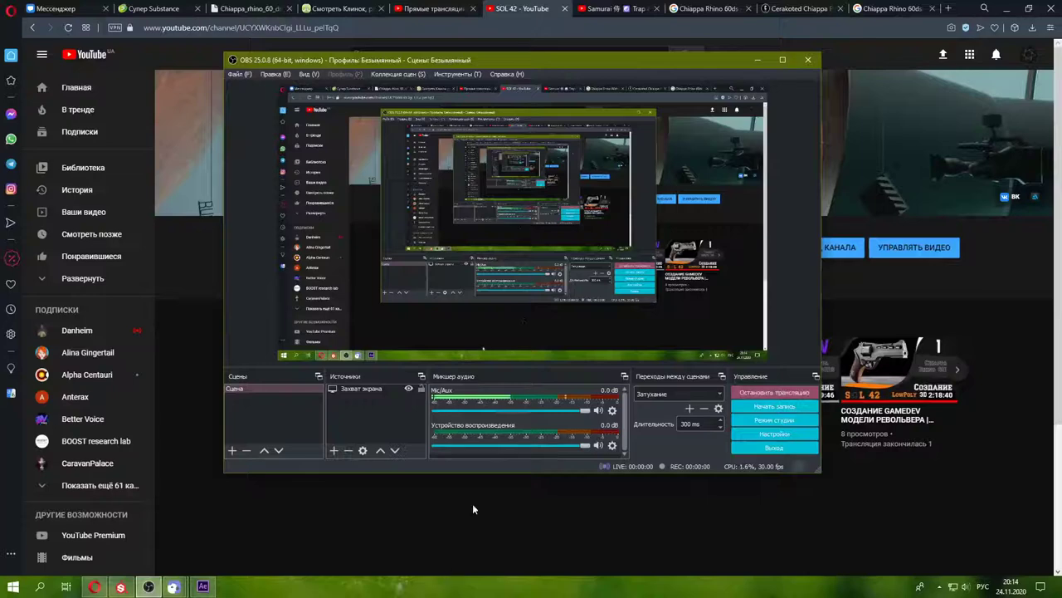
- Reload the channel home page and open the featured live broadcast's watch page
left_click(614, 8)
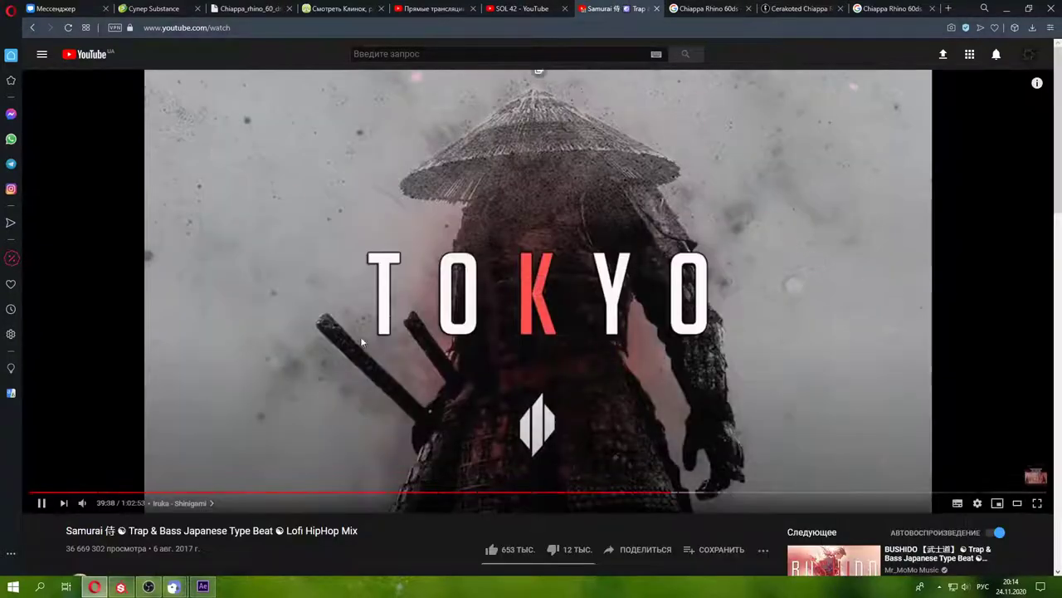
left_click(453, 8)
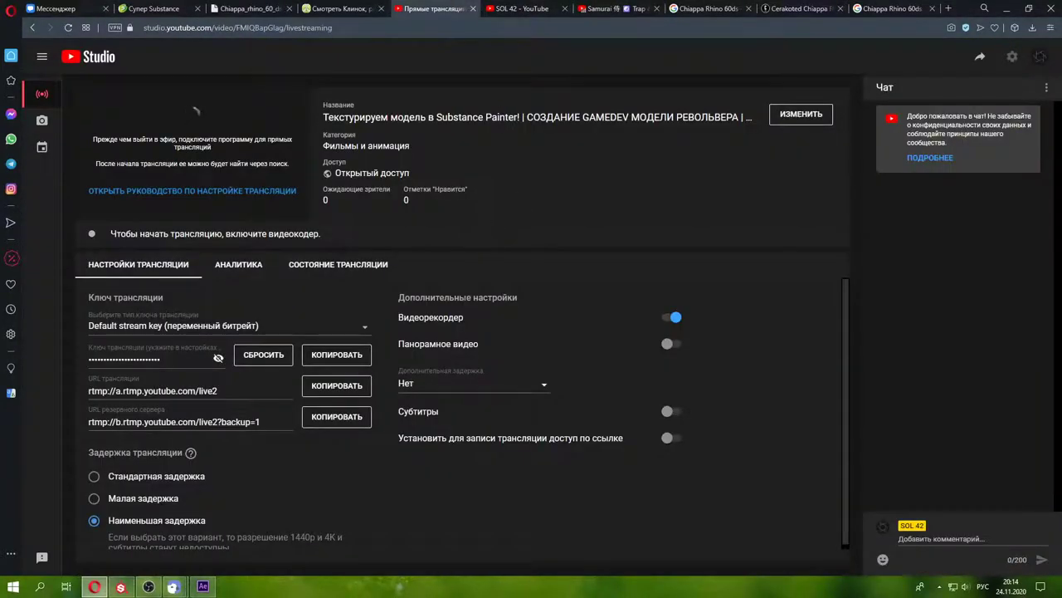
left_click(519, 8)
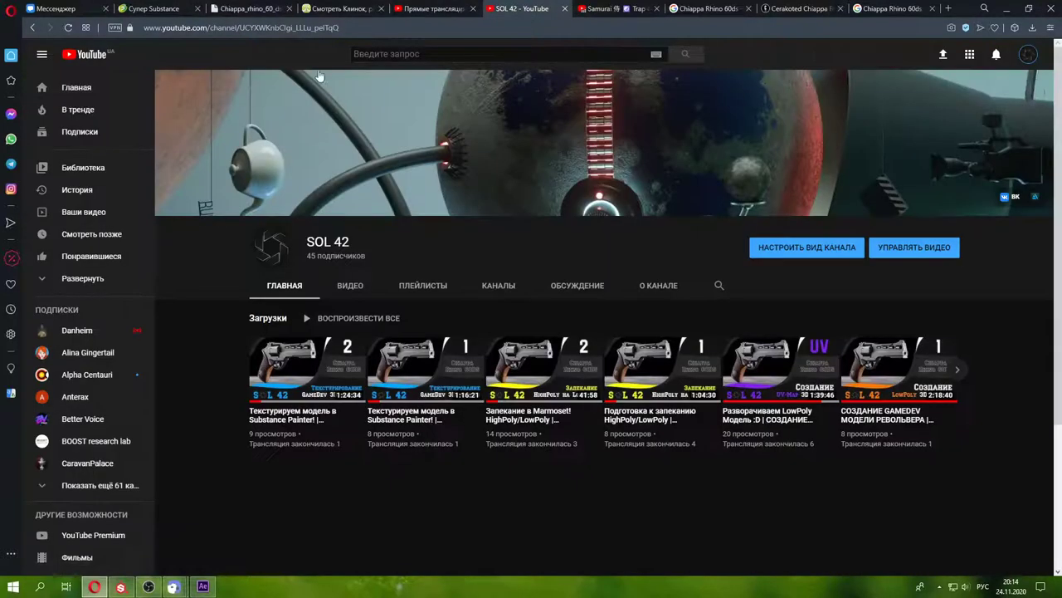
left_click(68, 27)
key("alt+shift")
key("alt+shift")
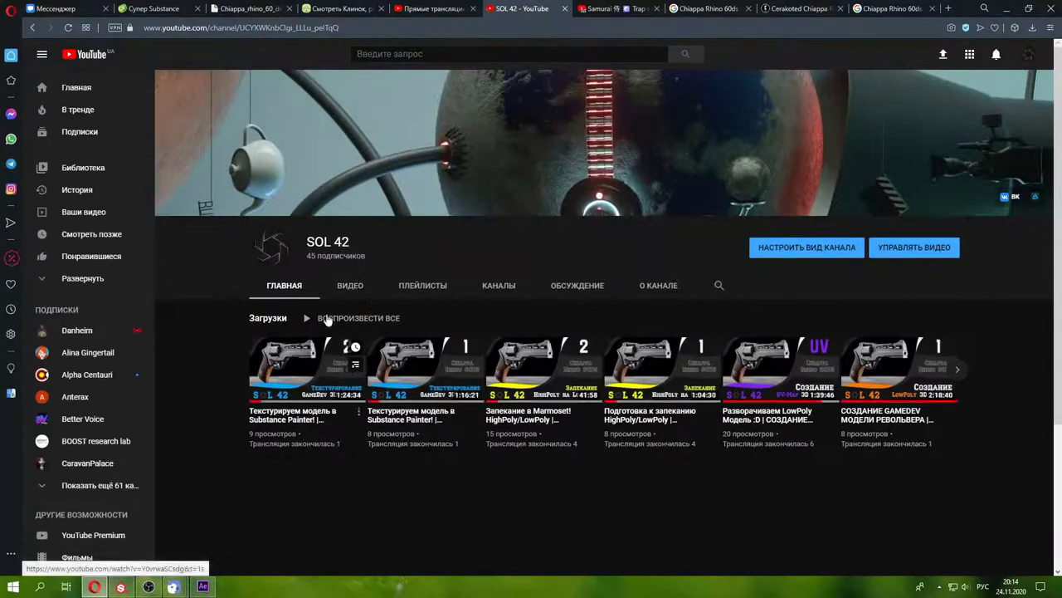
left_click(68, 27)
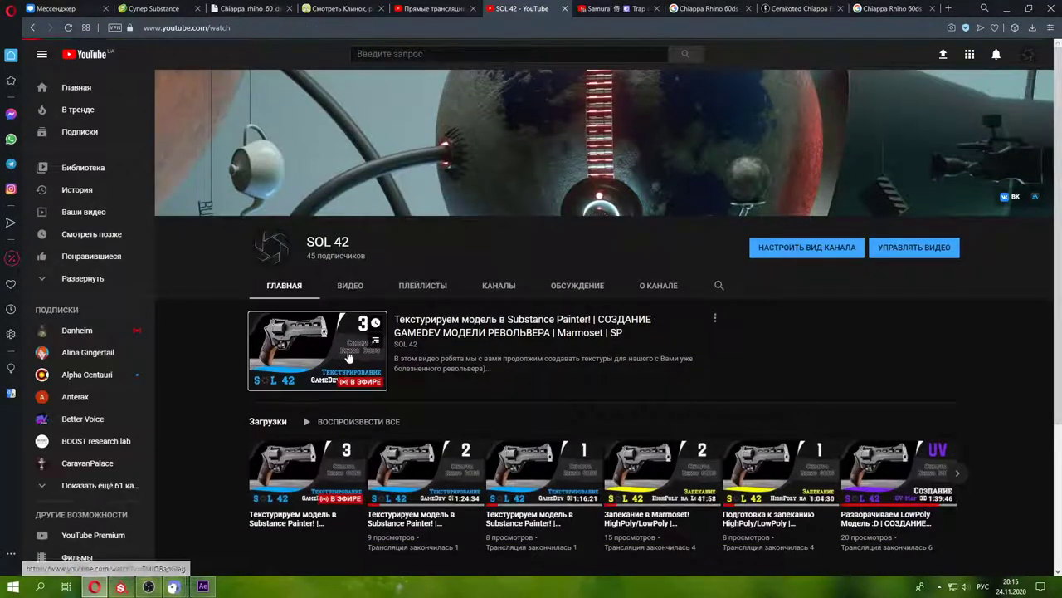
left_click(349, 357)
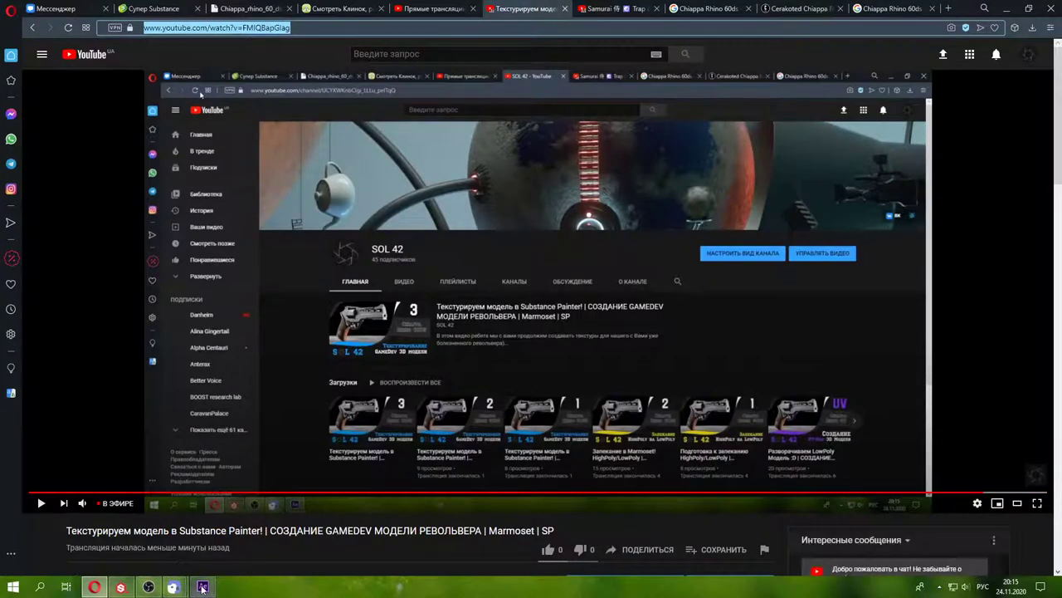
- Paste the channel link into sheepChat's service settings and save them
mouse_move(173, 587)
left_click(197, 555)
key("ctrl+v")
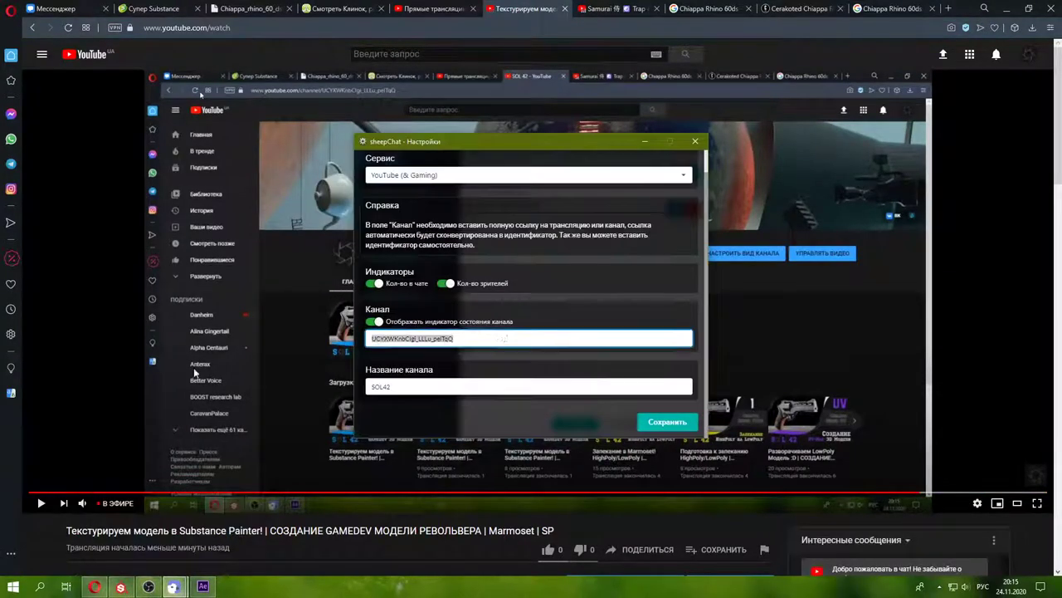
left_click(664, 421)
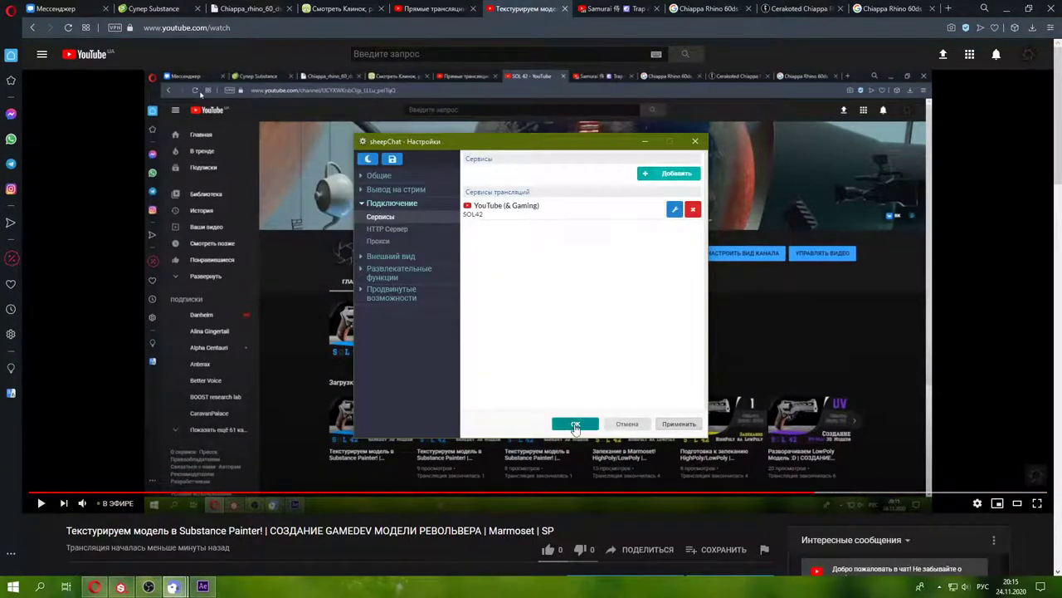
- Send '123' in the live chat and confirm it appears in sheepChat
type("123")
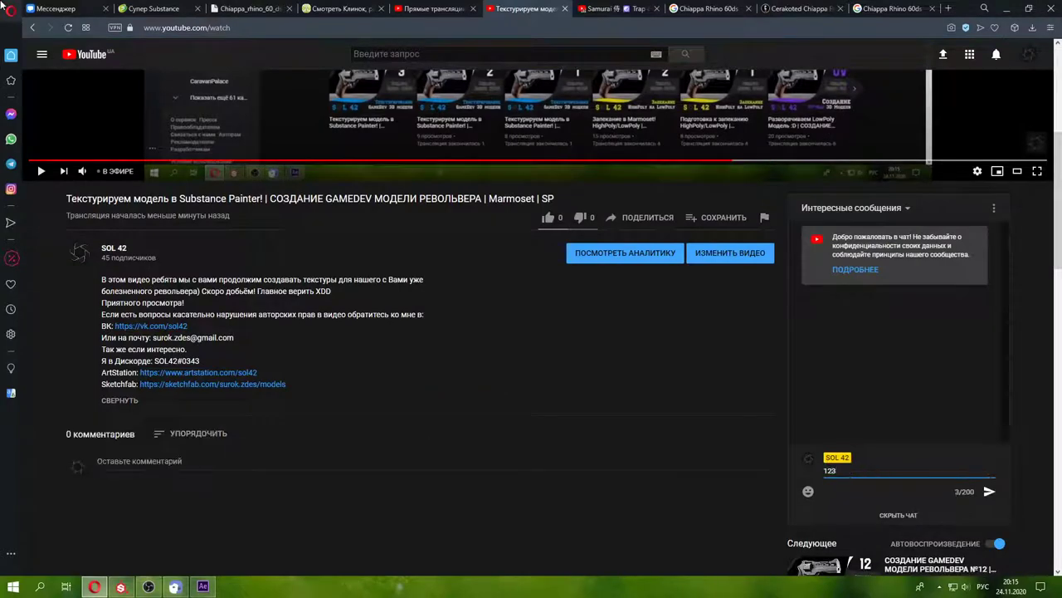
key("Return")
scroll(362, 463, "down", 2)
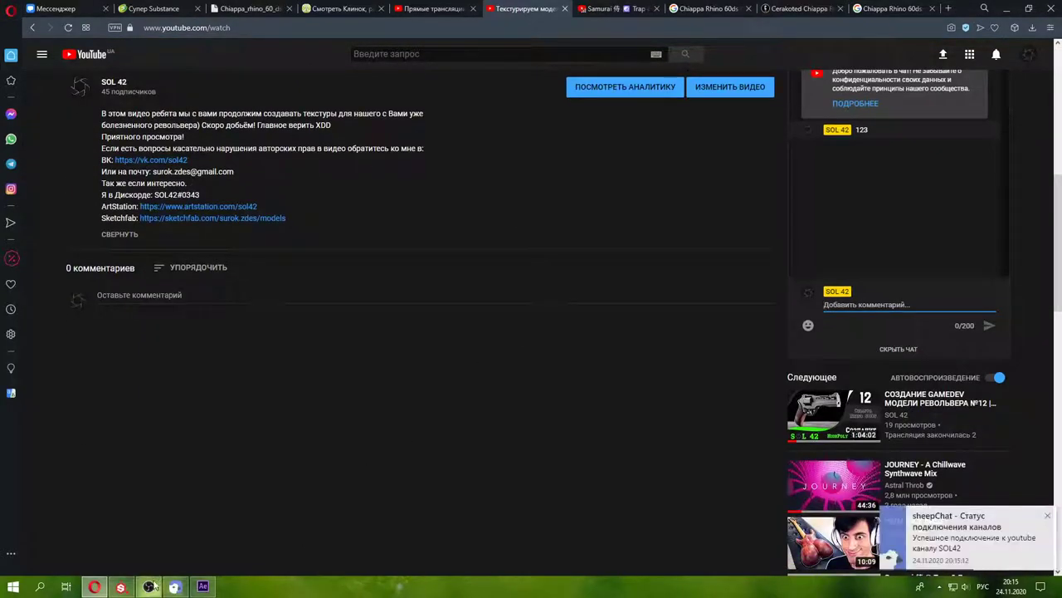
left_click(178, 587)
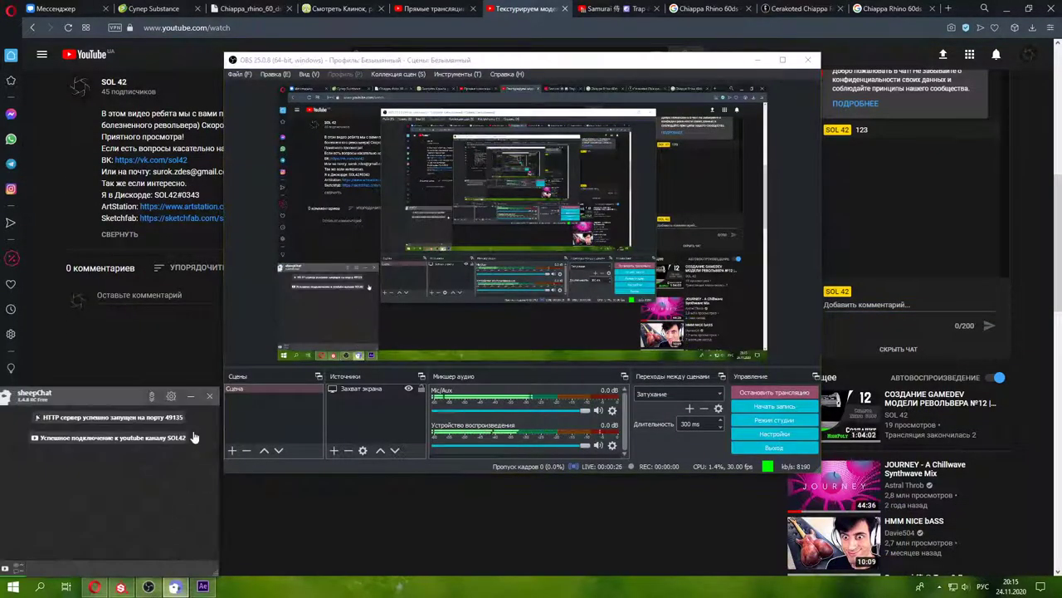
left_click(185, 417)
left_click(184, 415)
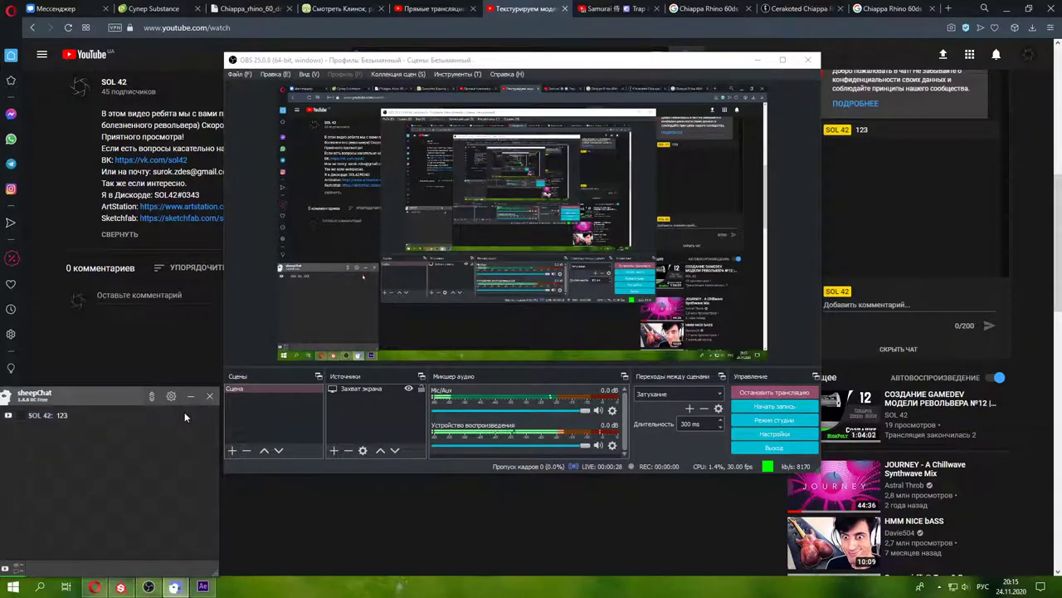
- Move OBS and the browser out of the way, bringing Substance Painter forward
left_click(768, 47)
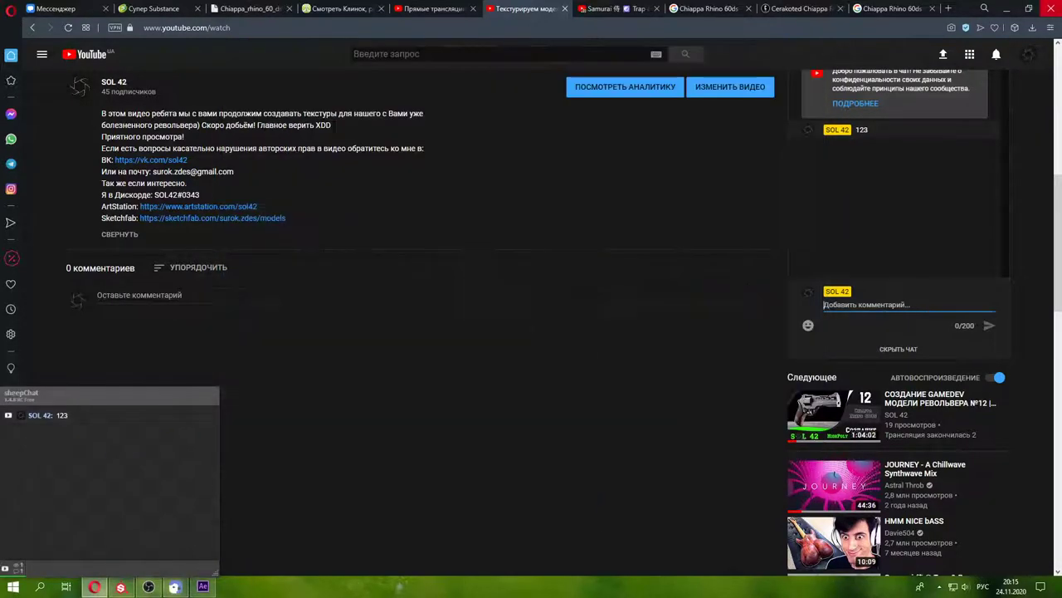
left_click(1005, 9)
left_click(122, 586)
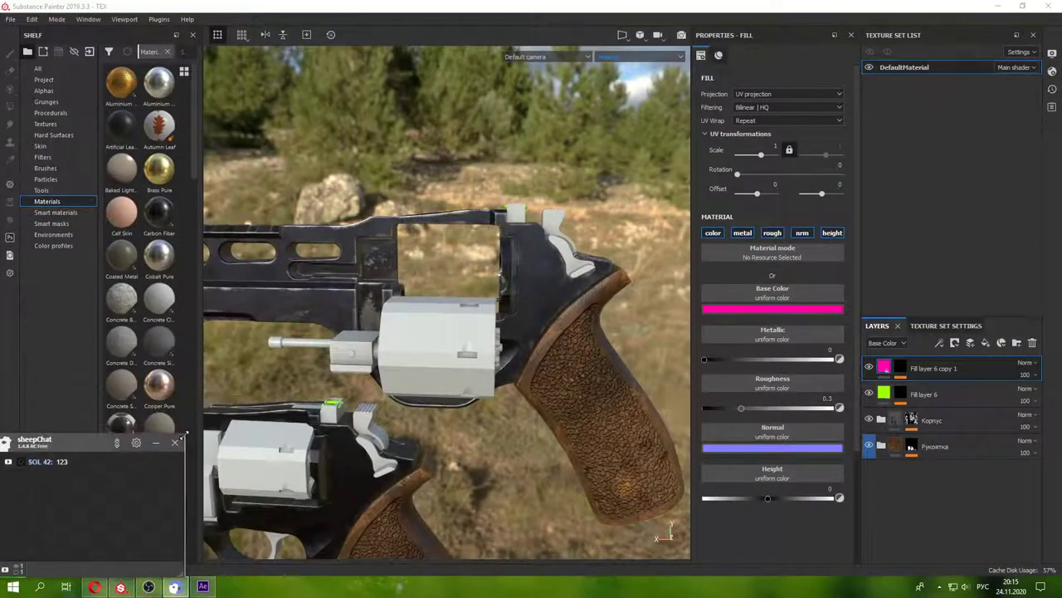
- Orbit and zoom in on the revolver's wooden grip, then minimise Substance Painter
middle_click_drag(457, 366, 511, 336, "alt")
mouse_move(511, 336)
left_mouse_down("alt")
mouse_move(469, 258)
mouse_move(474, 308)
mouse_move(490, 323)
left_mouse_up("alt")
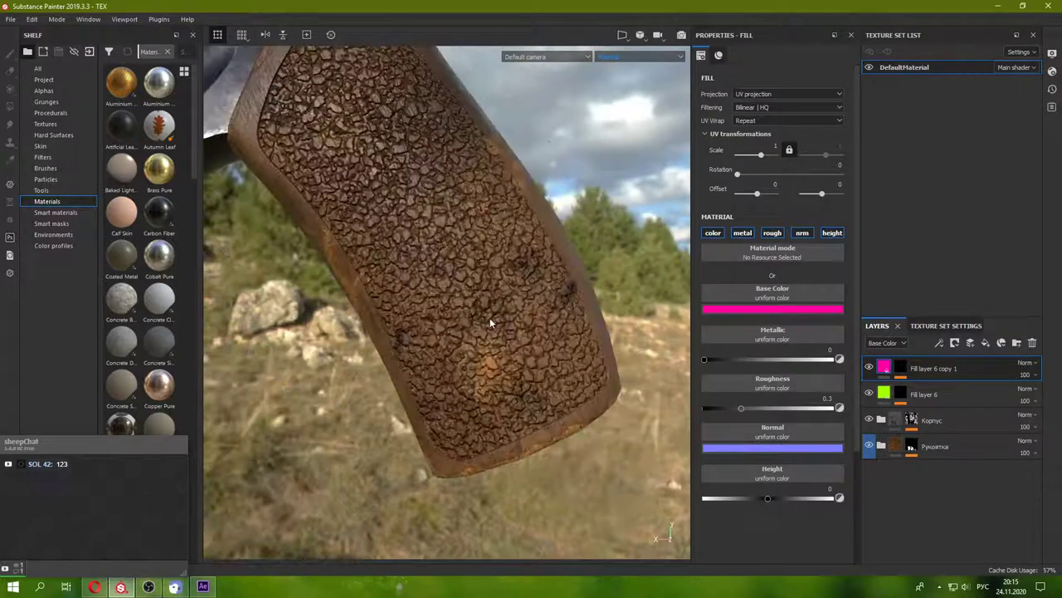
left_click(176, 587)
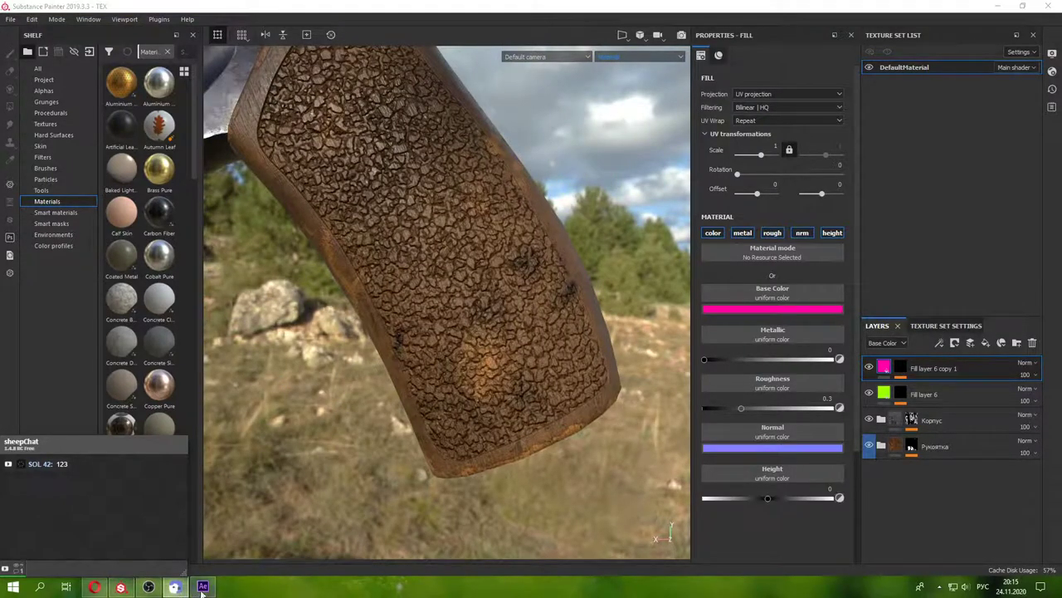
left_click(202, 591)
left_click_drag(515, 262, 528, 237)
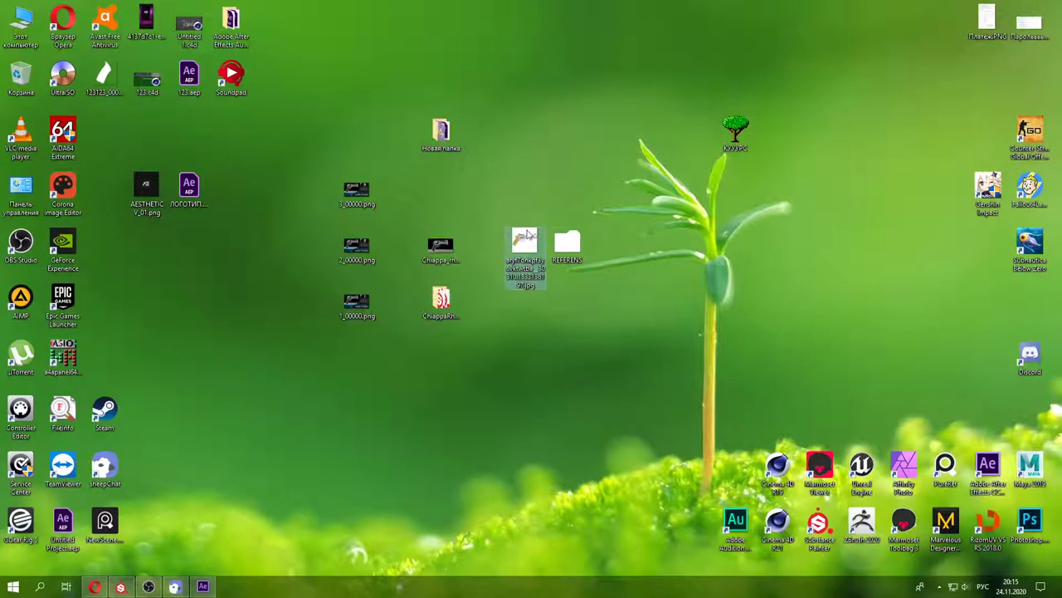
double_click(528, 236)
scroll(288, 362, "up", 3)
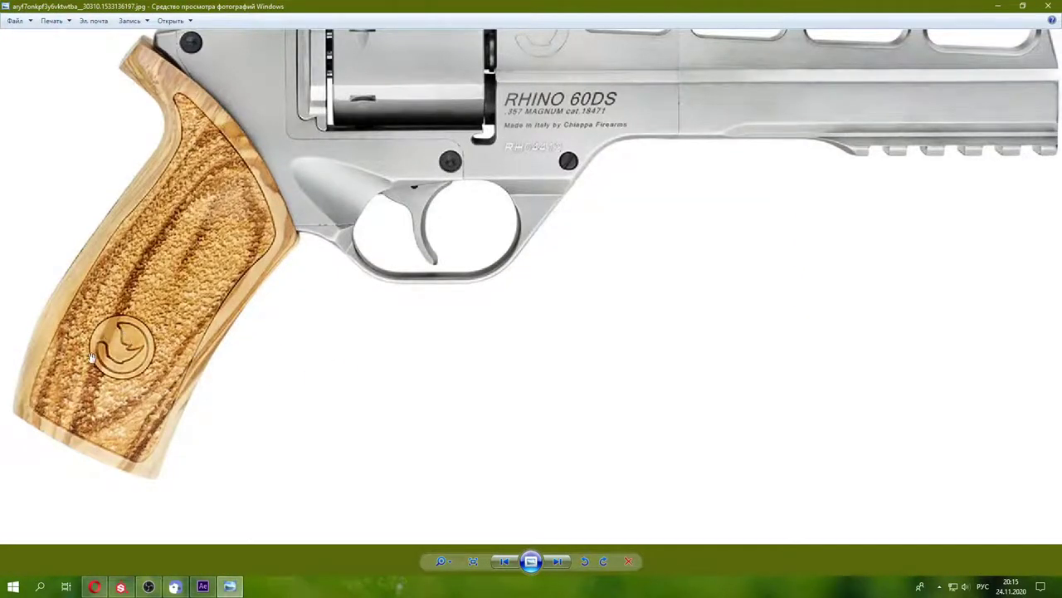
scroll(421, 429, "down", 3)
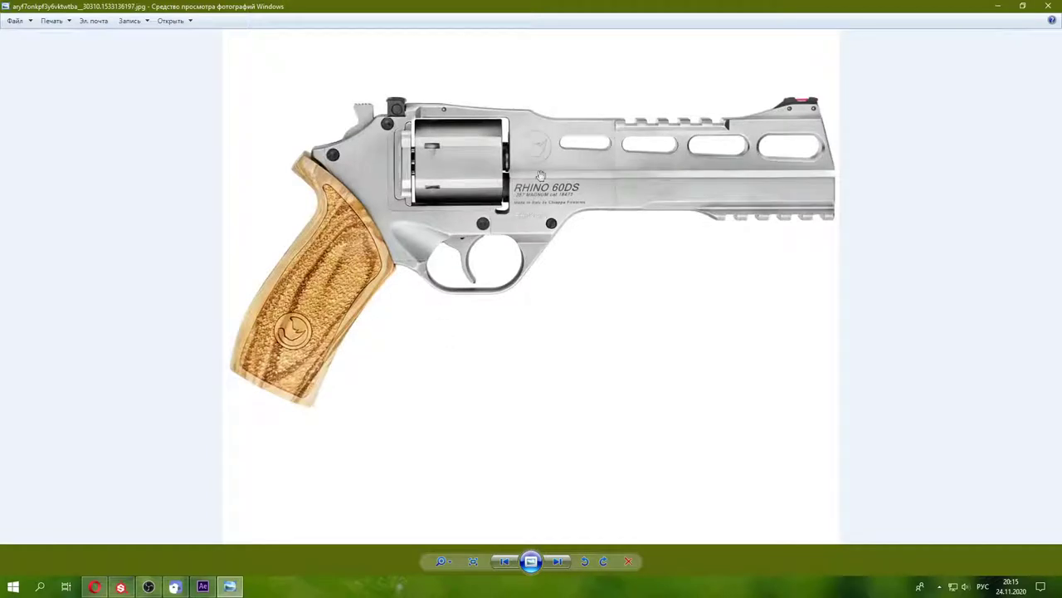
scroll(541, 176, "up", 2)
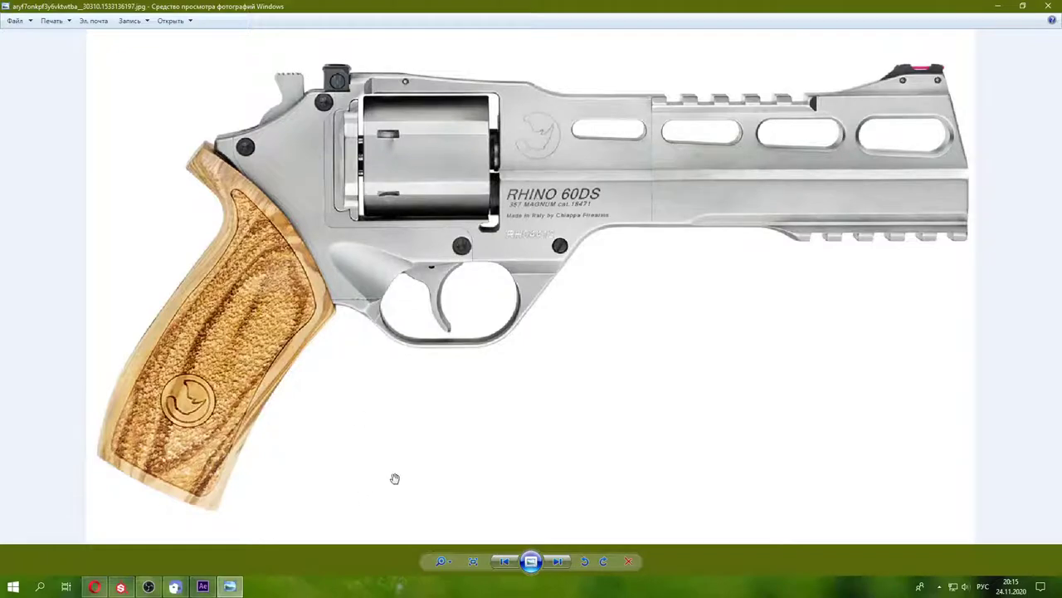
key("Escape")
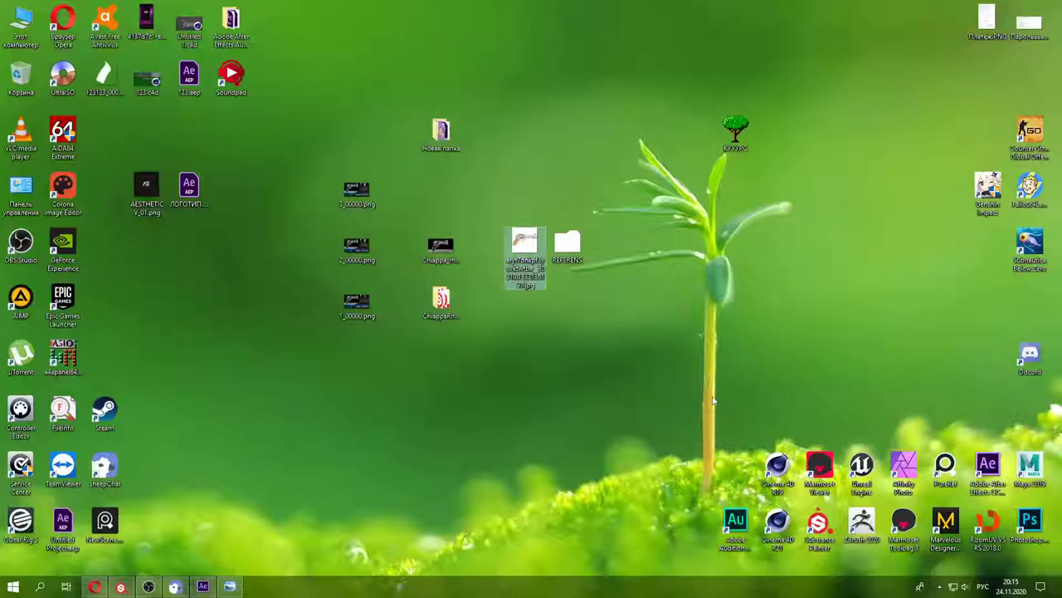
left_click_drag(523, 249, 459, 251)
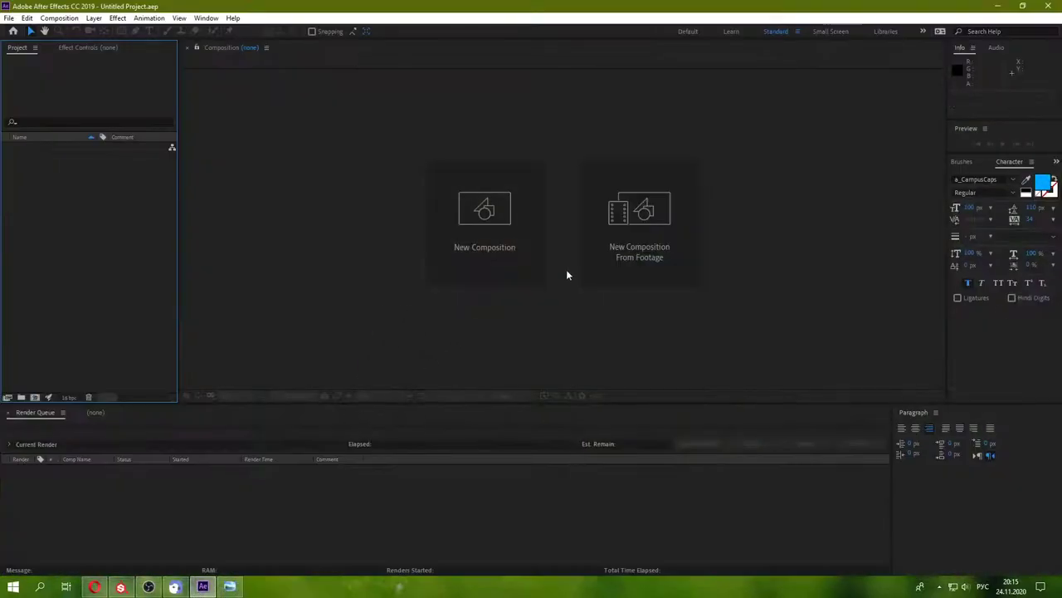
- Create a new composition and drop the revolver reference photo into it
left_click(515, 264)
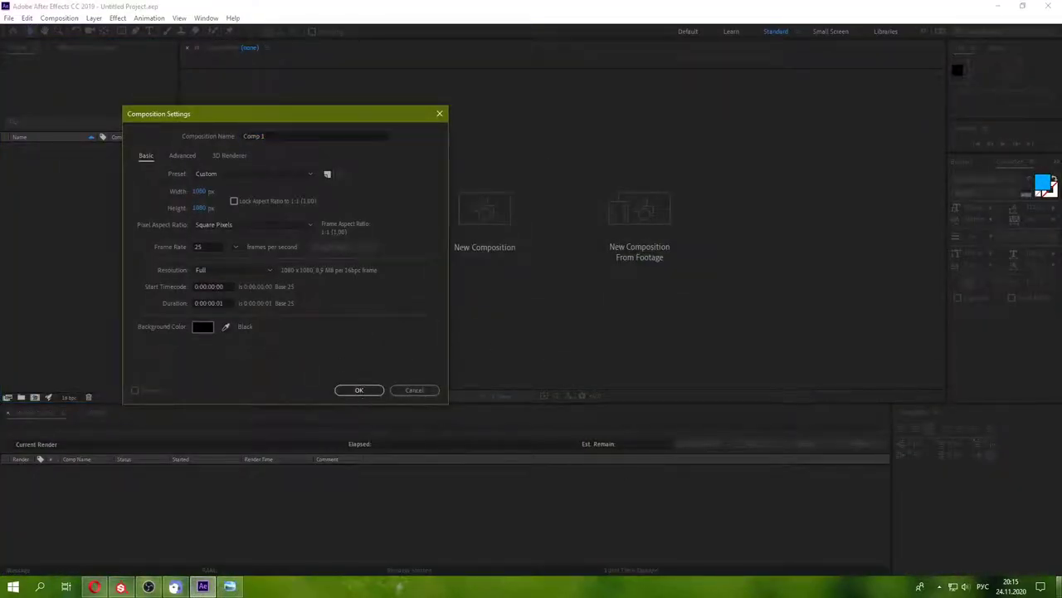
left_click(360, 390)
key("super+d")
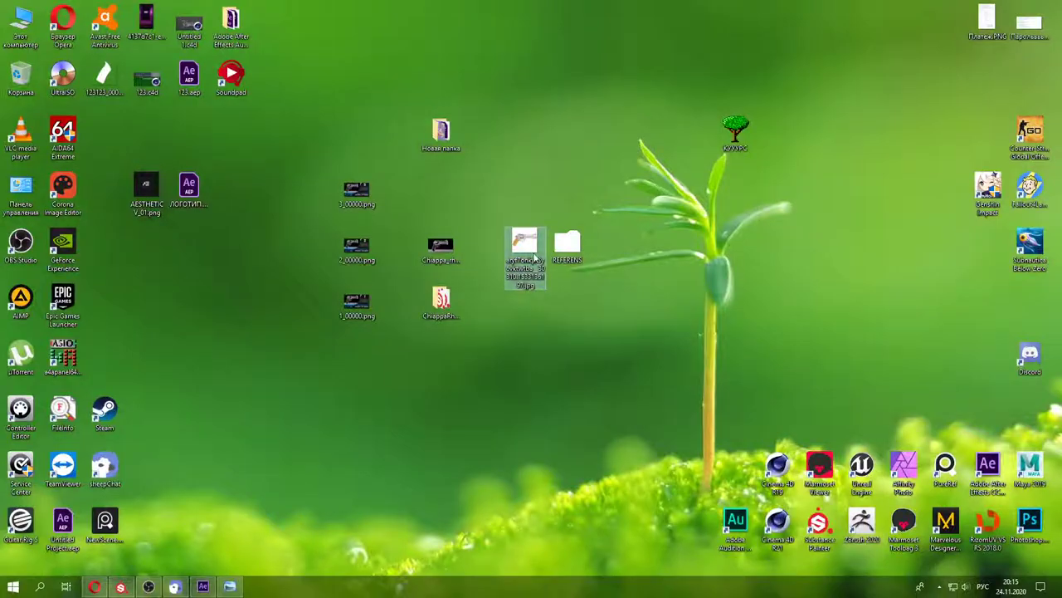
mouse_move(534, 258)
left_mouse_down()
mouse_move(604, 211)
mouse_move(587, 224)
left_mouse_up()
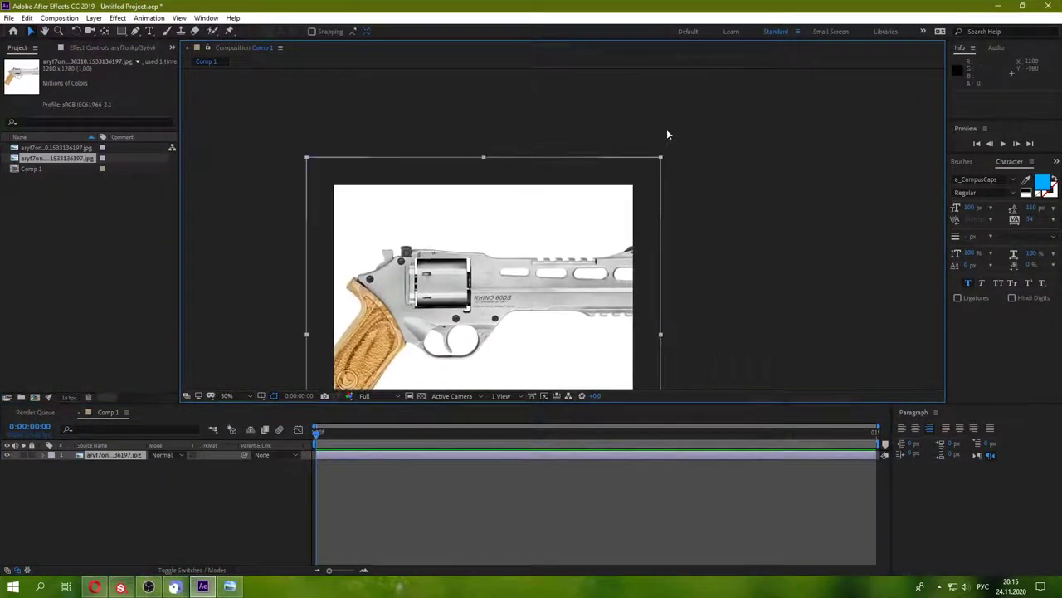
- Scale and position the photo to frame the grip medallion at 100%, then return to Substance Painter
left_click_drag(662, 164, 790, 113)
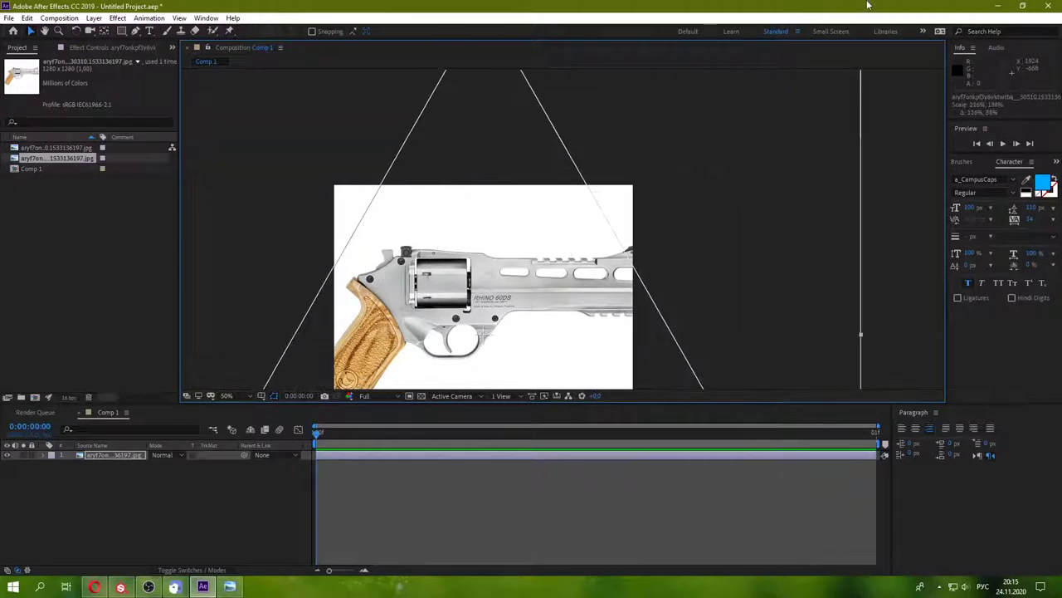
left_click_drag(790, 113, 806, 34)
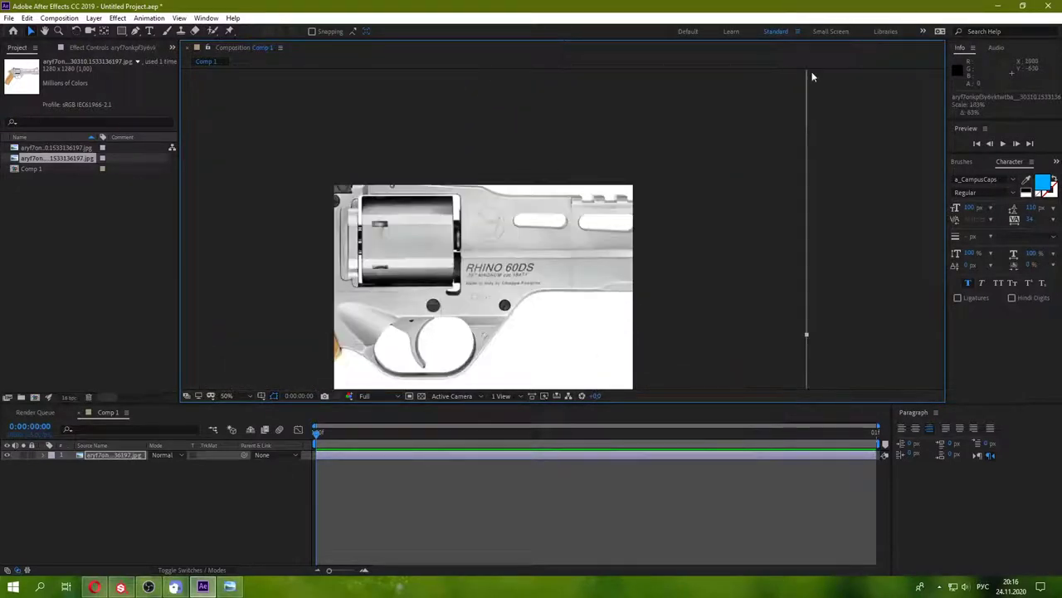
left_click_drag(495, 274, 736, 215)
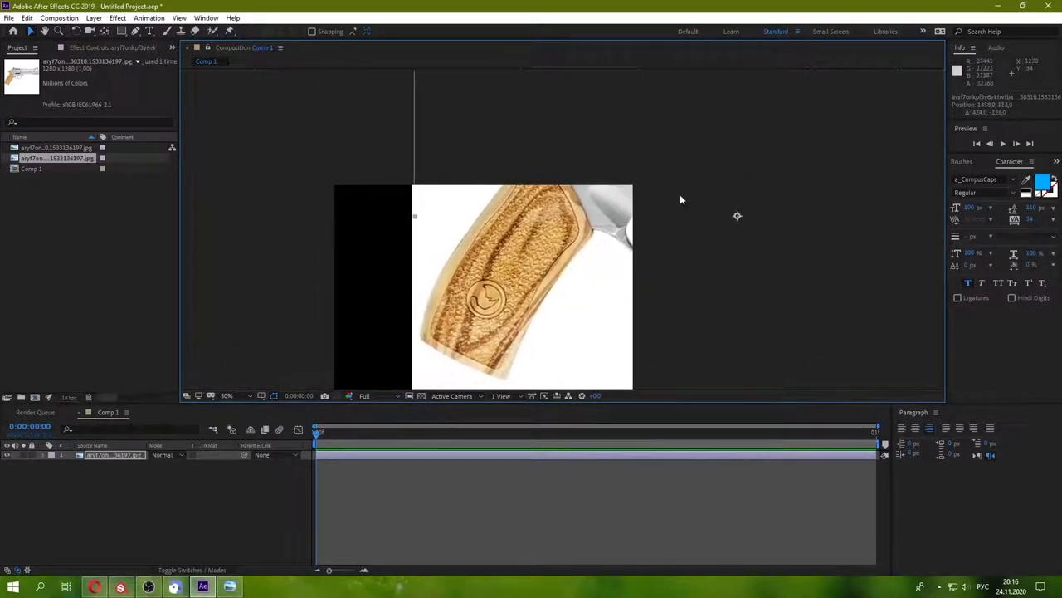
scroll(583, 225, "down", 4)
left_click_drag(687, 145, 768, 93)
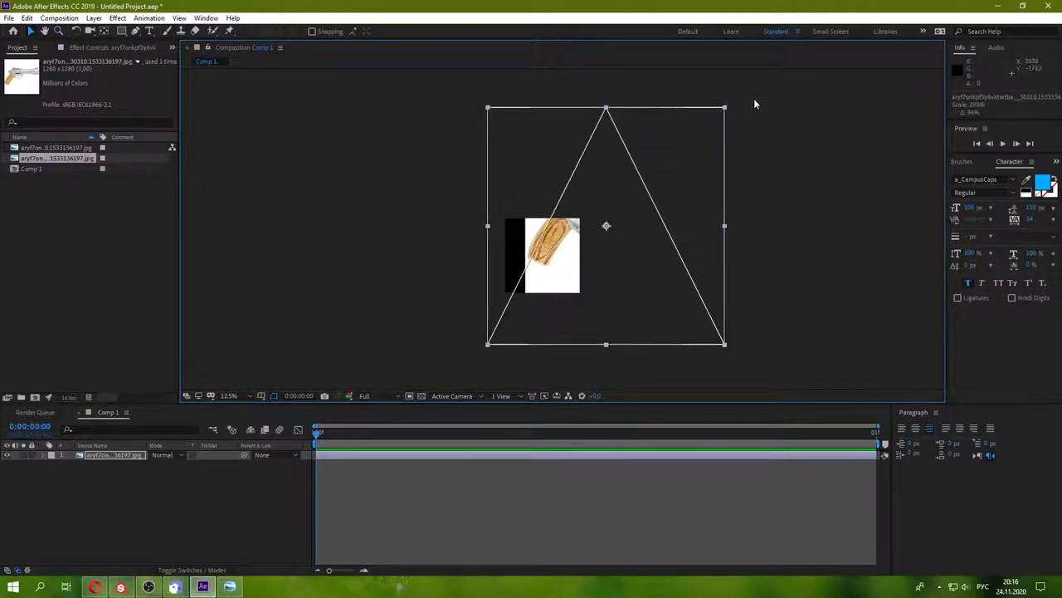
mouse_move(559, 277)
left_mouse_down()
mouse_move(584, 279)
mouse_move(558, 320)
left_mouse_up()
left_click_drag(751, 133, 864, 59)
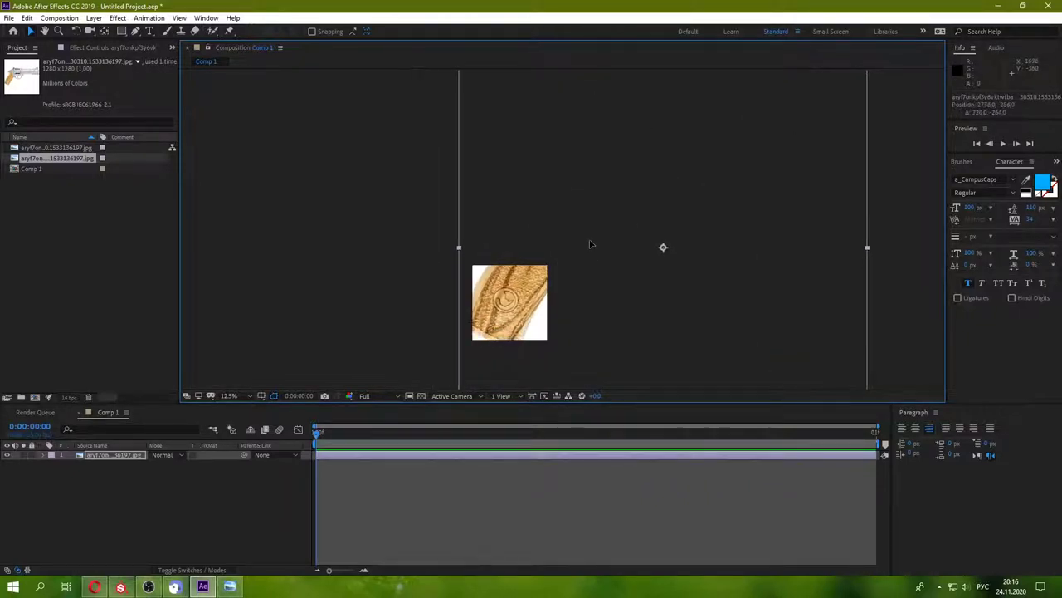
key("period")
key("period")
key("period")
key("period")
key("period")
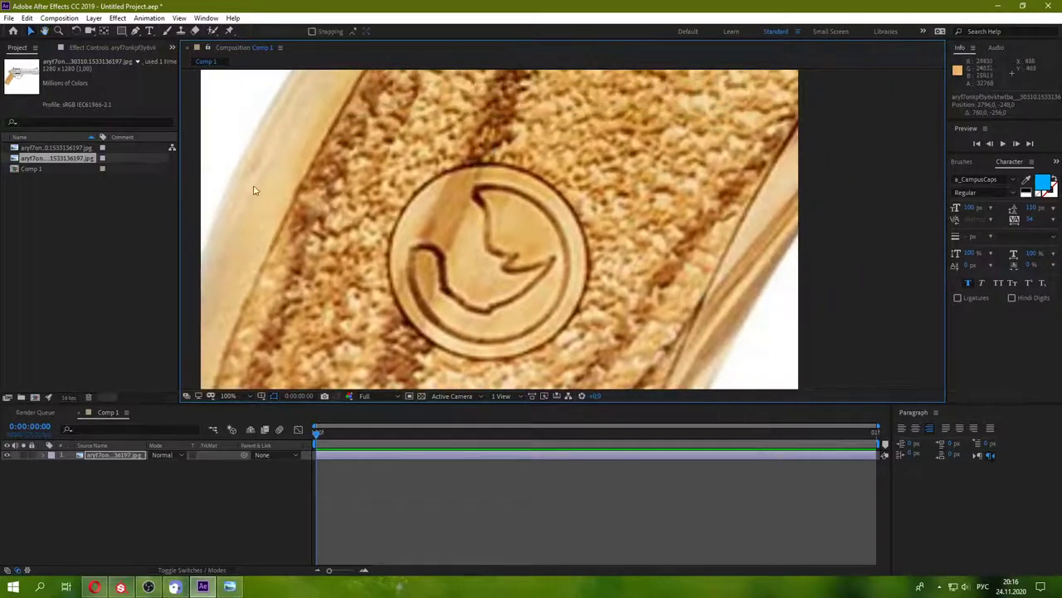
key("g")
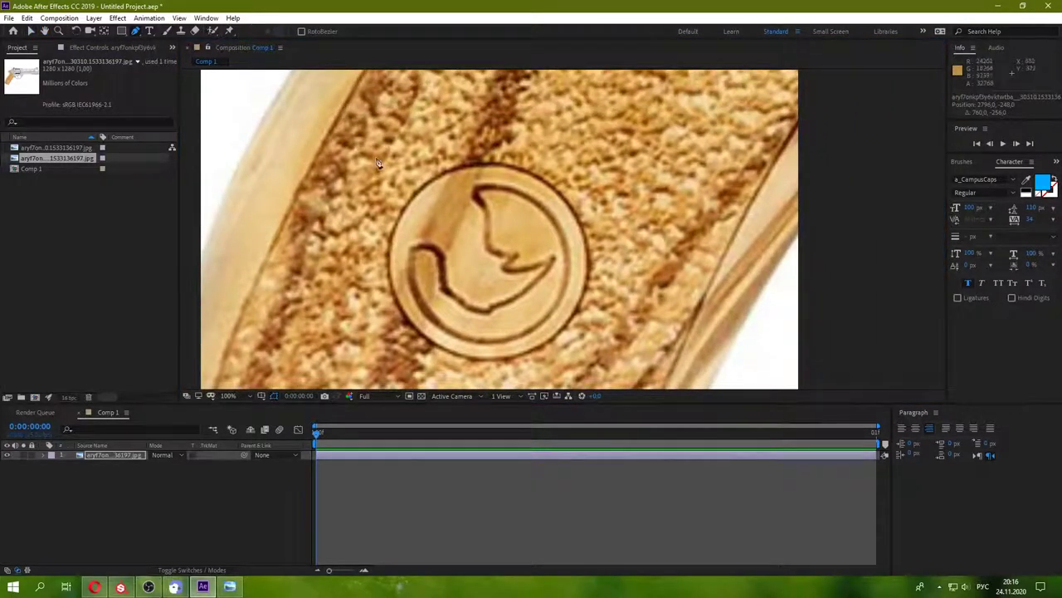
left_click(121, 587)
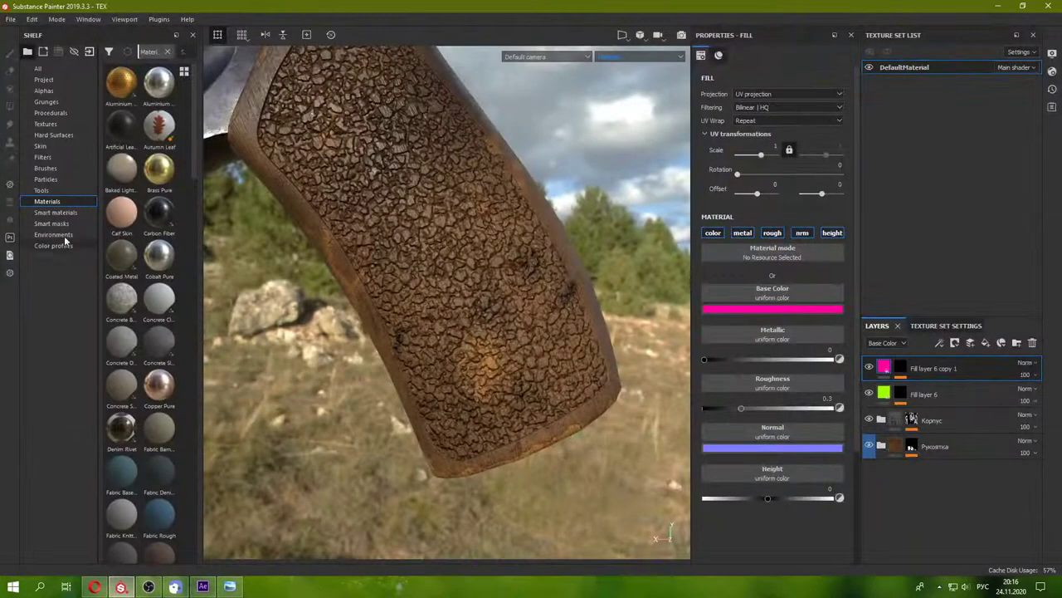
- Switch the shelf to Alphas and browse the thumbnails down to the Shape alphas
left_click(43, 90)
scroll(141, 249, "down", 5)
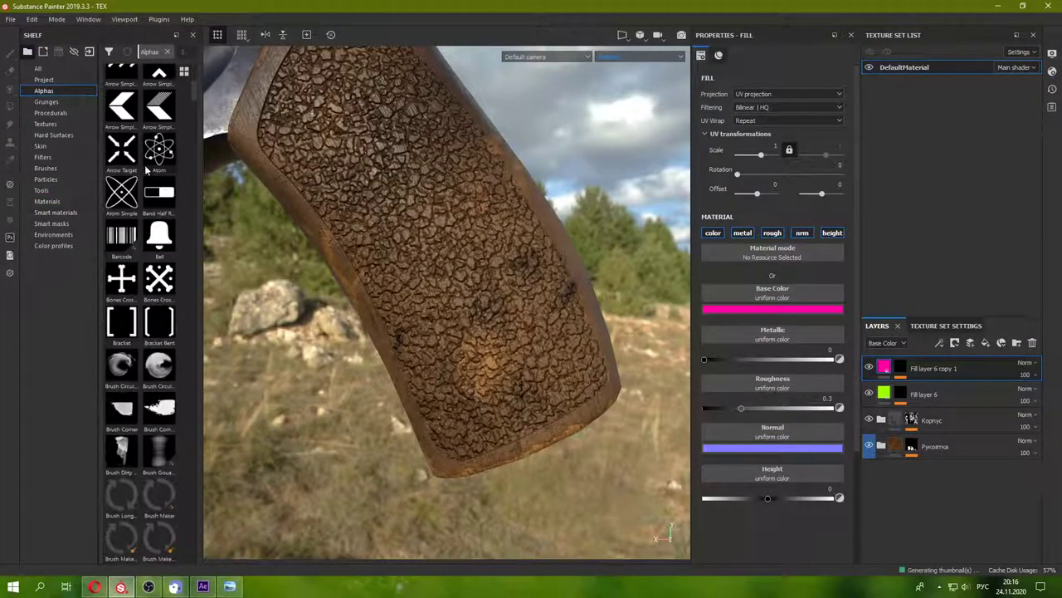
scroll(141, 249, "down", 1)
scroll(159, 226, "down", 5)
scroll(159, 226, "down", 4)
scroll(159, 226, "down", 4)
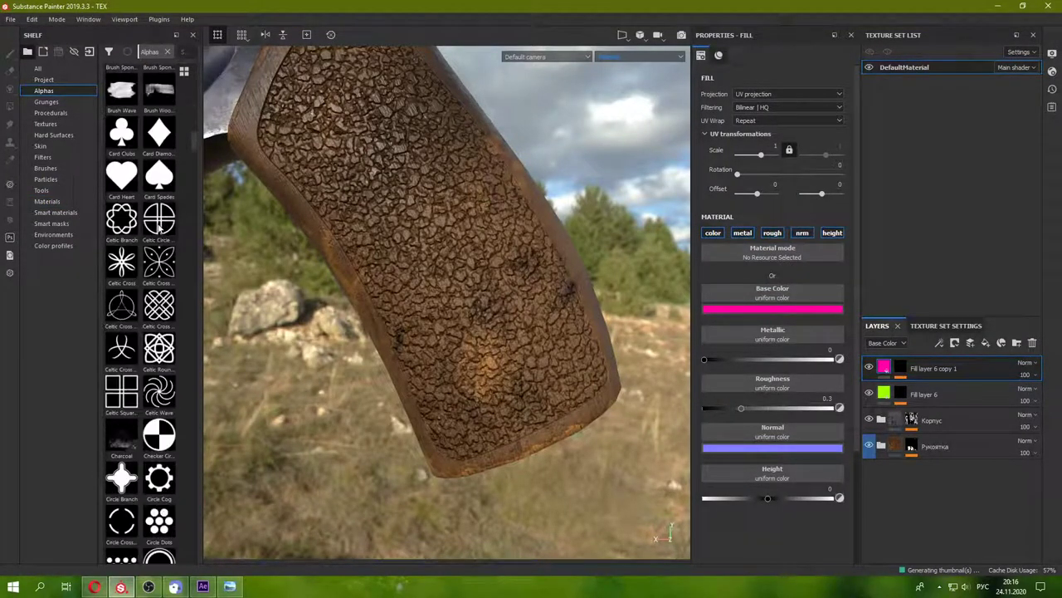
scroll(151, 215, "down", 4)
scroll(151, 215, "down", 4)
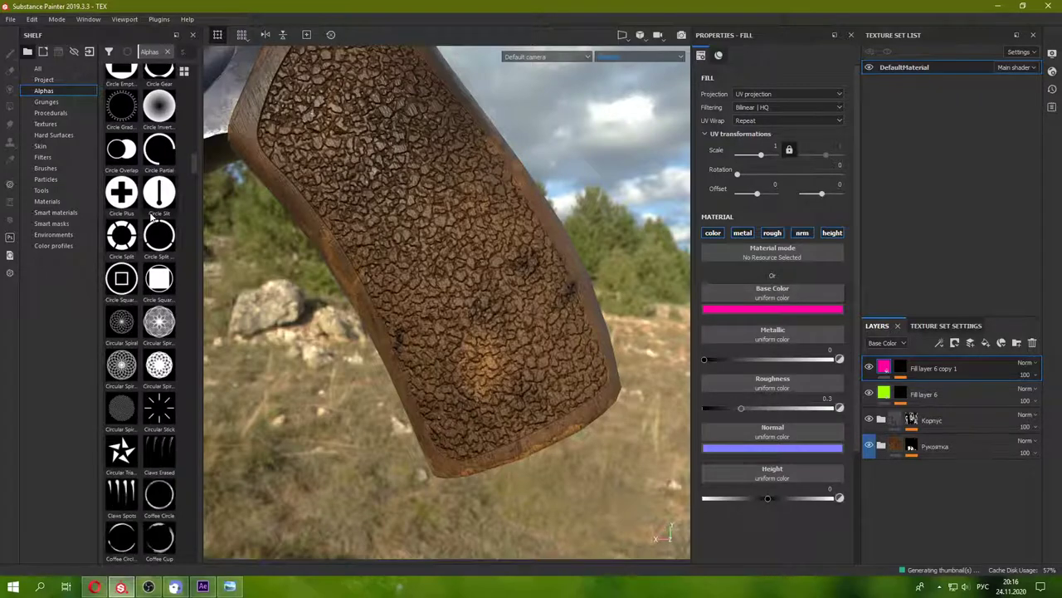
scroll(151, 215, "down", 4)
scroll(151, 215, "down", 4)
scroll(151, 215, "down", 4)
scroll(151, 215, "down", 4)
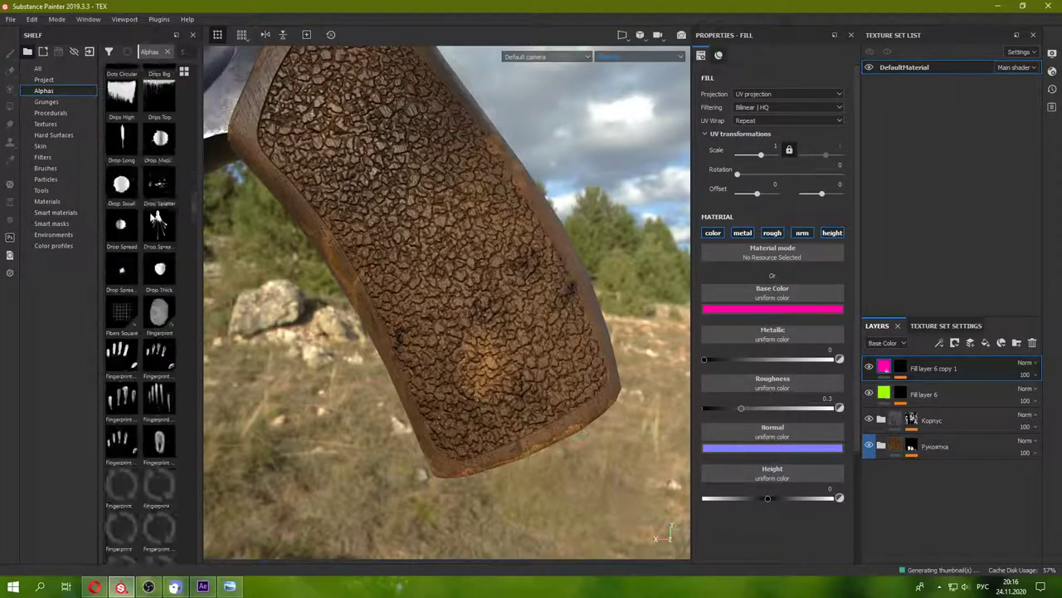
scroll(151, 215, "down", 4)
scroll(151, 215, "down", 4)
scroll(151, 215, "down", 4)
scroll(151, 215, "down", 4)
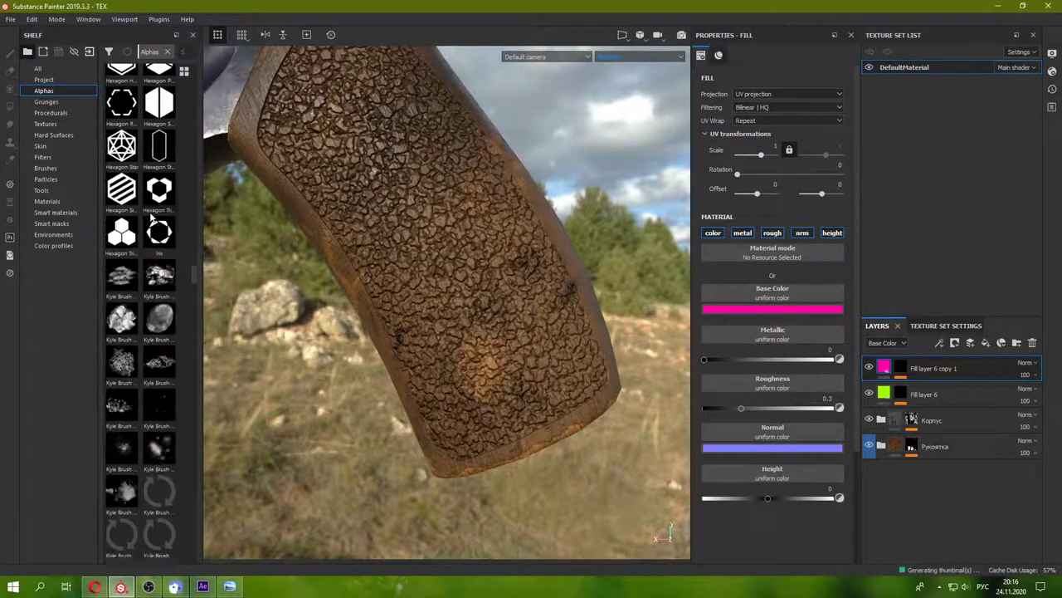
scroll(151, 215, "down", 4)
scroll(151, 215, "down", 4)
scroll(152, 215, "down", 1)
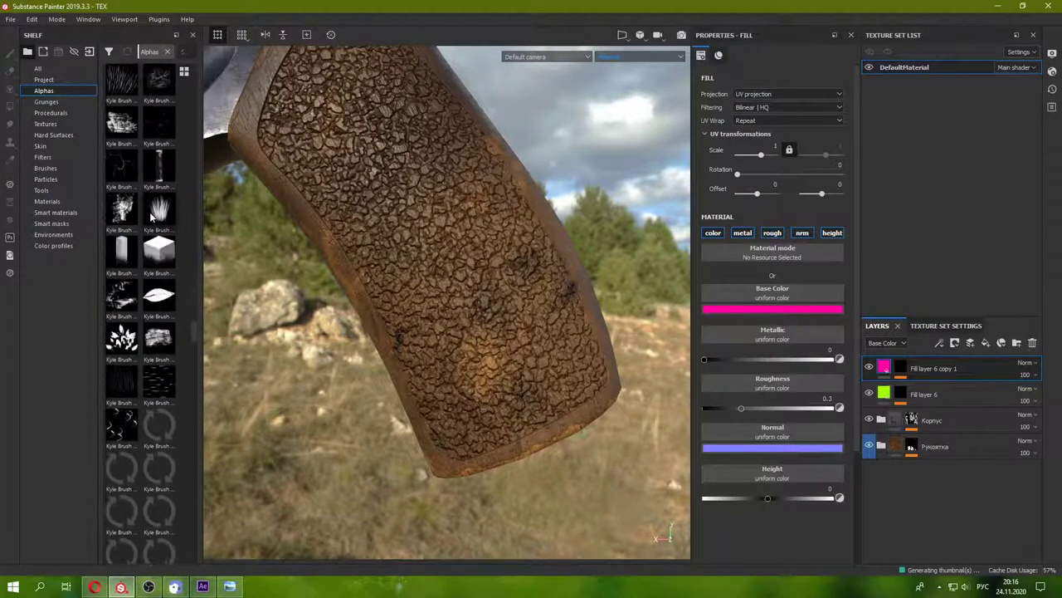
scroll(152, 215, "down", 4)
scroll(151, 215, "down", 4)
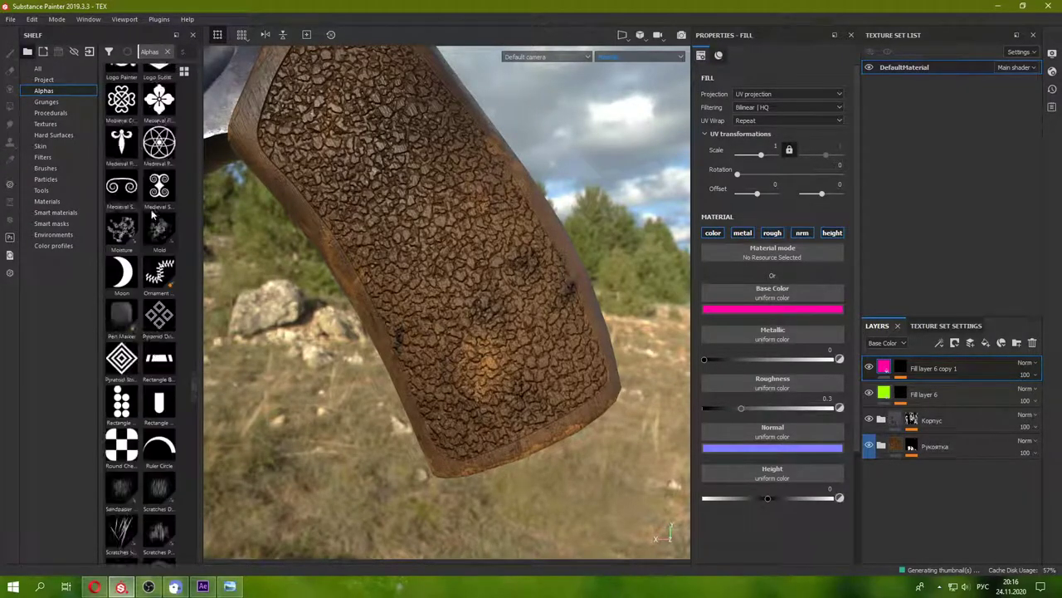
scroll(151, 215, "down", 2)
scroll(152, 215, "down", 3)
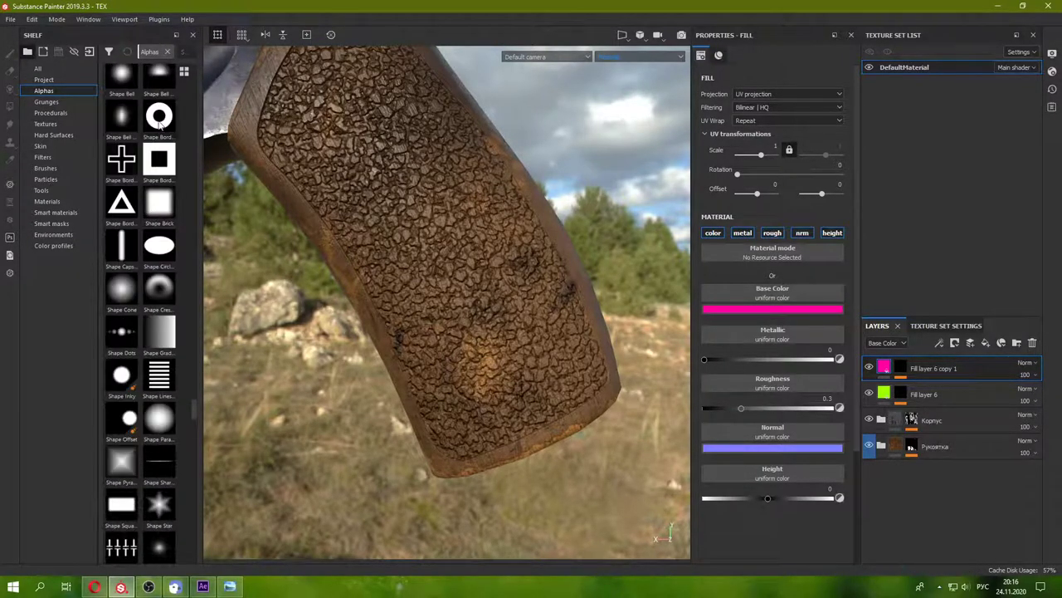
mouse_move(121, 288)
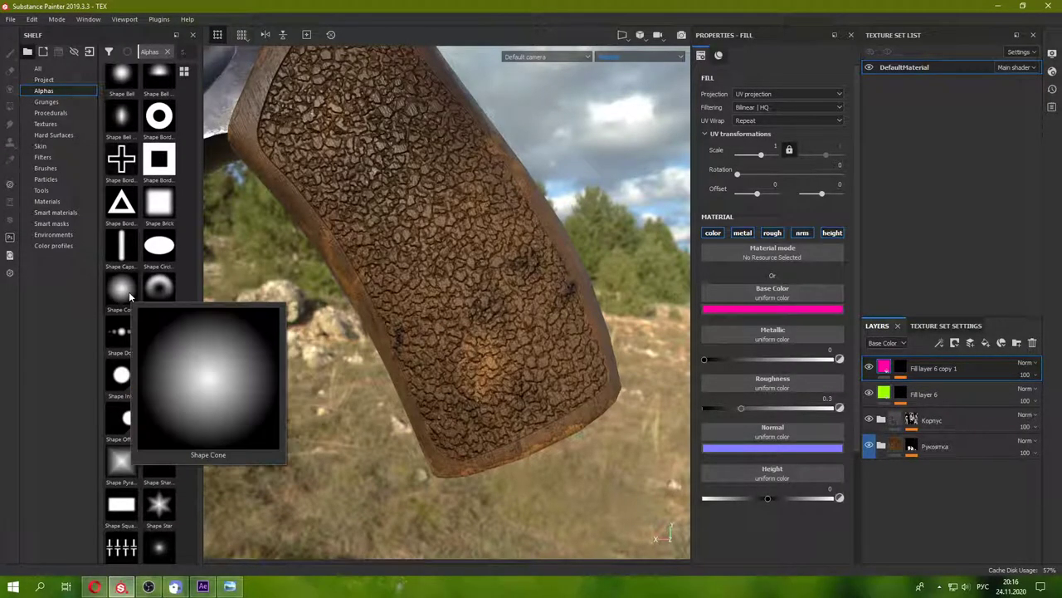
scroll(120, 386, "down", 2)
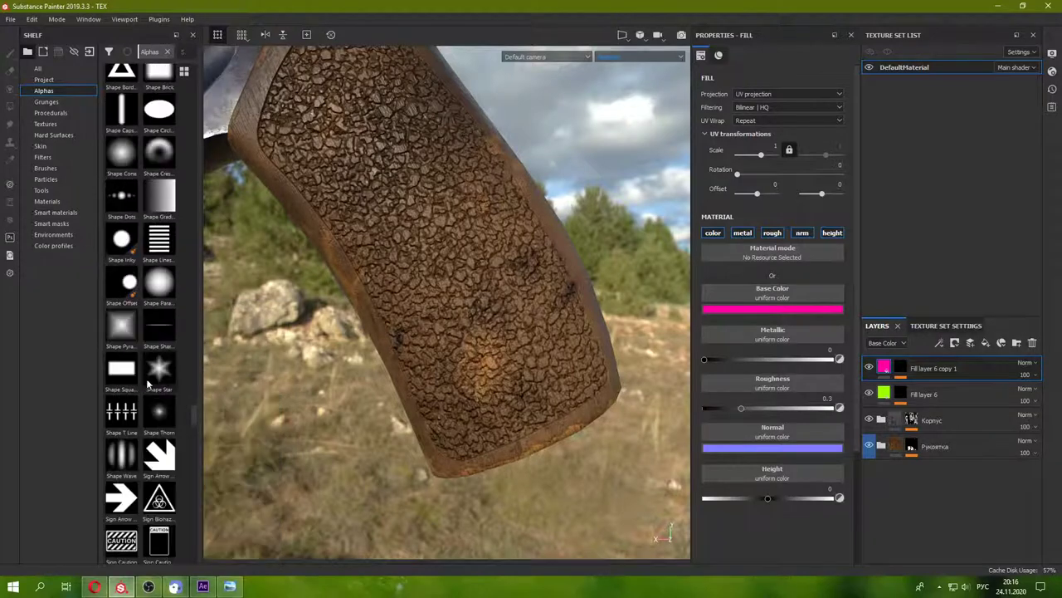
scroll(132, 383, "down", 5)
scroll(141, 382, "down", 5)
scroll(147, 382, "down", 5)
scroll(146, 378, "up", 10)
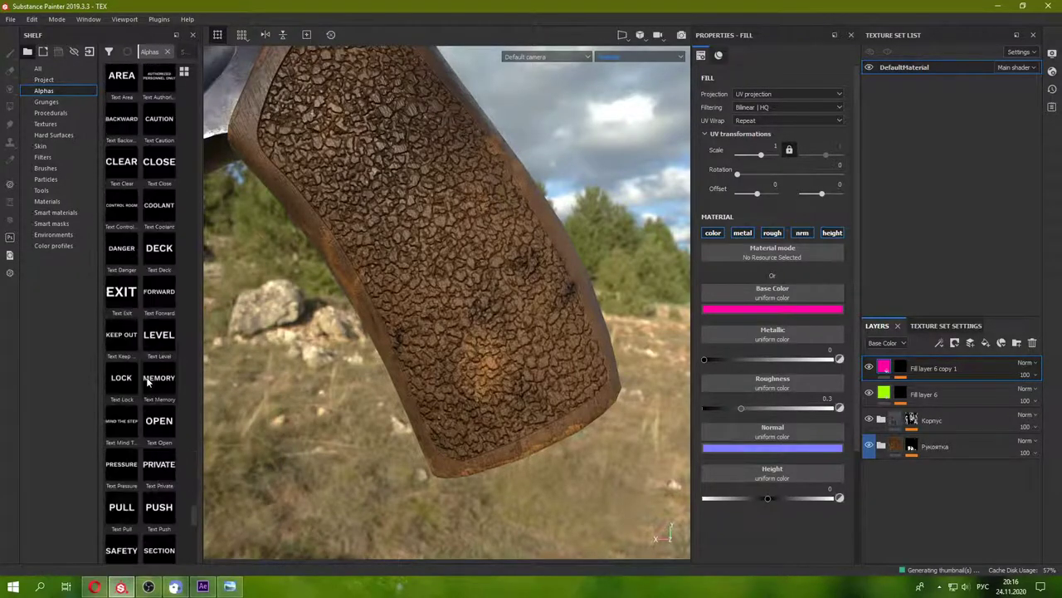
scroll(143, 373, "up", 2)
scroll(154, 378, "down", 10)
scroll(166, 373, "up", 3)
scroll(165, 374, "up", 3)
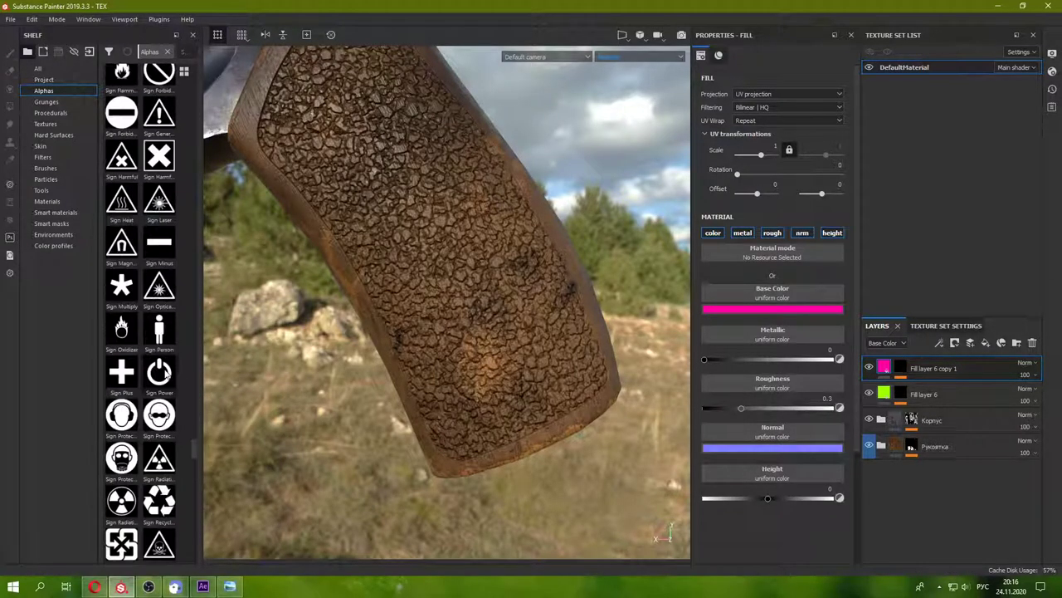
scroll(166, 374, "up", 3)
scroll(166, 373, "up", 3)
scroll(166, 373, "up", 3)
scroll(166, 376, "up", 6)
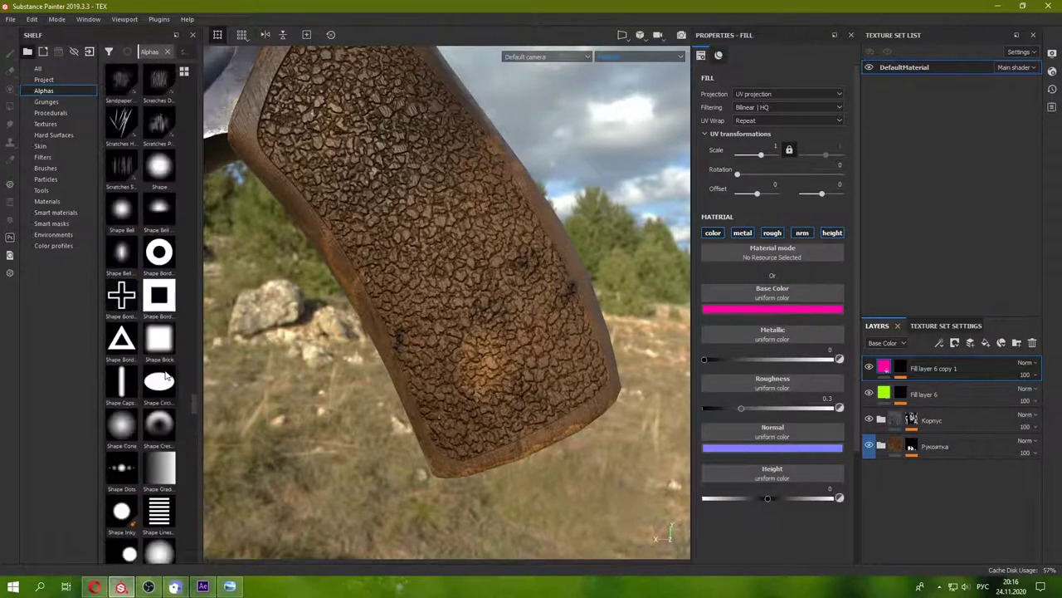
scroll(166, 375, "down", 3)
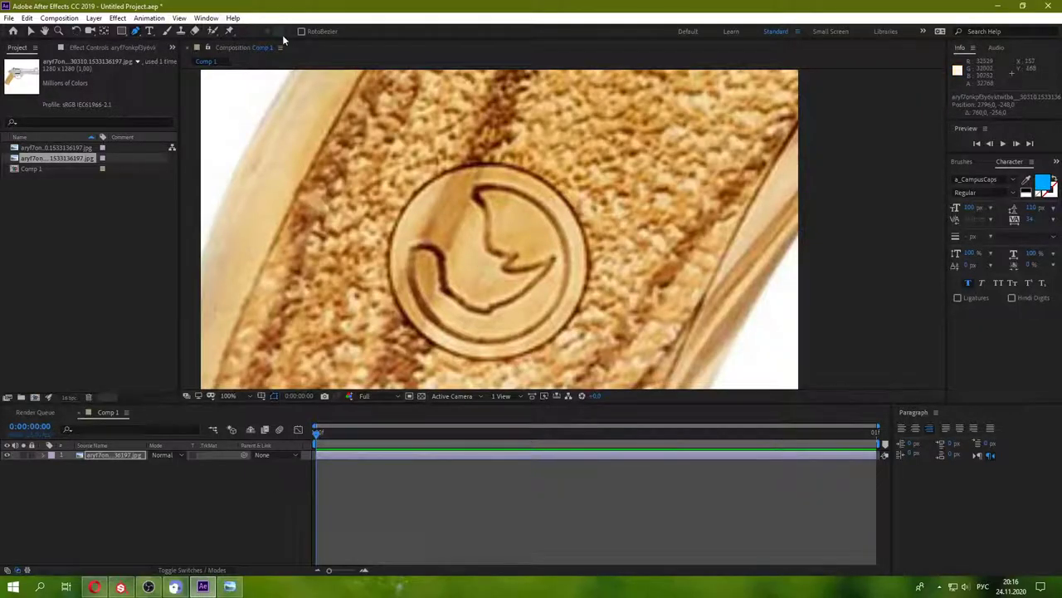
- Create a new shape layer and add an ellipse path to it
right_click(220, 493)
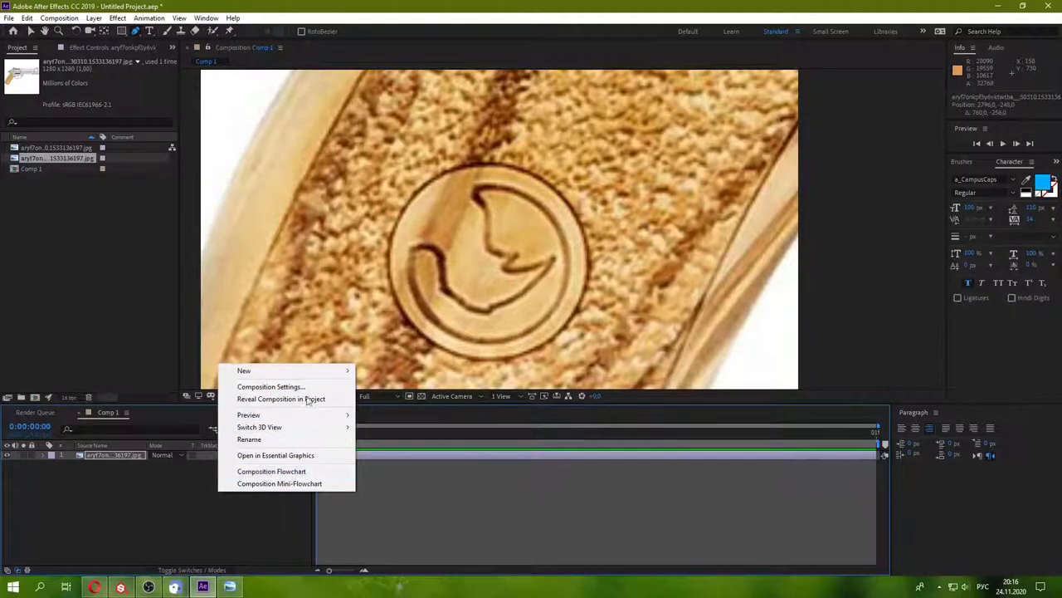
left_click(419, 445)
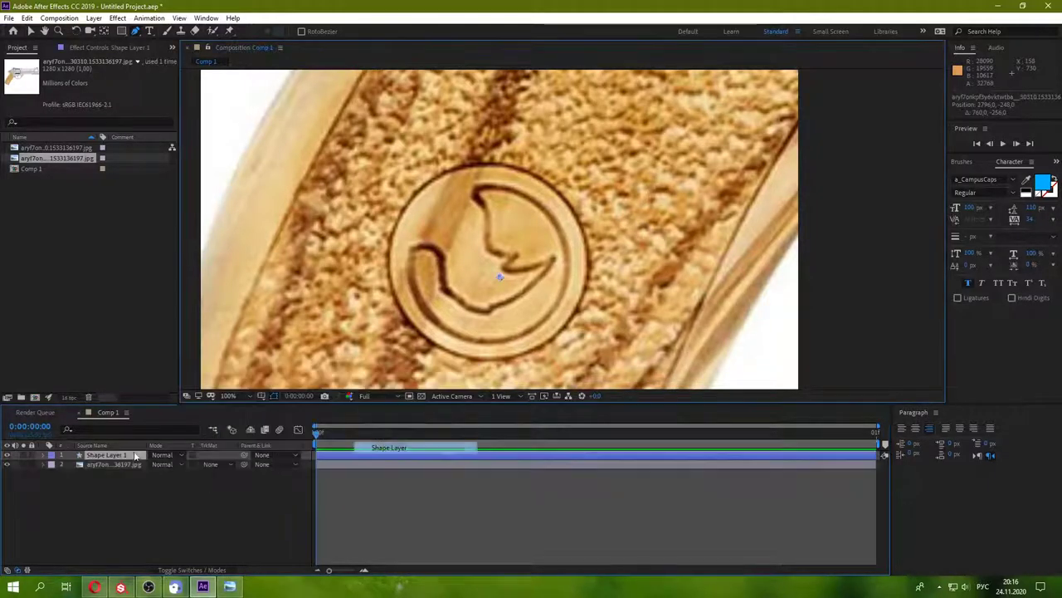
left_click(42, 455)
left_click(232, 464)
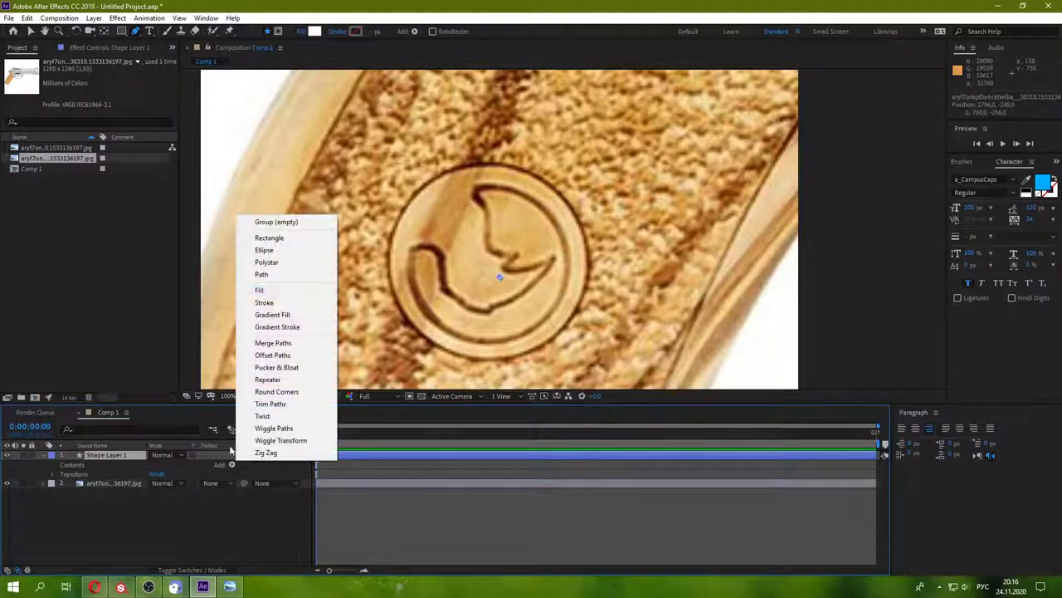
left_click(292, 252)
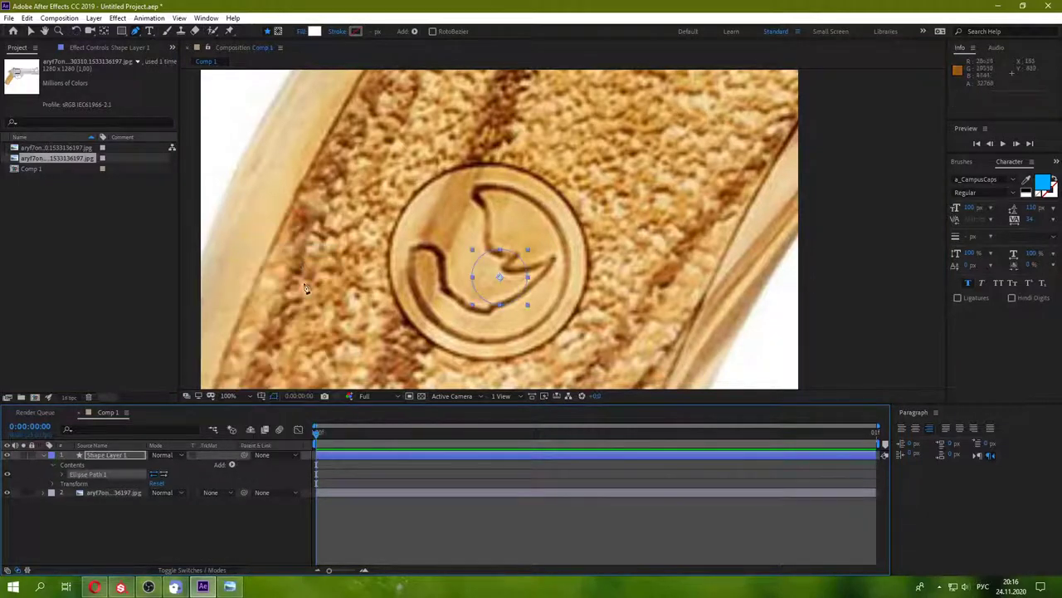
- Add a stroke to Shape Layer 1 and set the view back to half size
left_click(31, 32)
scroll(361, 230, "down", 4)
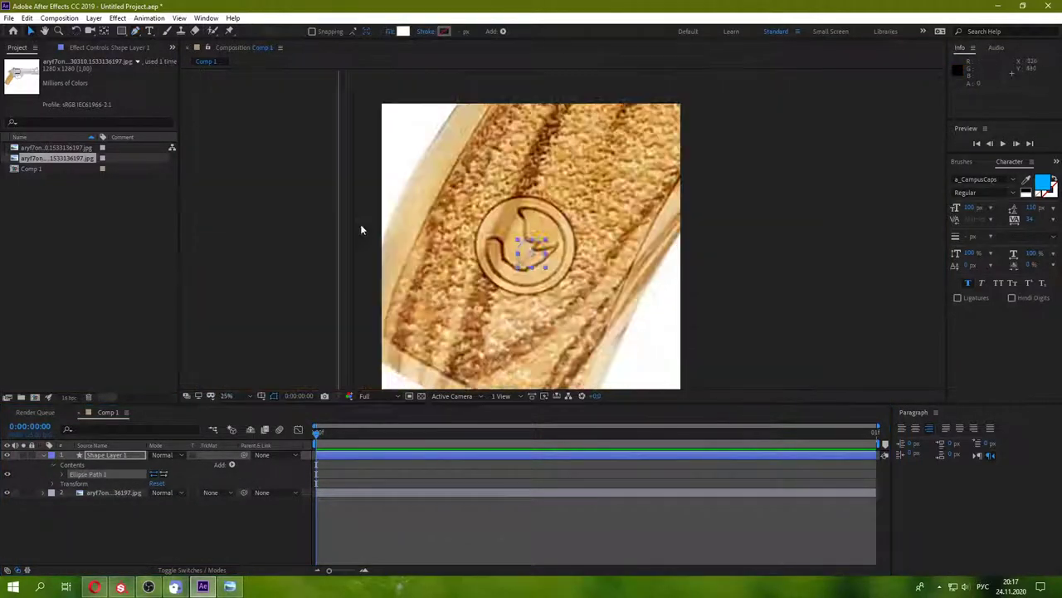
scroll(535, 249, "up", 4)
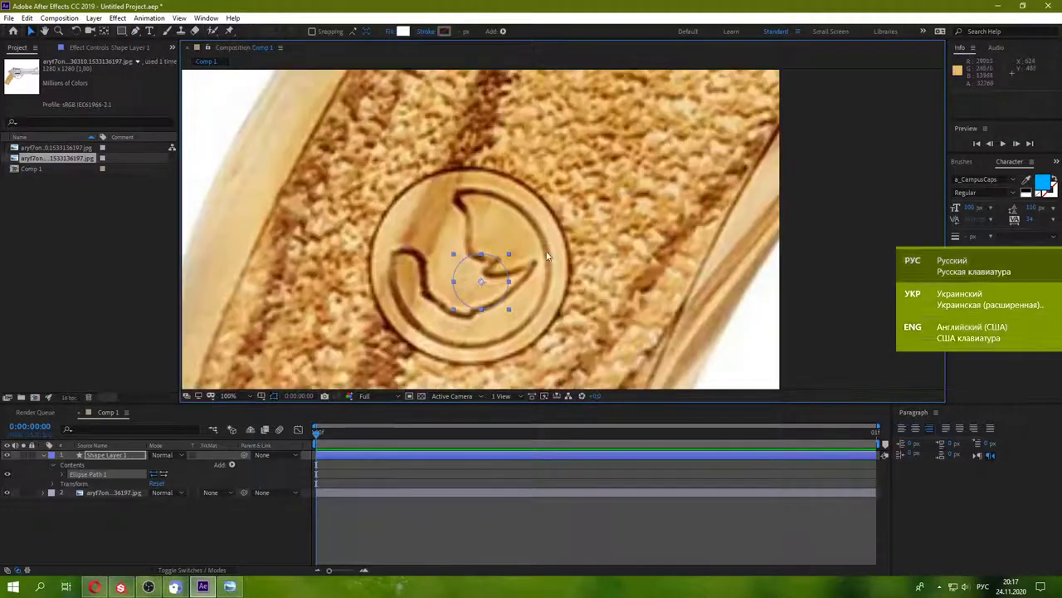
scroll(548, 249, "down", 4)
left_click(607, 247)
left_click(108, 454)
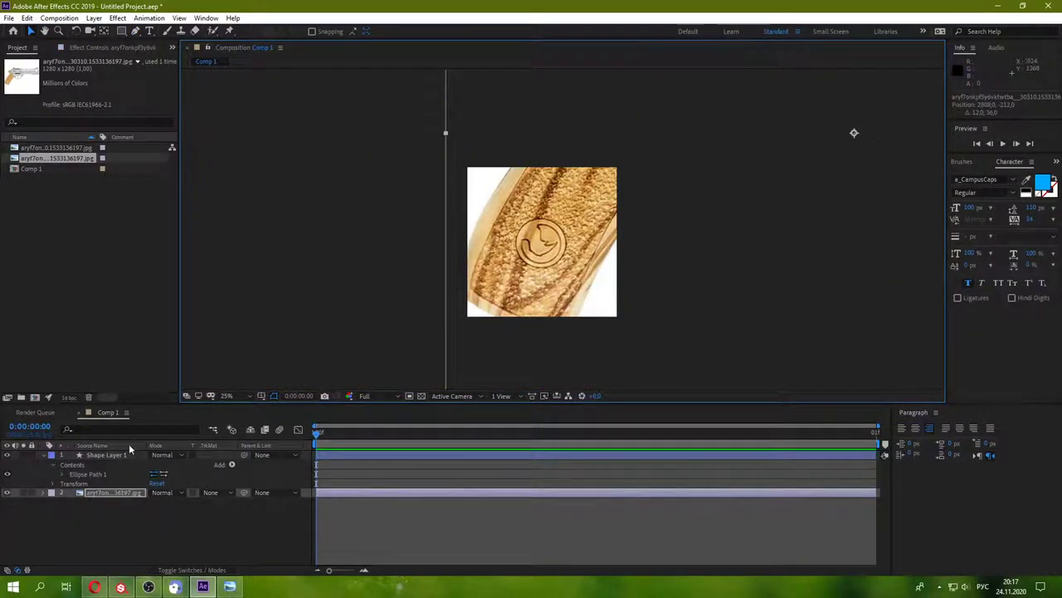
left_click(231, 464)
left_click(282, 305)
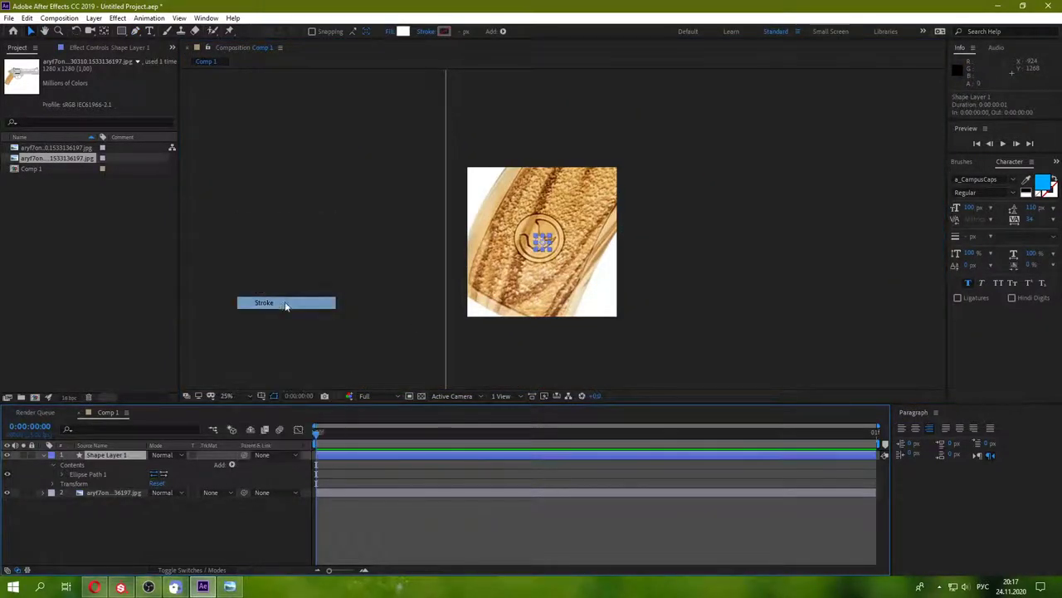
key("period")
key("period")
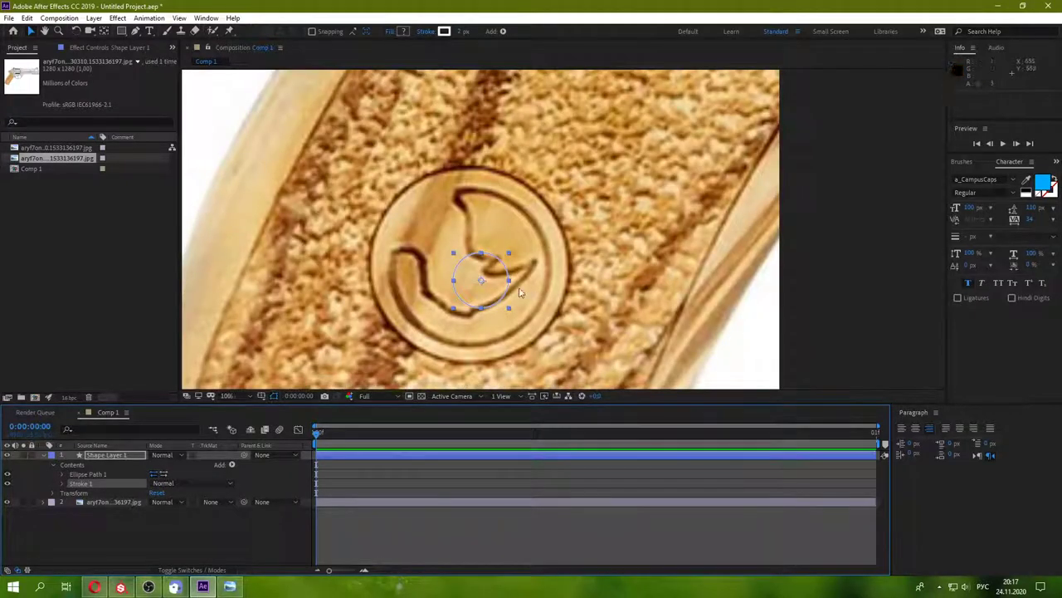
key("comma")
left_click(614, 332)
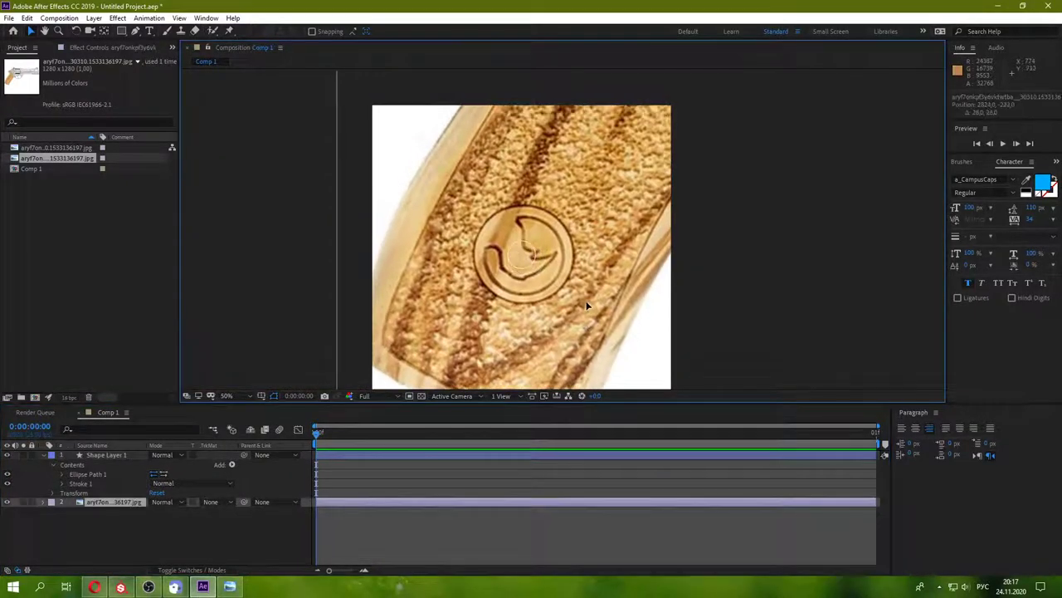
- Enlarge the ellipse to 284×284 so it circles the medallion
left_click(63, 484)
left_click(62, 474)
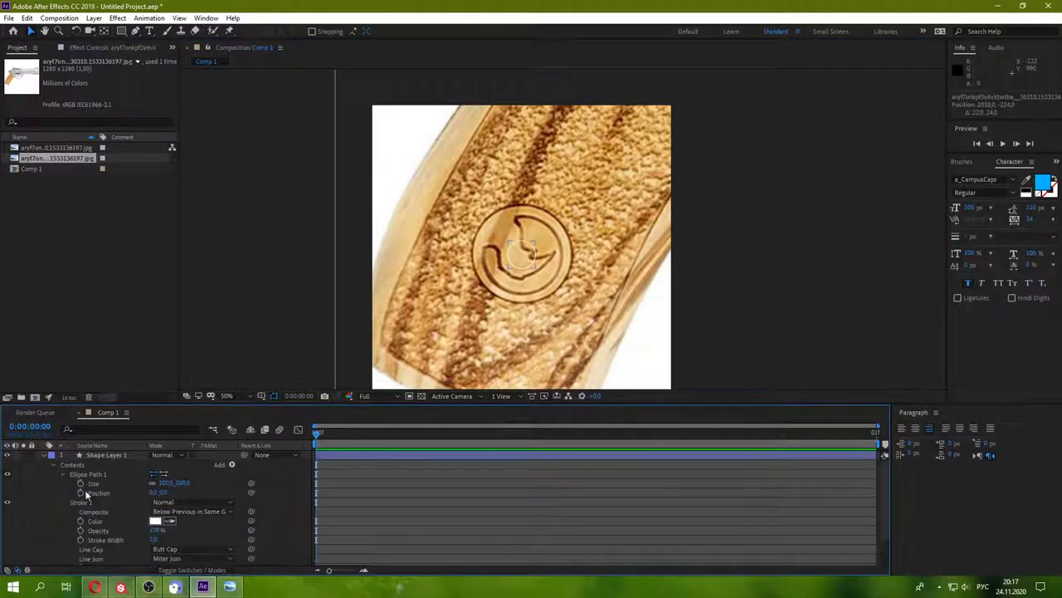
left_click(53, 502)
left_click_drag(171, 483, 281, 472)
left_click(521, 249)
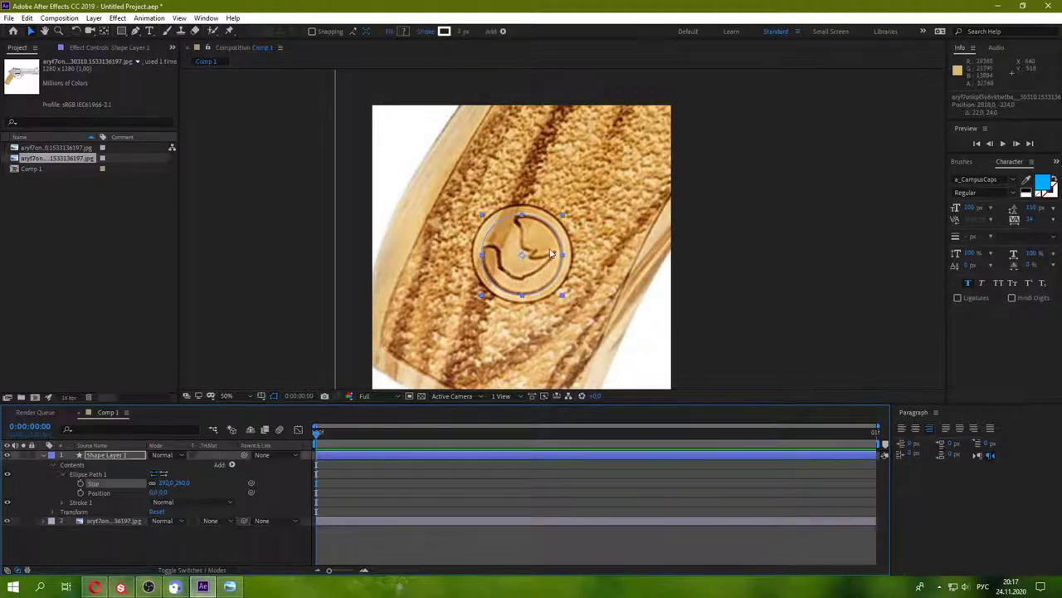
scroll(518, 235, "up", 2)
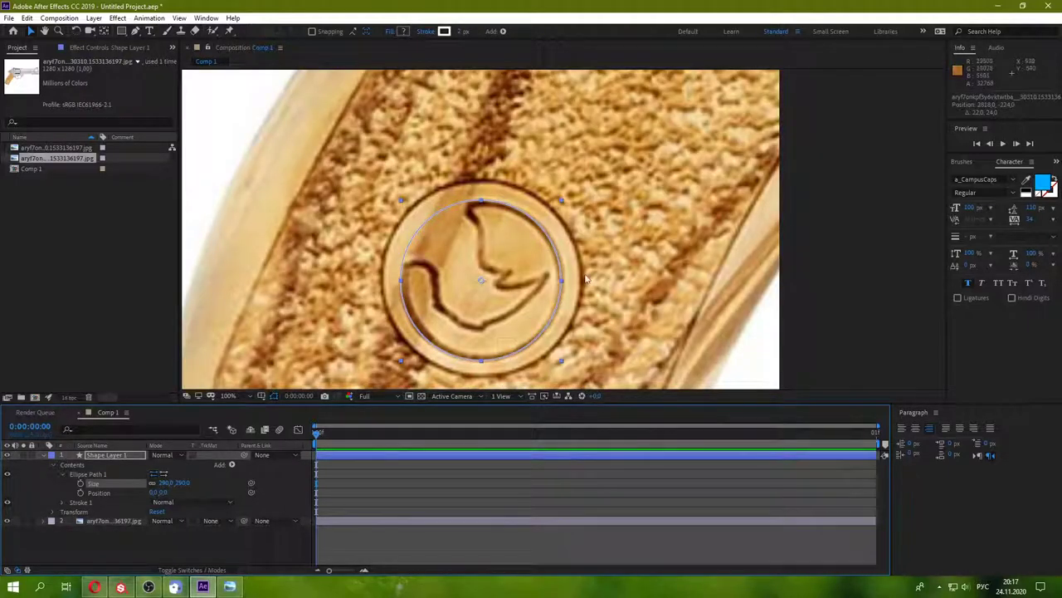
left_click(700, 284)
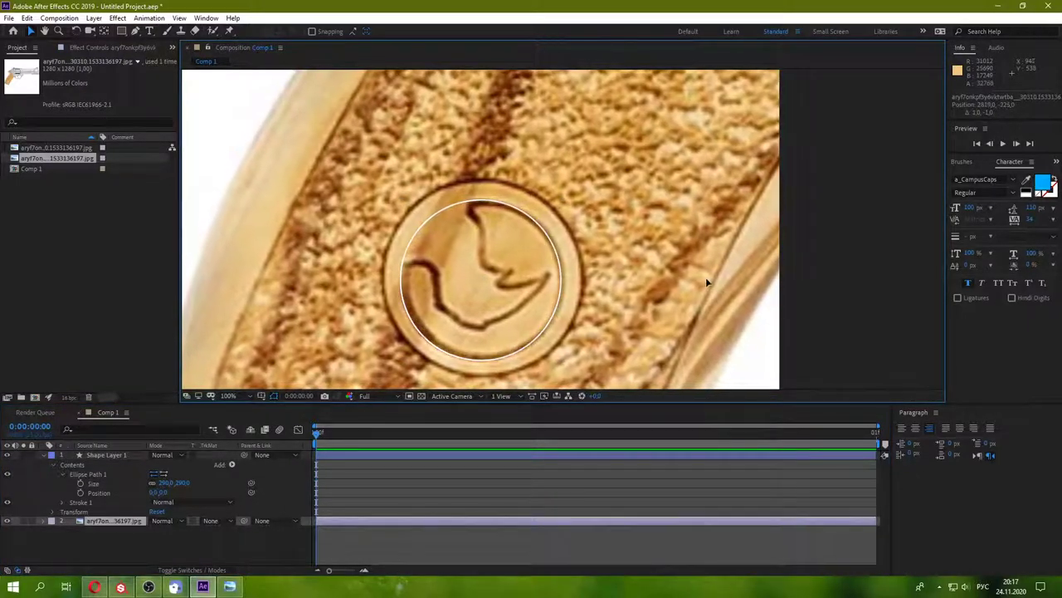
left_click(183, 483)
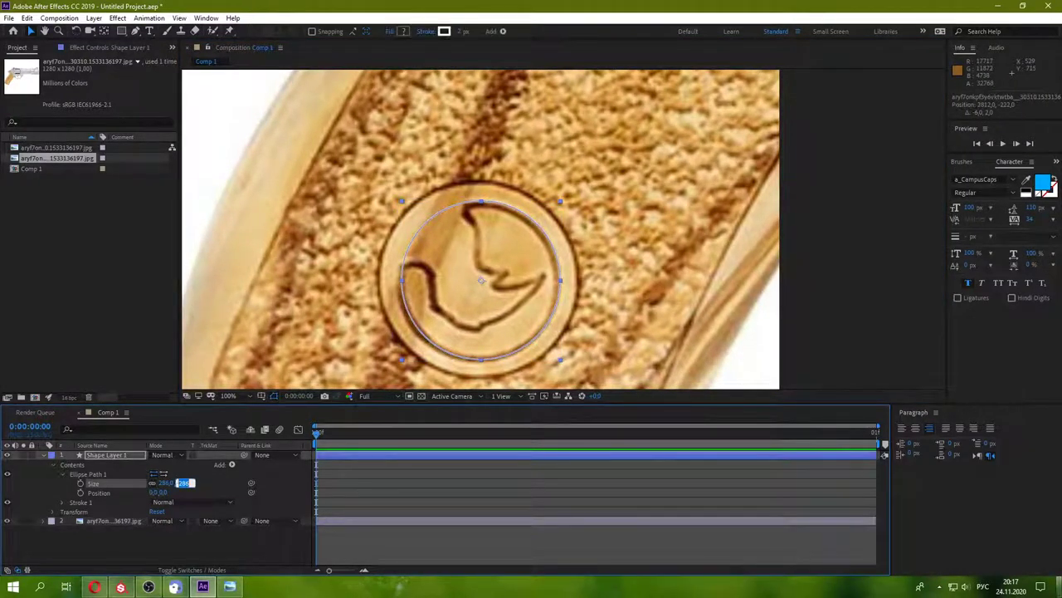
- Nudge the medallion image to sit inside the circle, then reselect Shape Layer 1
left_click(401, 520)
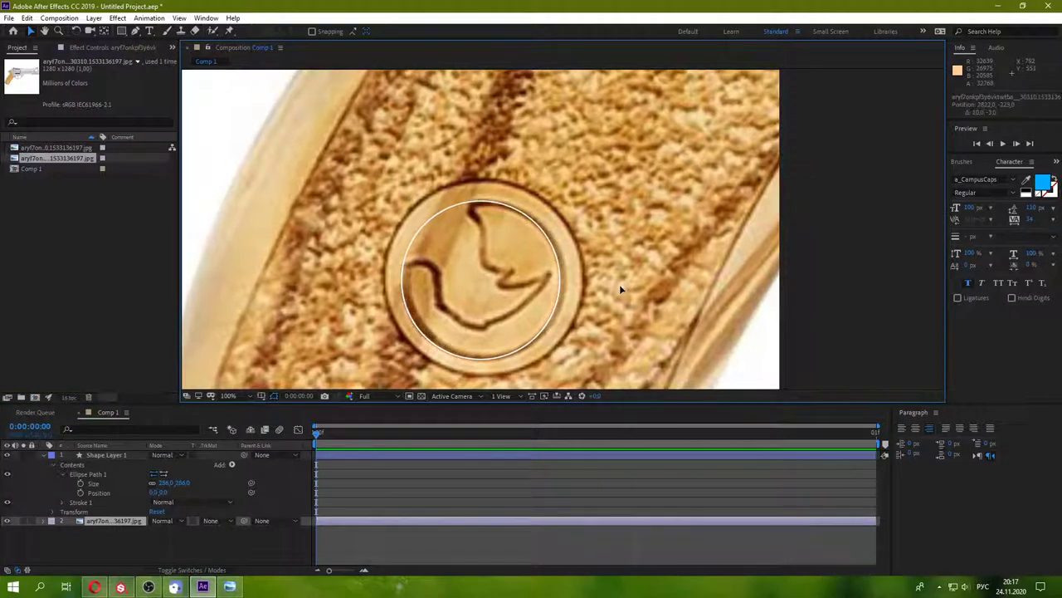
key("Right")
key("Right")
key("Right")
key("Up")
key("Return")
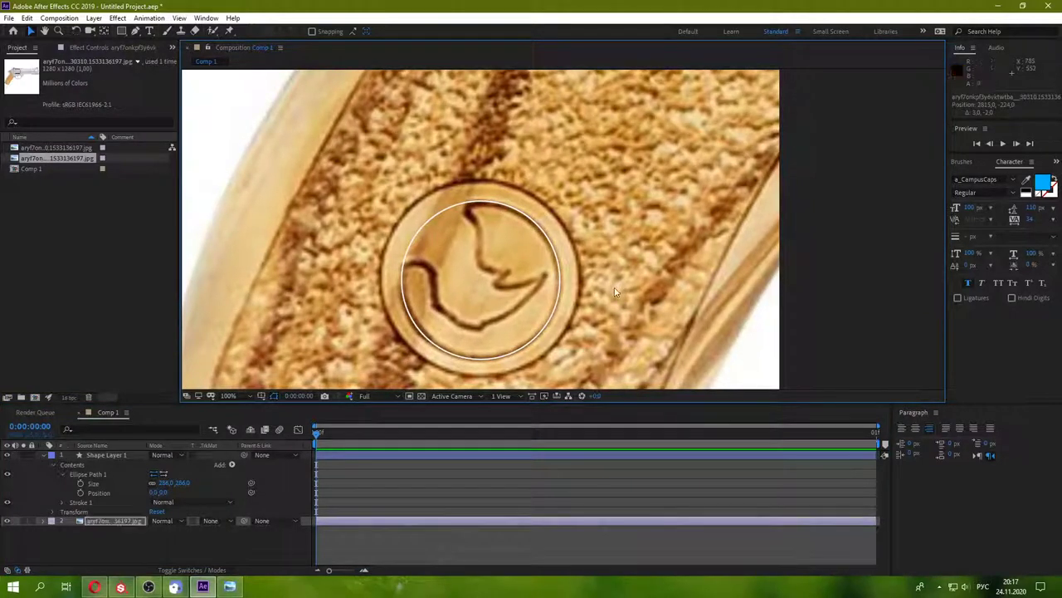
left_click(254, 488)
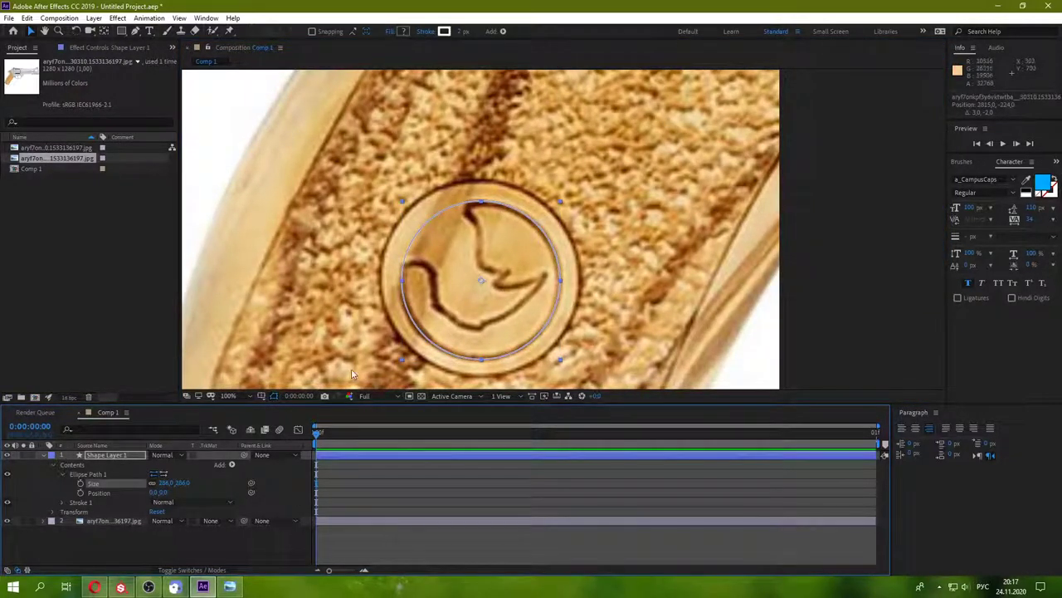
- Set the circle's stroke width to 2 px and bring up the revolver reference photo
left_click(465, 33)
type("2")
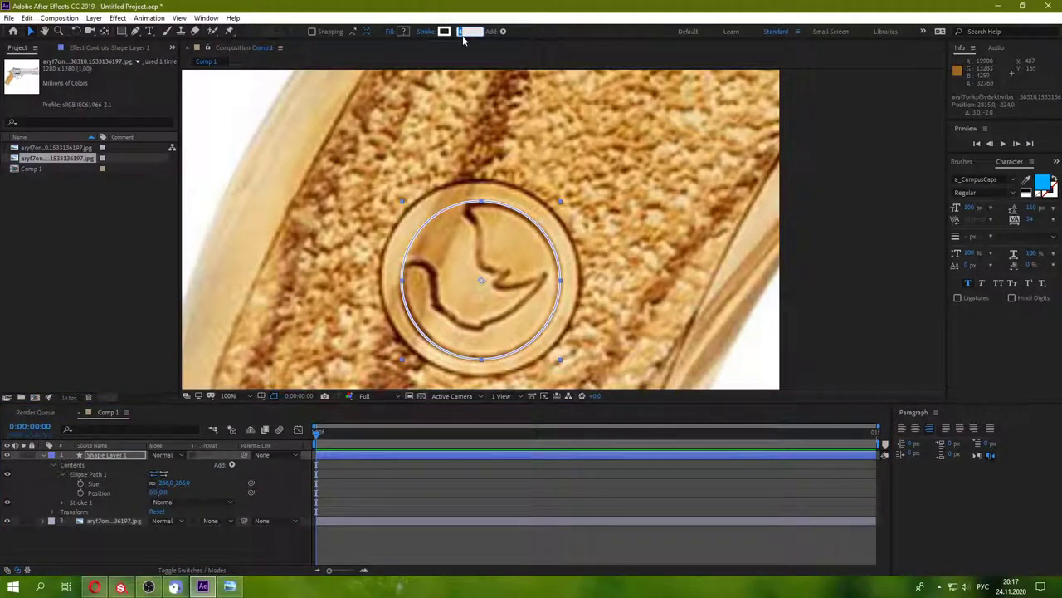
left_click(302, 480)
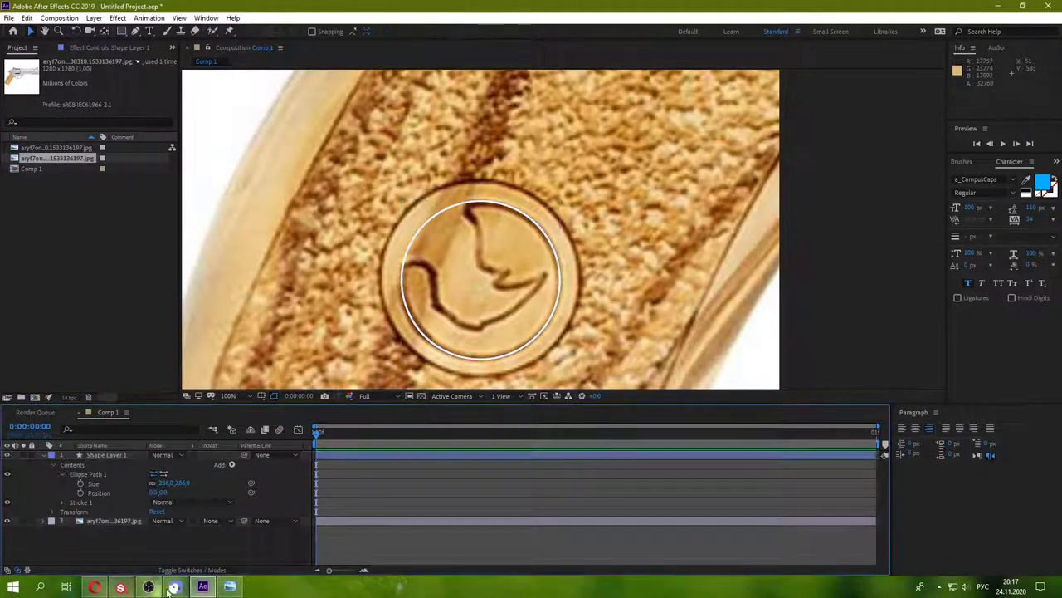
key("alt+Tab")
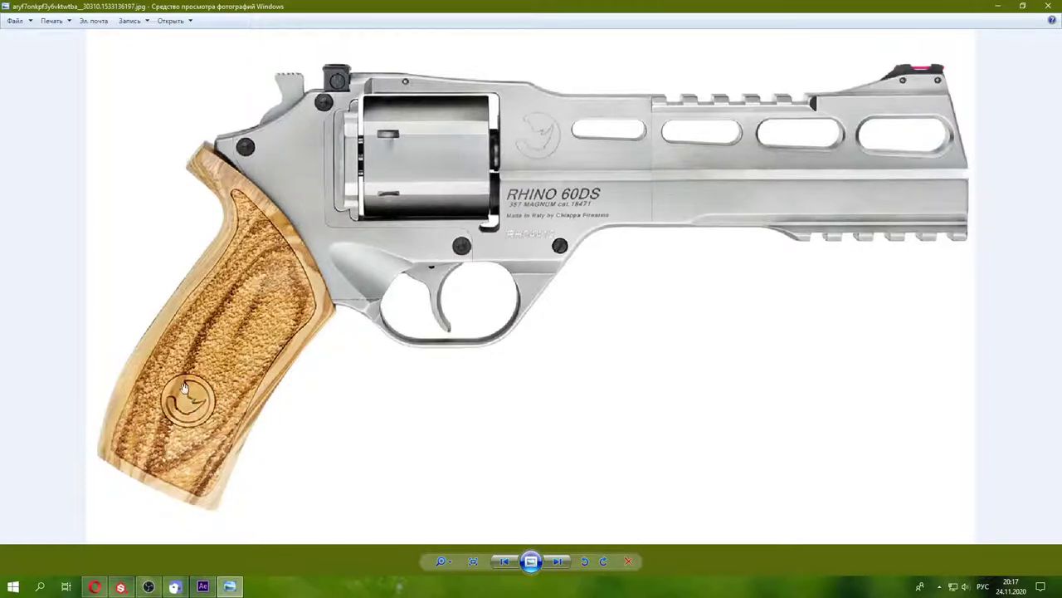
- Return from the reference photo to After Effects and clear Comp 1's selection
left_click(993, 6)
left_click(293, 498)
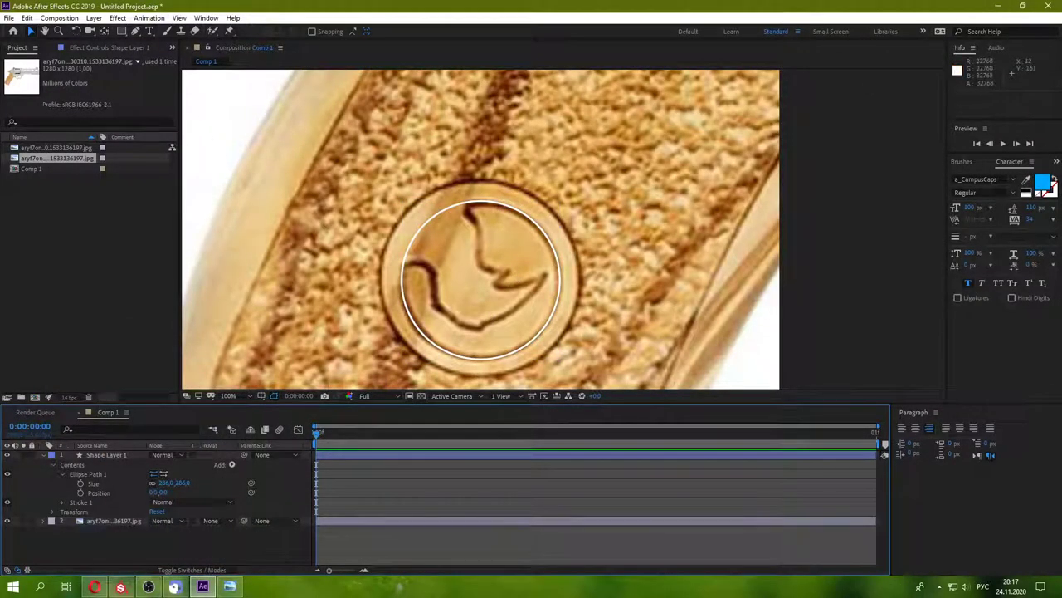
- Convert Ellipse Path 1 to a Bezier path and expose its Path property for editing
right_click(82, 477)
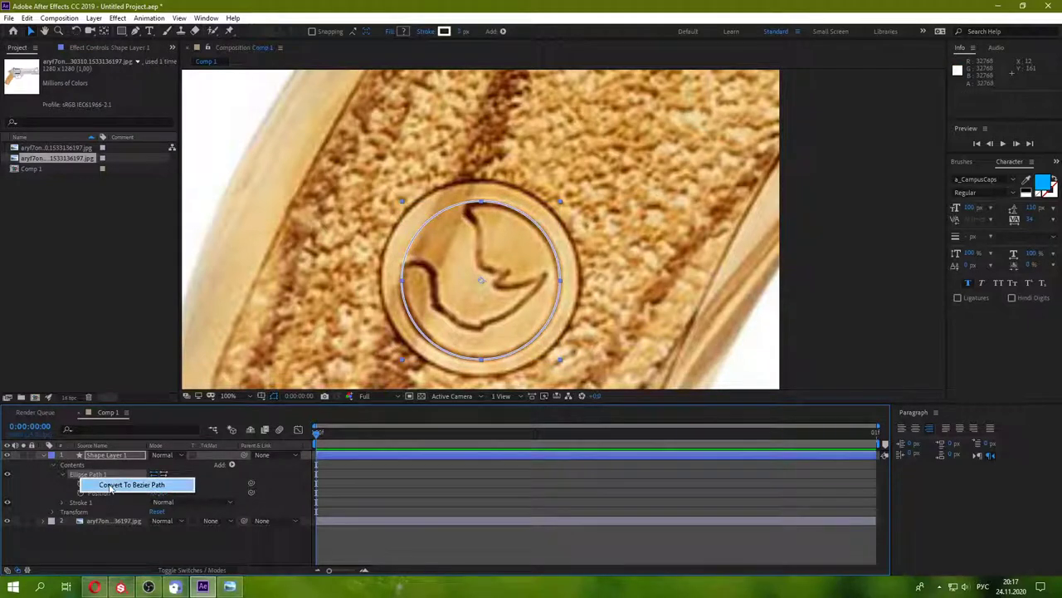
left_click(111, 485)
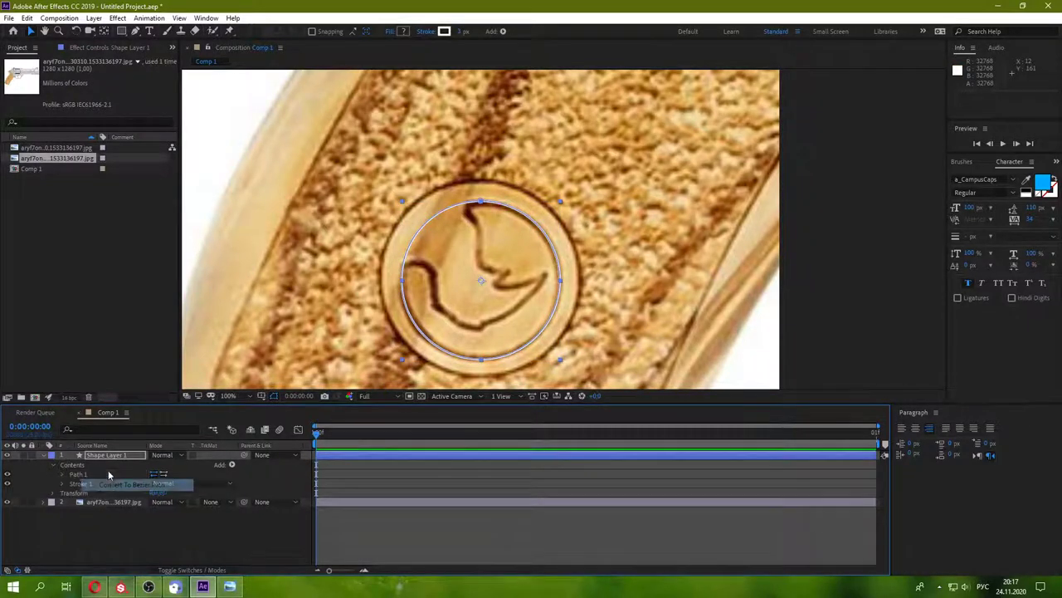
left_click(62, 474)
scroll(462, 224, "up", 1)
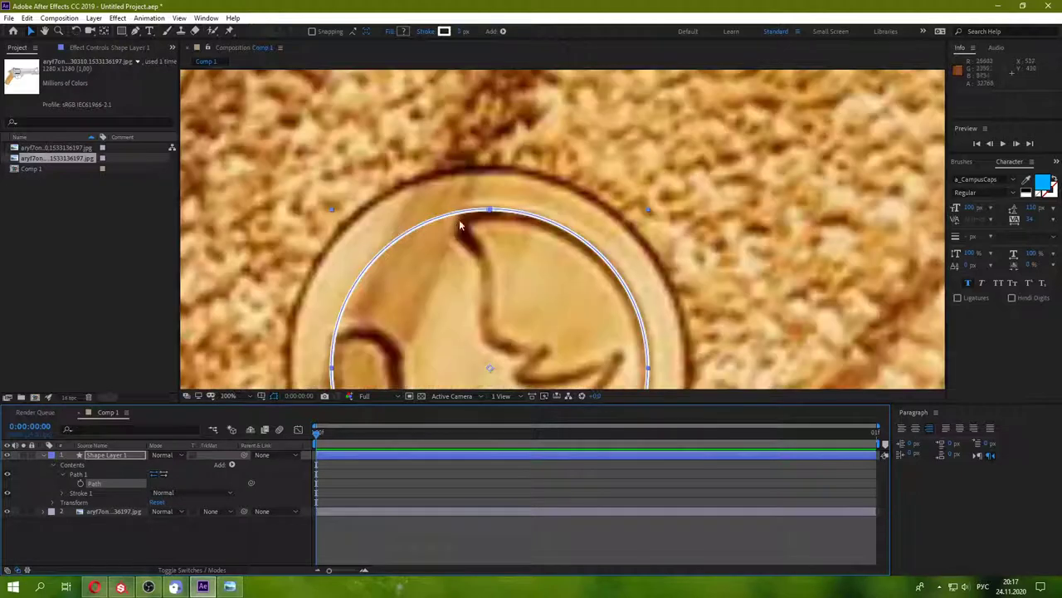
scroll(462, 225, "up", 1)
scroll(461, 224, "up", 1)
left_click(136, 31)
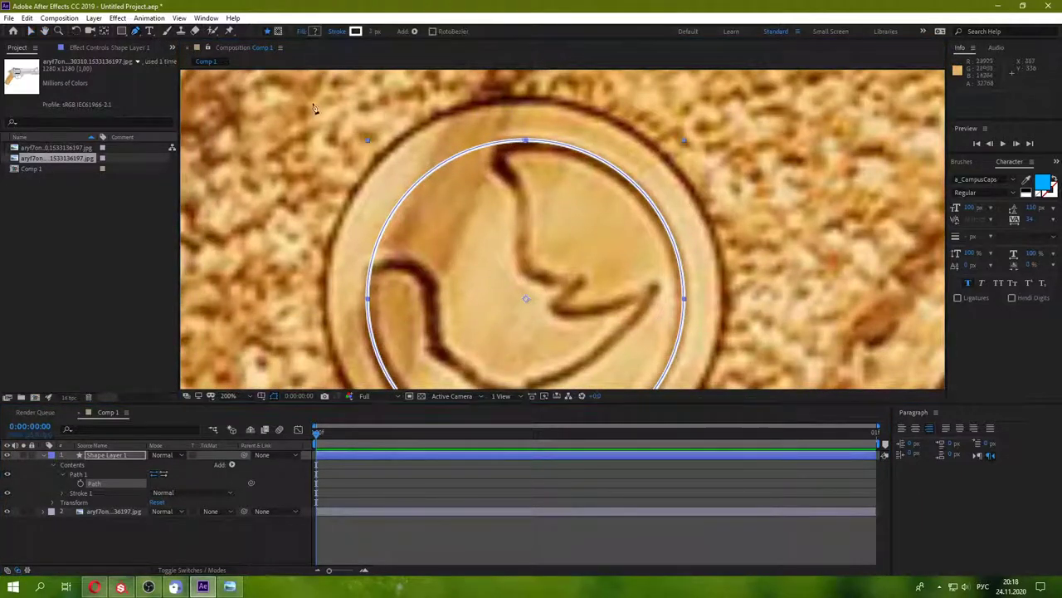
- Add points and bend the outline along the logo's left edge and horn
left_click(499, 143)
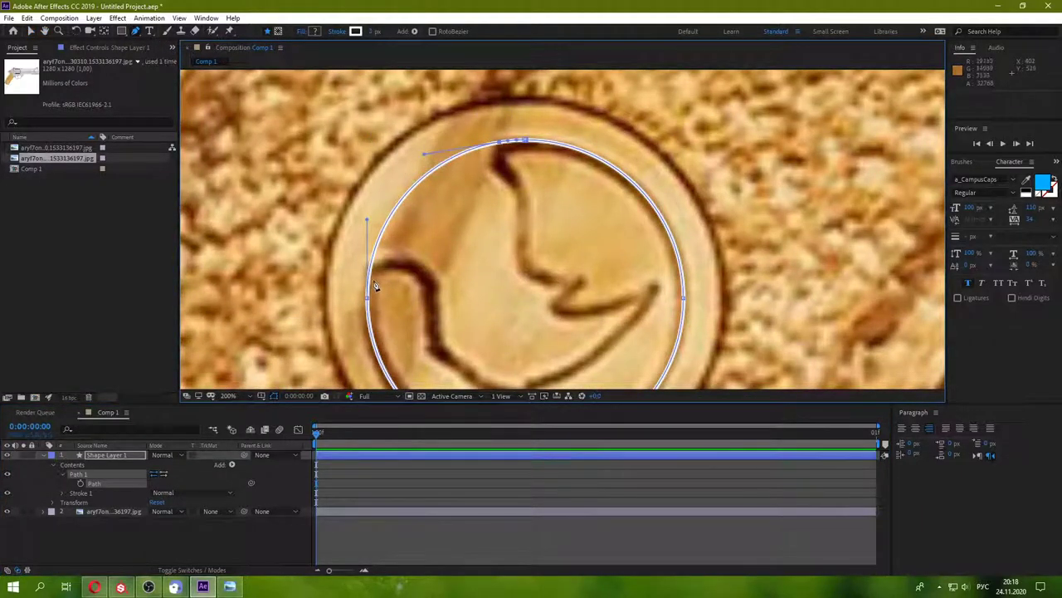
left_click_drag(374, 278, 386, 220)
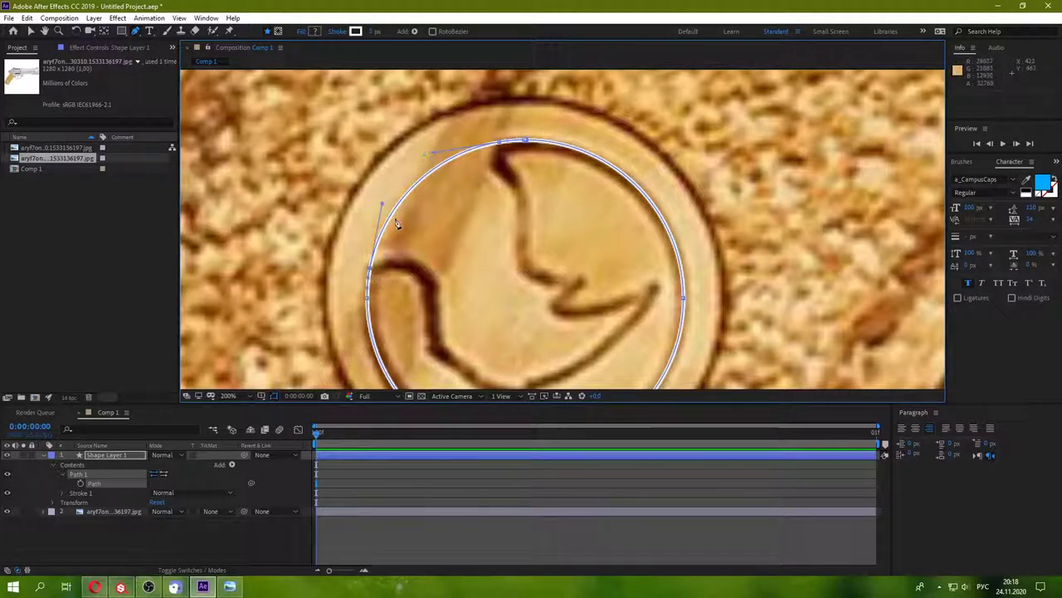
left_click(394, 220)
left_click_drag(417, 246, 428, 266)
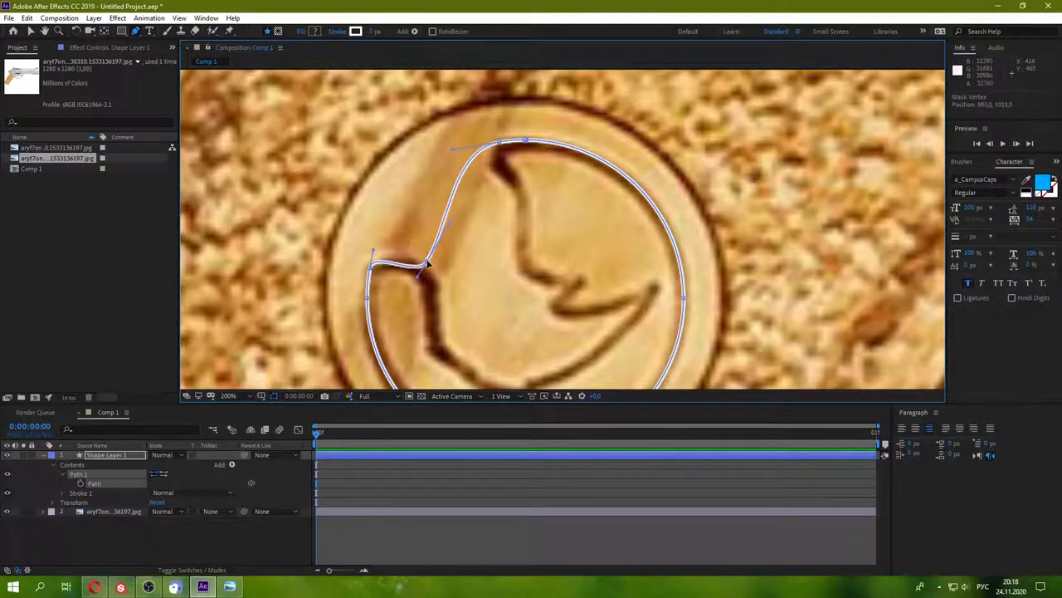
mouse_move(459, 214)
left_mouse_down()
mouse_move(439, 177)
mouse_move(480, 170)
mouse_move(477, 179)
mouse_move(501, 161)
mouse_move(492, 140)
left_mouse_up()
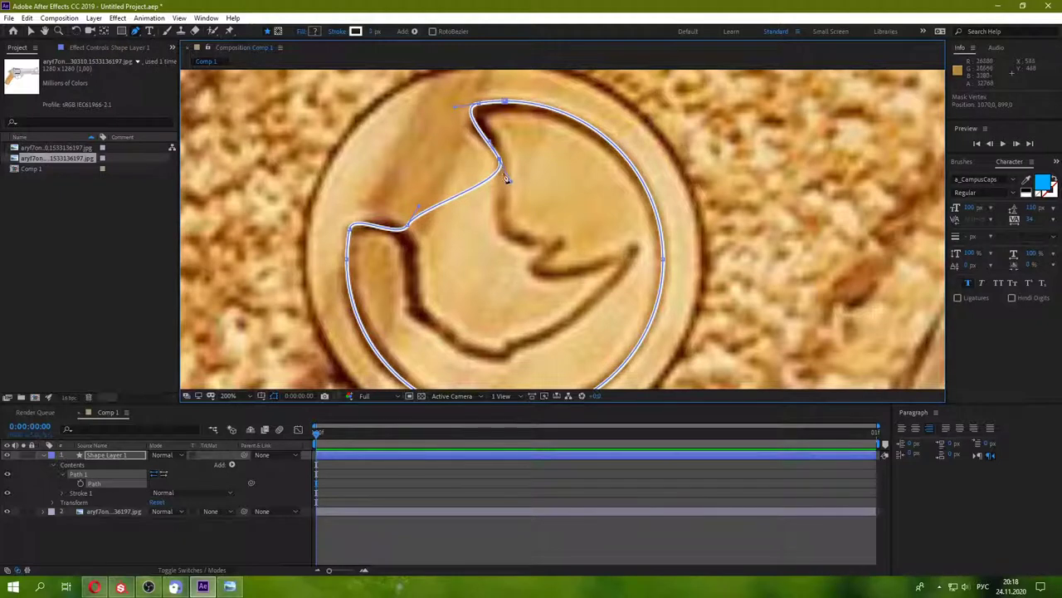
mouse_move(509, 181)
left_mouse_down()
mouse_move(504, 162)
mouse_move(512, 228)
mouse_move(498, 221)
mouse_move(503, 256)
left_mouse_up()
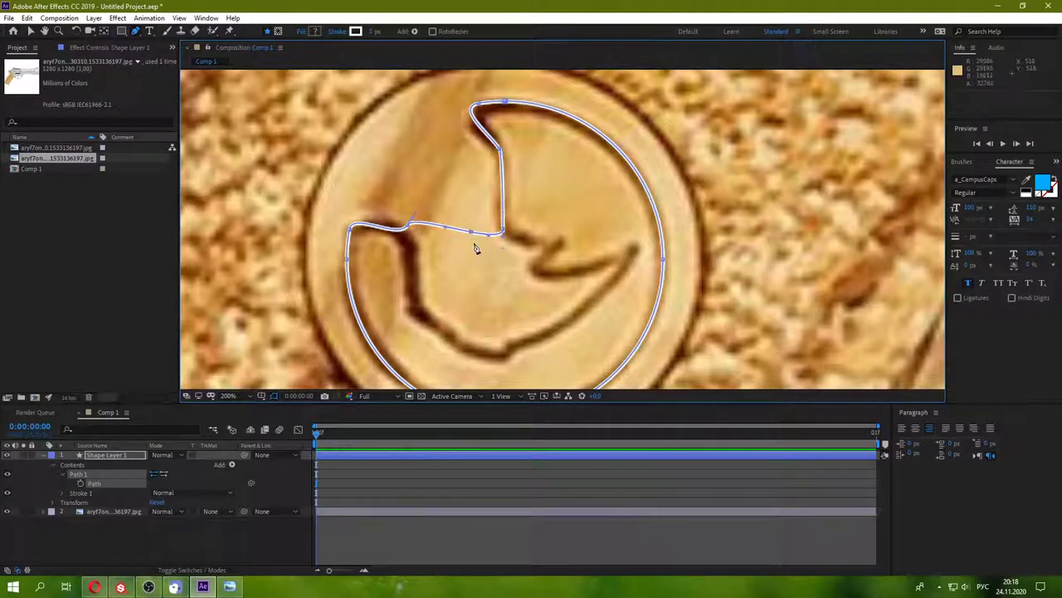
left_click_drag(432, 226, 454, 264)
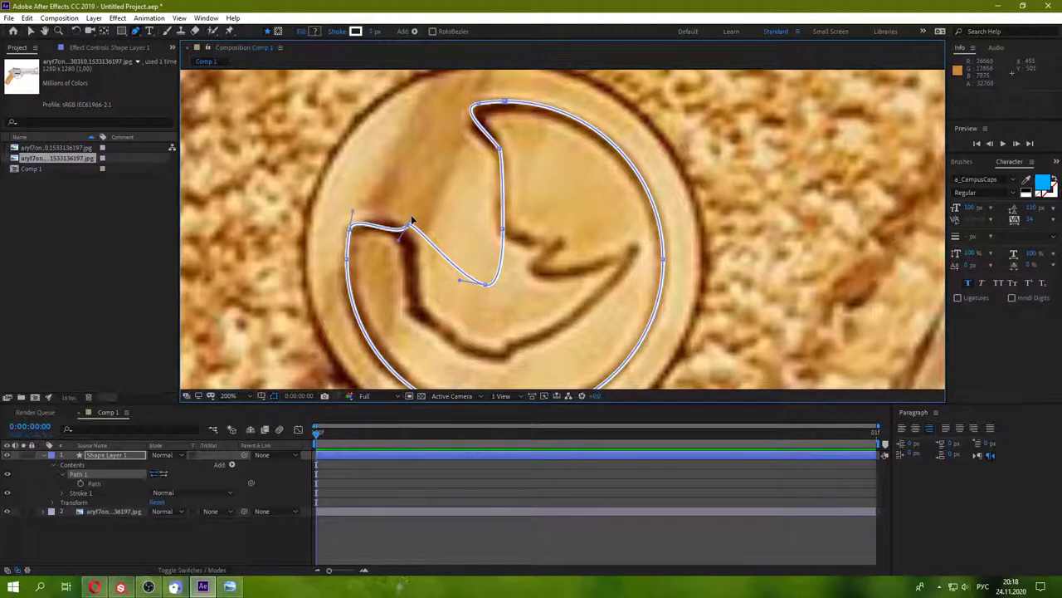
left_click_drag(408, 227, 353, 214)
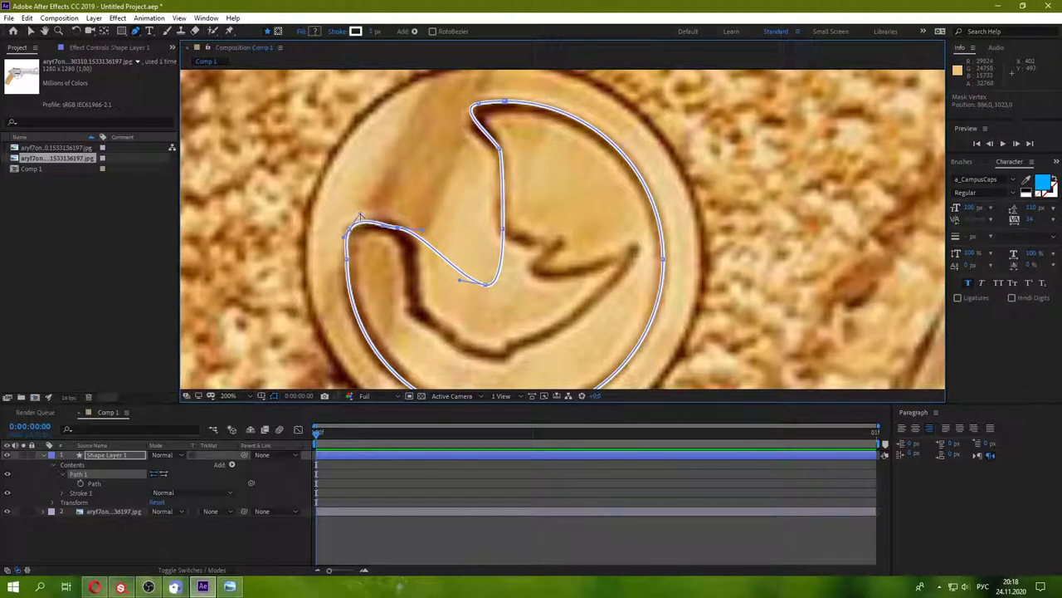
key("ctrl+z")
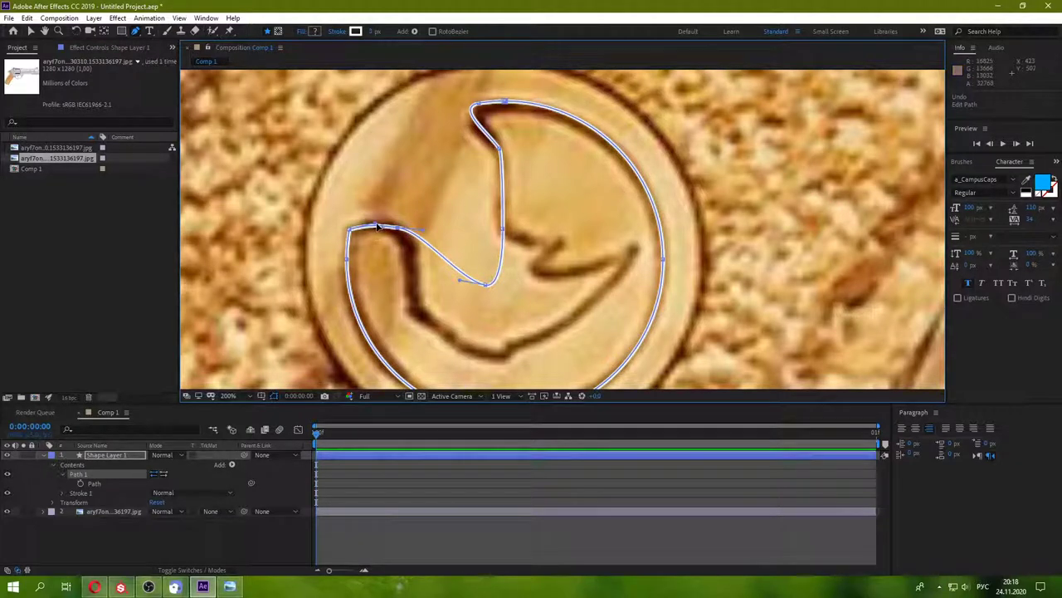
- Reshape the left bend and lower segments of the path to follow the engraving
left_click_drag(402, 233, 380, 232)
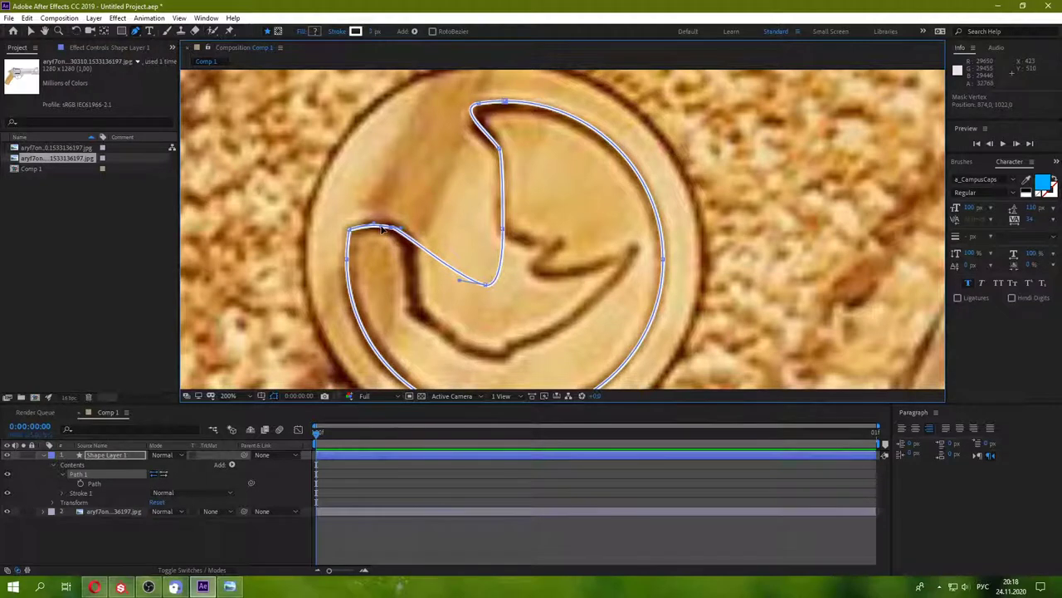
mouse_move(447, 267)
left_mouse_down()
mouse_move(413, 252)
mouse_move(416, 314)
left_mouse_up()
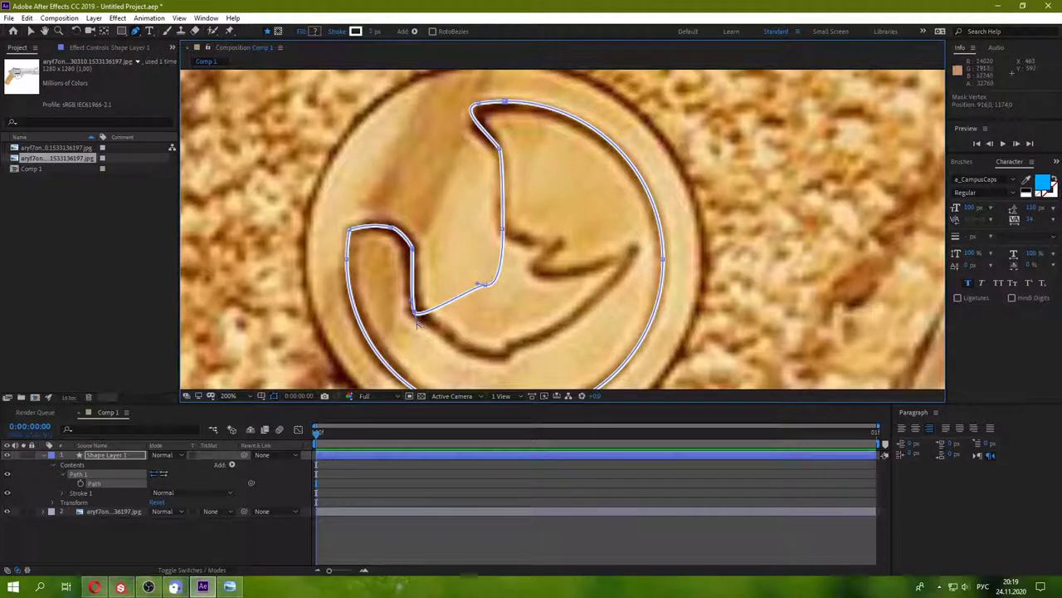
left_click_drag(419, 324, 453, 337)
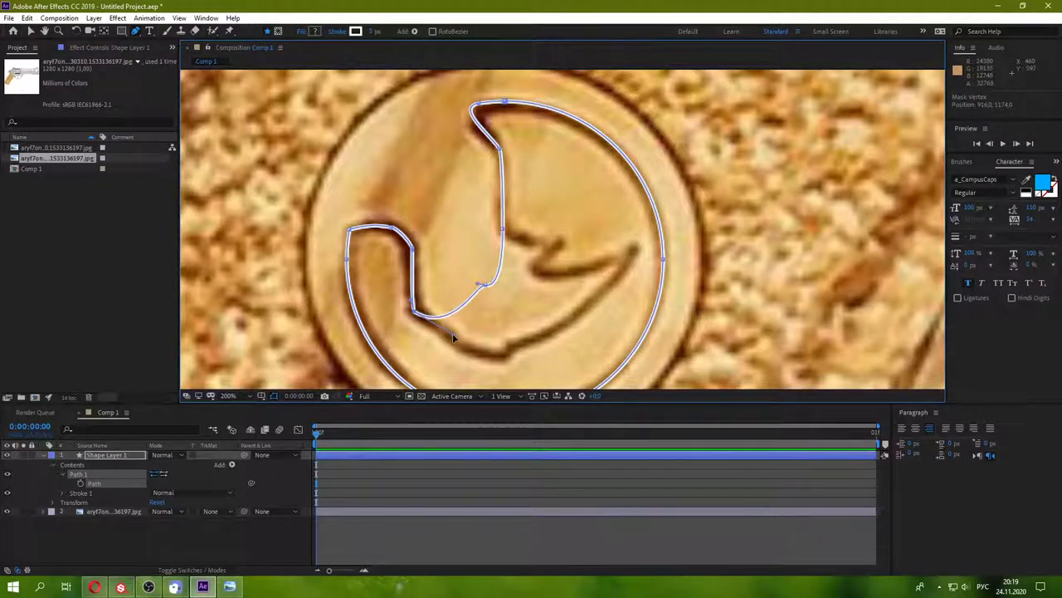
mouse_move(481, 286)
left_mouse_down()
mouse_move(459, 341)
mouse_move(468, 346)
left_mouse_up()
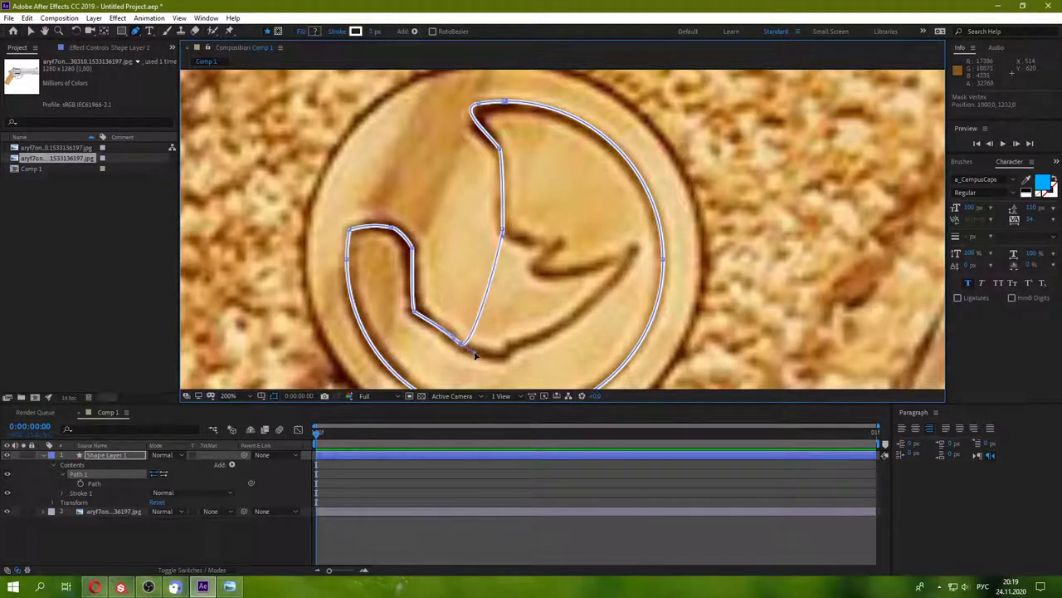
mouse_move(462, 348)
left_mouse_down()
mouse_move(472, 352)
mouse_move(474, 330)
left_mouse_up()
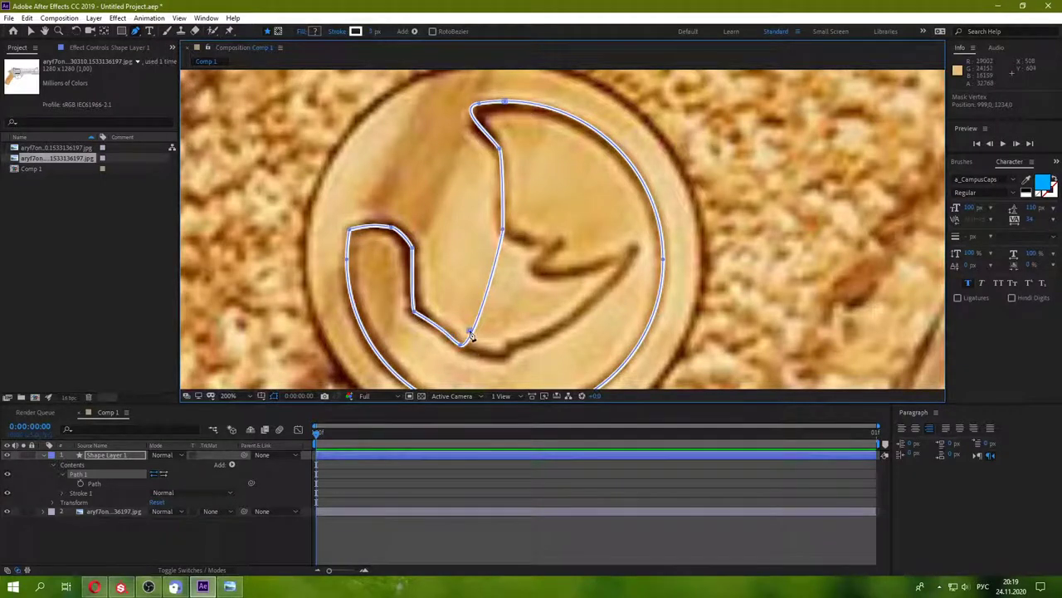
- Reselect the path and trace the inner bottom segment and horn notch with new points
key("v")
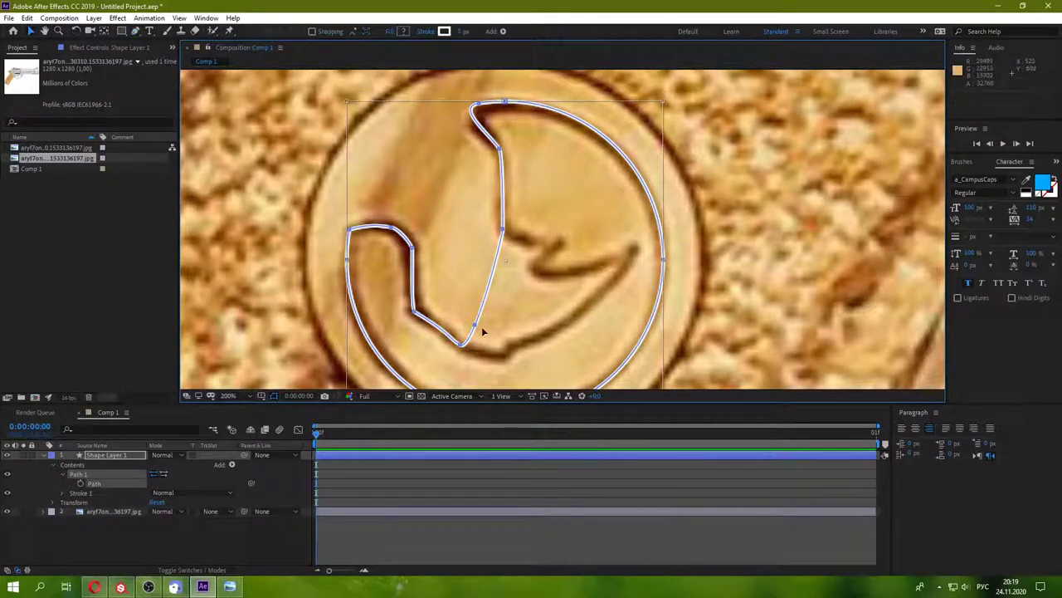
left_click(97, 487)
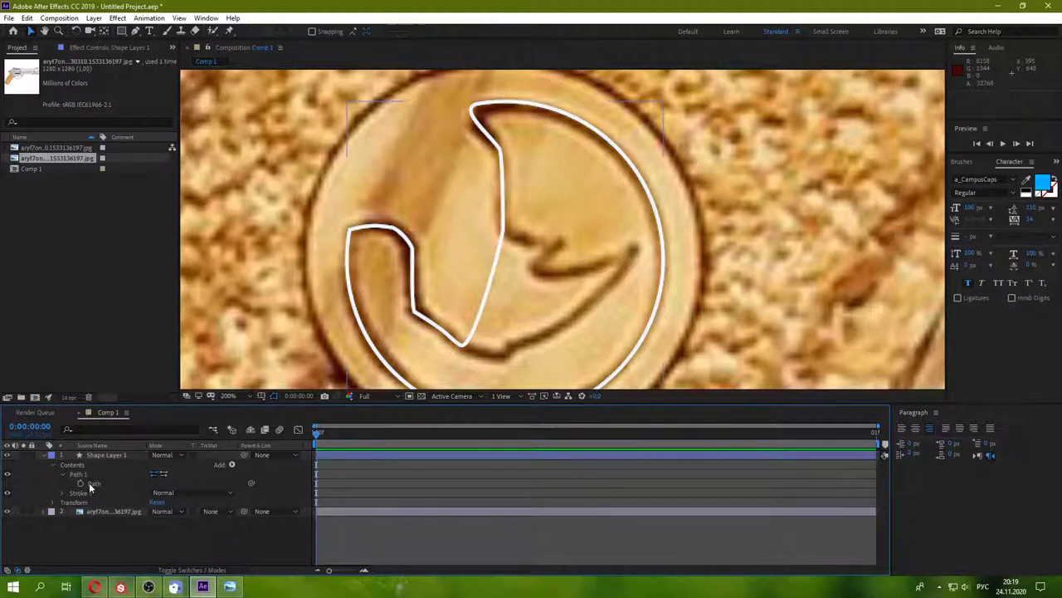
left_click(83, 474)
left_click(135, 31)
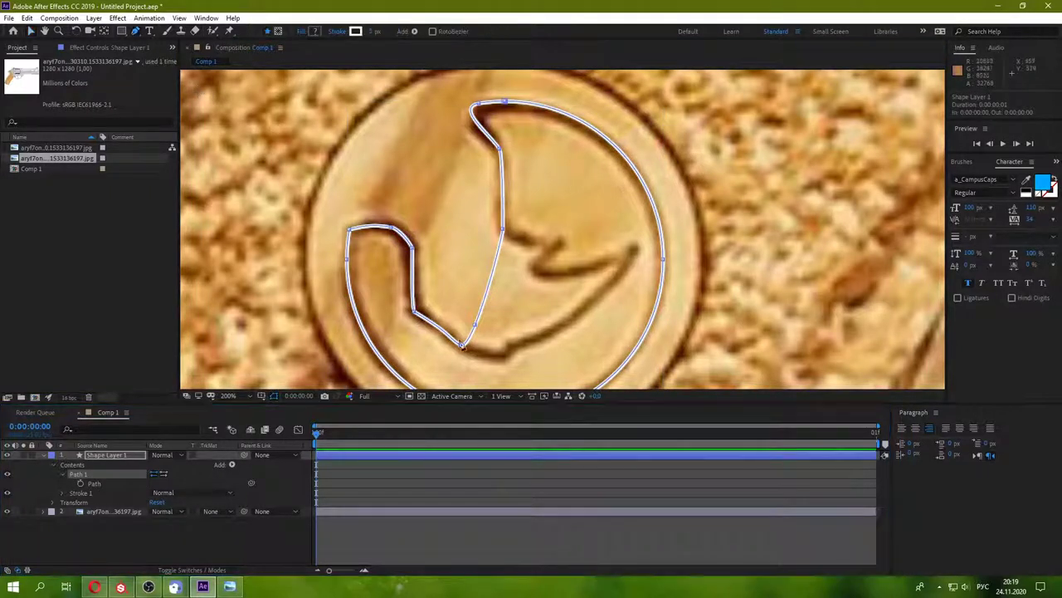
mouse_move(475, 328)
left_mouse_down()
mouse_move(494, 343)
mouse_move(503, 373)
mouse_move(507, 358)
left_mouse_up()
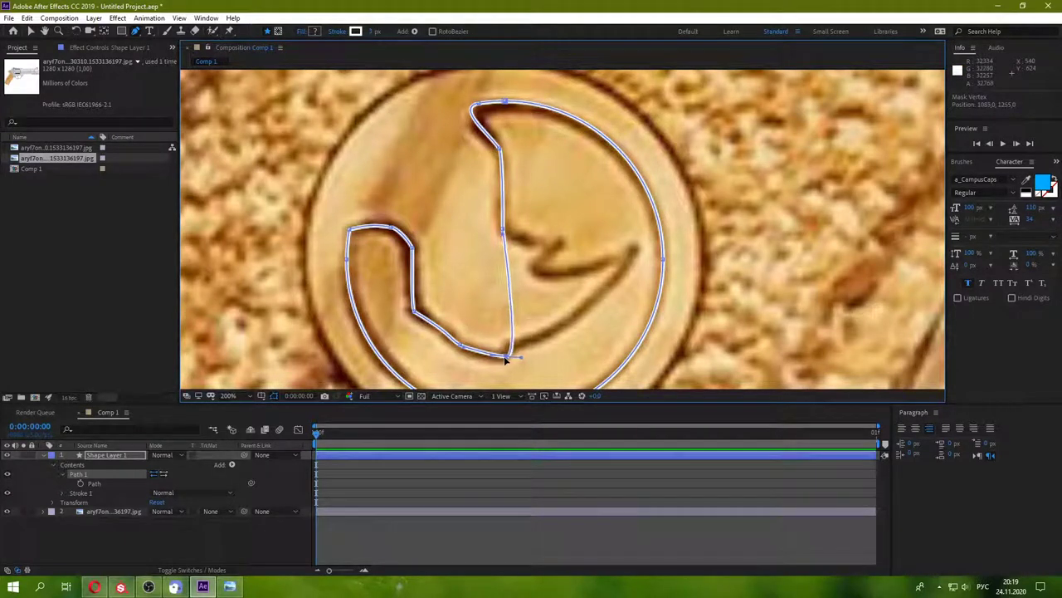
mouse_move(505, 358)
left_mouse_down()
mouse_move(513, 336)
mouse_move(516, 355)
mouse_move(508, 331)
mouse_move(507, 349)
mouse_move(605, 328)
mouse_move(592, 286)
mouse_move(632, 249)
left_mouse_up()
left_click(508, 328)
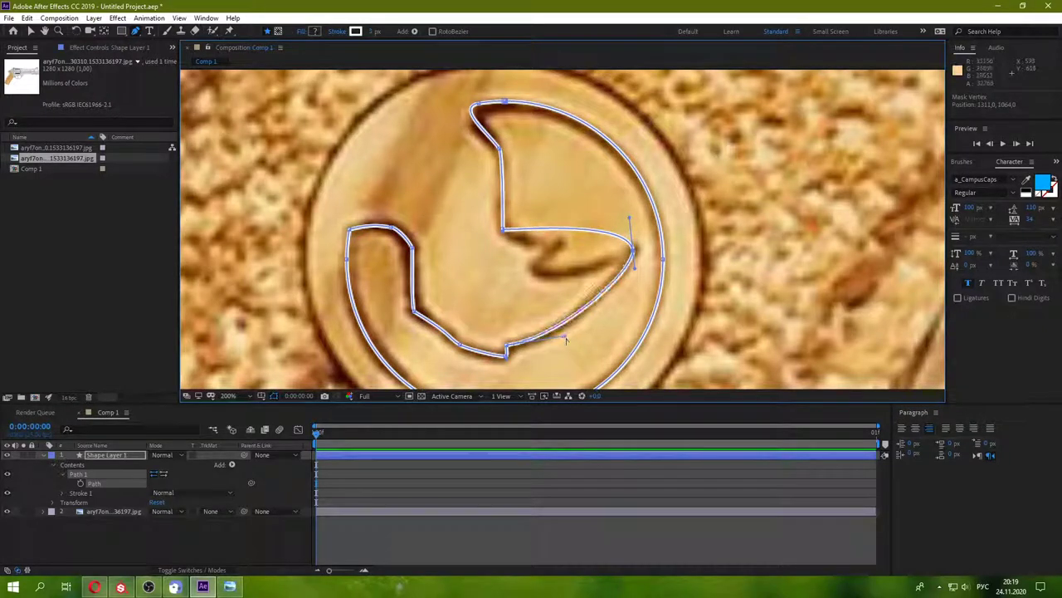
mouse_move(633, 249)
left_mouse_down()
mouse_move(578, 281)
mouse_move(509, 266)
left_mouse_up()
left_click_drag(562, 237, 536, 274)
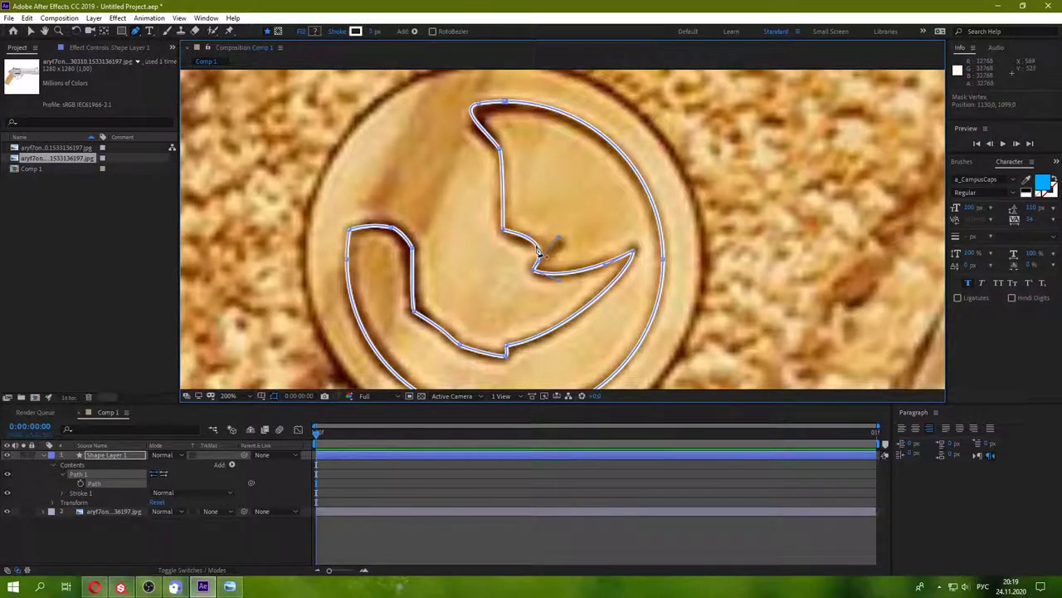
left_click_drag(539, 251, 562, 236)
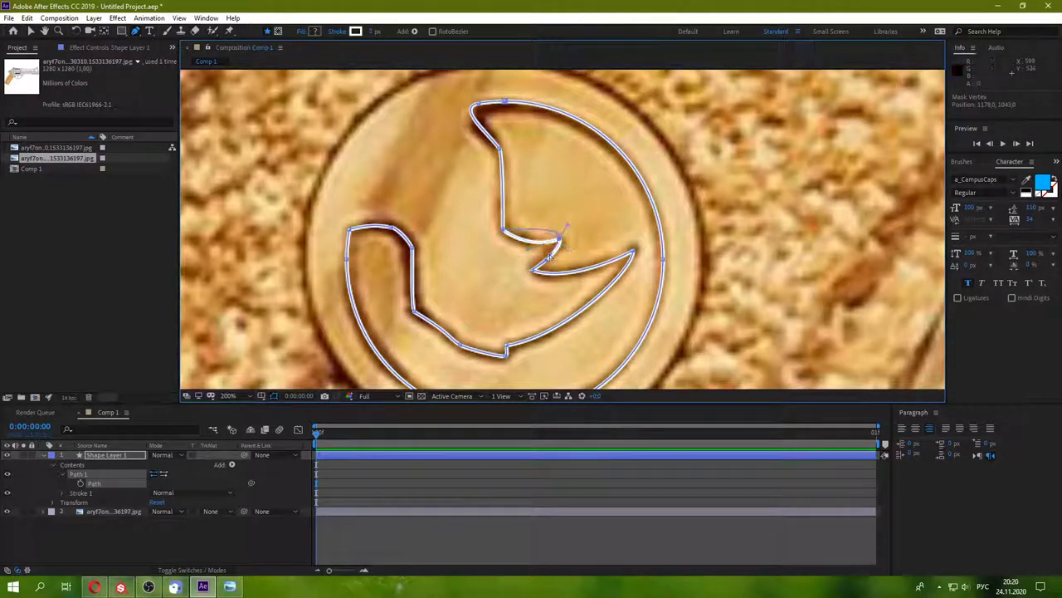
key("ctrl+z")
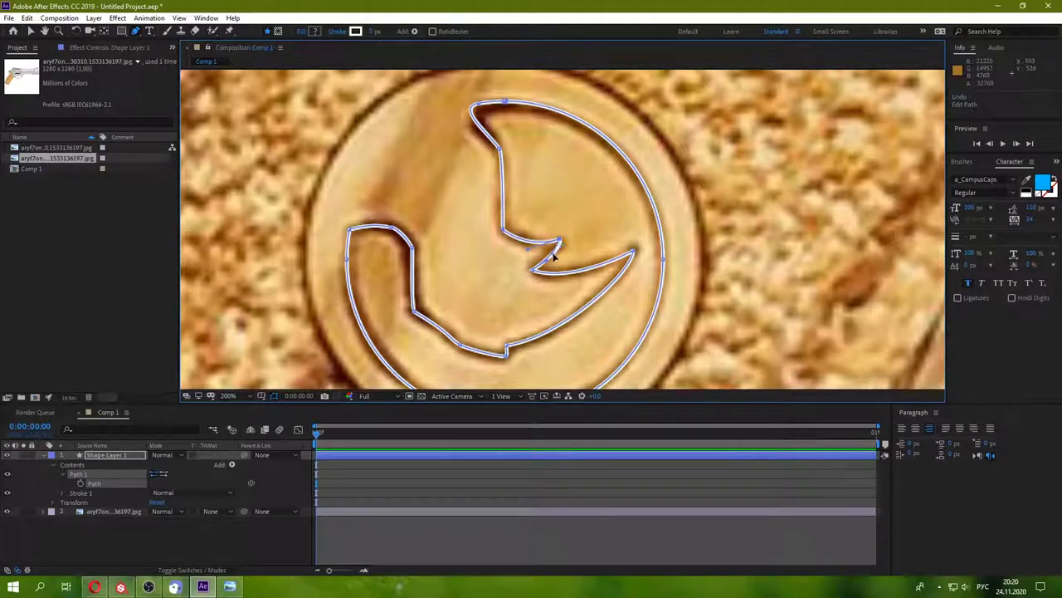
scroll(550, 237, "up", 3)
- Hide and re-show the traced outline to compare it with the engraving, zooming in
scroll(547, 255, "down", 6)
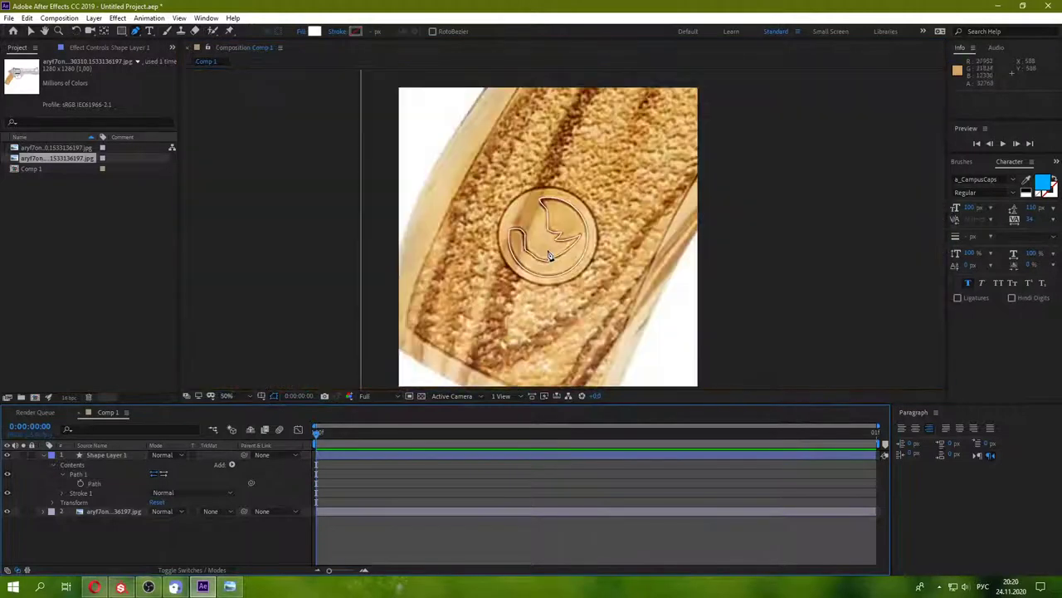
scroll(557, 256, "up", 2)
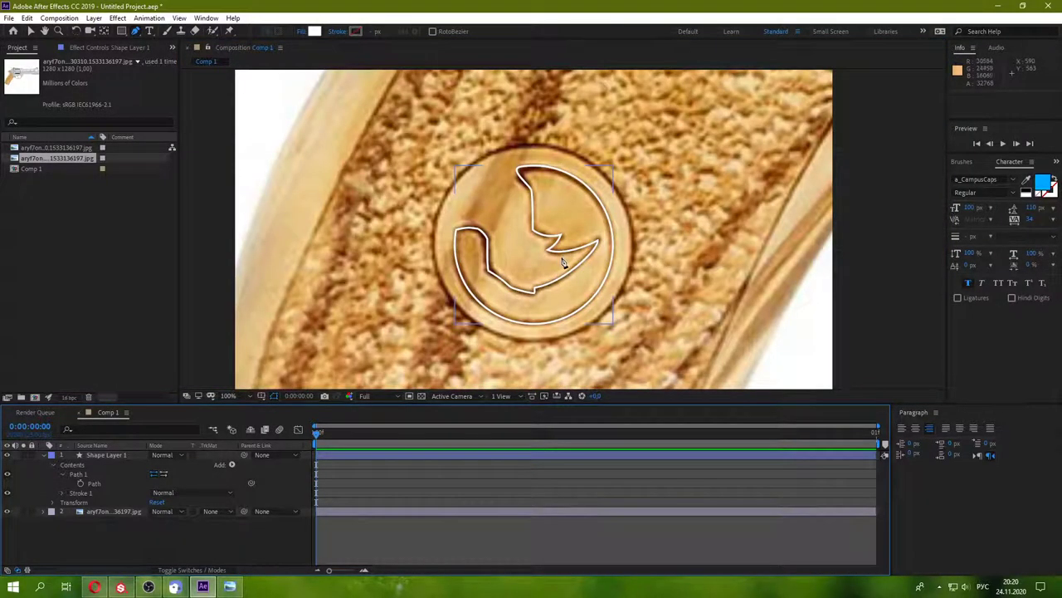
key("super+space")
left_click(8, 456)
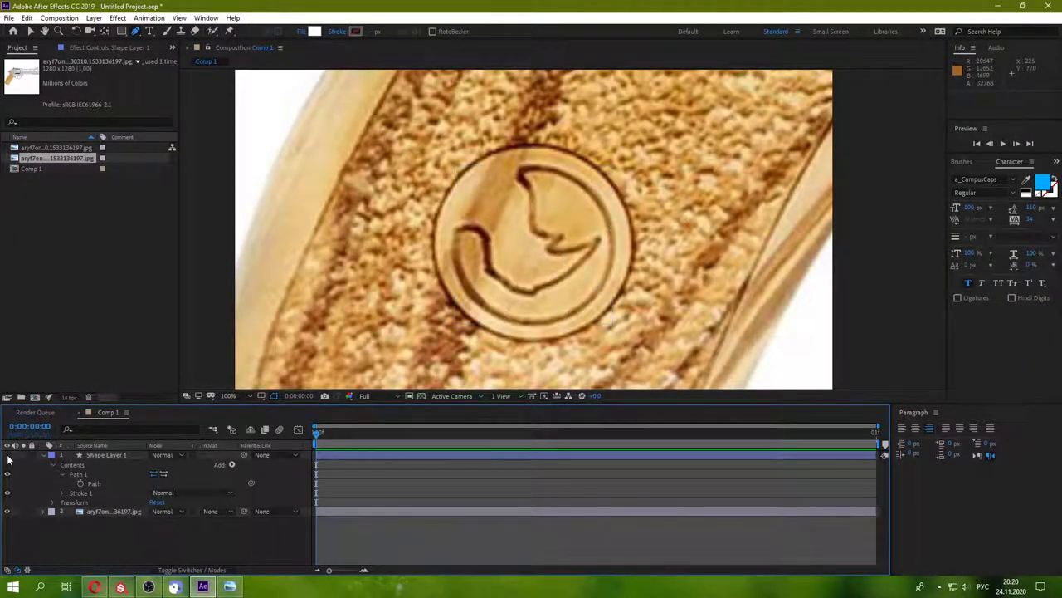
left_click(7, 455)
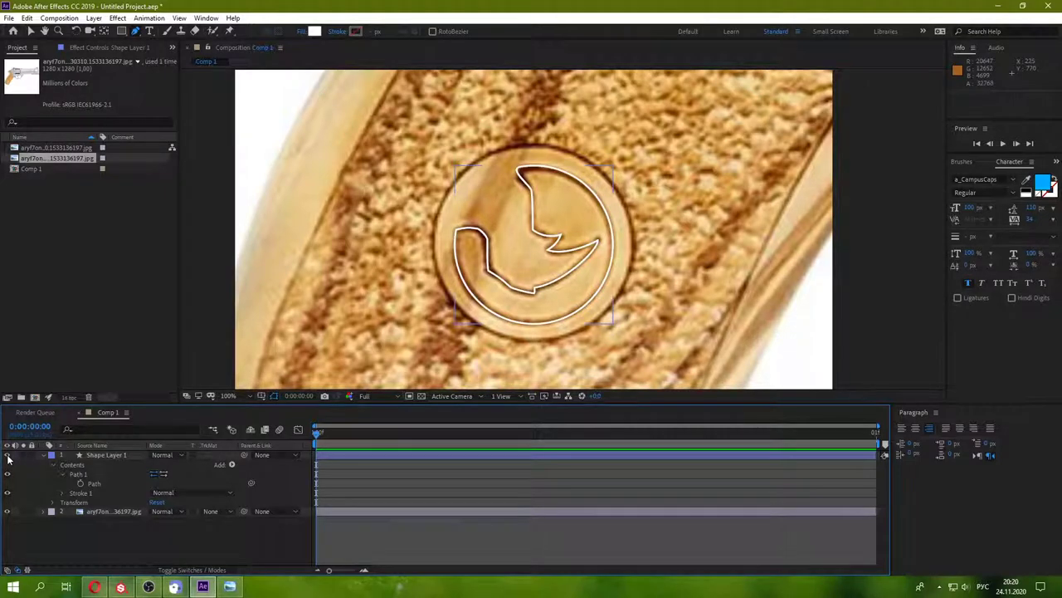
key("period")
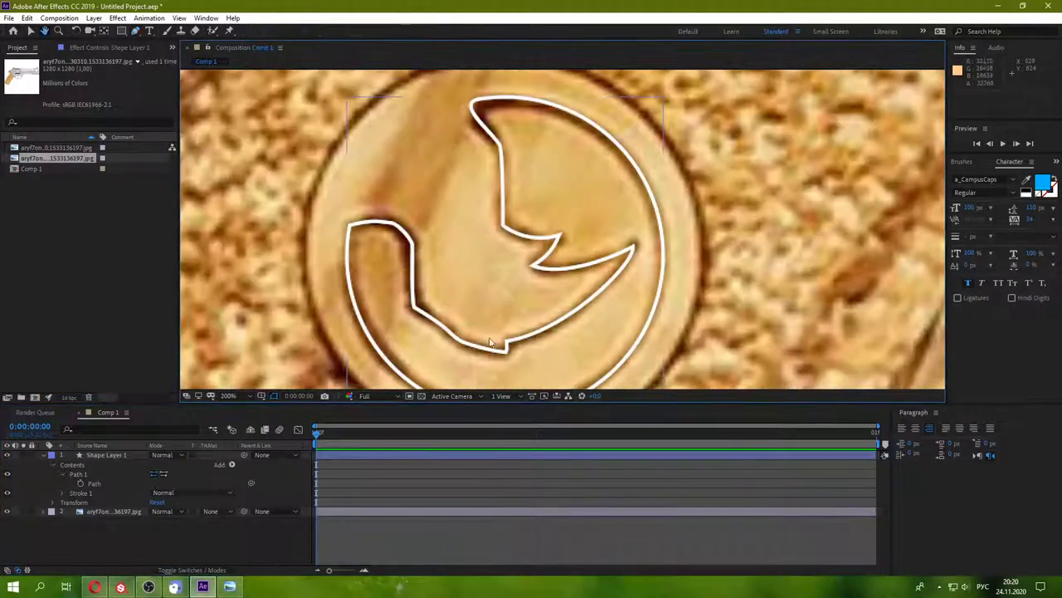
- Set Stroke 1 to Round Join and Round Cap
left_click(64, 495)
scroll(108, 498, "down", 1)
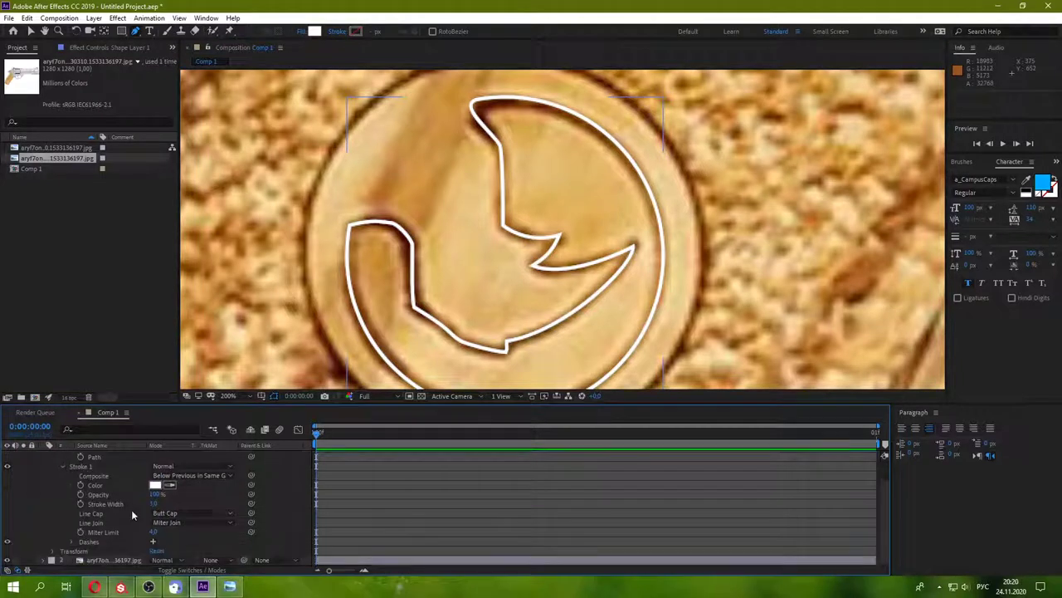
left_click(171, 513)
left_click(257, 517)
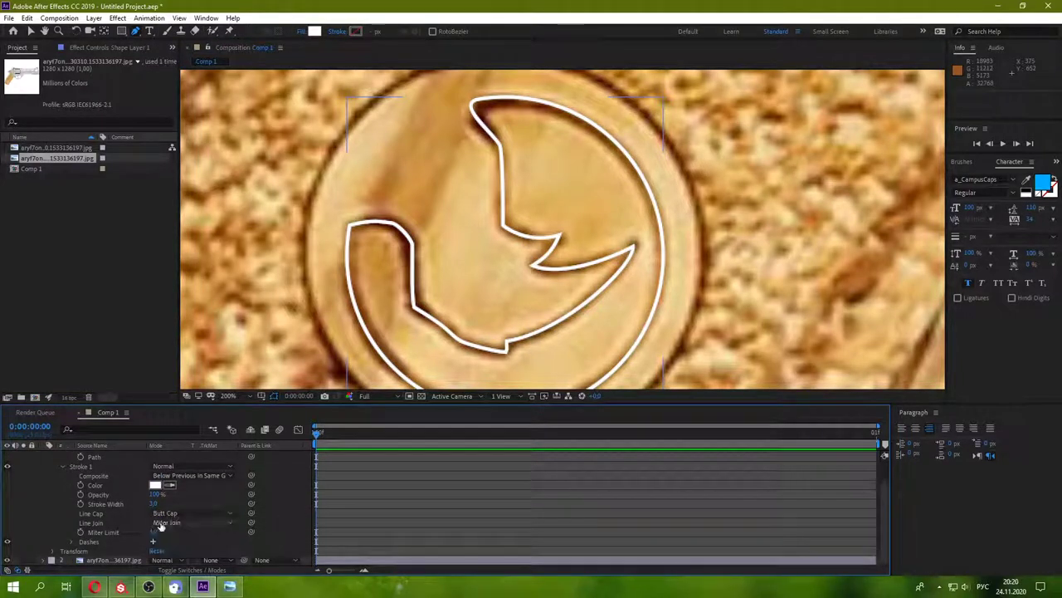
left_click(190, 522)
left_click(182, 548)
scroll(182, 553, "up", 1)
left_click(343, 472)
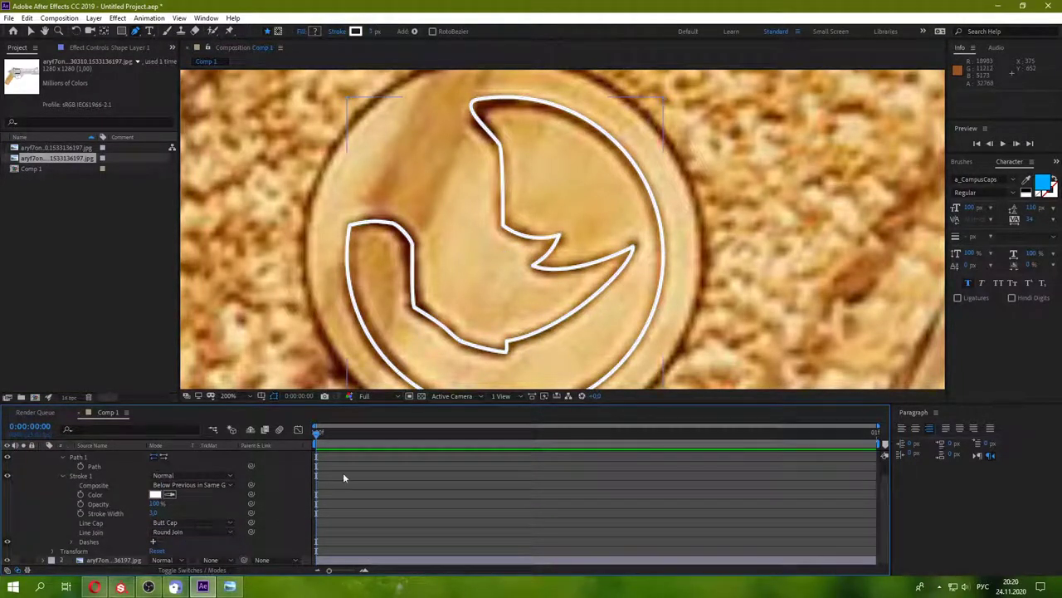
left_click(174, 522)
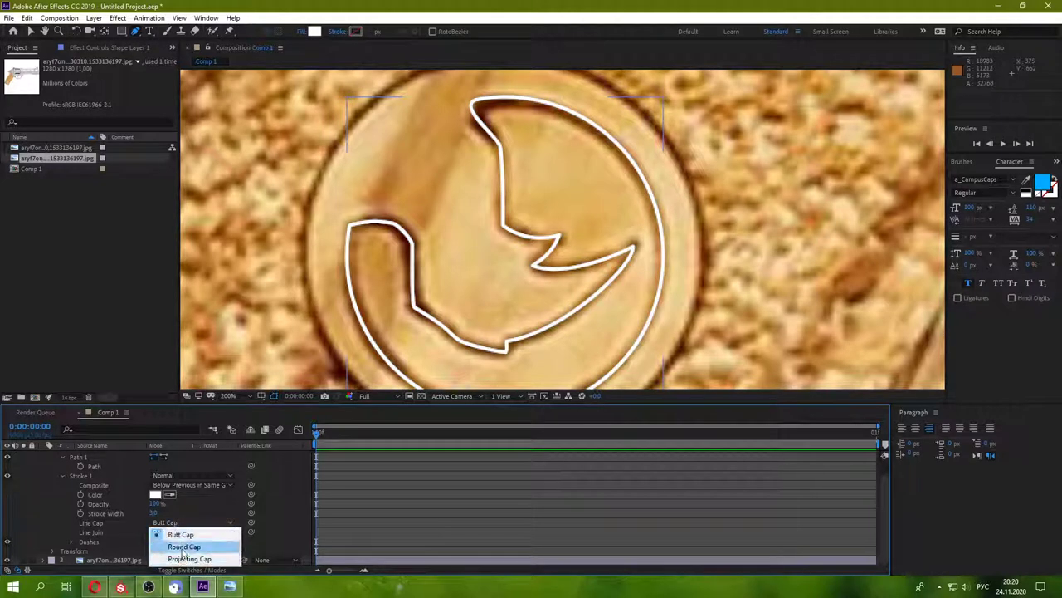
left_click(185, 547)
left_click(297, 497)
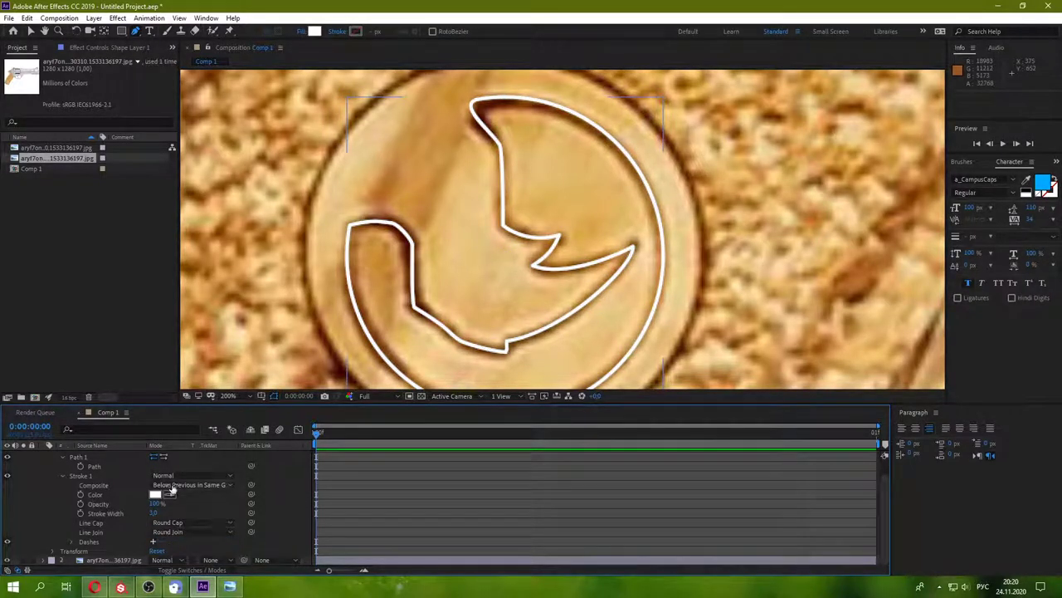
- Keep the stroke blend mode Normal and set Stroke Width to 3 px
left_click(201, 475)
left_click(184, 508)
left_click_drag(155, 514, 166, 515)
type("32")
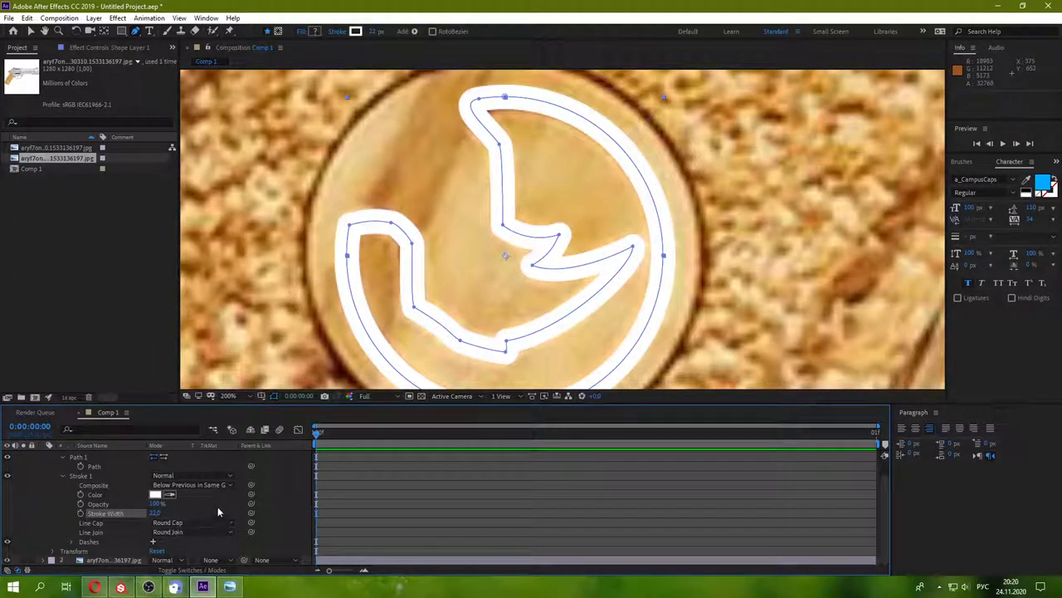
left_click(286, 496)
key("comma")
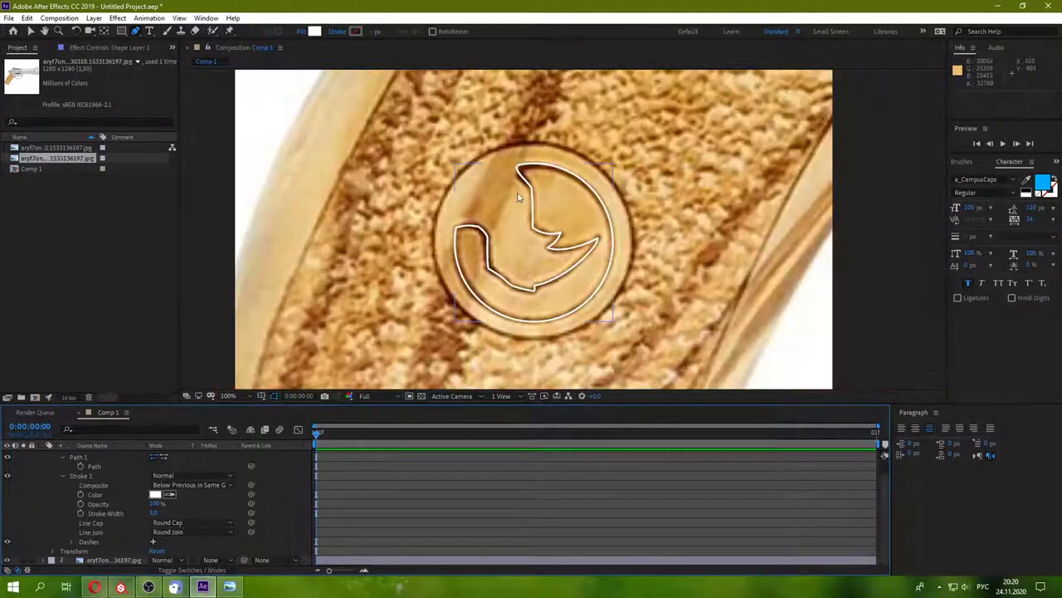
- Drag Path 1's upper-left tip vertex onto the engraved edge, then zoom back out
scroll(502, 198, "up", 1)
scroll(521, 201, "up", 1)
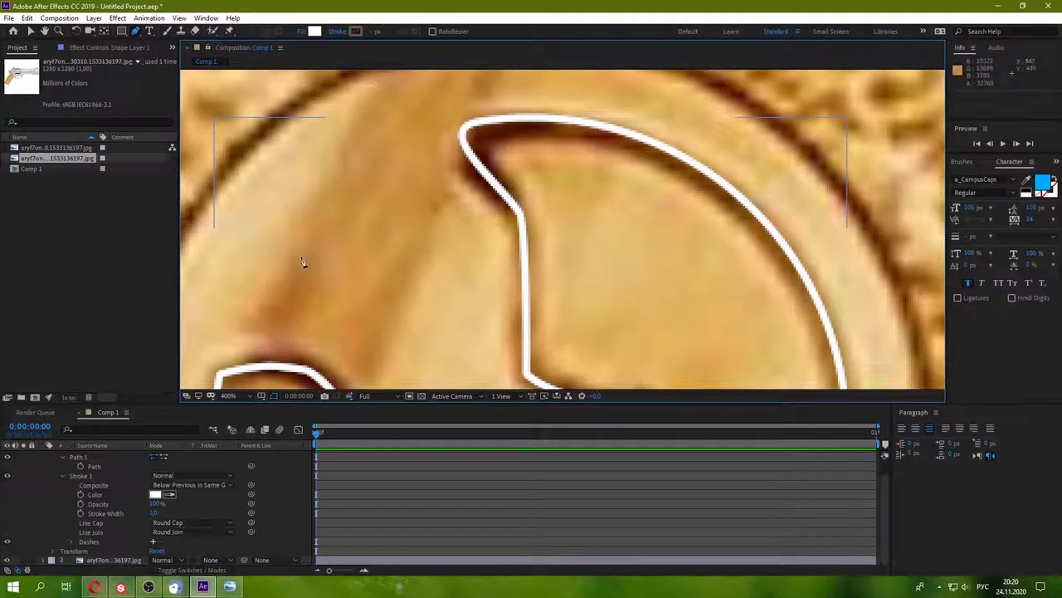
left_click(36, 463)
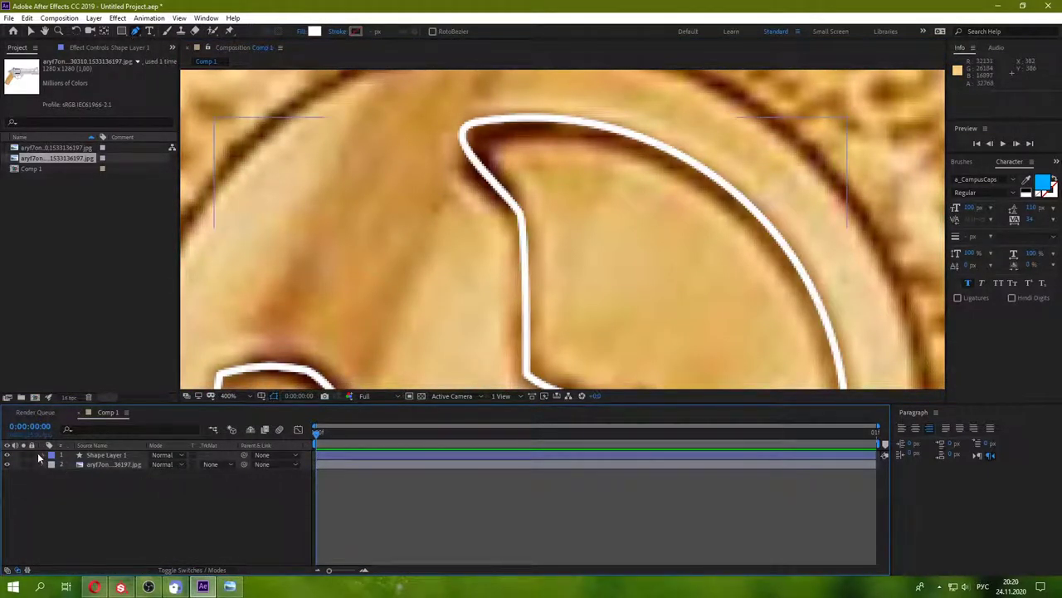
left_click(44, 455)
left_click(96, 476)
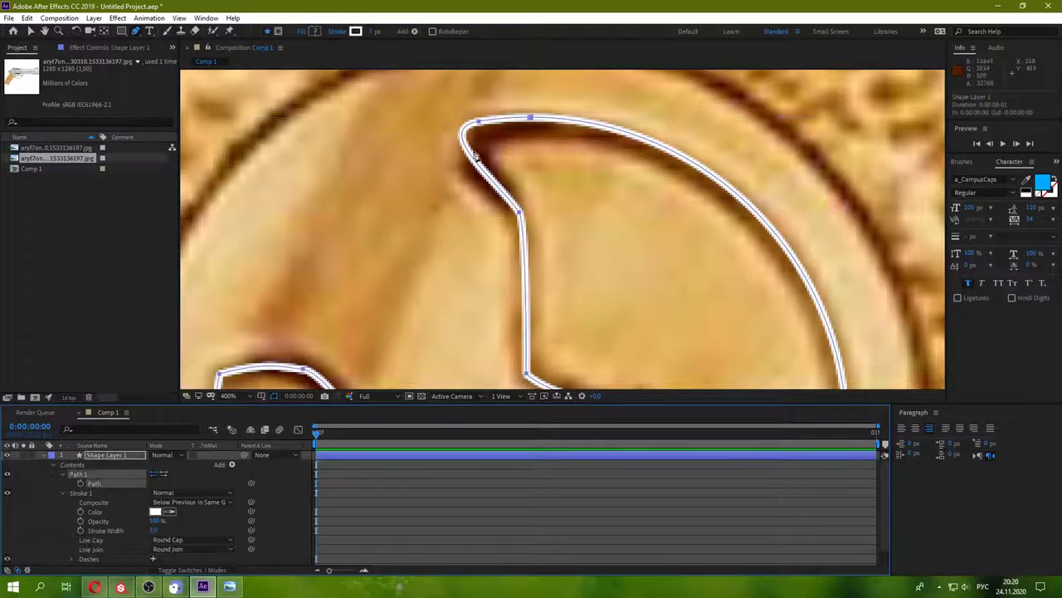
left_click(482, 169)
left_click_drag(482, 168, 463, 153)
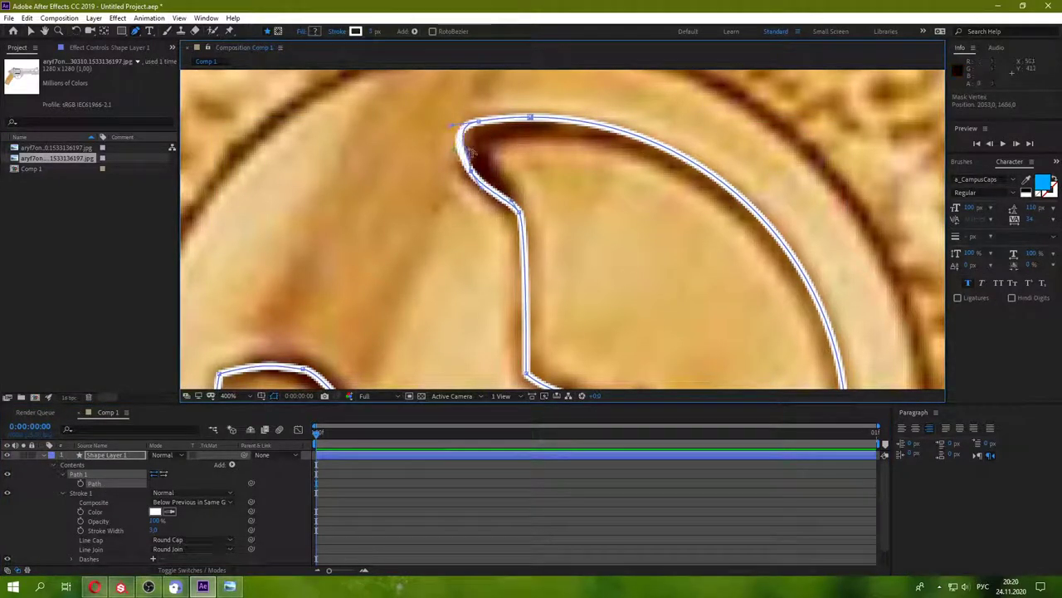
left_click_drag(455, 126, 459, 133)
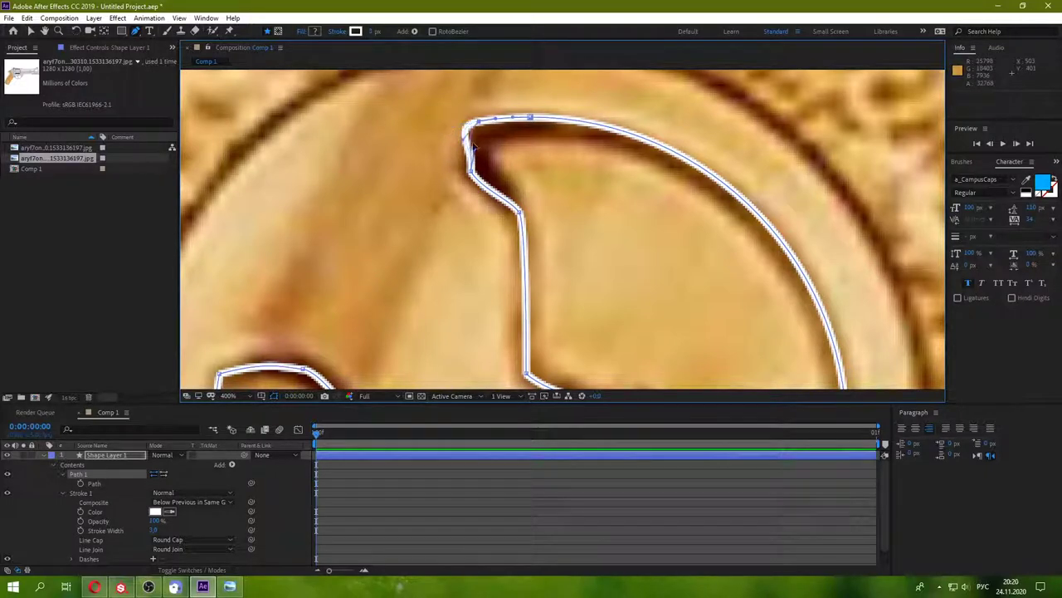
key("slash")
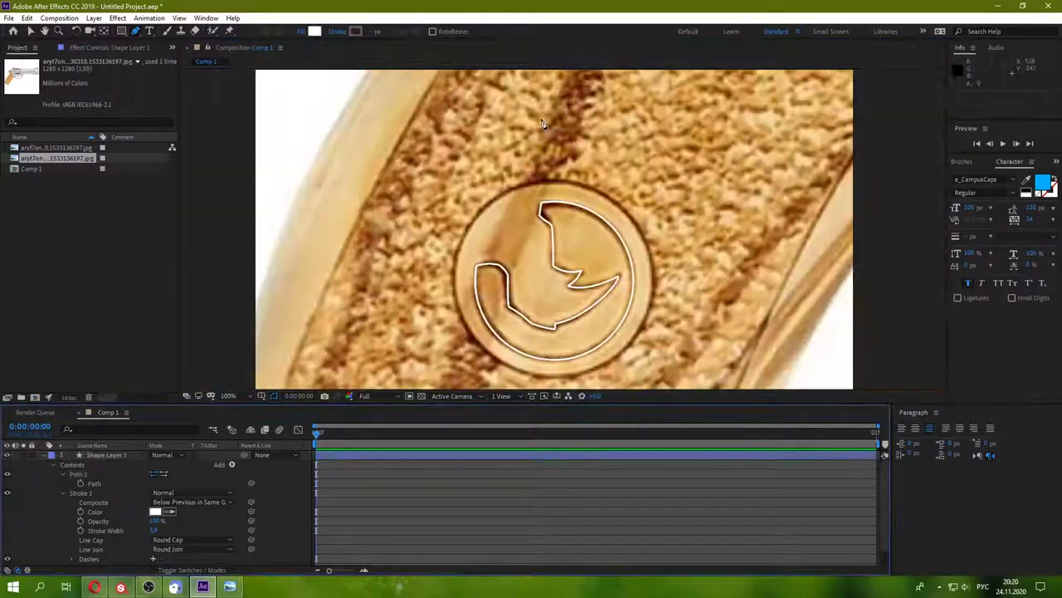
key("super+space")
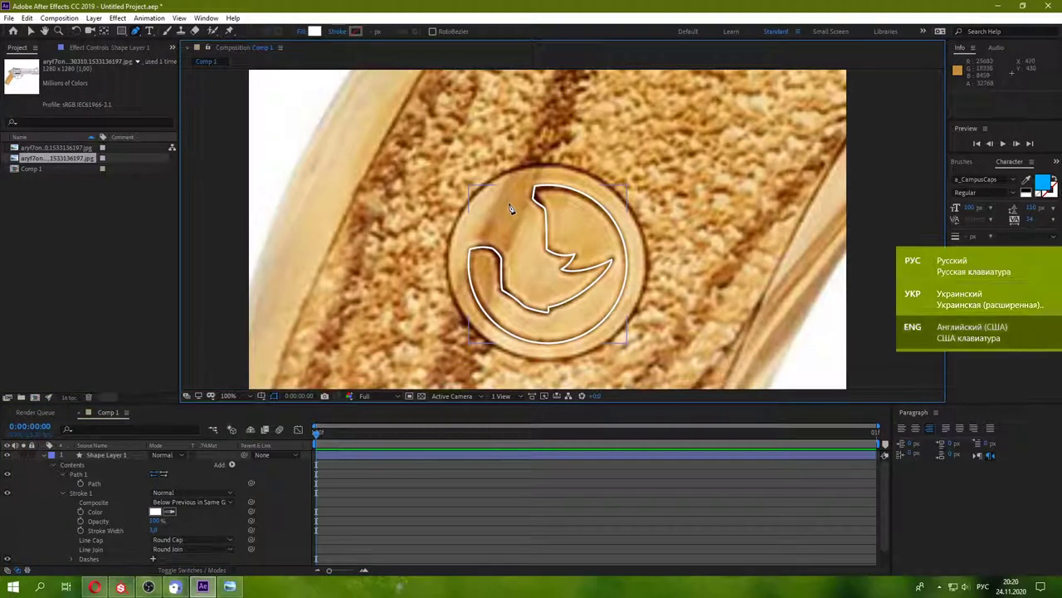
scroll(70, 493, "down", 1)
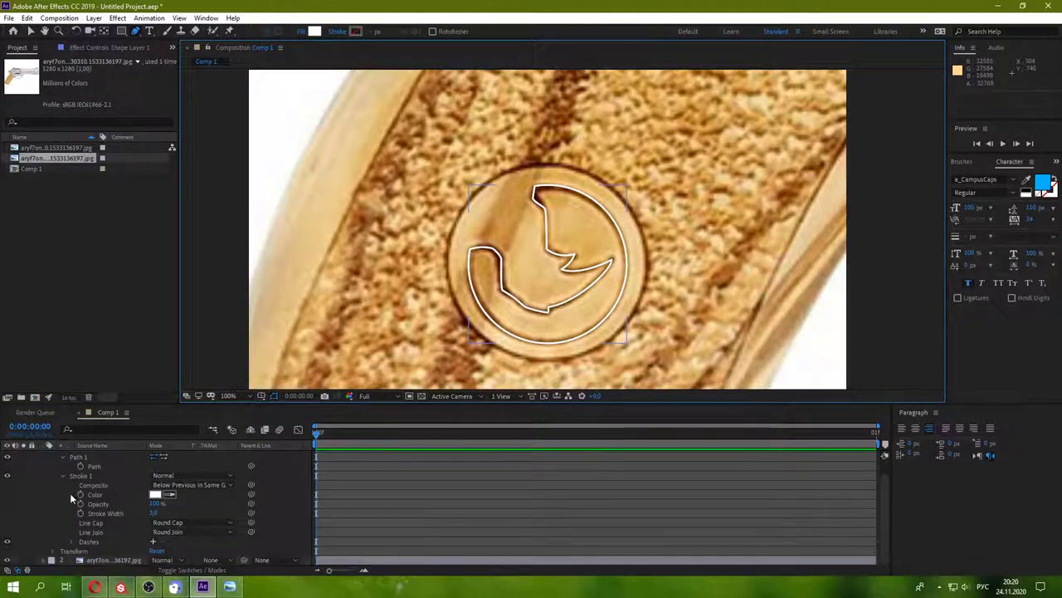
- Hide the wood photo jpg layer
left_click(101, 561)
key("Return")
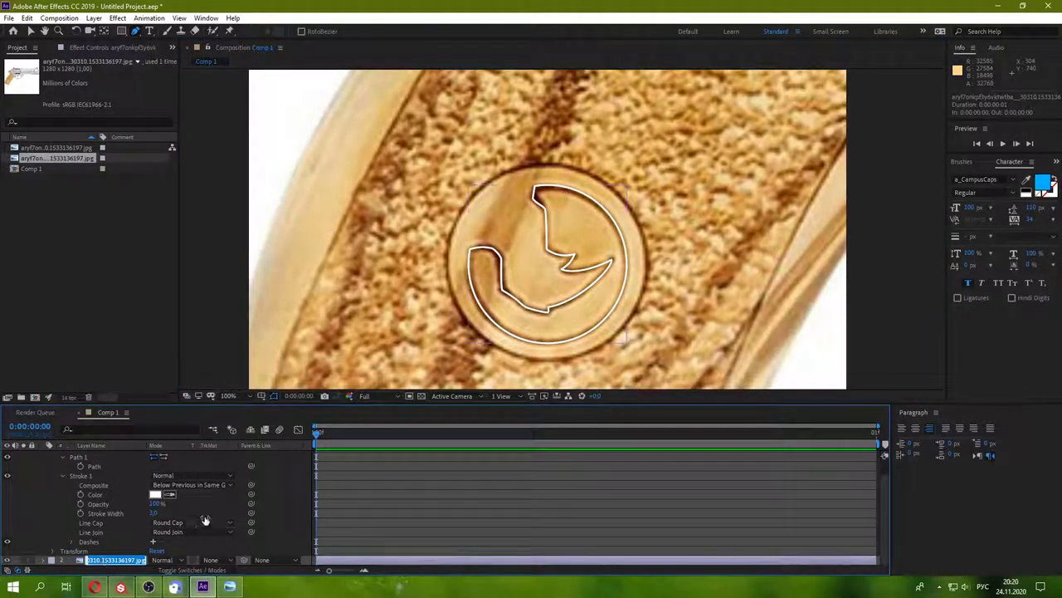
left_click(8, 560)
scroll(510, 241, "down", 6)
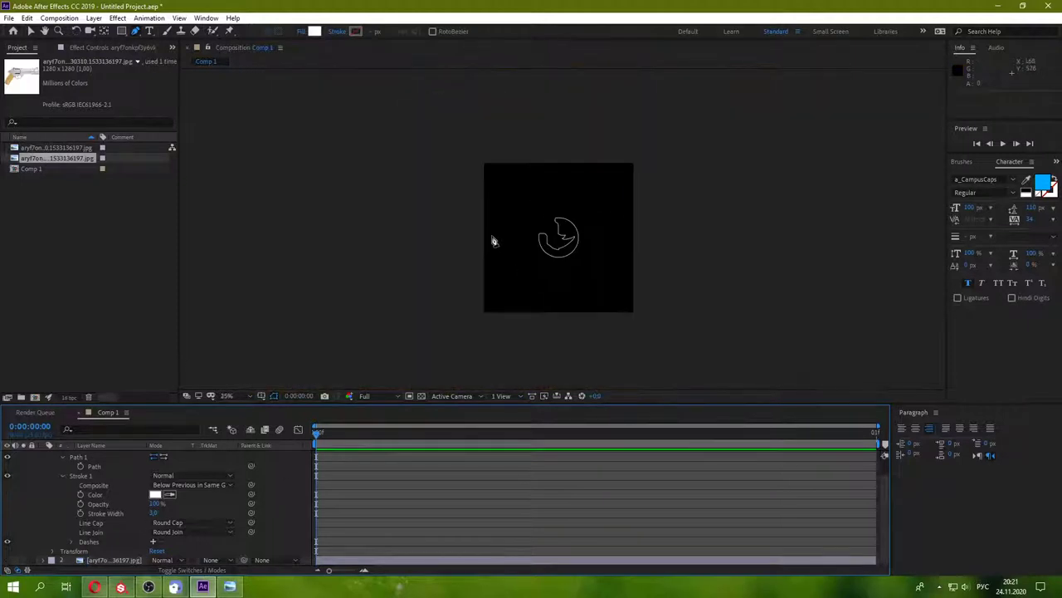
- Scale up and reposition the Rhino outline to fill the black composition
key("v")
left_click(547, 242)
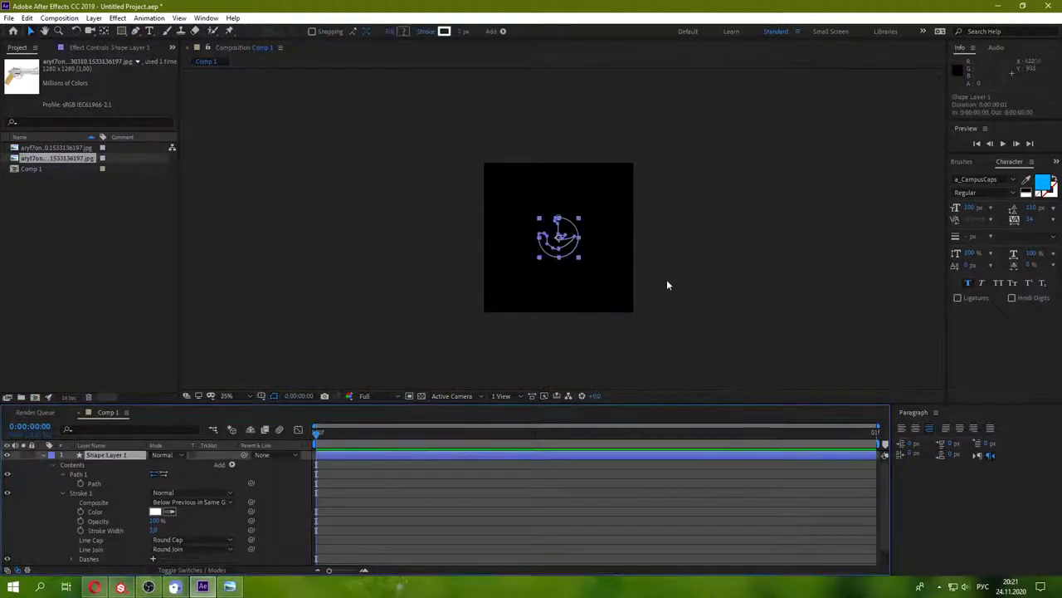
mouse_move(579, 219)
left_mouse_down()
mouse_move(624, 188)
mouse_move(622, 176)
left_mouse_up()
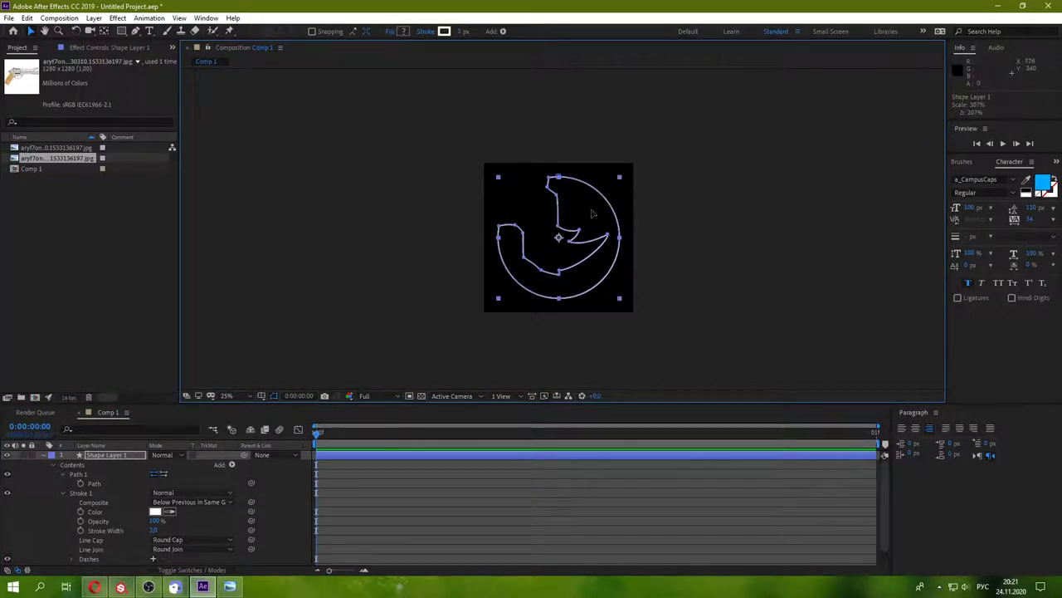
left_click_drag(595, 213, 593, 211)
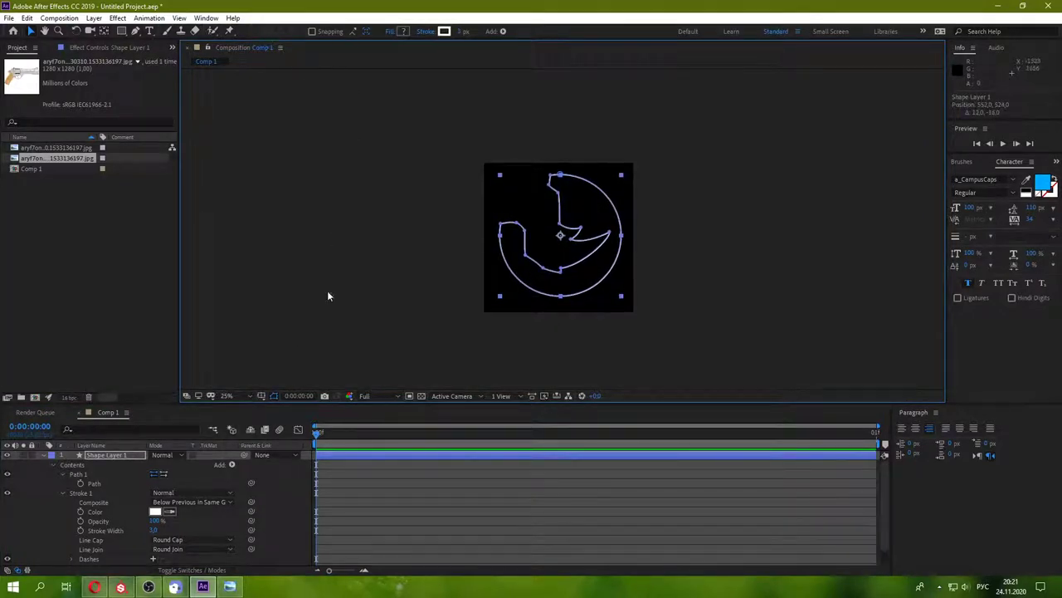
- Thicken the outline's stroke to 5 px and deselect the shape
left_click_drag(463, 30, 470, 31)
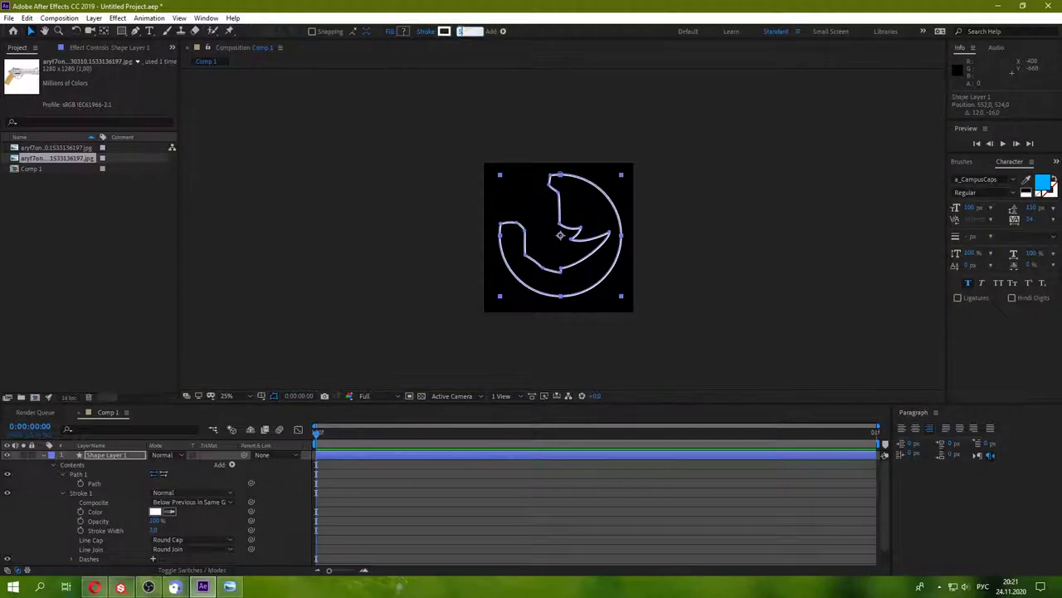
scroll(563, 229, "up", 4)
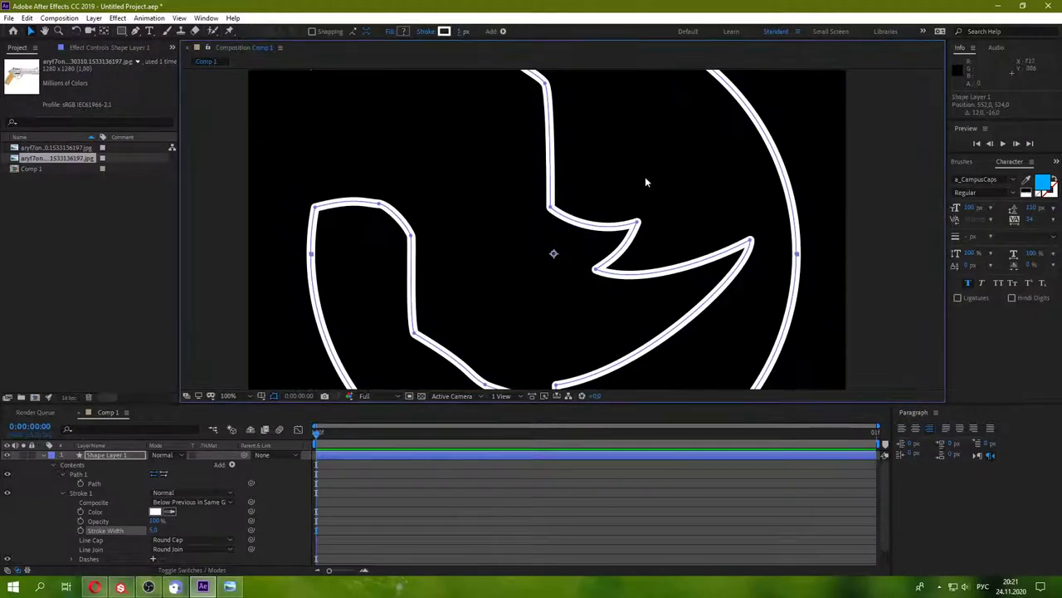
scroll(644, 176, "up", 1)
scroll(653, 223, "up", 1)
scroll(653, 220, "down", 2)
scroll(722, 222, "down", 2)
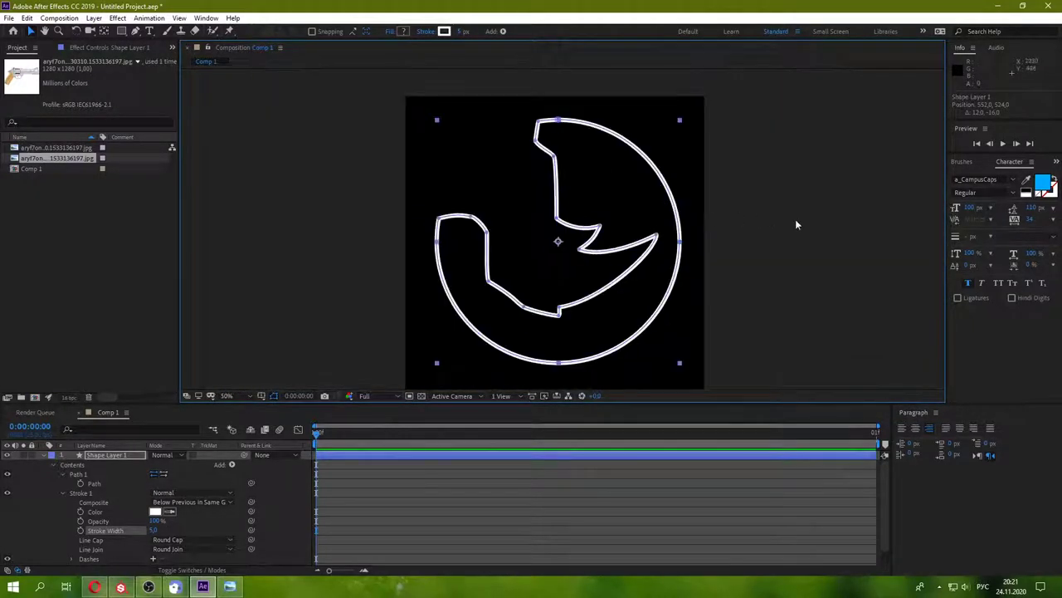
left_click(795, 221)
scroll(595, 272, "down", 2)
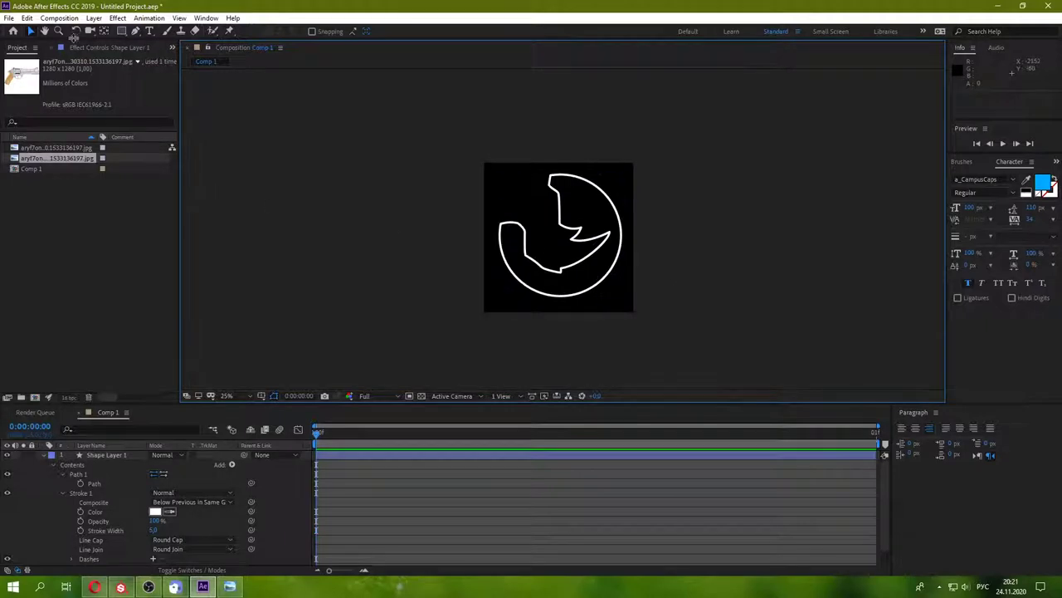
left_click(59, 18)
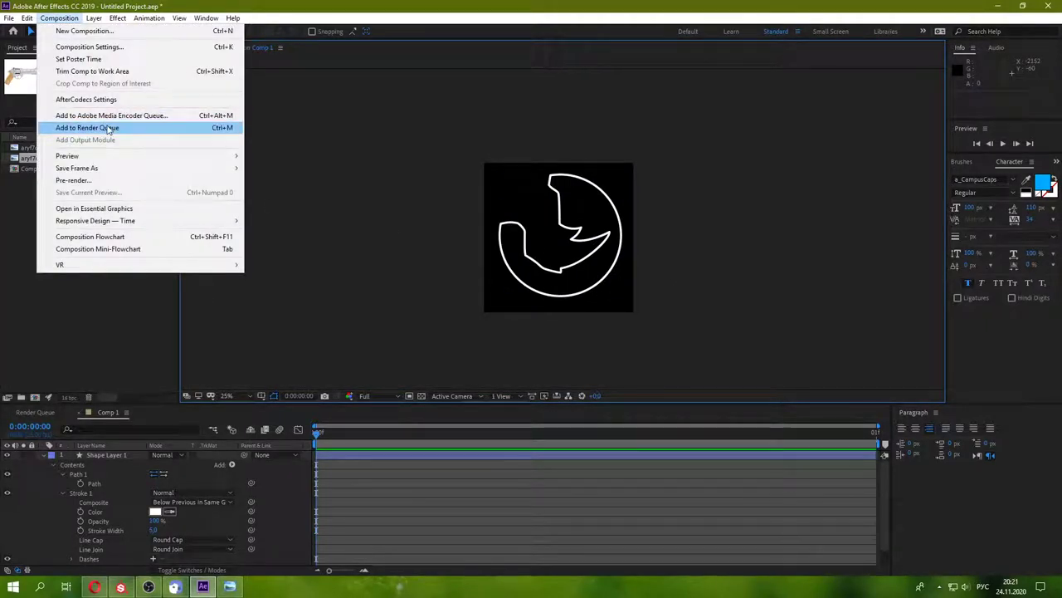
- Queue the comp as a PNG Sequence rendering to Rhino_[#####].png
left_click(108, 129)
left_click(89, 486)
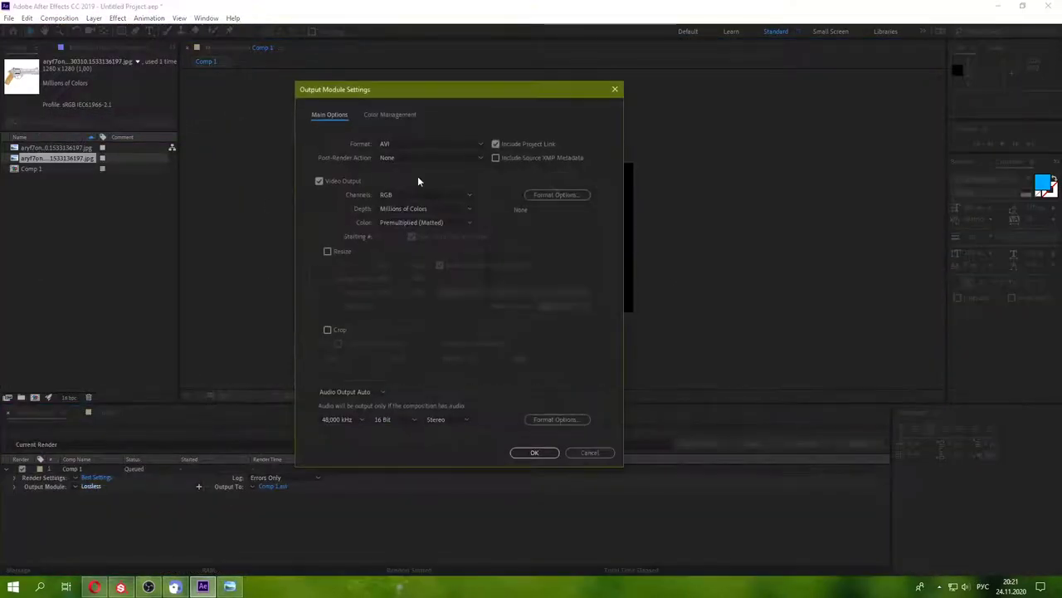
left_click(430, 143)
left_click(420, 270)
left_click(534, 452)
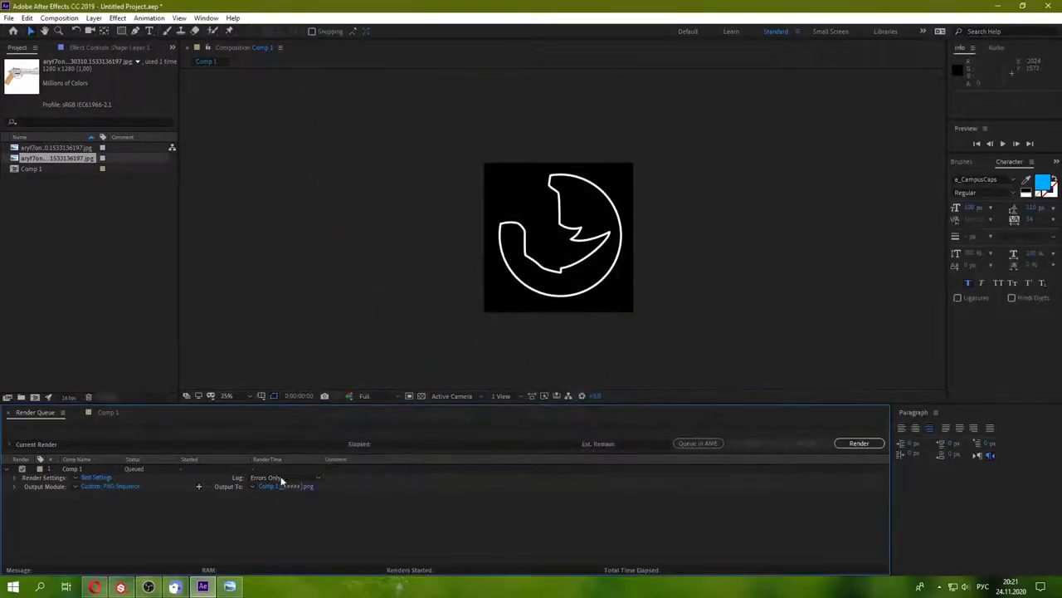
left_click(271, 488)
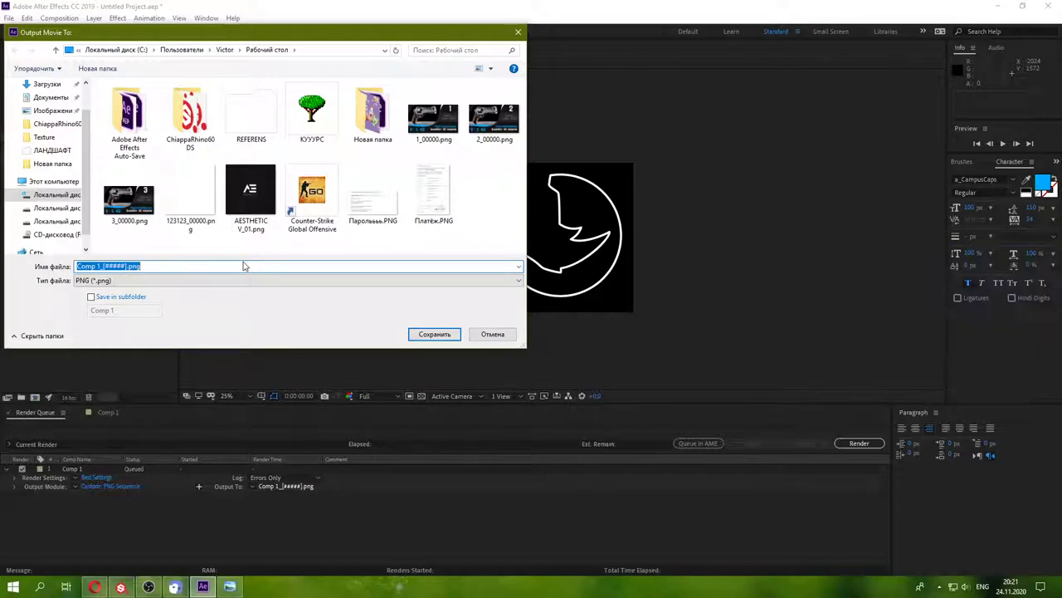
type("Rhino")
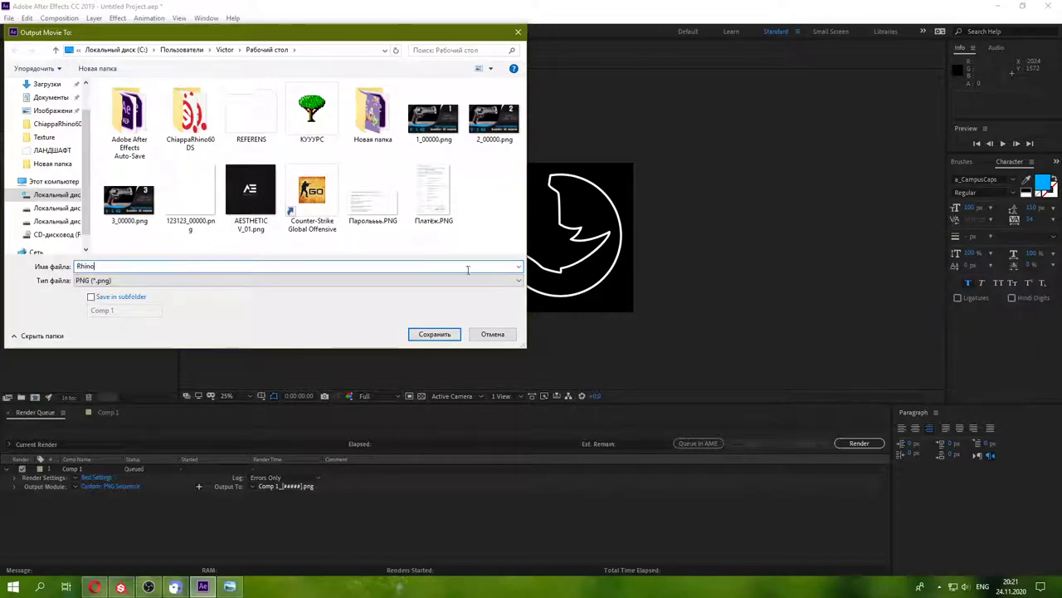
key("Return")
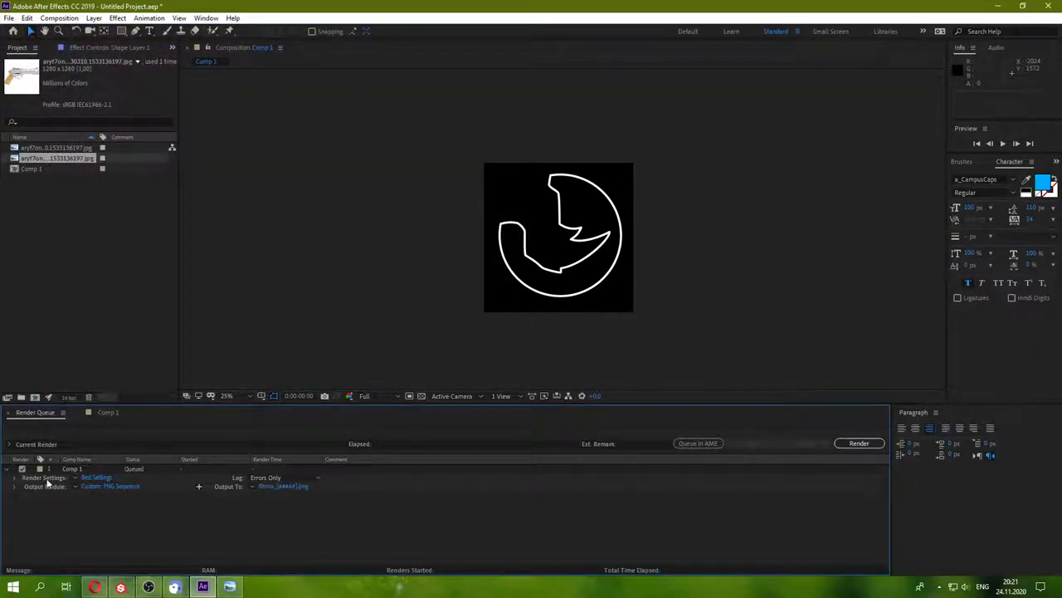
- Set output Channels to RGB + Alpha, render, and minimise After Effects
left_click(108, 486)
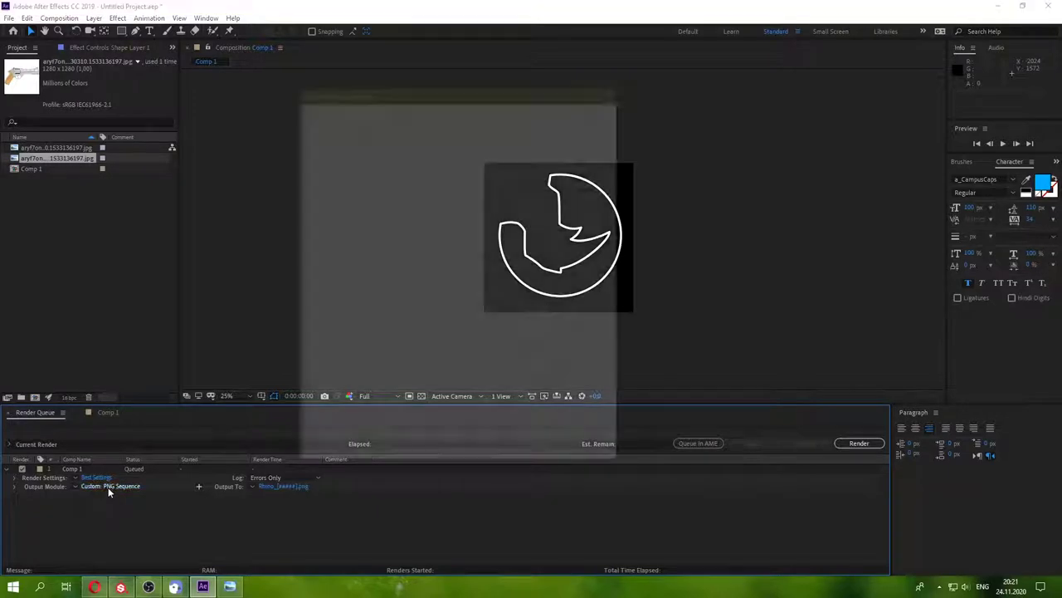
left_click(417, 195)
left_click(426, 232)
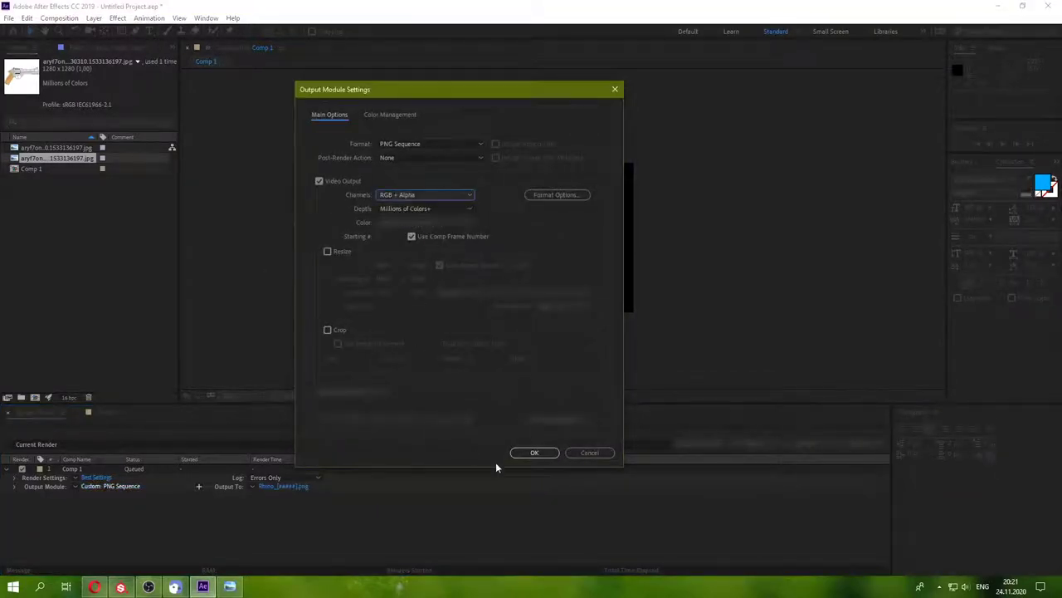
left_click(535, 452)
left_click(860, 445)
key("super+d")
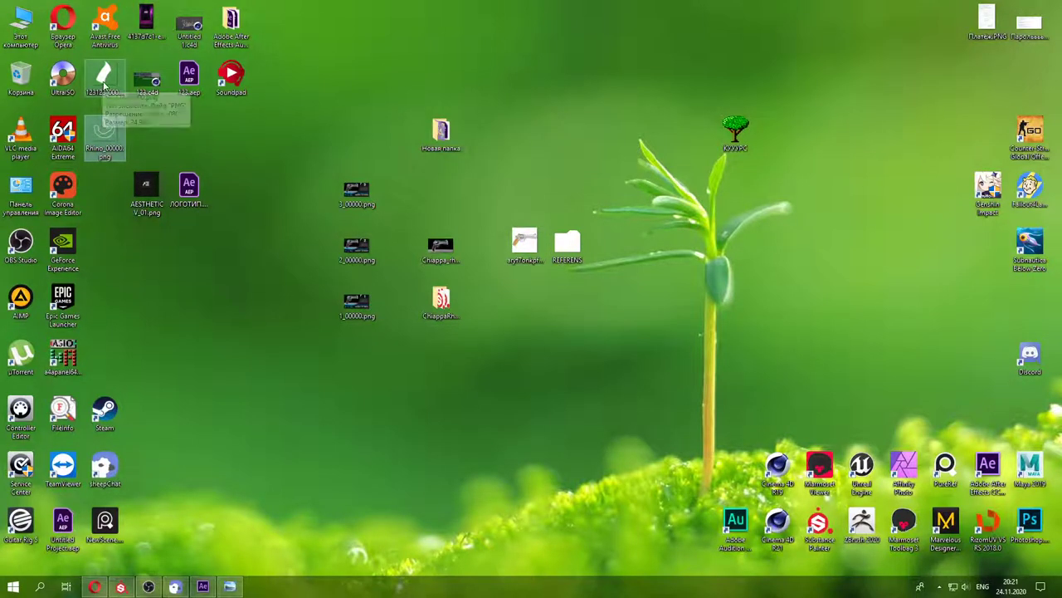
- Select Rhino_00000.png and the other rendered PNG and drag them to the desktop centre
left_click_drag(104, 96, 191, 129)
left_click(104, 145, "shift")
left_click(104, 137)
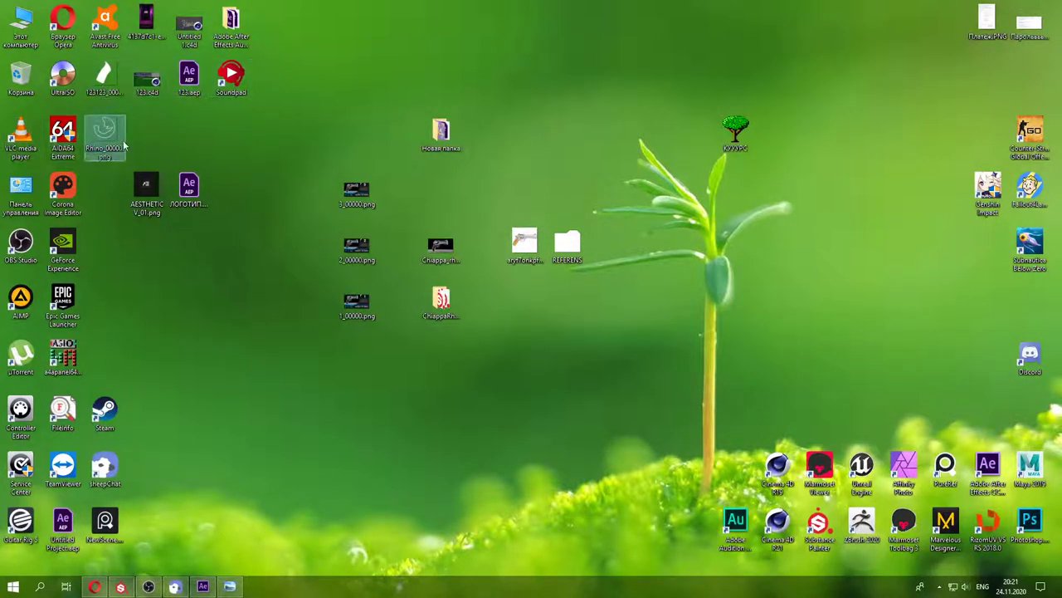
left_click(104, 79, "ctrl")
left_click_drag(104, 79, 441, 361)
left_click(429, 432)
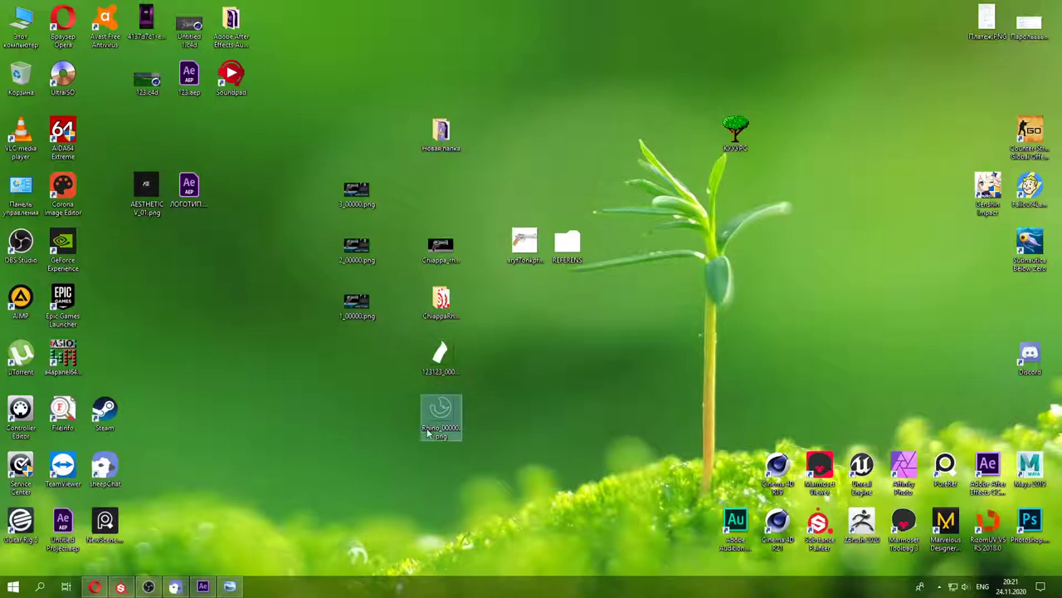
left_click(149, 587)
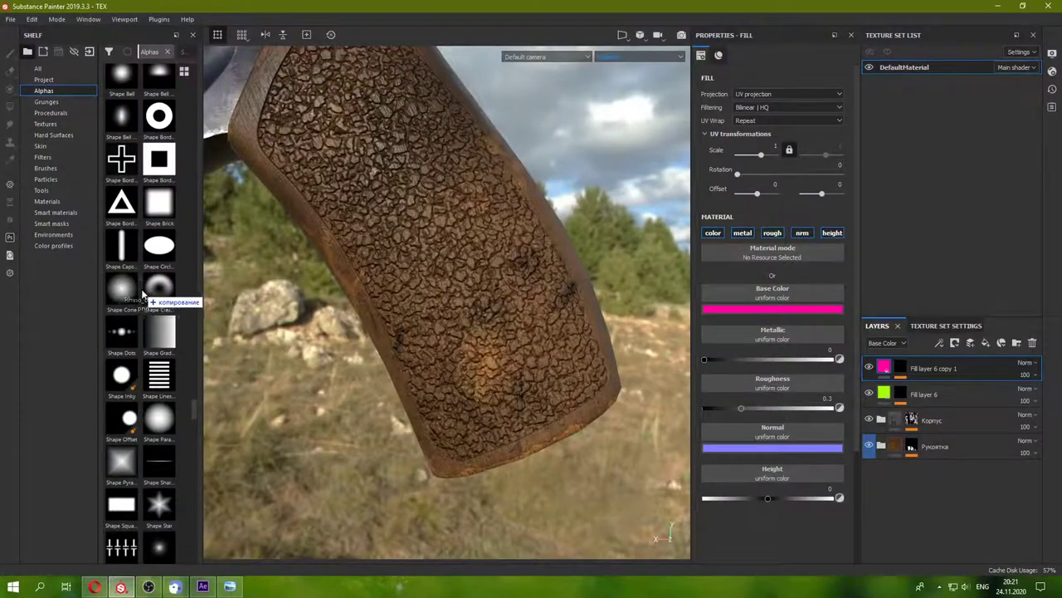
- Import Rhino_00000.png as an alpha into the TEX project and find it on the shelf
left_click_drag(120, 586, 147, 301)
left_click(672, 178)
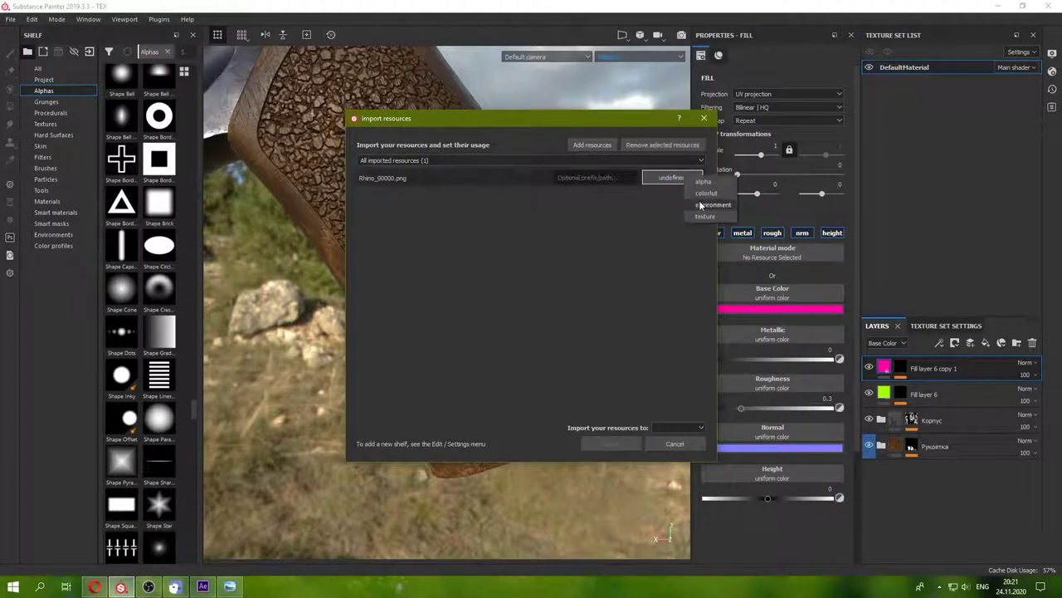
left_click(703, 184)
left_click(664, 425)
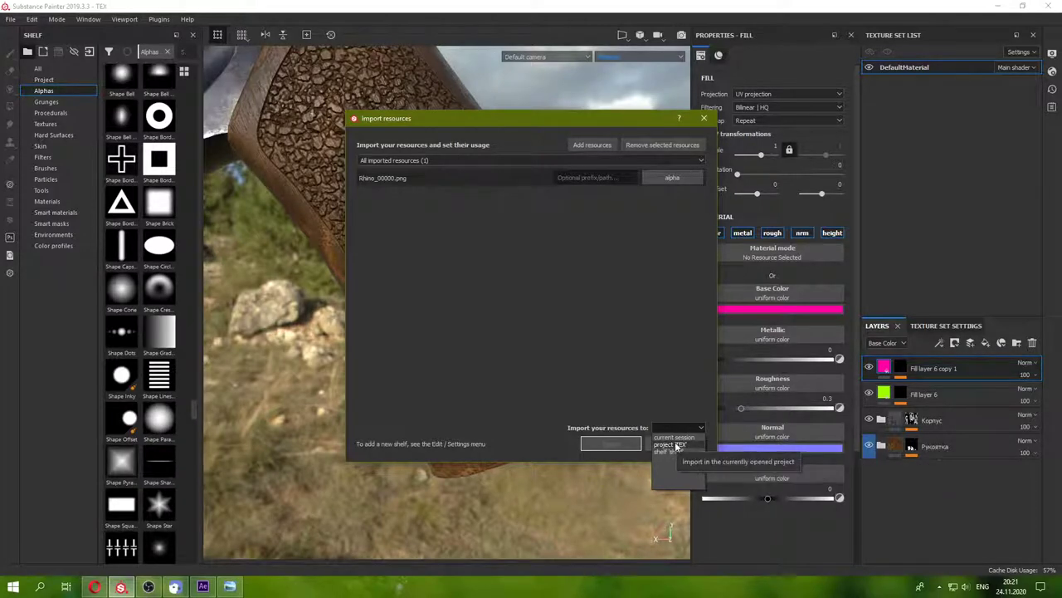
left_click(674, 446)
left_click(612, 445)
scroll(133, 358, "down", 3)
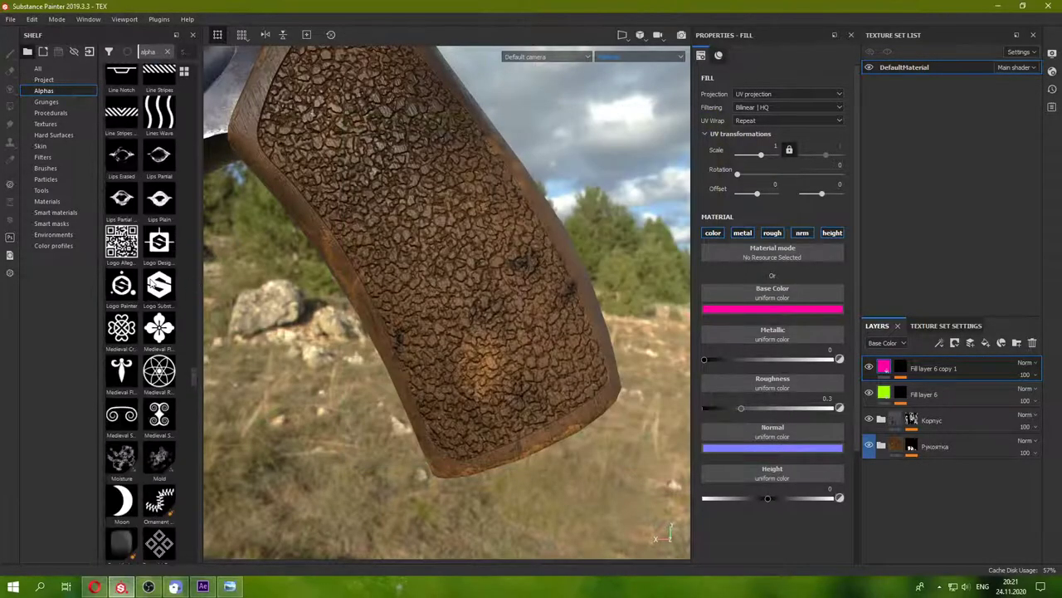
scroll(133, 358, "down", 5)
scroll(134, 359, "down", 3)
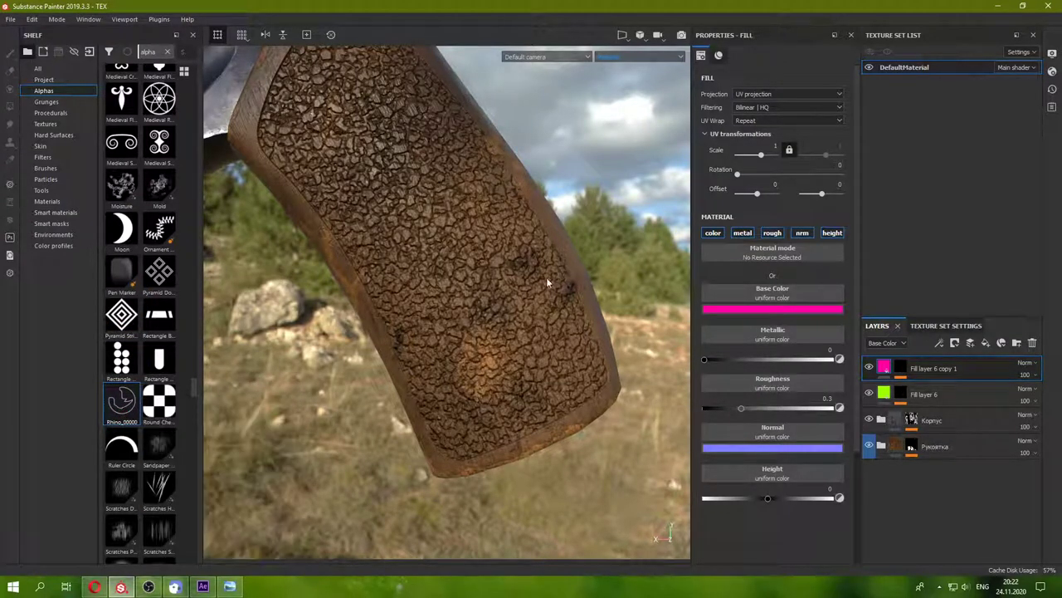
- Expand the Рукоятка folder and toggle the Резьба layer's visibility
mouse_move(546, 283)
left_mouse_down("alt")
mouse_move(500, 319)
mouse_move(495, 380)
mouse_move(488, 365)
mouse_move(498, 367)
left_mouse_up("alt")
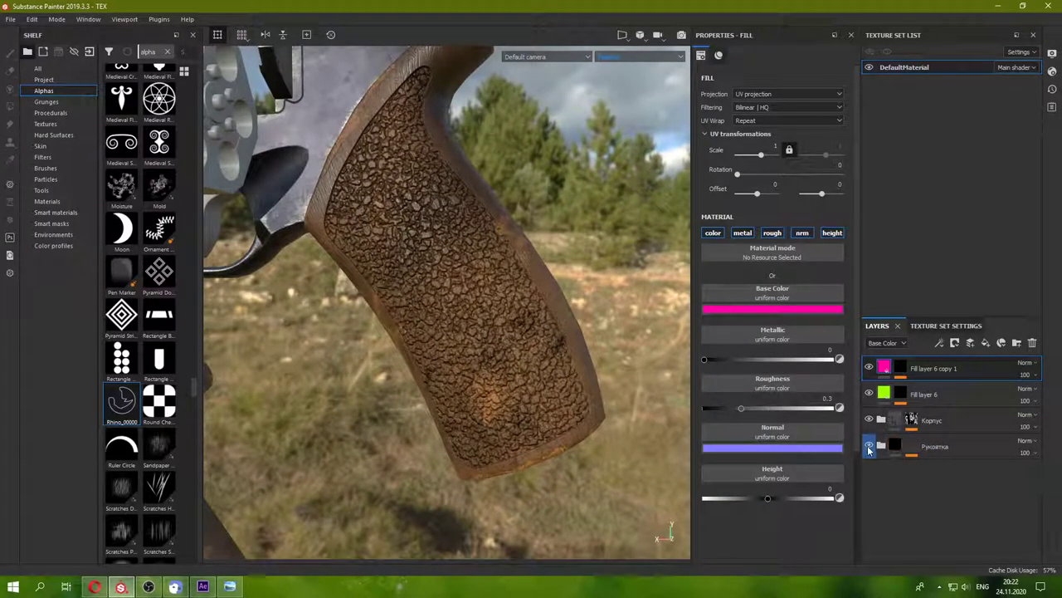
left_click(880, 446)
scroll(888, 498, "down", 1)
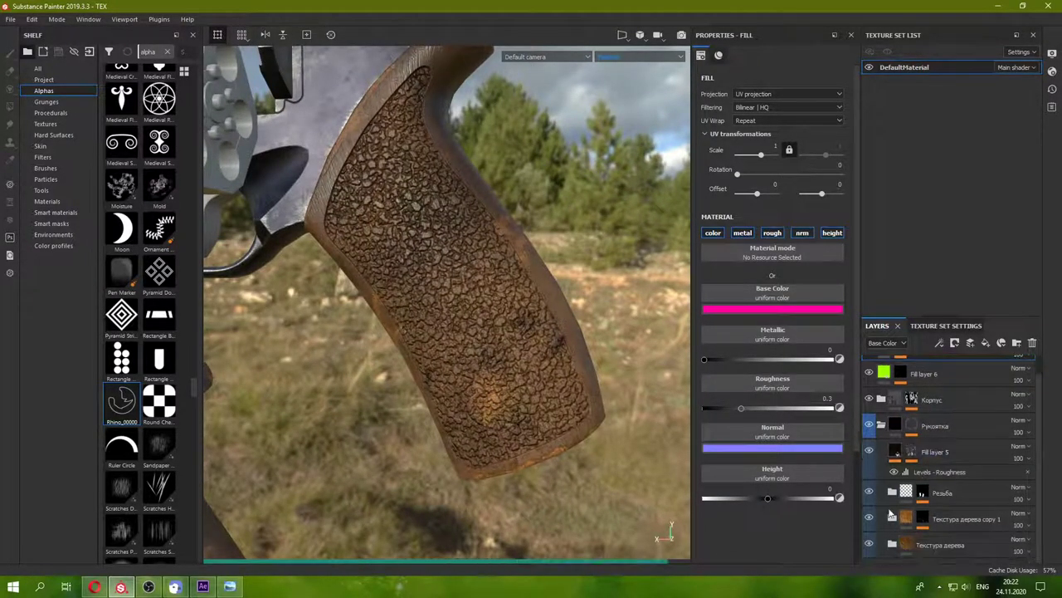
left_click(869, 493)
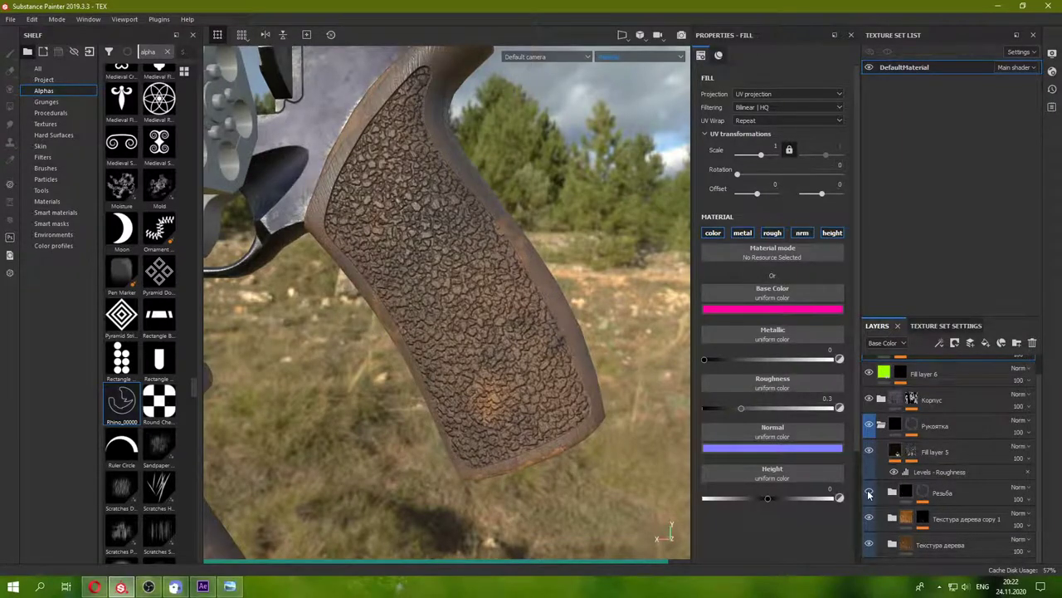
- Check the Texture Set Settings resolution unchanged, then select the Резьба layer's mask
left_click(968, 332)
left_click(936, 348)
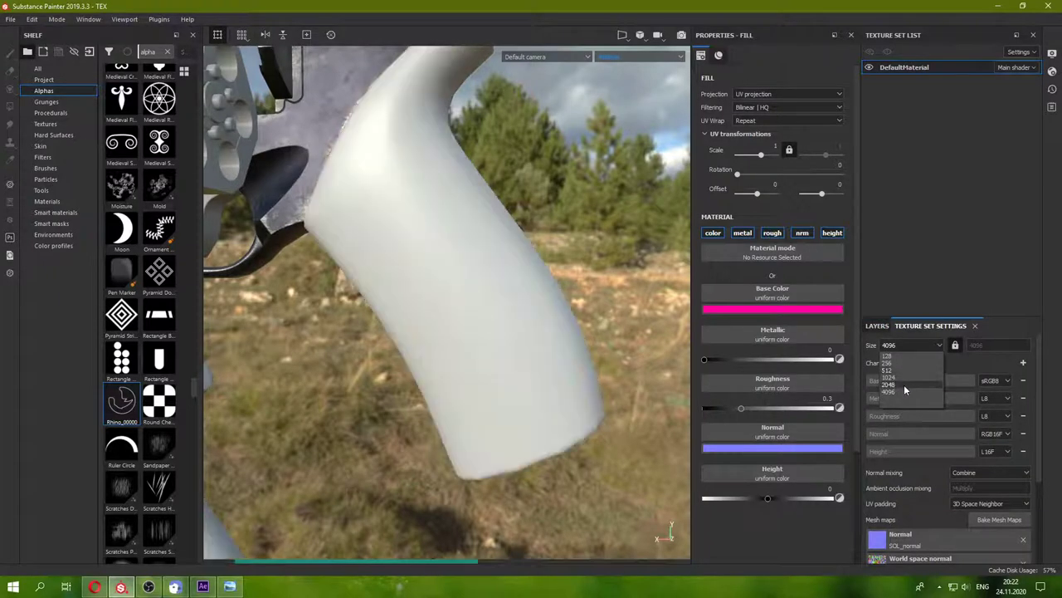
left_click(904, 384)
left_click(878, 325)
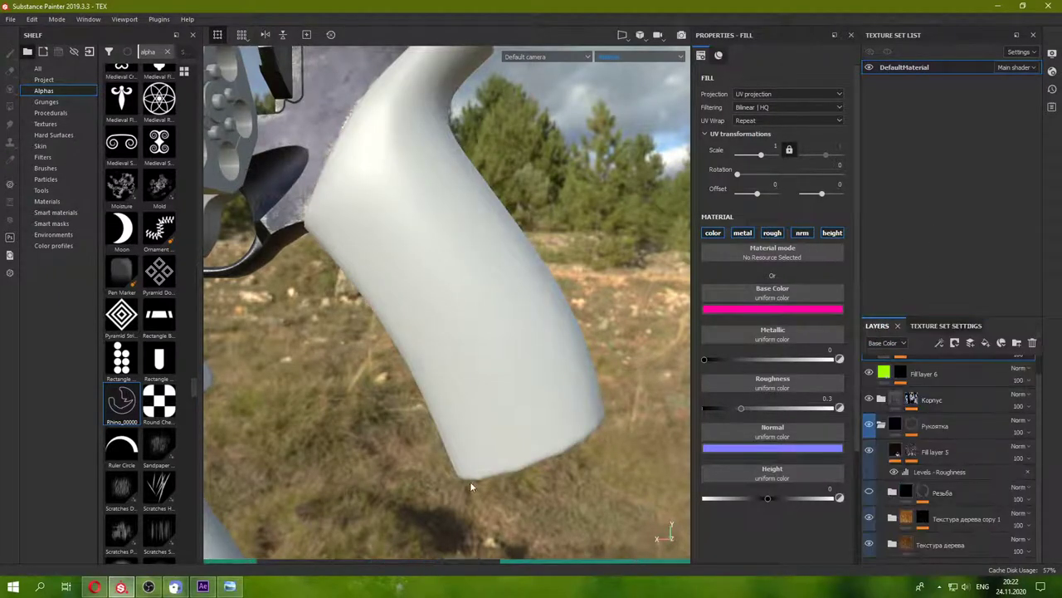
left_click_drag(455, 362, 491, 365, "alt")
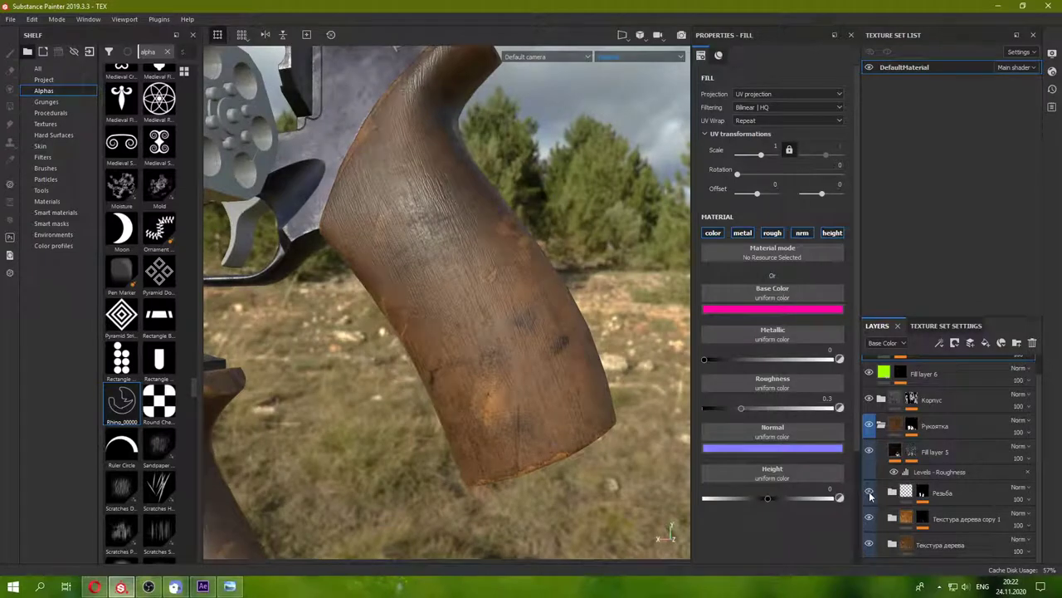
left_click(922, 493)
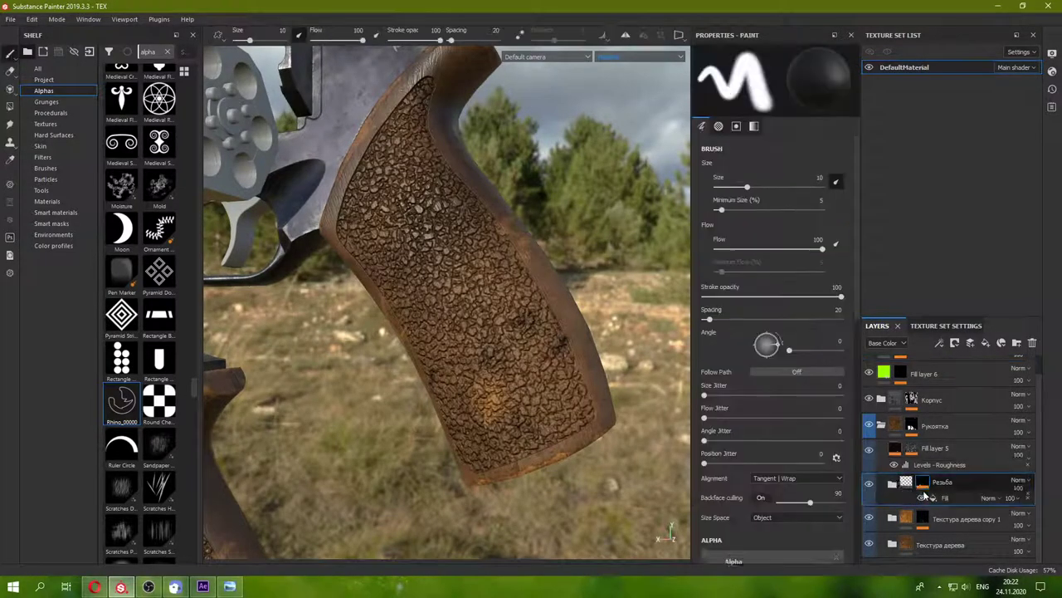
- Add a fill to the Резьба mask and drop Shape Paraboloid into its Grayscale slot
right_click(922, 493)
left_click(938, 419)
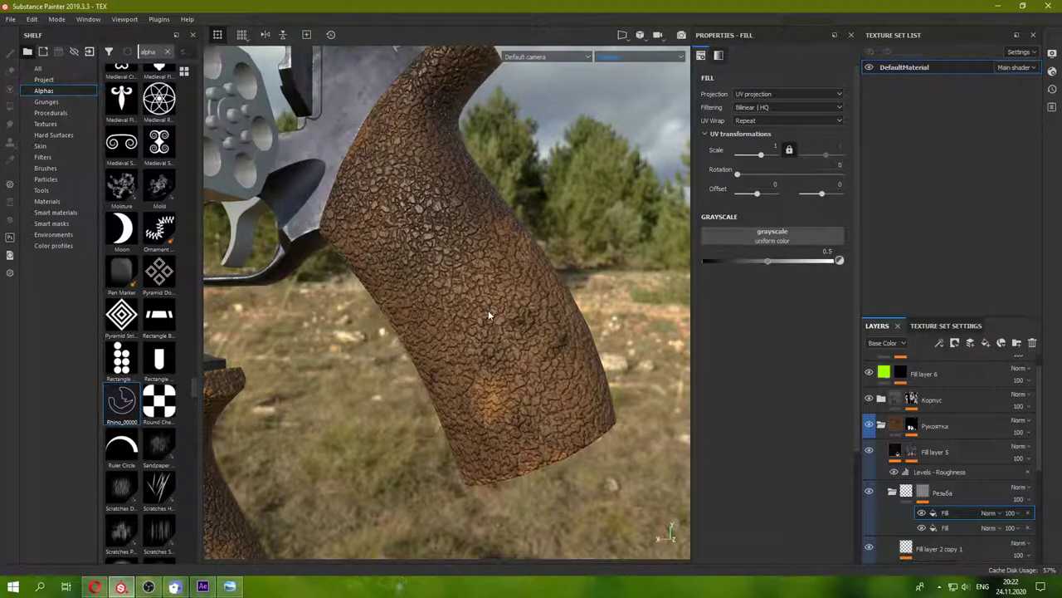
scroll(143, 286, "down", 5)
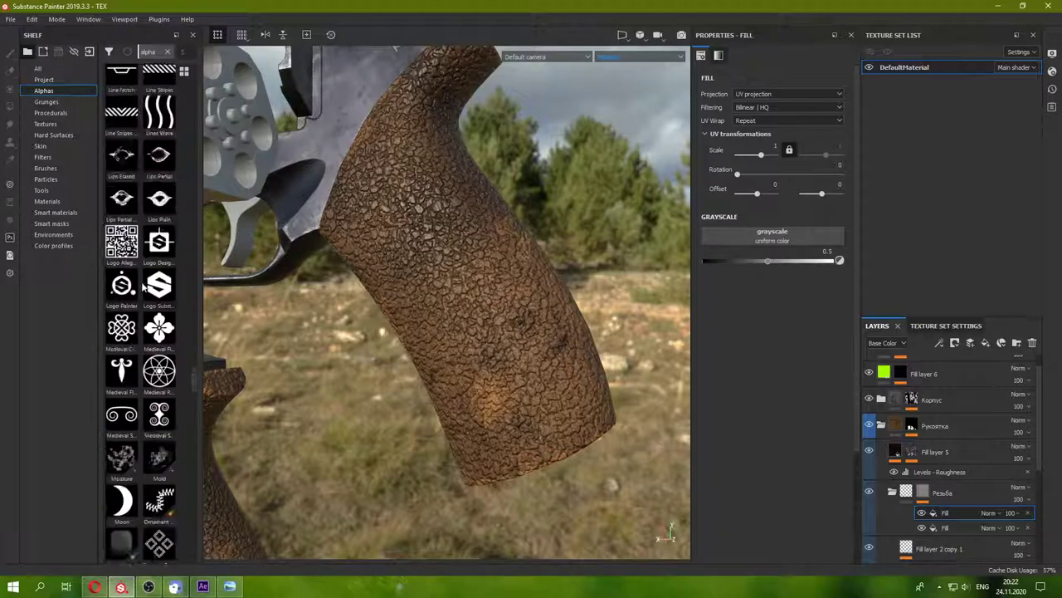
scroll(143, 286, "down", 5)
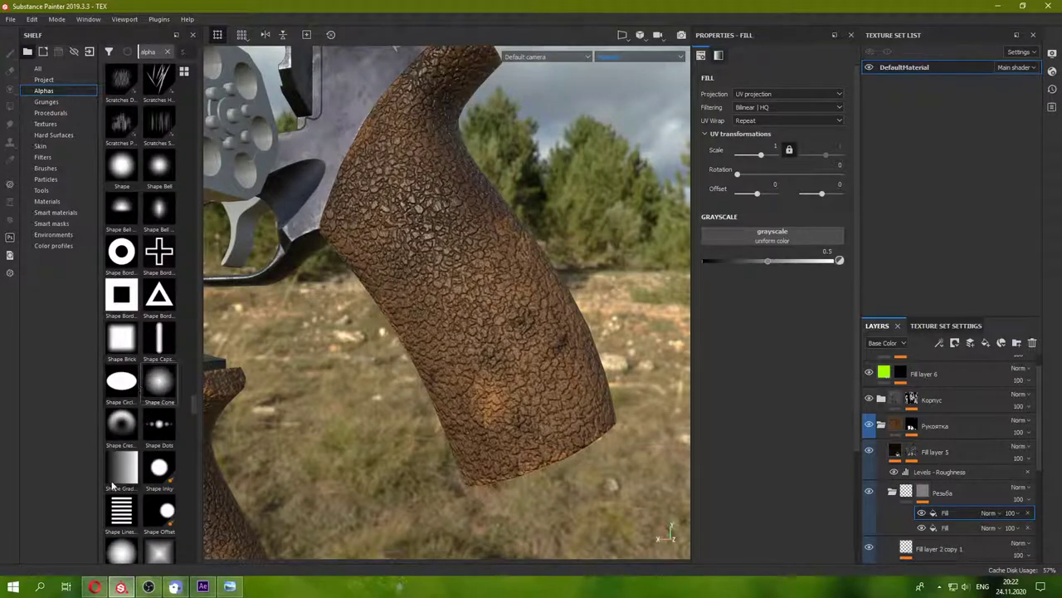
scroll(133, 390, "down", 3)
left_click_drag(129, 423, 772, 237)
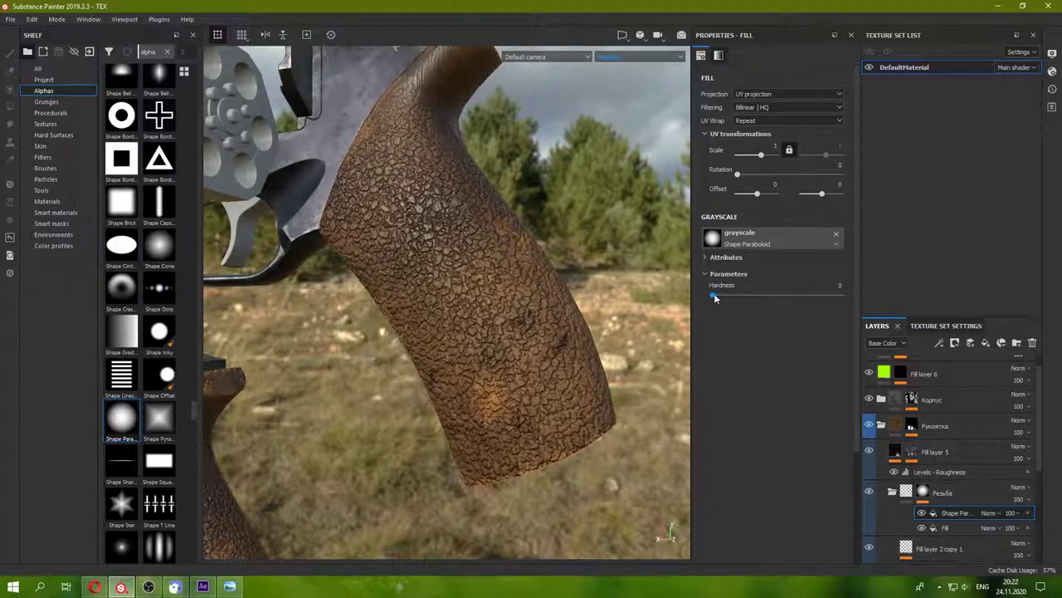
- Show the Резьба mask channel alone in the flat 2D texture view
key("F2")
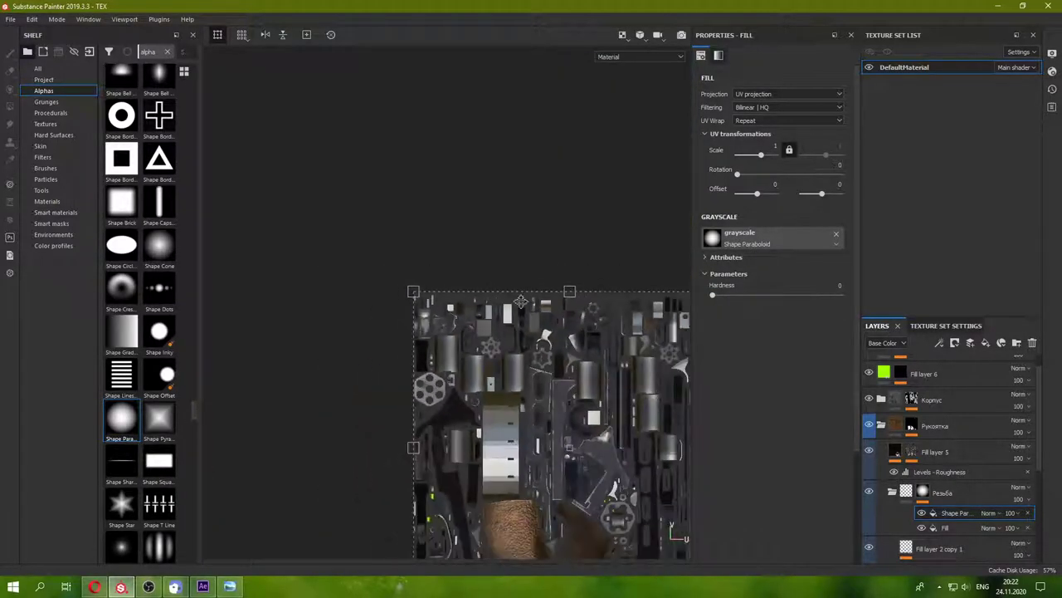
left_click(674, 58)
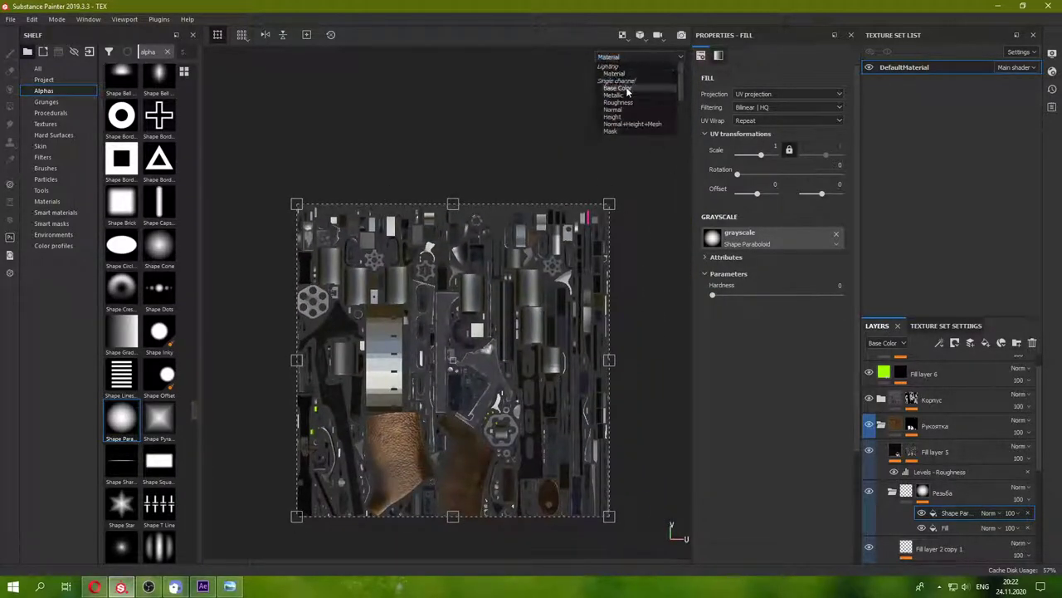
left_click(619, 127)
middle_click_drag(502, 295, 509, 258)
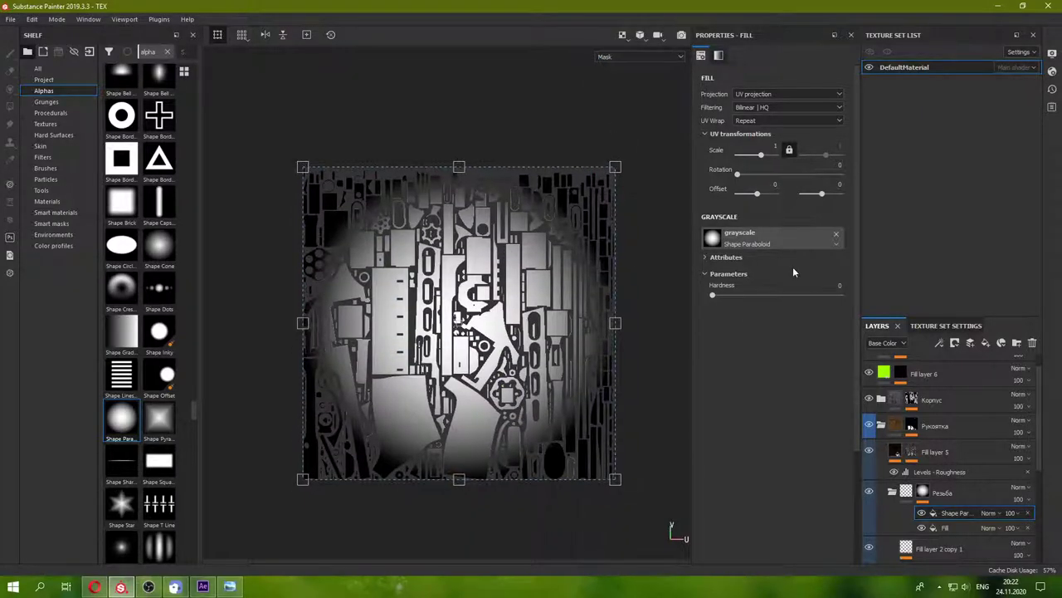
- Set the paraboloid hardness to 0.9 and raise its UV scale to about 4.19
left_click_drag(720, 296, 842, 296)
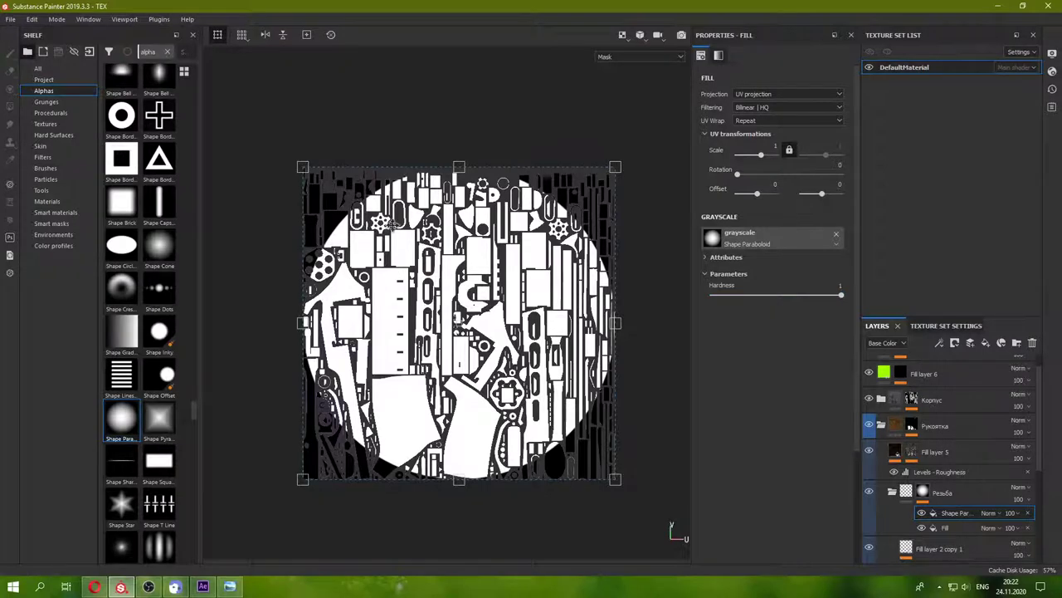
scroll(538, 198, "up", 2)
left_click_drag(830, 297, 828, 297)
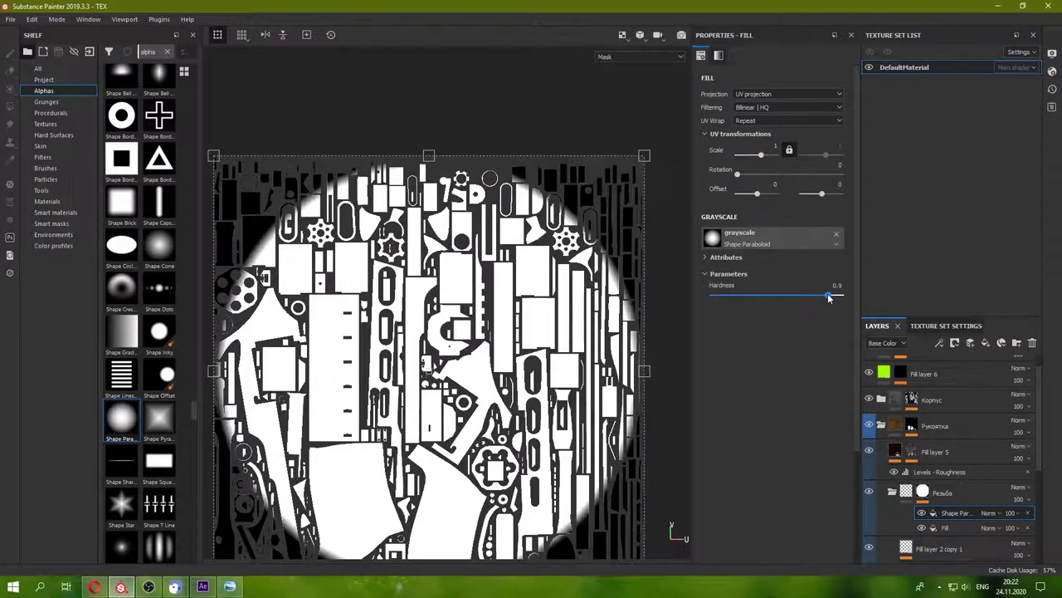
left_click_drag(647, 156, 418, 381)
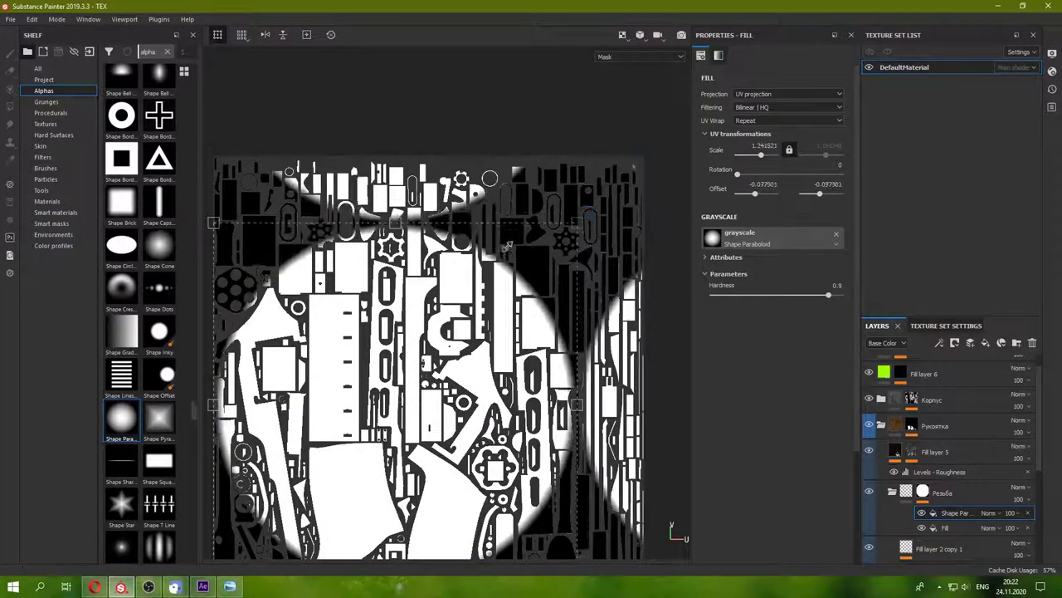
left_click_drag(545, 276, 427, 392, "alt")
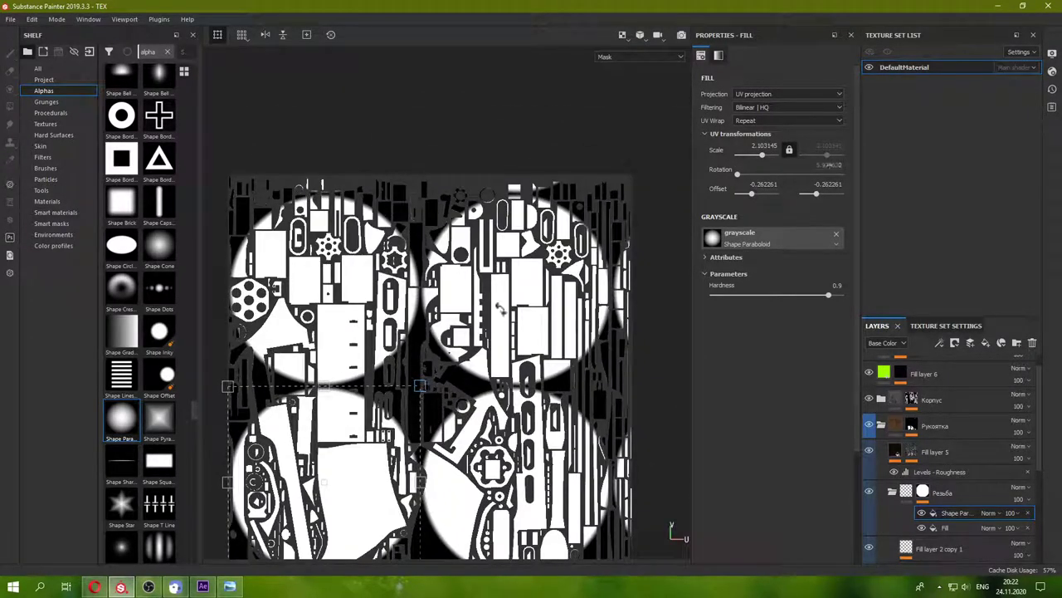
middle_click_drag(501, 308, 529, 240, "alt")
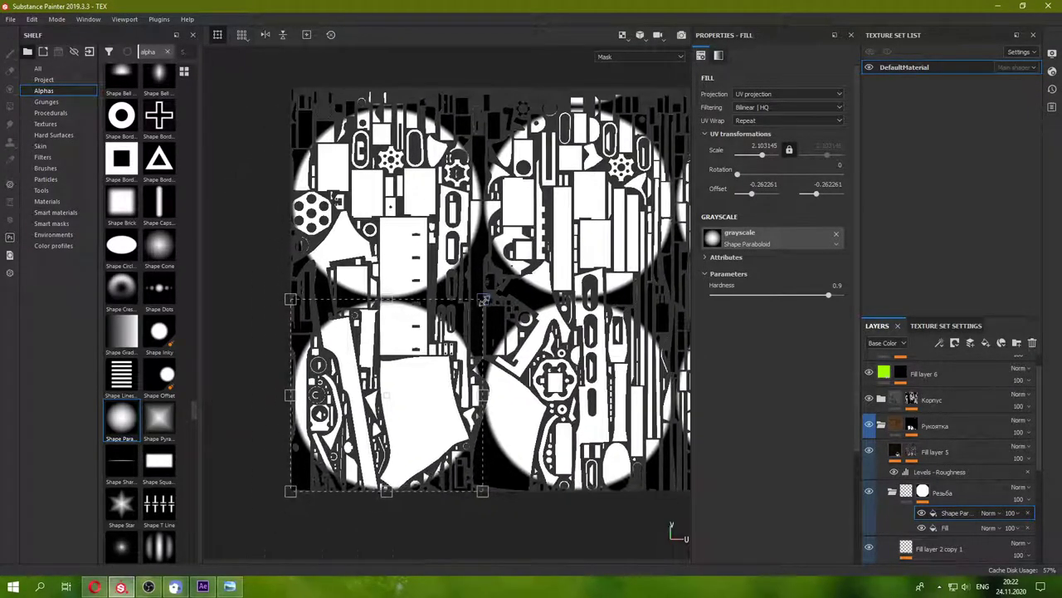
left_click_drag(483, 300, 436, 347)
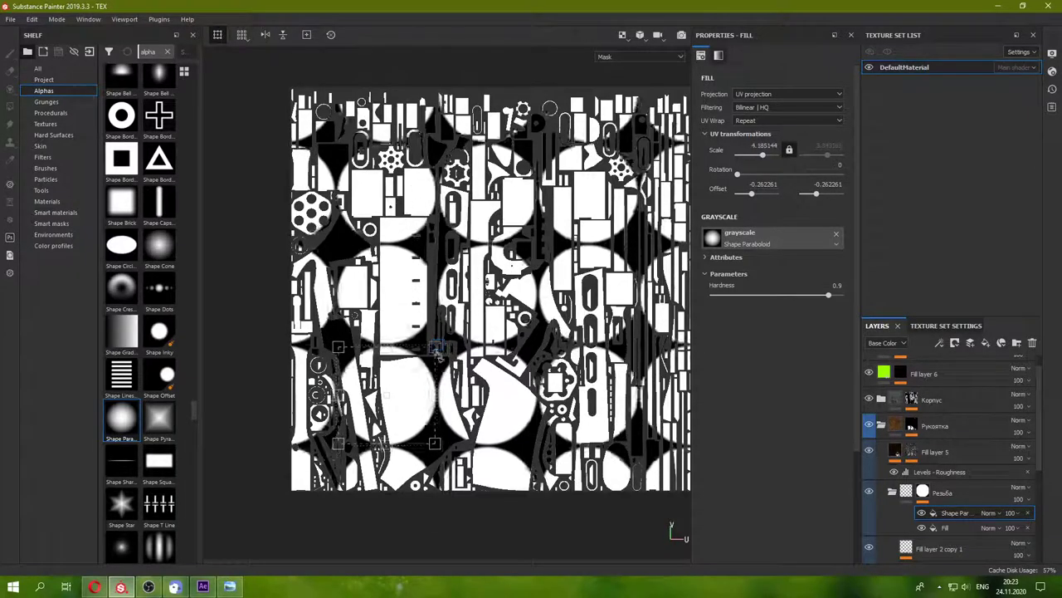
- Adjust the shape fill's UV wrap, tri-planar projection and crop options
left_click(769, 122)
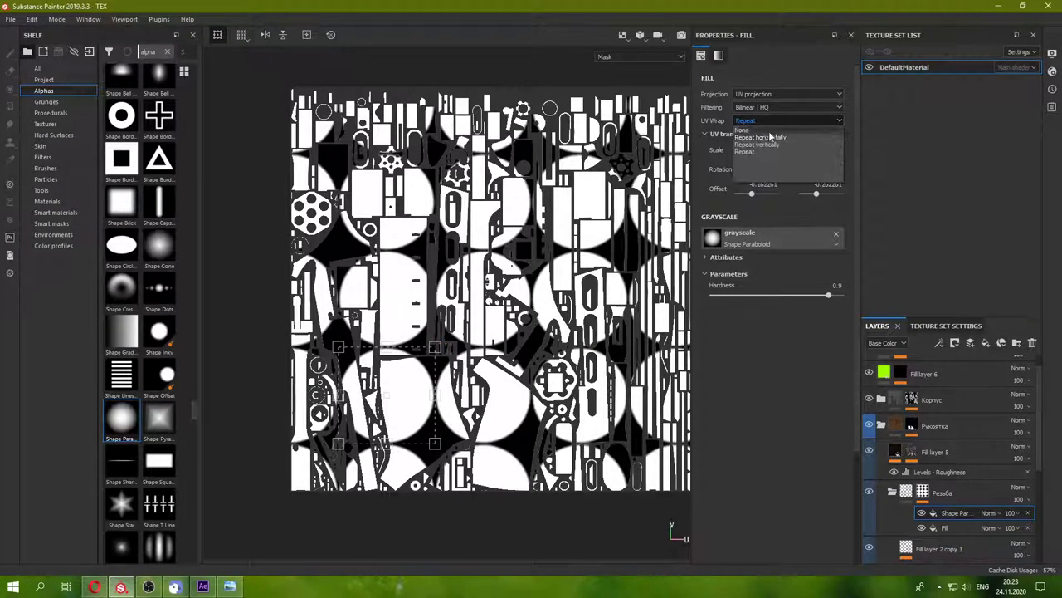
left_click(768, 131)
left_click(788, 94)
left_click(777, 116)
left_click(784, 120)
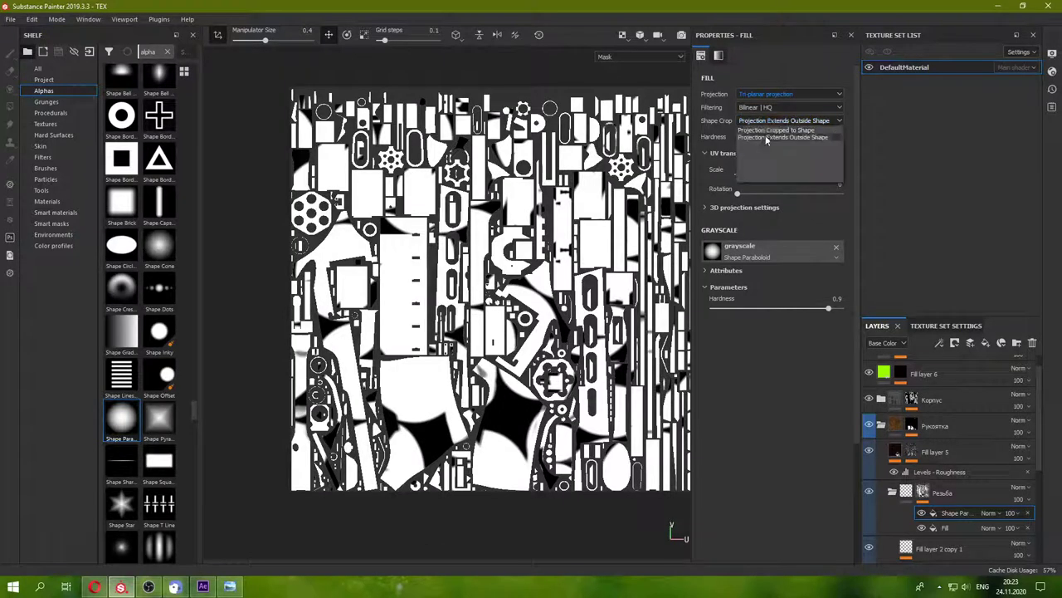
left_click(771, 399)
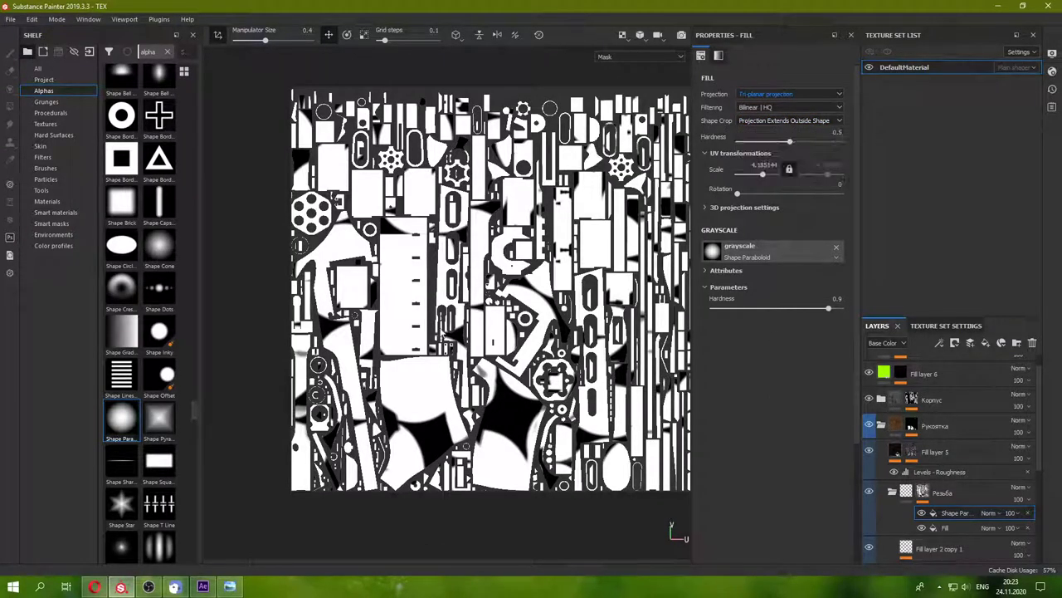
- Return to the 3D view and set the shape fill to planar projection
key("F2")
scroll(469, 351, "down", 5)
left_click_drag(469, 351, 498, 314, "alt")
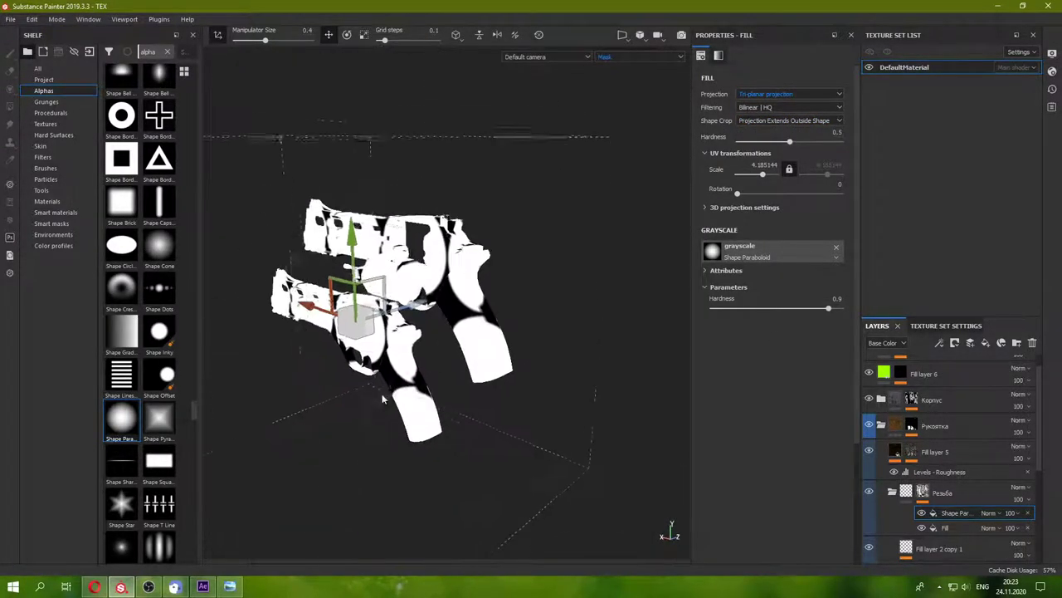
left_click(773, 94)
left_click(762, 118)
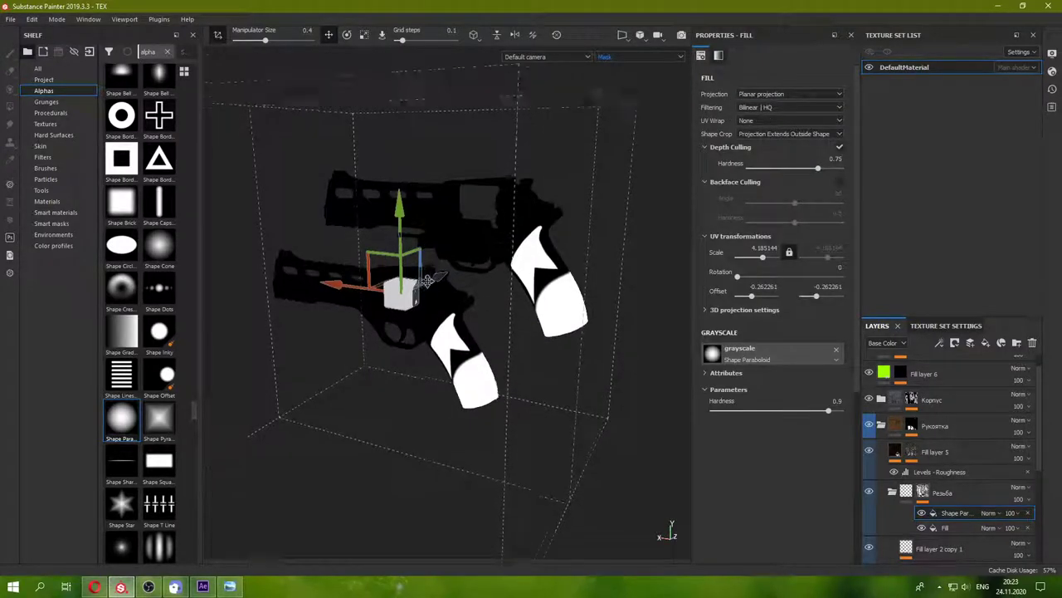
mouse_move(429, 280)
left_mouse_down("alt")
mouse_move(306, 330)
mouse_move(559, 291)
mouse_move(399, 300)
left_mouse_up("alt")
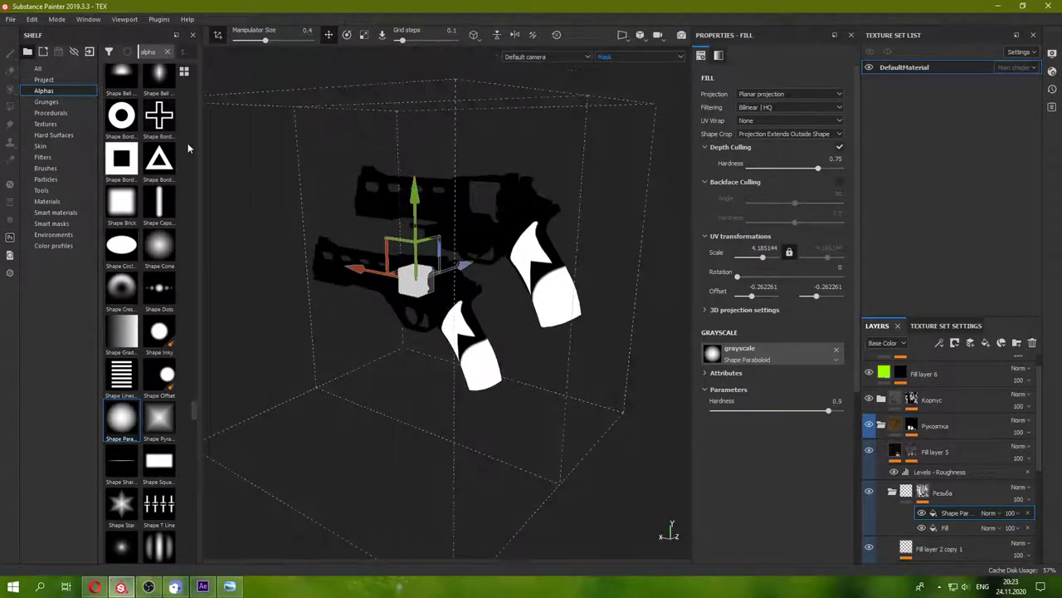
- Shrink the planar projection box and move it over the revolver grips
left_click(363, 35)
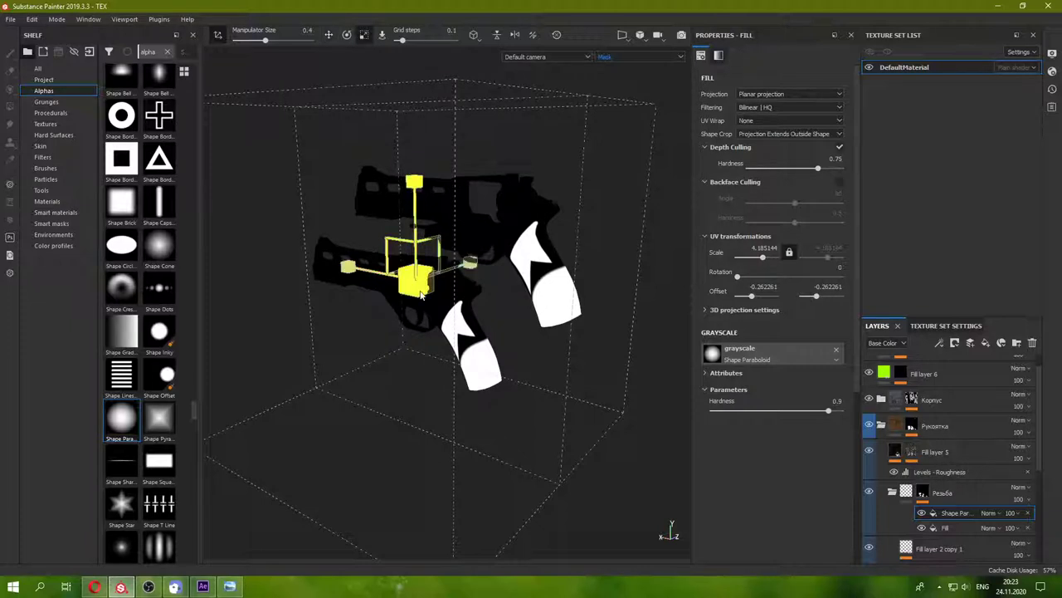
left_click_drag(415, 278, 298, 321)
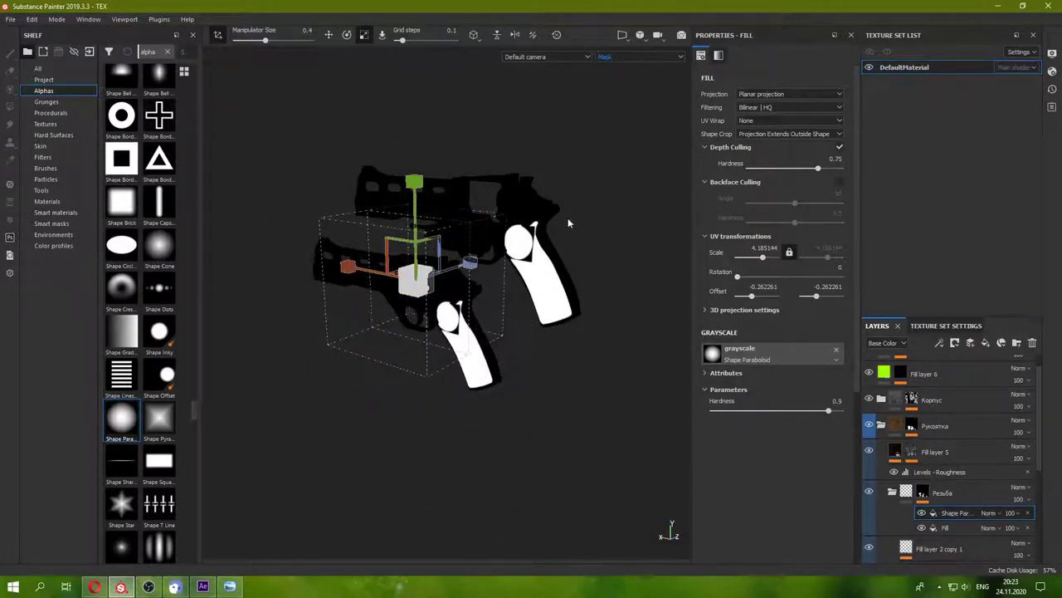
left_click_drag(568, 218, 531, 232, "alt")
left_click(328, 37)
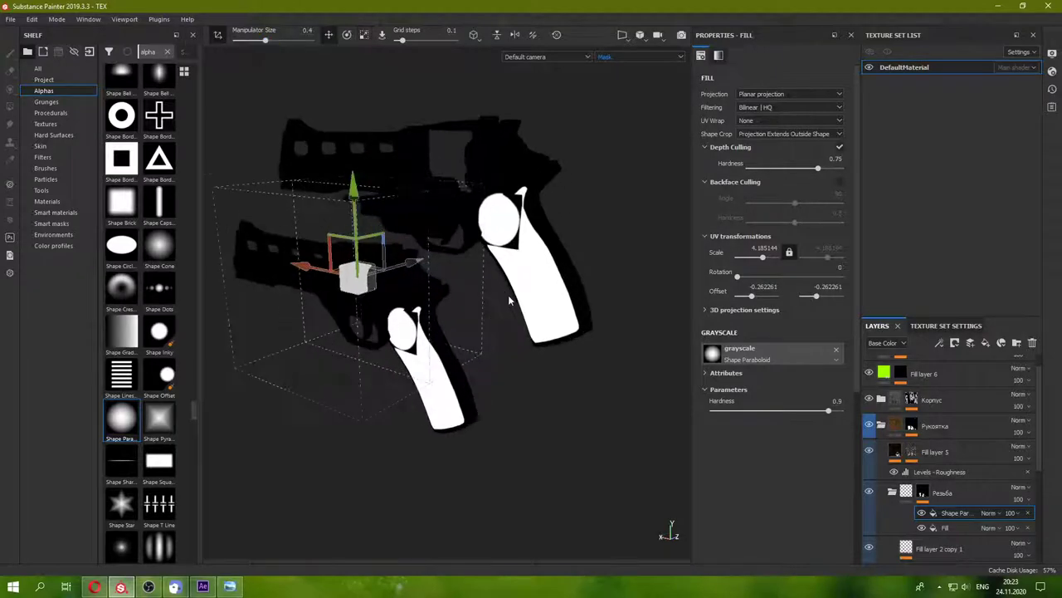
mouse_move(374, 249)
left_mouse_down("alt")
mouse_move(332, 264)
mouse_move(418, 261)
mouse_move(367, 319)
mouse_move(332, 324)
mouse_move(352, 305)
left_mouse_up("alt")
- Zoom in on the grips and try Multiply and Divide blend modes on the Shape Paraboloid layer
key("super+space")
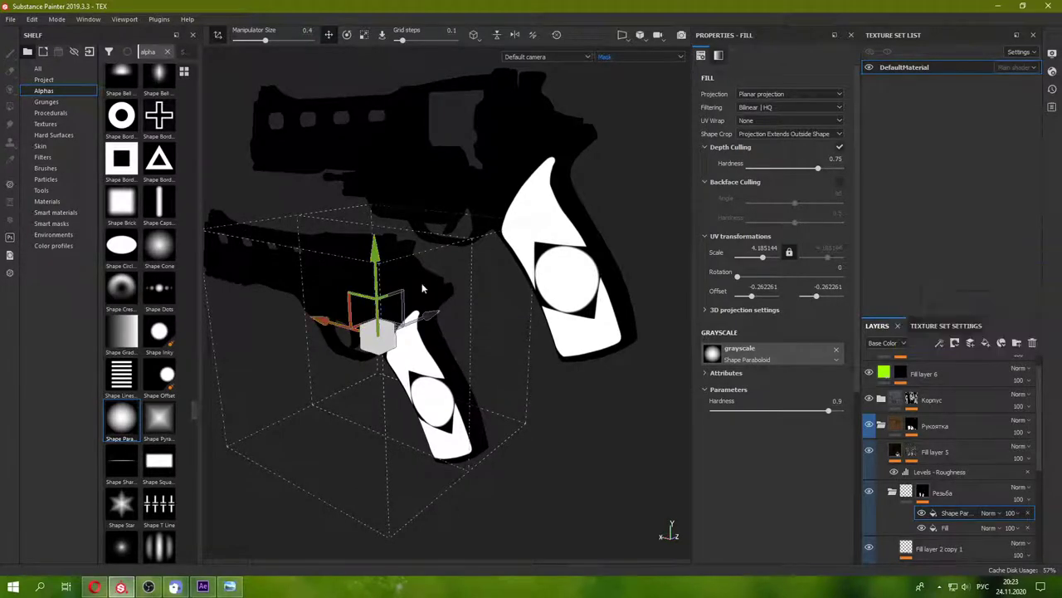
left_click_drag(556, 275, 607, 287, "alt")
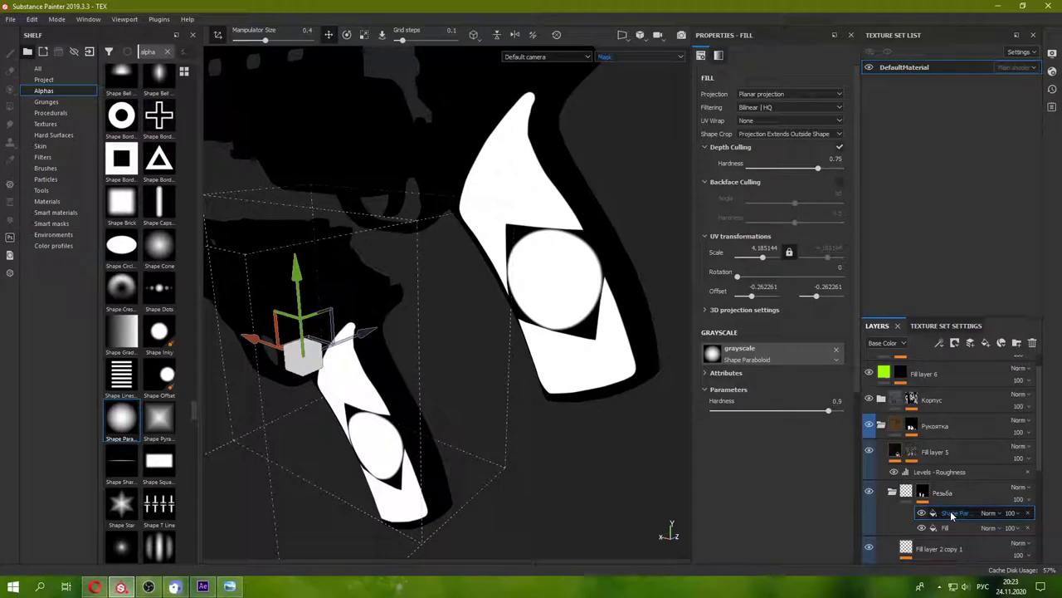
left_click(989, 513)
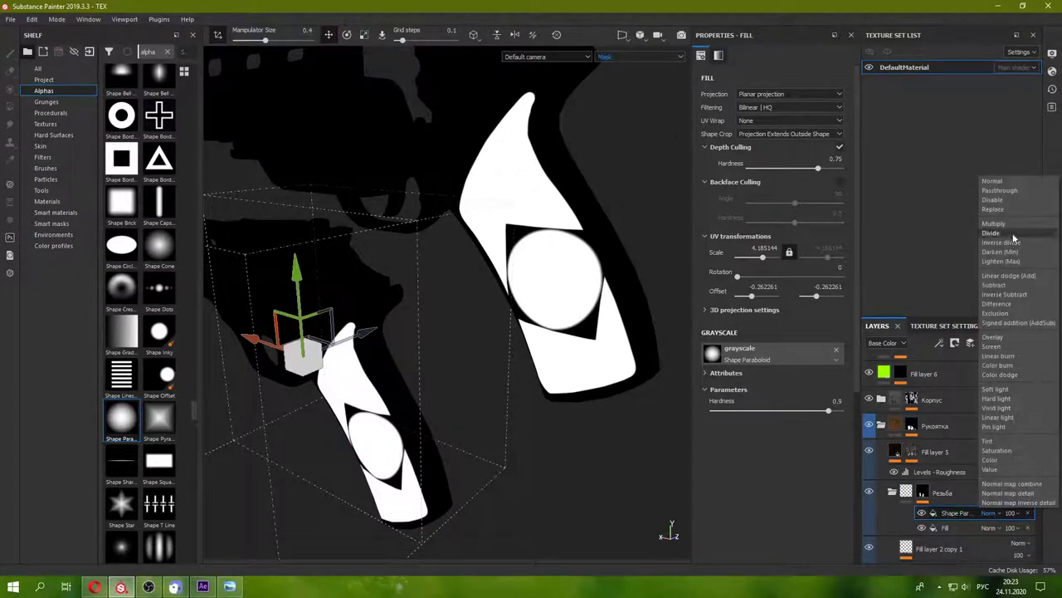
left_click(1004, 224)
left_click(989, 513)
left_click(1005, 233)
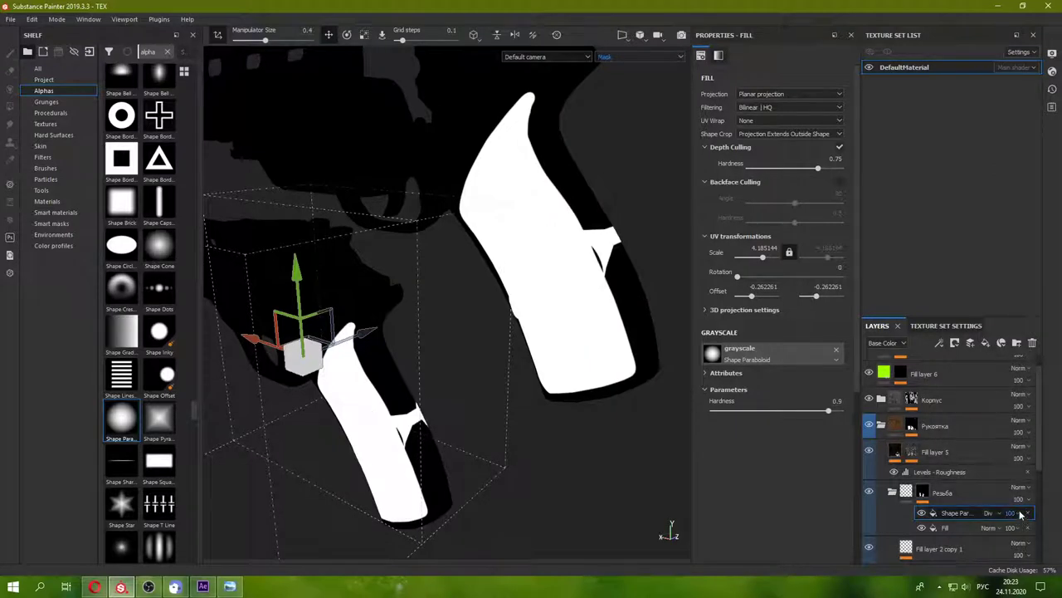
scroll(1021, 514, "down", 1)
left_click(1000, 481)
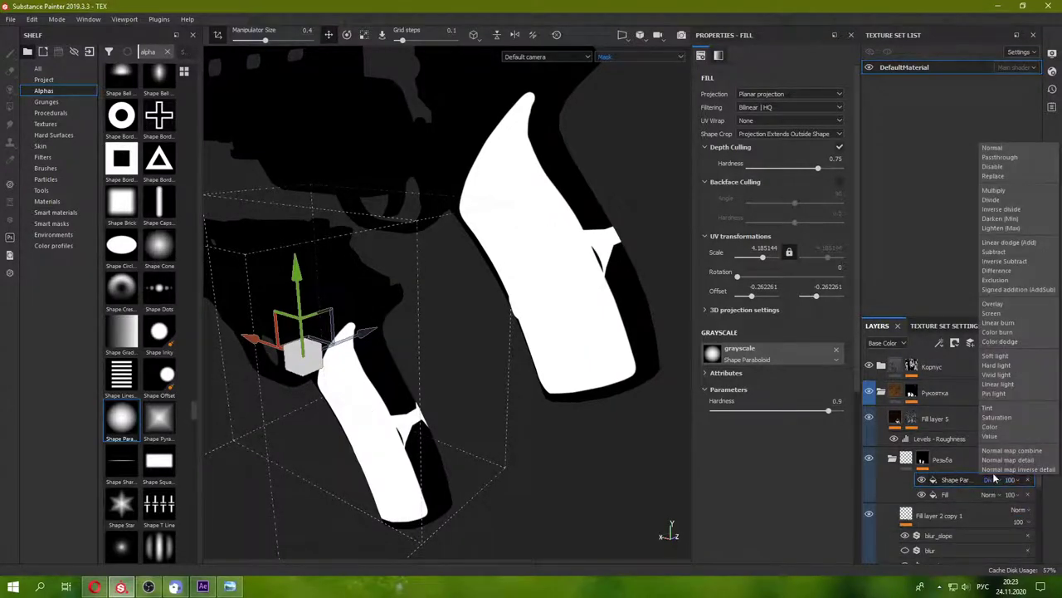
left_click(1008, 208)
- Try Darken, Lighten and Linear Dodge, then settle on the Subtract blend mode
left_click(989, 480)
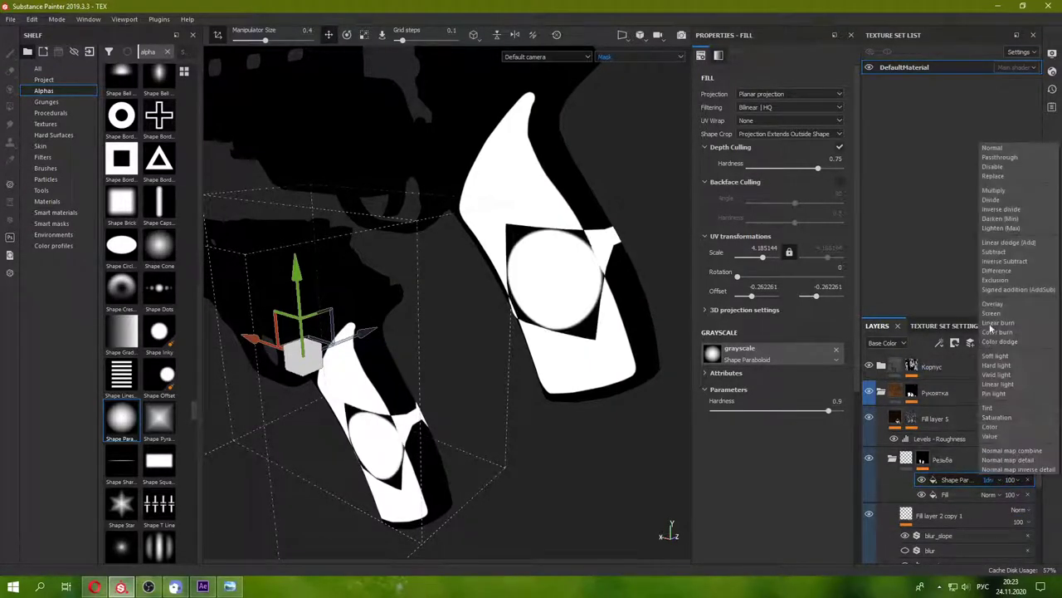
left_click(1011, 219)
left_click(990, 479)
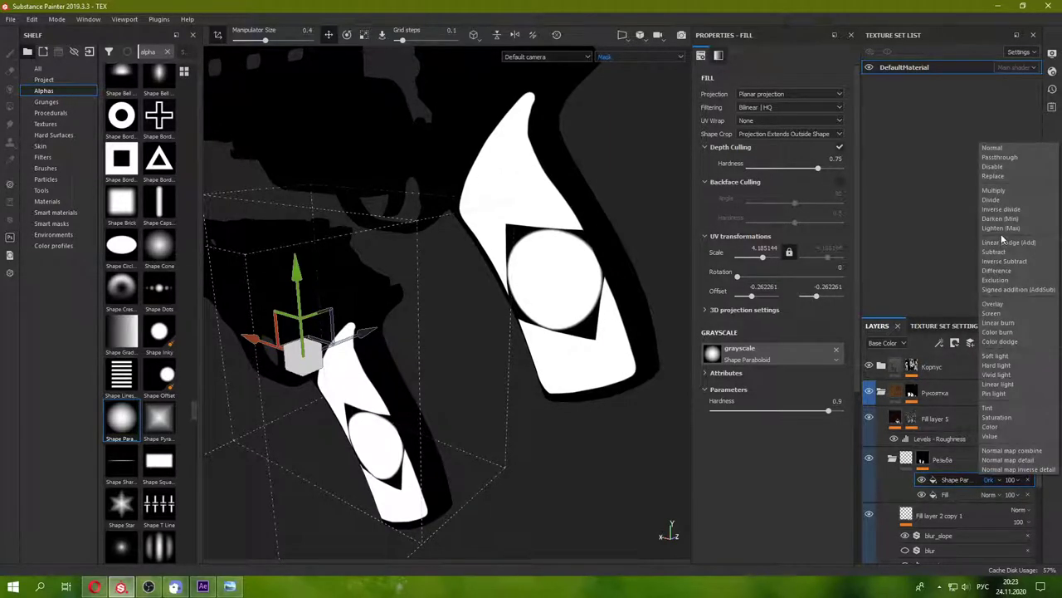
left_click(1002, 228)
left_click(989, 480)
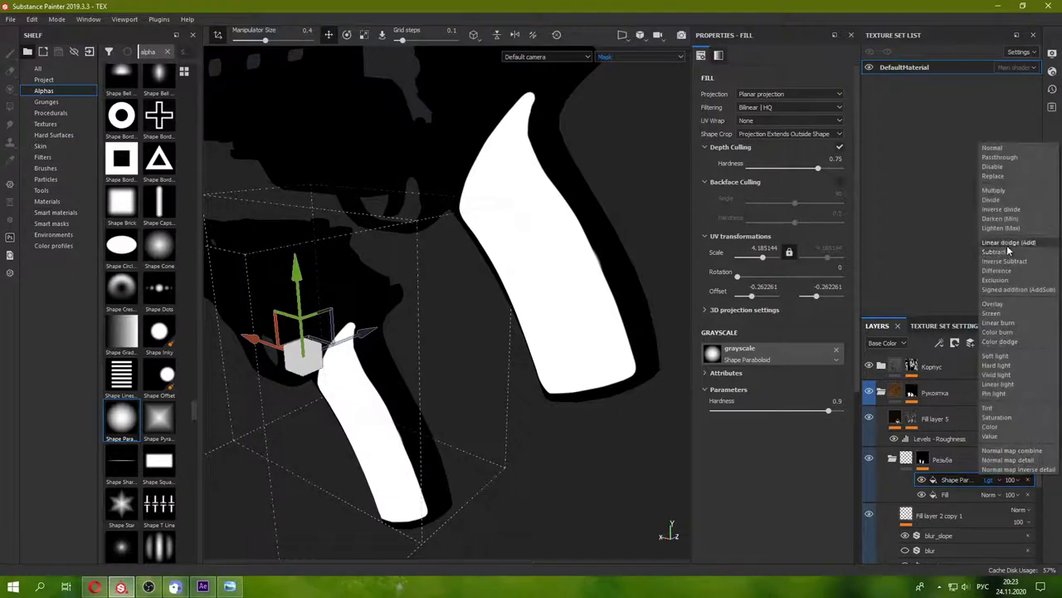
left_click(1008, 261)
left_click(990, 479)
left_click(1007, 253)
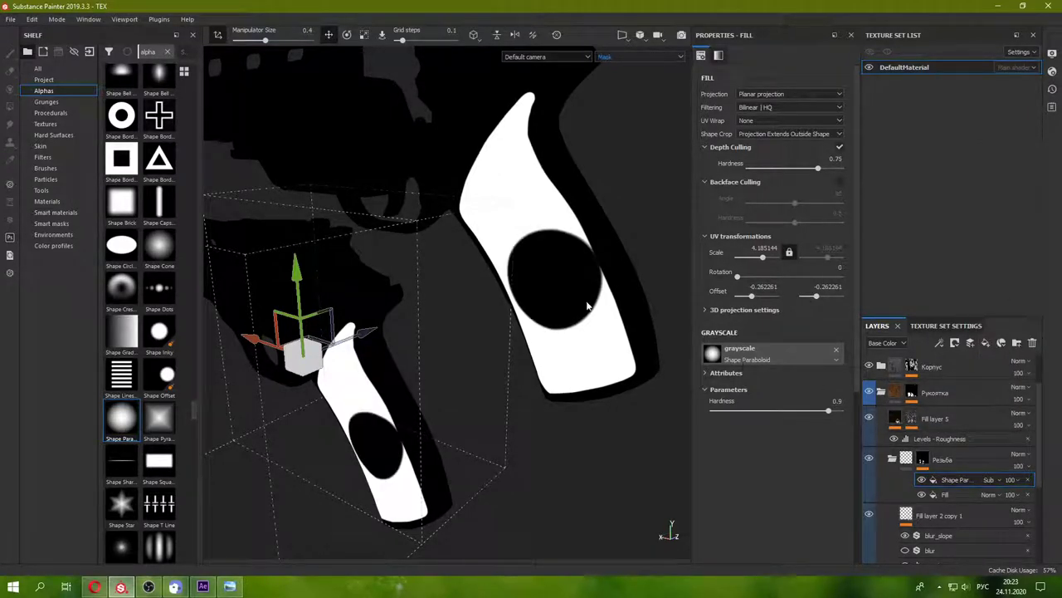
- Reset the shape's UV scale to 1 and both UV offsets to 0
scroll(565, 278, "up", 3)
scroll(539, 286, "up", 2)
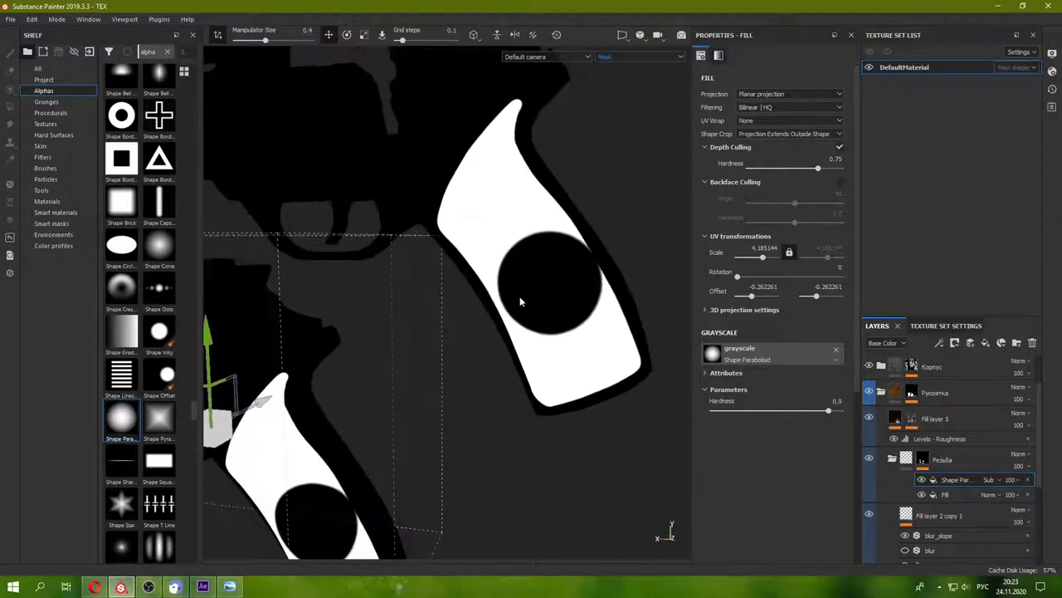
scroll(519, 294, "up", 1)
scroll(422, 318, "down", 4)
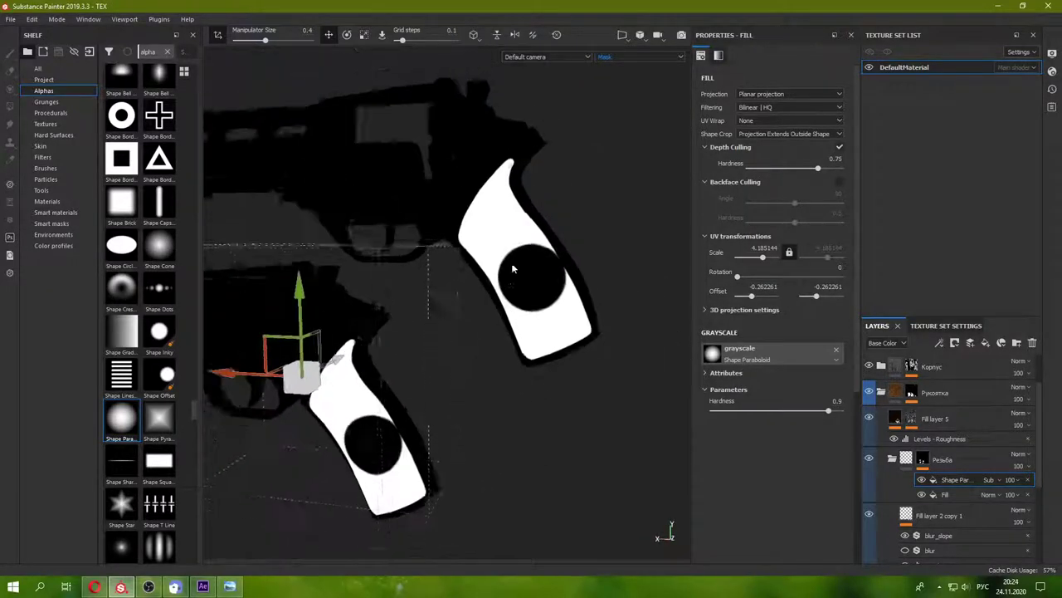
scroll(422, 318, "down", 2)
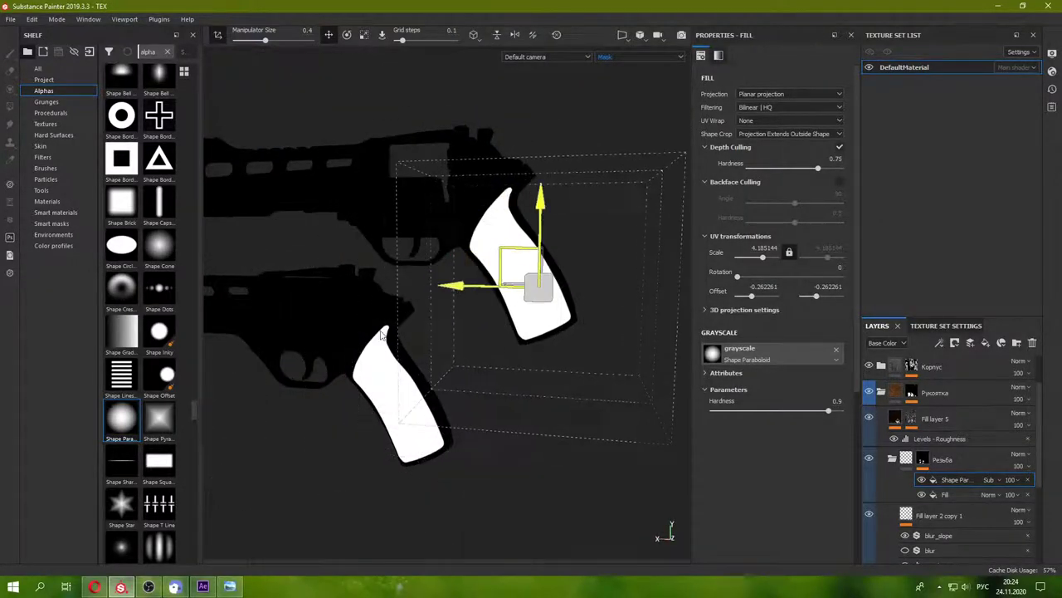
left_click_drag(474, 260, 373, 334)
middle_click_drag(372, 333, 477, 268)
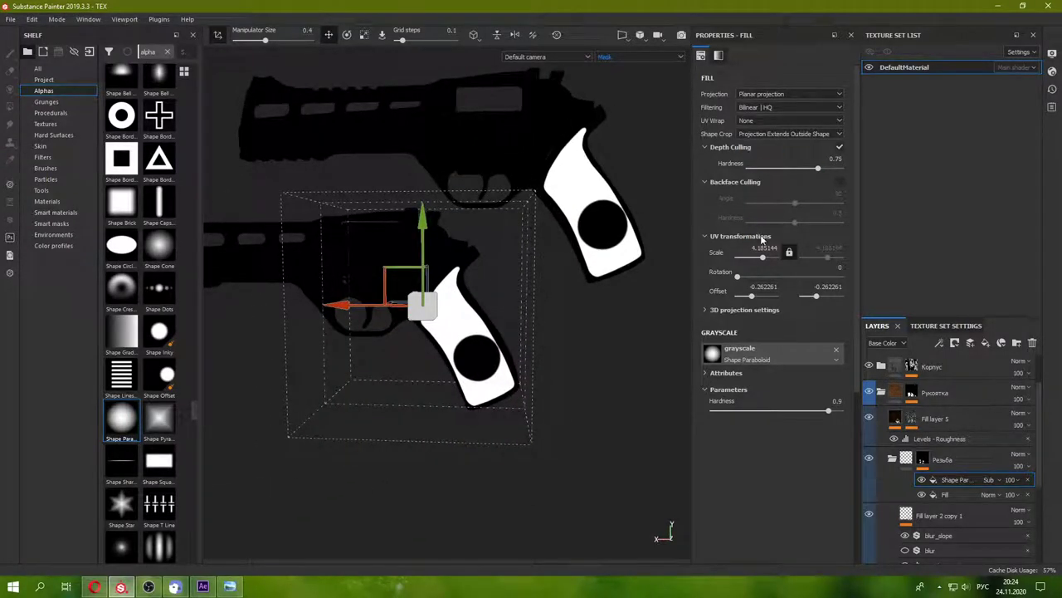
left_click_drag(762, 255, 756, 487)
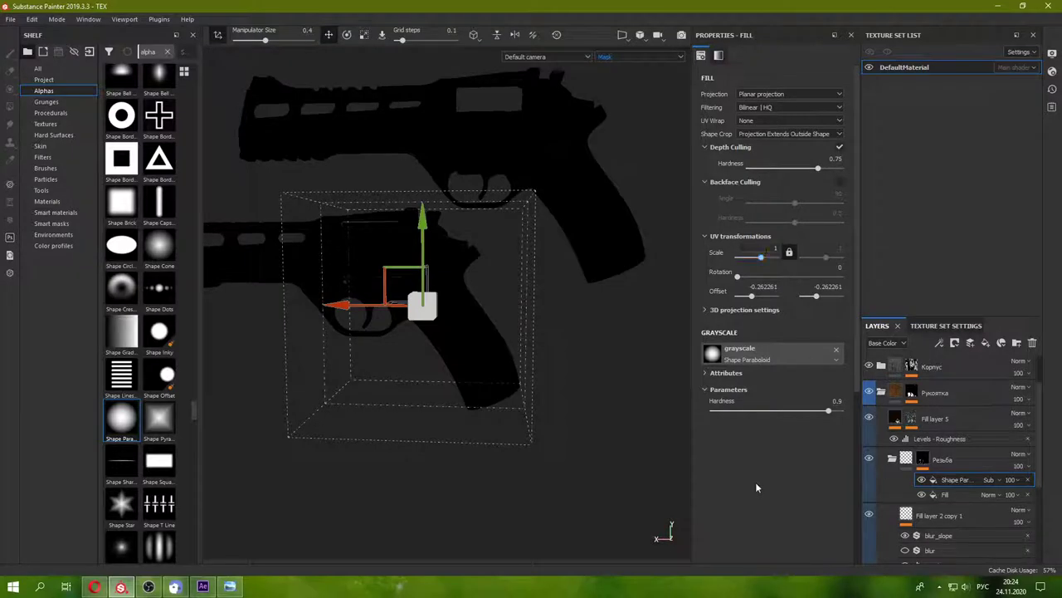
left_click_drag(382, 274, 421, 307)
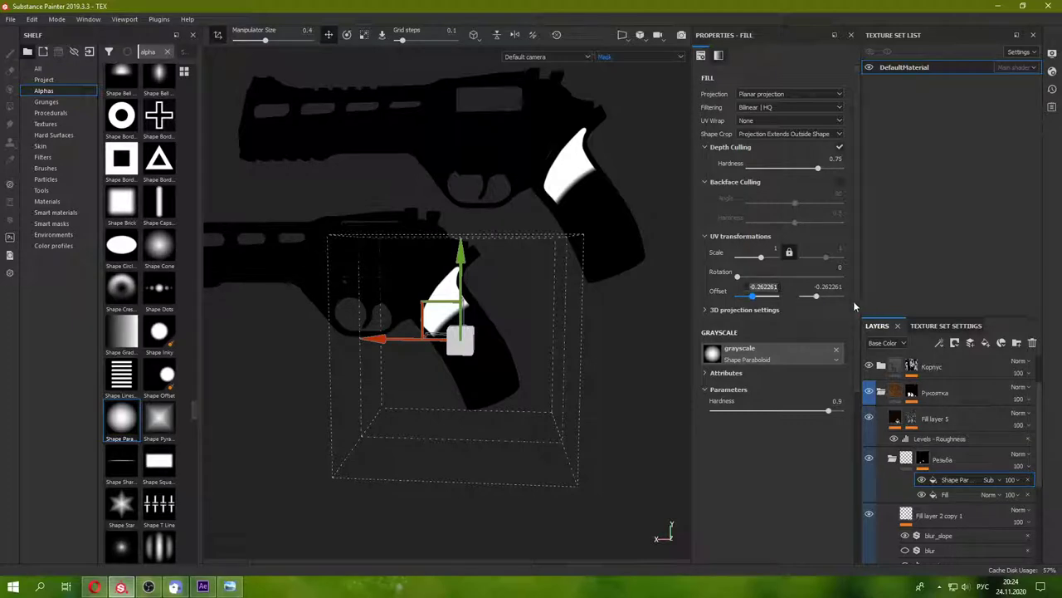
type("0")
key("Tab")
type("0")
key("Return")
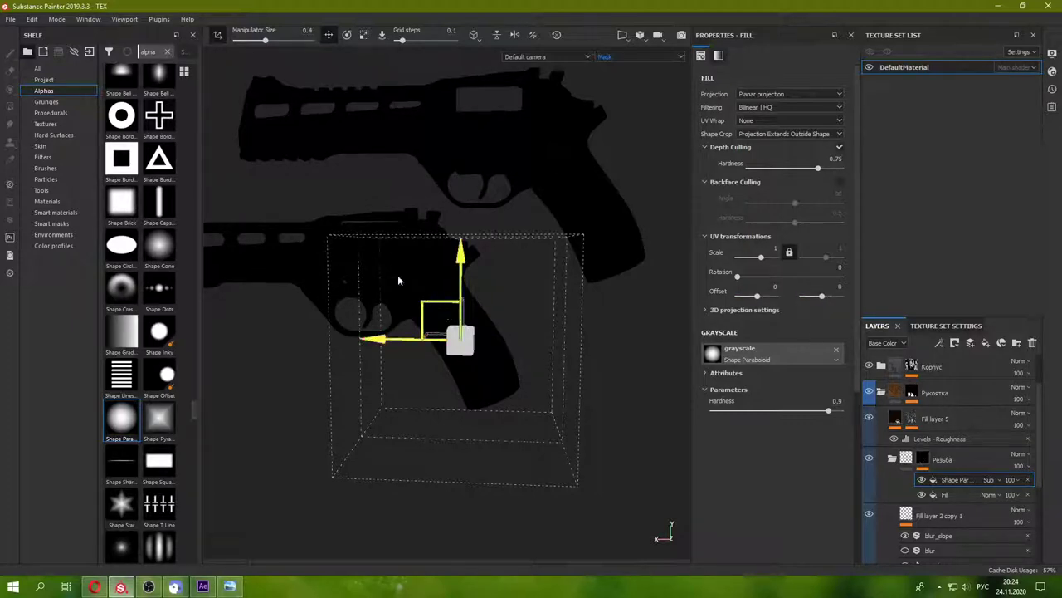
- Move the projection box lower and shrink it to a small medallion-sized black circle
left_click_drag(398, 281, 425, 302)
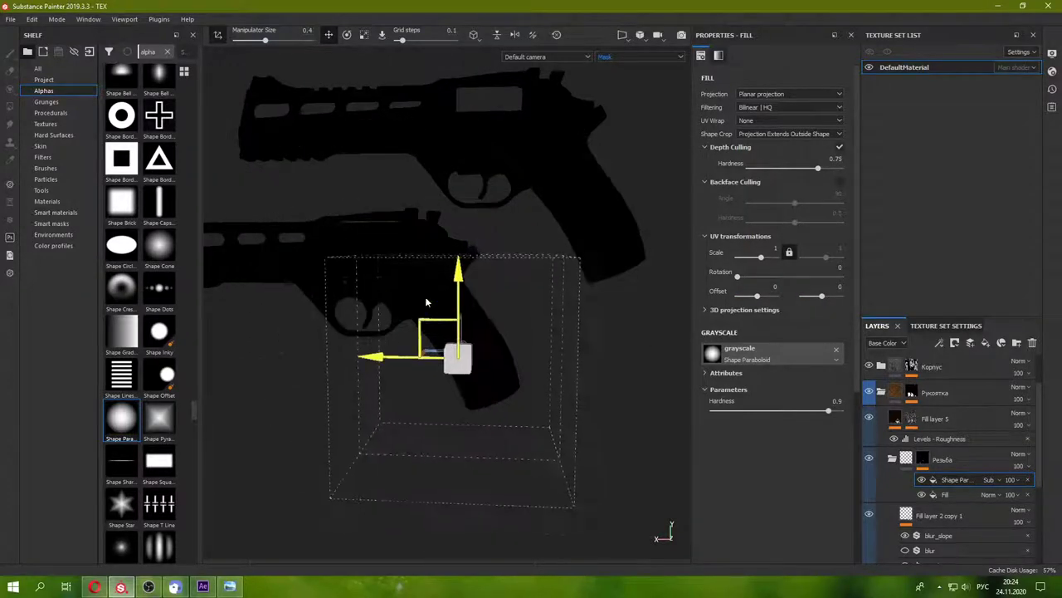
key("r")
left_click_drag(464, 357, 409, 372)
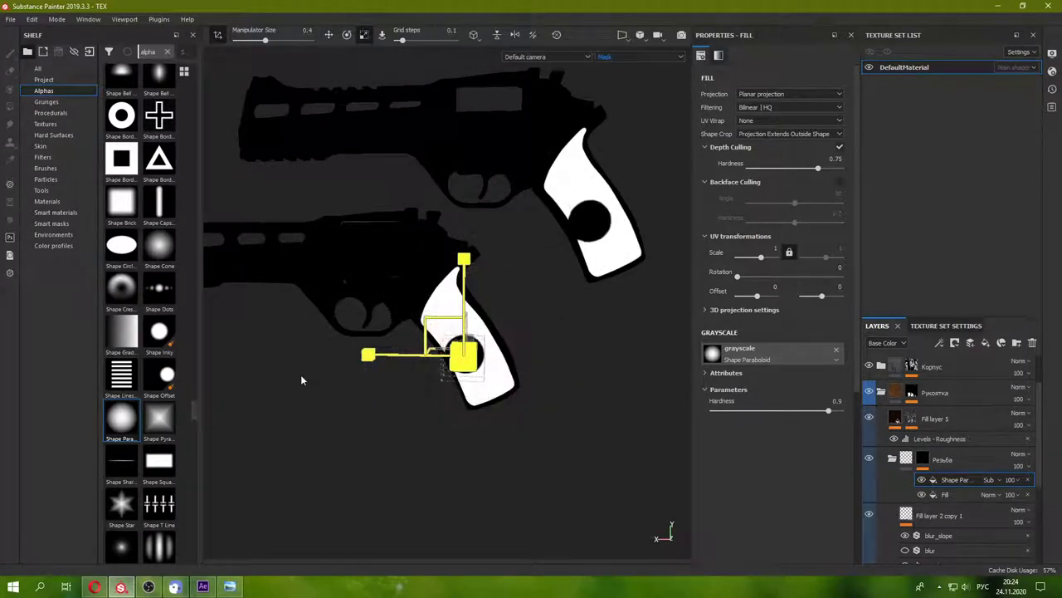
scroll(431, 357, "up", 2)
scroll(456, 348, "up", 2)
scroll(471, 341, "up", 2)
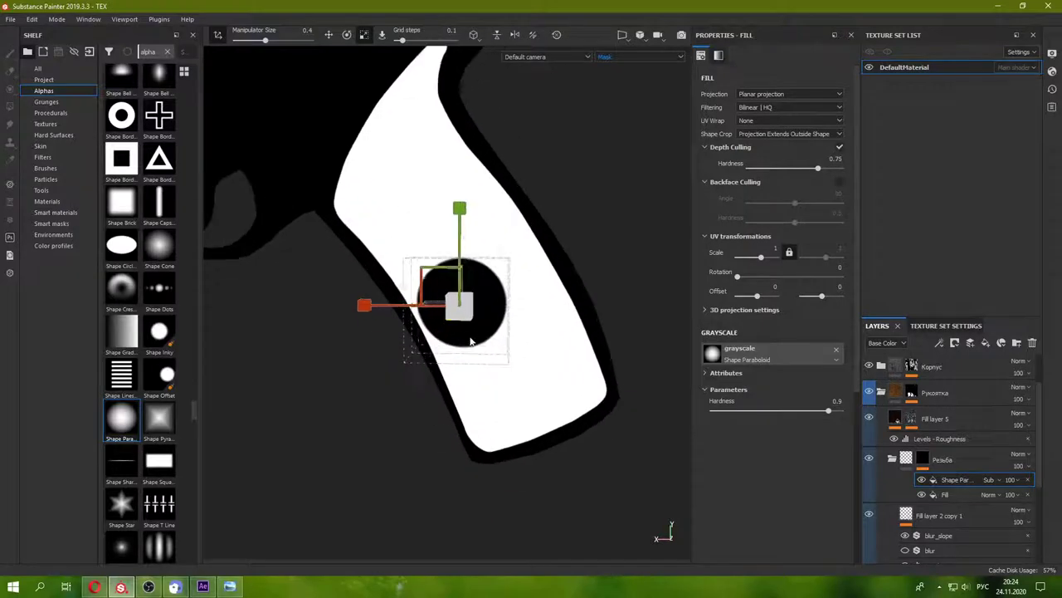
left_click_drag(470, 341, 453, 343)
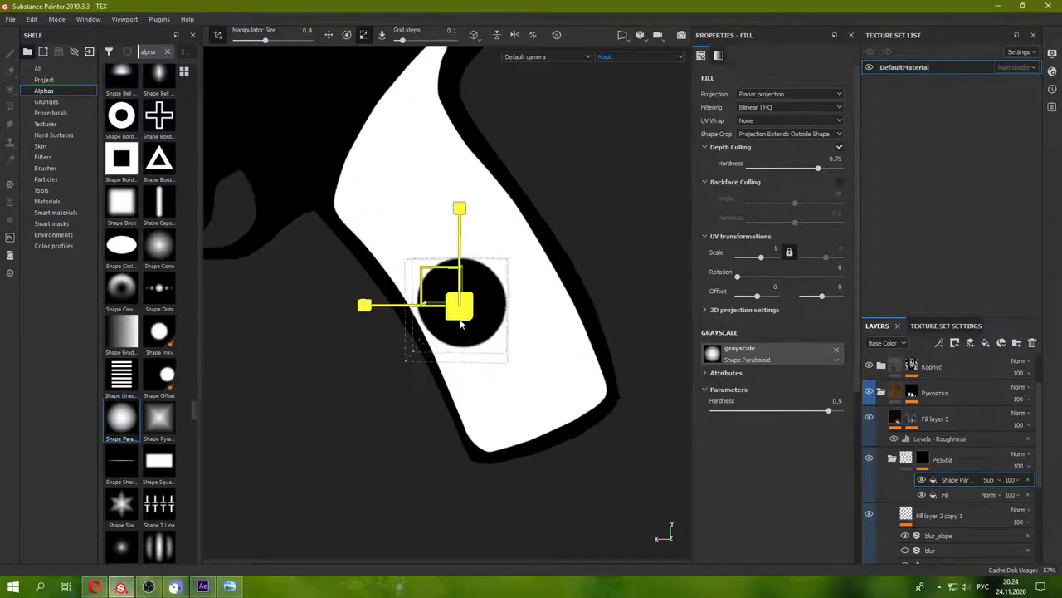
- Check the revolver reference photo, then nudge the circle right and down on the grip
left_click(226, 586)
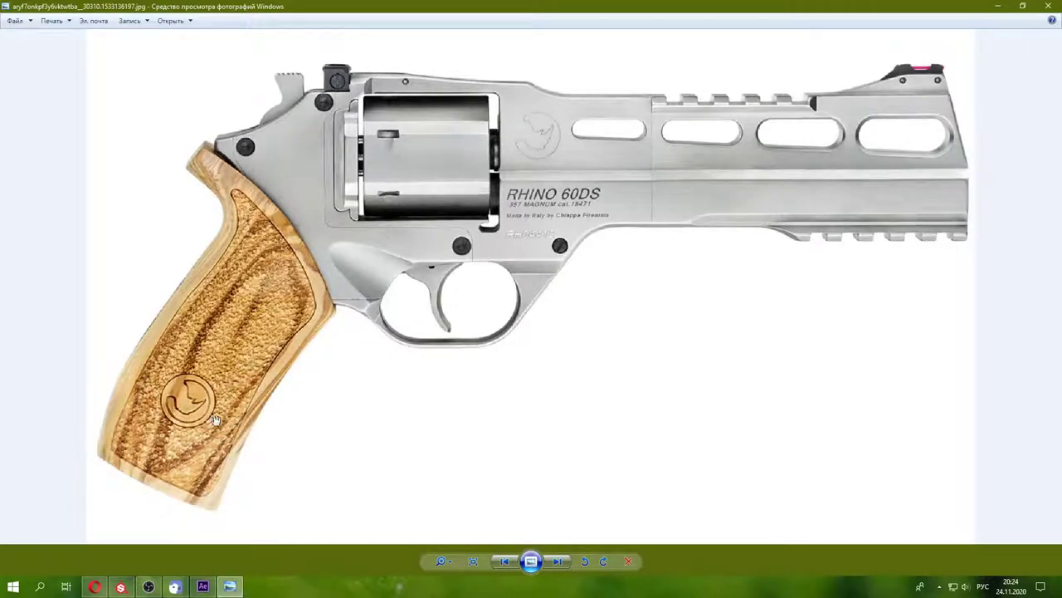
left_click(203, 587)
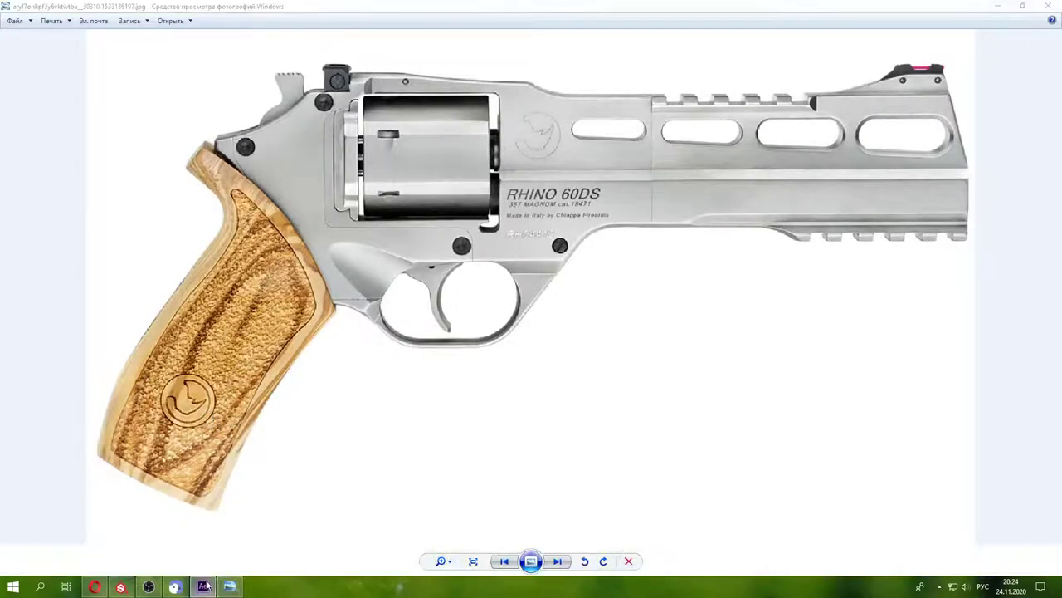
left_click(122, 586)
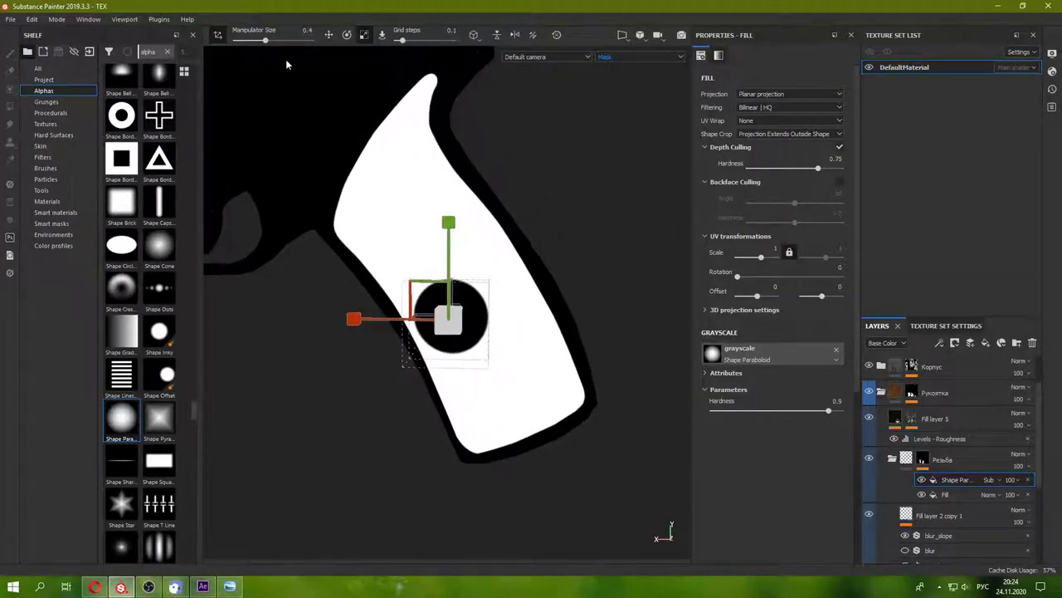
scroll(437, 288, "up", 2)
left_click_drag(454, 285, 493, 300)
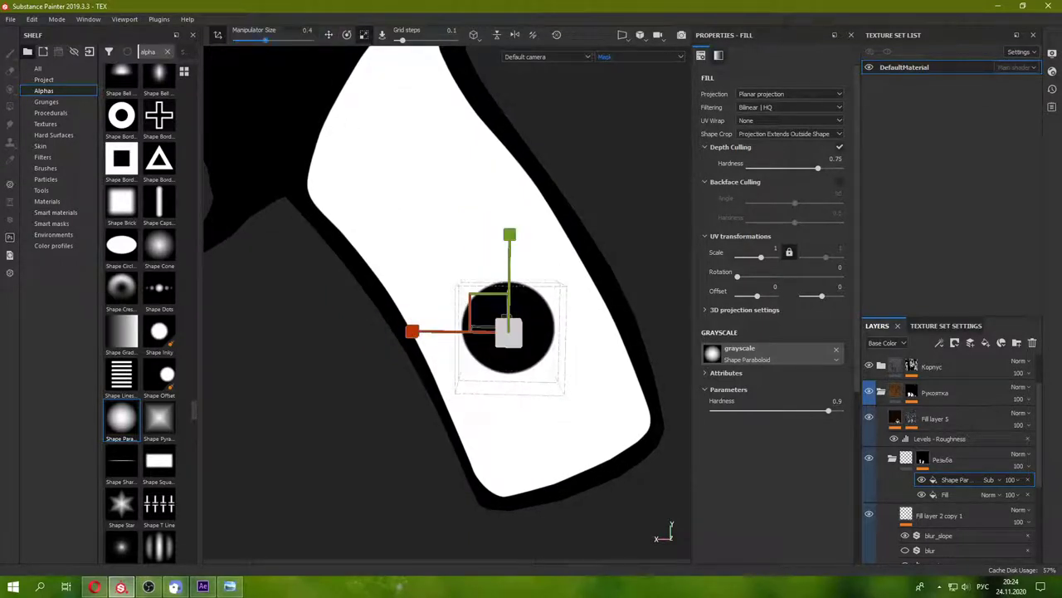
- Orbit around the grip while switching the projection gizmo between move and scale
key("w")
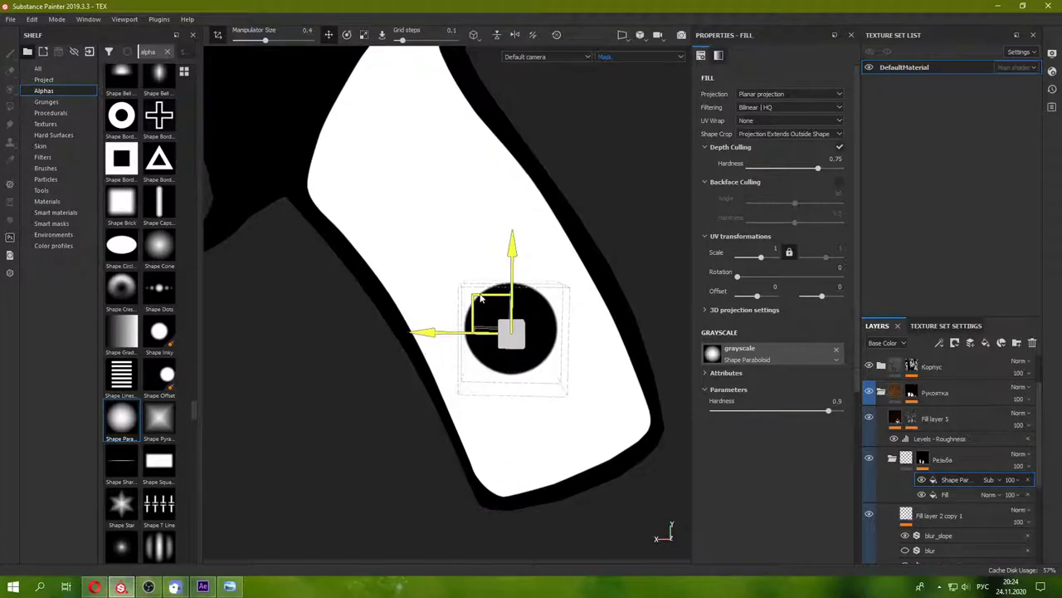
scroll(450, 277, "up", 3)
scroll(449, 276, "down", 3)
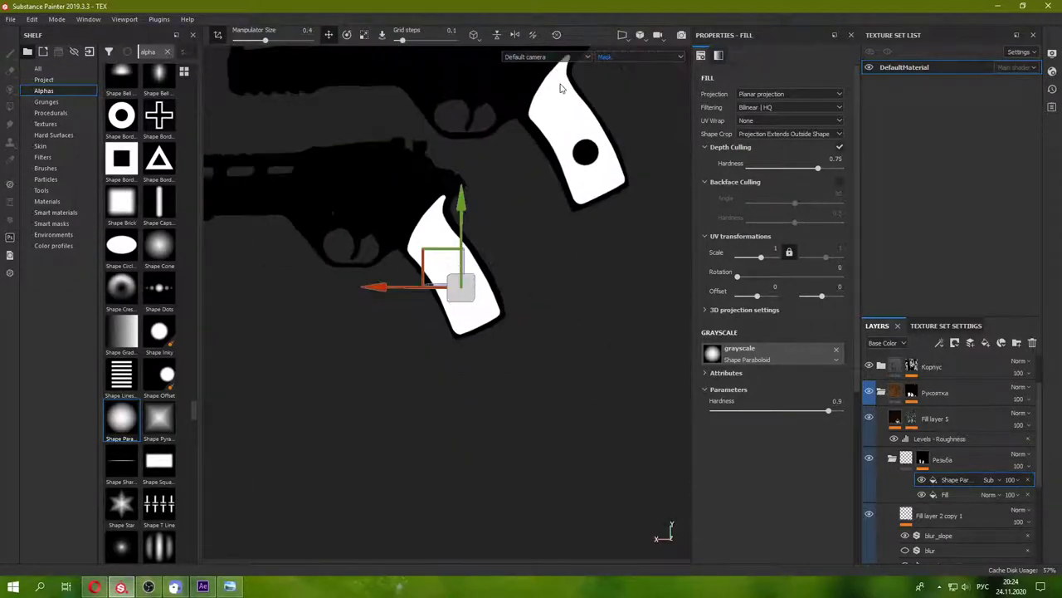
mouse_move(537, 265)
left_mouse_down("alt")
mouse_move(443, 273)
mouse_move(465, 301)
mouse_move(497, 294)
left_mouse_up("alt")
key("r")
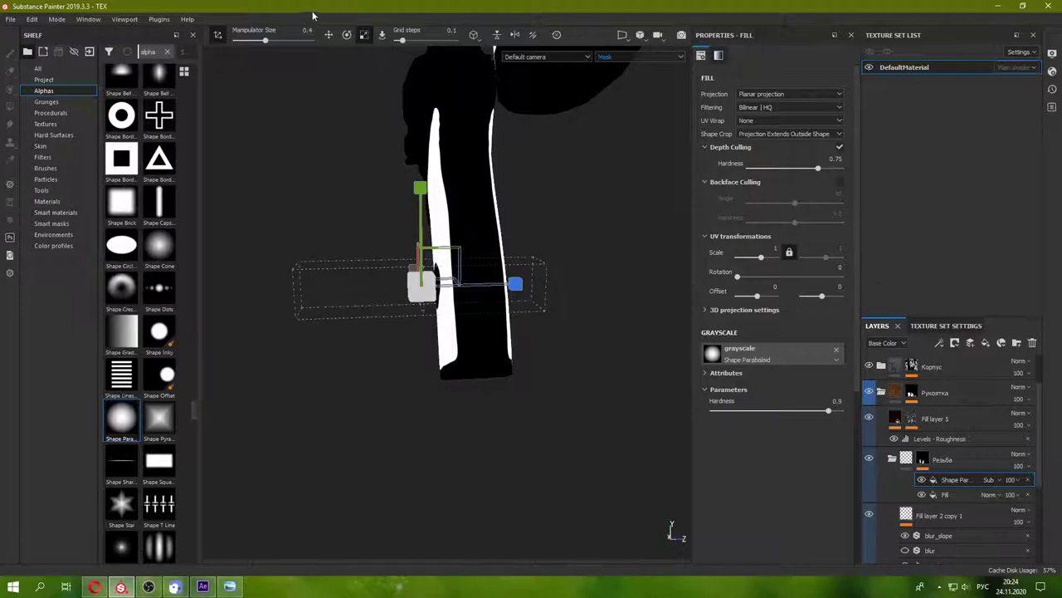
left_click(329, 34)
mouse_move(587, 290)
left_mouse_down("alt")
mouse_move(358, 256)
mouse_move(663, 297)
mouse_move(296, 285)
mouse_move(448, 266)
left_mouse_up("alt")
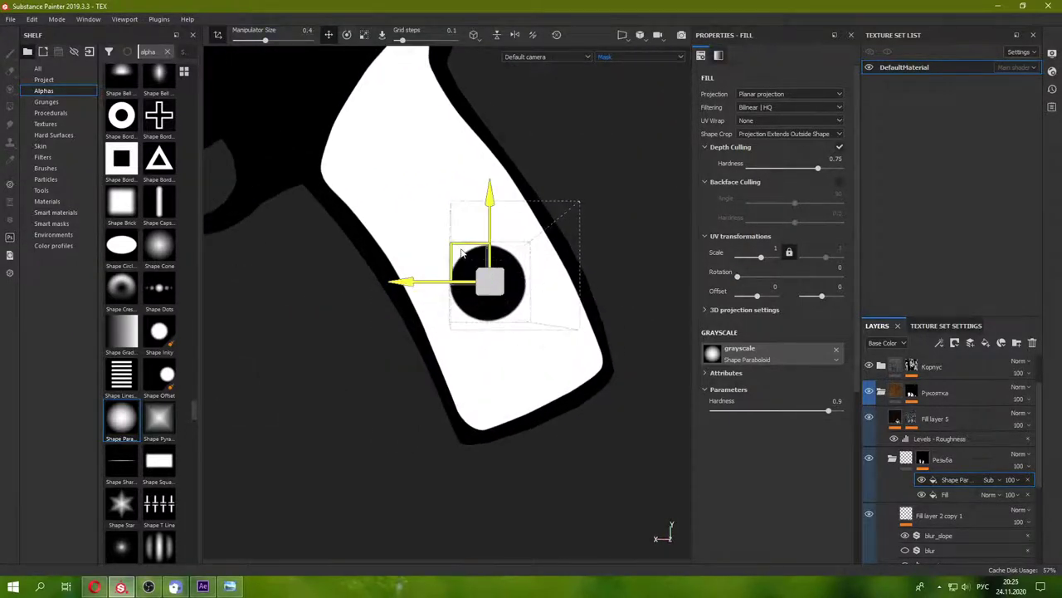
- Recheck the reference photo, shift the circle down-right, and select the Резьба mask
left_click(230, 587)
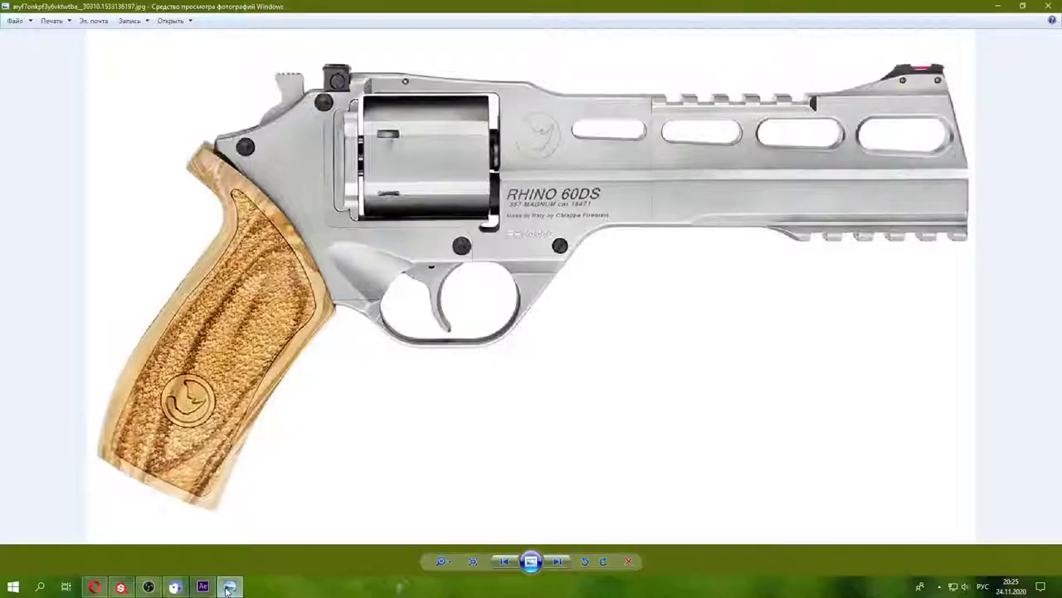
left_click(193, 589)
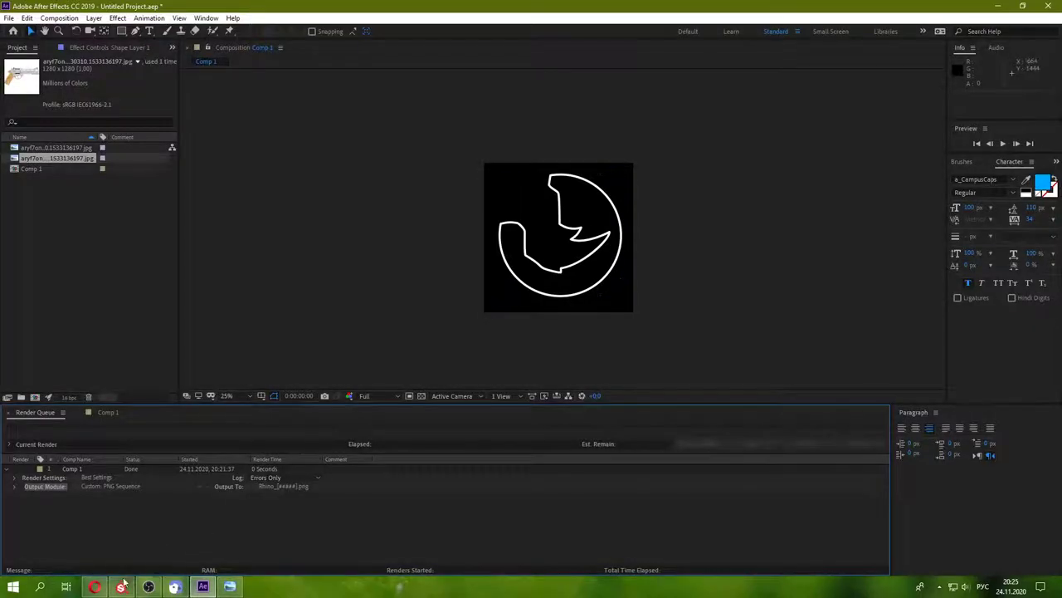
left_click(1001, 6)
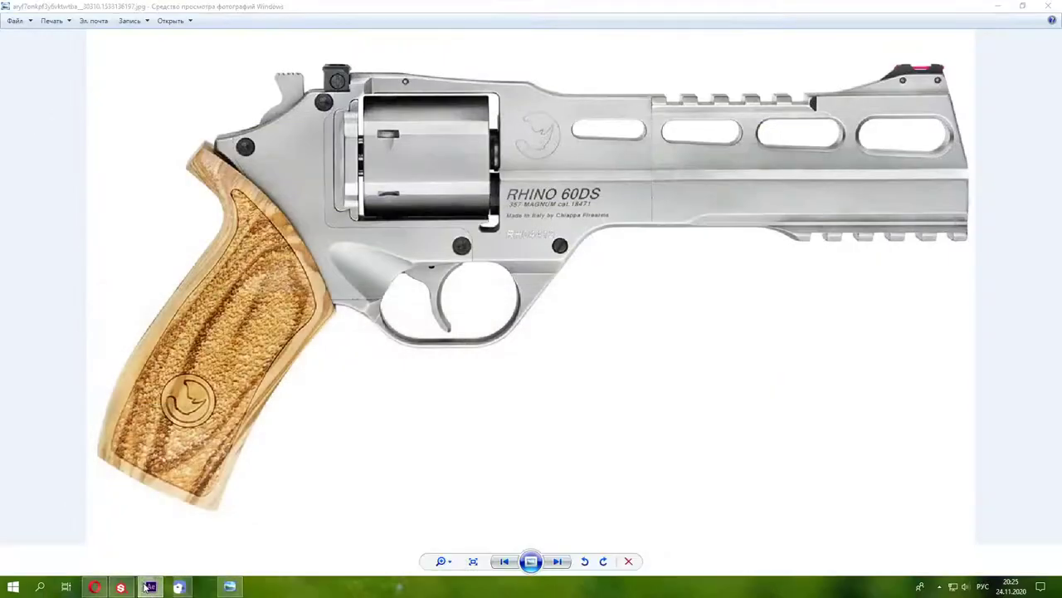
left_click(200, 587)
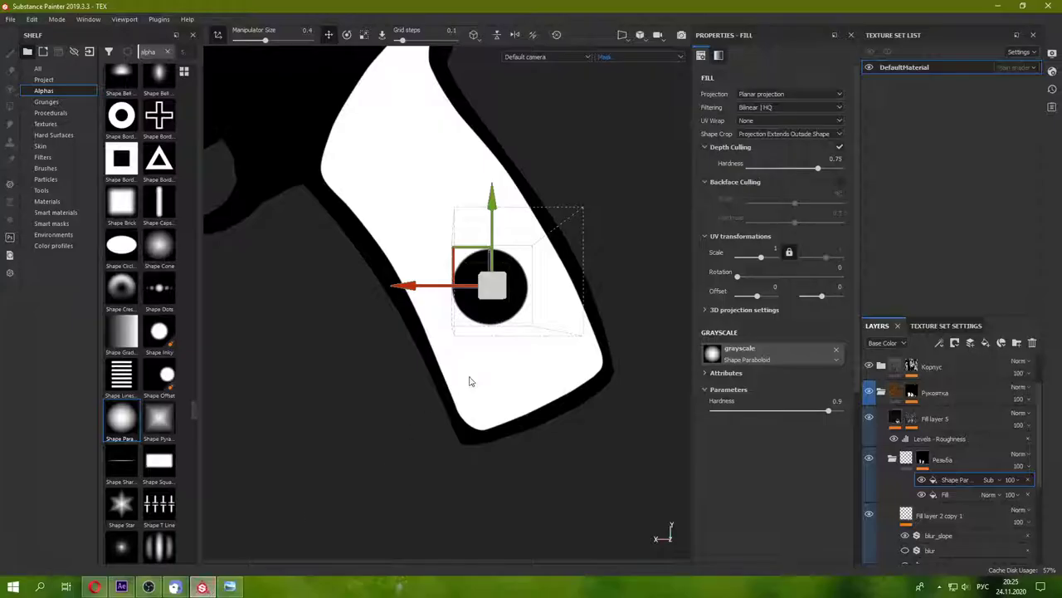
left_click_drag(456, 253, 459, 266)
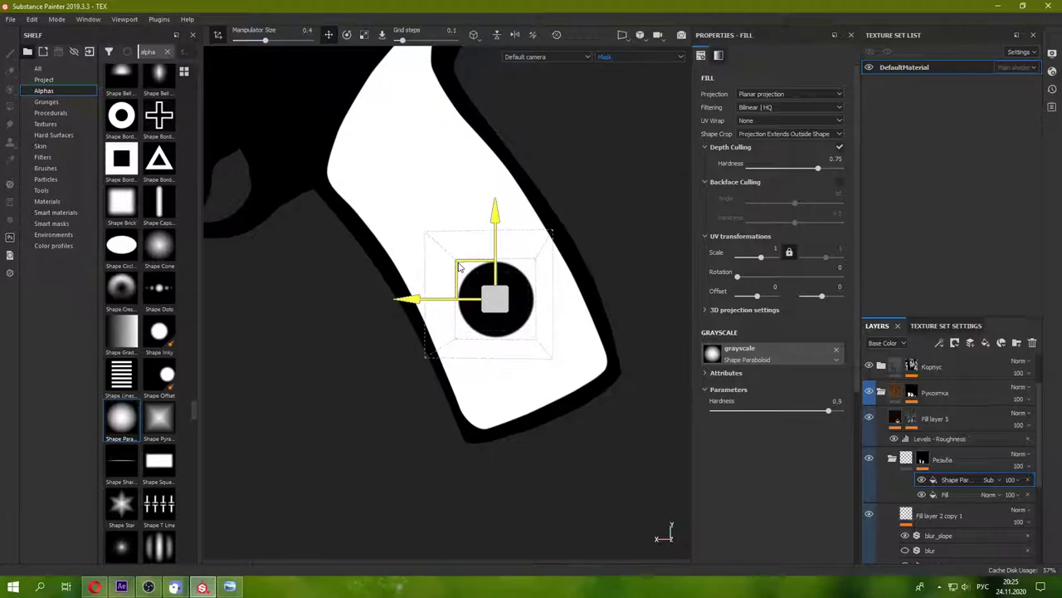
key("super+space")
left_click(923, 465)
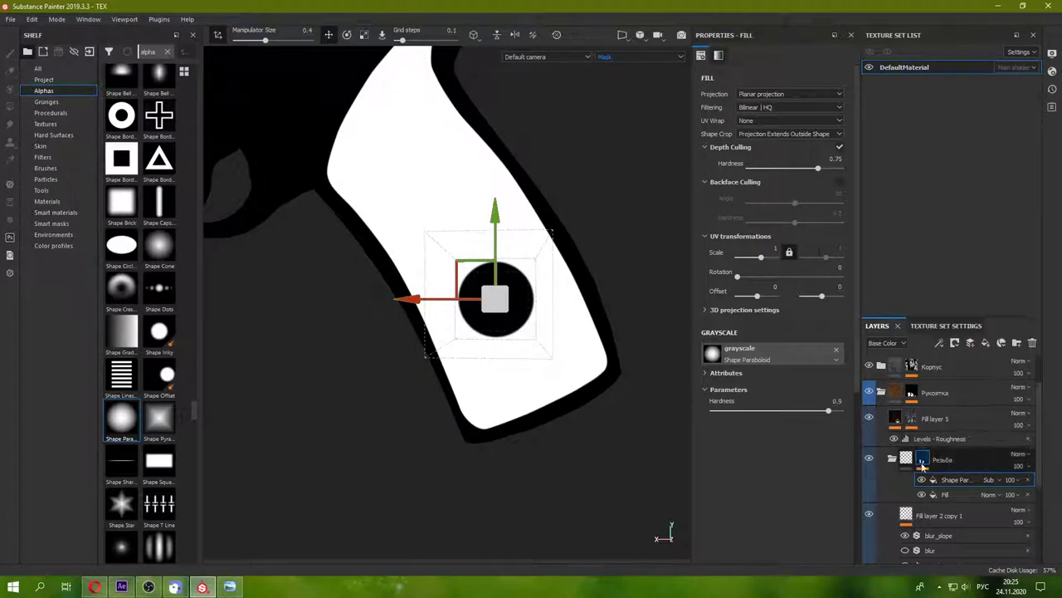
- Switch the viewport display from Mask to Material to view the wooden medallion
left_click(631, 57)
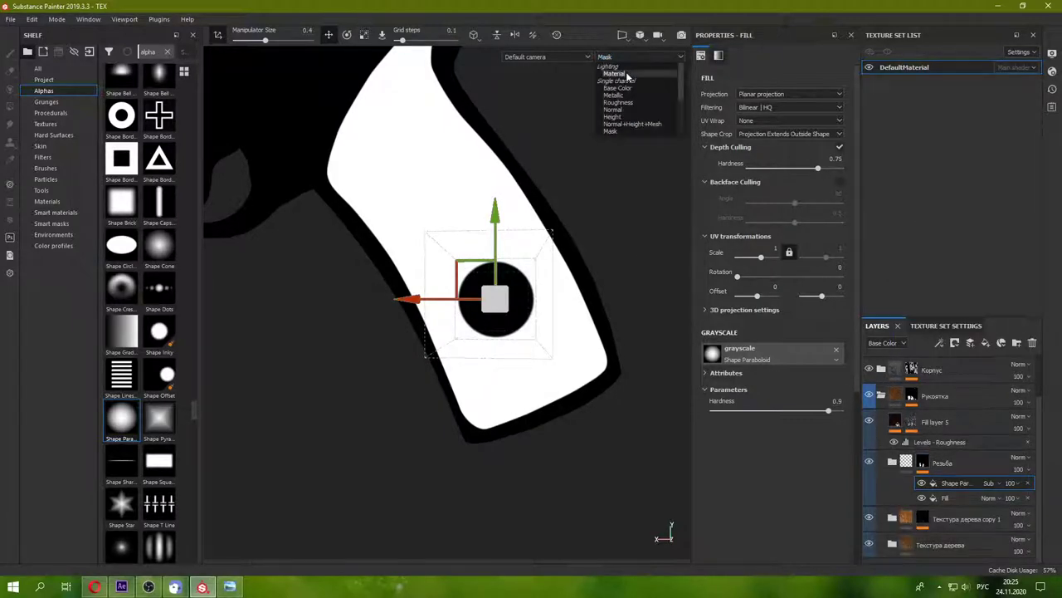
left_click(614, 67)
mouse_move(584, 283)
left_mouse_down("alt")
mouse_move(450, 289)
mouse_move(551, 303)
mouse_move(524, 274)
mouse_move(495, 326)
mouse_move(408, 343)
left_mouse_up("alt")
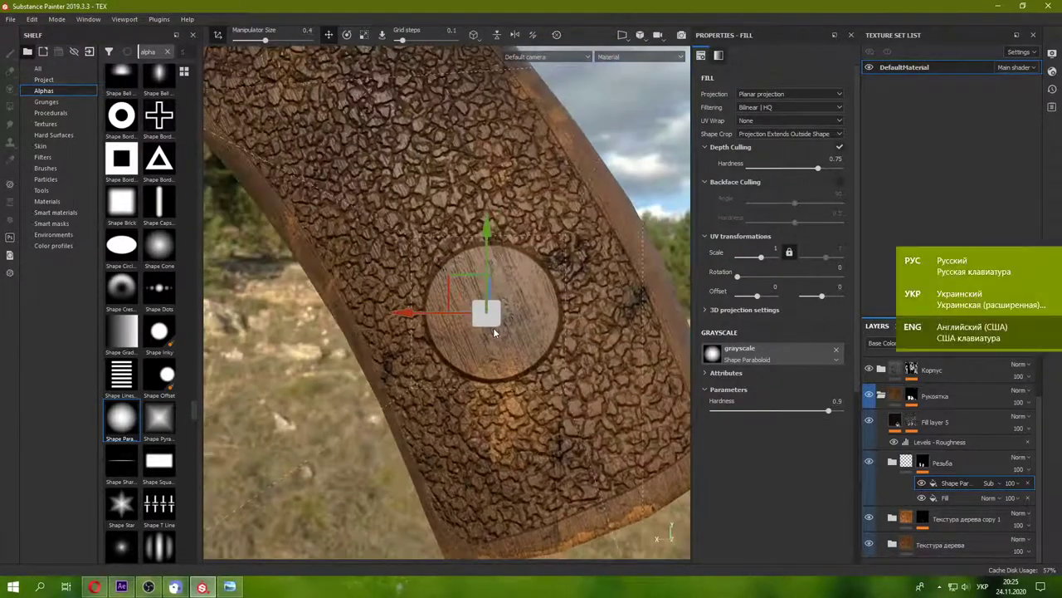
- Browse the Alphas shelf, then collapse the Резьба folder
scroll(115, 415, "down", 5)
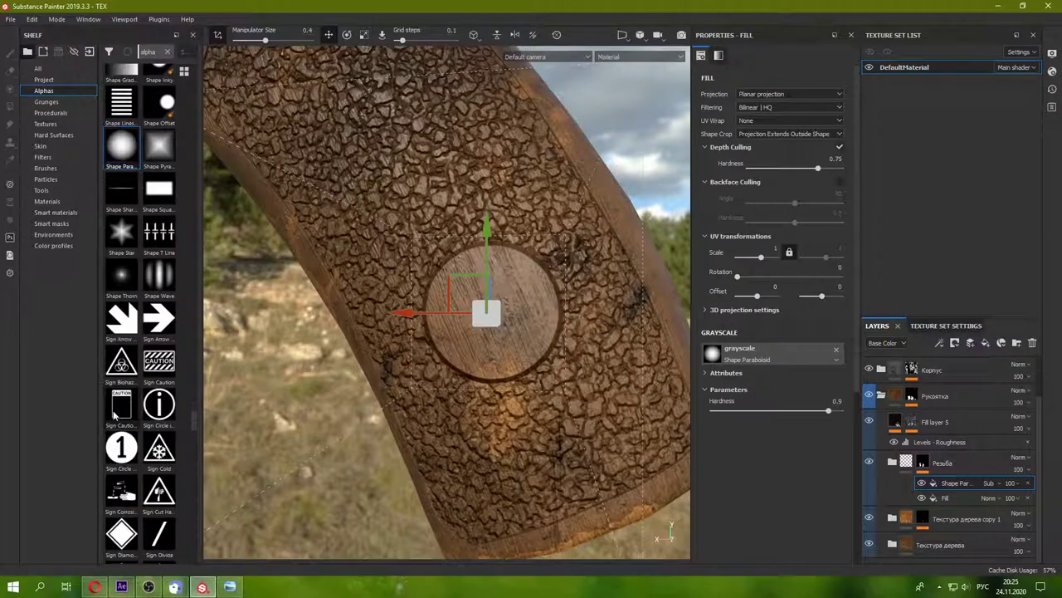
scroll(116, 406, "down", 5)
scroll(116, 407, "down", 5)
scroll(118, 407, "down", 5)
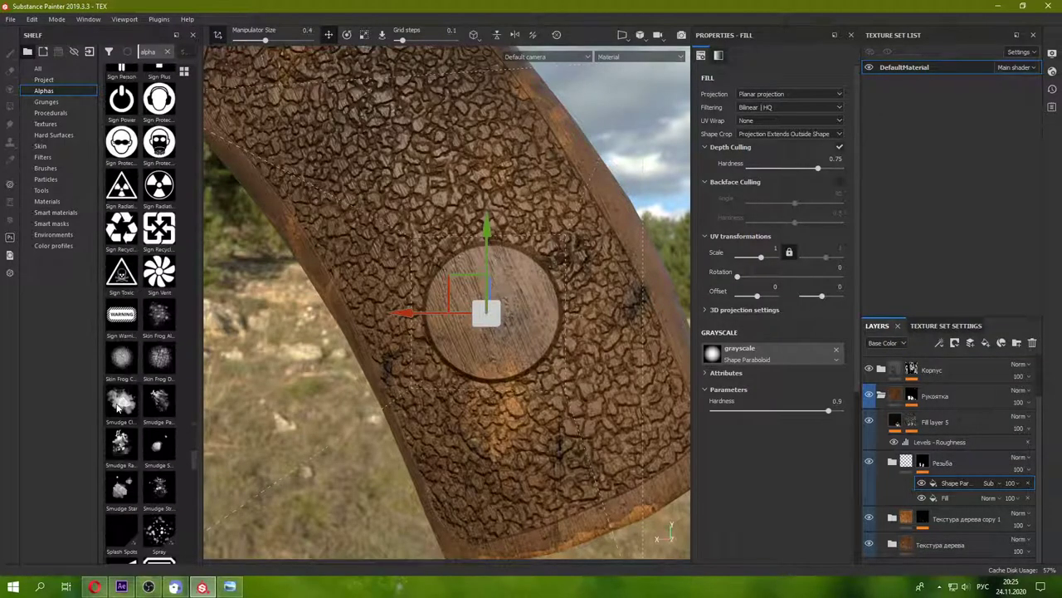
scroll(118, 409, "down", 5)
scroll(117, 407, "down", 5)
scroll(120, 402, "down", 5)
scroll(128, 394, "up", 5)
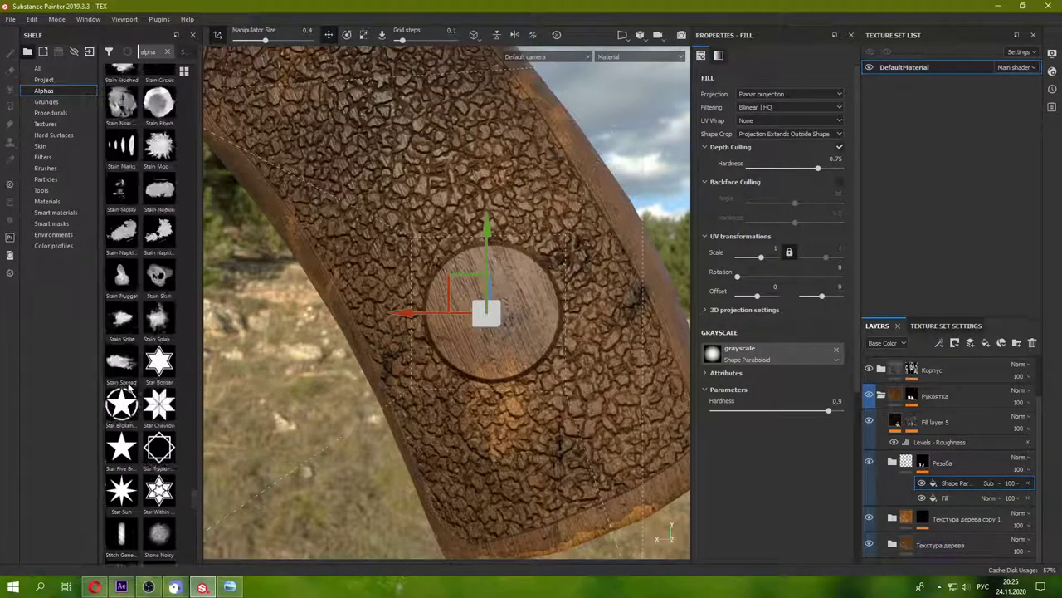
scroll(138, 385, "up", 10)
scroll(138, 385, "up", 5)
scroll(138, 385, "up", 5)
scroll(137, 385, "up", 5)
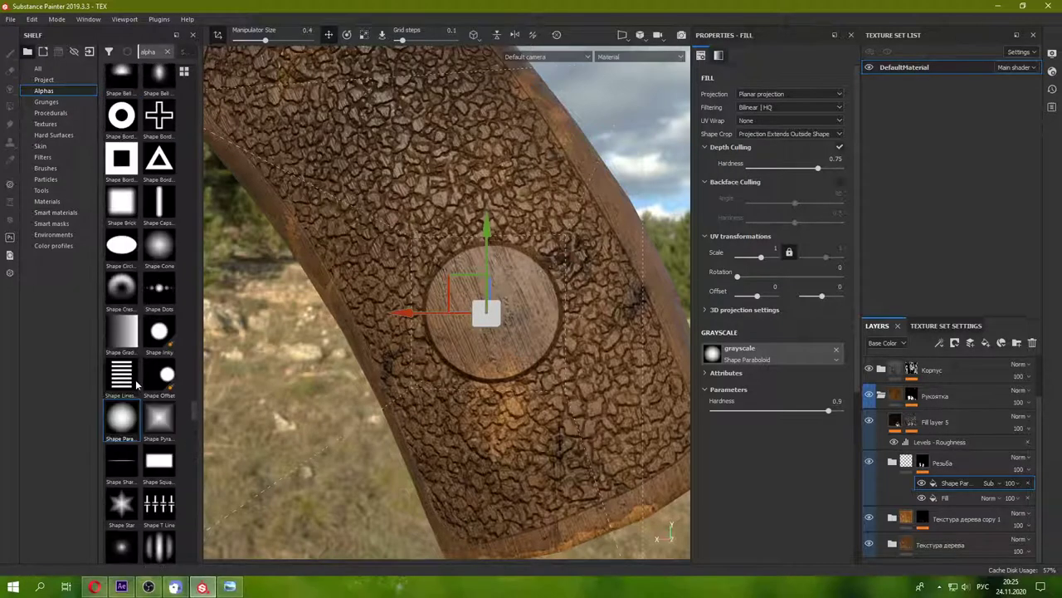
scroll(138, 385, "up", 5)
scroll(138, 385, "down", 10)
scroll(137, 384, "up", 8)
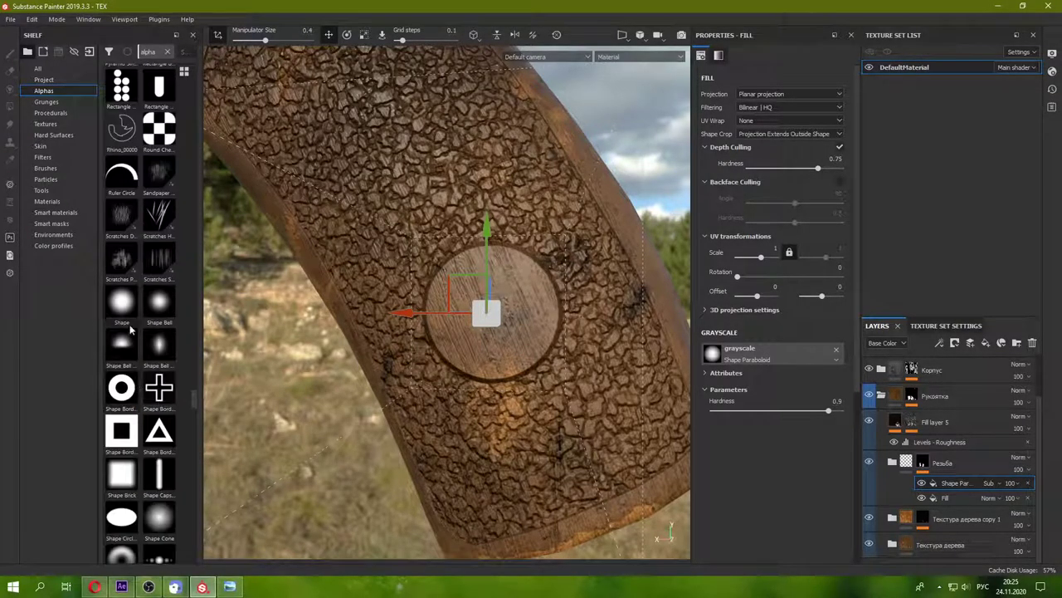
scroll(137, 376, "down", 3)
scroll(156, 378, "up", 3)
scroll(155, 378, "up", 4)
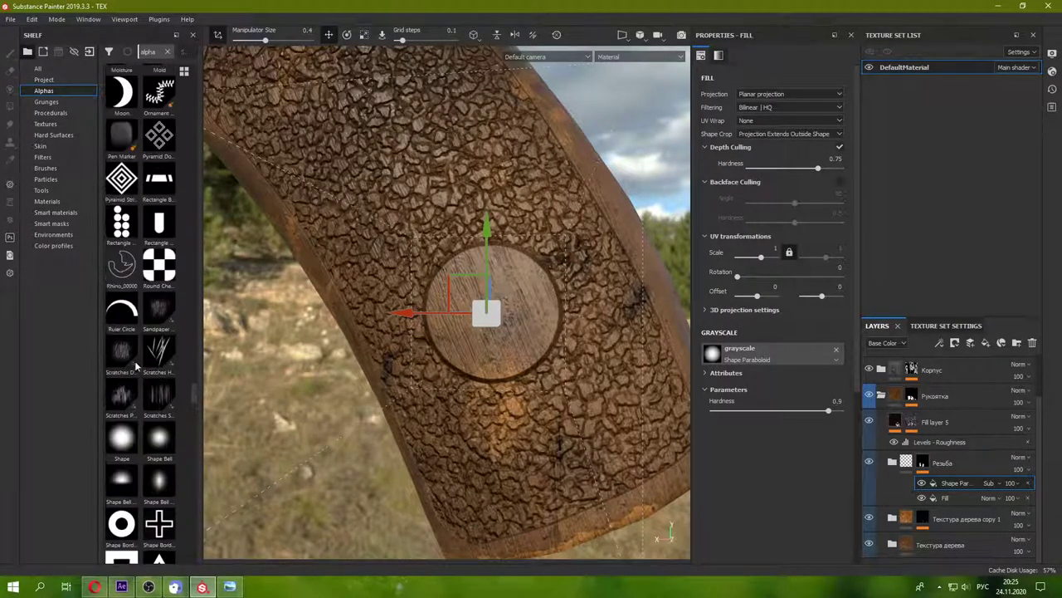
scroll(129, 357, "up", 3)
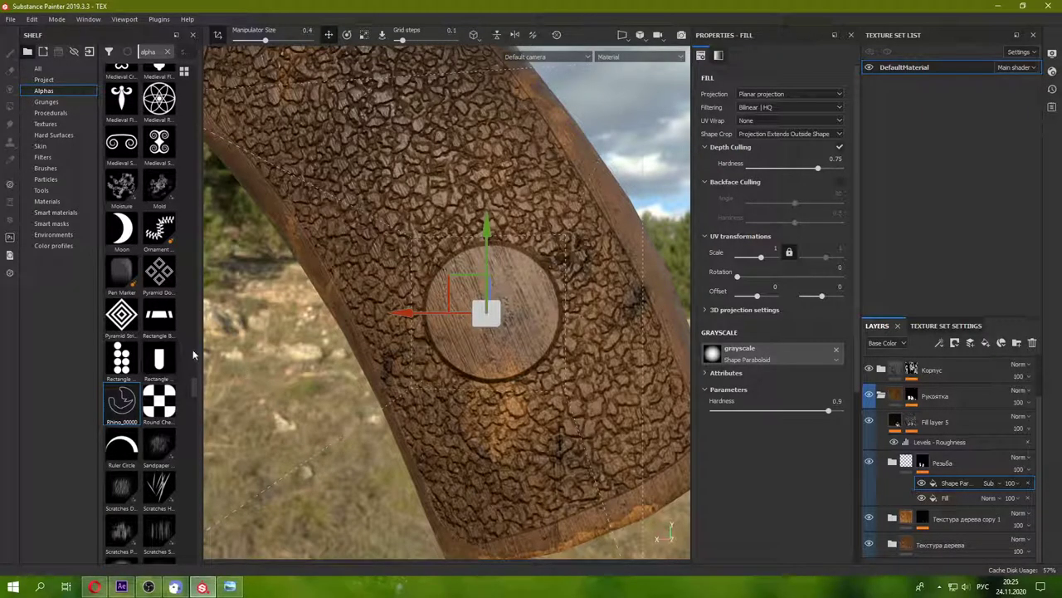
left_click(892, 464)
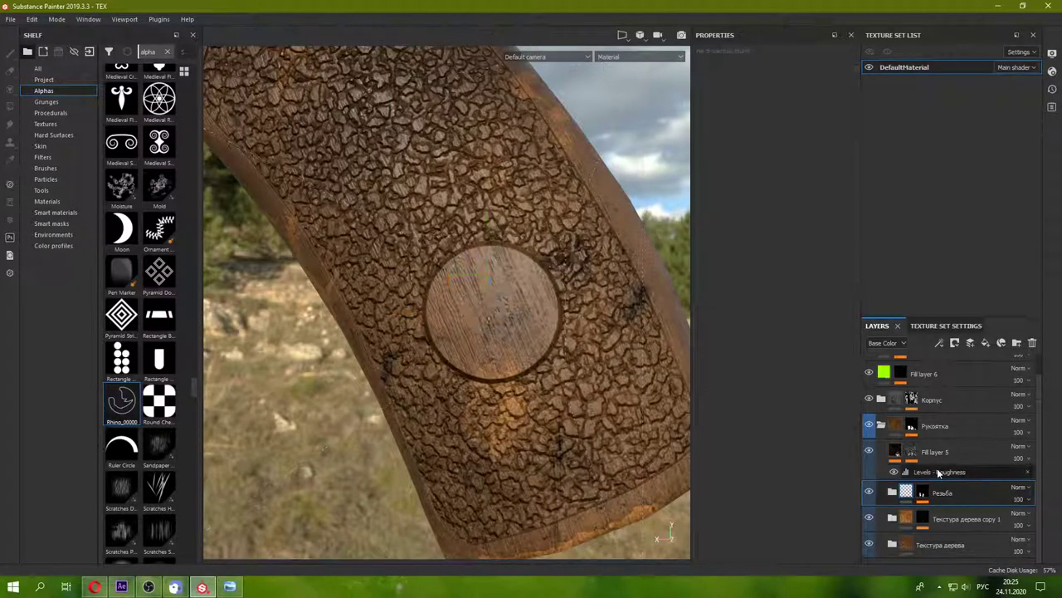
double_click(941, 495)
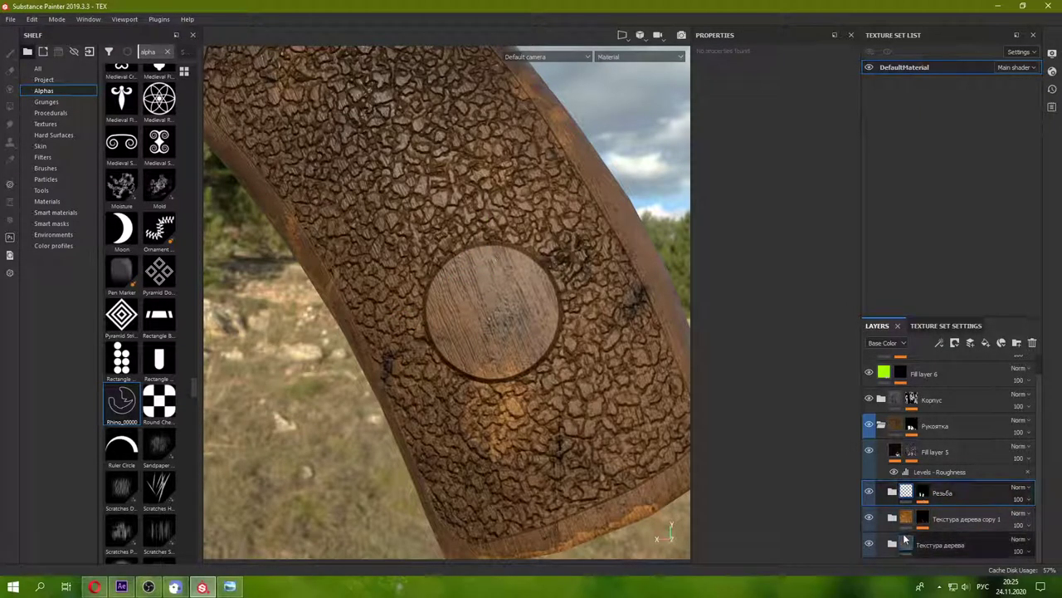
- Add a fill layer with color, metallic, roughness and normal off, leaving only height
left_click(985, 343)
left_click(716, 233)
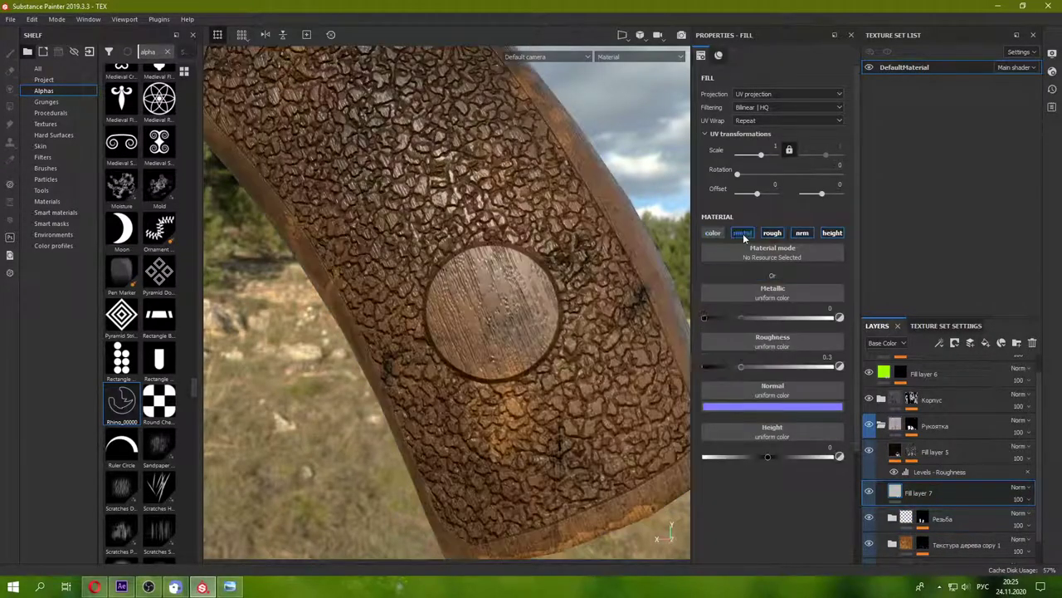
left_click(742, 232)
left_click(772, 232)
left_click(802, 232)
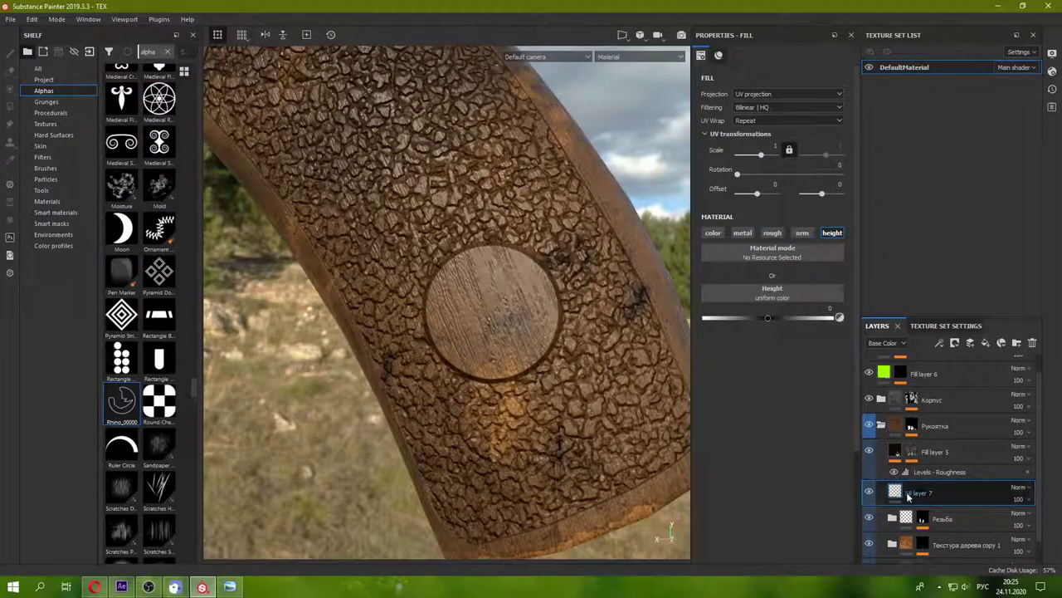
- Give Fill layer 7 a black mask filled with the Rhino_00000 logo alpha
right_click(899, 495)
left_click(921, 180)
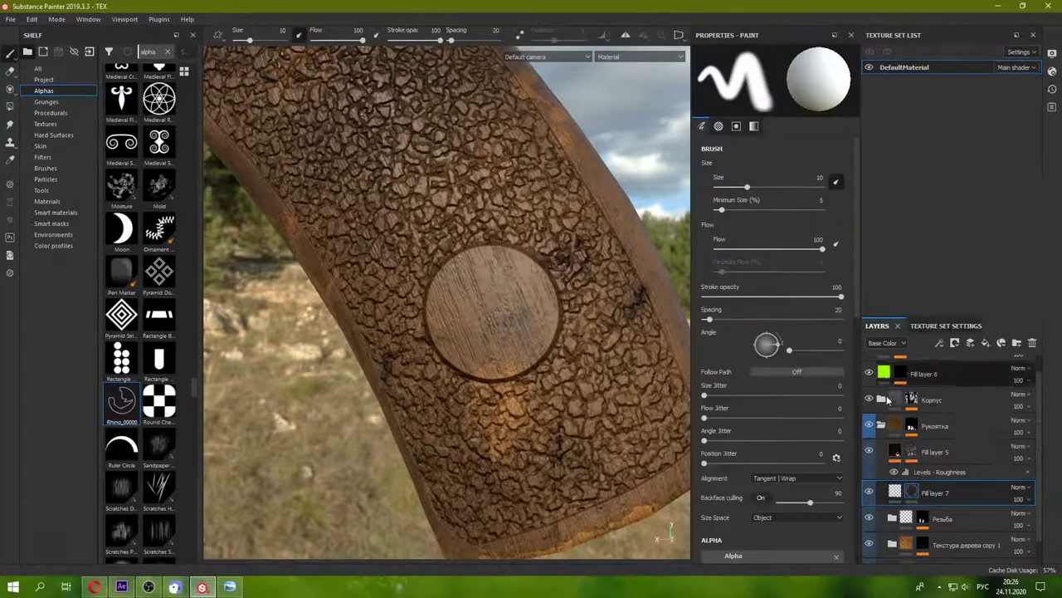
right_click(910, 491)
left_click(946, 421)
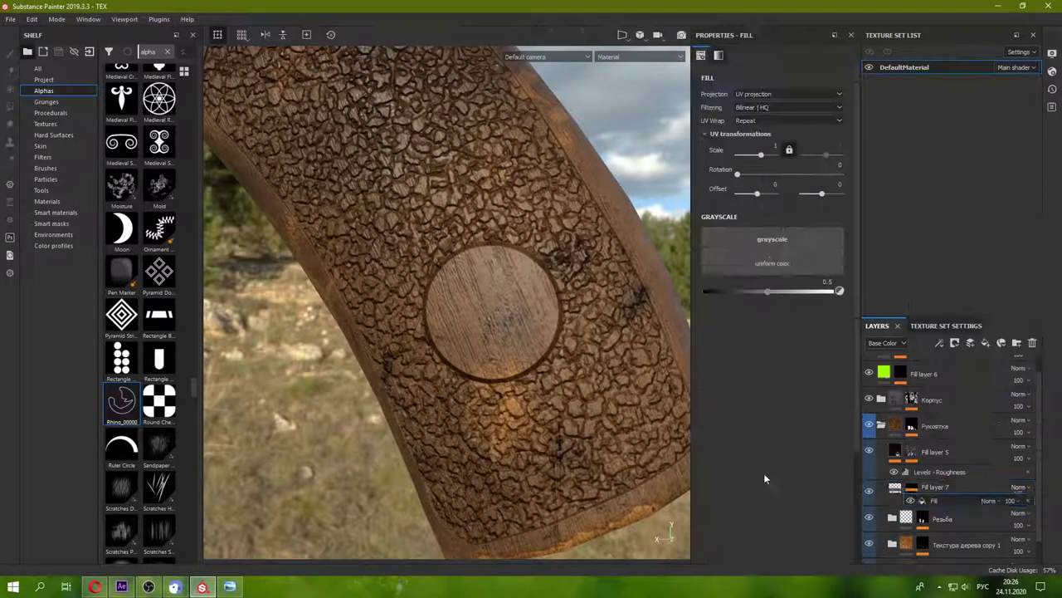
left_click_drag(149, 424, 747, 237)
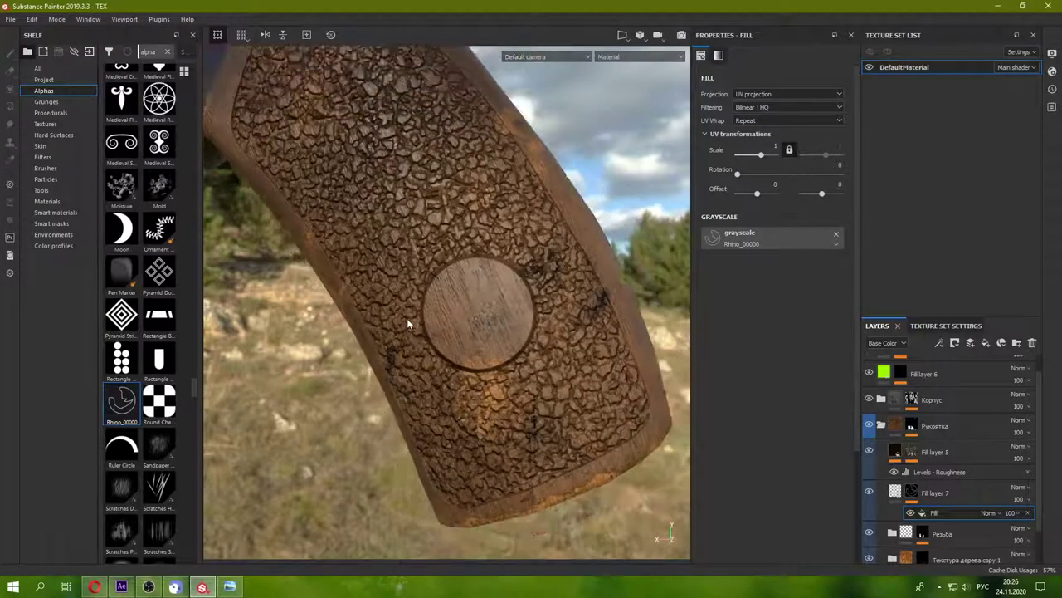
scroll(406, 318, "down", 5)
left_click_drag(439, 316, 439, 349, "alt")
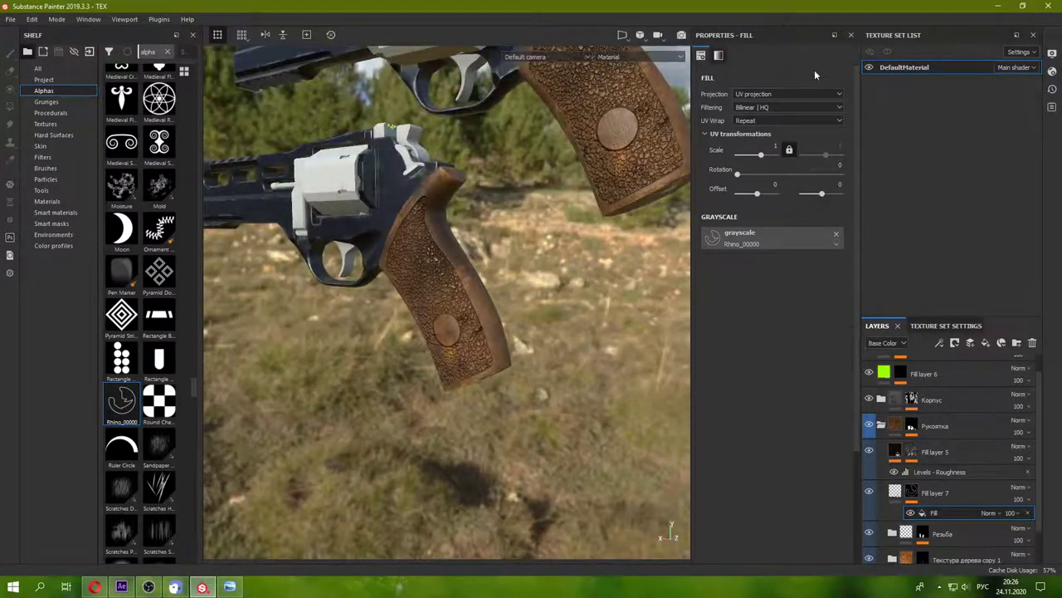
- Set the logo mask fill to planar projection and move the projection down onto the grip
left_click(787, 96)
left_click(764, 121)
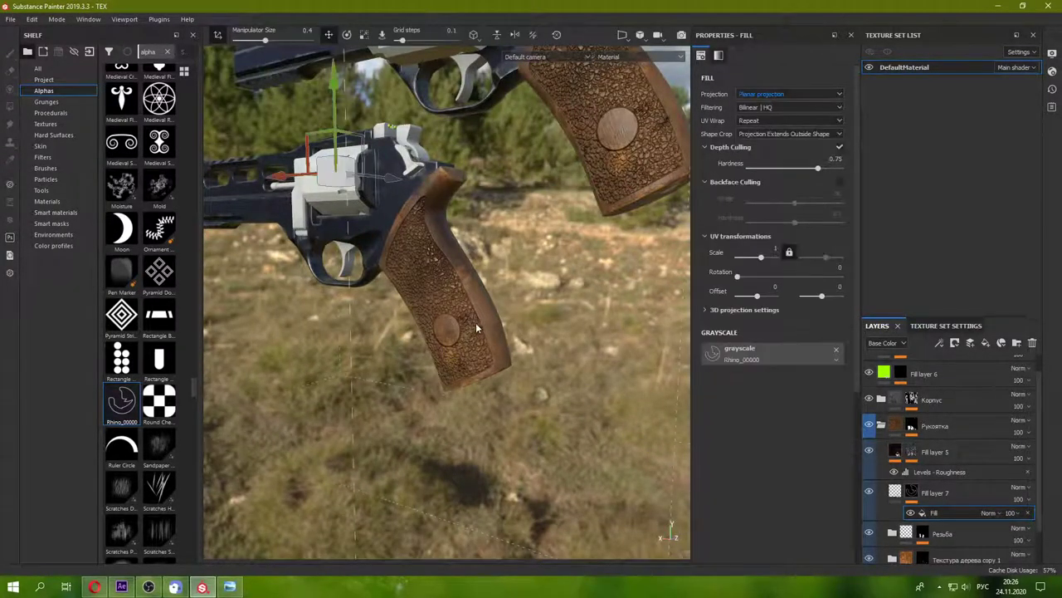
scroll(455, 335, "up", 2)
scroll(454, 330, "down", 5)
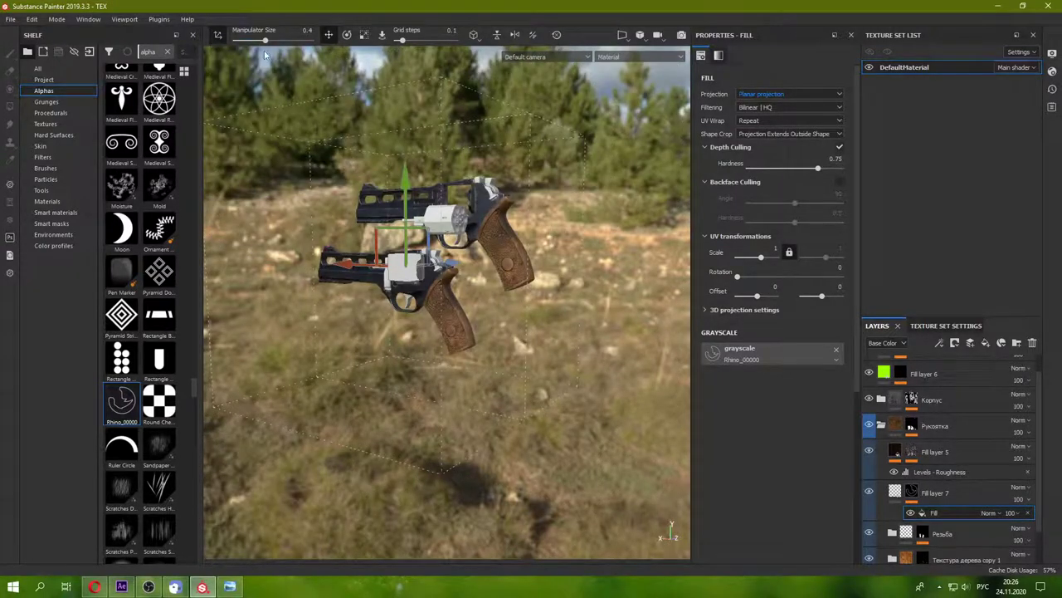
left_click(363, 35)
scroll(412, 291, "up", 1)
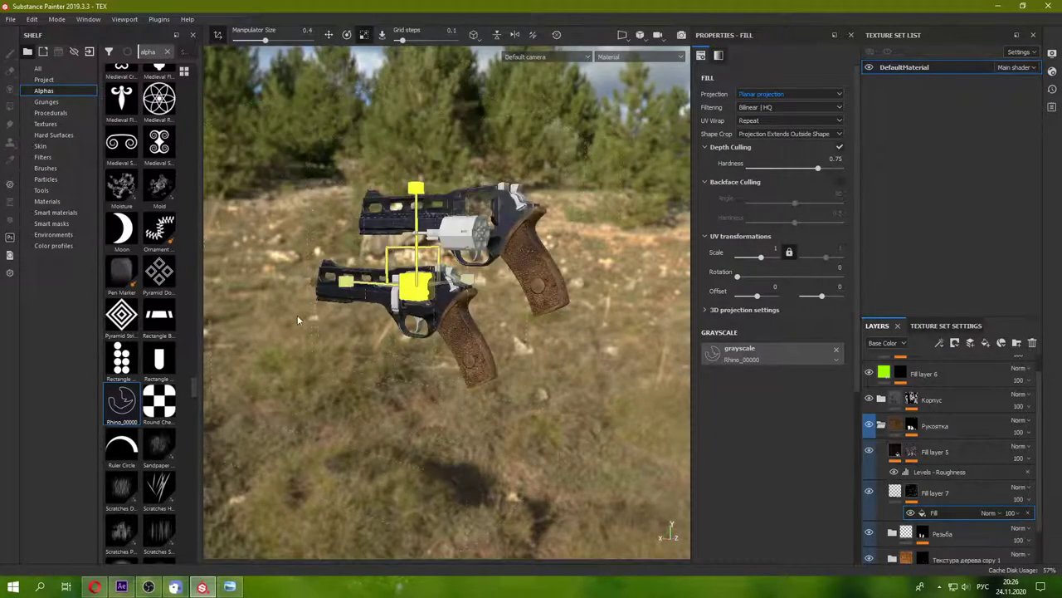
left_click(328, 35)
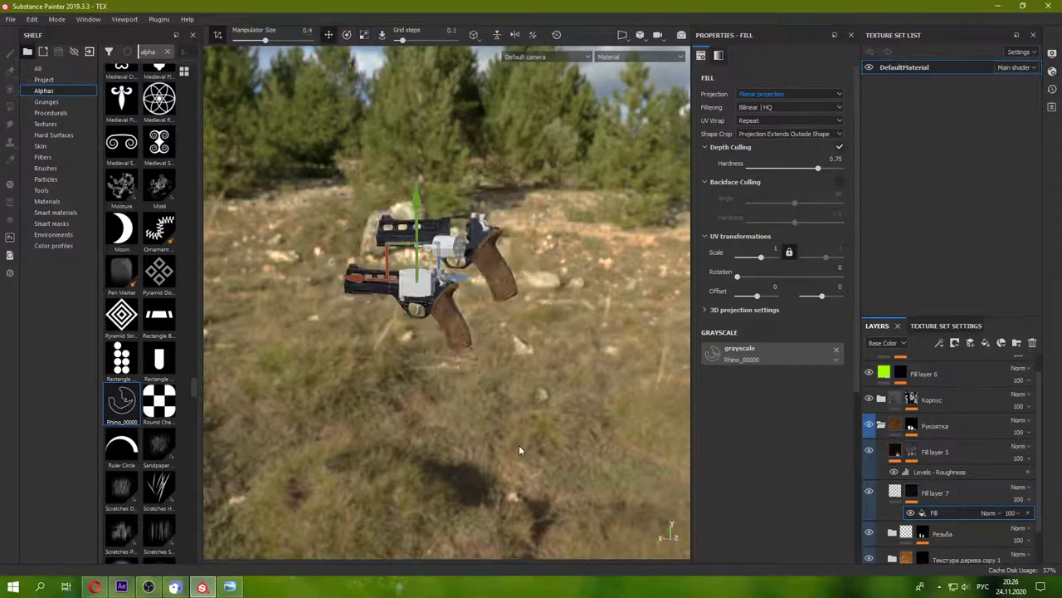
scroll(416, 367, "up", 5)
mouse_move(390, 249)
left_mouse_down()
mouse_move(543, 431)
mouse_move(510, 394)
left_mouse_up()
scroll(543, 432, "up", 3)
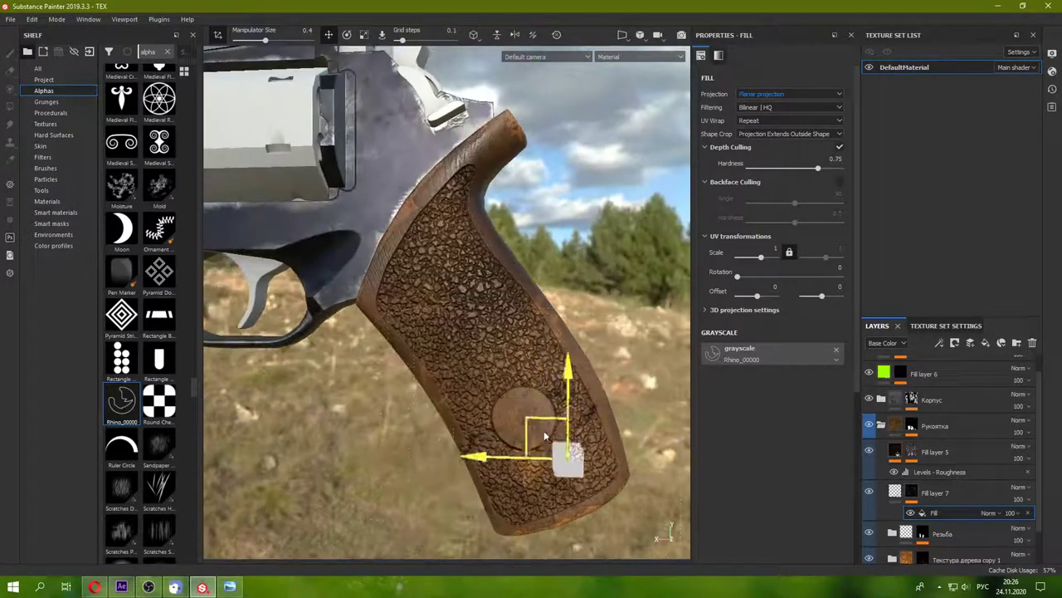
- Lower Fill layer 7's height to -0.0439 and select its mask Fill effect
left_click(894, 491)
left_click_drag(768, 319, 764, 319)
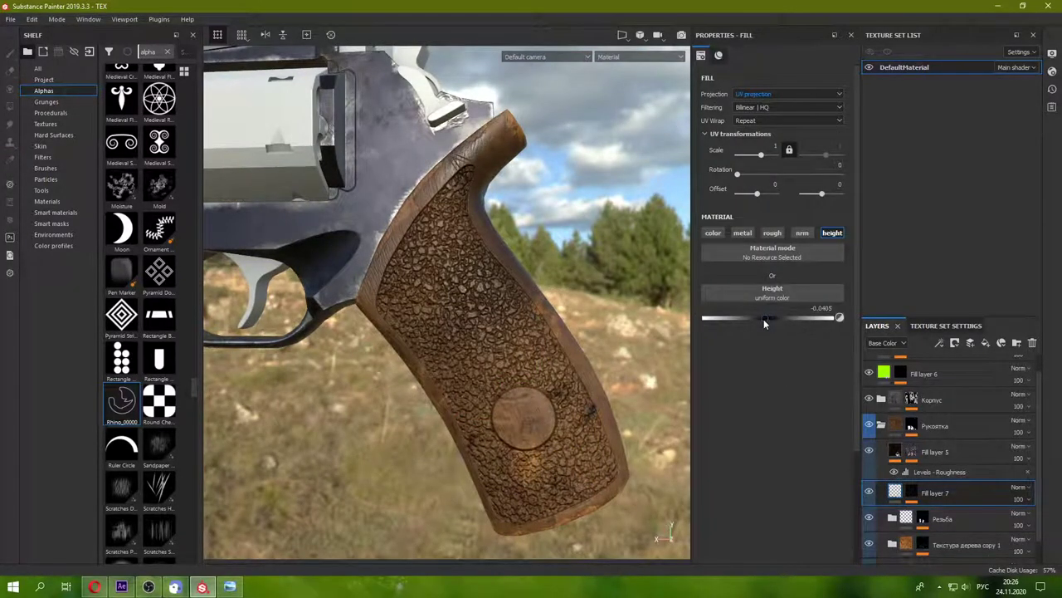
left_click(912, 491)
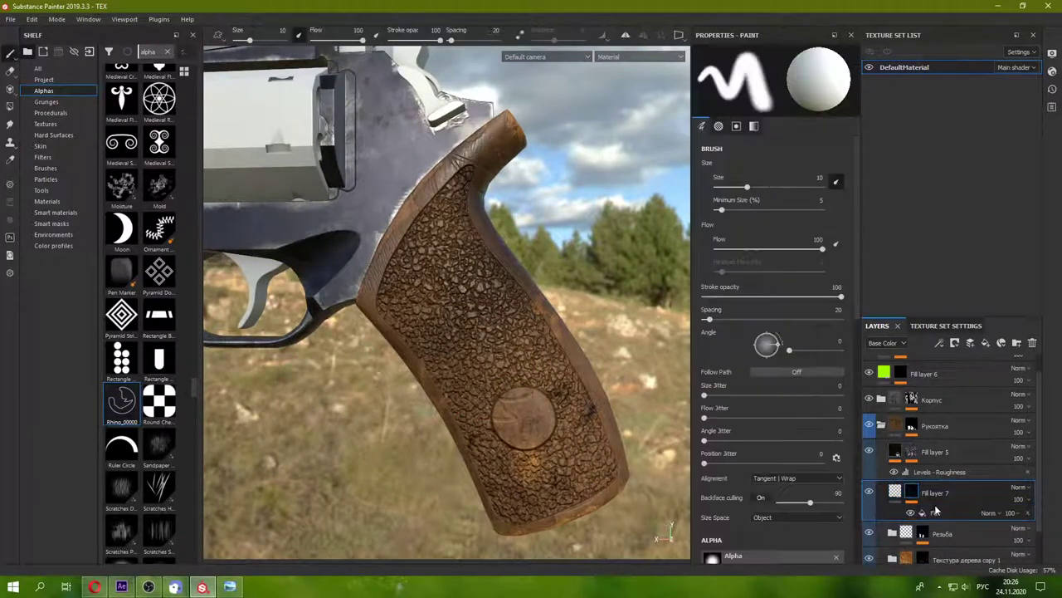
left_click(934, 512)
mouse_move(516, 281)
left_mouse_down("alt")
mouse_move(338, 207)
mouse_move(352, 132)
left_mouse_up("alt")
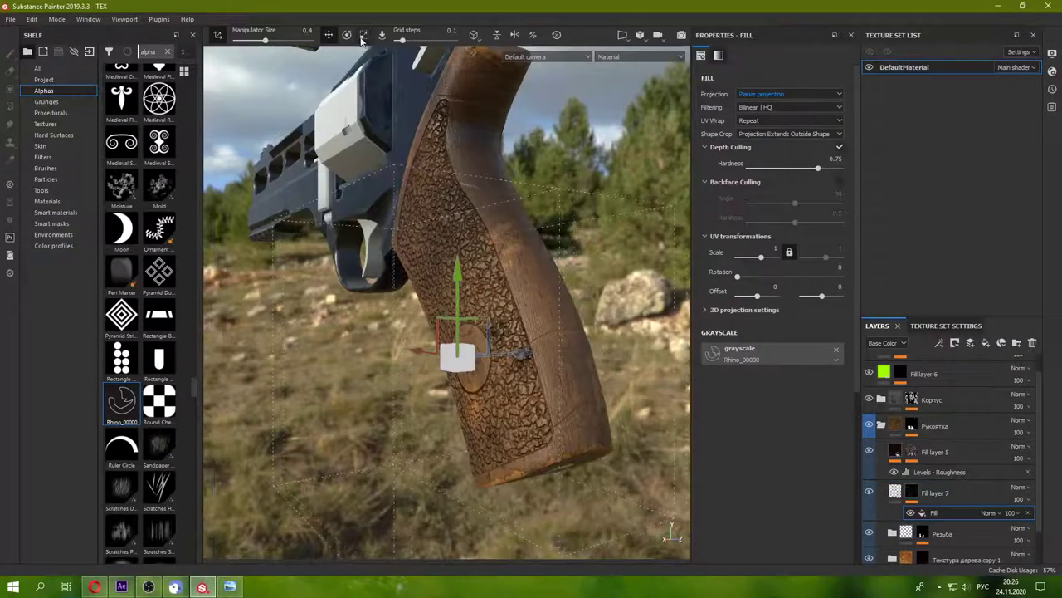
left_click_drag(383, 65, 486, 170, "alt")
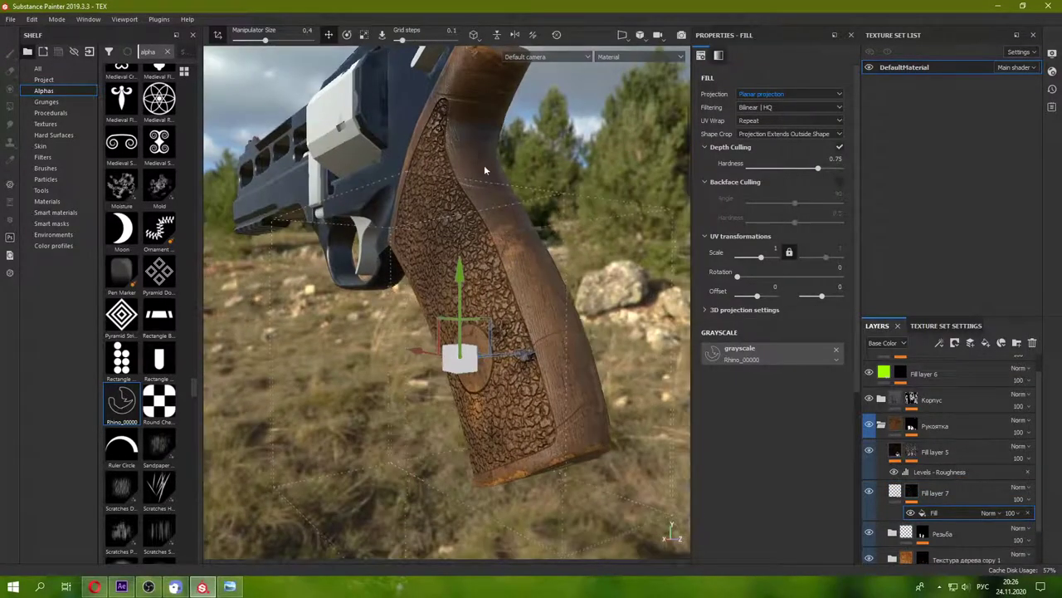
- Set UV Wrap to None and fit the projection gizmo over the round medallion
left_click(363, 34)
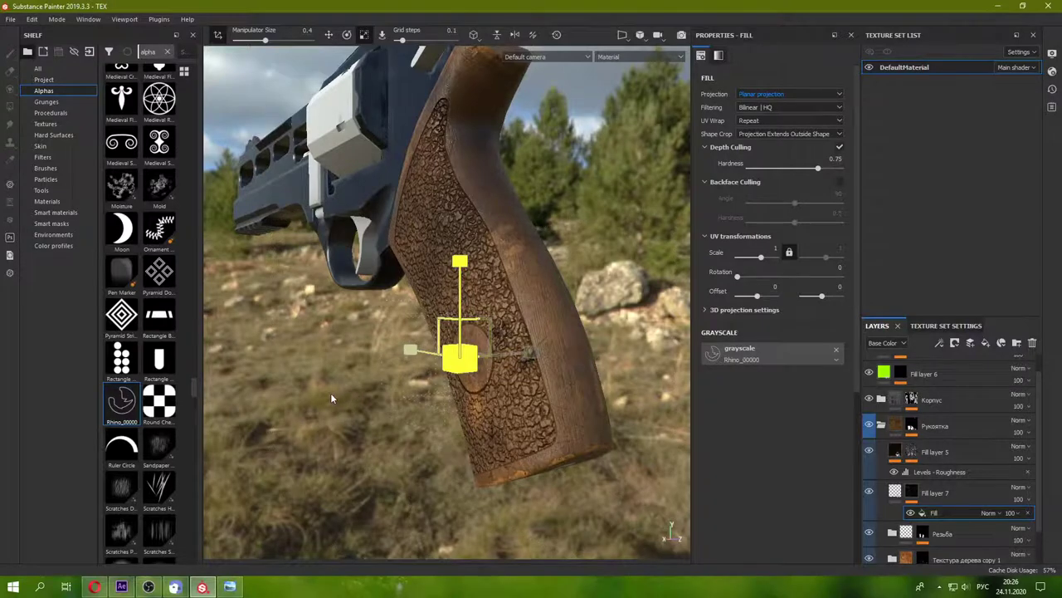
left_click(778, 120)
left_click(752, 143)
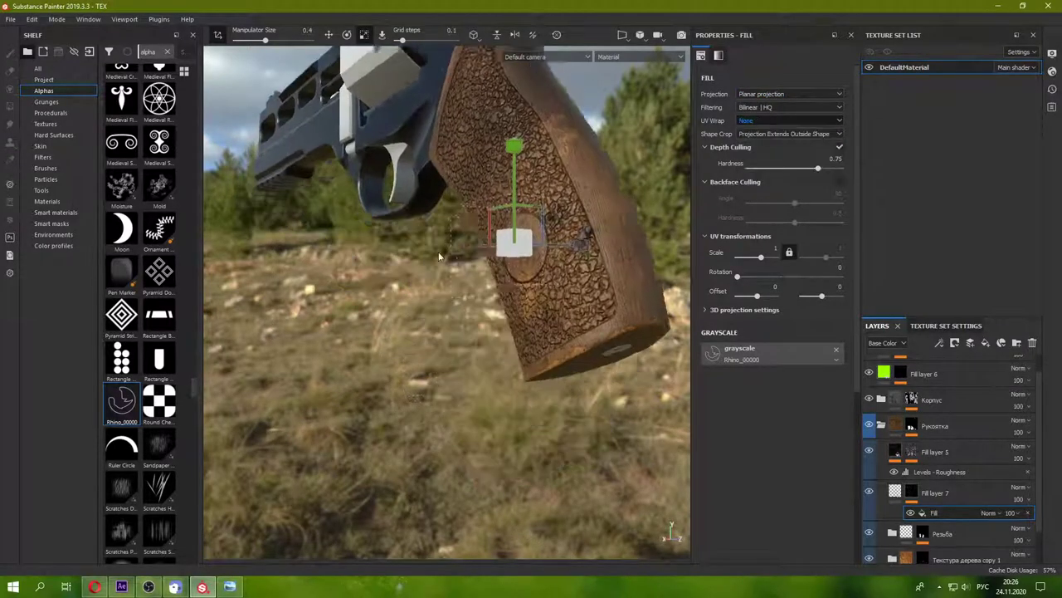
left_click_drag(464, 208, 498, 253, "alt")
scroll(498, 253, "up", 5)
scroll(498, 253, "up", 4)
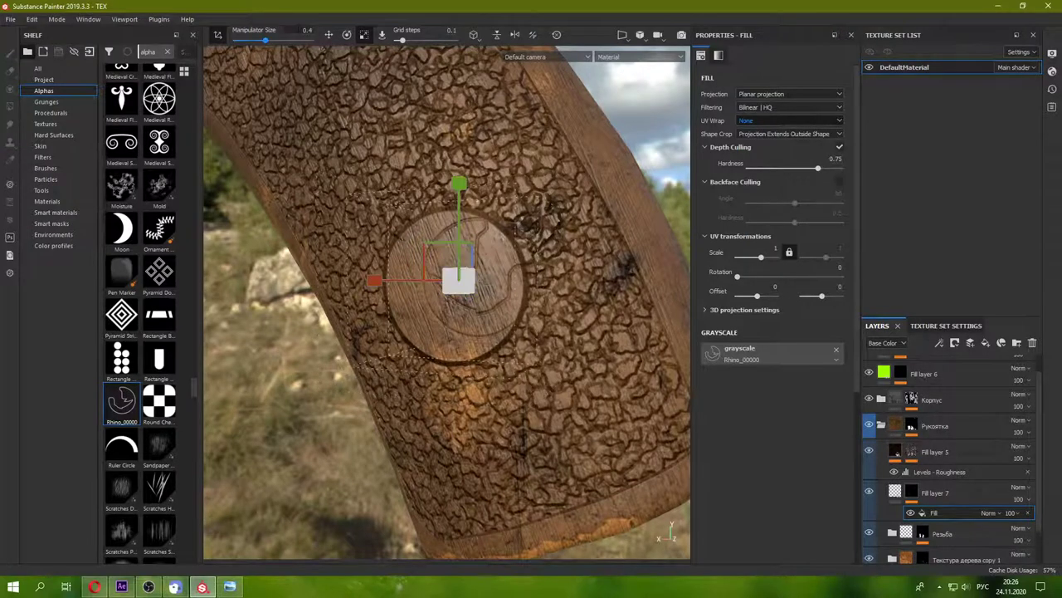
mouse_move(417, 294)
left_mouse_down("alt")
mouse_move(445, 253)
mouse_move(417, 263)
mouse_move(385, 51)
left_mouse_up("alt")
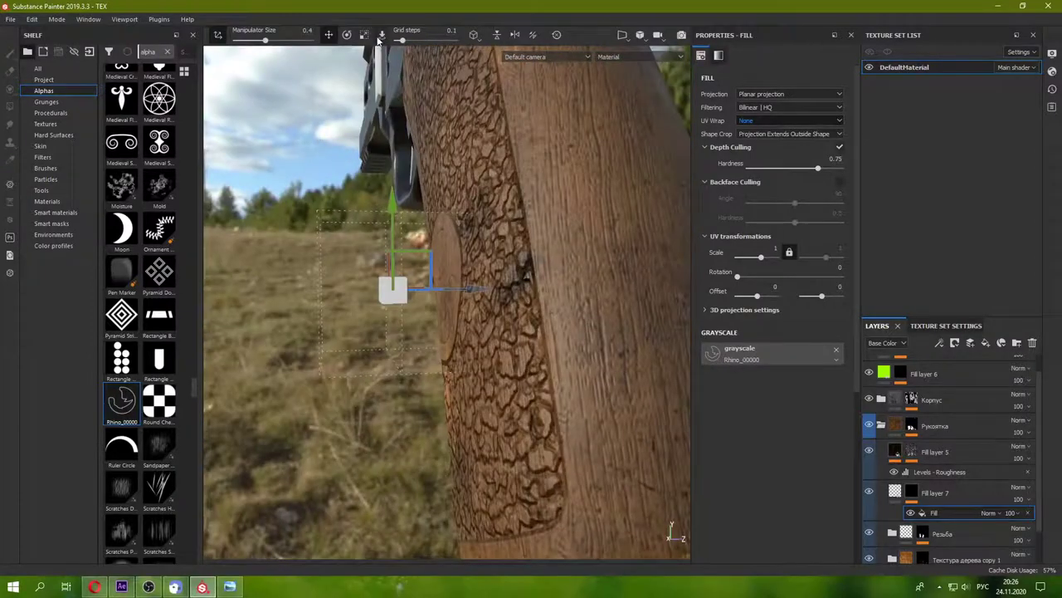
left_click(364, 34)
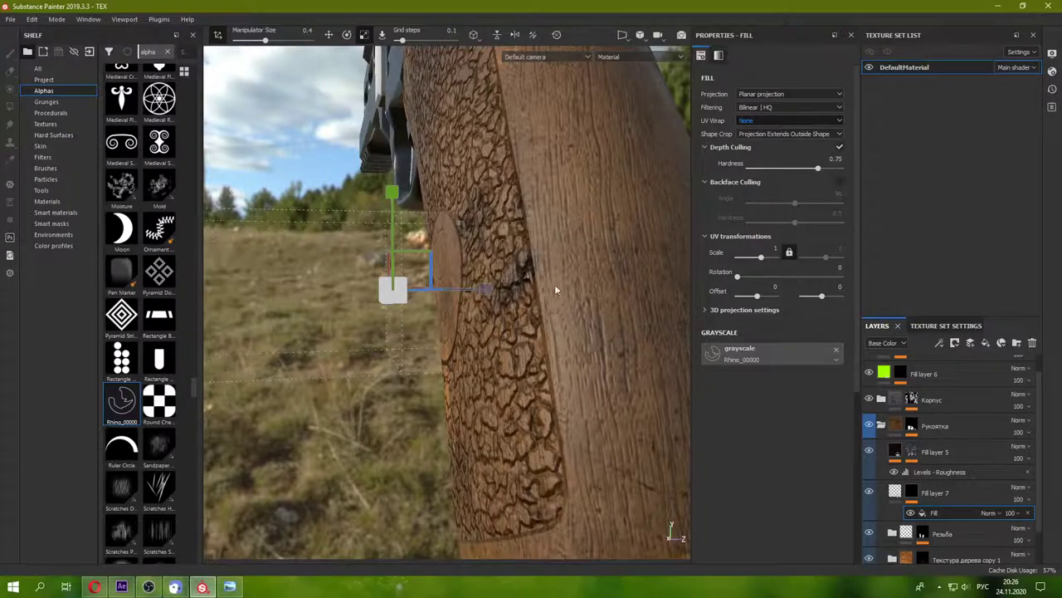
left_click_drag(626, 275, 252, 64, "alt")
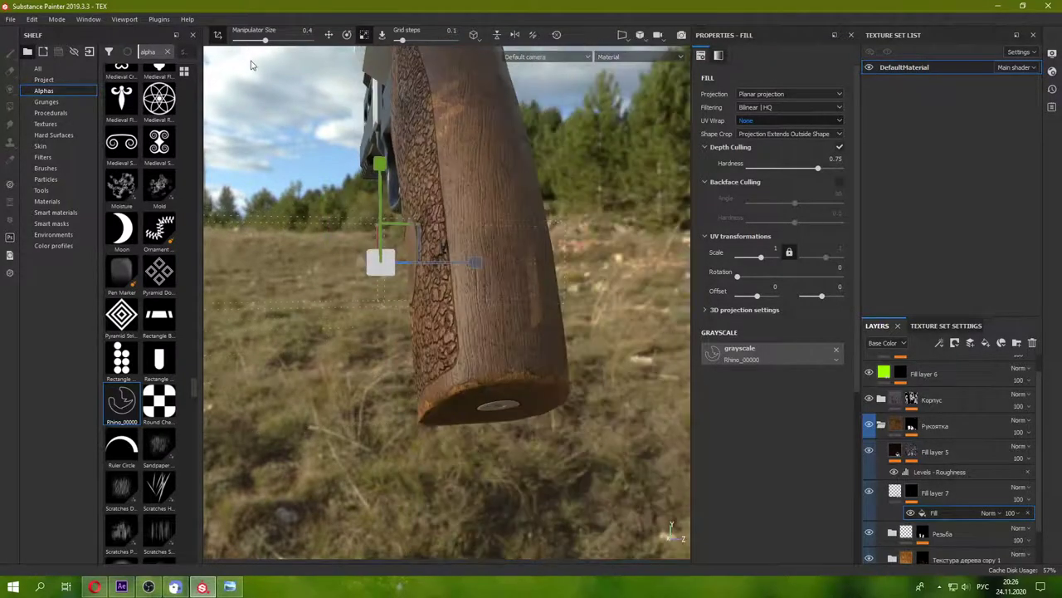
left_click(328, 36)
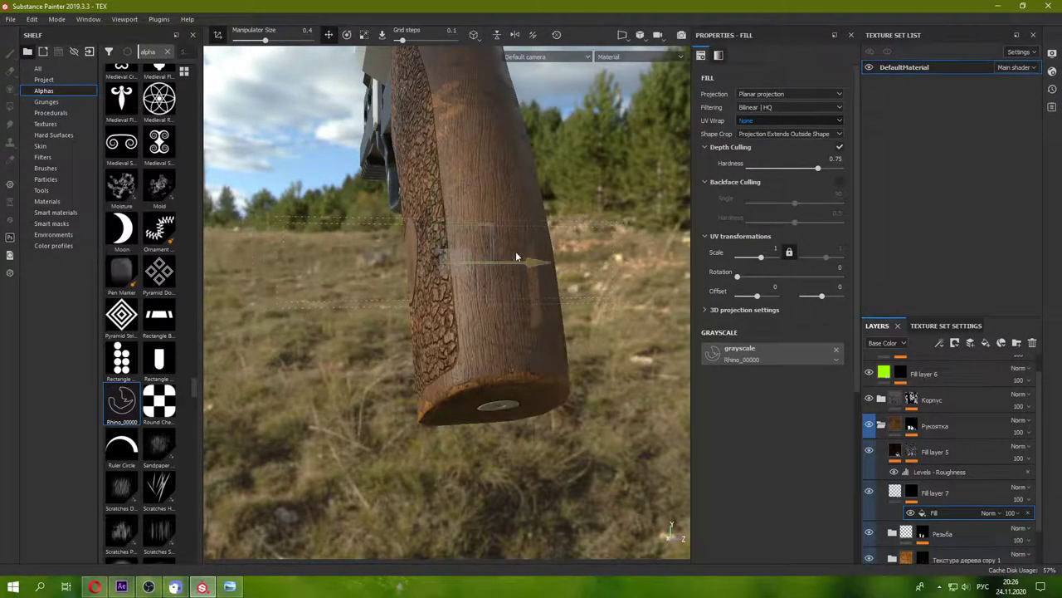
mouse_move(516, 250)
left_mouse_down("alt")
mouse_move(566, 260)
mouse_move(409, 274)
mouse_move(474, 249)
mouse_move(479, 227)
left_mouse_up("alt")
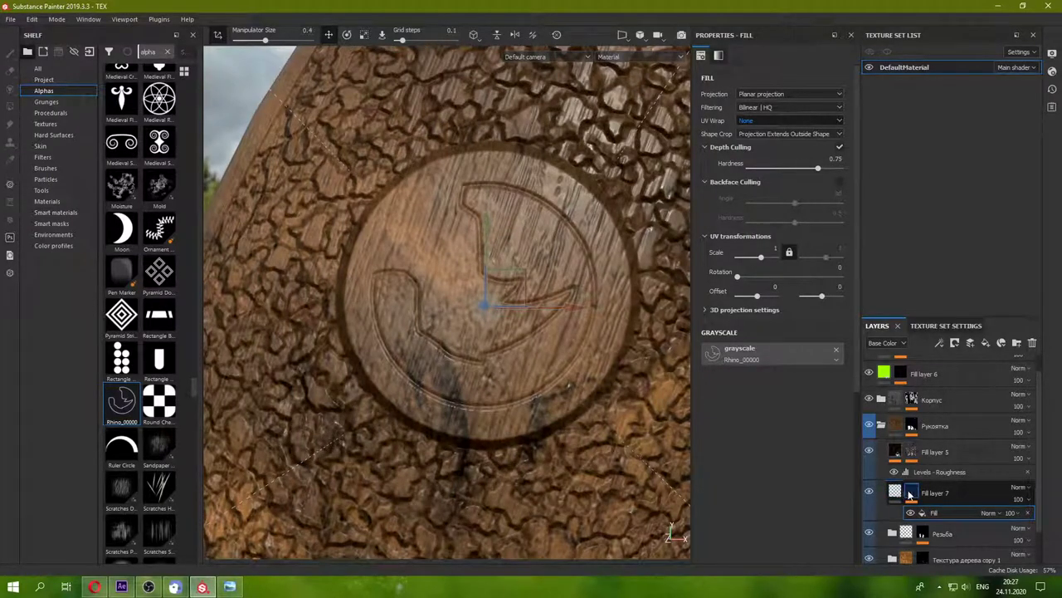
- Add a Blur filter to Fill layer 7's mask
right_click(909, 493)
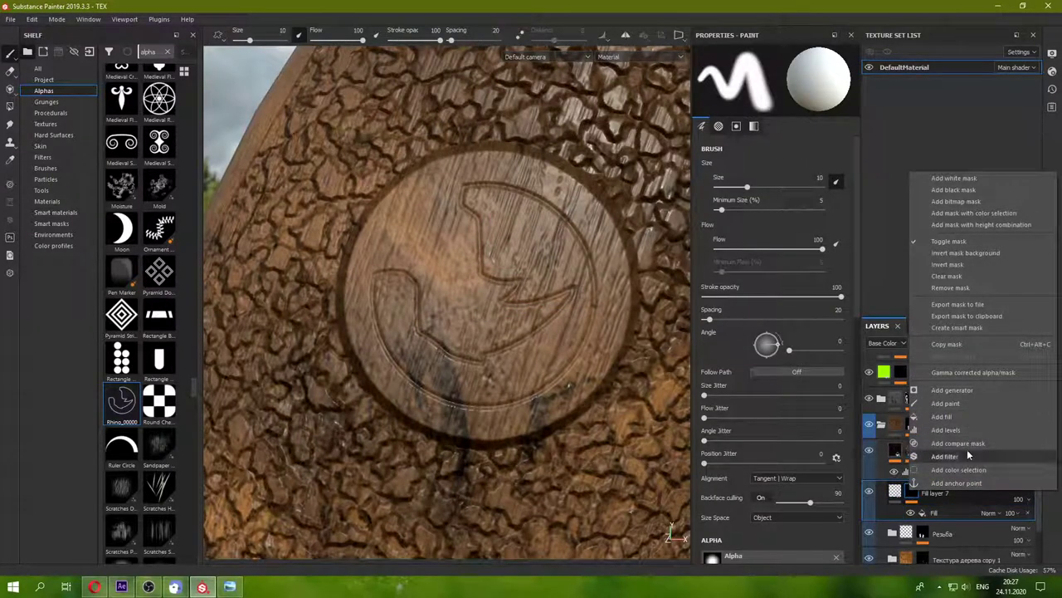
left_click(946, 456)
left_click(775, 71)
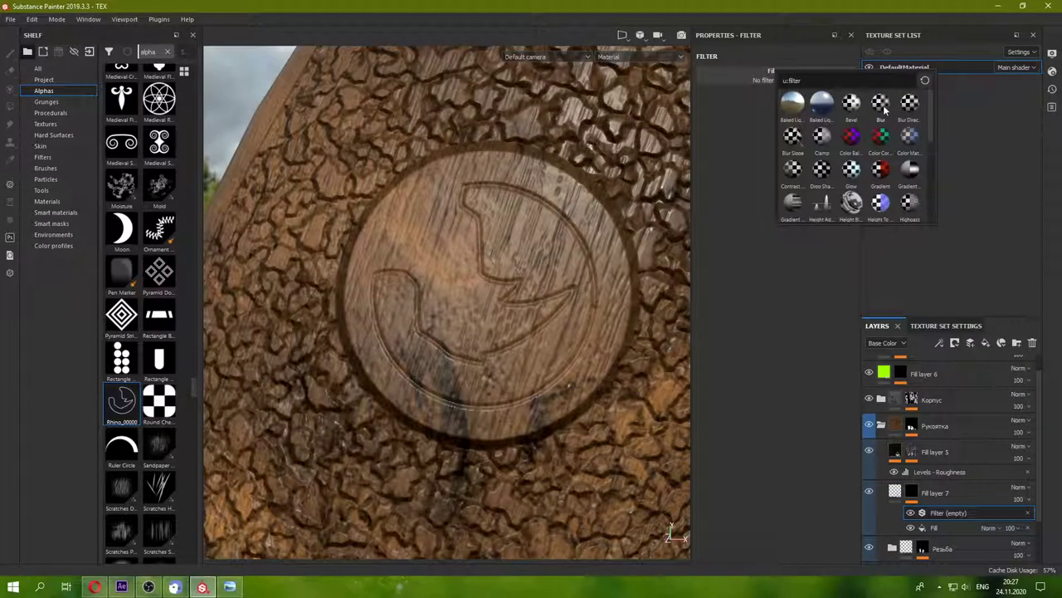
left_click(882, 104)
left_click_drag(710, 135, 711, 135)
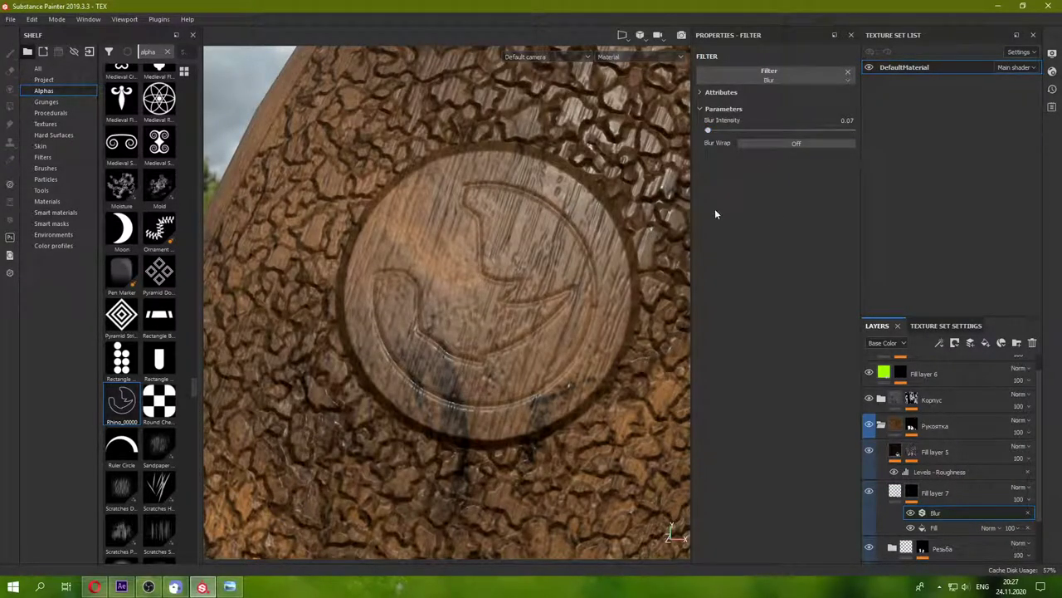
scroll(477, 274, "up", 2)
key("ctrl+z")
key("ctrl+z")
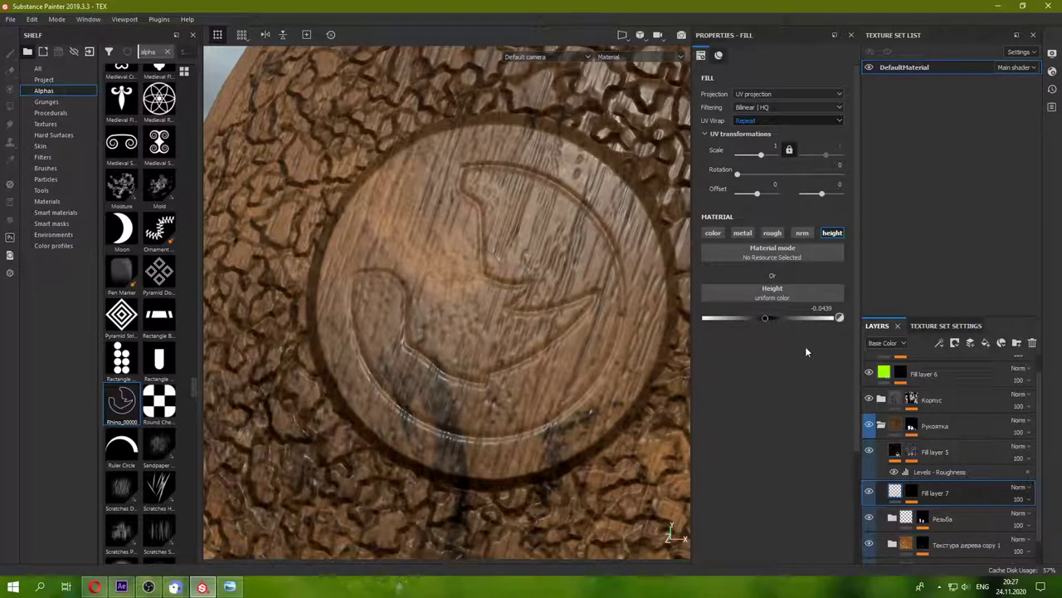
- Deepen the engraving height to -0.1072 and set Blur Intensity to 0.19
left_click_drag(761, 319, 731, 325)
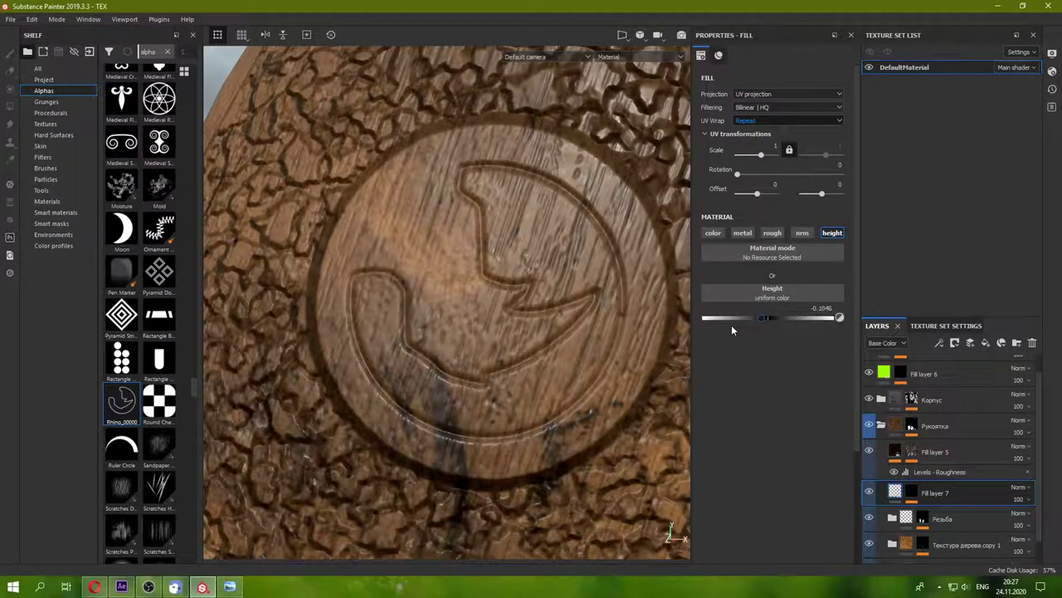
mouse_move(511, 335)
left_mouse_down("alt")
mouse_move(539, 333)
mouse_move(479, 287)
left_mouse_up("alt")
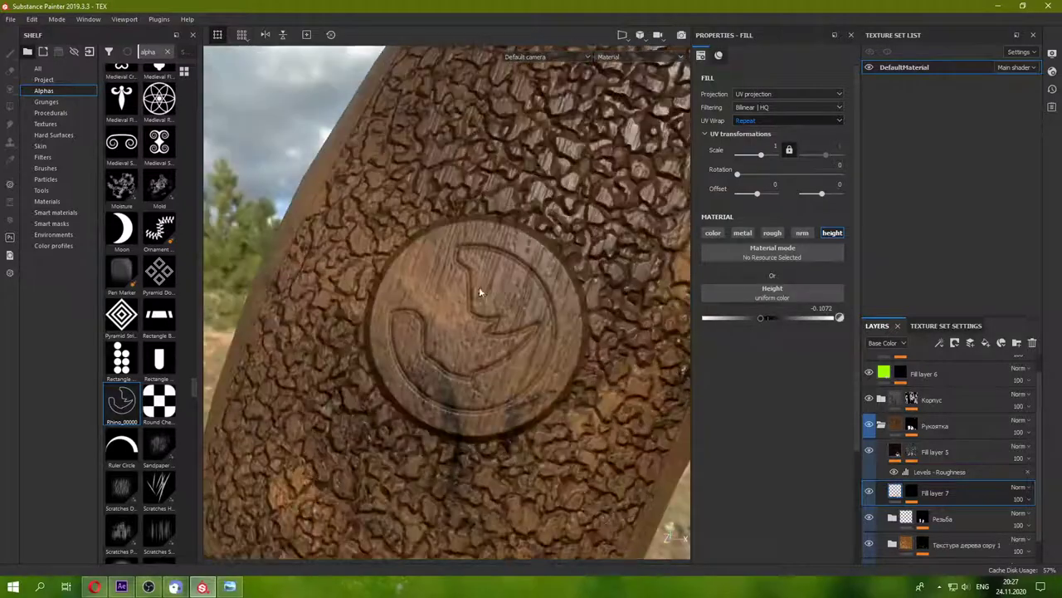
scroll(479, 287, "up", 5)
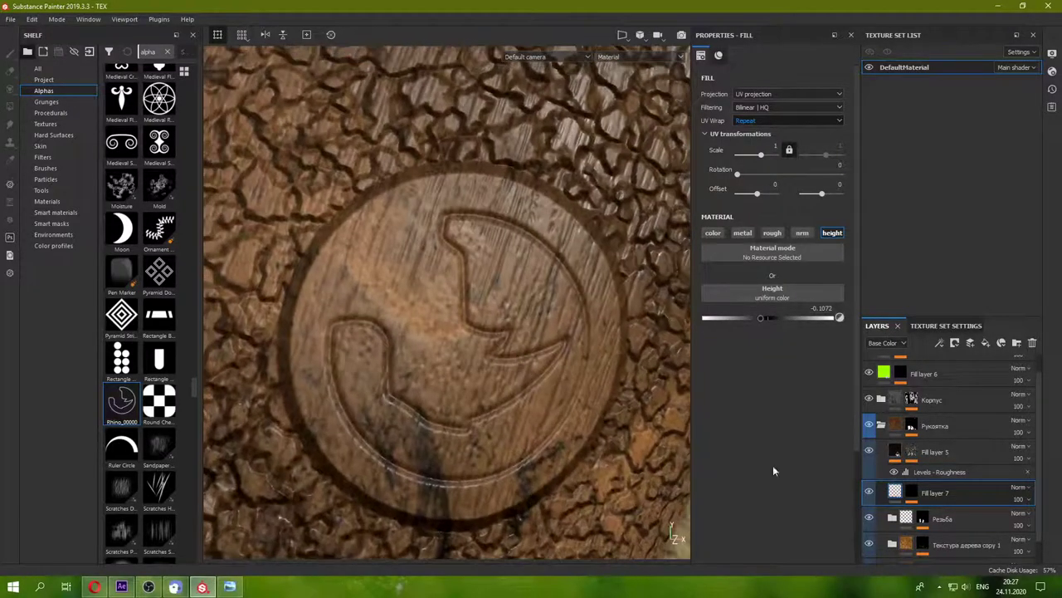
left_click(911, 493)
left_click(934, 512)
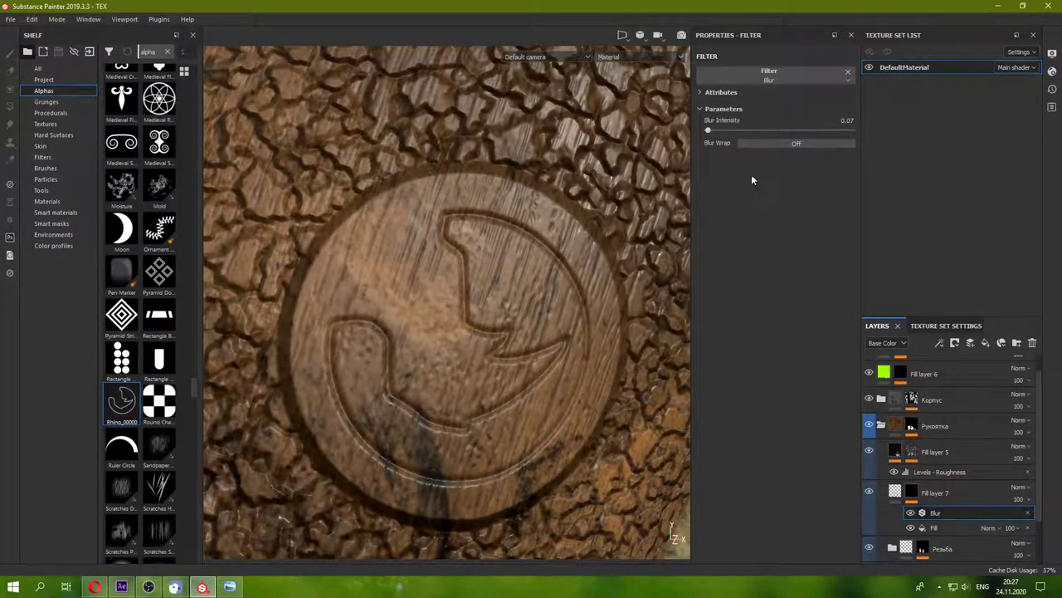
left_click_drag(711, 135, 705, 141)
scroll(233, 322, "down", 5)
- Check the emblem up close, then add a Levels effect to the mask
left_click_drag(232, 322, 481, 287, "alt")
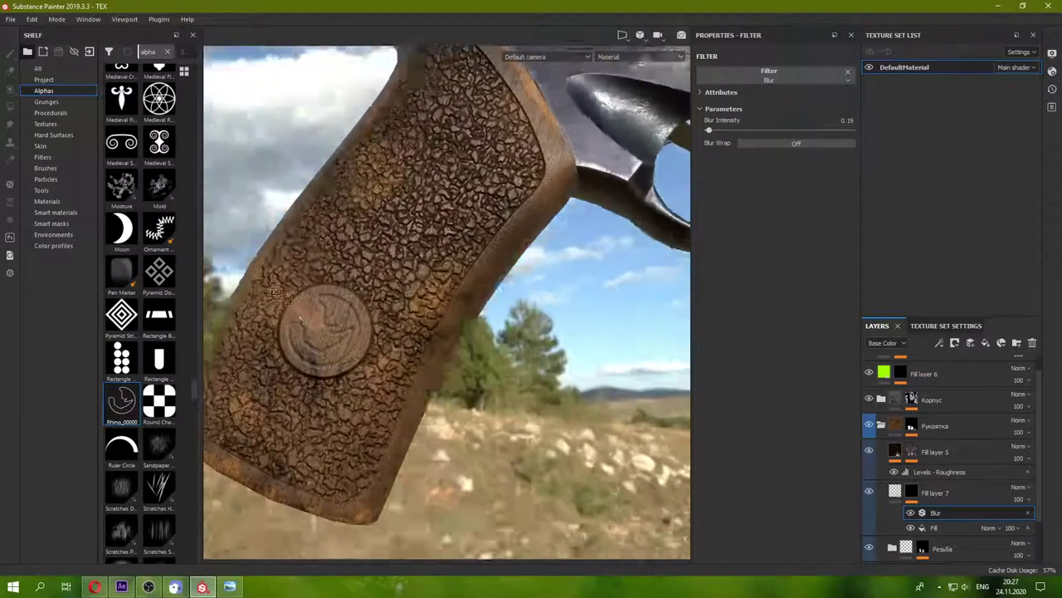
scroll(401, 332, "up", 3)
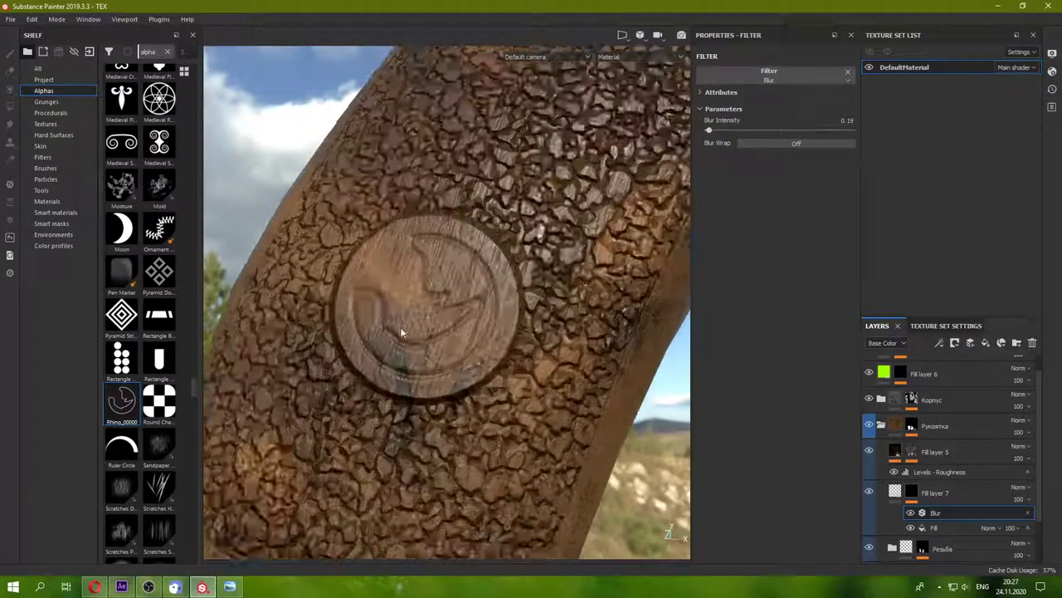
left_click_drag(401, 332, 448, 299, "alt")
scroll(448, 299, "up", 2)
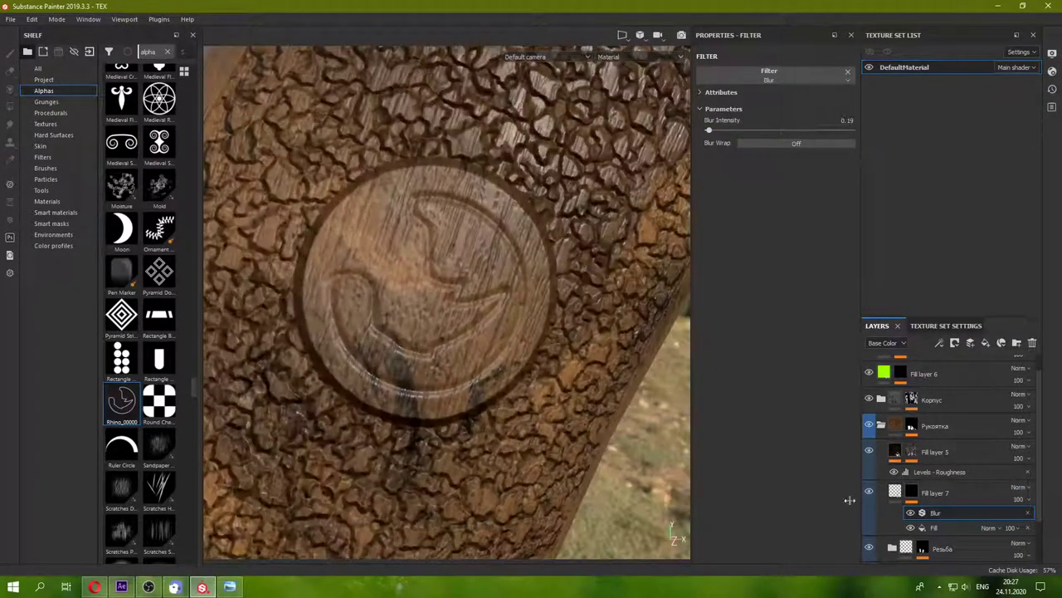
scroll(379, 304, "up", 3)
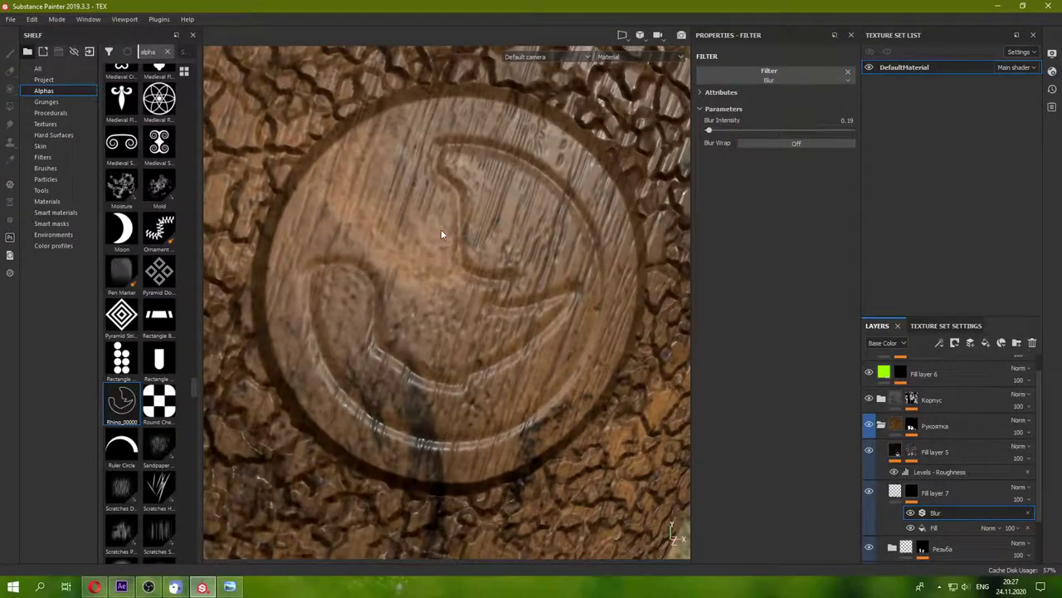
right_click(915, 495)
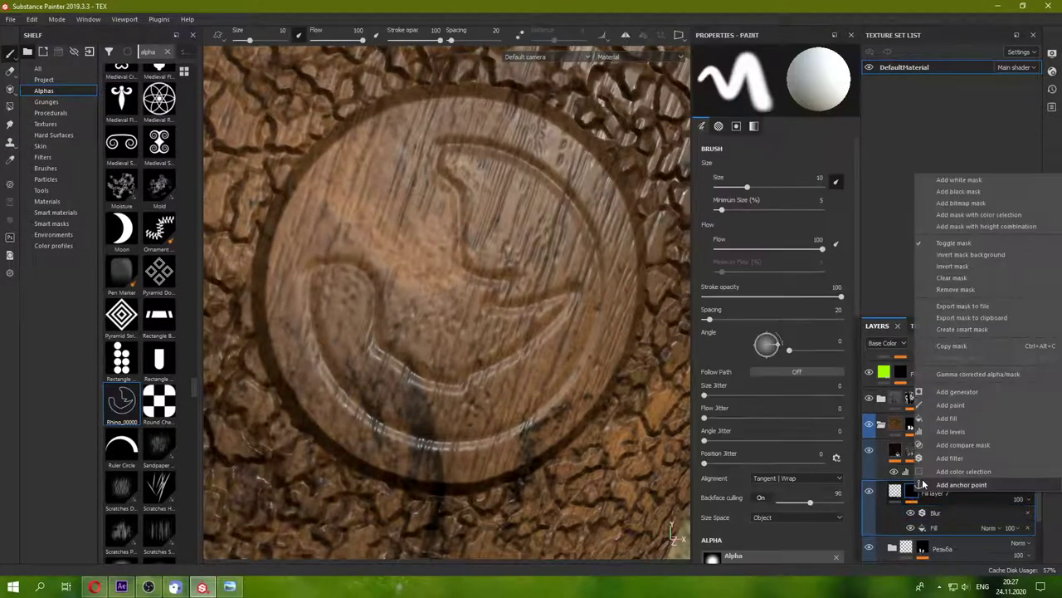
left_click(974, 433)
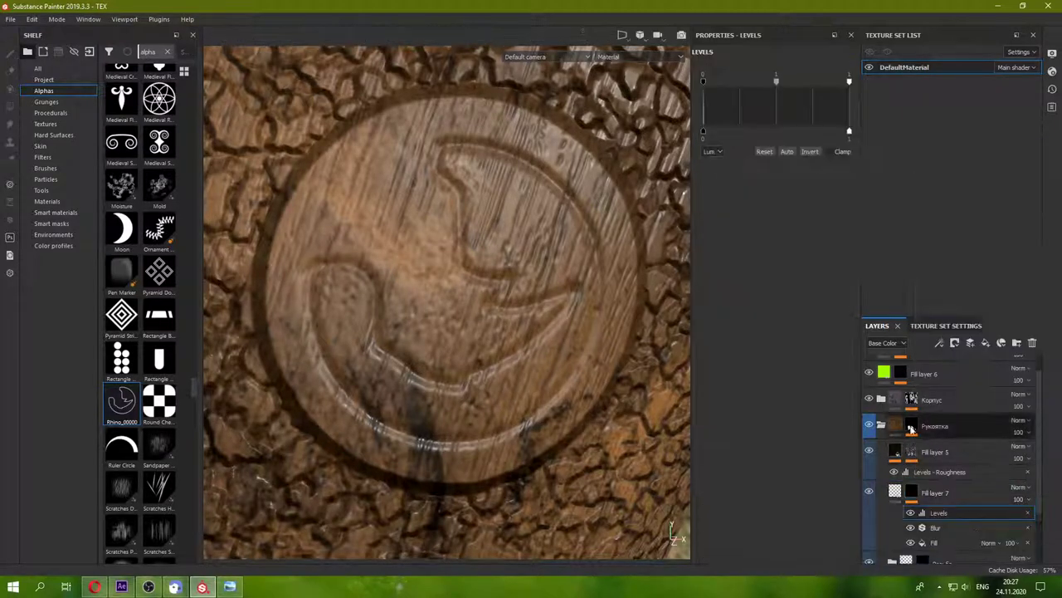
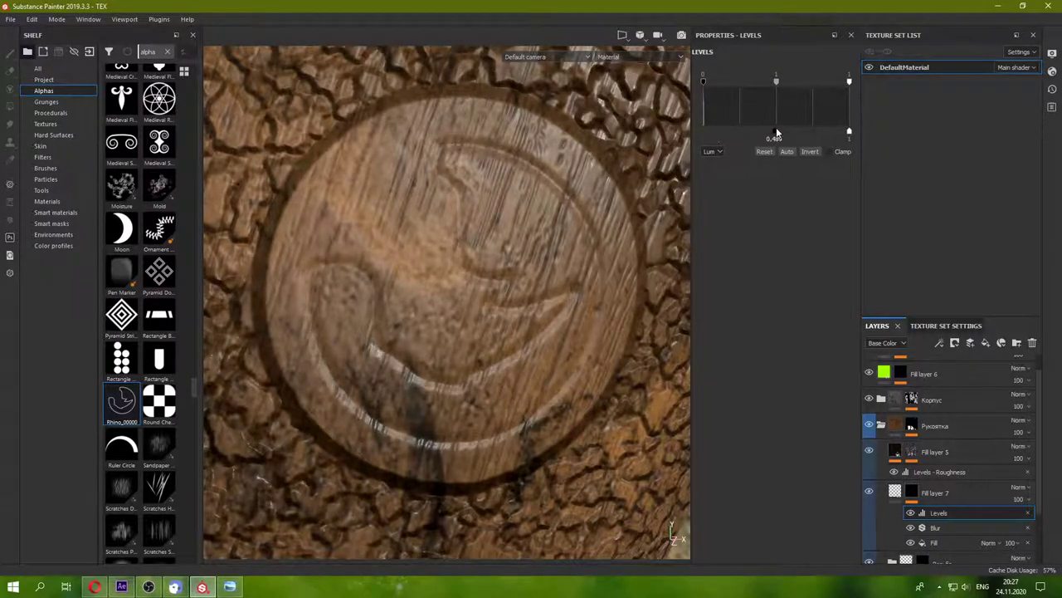
- Experiment with Fill layer 7's Levels: output levels, midtones near 0.49, white input 0.477, black input 0.655
left_click_drag(722, 135, 622, 135)
mouse_move(826, 134)
left_mouse_down()
mouse_move(764, 136)
mouse_move(869, 133)
left_mouse_up()
mouse_move(777, 80)
left_mouse_down()
mouse_move(720, 82)
mouse_move(827, 78)
mouse_move(703, 81)
left_mouse_up()
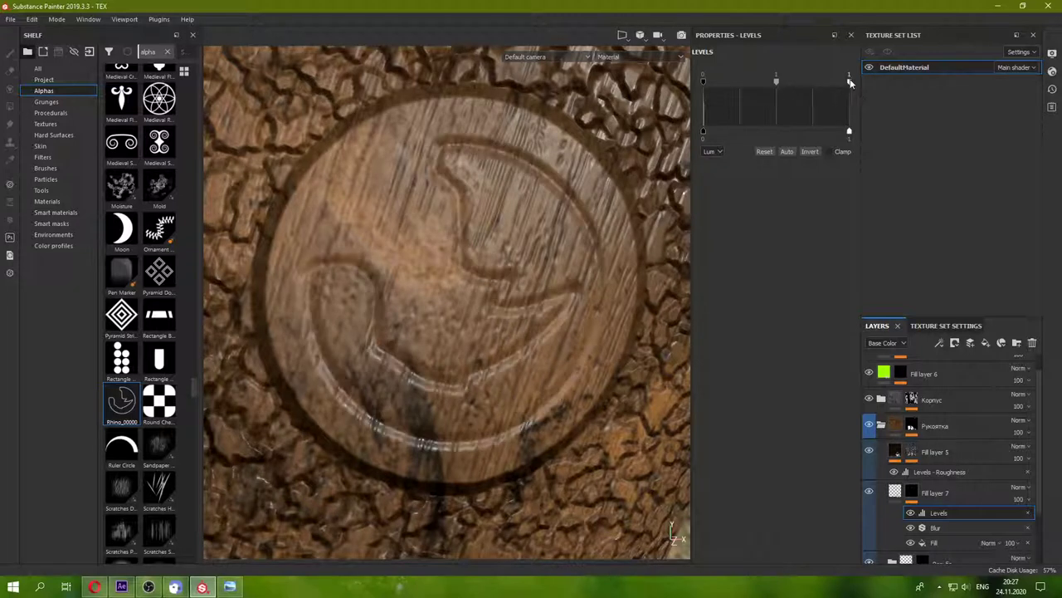
left_click_drag(849, 81, 772, 81)
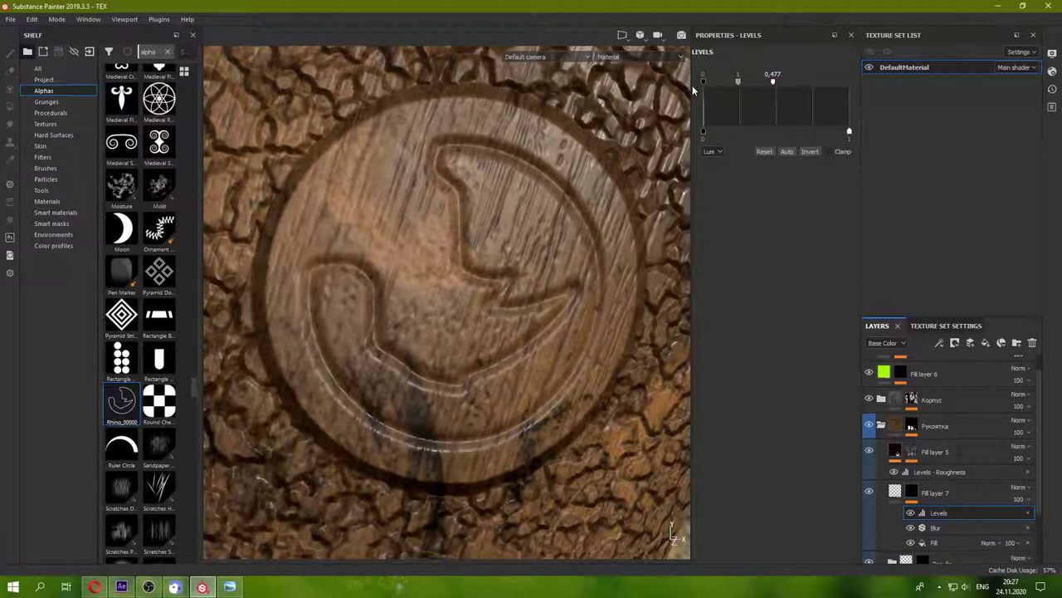
left_click_drag(773, 80, 849, 80)
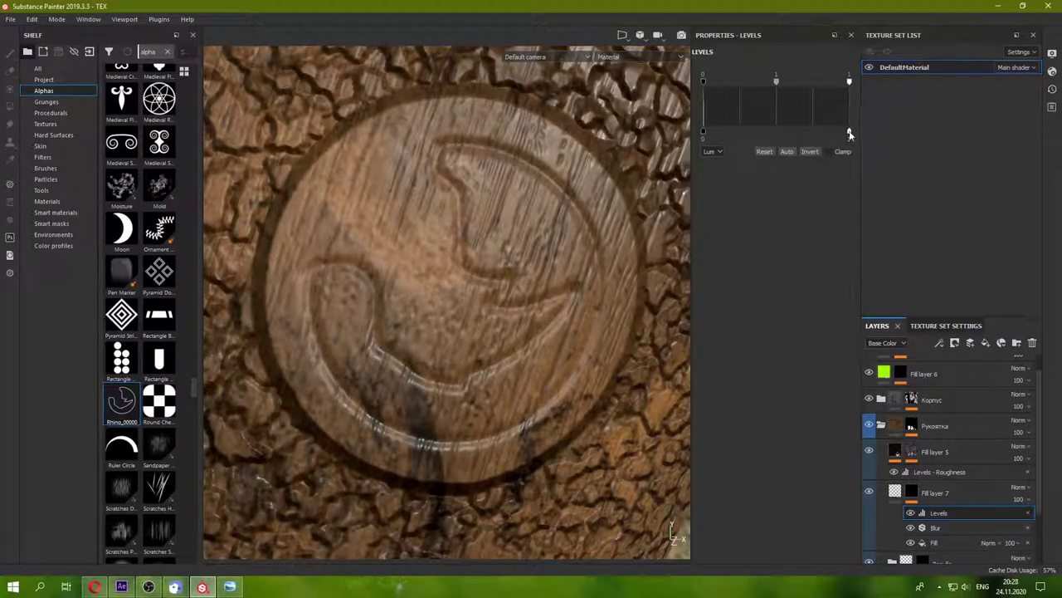
left_click_drag(849, 133, 727, 144)
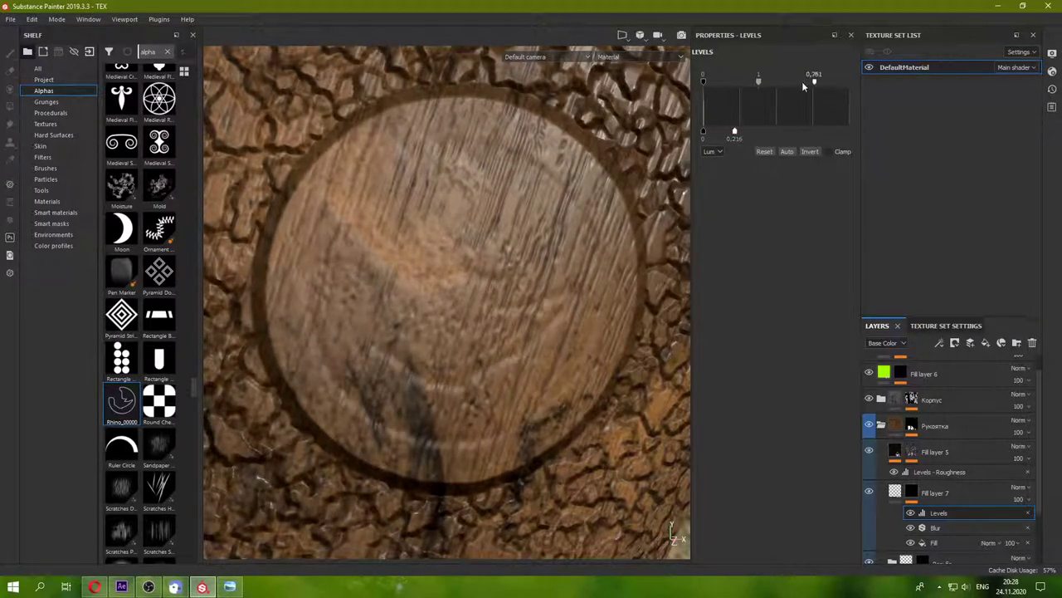
left_click_drag(814, 81, 855, 81)
left_click_drag(704, 81, 801, 79)
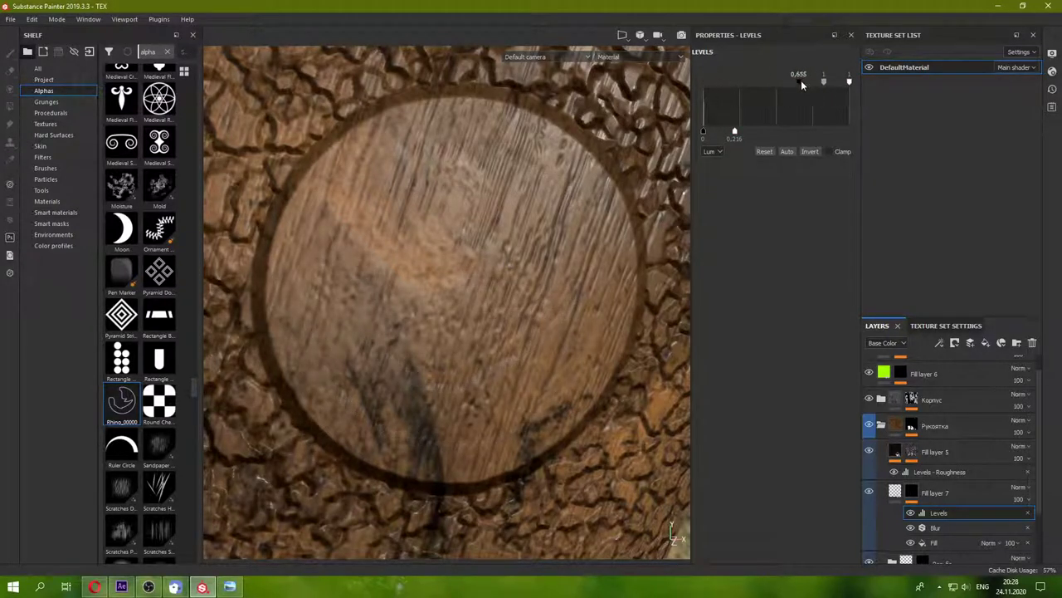
- Try inverting the Levels and vary the output range, then reset the low output to zero
left_click(807, 152)
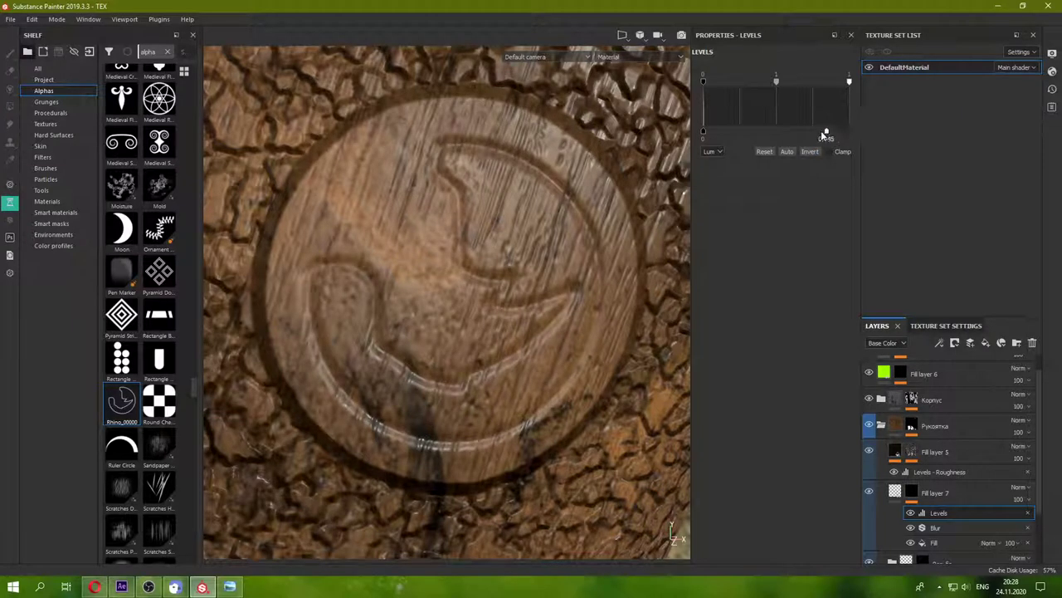
left_click_drag(826, 133, 846, 132)
left_click_drag(734, 132, 782, 130)
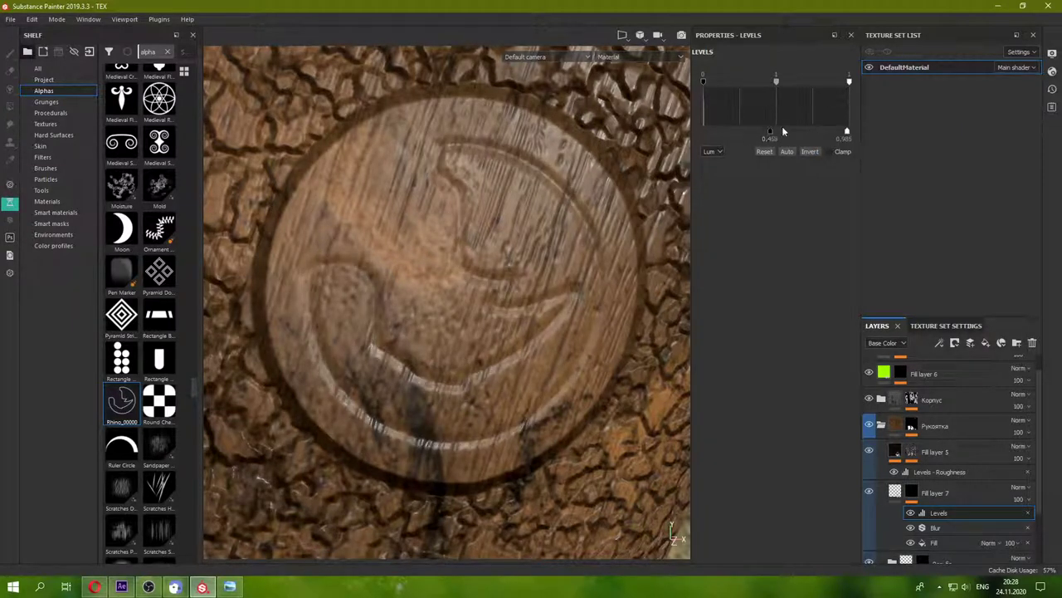
left_click_drag(848, 133, 721, 137)
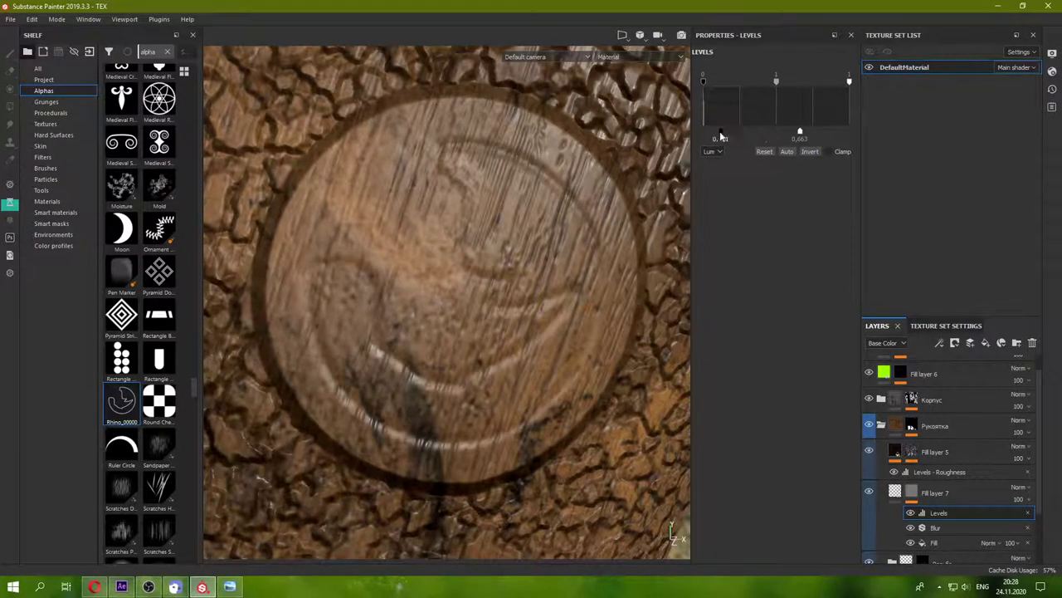
mouse_move(799, 133)
left_mouse_down()
mouse_move(752, 134)
mouse_move(842, 133)
left_mouse_up()
left_click_drag(721, 132, 782, 133)
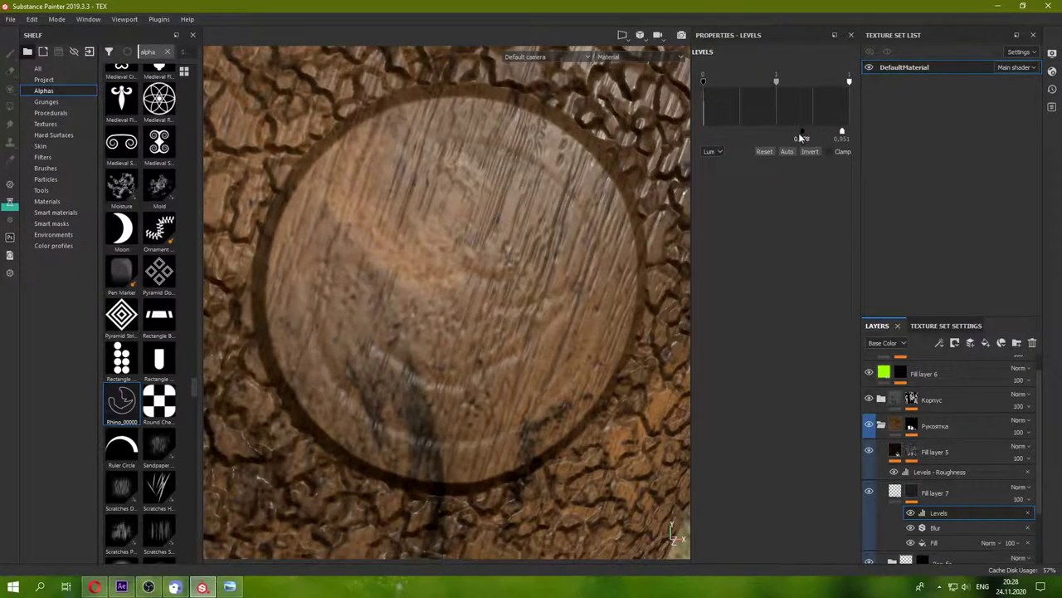
left_click(770, 152)
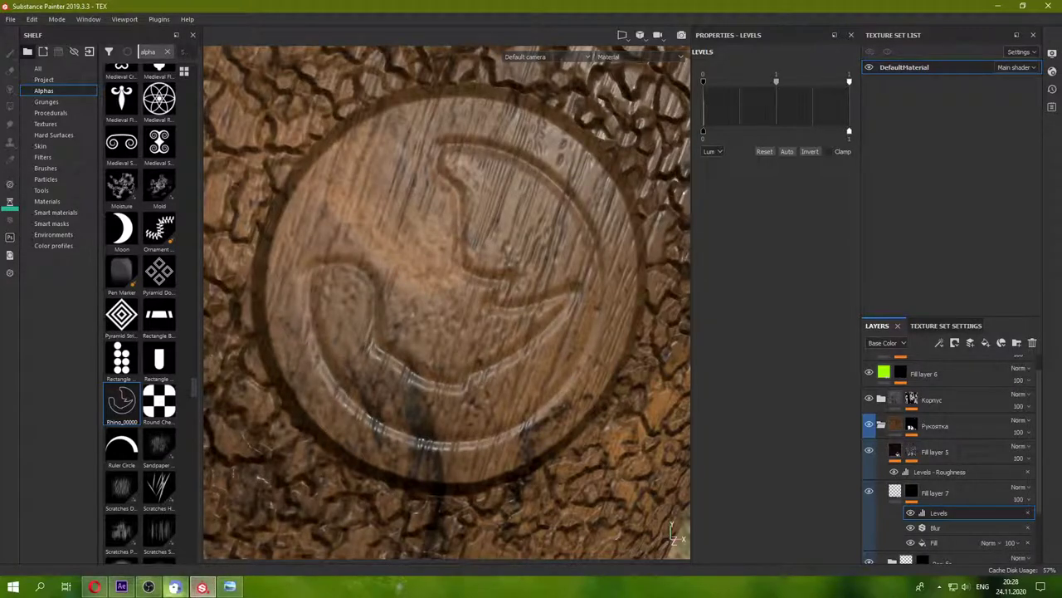
- In After Effects, show Comp 1 and search Effects & Presets for 'blur'
left_click(123, 587)
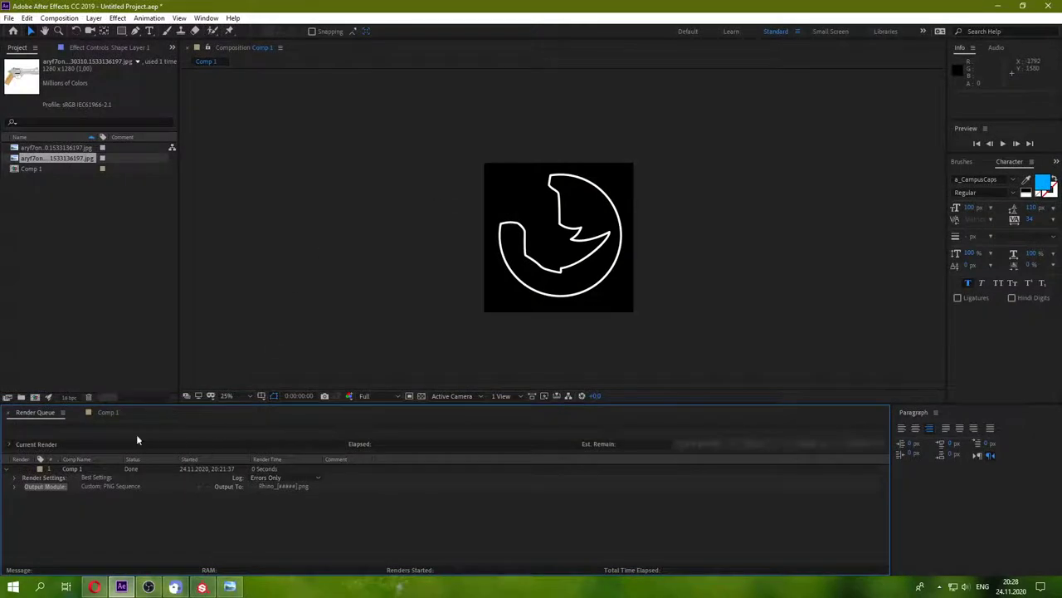
left_click(108, 413)
left_click(1057, 160)
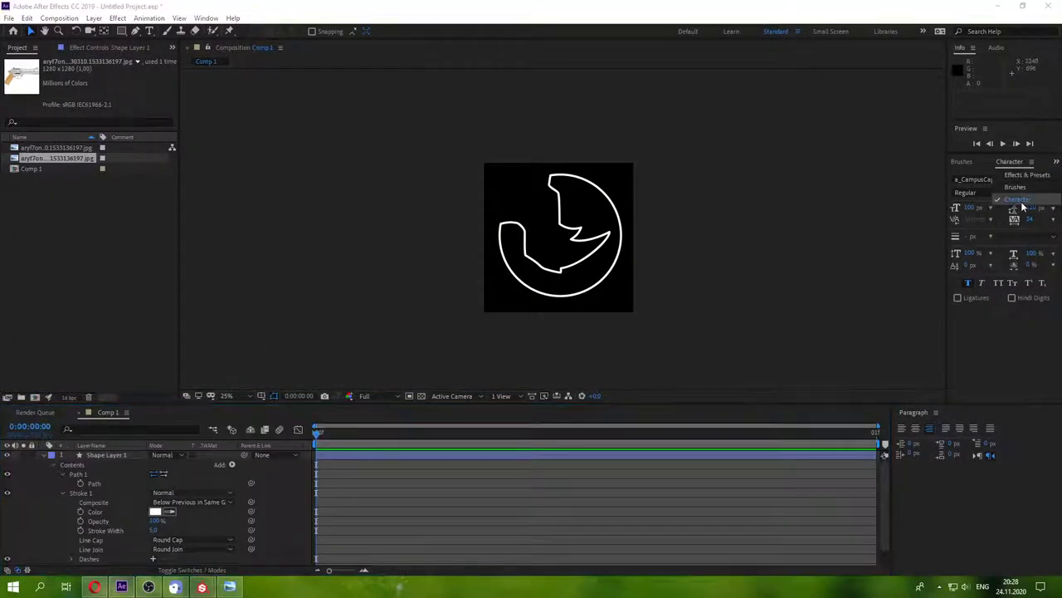
left_click(1020, 177)
left_click(1001, 174)
key("super+space")
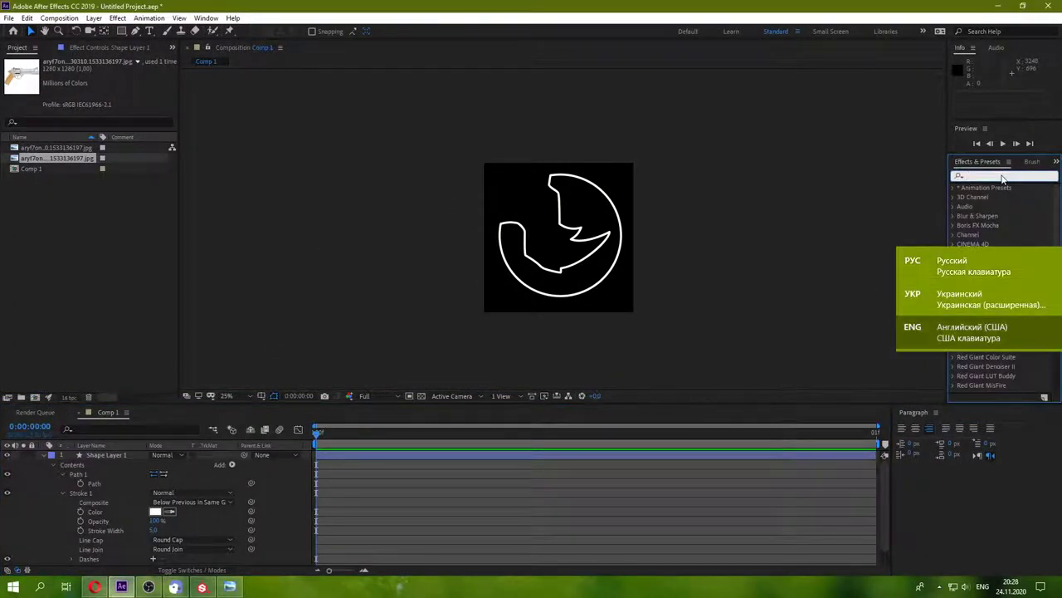
type("blur")
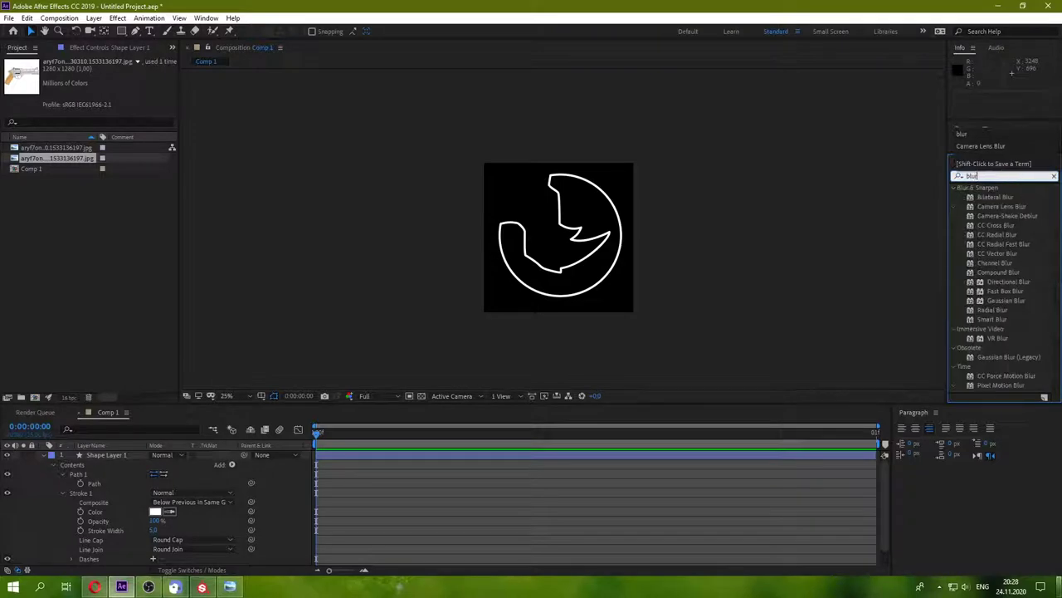
- Apply Gaussian Blur to Shape Layer 1 with blurriness 35.9, comparing against the Painter model
left_click_drag(1006, 301, 631, 235)
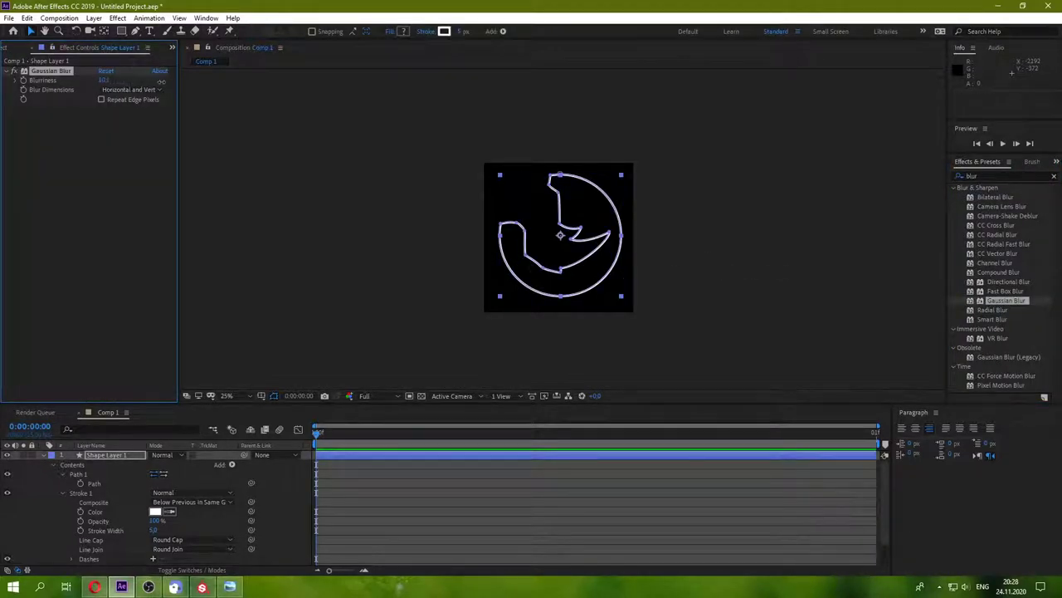
left_click_drag(161, 81, 194, 84)
scroll(584, 278, "up", 2)
scroll(583, 278, "up", 4)
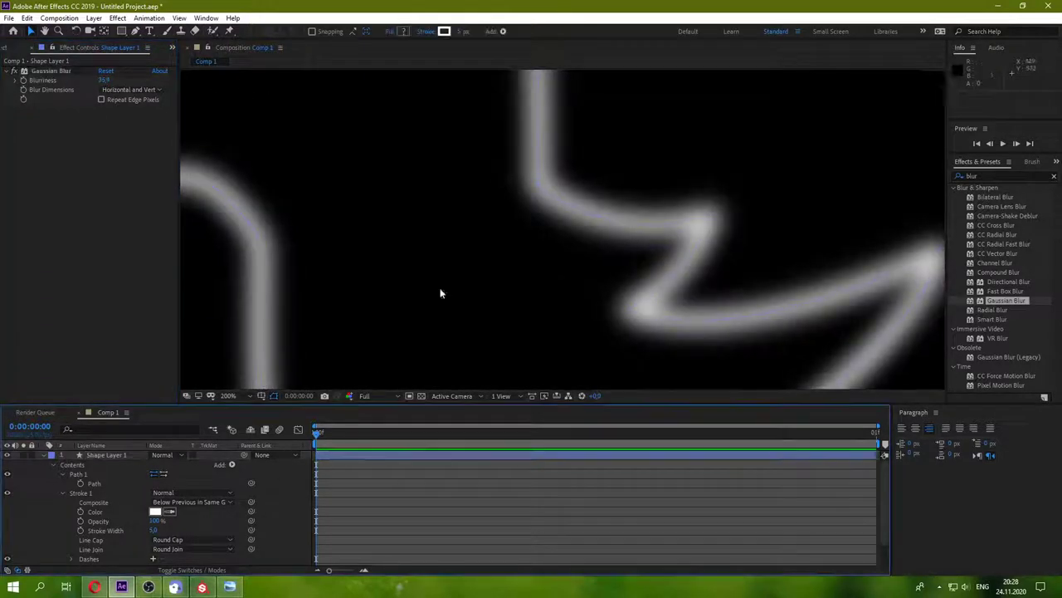
scroll(496, 287, "down", 6)
scroll(573, 249, "up", 2)
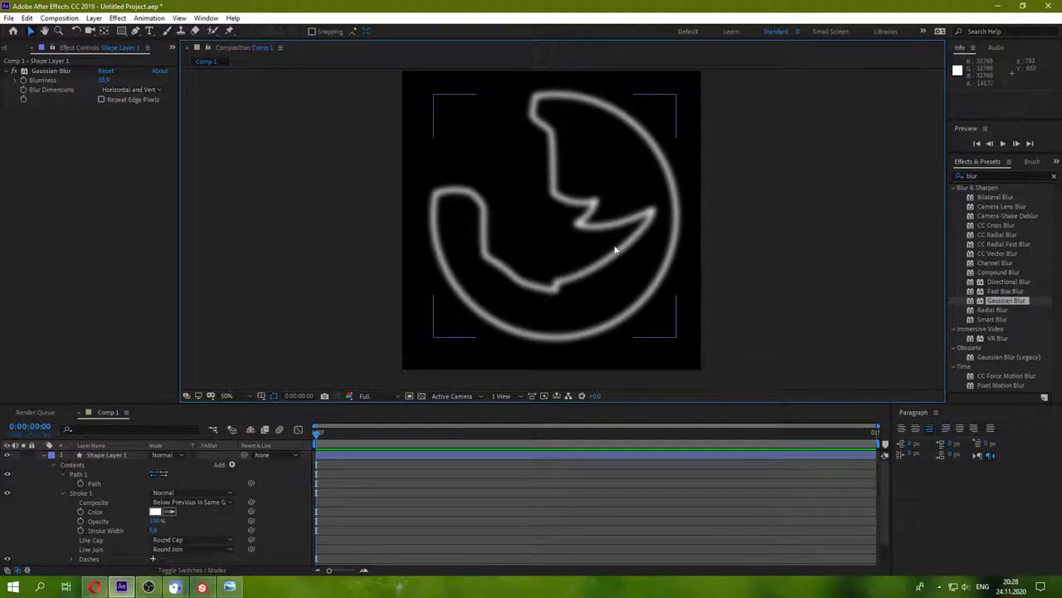
left_click(201, 586)
mouse_move(457, 235)
left_mouse_down("alt")
mouse_move(449, 217)
mouse_move(481, 415)
left_mouse_up("alt")
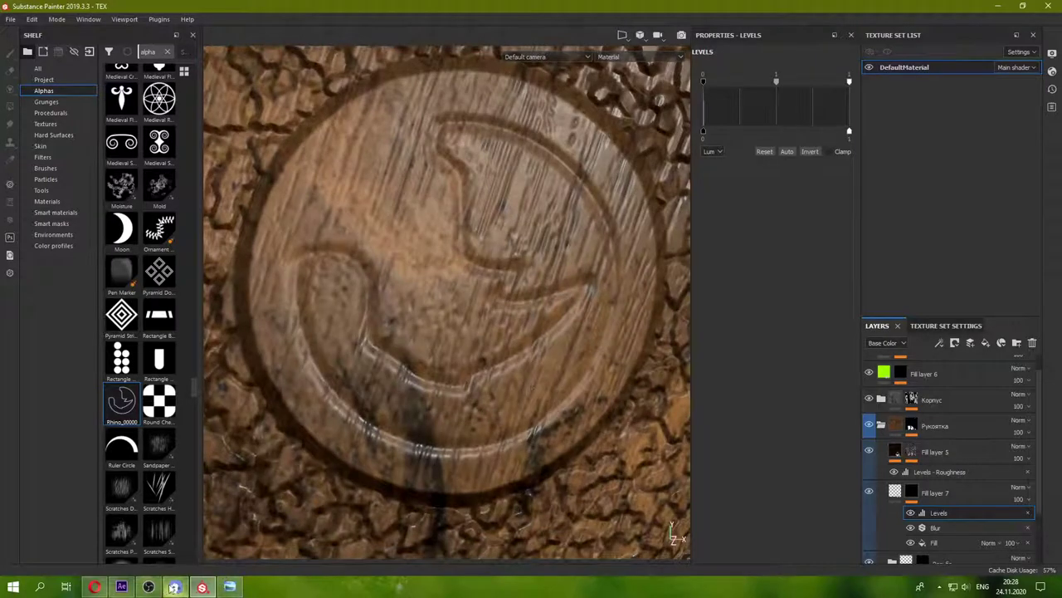
left_click(123, 587)
- Search 'curv' in Effects & Presets and apply Curves to Shape Layer 1
left_click(1055, 176)
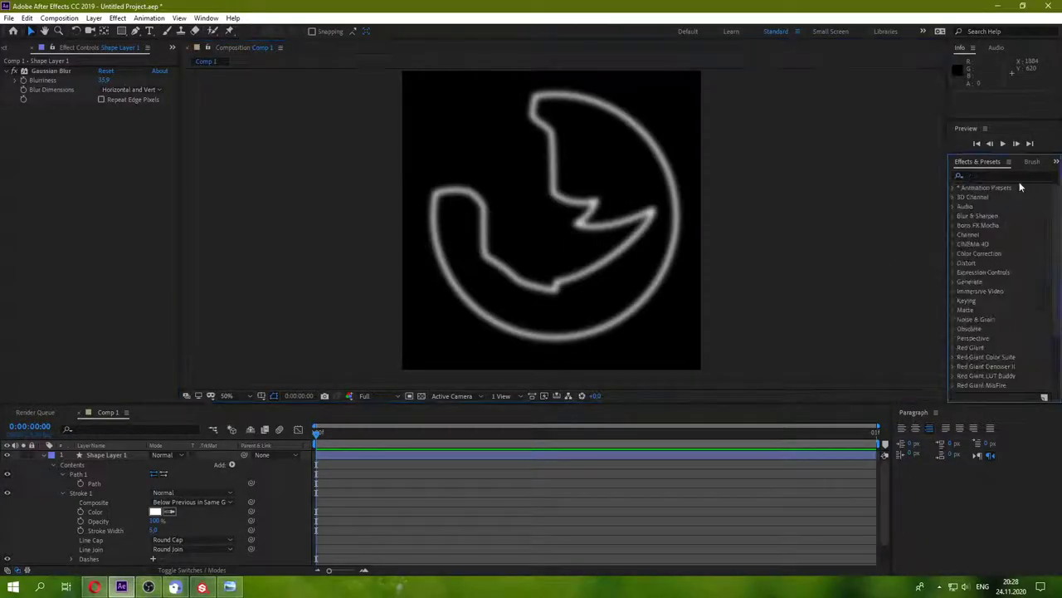
key("super+space")
key("super+space")
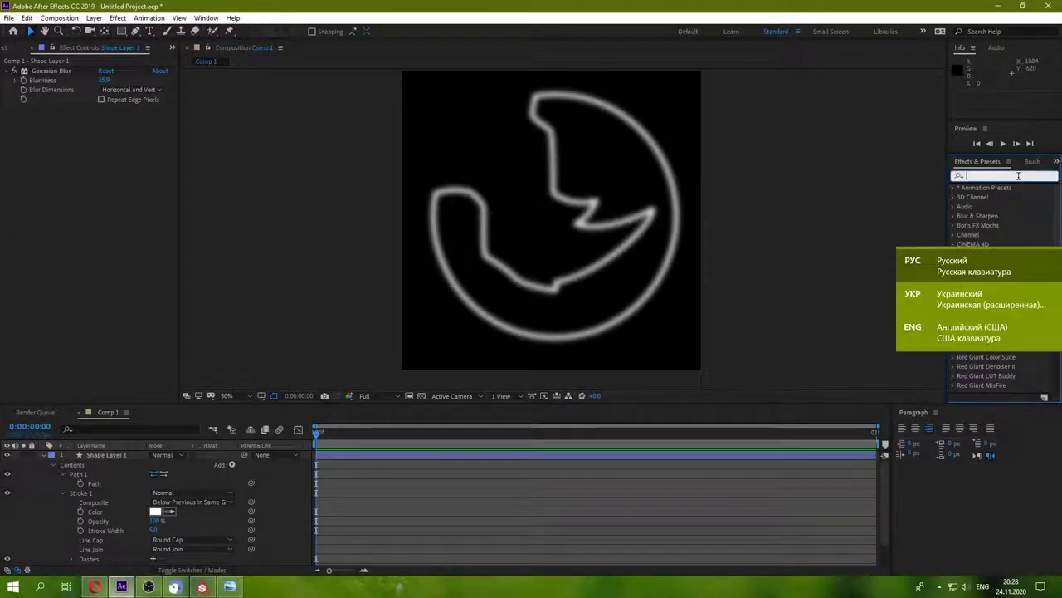
type("curv")
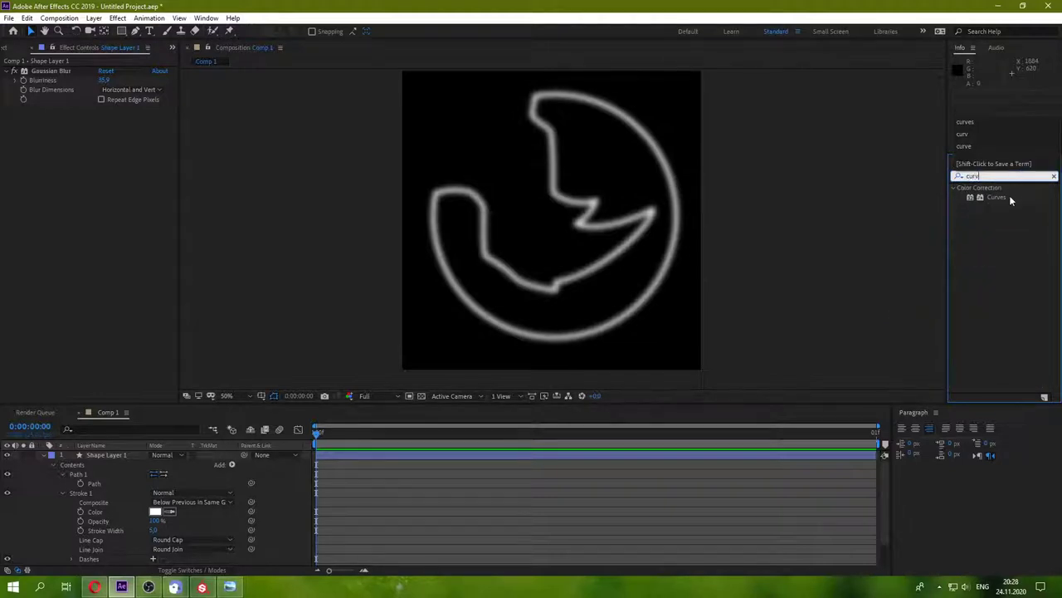
left_click(1009, 196)
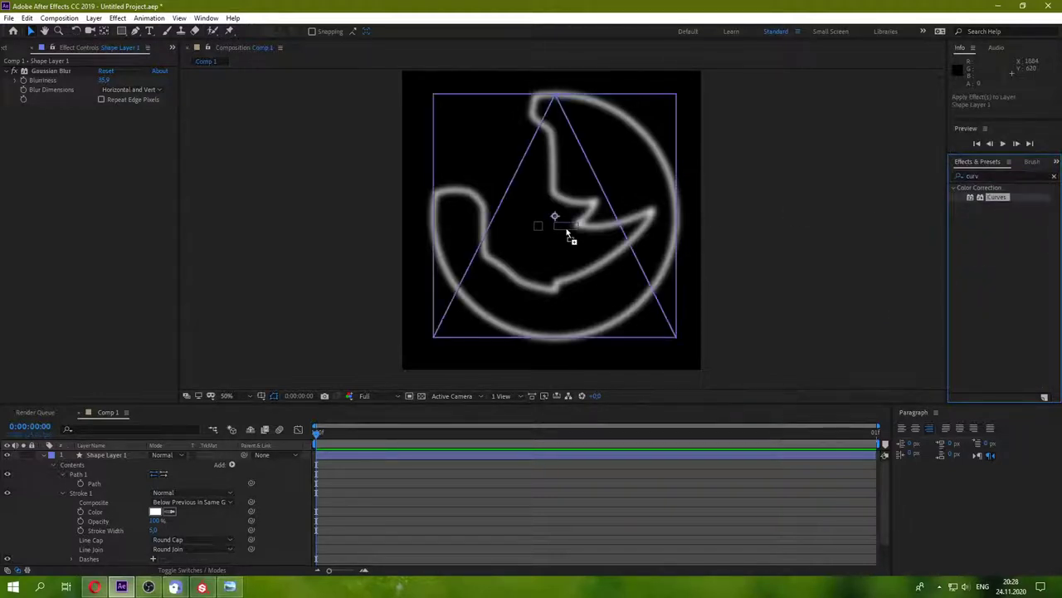
left_click_drag(998, 198, 569, 232)
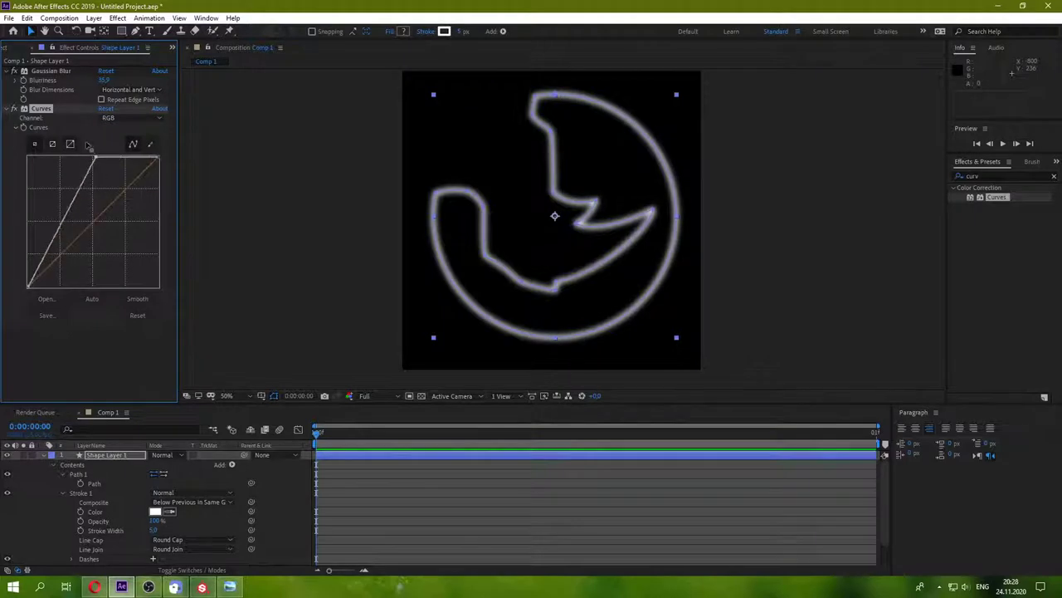
- Move Curves above Gaussian Blur, steepen the curve, then close the project, saving changes
mouse_move(156, 156)
left_mouse_down()
mouse_move(103, 214)
mouse_move(177, 282)
left_mouse_up()
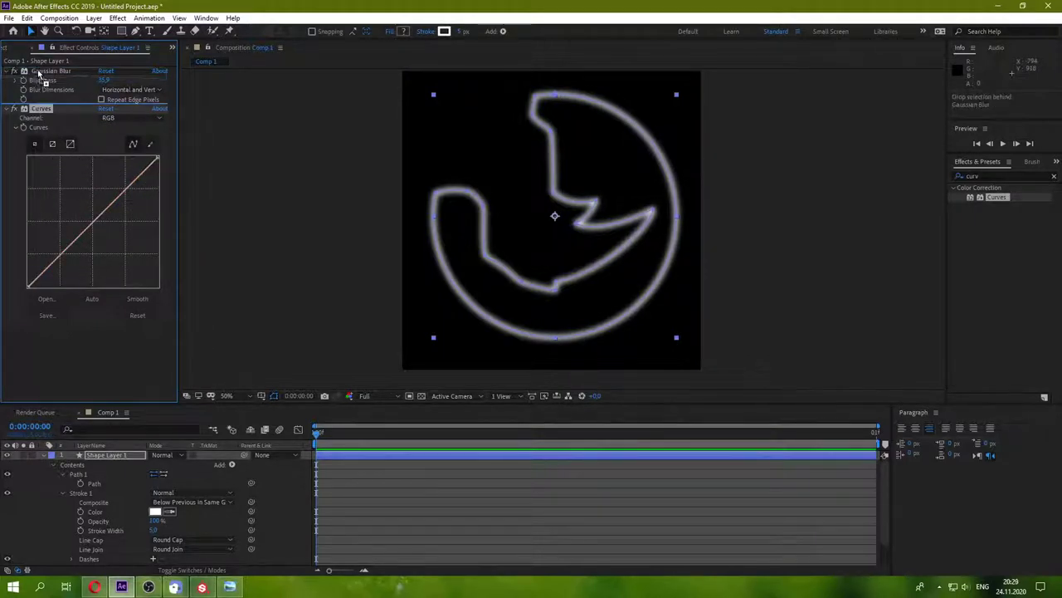
left_click_drag(38, 111, 38, 70)
mouse_move(97, 181)
left_mouse_down()
mouse_move(131, 209)
mouse_move(75, 243)
left_mouse_up()
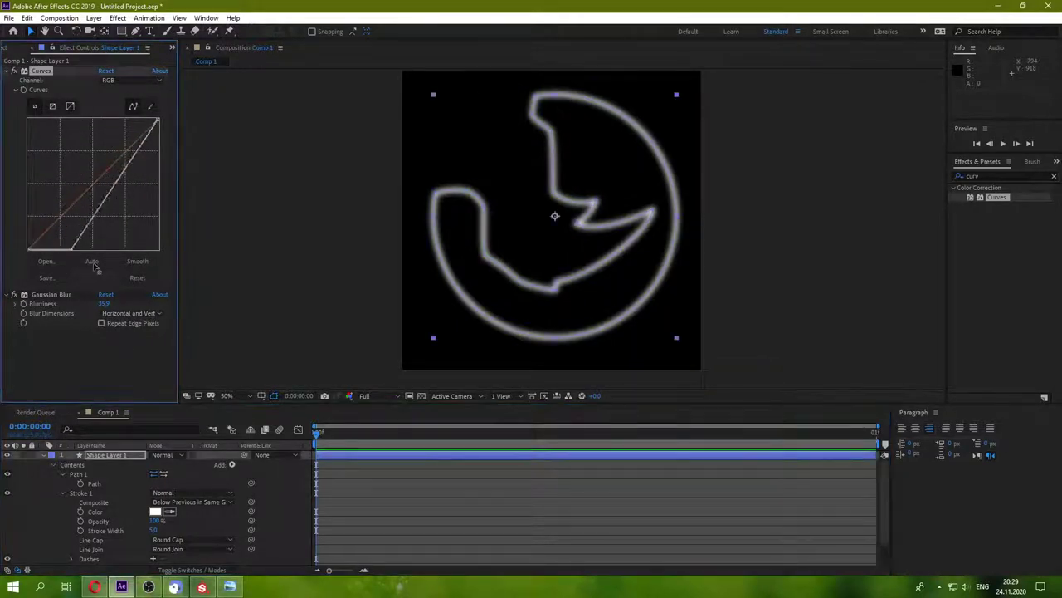
scroll(395, 245, "up", 3)
scroll(427, 242, "down", 1)
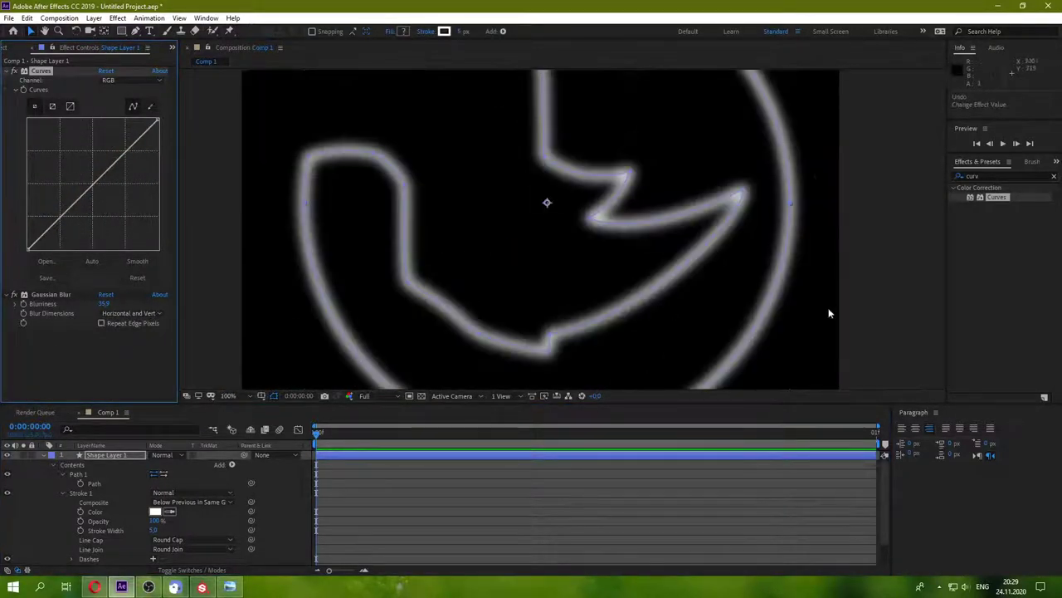
left_click(805, 260)
key("ctrl+alt+n")
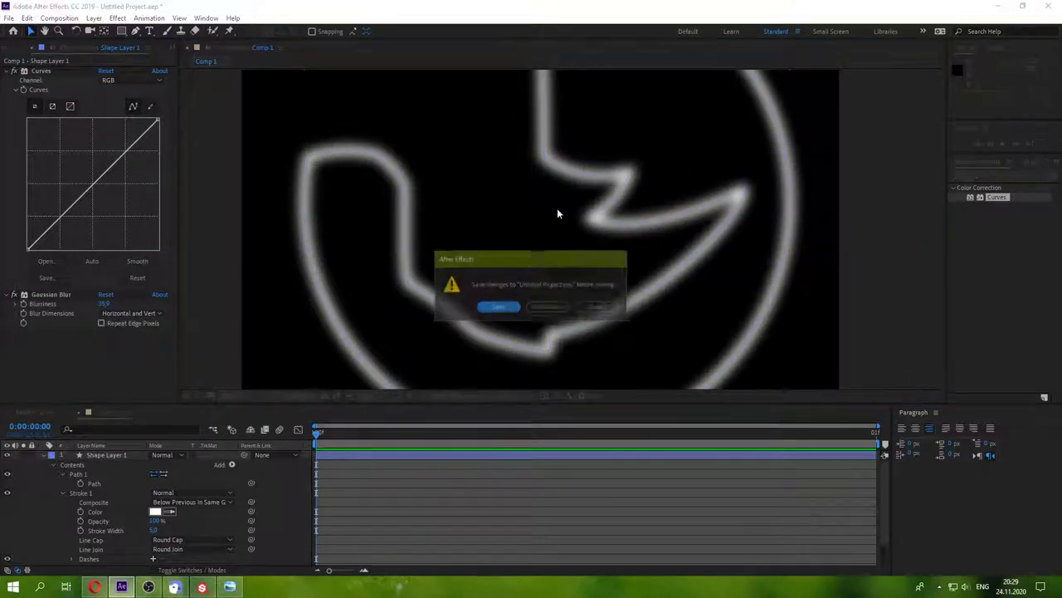
left_click(550, 306)
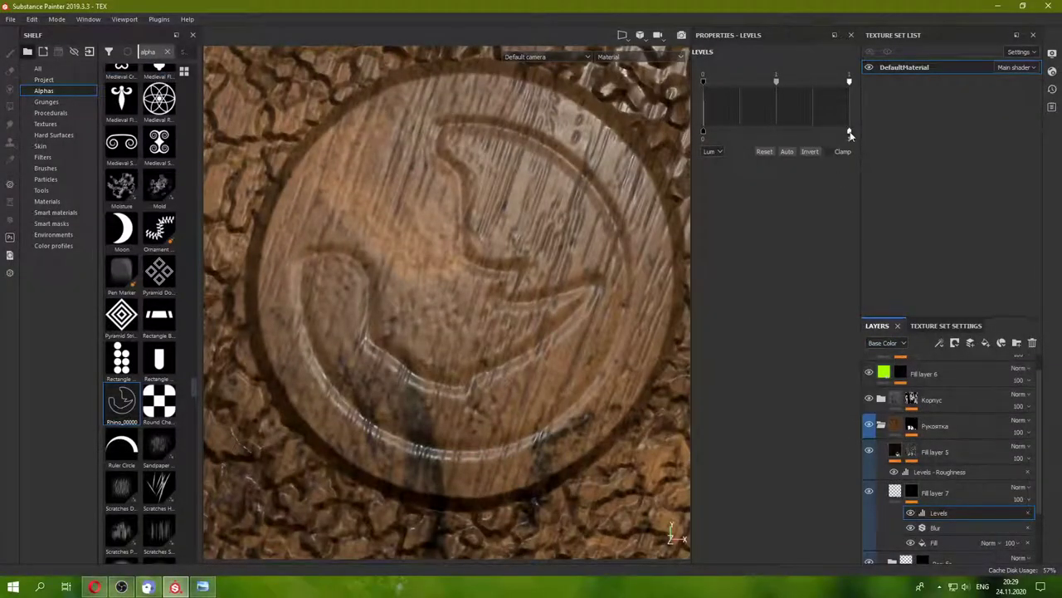
- Set Fill layer 7's top output level to 0.951, shift midtones, and bring a level to about 0.148
left_click_drag(849, 133, 842, 133)
mouse_move(776, 81)
left_mouse_down()
mouse_move(801, 82)
mouse_move(707, 86)
left_mouse_up()
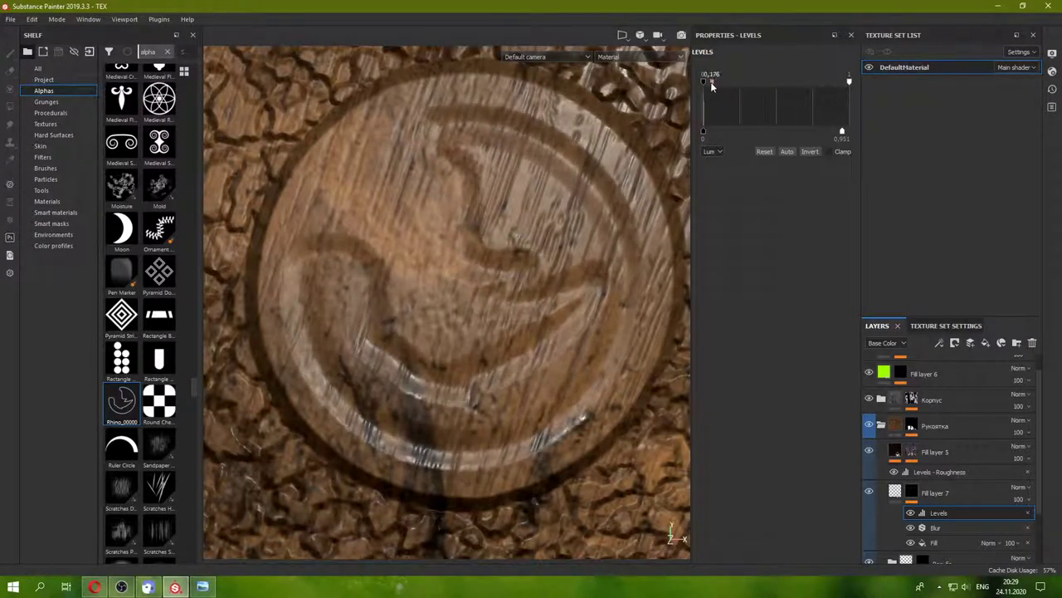
left_click_drag(804, 81, 704, 89)
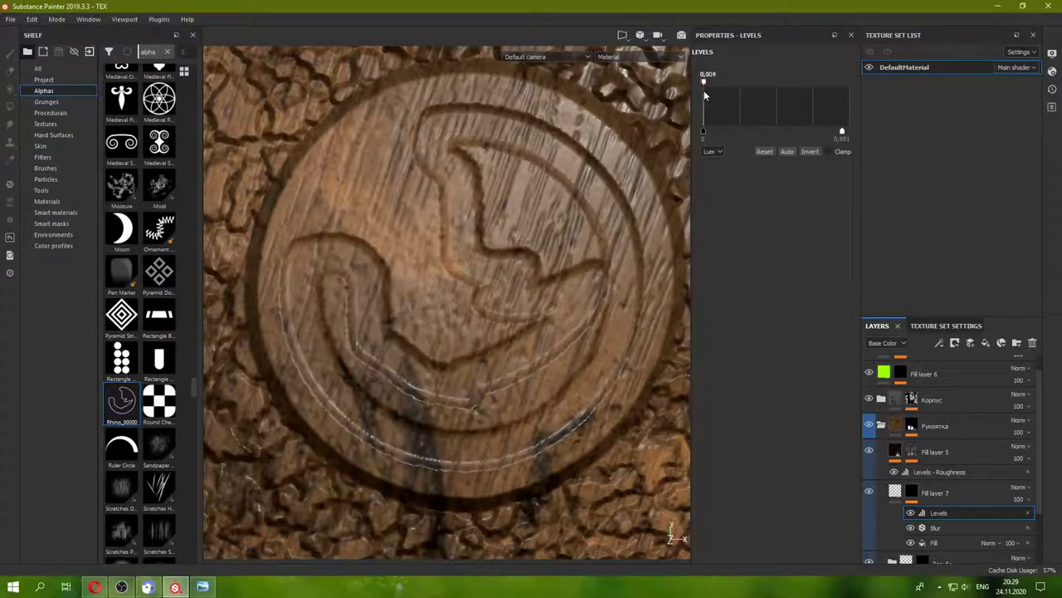
mouse_move(704, 89)
left_mouse_down()
mouse_move(725, 87)
mouse_move(709, 81)
left_mouse_up()
- Fine-tune the emblem's levels while orbiting the grip, then check the revolver reference photo
scroll(482, 279, "down", 3)
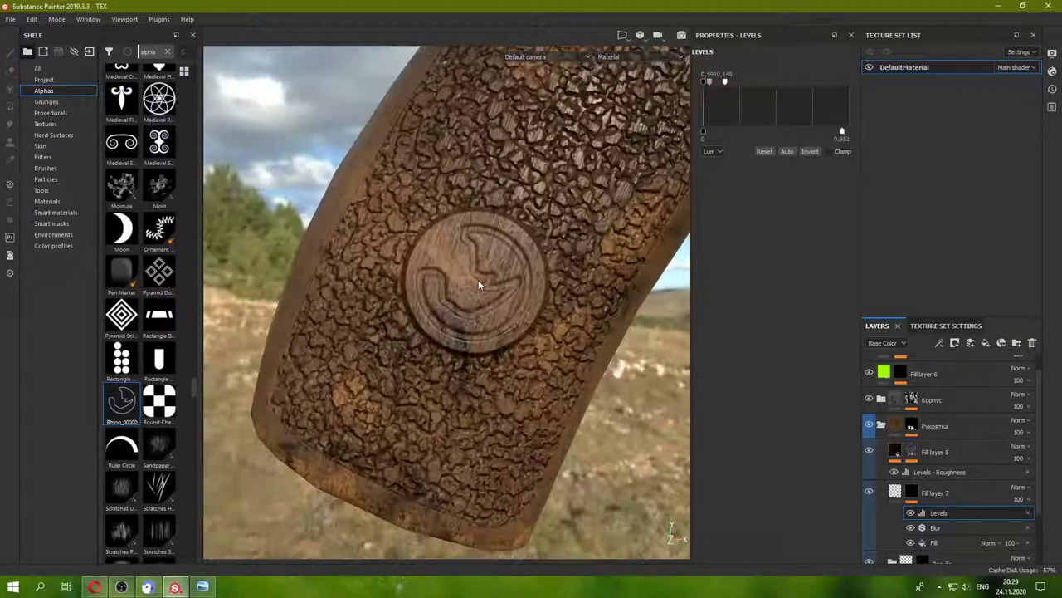
left_click_drag(478, 280, 484, 284, "alt")
scroll(482, 286, "up", 2)
scroll(473, 290, "up", 2)
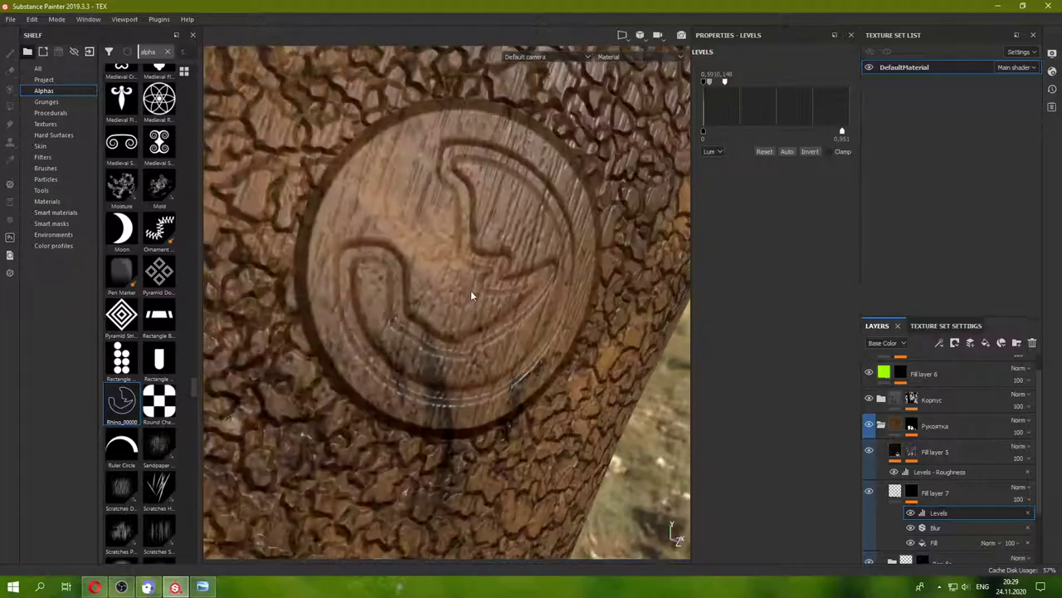
left_click_drag(706, 82, 722, 83)
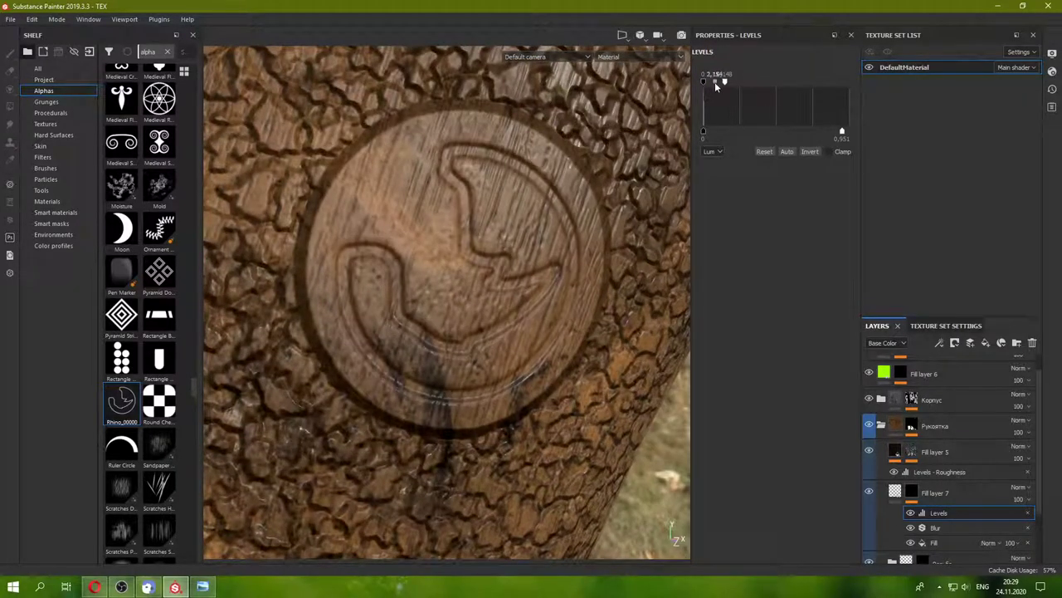
left_click_drag(518, 264, 500, 268, "alt")
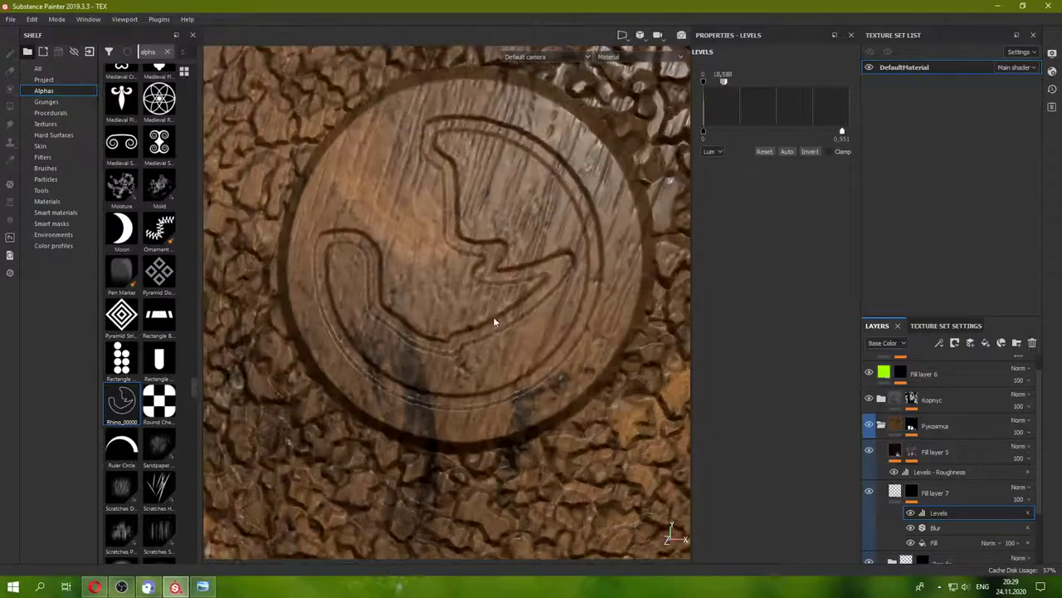
mouse_move(493, 316)
left_mouse_down("alt")
mouse_move(486, 296)
mouse_move(278, 503)
left_mouse_up("alt")
left_click(205, 587)
scroll(150, 398, "down", 1)
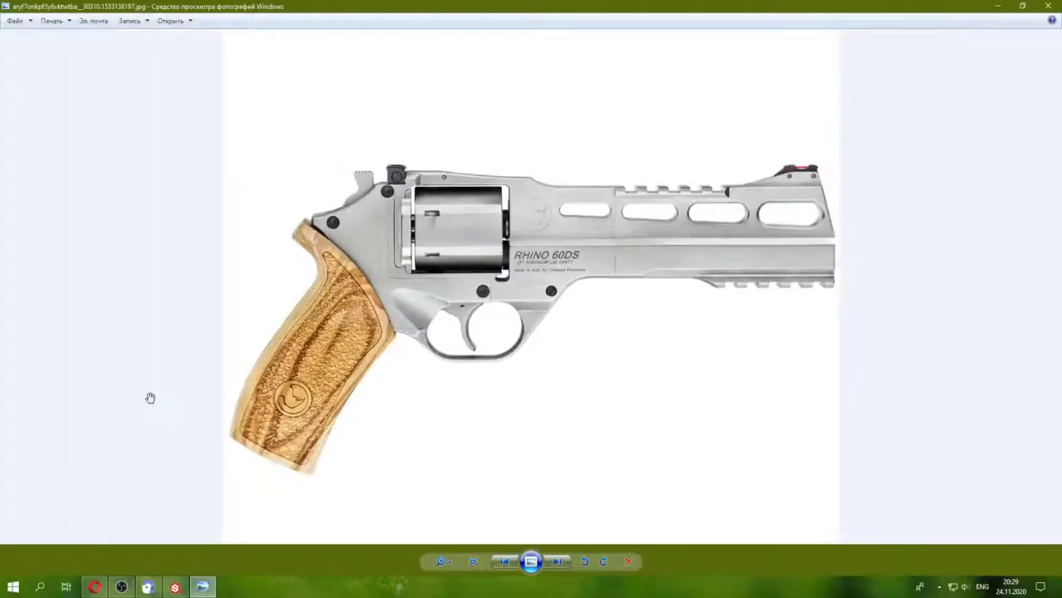
scroll(280, 425, "up", 2)
- Set Fill layer 7's Blur intensity to 0.18, then reselect Levels and orbit the grip
left_click(175, 587)
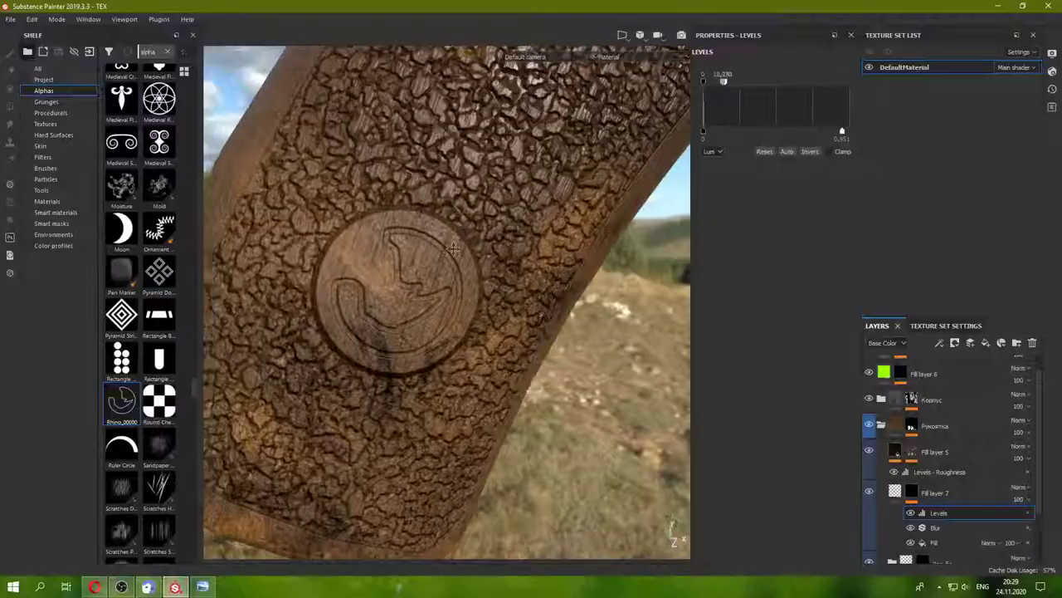
scroll(406, 305, "up", 2)
left_click(938, 529)
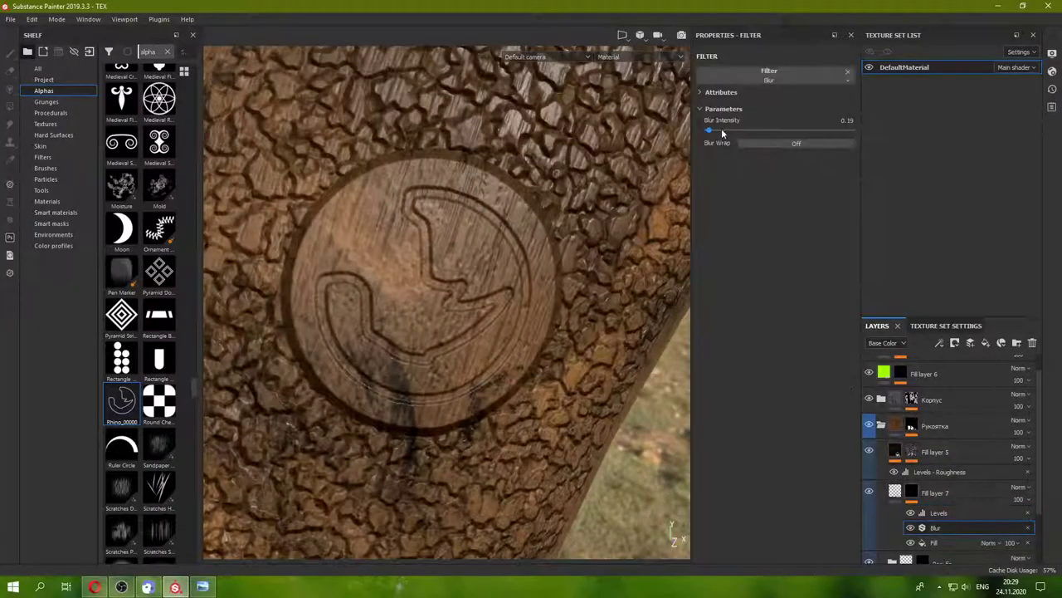
left_click(709, 133)
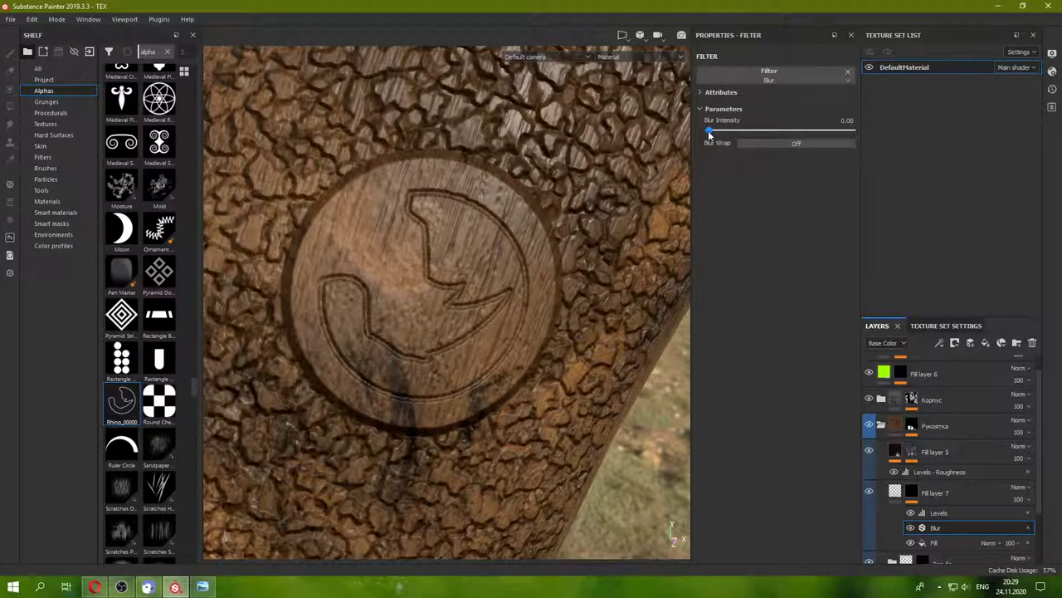
left_click_drag(710, 133, 711, 133)
mouse_move(630, 237)
left_mouse_down("alt")
mouse_move(444, 308)
mouse_move(598, 351)
left_mouse_up("alt")
left_click(939, 512)
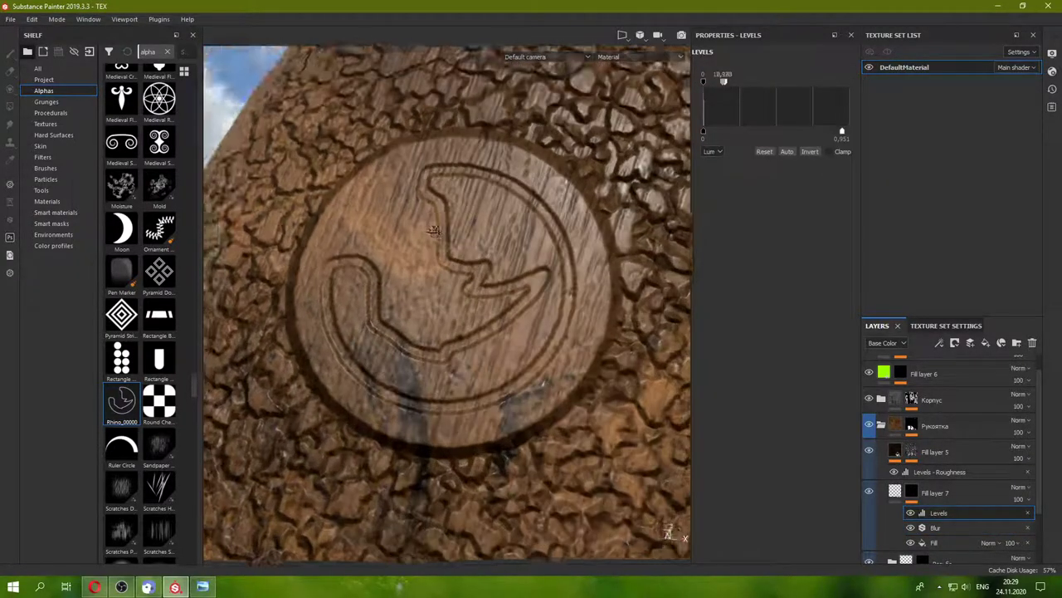
mouse_move(362, 325)
left_mouse_down("alt")
mouse_move(405, 282)
mouse_move(374, 285)
mouse_move(575, 283)
mouse_move(553, 278)
left_mouse_up("alt")
scroll(429, 279, "down", 3)
scroll(498, 276, "up", 2)
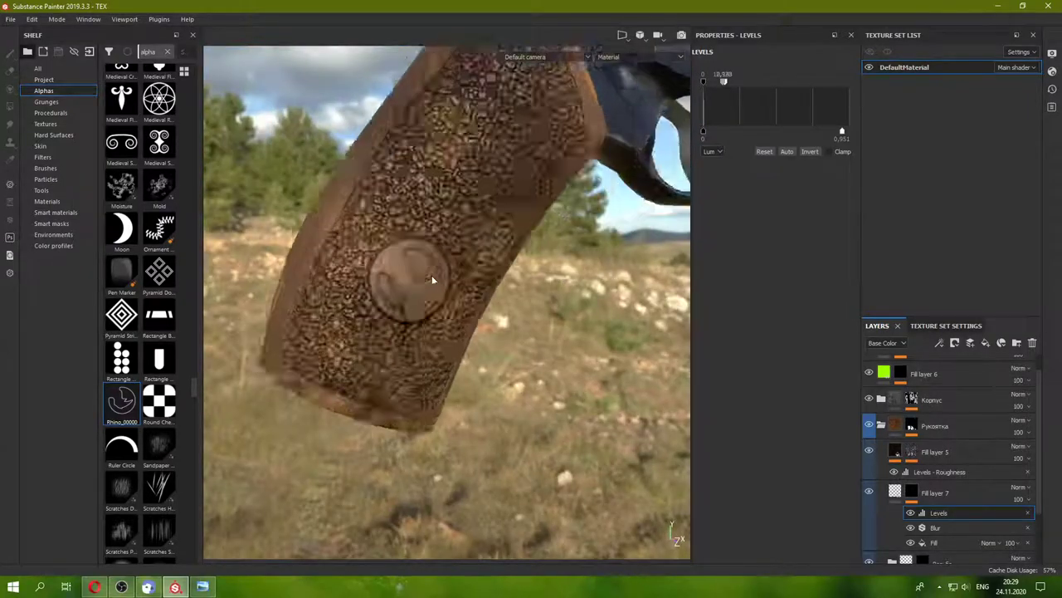
left_click_drag(434, 275, 396, 274, "alt")
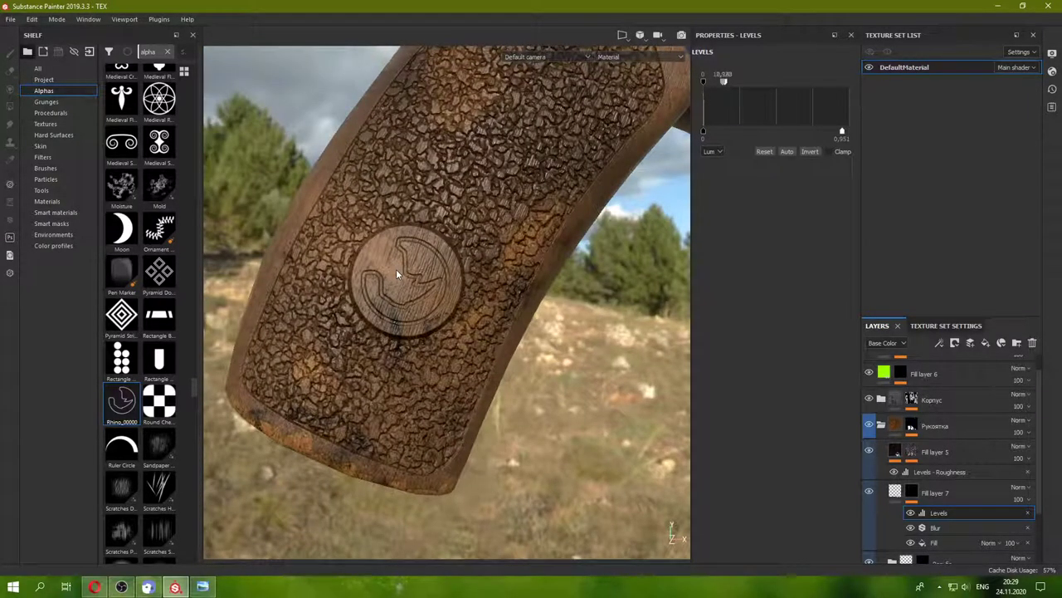
left_click_drag(396, 269, 407, 274, "alt")
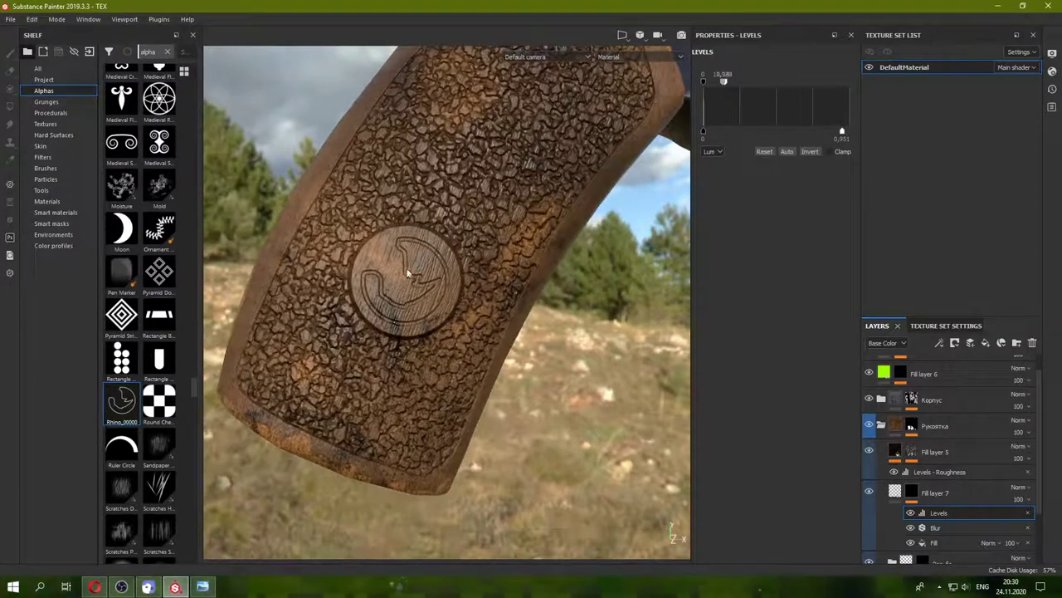
- Inspect the Rhino logo's planar projection on the grip disc, then show Fill layer 7's fill settings
left_click(933, 542)
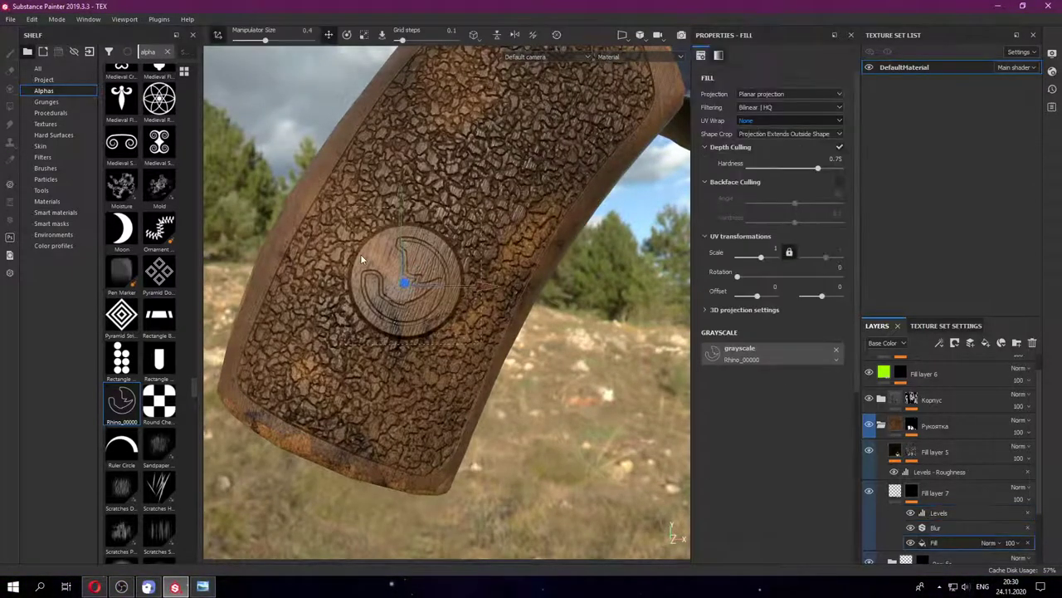
mouse_move(360, 254)
left_mouse_down("alt")
mouse_move(400, 274)
mouse_move(445, 257)
left_mouse_up("alt")
scroll(445, 256, "up", 2)
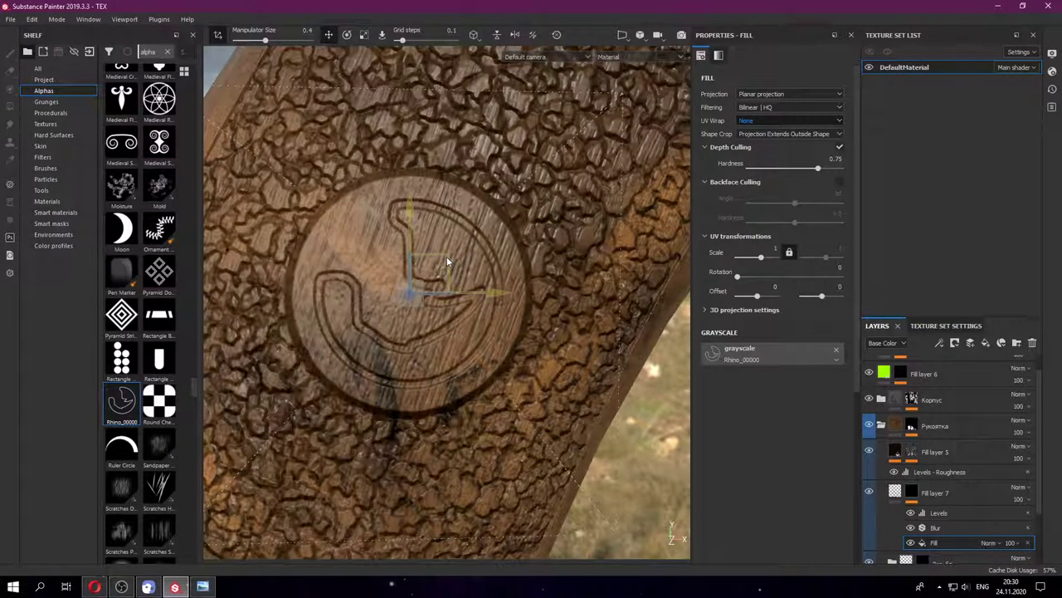
left_click_drag(447, 262, 512, 363, "alt")
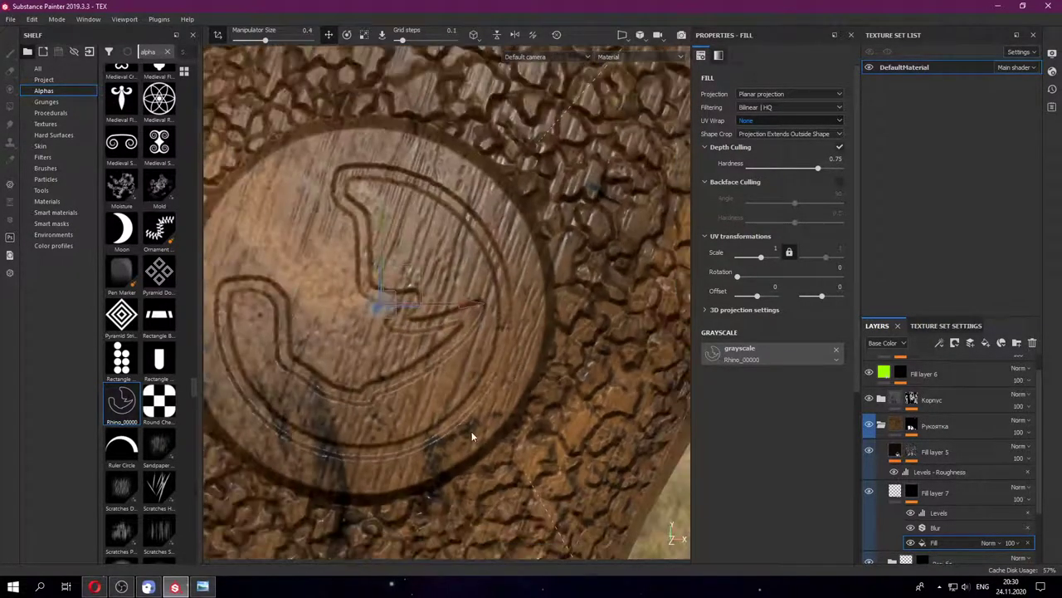
left_click_drag(472, 431, 494, 355, "alt")
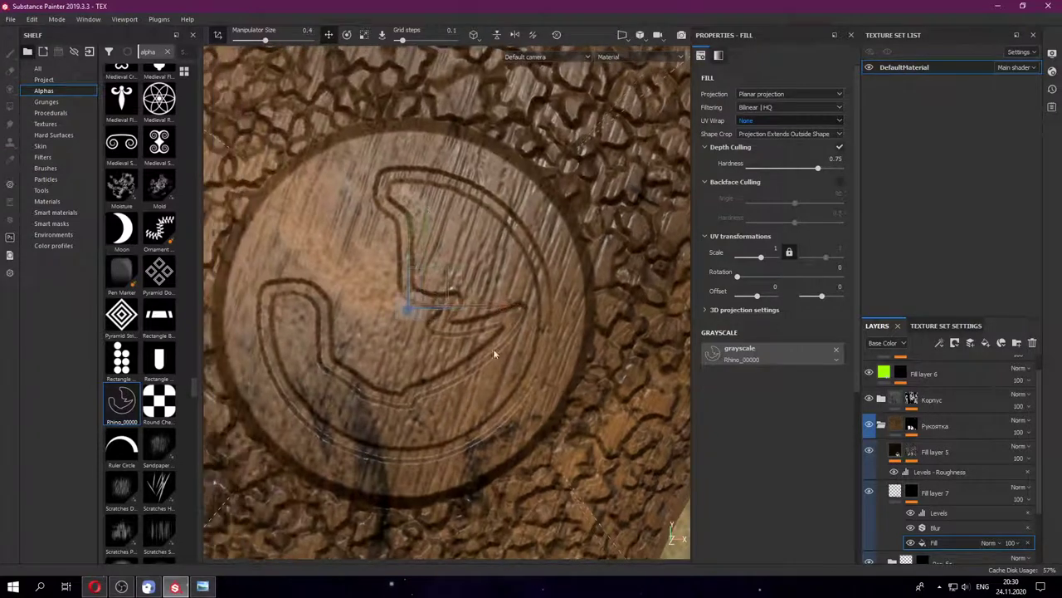
left_click(443, 274)
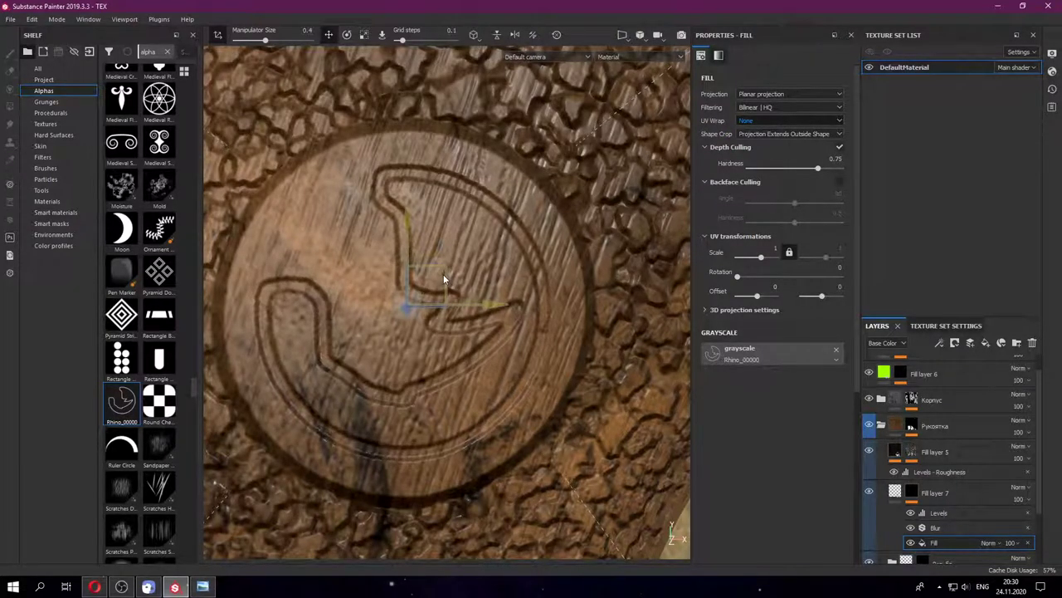
scroll(443, 274, "up", 3)
scroll(432, 229, "down", 5)
scroll(408, 224, "down", 5)
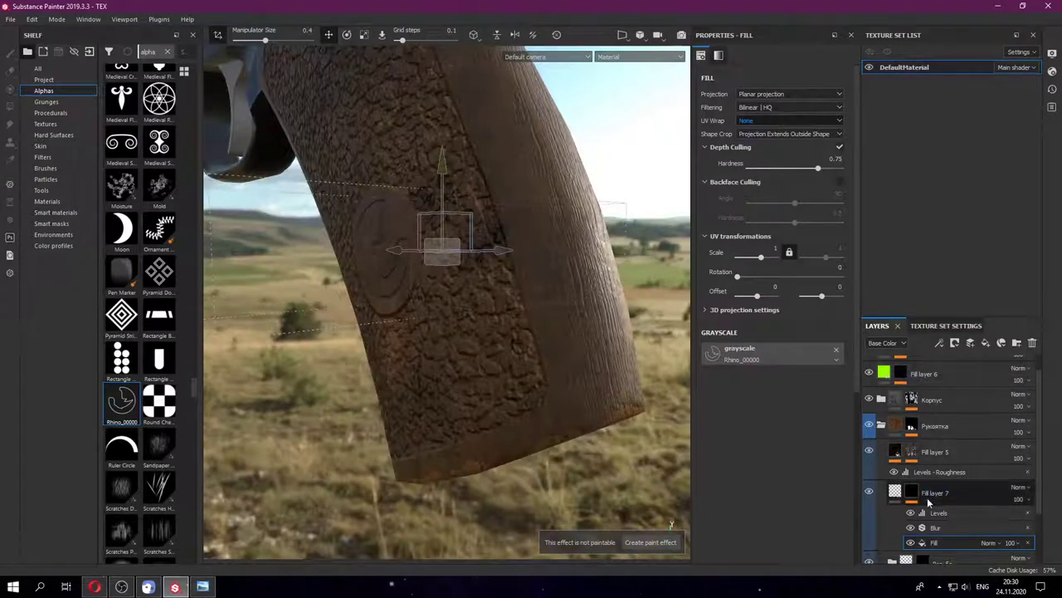
left_click(916, 491)
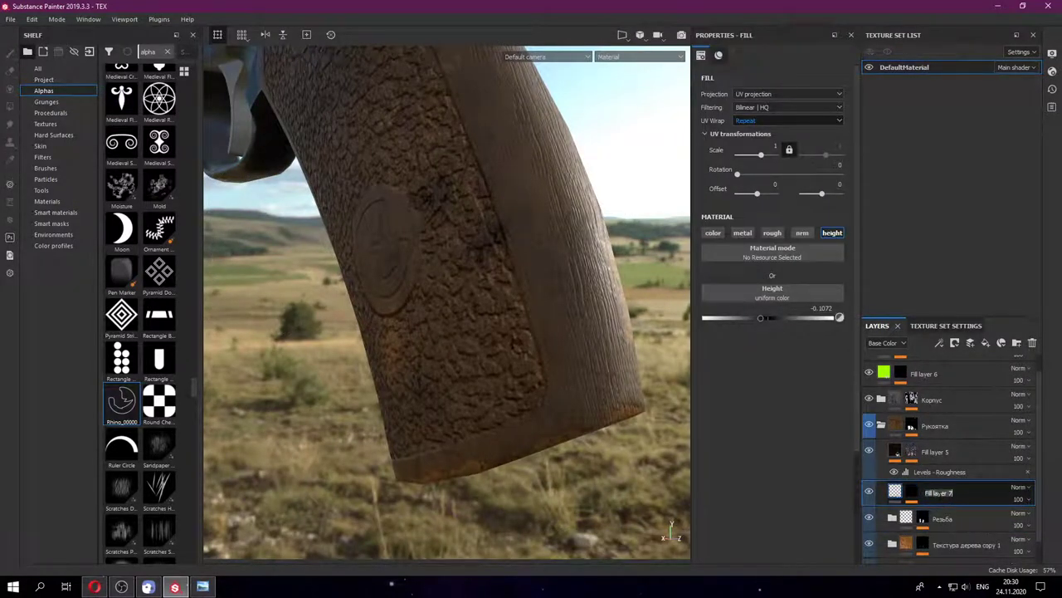
- Switch keyboard input to Russian for the Носорог layer name, then orbit the grip
key("super+space")
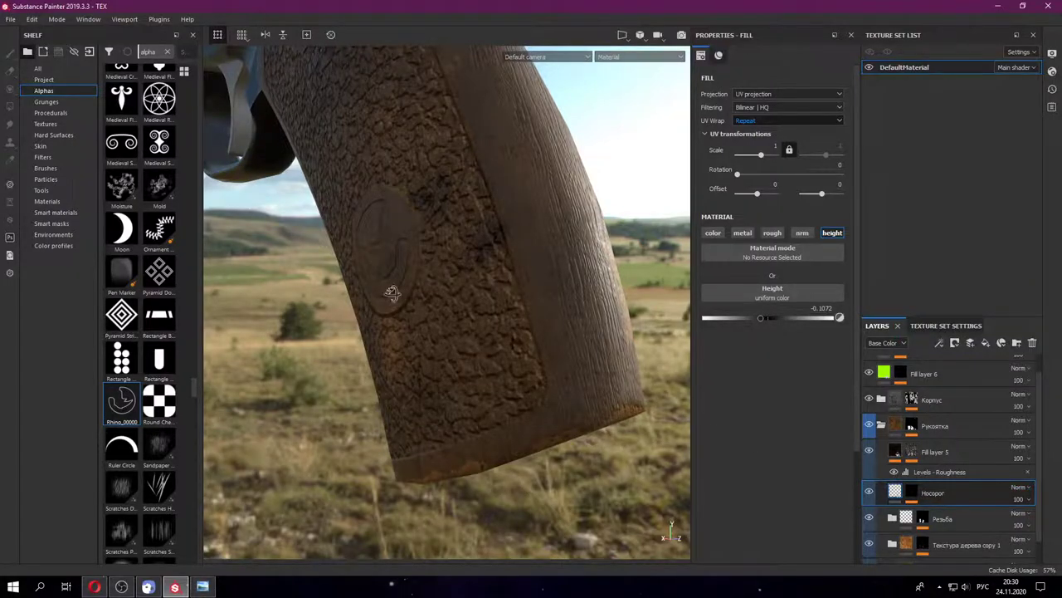
mouse_move(393, 292)
left_mouse_down("alt")
mouse_move(448, 294)
mouse_move(524, 371)
mouse_move(572, 365)
mouse_move(500, 371)
mouse_move(584, 322)
mouse_move(352, 308)
mouse_move(384, 383)
mouse_move(564, 390)
left_mouse_up("alt")
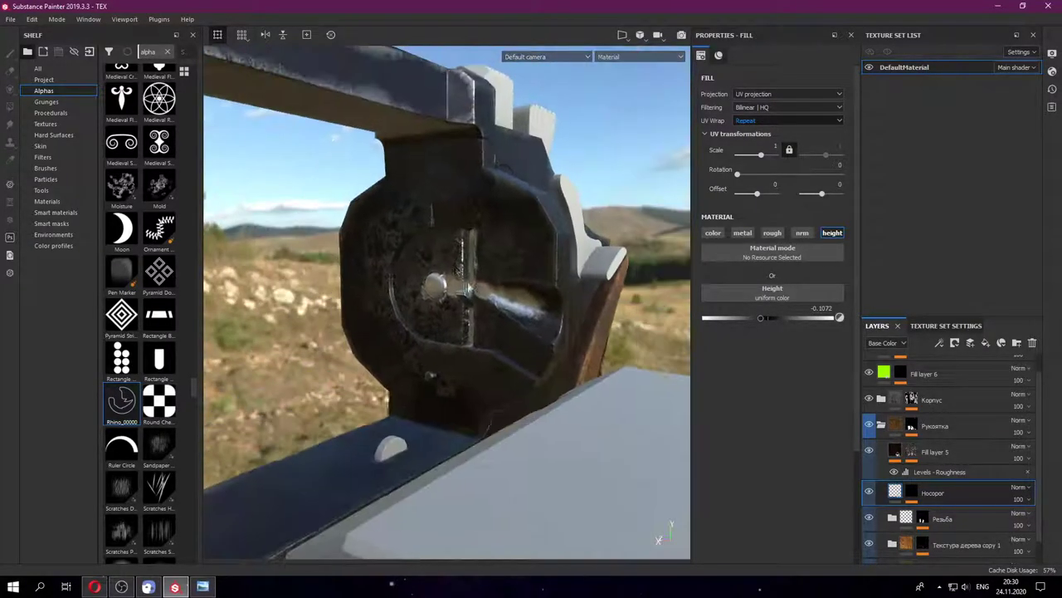
- Expand the Корпус group and select Fill layer 3 copy 1's mask
mouse_move(467, 288)
left_mouse_down("alt")
mouse_move(422, 246)
mouse_move(444, 446)
mouse_move(428, 307)
mouse_move(615, 412)
left_mouse_up("alt")
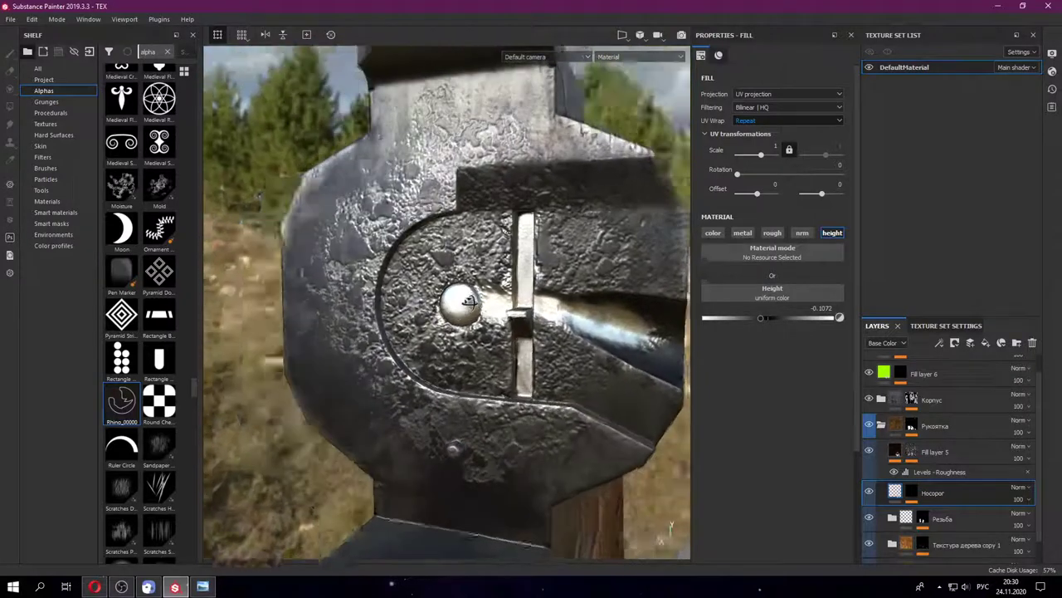
key("alt+shift")
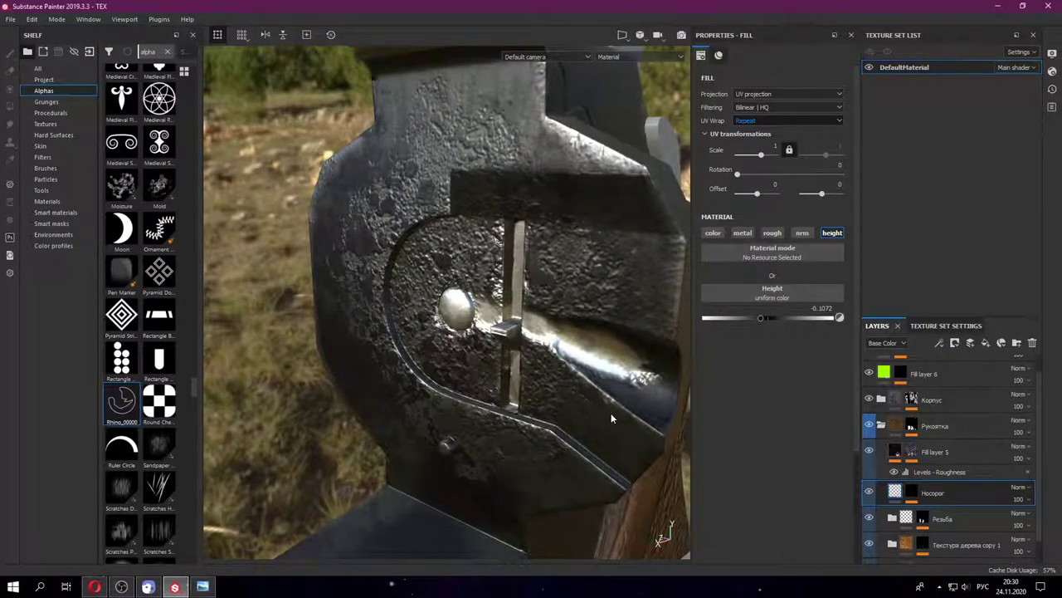
key("alt+shift")
scroll(882, 431, "up", 1)
left_click(881, 420)
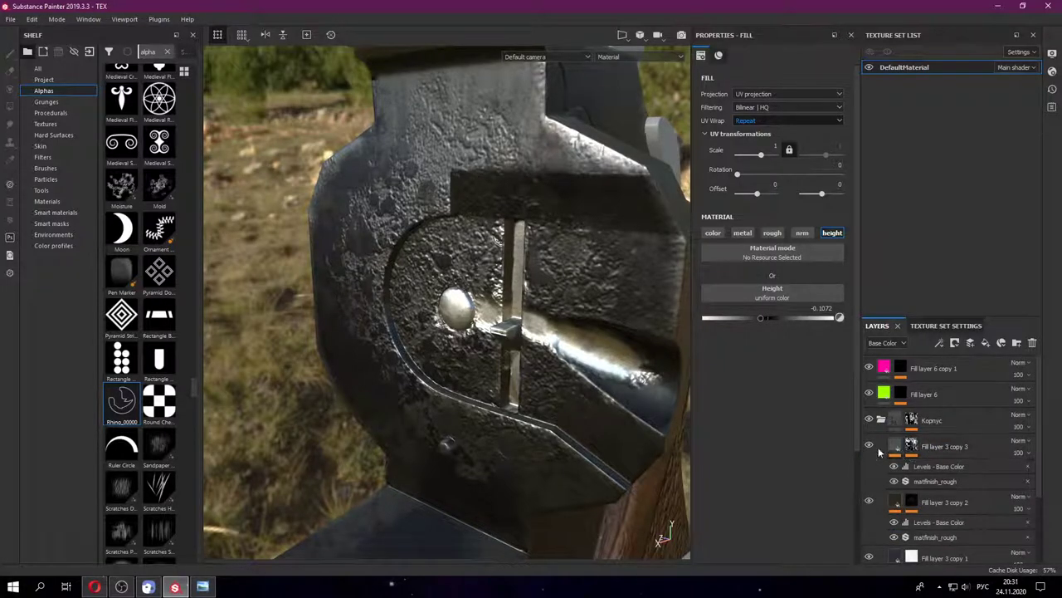
scroll(881, 452, "down", 1)
left_click(911, 525)
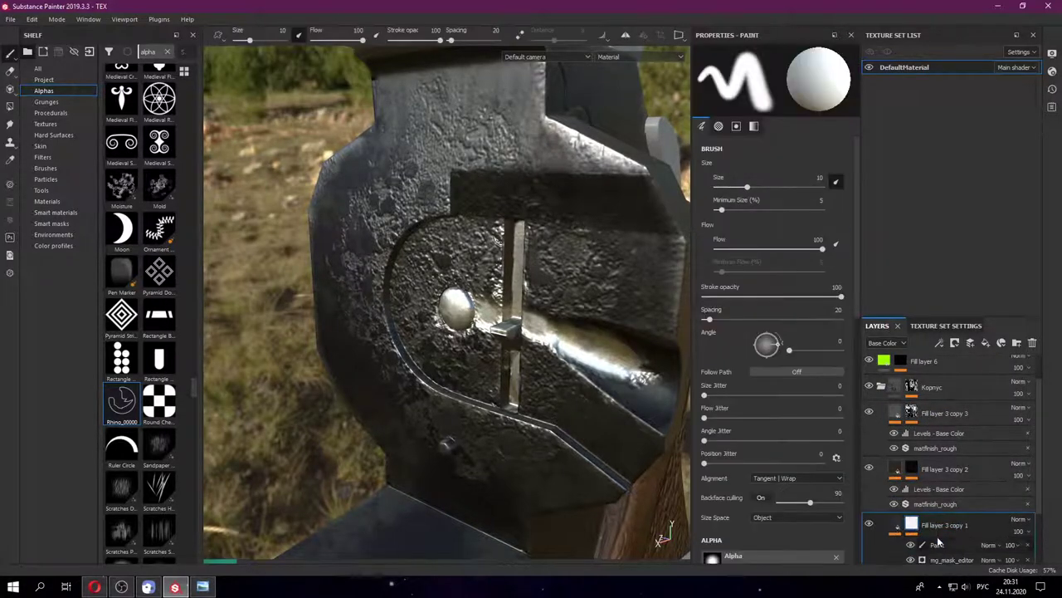
- Paint into the mask's Paint layer with flow 10, stroke opacity 12 and brush size about 29
left_click(936, 543)
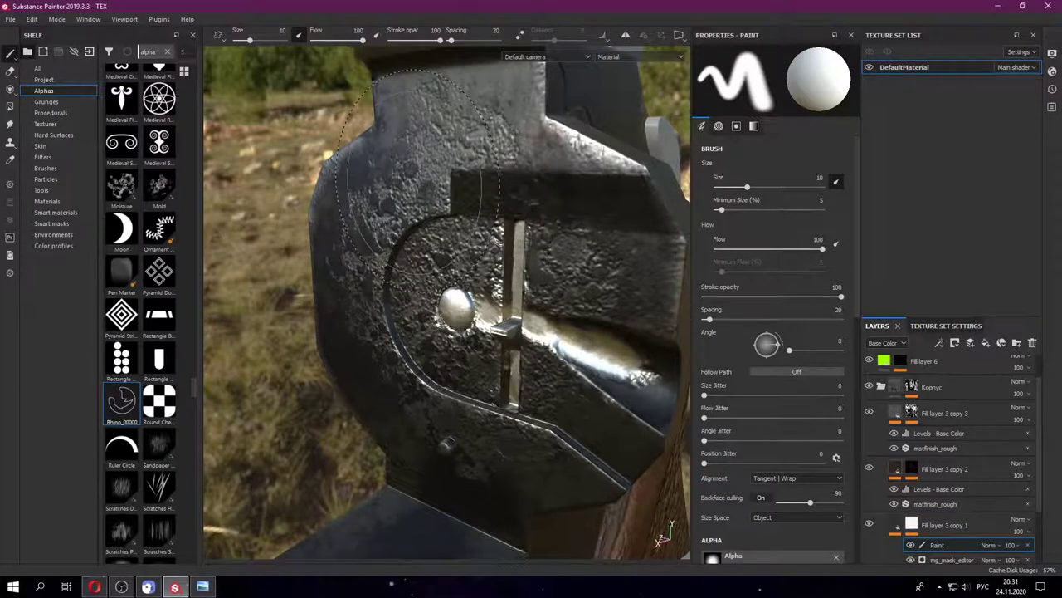
left_click_drag(415, 173, 419, 206)
left_click(726, 250)
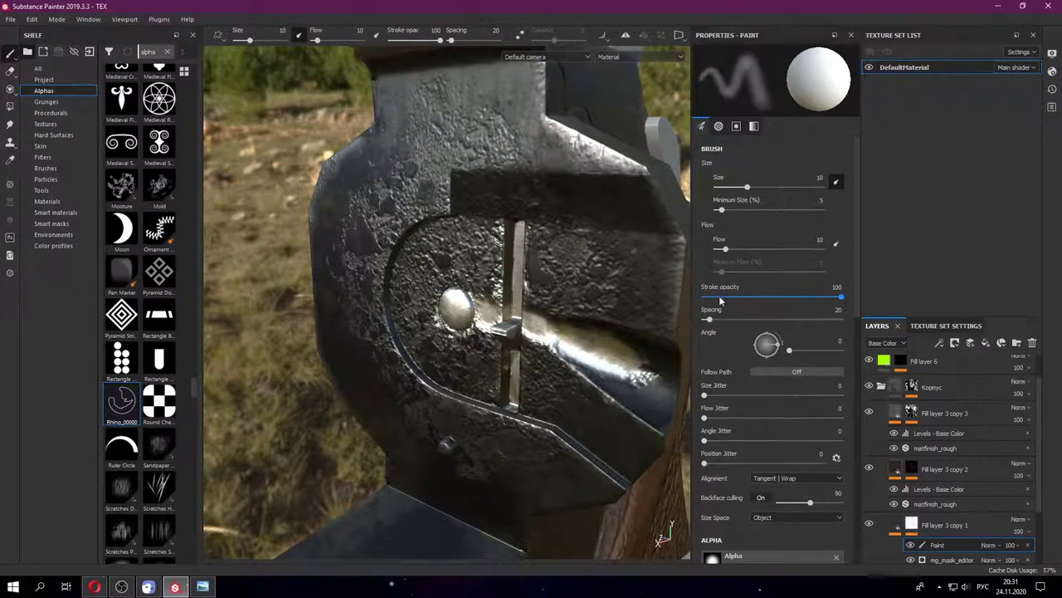
left_click(719, 297)
right_click_drag(539, 291, 597, 291, "ctrl")
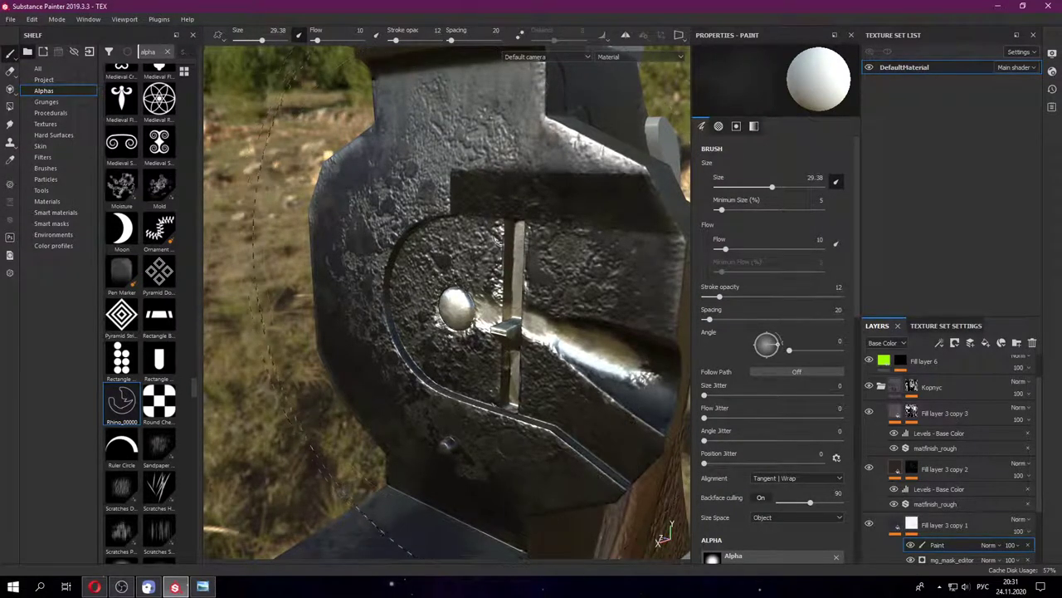
- Raise brush flow to 48 and stroke opacity to 28, slightly shrinking the brush
left_click_drag(548, 282, 398, 307, "alt")
scroll(507, 289, "up", 3)
scroll(515, 282, "down", 3)
right_click_drag(399, 316, 378, 315, "ctrl")
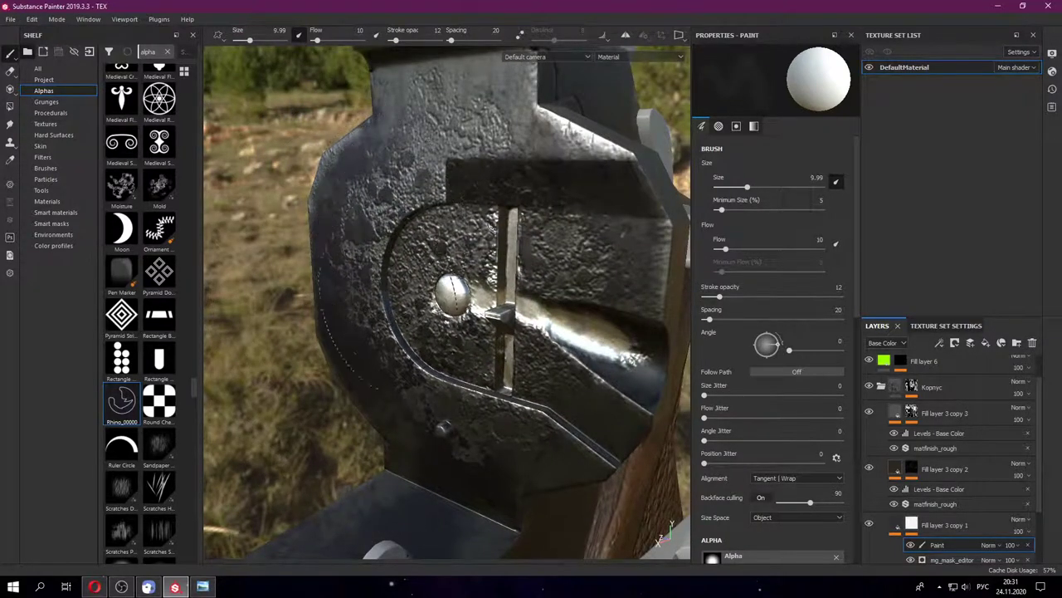
left_click_drag(727, 250, 742, 250)
right_click_drag(423, 241, 410, 241, "ctrl")
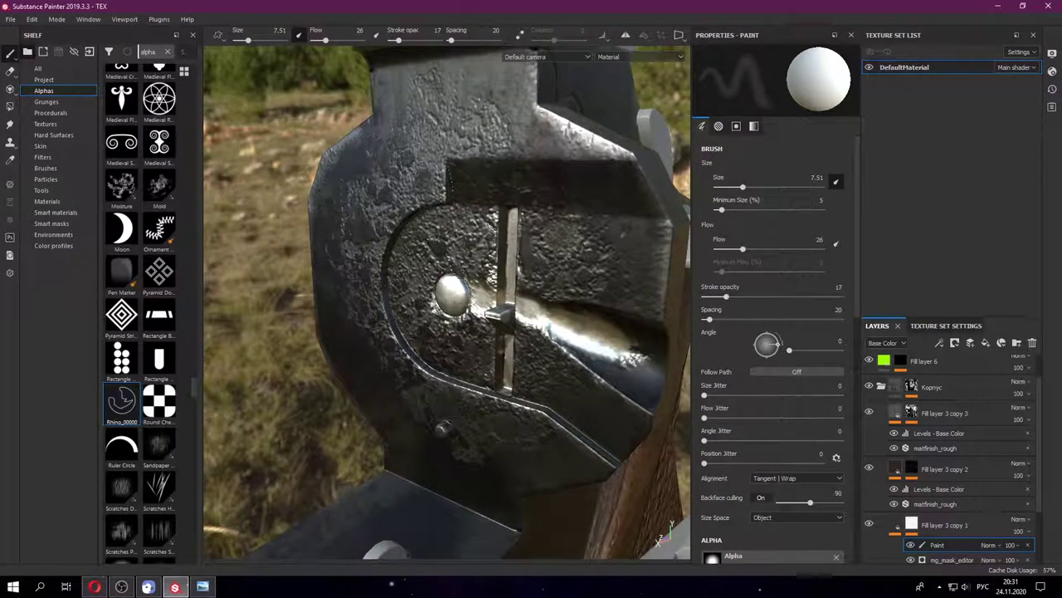
left_click_drag(734, 248, 766, 248)
left_click_drag(726, 296, 734, 296)
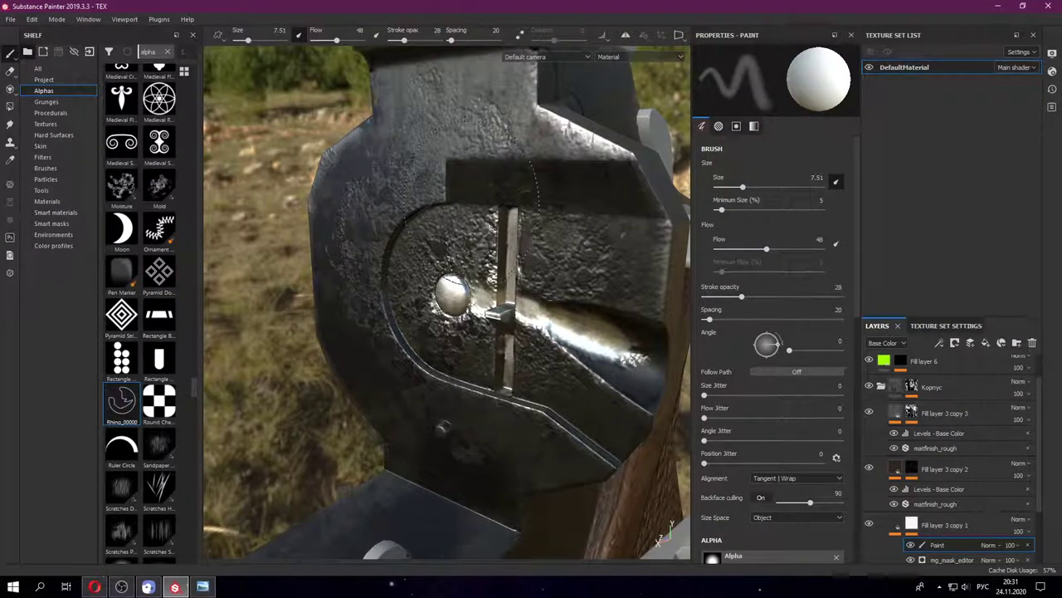
- Orbit below the part to the recess and select Fill layer 3 copy 1's Paint layer
mouse_move(414, 369)
left_mouse_down("alt")
mouse_move(478, 330)
mouse_move(531, 222)
left_mouse_up("alt")
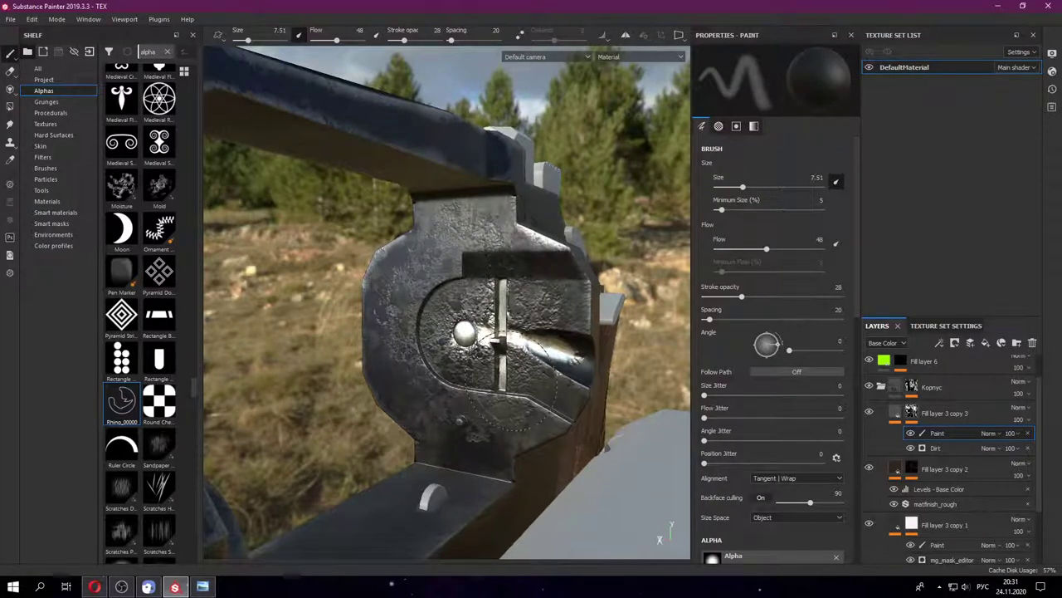
mouse_move(490, 232)
left_mouse_down("alt")
mouse_move(457, 366)
mouse_move(431, 302)
mouse_move(458, 261)
left_mouse_up("alt")
scroll(954, 448, "down", 2)
left_click(937, 511)
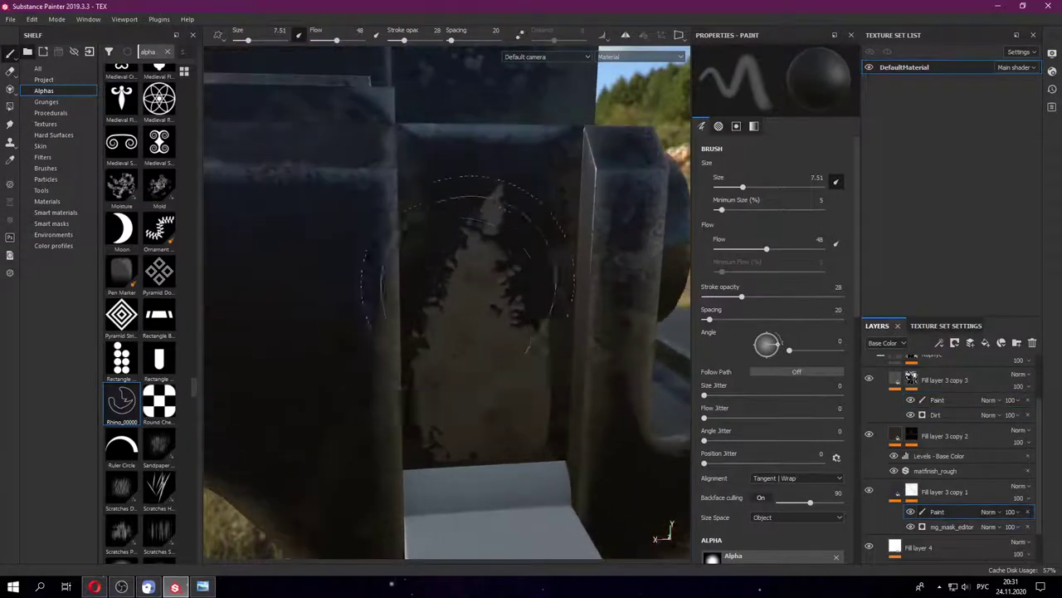
- With a 3.25 brush at 100 flow and opacity, paint dark over the recess's light patches
right_click_drag(457, 261, 493, 243, "ctrl")
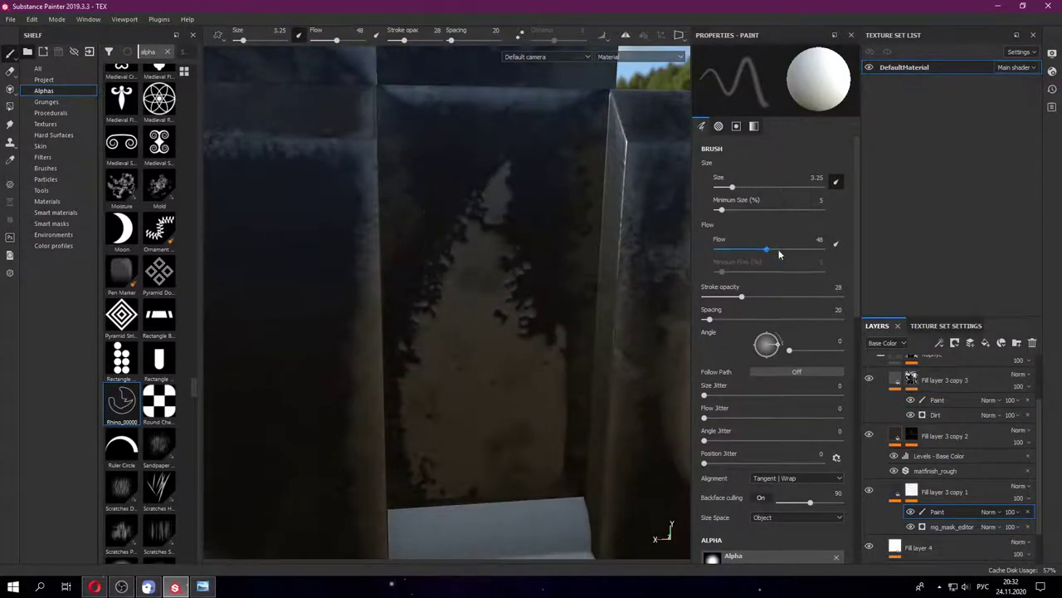
left_click_drag(482, 283, 486, 267)
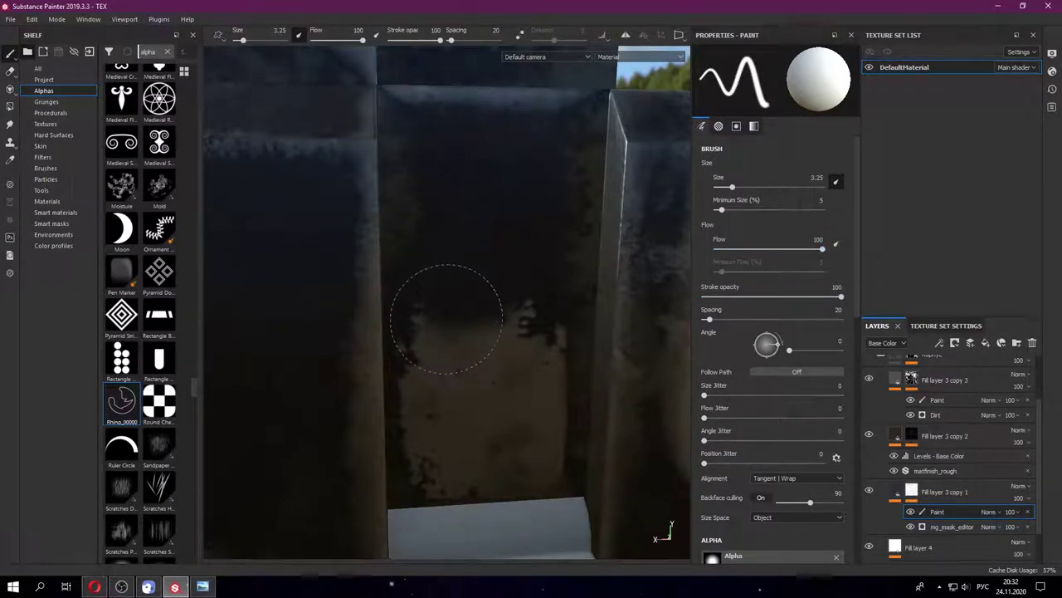
left_click_drag(447, 319, 451, 274)
left_click_drag(522, 315, 529, 284)
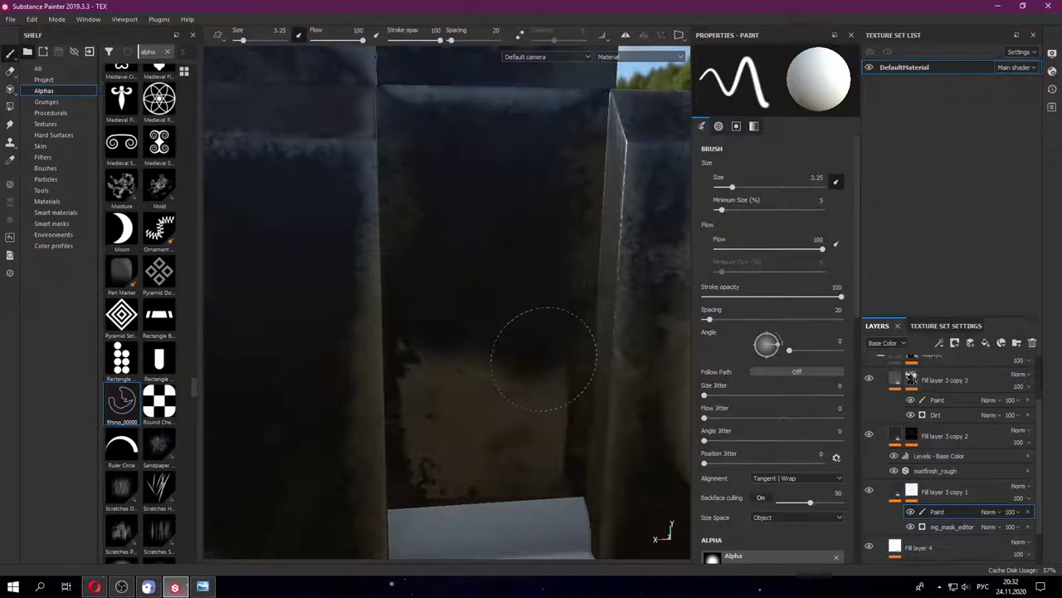
mouse_move(544, 359)
left_mouse_down("alt")
mouse_move(504, 390)
mouse_move(451, 308)
mouse_move(440, 378)
left_mouse_up("alt")
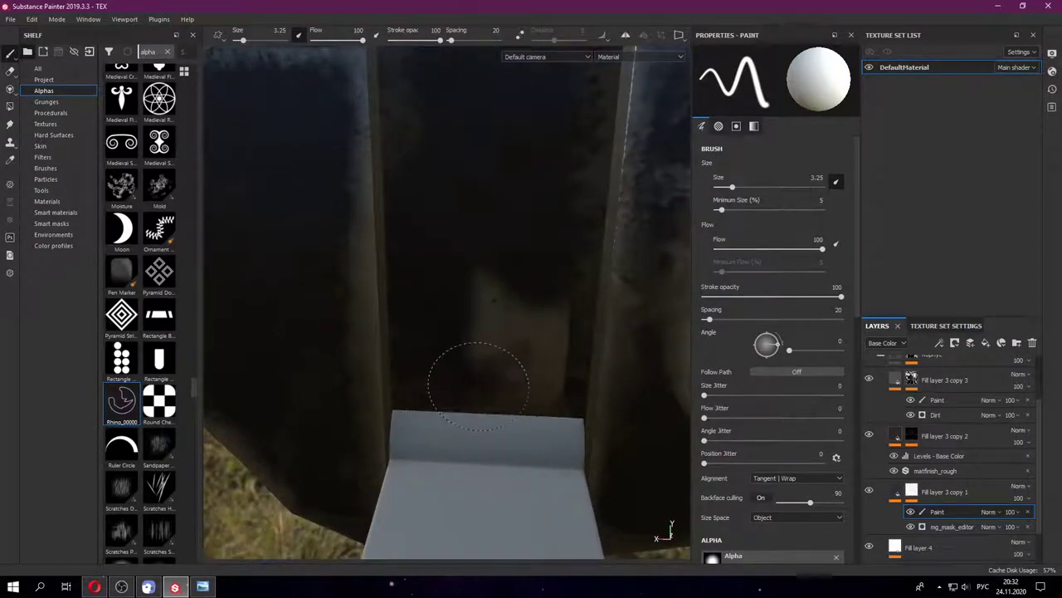
left_click_drag(543, 375, 548, 313)
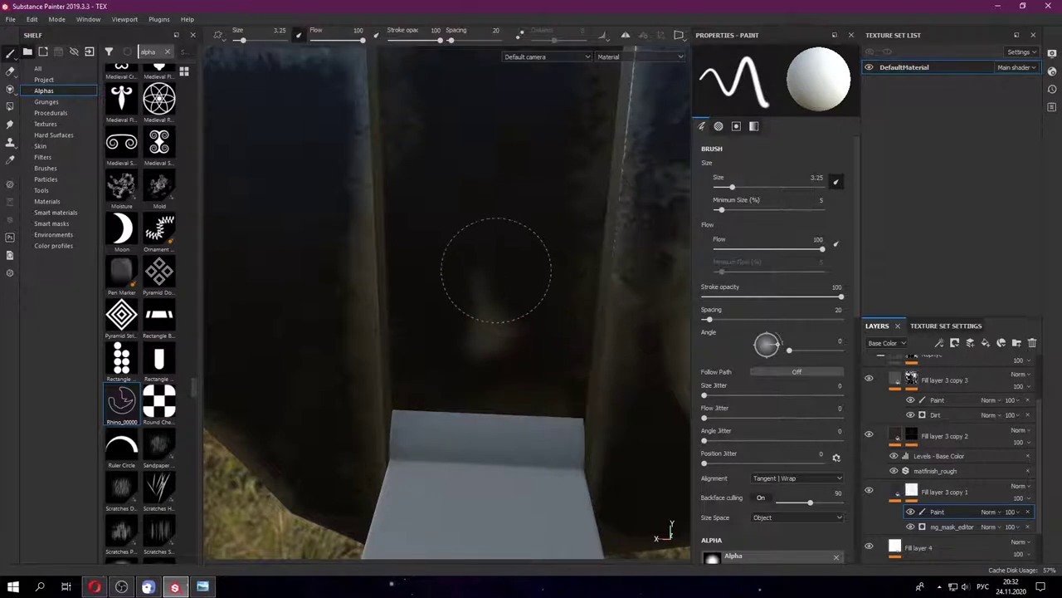
left_click_drag(495, 271, 495, 322)
mouse_move(463, 384)
left_mouse_down("alt")
mouse_move(474, 362)
mouse_move(457, 183)
left_mouse_up("alt")
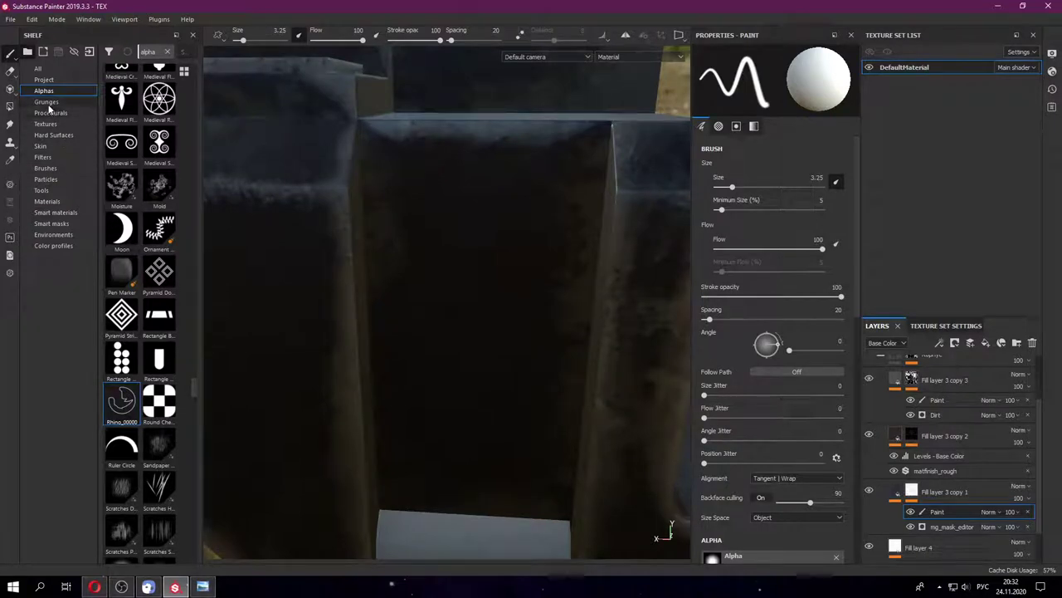
- Pick a ragged chip-shaped brush alpha, rotated near vertical, at size about 9
scroll(162, 241, "down", 3)
scroll(162, 249, "down", 3)
scroll(163, 253, "down", 3)
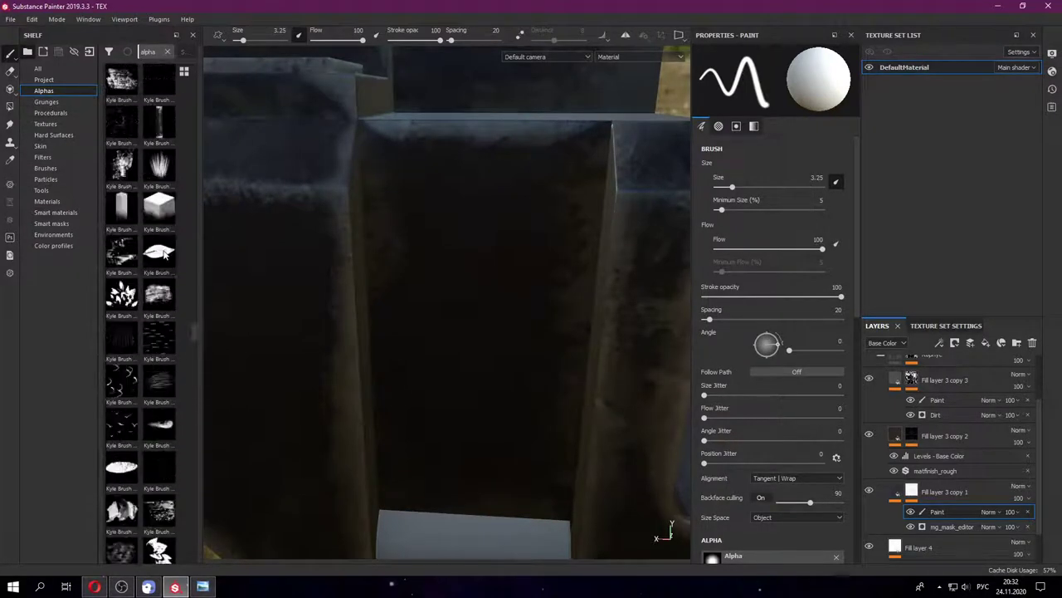
scroll(164, 256, "down", 3)
scroll(163, 255, "up", 3)
scroll(163, 255, "up", 3)
scroll(163, 256, "up", 3)
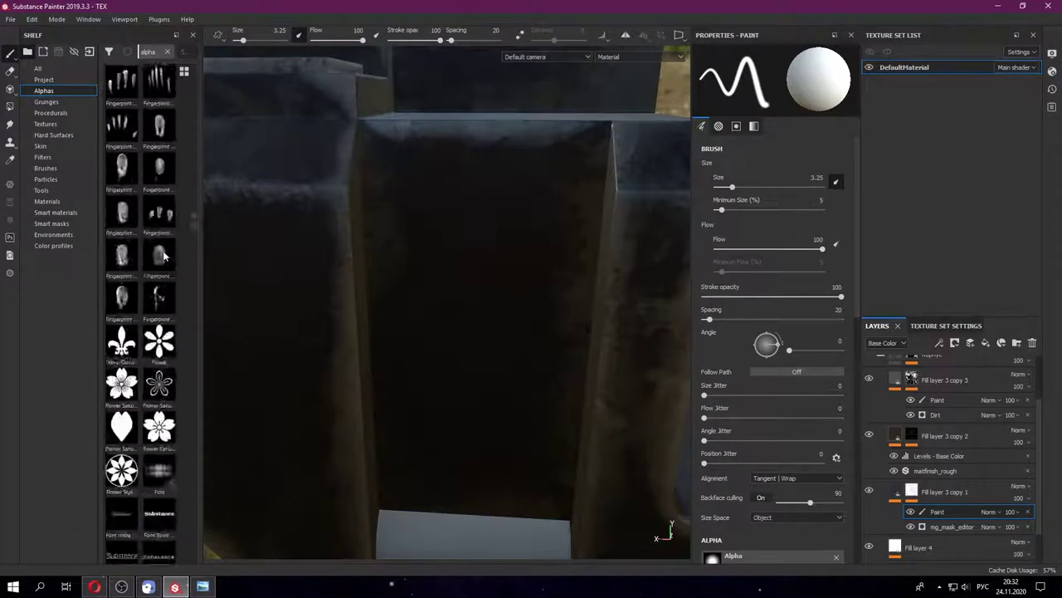
scroll(163, 256, "up", 3)
scroll(163, 256, "up", 3)
scroll(165, 258, "up", 3)
scroll(166, 258, "up", 3)
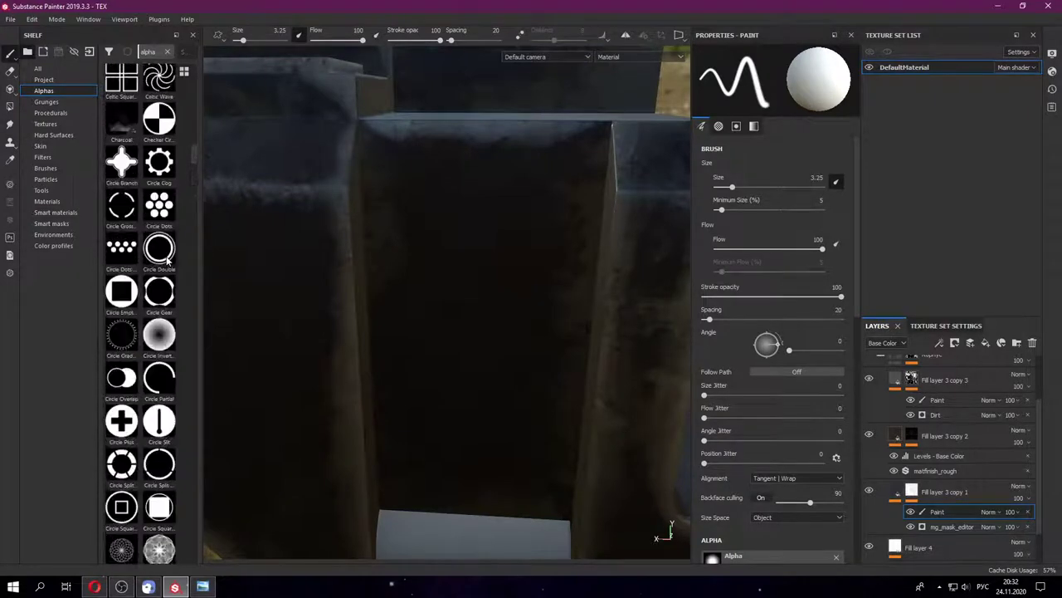
scroll(166, 260, "up", 3)
scroll(167, 260, "up", 3)
scroll(160, 262, "up", 3)
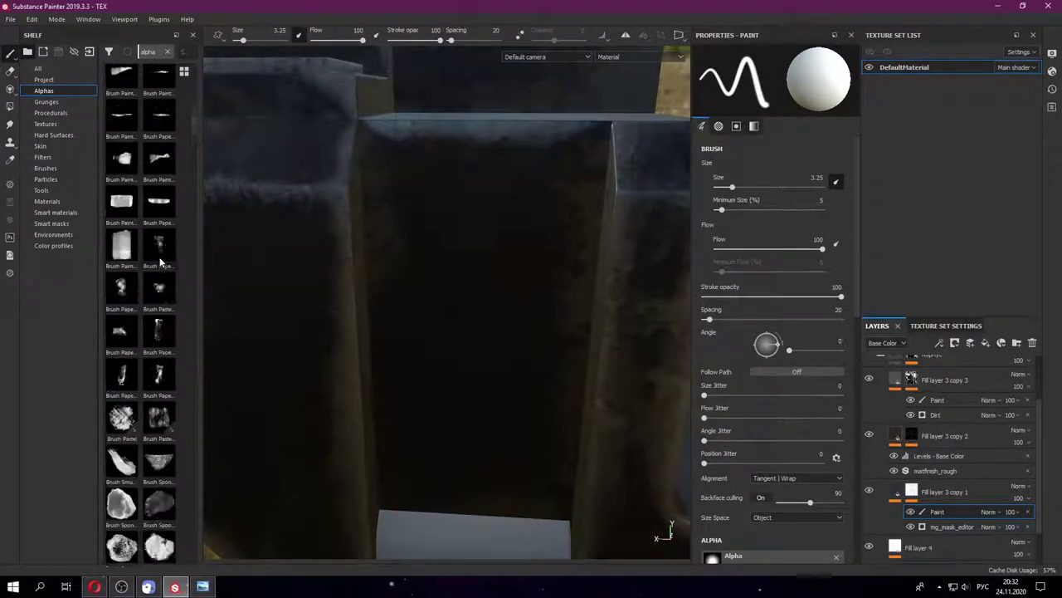
scroll(160, 261, "up", 3)
scroll(160, 262, "up", 3)
scroll(160, 263, "up", 3)
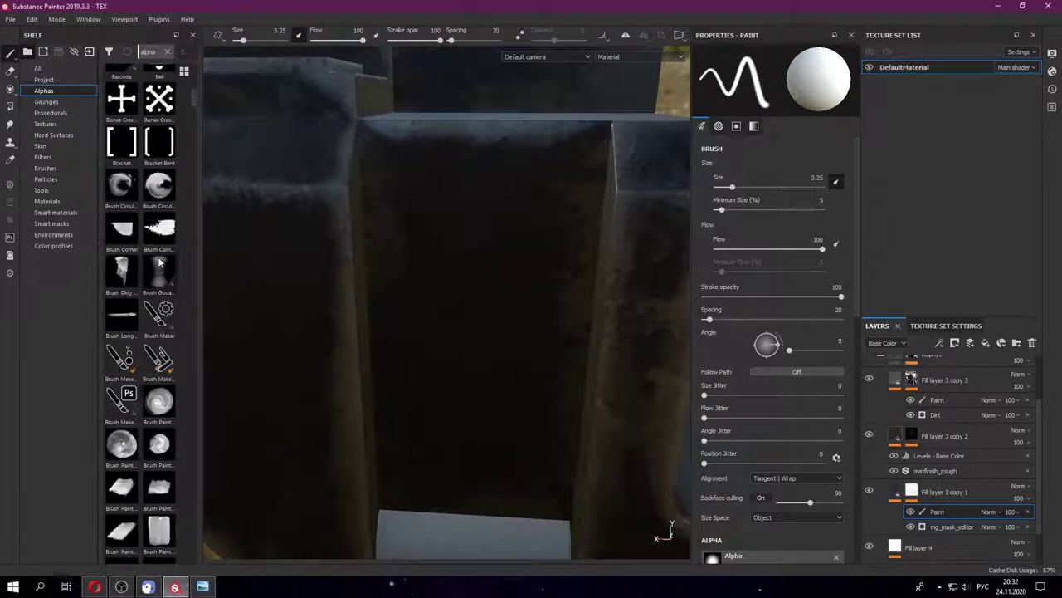
left_click(161, 232)
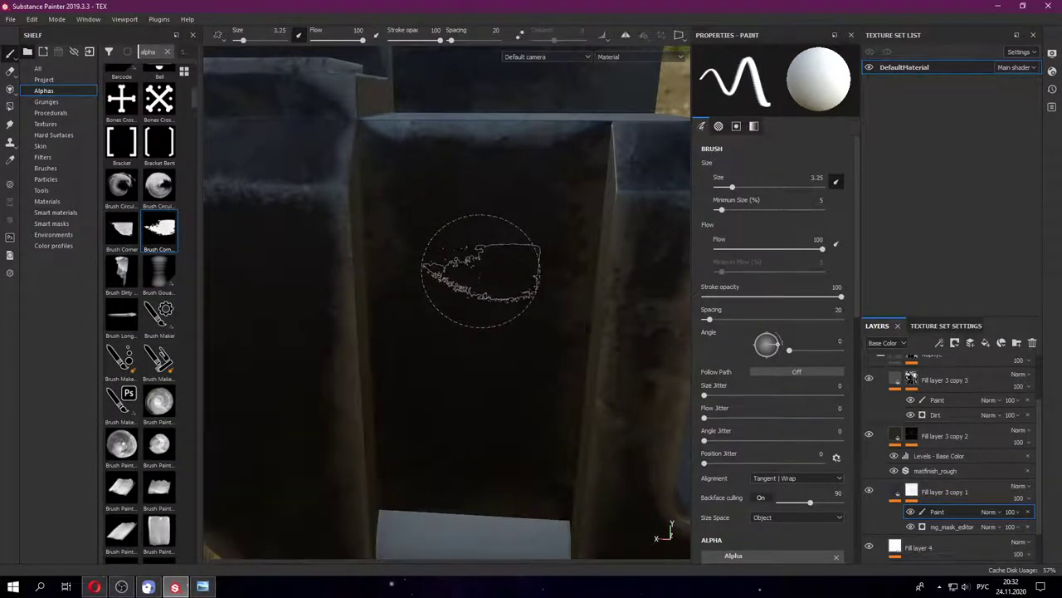
mouse_move(474, 274)
right_mouse_down("alt")
mouse_move(504, 270)
mouse_move(486, 279)
right_mouse_up("alt")
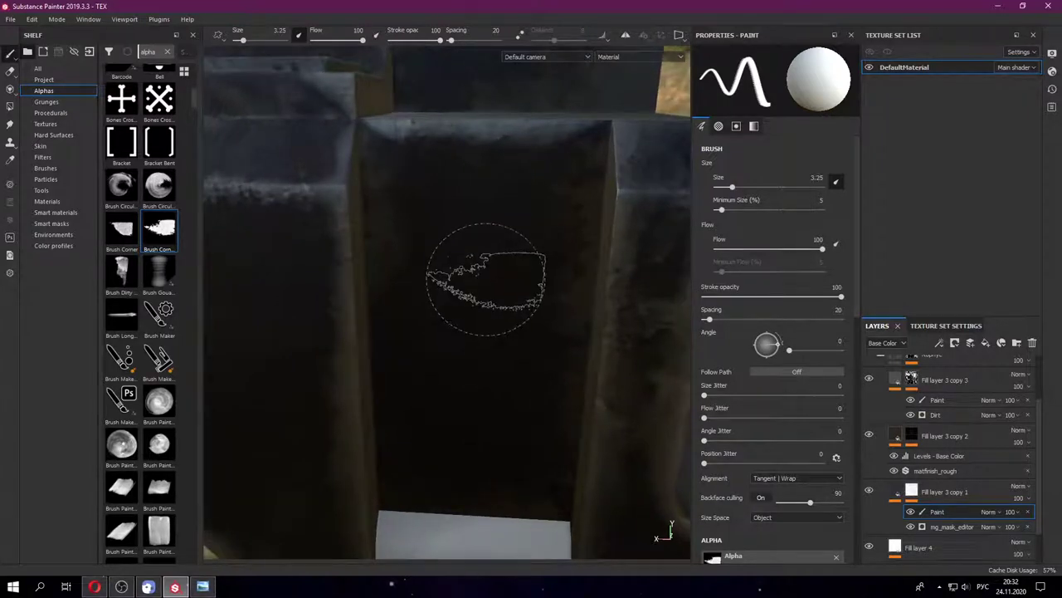
left_click_drag(485, 279, 484, 249, "ctrl")
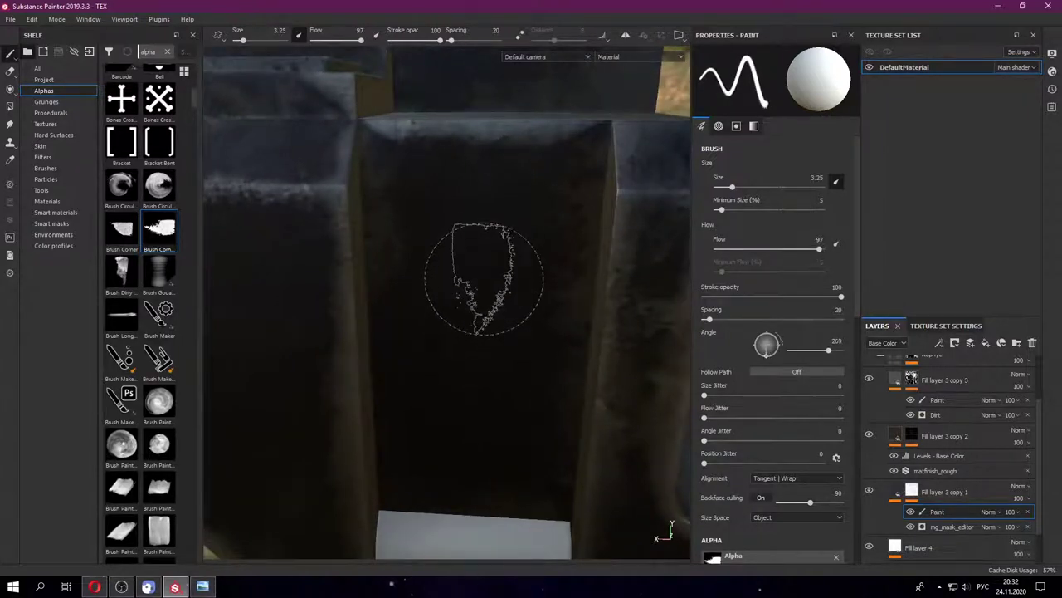
mouse_move(484, 278)
right_mouse_down("ctrl")
mouse_move(488, 264)
mouse_move(492, 281)
right_mouse_up("ctrl")
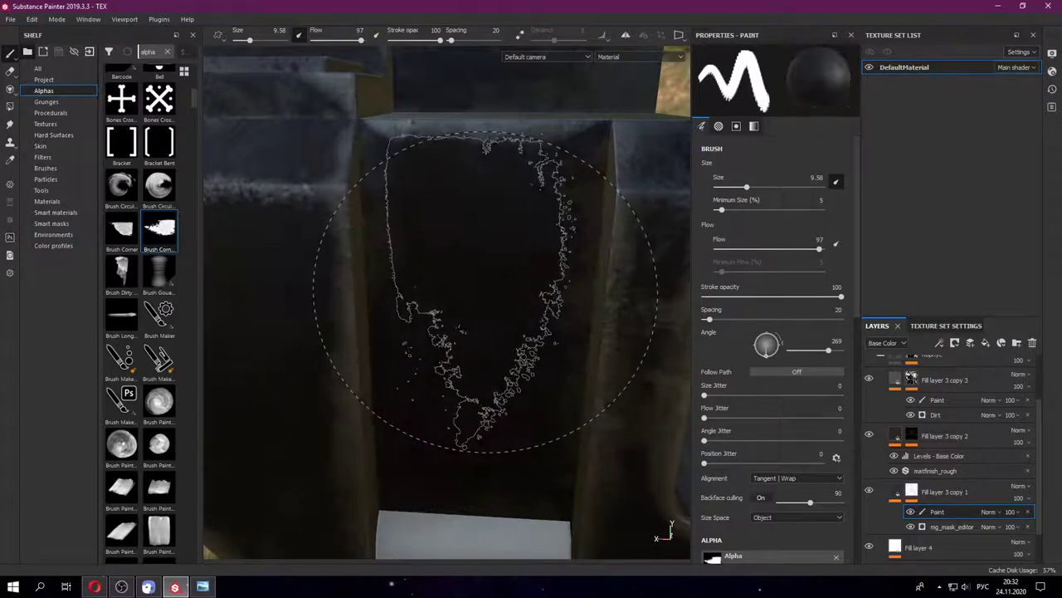
- Stamp a chip in the dark opening, undo it, and restamp with lower opacity and flow
left_click(482, 294)
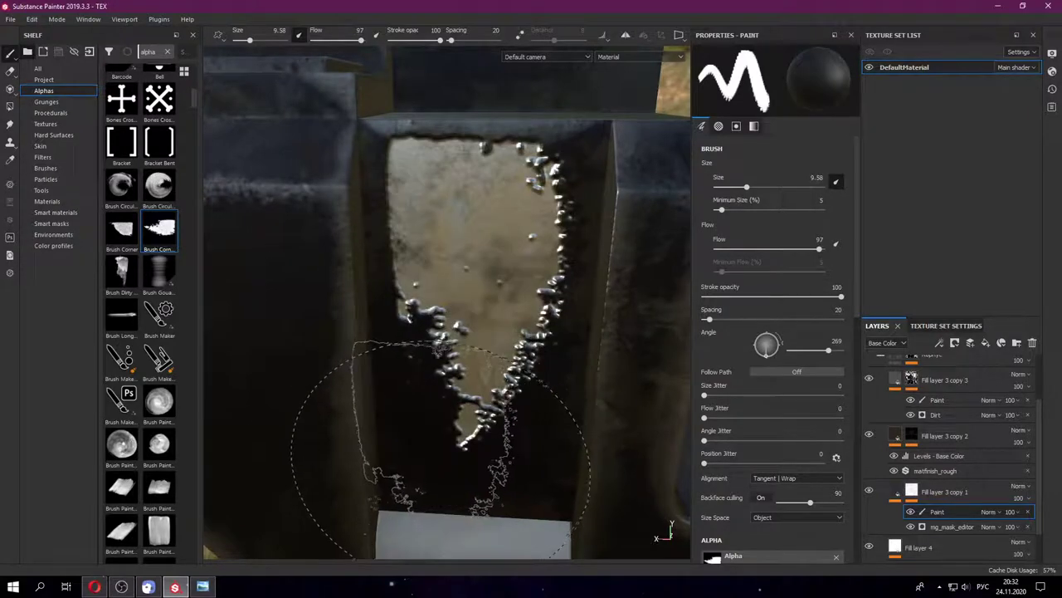
key("ctrl+z")
left_click(756, 296)
left_click(771, 249)
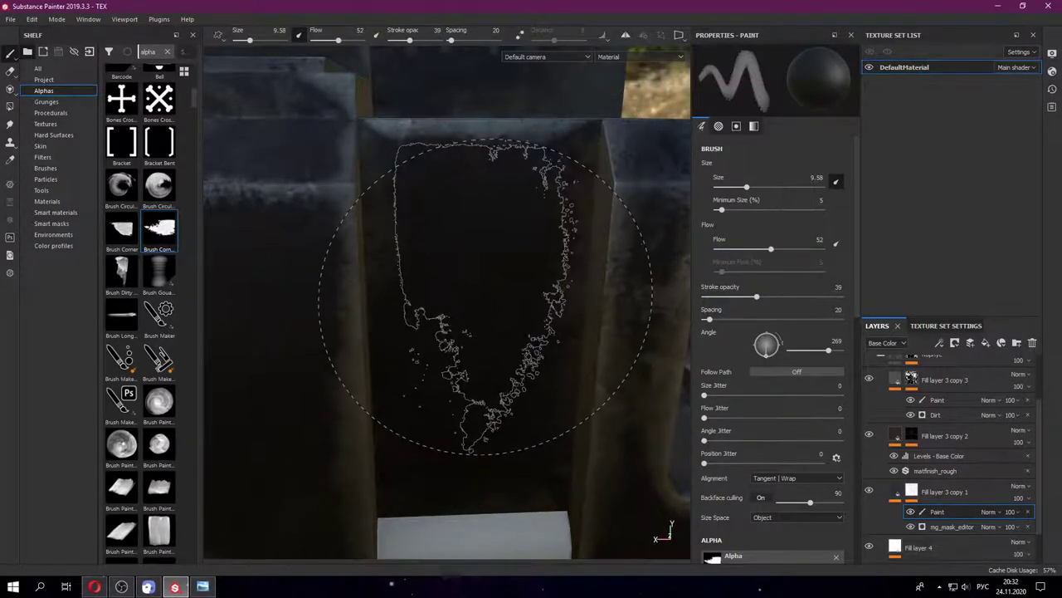
left_click(485, 296)
- Stamp a faint chip at flow 40, opacity 25, brush size about 11 to 12.8
left_click(757, 249)
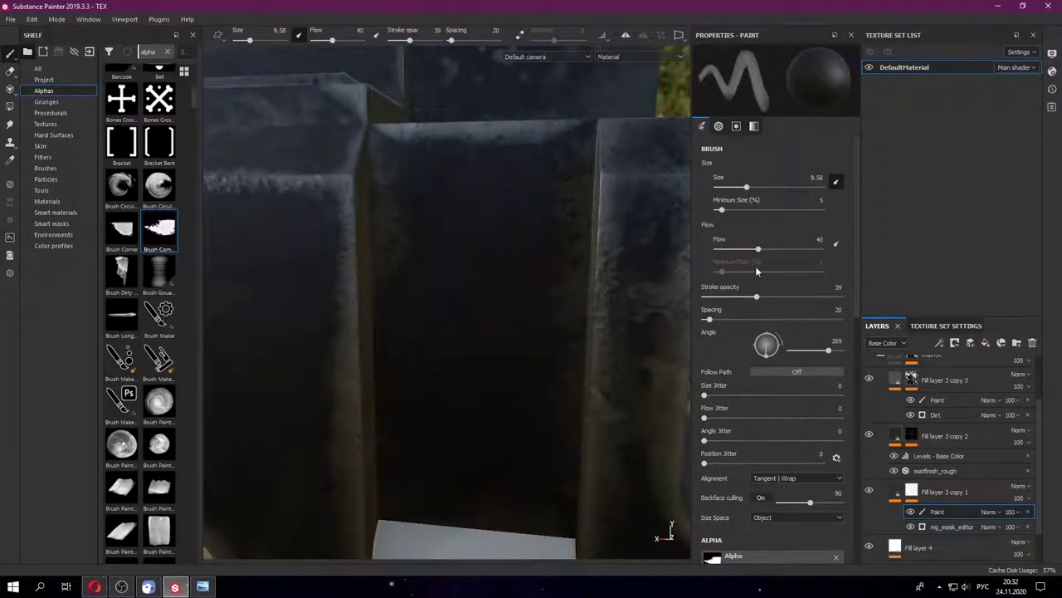
left_click(737, 297)
right_click(492, 307)
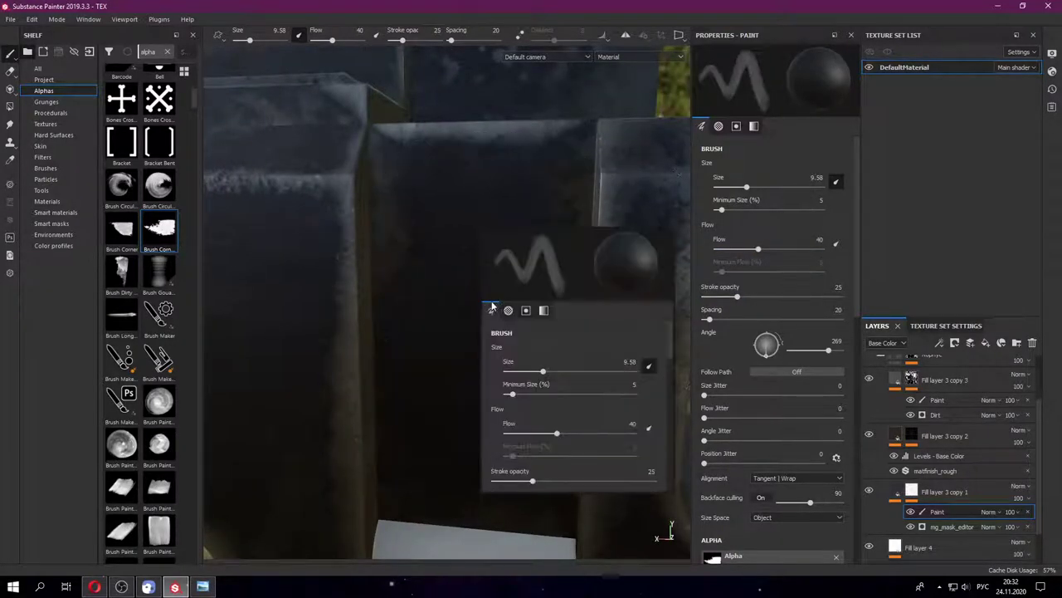
right_click_drag(483, 310, 495, 309, "ctrl")
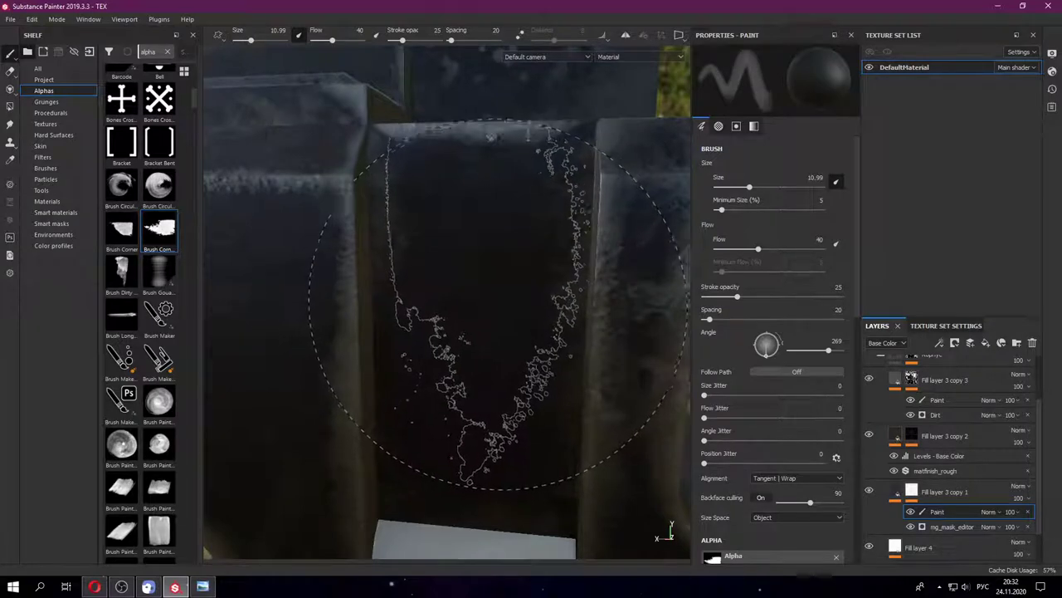
left_click(495, 309)
left_click_drag(495, 309, 488, 314, "alt")
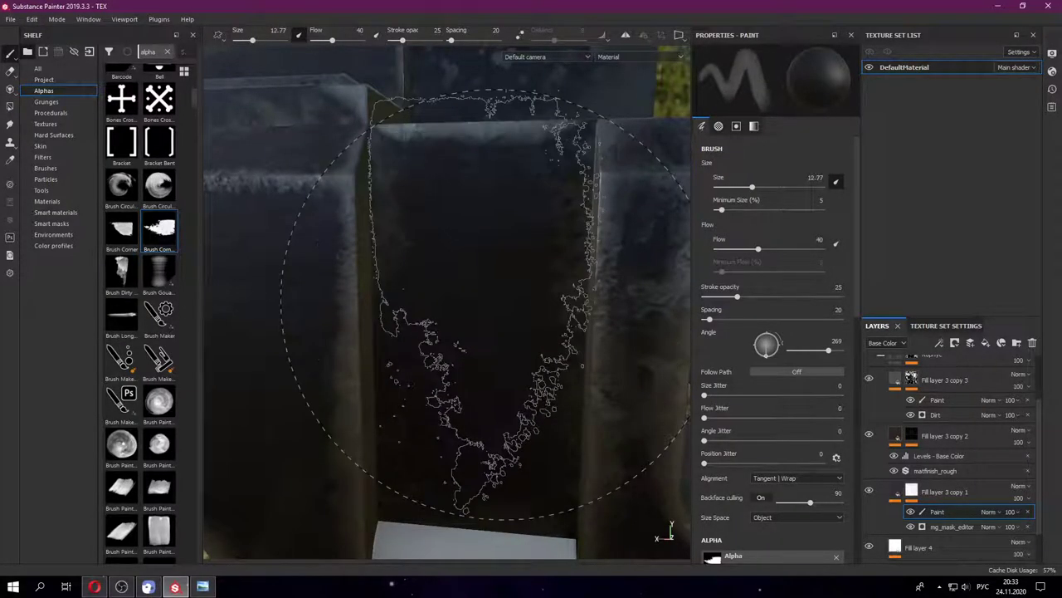
right_click_drag(486, 320, 498, 320, "ctrl")
- View the barrel and block and use a dirty streak alpha at angle 52, size 4.5
mouse_move(487, 329)
left_mouse_down("alt")
mouse_move(496, 345)
mouse_move(480, 332)
mouse_move(448, 382)
left_mouse_up("alt")
mouse_move(535, 266)
left_mouse_down("alt")
mouse_move(574, 261)
mouse_move(602, 237)
mouse_move(502, 342)
mouse_move(332, 274)
mouse_move(456, 307)
left_mouse_up("alt")
left_click(122, 270)
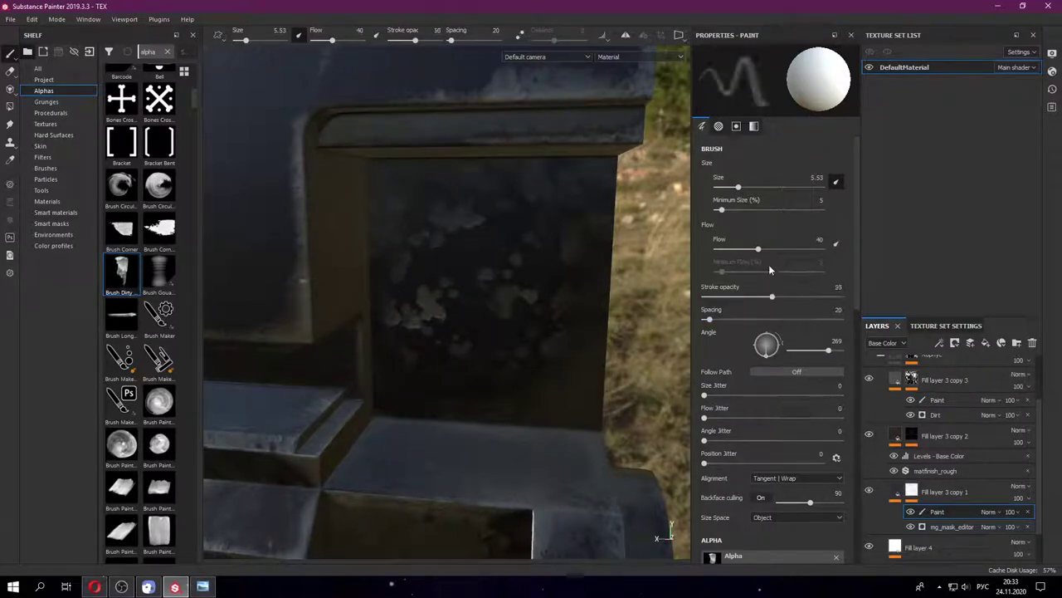
left_click_drag(531, 365, 581, 365, "ctrl")
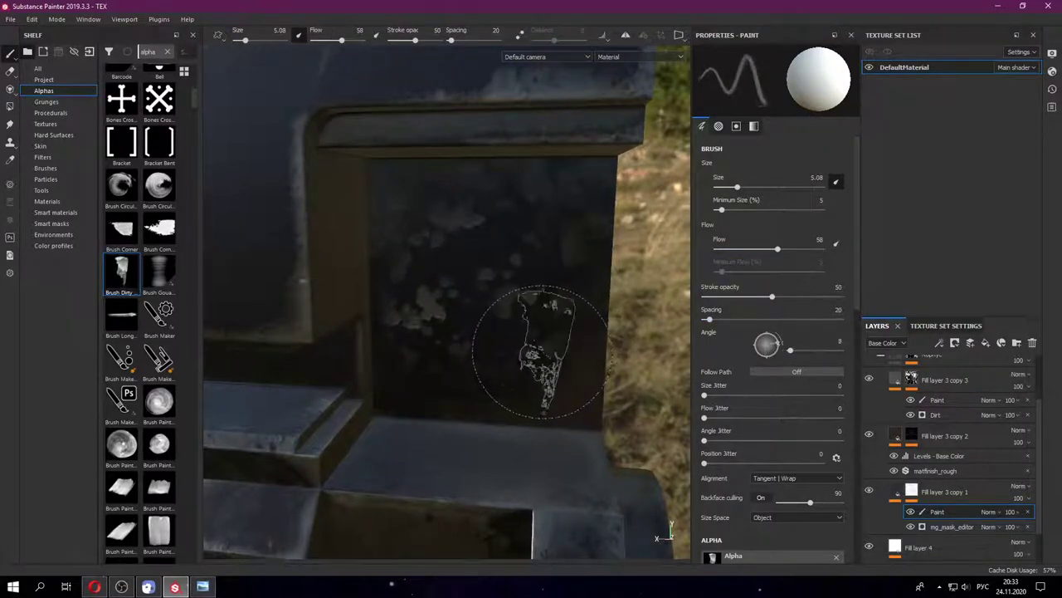
right_click_drag(507, 379, 534, 332, "ctrl")
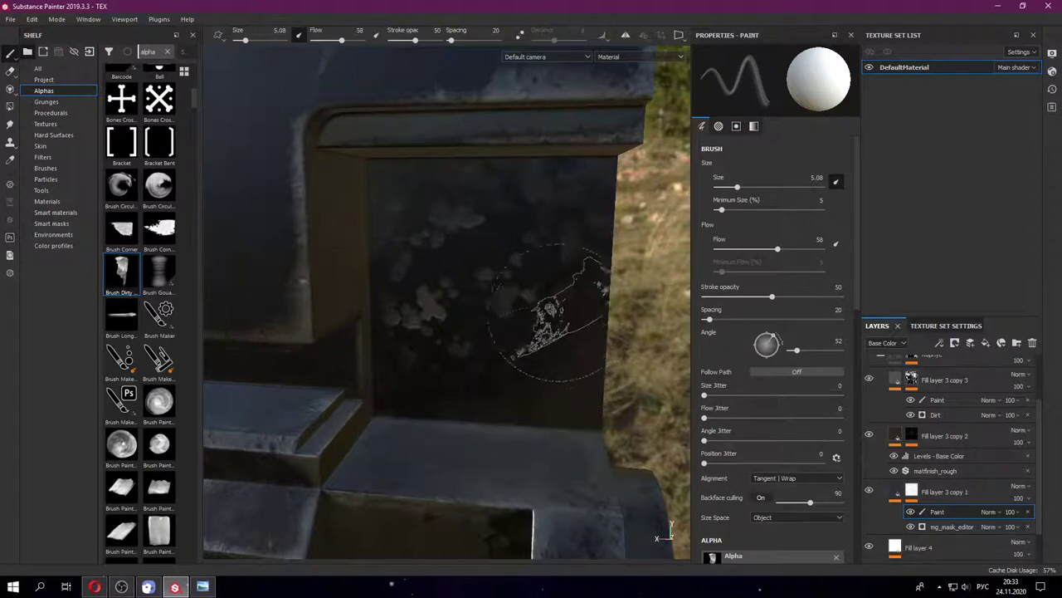
mouse_move(553, 312)
left_mouse_down("ctrl")
mouse_move(579, 277)
mouse_move(577, 245)
left_mouse_up("ctrl")
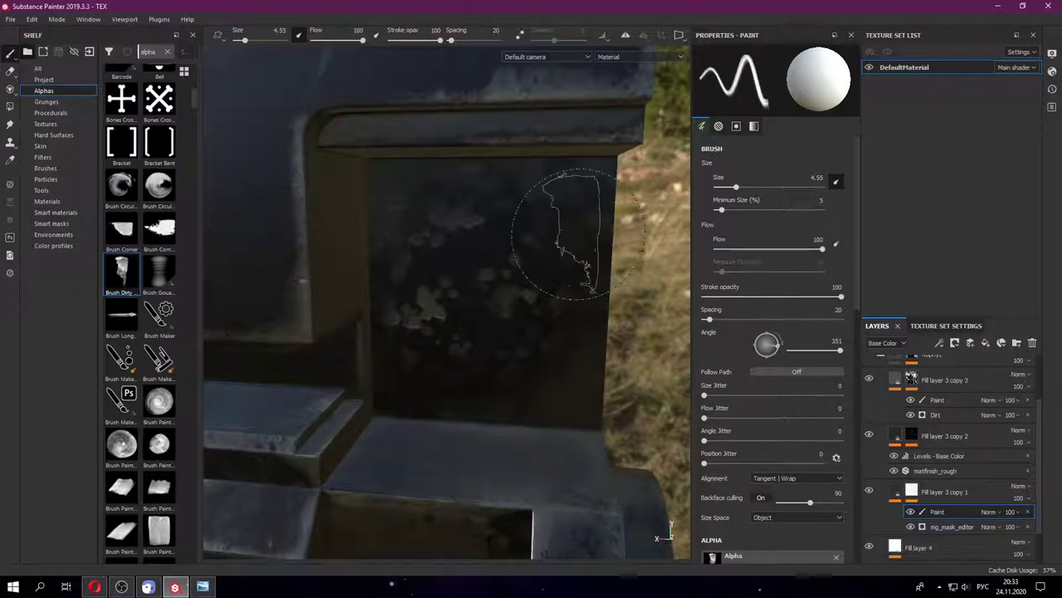
- Lower the flow, shrink the brush to 3.5, and rotate the stamp to about 132 degrees
mouse_move(574, 241)
left_mouse_down("ctrl")
mouse_move(512, 232)
mouse_move(524, 235)
left_mouse_up("ctrl")
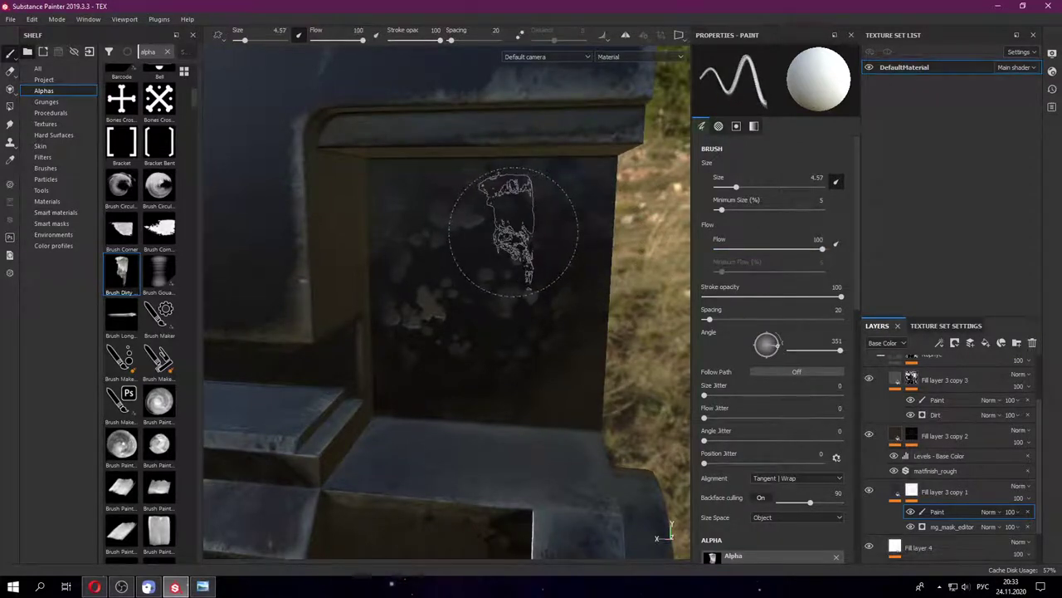
mouse_move(525, 235)
right_mouse_down("ctrl")
mouse_move(514, 235)
mouse_move(527, 244)
right_mouse_up("ctrl")
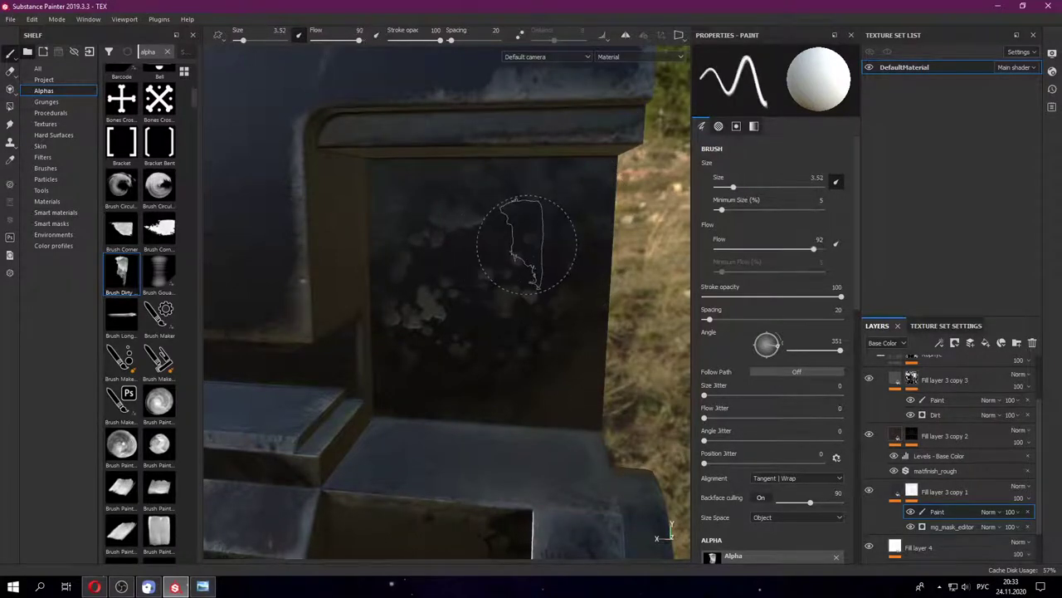
left_click_drag(526, 245, 523, 245, "ctrl")
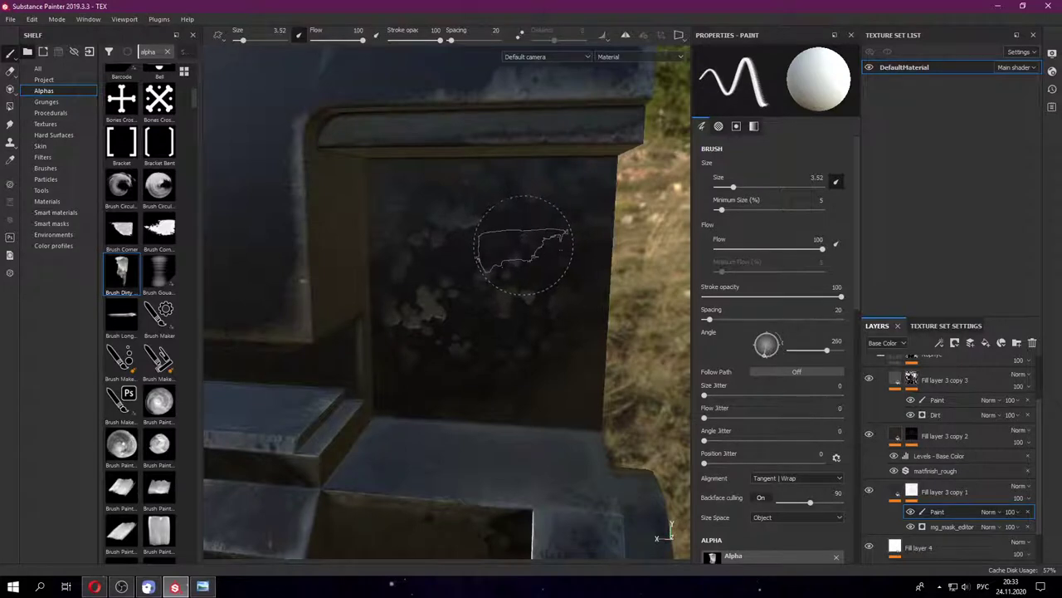
left_click_drag(432, 224, 422, 230, "ctrl")
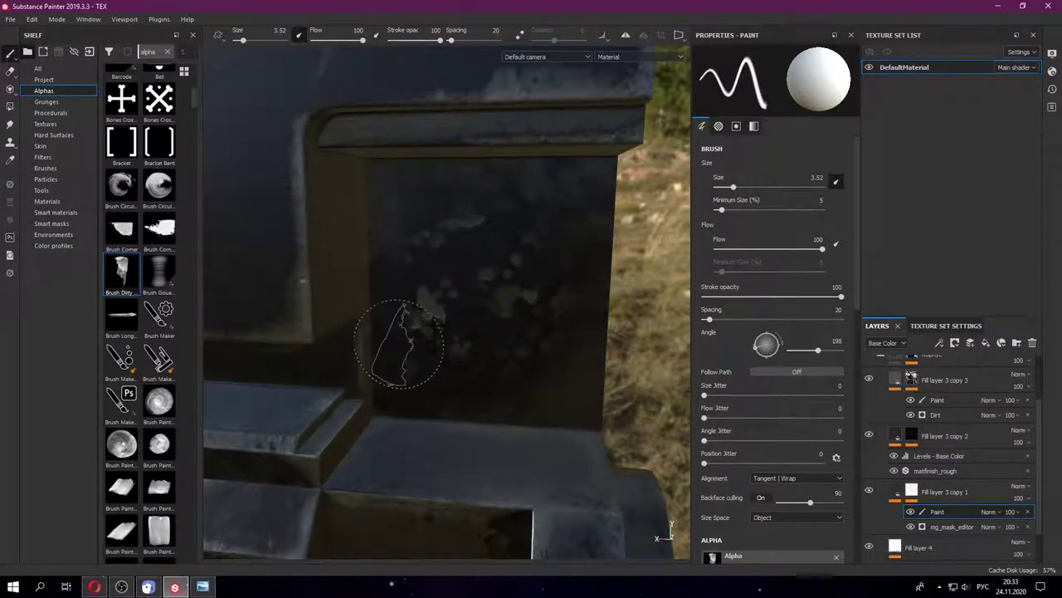
left_click_drag(399, 343, 402, 355, "ctrl")
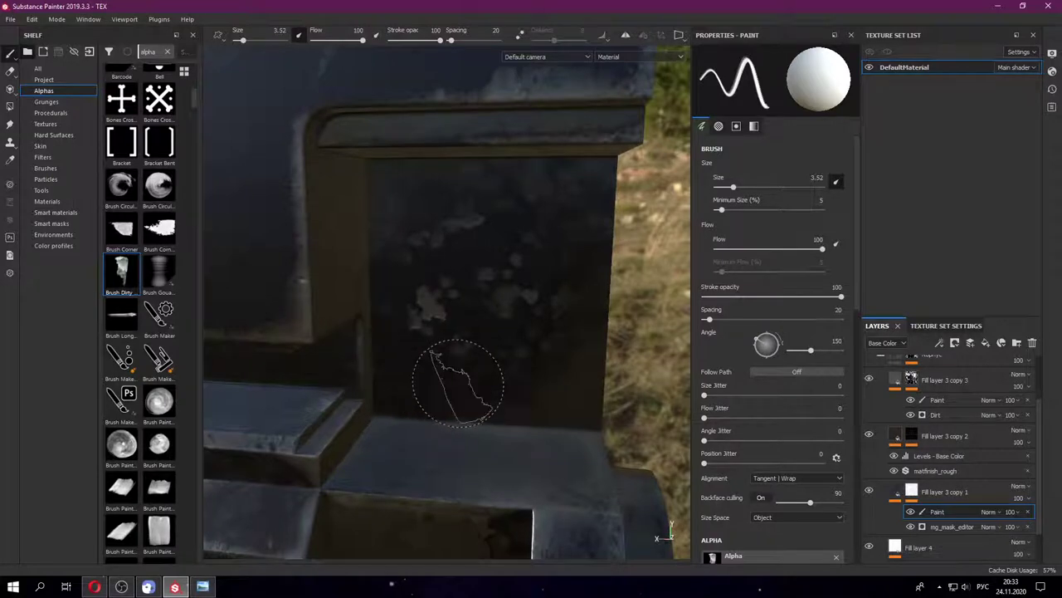
left_click_drag(457, 383, 500, 383, "ctrl")
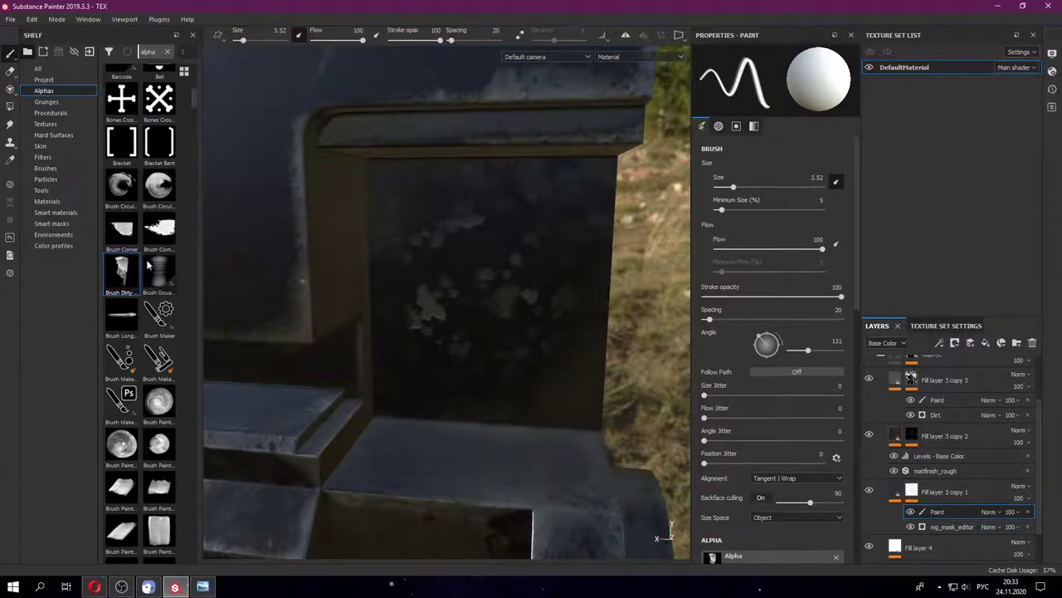
- Rotate the brush to about 207°, enlarge it to 8.61, set opacity 20, and reduce hardness
scroll(147, 264, "down", 5)
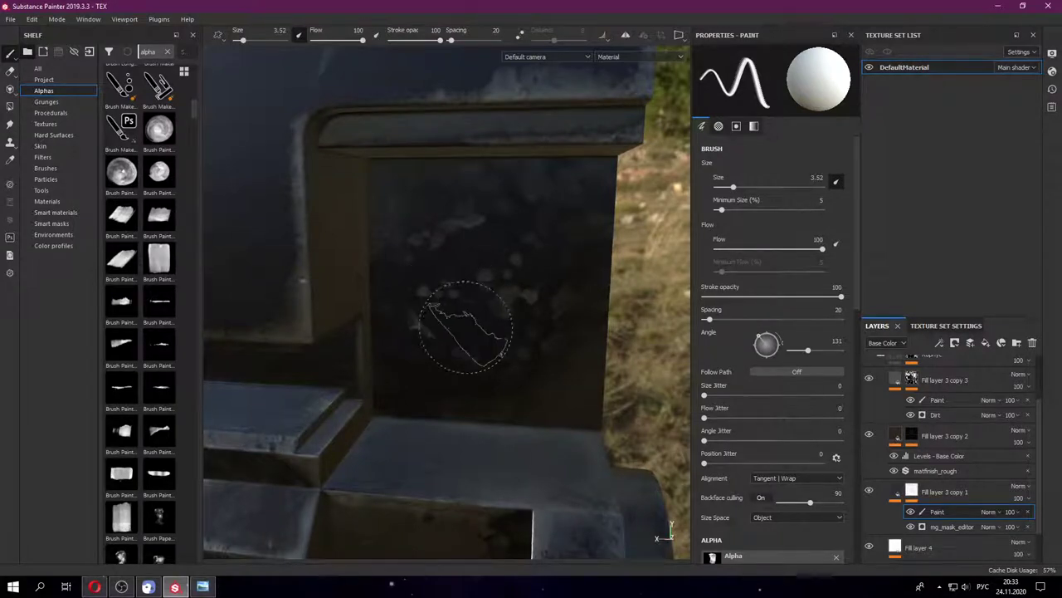
left_click_drag(466, 327, 475, 317, "ctrl")
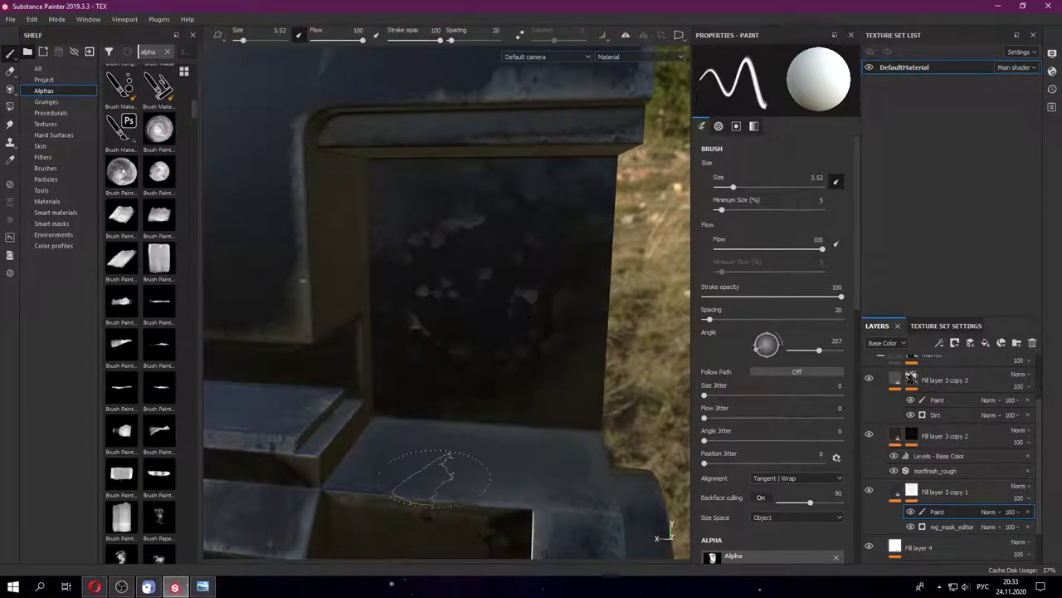
scroll(163, 403, "down", 2)
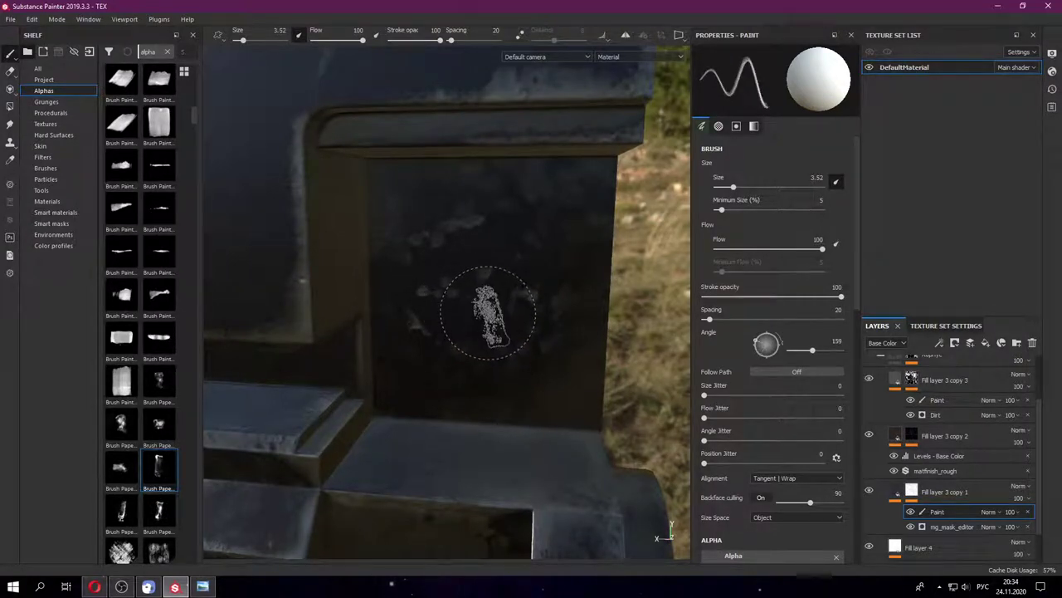
right_click_drag(488, 313, 495, 337, "ctrl")
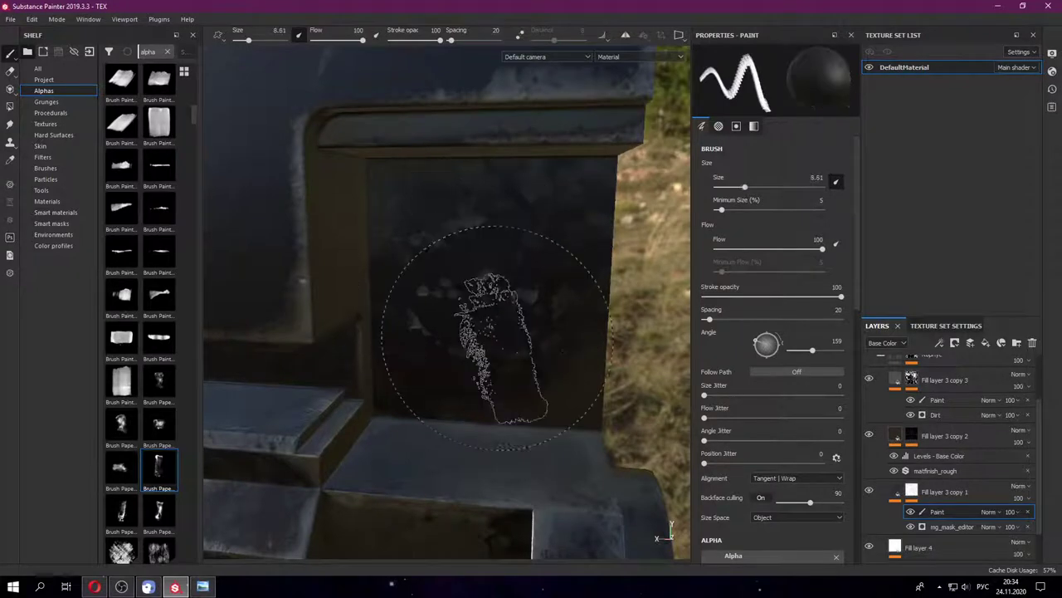
left_click(737, 296)
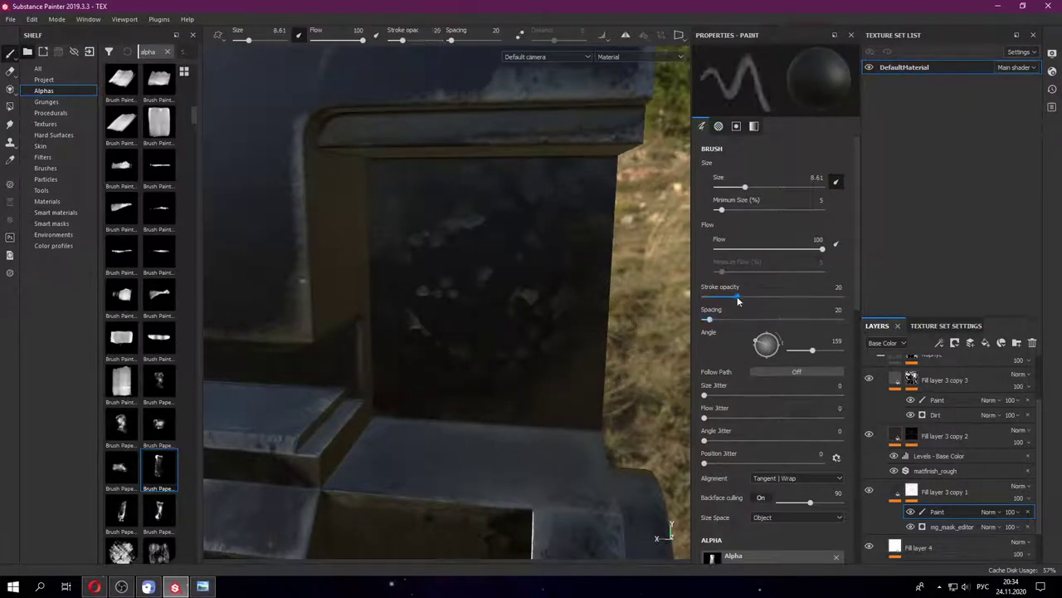
scroll(766, 454, "down", 3)
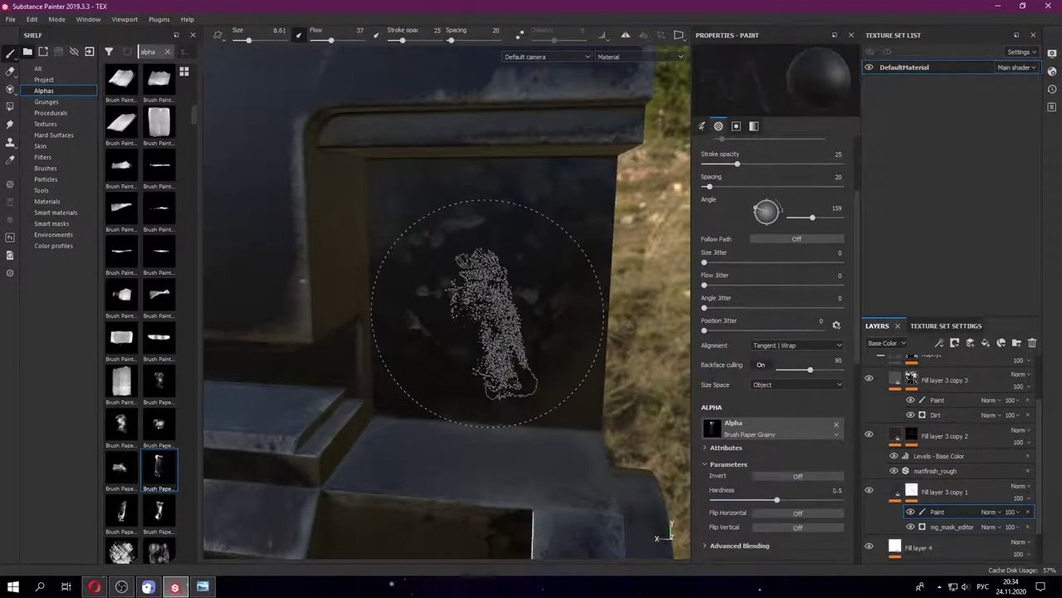
mouse_move(486, 324)
right_mouse_down("ctrl")
mouse_move(531, 349)
mouse_move(486, 353)
right_mouse_up("ctrl")
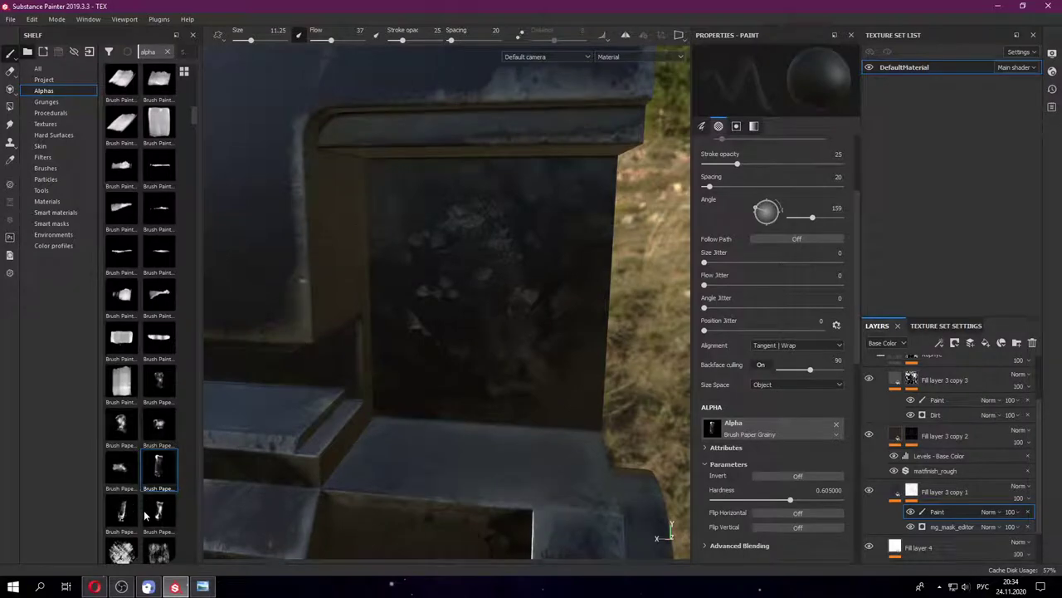
- Try the Brush Pastel Spread stamp, then settle on the Charcoal alpha
scroll(145, 516, "down", 3)
left_click(158, 431)
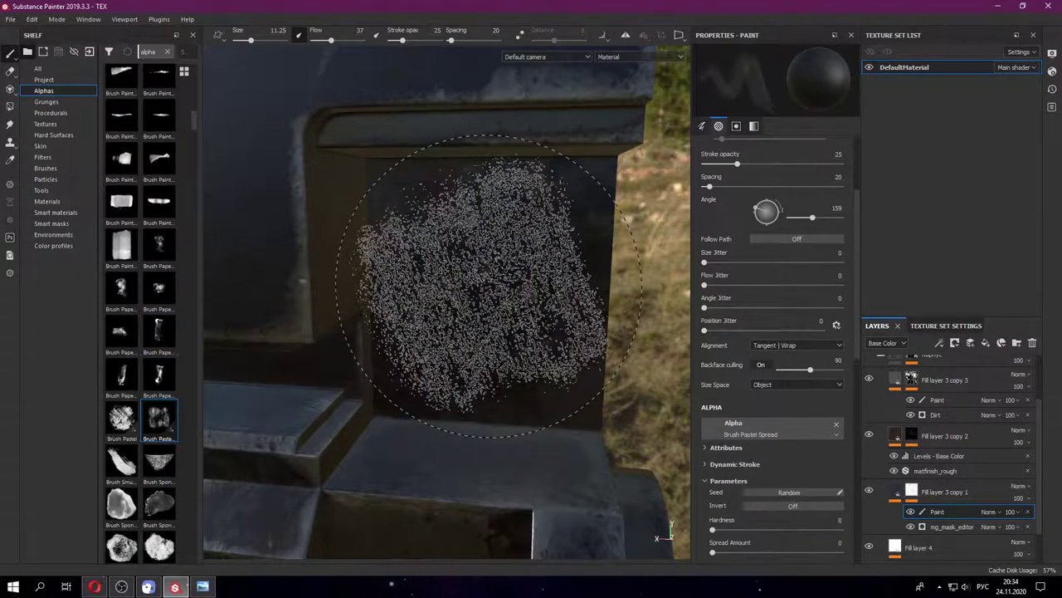
scroll(152, 472, "down", 5)
scroll(152, 471, "down", 3)
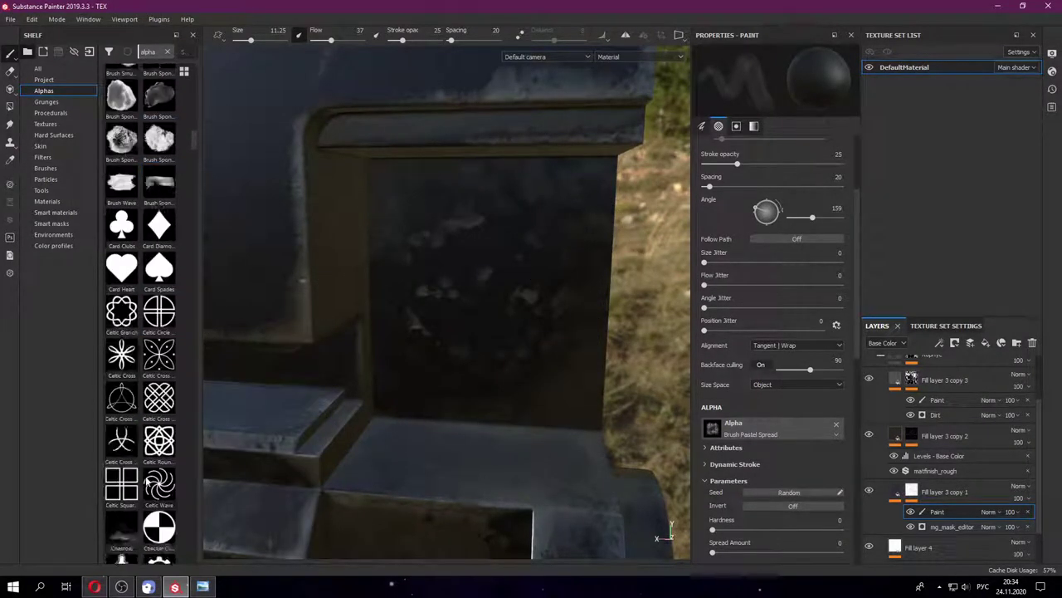
scroll(152, 472, "down", 3)
left_click(124, 125)
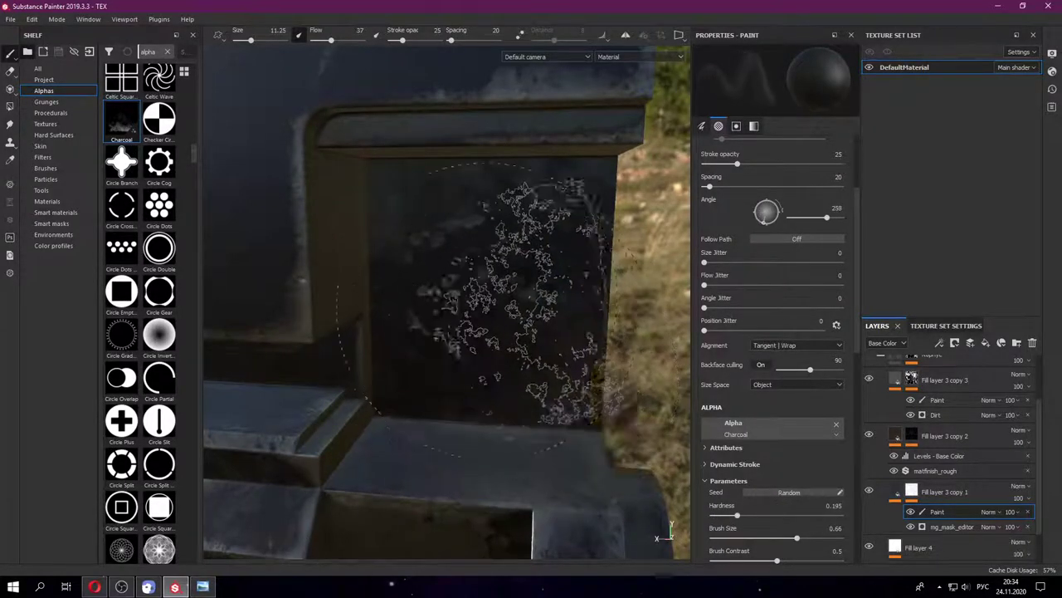
left_click_drag(490, 498, 374, 464, "alt")
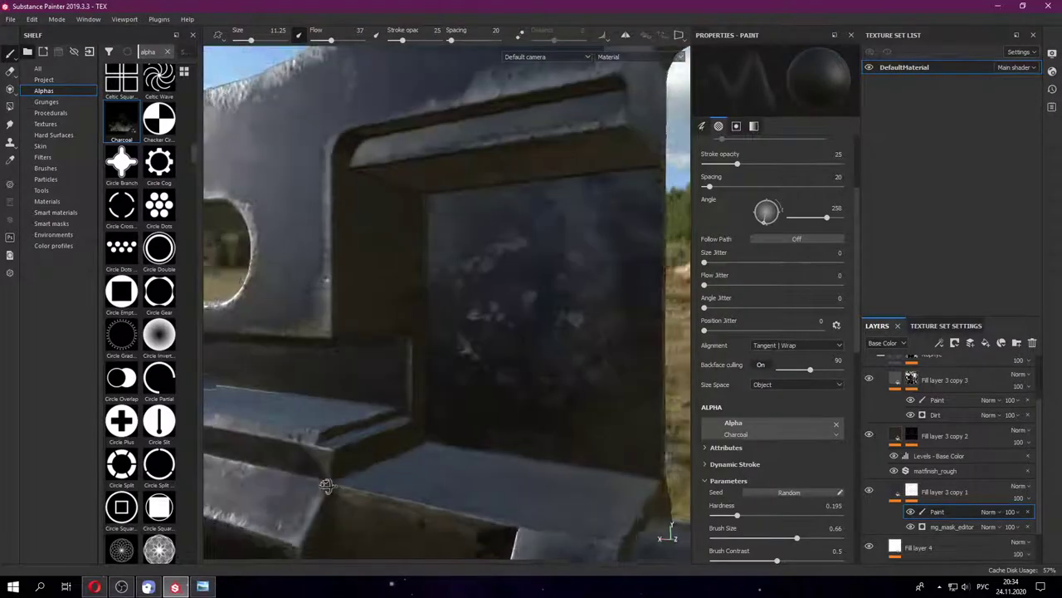
- Orbit around the revolver cylinder, then zoom in until the wooden grip and emblem fill the view
mouse_move(670, 531)
left_mouse_down("alt")
mouse_move(372, 291)
mouse_move(437, 345)
mouse_move(531, 311)
left_mouse_up("alt")
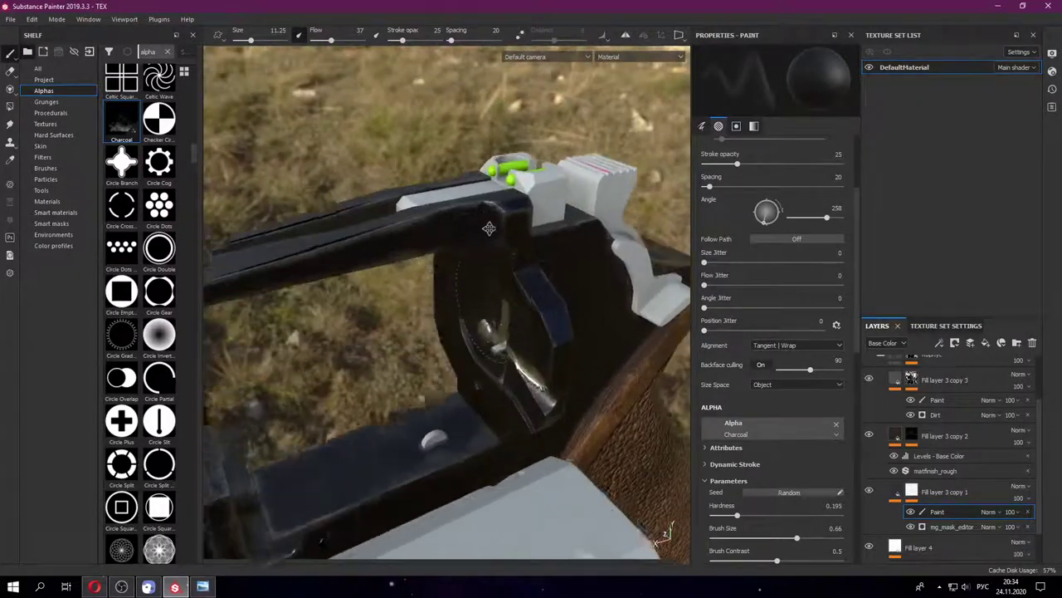
mouse_move(533, 304)
left_mouse_down("alt")
mouse_move(508, 357)
mouse_move(491, 299)
left_mouse_up("alt")
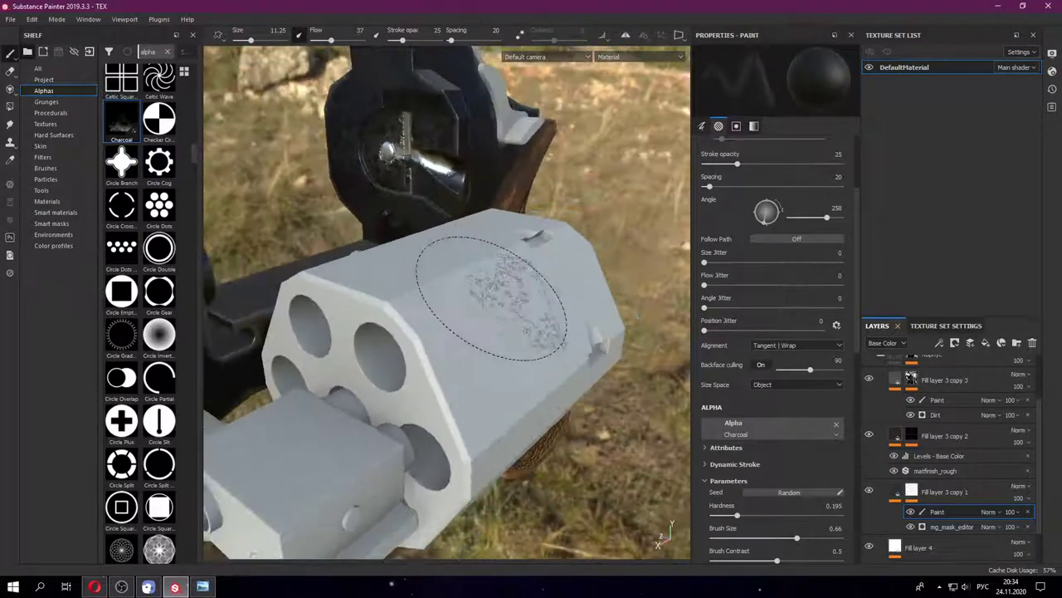
left_click_drag(434, 330, 177, 150, "alt")
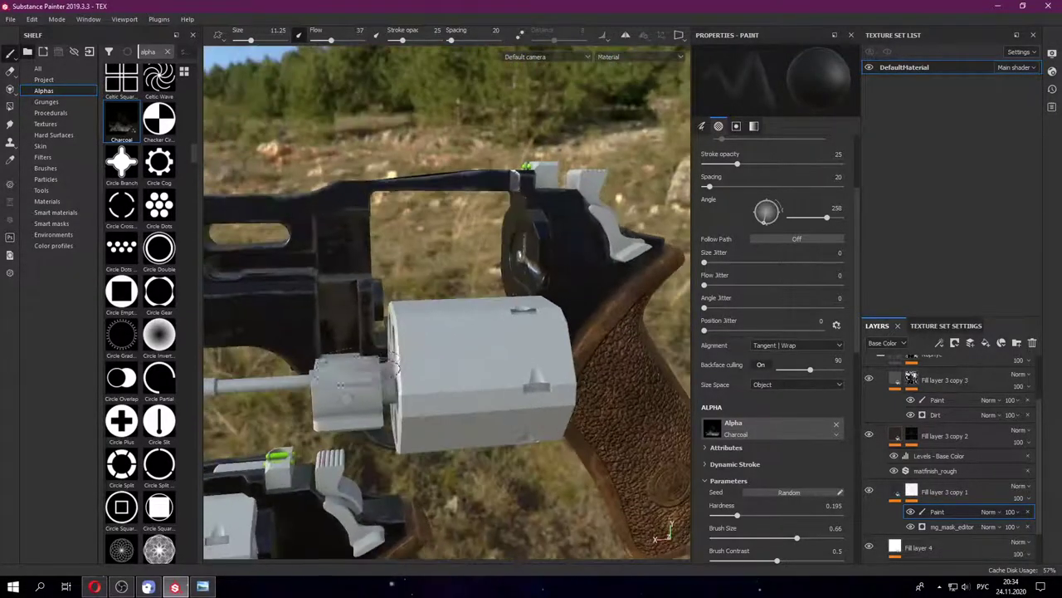
key("super+space")
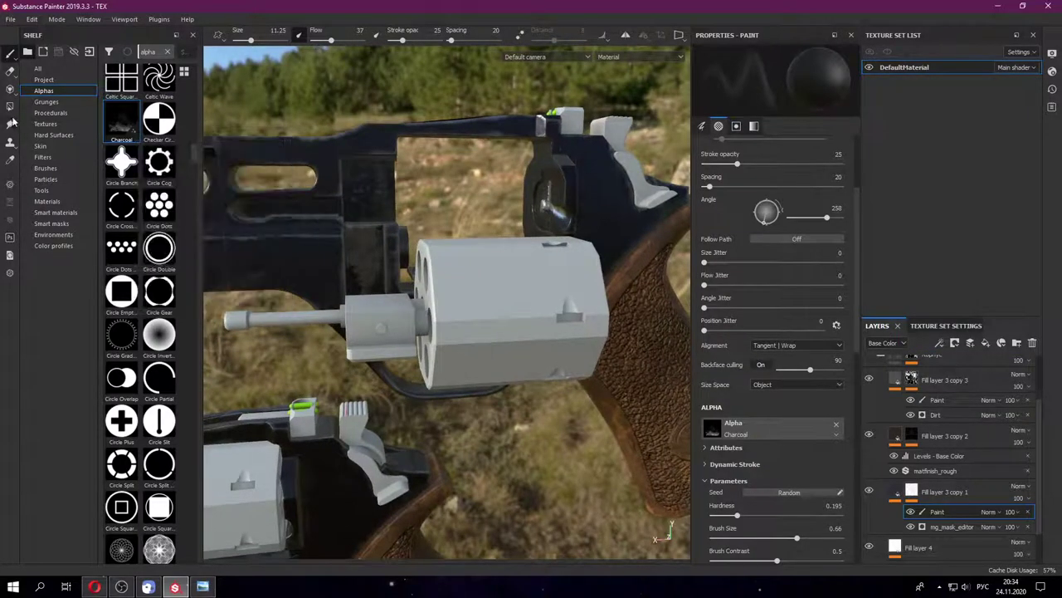
scroll(157, 198, "up", 5)
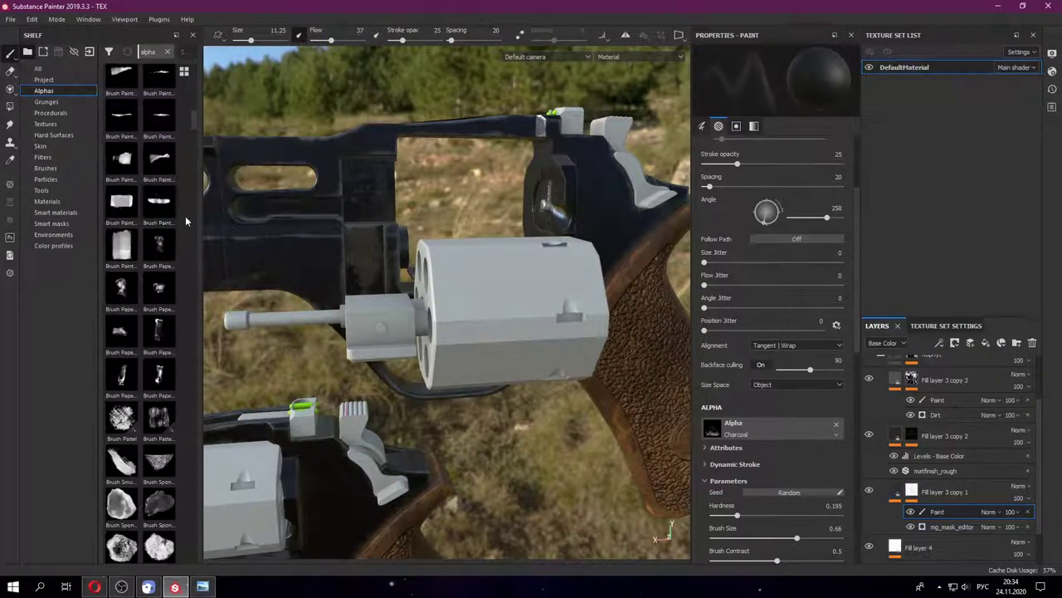
key("super+space")
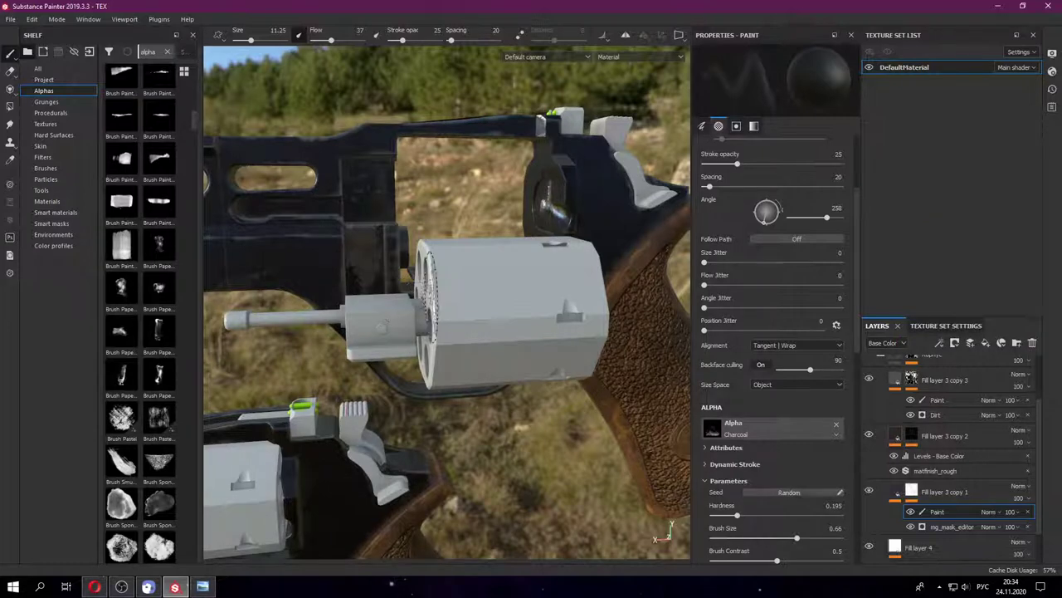
left_click_drag(432, 315, 447, 254, "alt")
left_click_drag(522, 274, 516, 349, "alt")
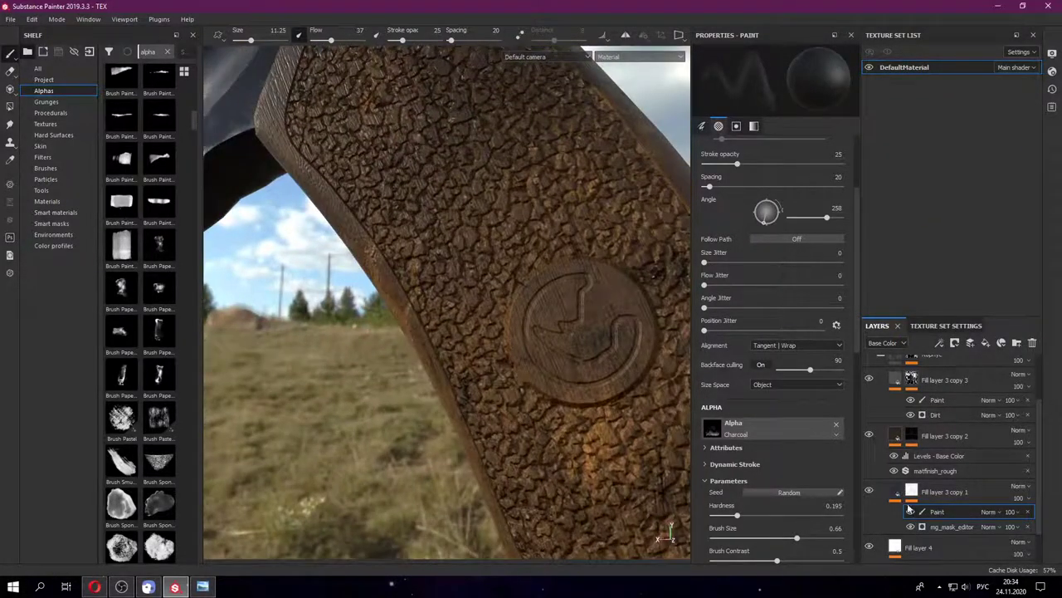
- Set the Носорог emblem layer's height to -0.2743 and zoom in to inspect the engraving
scroll(884, 391, "up", 3)
left_click(880, 420)
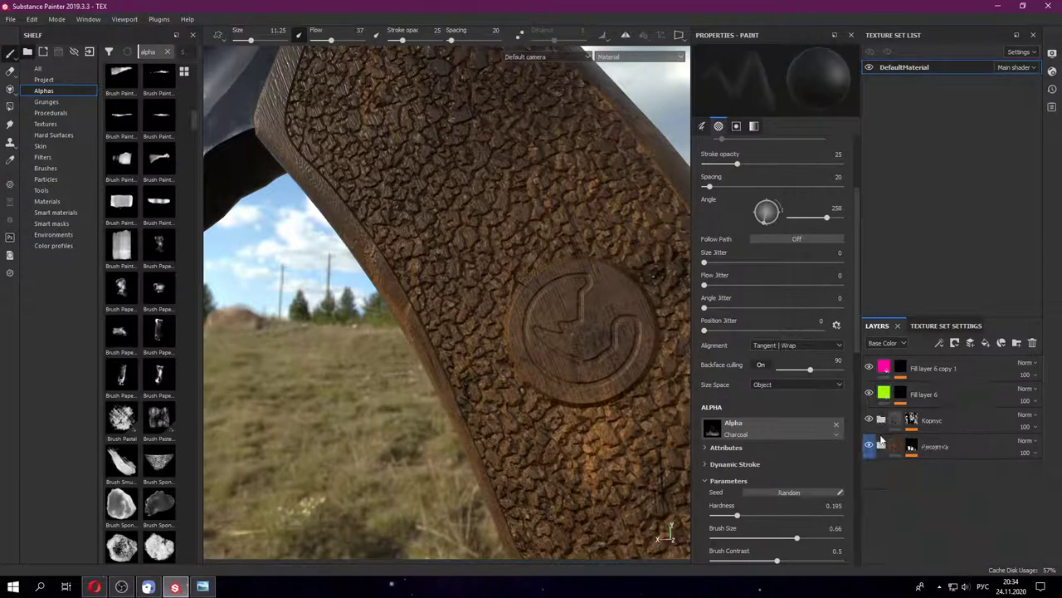
left_click(897, 518)
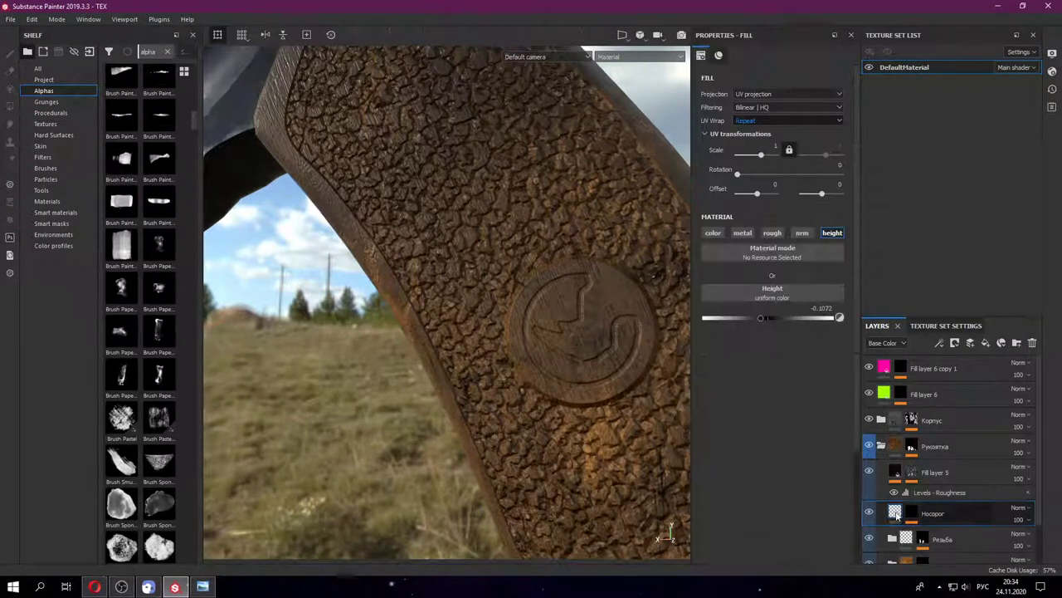
left_click_drag(763, 322, 733, 324)
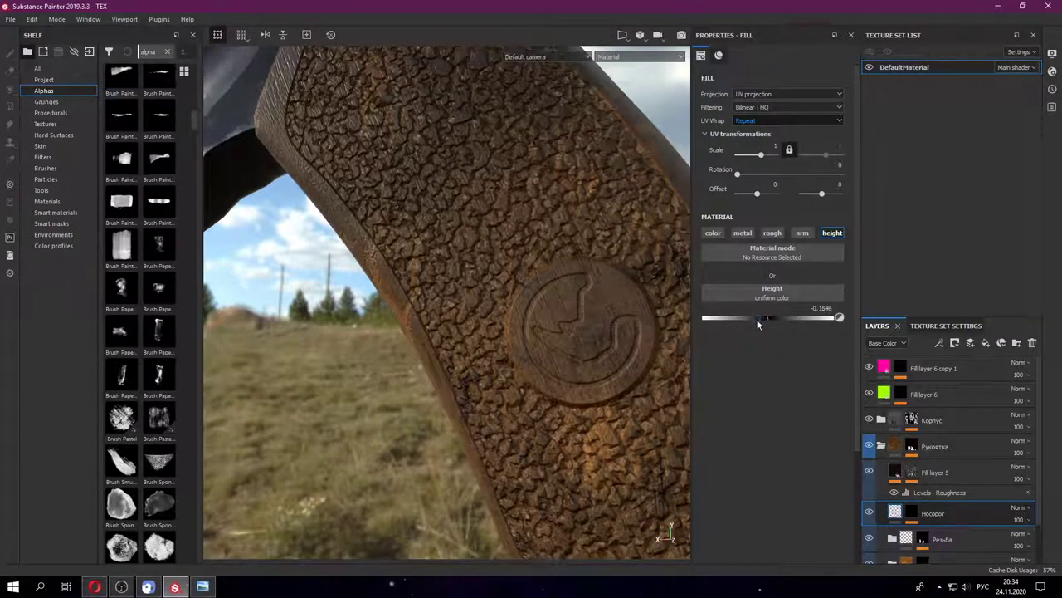
scroll(631, 324, "up", 3)
left_click_drag(630, 324, 607, 359, "alt")
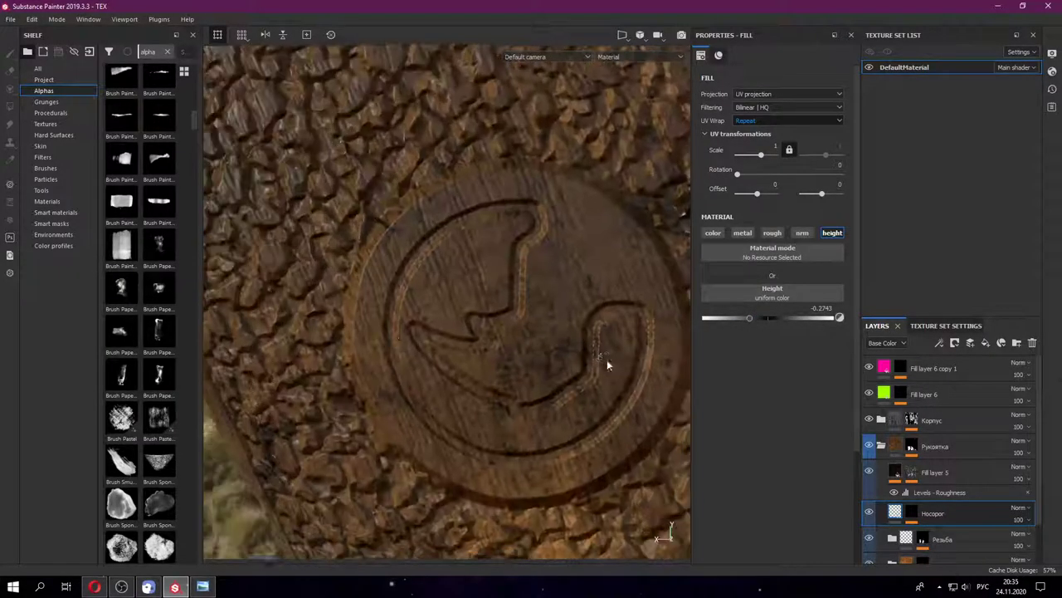
- Collapse the Рукоятка folder and orbit in for a three-quarter view of the cylinder
scroll(624, 362, "up", 2)
scroll(614, 364, "down", 3)
scroll(605, 366, "down", 3)
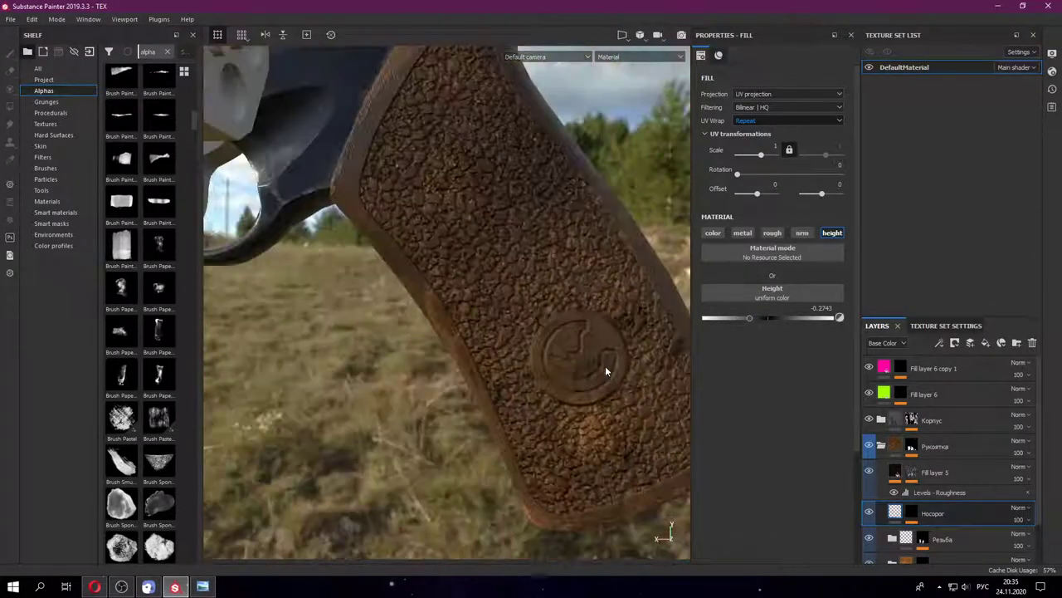
scroll(599, 366, "down", 3)
mouse_move(579, 388)
left_mouse_down("alt")
mouse_move(583, 365)
mouse_move(498, 353)
left_mouse_up("alt")
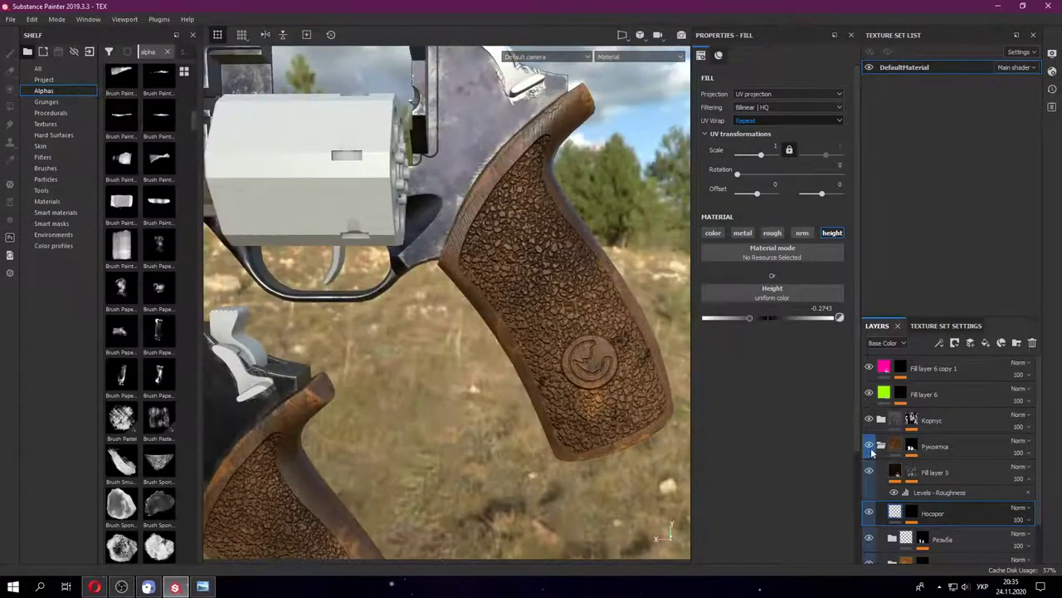
left_click(880, 446)
left_click_drag(402, 333, 549, 371, "alt")
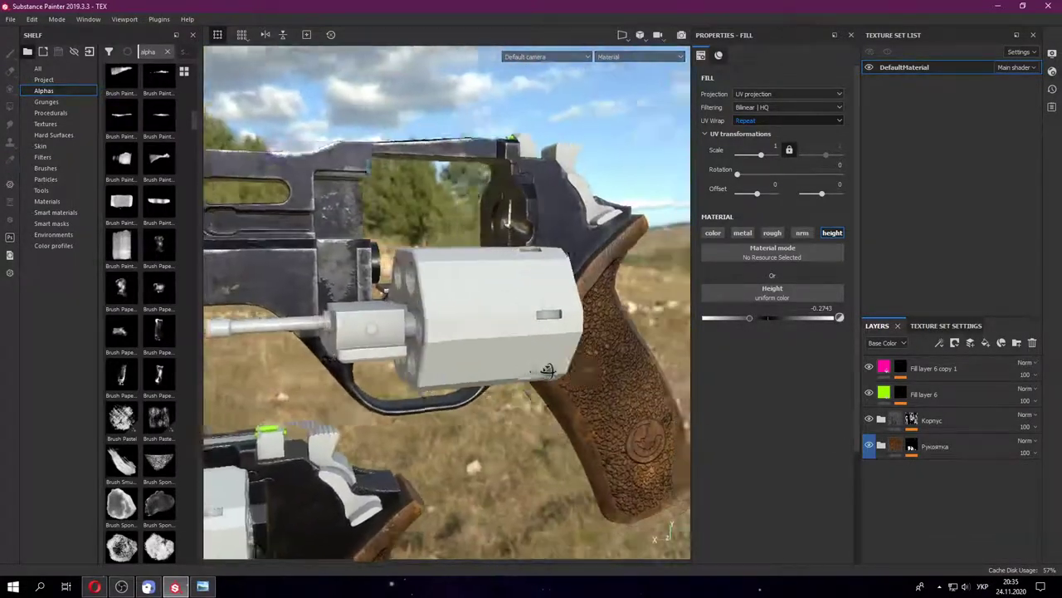
key("super+space")
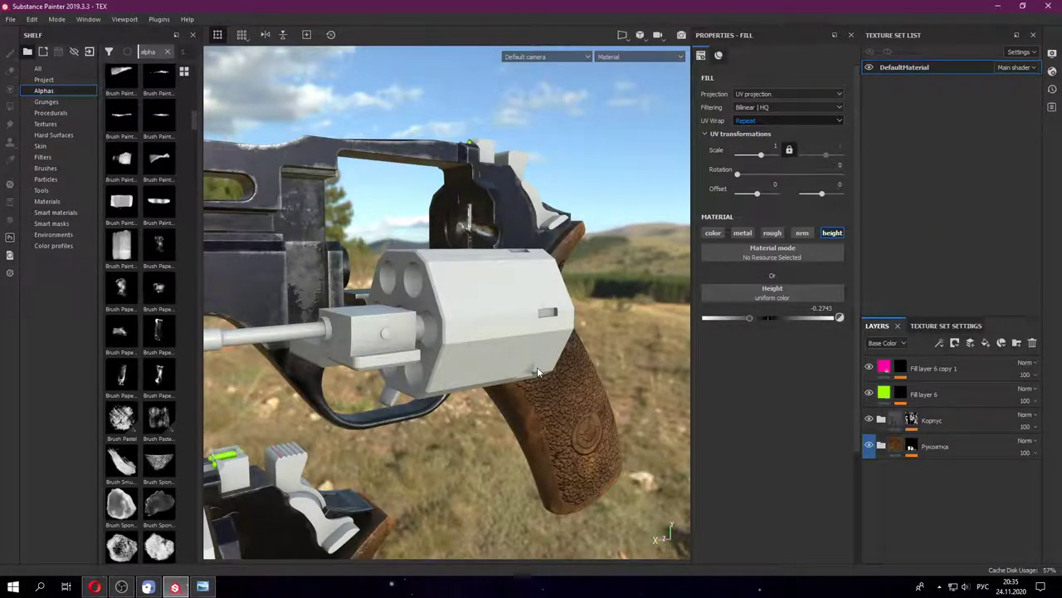
right_click_drag(537, 367, 503, 309, "alt")
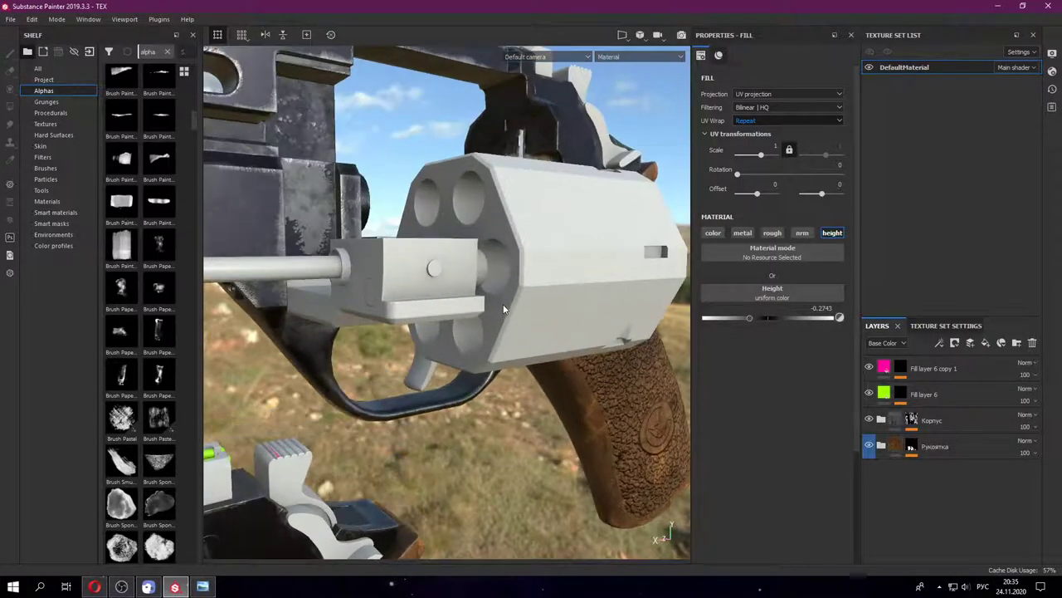
left_click_drag(503, 309, 548, 332, "alt")
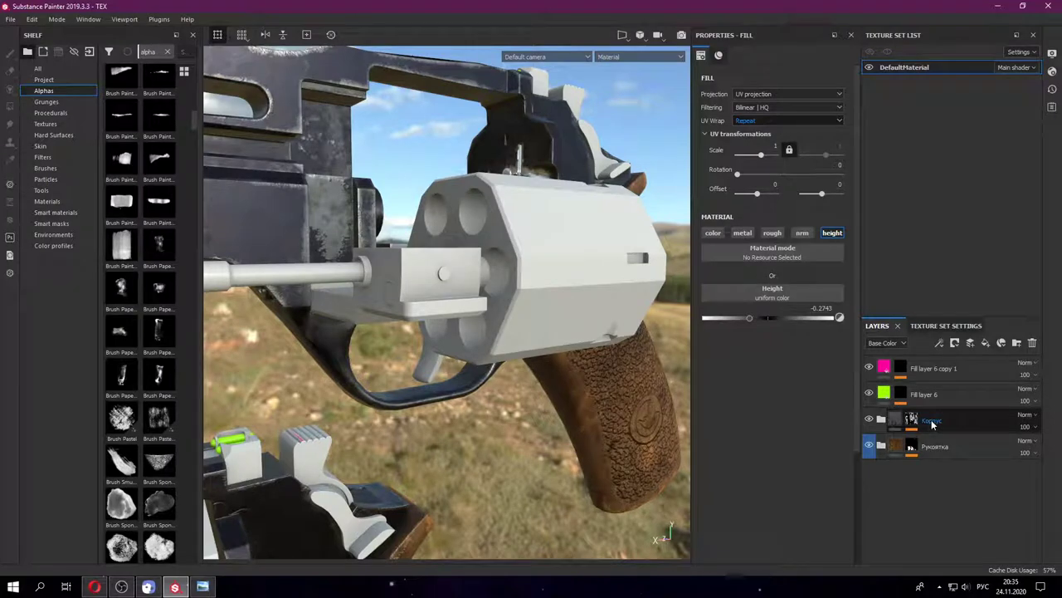
- Add Fill layer 7 higher in the stack, then view the cylinder and the reference photo
left_click(986, 345)
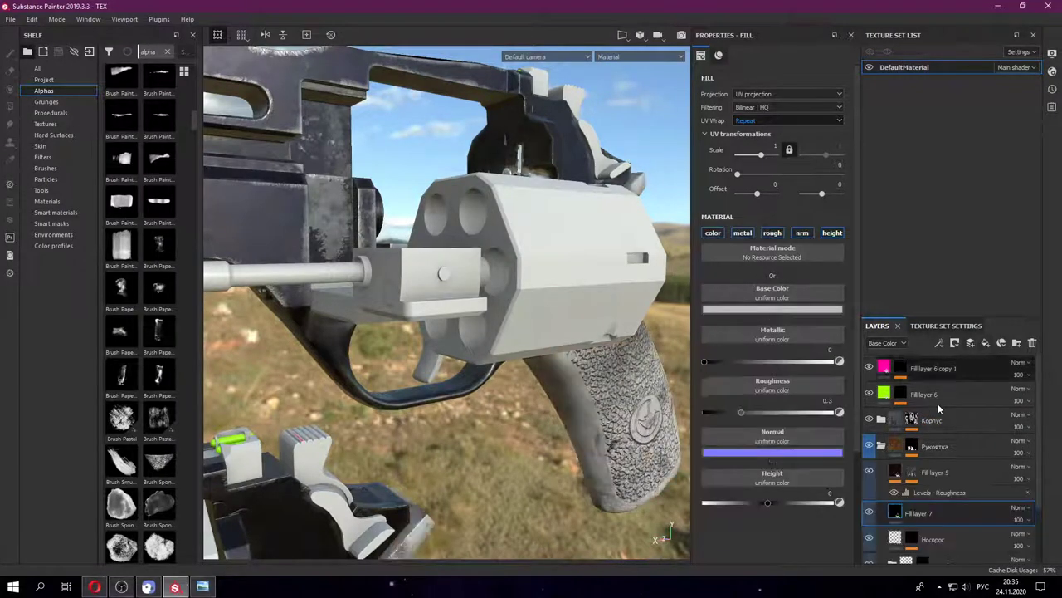
left_click_drag(919, 513, 929, 420)
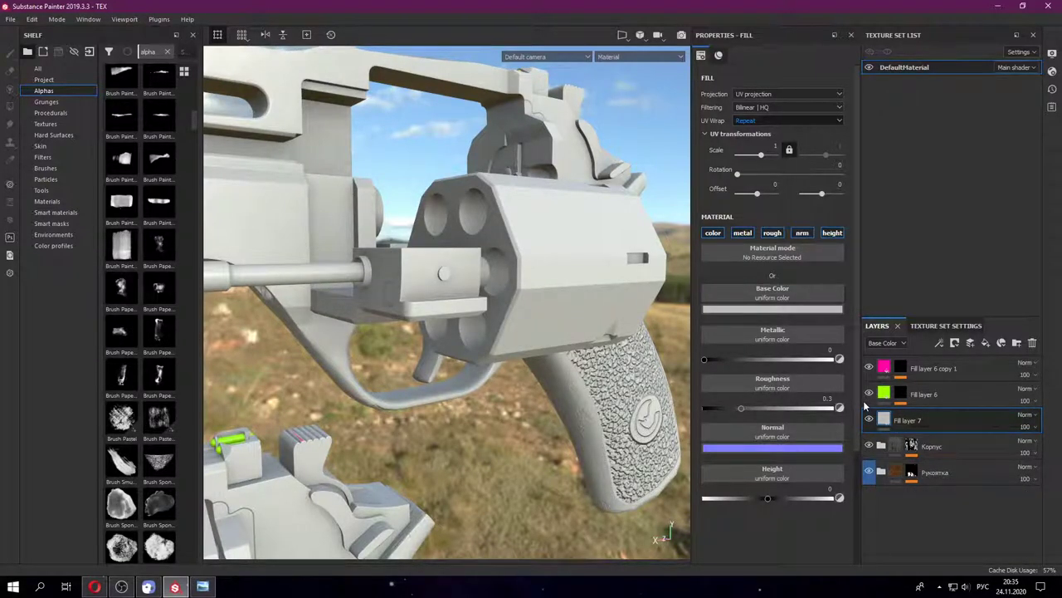
mouse_move(394, 262)
left_mouse_down("alt")
mouse_move(434, 314)
mouse_move(301, 332)
mouse_move(330, 327)
mouse_move(274, 357)
left_mouse_up("alt")
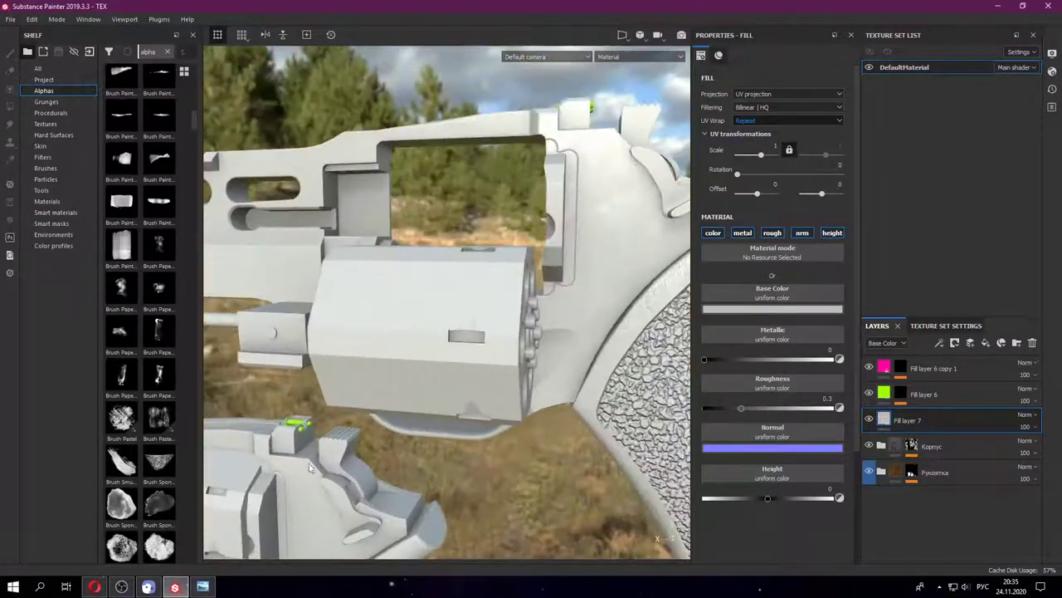
left_click(202, 586)
scroll(141, 535, "down", 3)
- Look over the enlarged Chiappa Rhino reference photo in the browser, then return to Substance Painter
left_click(95, 586)
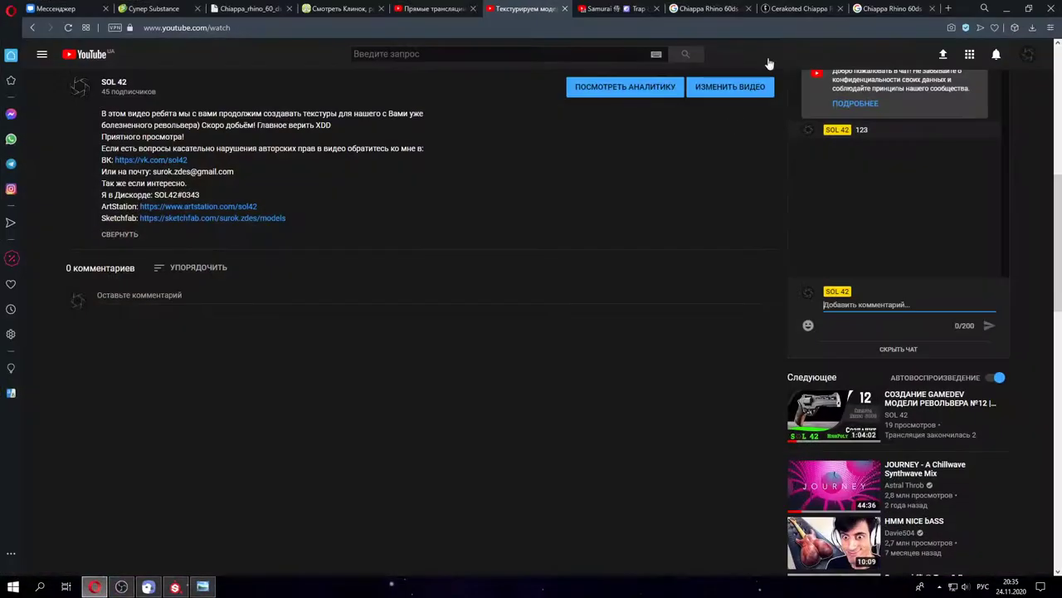
left_click(893, 8)
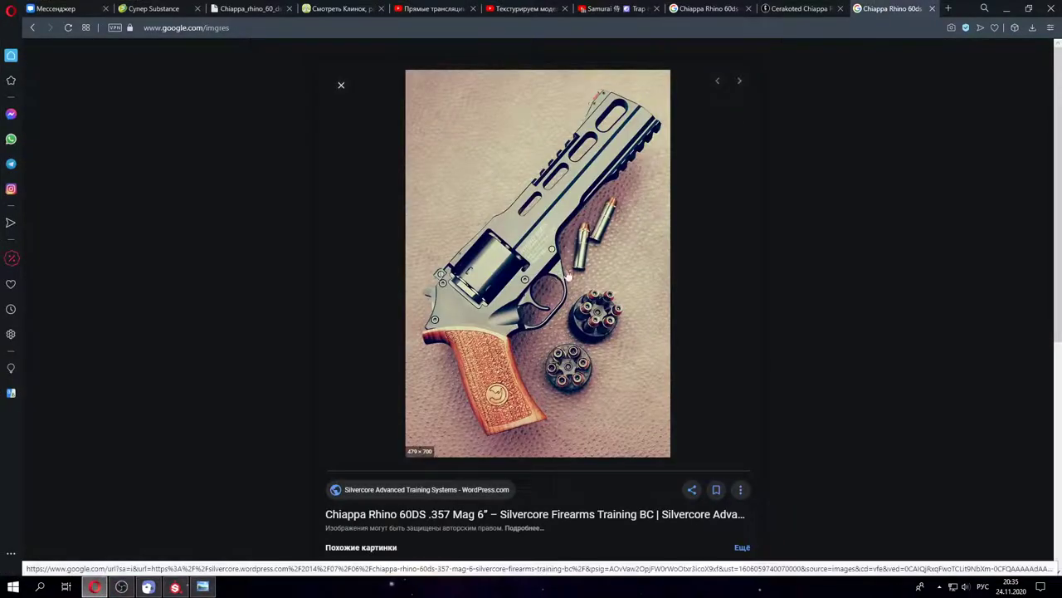
scroll(569, 274, "down", 3)
scroll(572, 274, "up", 2)
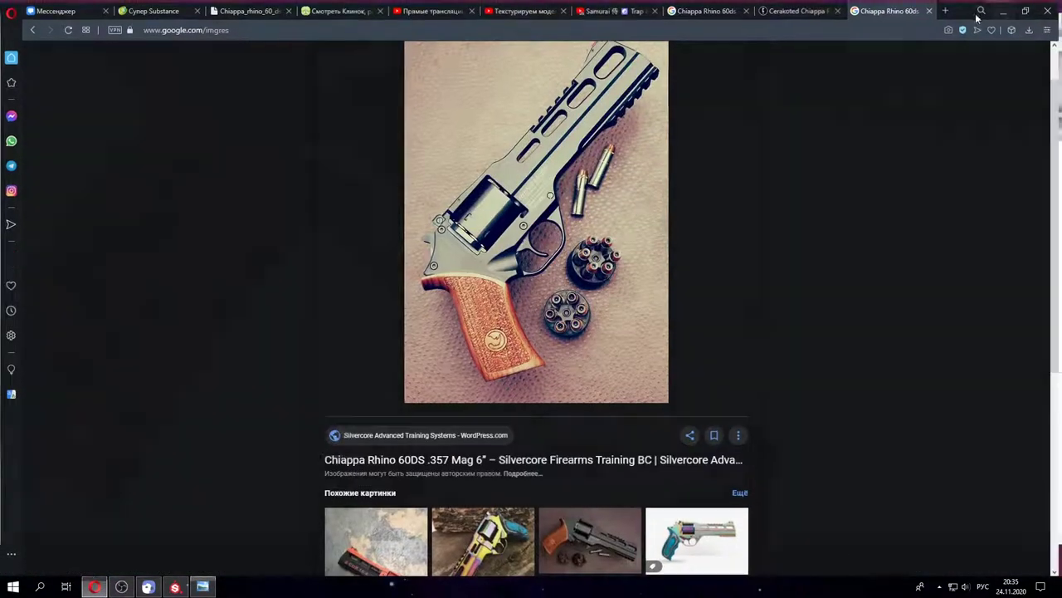
left_click(1004, 10)
left_click(191, 588)
key("super+space")
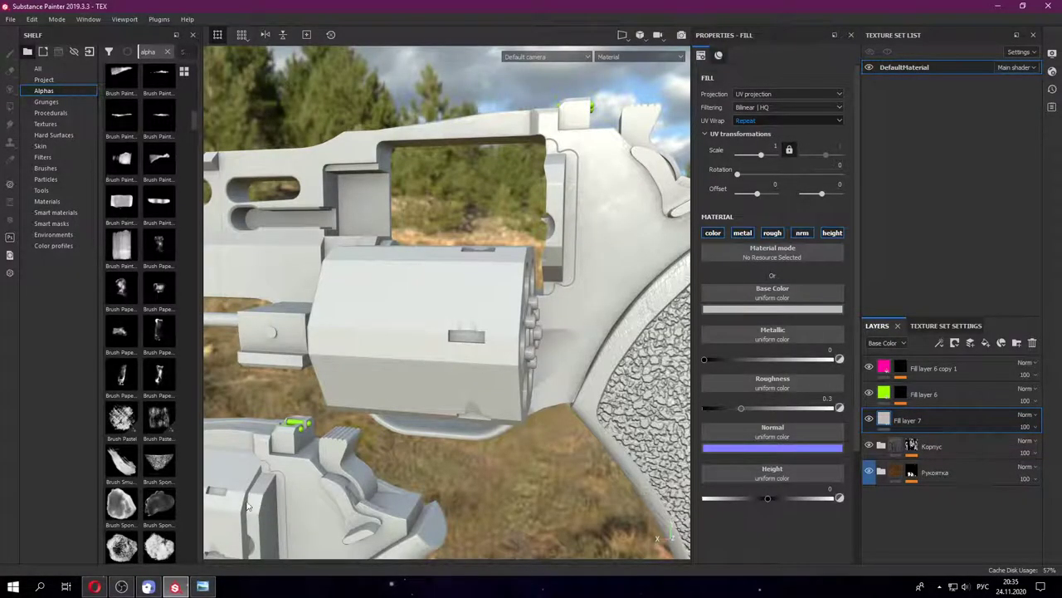
- Zoom toward the cylinder and try a black mask on Fill layer 7, then undo it
left_click_drag(247, 507, 409, 353, "alt")
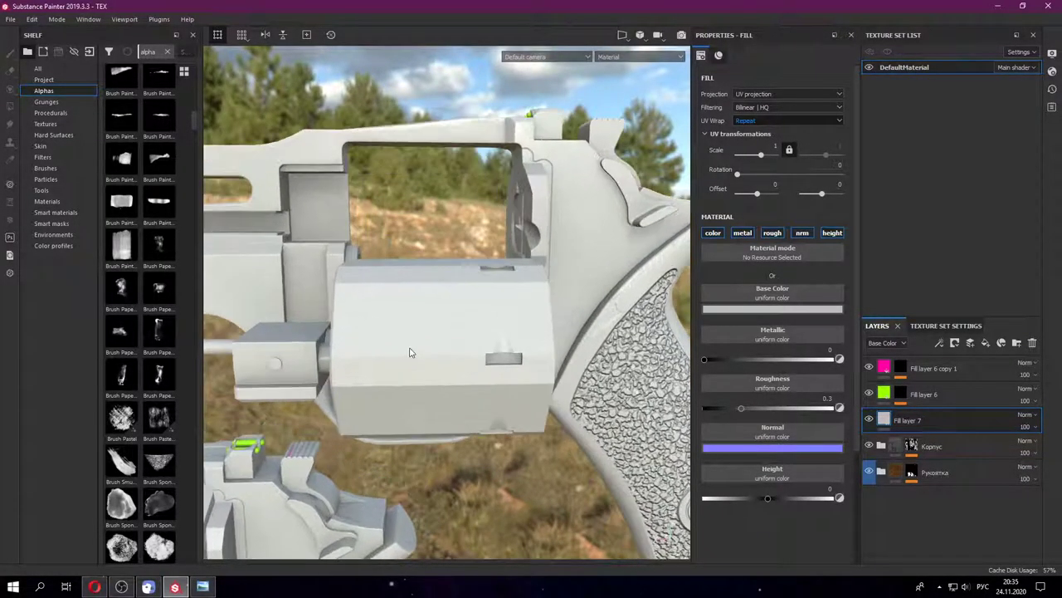
right_click(886, 422)
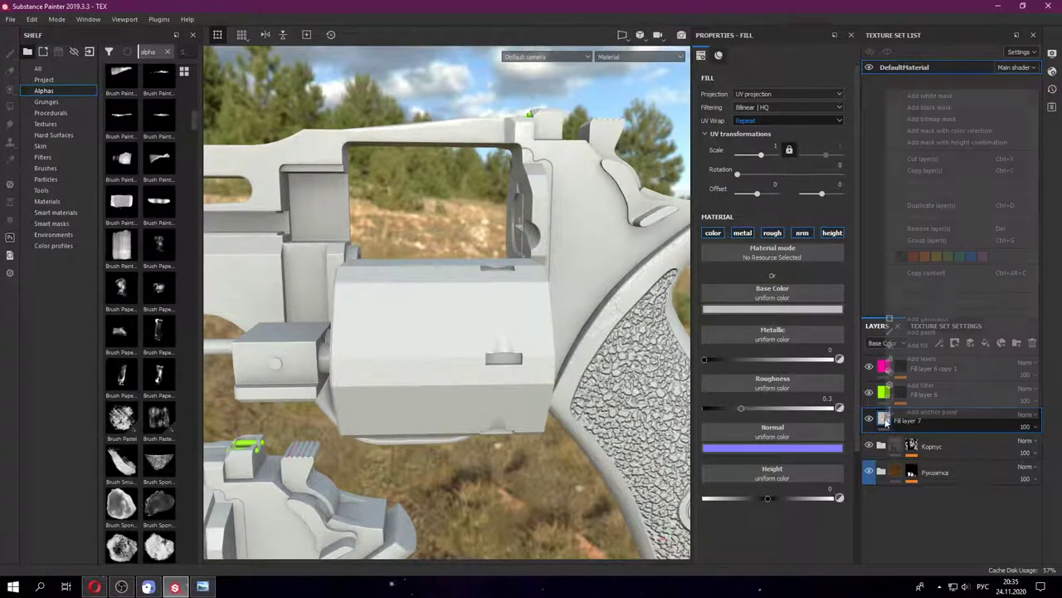
left_click(946, 546)
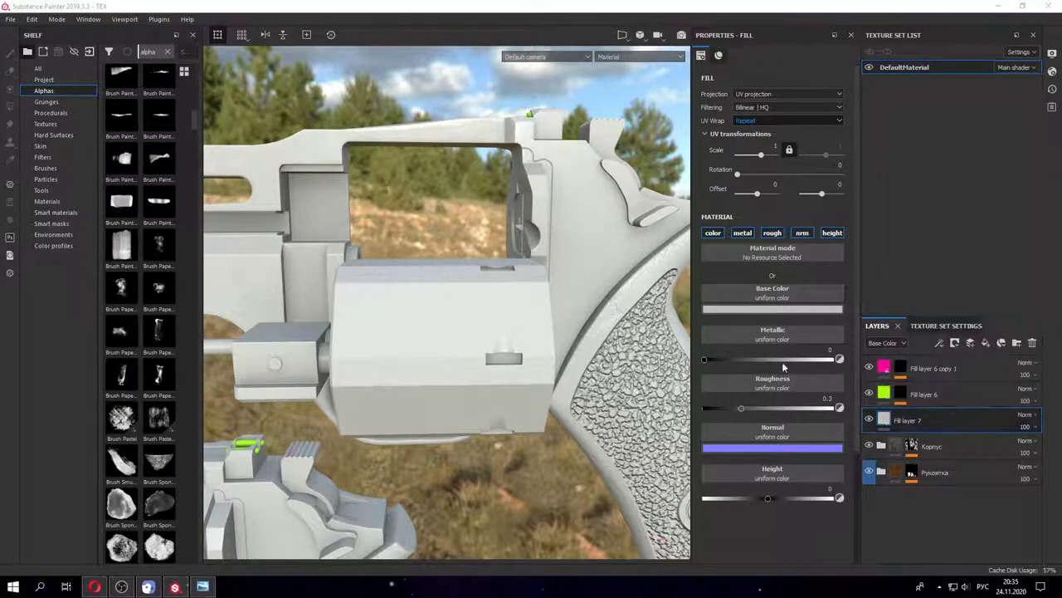
right_click(888, 425)
left_click(948, 110)
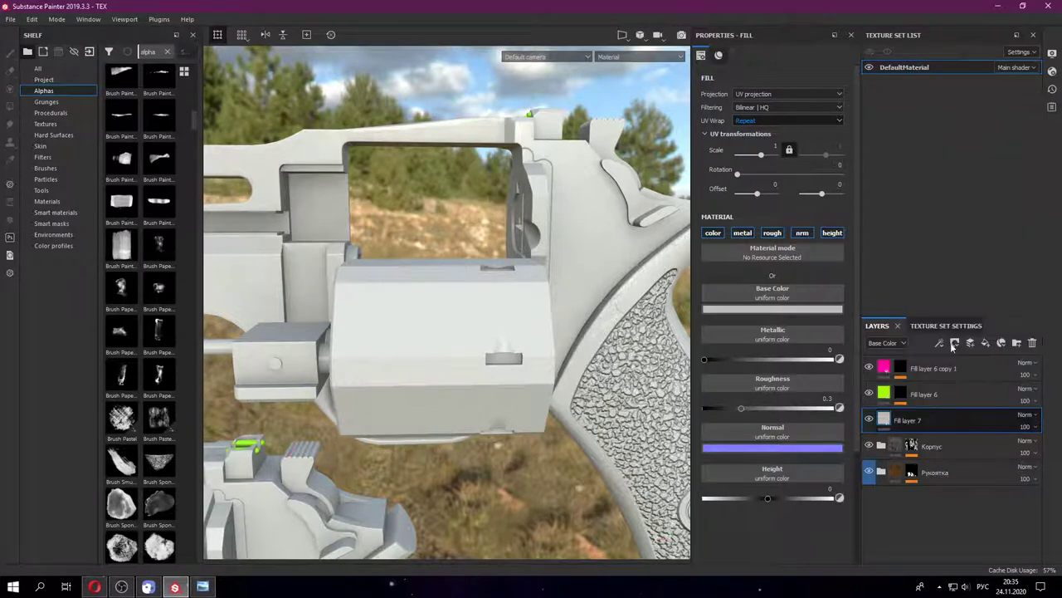
key("ctrl+z")
- Create a layer folder named Барабан and move Fill layer 7 into it
left_click(1017, 343)
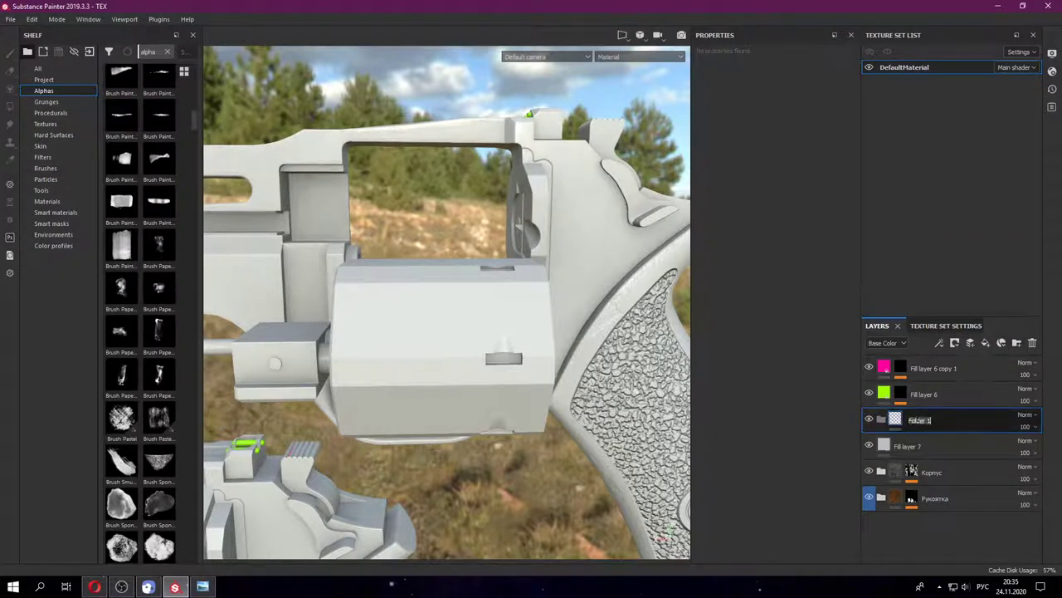
key("super+space")
key("super+space")
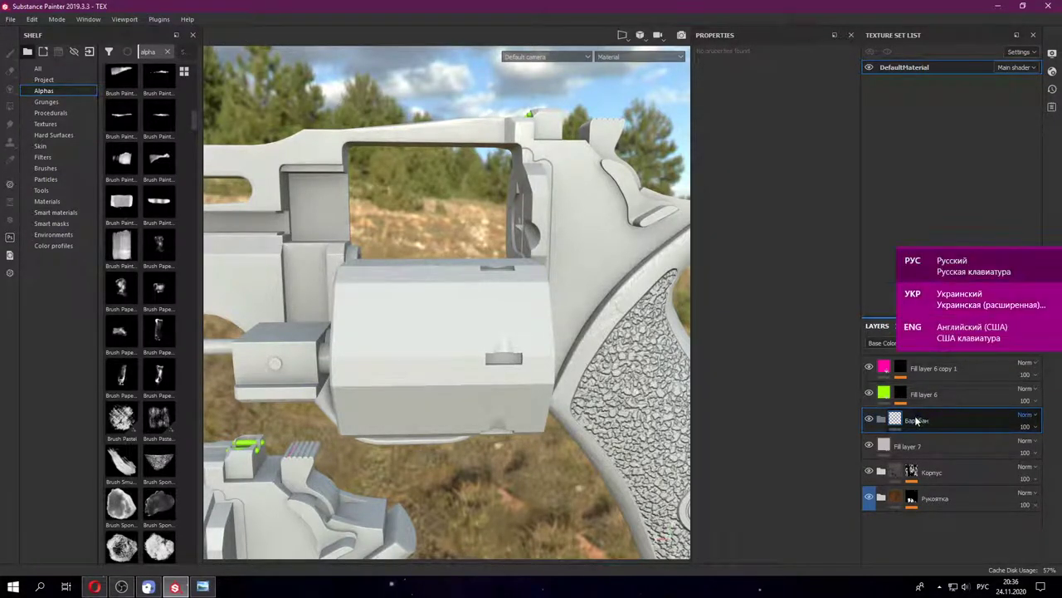
left_click(930, 448)
left_click_drag(929, 449, 925, 422)
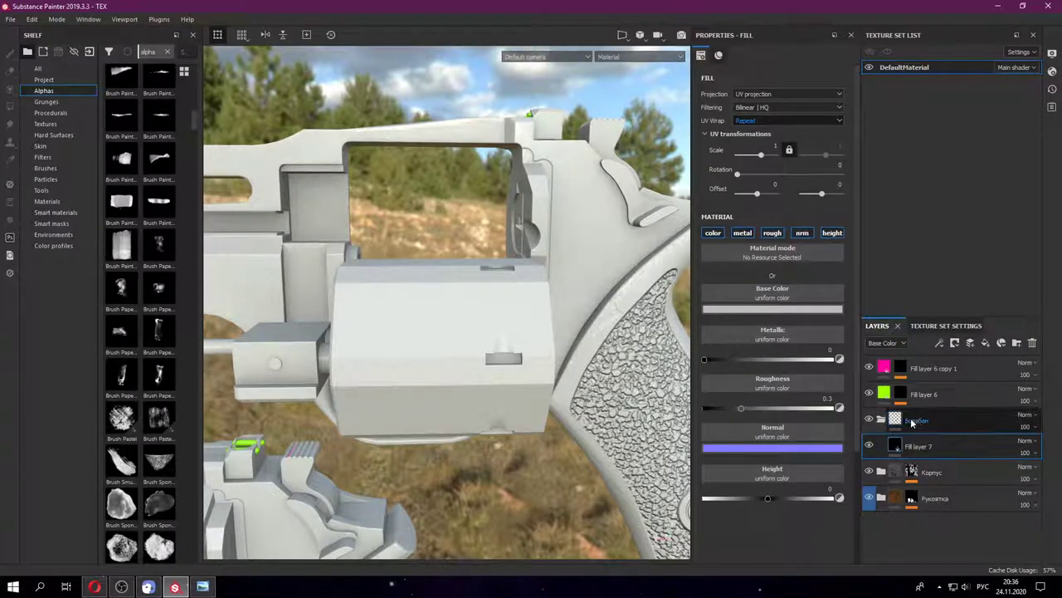
- Give the Барабан folder a black mask with a colour selection of the cylinder's blue ID colour
right_click(913, 420)
left_click(935, 231)
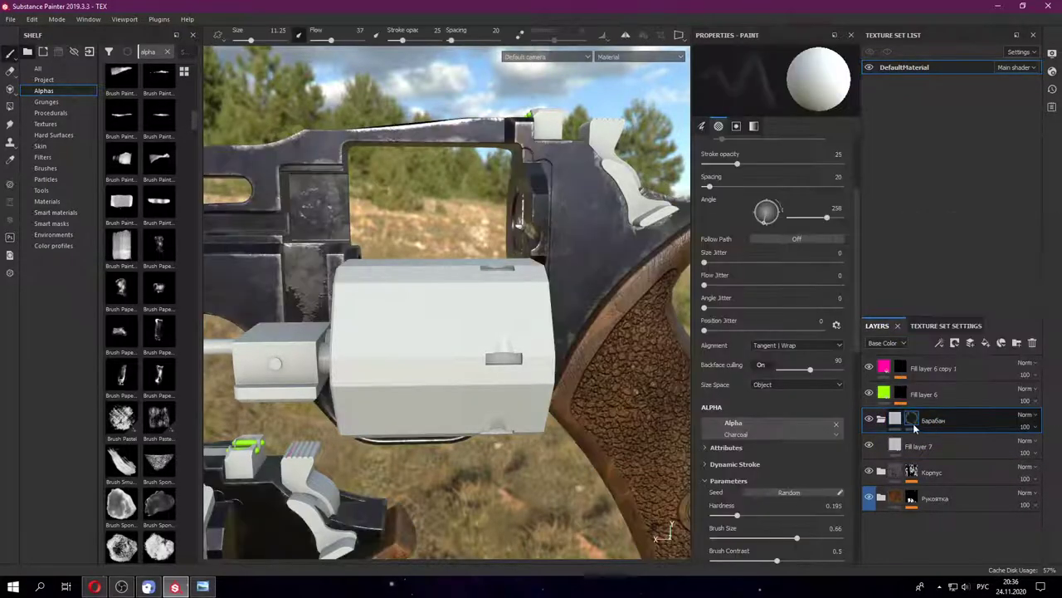
right_click(912, 419)
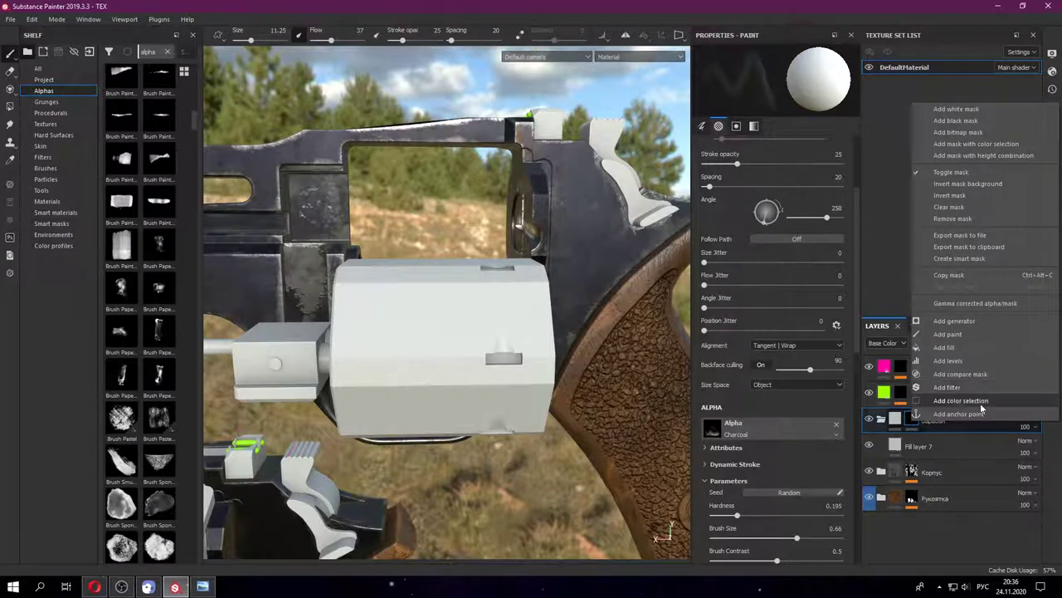
left_click(961, 401)
left_click(825, 166)
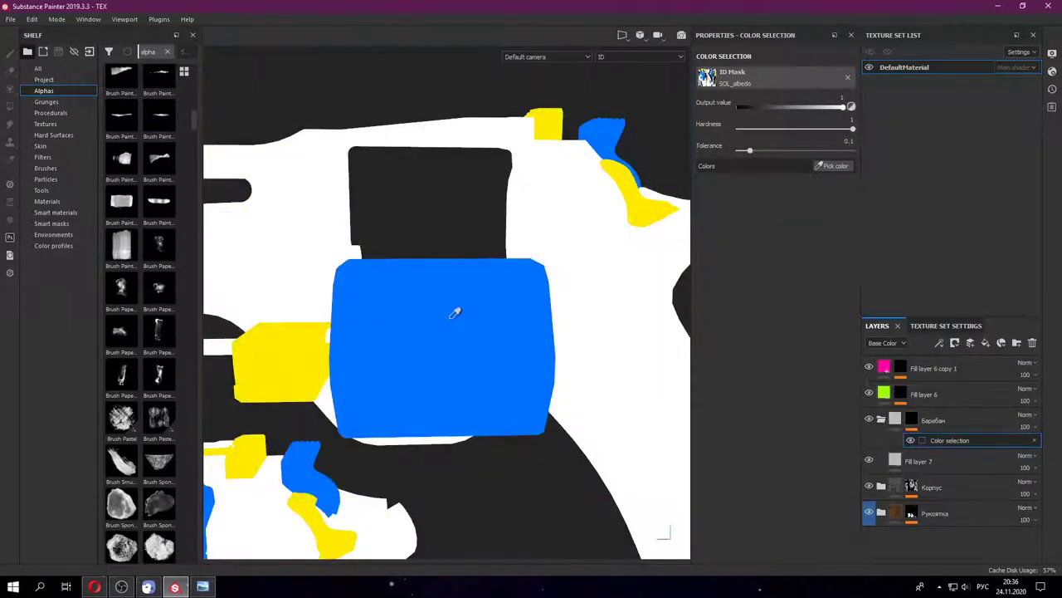
scroll(455, 307, "down", 3)
scroll(476, 316, "down", 2)
left_click(476, 316)
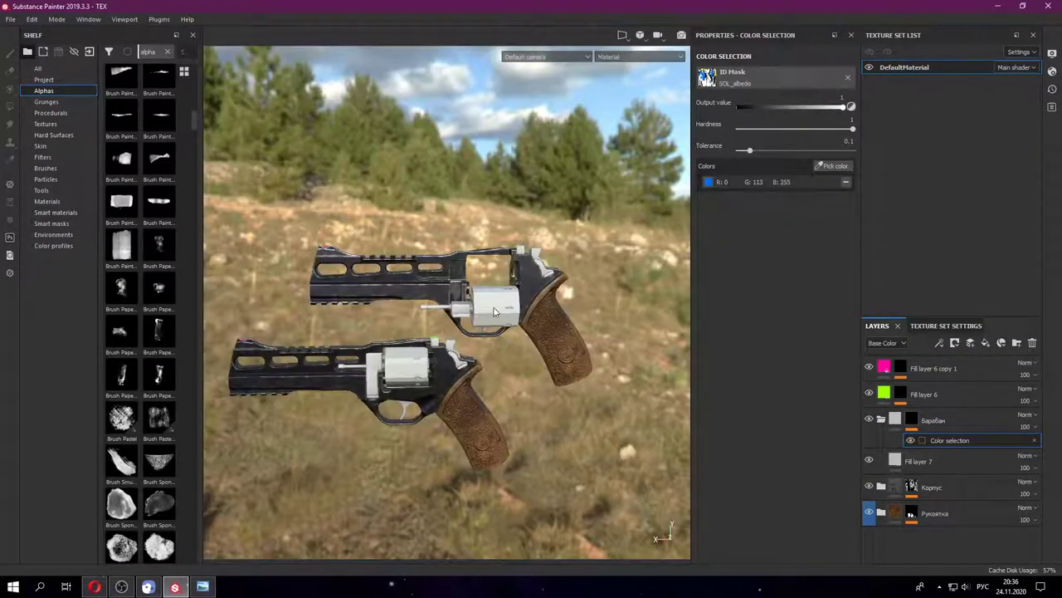
scroll(482, 308, "up", 2)
scroll(486, 306, "up", 3)
scroll(487, 306, "up", 2)
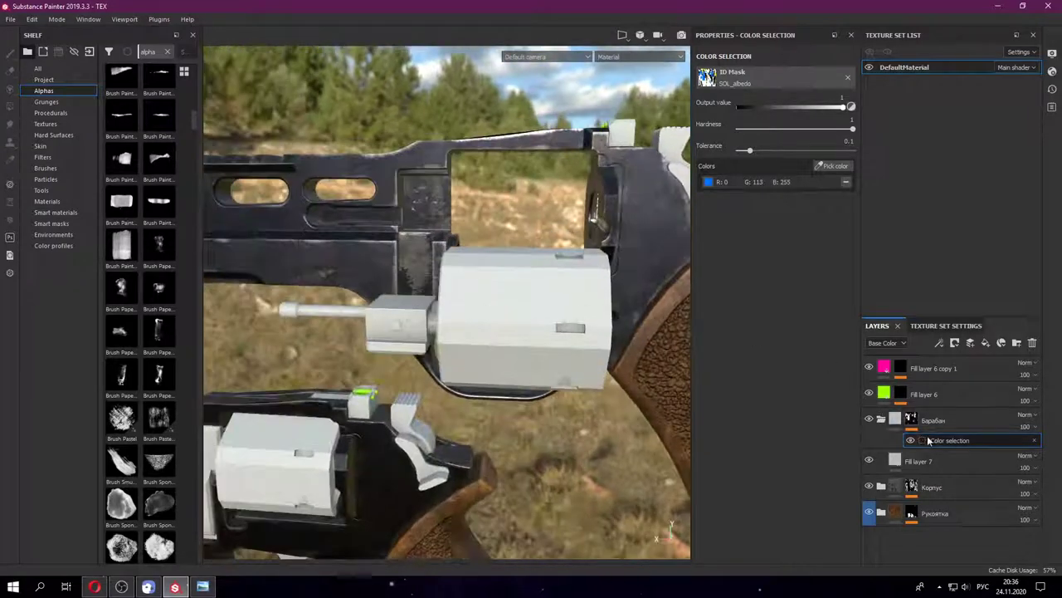
- Add a paint layer to the folder's mask and switch to Polygon Fill on the cylinder
left_click(911, 419)
right_click(911, 419)
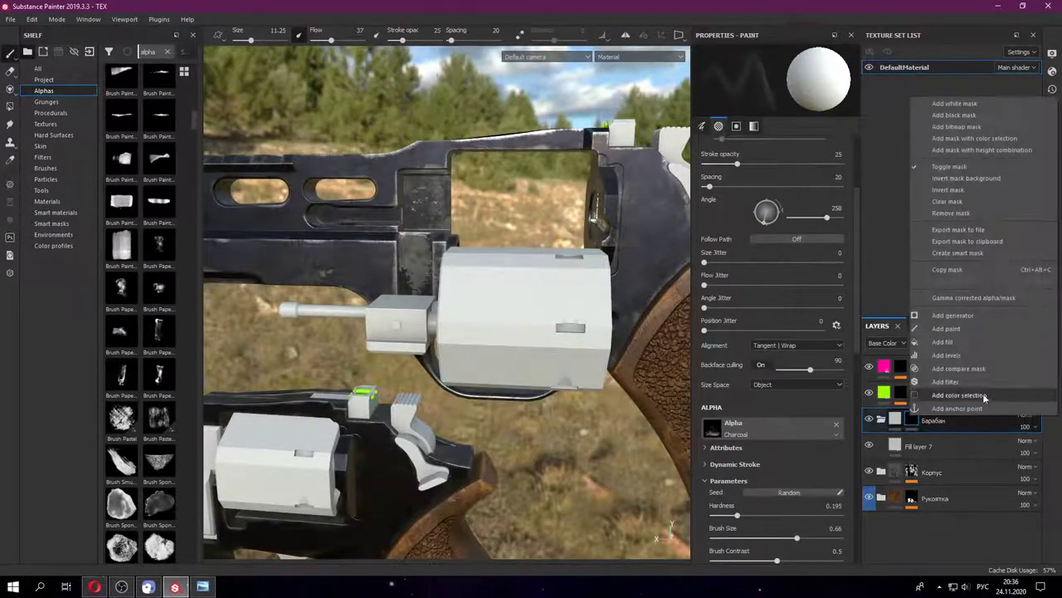
left_click(980, 328)
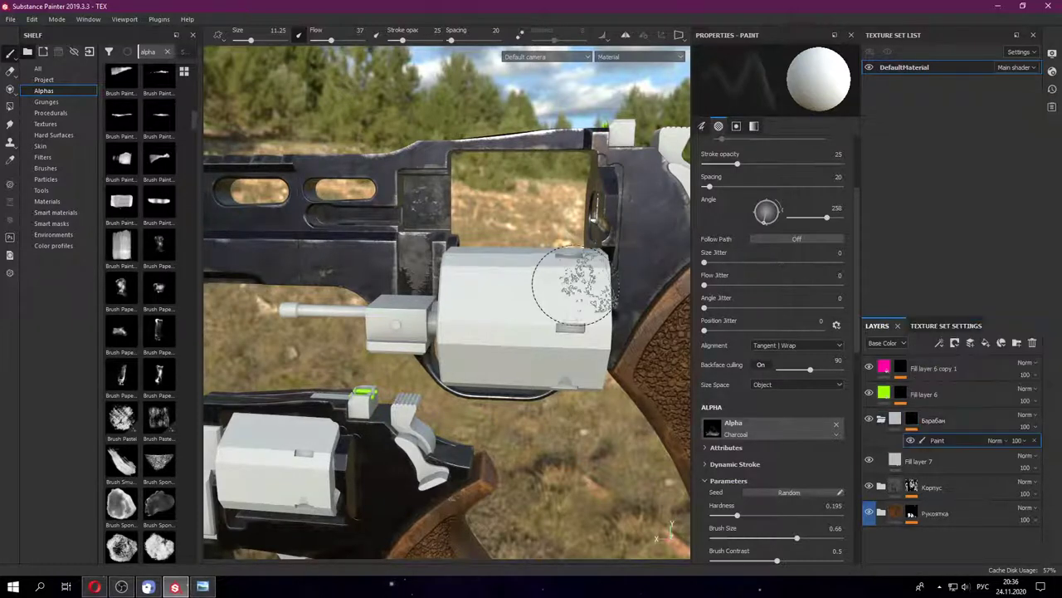
left_click(11, 106)
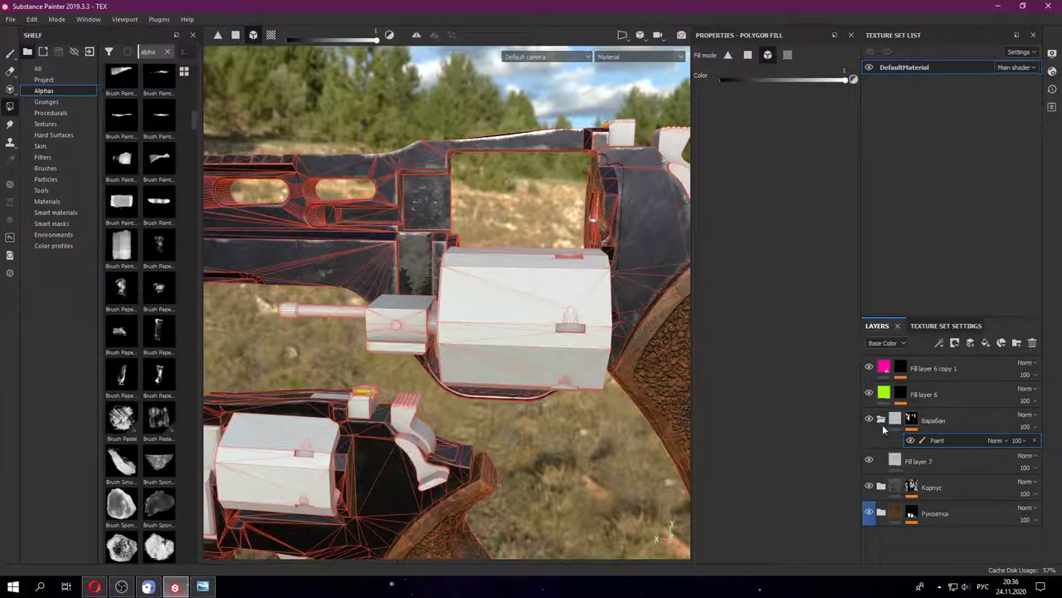
left_click_drag(514, 250, 541, 313, "alt")
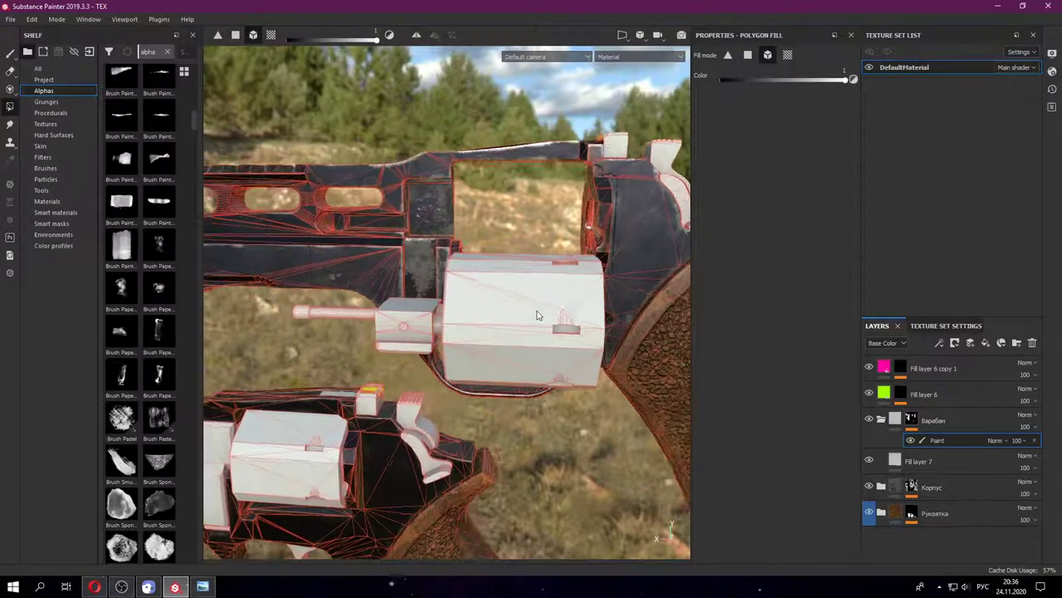
scroll(544, 311, "up", 2)
left_click_drag(885, 424, 900, 430)
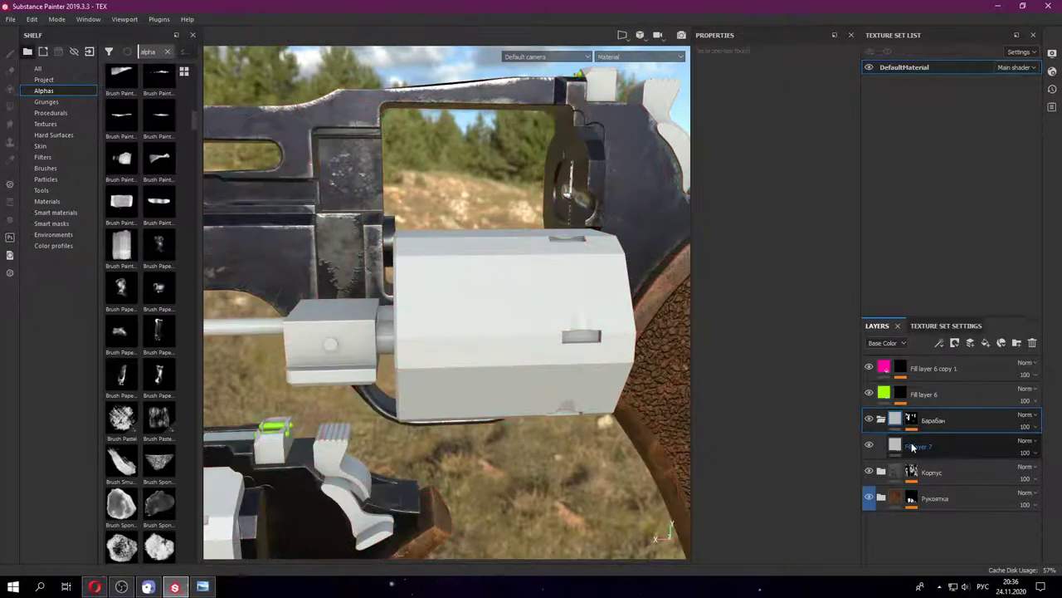
- On Fill layer 7, preview a red base colour, darken it to near-black grey, and set Metallic to 1
left_click(913, 448)
left_click(772, 308)
left_click(923, 332)
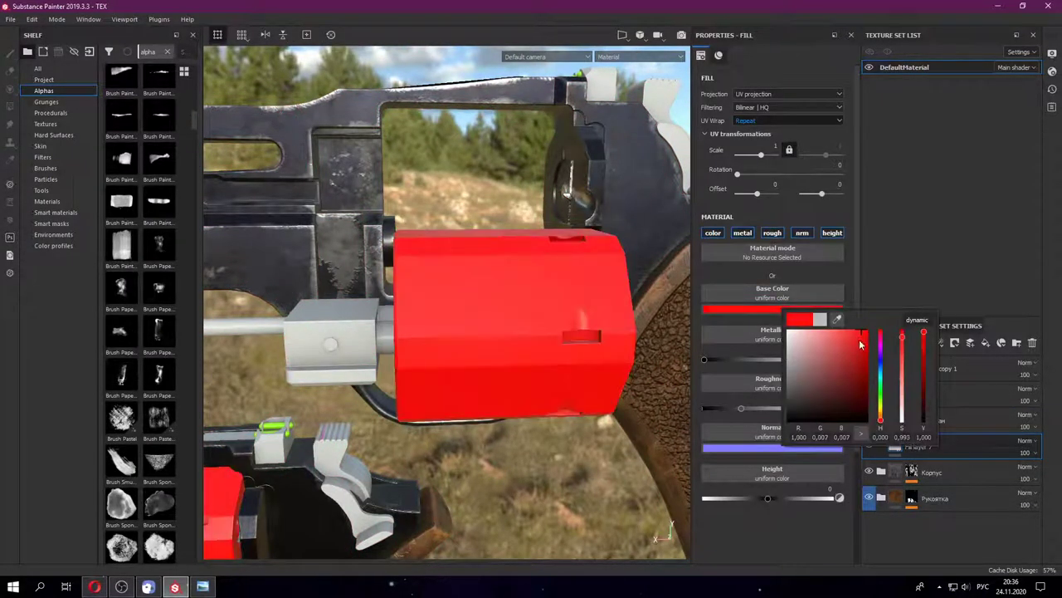
key("Escape")
mouse_move(531, 315)
left_mouse_down("alt")
mouse_move(562, 308)
mouse_move(814, 376)
left_mouse_up("alt")
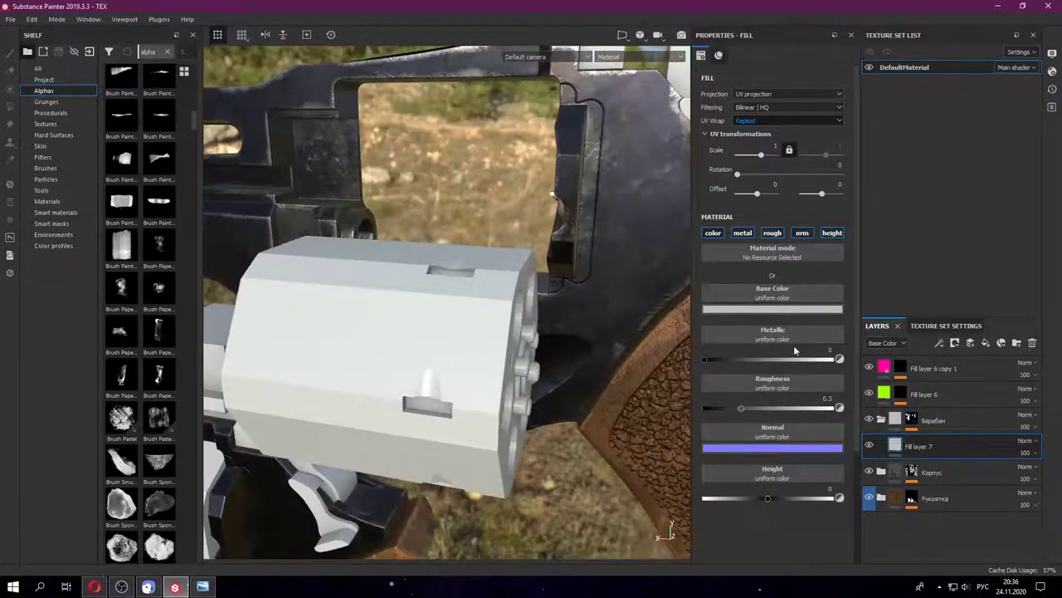
left_click(801, 314)
left_click_drag(827, 408, 736, 408)
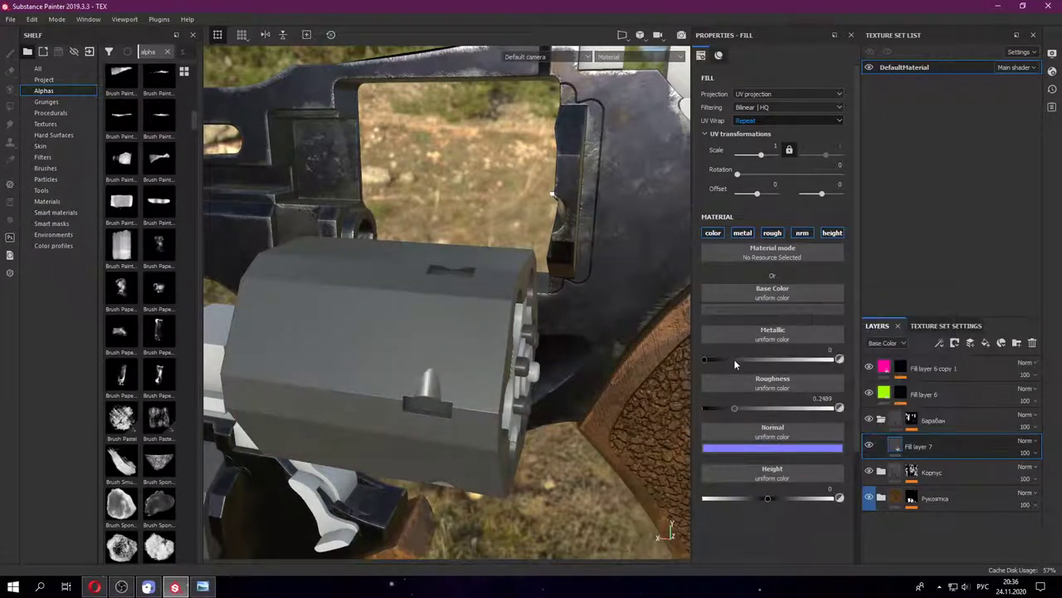
left_click_drag(734, 359, 907, 357)
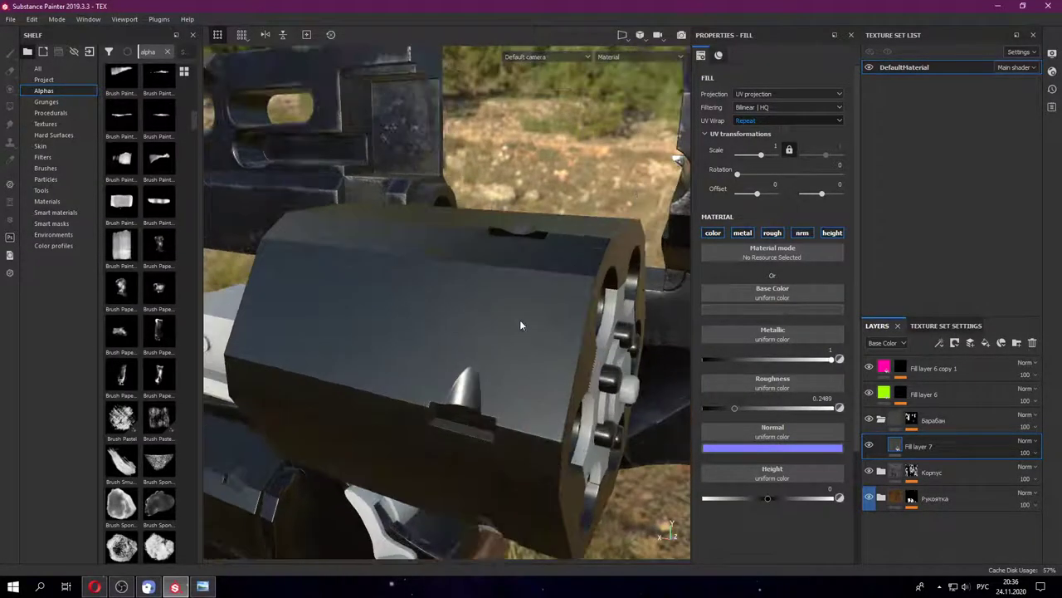
- Compare lighter and darker base colours and settle the cylinder on light grey (0.578)
left_click_drag(548, 339, 785, 308, "alt")
left_click(789, 306)
left_click_drag(838, 409, 787, 376)
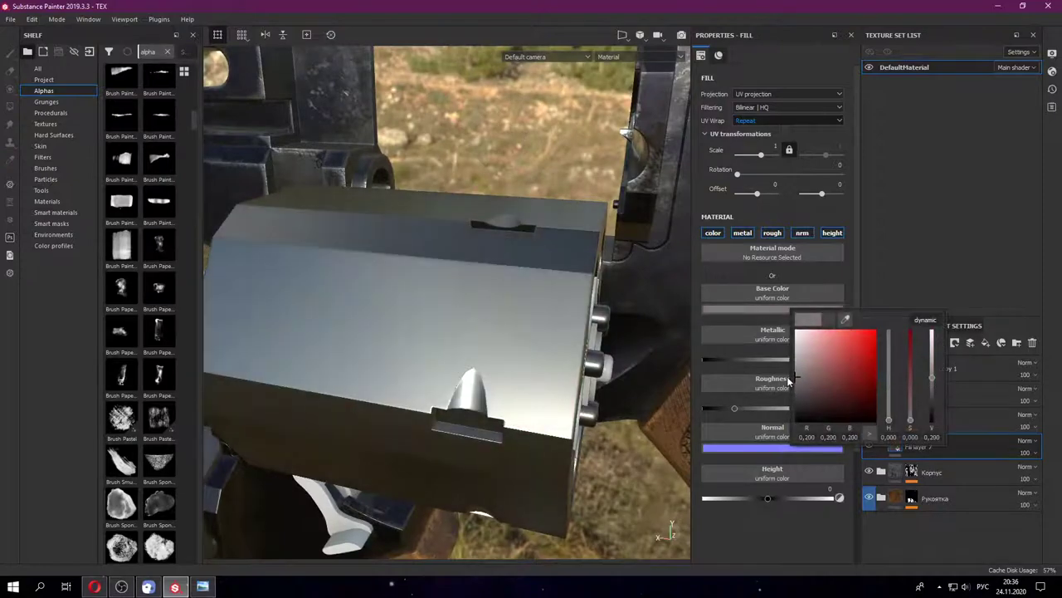
mouse_move(647, 357)
left_mouse_down("alt")
mouse_move(500, 325)
mouse_move(437, 387)
mouse_move(536, 366)
mouse_move(503, 385)
mouse_move(509, 373)
mouse_move(554, 421)
mouse_move(758, 353)
mouse_move(752, 365)
left_mouse_up("alt")
left_click(772, 309)
mouse_move(581, 349)
left_mouse_down("alt")
mouse_move(524, 360)
mouse_move(550, 396)
mouse_move(574, 391)
mouse_move(550, 333)
mouse_move(735, 358)
left_mouse_up("alt")
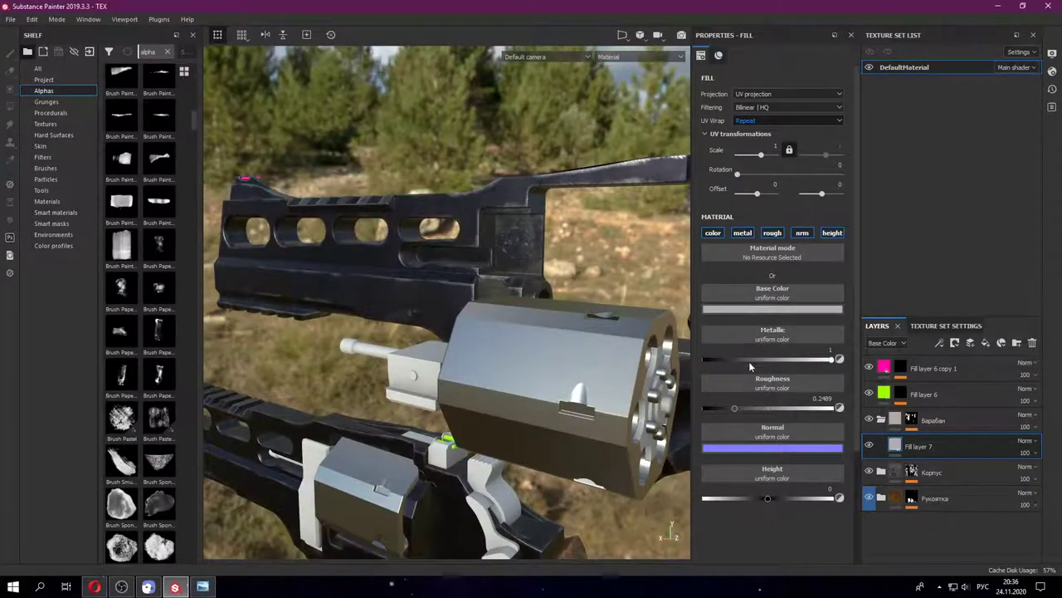
left_click(747, 312)
left_click_drag(786, 377, 760, 332)
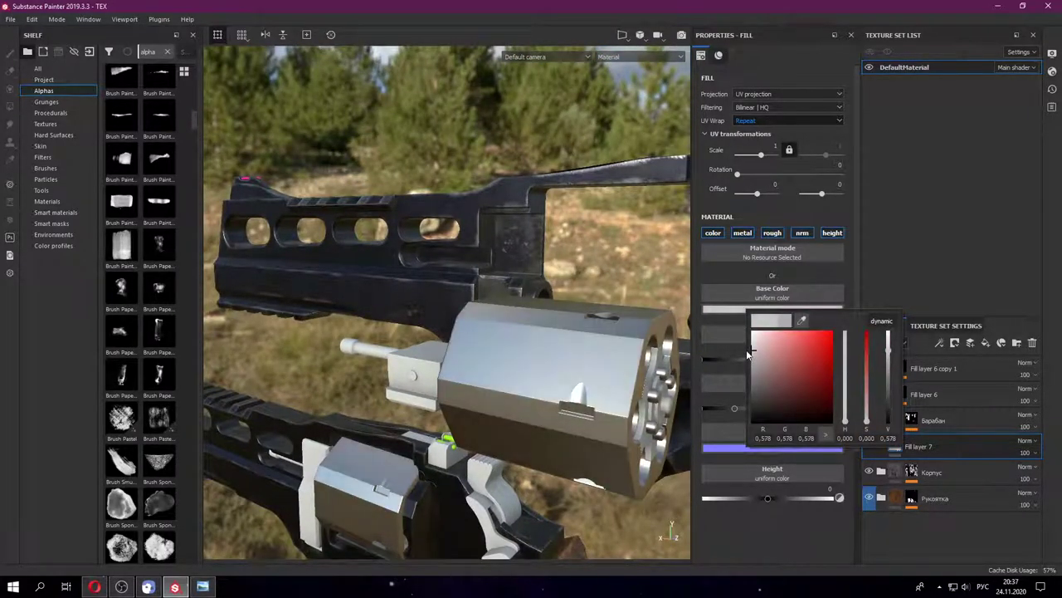
mouse_move(630, 390)
left_mouse_down("alt")
mouse_move(679, 396)
mouse_move(423, 318)
mouse_move(423, 207)
mouse_move(419, 343)
mouse_move(492, 429)
left_mouse_up("alt")
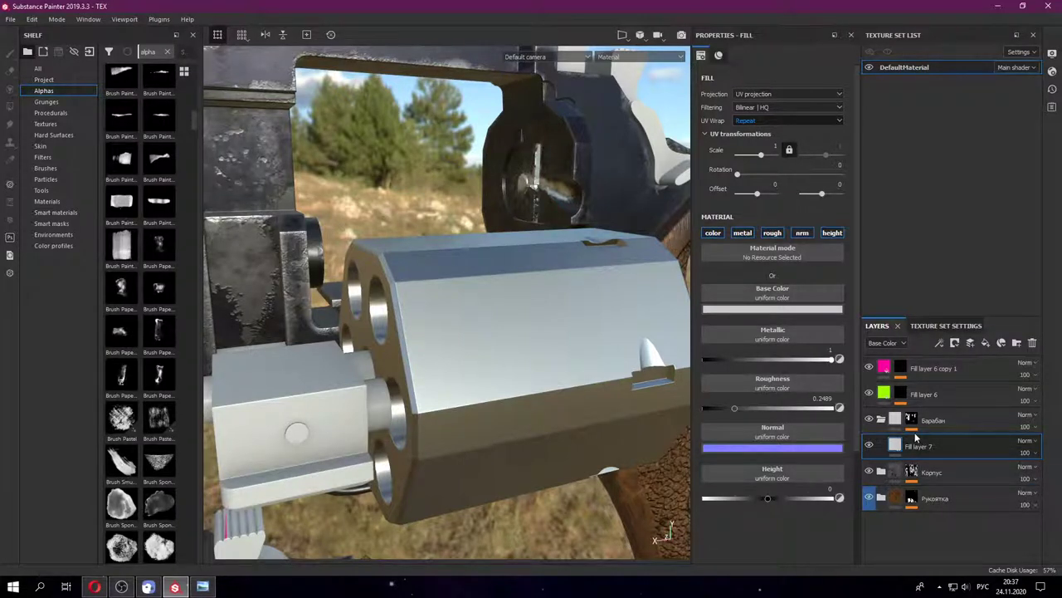
left_click(896, 444)
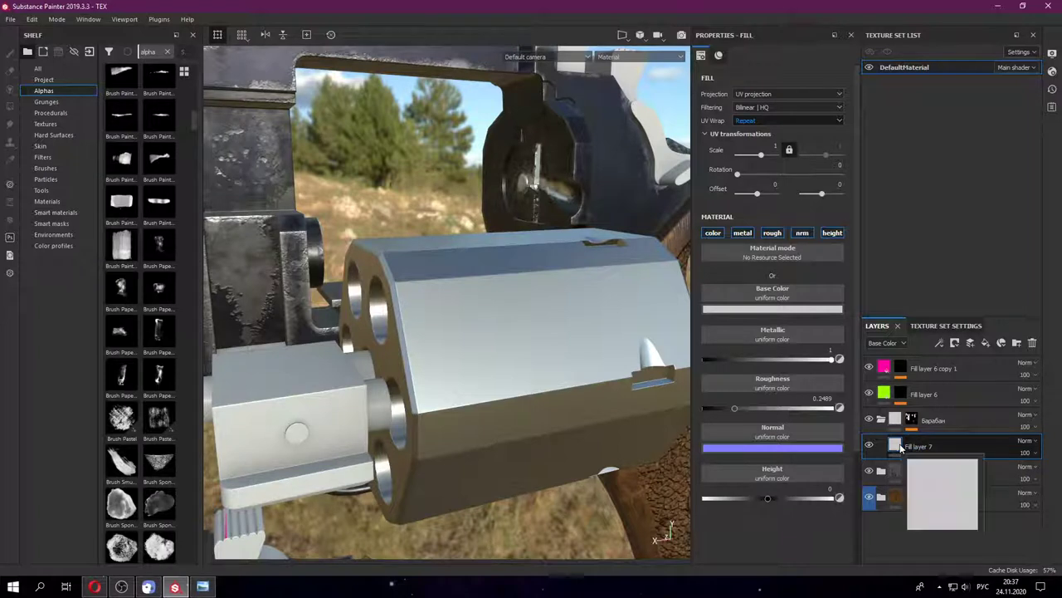
- Add a generator to Fill layer 7, then delete the empty generator again
right_click(903, 449)
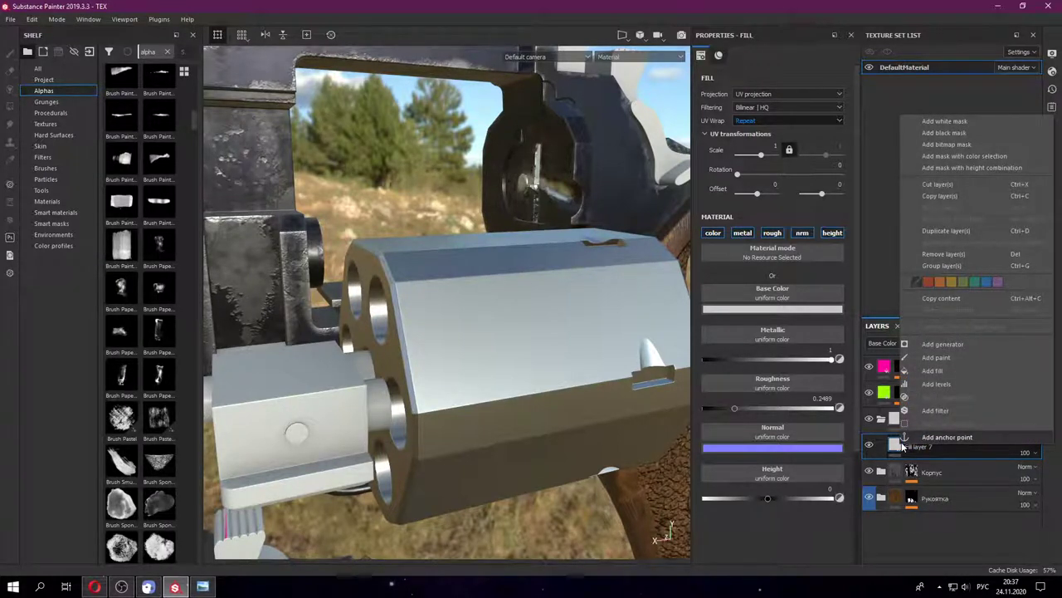
left_click(967, 343)
left_click(790, 91)
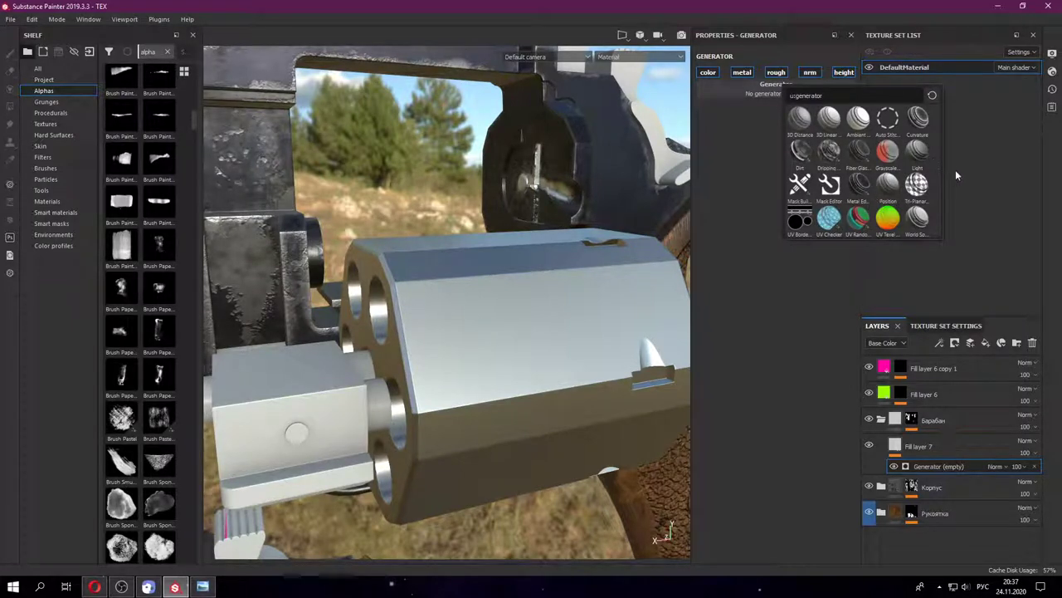
left_click(956, 175)
key("Delete")
- Add a filter to Fill layer 7 and try MatFinish Galvanized, then undo it
right_click(900, 448)
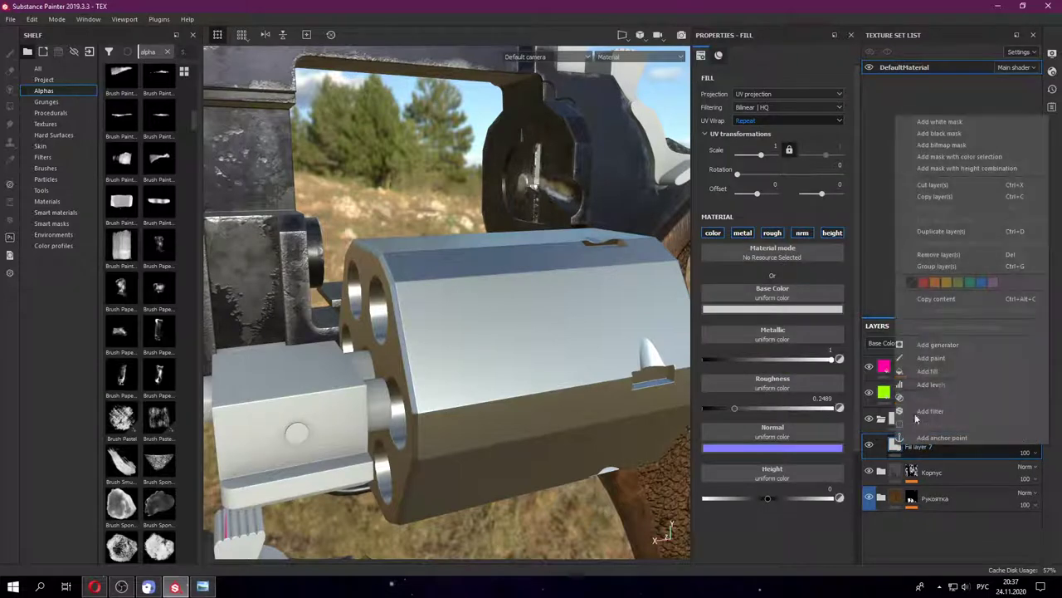
left_click(953, 409)
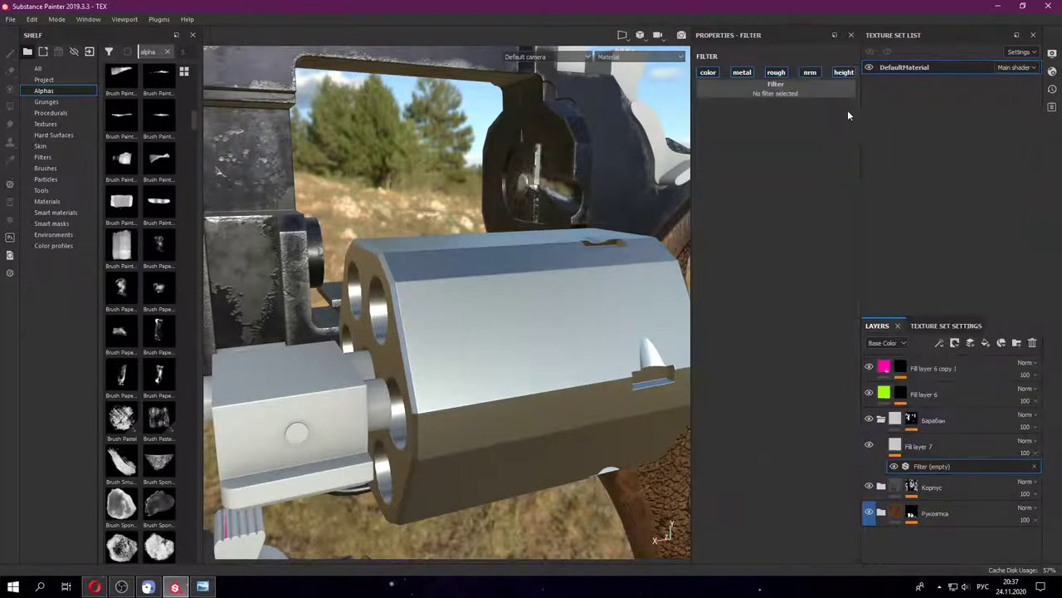
left_click(820, 89)
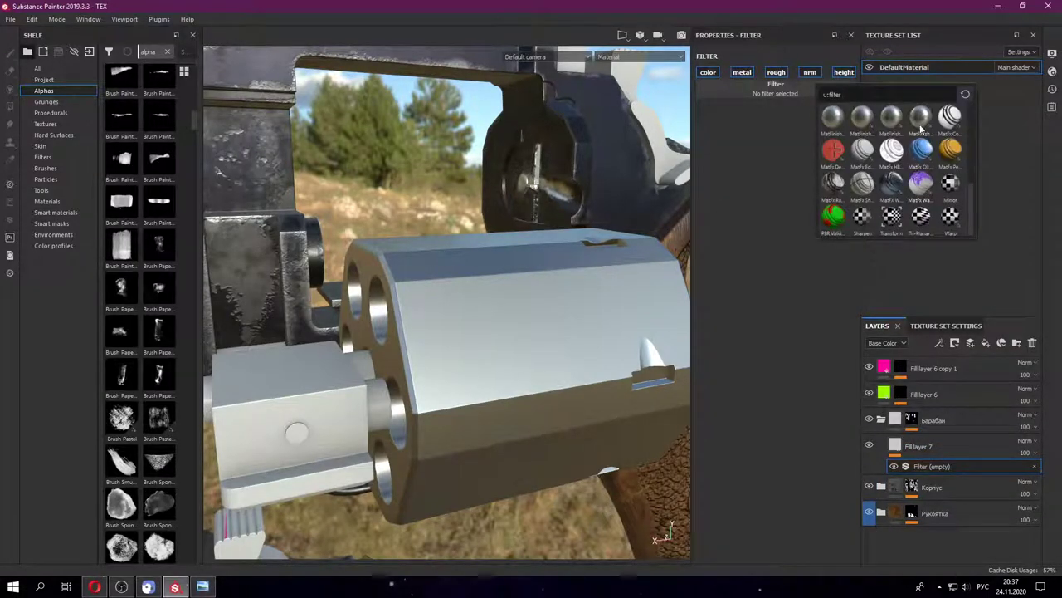
scroll(913, 126, "up", 1)
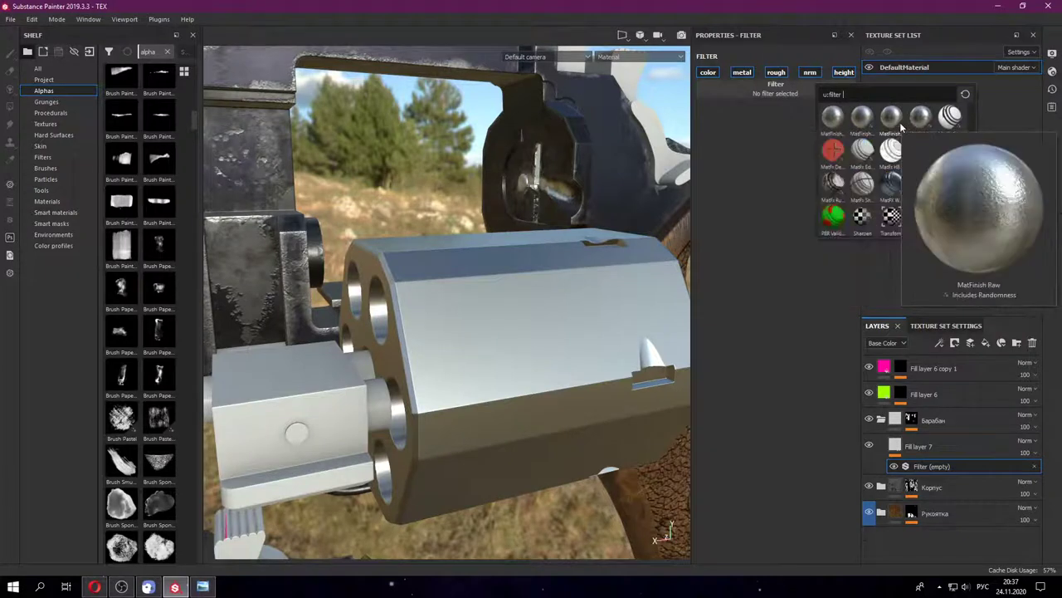
scroll(875, 129, "up", 1)
scroll(872, 133, "up", 1)
scroll(867, 143, "up", 1)
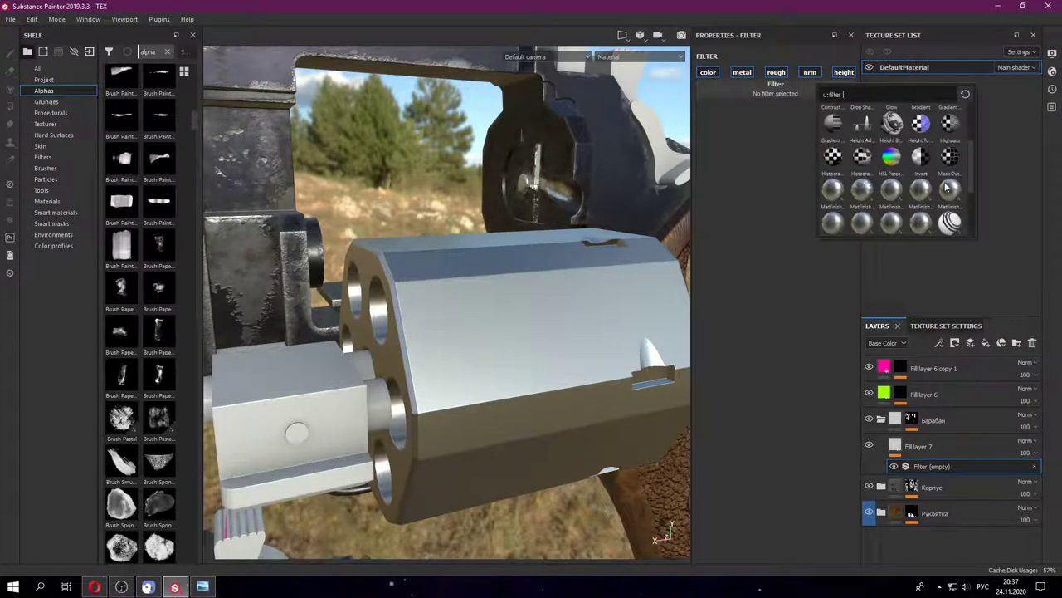
mouse_move(861, 189)
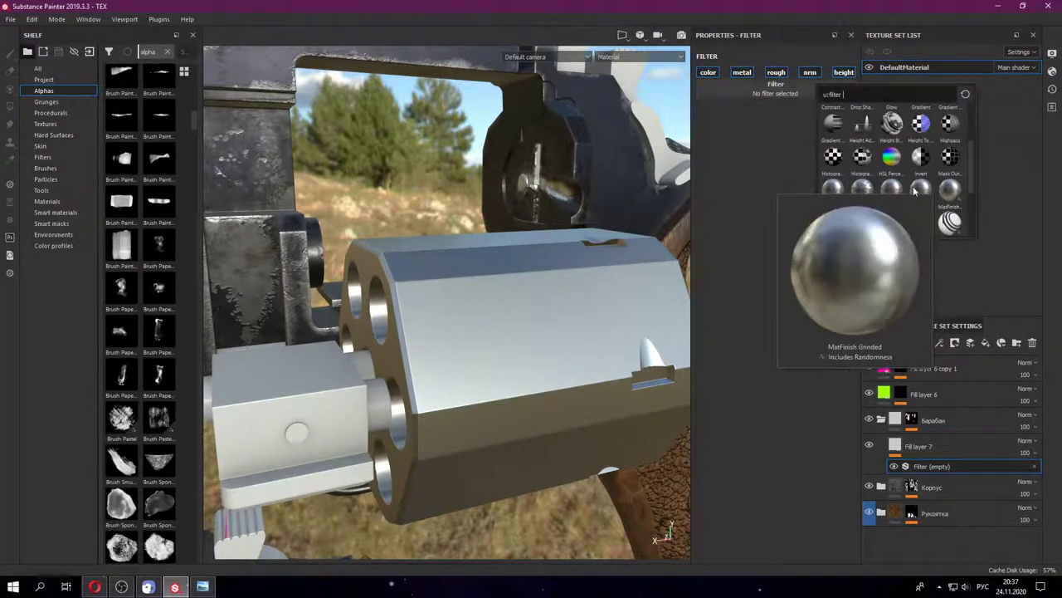
left_click(859, 190)
mouse_move(536, 351)
left_mouse_down("alt")
mouse_move(427, 348)
mouse_move(573, 338)
mouse_move(858, 402)
left_mouse_up("alt")
key("ctrl+z")
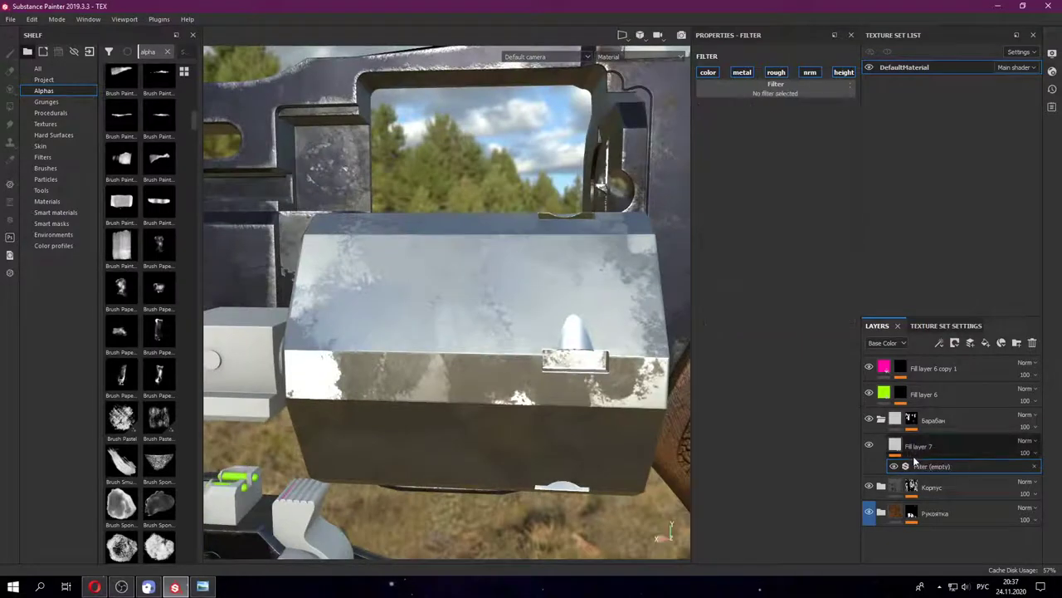
- Set the filter to MatFinish Rough and inspect the cylinder's rough finish
left_click(775, 84)
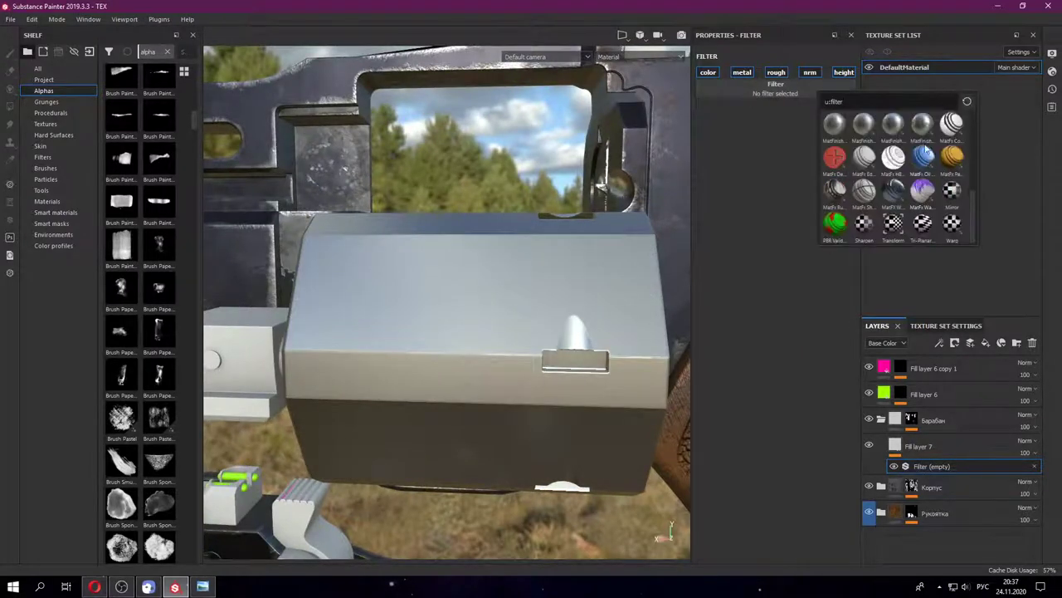
left_click(922, 124)
mouse_move(493, 358)
left_mouse_down("alt")
mouse_move(525, 405)
mouse_move(550, 310)
mouse_move(499, 330)
mouse_move(537, 354)
left_mouse_up("alt")
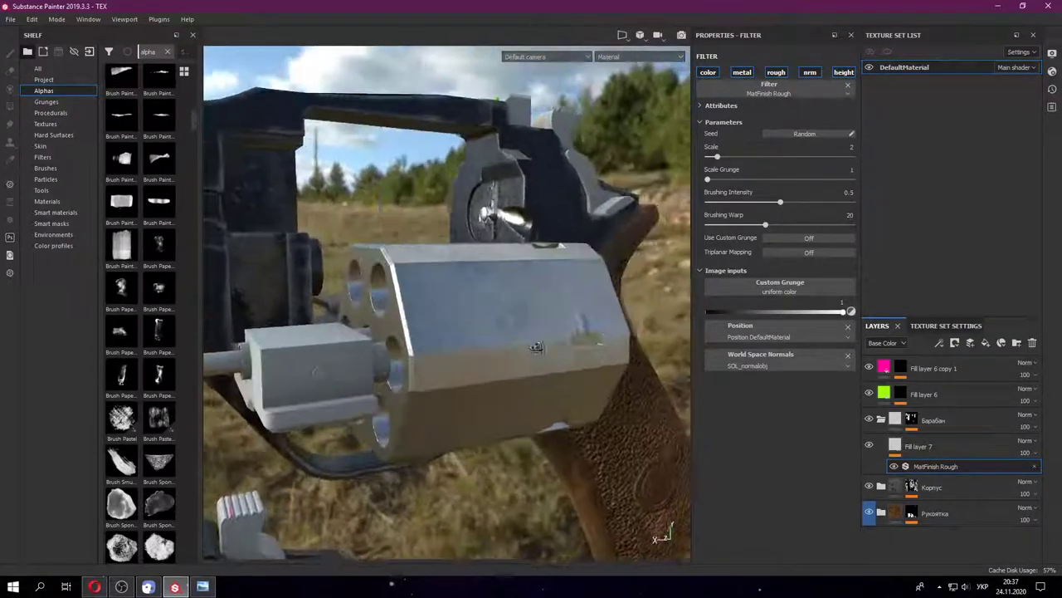
mouse_move(538, 353)
left_mouse_down("alt")
mouse_move(471, 321)
mouse_move(412, 378)
mouse_move(563, 292)
mouse_move(536, 241)
left_mouse_up("alt")
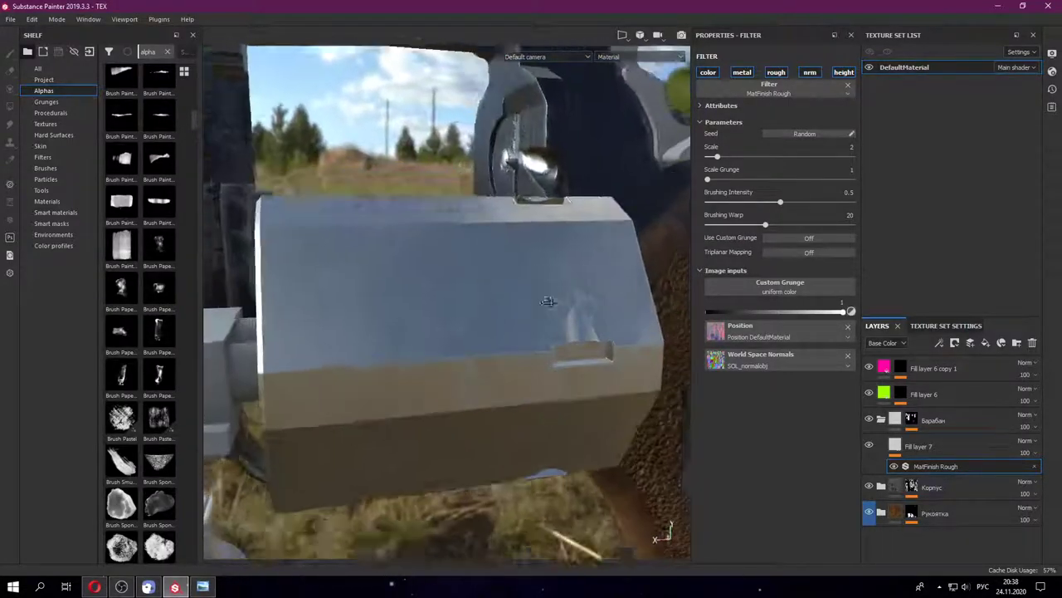
left_click_drag(536, 241, 550, 299, "alt")
- Raise Fill layer 7's roughness to about 0.39 and review the frame and cylinder
left_click(893, 449)
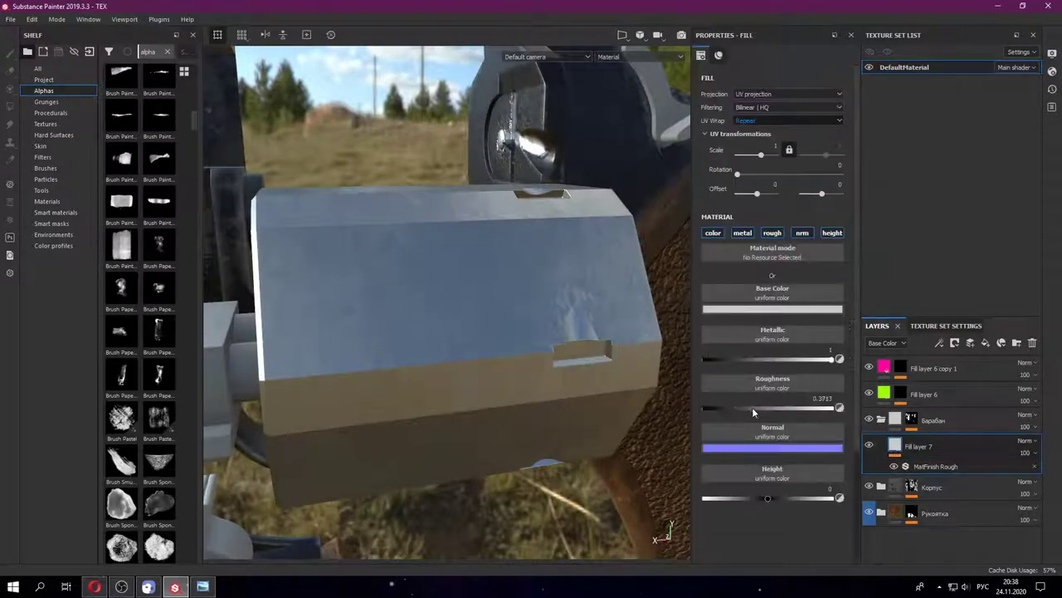
left_click_drag(752, 406, 758, 406)
left_click_drag(531, 349, 400, 321, "alt")
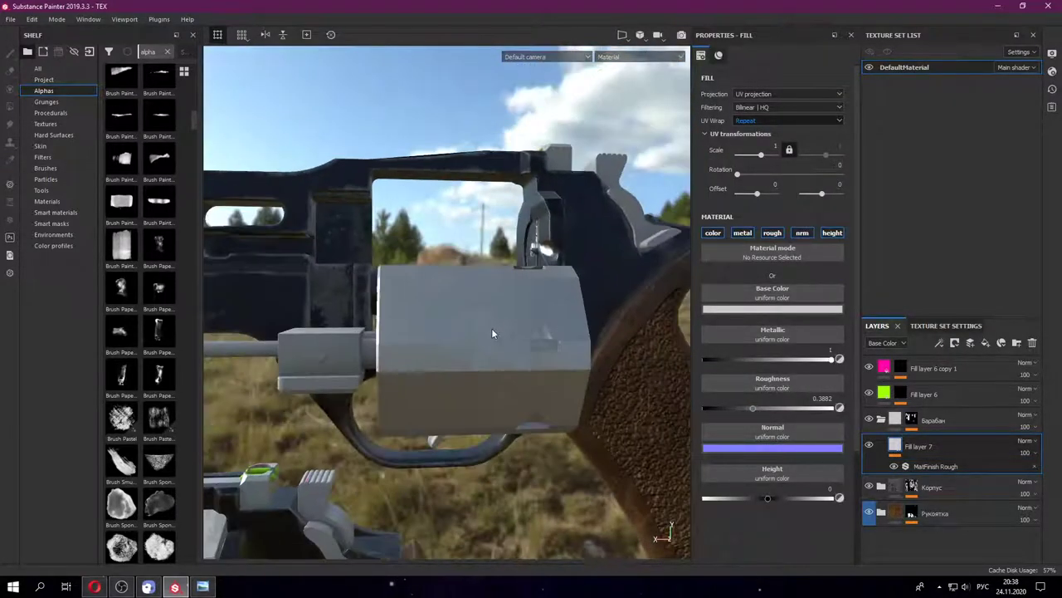
mouse_move(492, 328)
left_mouse_down("alt")
mouse_move(531, 318)
mouse_move(443, 336)
mouse_move(524, 368)
mouse_move(505, 380)
left_mouse_up("alt")
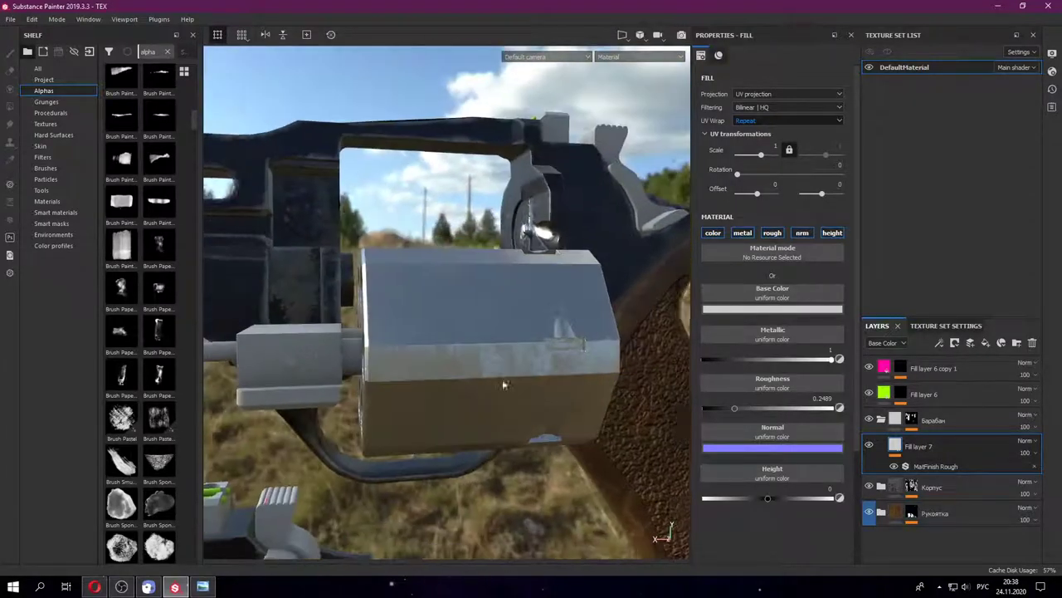
scroll(531, 357, "up", 2)
scroll(562, 334, "up", 3)
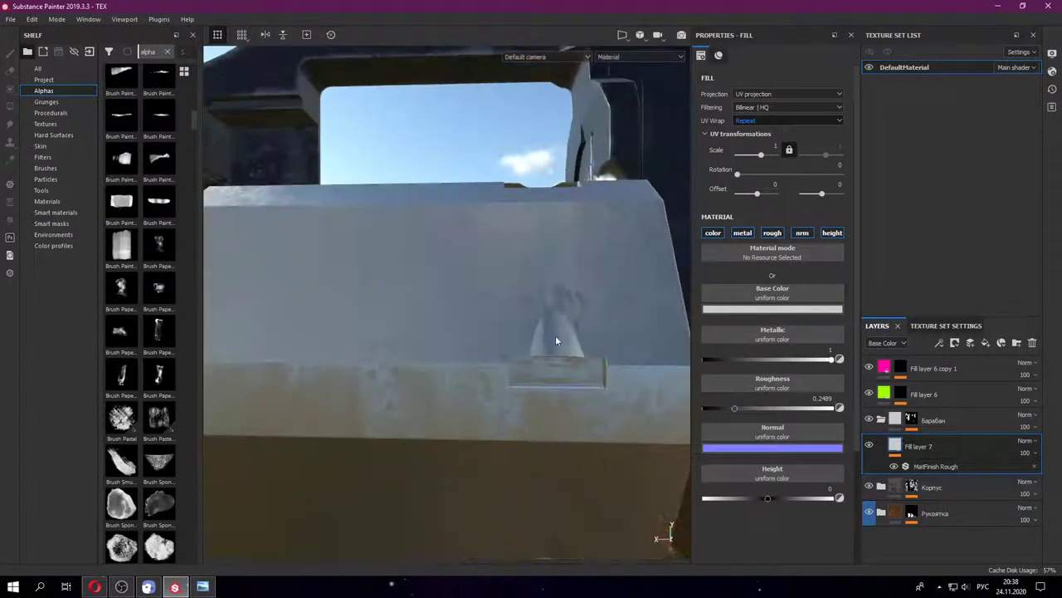
mouse_move(555, 335)
left_mouse_down("alt")
mouse_move(517, 314)
mouse_move(555, 331)
left_mouse_up("alt")
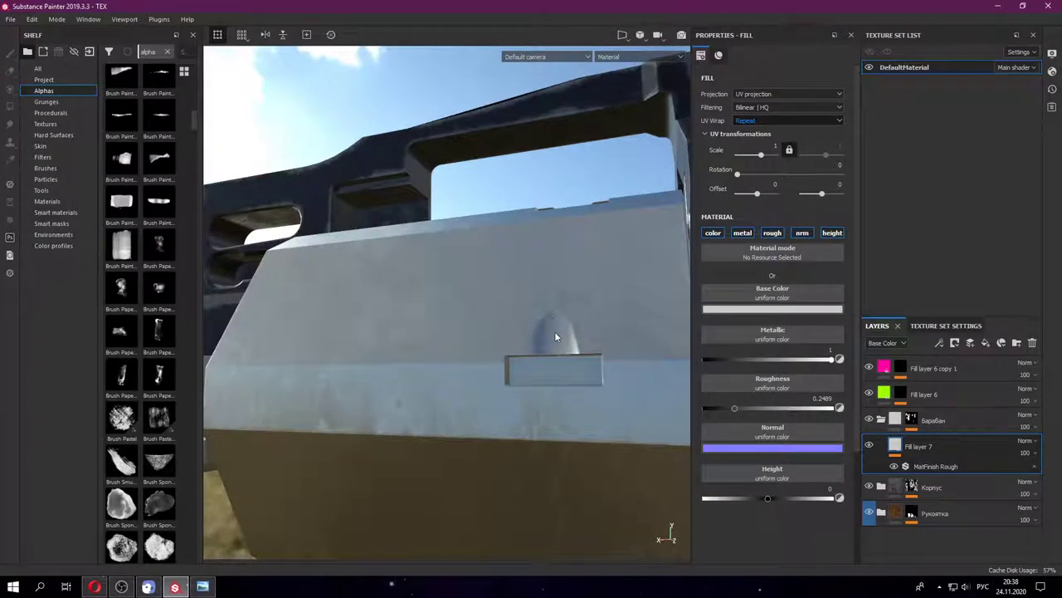
mouse_move(521, 384)
left_mouse_down("alt")
mouse_move(518, 288)
mouse_move(368, 420)
mouse_move(515, 360)
mouse_move(473, 299)
left_mouse_up("alt")
mouse_move(348, 336)
left_mouse_down("alt")
mouse_move(441, 298)
mouse_move(406, 341)
left_mouse_up("alt")
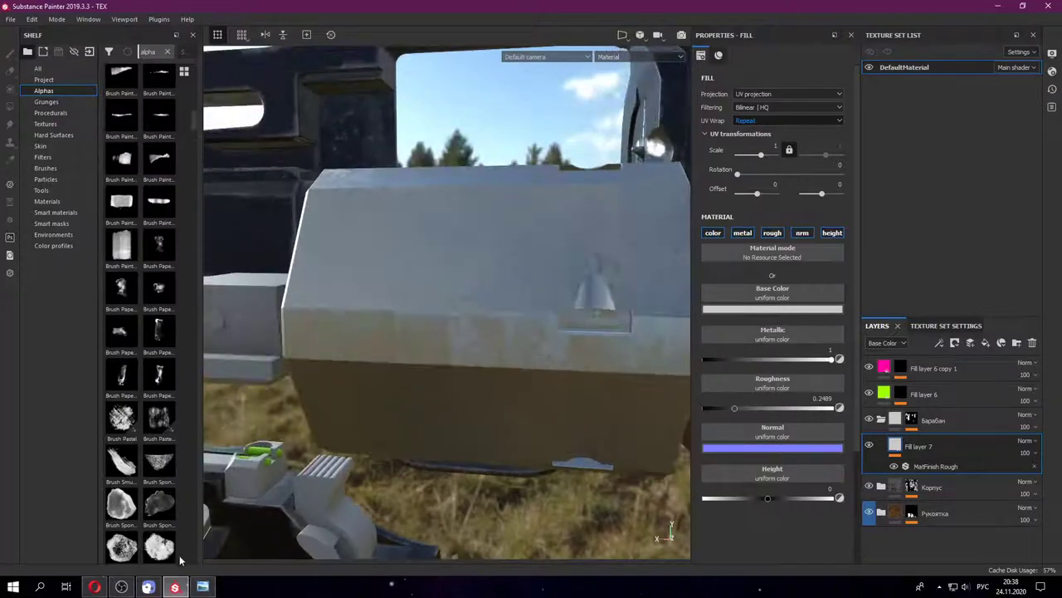
left_click(200, 586)
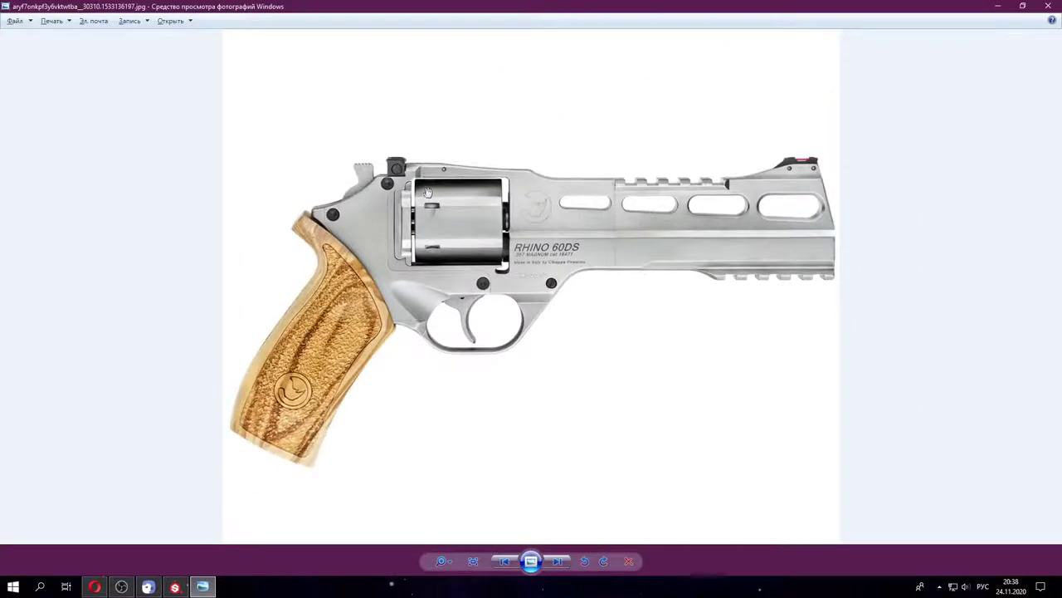
left_click(95, 586)
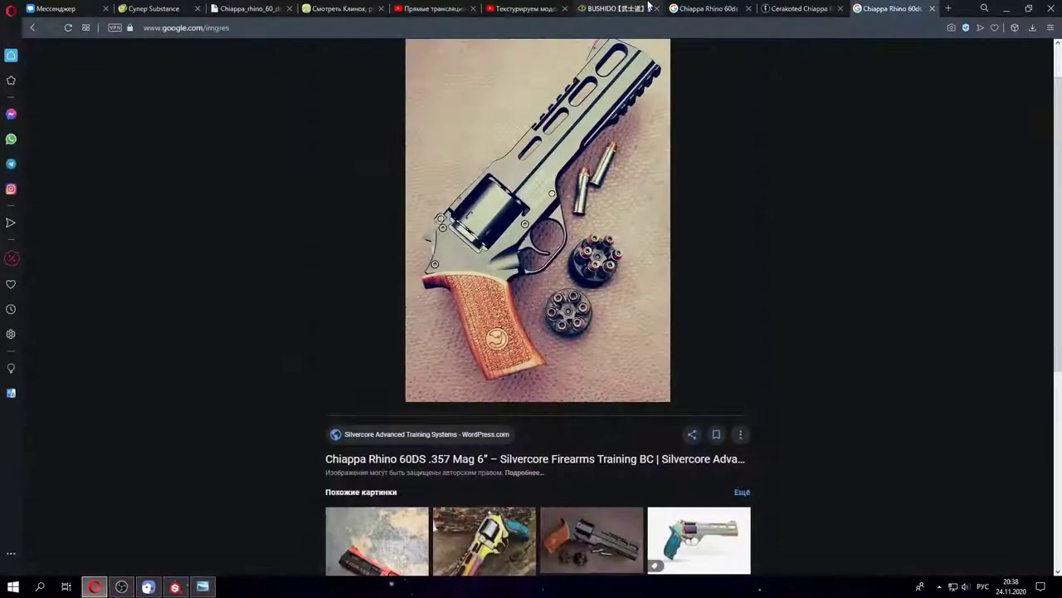
left_click(797, 8)
scroll(528, 349, "up", 1)
scroll(528, 349, "up", 3)
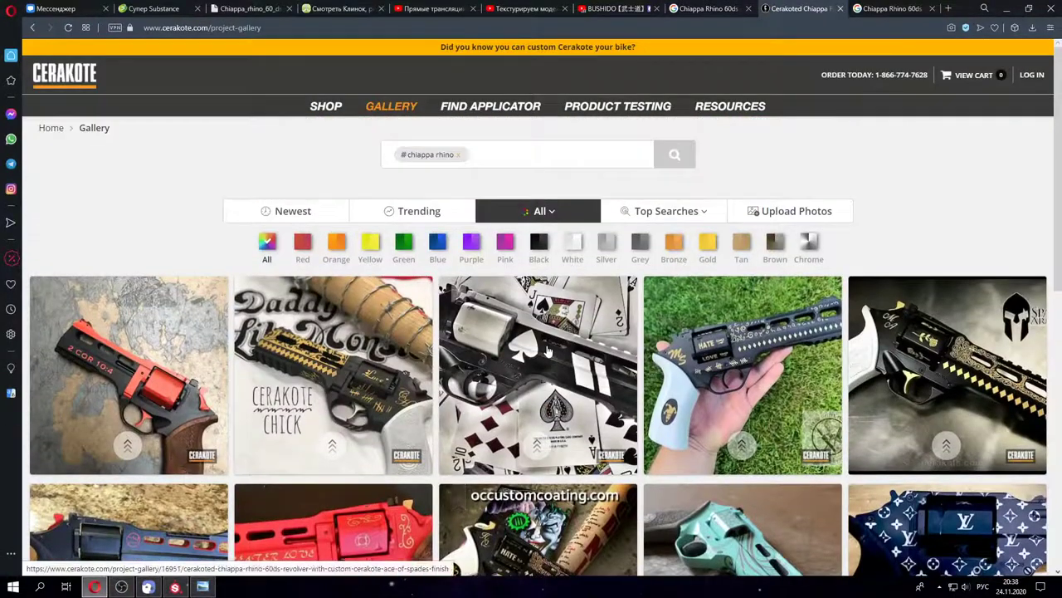
scroll(547, 352, "down", 2)
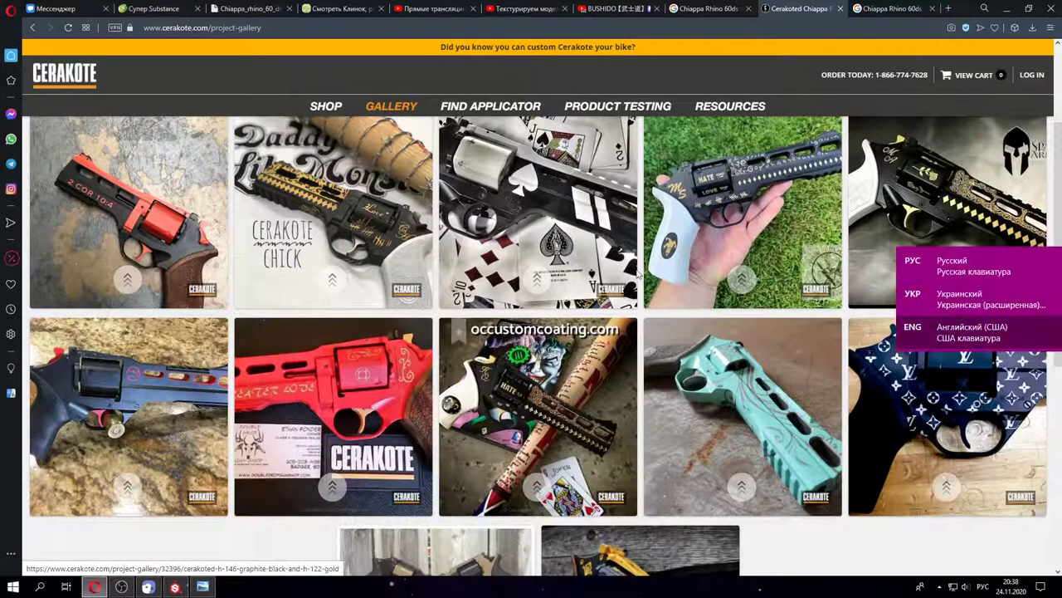
key("alt+Tab")
left_click(202, 586)
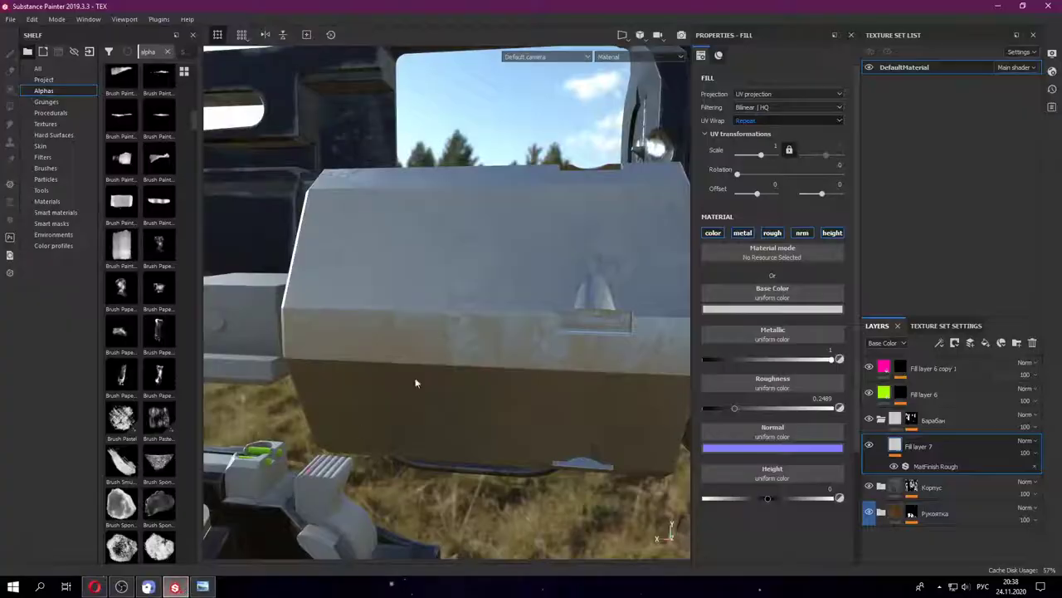
mouse_move(443, 350)
left_mouse_down("alt")
mouse_move(563, 363)
mouse_move(632, 327)
mouse_move(410, 270)
left_mouse_up("alt")
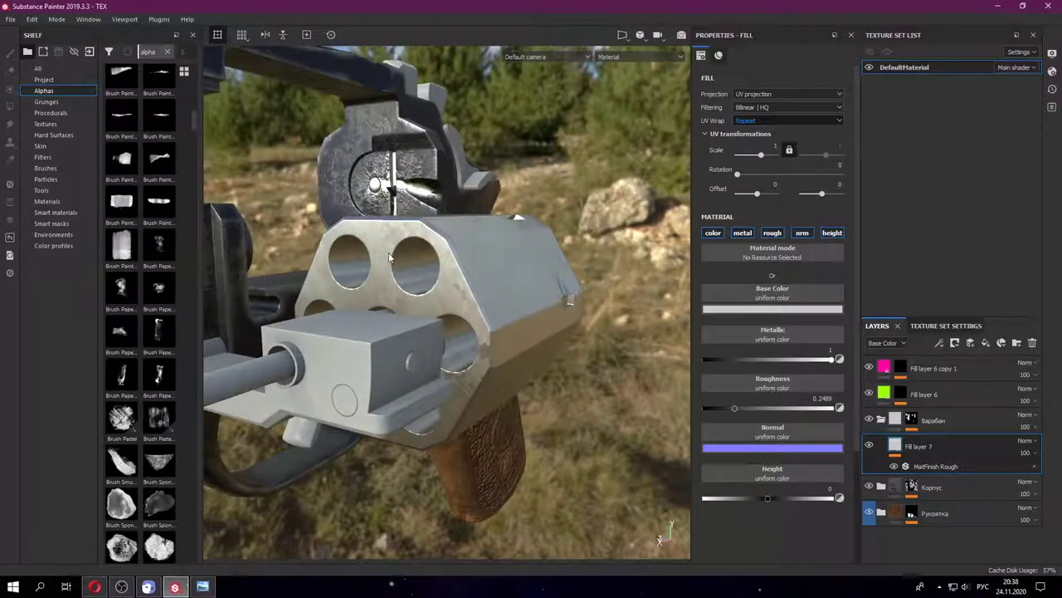
mouse_move(389, 258)
right_mouse_down("alt")
mouse_move(378, 268)
mouse_move(420, 244)
right_mouse_up("alt")
left_click_drag(420, 244, 482, 328, "alt")
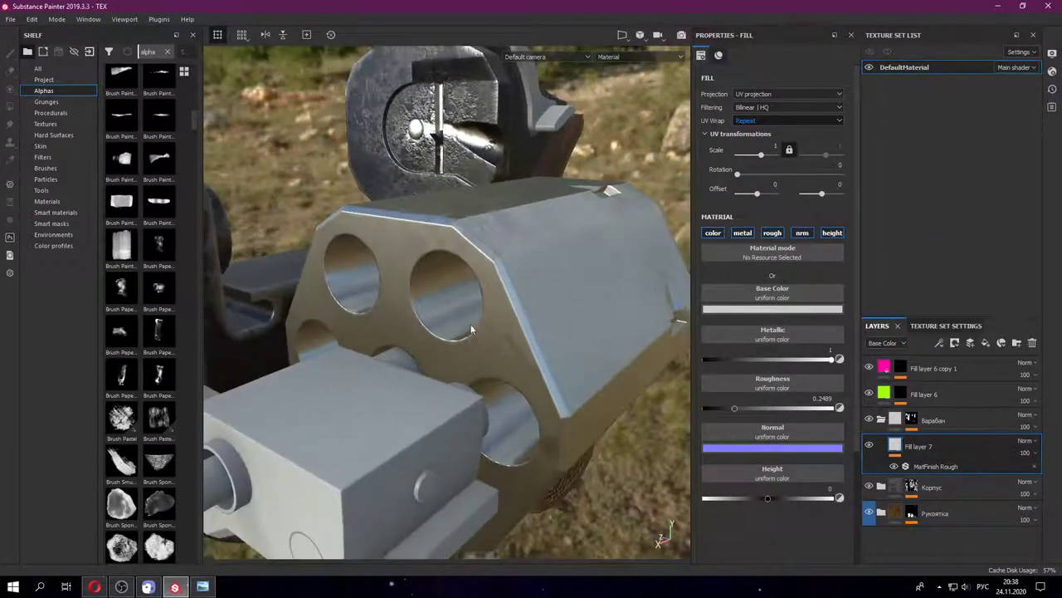
mouse_move(540, 372)
left_mouse_down("alt")
mouse_move(471, 306)
mouse_move(537, 376)
mouse_move(534, 418)
left_mouse_up("alt")
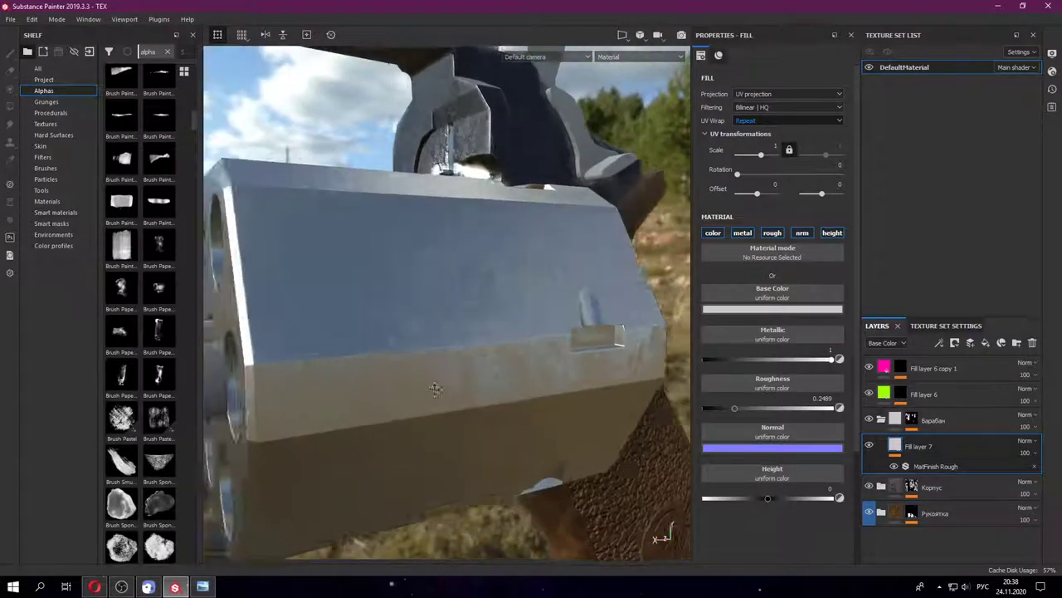
- Add a new fill layer, Fill layer 8, above Fill layer 7
right_click(940, 449)
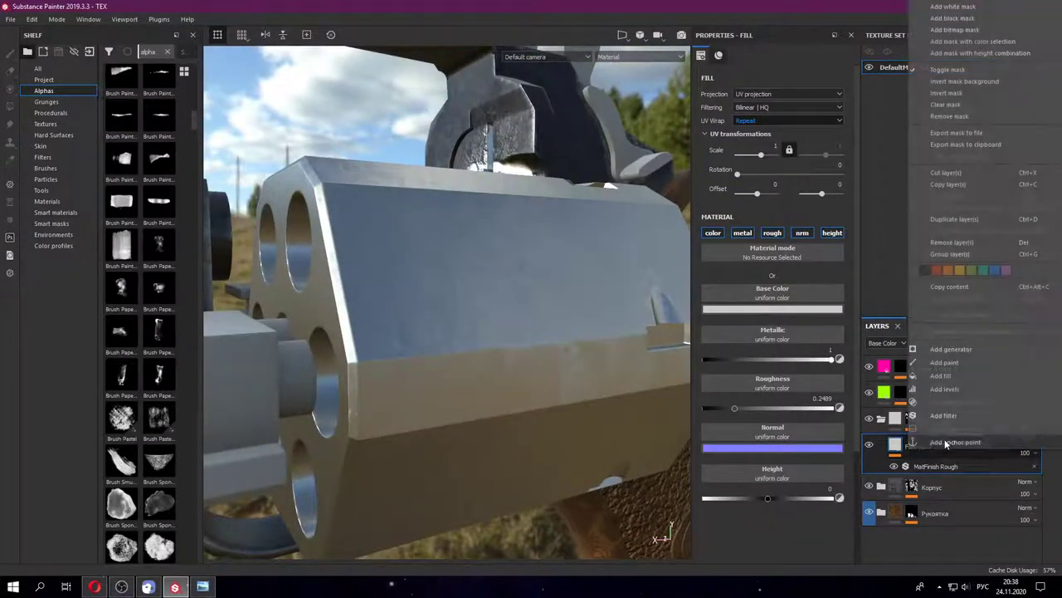
left_click(990, 556)
left_click(985, 343)
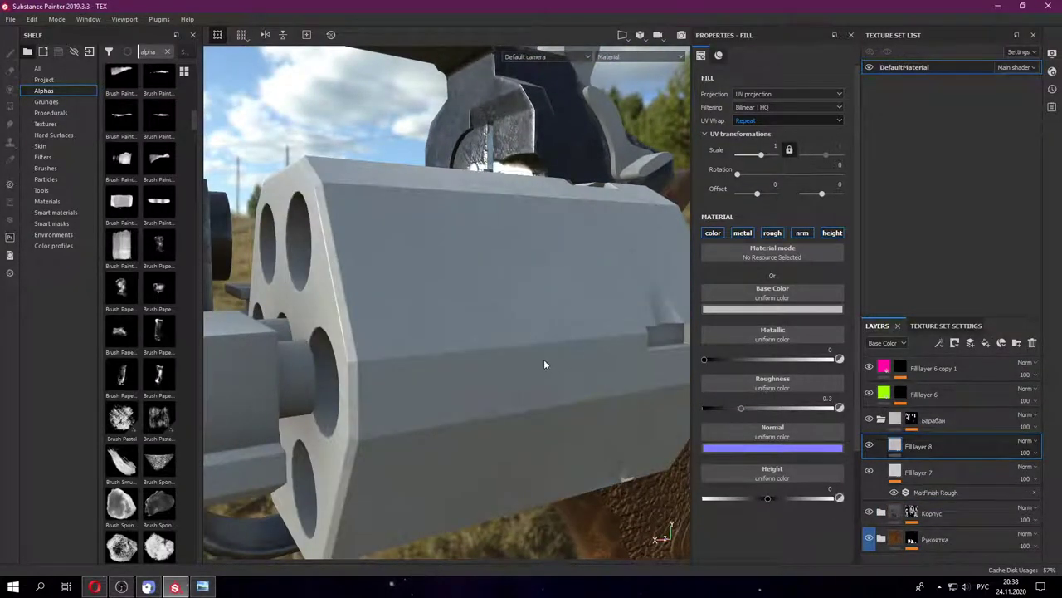
left_click_drag(543, 364, 572, 374, "alt")
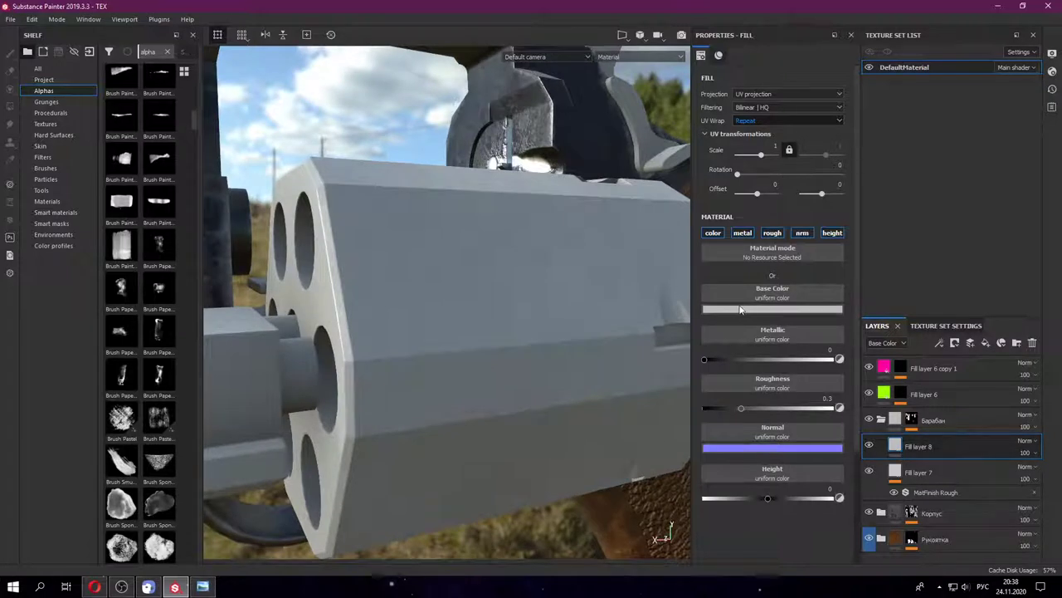
- Try Fill layer 8 base colours from dark red to near-black orange-yellow
left_click(764, 310)
left_click(791, 379)
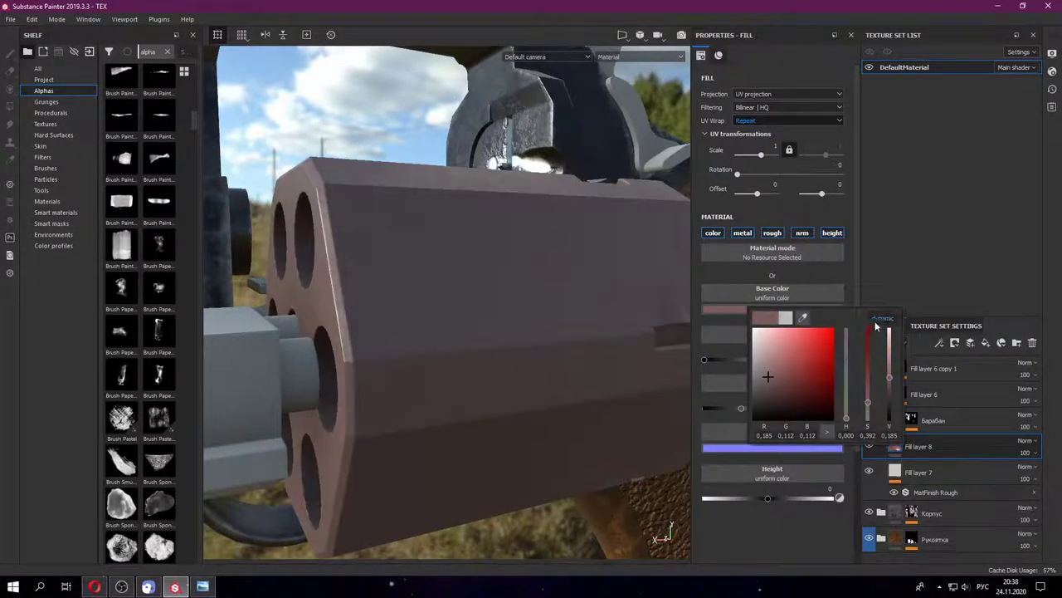
left_click_drag(866, 401, 871, 332)
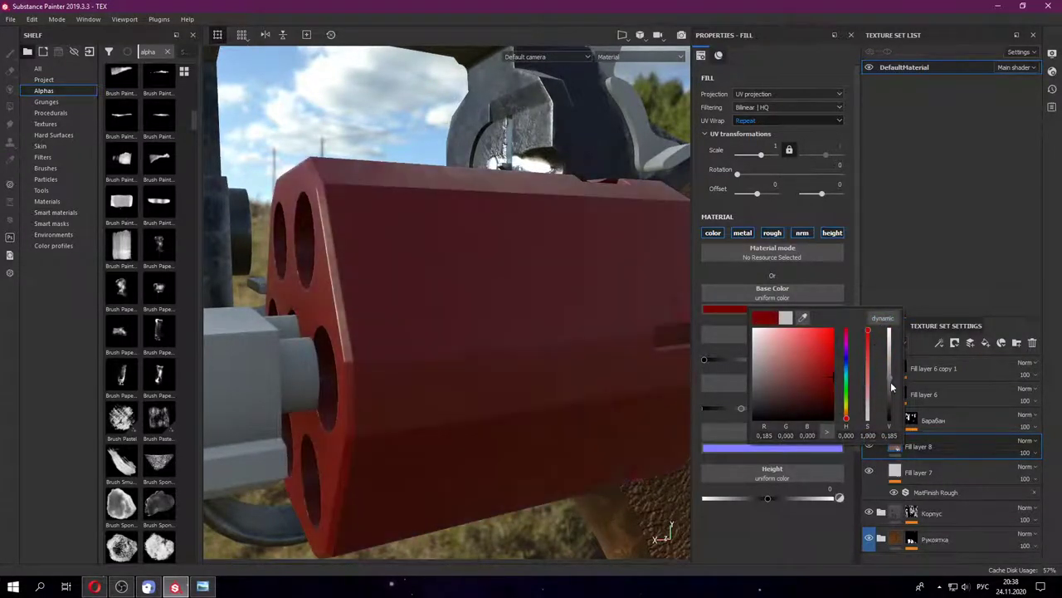
left_click_drag(892, 387, 886, 441)
left_click_drag(846, 409, 809, 407)
mouse_move(534, 336)
left_mouse_down("alt")
mouse_move(392, 324)
mouse_move(517, 340)
mouse_move(639, 331)
mouse_move(624, 344)
left_mouse_up("alt")
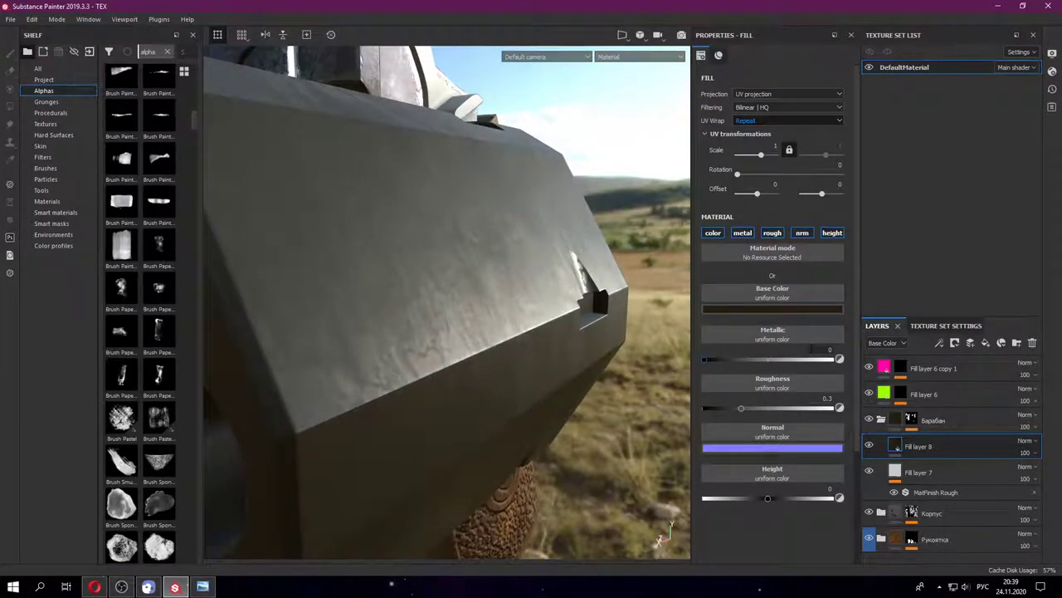
- Test a fully metallic fill with roughness between 0.48 and 0.443
left_click(809, 310)
left_click_drag(747, 405, 766, 408)
left_click(768, 360)
left_click_drag(788, 364, 873, 366)
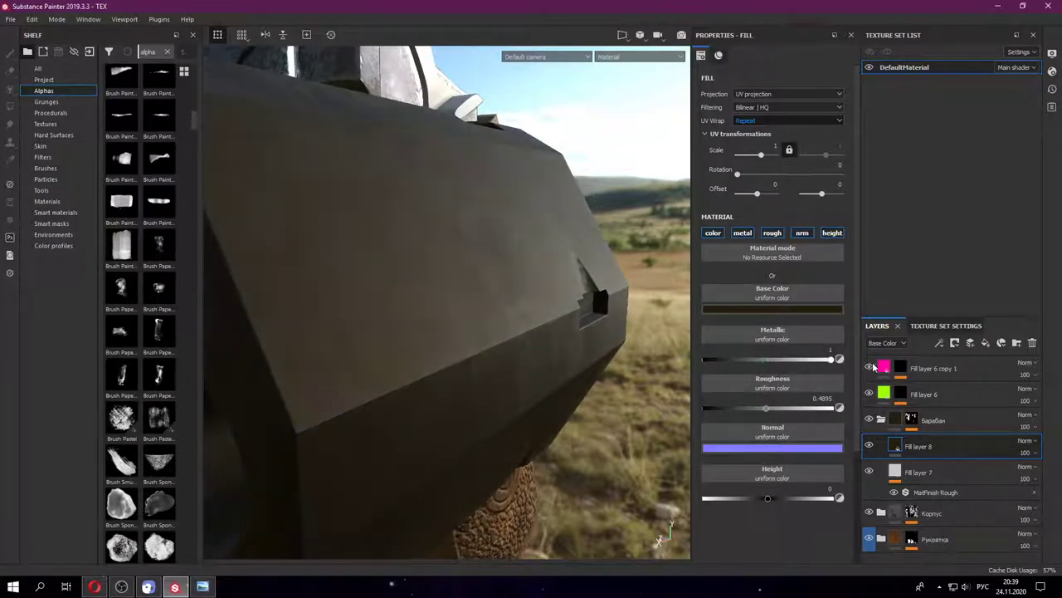
left_click_drag(773, 410, 760, 405)
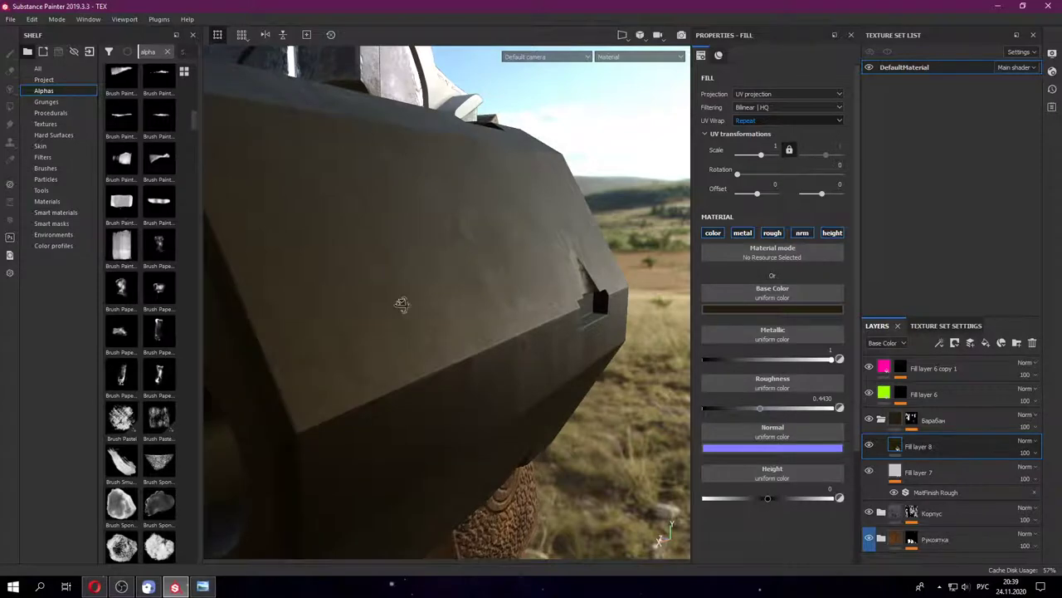
mouse_move(399, 301)
left_mouse_down("alt")
mouse_move(439, 289)
mouse_move(675, 318)
mouse_move(599, 289)
mouse_move(565, 318)
mouse_move(505, 247)
mouse_move(369, 186)
mouse_move(787, 313)
left_mouse_up("alt")
key("alt+shift")
- Make the fill non-metallic with roughness 0.4135 and a dark brown base colour
left_click_drag(812, 362, 615, 372)
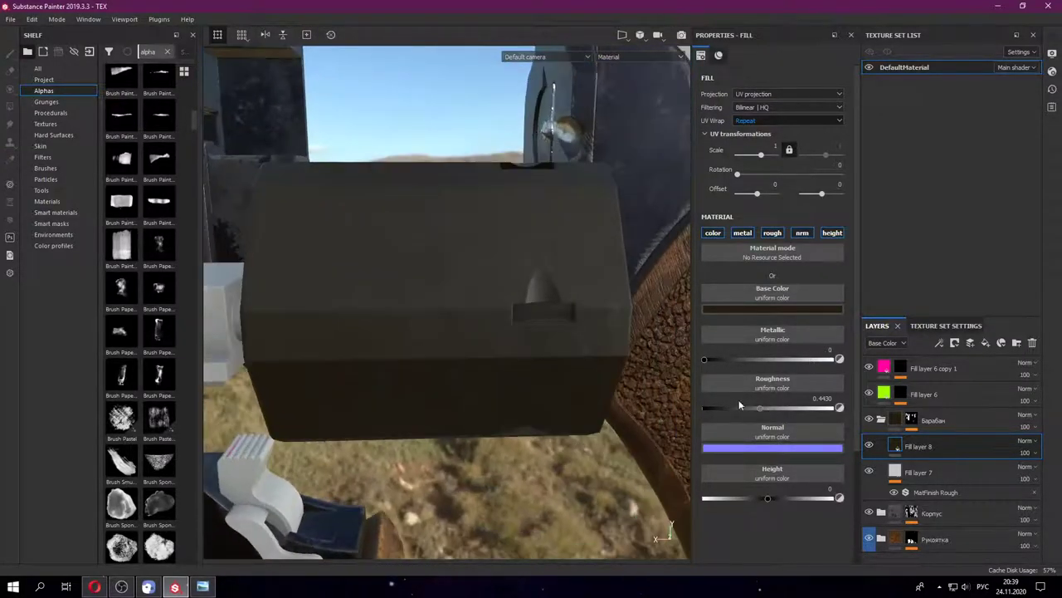
mouse_move(768, 408)
left_mouse_down()
mouse_move(742, 408)
mouse_move(756, 408)
left_mouse_up()
mouse_move(647, 348)
left_mouse_down("alt")
mouse_move(505, 249)
mouse_move(483, 304)
mouse_move(408, 337)
mouse_move(545, 334)
left_mouse_up("alt")
left_click(777, 310)
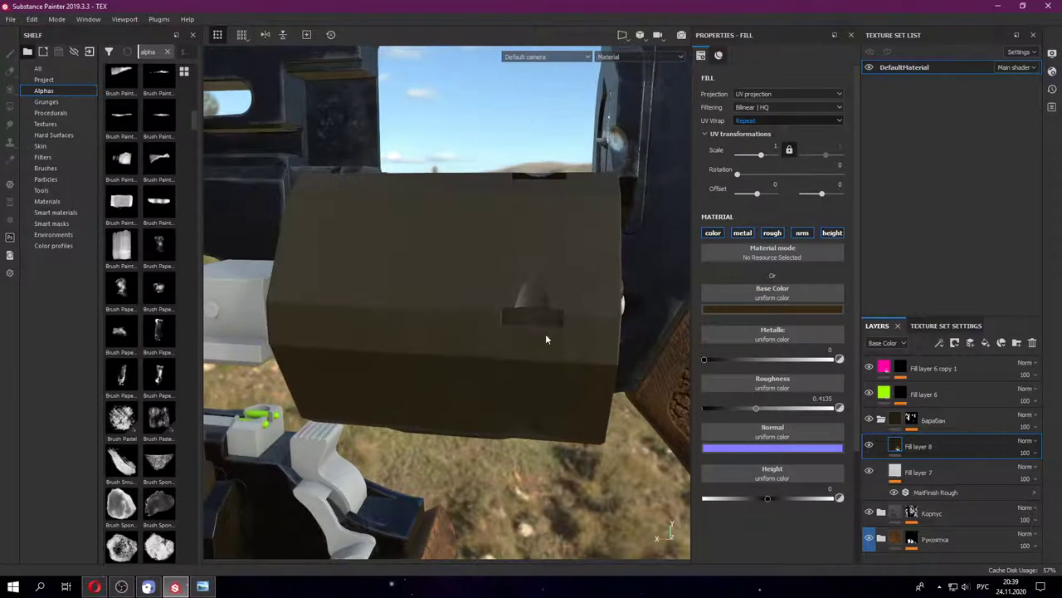
left_click(778, 312)
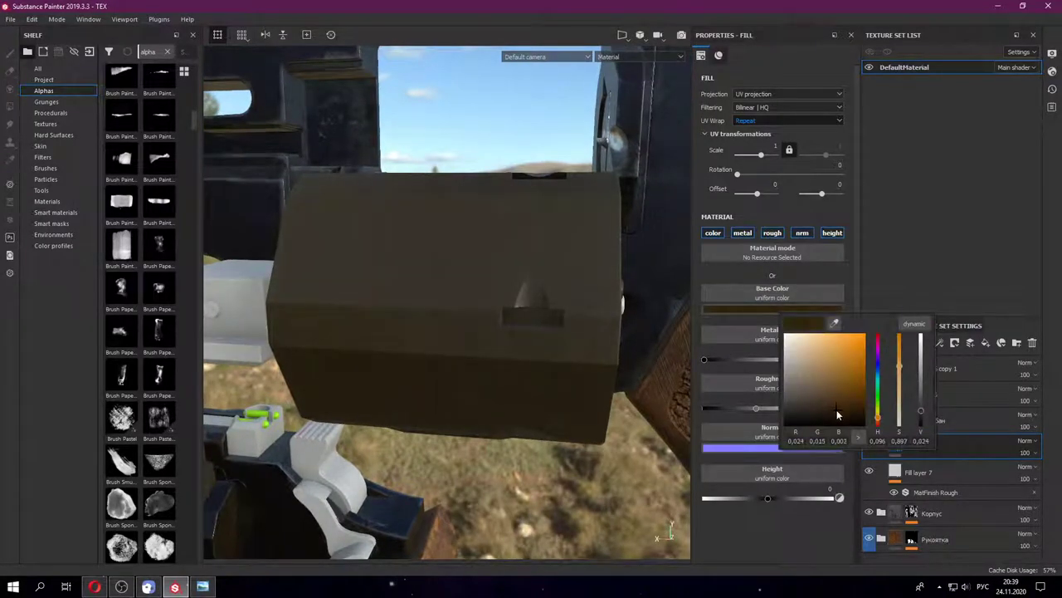
left_click_drag(480, 325, 614, 376, "alt")
key("super+space")
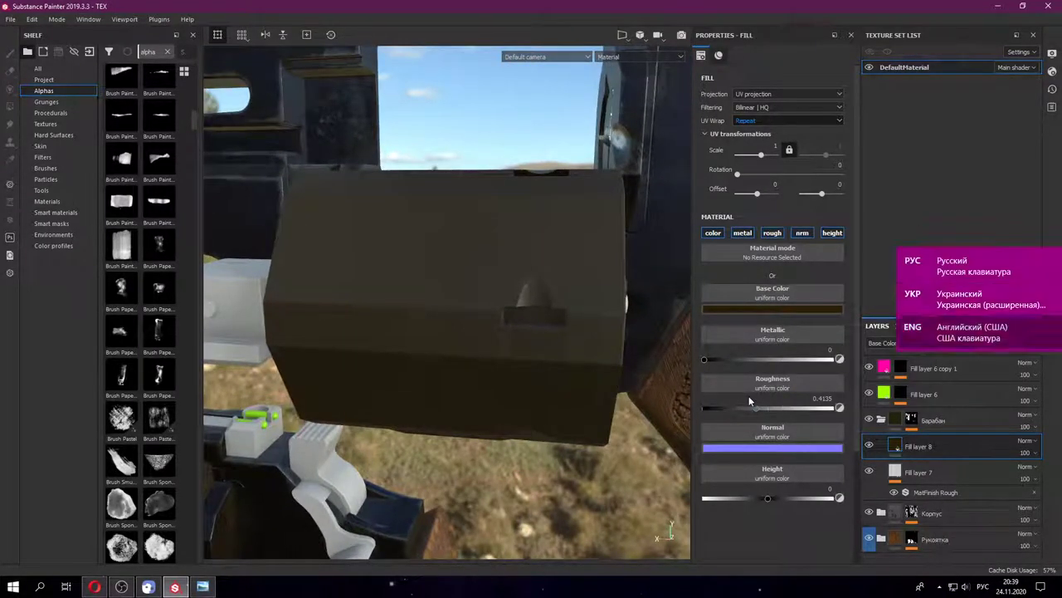
right_click(905, 448)
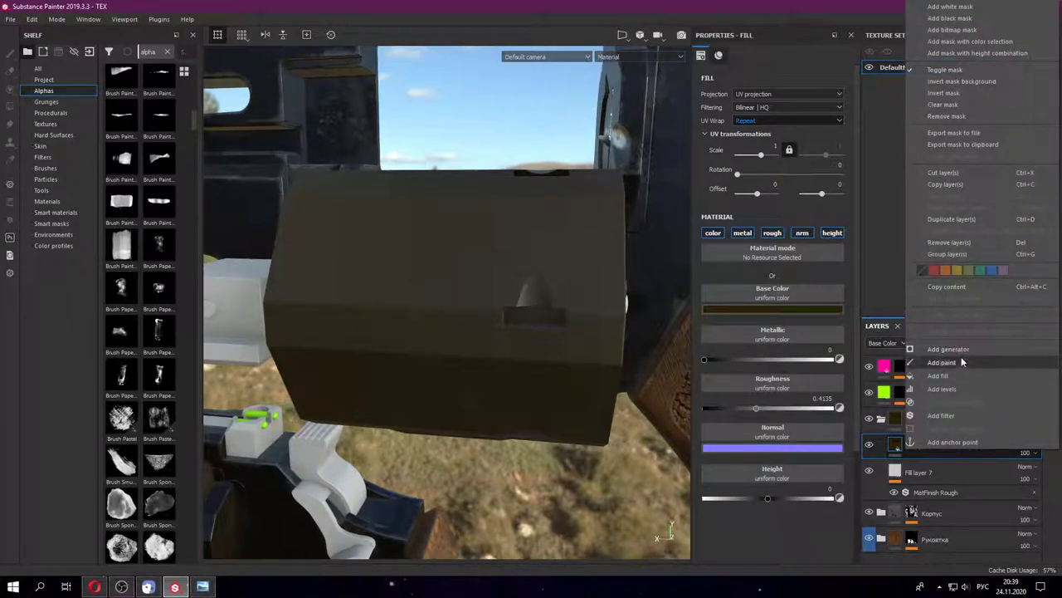
- Give Fill layer 8 a black mask with a Fill effect on it
left_click(950, 17)
right_click(914, 451)
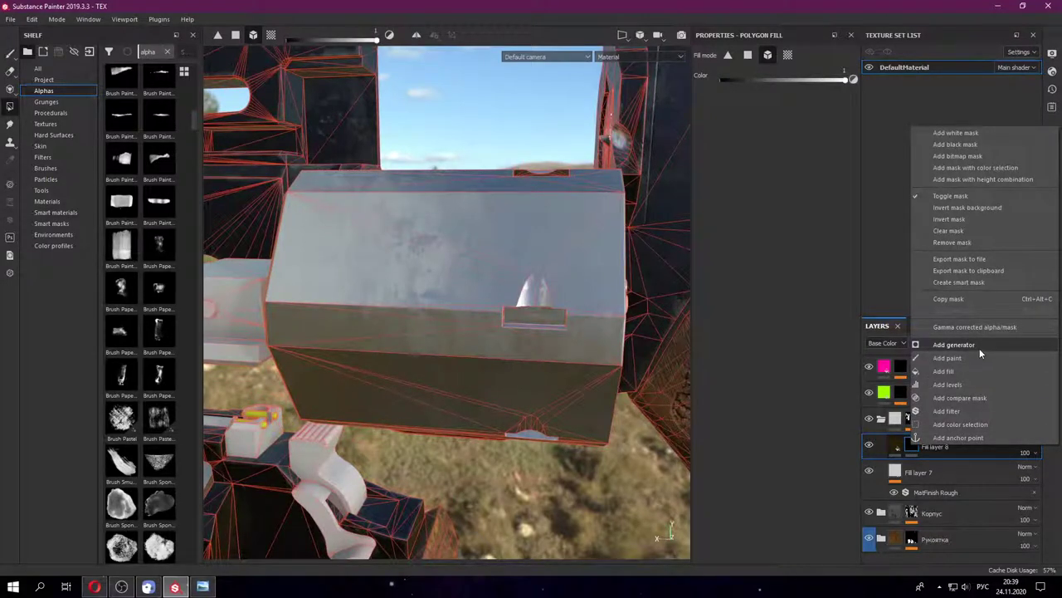
left_click(980, 352)
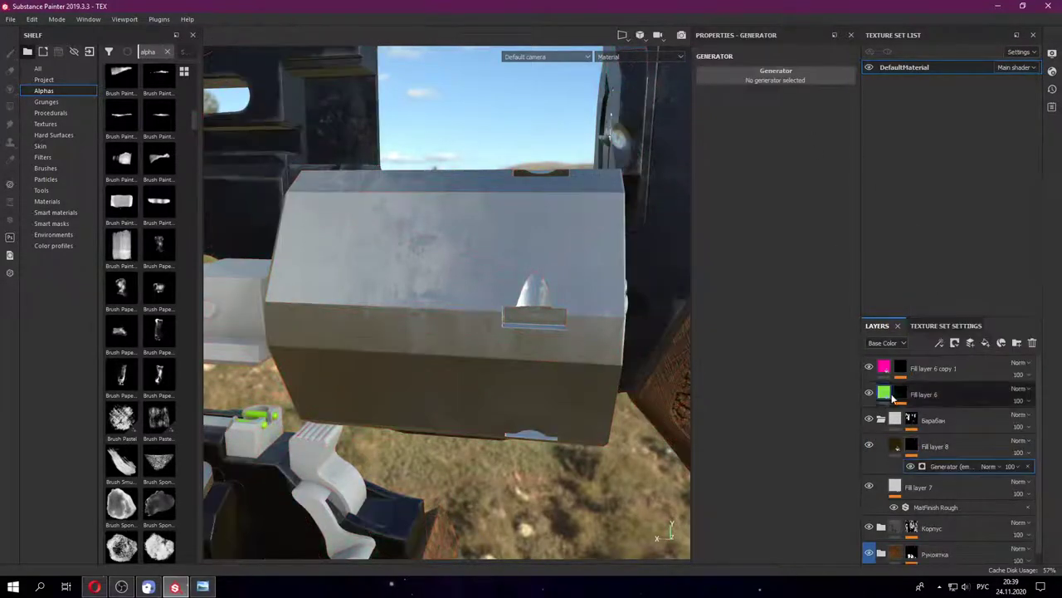
left_click(914, 452)
right_click(914, 451)
left_click(942, 386)
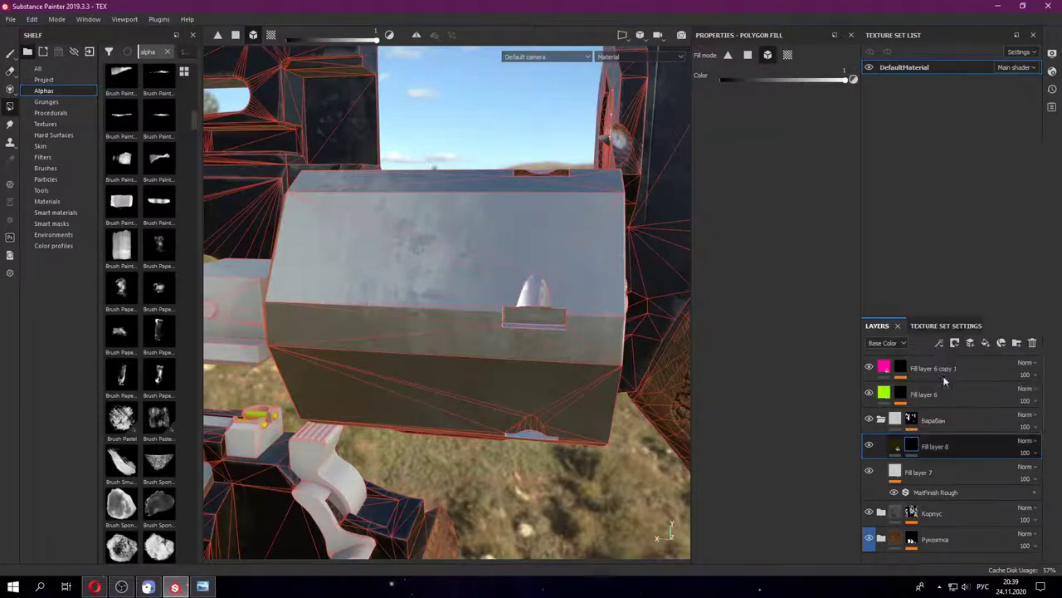
- Use Grunge Dust Small as the mask pattern and check the scattered specks on the cylinder
left_click(46, 101)
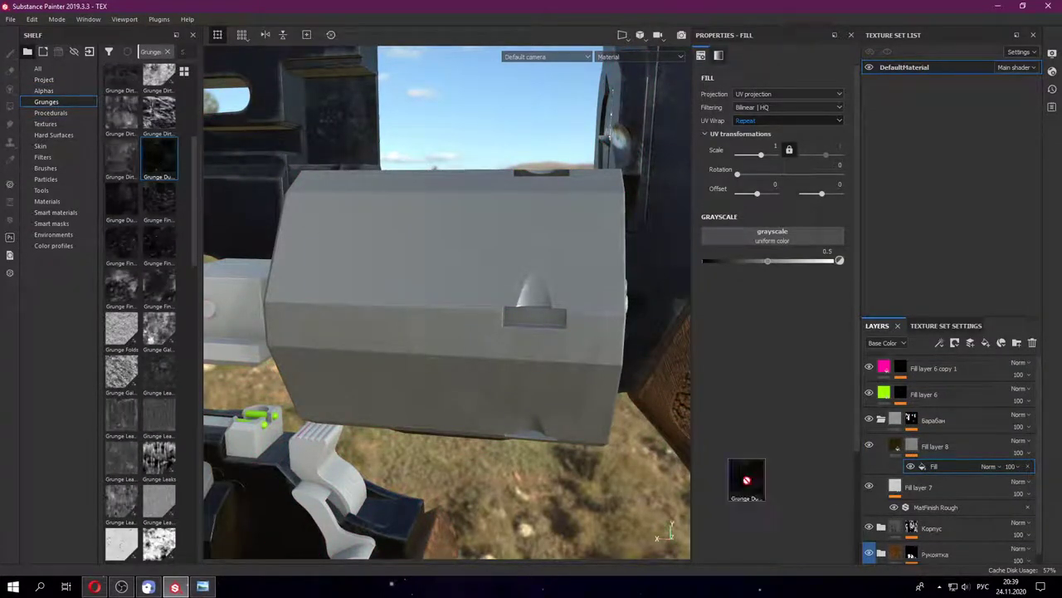
left_click_drag(787, 238, 787, 238)
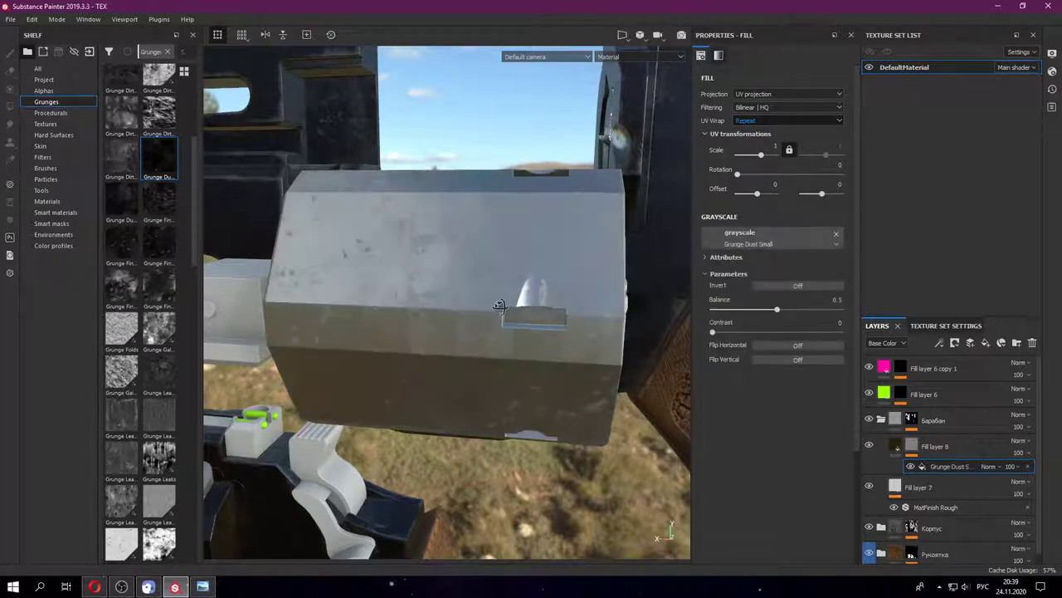
mouse_move(544, 300)
left_mouse_down("alt")
mouse_move(541, 292)
mouse_move(445, 332)
left_mouse_up("alt")
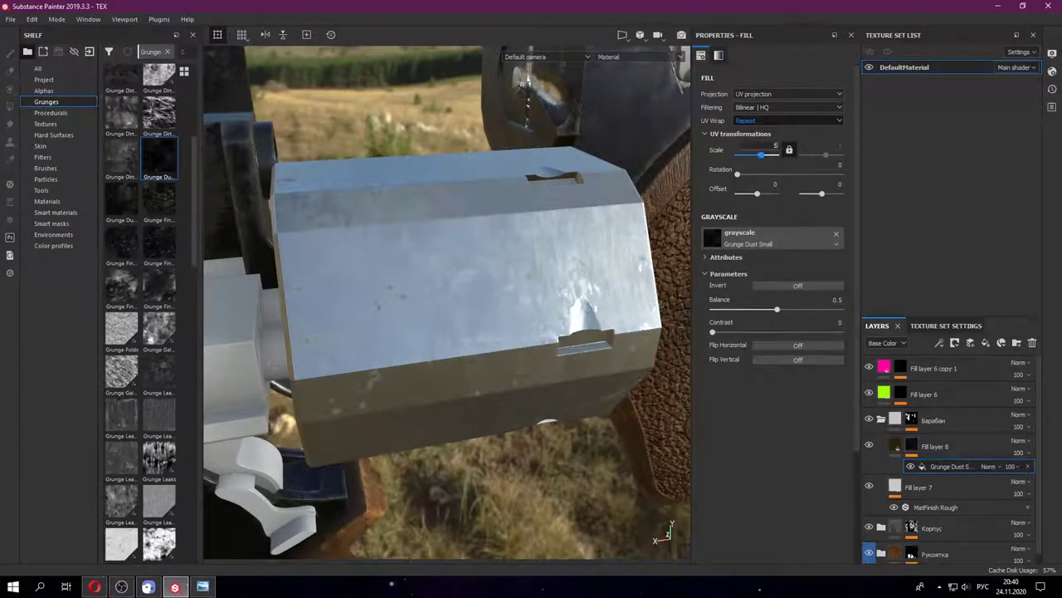
mouse_move(526, 83)
left_mouse_down("alt")
mouse_move(542, 275)
mouse_move(559, 278)
mouse_move(521, 304)
mouse_move(611, 322)
mouse_move(795, 329)
mouse_move(761, 316)
mouse_move(811, 315)
left_mouse_up("alt")
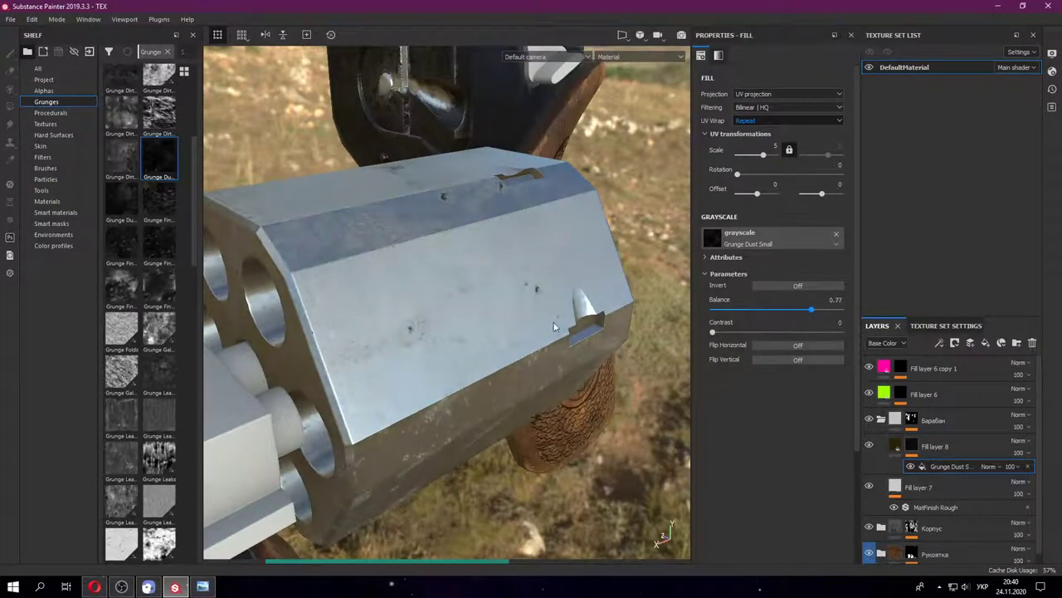
left_click_drag(555, 326, 488, 295, "alt")
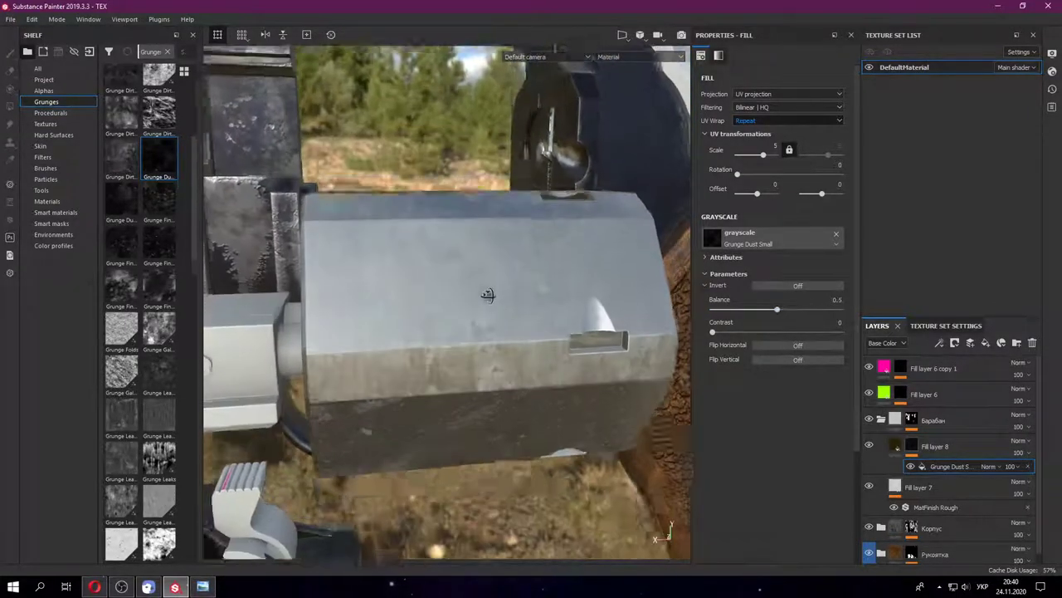
left_click(869, 445)
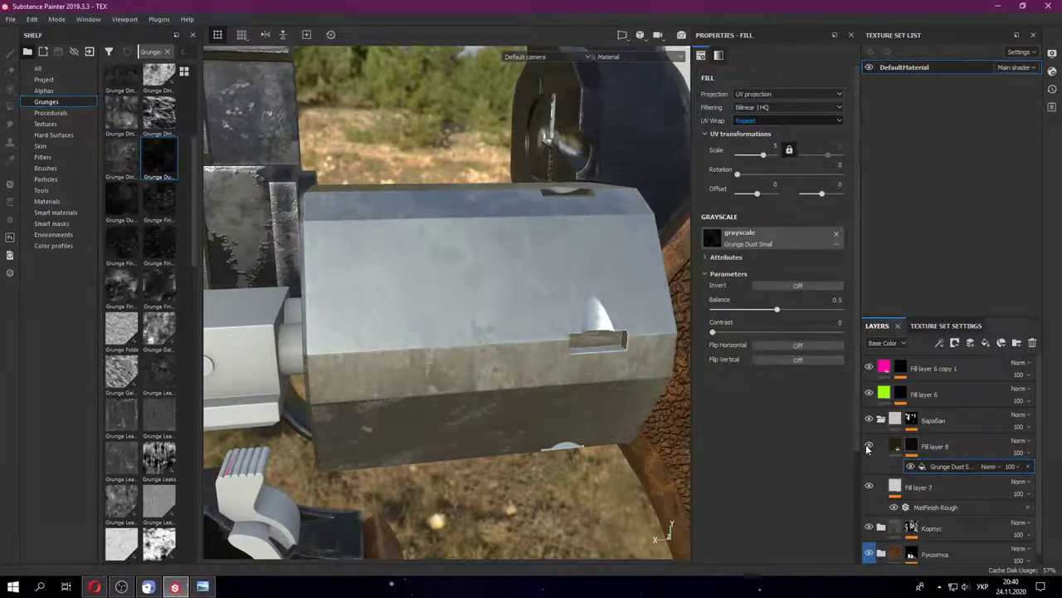
mouse_move(498, 332)
left_mouse_down("alt")
mouse_move(532, 304)
mouse_move(478, 324)
mouse_move(742, 332)
left_mouse_up("alt")
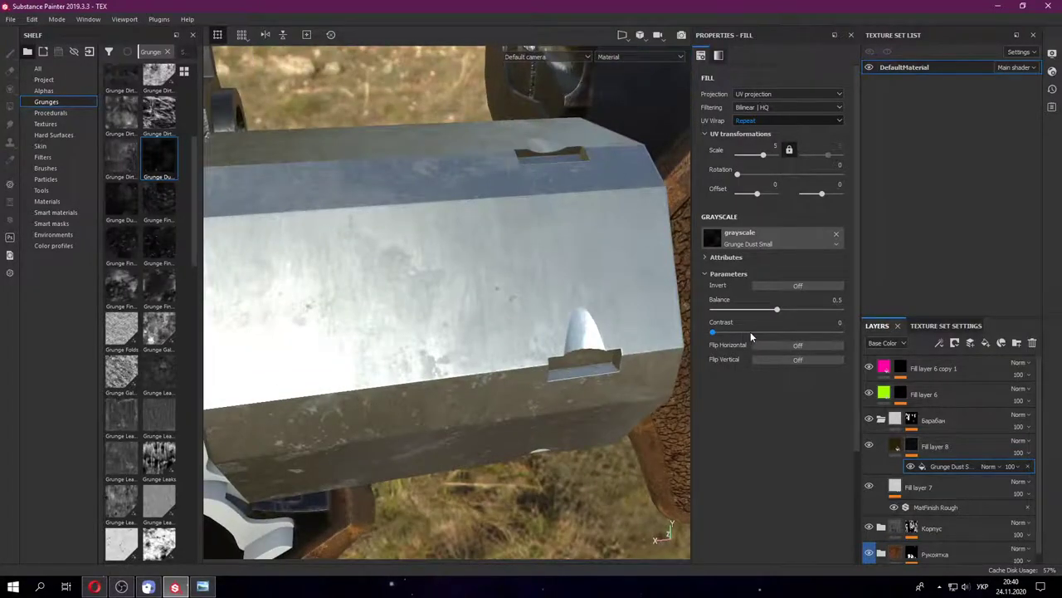
mouse_move(631, 344)
left_mouse_down("alt")
mouse_move(548, 347)
mouse_move(782, 313)
left_mouse_up("alt")
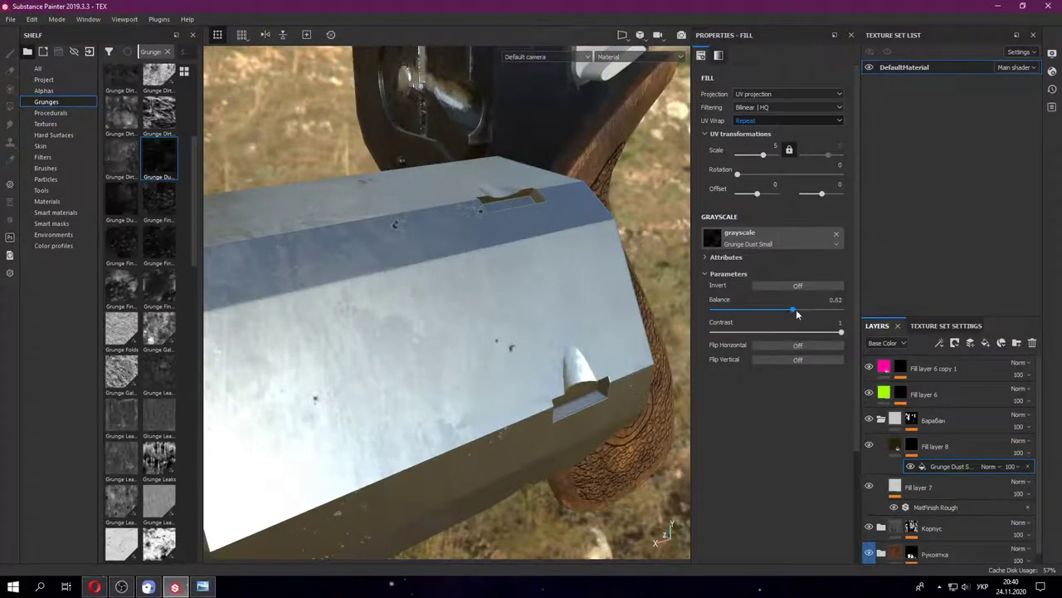
mouse_move(496, 368)
left_mouse_down("alt")
mouse_move(371, 398)
mouse_move(465, 296)
mouse_move(415, 358)
mouse_move(430, 345)
mouse_move(754, 375)
left_mouse_up("alt")
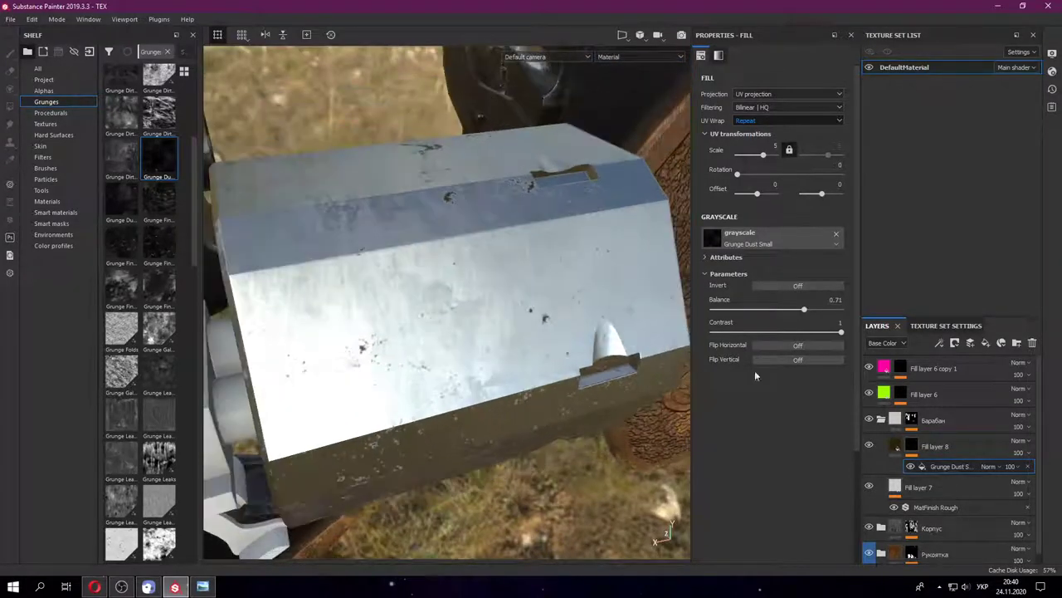
- Set Fill layer 8's Height to 0.0127 so the paint specks are slightly raised
left_click(895, 445)
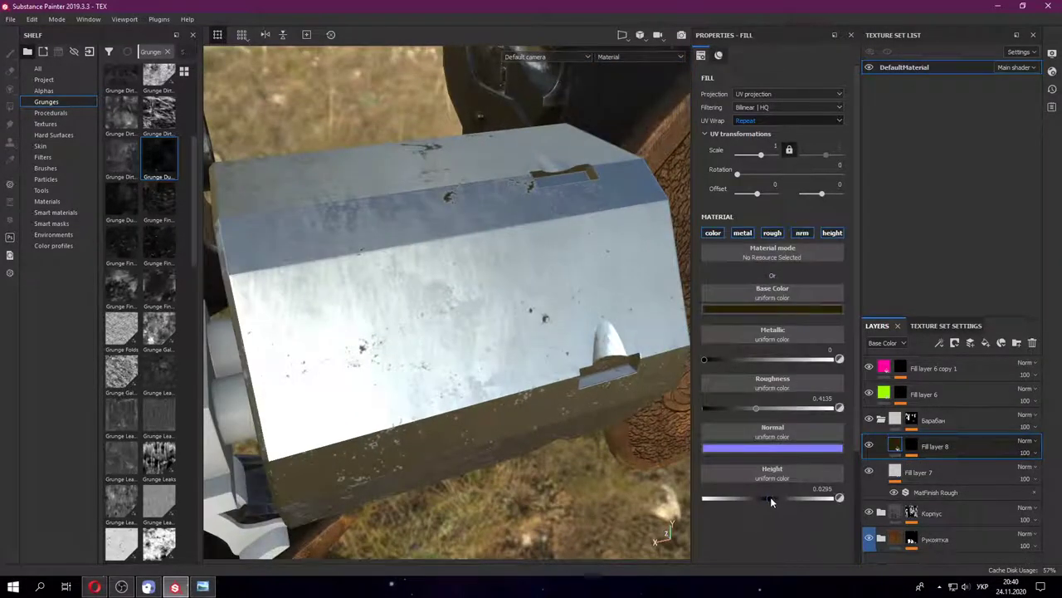
left_click_drag(772, 497, 767, 498)
mouse_move(581, 332)
left_mouse_down("alt")
mouse_move(498, 290)
mouse_move(544, 268)
mouse_move(431, 341)
mouse_move(505, 354)
left_mouse_up("alt")
key("super+space")
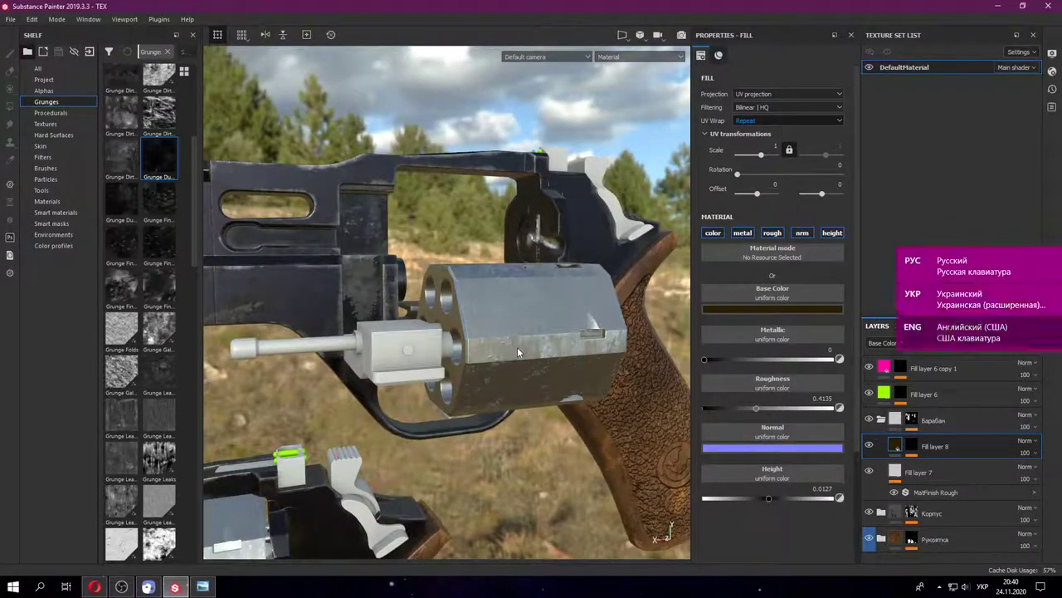
scroll(528, 269, "up", 5)
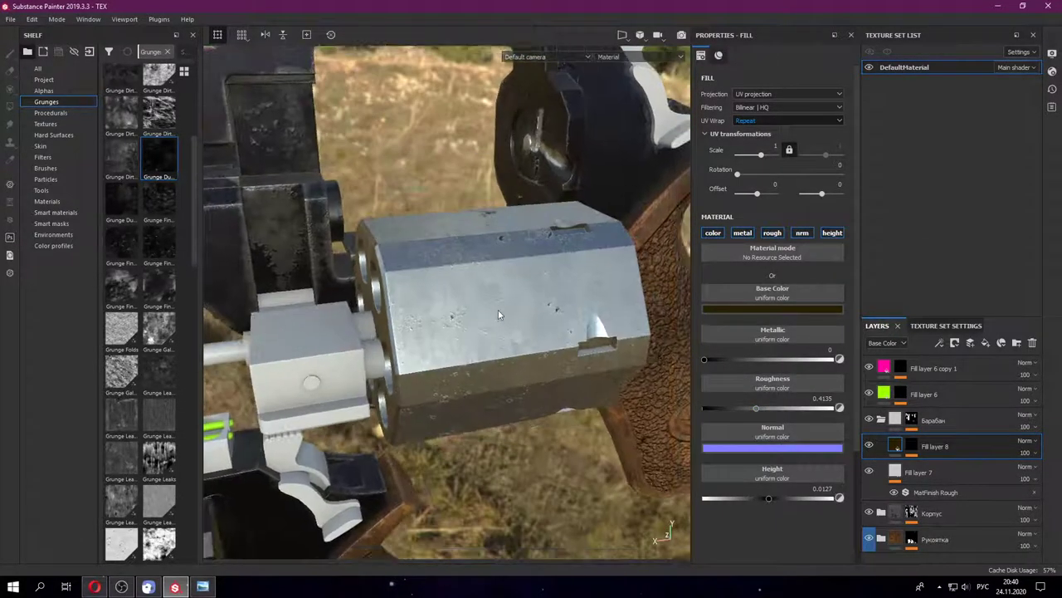
mouse_move(499, 315)
left_mouse_down("alt")
mouse_move(630, 286)
mouse_move(451, 256)
left_mouse_up("alt")
scroll(504, 309, "down", 2)
scroll(451, 256, "up", 2)
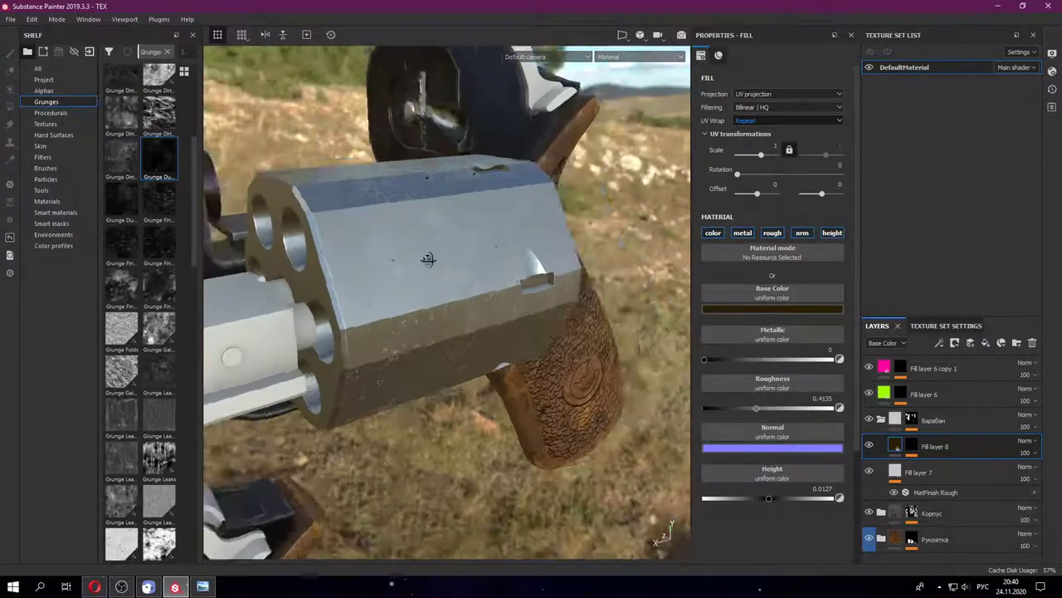
scroll(450, 256, "up", 2)
- Duplicate Fill layer 8 and set the copy's grunge mask balance to 0.58
key("ctrl+d")
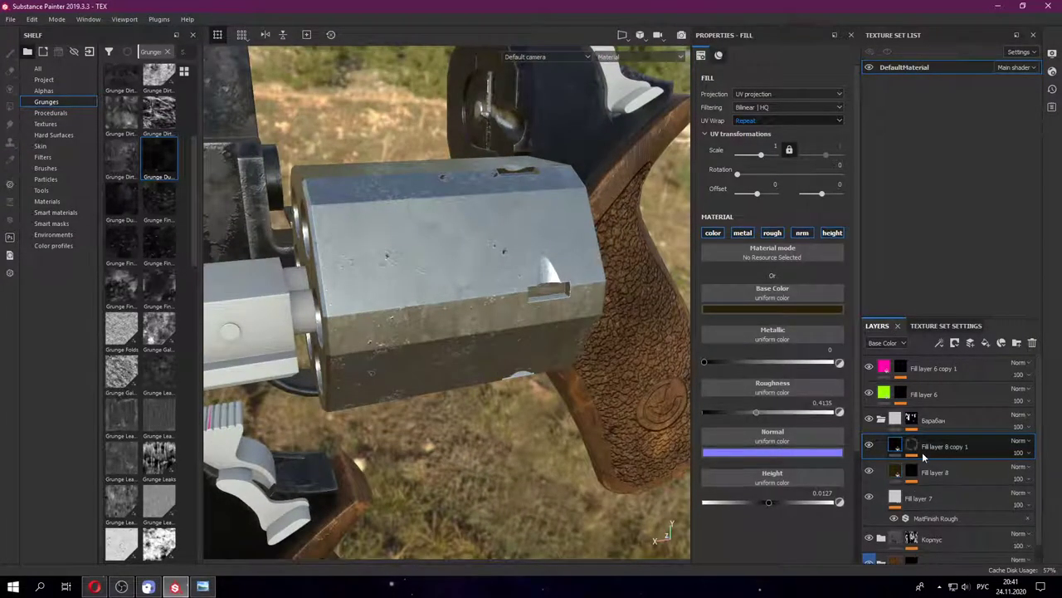
left_click(912, 446)
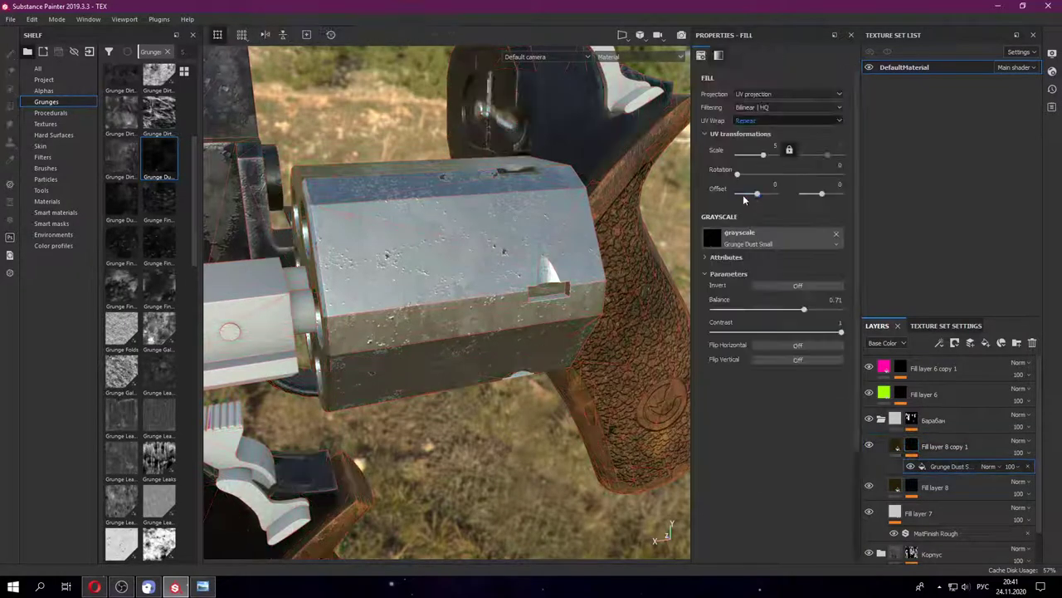
scroll(513, 291, "up", 2)
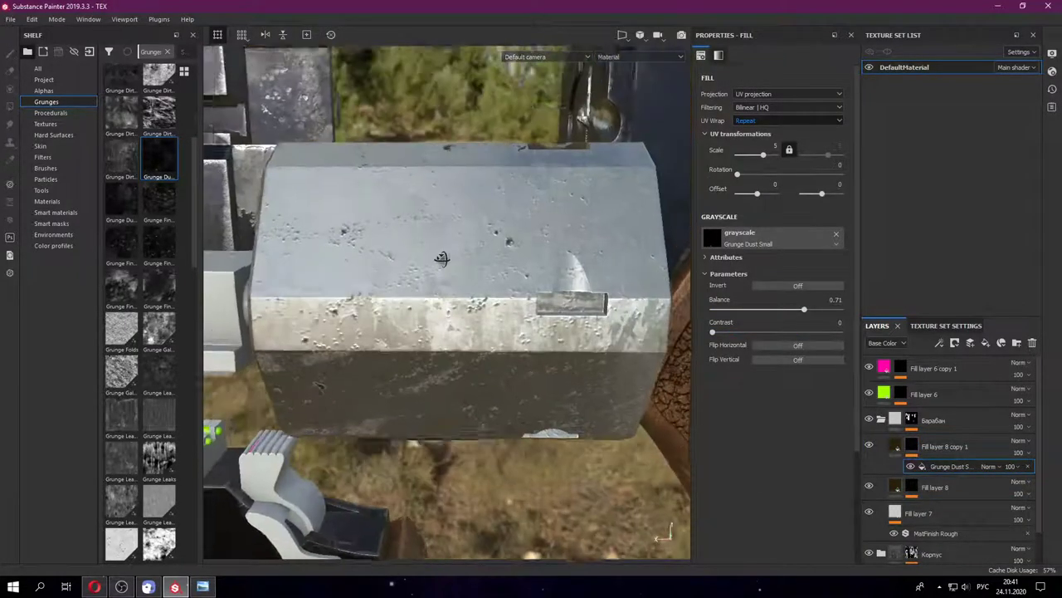
left_click_drag(514, 291, 581, 249, "alt")
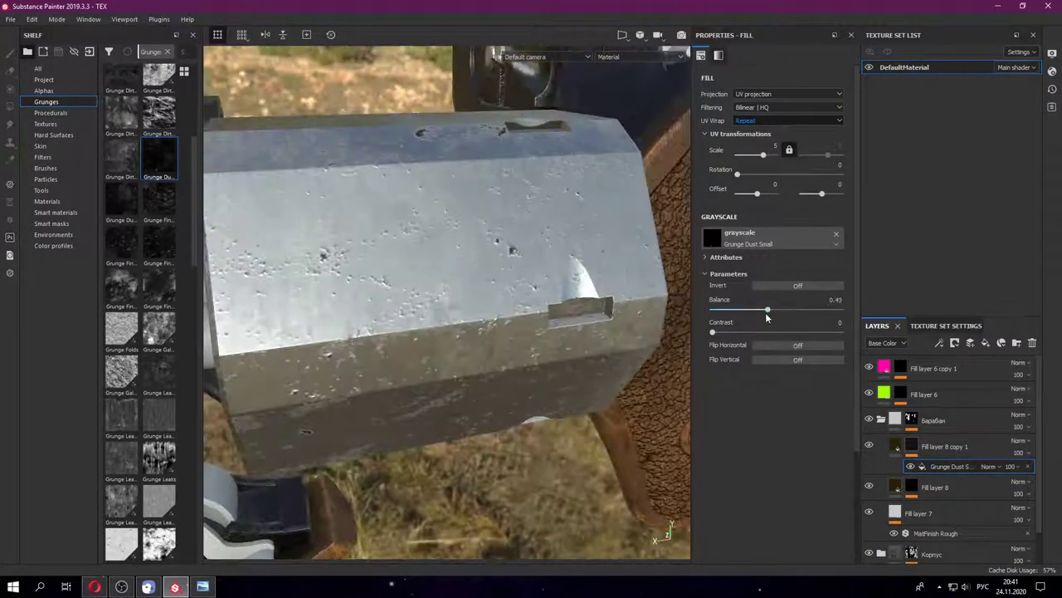
left_click(788, 311)
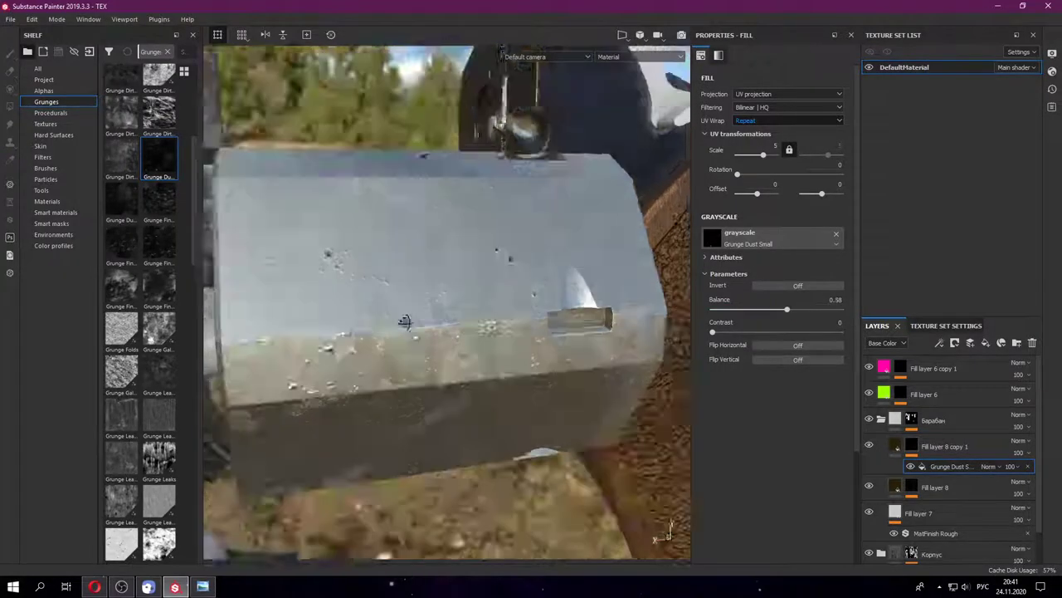
mouse_move(514, 316)
left_mouse_down("alt")
mouse_move(454, 429)
mouse_move(507, 352)
mouse_move(463, 338)
left_mouse_up("alt")
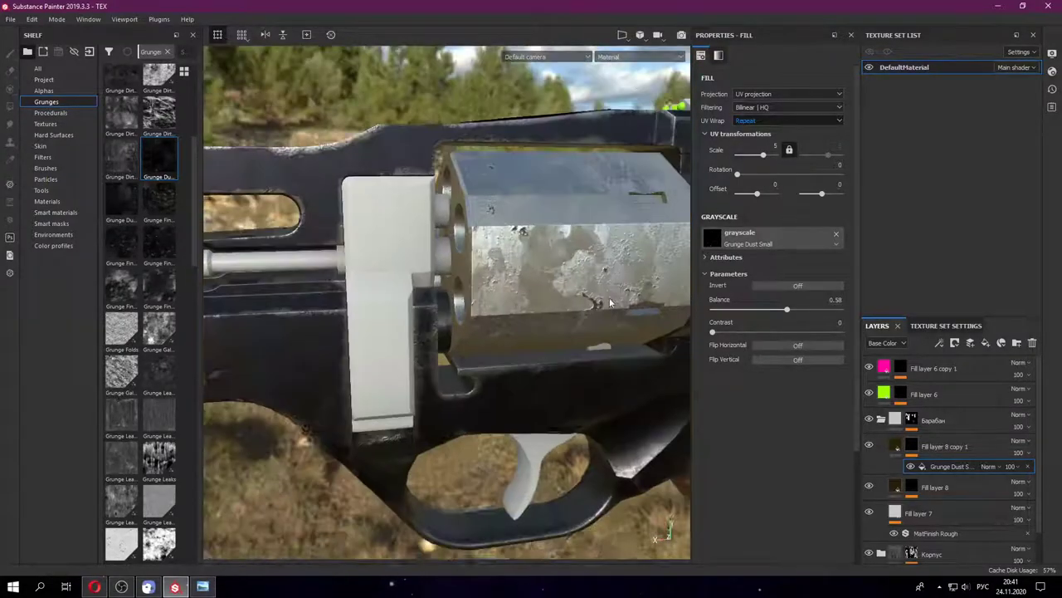
mouse_move(399, 403)
left_mouse_down("alt")
mouse_move(517, 263)
mouse_move(575, 304)
mouse_move(648, 328)
left_mouse_up("alt")
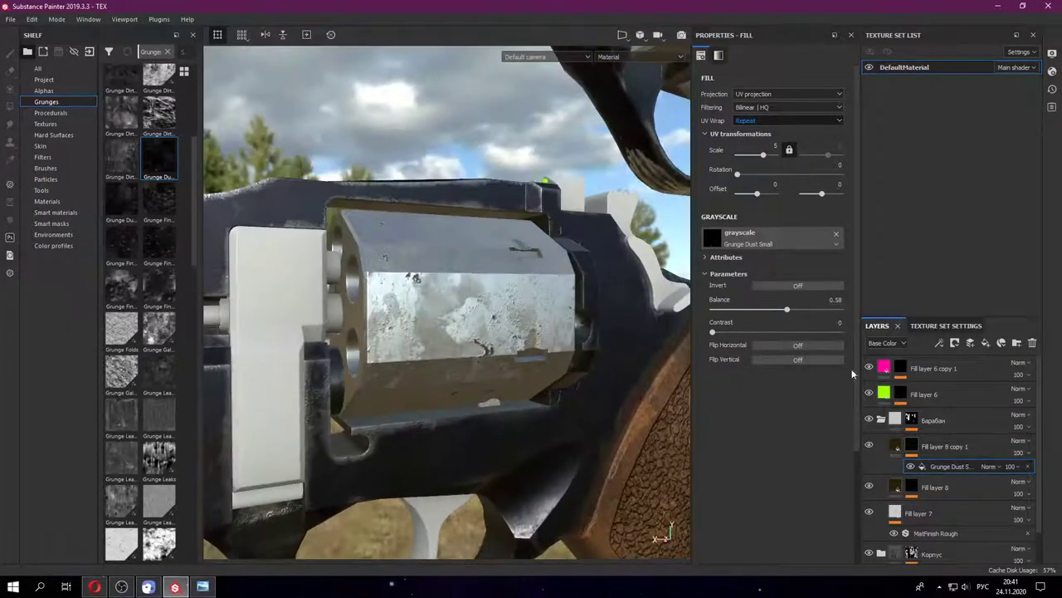
- Lower the grunge balance to 0.26 and test inverting the mask, leaving it uninverted
left_click(746, 309)
left_click(824, 287)
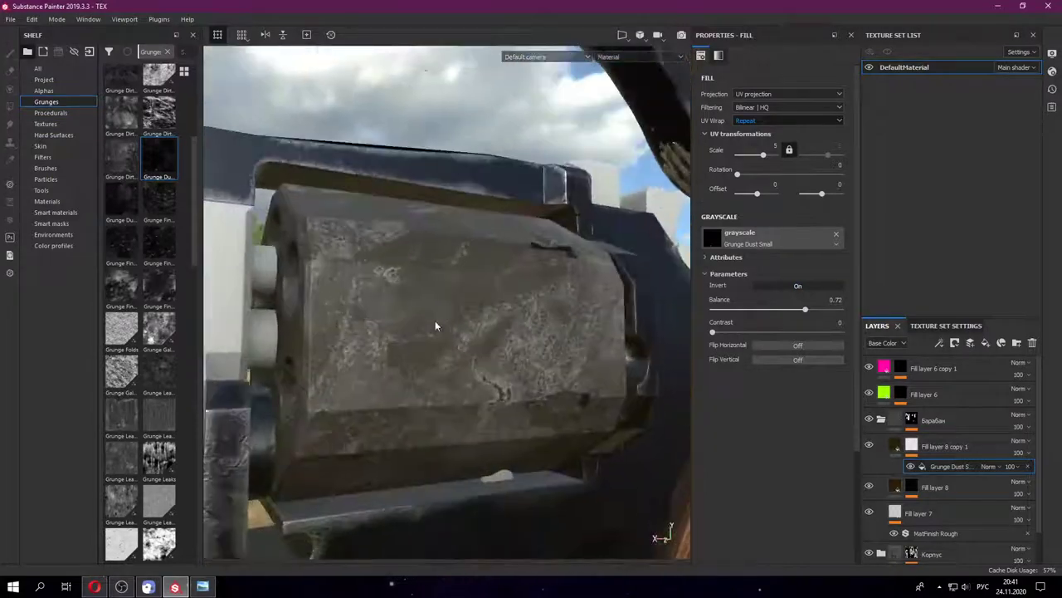
left_click_drag(435, 325, 282, 320, "alt")
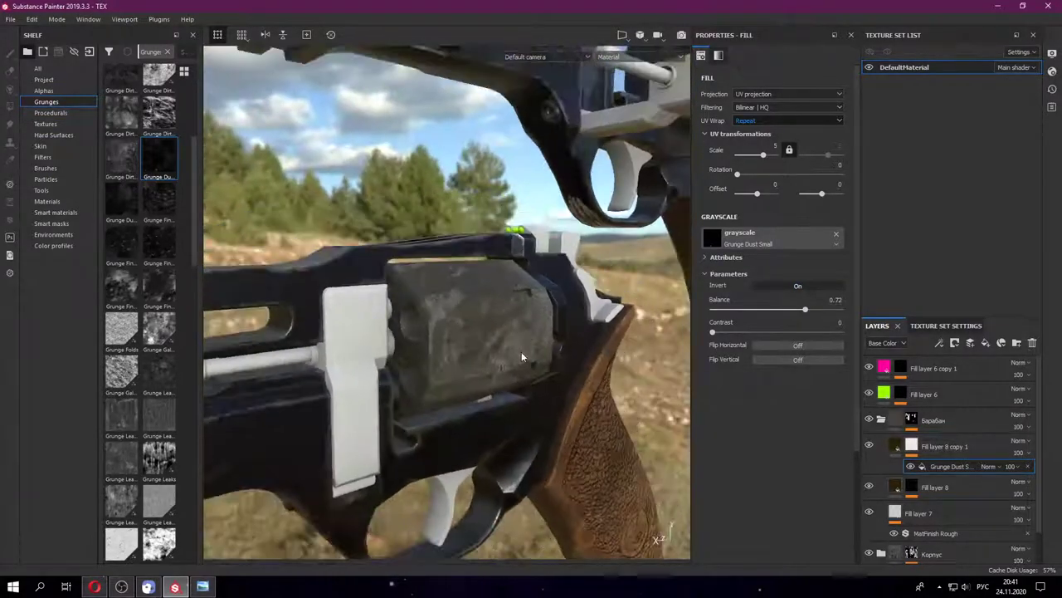
left_click_drag(282, 320, 521, 351, "alt")
left_click(815, 287)
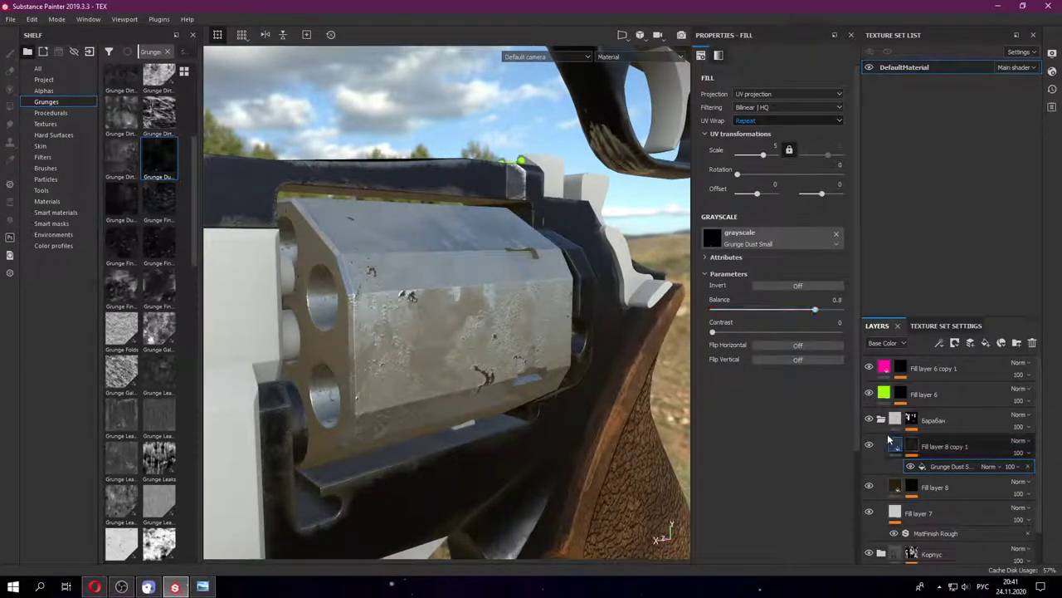
- Give Fill layer 8 copy 1 a light grey base colour and Metallic 1
left_click(896, 446)
left_click(783, 309)
mouse_move(811, 364)
left_mouse_down()
mouse_move(760, 342)
mouse_move(838, 358)
left_mouse_up()
left_click(922, 264)
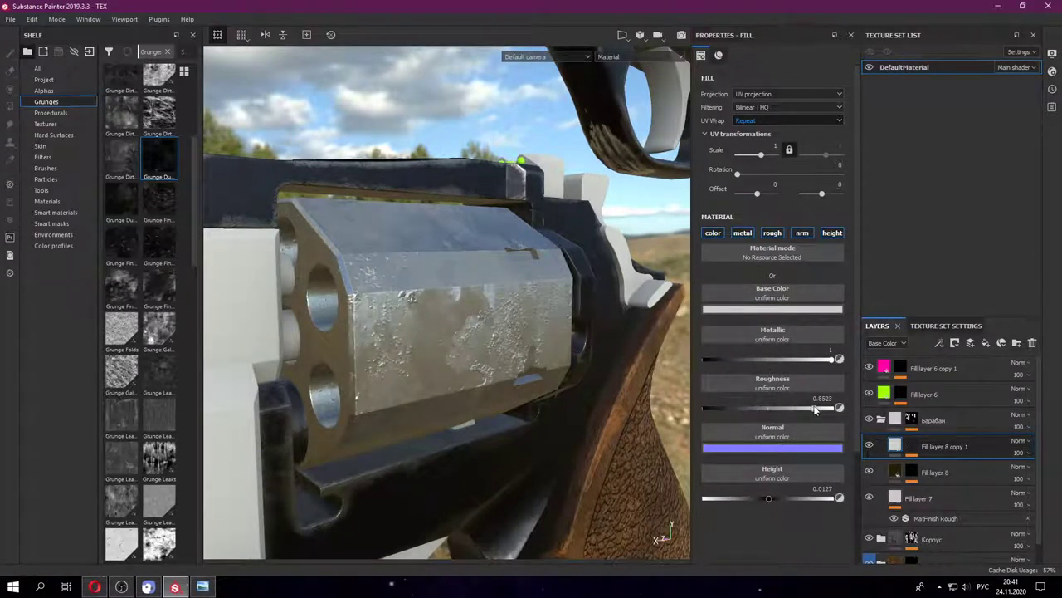
- Replace the copy's mask grunge with Grunge Dust Spread
mouse_move(669, 400)
left_mouse_down("alt")
mouse_move(868, 467)
mouse_move(912, 447)
left_mouse_up("alt")
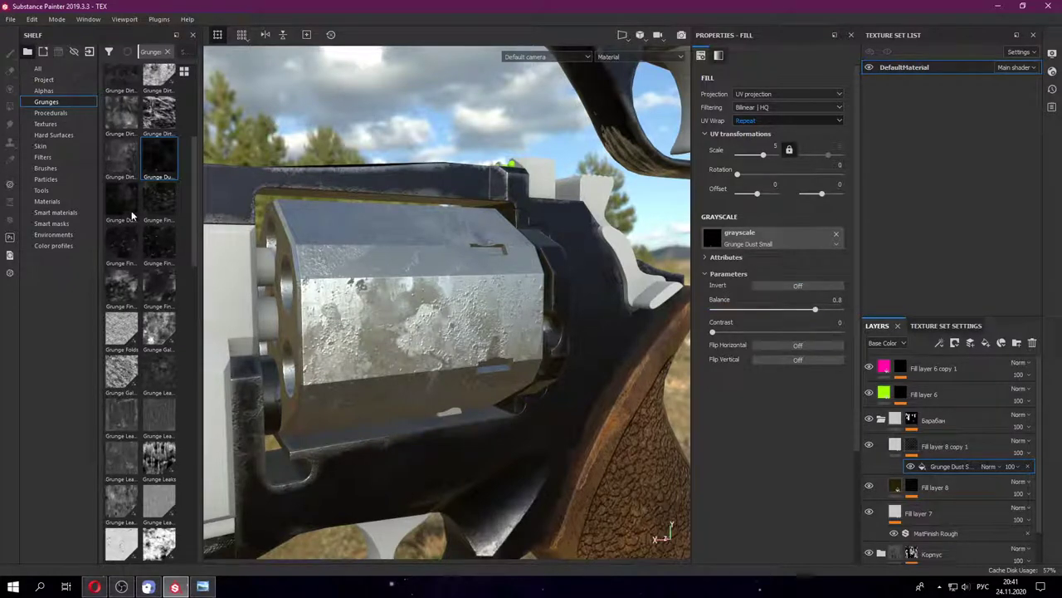
mouse_move(125, 209)
left_mouse_down()
mouse_move(797, 306)
mouse_move(787, 246)
left_mouse_up()
mouse_move(448, 376)
left_mouse_down("alt")
mouse_move(425, 403)
mouse_move(814, 312)
left_mouse_up("alt")
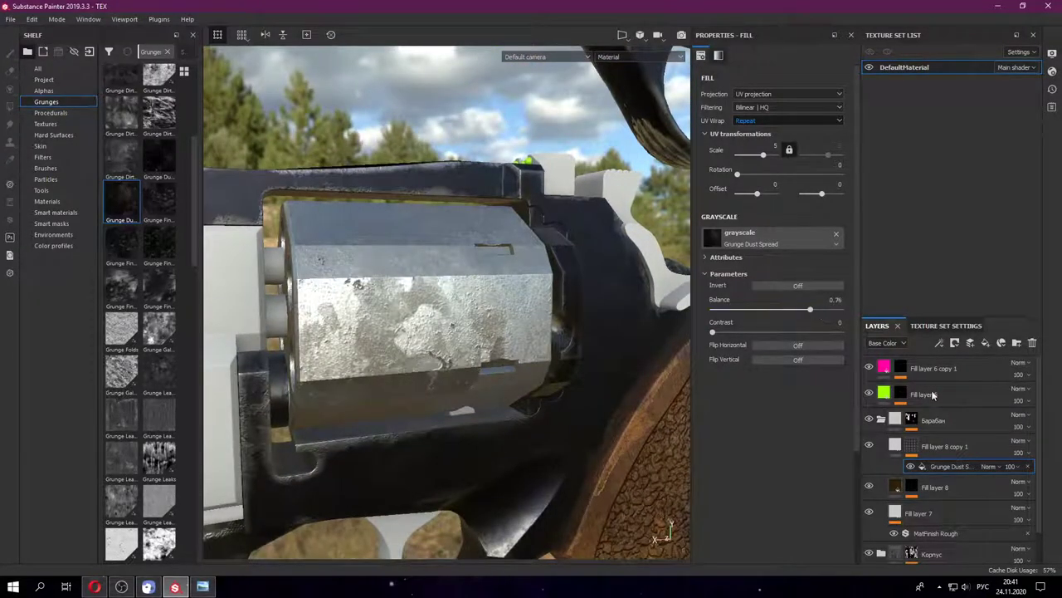
left_click(904, 446)
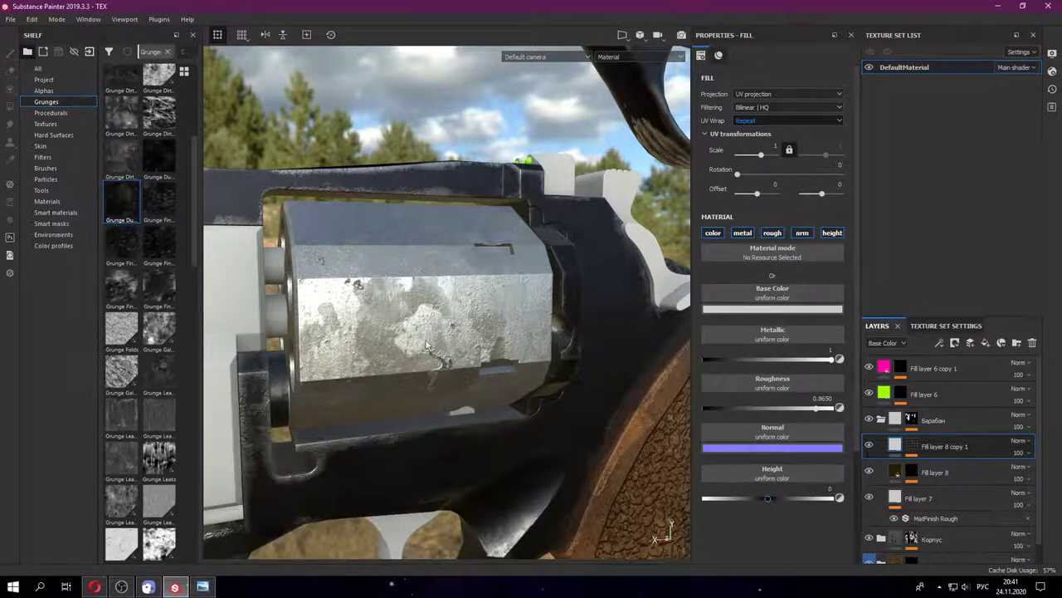
mouse_move(426, 344)
left_mouse_down("alt")
mouse_move(422, 329)
mouse_move(473, 363)
left_mouse_up("alt")
- Move Fill layer 8 copy 1 below Fill layer 8 and inspect the cylinder's worn edge
scroll(479, 364, "down", 3)
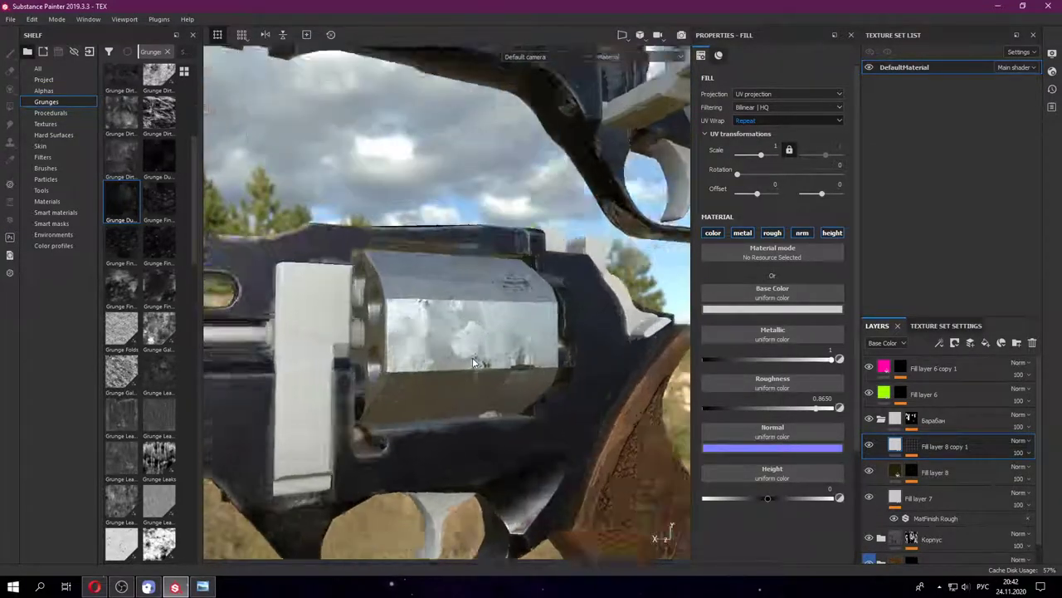
scroll(473, 363, "up", 5)
left_click_drag(941, 449, 941, 482)
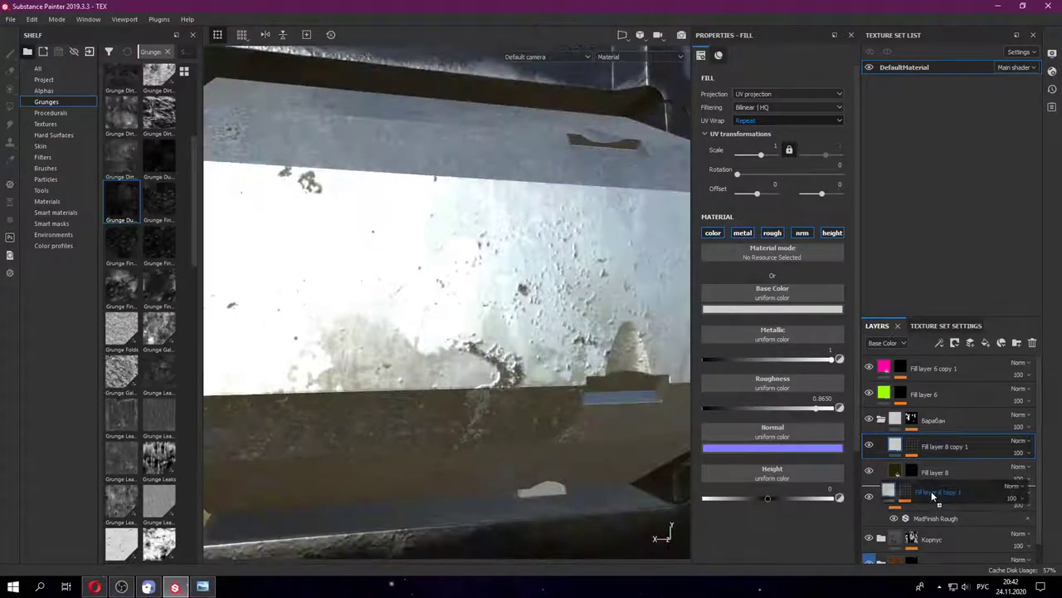
scroll(502, 404, "down", 5)
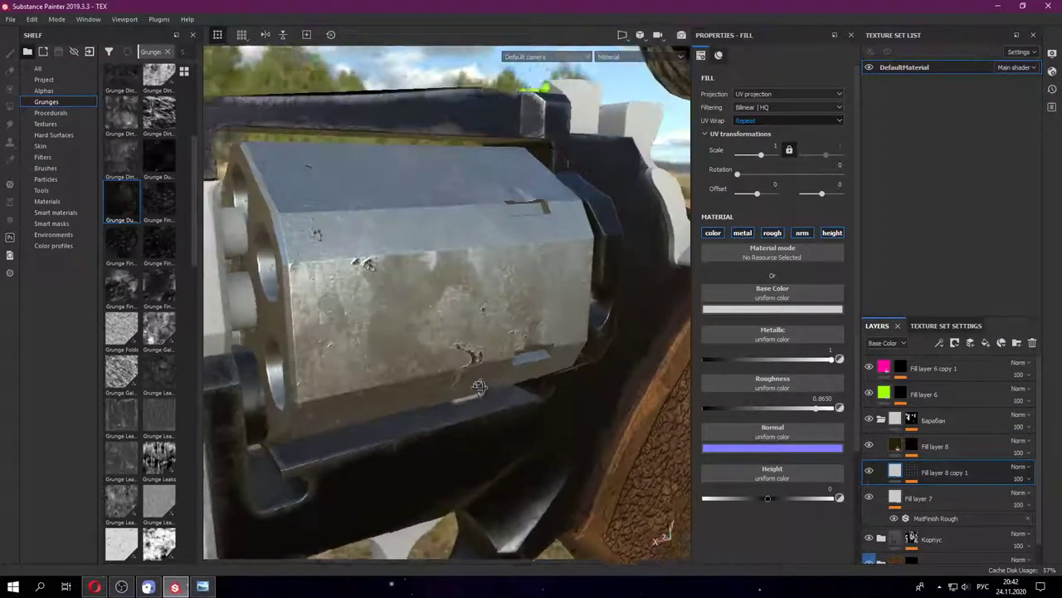
left_click_drag(502, 404, 445, 373, "alt")
scroll(498, 340, "up", 5)
left_click_drag(515, 254, 519, 336, "alt")
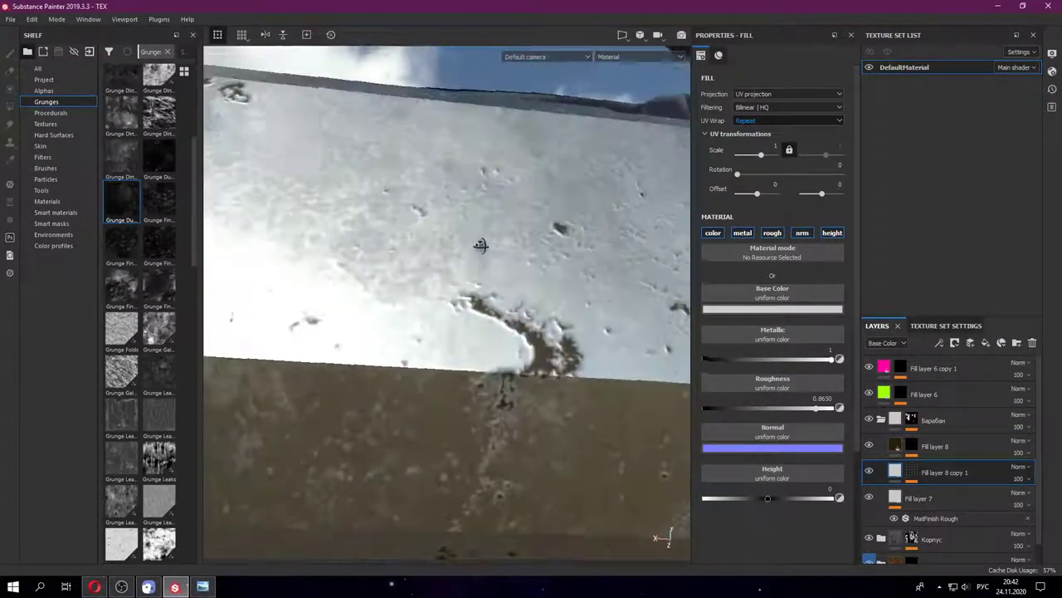
scroll(519, 336, "up", 2)
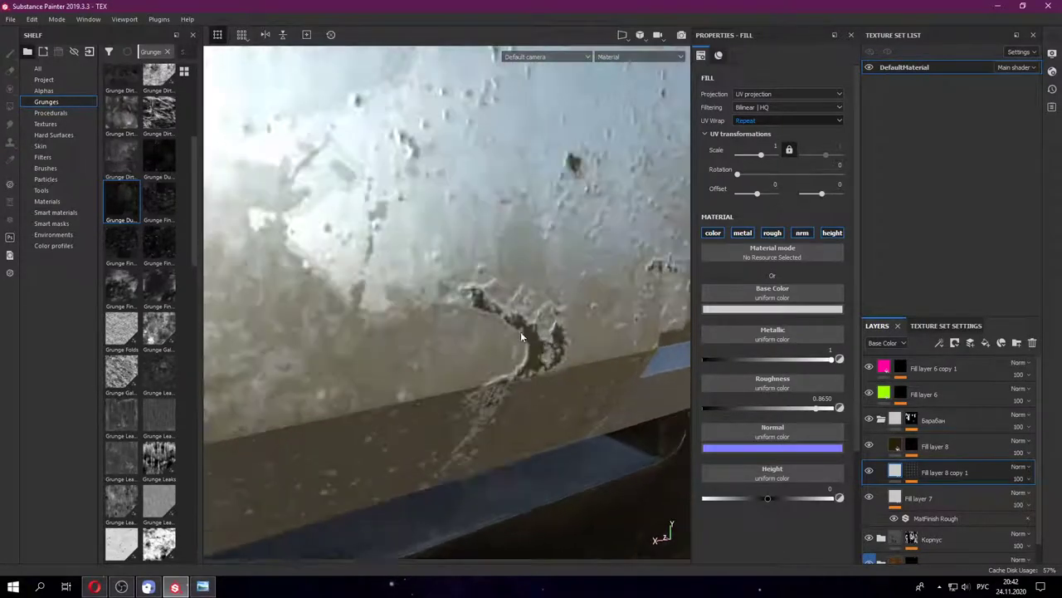
left_click(894, 448)
- Add a Levels effect to Fill layer 8 and push the base colour midtones right
right_click(894, 448)
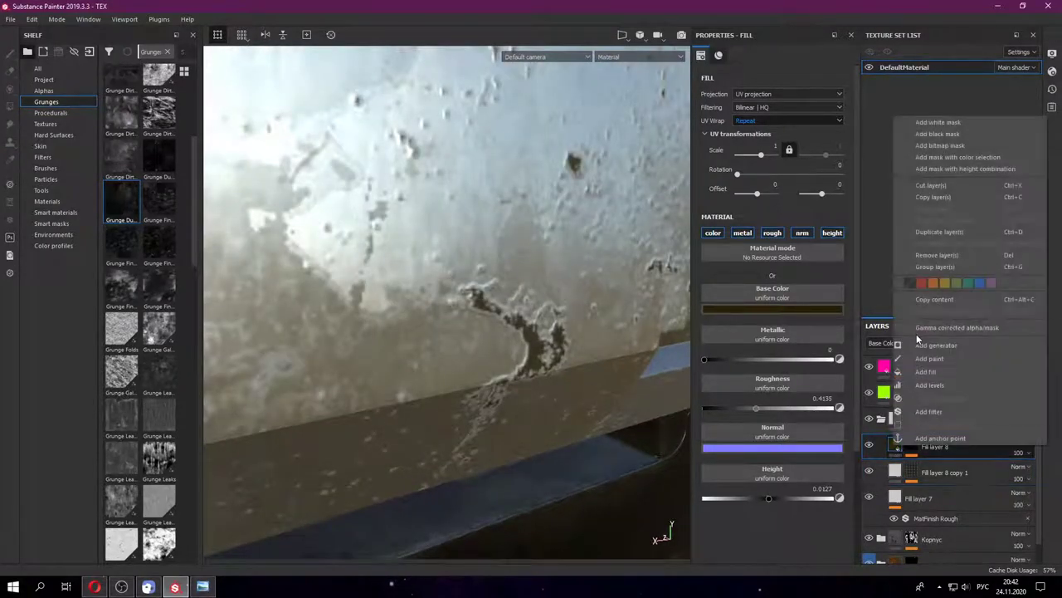
left_click(929, 385)
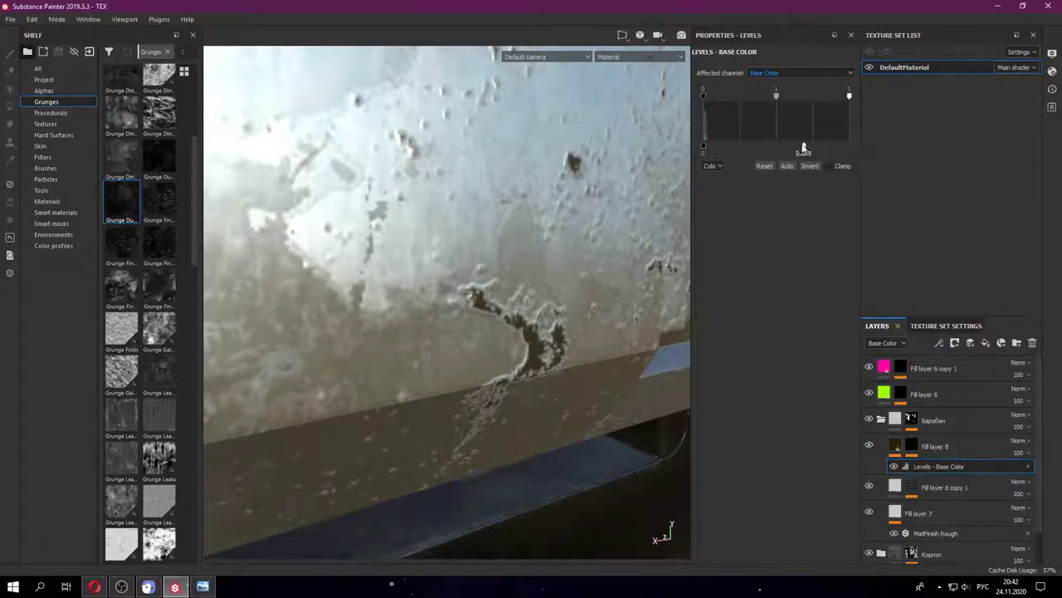
mouse_move(776, 96)
left_mouse_down()
mouse_move(757, 107)
mouse_move(778, 93)
mouse_move(812, 105)
left_mouse_up()
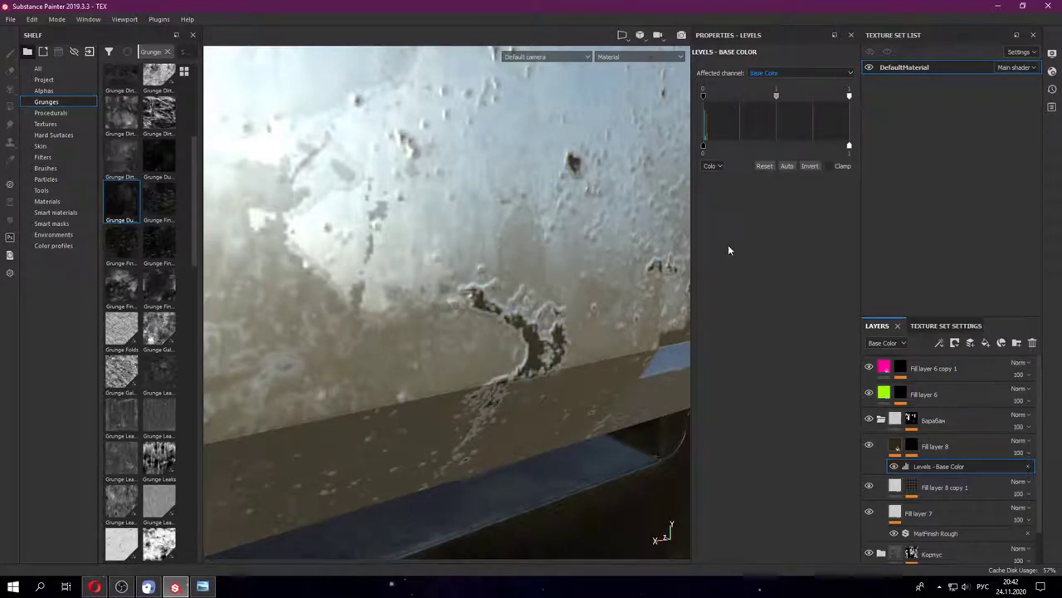
scroll(528, 277, "down", 5)
mouse_move(498, 274)
left_mouse_down("alt")
mouse_move(528, 277)
mouse_move(550, 334)
mouse_move(555, 404)
mouse_move(489, 349)
mouse_move(465, 227)
mouse_move(581, 274)
left_mouse_up("alt")
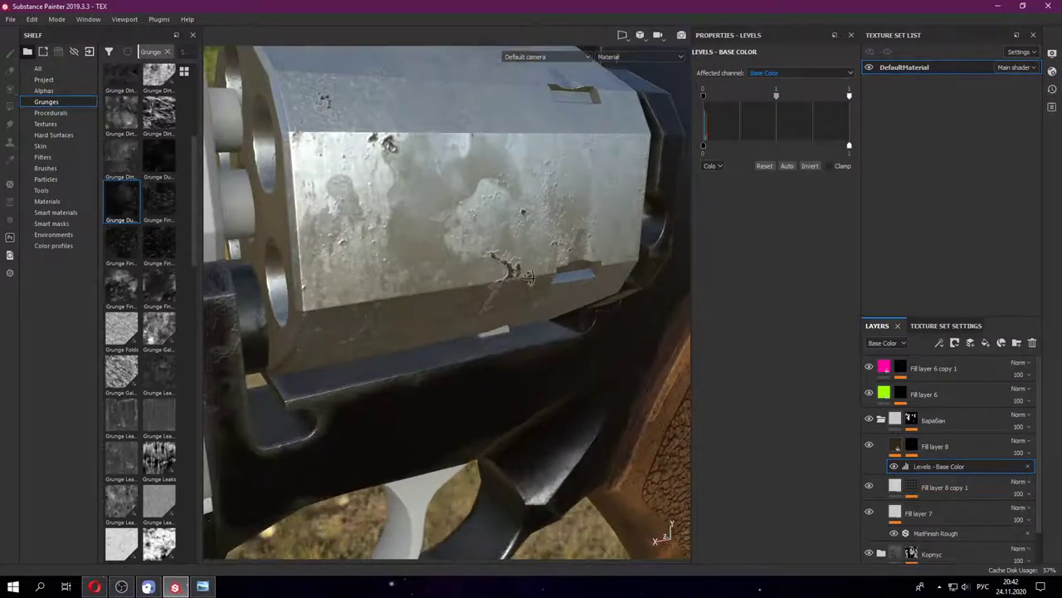
scroll(490, 349, "down", 4)
left_click(934, 449)
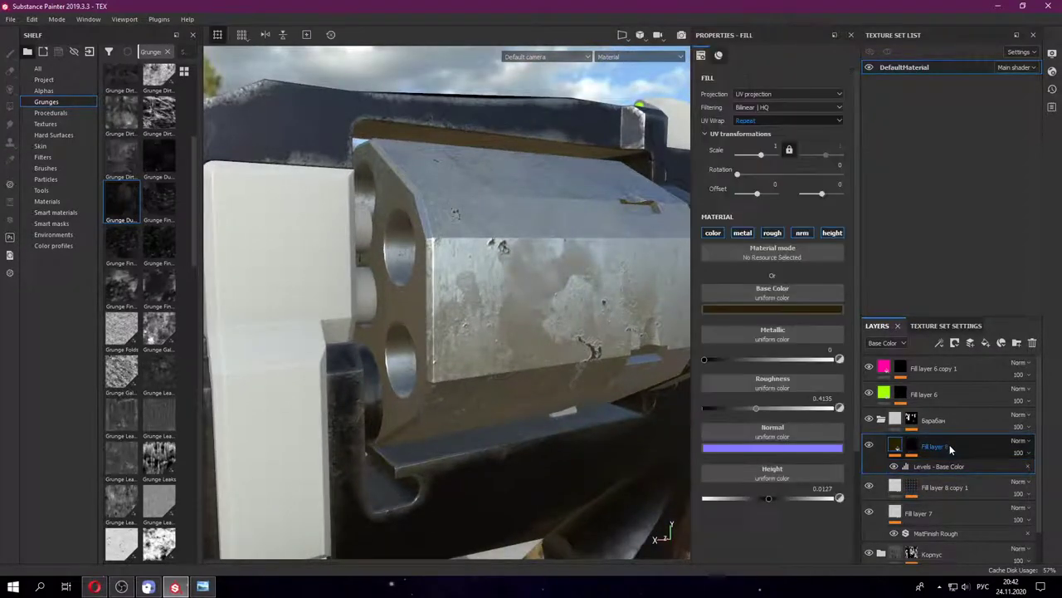
- Duplicate Fill layer 8 copy 1 and place the new copy above Fill layer 8
left_click(942, 489)
key("ctrl+d")
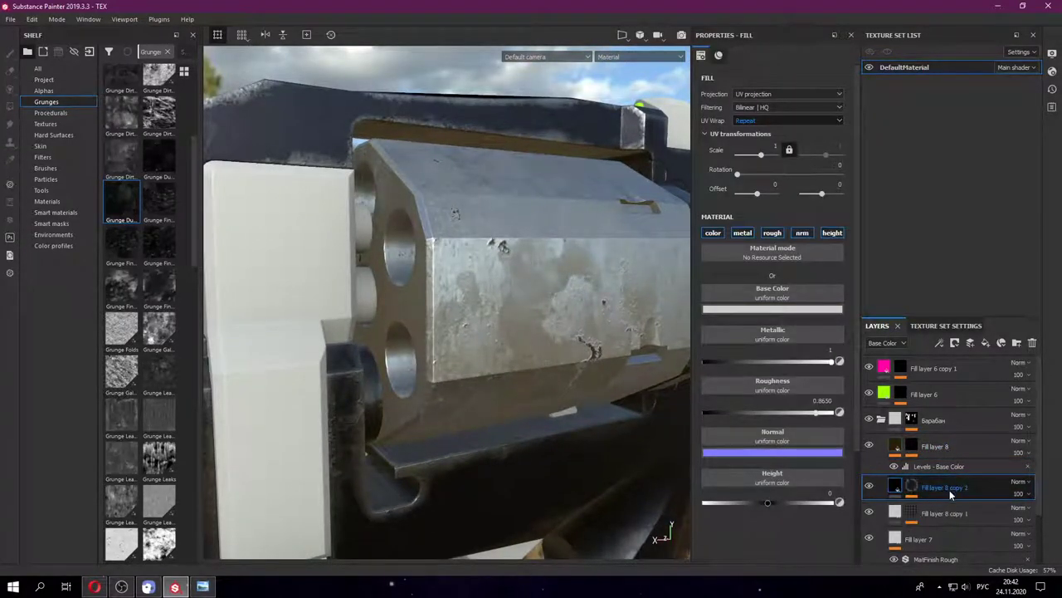
left_click_drag(953, 436, 950, 498)
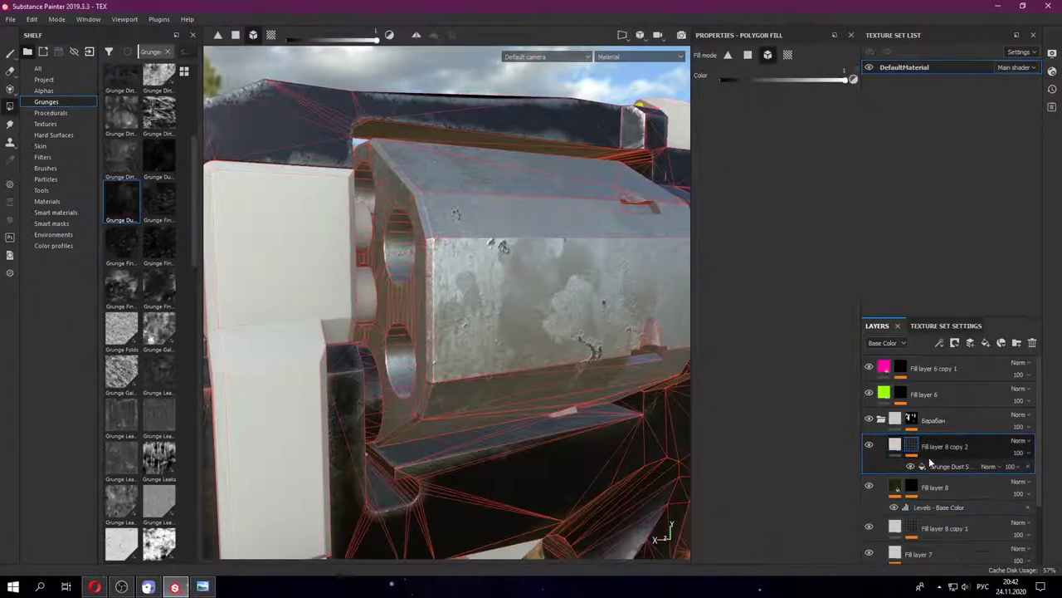
left_click(947, 467)
- Mask Fill layer 8 copy 2 with a Dirt generator
left_click(912, 446)
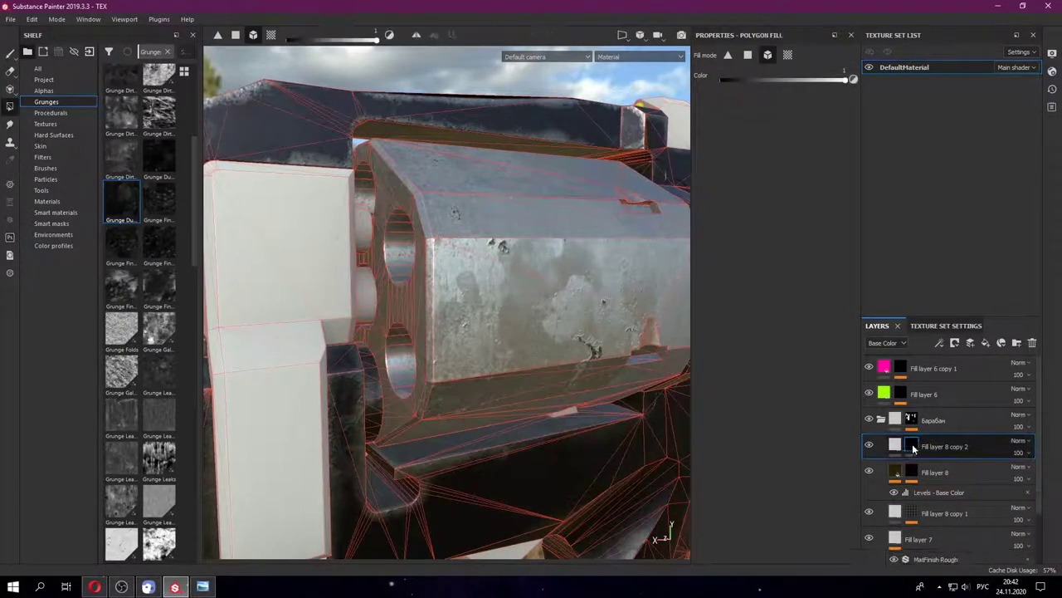
right_click(912, 446)
left_click(951, 345)
left_click(808, 74)
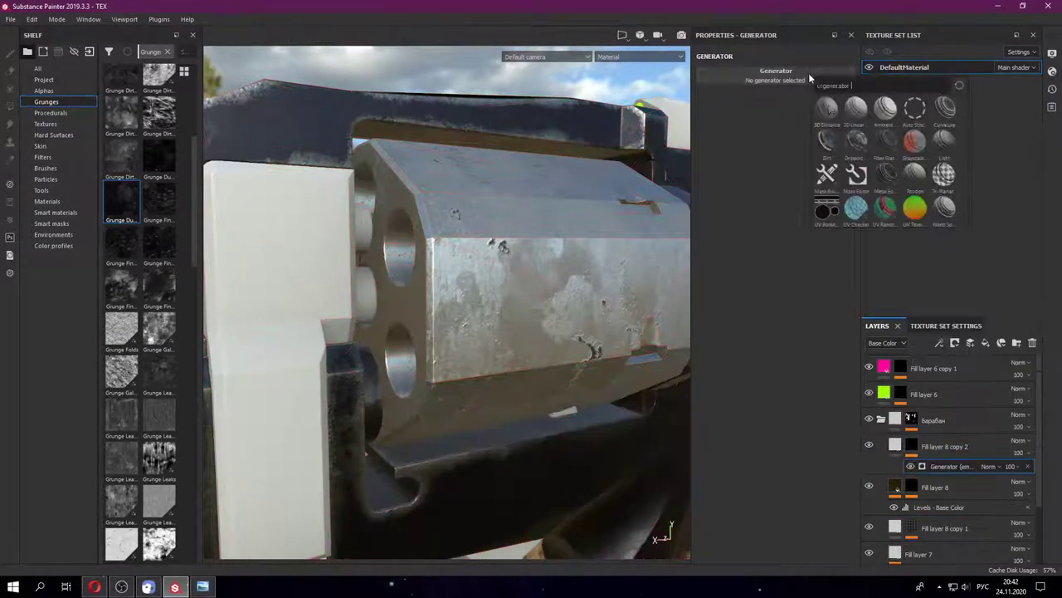
mouse_move(828, 141)
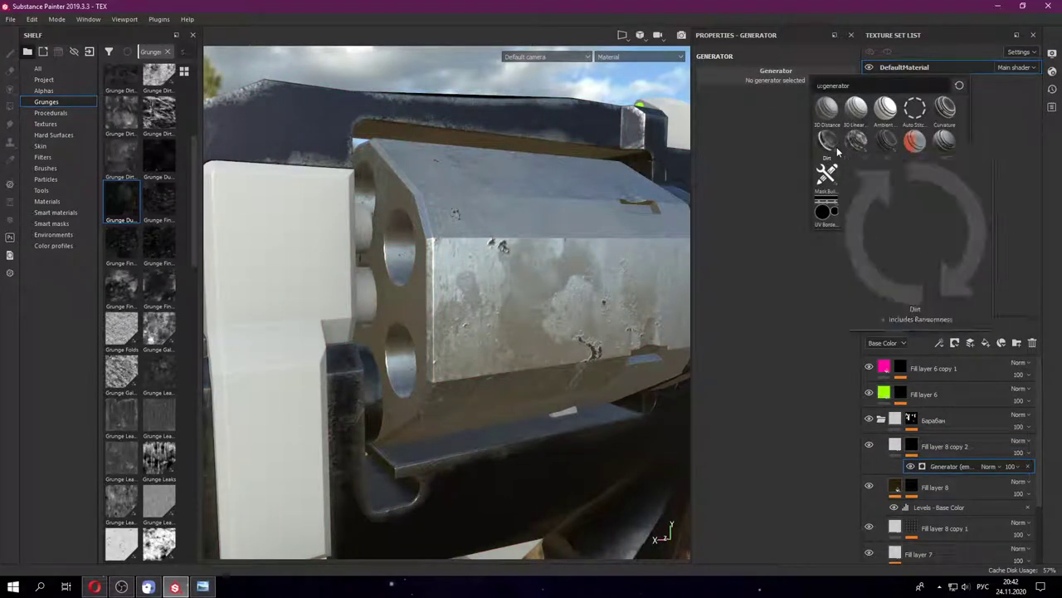
left_click(827, 150)
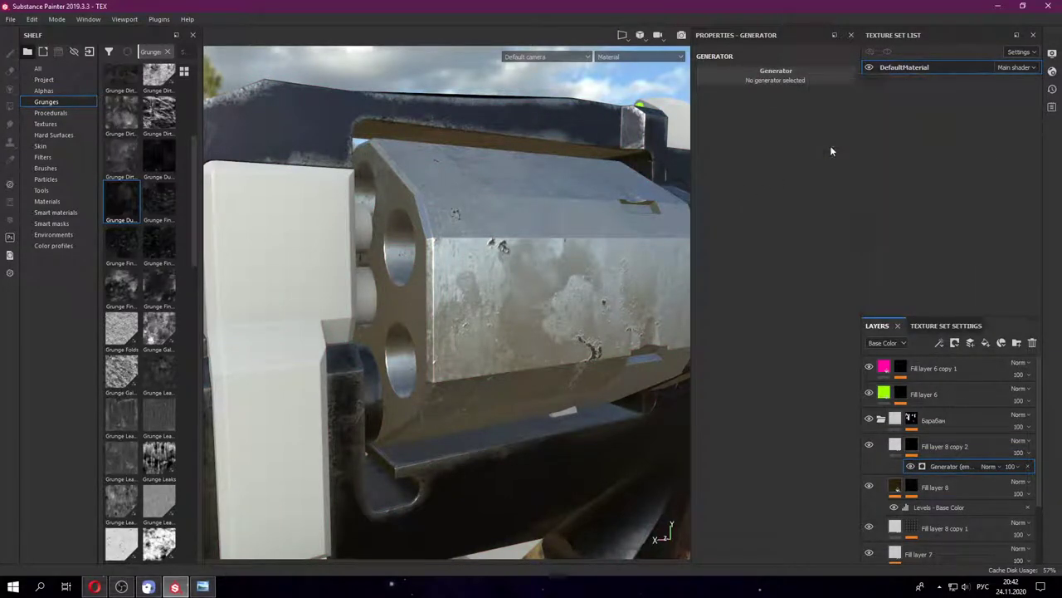
scroll(528, 291, "down", 2)
left_click_drag(526, 292, 496, 307, "alt")
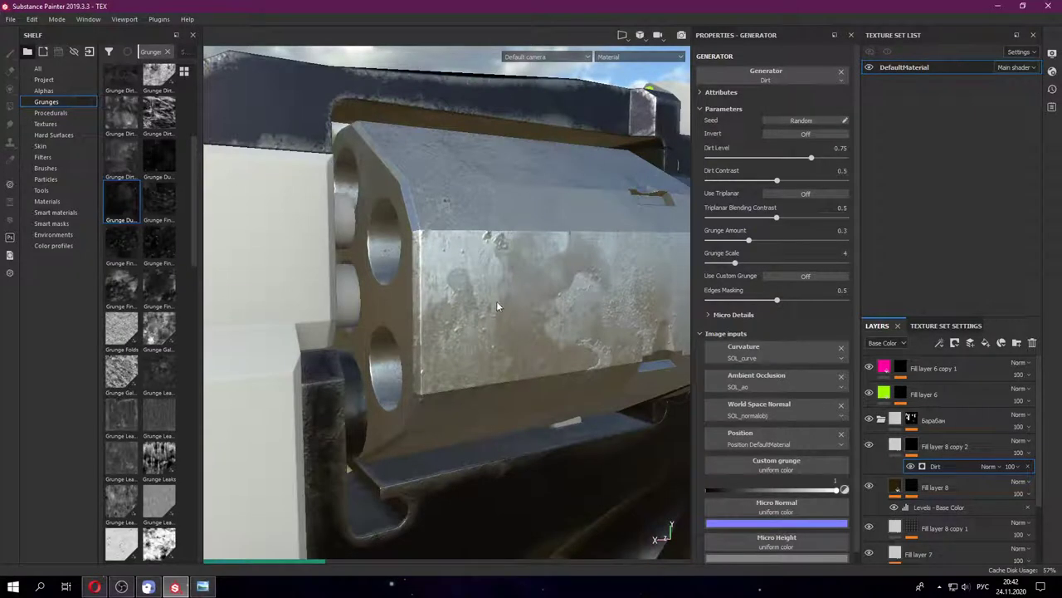
- Open Fill layer 8 copy 2's base colour and preview its dirt mask on the revolver
left_click(895, 447)
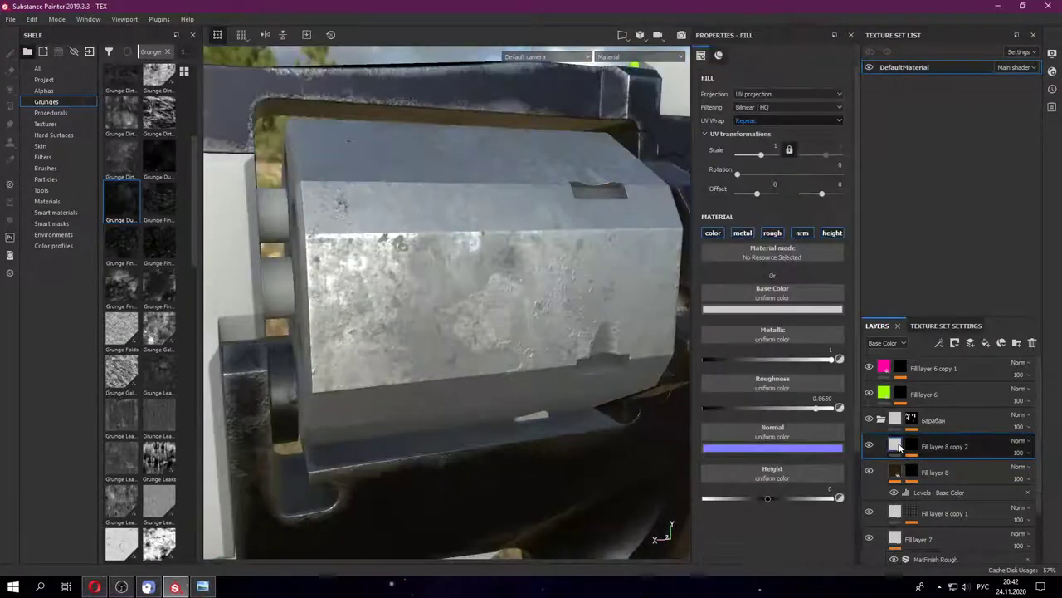
left_click(784, 308)
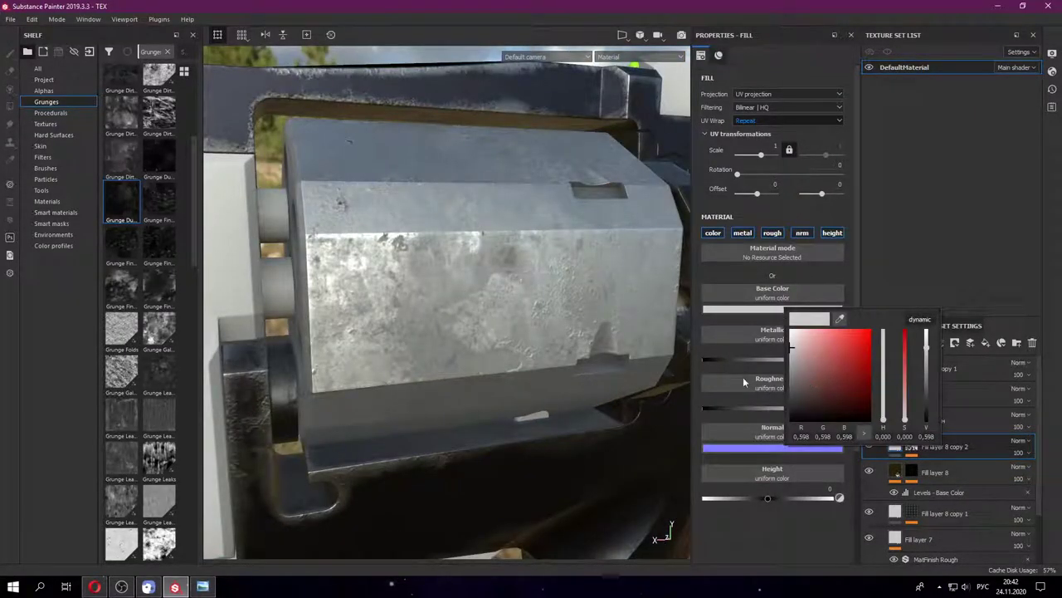
scroll(477, 302, "down", 3)
mouse_move(477, 302)
left_mouse_down("alt")
mouse_move(526, 224)
mouse_move(466, 281)
mouse_move(479, 326)
mouse_move(394, 330)
mouse_move(550, 311)
mouse_move(570, 335)
mouse_move(631, 336)
left_mouse_up("alt")
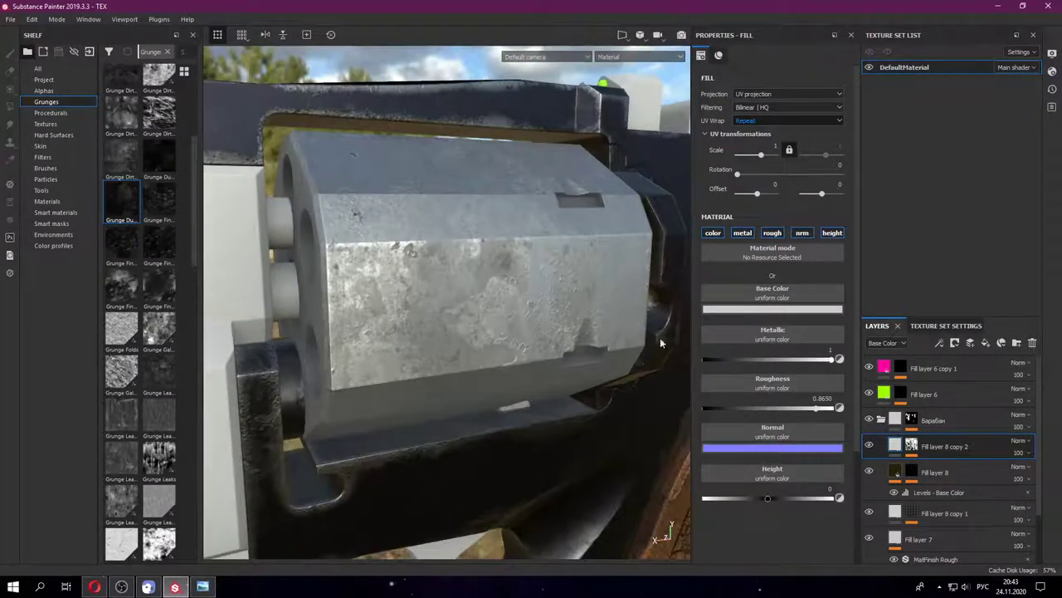
left_click(911, 446)
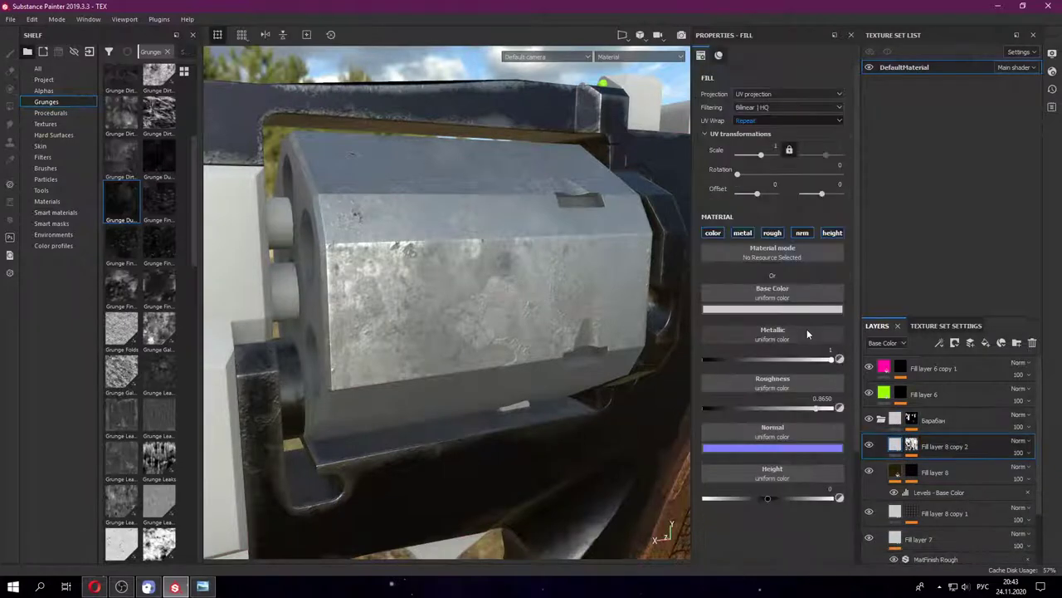
- Give Fill layer 8 copy 2 a near-black dark red base colour
left_click(809, 308)
left_click(845, 410)
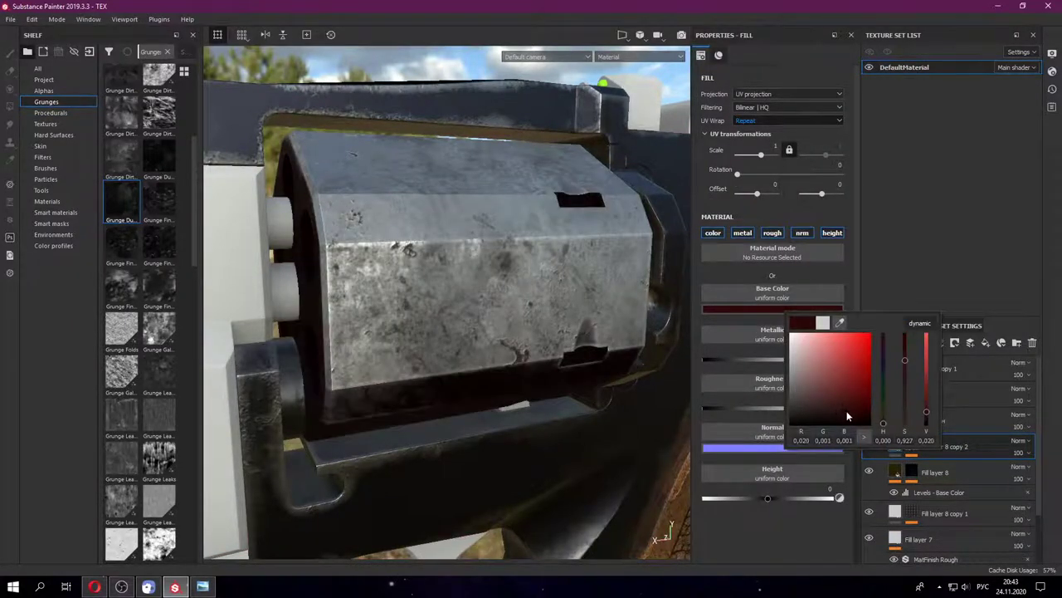
mouse_move(578, 217)
left_mouse_down("alt")
mouse_move(407, 343)
mouse_move(357, 425)
left_mouse_up("alt")
mouse_move(478, 410)
left_mouse_down("alt")
mouse_move(481, 443)
mouse_move(576, 448)
mouse_move(389, 439)
mouse_move(531, 416)
mouse_move(453, 333)
mouse_move(486, 301)
mouse_move(380, 337)
mouse_move(448, 422)
left_mouse_up("alt")
mouse_move(549, 372)
left_mouse_down("alt")
mouse_move(553, 351)
mouse_move(557, 384)
mouse_move(598, 398)
left_mouse_up("alt")
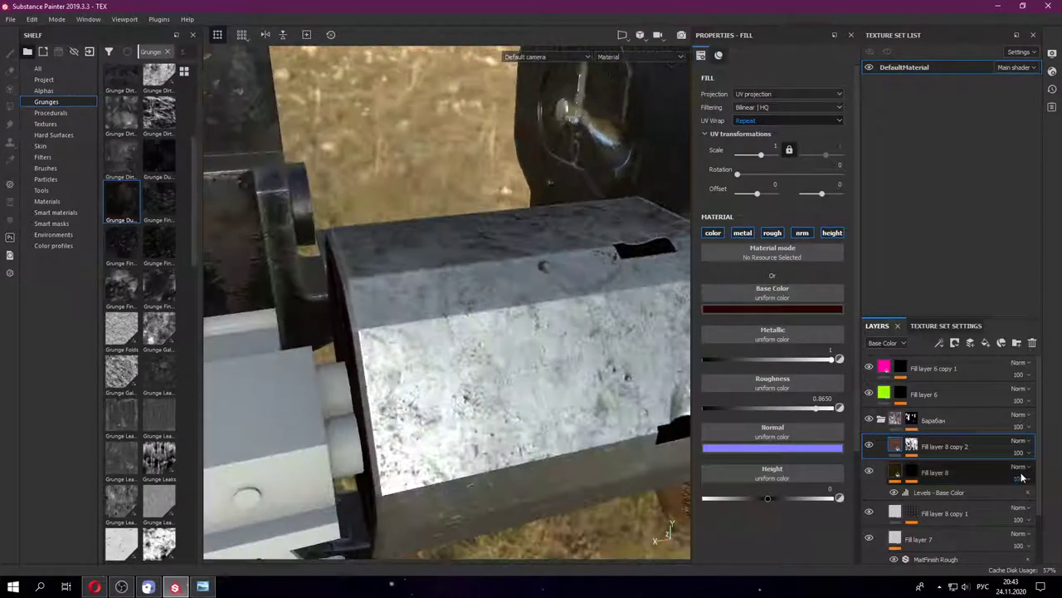
- Check Texture Set Settings, select the Dirt generator, then hide the dark red dirt layer
left_click(946, 325)
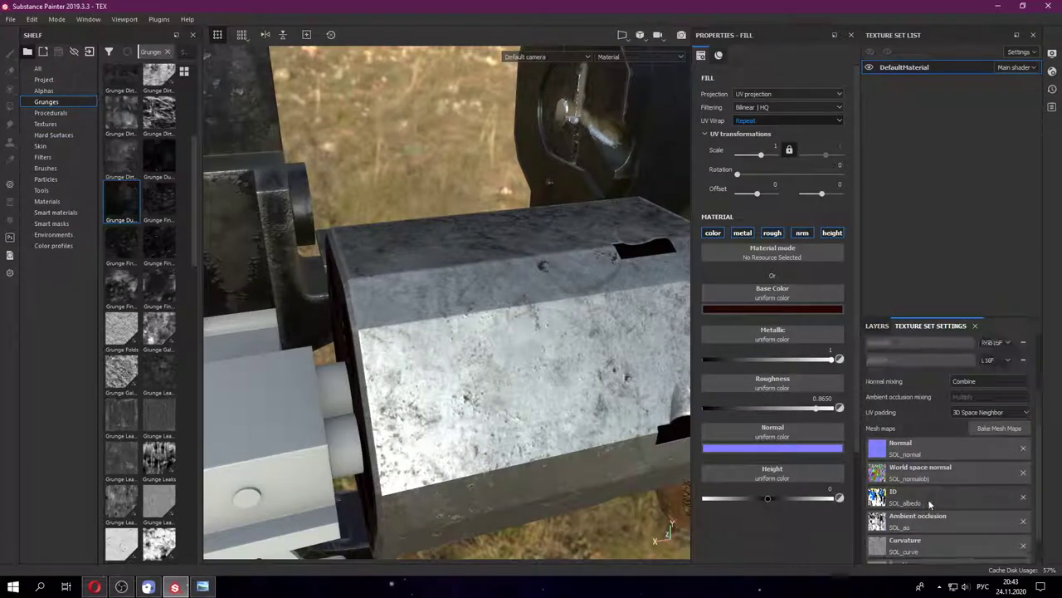
left_click(877, 326)
left_click_drag(382, 374, 428, 373, "alt")
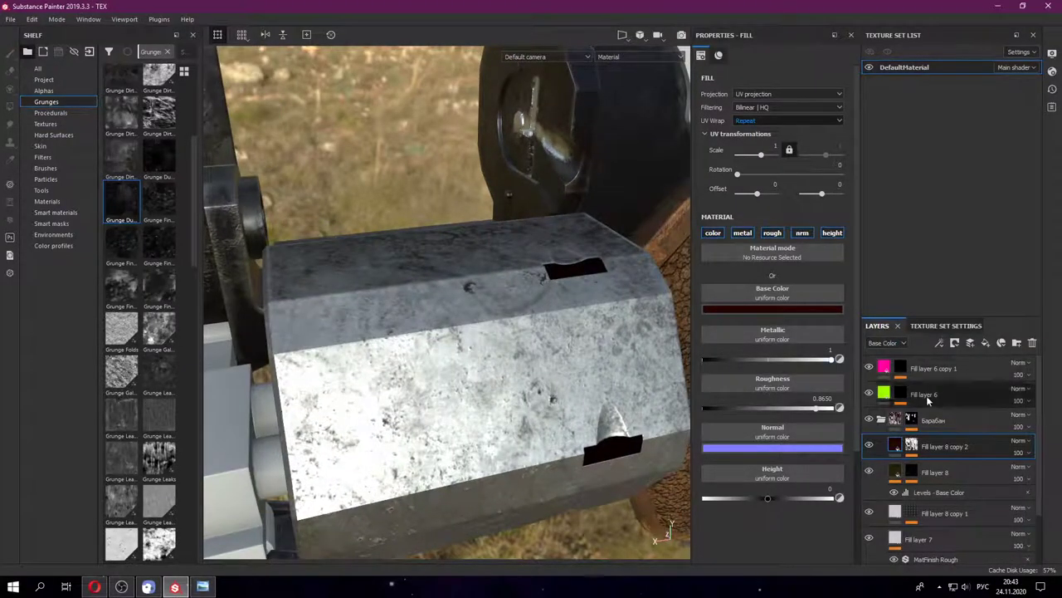
left_click(911, 446)
key("ctrl+v")
mouse_move(615, 373)
left_mouse_down("alt")
mouse_move(684, 365)
mouse_move(478, 433)
mouse_move(315, 324)
mouse_move(566, 324)
mouse_move(546, 362)
mouse_move(501, 384)
mouse_move(508, 327)
mouse_move(531, 282)
left_mouse_up("alt")
left_click(910, 466)
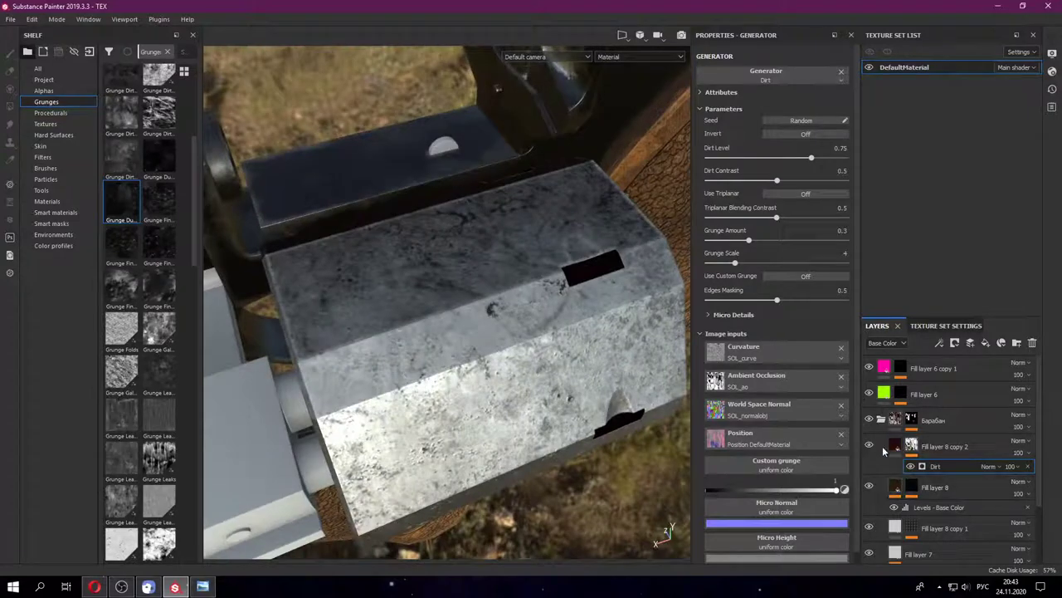
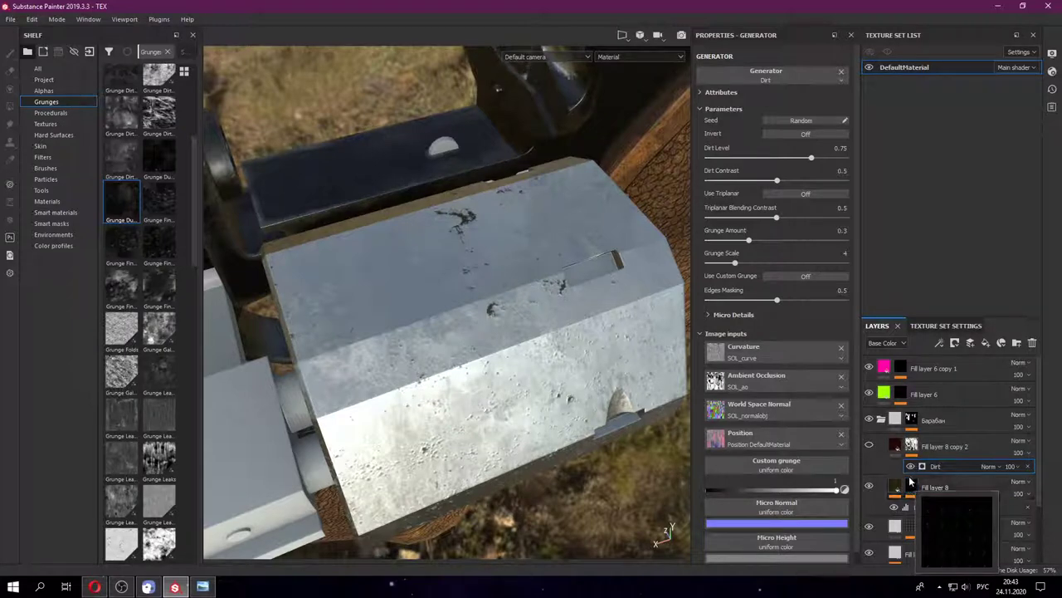
- Check Fill layer 8's near-black base colour and its mask
left_click(910, 484)
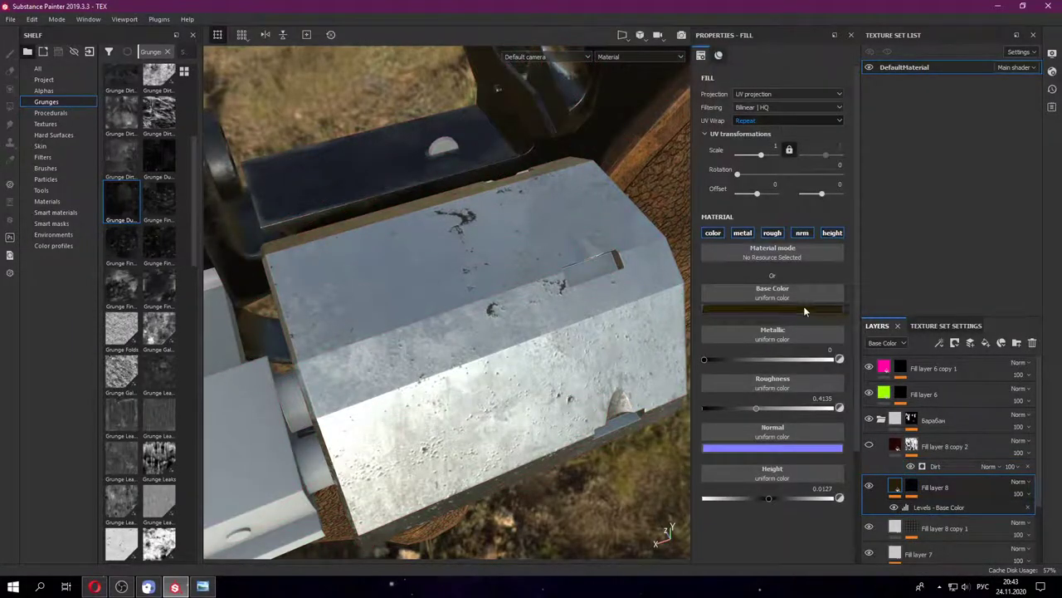
left_click(804, 309)
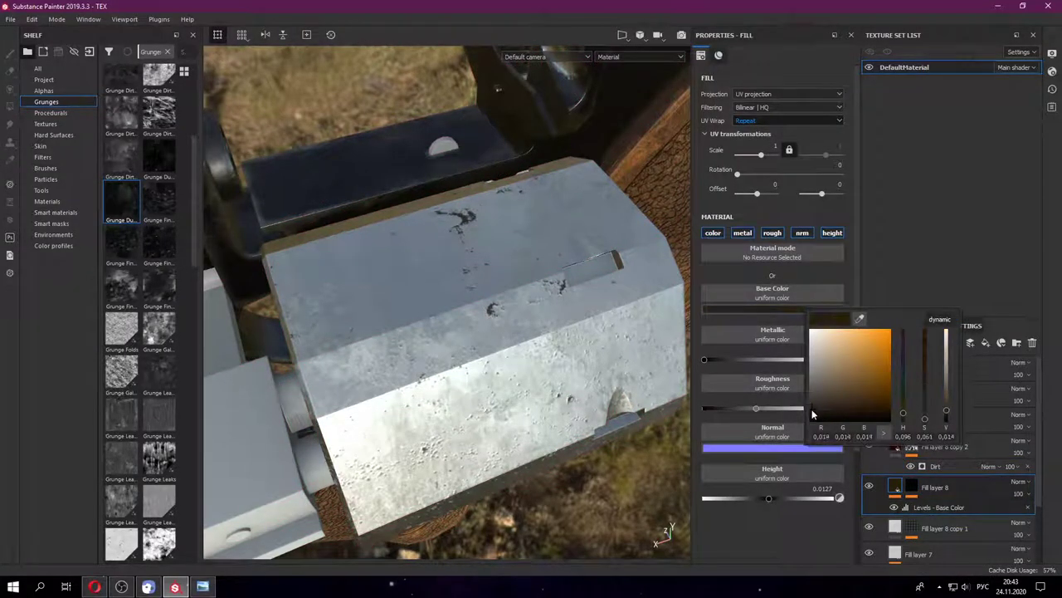
left_click(911, 487)
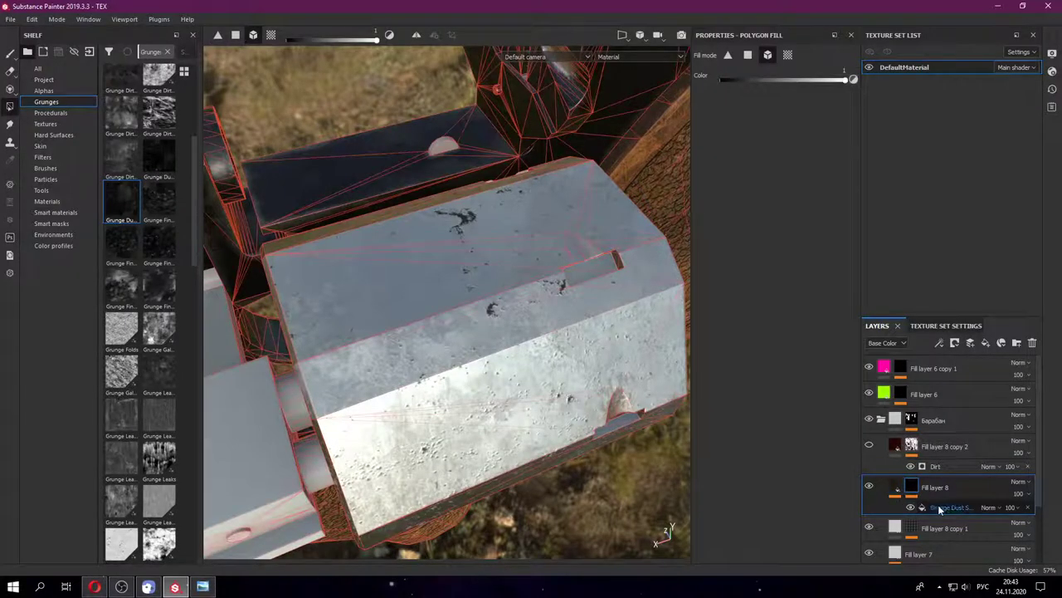
left_click(941, 508)
- Delete the Grunge Dust Small effect from the mask and bring up the mask's context menu
left_click(1027, 511)
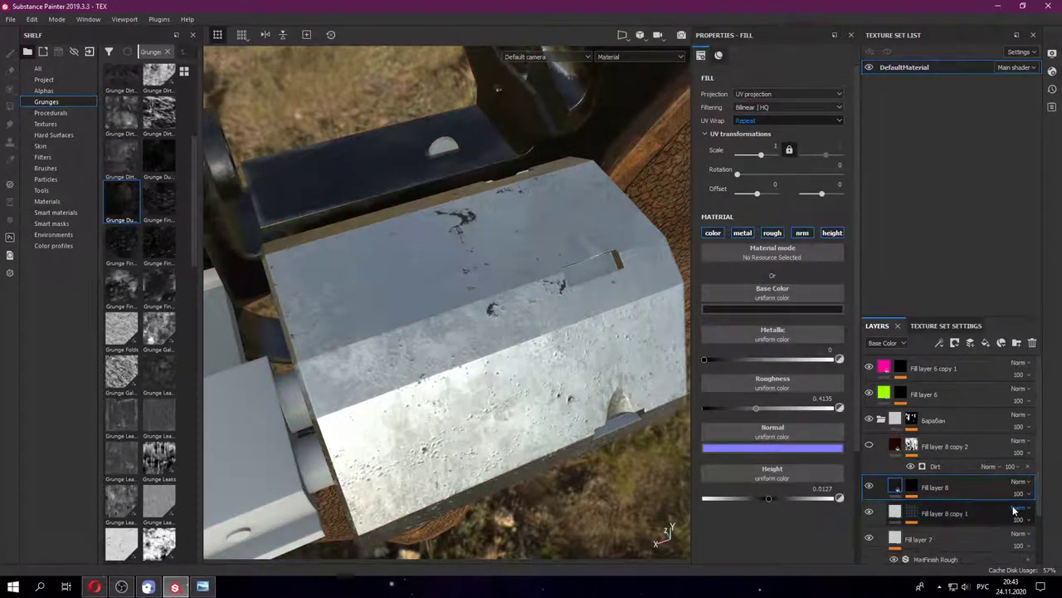
left_click(912, 487)
left_click(922, 501)
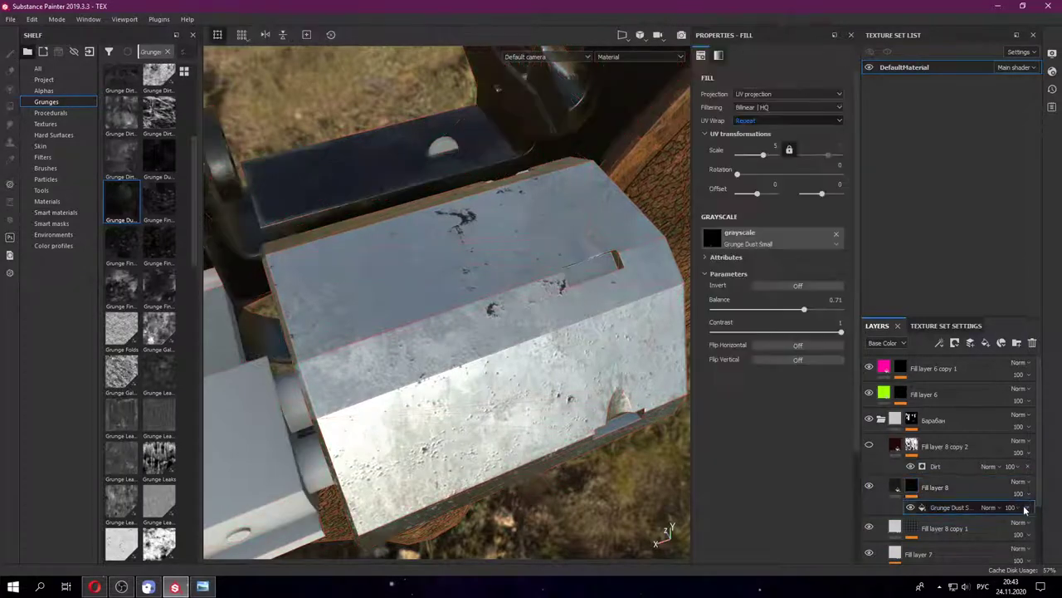
left_click(912, 487)
left_click(1027, 507)
right_click(911, 487)
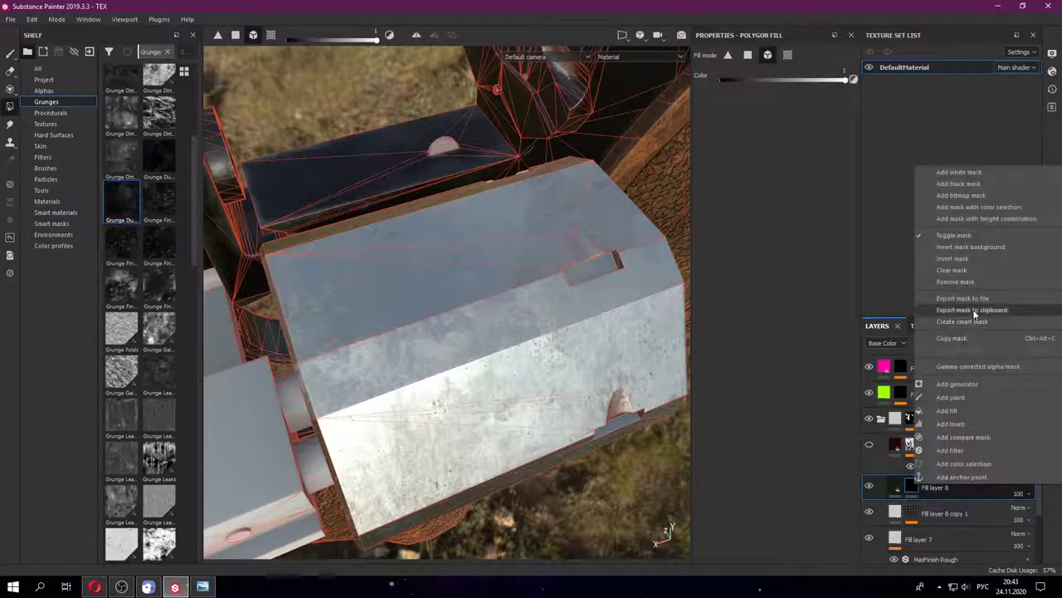
- Add a Dirt generator to the mask and clear its Position and World Space Normal inputs
left_click(967, 384)
left_click(825, 76)
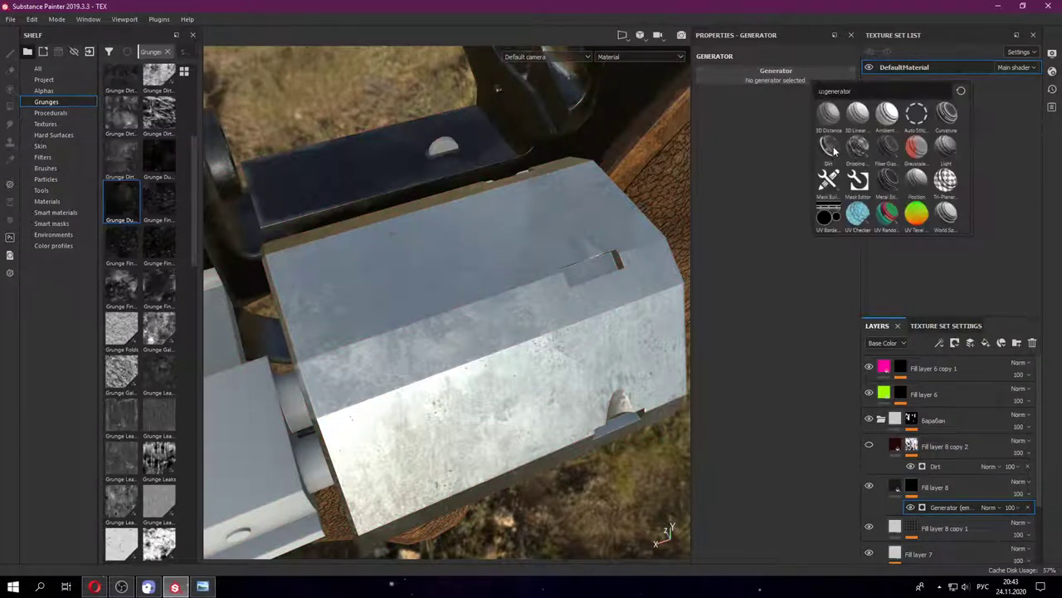
left_click_drag(576, 267, 807, 365, "alt")
left_click(842, 436)
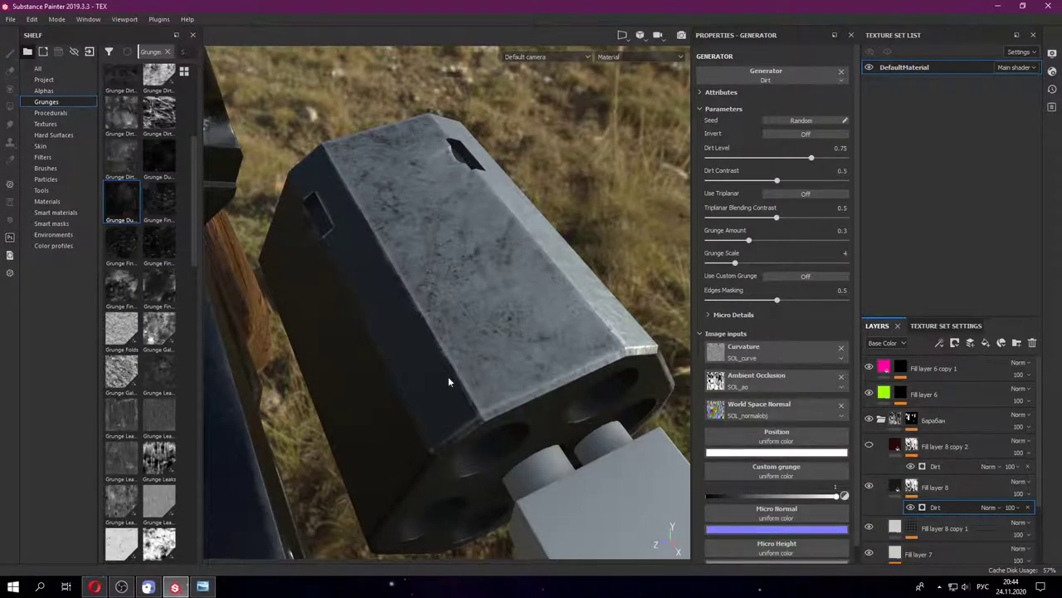
left_click_drag(448, 382, 859, 415, "alt")
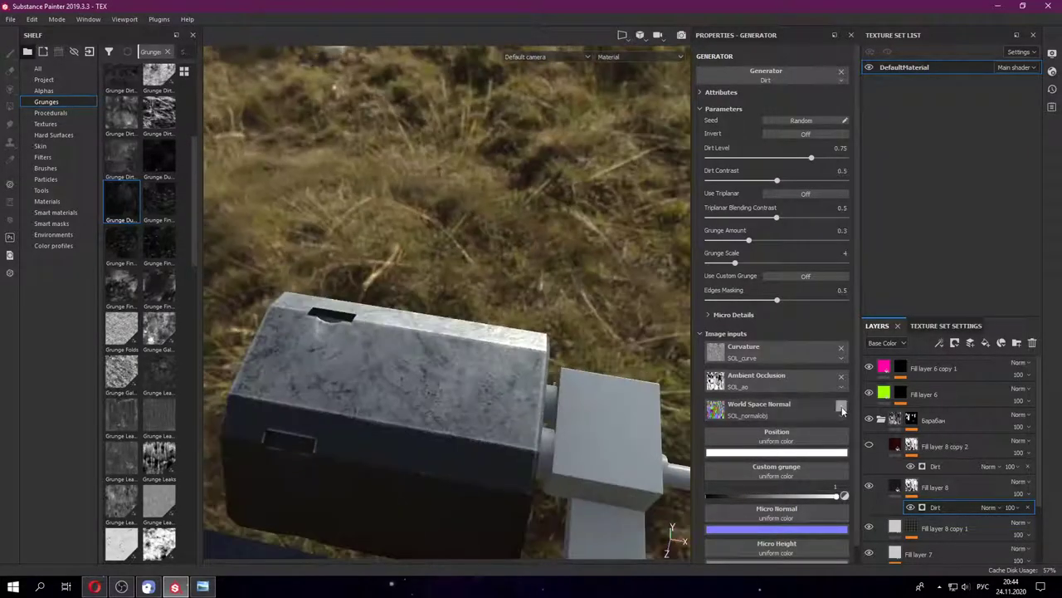
left_click(842, 407)
left_click_drag(491, 407, 824, 384, "alt")
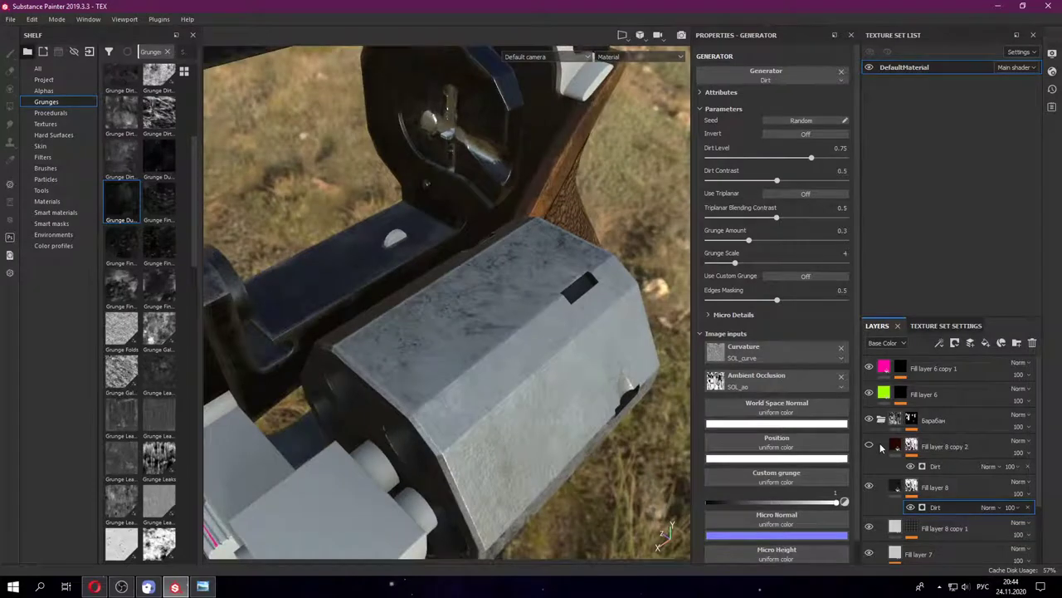
left_click_drag(641, 392, 555, 394, "alt")
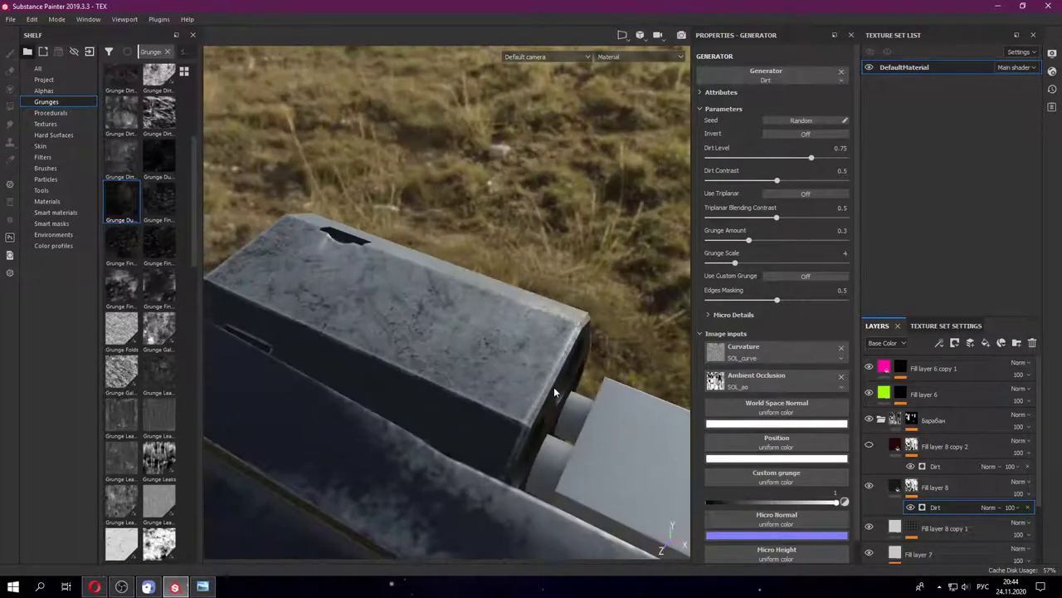
left_click_drag(538, 389, 744, 316, "alt")
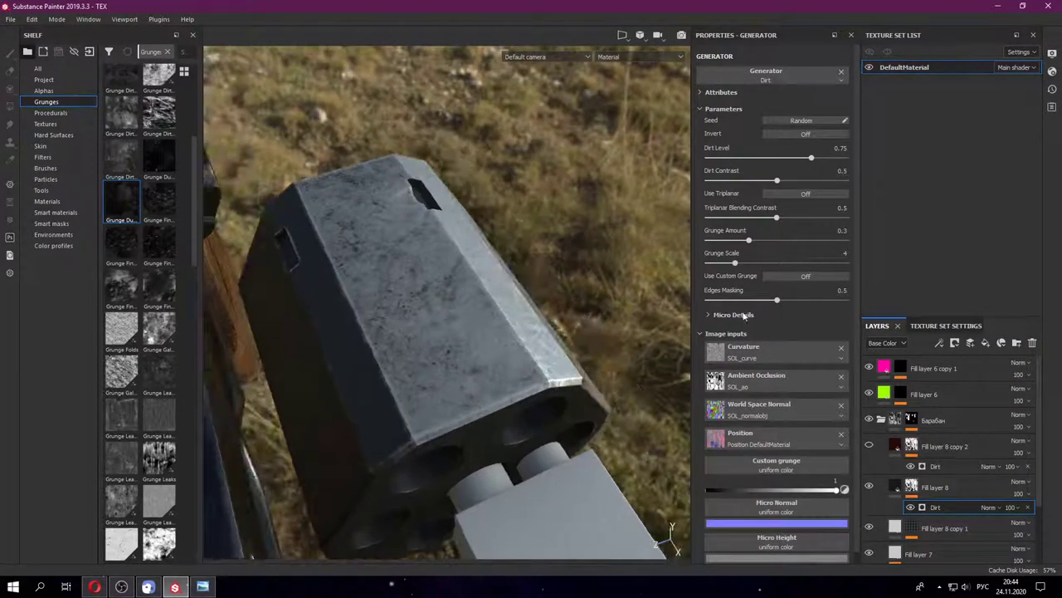
- Try Dirt setting changes and triplanar projection, then undo them
left_click(748, 240)
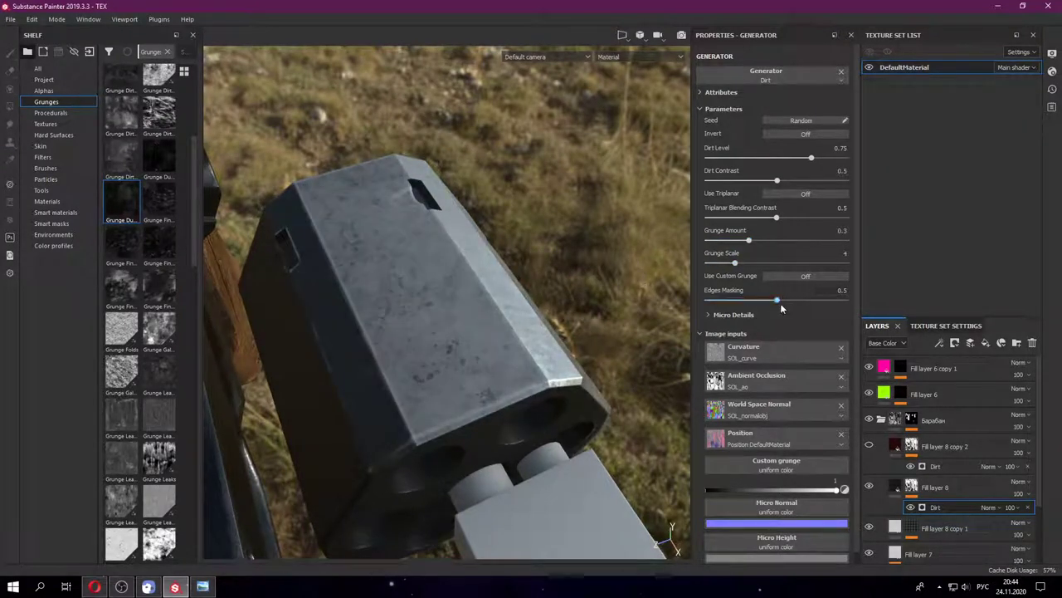
key("ctrl+z")
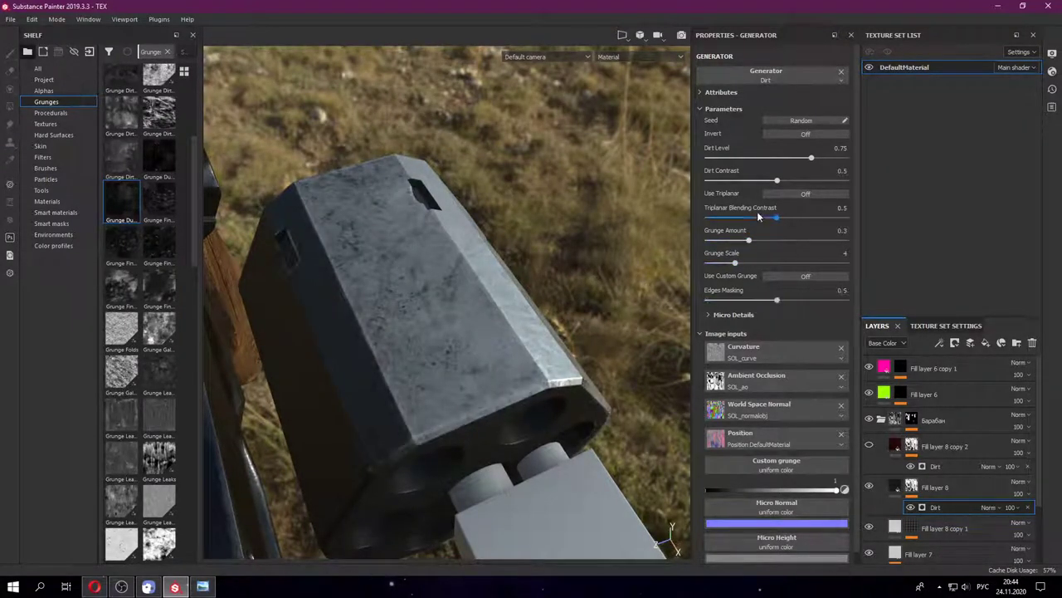
key("ctrl+z")
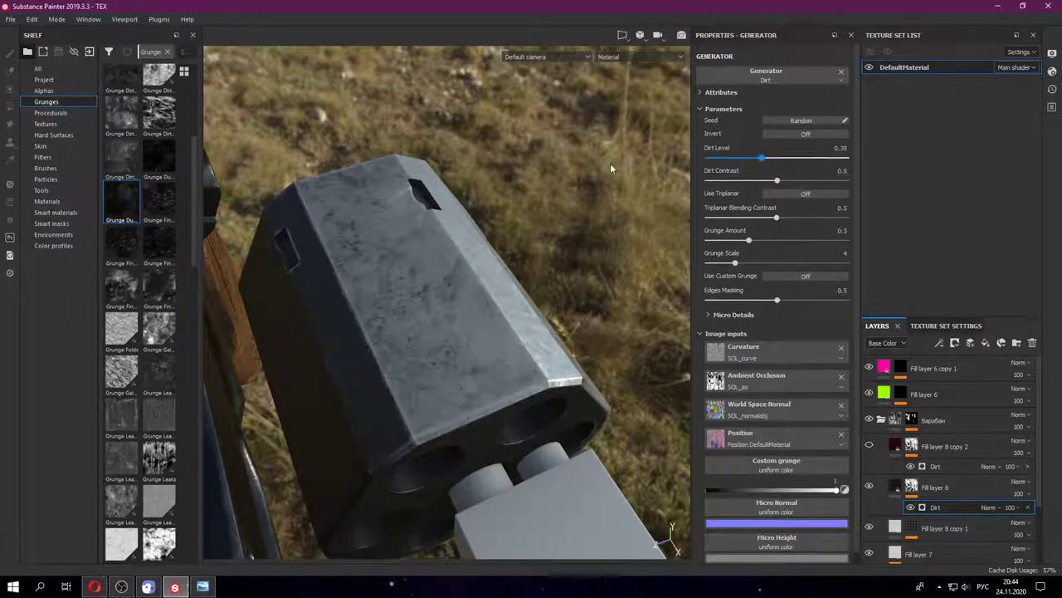
left_click(804, 199)
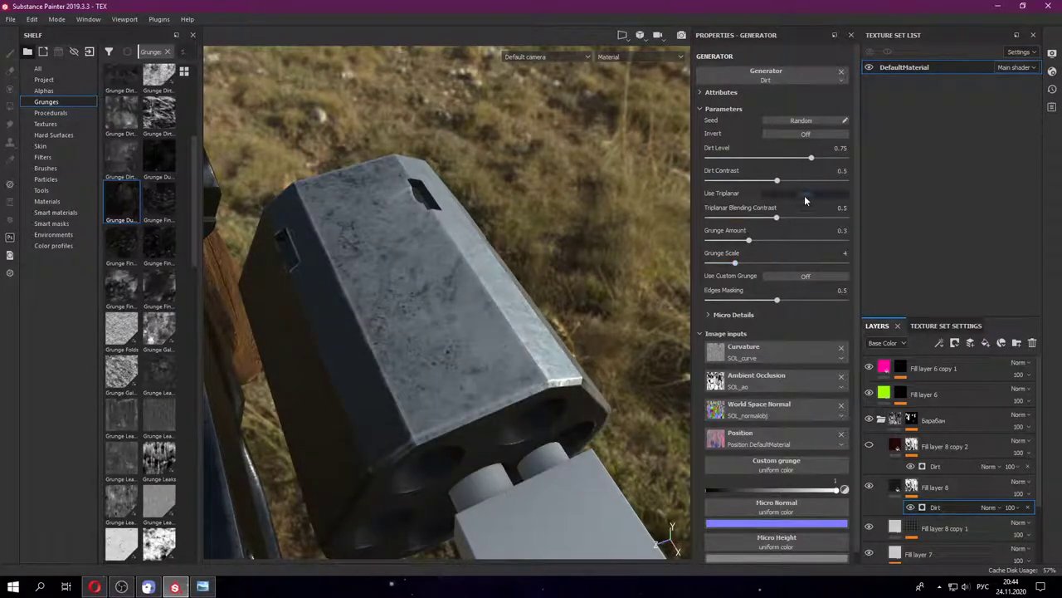
key("ctrl+z")
- Clear the Dirt generator's Position and Ambient Occlusion image inputs
scroll(777, 477, "down", 1)
left_click(709, 304)
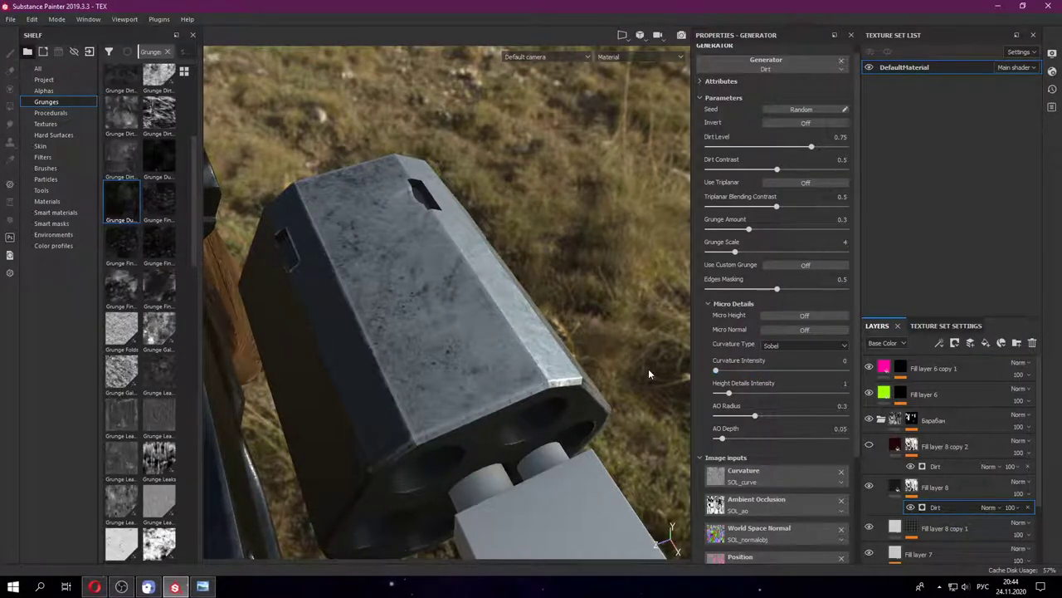
left_click(706, 304)
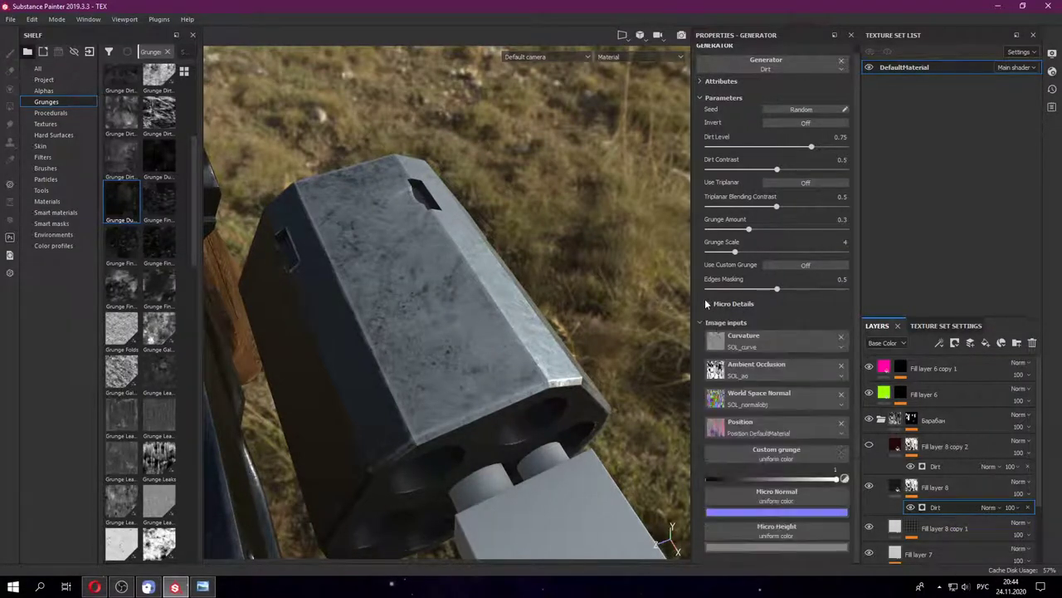
left_click(840, 422)
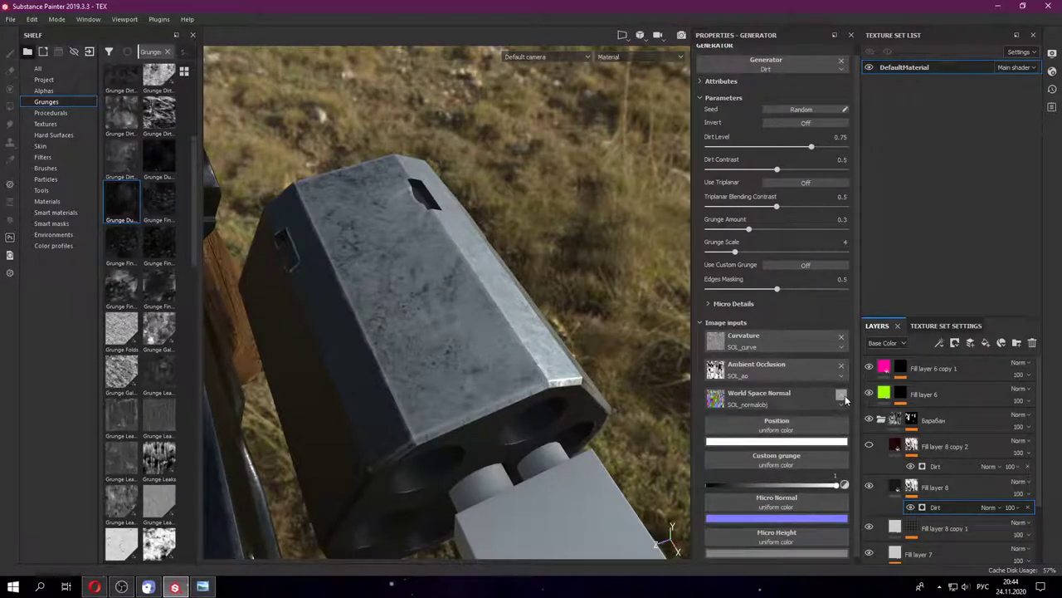
left_click(841, 394)
mouse_move(464, 357)
left_mouse_down("alt")
mouse_move(395, 417)
mouse_move(369, 333)
mouse_move(353, 342)
mouse_move(531, 354)
left_mouse_up("alt")
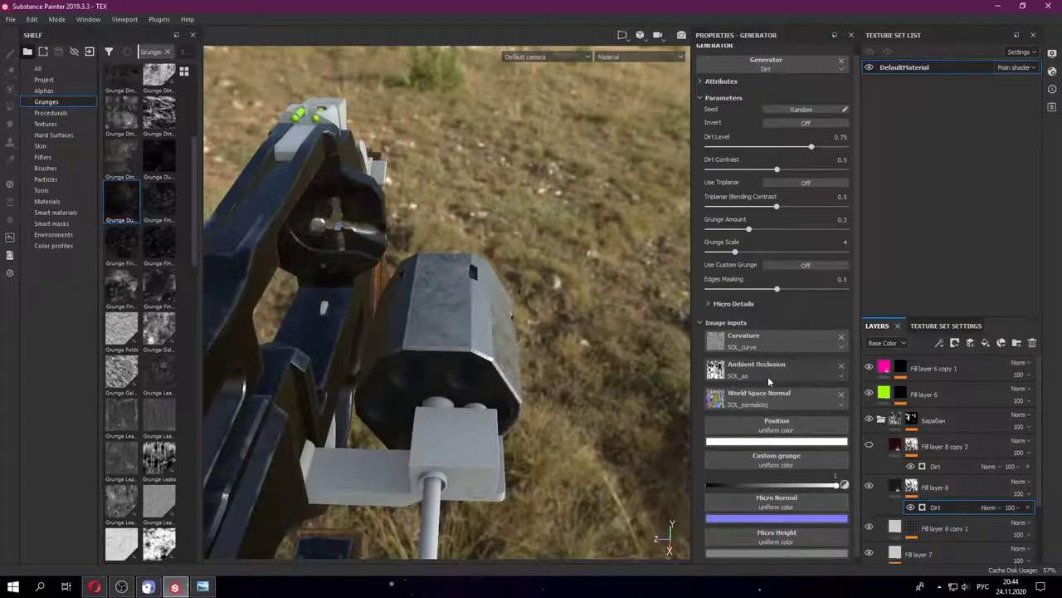
- Raise the Dirt Grunge Amount to 0.48 and inspect the grime on the cylinder
scroll(438, 355, "up", 1)
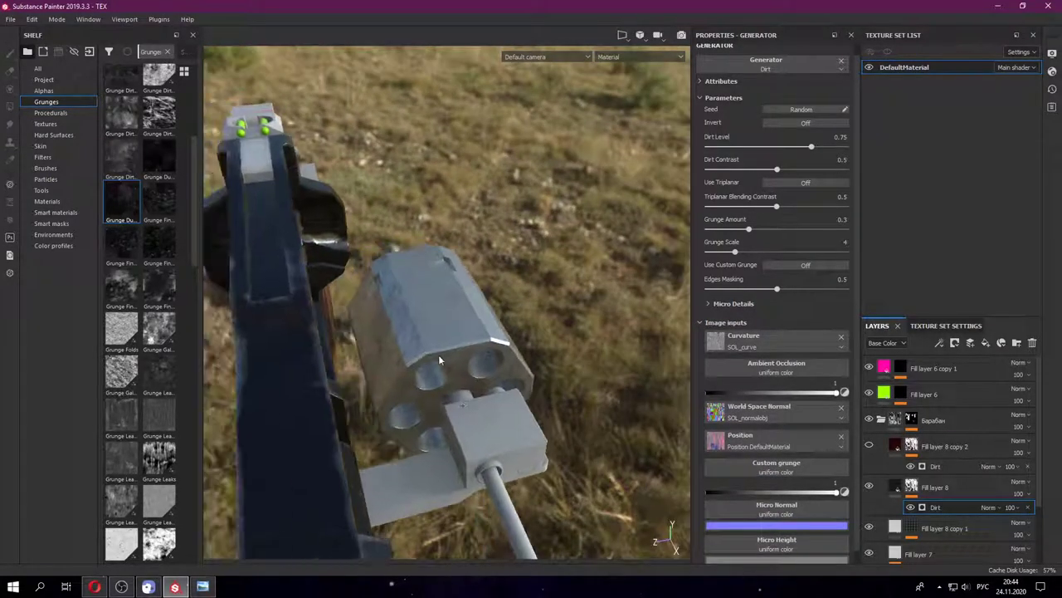
scroll(435, 352, "up", 2)
scroll(435, 351, "up", 1)
key("super+space")
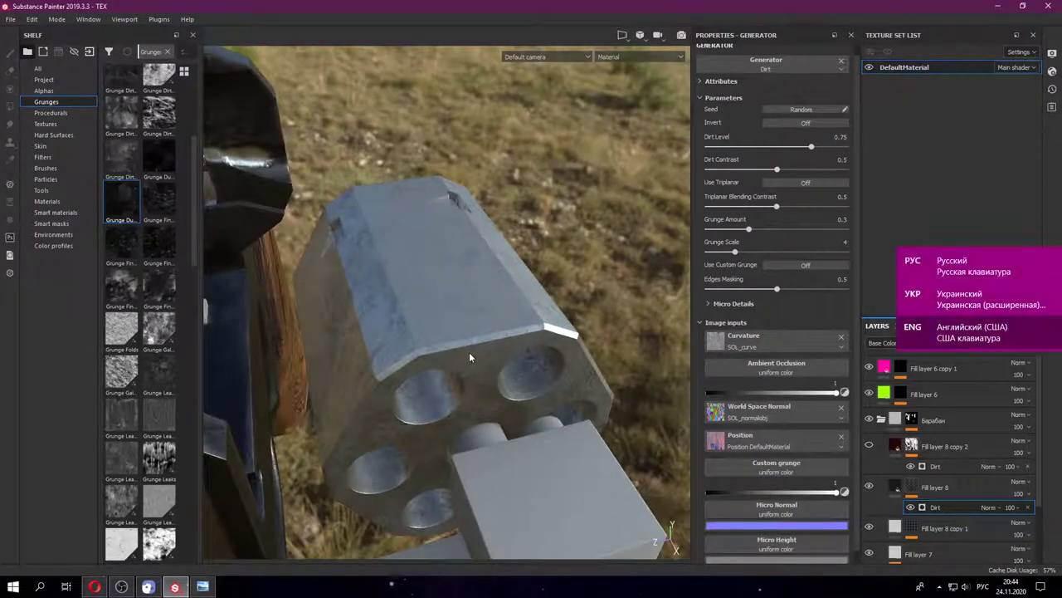
scroll(472, 354, "up", 2)
left_click_drag(474, 350, 480, 339, "alt")
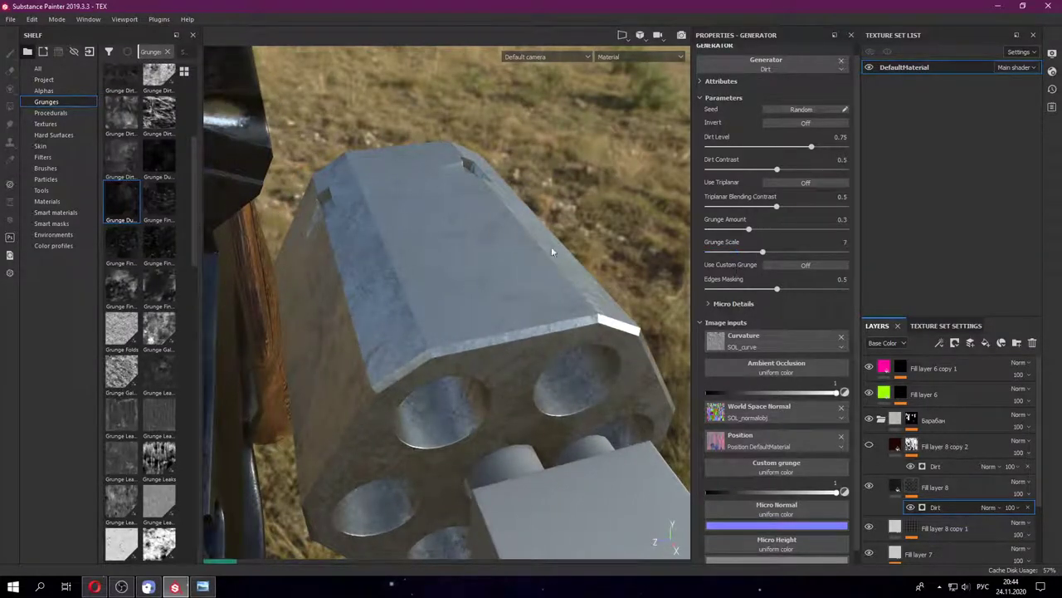
left_click_drag(551, 246, 641, 310, "alt")
left_click_drag(760, 229, 776, 232)
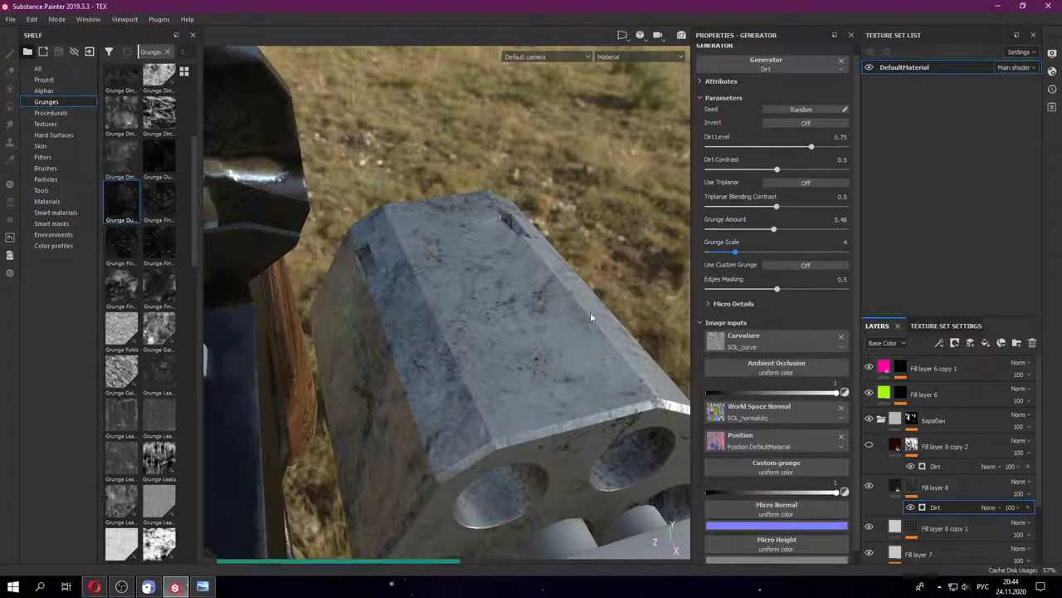
left_click_drag(590, 317, 390, 328, "alt")
- Lower Fill layer 8's Height to 0.0008
left_click(912, 487)
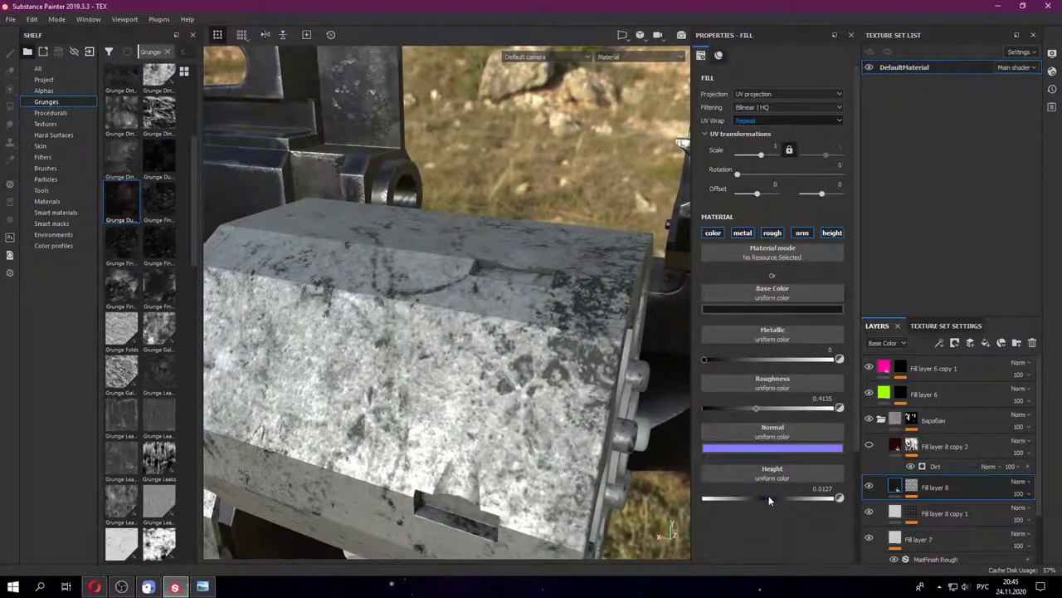
mouse_move(768, 496)
left_mouse_down()
mouse_move(782, 500)
mouse_move(738, 502)
left_mouse_up()
mouse_move(647, 465)
left_mouse_down("alt")
mouse_move(631, 259)
mouse_move(740, 451)
left_mouse_up("alt")
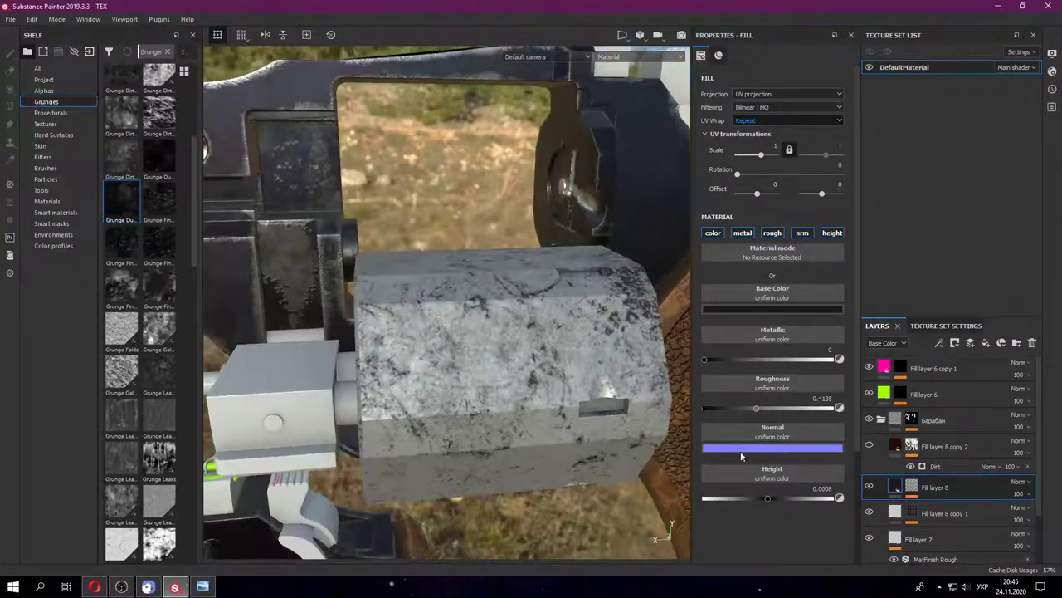
- Set the Dirt generator to Dirt Contrast 1 and Dirt Level 0.21
left_click(911, 490)
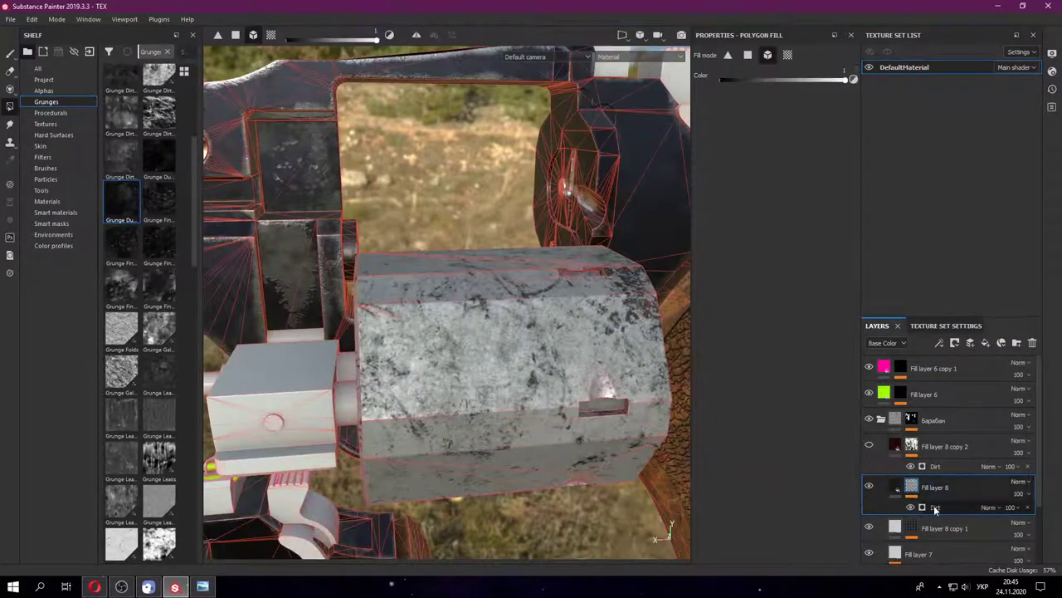
left_click(935, 506)
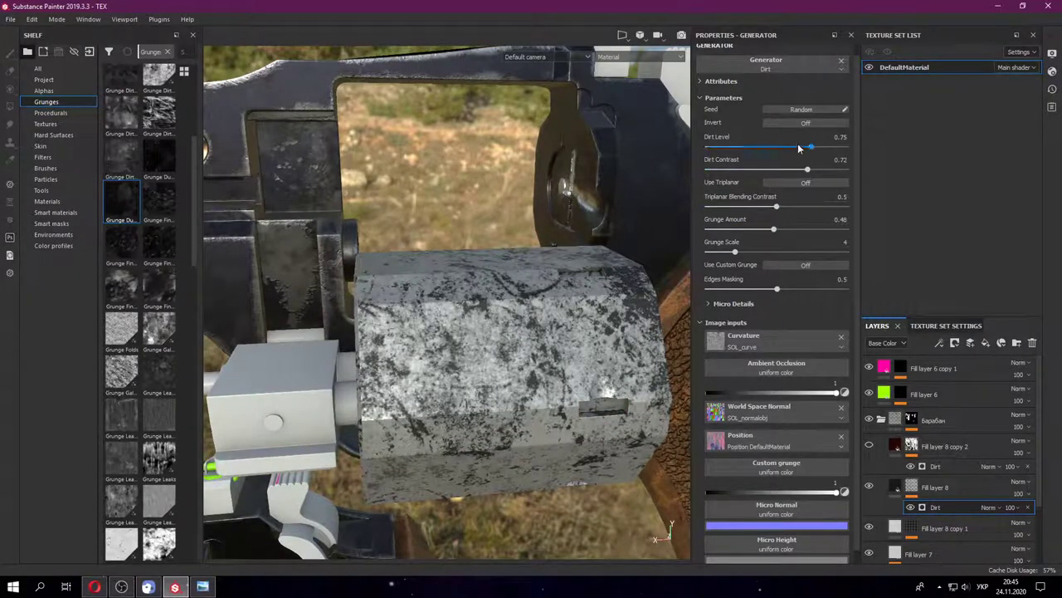
mouse_move(798, 146)
left_mouse_down()
mouse_move(762, 150)
mouse_move(770, 146)
mouse_move(776, 171)
mouse_move(905, 166)
left_mouse_up()
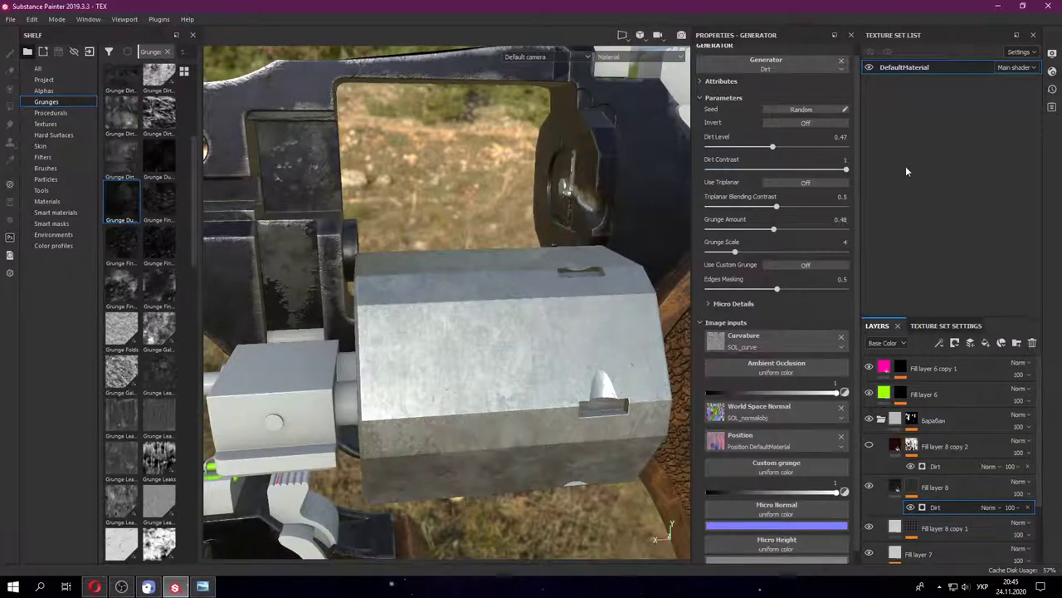
mouse_move(631, 282)
left_mouse_down("alt")
mouse_move(634, 302)
mouse_move(559, 339)
mouse_move(878, 136)
left_mouse_up("alt")
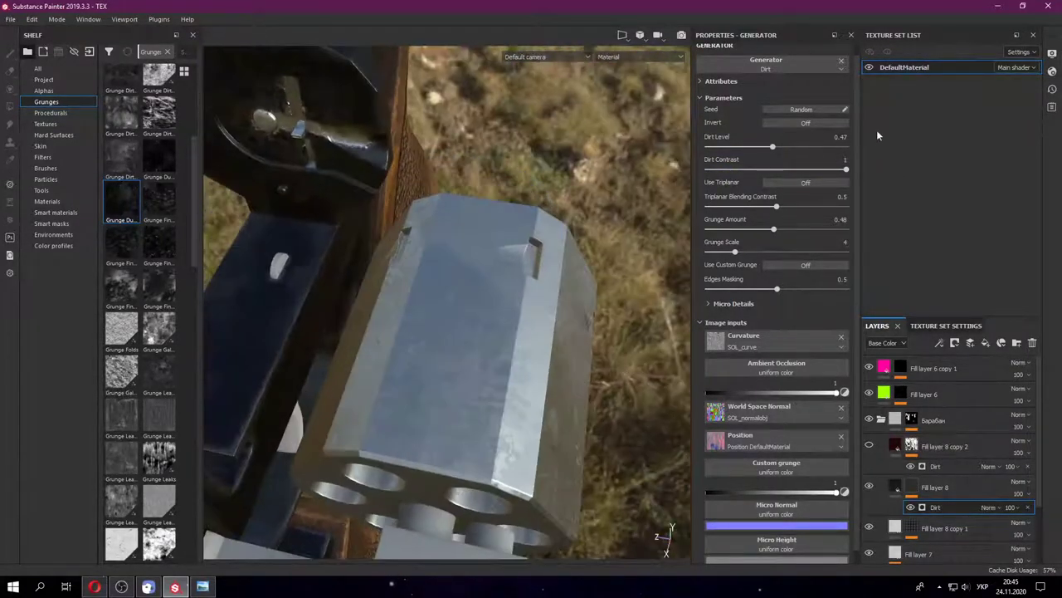
left_click_drag(827, 143, 735, 145)
left_click_drag(581, 249, 797, 400, "alt")
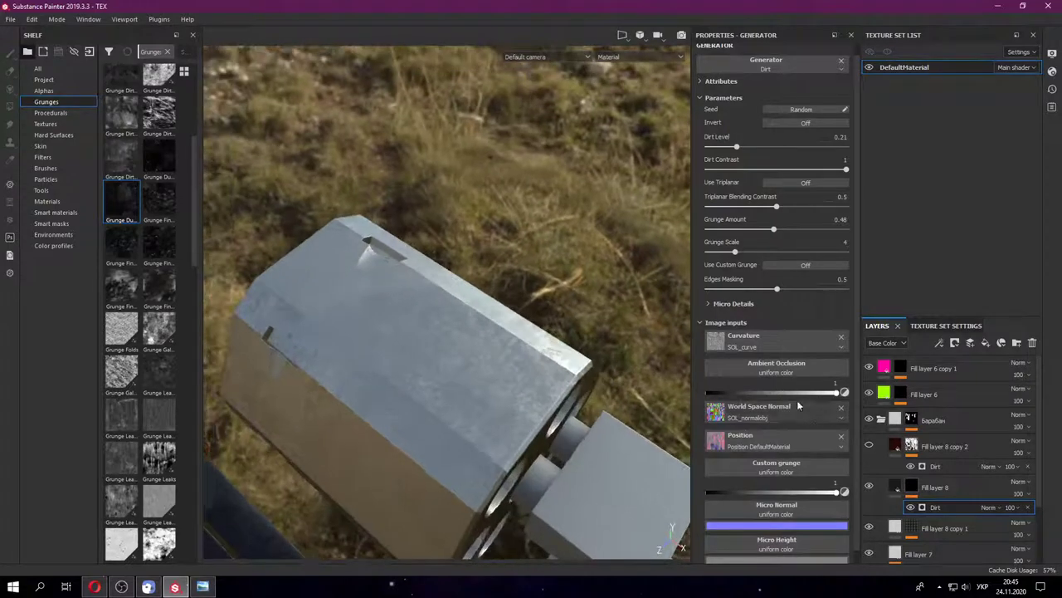
left_click(842, 371)
scroll(904, 415, "down", 2)
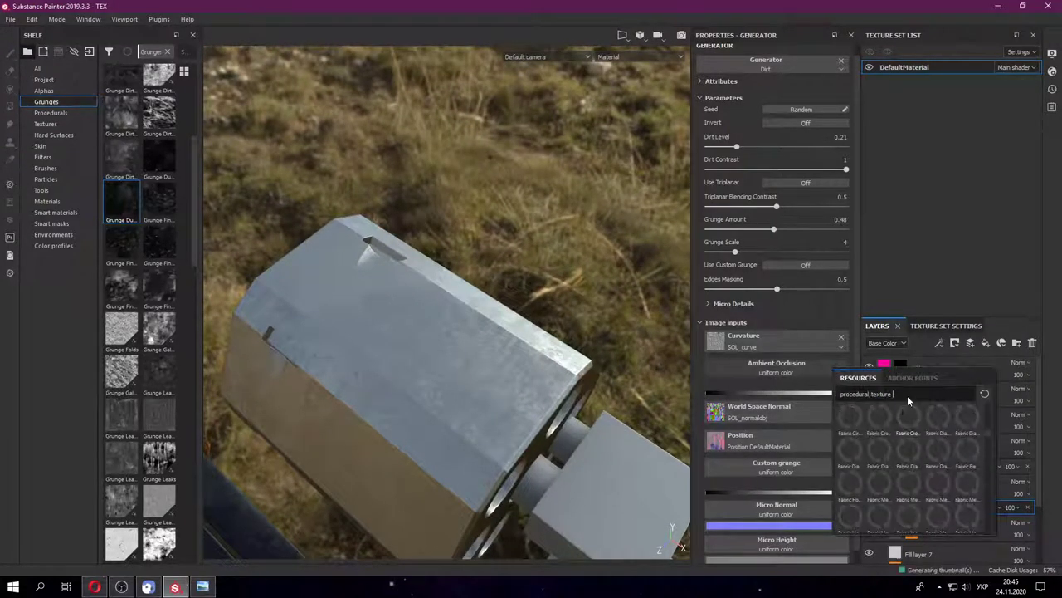
scroll(896, 407, "down", 5)
scroll(901, 433, "down", 5)
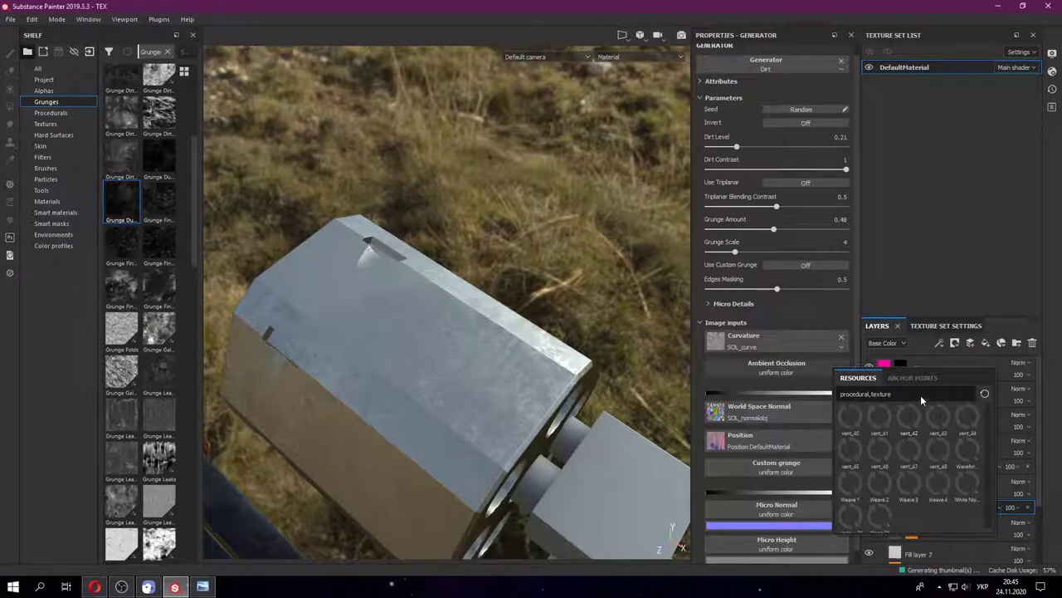
key("super+space")
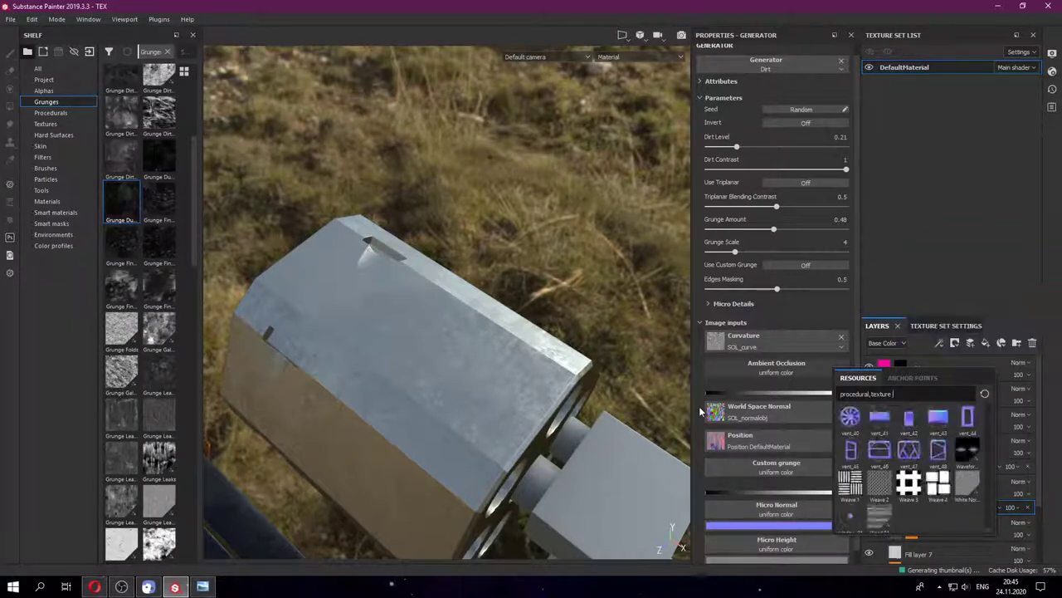
key("ctrl+a")
type("a")
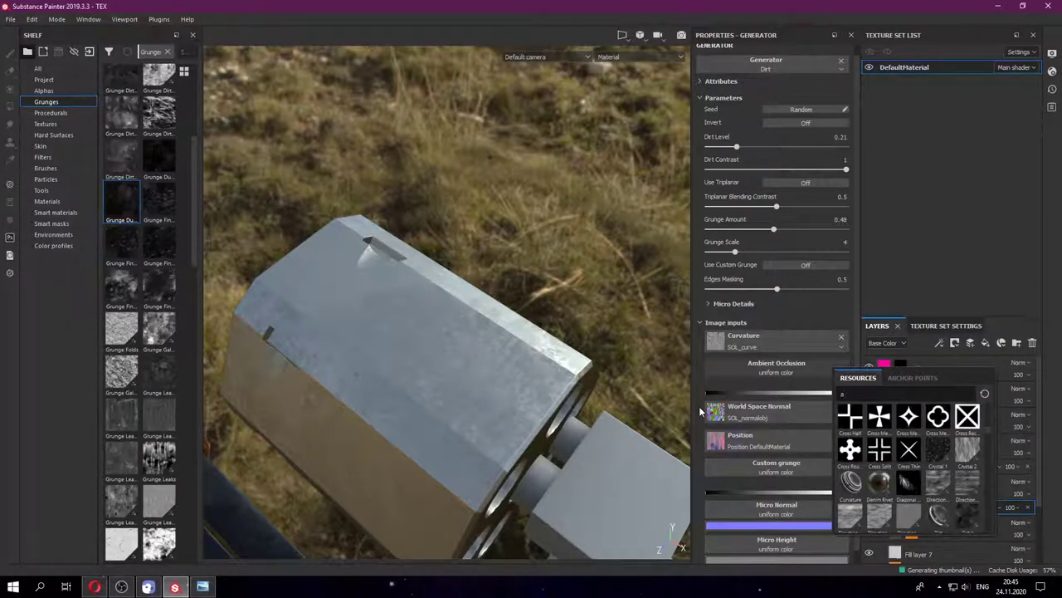
type("o")
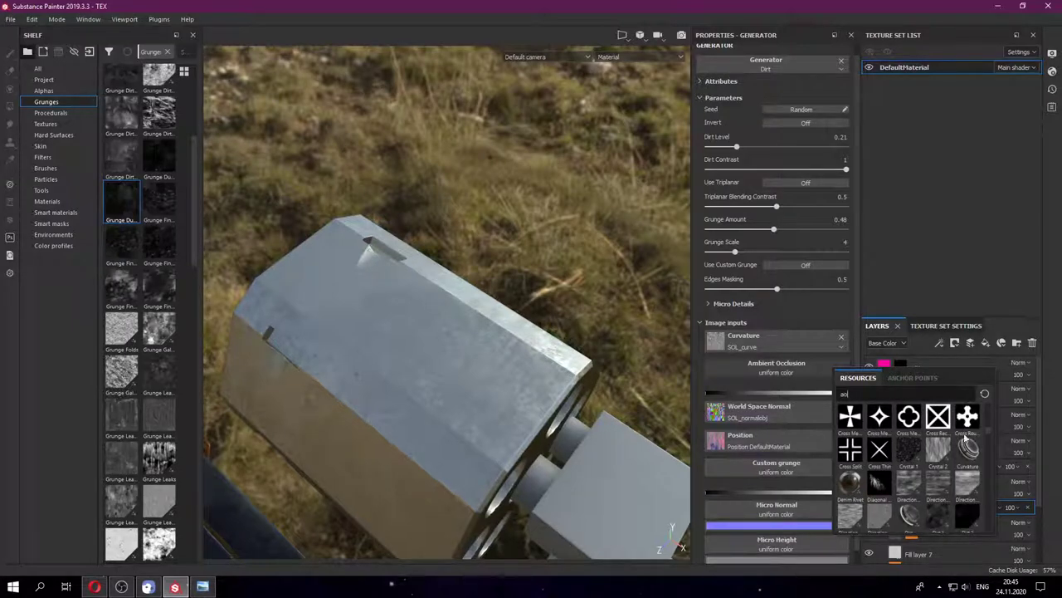
scroll(915, 450, "down", 2)
scroll(916, 450, "down", 2)
scroll(915, 450, "down", 1)
scroll(915, 450, "down", 1)
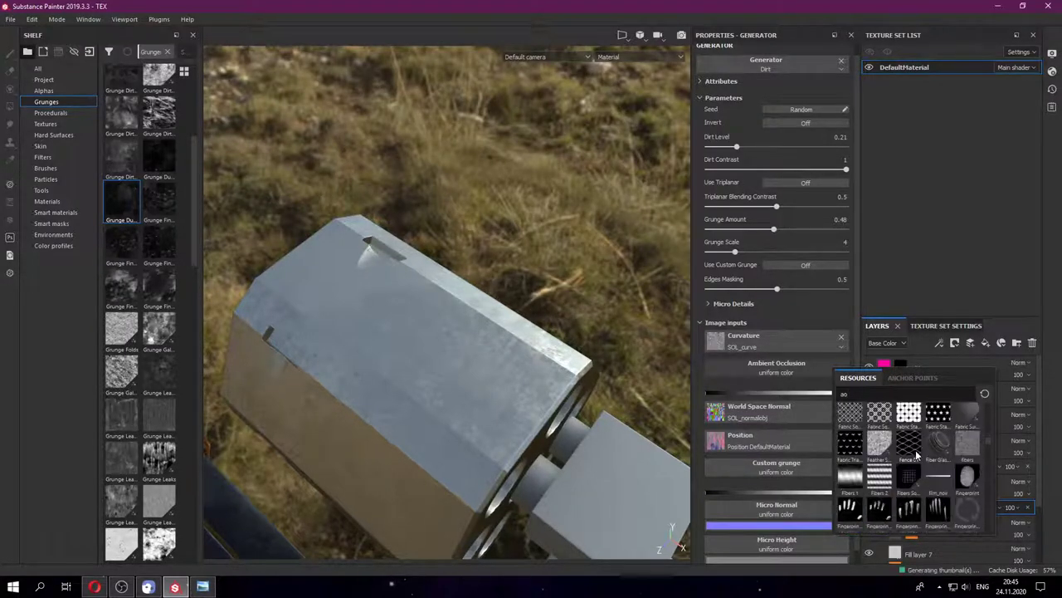
scroll(916, 452, "down", 1)
scroll(917, 448, "down", 1)
scroll(919, 446, "down", 1)
scroll(920, 447, "down", 1)
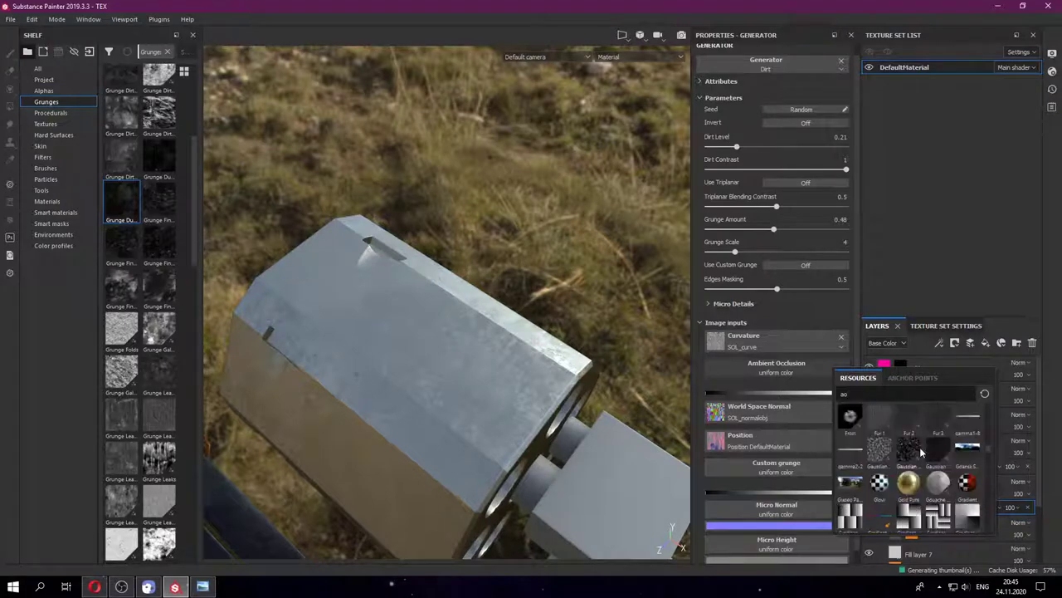
scroll(920, 446, "down", 1)
scroll(919, 447, "down", 2)
scroll(919, 447, "down", 1)
scroll(920, 447, "down", 1)
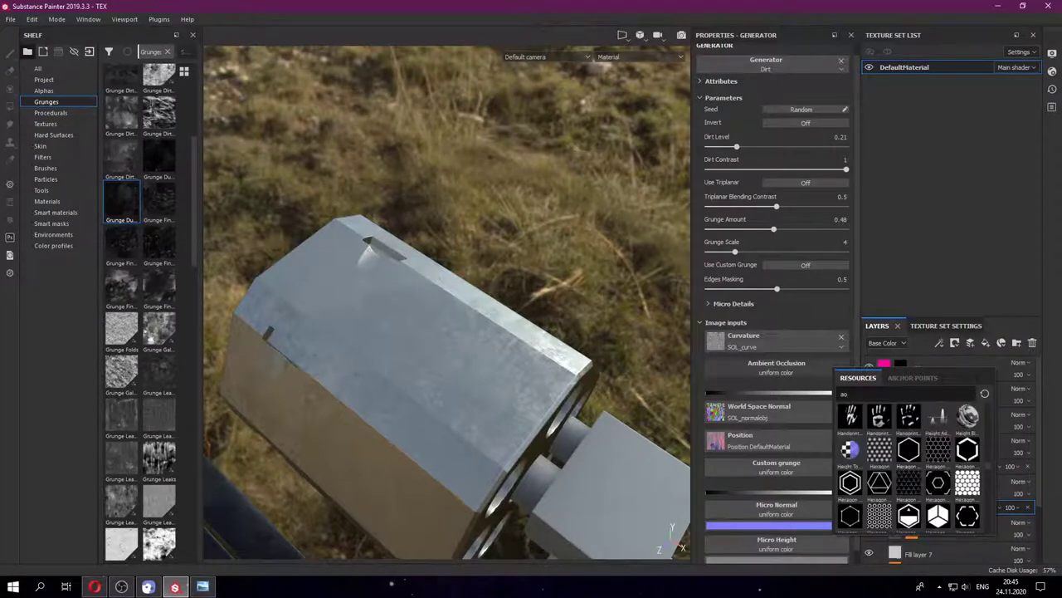
left_click_drag(462, 330, 399, 274, "alt")
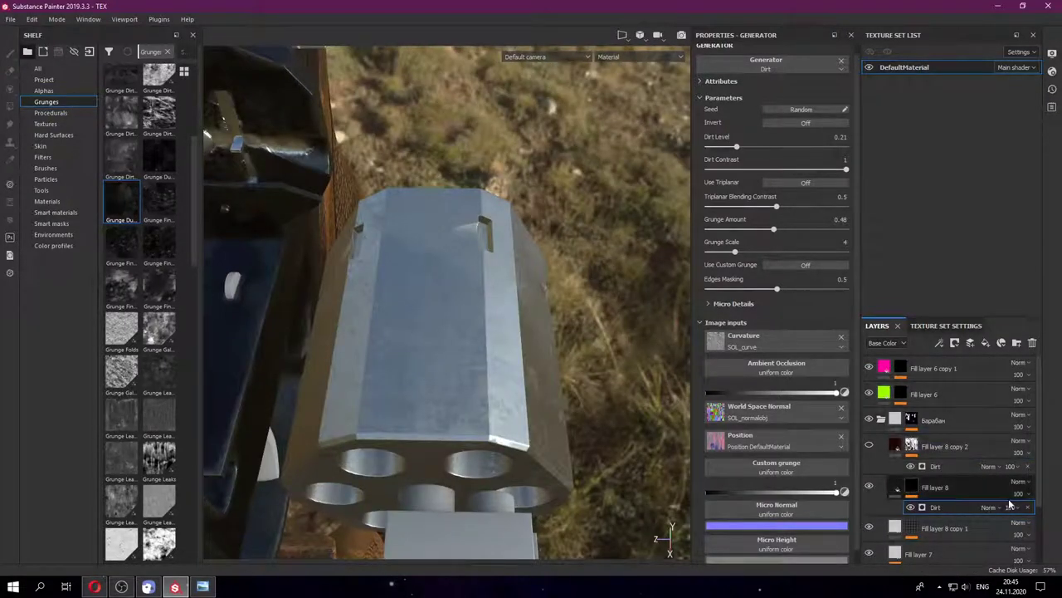
- Add a Dirt generator to Fill layer 8's mask
left_click(912, 489)
right_click(913, 490)
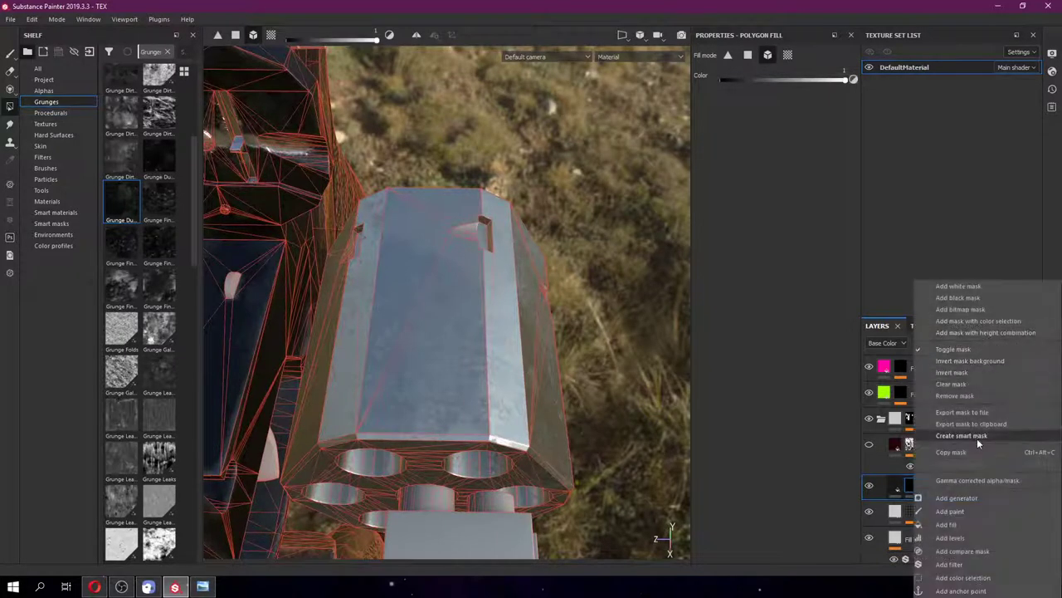
left_click(978, 498)
left_click(780, 78)
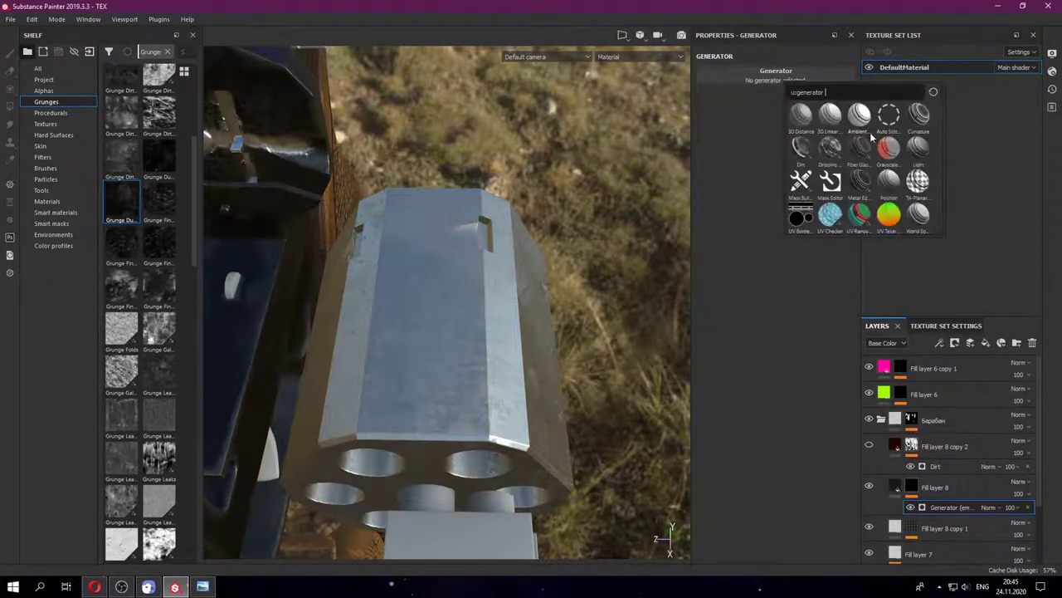
left_click(801, 148)
mouse_move(447, 330)
left_mouse_down("alt")
mouse_move(796, 376)
mouse_move(498, 342)
mouse_move(514, 426)
mouse_move(536, 458)
mouse_move(439, 380)
mouse_move(647, 313)
mouse_move(407, 339)
mouse_move(408, 369)
mouse_move(459, 224)
mouse_move(439, 351)
mouse_move(521, 391)
mouse_move(329, 268)
mouse_move(540, 293)
mouse_move(459, 280)
mouse_move(500, 302)
left_mouse_up("alt")
scroll(500, 295, "down", 2)
scroll(503, 323, "down", 2)
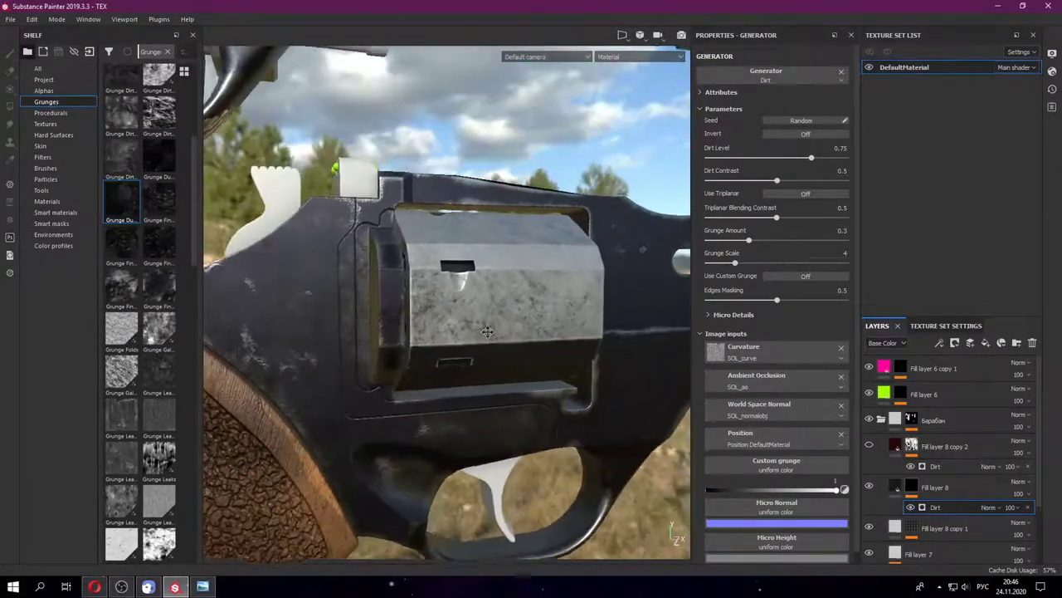
scroll(506, 363, "down", 2)
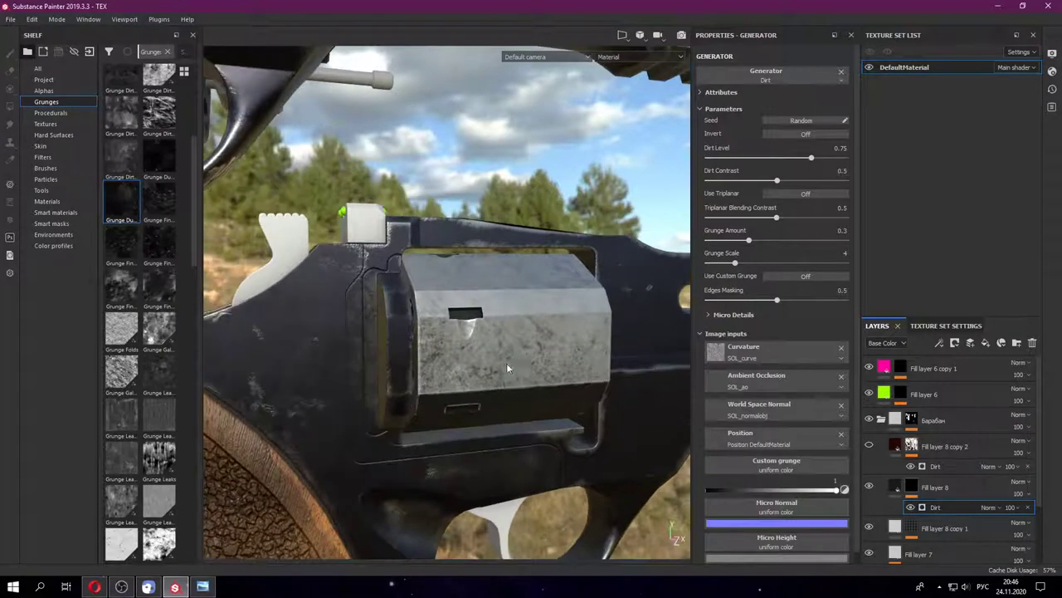
- Hide the existing Dirt generator and add another Dirt generator to the mask
left_click(911, 507)
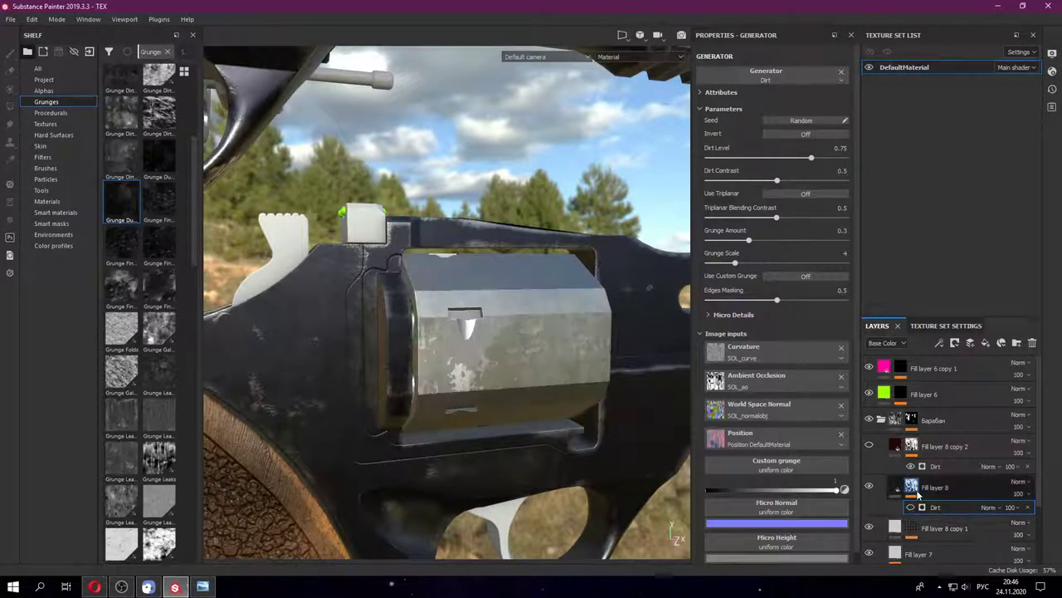
right_click(911, 488)
left_click(975, 385)
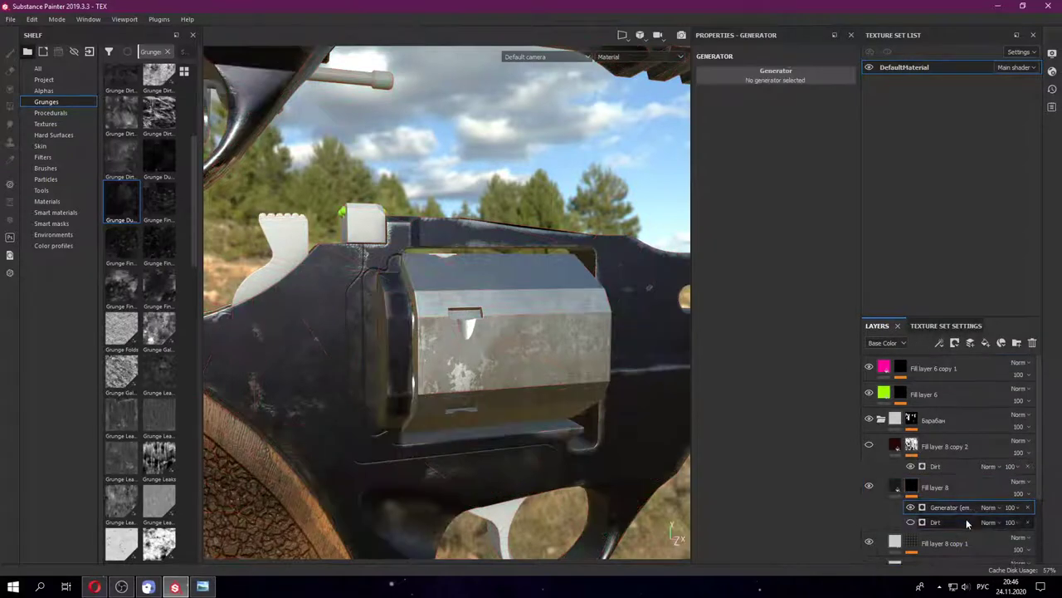
left_click(783, 82)
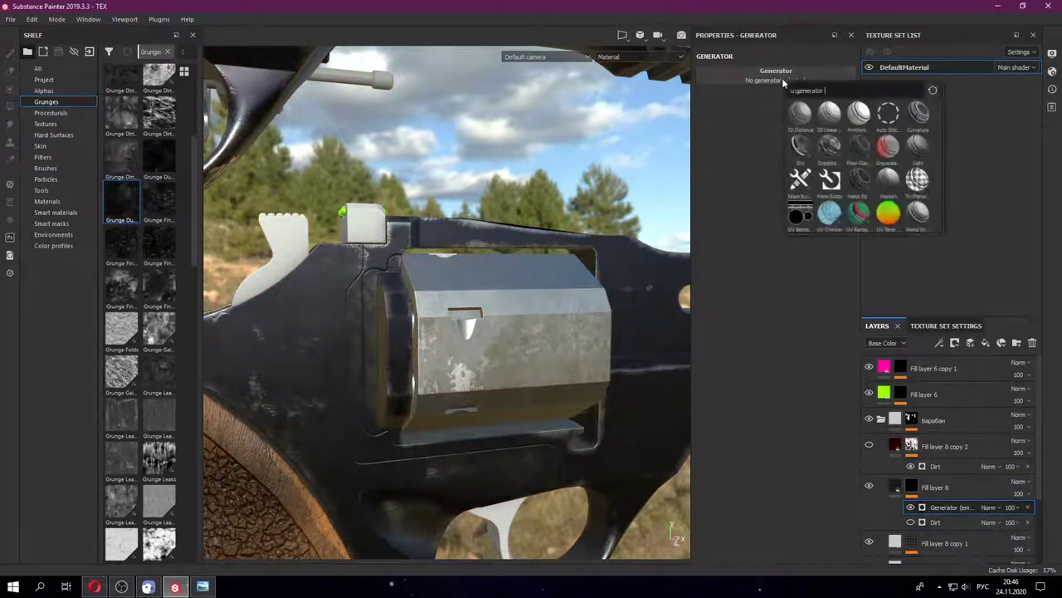
left_click(800, 145)
mouse_move(488, 382)
left_mouse_down("alt")
mouse_move(495, 279)
mouse_move(494, 305)
left_mouse_up("alt")
scroll(494, 303, "up", 5)
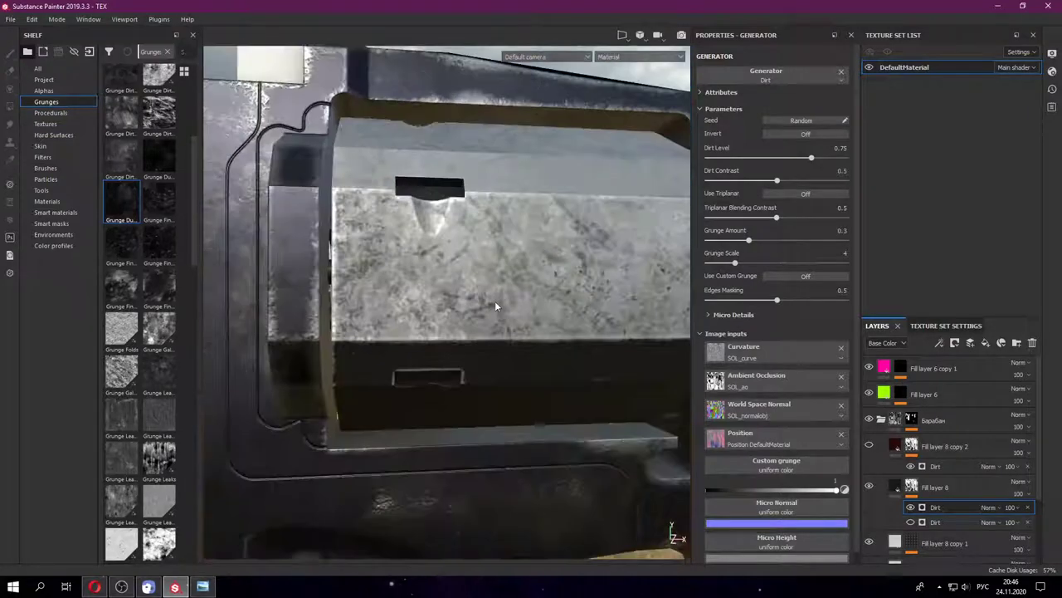
key("alt+shift")
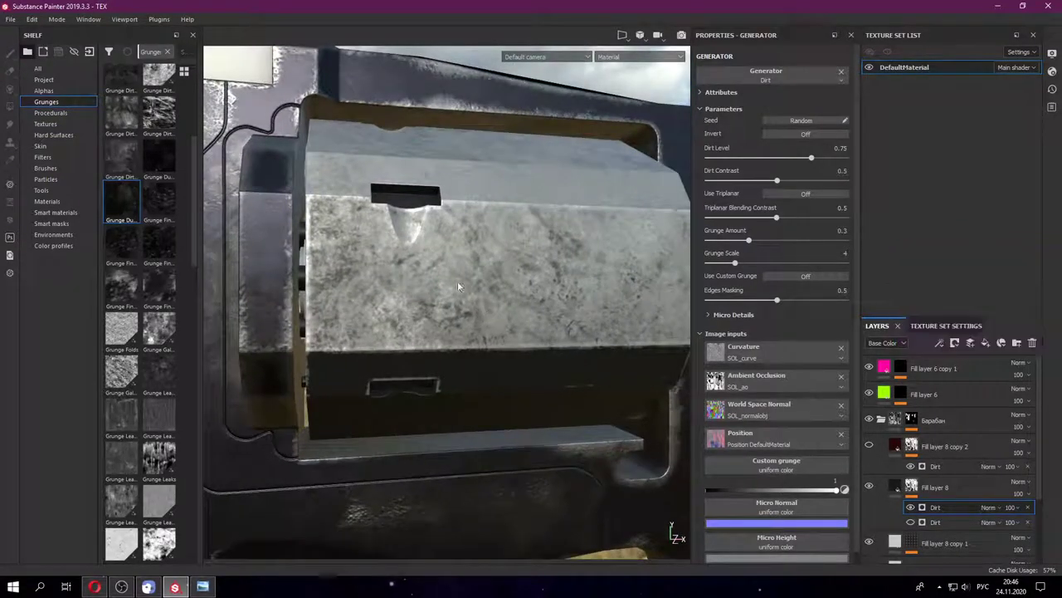
mouse_move(457, 281)
left_mouse_down("alt")
mouse_move(405, 245)
mouse_move(440, 249)
left_mouse_up("alt")
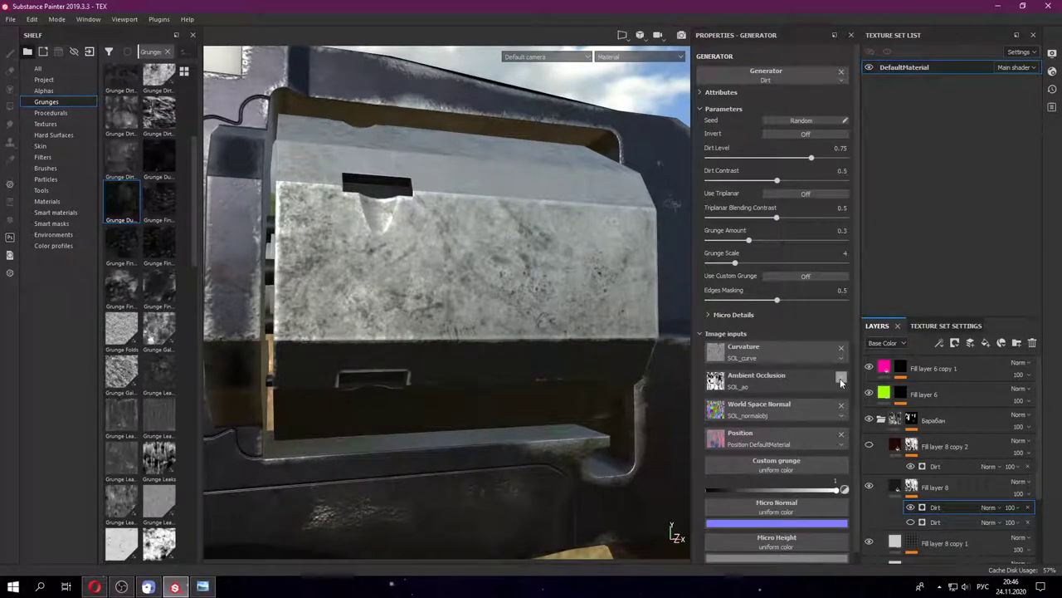
- Set the Micro Details AO Radius and AO Depth to 0
left_click(710, 315)
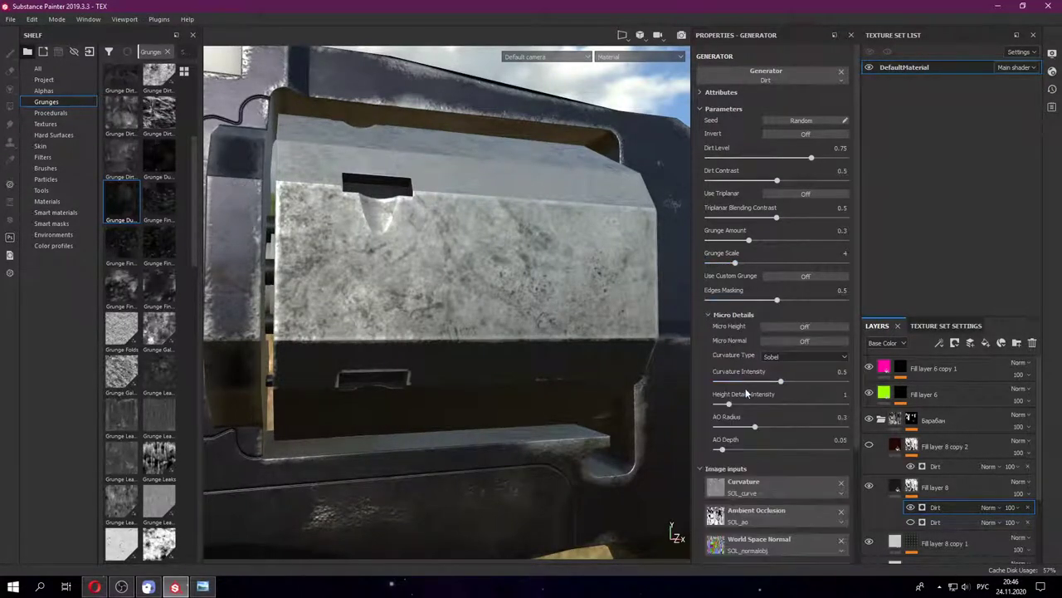
left_click_drag(653, 433, 585, 389, "alt")
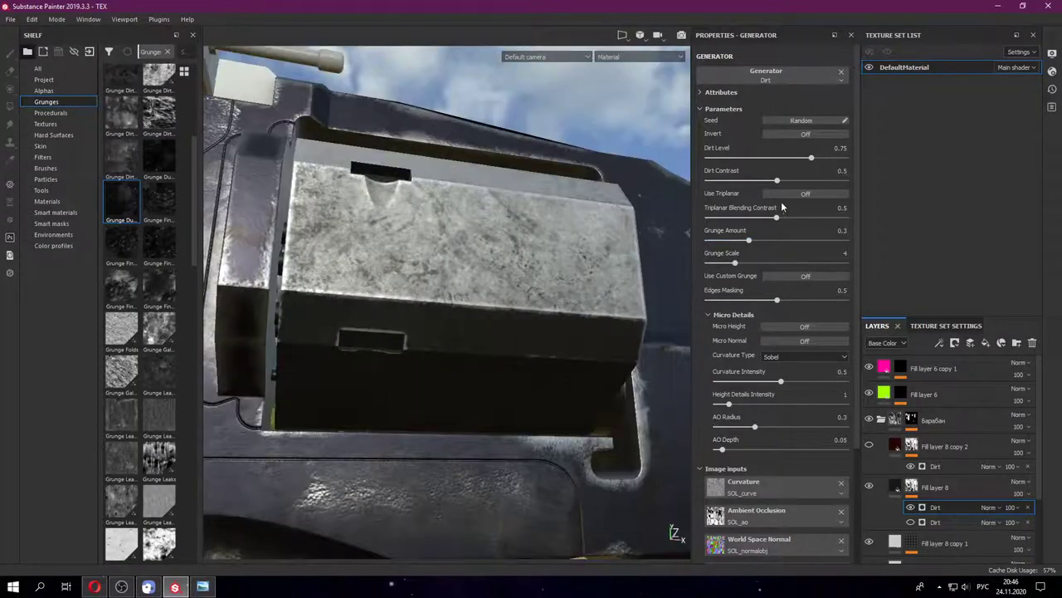
scroll(780, 451, "down", 2)
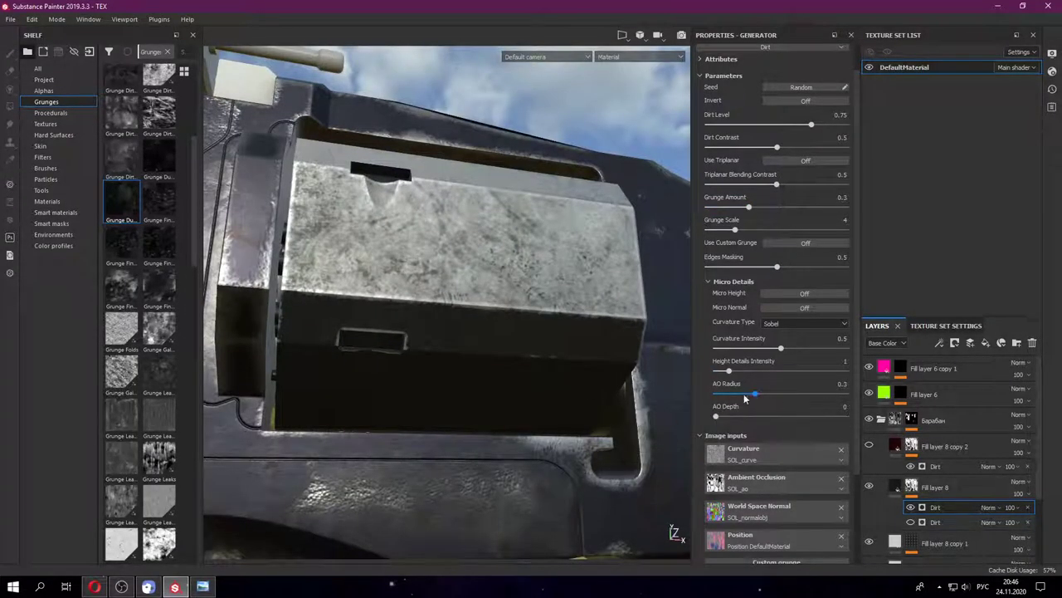
mouse_move(480, 380)
left_mouse_down("alt")
mouse_move(479, 241)
mouse_move(536, 333)
mouse_move(490, 386)
left_mouse_up("alt")
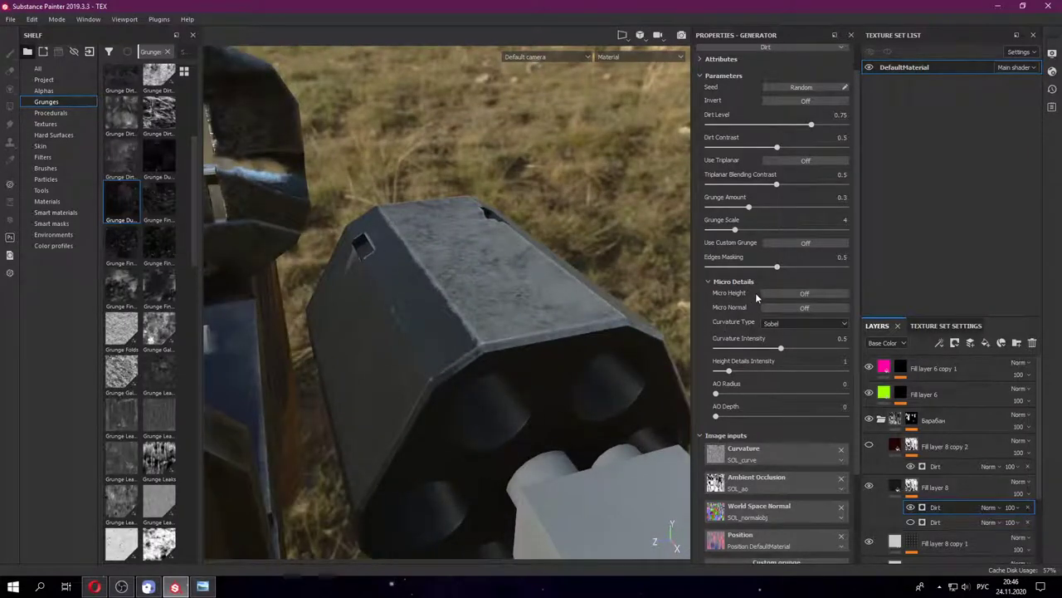
left_click(711, 282)
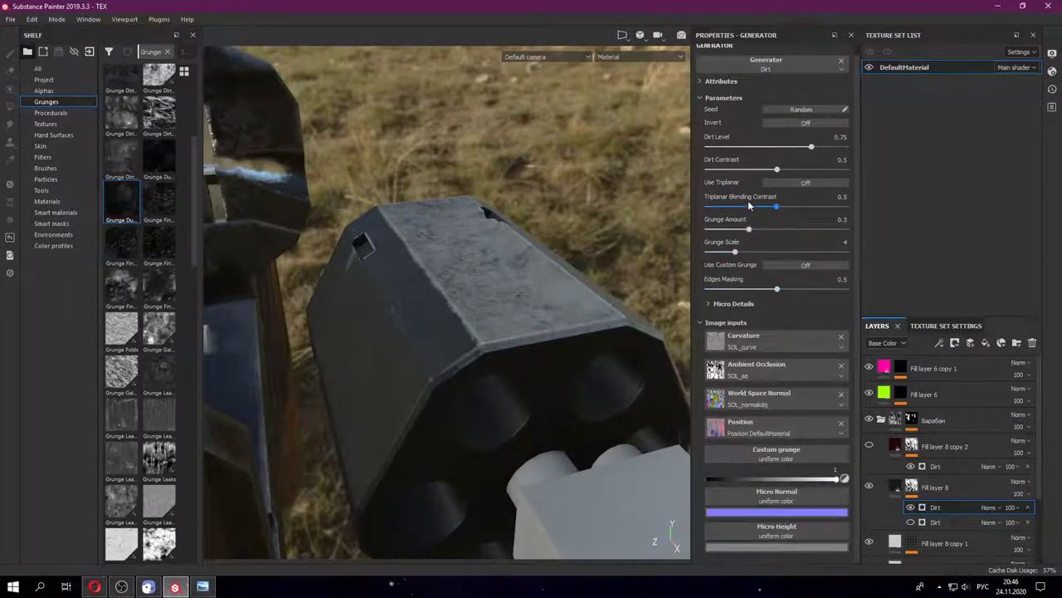
- Clear the AO input and set Edges Masking 0.88, Grunge Scale 4, Grunge Amount 0.51
left_click(842, 366)
mouse_move(526, 380)
left_mouse_down("alt")
mouse_move(463, 351)
mouse_move(504, 394)
mouse_move(451, 351)
mouse_move(308, 197)
mouse_move(327, 237)
mouse_move(523, 272)
mouse_move(519, 293)
mouse_move(532, 293)
left_mouse_up("alt")
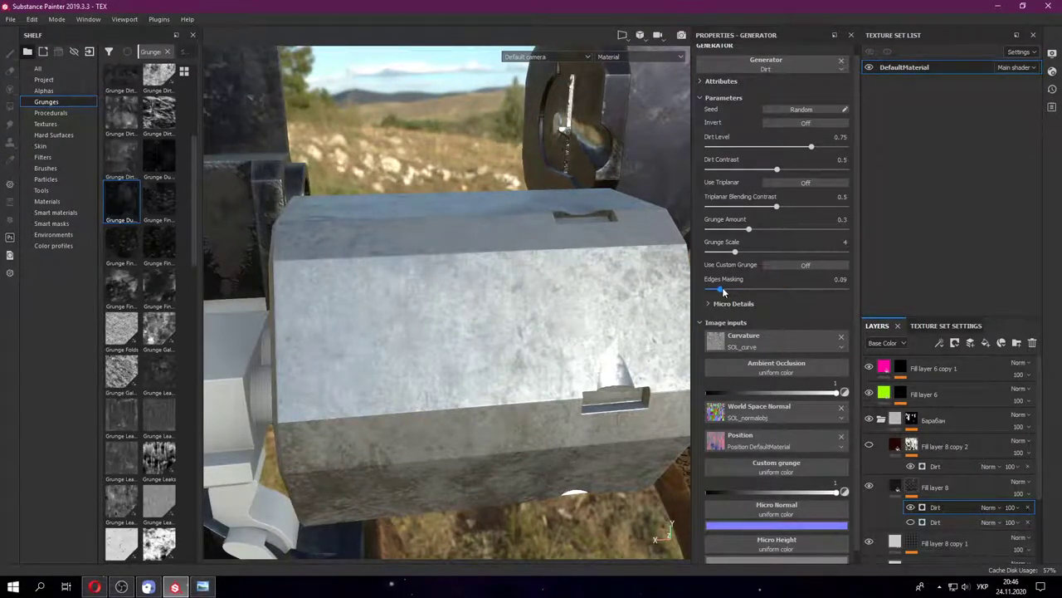
left_click_drag(722, 289, 831, 289)
mouse_move(399, 374)
left_mouse_down("alt")
mouse_move(474, 380)
mouse_move(443, 432)
left_mouse_up("alt")
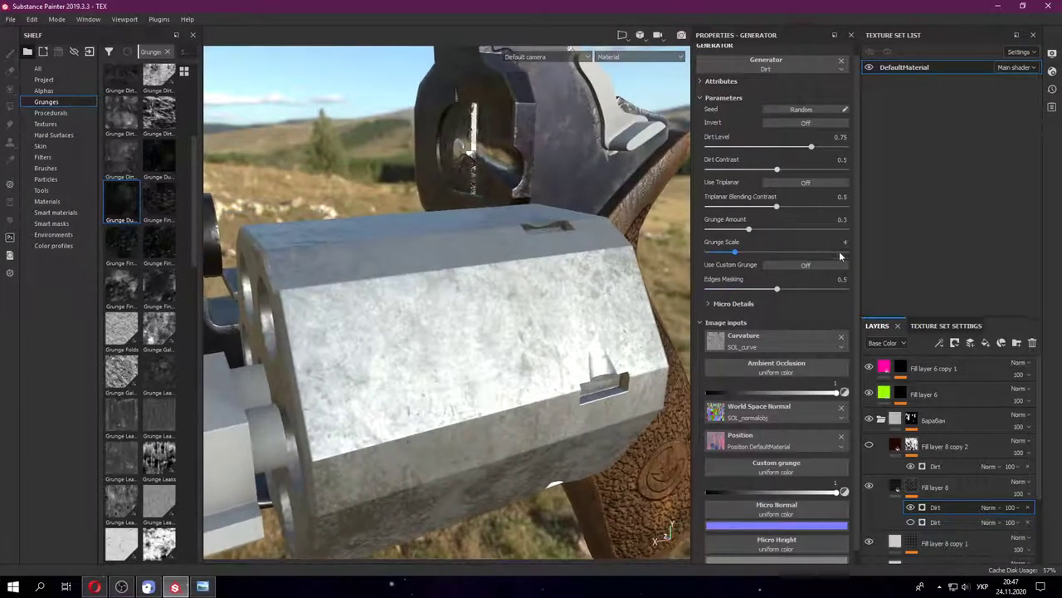
left_click_drag(822, 252, 734, 253)
mouse_move(813, 231)
left_mouse_down()
mouse_move(749, 230)
mouse_move(778, 230)
left_mouse_up()
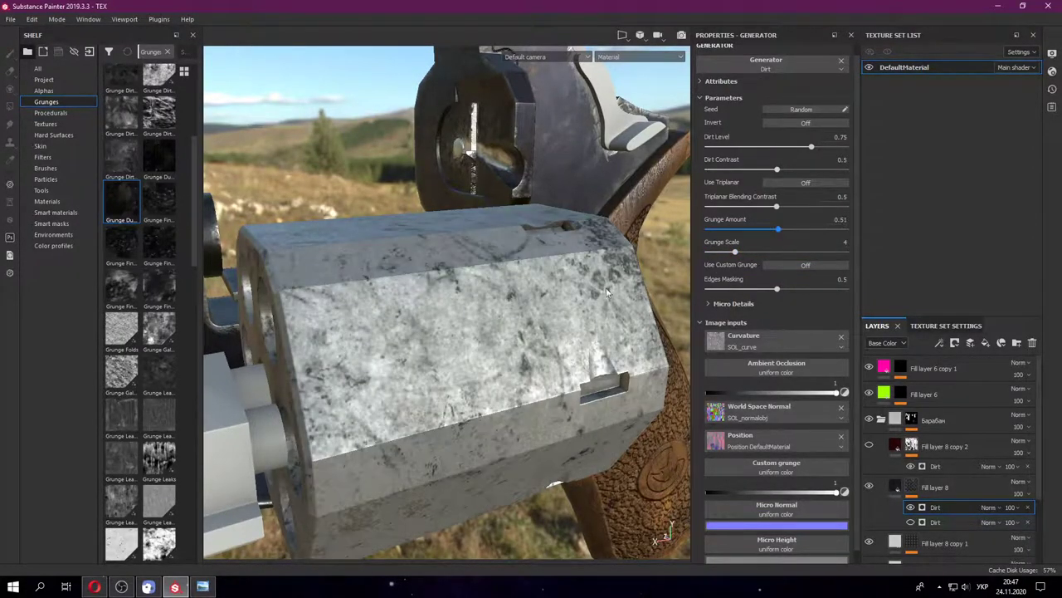
mouse_move(498, 274)
left_mouse_down("alt")
mouse_move(460, 231)
mouse_move(697, 282)
left_mouse_up("alt")
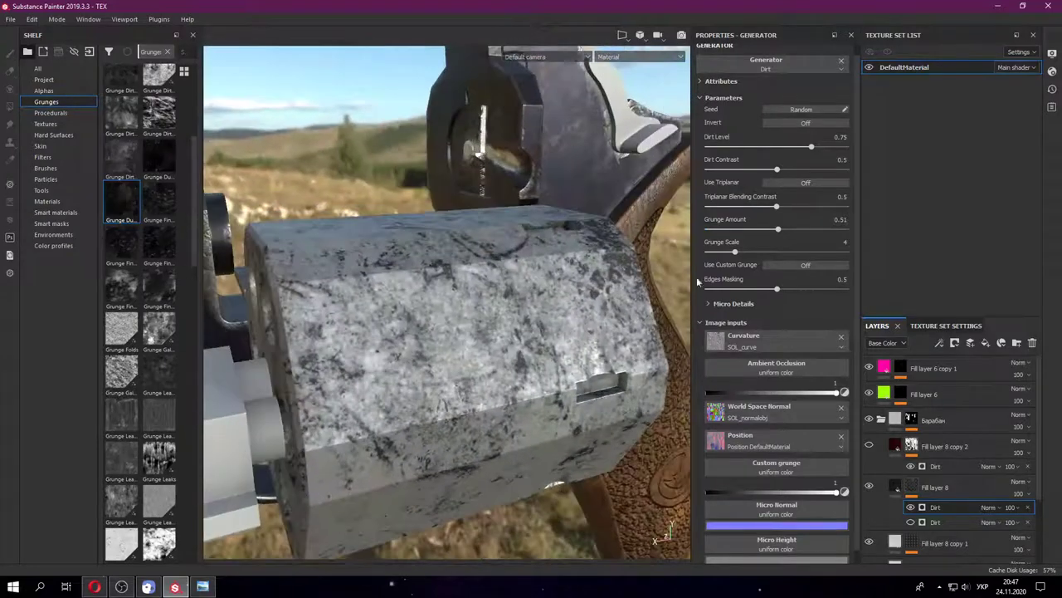
left_click_drag(766, 254, 735, 253)
- Keep Dirt Level at 0.75, trying lower Dirt Contrast values before restoring 0.5
mouse_move(839, 169)
left_mouse_down()
mouse_move(776, 169)
mouse_move(850, 147)
left_mouse_up()
left_click(811, 147)
left_click_drag(802, 169, 744, 169)
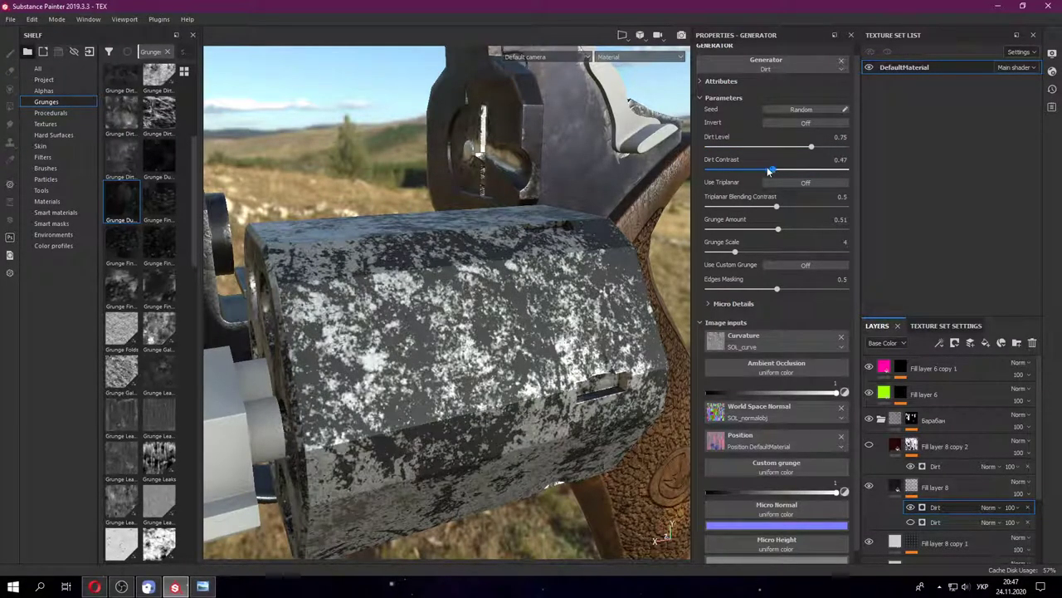
left_click_drag(744, 169, 734, 171)
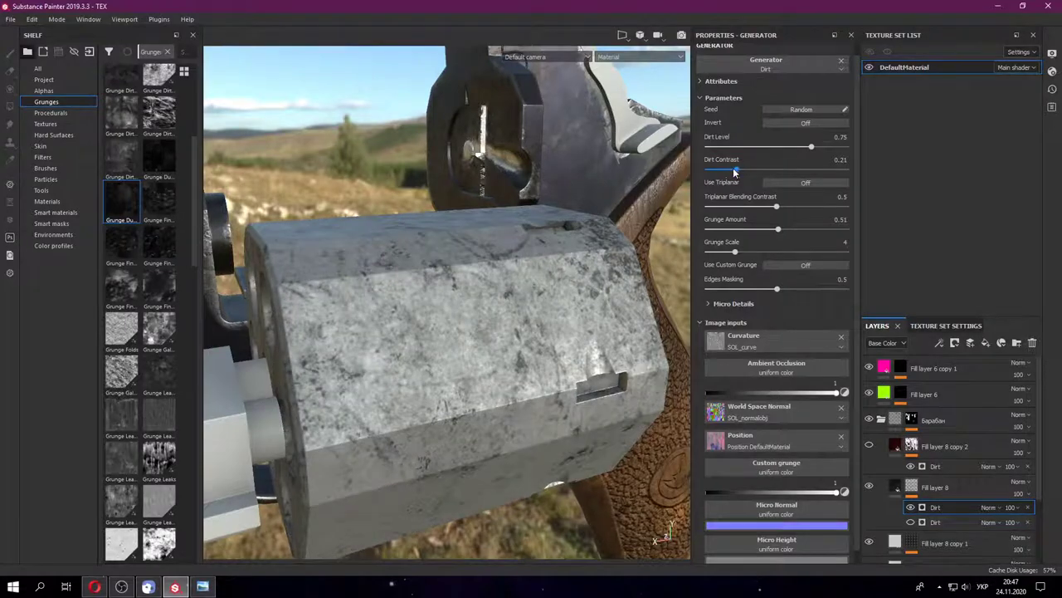
left_click(713, 170)
mouse_move(597, 266)
left_mouse_down("alt")
mouse_move(512, 297)
mouse_move(580, 294)
left_mouse_up("alt")
left_click(777, 170)
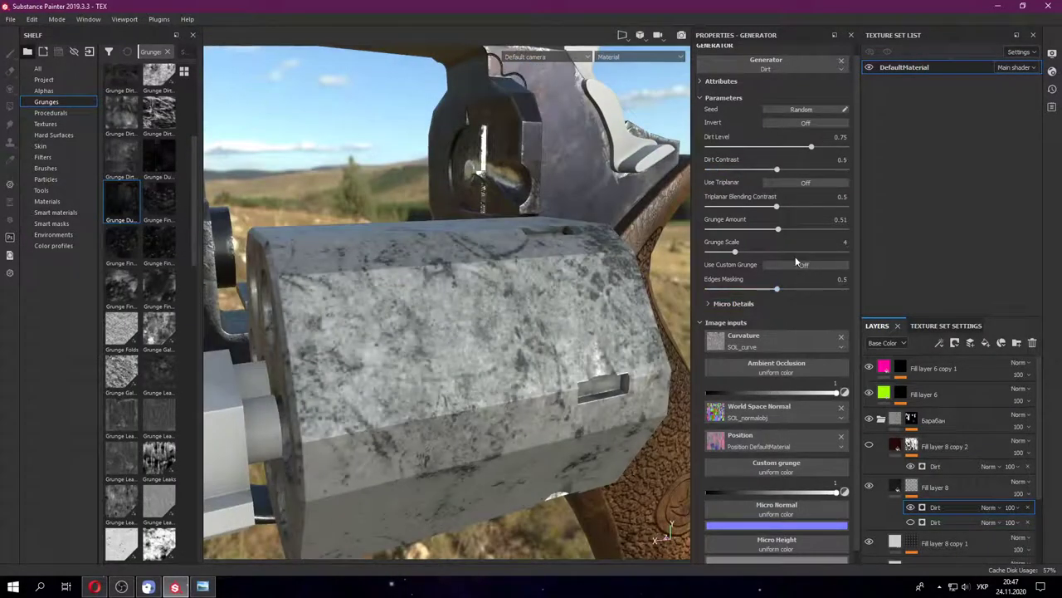
- Turn custom grunge on then off, and compare with the second Dirt effect hidden and shown
left_click(809, 264)
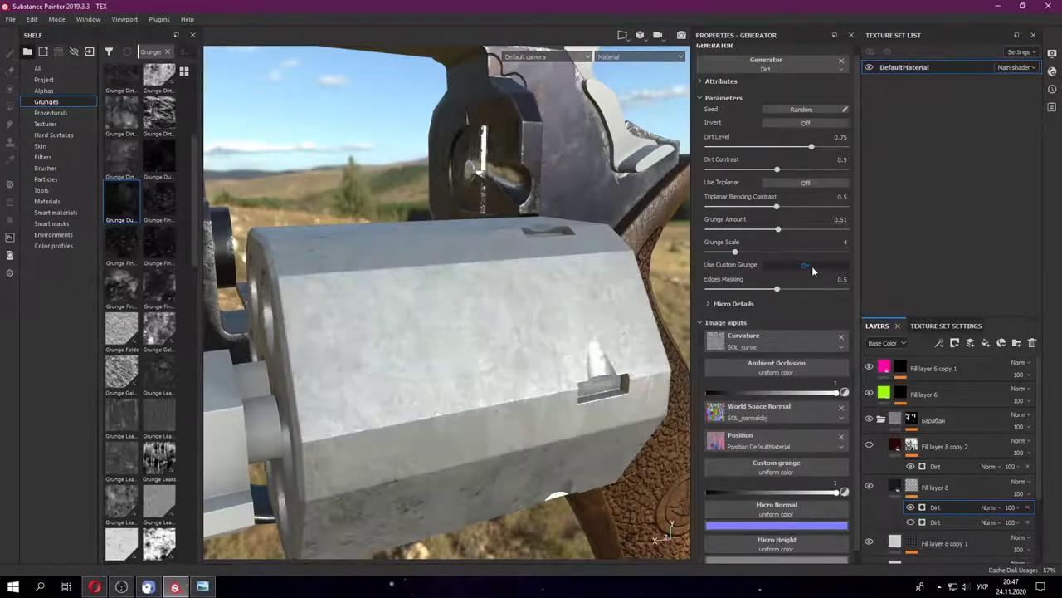
left_click(805, 263)
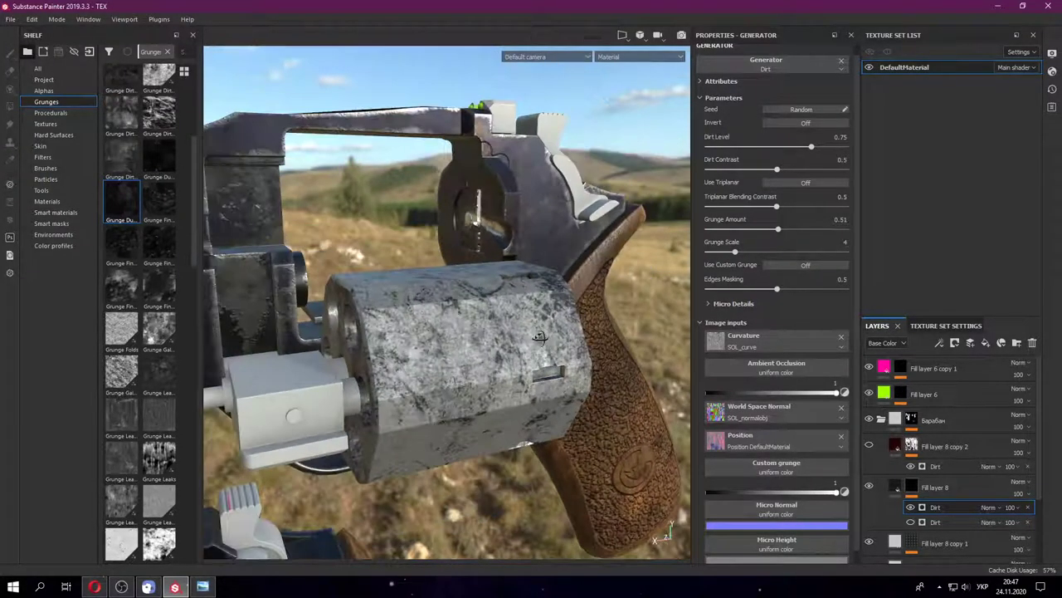
mouse_move(469, 350)
left_mouse_down("alt")
mouse_move(528, 334)
mouse_move(227, 362)
mouse_move(352, 328)
mouse_move(485, 371)
mouse_move(404, 368)
mouse_move(498, 340)
mouse_move(531, 357)
left_mouse_up("alt")
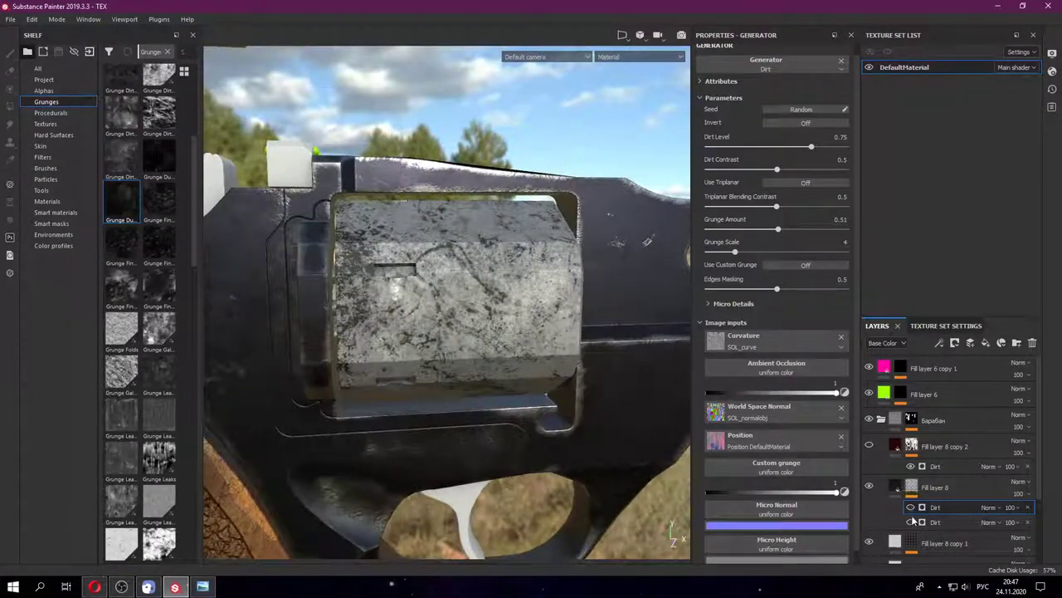
left_click(910, 522)
left_click_drag(528, 293, 597, 315, "alt")
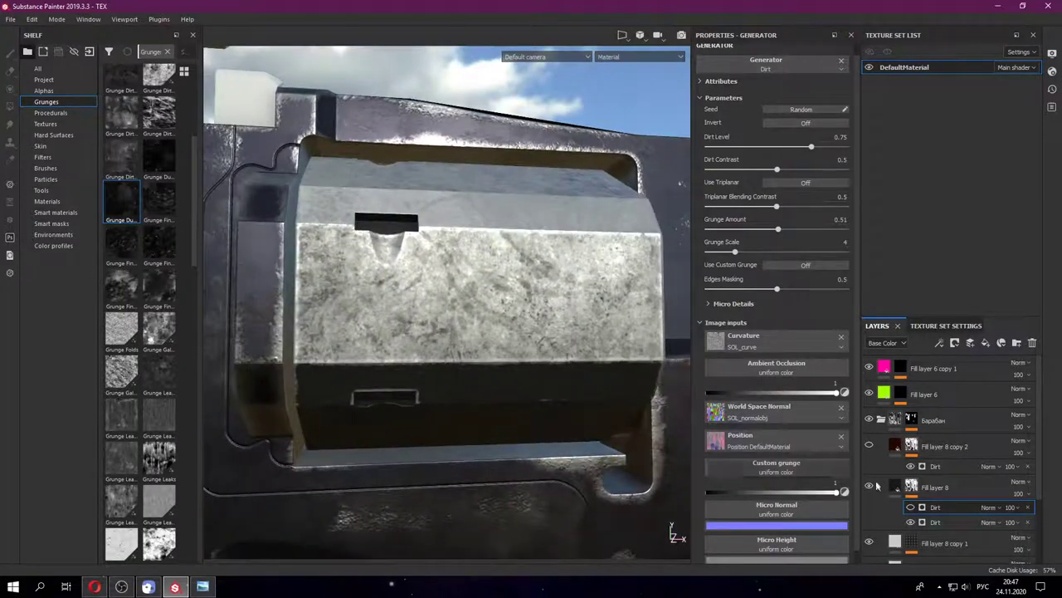
left_click(911, 523)
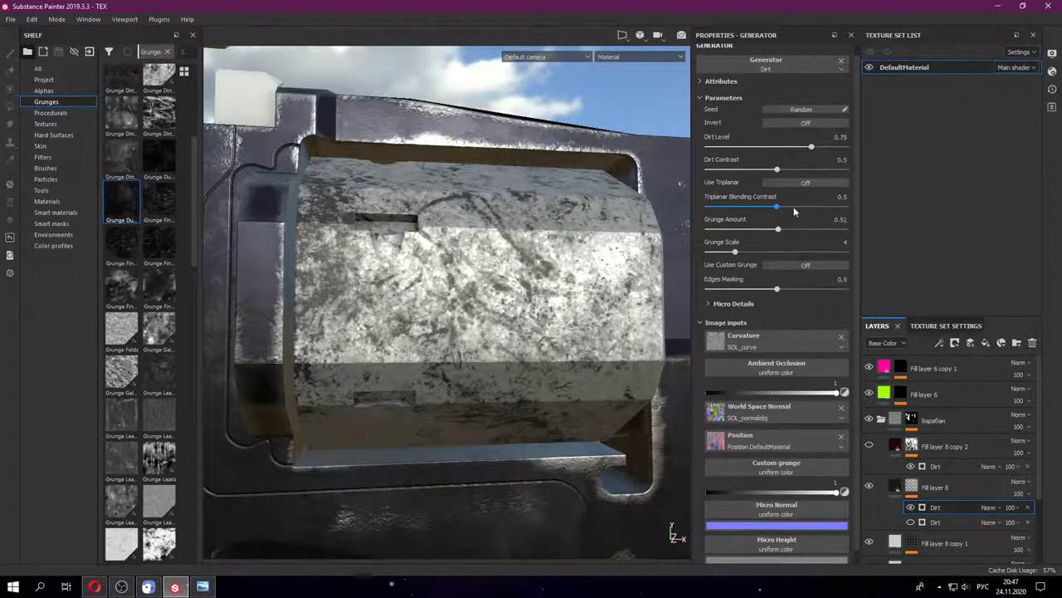
left_click(803, 207)
- Try a lower roughness on Fill layer 8, then undo it
left_click(896, 488)
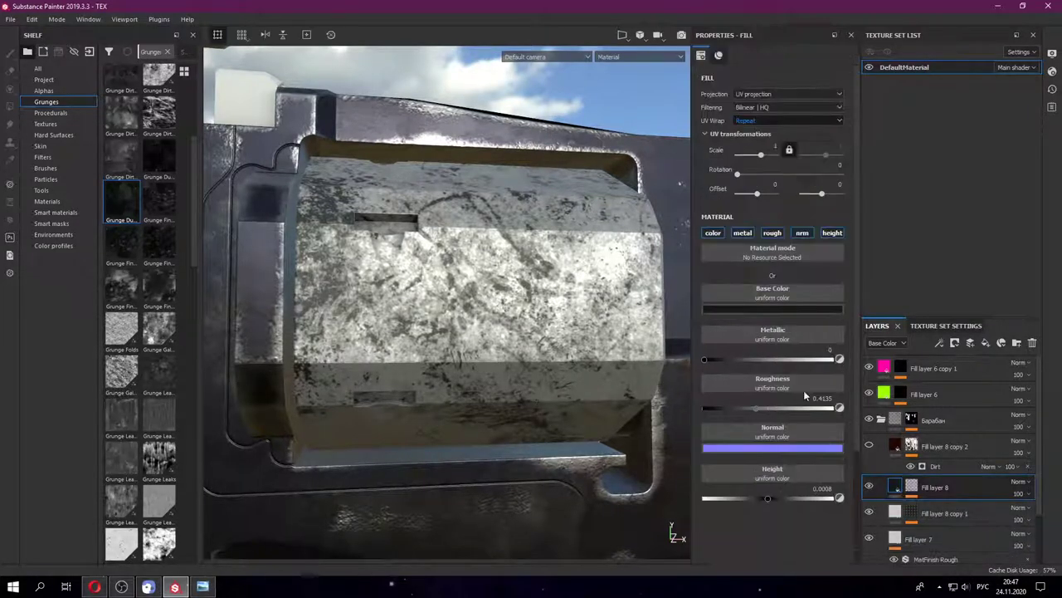
left_click_drag(760, 408, 704, 408)
mouse_move(647, 390)
left_mouse_down("alt")
mouse_move(567, 384)
mouse_move(631, 390)
left_mouse_up("alt")
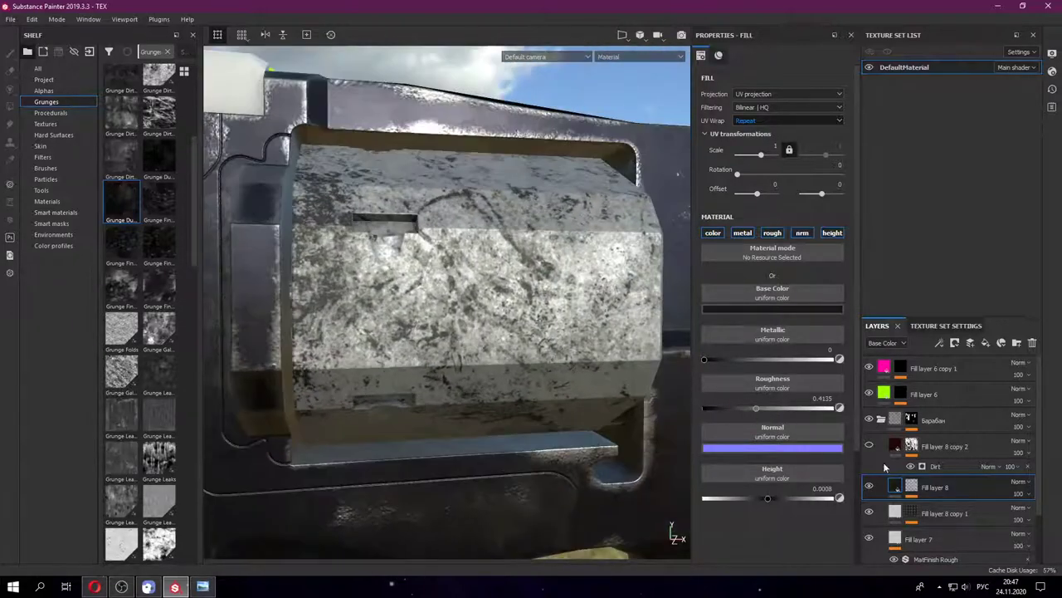
key("ctrl+z")
- Set the Dirt Triplanar Blending Contrast to 0.5, Grunge Scale 4 and Grunge Amount 0.6
left_click(911, 488)
key("ctrl+v")
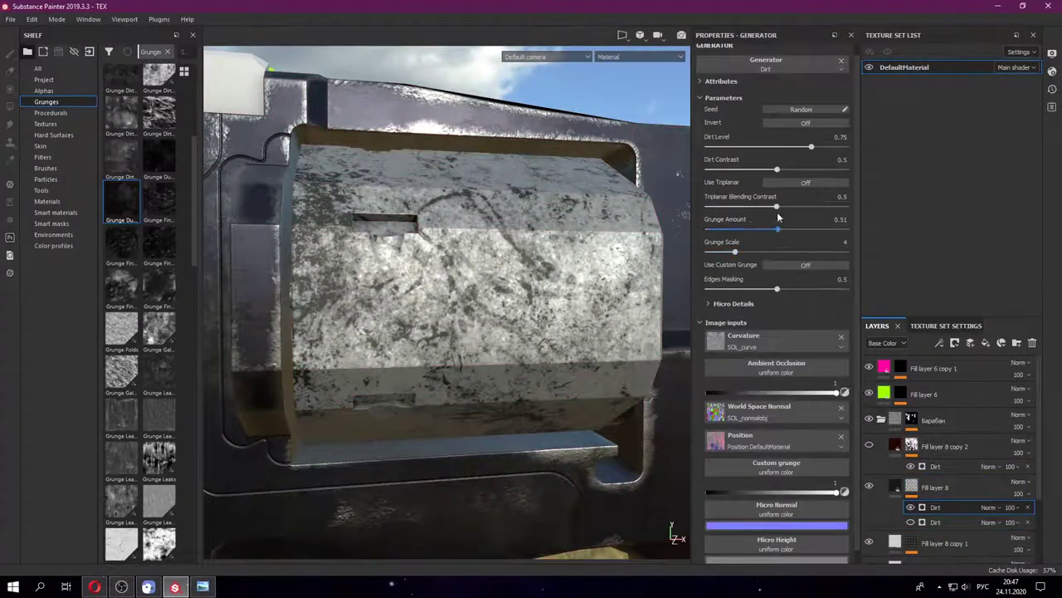
mouse_move(754, 213)
left_mouse_down()
mouse_move(818, 209)
mouse_move(751, 232)
left_mouse_up()
mouse_move(649, 244)
left_mouse_down("alt")
mouse_move(611, 208)
mouse_move(642, 284)
left_mouse_up("alt")
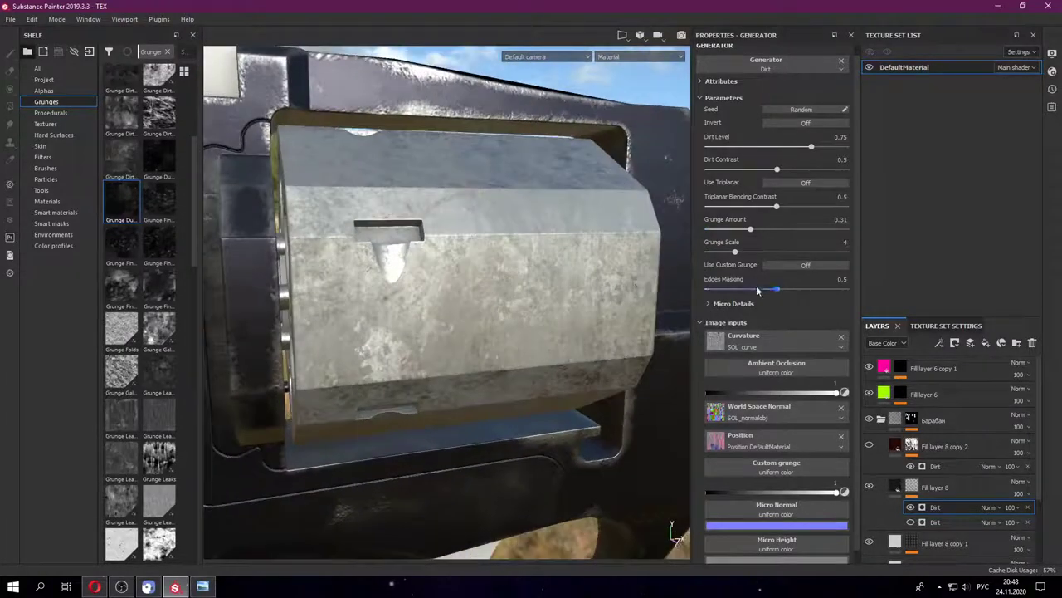
left_click_drag(758, 258, 753, 256)
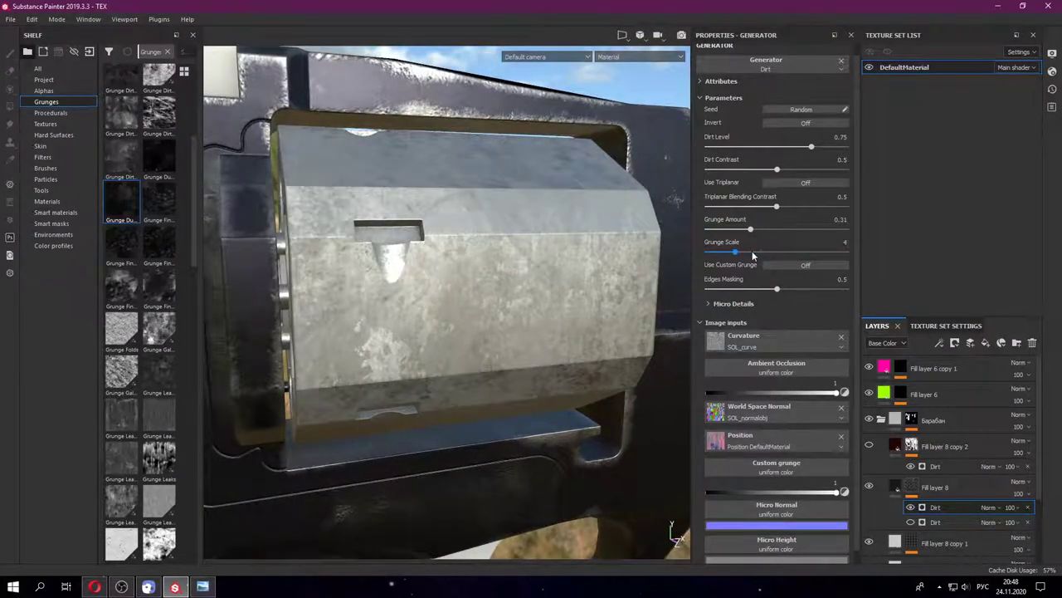
scroll(790, 400, "down", 1)
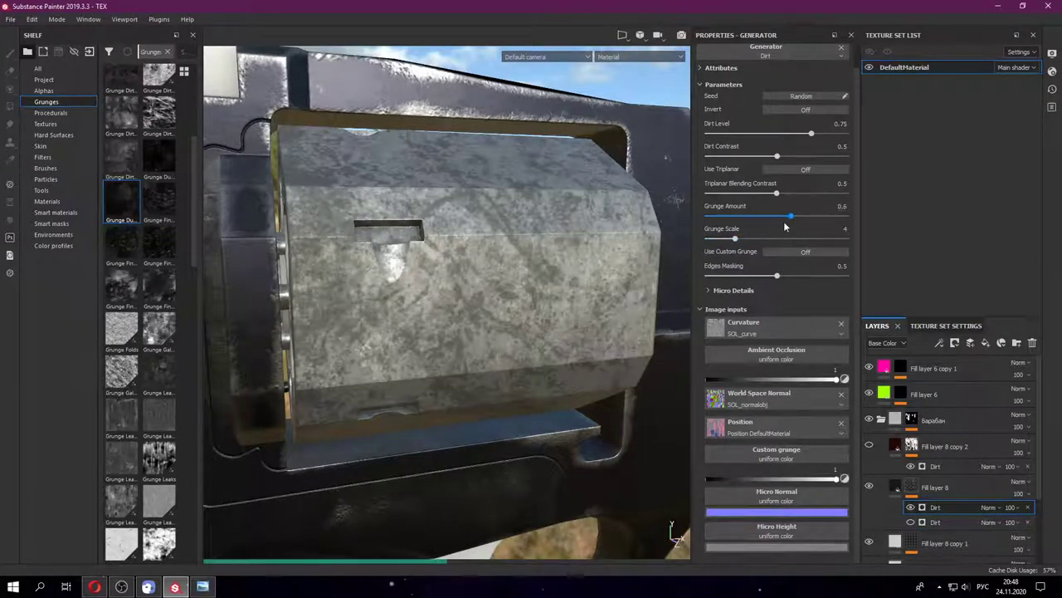
left_click_drag(603, 228, 639, 232, "alt")
- Add a Levels effect to the mask and lower its midtones to 0.629
right_click(913, 488)
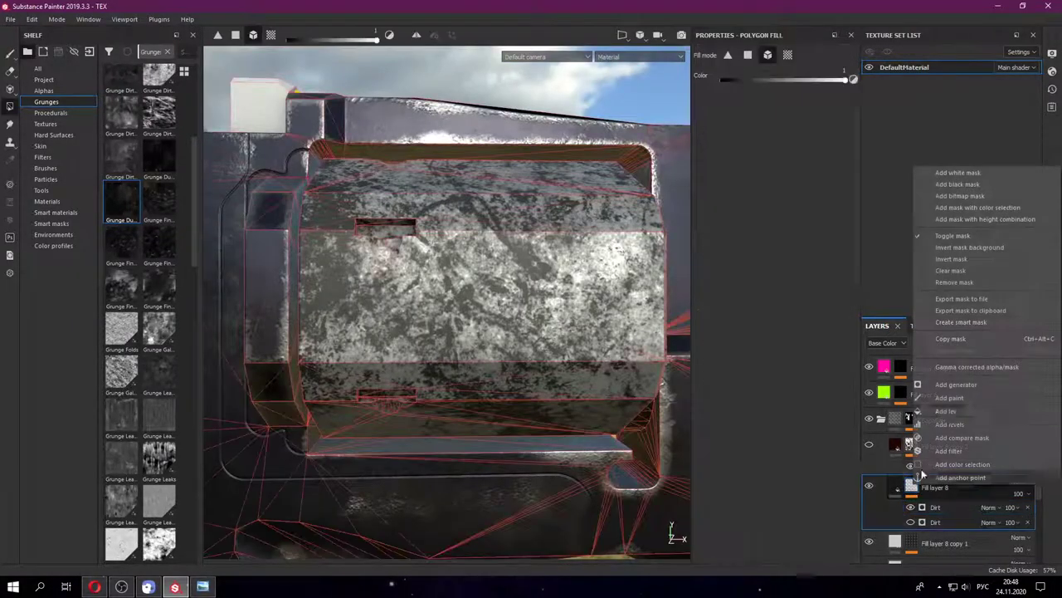
left_click(954, 424)
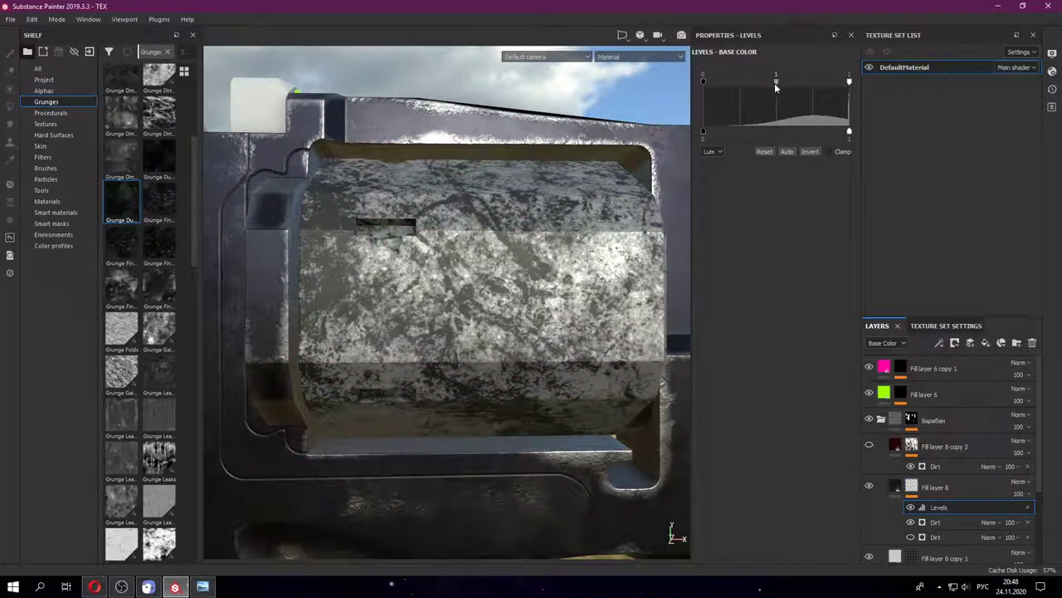
mouse_move(774, 83)
left_mouse_down()
mouse_move(806, 83)
mouse_move(757, 87)
left_mouse_up()
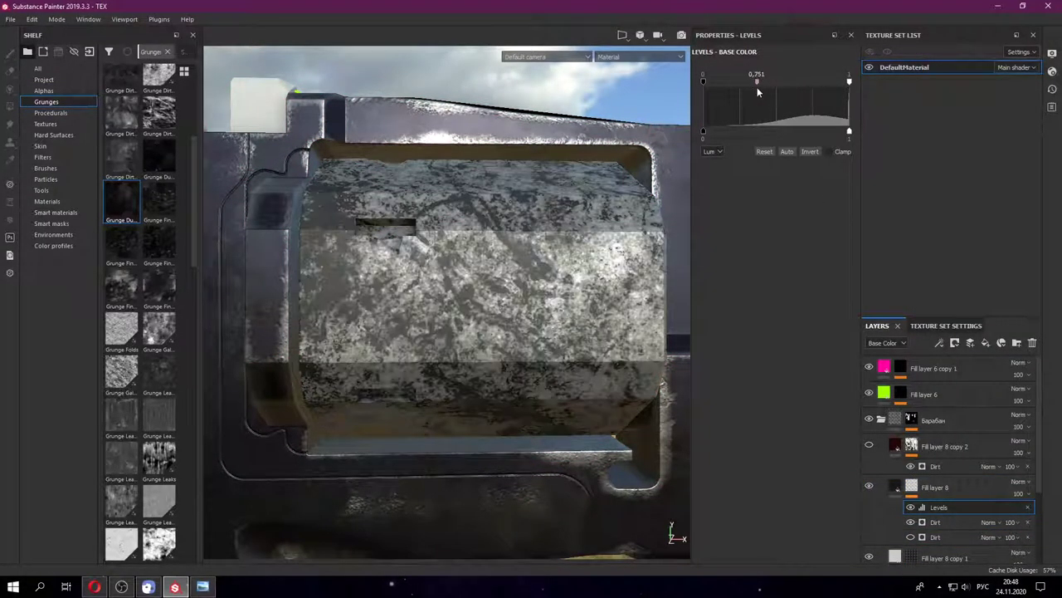
key("ctrl+z")
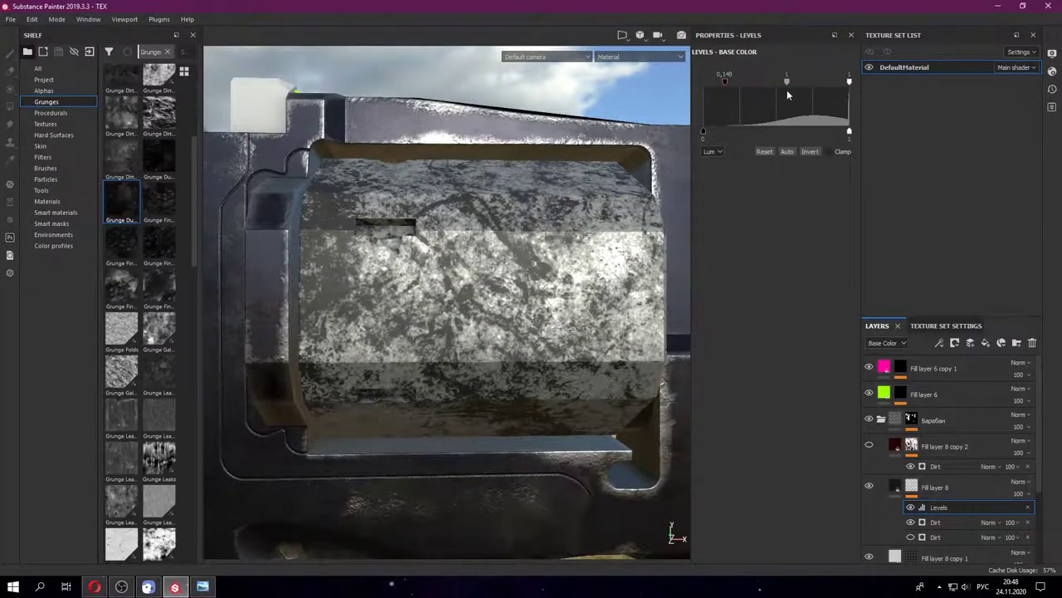
left_click_drag(778, 80, 762, 81)
left_click_drag(704, 132, 769, 141)
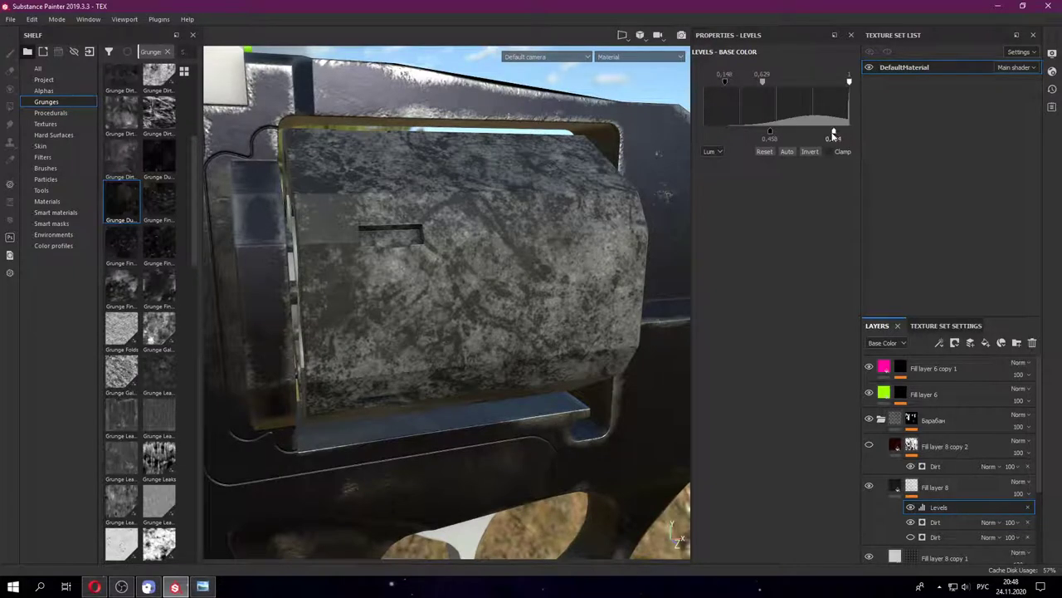
- Reset the Levels input white to 1, brighten midtones and raise the input black point
left_click_drag(849, 131, 661, 140)
key("ctrl+z")
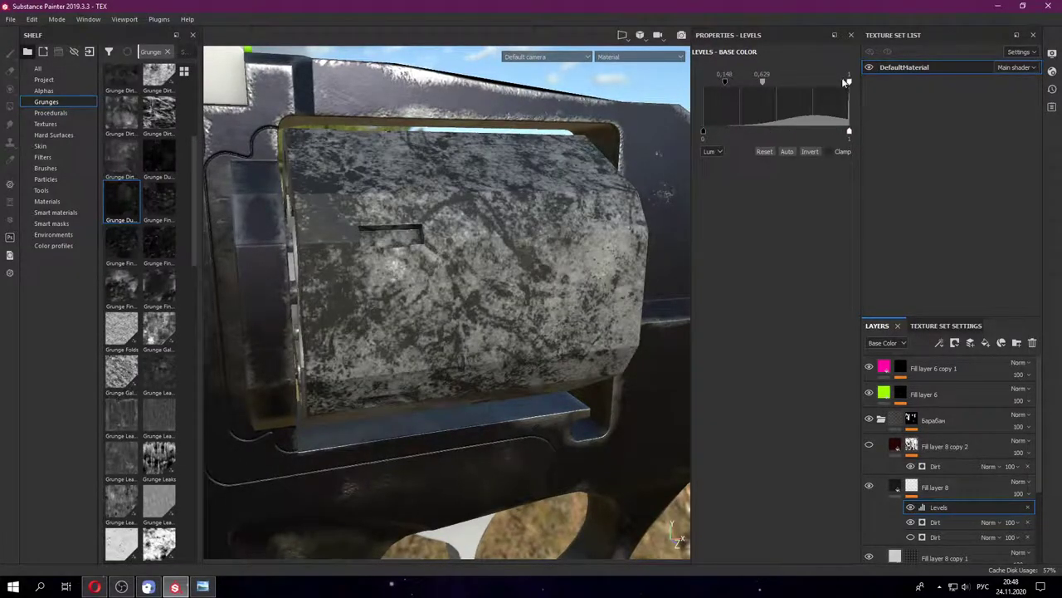
left_click_drag(834, 83, 863, 83)
left_click_drag(768, 83, 791, 85)
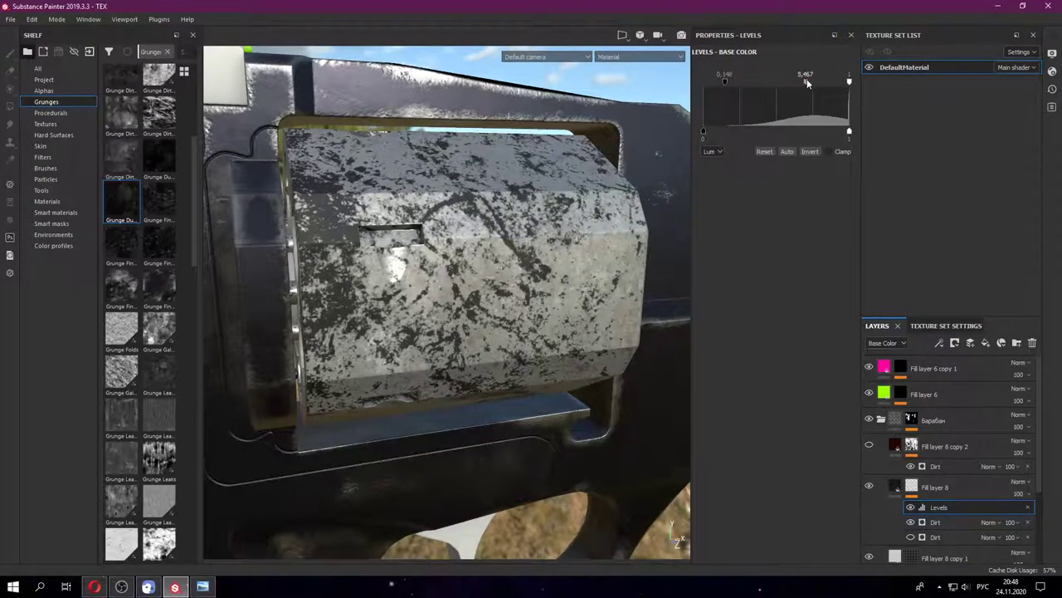
left_click_drag(677, 103, 701, 117, "alt")
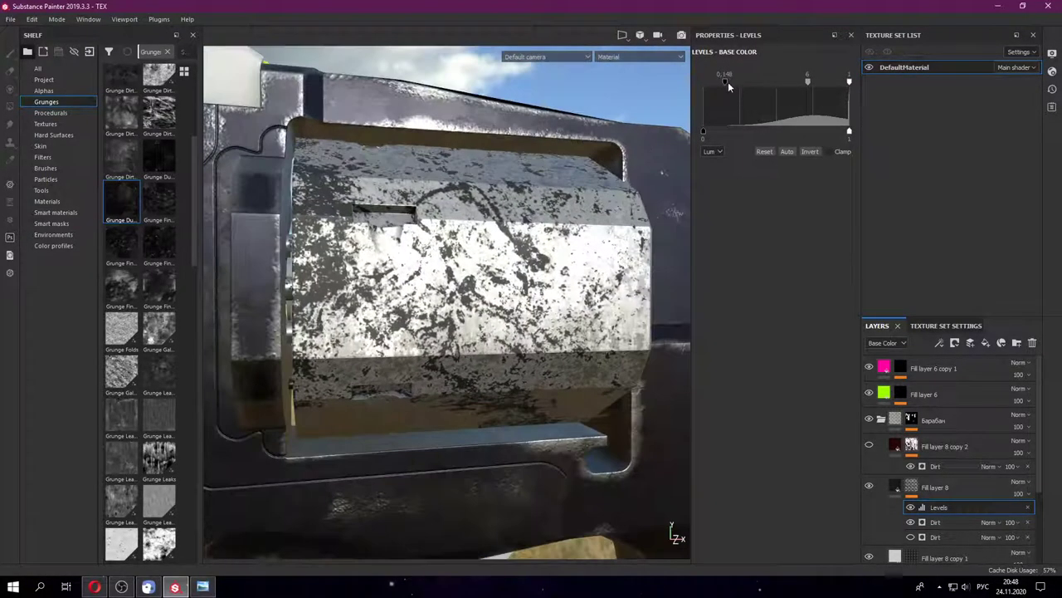
left_click_drag(764, 84, 832, 87)
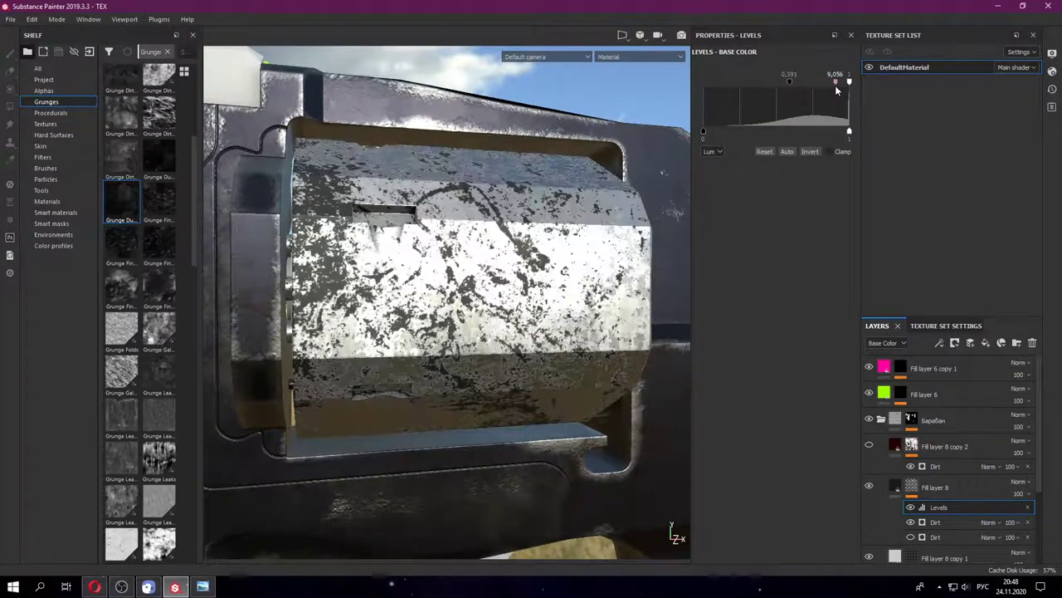
- Delete Levels, show the second Dirt effect, hide the first, and open the second's settings
left_click(1028, 506)
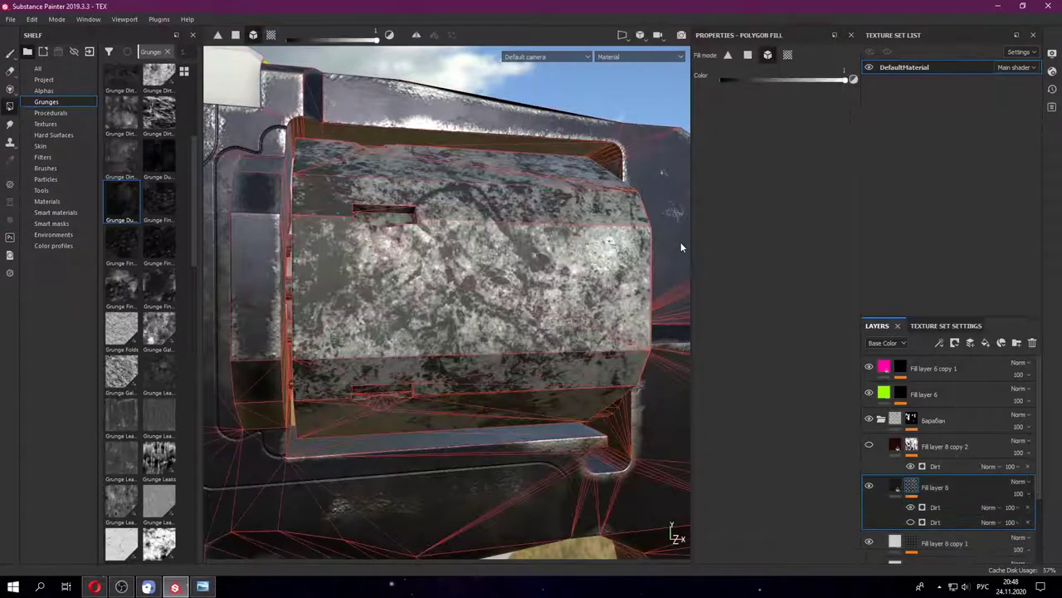
left_click(911, 521)
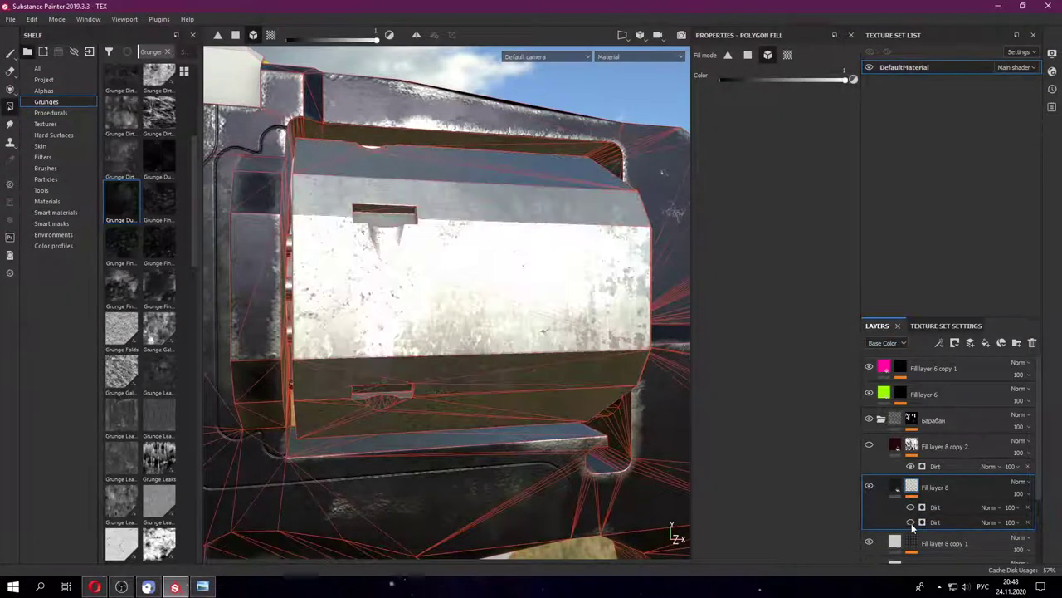
left_click(911, 506)
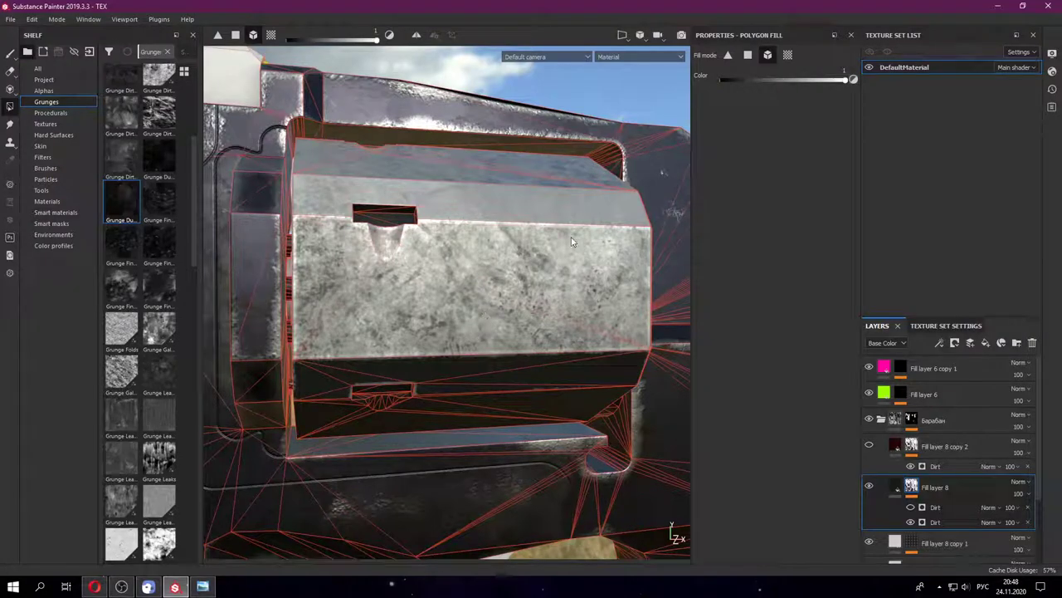
left_click_drag(487, 289, 548, 386, "alt")
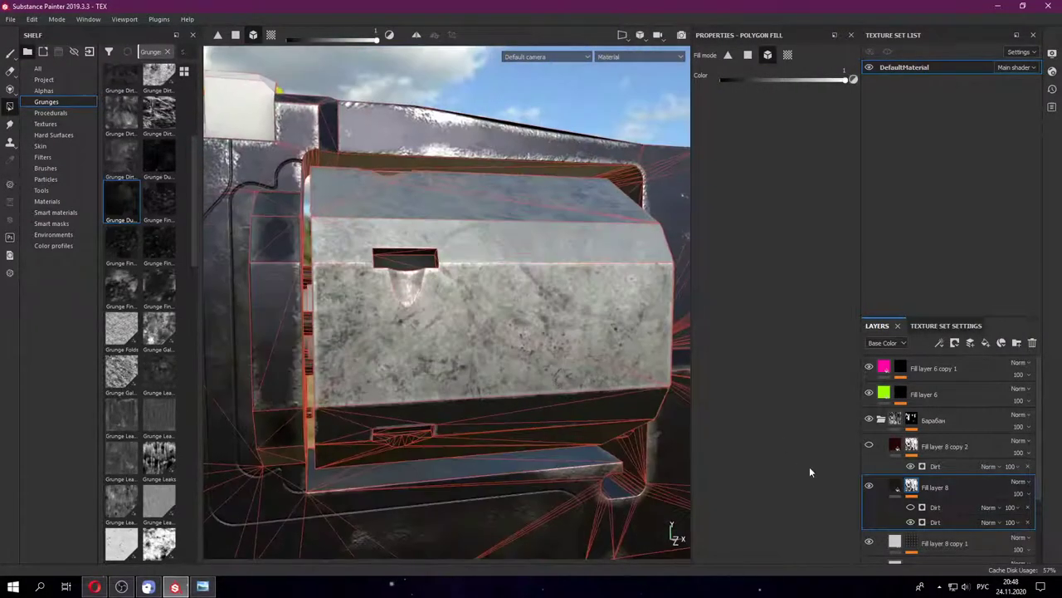
left_click(939, 523)
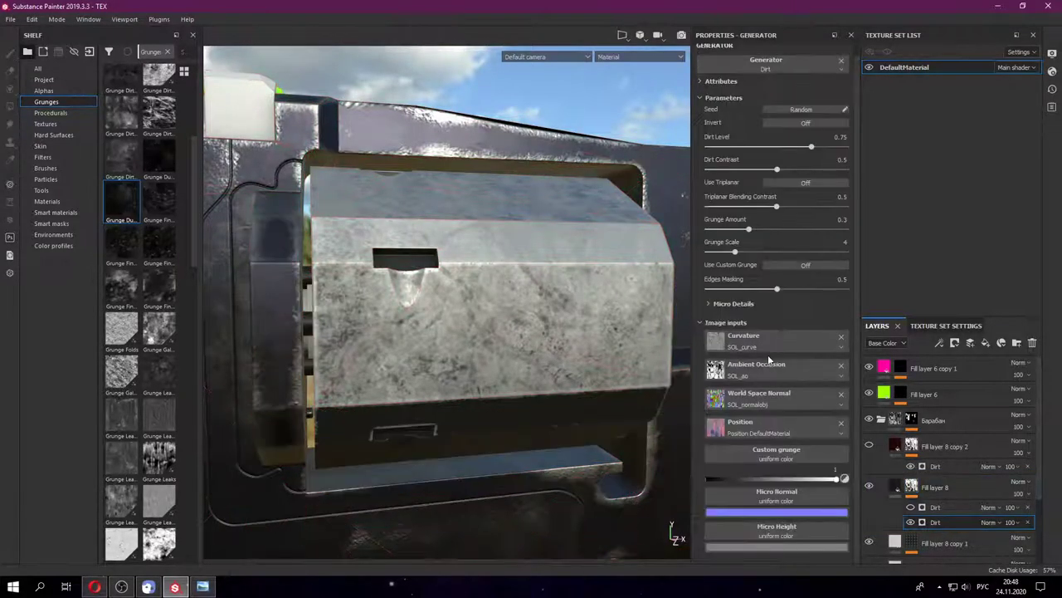
- Try Ambient Occlusion in the Dirt generator, then adjust the upper Dirt effect's grunge settings
left_click(843, 368)
key("ctrl+z")
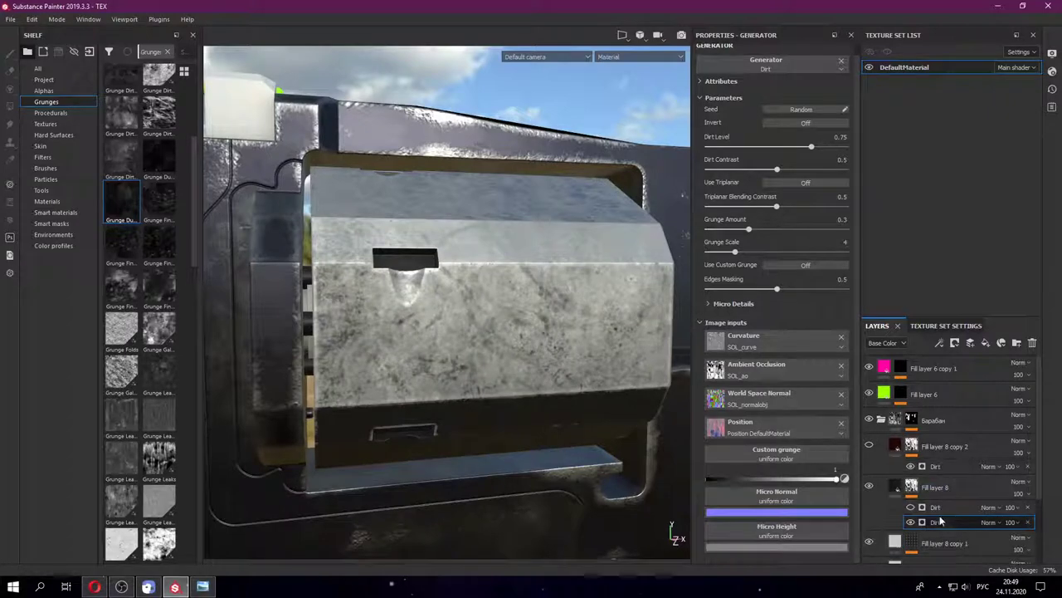
left_click(911, 507)
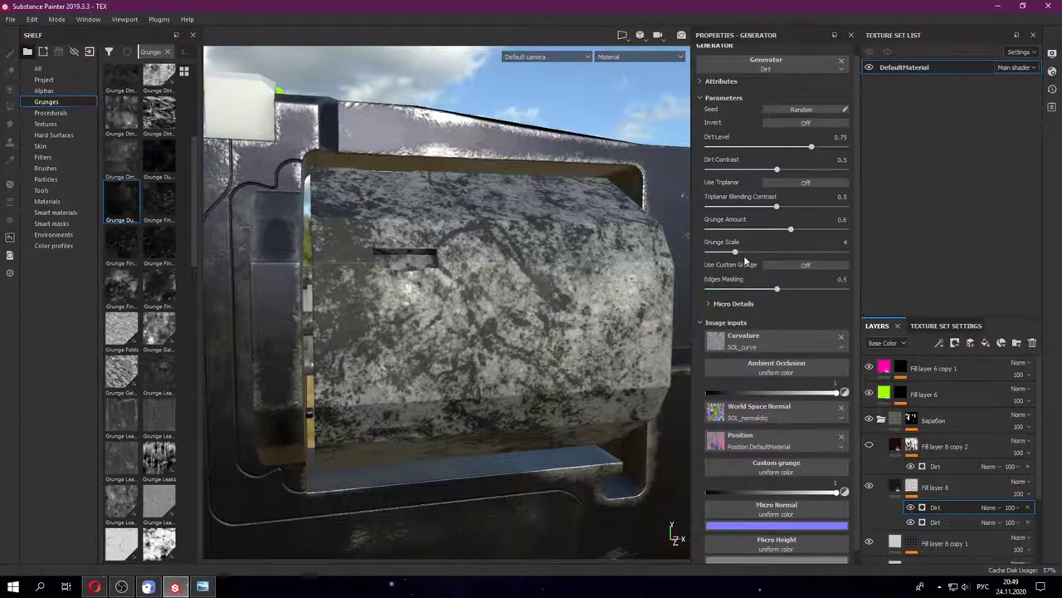
mouse_move(734, 251)
left_mouse_down()
mouse_move(780, 250)
mouse_move(735, 230)
left_mouse_up()
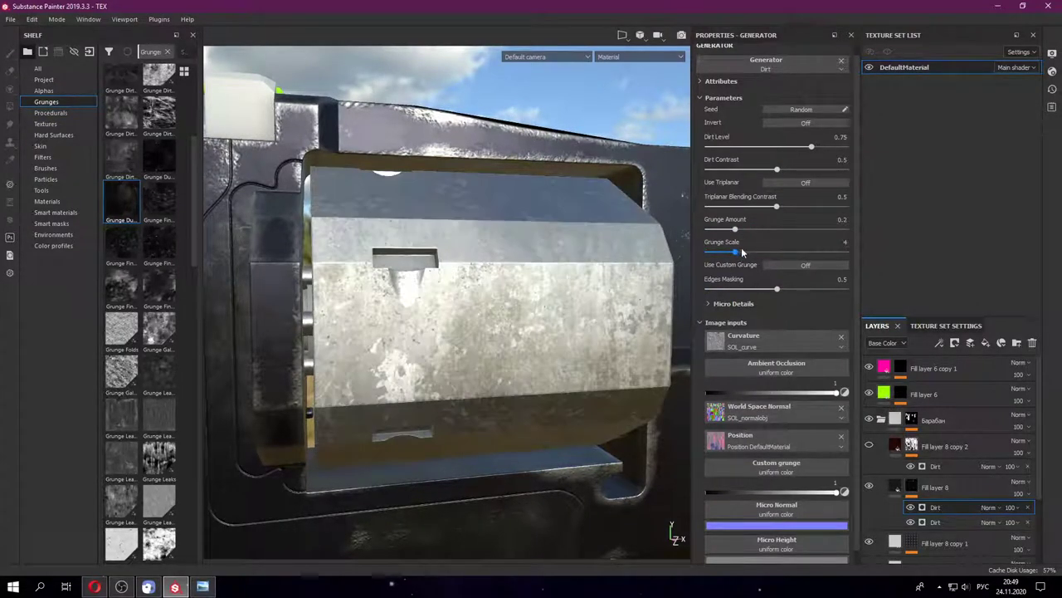
key("ctrl+z")
left_click_drag(748, 231, 851, 230)
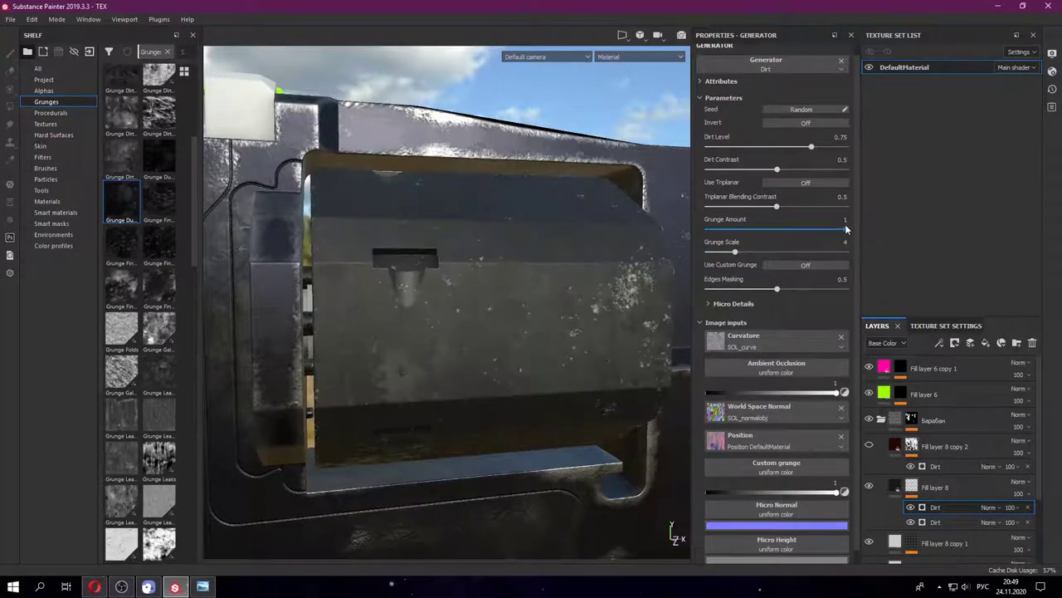
- Lower the Grunge Amount to about 0.37 and compare the cylinder with and without Dirt
mouse_move(515, 249)
left_mouse_down("alt")
mouse_move(535, 320)
mouse_move(647, 274)
left_mouse_up("alt")
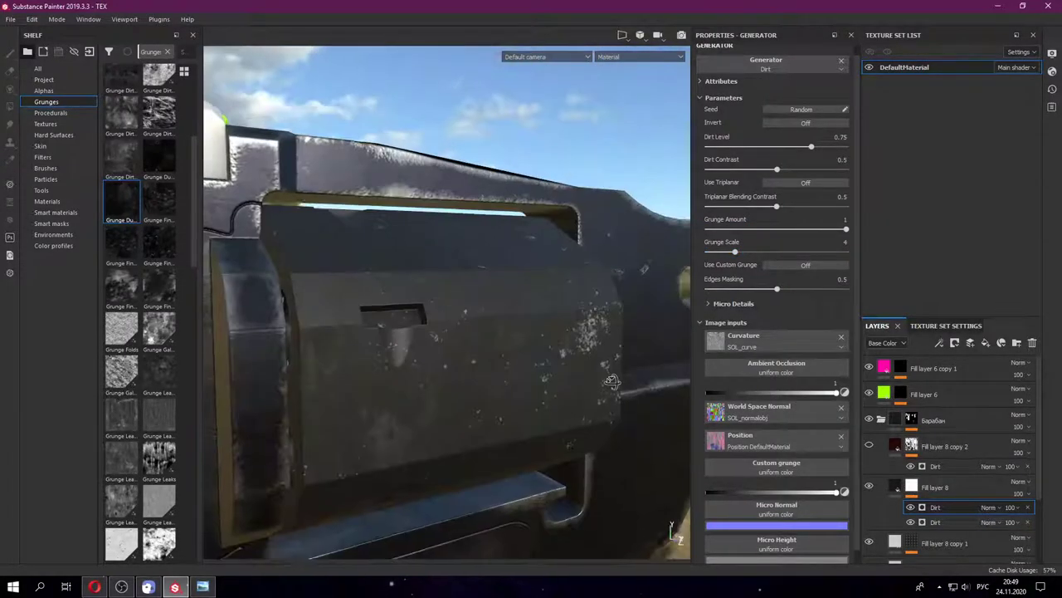
left_click_drag(706, 232, 749, 230)
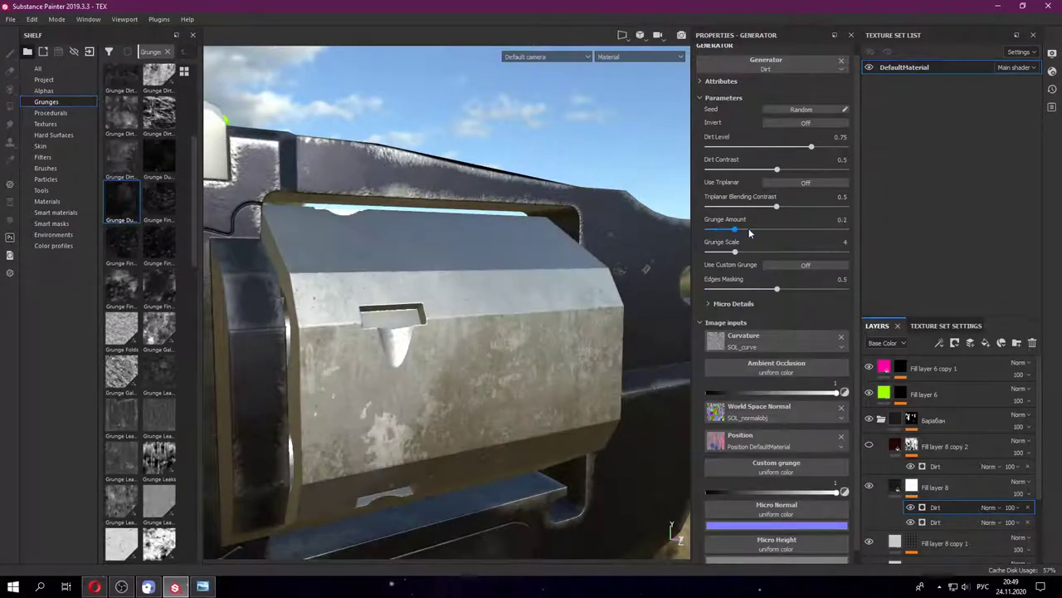
left_click_drag(663, 299, 581, 390, "alt")
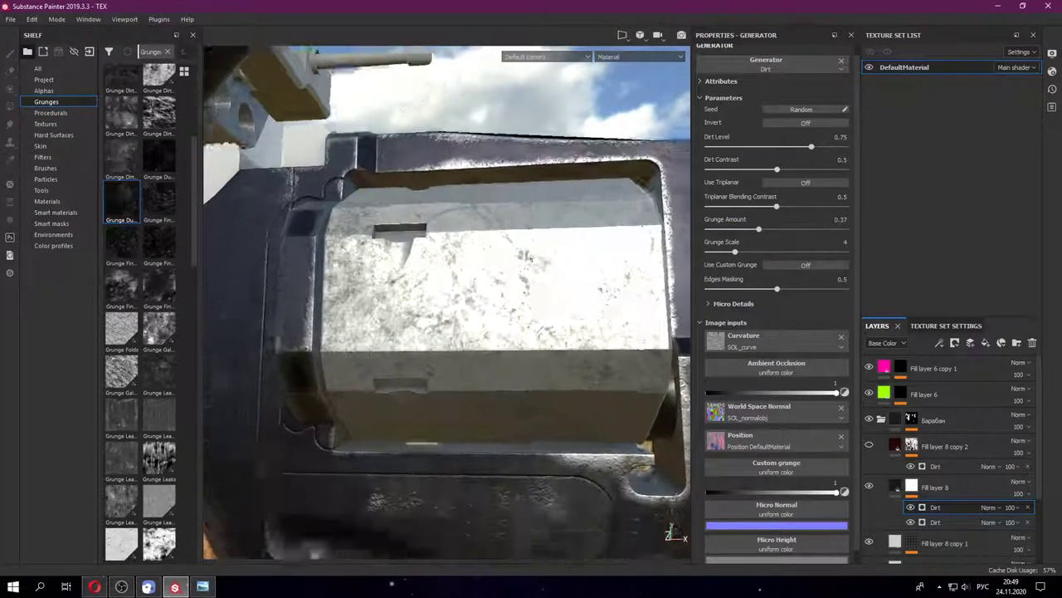
left_click(912, 507)
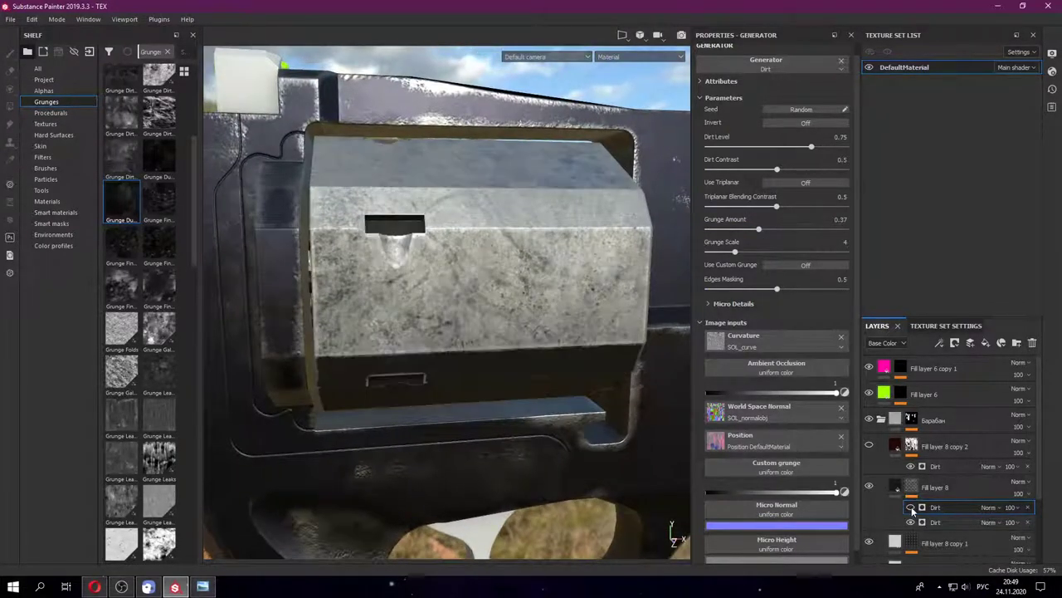
left_click(912, 507)
left_click(911, 507)
left_click(912, 507)
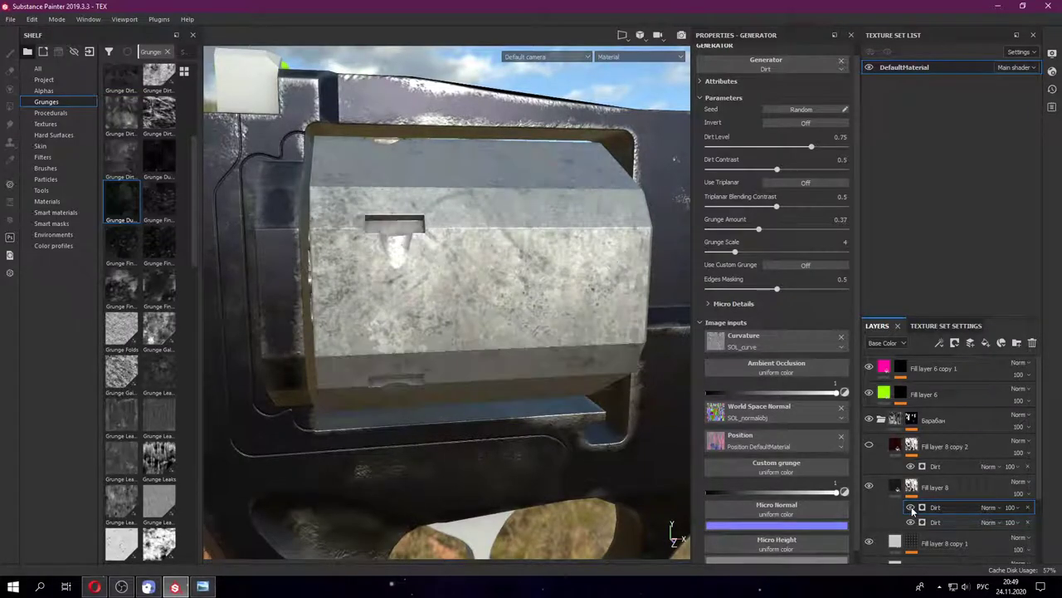
left_click(912, 507)
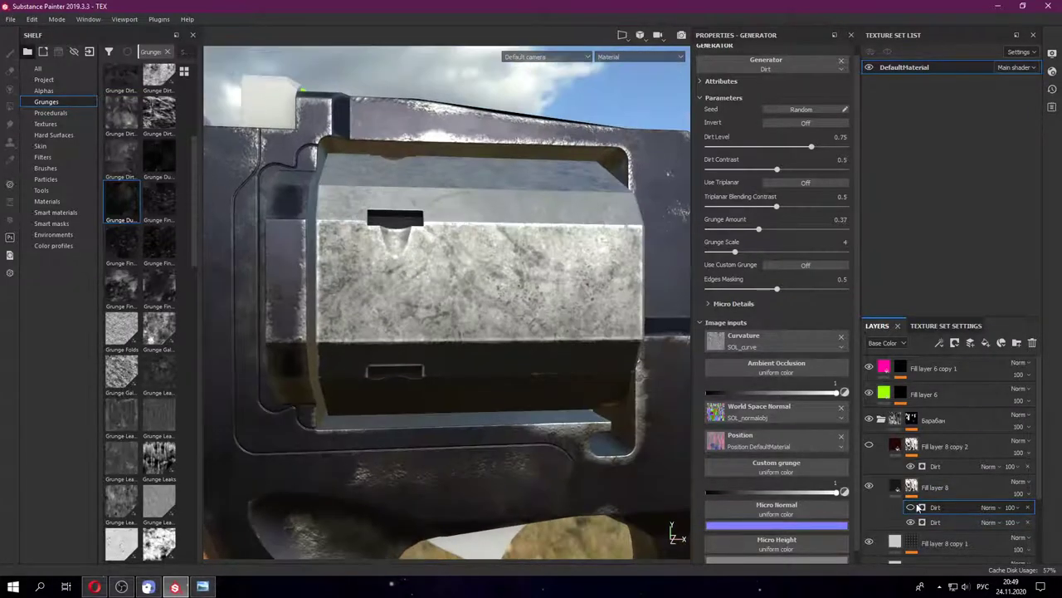
left_click(911, 507)
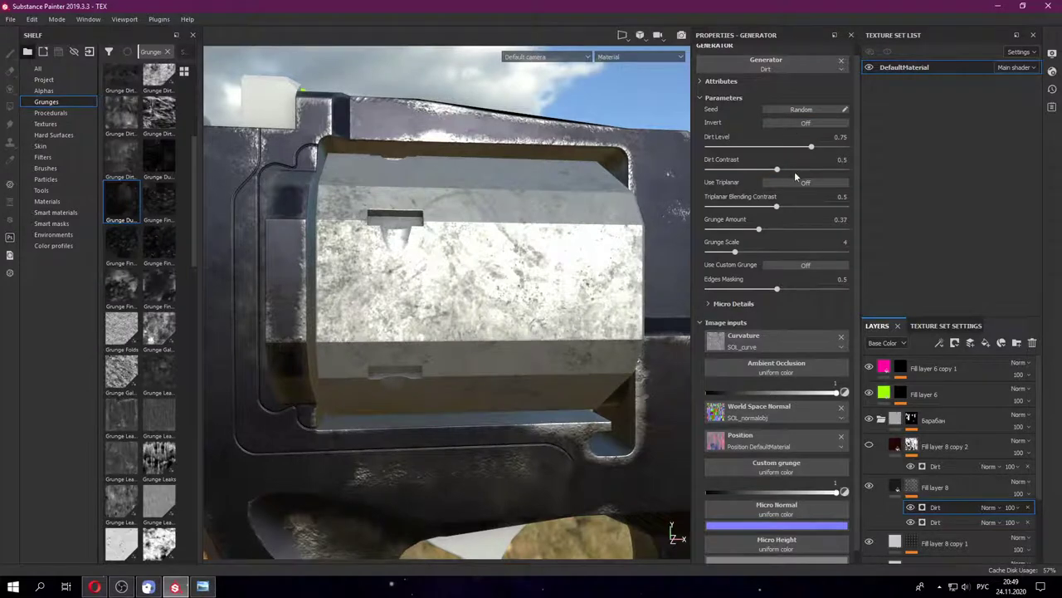
- Set Dirt Contrast to 0.5 and Edges Masking to 1, then check Dirt hidden and shown
left_click_drag(804, 175, 777, 171)
left_click_drag(842, 290, 850, 290)
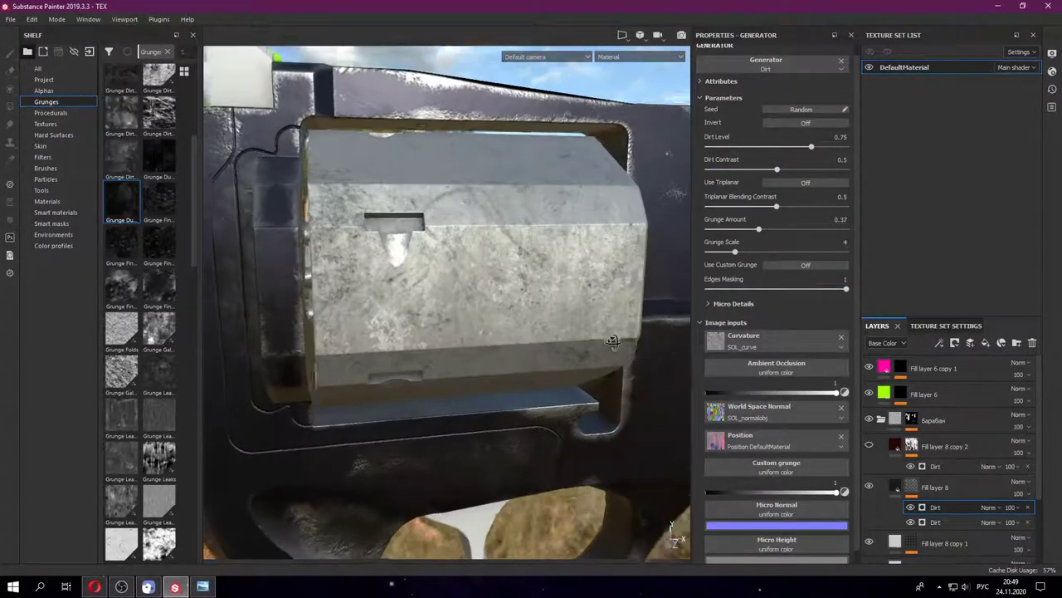
left_click_drag(739, 288, 680, 285)
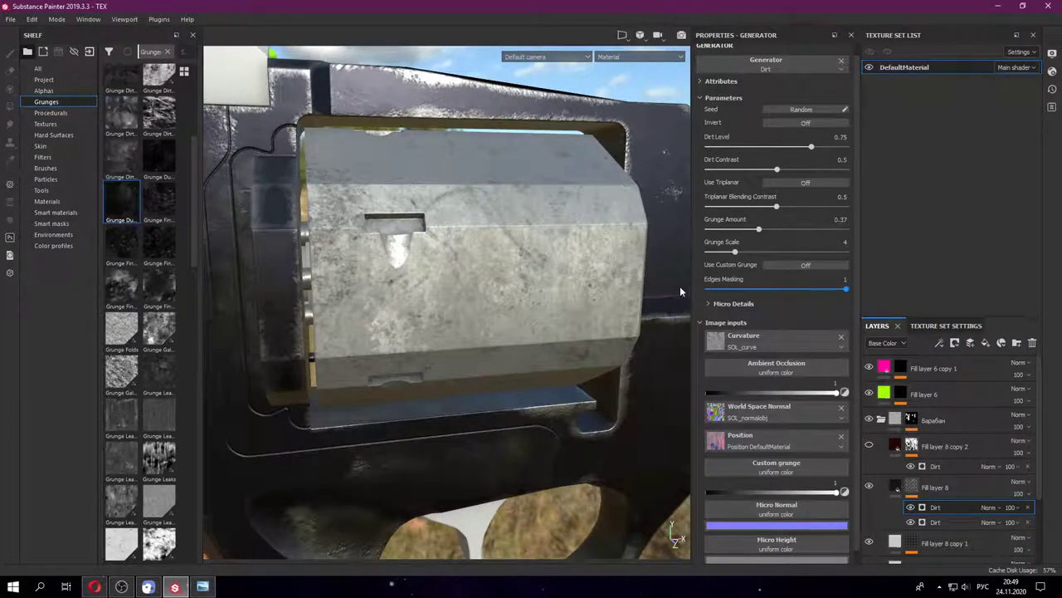
left_click(858, 288)
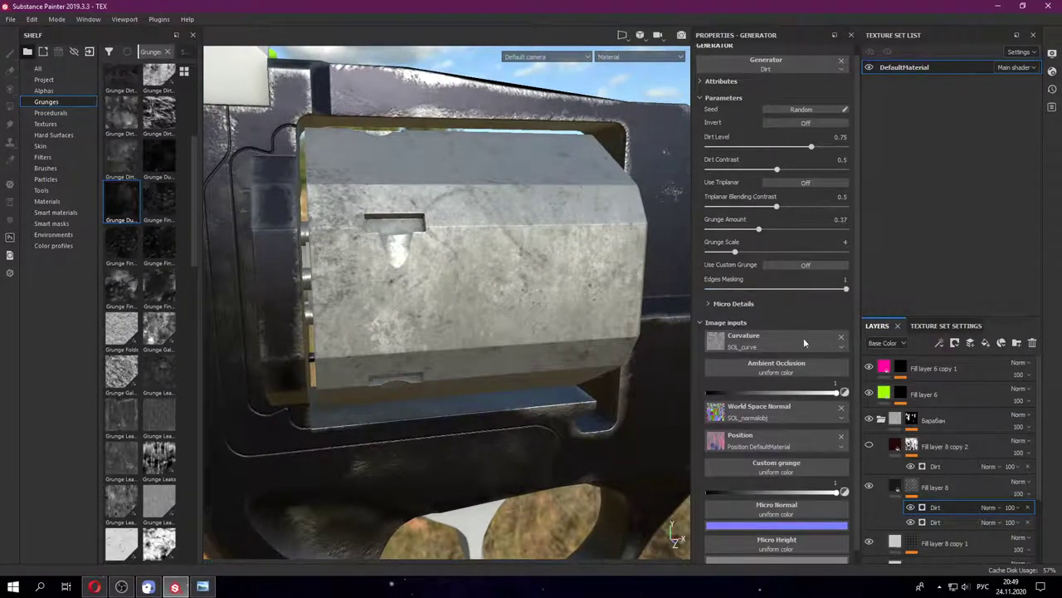
left_click_drag(631, 332, 530, 328, "alt")
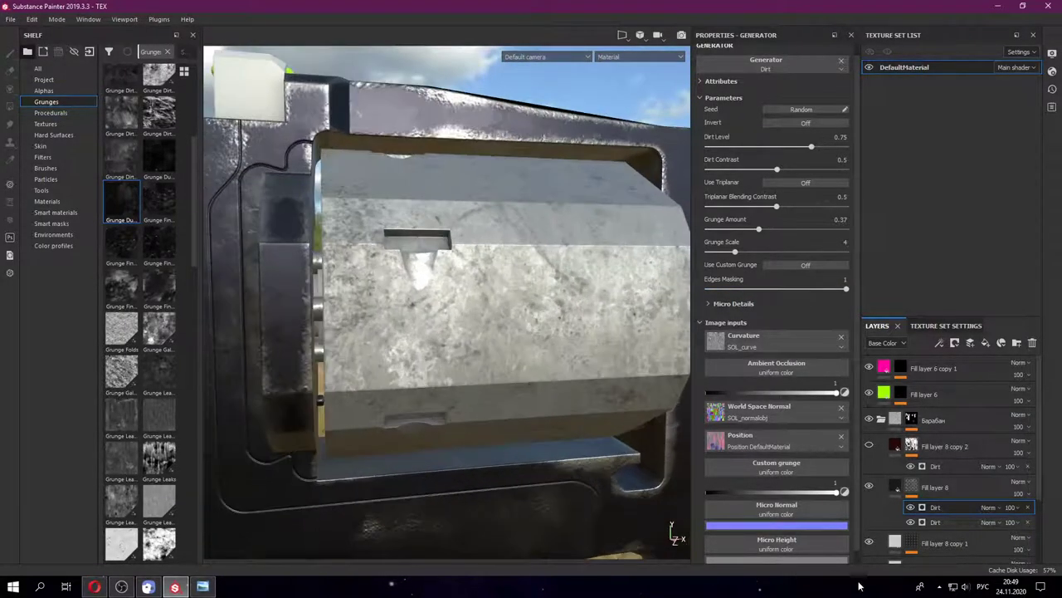
left_click(911, 507)
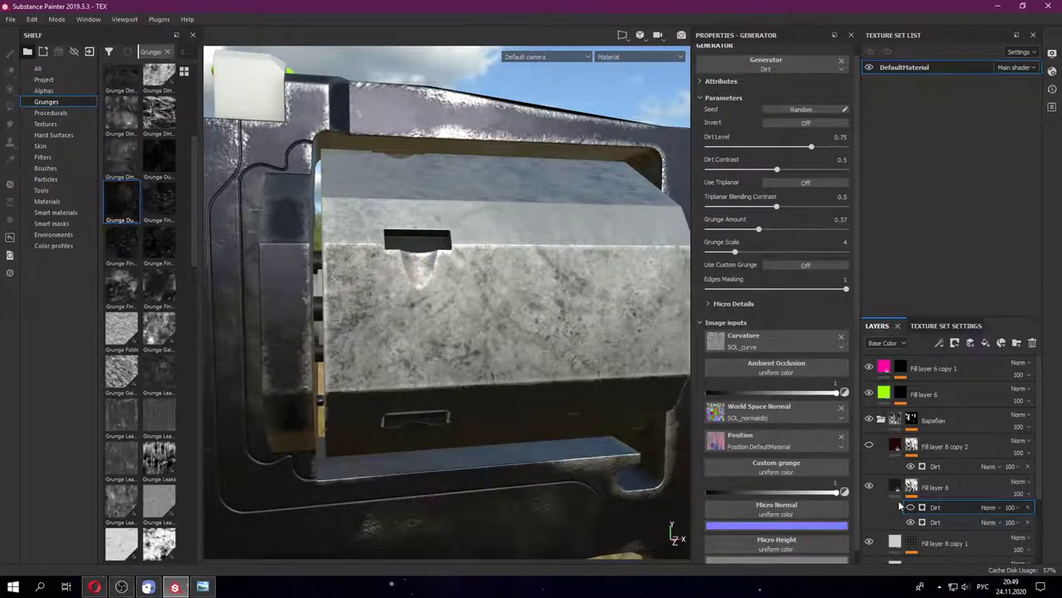
key("4")
left_click(910, 507)
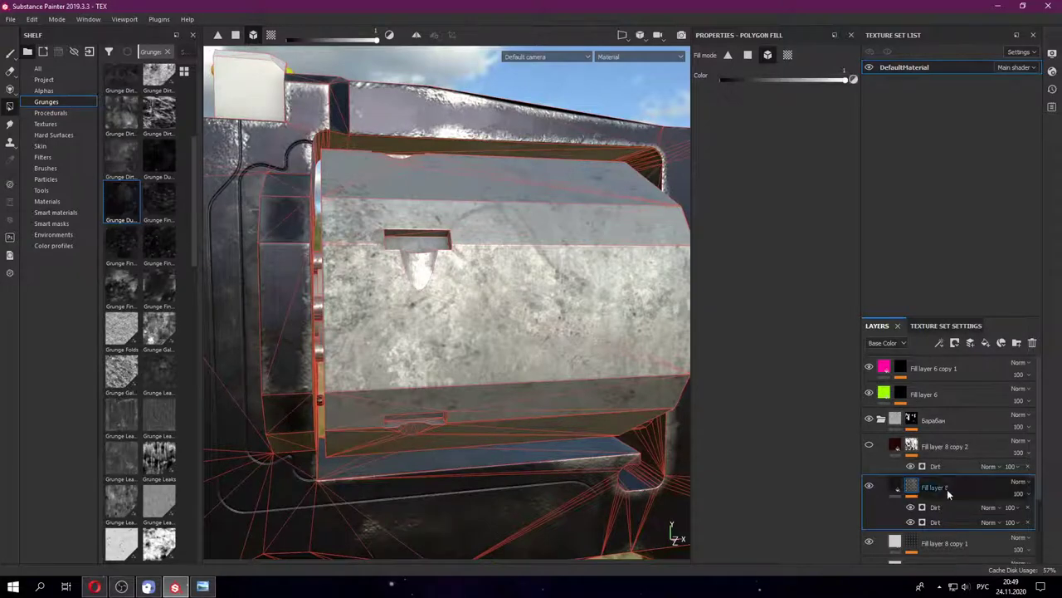
- Return to painting mode and toggle the upper Dirt effect to compare the cylinder
scroll(422, 357, "up", 2)
scroll(422, 353, "down", 3)
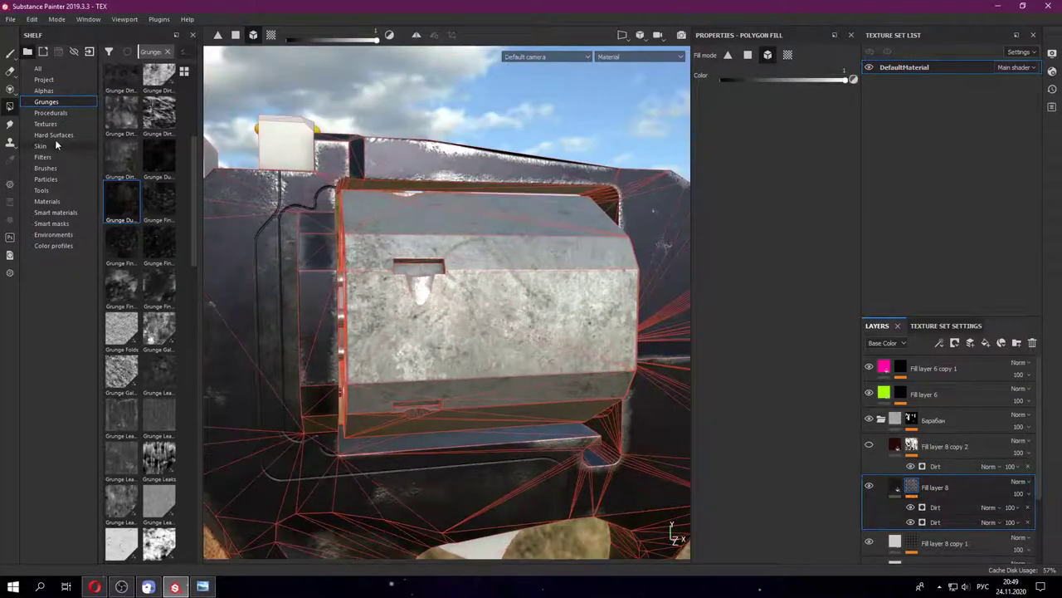
left_click(10, 52)
left_click(933, 516)
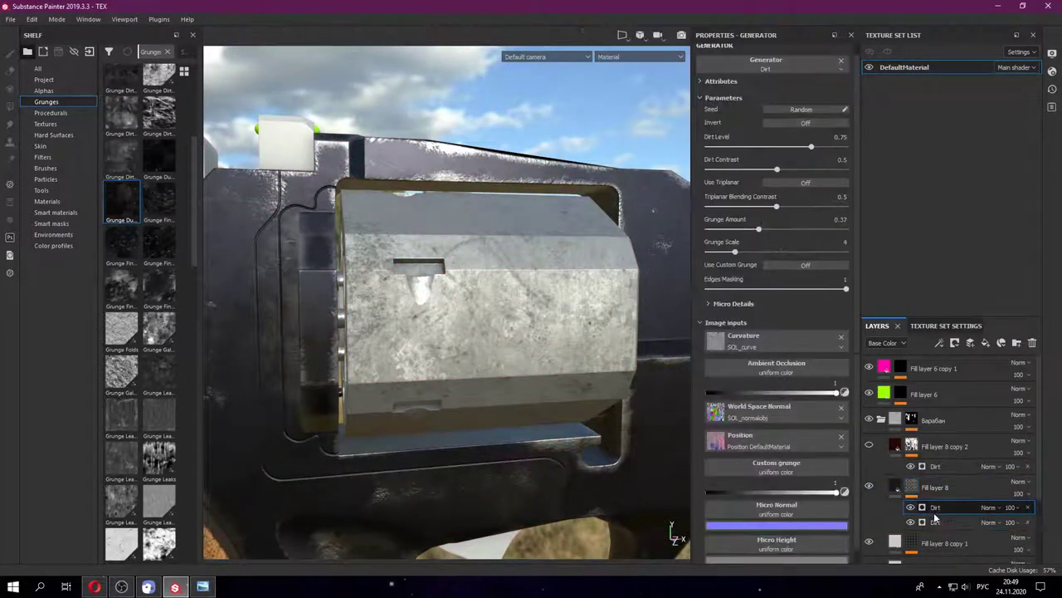
left_click(910, 507)
left_click(911, 508)
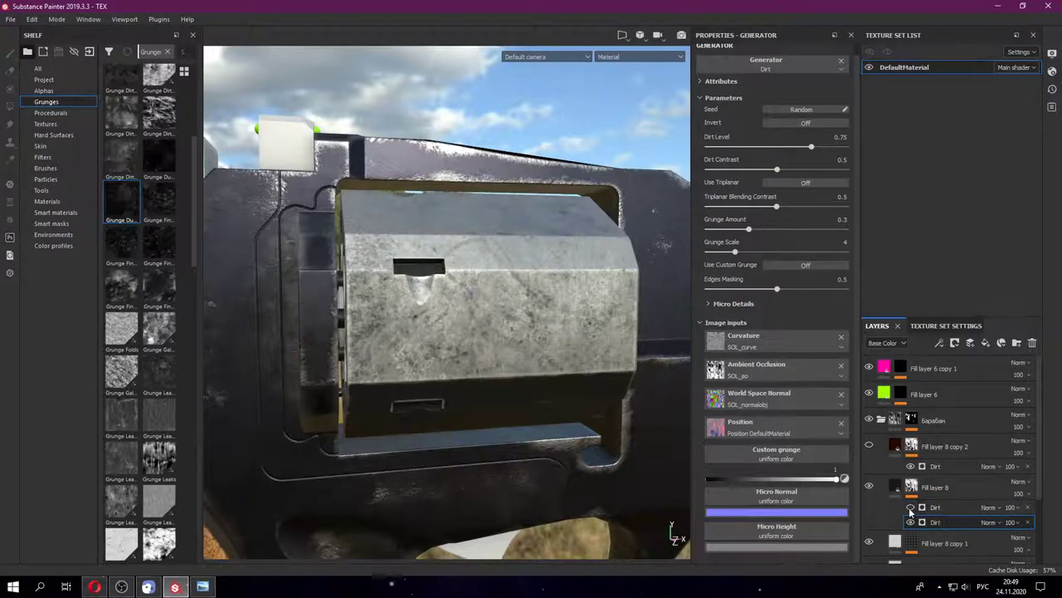
left_click(911, 508)
left_click(912, 508)
left_click(911, 508)
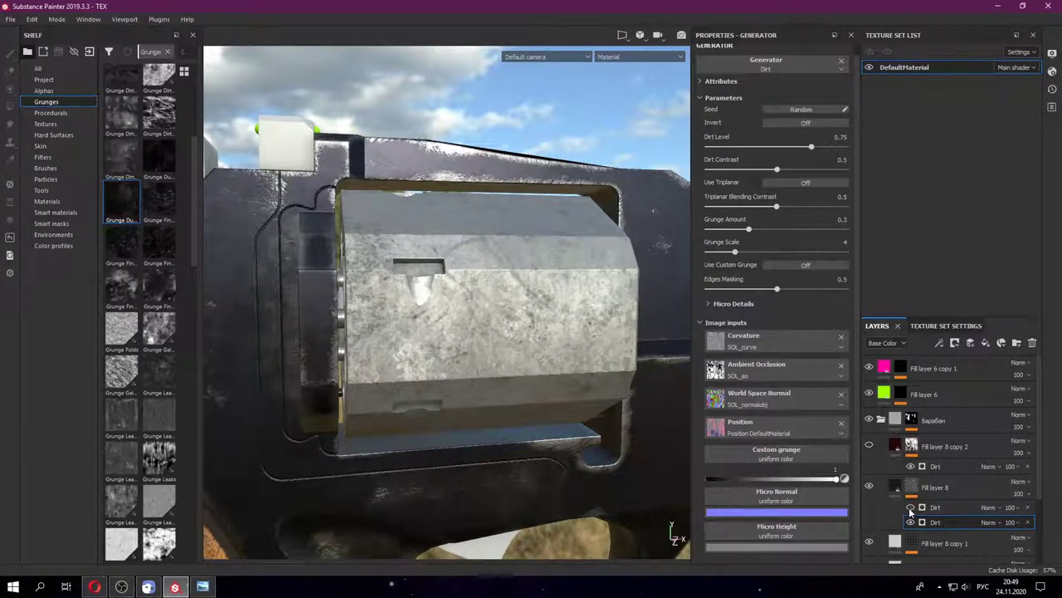
left_click(912, 508)
left_click(911, 508)
- On the upper Dirt effect, keep Dirt Contrast at 0.5 and raise Dirt Level to 0.79
scroll(563, 347, "up", 3)
left_click(935, 507)
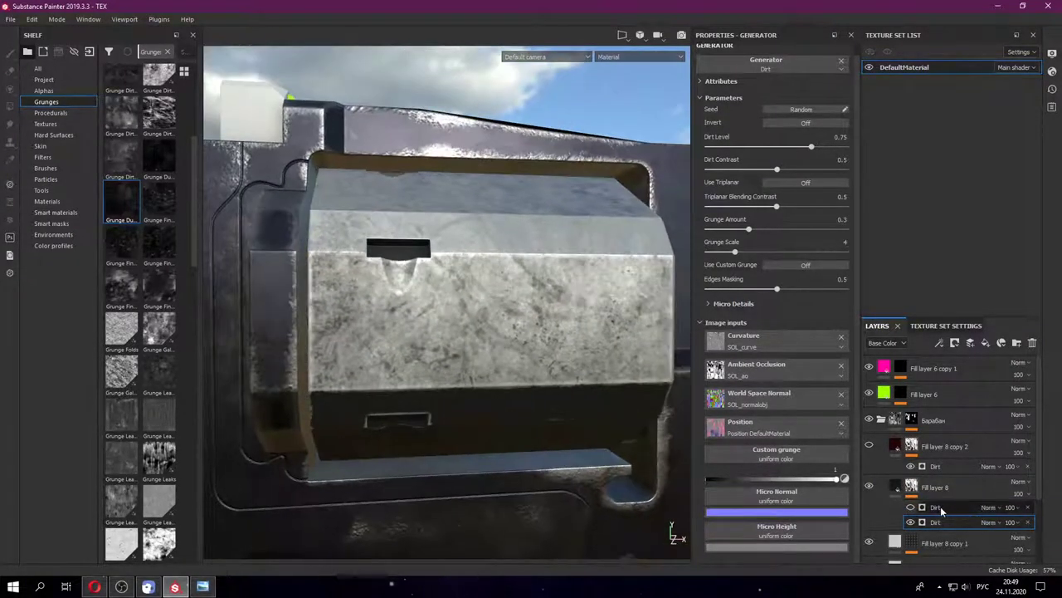
left_click(911, 507)
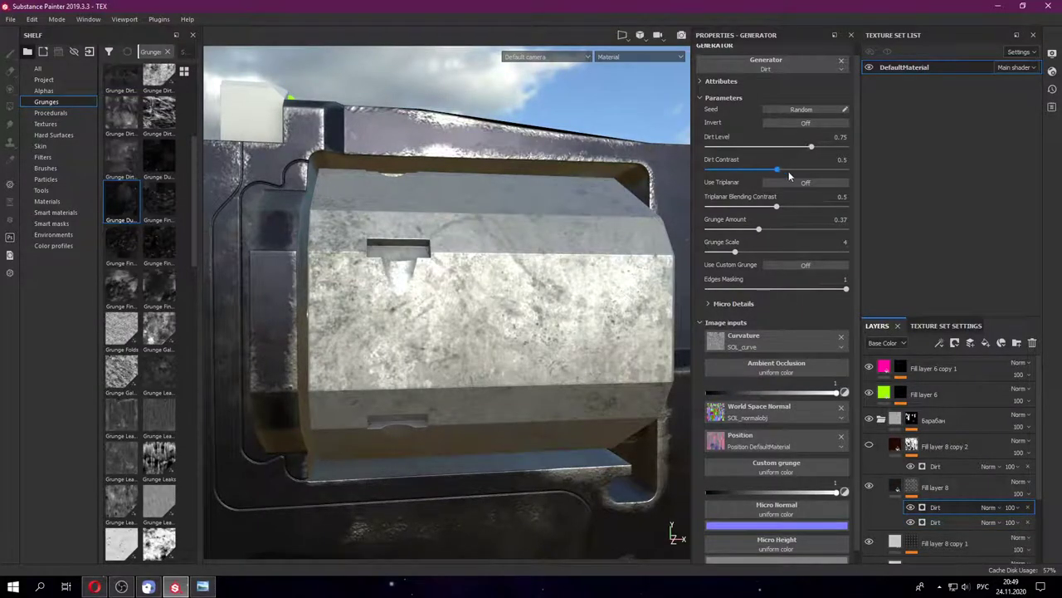
left_click_drag(794, 174, 805, 171)
left_click_drag(663, 271, 664, 314, "alt")
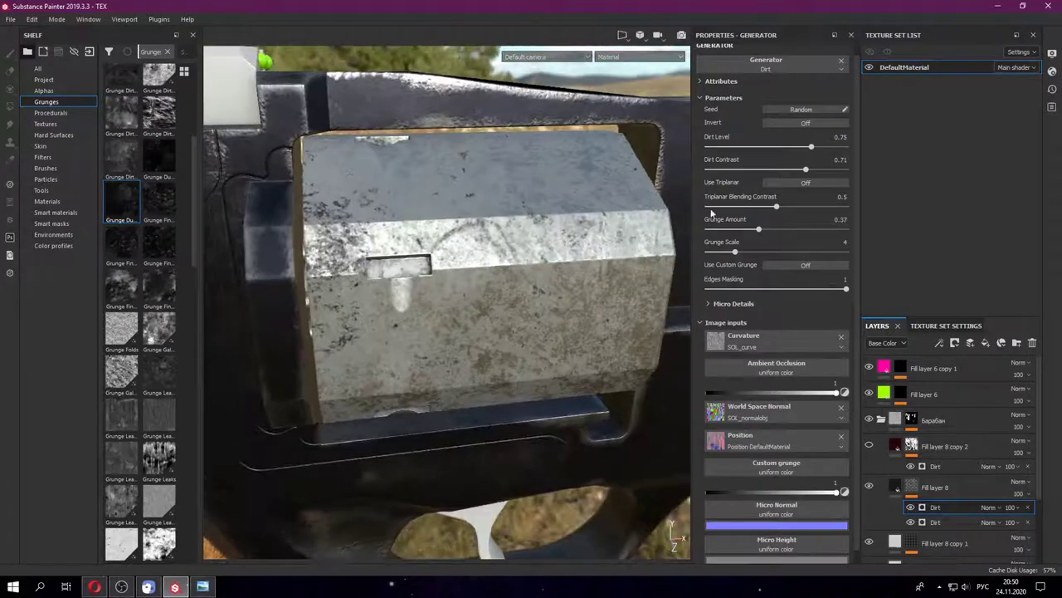
mouse_move(805, 170)
left_mouse_down()
mouse_move(777, 169)
mouse_move(817, 147)
left_mouse_up()
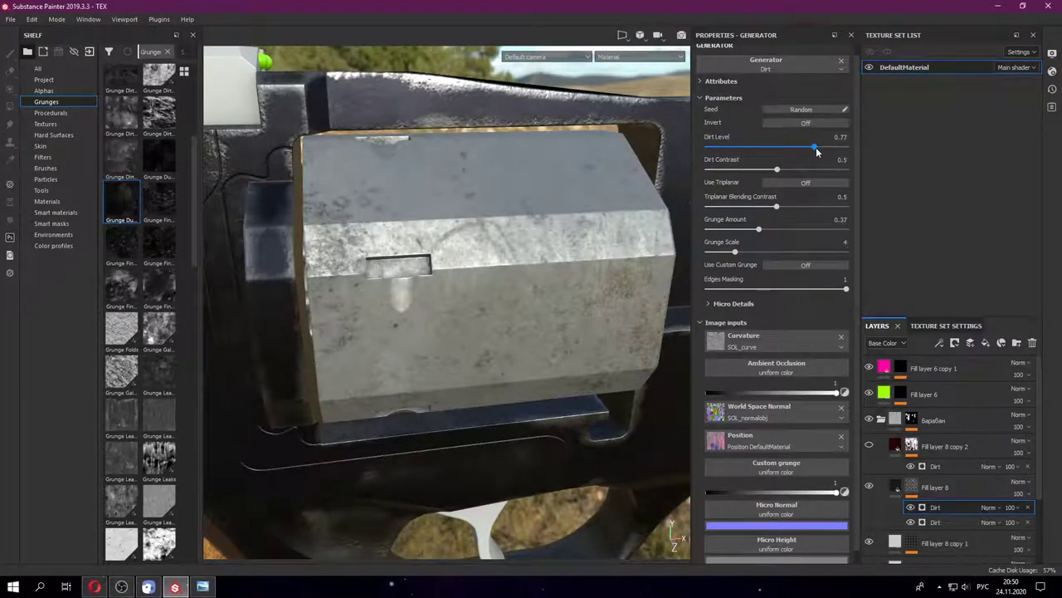
left_click_drag(598, 249, 583, 224, "alt")
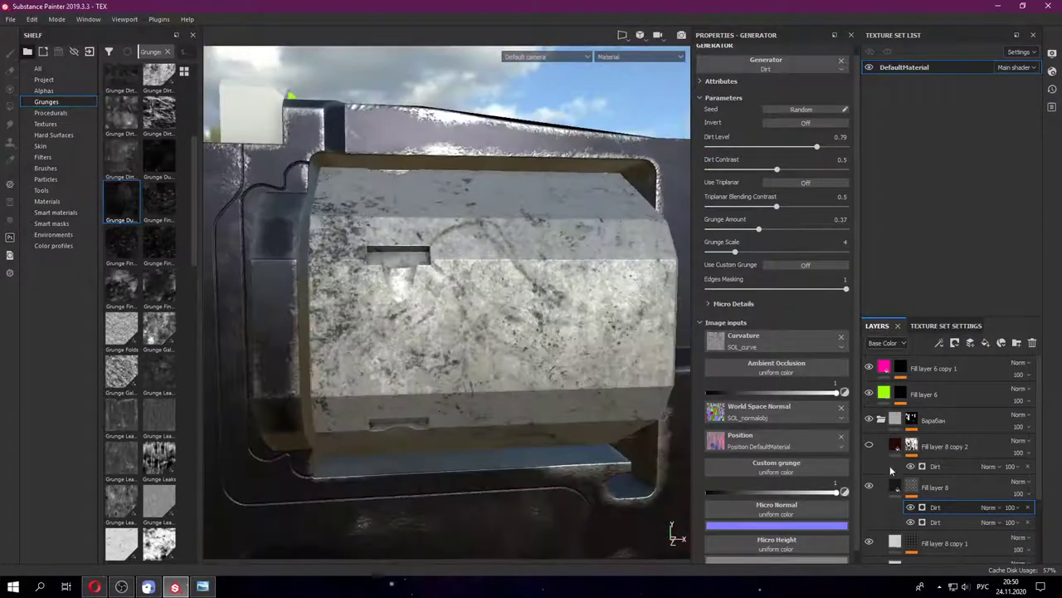
- Compare the cylinder with and without the dirt, then hide the lower Dirt effect
left_click(911, 507)
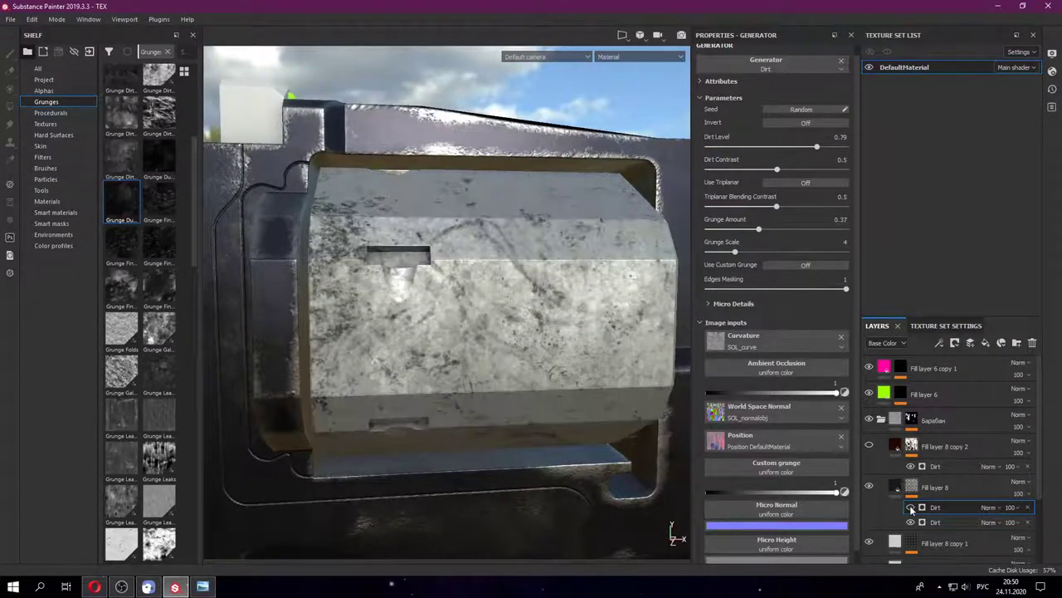
left_click(910, 507)
left_click(911, 507)
left_click(910, 507)
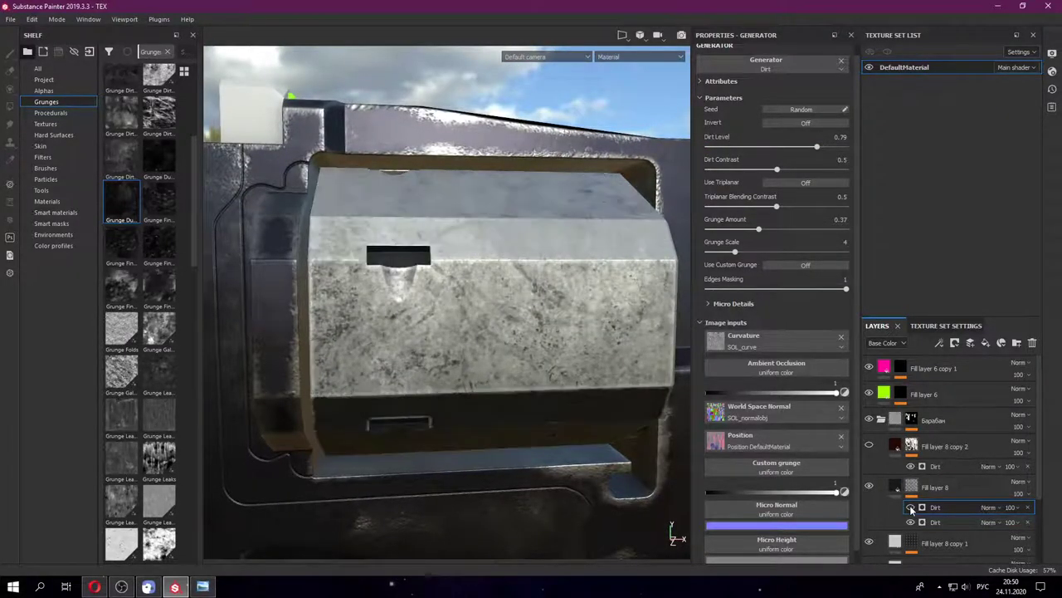
double_click(911, 507)
left_click(910, 507)
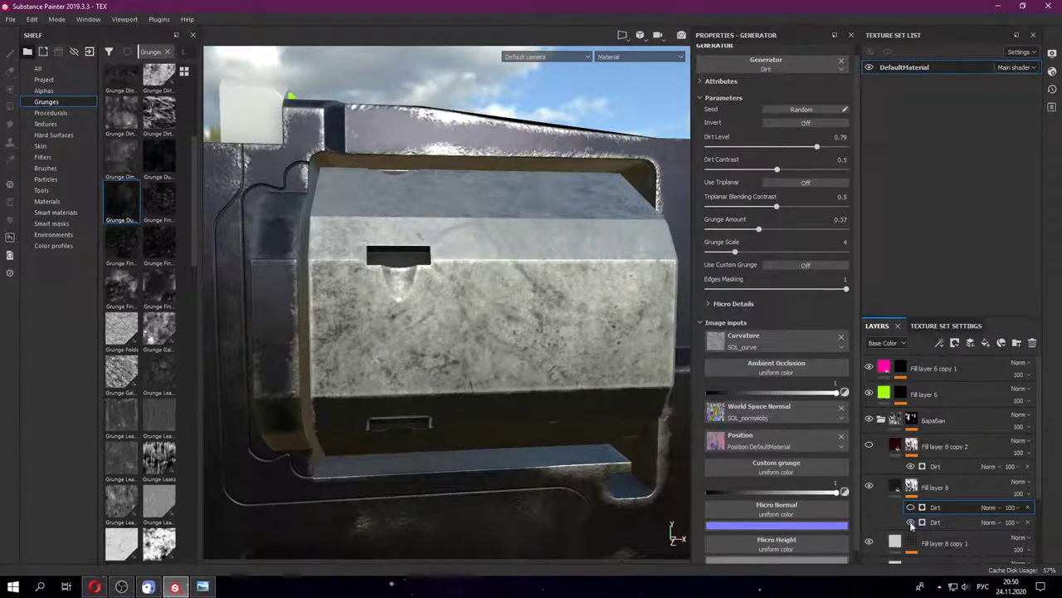
left_click(911, 522)
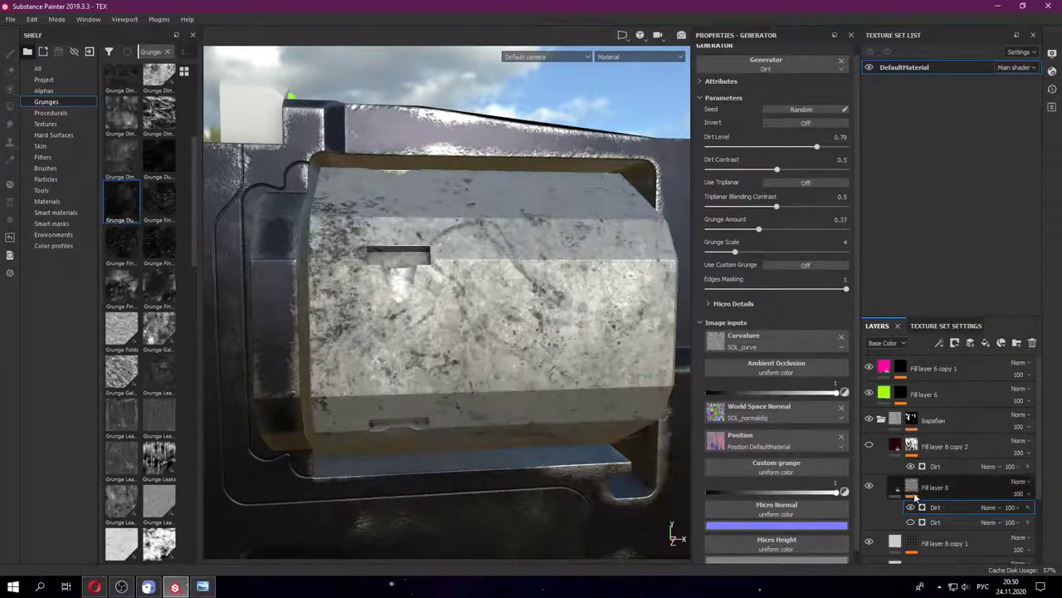
- Add a Curvature generator to Fill layer 8's mask with Global Invert on
right_click(913, 490)
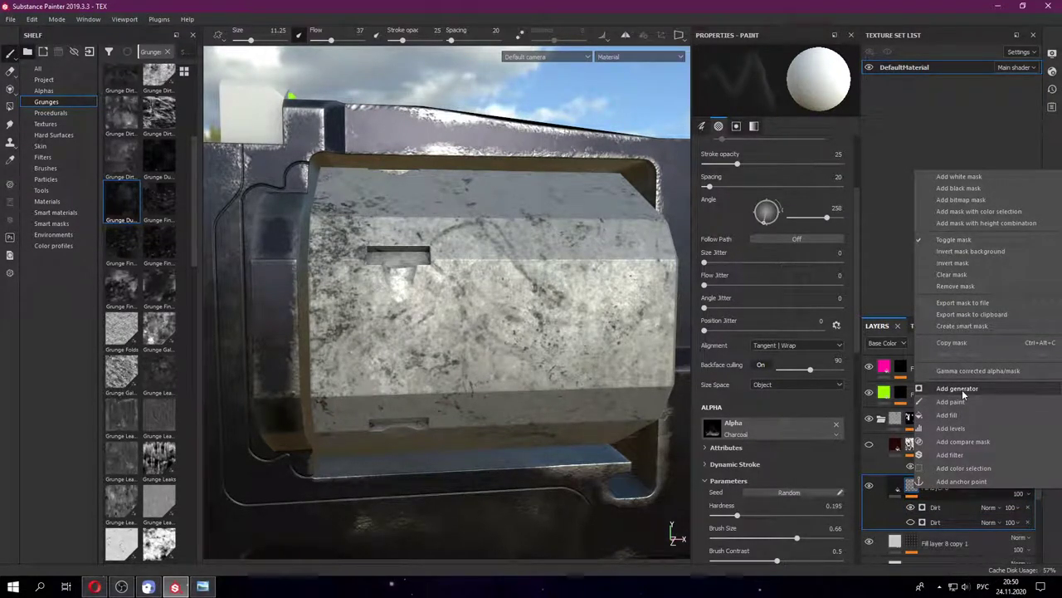
left_click(956, 388)
left_click(776, 75)
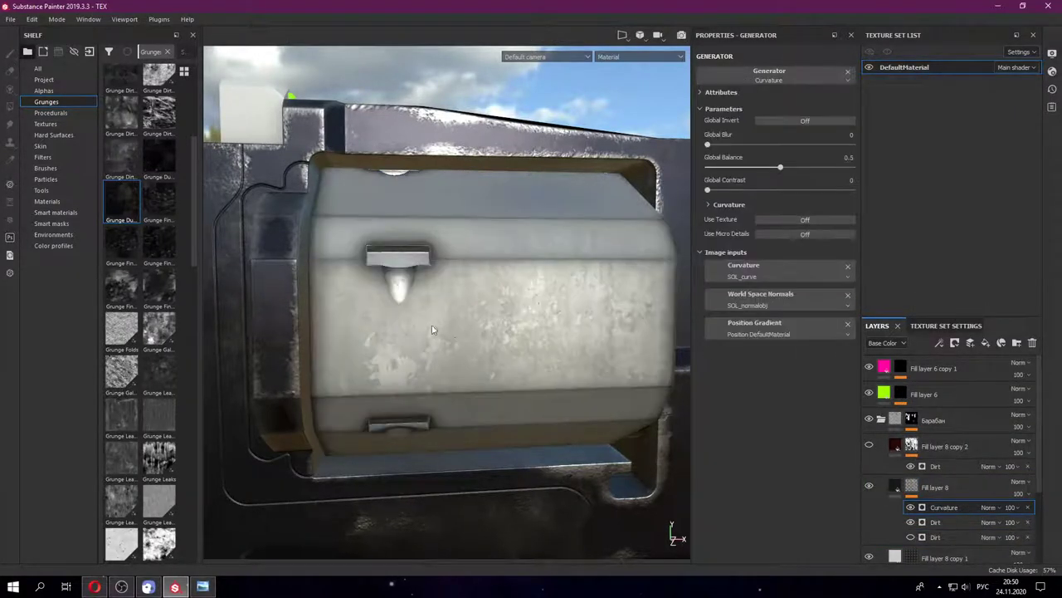
left_click(996, 508)
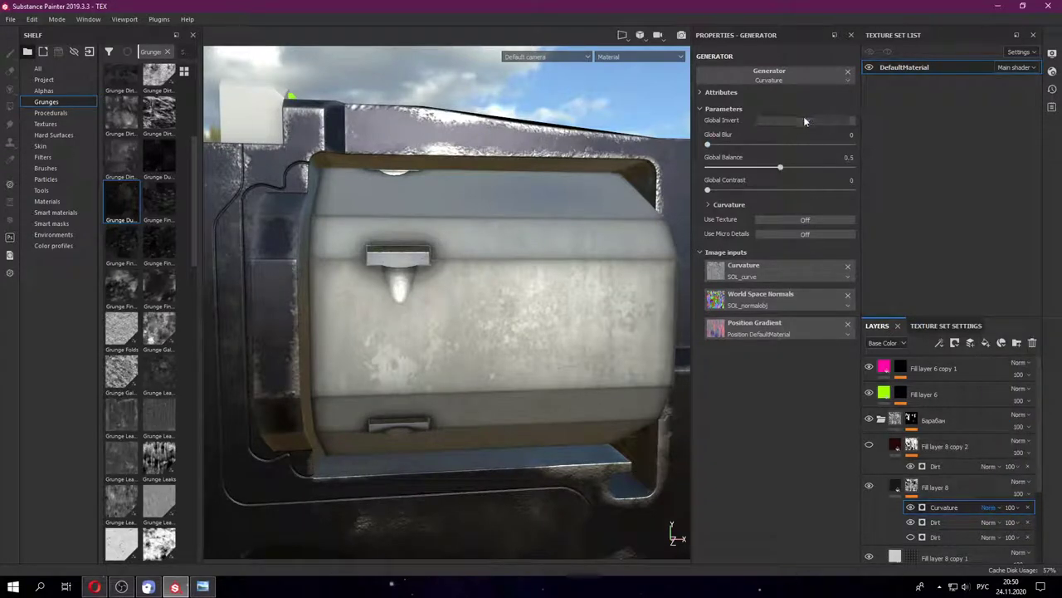
- Set the Curvature effect's blend mode to Multiply after trying Dissolve and Replace
left_click(988, 509)
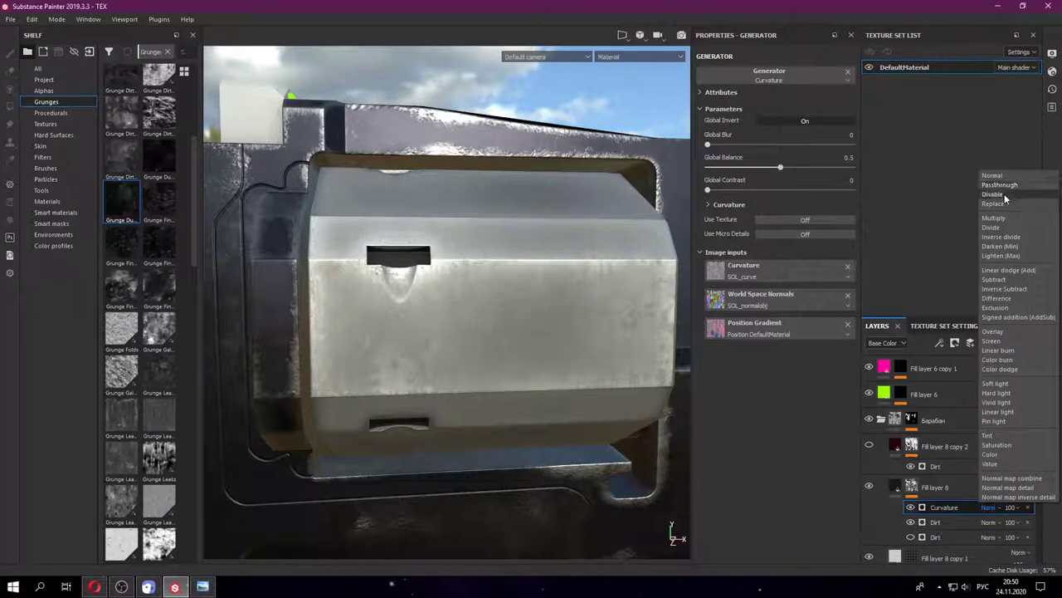
left_click(1005, 201)
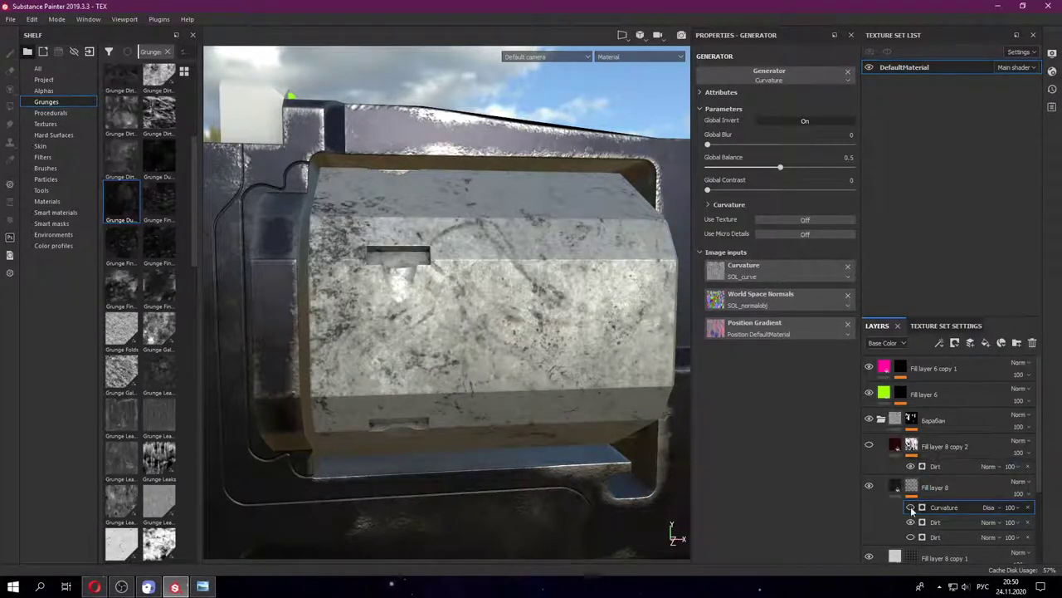
left_click(988, 507)
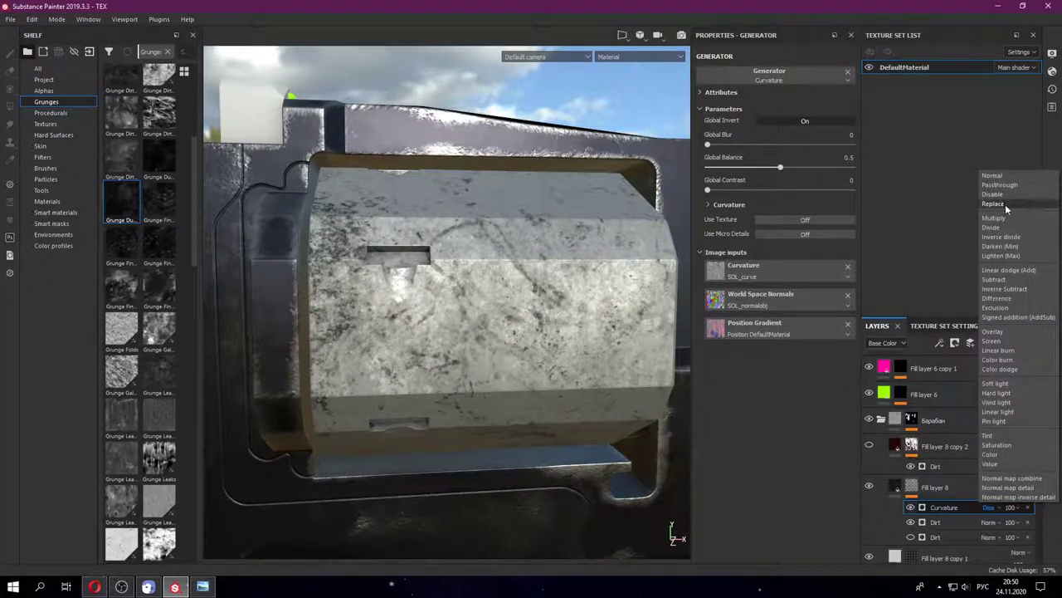
left_click(1005, 204)
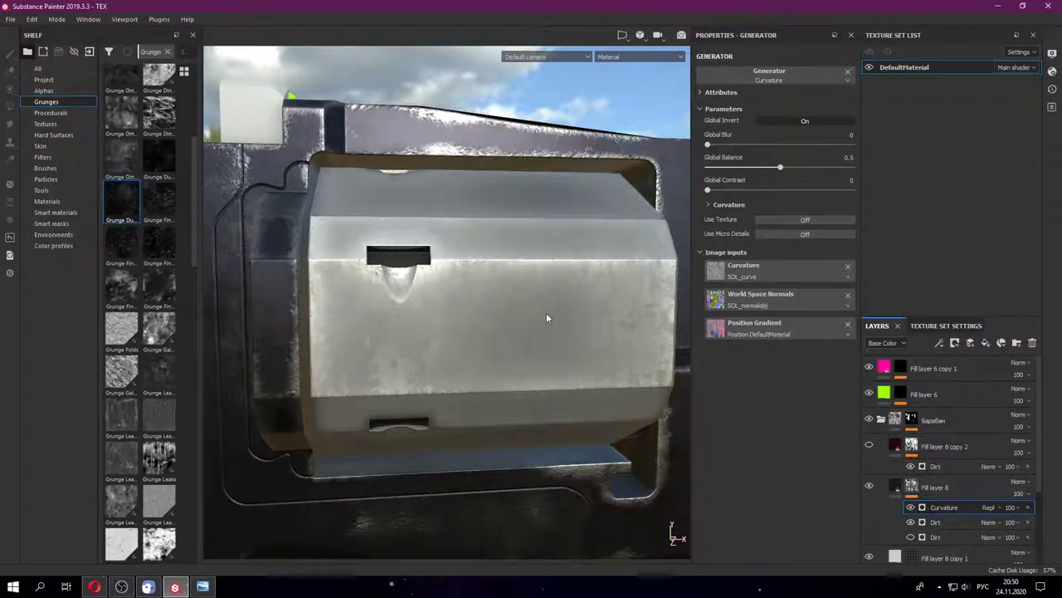
scroll(545, 317, "up", 2)
left_click_drag(545, 312, 495, 343, "alt")
scroll(494, 343, "up", 2)
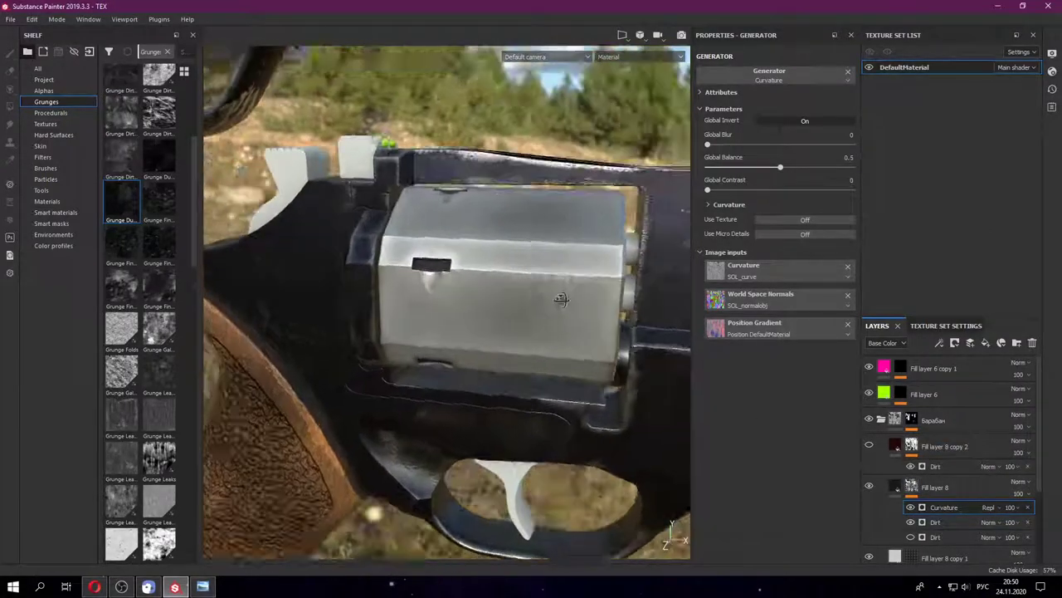
scroll(541, 287, "up", 2)
left_click_drag(541, 292, 573, 274, "alt")
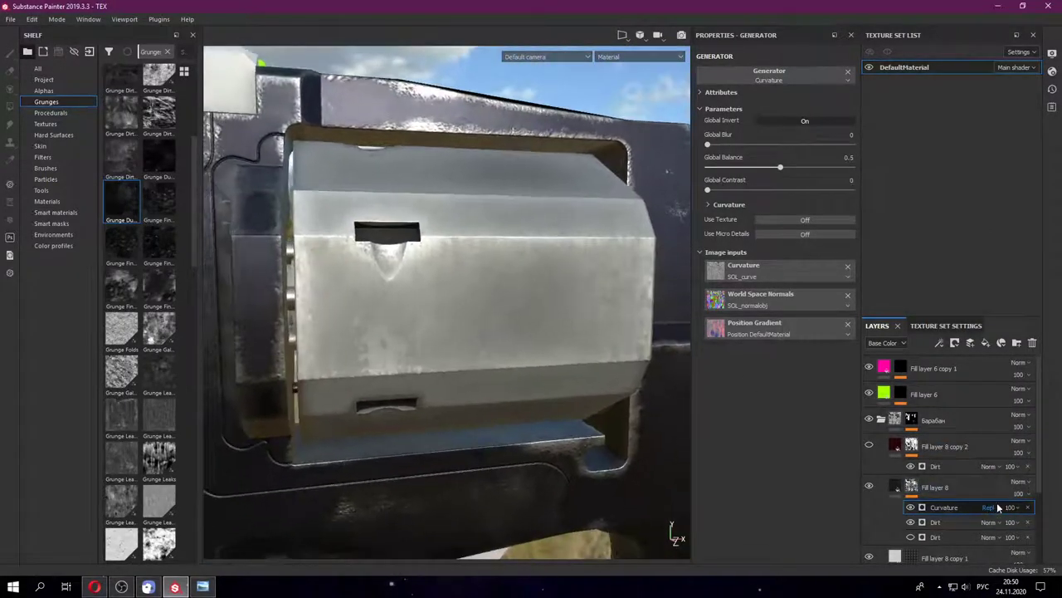
left_click(988, 507)
left_click(1006, 218)
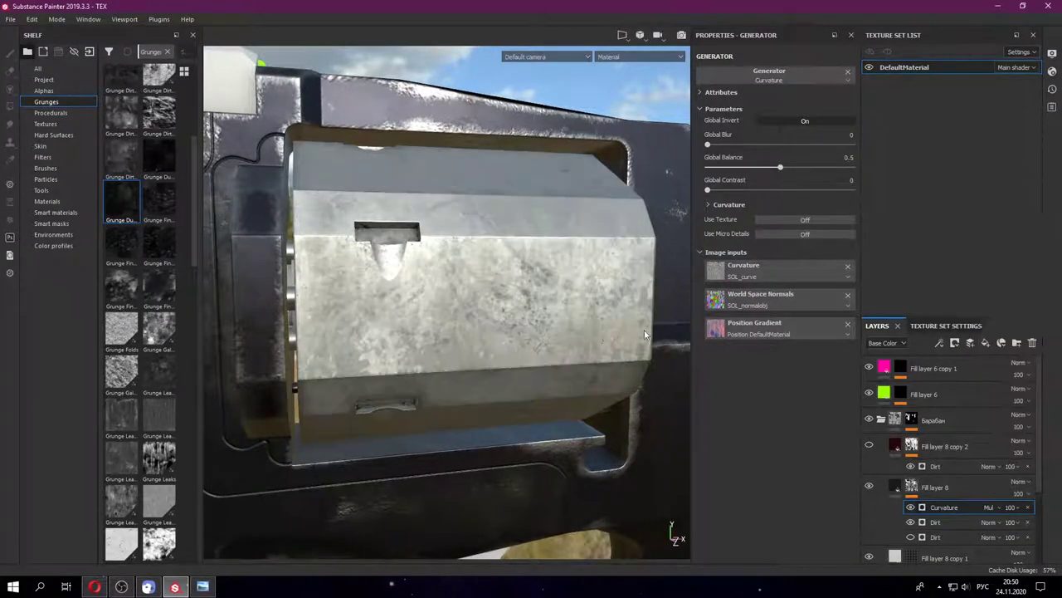
mouse_move(676, 352)
left_mouse_down("alt")
mouse_move(576, 327)
mouse_move(550, 336)
left_mouse_up("alt")
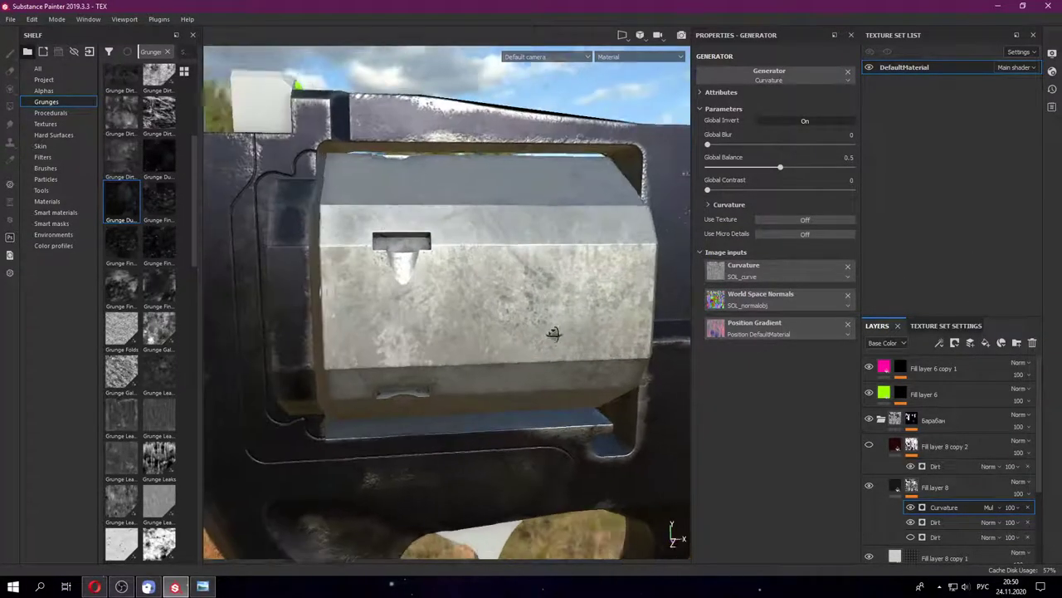
- Compare the mask effects and lower the Curvature balance to about 0.25 for more dirt
left_click(911, 508)
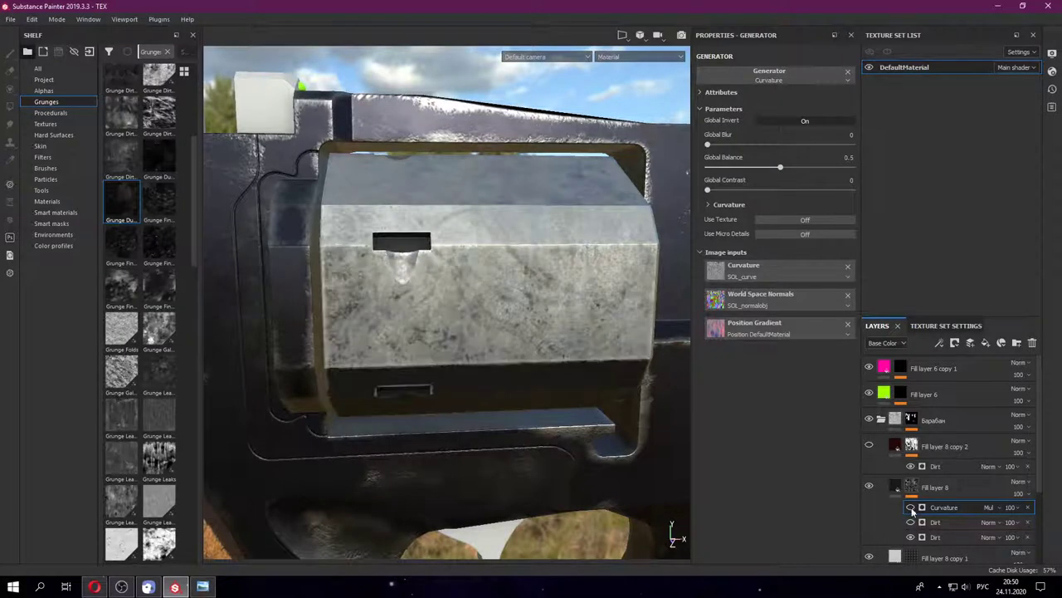
left_click(911, 507)
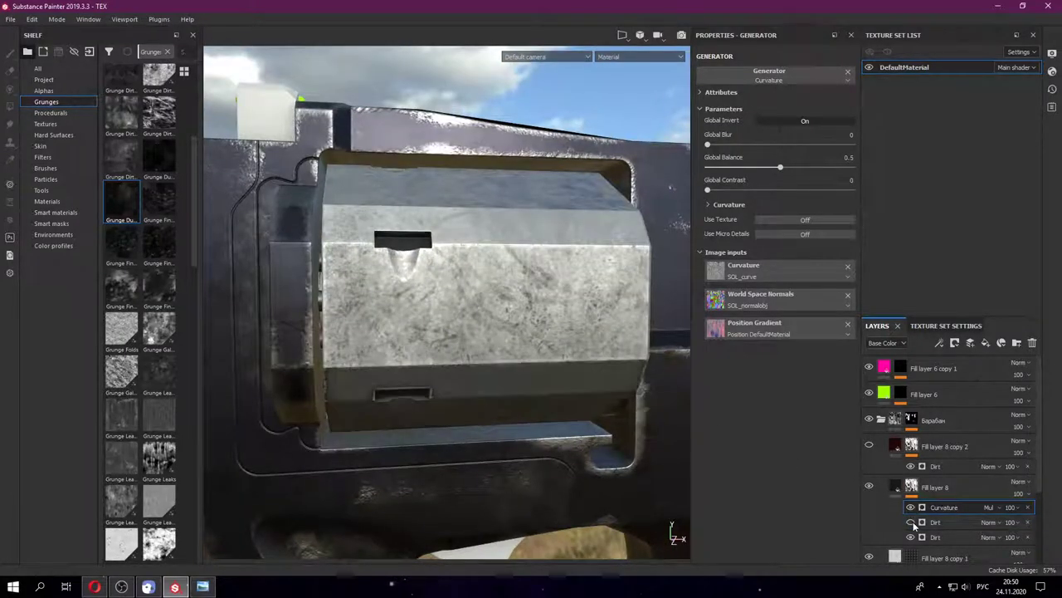
left_click(911, 537)
left_click_drag(447, 292, 546, 320, "alt")
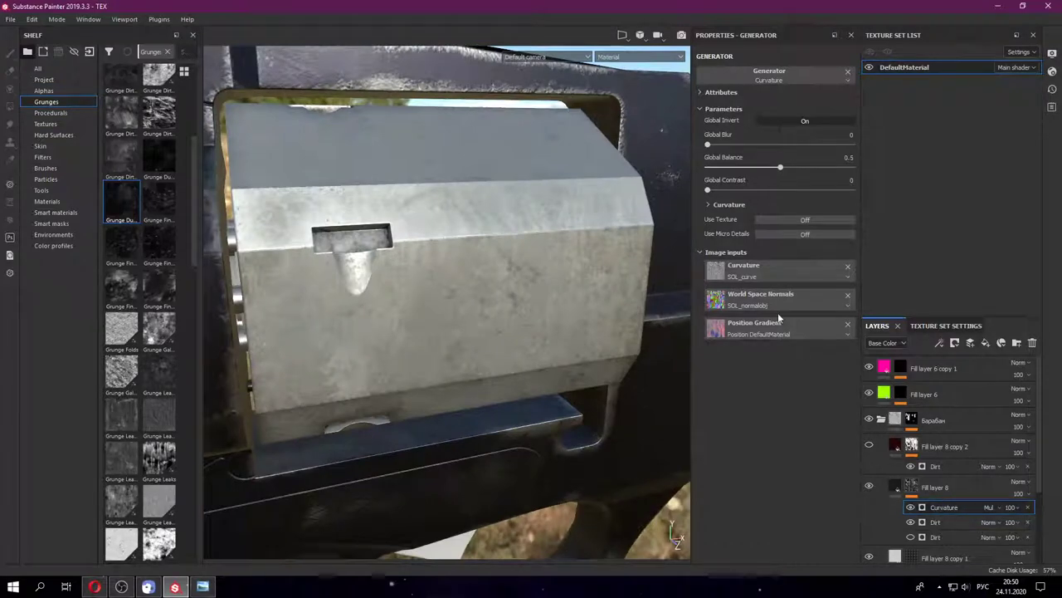
left_click_drag(755, 170, 736, 169)
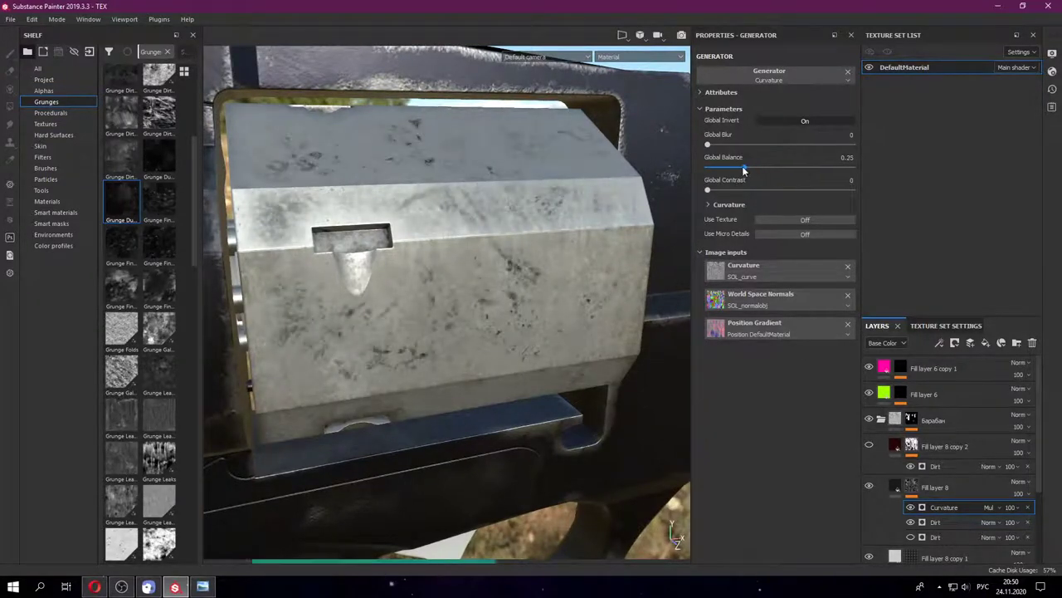
mouse_move(541, 219)
left_mouse_down("alt")
mouse_move(575, 286)
mouse_move(515, 294)
mouse_move(539, 316)
left_mouse_up("alt")
scroll(494, 301, "up", 5)
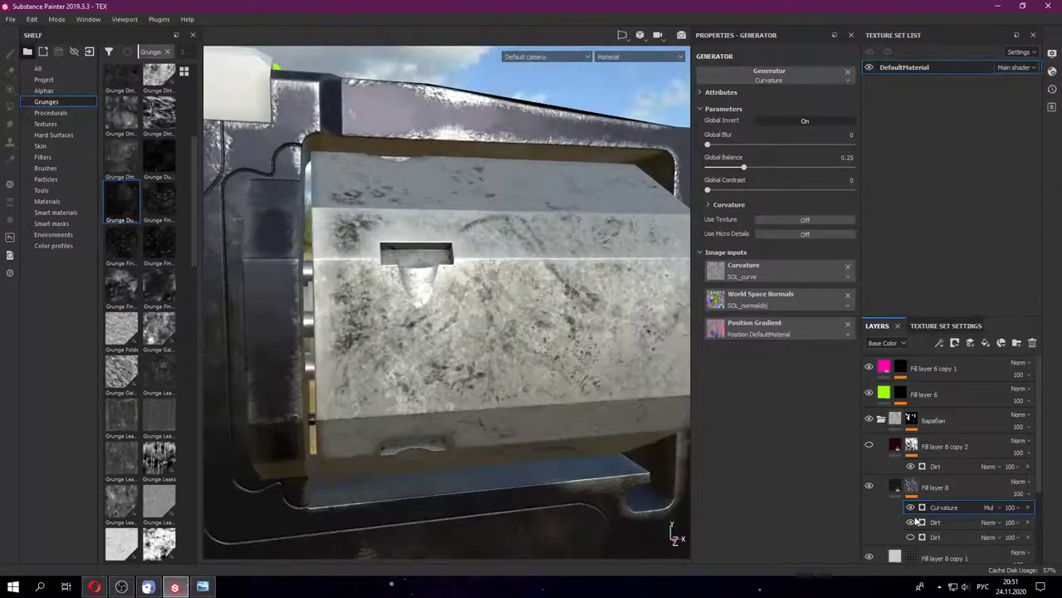
- Compare the Dirt and Curvature effects, then move the lower Dirt effect above Curvature
left_click(910, 522)
left_click(910, 537)
left_click(911, 537)
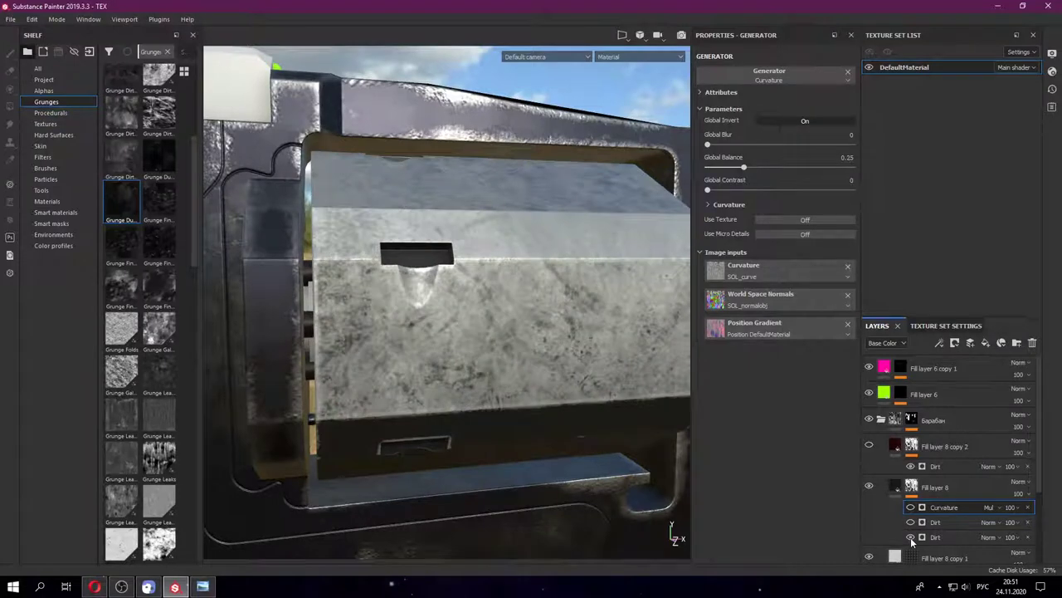
left_click(911, 507)
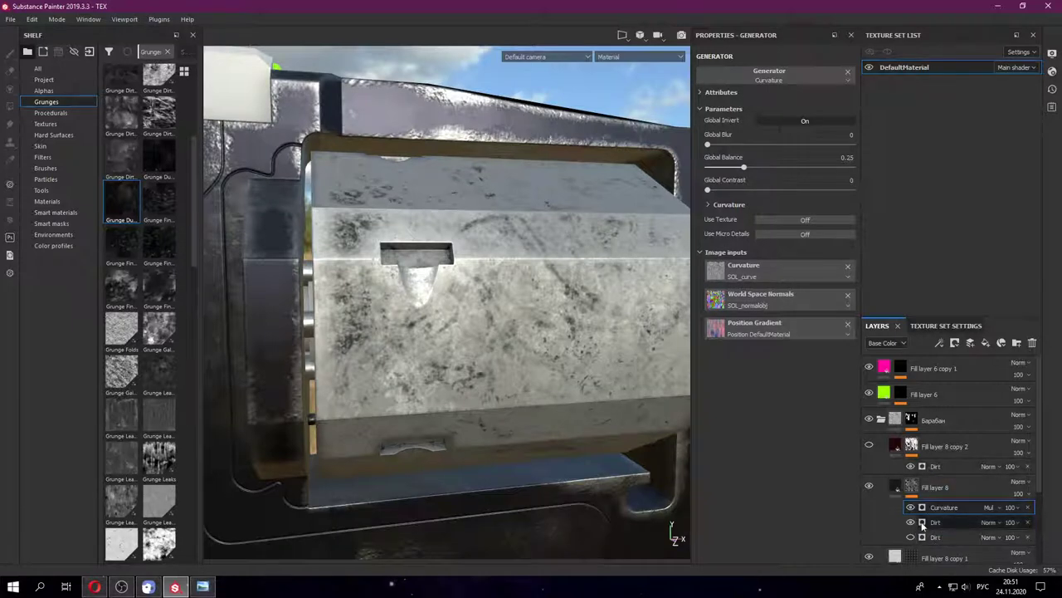
left_click(912, 537)
left_click(912, 537)
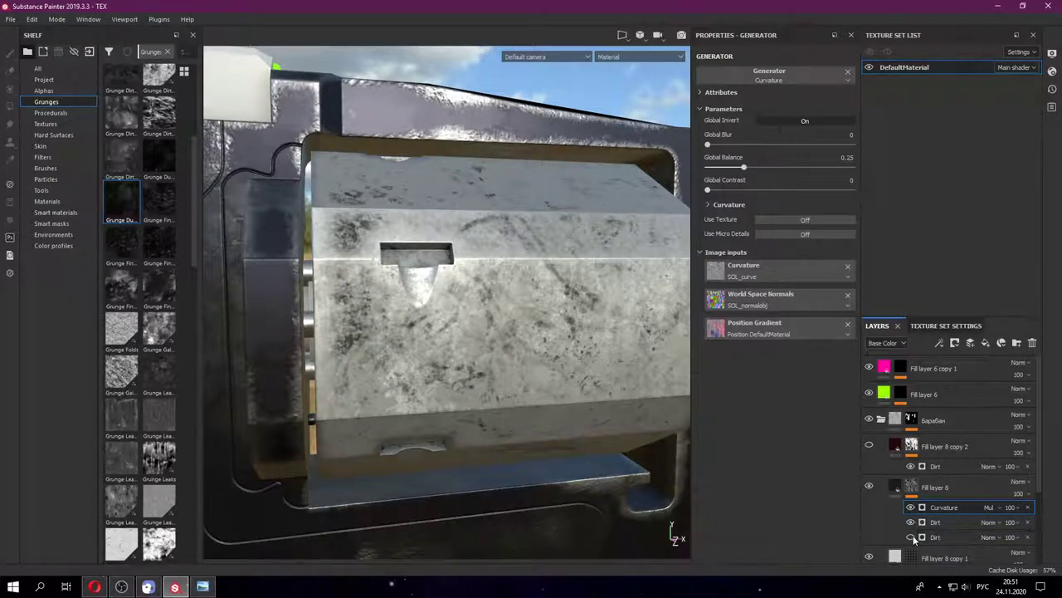
mouse_move(919, 536)
left_mouse_down()
mouse_move(934, 504)
mouse_move(901, 512)
left_mouse_up()
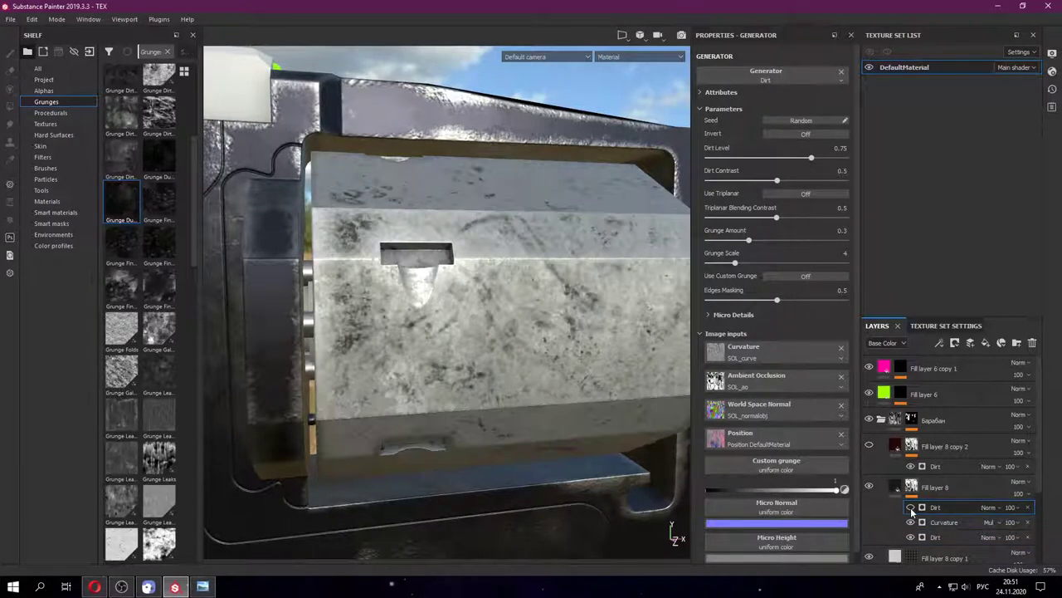
- Toggle the Dirt effect on and off to compare the drum with and without grime
left_click(911, 509)
left_click(911, 508)
left_click(911, 508)
left_click(911, 508)
left_click(911, 508)
left_click(911, 508)
- Set Curvature Global Balance to 0.19, Contrast to 0 and Blur to 1.03
left_click(943, 522)
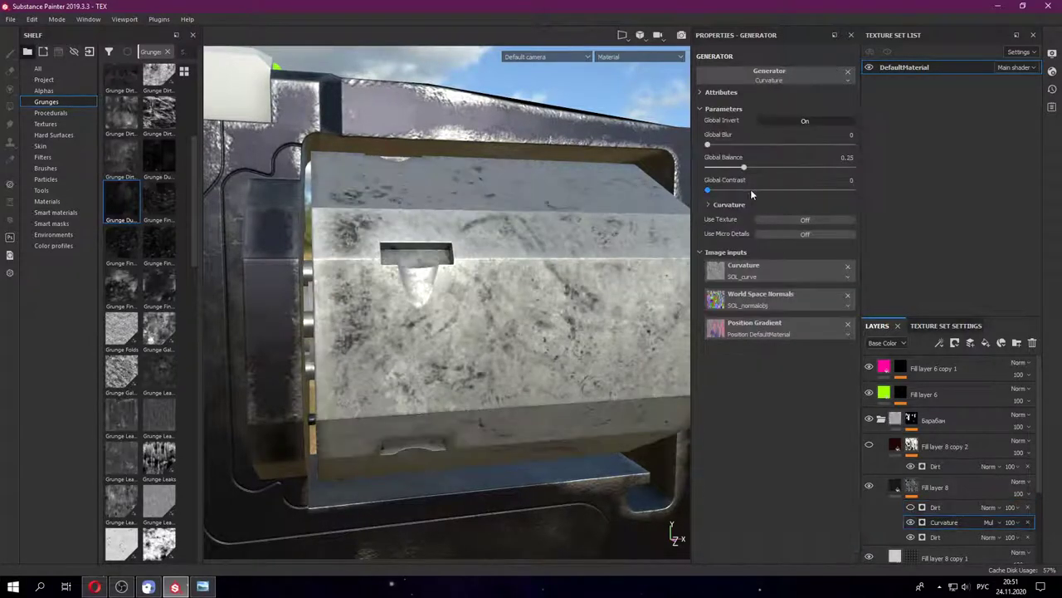
mouse_move(744, 166)
left_mouse_down()
mouse_move(727, 168)
mouse_move(743, 194)
left_mouse_up()
left_click_drag(682, 195, 636, 194)
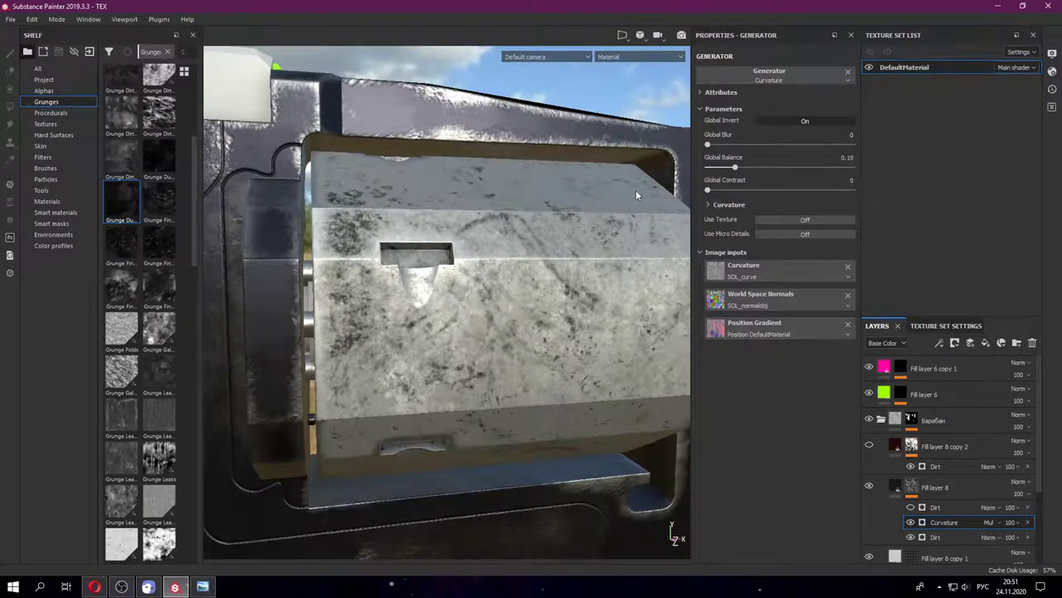
left_click_drag(735, 147, 716, 144)
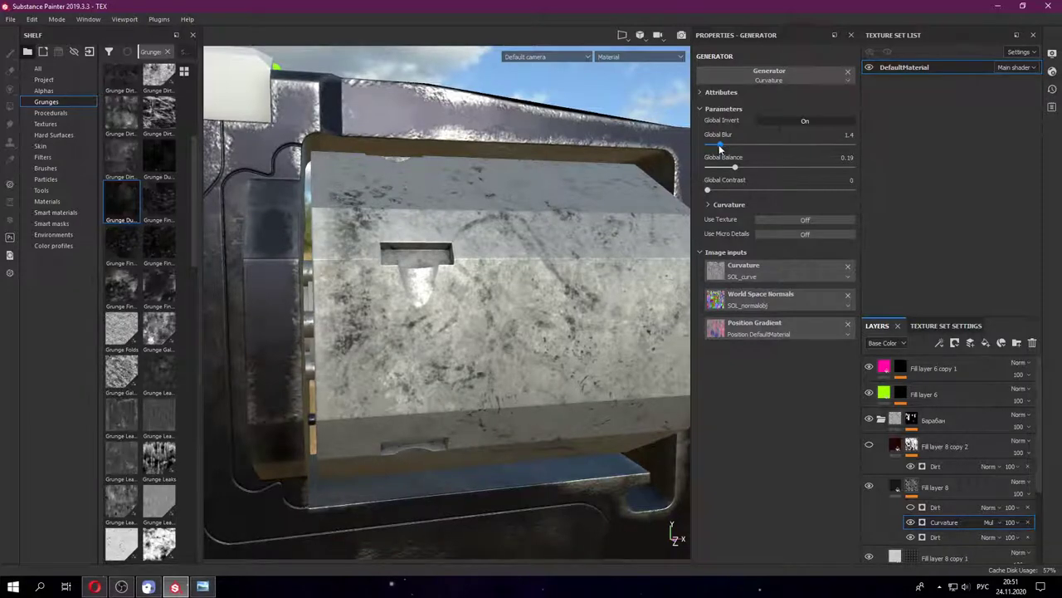
left_click(912, 508)
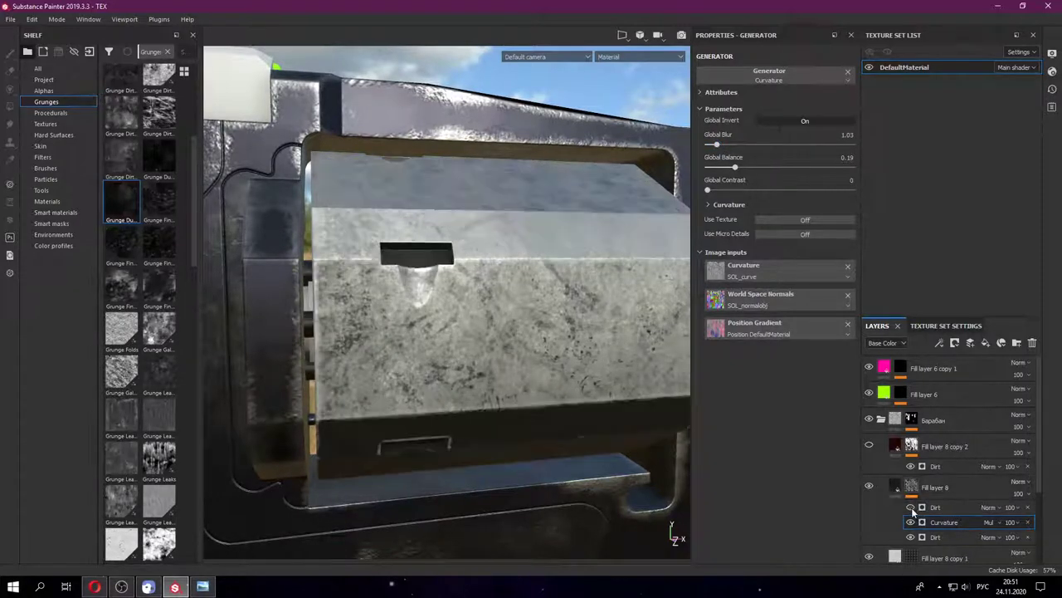
left_click(911, 508)
left_click(912, 508)
left_click(912, 508)
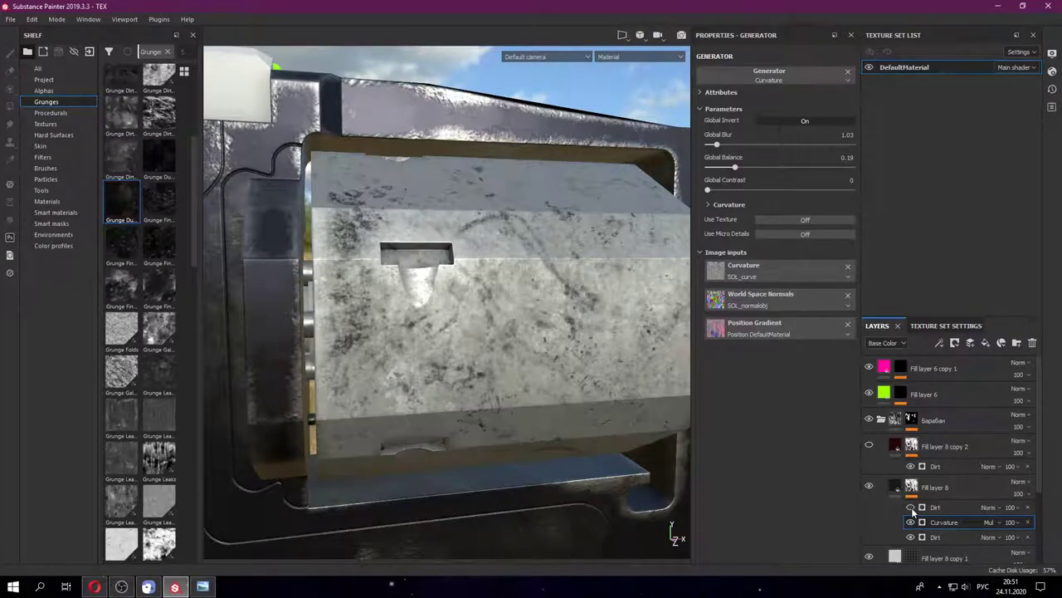
mouse_move(374, 282)
left_mouse_down("alt")
mouse_move(397, 295)
mouse_move(478, 276)
mouse_move(386, 313)
mouse_move(515, 324)
mouse_move(450, 372)
mouse_move(413, 216)
mouse_move(481, 183)
left_mouse_up("alt")
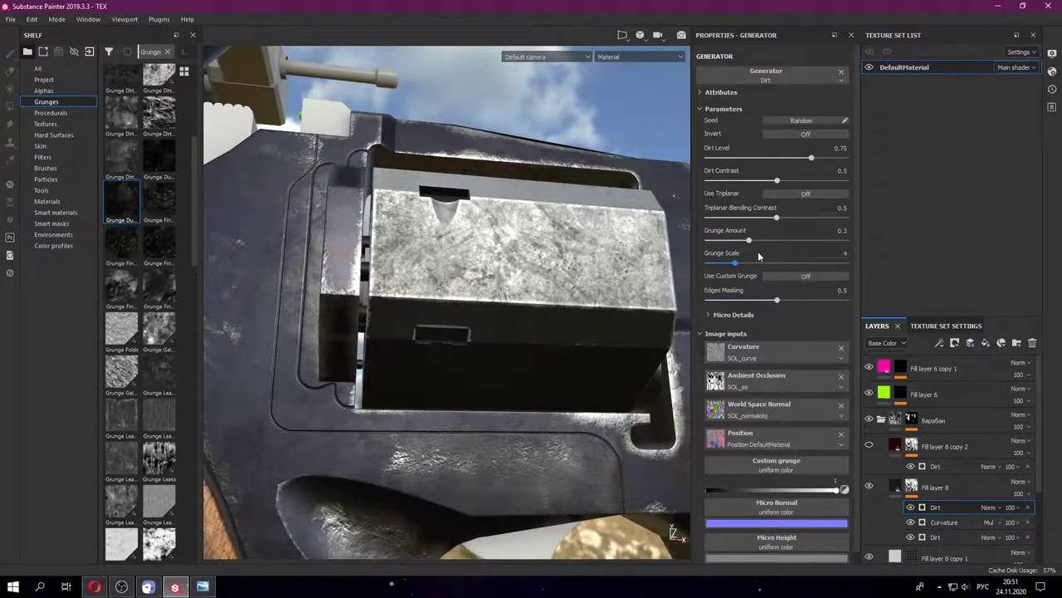
left_click_drag(631, 390, 521, 399, "alt")
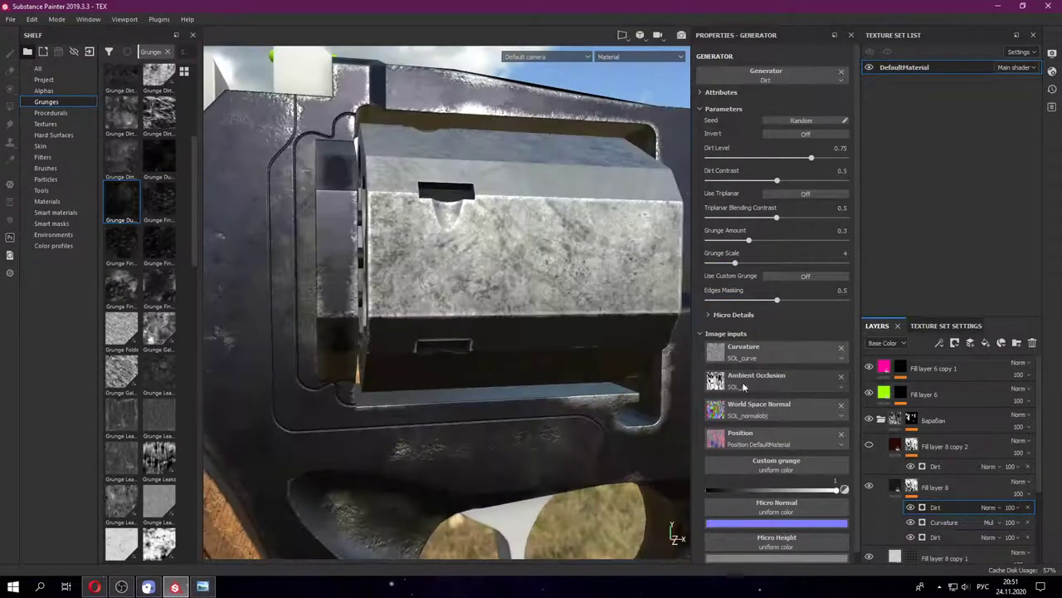
- Adjust the Dirt effect's custom grunge value and keep Curvature Global Contrast at 0
mouse_move(476, 266)
left_mouse_down("alt")
mouse_move(566, 300)
mouse_move(440, 241)
mouse_move(489, 286)
mouse_move(519, 268)
mouse_move(572, 278)
left_mouse_up("alt")
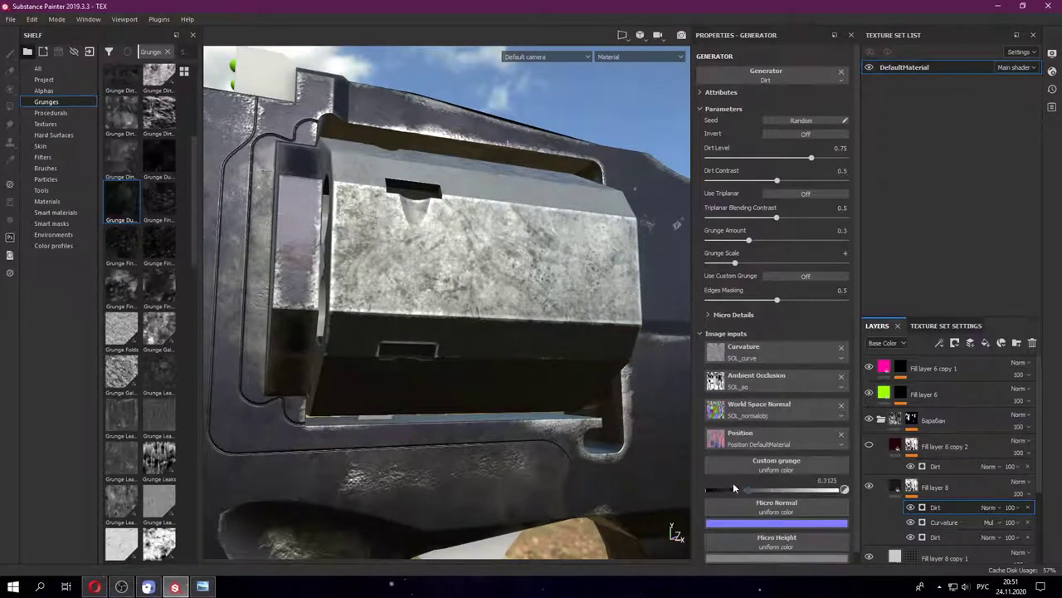
left_click_drag(733, 488, 839, 489)
scroll(797, 473, "down", 1)
mouse_move(539, 390)
left_mouse_down("alt")
mouse_move(457, 365)
mouse_move(554, 249)
mouse_move(487, 325)
left_mouse_up("alt")
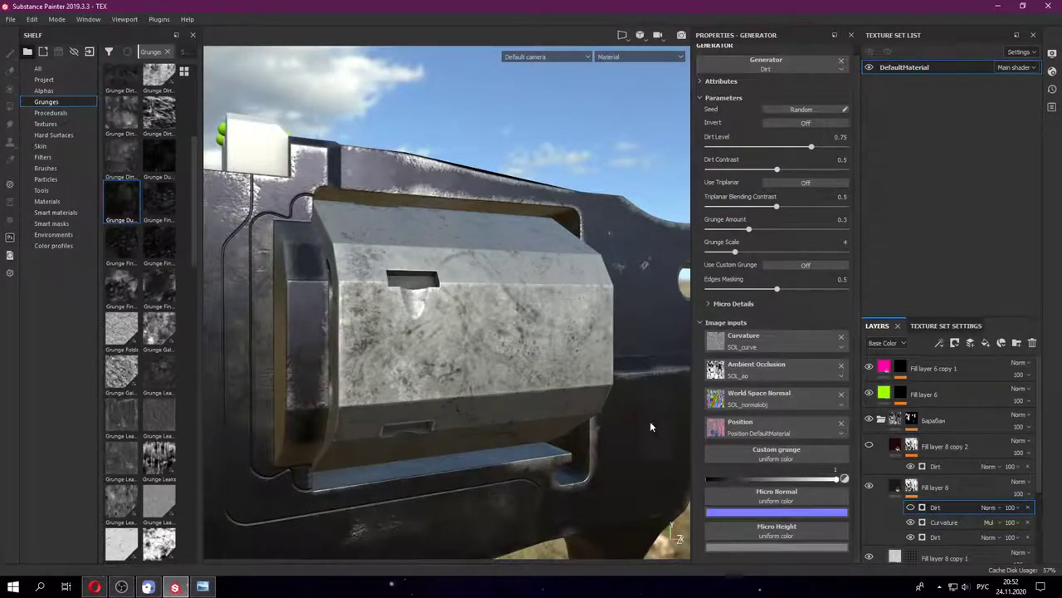
left_click_drag(650, 421, 452, 344, "alt")
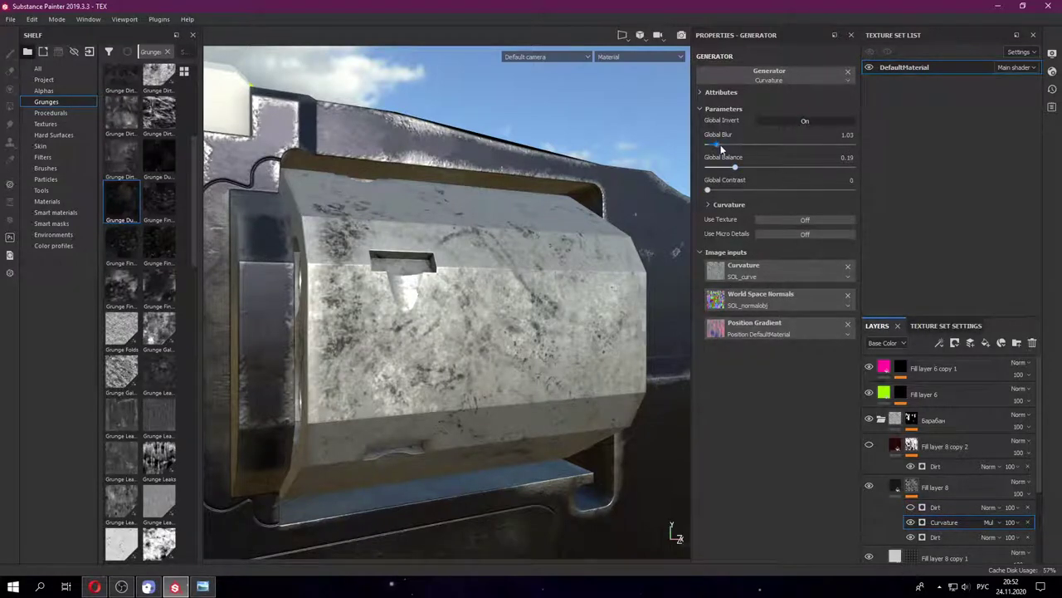
left_click_drag(686, 194, 681, 195)
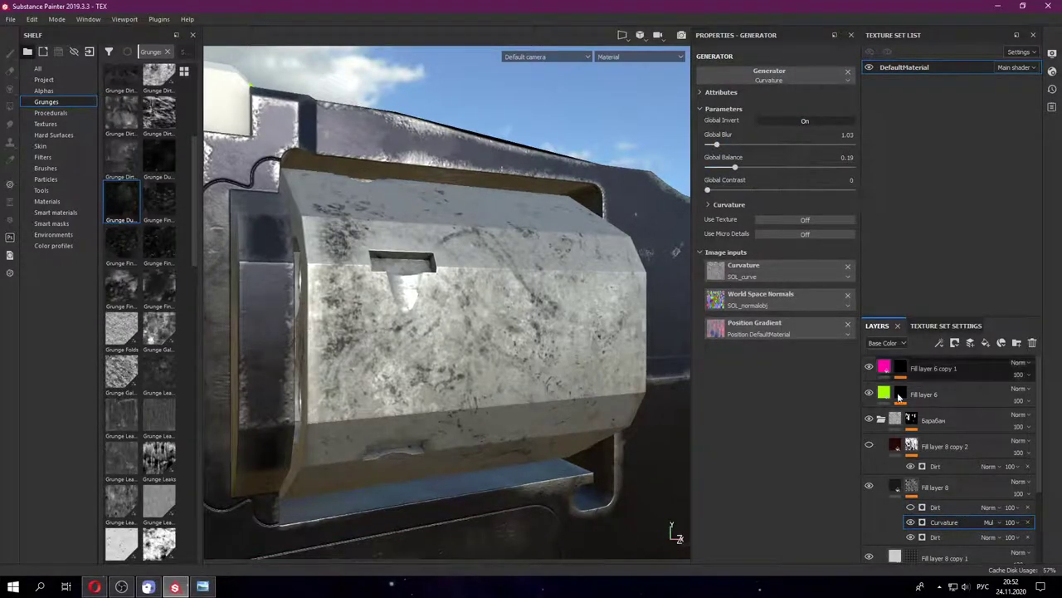
- Switch the Curvature blend through Div and Idv to Darken (Min), then reselect Fill layer 8
left_click(999, 522)
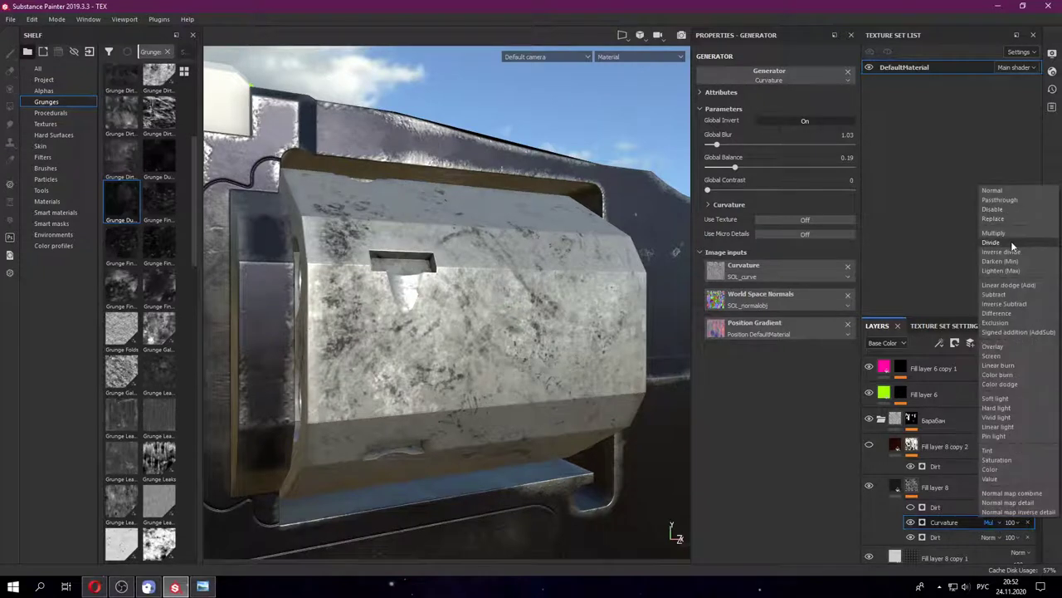
left_click(1011, 242)
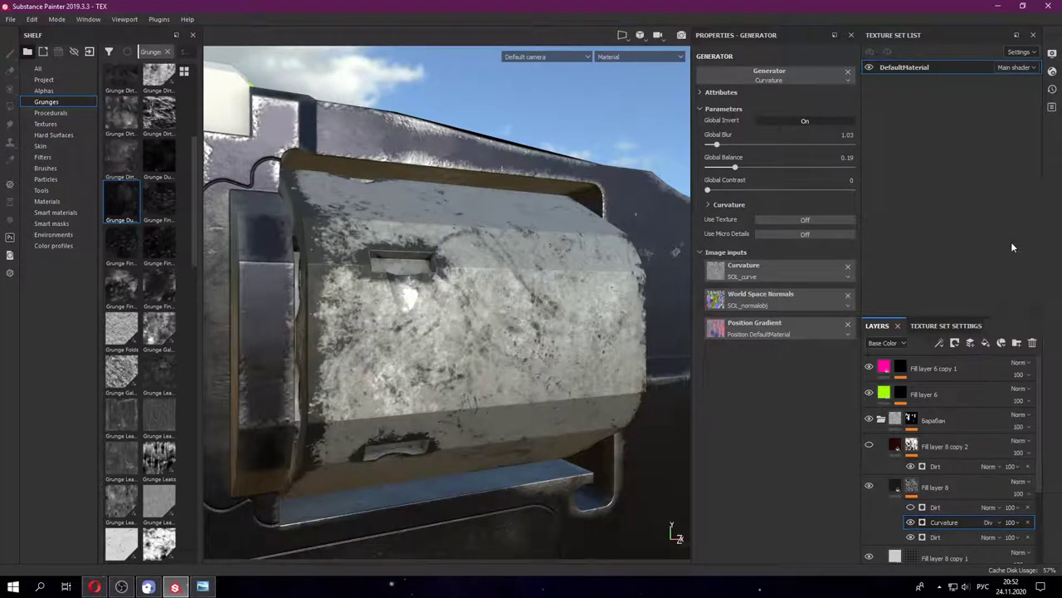
left_click(996, 522)
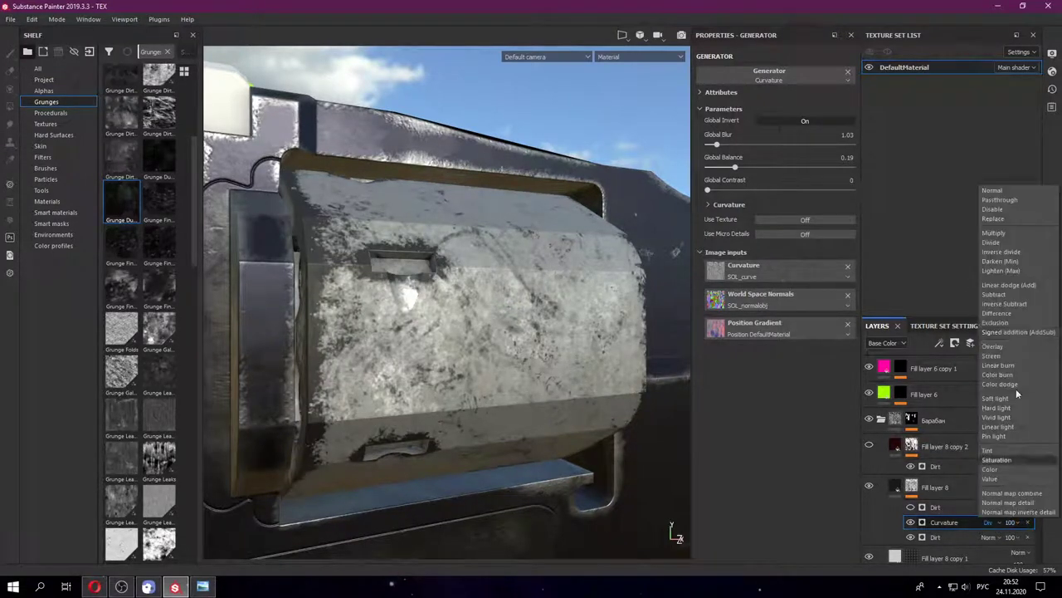
left_click(1015, 252)
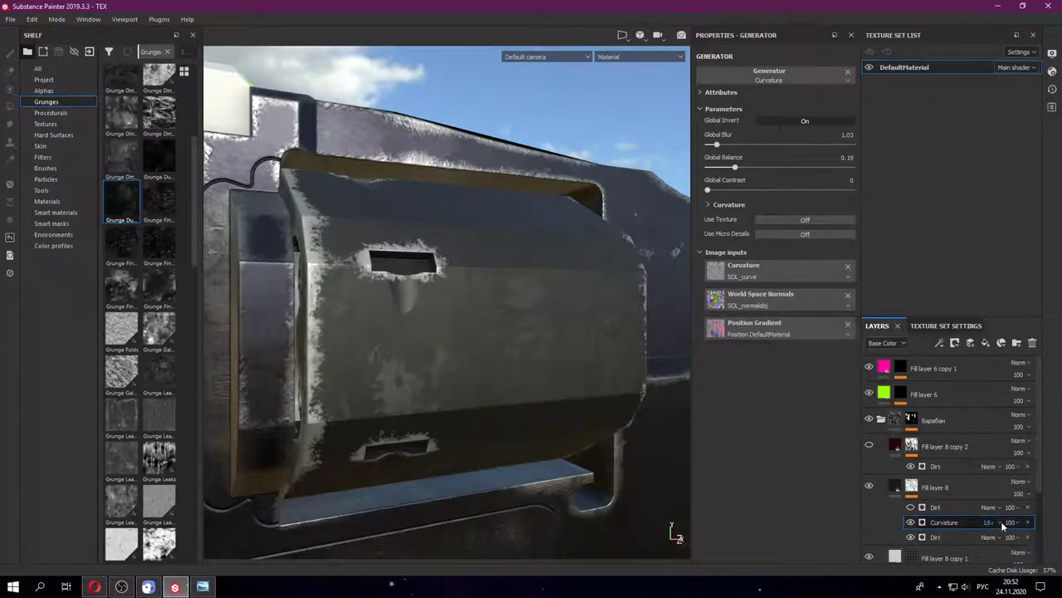
left_click(1001, 524)
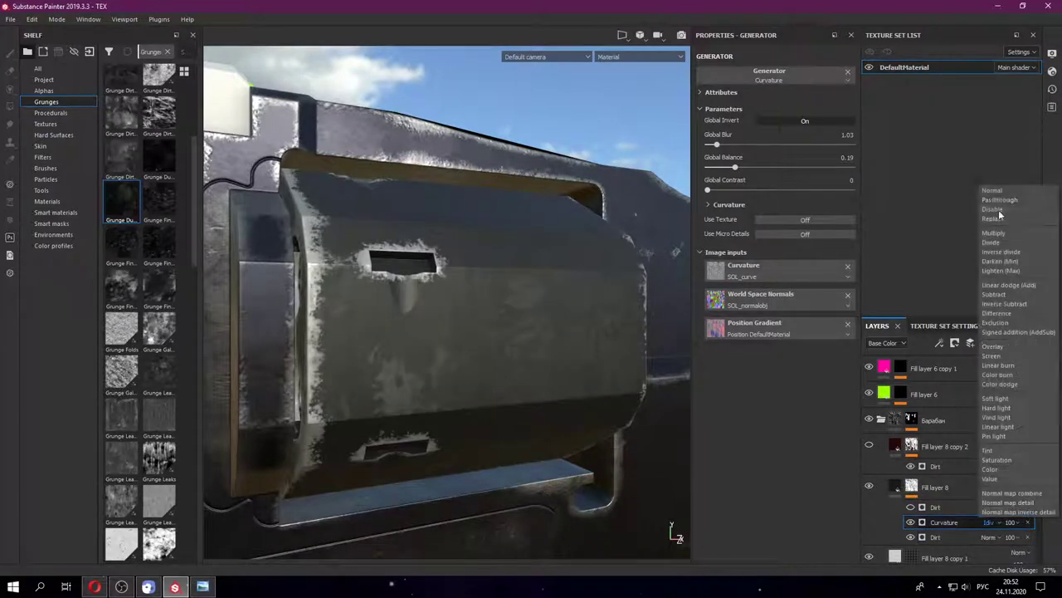
left_click(1017, 264)
left_click_drag(406, 297, 498, 315, "alt")
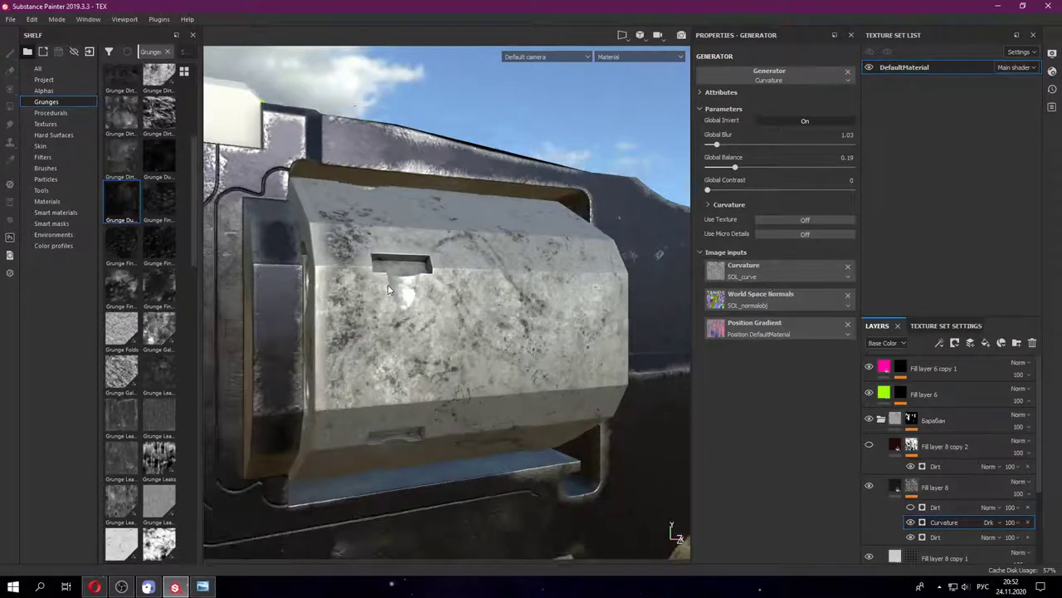
left_click(910, 522)
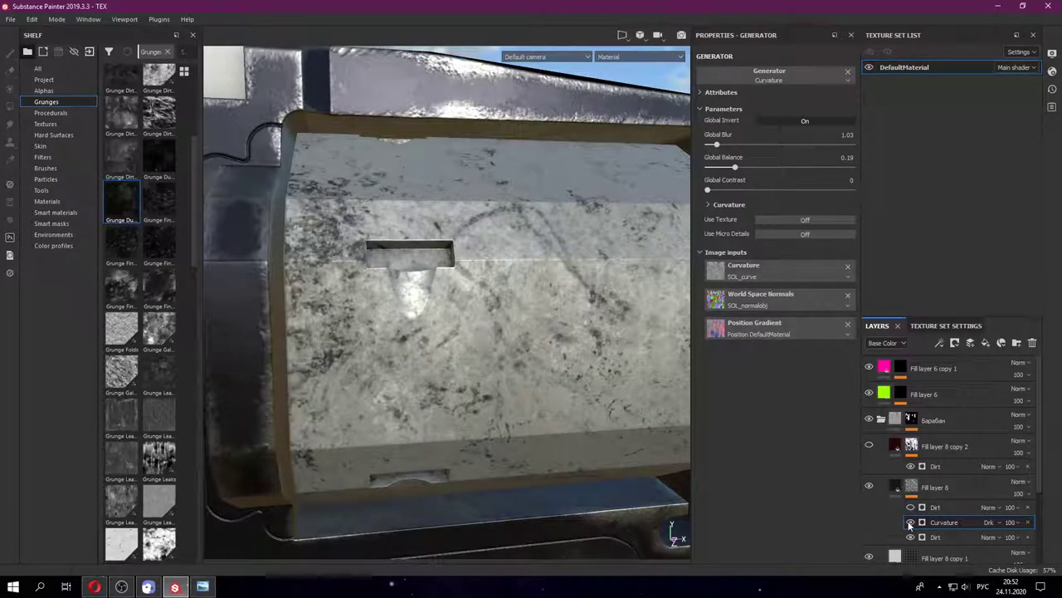
left_click(910, 523)
mouse_move(498, 324)
left_mouse_down("alt")
mouse_move(432, 345)
mouse_move(490, 332)
left_mouse_up("alt")
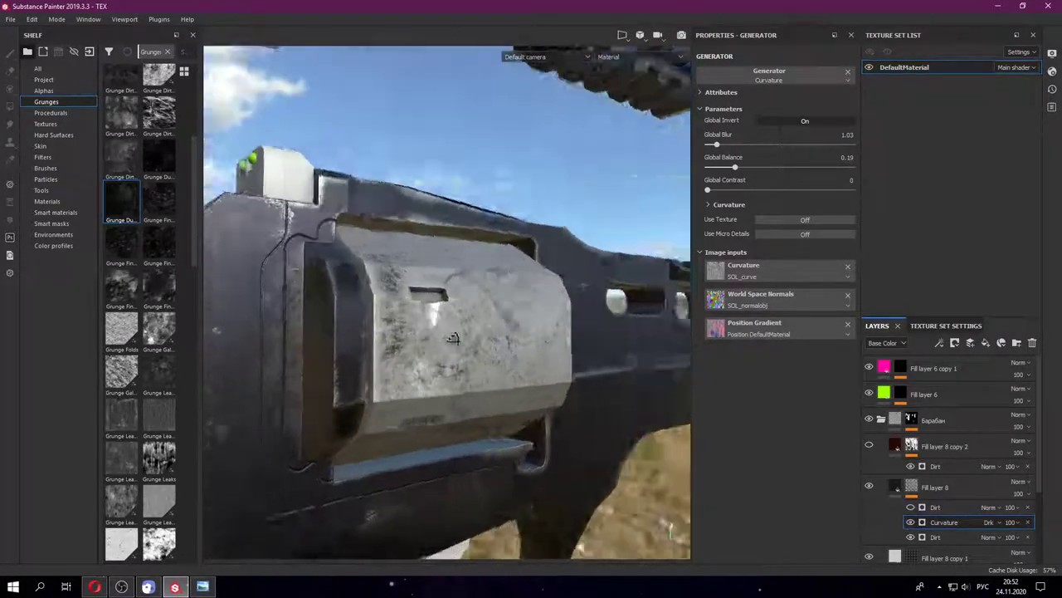
left_click(935, 487)
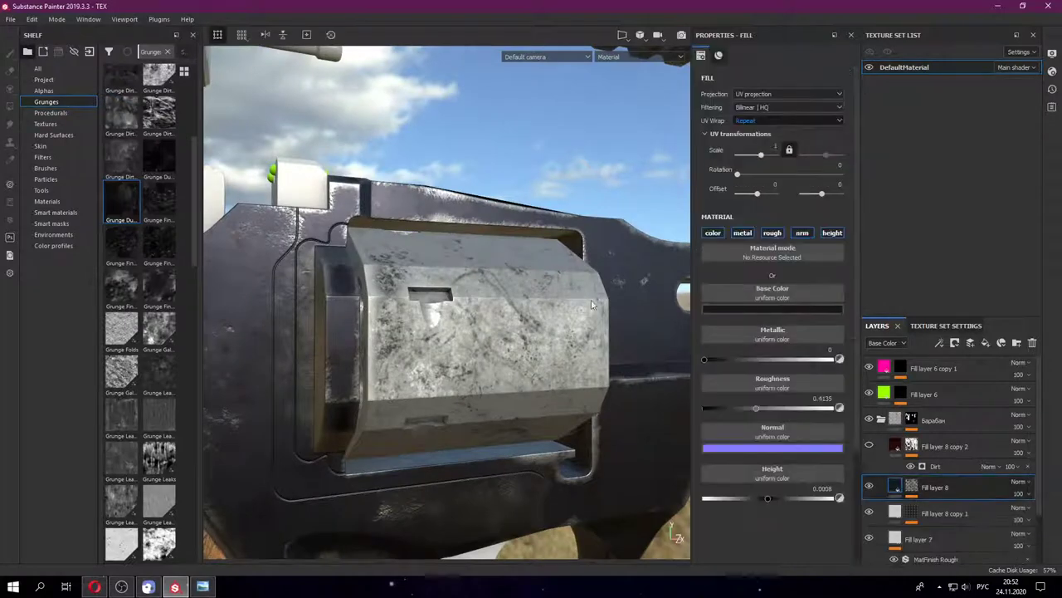
- Set Fill layer 8's base colour to a dark grey
left_click_drag(594, 304, 654, 317, "alt")
left_click(804, 309)
mouse_move(829, 397)
left_mouse_down()
mouse_move(792, 386)
mouse_move(790, 406)
left_mouse_up()
left_click(901, 490)
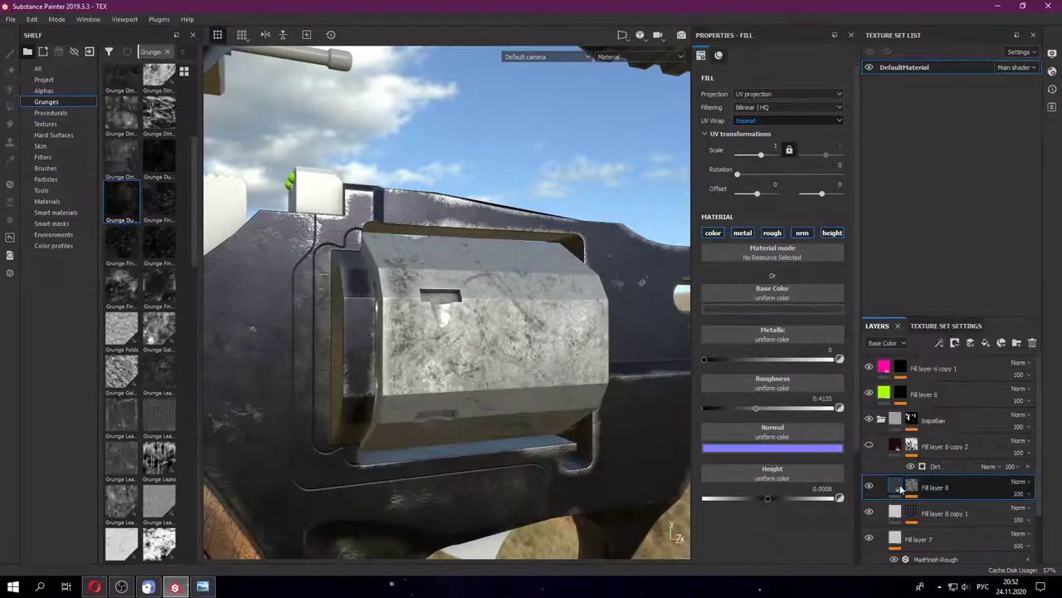
- Lower Fill layer 8 copy 1's roughness to make it glossier
left_click(911, 481)
scroll(946, 465, "down", 1)
left_click(894, 523)
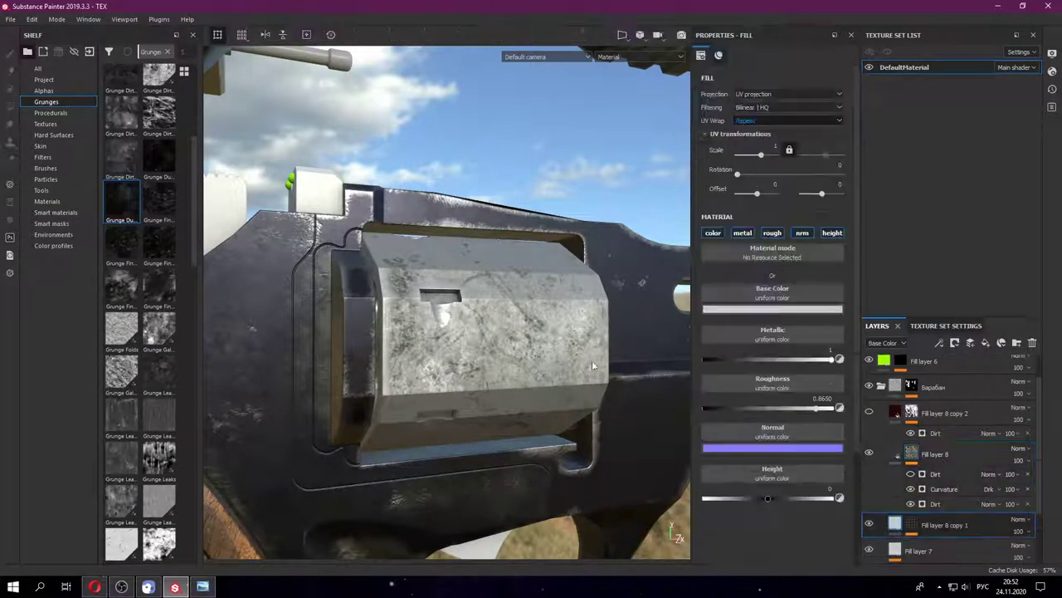
left_click_drag(592, 360, 382, 385, "alt")
left_click_drag(817, 410, 809, 410)
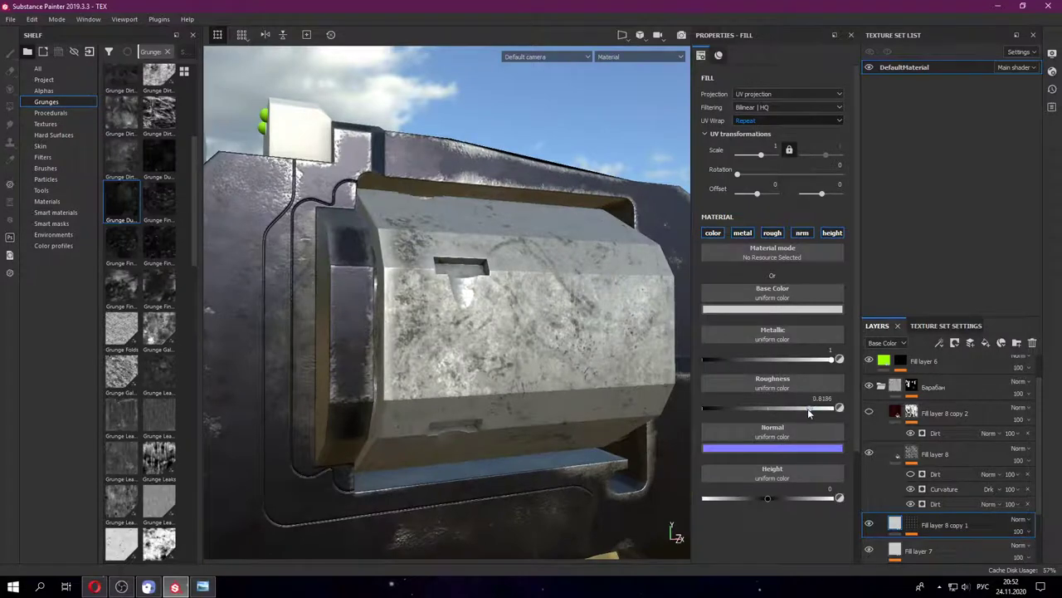
left_click_drag(439, 372, 419, 361, "alt")
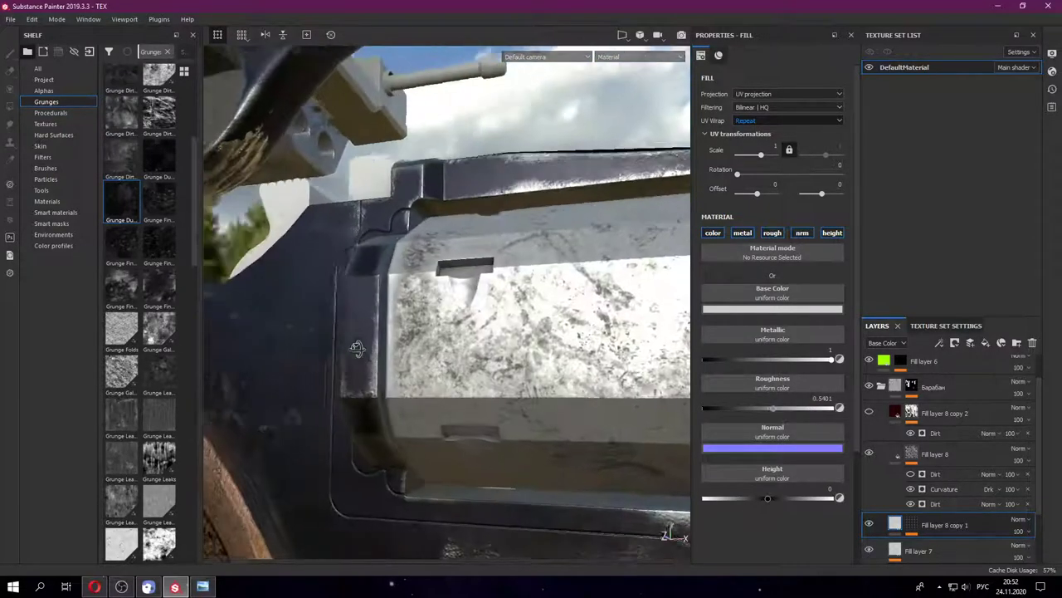
left_click_drag(545, 368, 554, 362, "alt")
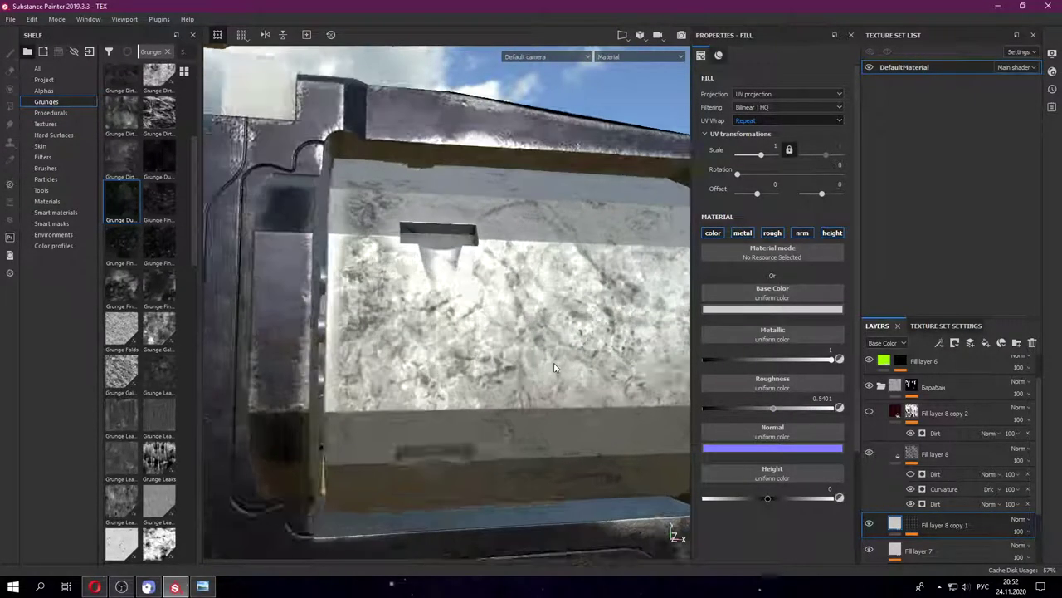
- Lower Fill layer 7's roughness to about 0.15
scroll(923, 522, "down", 2)
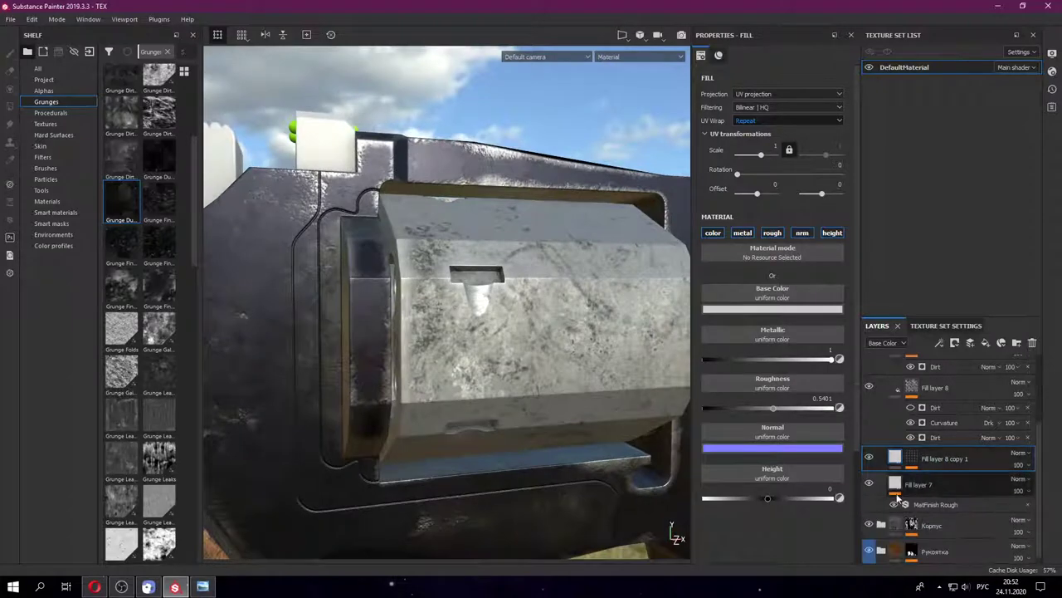
left_click(899, 490)
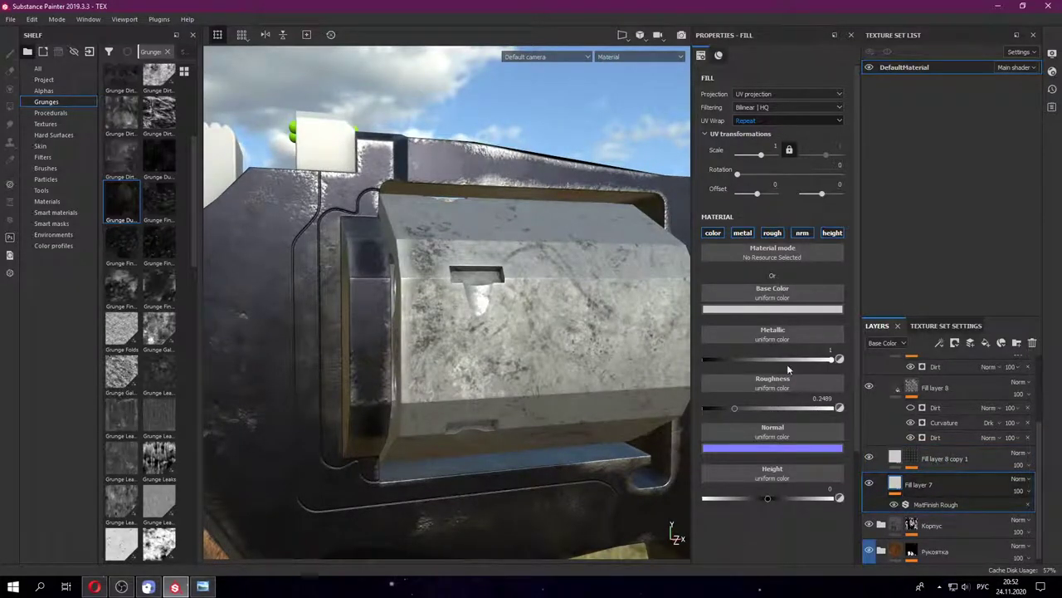
left_click_drag(724, 409, 721, 409)
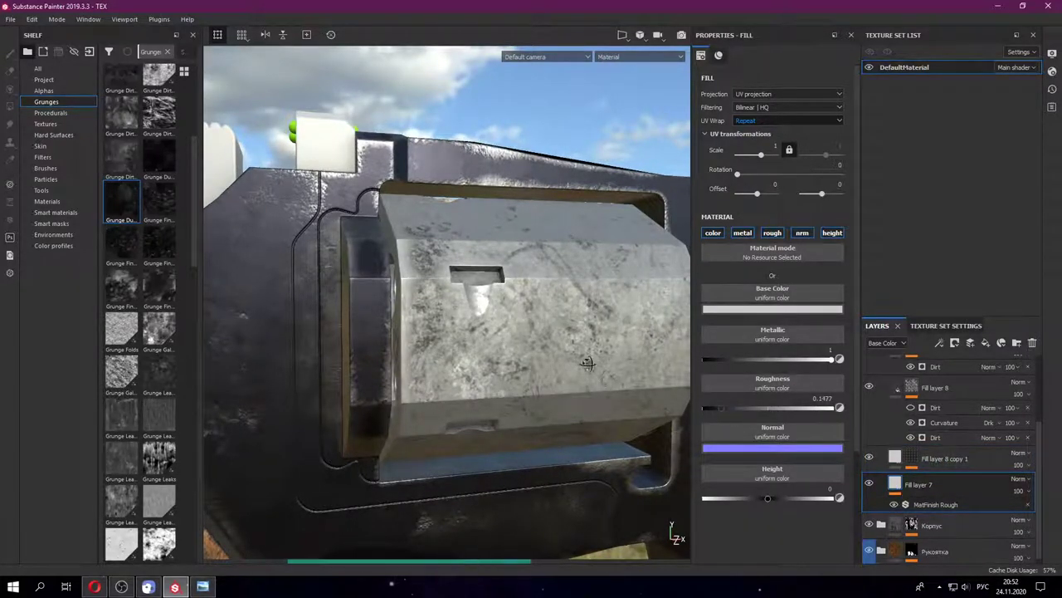
mouse_move(589, 363)
left_mouse_down("alt")
mouse_move(536, 384)
mouse_move(524, 315)
left_mouse_up("alt")
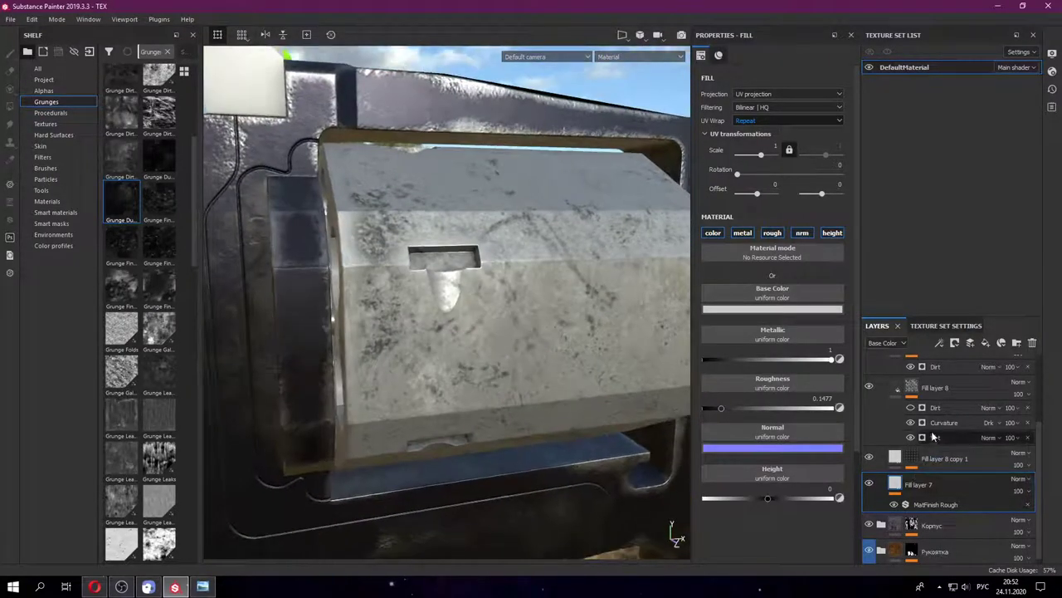
- Hide the upper Dirt generator in the mask and add a new Fill layer 9
left_click(911, 408)
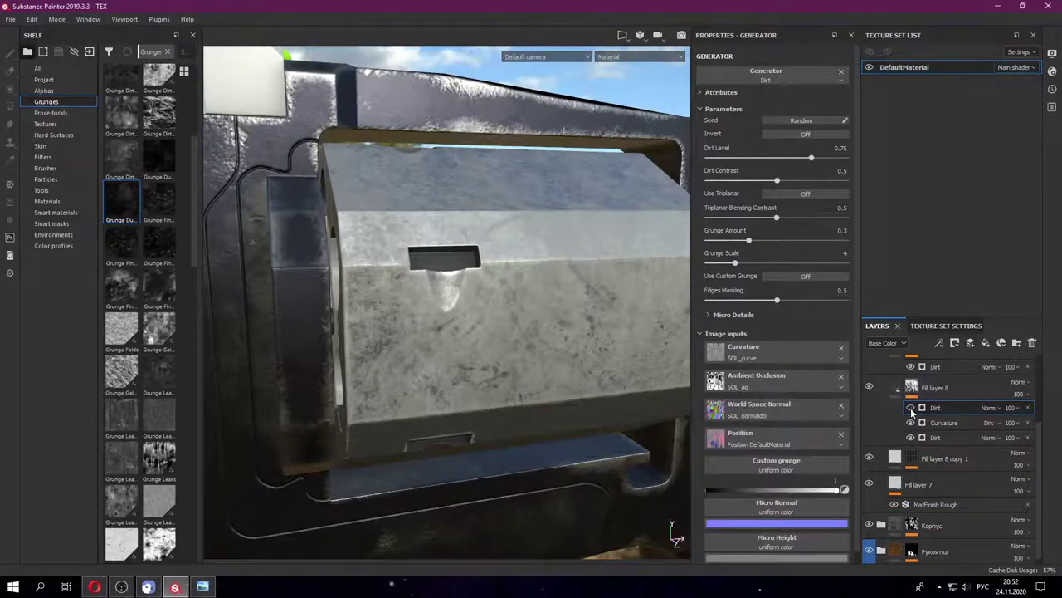
left_click(911, 407)
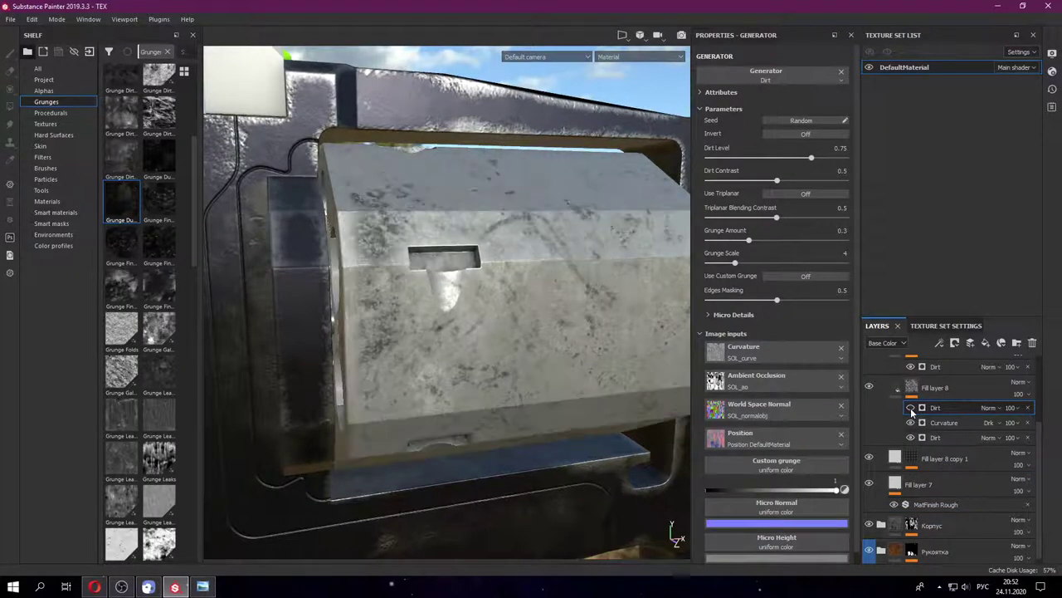
left_click(950, 425)
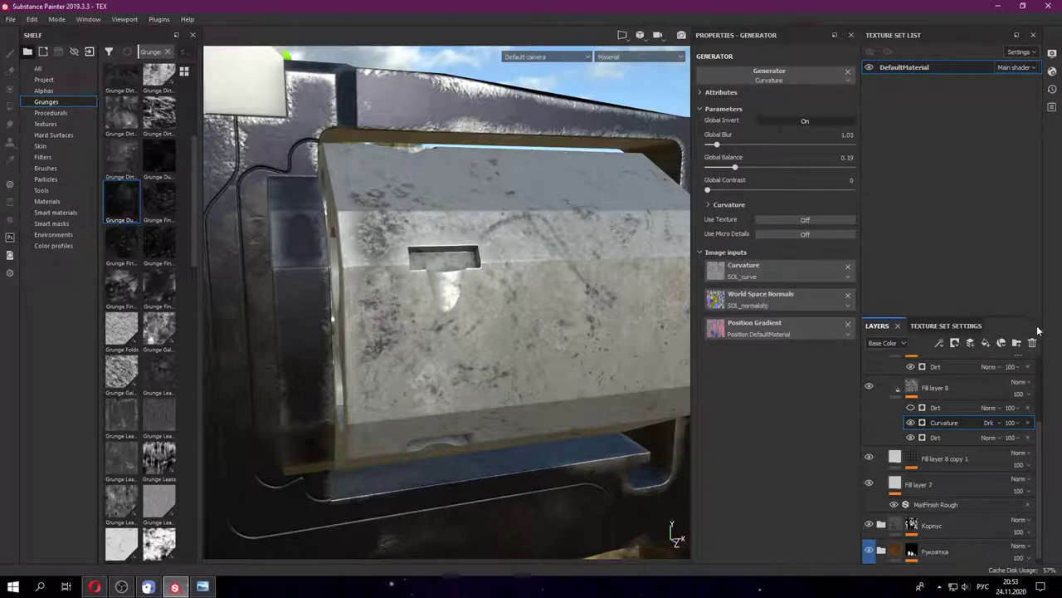
left_click(1001, 343)
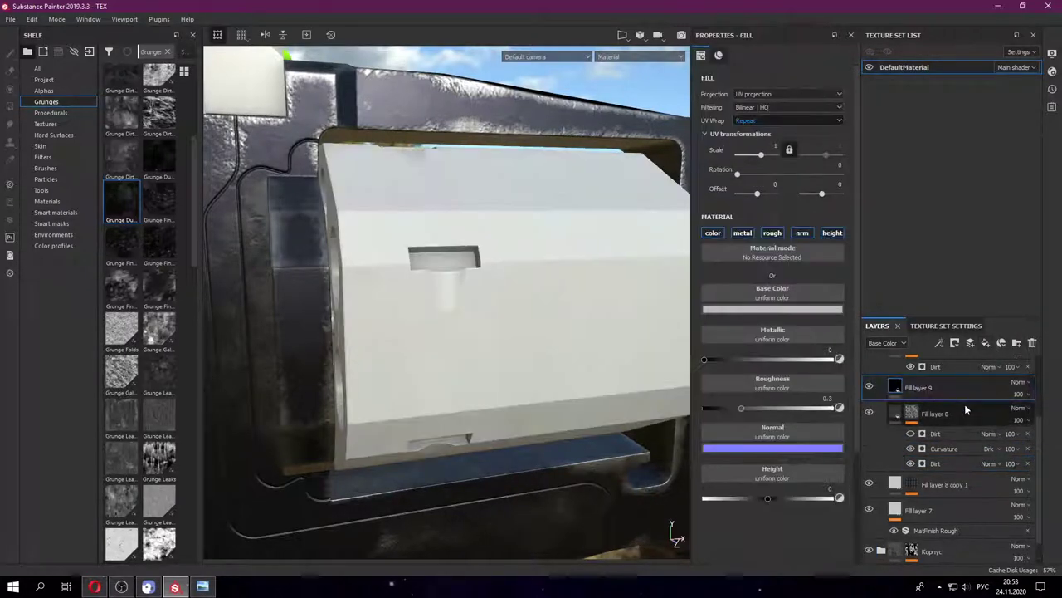
- Delete Fill layer 9 and add a fill effect to Fill layer 8's mask
key("Delete")
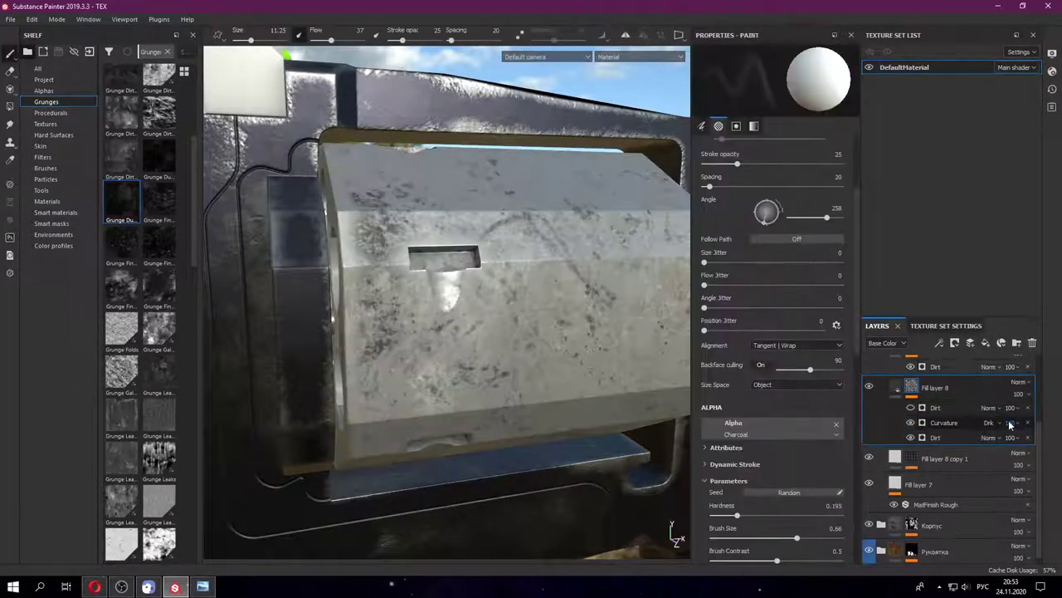
left_click(938, 437)
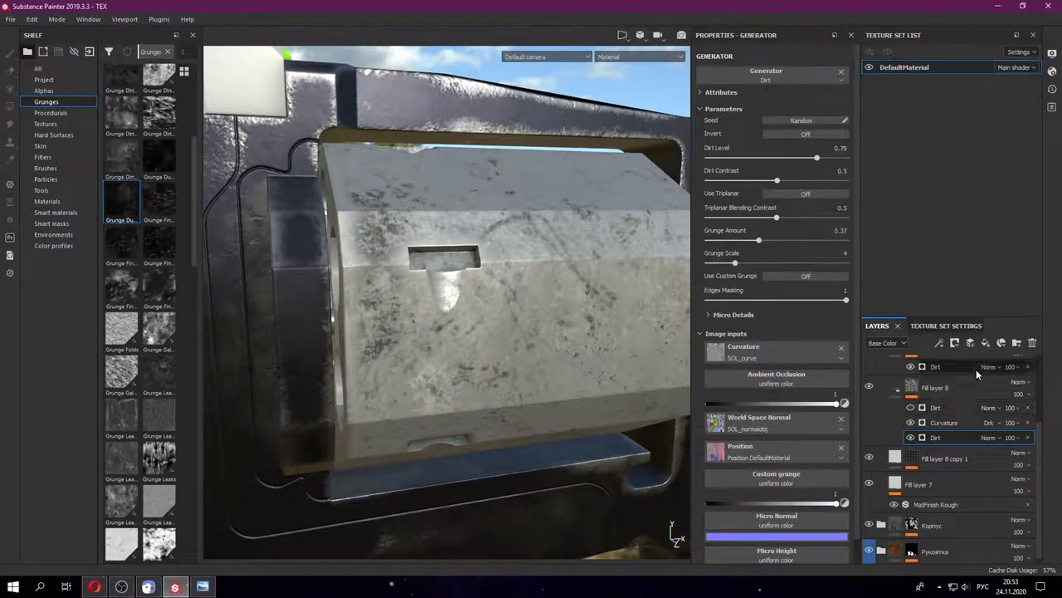
right_click(946, 440)
left_click(926, 394)
right_click(932, 396)
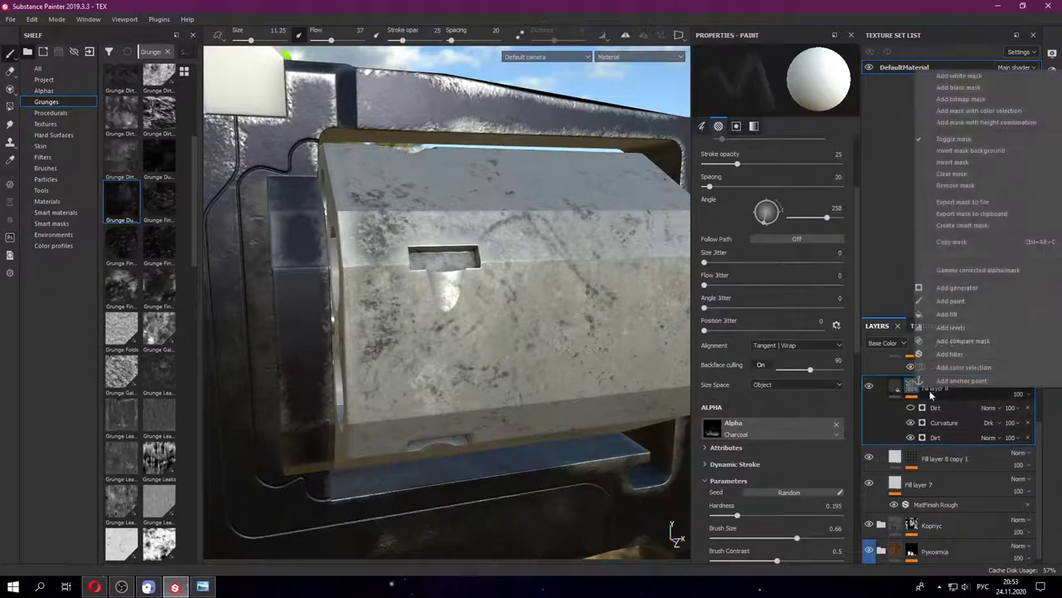
left_click(950, 314)
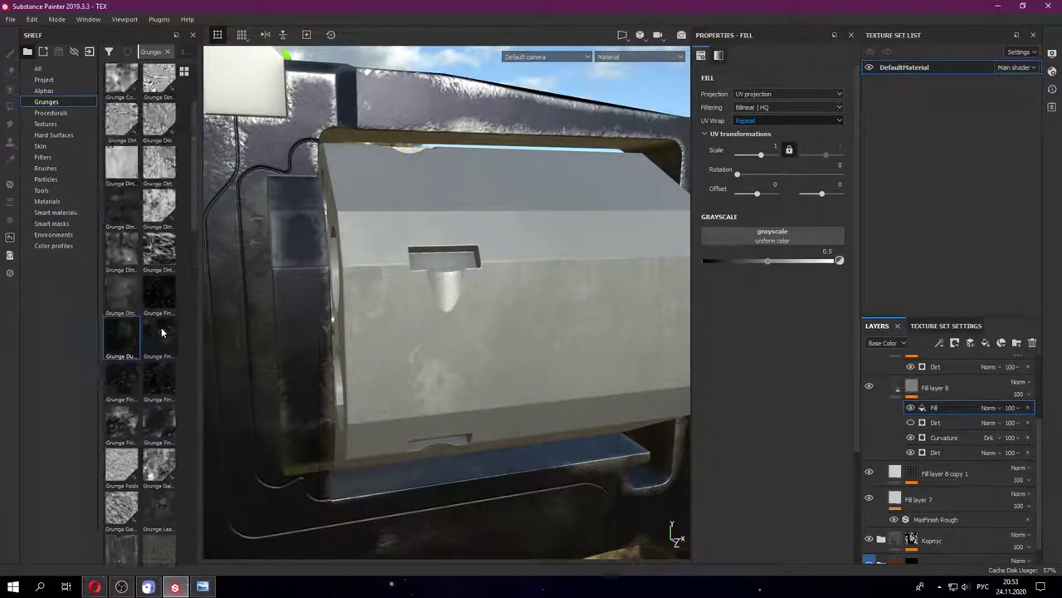
- Load Grunge Galvanic Large into the fill, multiply it, and set balance 0.88, contrast 0.81
left_click_drag(160, 329, 784, 234)
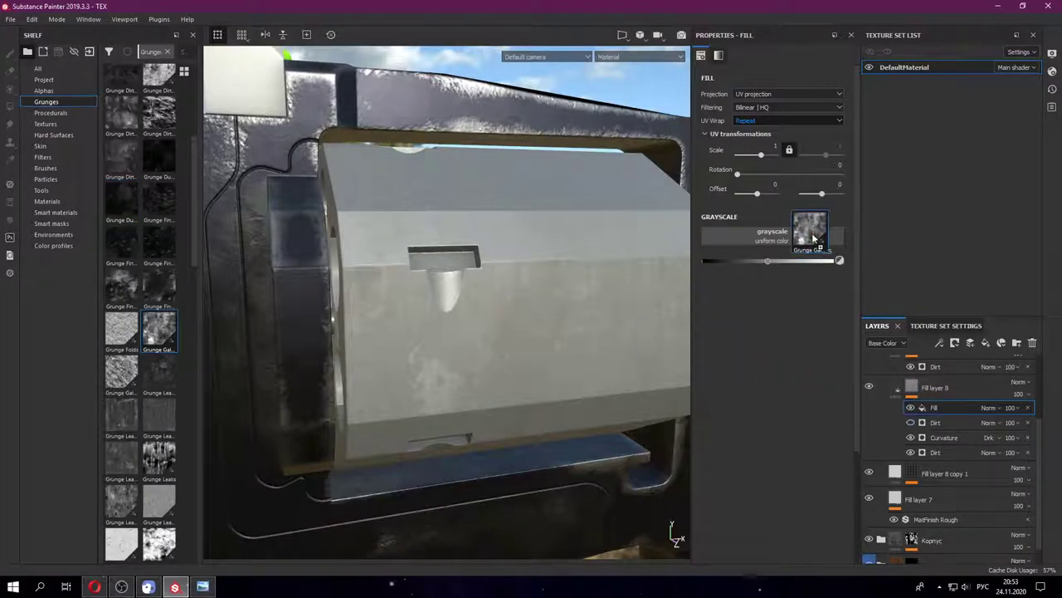
left_click_drag(941, 410, 941, 442)
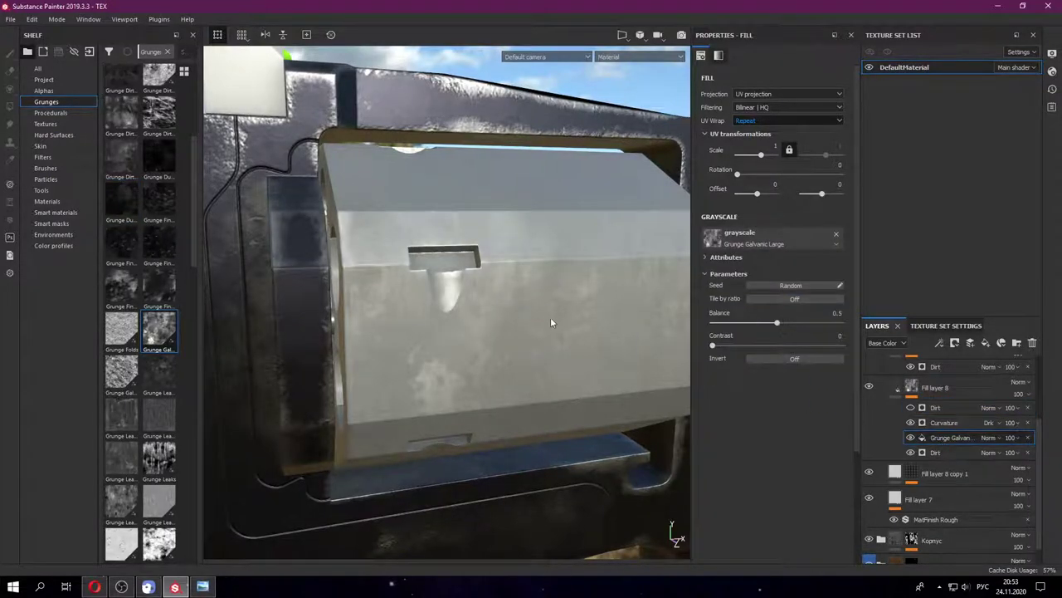
left_click(988, 438)
left_click(993, 148)
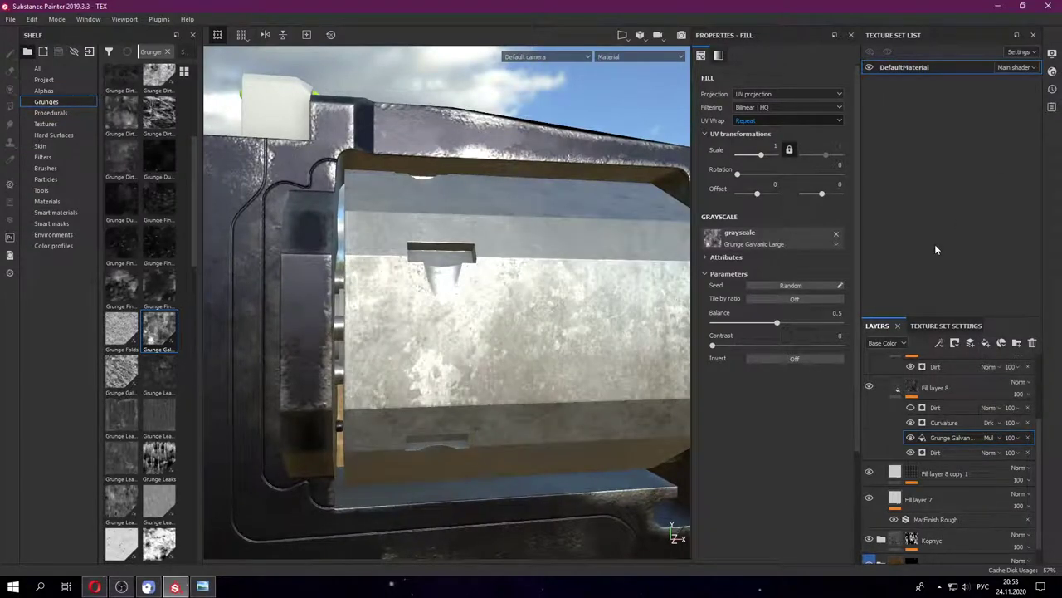
left_click_drag(562, 326, 575, 347, "alt")
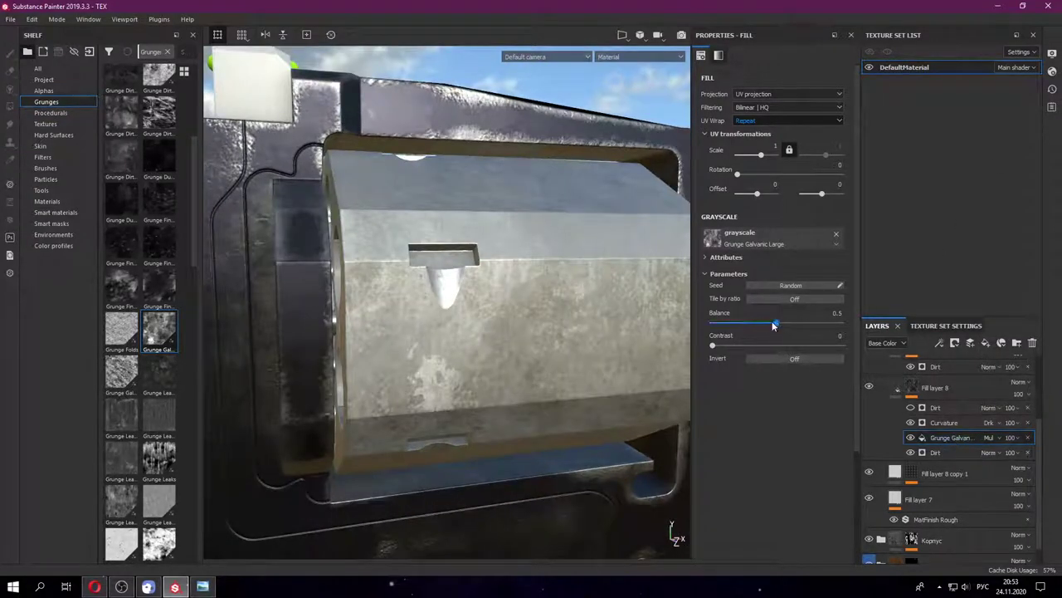
left_click_drag(773, 326, 792, 328)
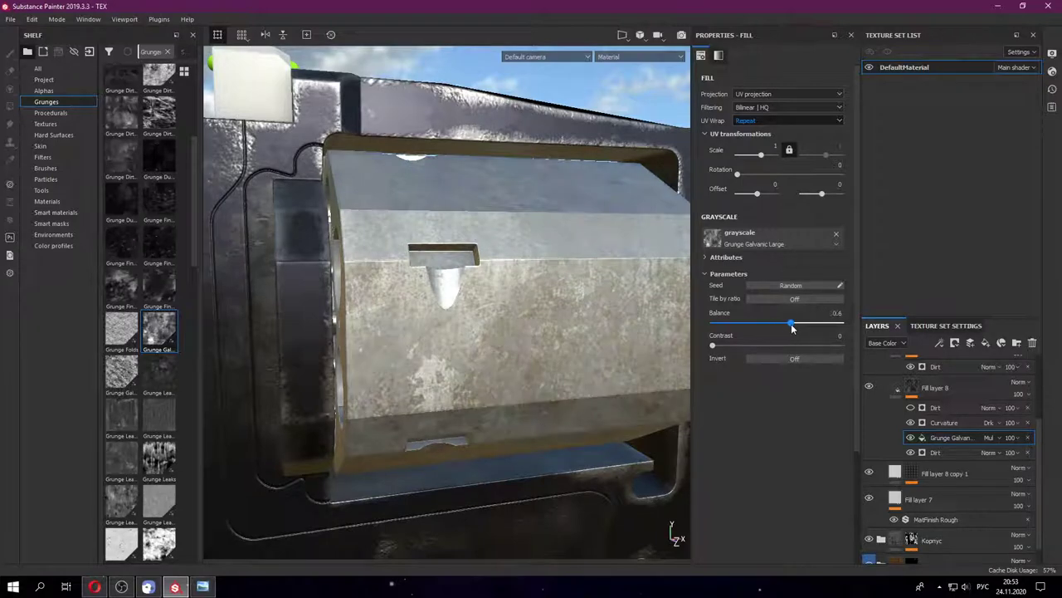
mouse_move(713, 345)
left_mouse_down()
mouse_move(772, 345)
mouse_move(797, 322)
mouse_move(827, 324)
left_mouse_up()
left_click_drag(772, 346, 816, 347)
left_click_drag(547, 317, 579, 318, "alt")
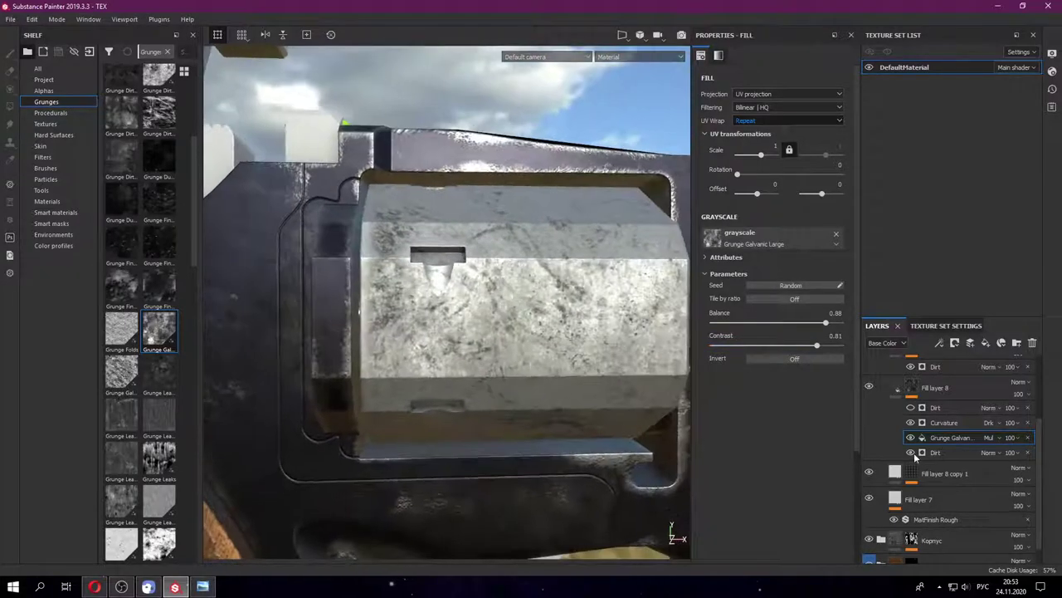
- Toggle the Dirt generator to compare, leave it hidden, and bring up Fill layer 8's mask options
left_click(912, 409)
left_click(911, 408)
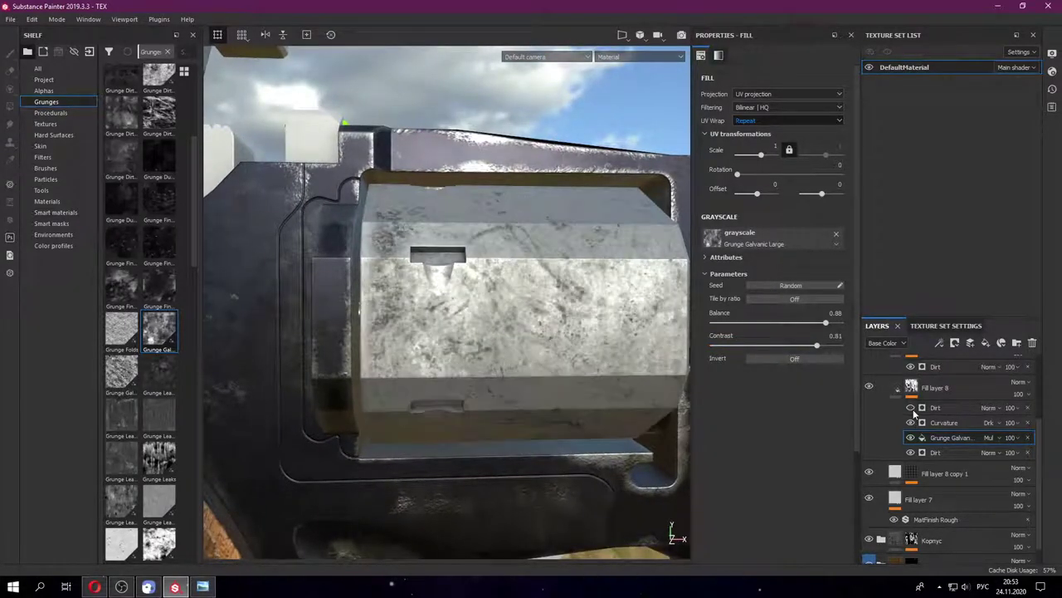
left_click(913, 409)
left_click(912, 409)
left_click(912, 409)
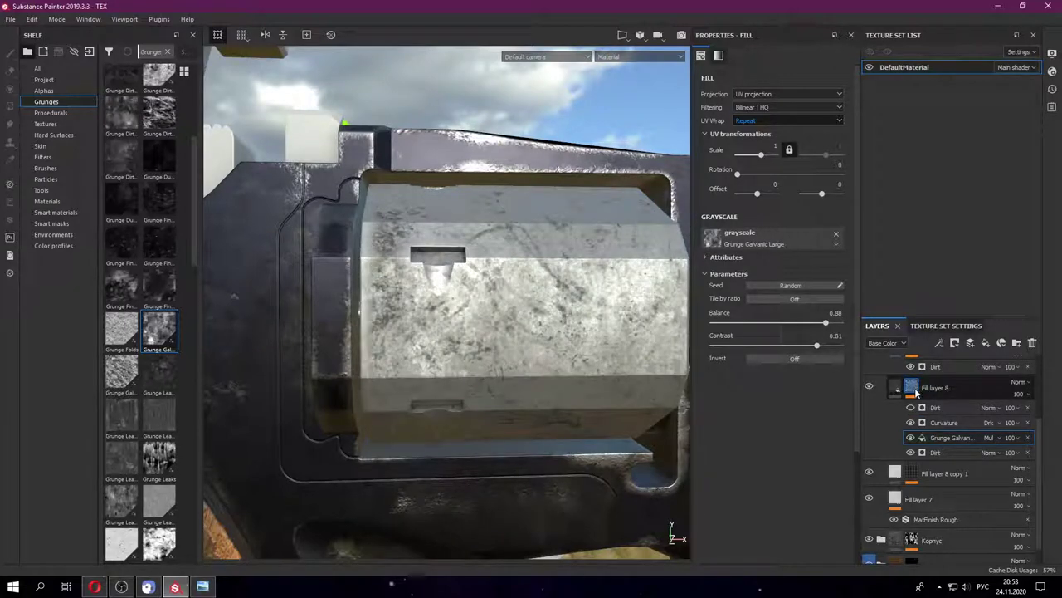
right_click(915, 393)
- Add a Levels effect below the hidden Dirt generator and brighten the mask midtones
left_click(954, 328)
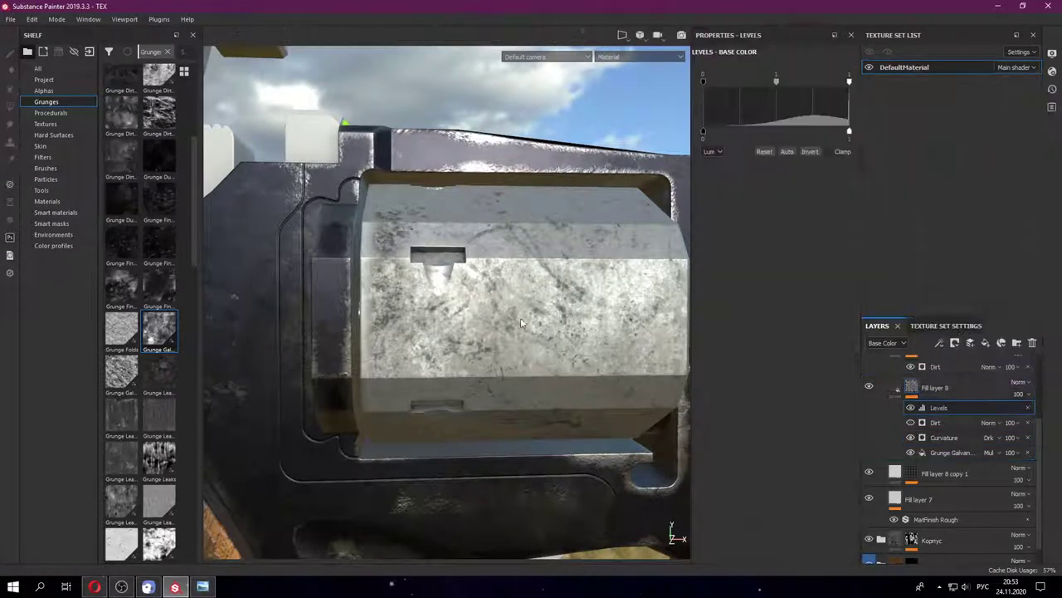
left_click_drag(931, 423, 936, 407)
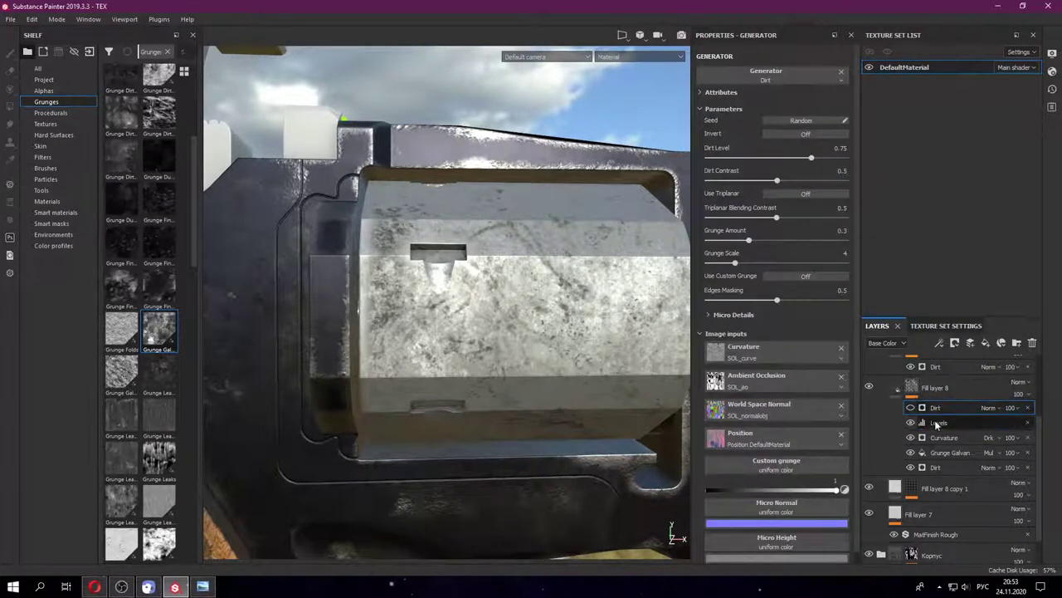
left_click(936, 423)
left_click_drag(703, 137, 743, 136)
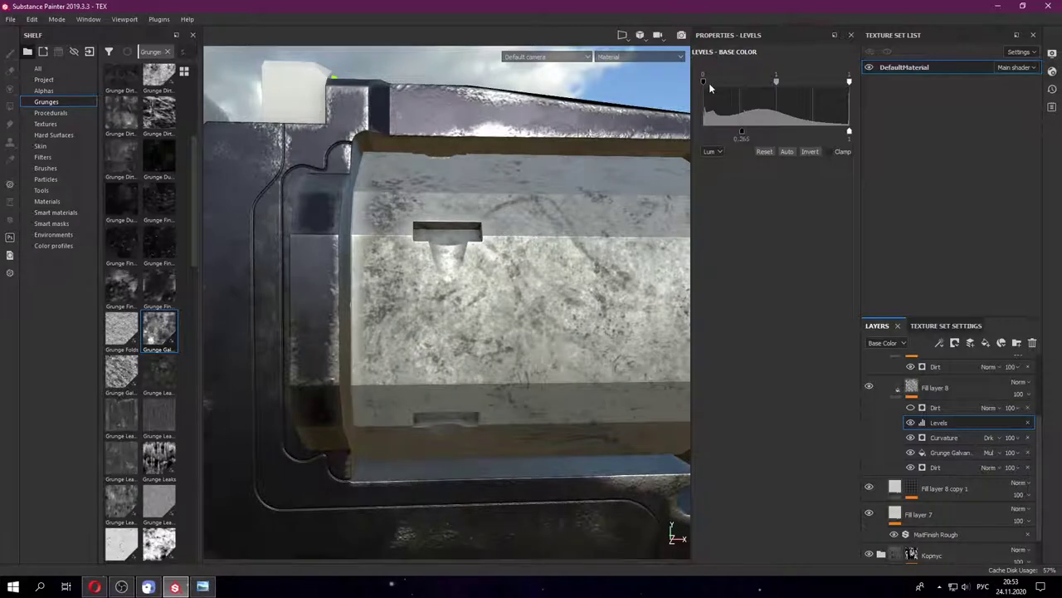
left_click_drag(720, 83, 673, 91)
left_click_drag(777, 82, 774, 86)
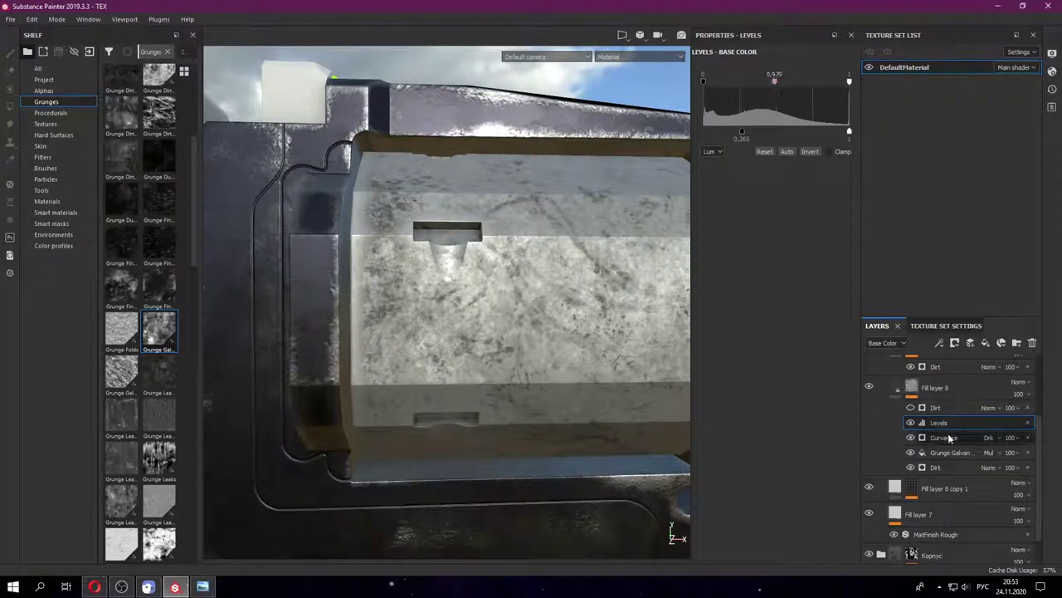
- Compare with the Dirt generator on and off, then raise the Levels low input slightly
left_click(910, 407)
left_click(910, 407)
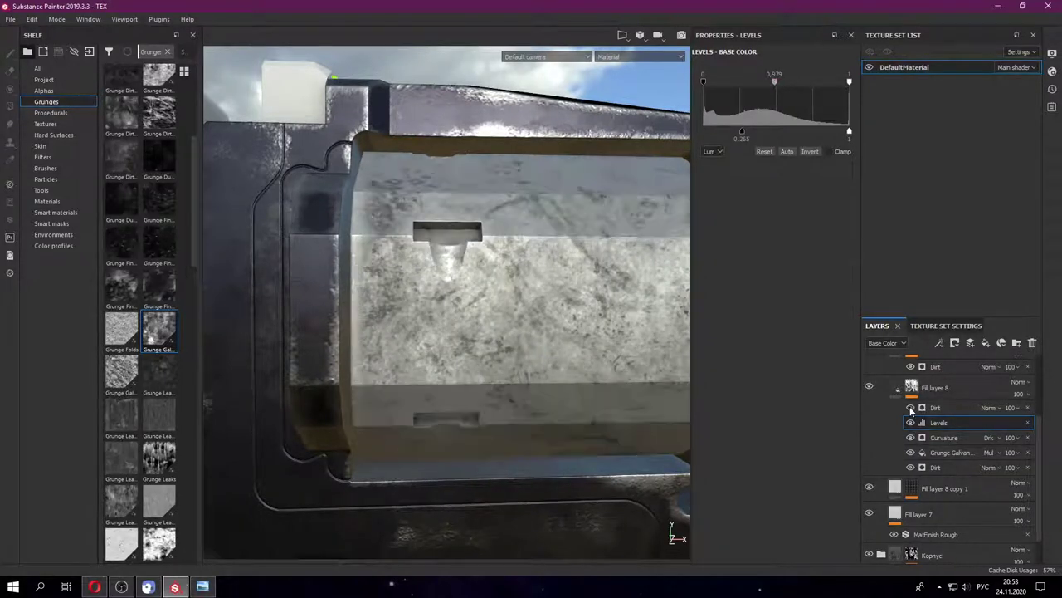
left_click(910, 408)
left_click(910, 407)
left_click(910, 407)
left_click(910, 408)
left_click_drag(721, 135, 727, 133)
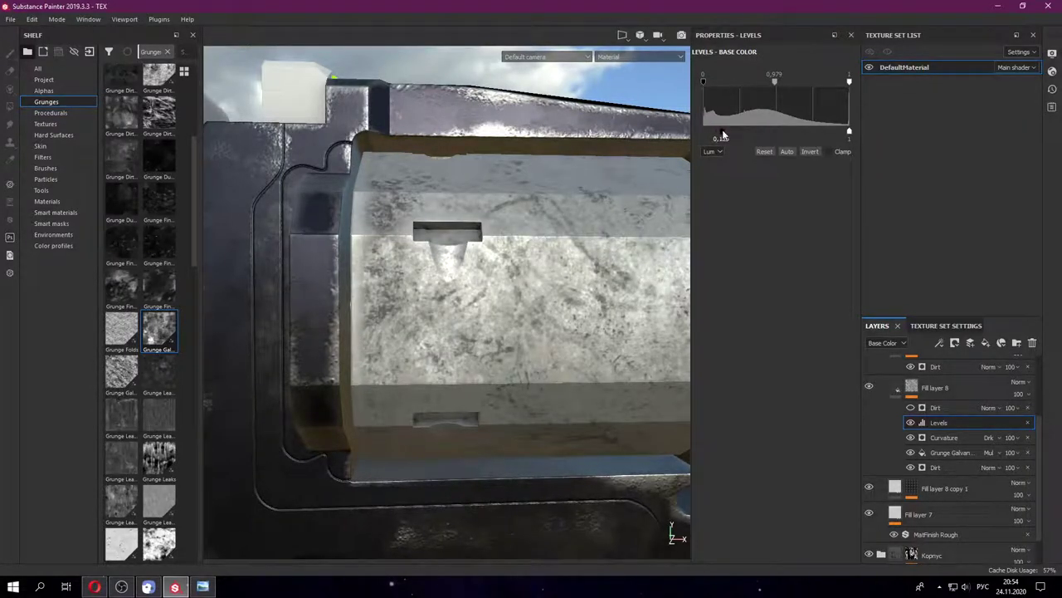
- Set the Curvature generator's Global Balance to 0.33 and Global Blur to 0
left_click(952, 438)
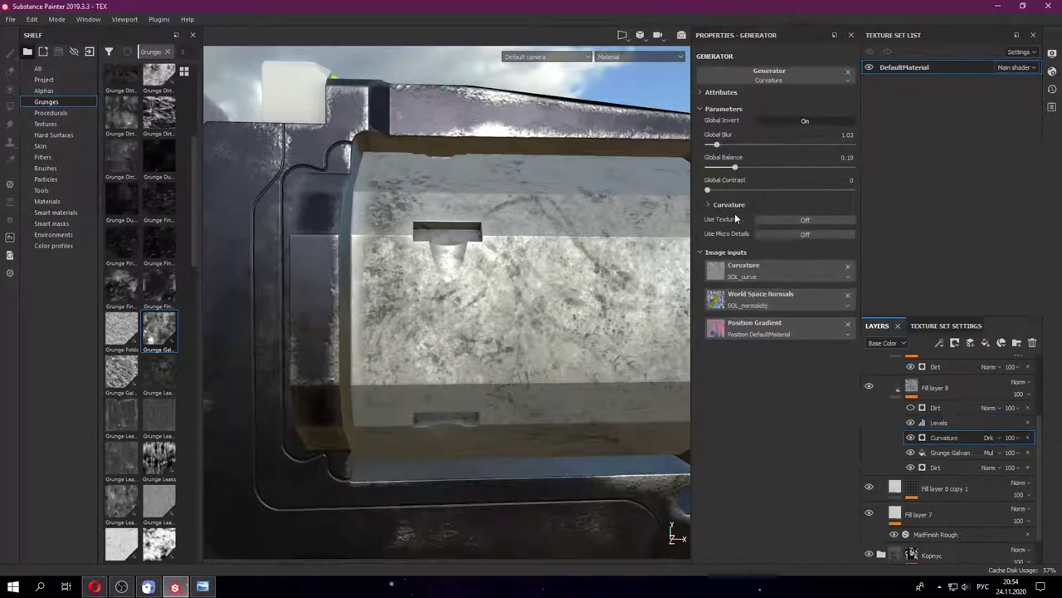
left_click_drag(725, 170, 751, 169)
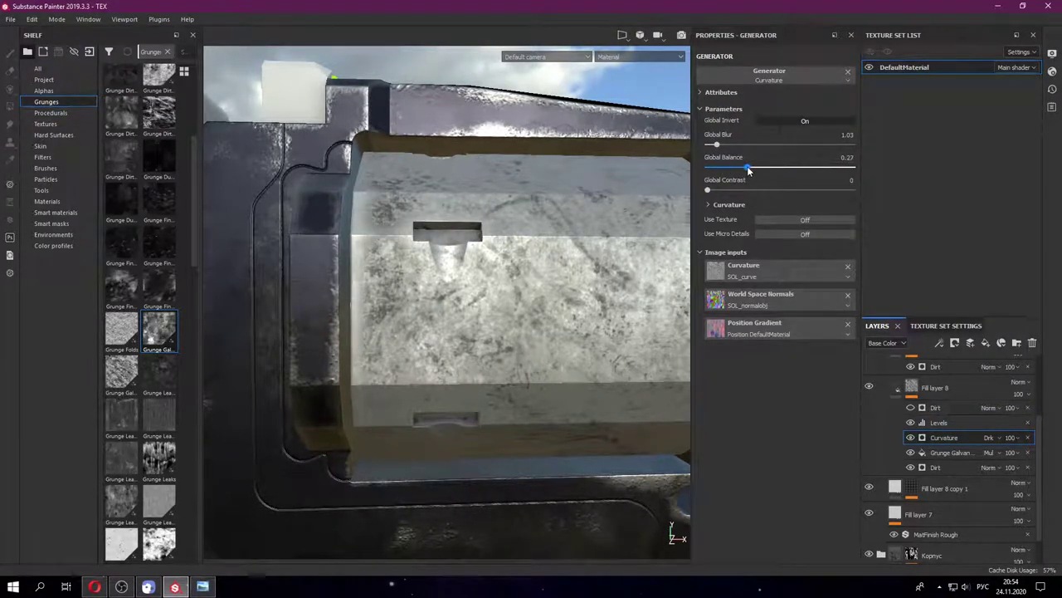
left_click_drag(755, 172, 674, 141)
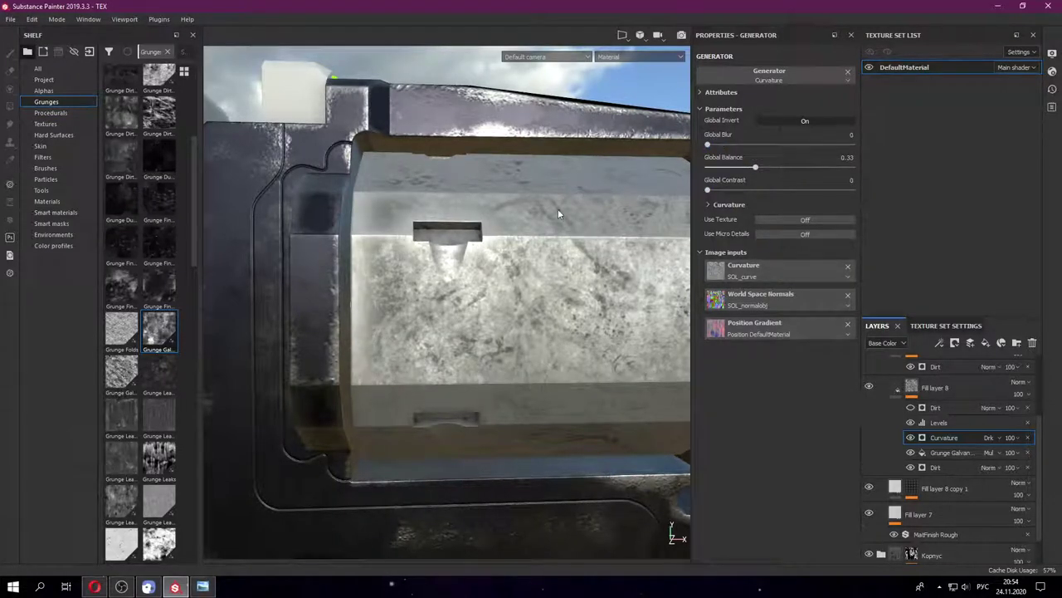
mouse_move(558, 208)
left_mouse_down("alt")
mouse_move(573, 214)
mouse_move(416, 238)
left_mouse_up("alt")
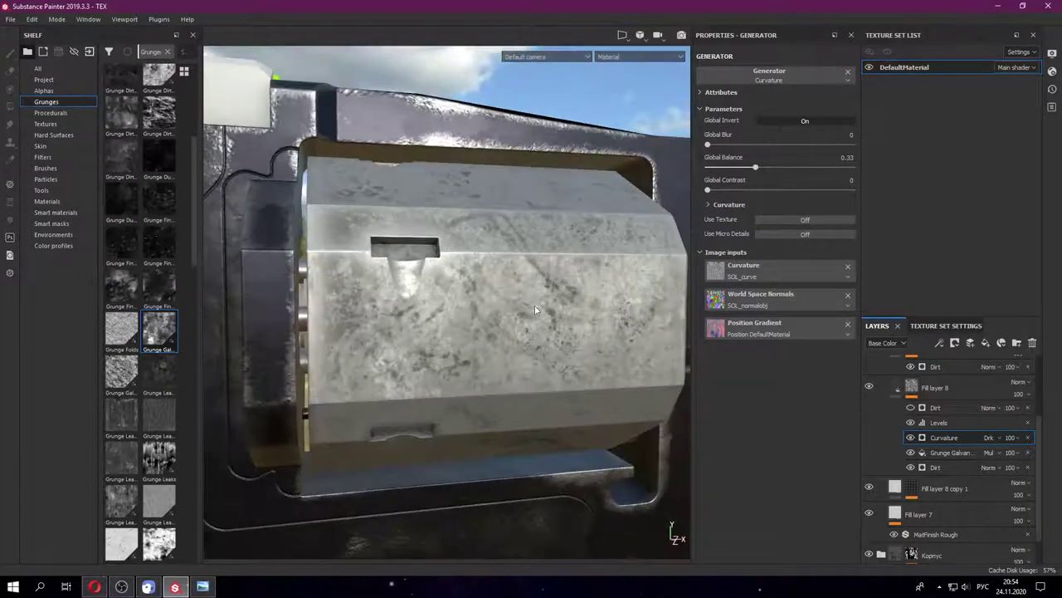
- Show the detailed curvature settings and adjust Sharp, setting Soft to 0.3
mouse_move(526, 332)
left_mouse_down("alt")
mouse_move(523, 259)
mouse_move(749, 273)
left_mouse_up("alt")
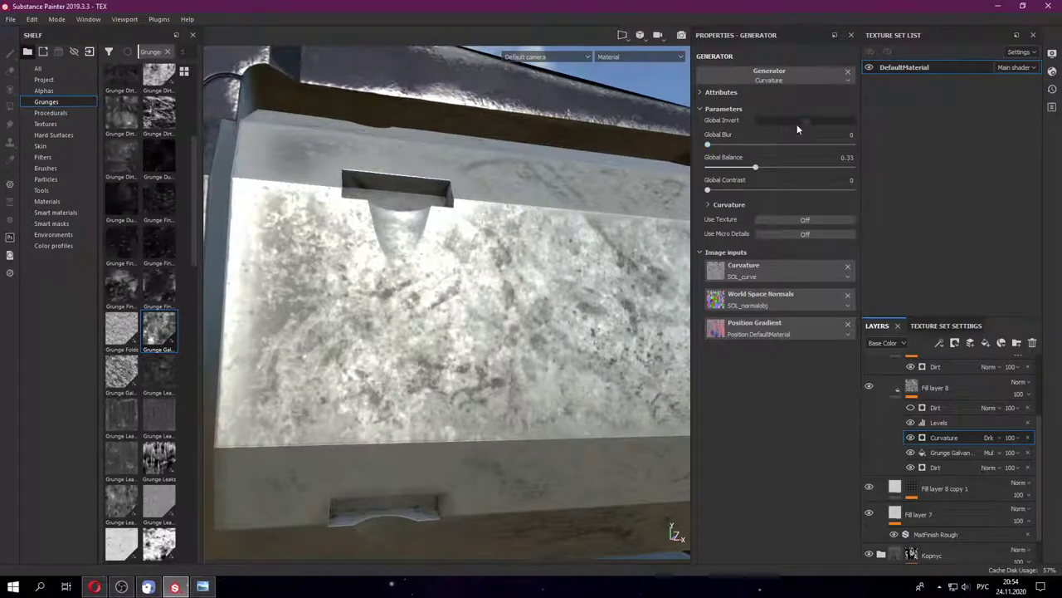
left_click(709, 206)
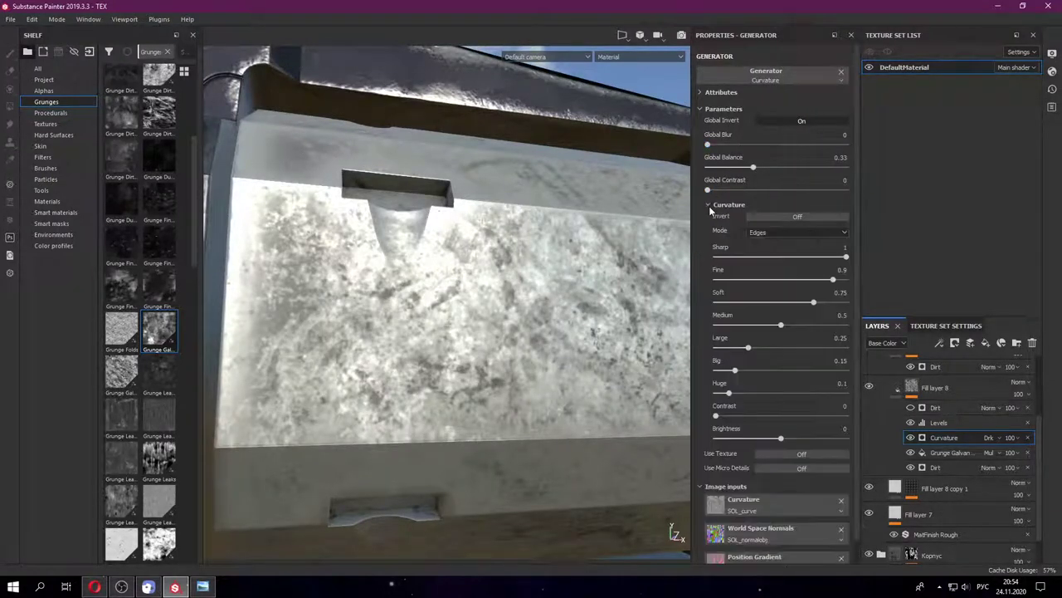
left_click_drag(498, 267, 496, 266, "alt")
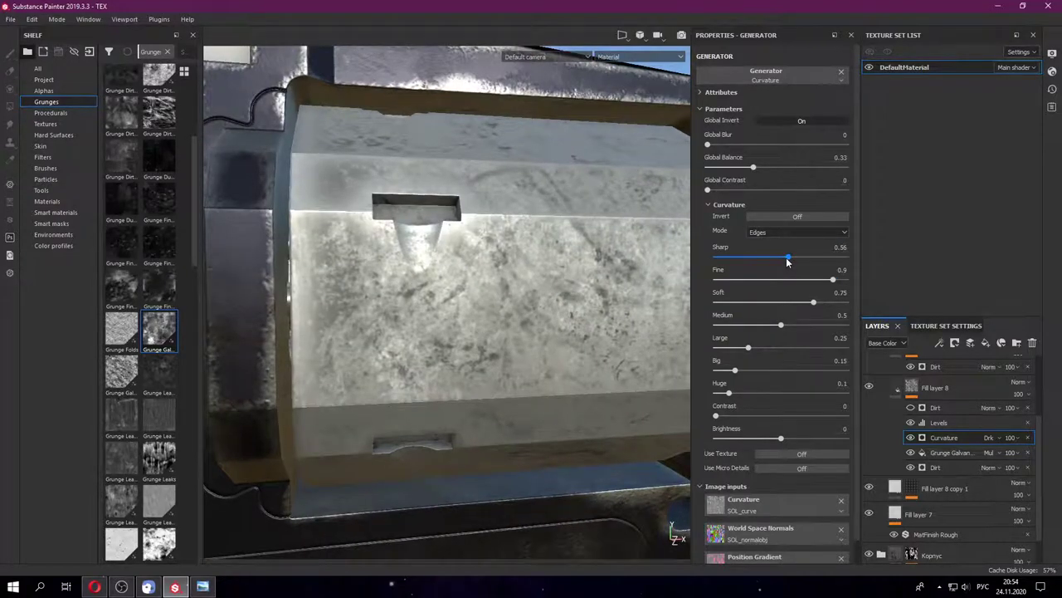
left_click_drag(733, 259, 726, 259)
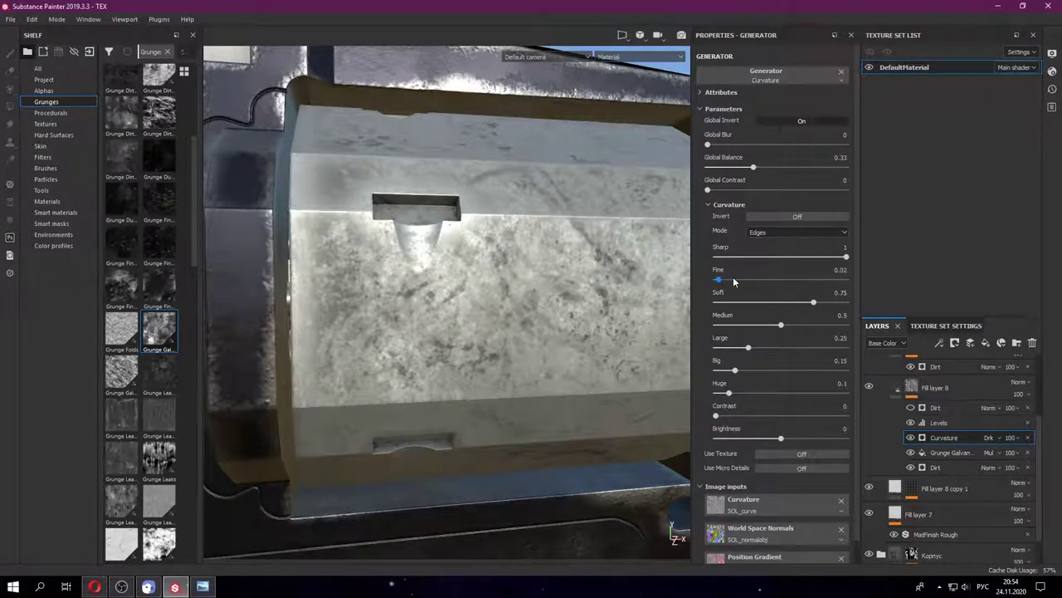
left_click_drag(748, 308, 734, 304)
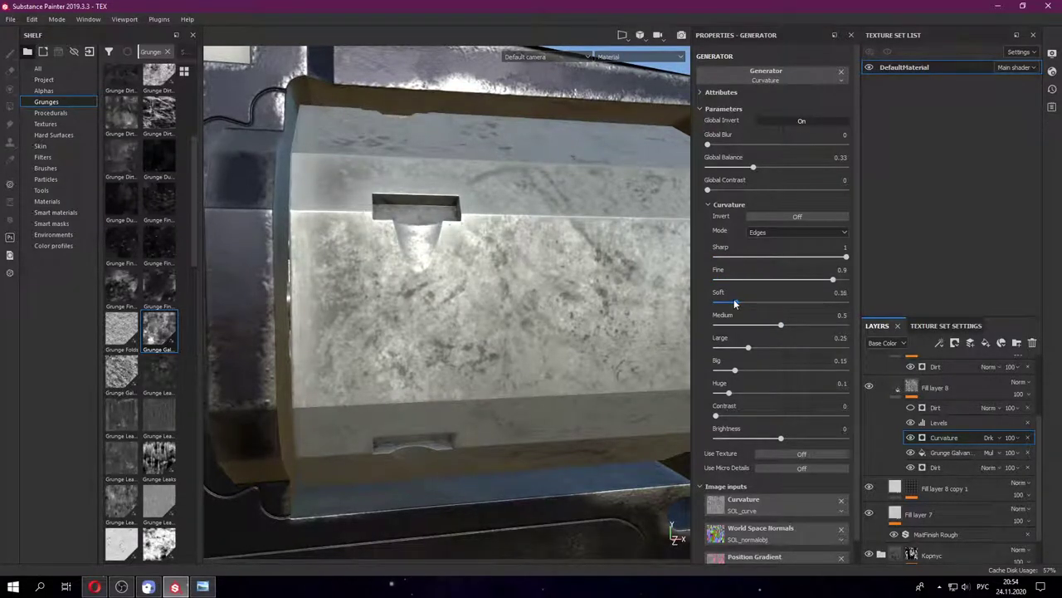
mouse_move(859, 306)
left_mouse_down()
mouse_move(886, 301)
mouse_move(754, 305)
left_mouse_up()
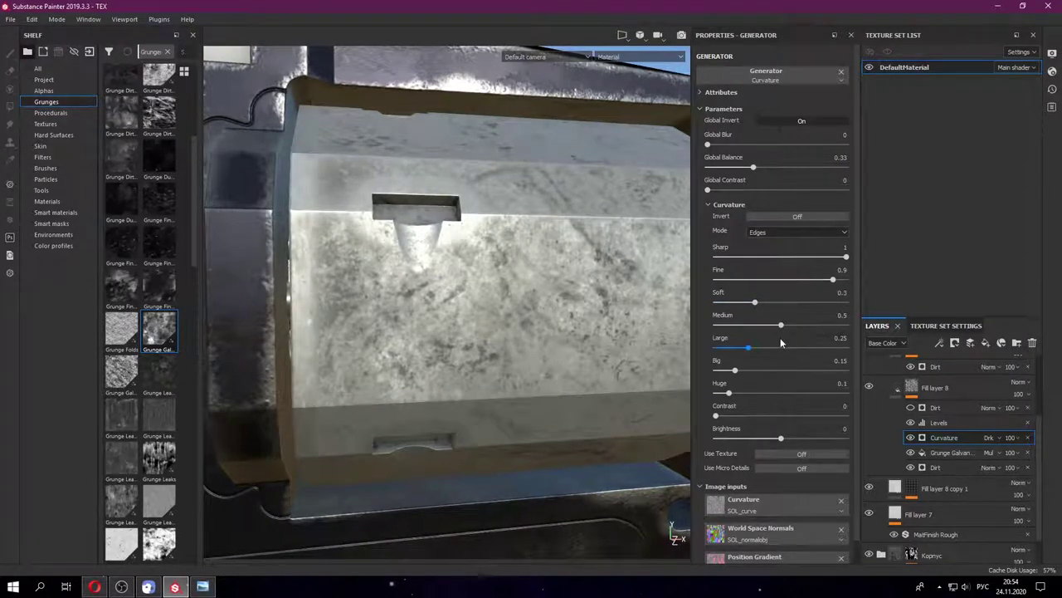
- Set curvature Large to 0.08, Contrast 0.39 and Brightness 0.13, undoing a Big tweak
mouse_move(807, 349)
left_mouse_down()
mouse_move(842, 348)
mouse_move(727, 353)
left_mouse_up()
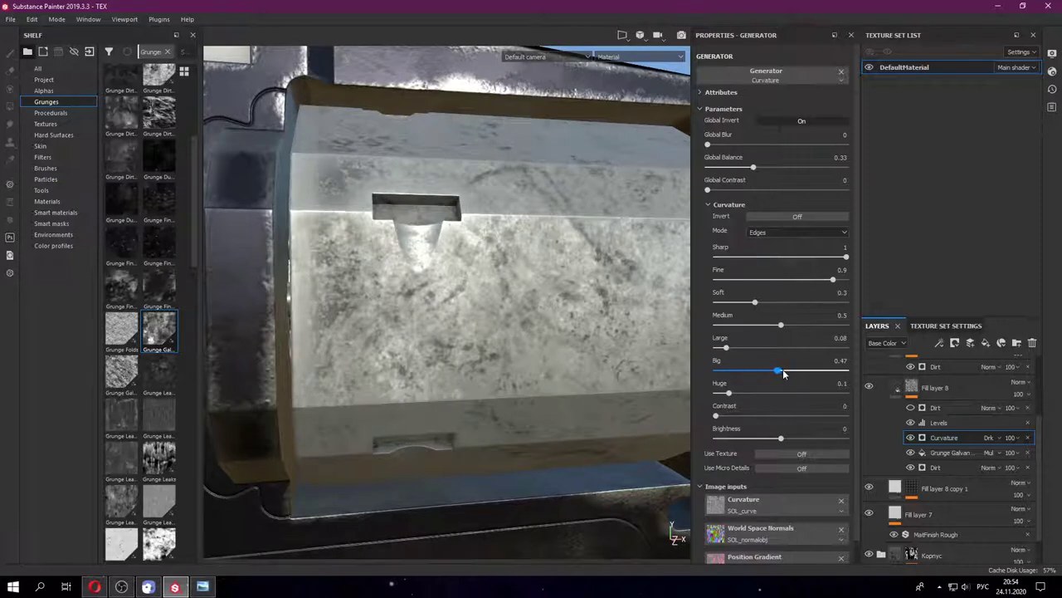
mouse_move(783, 373)
left_mouse_down()
mouse_move(735, 371)
mouse_move(770, 397)
left_mouse_up()
key("ctrl+z")
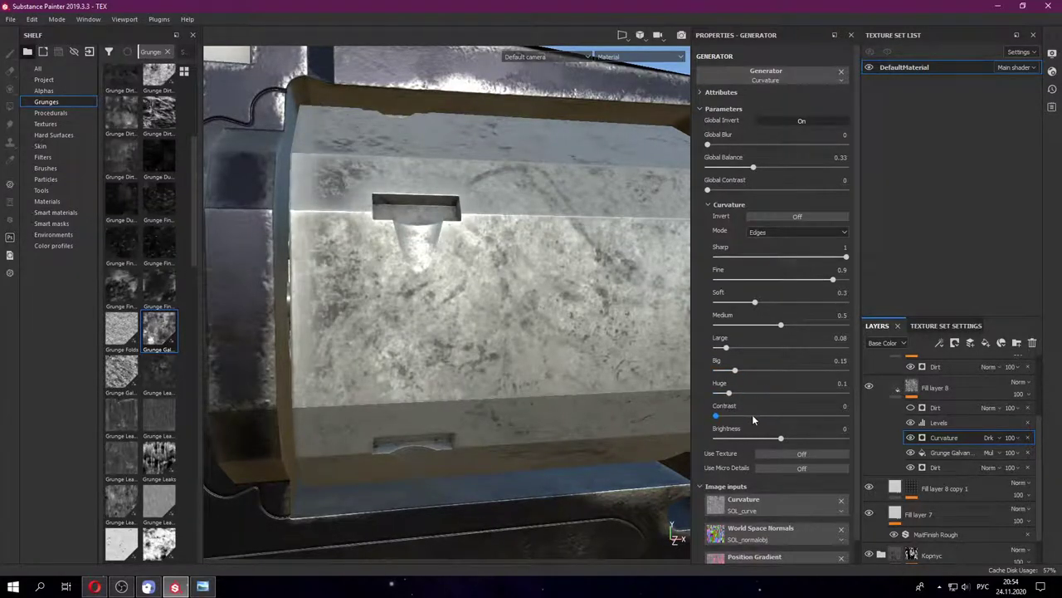
mouse_move(498, 332)
left_mouse_down("alt")
mouse_move(376, 345)
mouse_move(779, 439)
mouse_move(770, 445)
left_mouse_up("alt")
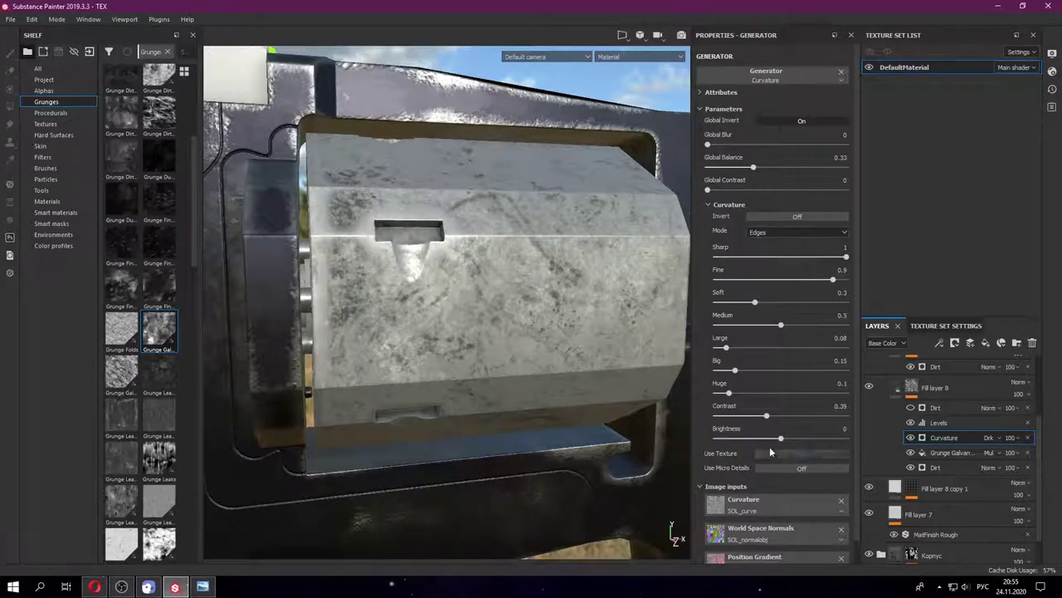
right_click_drag(501, 322, 907, 413, "shift")
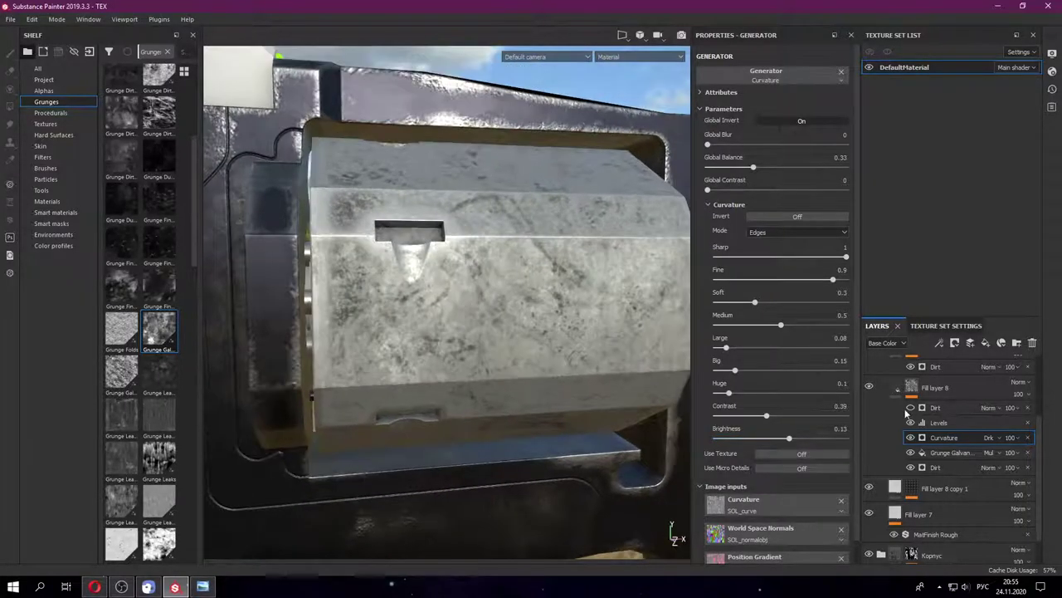
- Compare with the Dirt effect toggled, then set Global Blur to 0.64
left_click(911, 408)
left_click(910, 407)
left_click(910, 407)
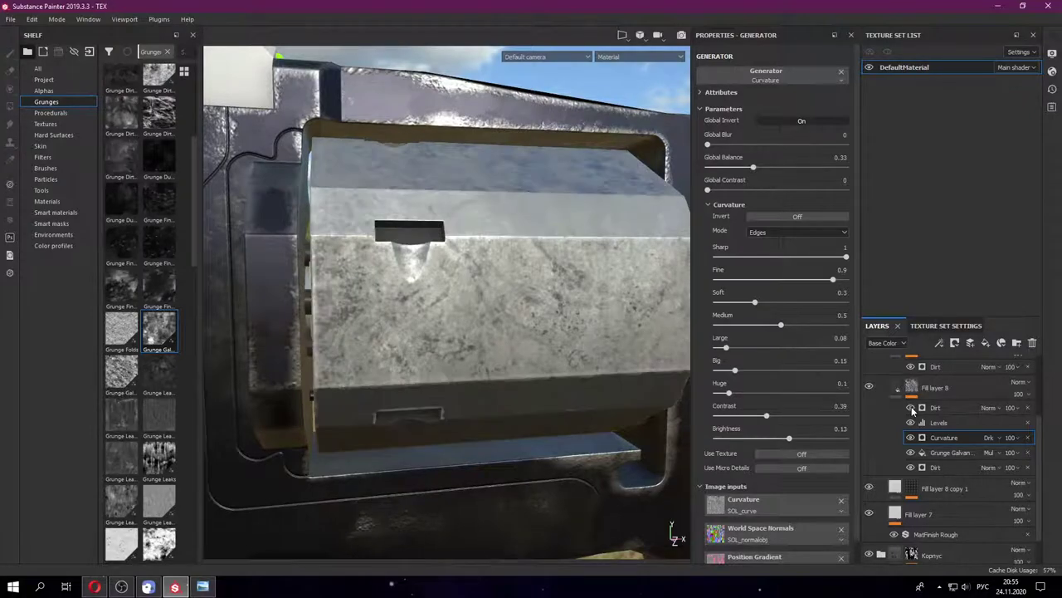
left_click(910, 408)
mouse_move(487, 305)
left_mouse_down("alt")
mouse_move(528, 286)
mouse_move(486, 287)
left_mouse_up("alt")
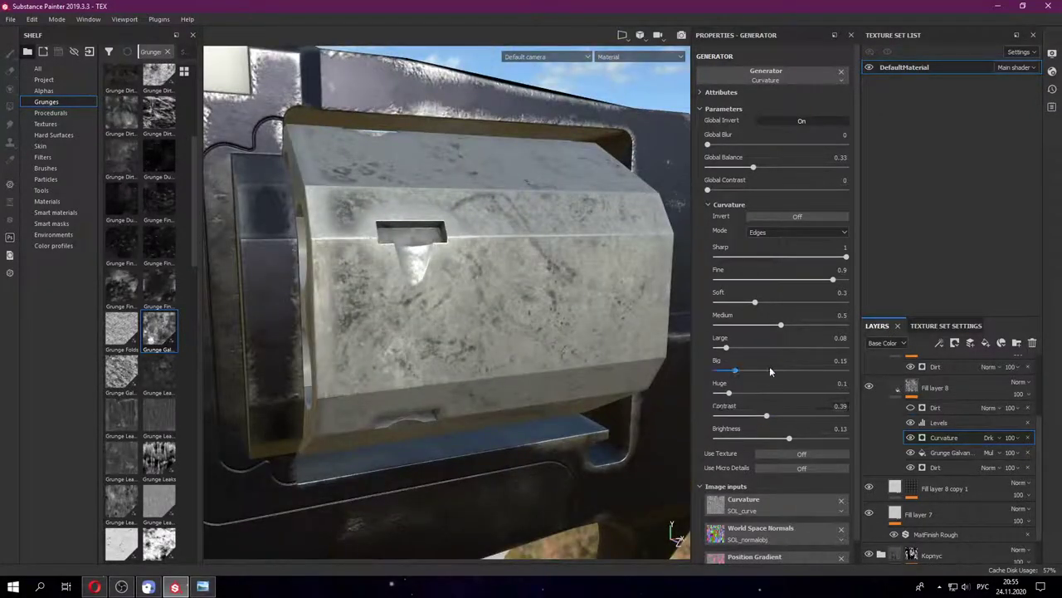
left_click(719, 147)
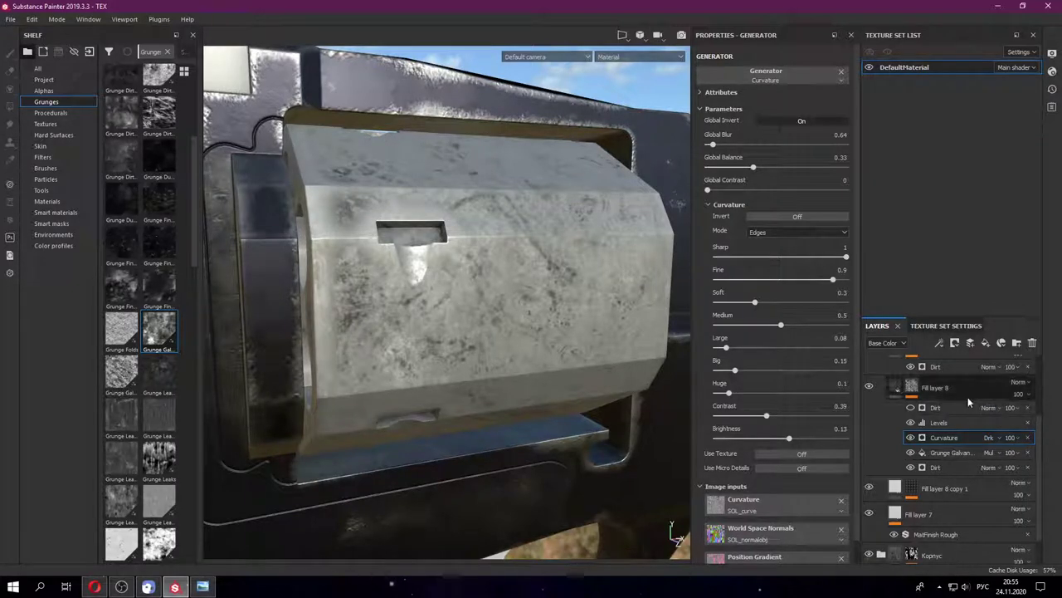
scroll(959, 404, "up", 2)
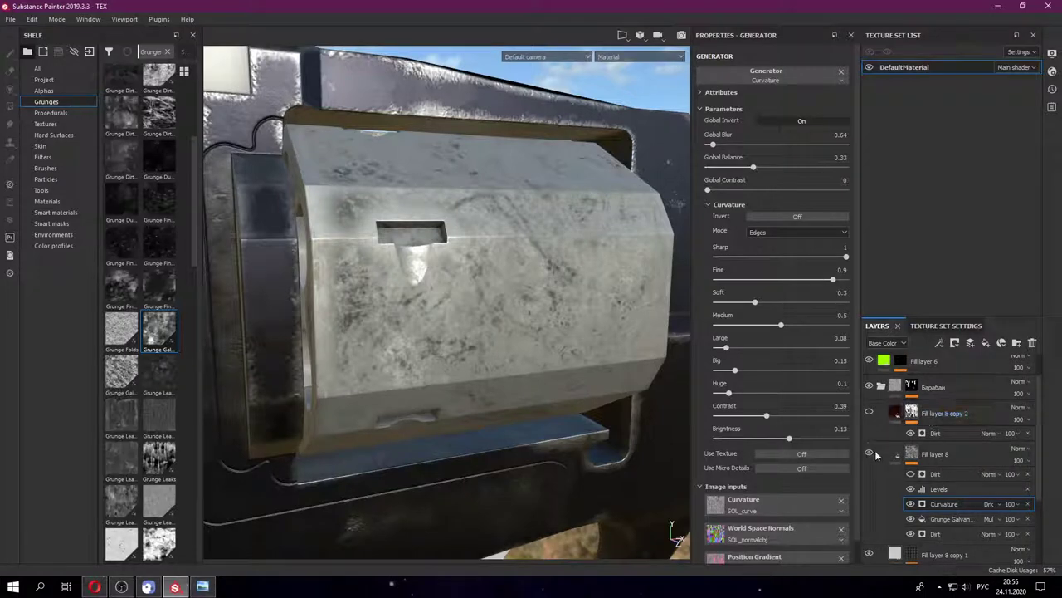
- Show Fill layer 8 copy 2 with a near-white base colour and lower roughness
left_click(894, 412)
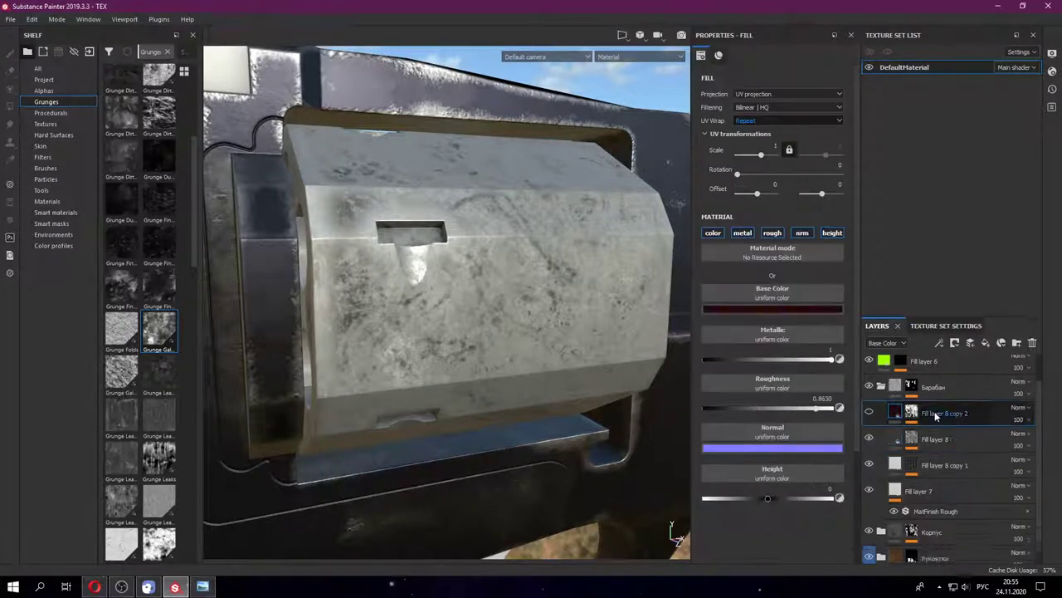
left_click(869, 413)
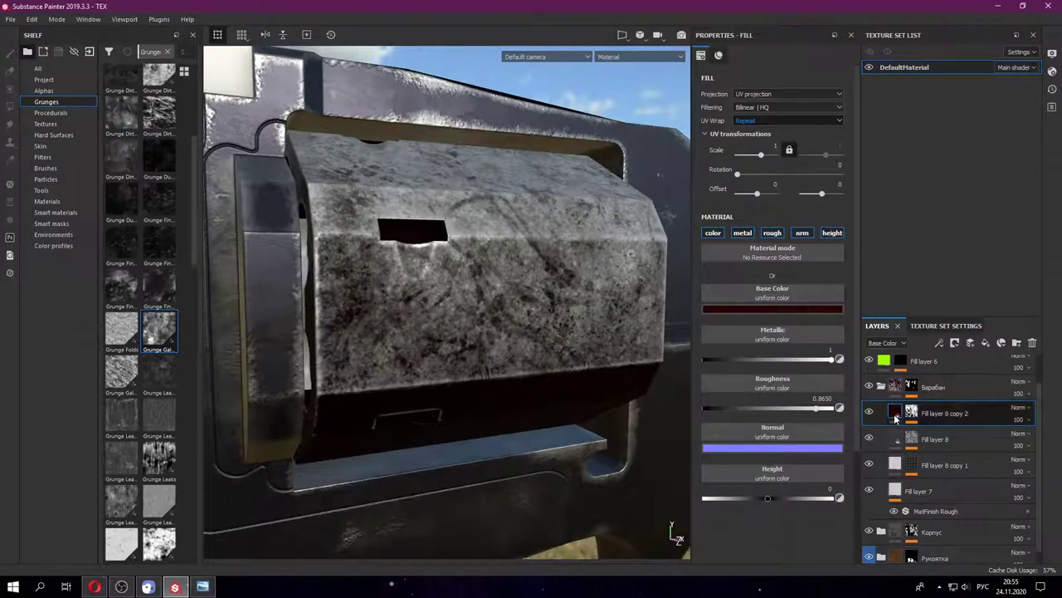
left_click(797, 310)
left_click_drag(820, 352, 804, 332)
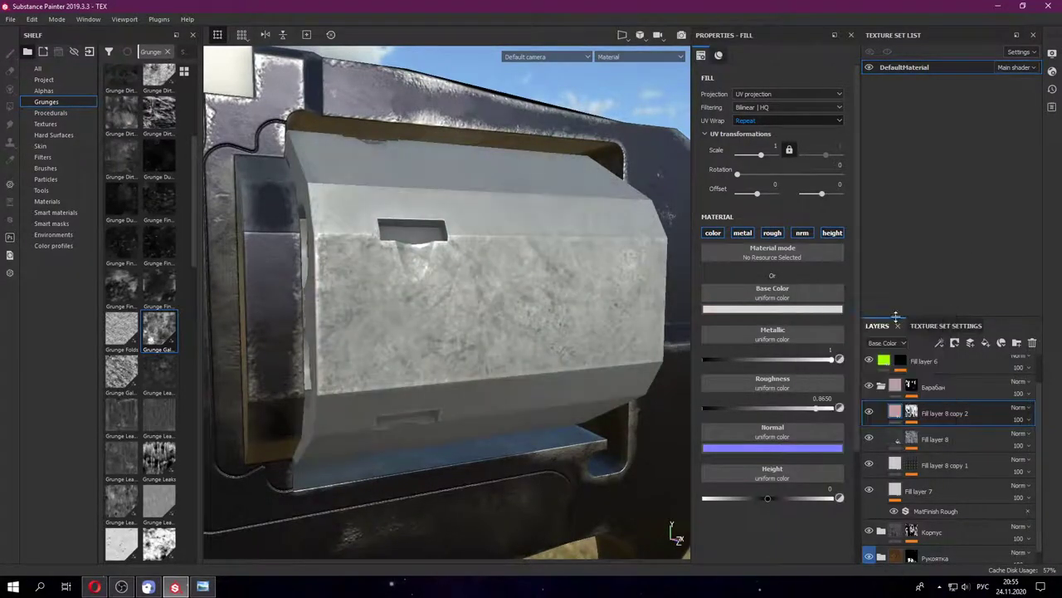
left_click_drag(790, 408, 731, 407)
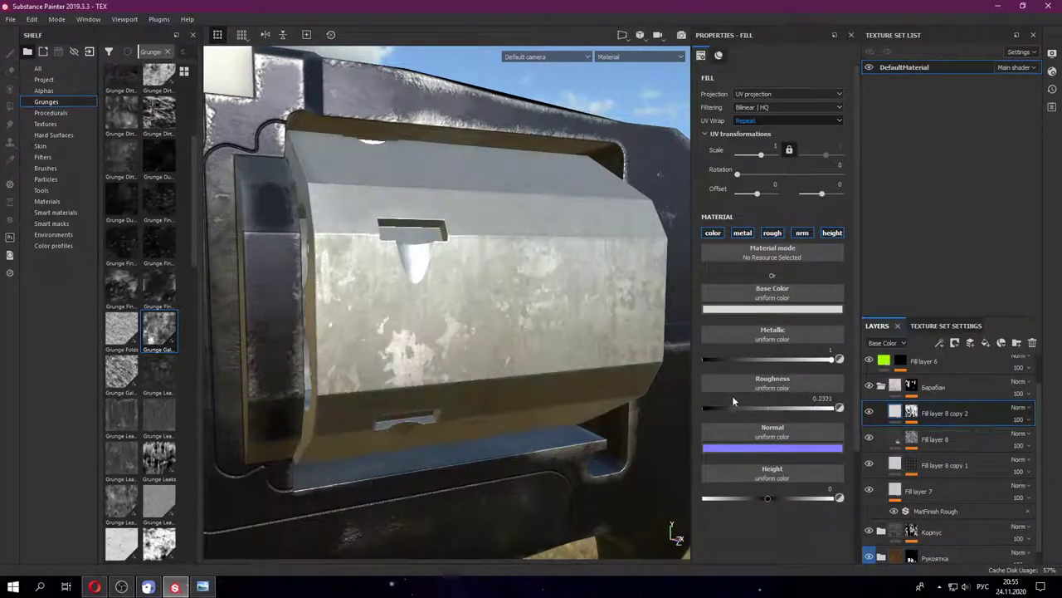
mouse_move(455, 376)
left_mouse_down("alt")
mouse_move(393, 343)
mouse_move(415, 353)
left_mouse_up("alt")
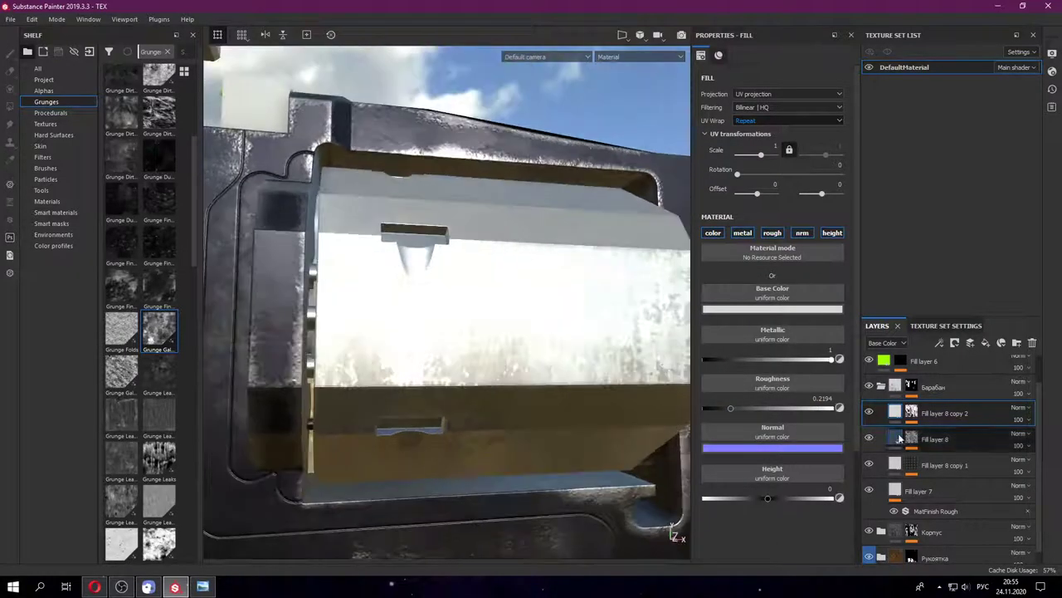
- Compare the fill values of Fill layer 8 and Fill layer 7, then return to copy 2
left_click(911, 413)
left_click(894, 412)
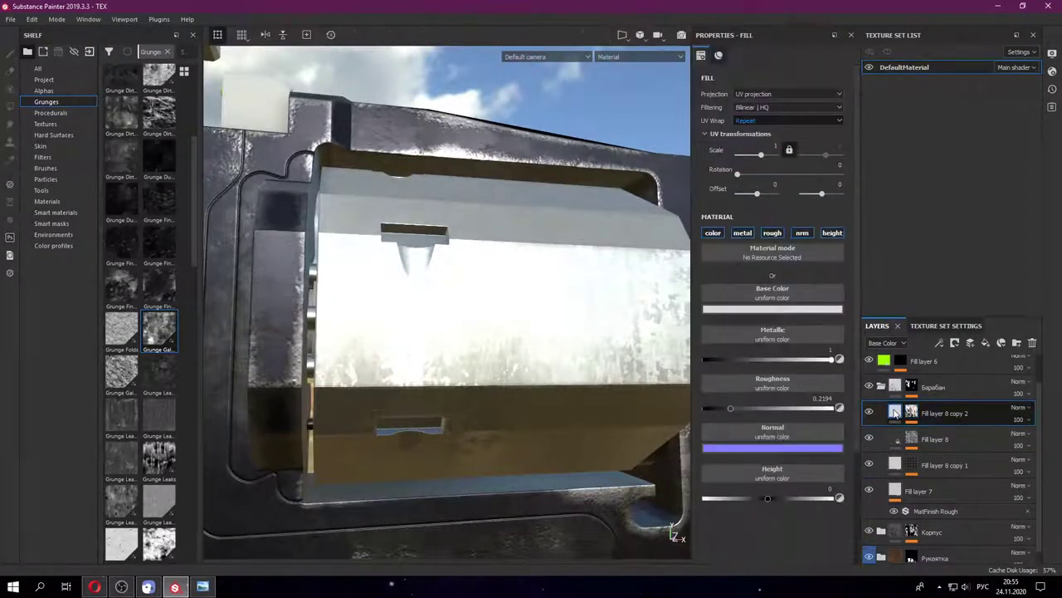
left_click(898, 447)
left_click(898, 465)
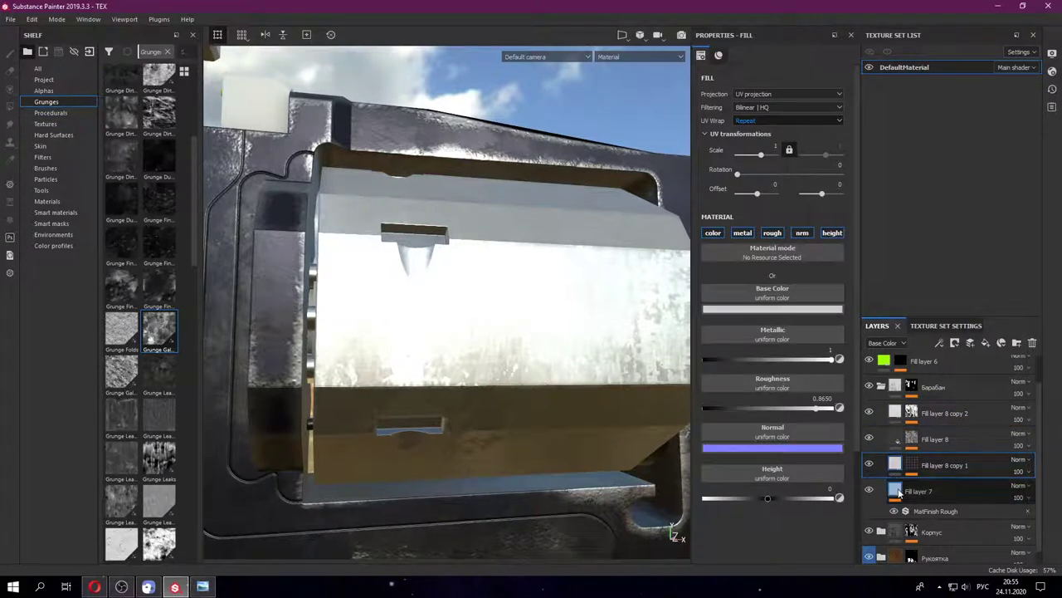
left_click(917, 492)
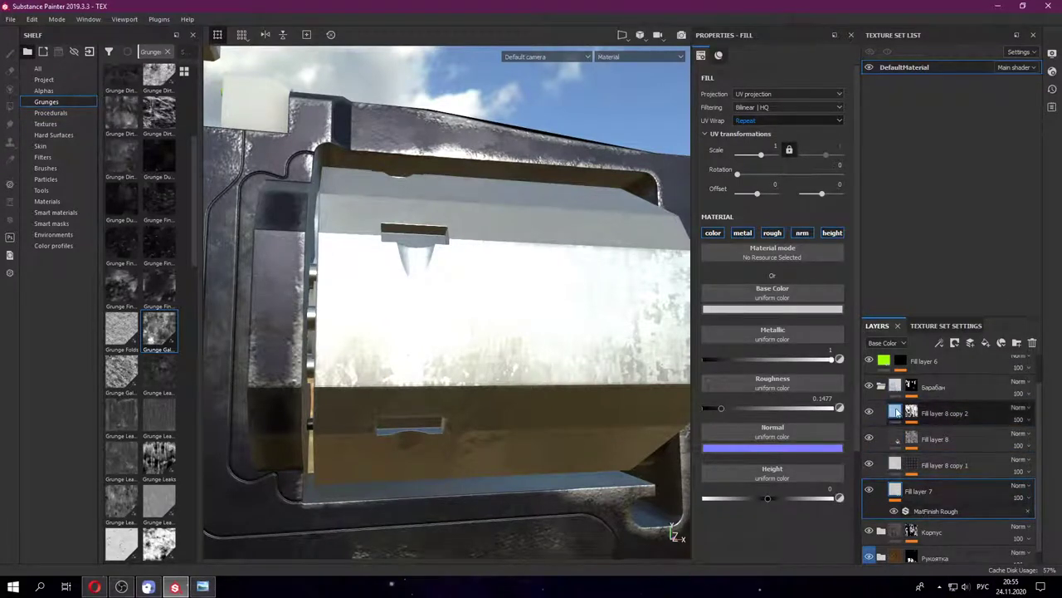
left_click(921, 412)
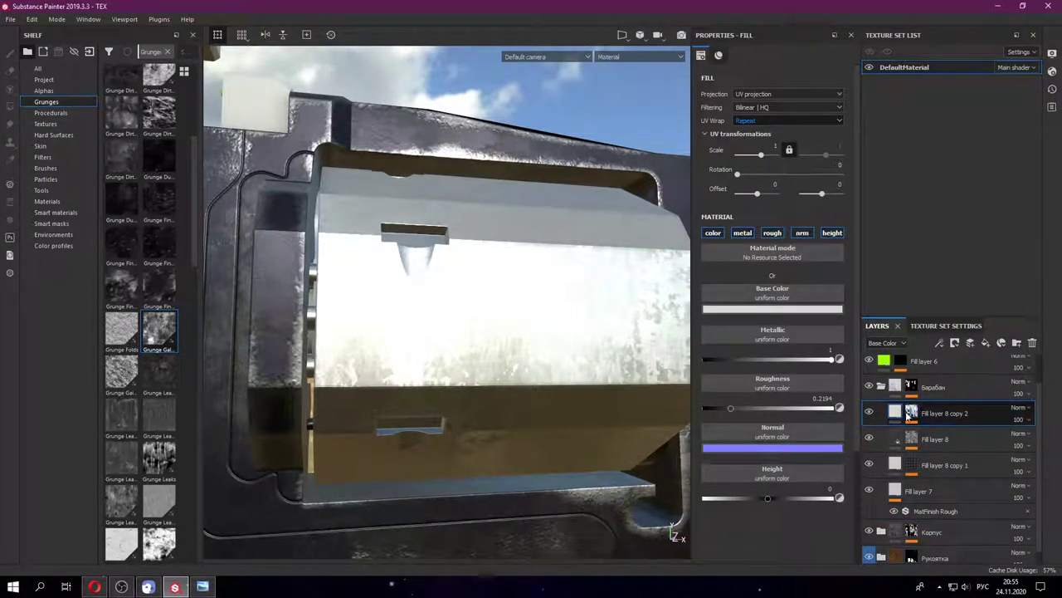
- Add a fill effect to Fill layer 8 copy 2's mask, undoing an accidental Dirt effect
right_click(912, 412)
left_click(979, 405)
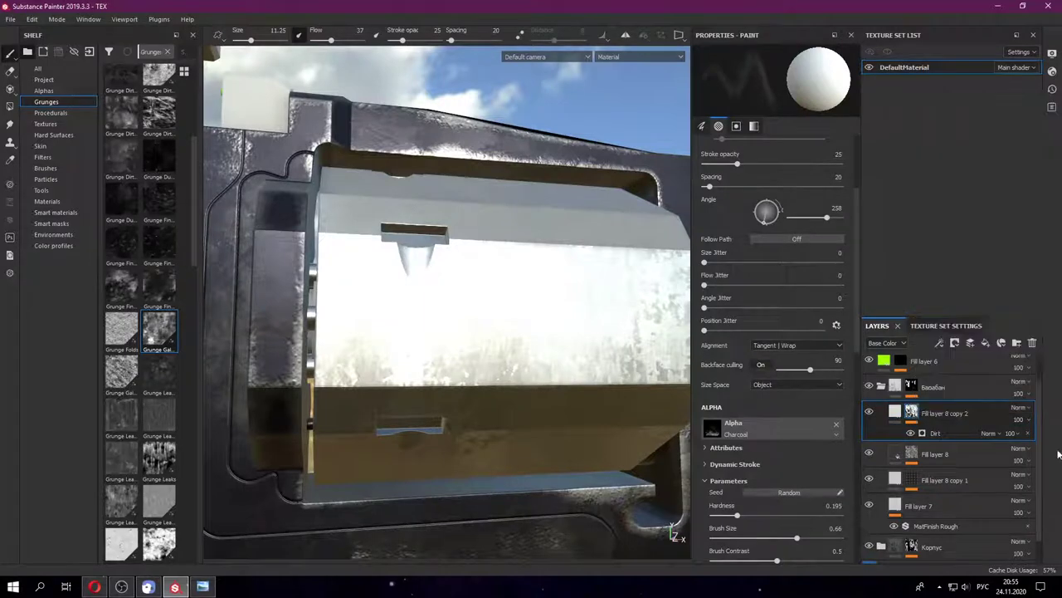
key("ctrl+z")
right_click(914, 419)
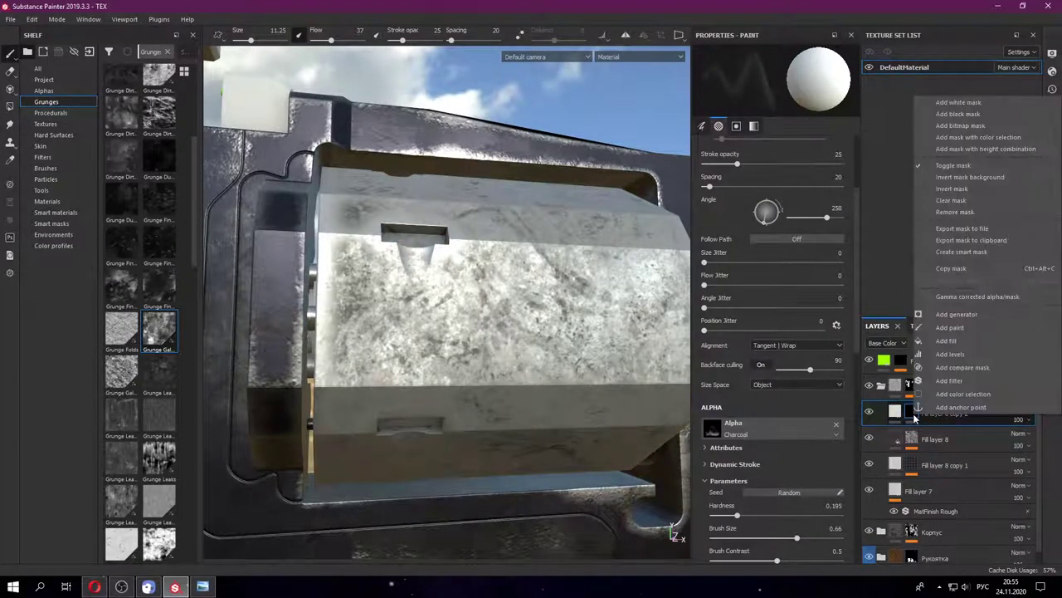
left_click(961, 340)
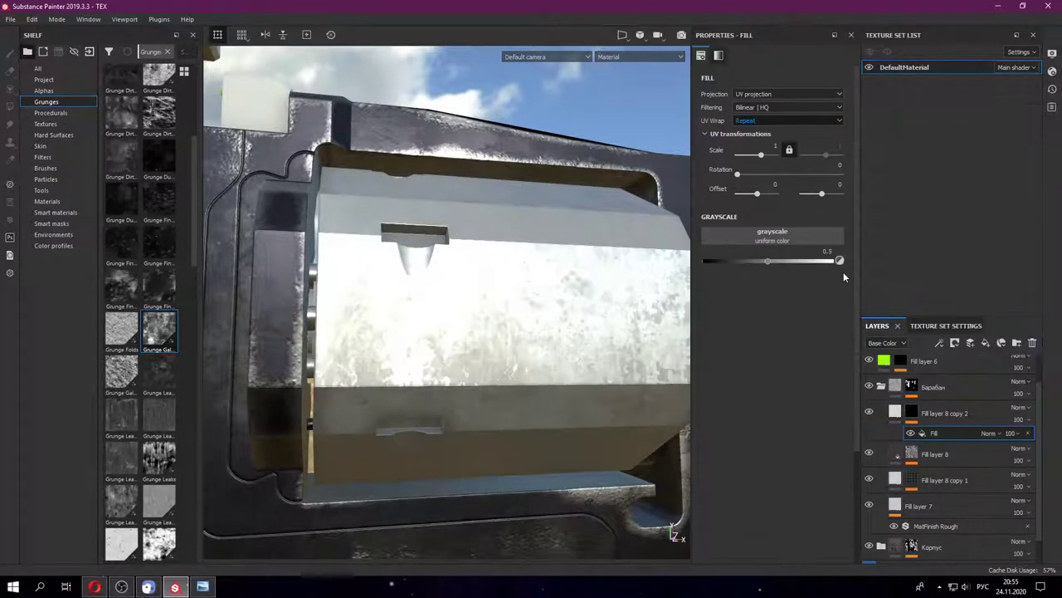
- Limit Fill layer 8 copy 2 to metal and roughness by disabling colour, normal and height
left_click(894, 413)
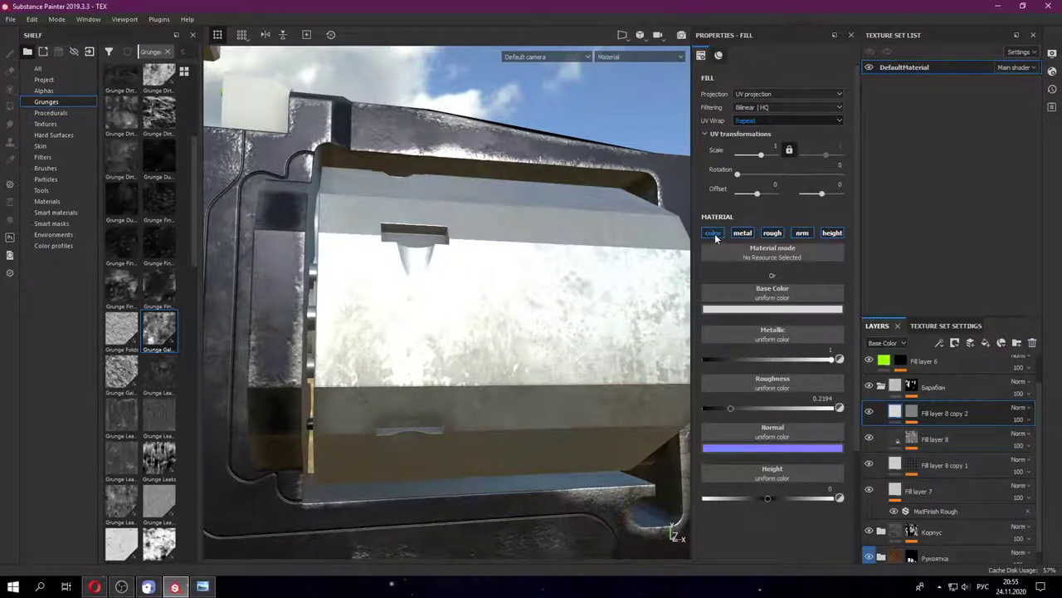
left_click(713, 232)
left_click(742, 233)
left_click(802, 233)
left_click(831, 232)
left_click(742, 232)
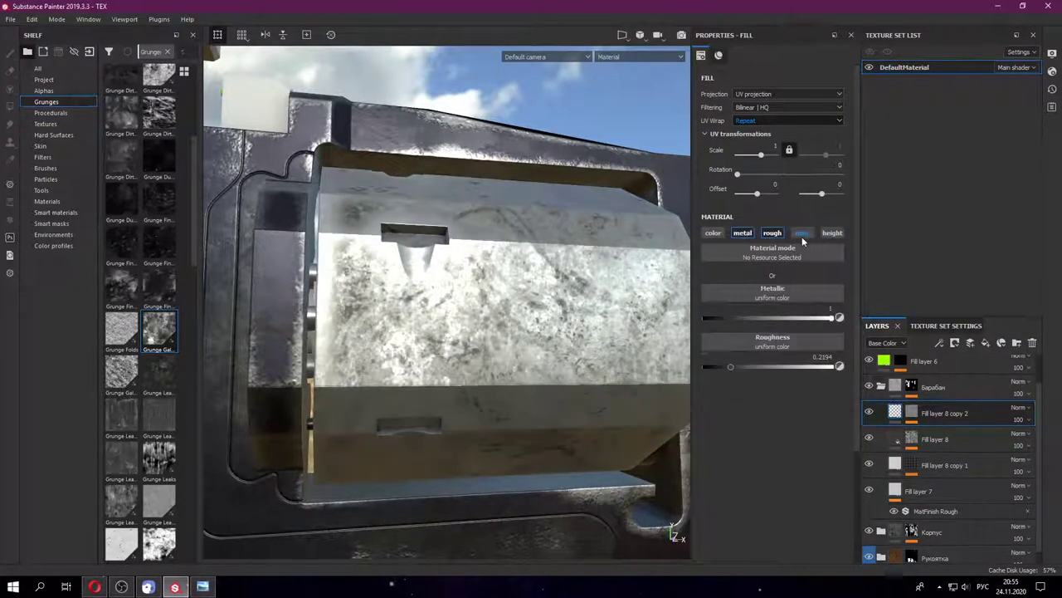
mouse_move(679, 322)
left_mouse_down("alt")
mouse_move(668, 336)
mouse_move(682, 358)
left_mouse_up("alt")
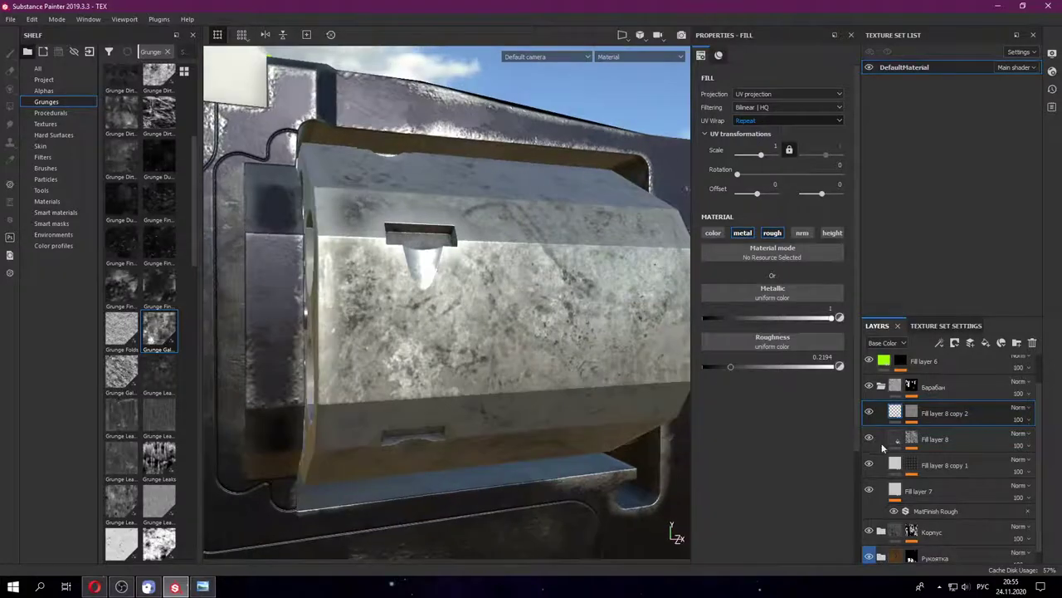
left_click(934, 440)
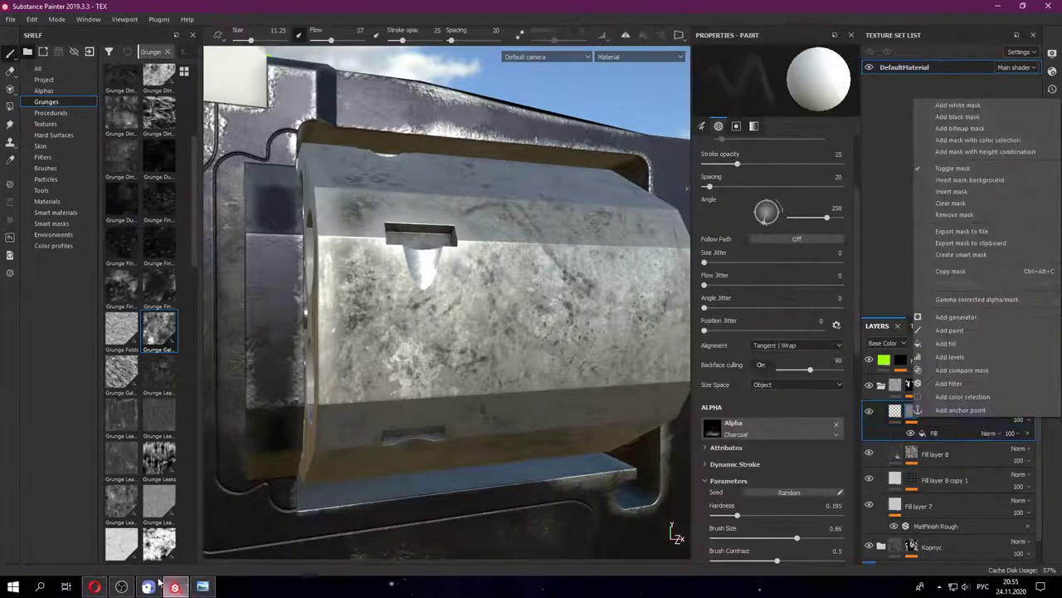
- Resume the music video in the browser, check notifications, and minimize back to Substance Painter
key("alt+Tab")
left_click(616, 8)
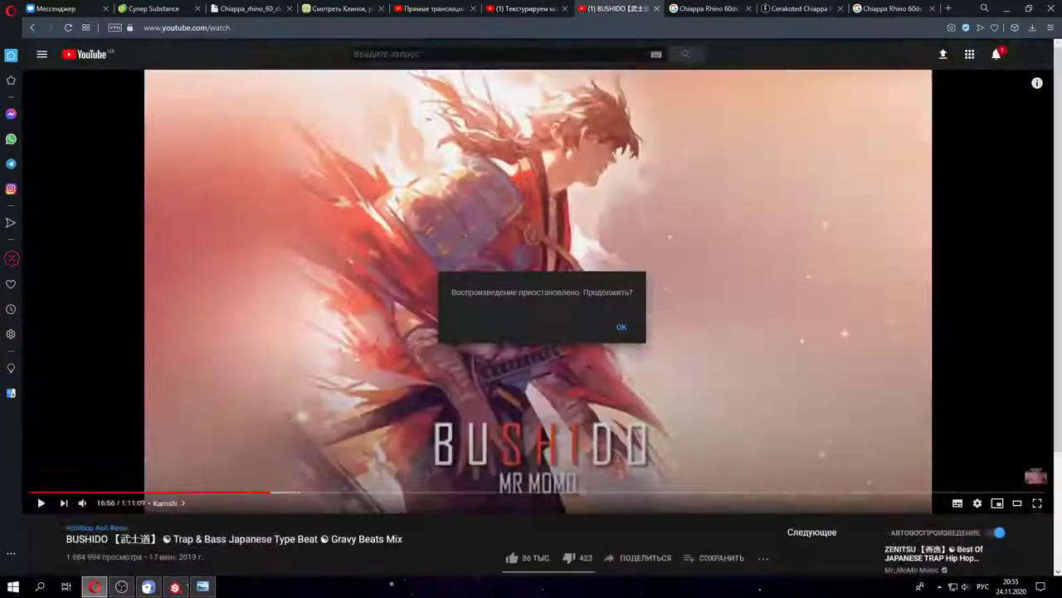
left_click(620, 325)
left_click(996, 54)
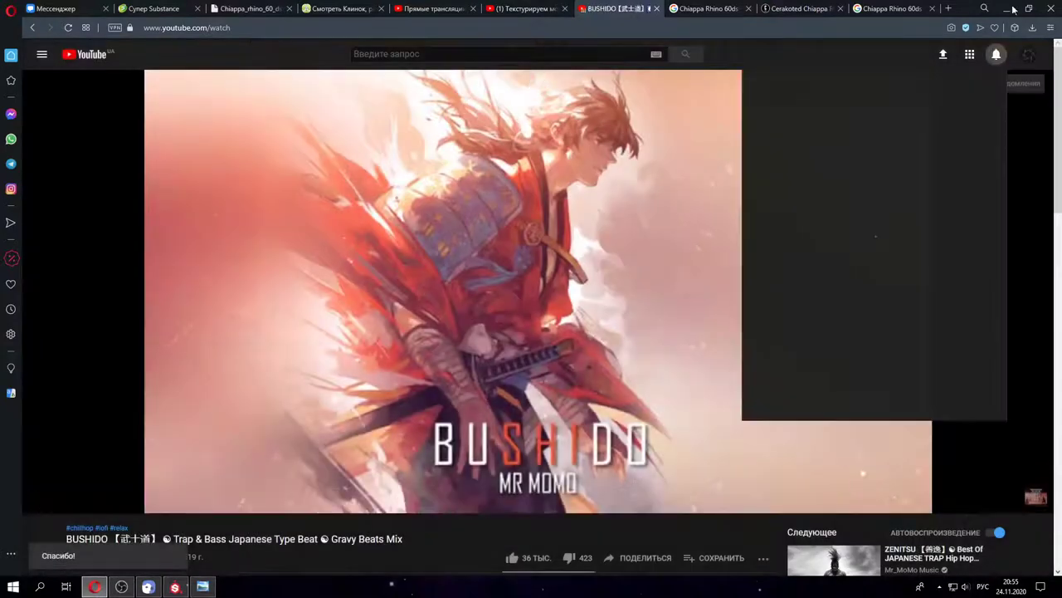
left_click(1009, 8)
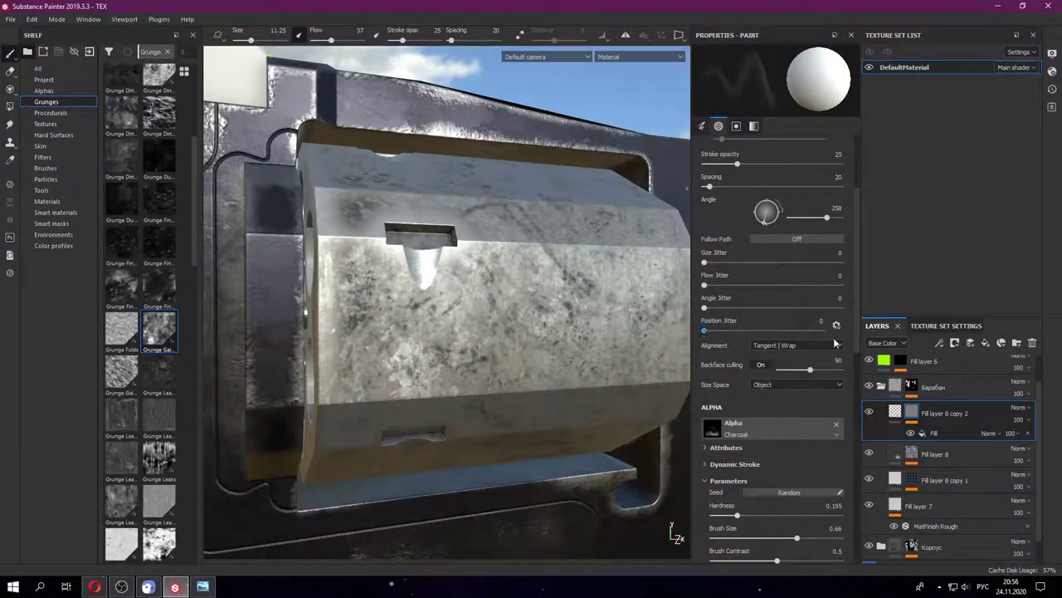
- Load Grunge Map 004 into a new mask fill on Fill layer 8 copy 2: balance 0.81, contrast 0.03
right_click(911, 419)
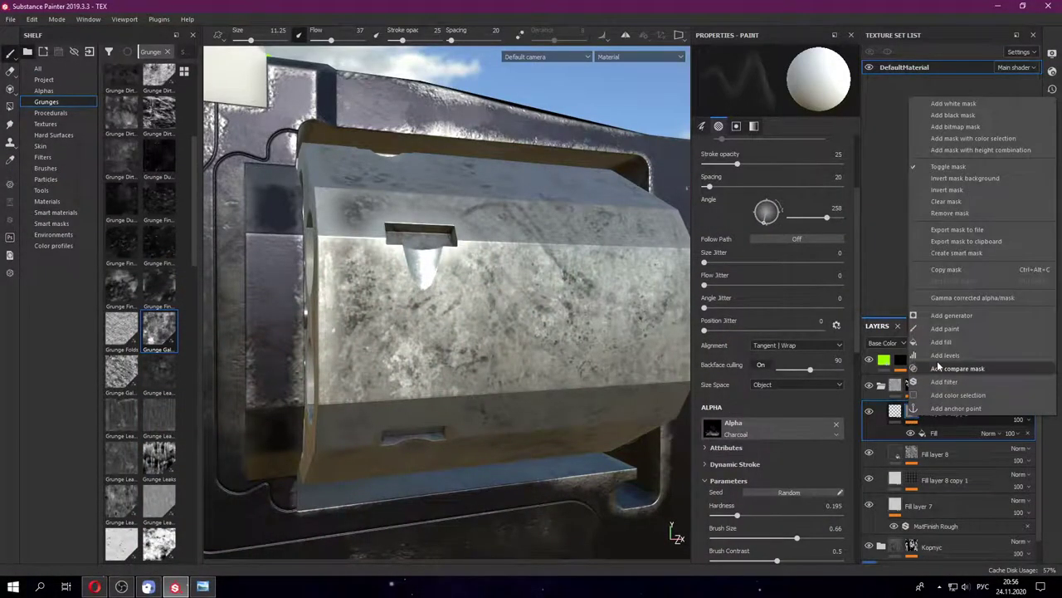
left_click(931, 432)
left_click(931, 433)
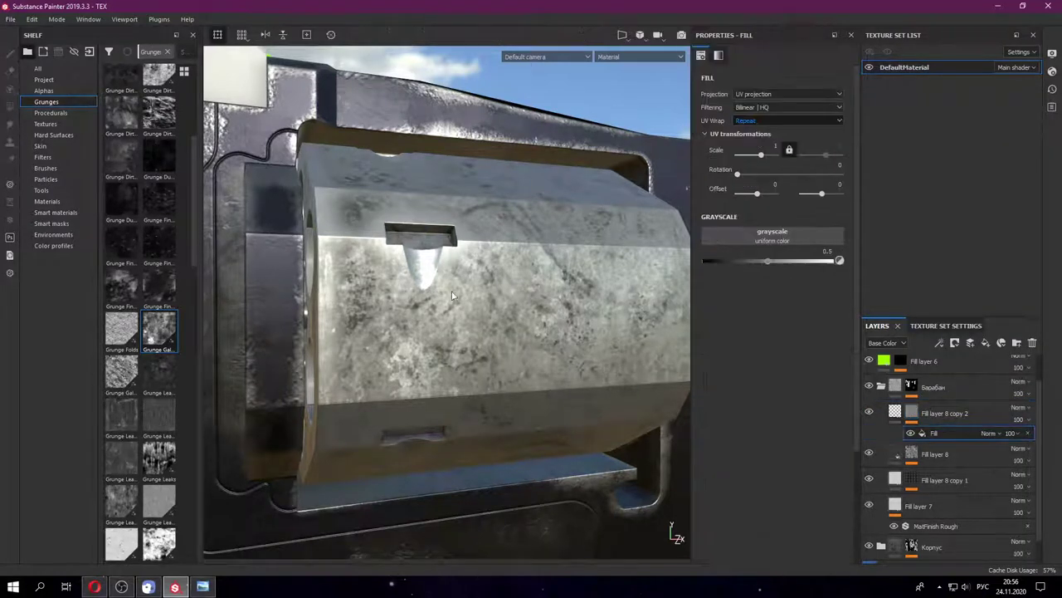
scroll(150, 375, "down", 5)
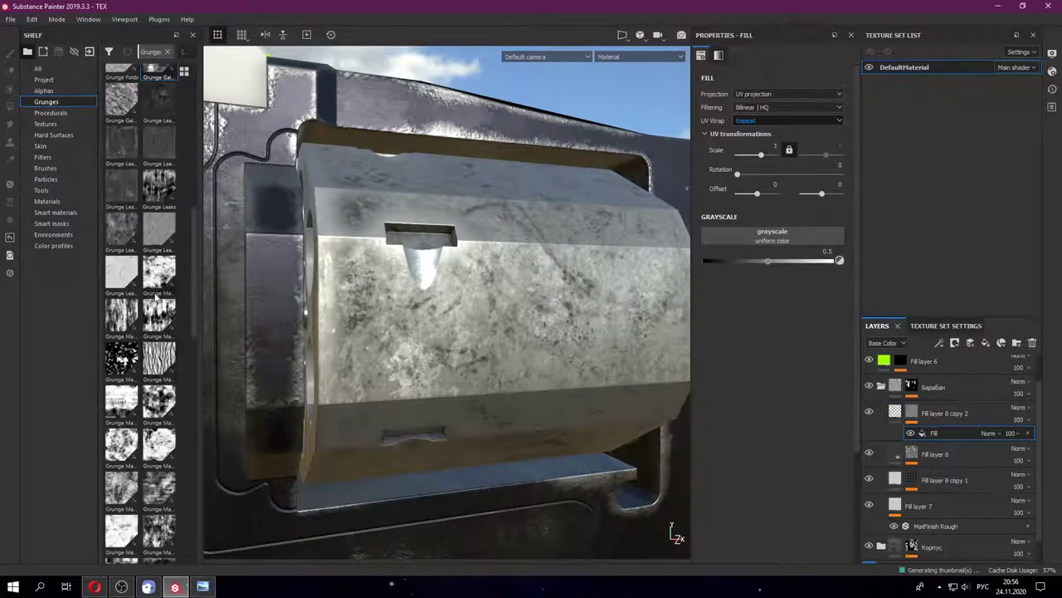
left_click_drag(122, 359, 772, 235)
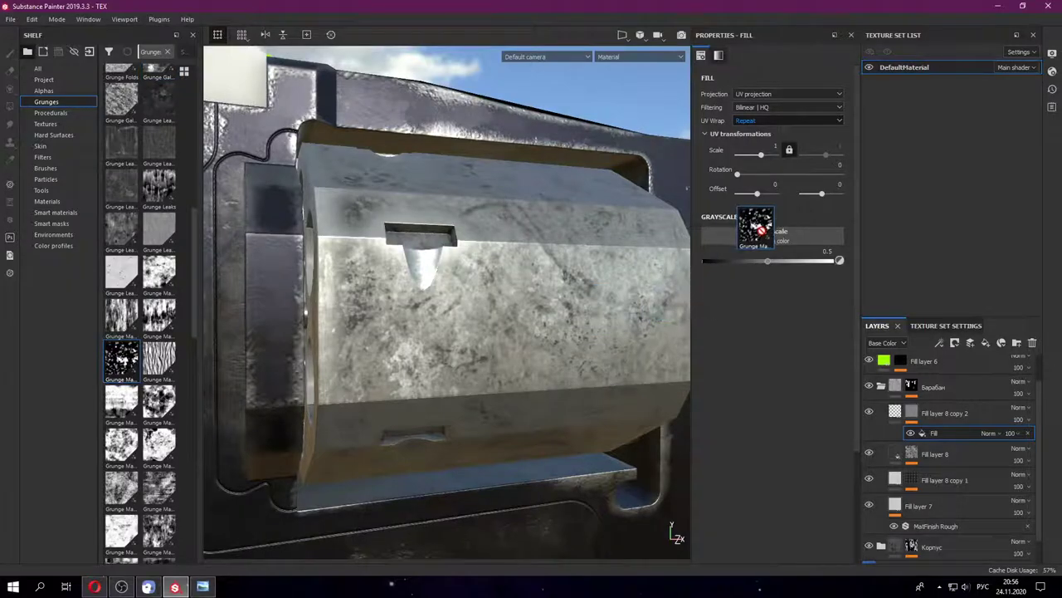
mouse_move(505, 292)
left_mouse_down("alt")
mouse_move(513, 318)
mouse_move(508, 310)
mouse_move(487, 373)
mouse_move(498, 324)
left_mouse_up("alt")
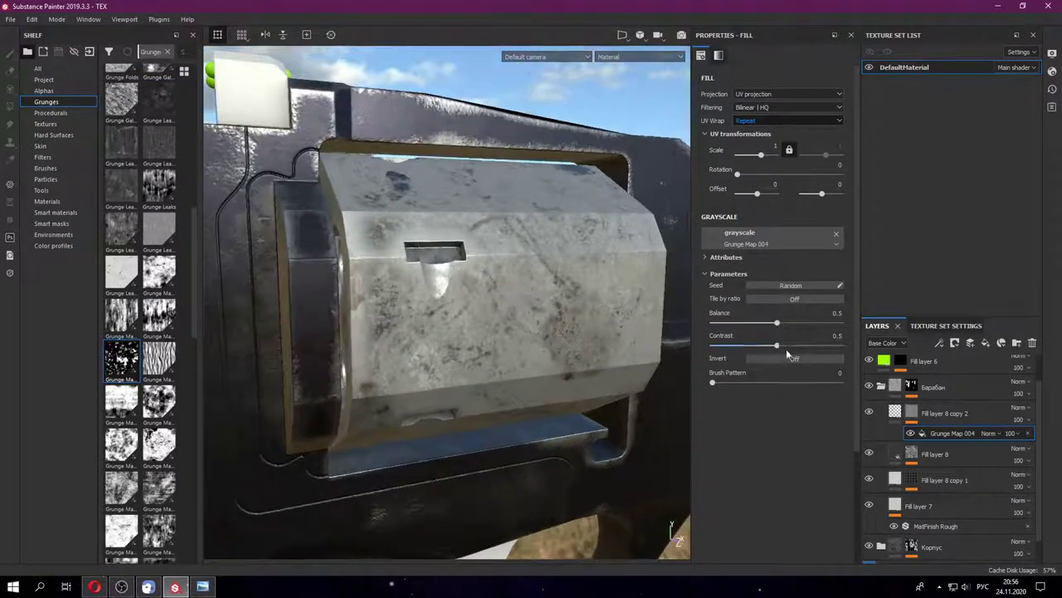
left_click_drag(747, 325, 816, 327)
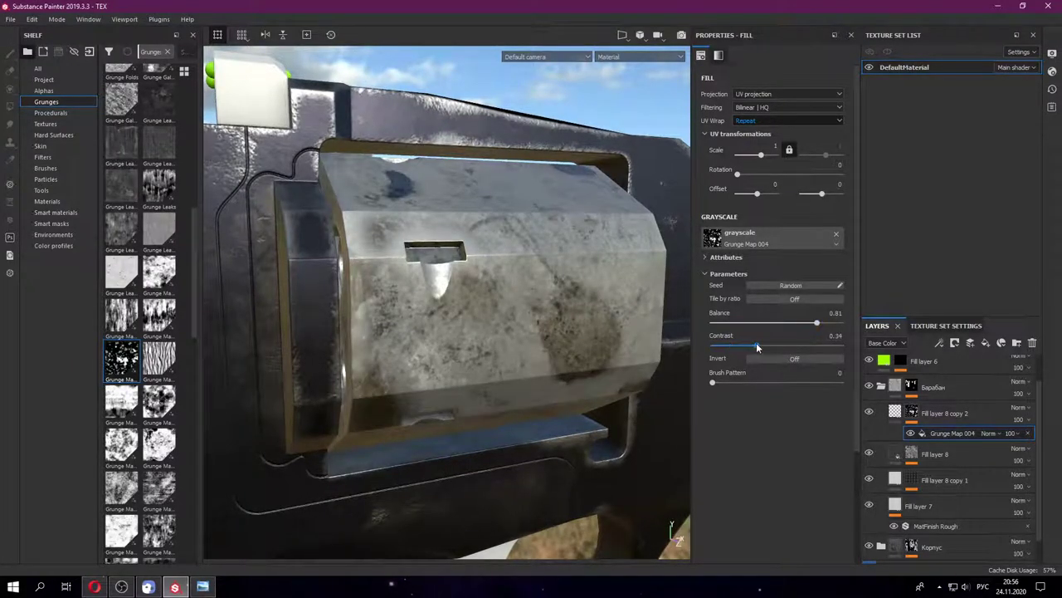
left_click_drag(756, 344, 727, 344)
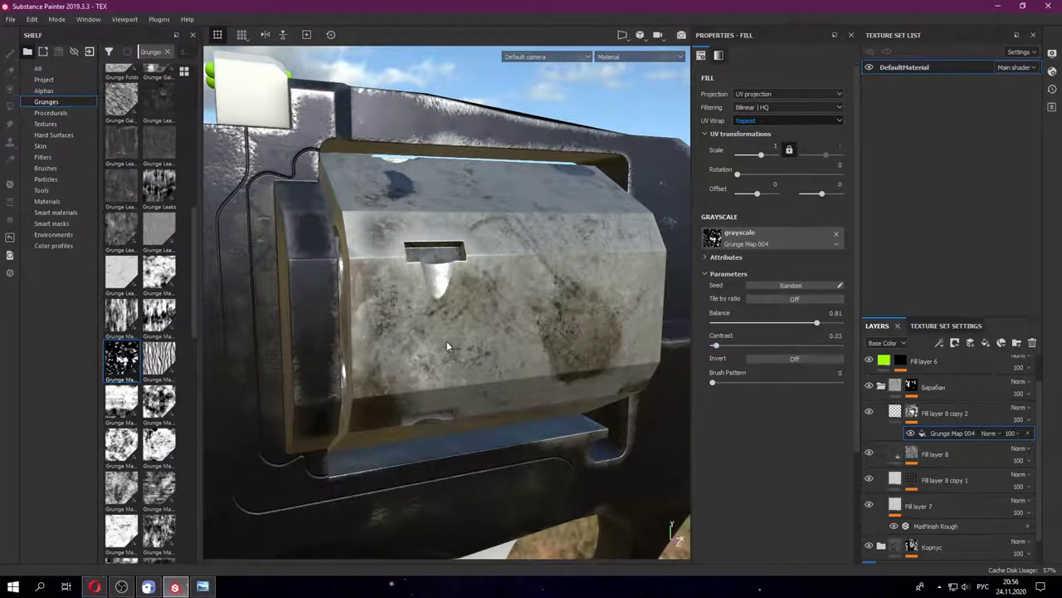
mouse_move(446, 346)
left_mouse_down("alt")
mouse_move(590, 372)
mouse_move(408, 406)
mouse_move(410, 415)
mouse_move(415, 423)
mouse_move(572, 342)
mouse_move(576, 290)
mouse_move(502, 304)
mouse_move(498, 401)
mouse_move(506, 194)
mouse_move(498, 382)
left_mouse_up("alt")
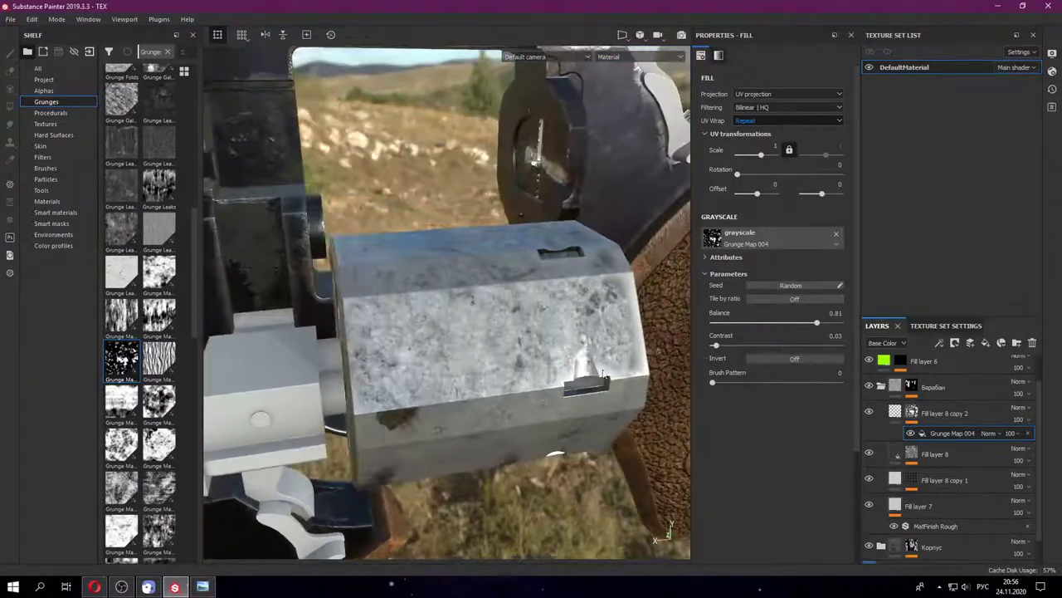
- Enable the colour channel on Fill layer 8 copy 2 and pick a light blue base colour
left_click(884, 412)
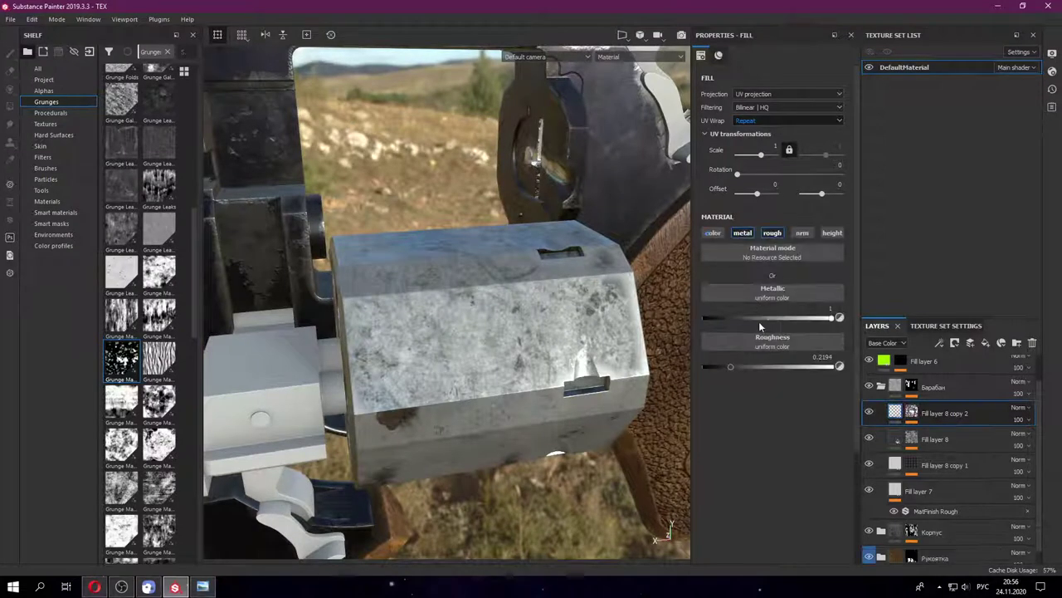
left_click(714, 233)
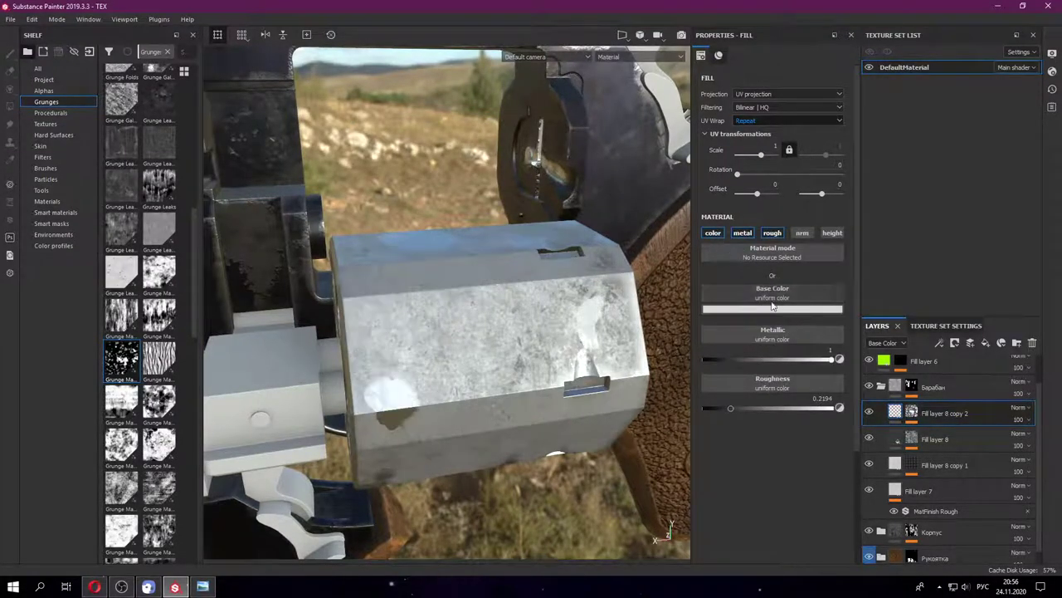
left_click(745, 312)
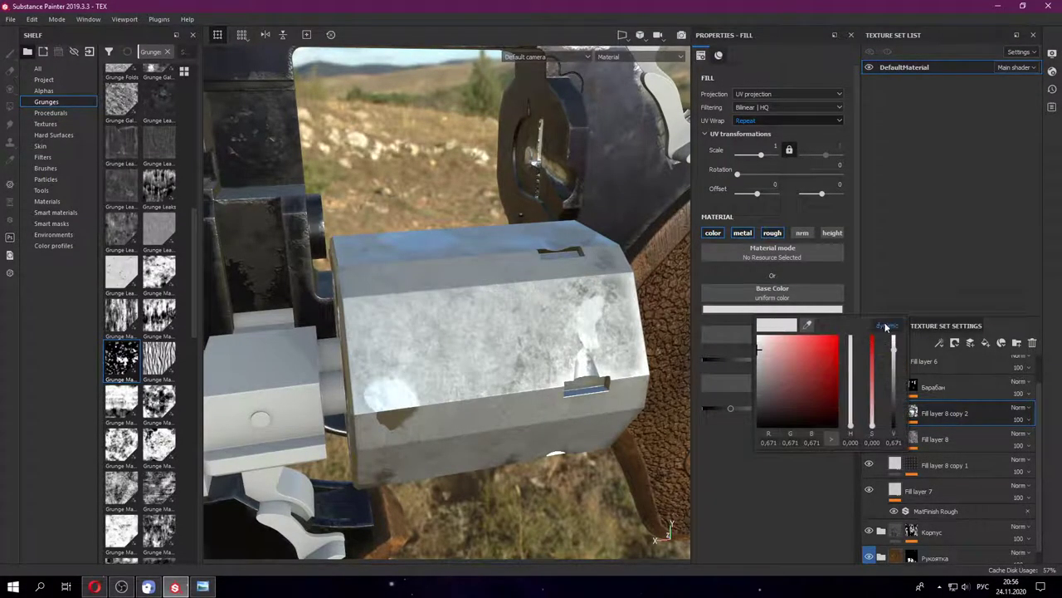
left_click(850, 368)
left_click(791, 345)
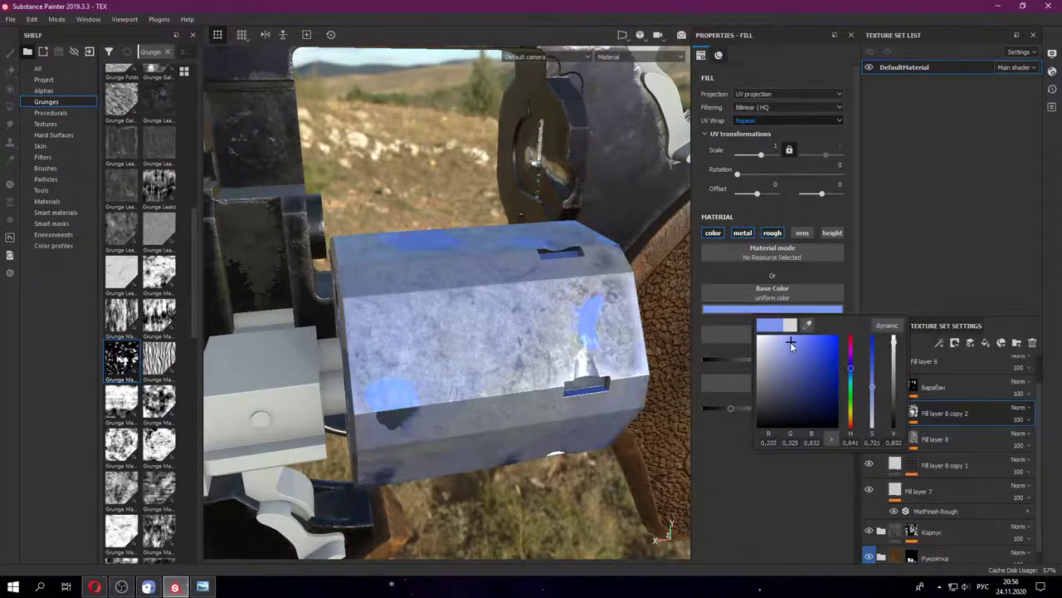
left_click_drag(791, 345, 783, 339)
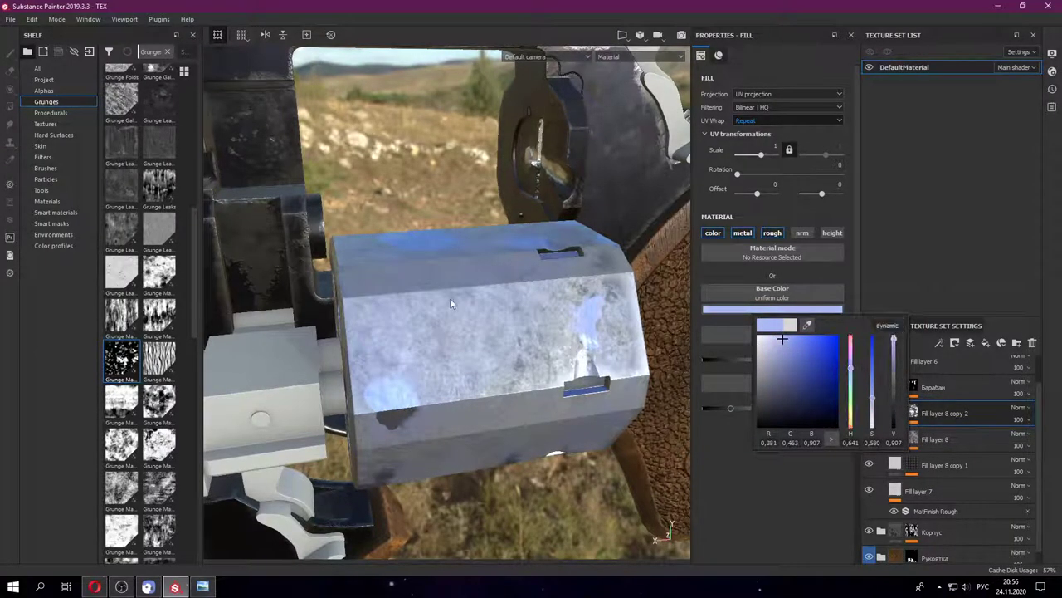
- Reselect the Grunge Map 004 mask fill and lower its balance
mouse_move(451, 304)
left_mouse_down("alt")
mouse_move(508, 388)
mouse_move(764, 391)
mouse_move(713, 406)
mouse_move(758, 405)
mouse_move(731, 409)
left_mouse_up("alt")
left_click(936, 432)
left_click(935, 433)
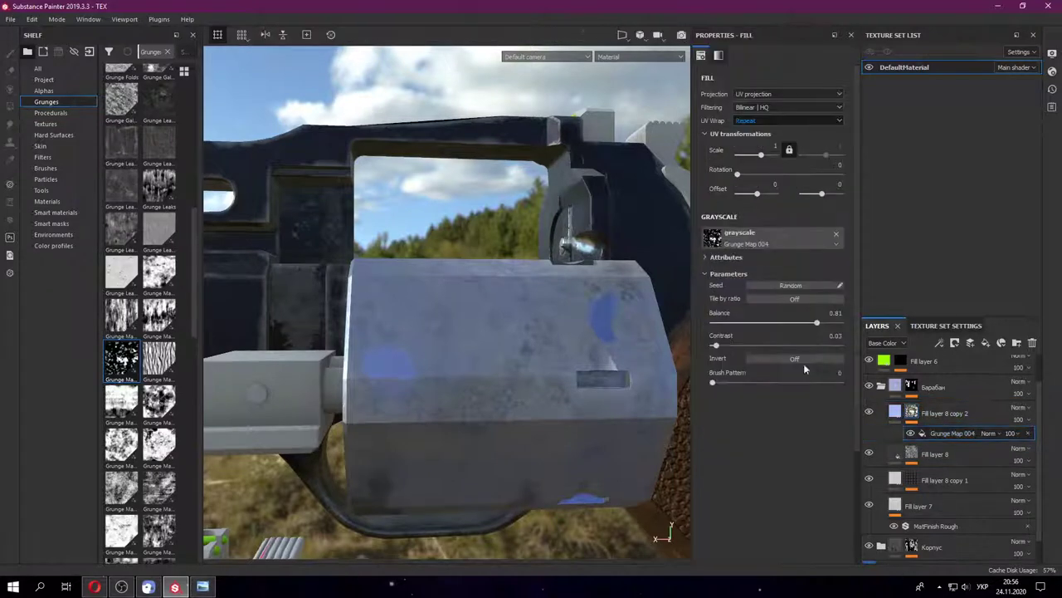
left_click_drag(768, 322, 758, 323)
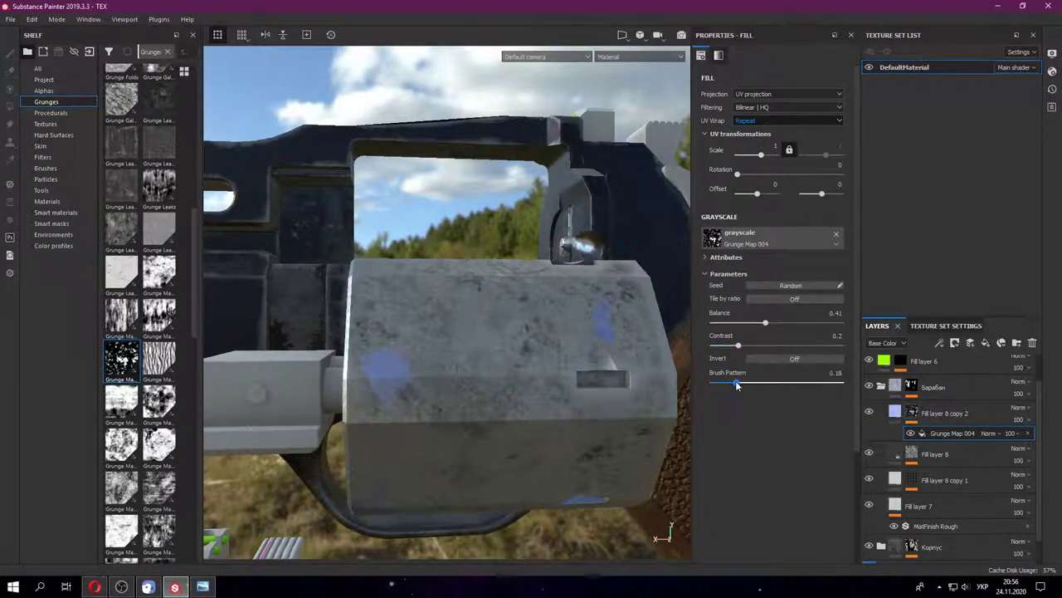
- Inspect the cylinder and toggle Fill layer 8 copy 2's visibility to compare
mouse_move(679, 386)
left_mouse_down("alt")
mouse_move(639, 216)
mouse_move(609, 340)
mouse_move(388, 352)
mouse_move(545, 326)
left_mouse_up("alt")
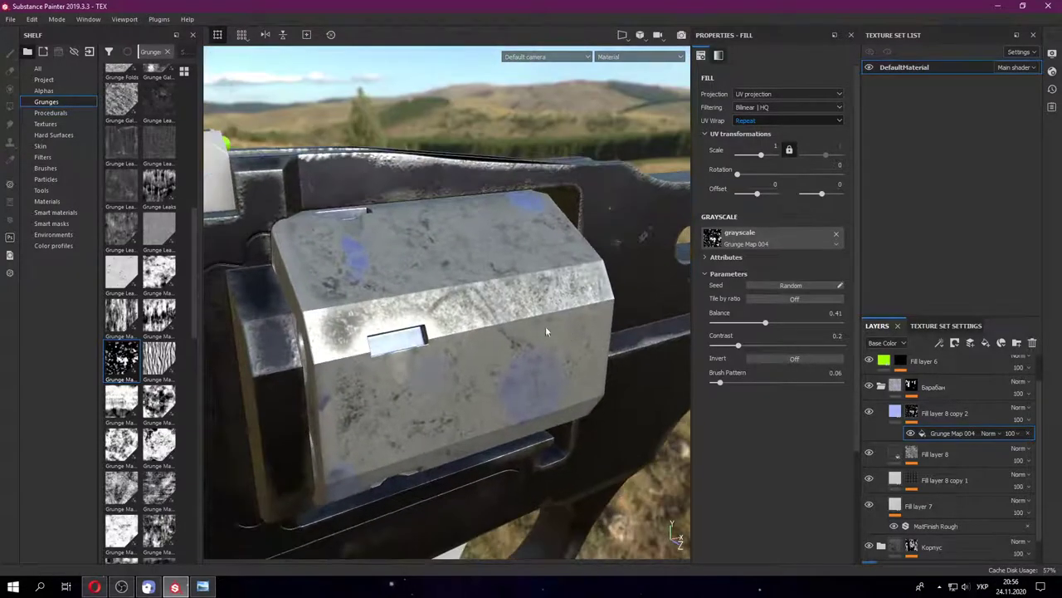
left_click(894, 412)
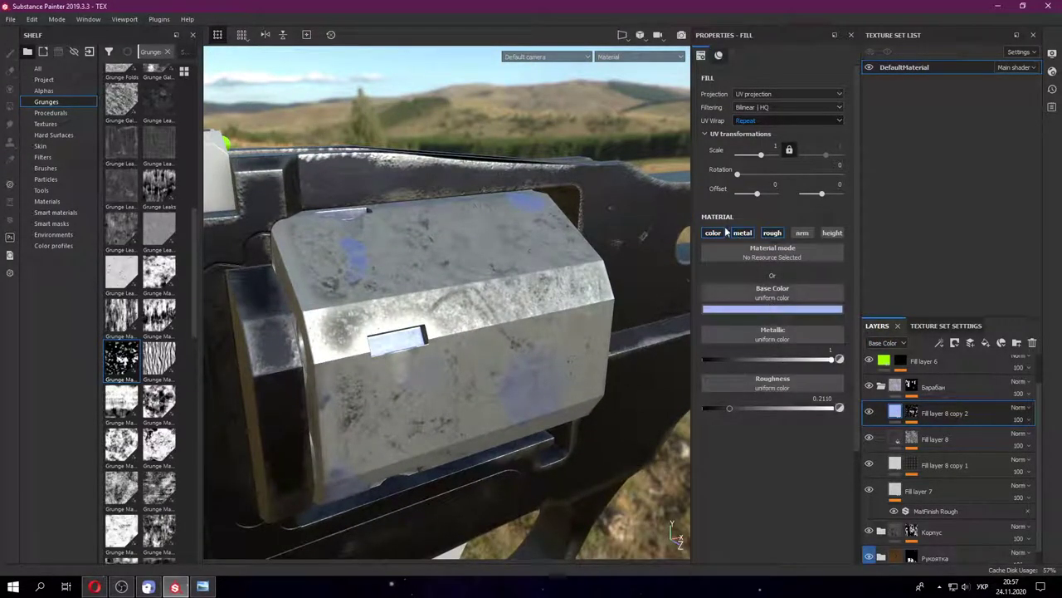
mouse_move(532, 340)
left_mouse_down("alt")
mouse_move(479, 346)
mouse_move(413, 297)
mouse_move(465, 370)
left_mouse_up("alt")
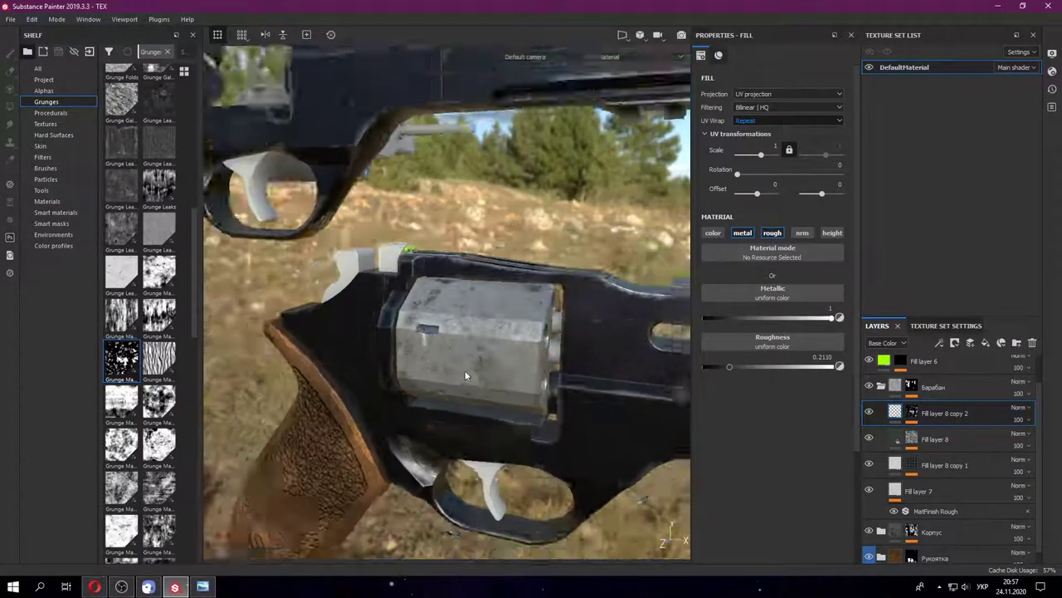
left_click(869, 412)
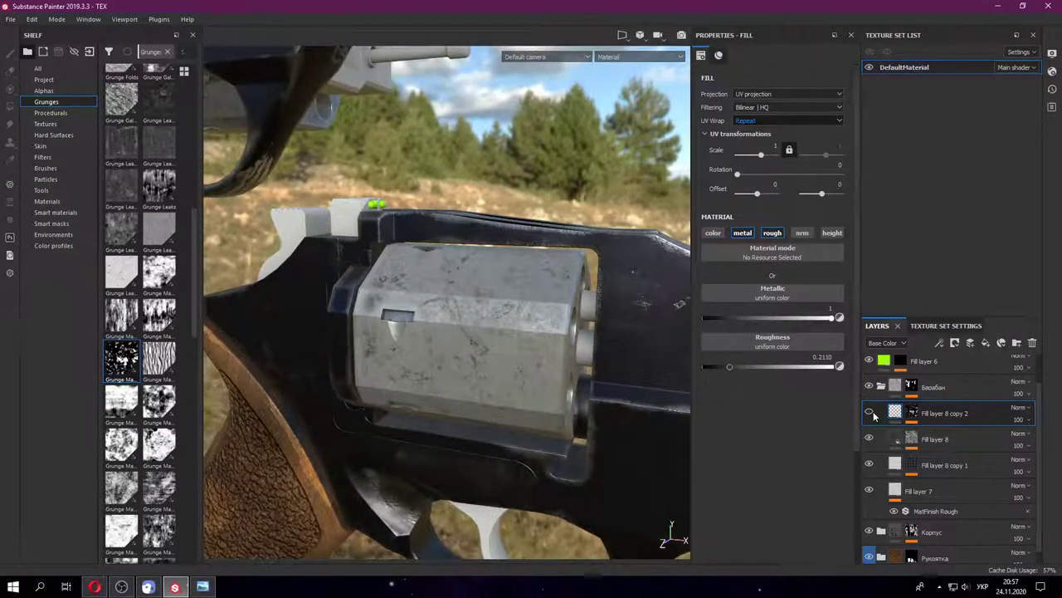
left_click(869, 413)
left_click(869, 412)
- Scroll up the layer stack and bring up Fill layer 8's mask effects
scroll(485, 332, "up", 3)
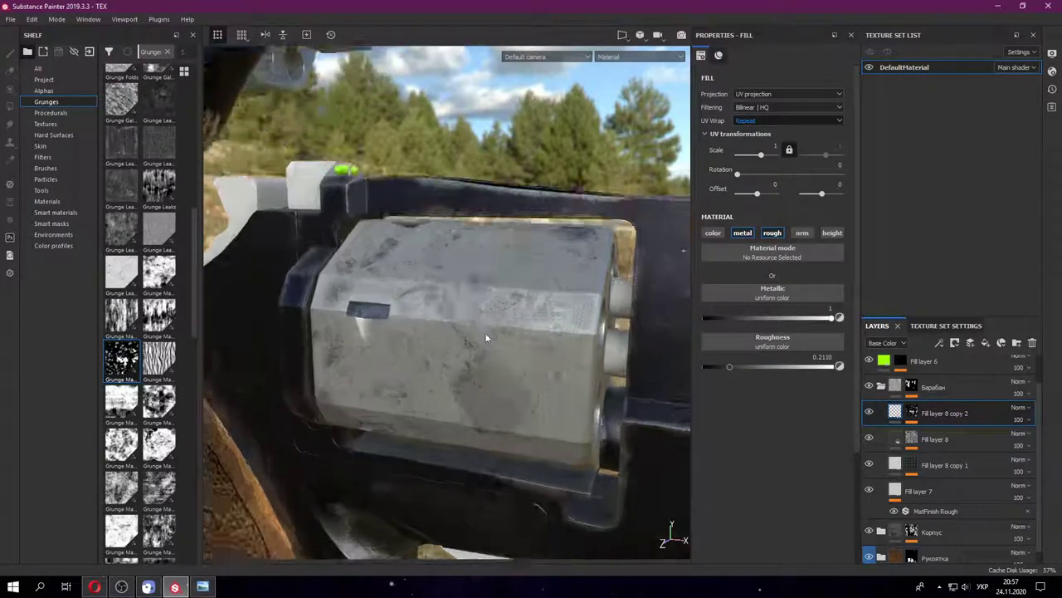
scroll(481, 336, "up", 2)
scroll(480, 335, "up", 2)
left_click(913, 439)
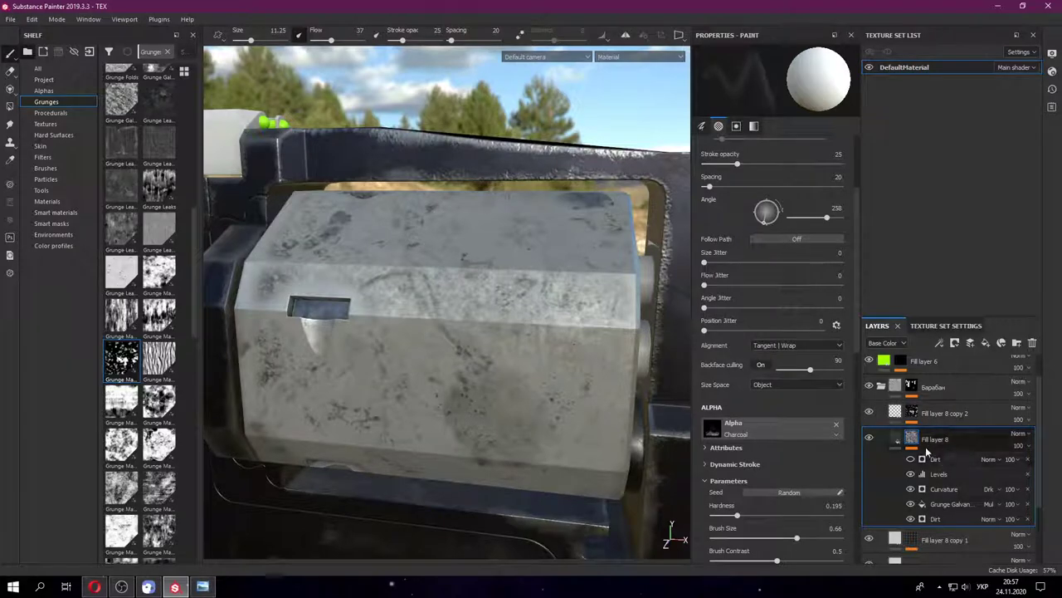
- Add a fill effect holding Grunge Map 001 above Levels in Fill layer 8's mask
left_click(939, 475)
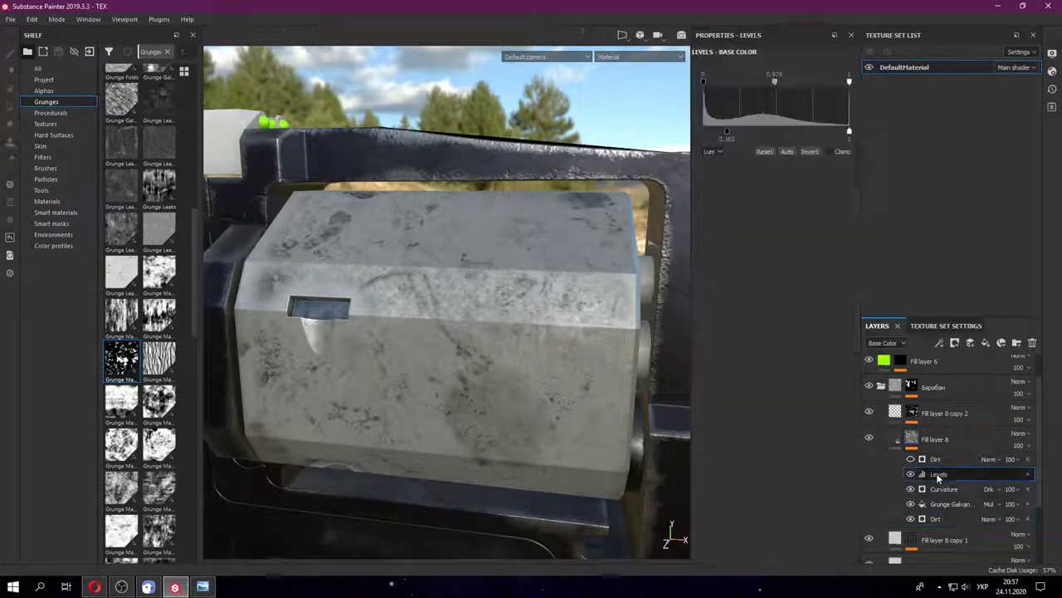
right_click(912, 437)
left_click(956, 362)
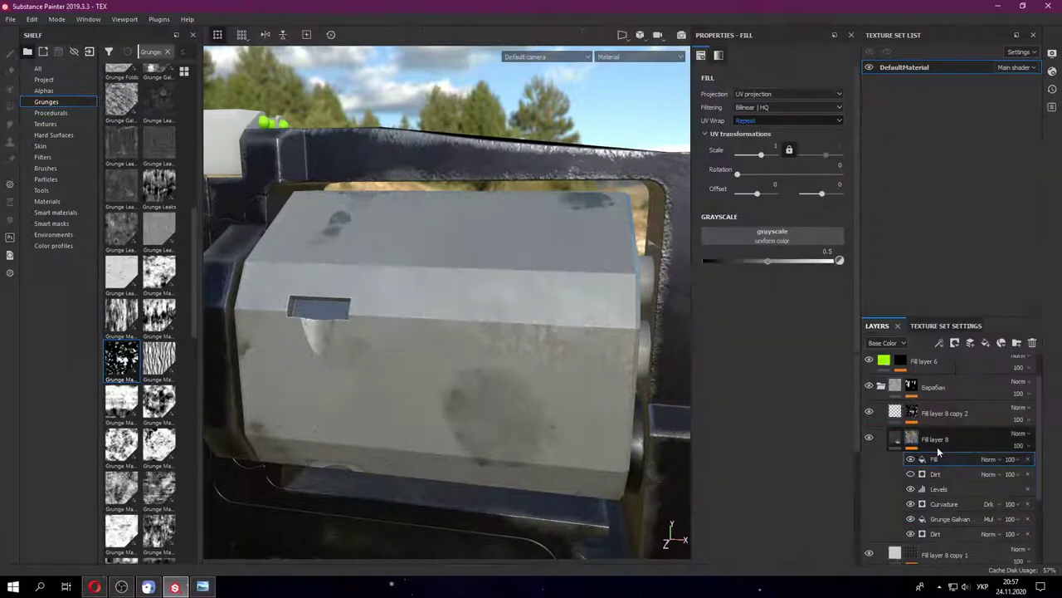
left_click_drag(935, 480, 935, 477)
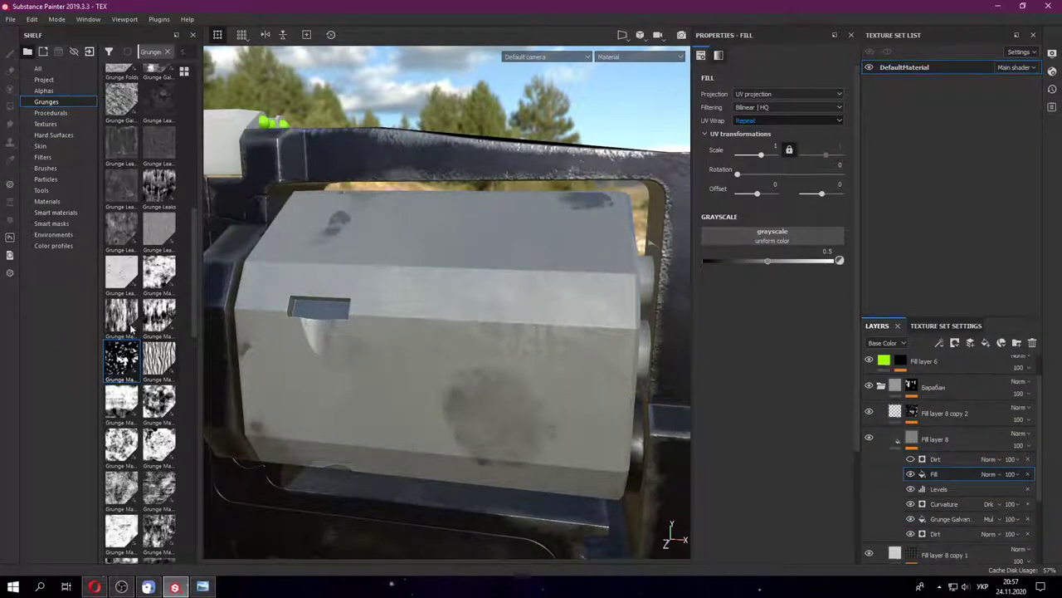
left_click_drag(166, 286, 772, 236)
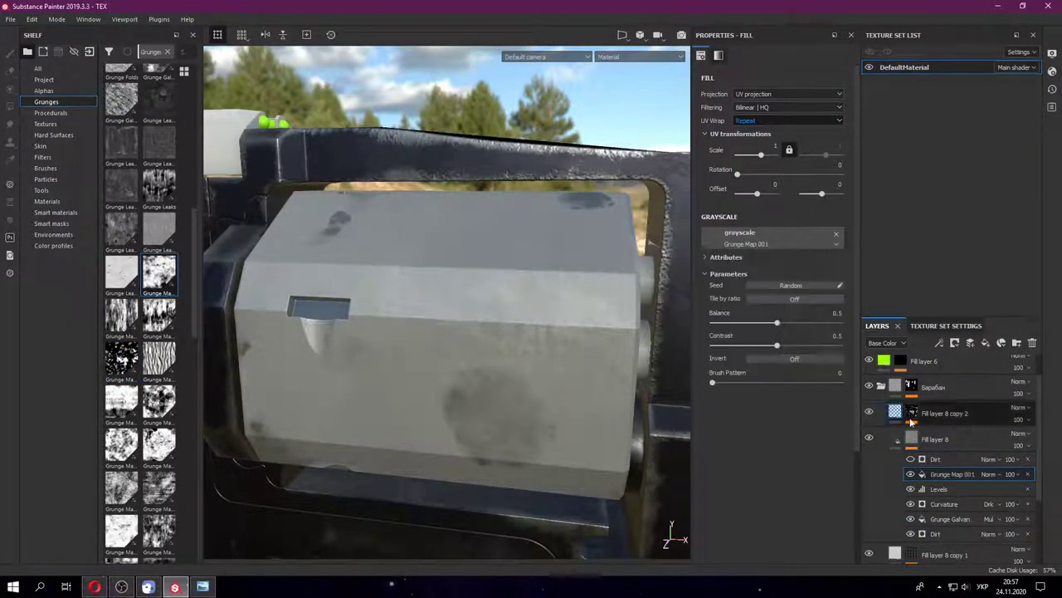
double_click(950, 474)
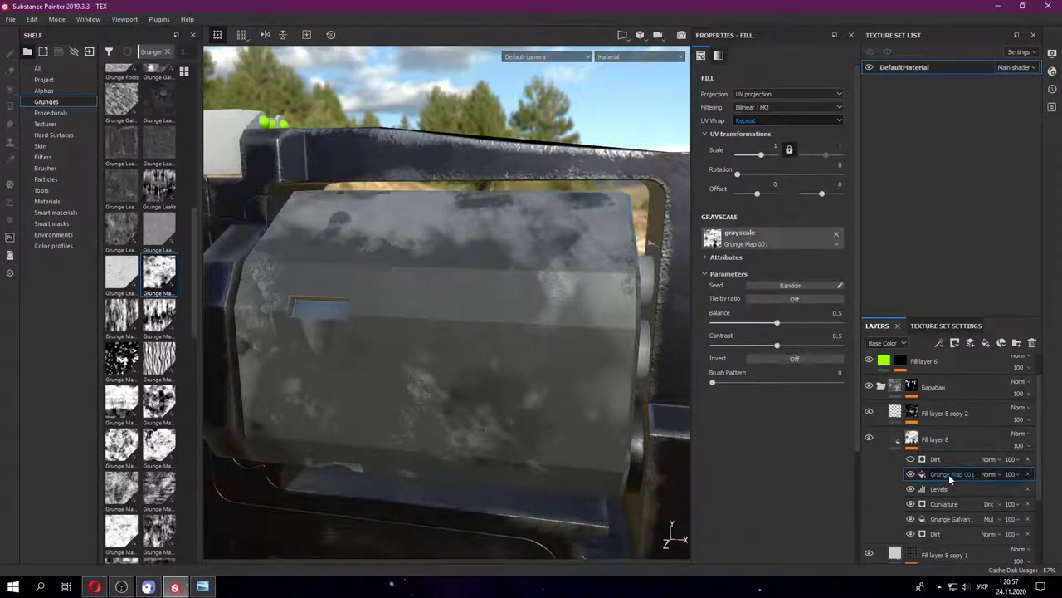
key("Return")
- Try Divide, Multiply, Replace and disabled blending on Grunge Map 001, comparing the result
left_click(992, 479)
left_click(1000, 199)
left_click_drag(578, 305, 631, 309, "alt")
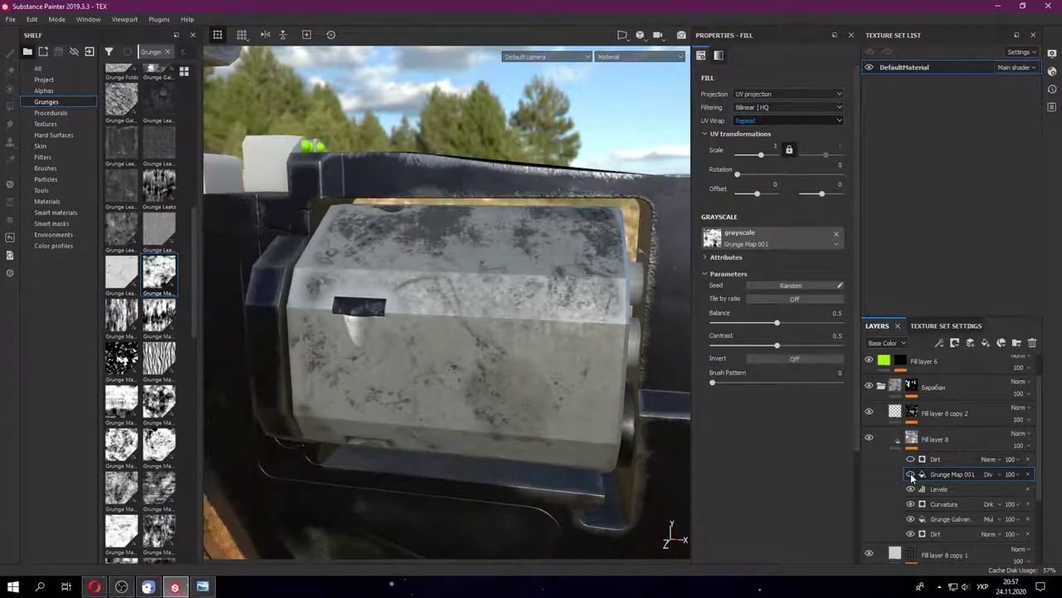
left_click(910, 474)
left_click(911, 474)
left_click(996, 477)
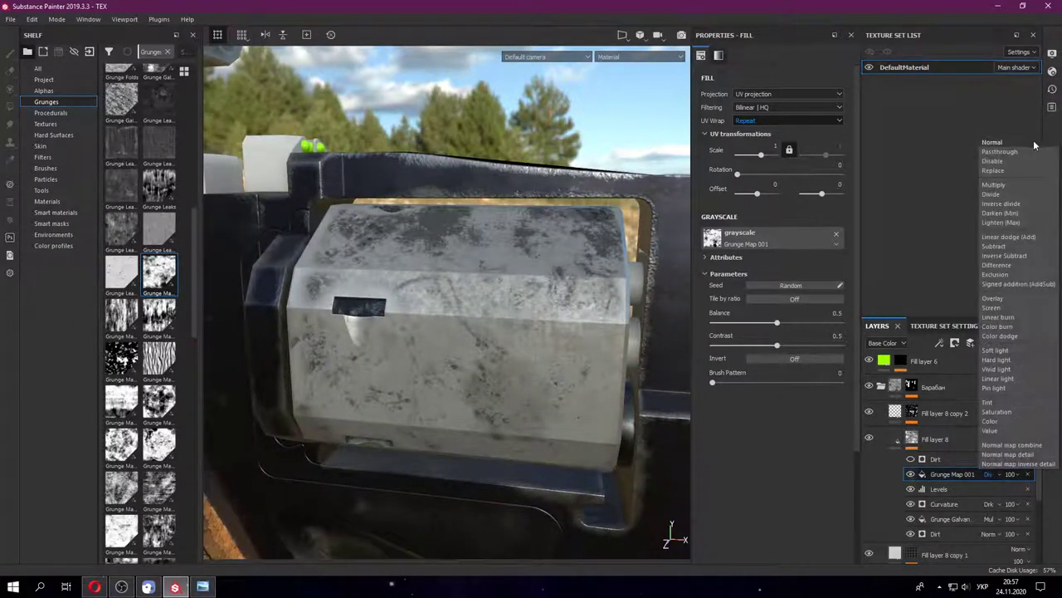
left_click(1026, 186)
left_click(989, 474)
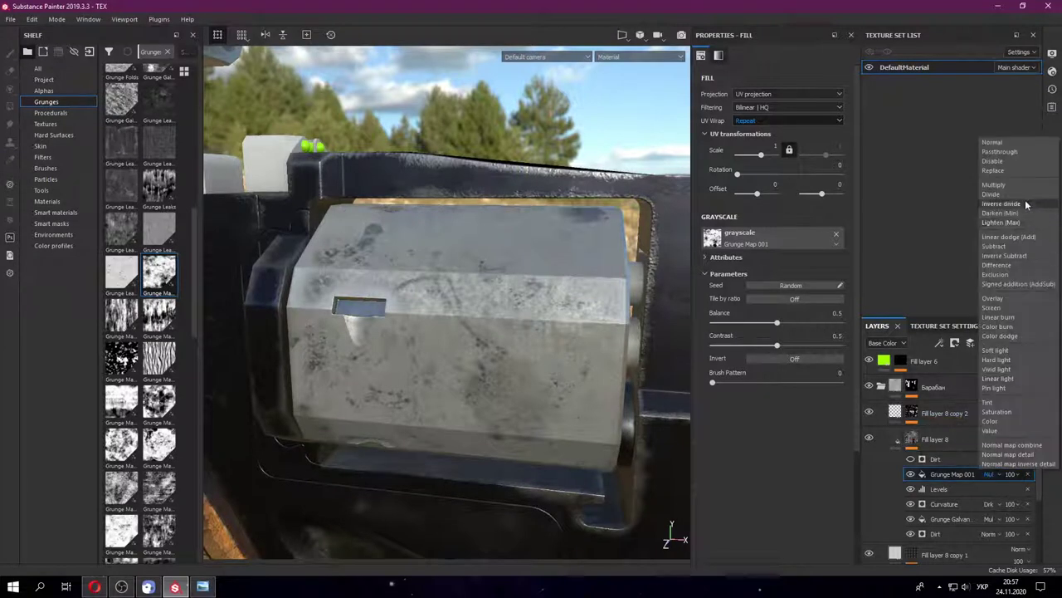
left_click(1015, 169)
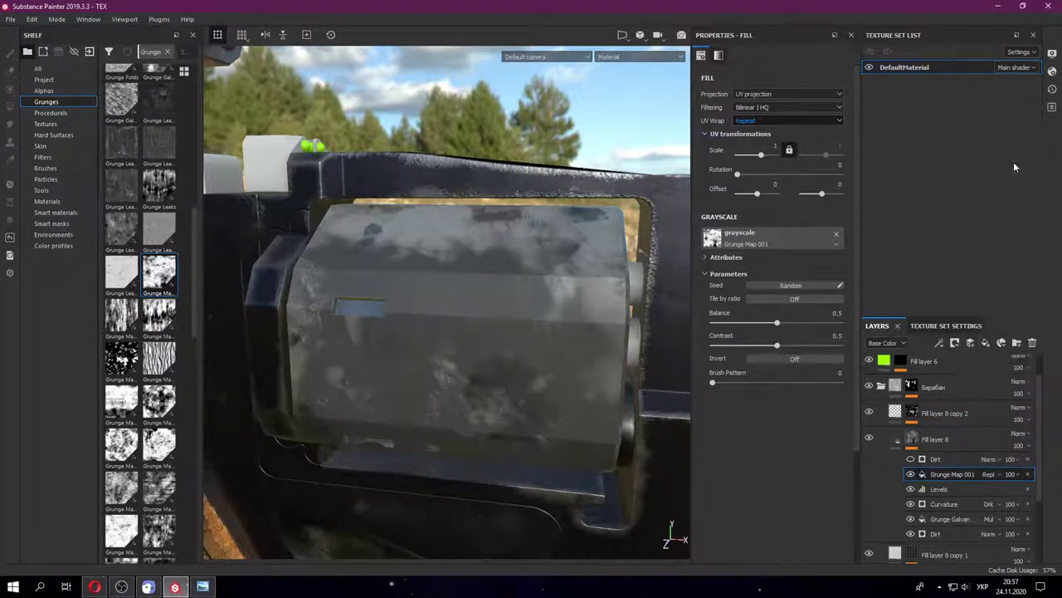
left_click(989, 473)
left_click(1008, 163)
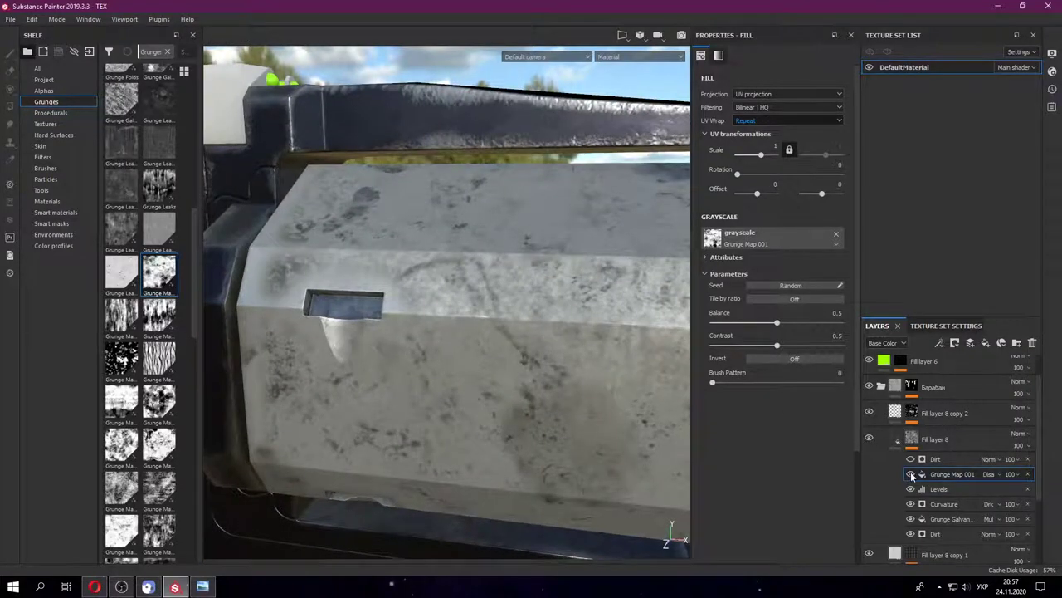
- Set Grunge Map 001 to Inverse divide blending and turn Invert on
left_click(989, 474)
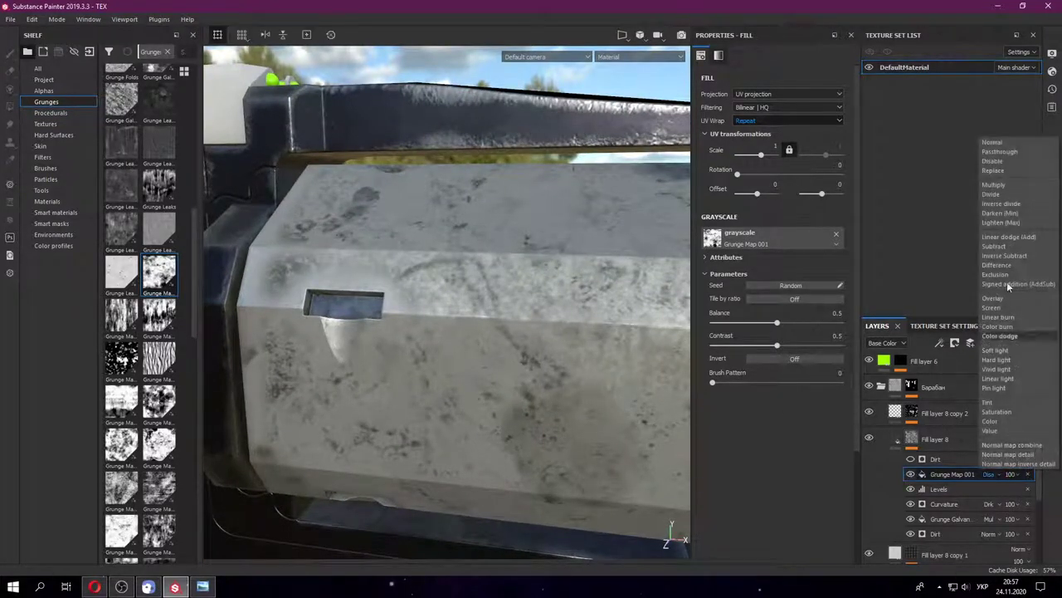
left_click(1025, 205)
left_click_drag(474, 277, 491, 314, "alt")
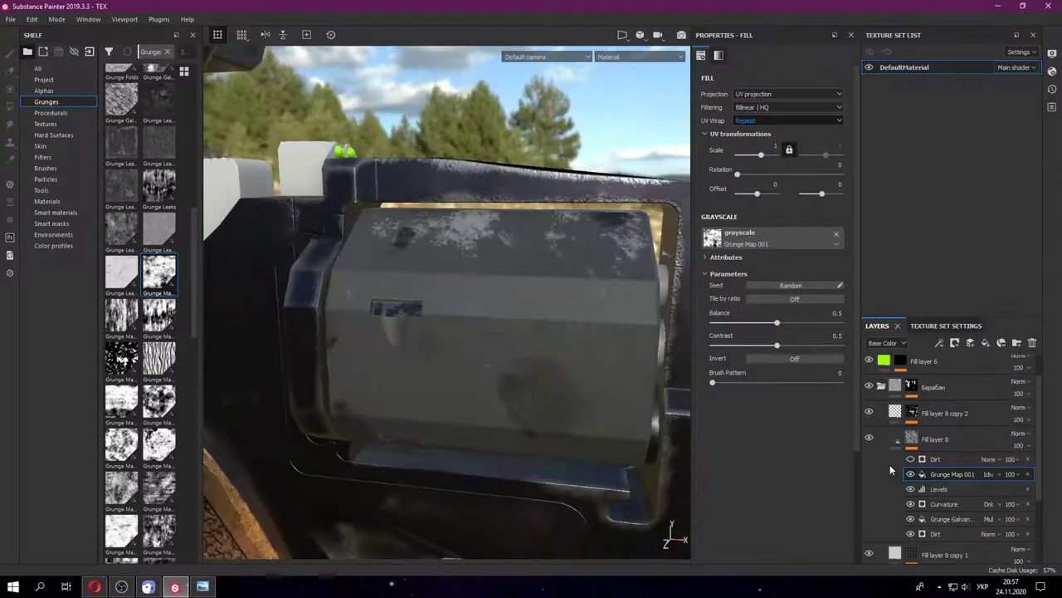
left_click(910, 474)
left_click(911, 474)
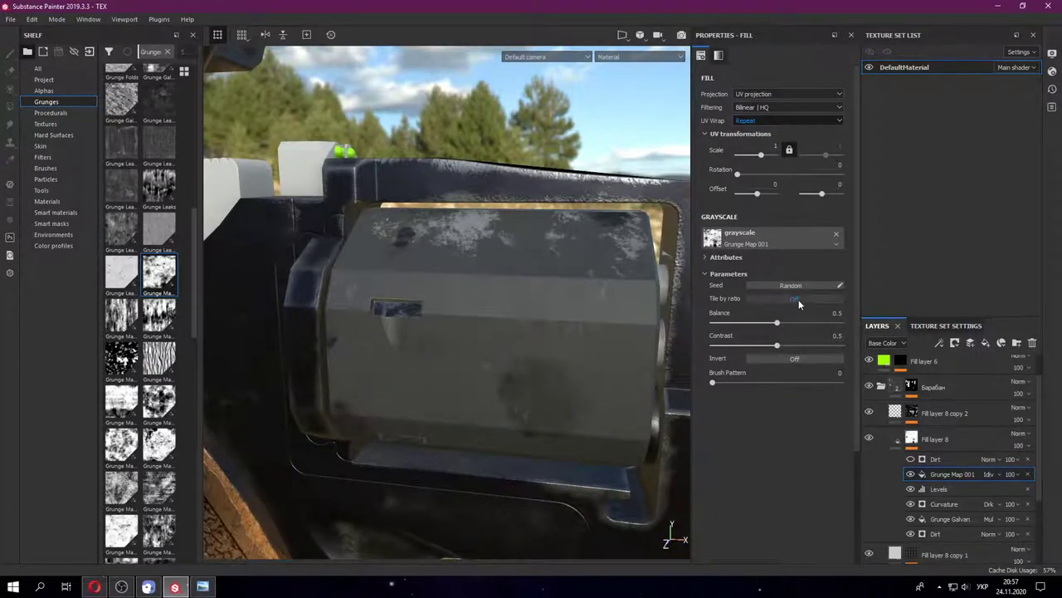
left_click(799, 358)
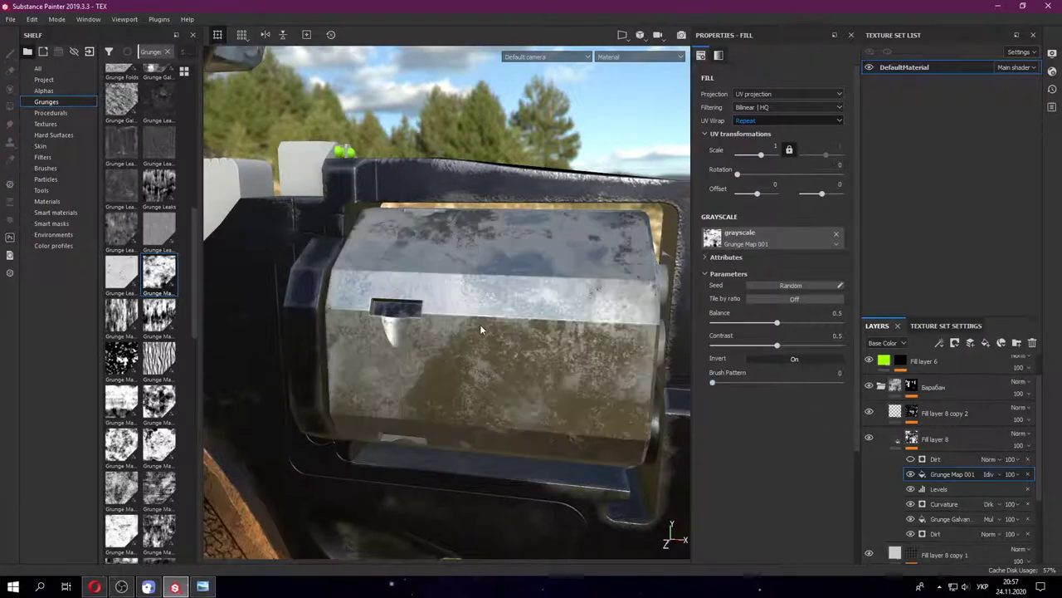
- Set the grunge Contrast to 0 and Balance to 0.57
left_click_drag(480, 330, 895, 476, "alt")
left_click_drag(788, 342, 852, 344)
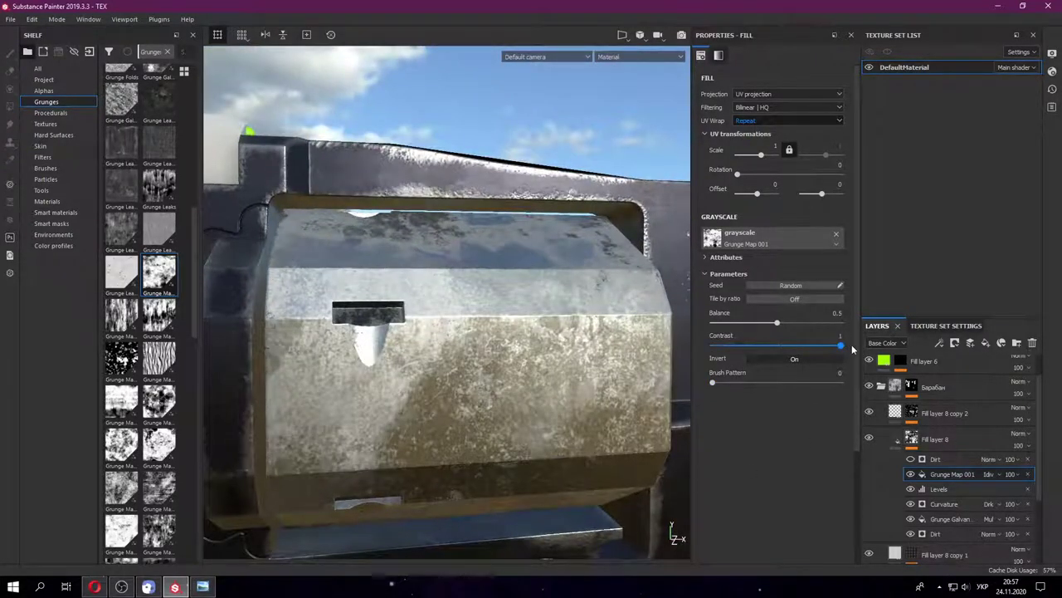
mouse_move(792, 323)
left_mouse_down()
mouse_move(819, 322)
mouse_move(712, 345)
left_mouse_up()
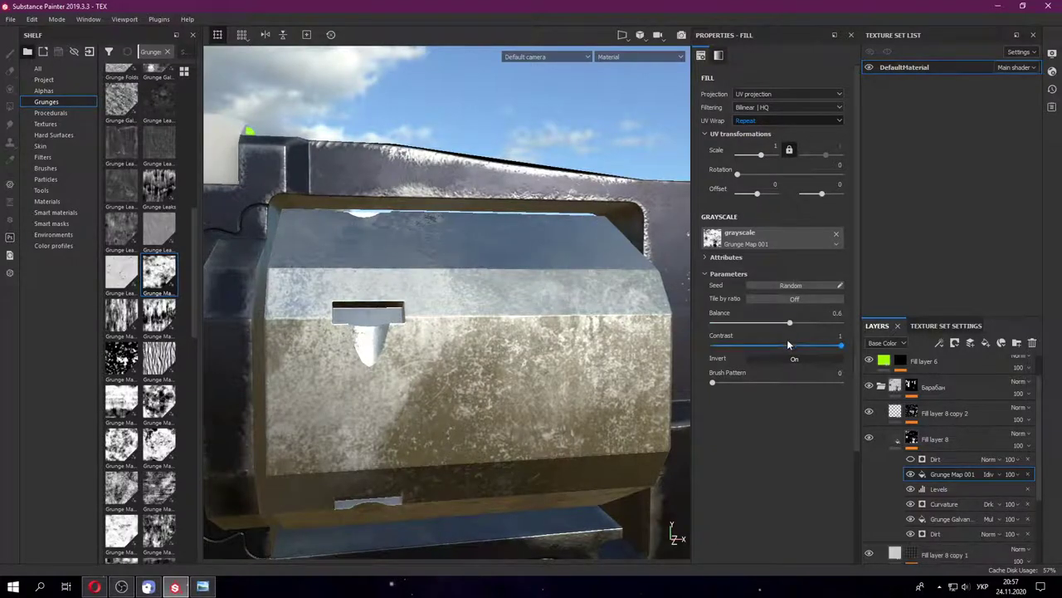
mouse_move(819, 323)
left_mouse_down()
mouse_move(729, 325)
mouse_move(793, 324)
mouse_move(786, 331)
left_mouse_up()
mouse_move(581, 431)
left_mouse_down("alt")
mouse_move(456, 432)
mouse_move(505, 386)
left_mouse_up("alt")
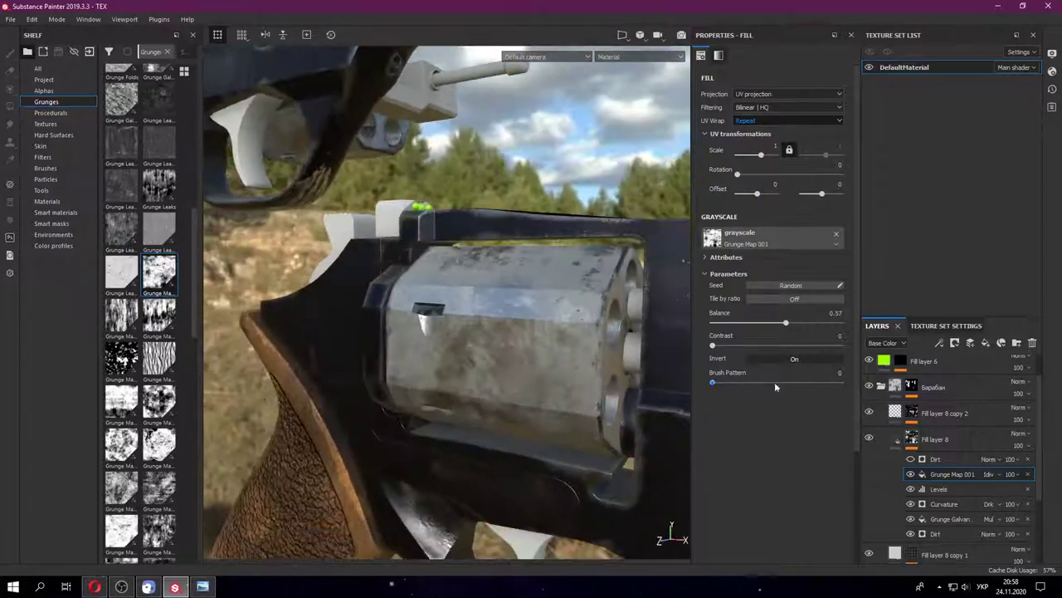
- Delete the Grunge Map 001 effect from Fill layer 8's mask
key("Delete")
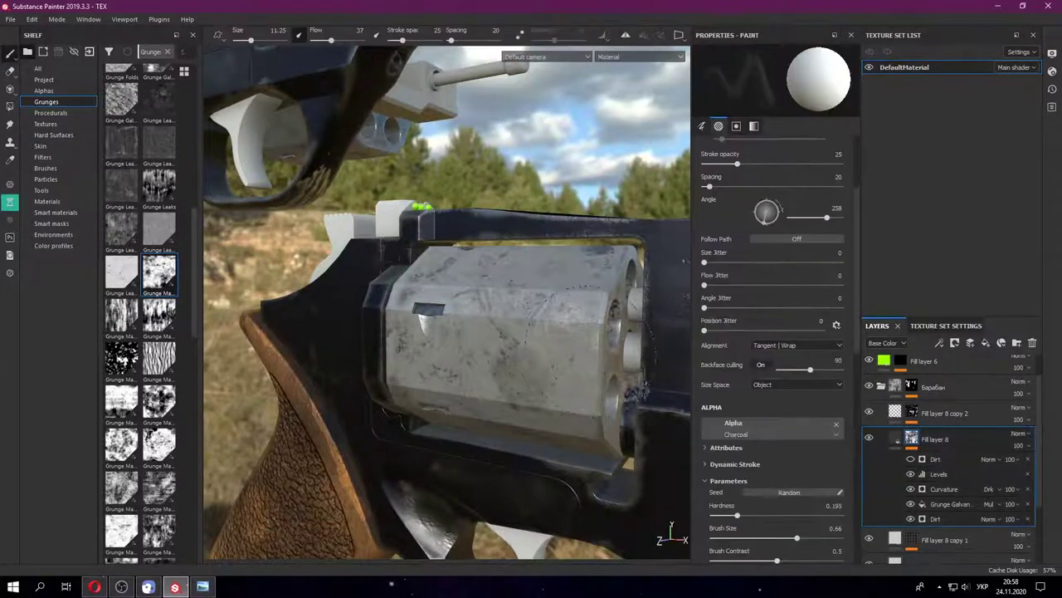
mouse_move(465, 332)
left_mouse_down("alt")
mouse_move(583, 320)
mouse_move(465, 332)
left_mouse_up("alt")
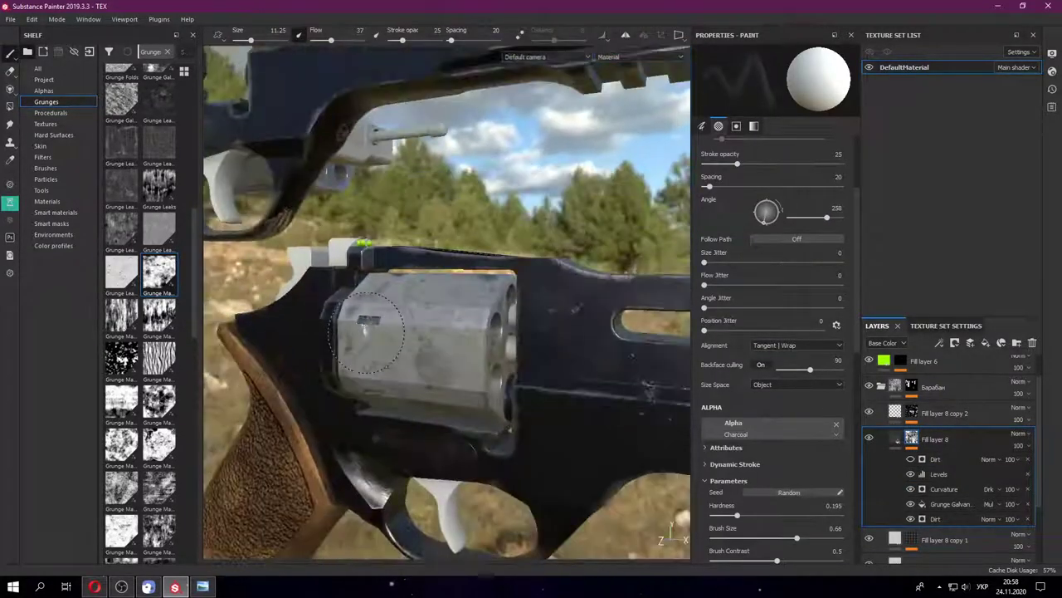
scroll(465, 332, "down", 3)
scroll(345, 341, "up", 3)
scroll(345, 340, "up", 3)
scroll(344, 341, "up", 3)
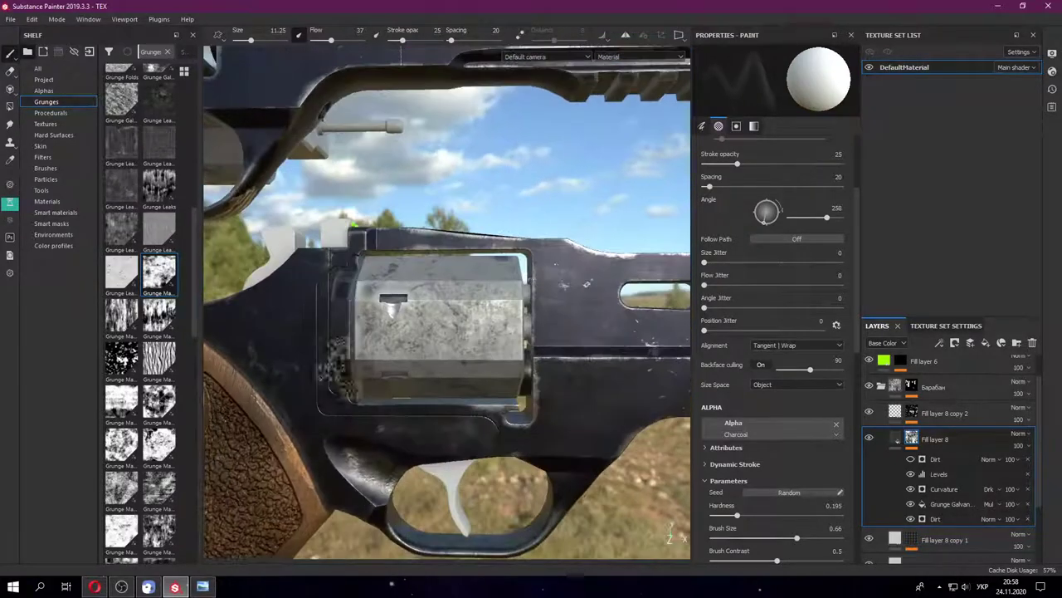
scroll(944, 516, "down", 2)
- Lower Fill layer 7's roughness to about 0.05
left_click(895, 502)
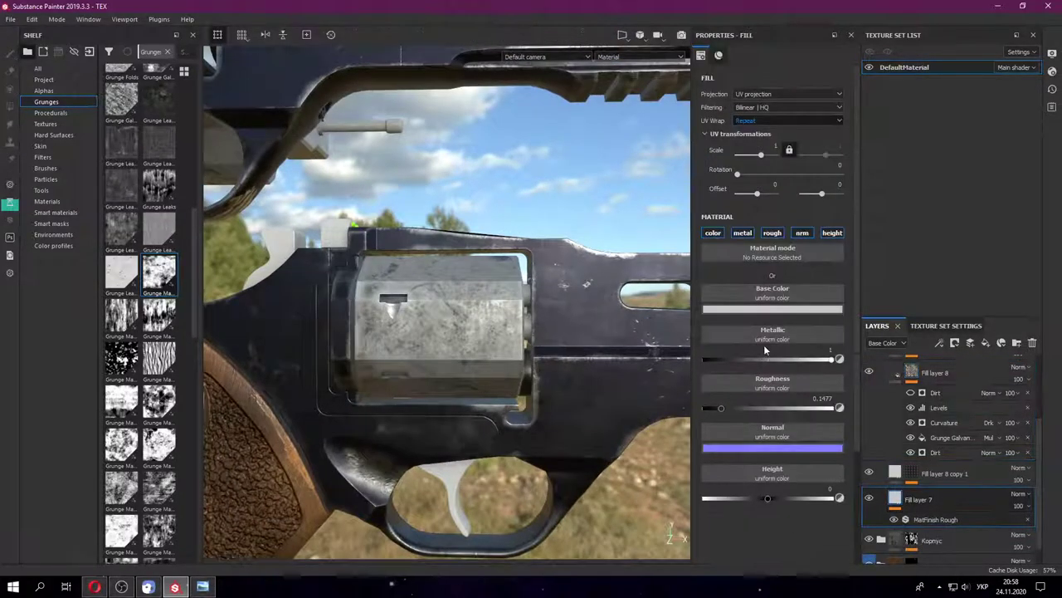
left_click_drag(712, 409, 707, 408)
scroll(438, 362, "up", 2)
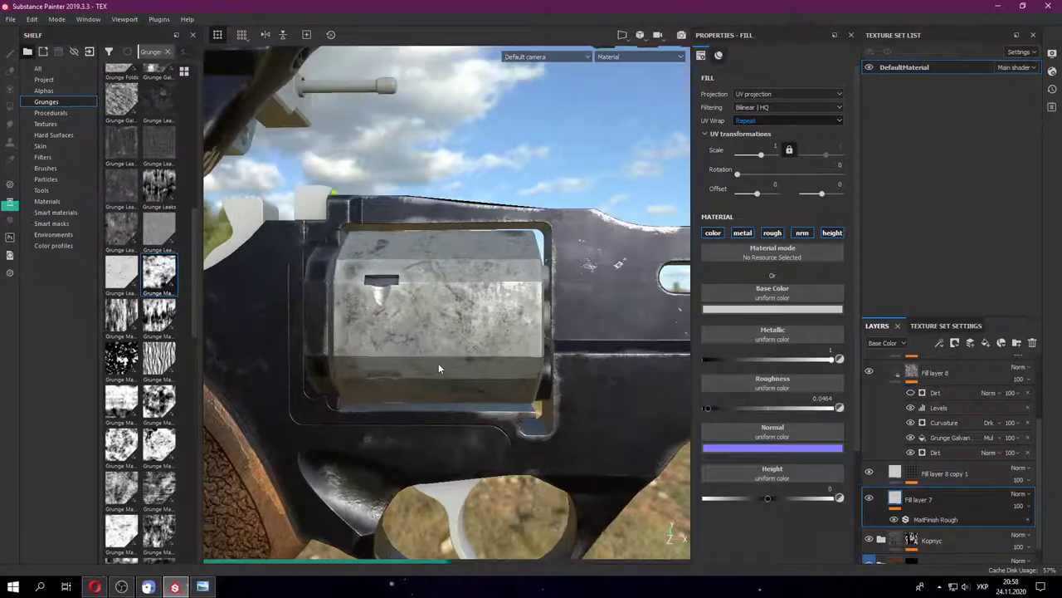
scroll(448, 345, "up", 2)
left_click_drag(448, 344, 435, 371, "alt")
scroll(937, 471, "up", 1)
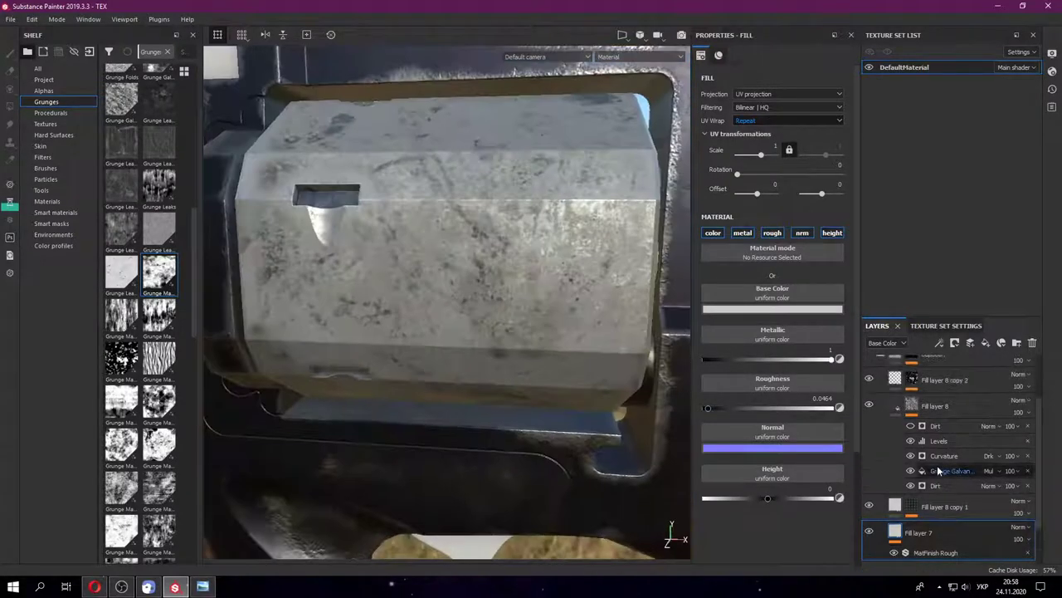
- Adjust the Levels midtones, white and black inputs, and save the project
left_click(938, 454)
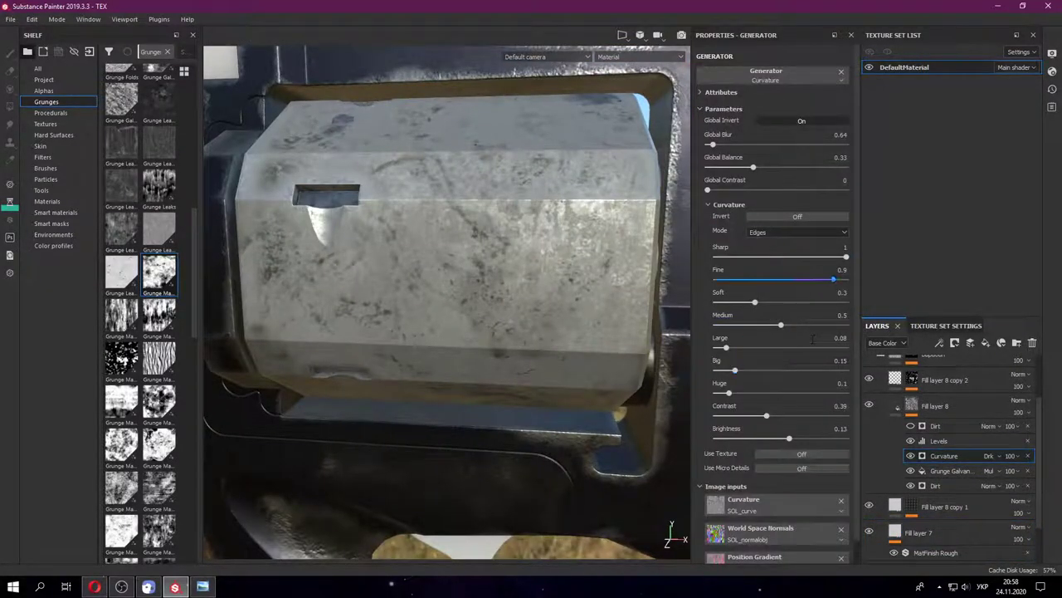
left_click(933, 441)
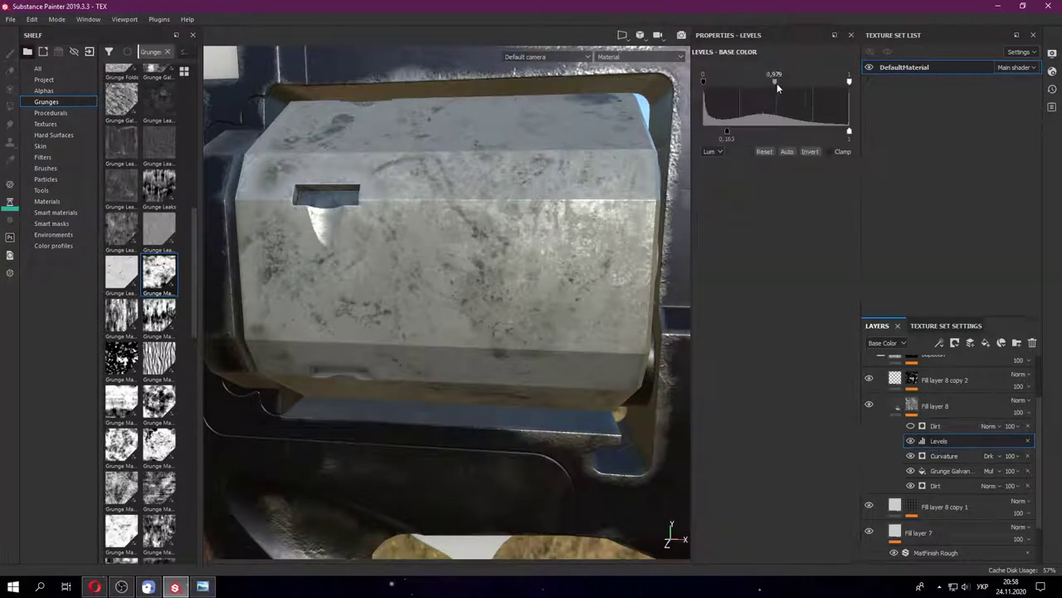
left_click_drag(803, 82, 794, 87)
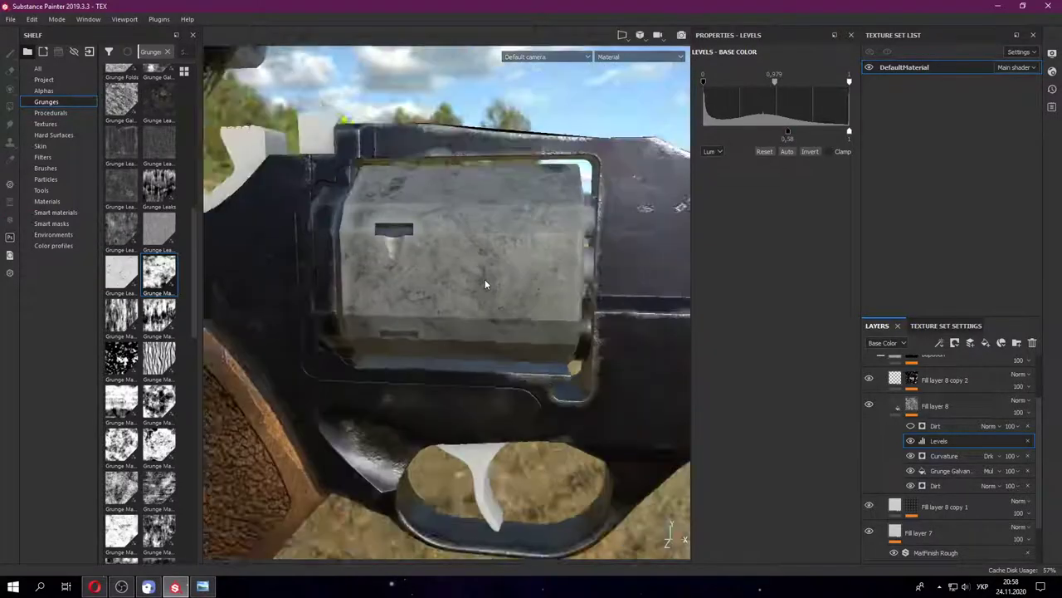
key("ctrl+s")
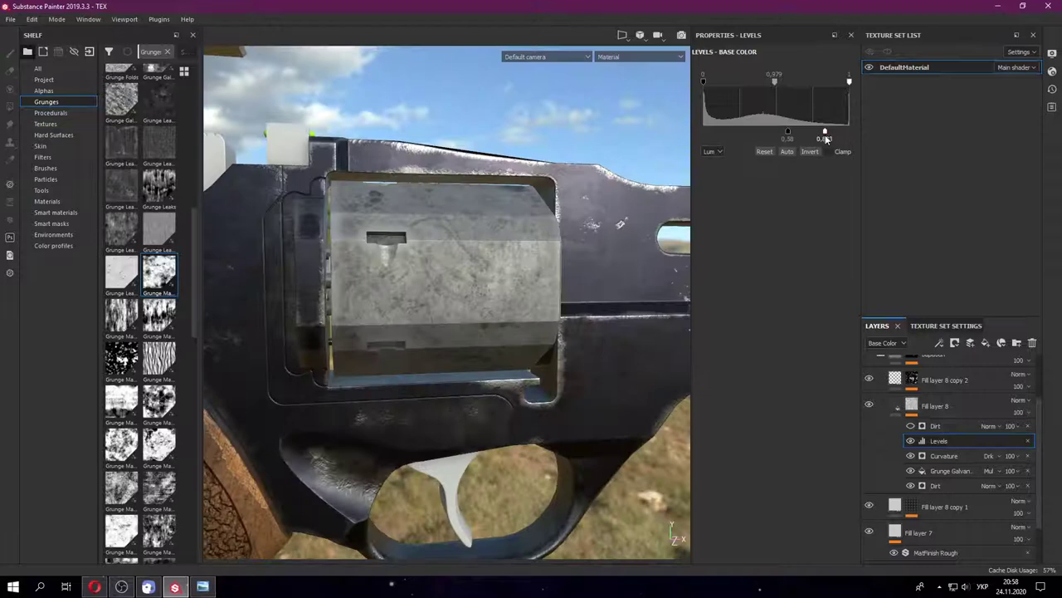
left_click_drag(826, 138, 824, 139)
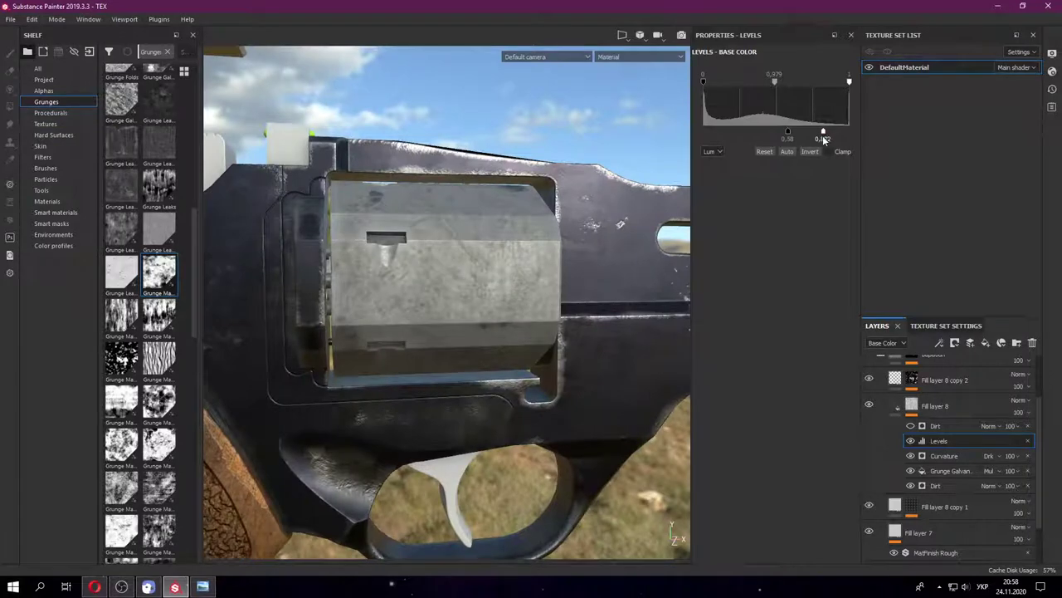
left_click_drag(705, 81, 786, 98)
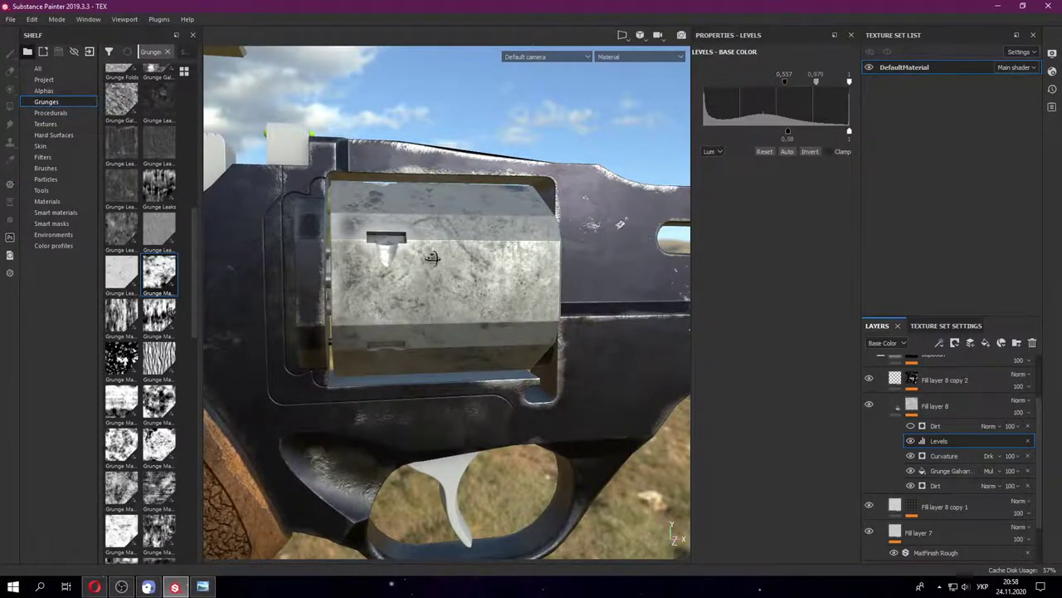
- Raise the Levels midtone to lighten the cylinder's metal
mouse_move(432, 258)
left_mouse_down("alt")
mouse_move(469, 267)
mouse_move(377, 225)
mouse_move(670, 224)
left_mouse_up("alt")
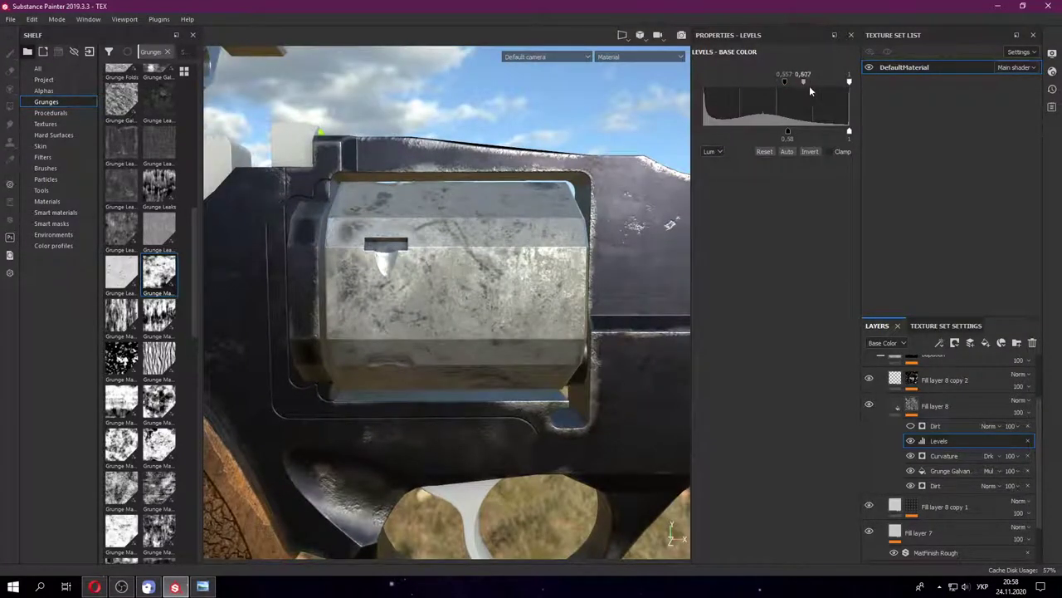
left_click_drag(827, 89, 813, 90)
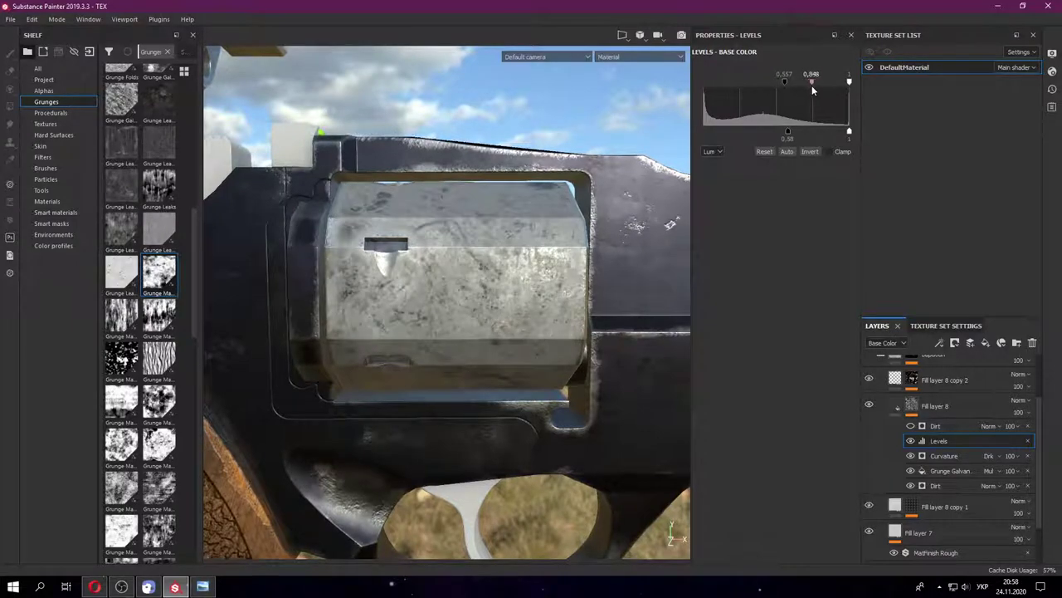
mouse_move(408, 293)
left_mouse_down("alt")
mouse_move(391, 283)
mouse_move(543, 318)
mouse_move(498, 274)
left_mouse_up("alt")
scroll(391, 284, "up", 3)
scroll(410, 282, "down", 3)
scroll(498, 273, "up", 4)
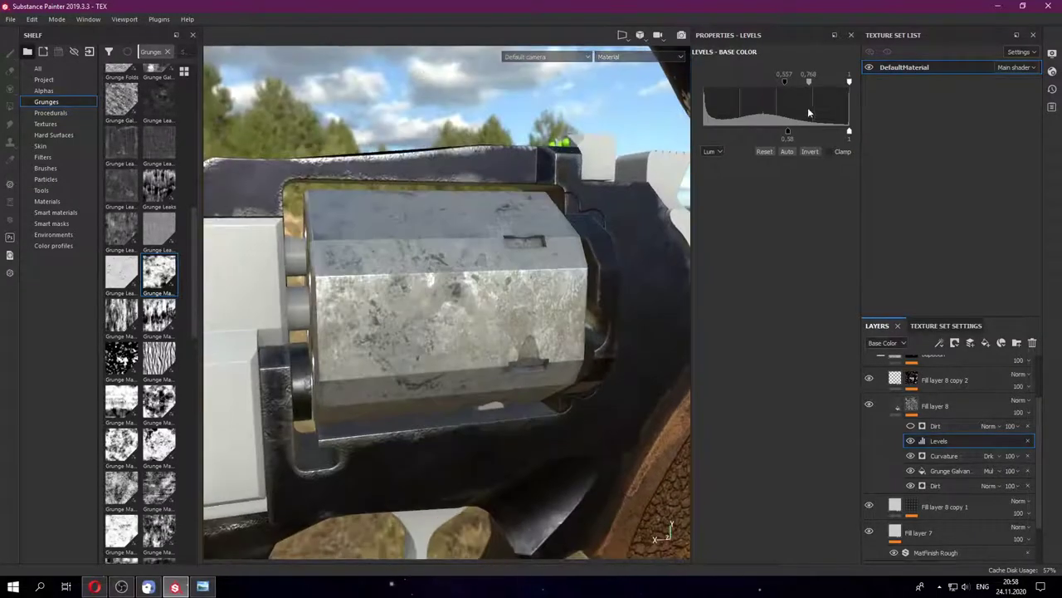
left_click_drag(794, 85, 802, 85)
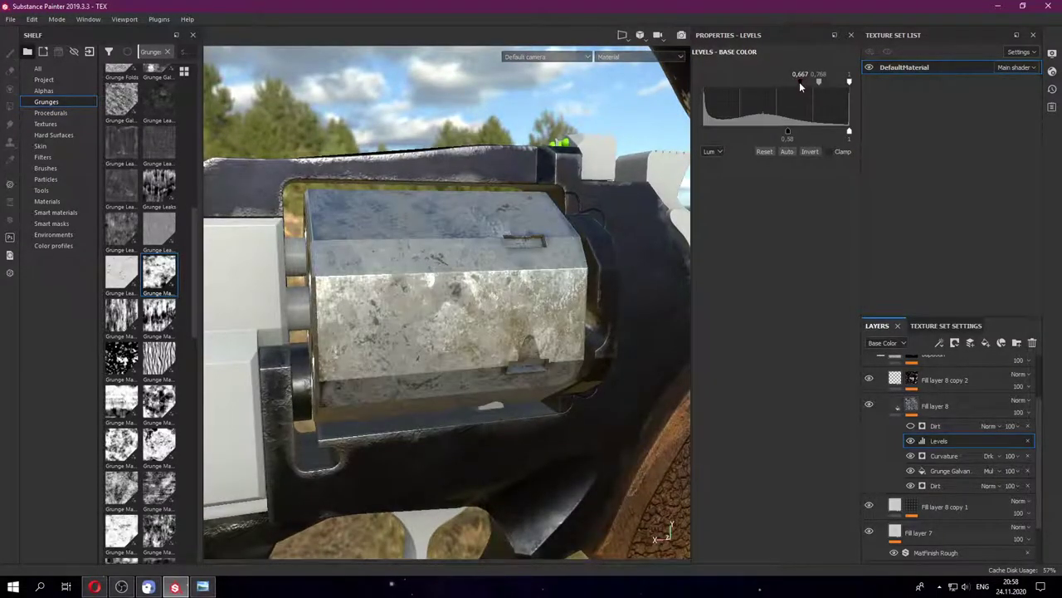
left_click_drag(578, 307, 540, 315, "alt")
scroll(539, 315, "up", 2)
- Raise Fill layer 7's roughness to 0.1392
left_click(918, 532)
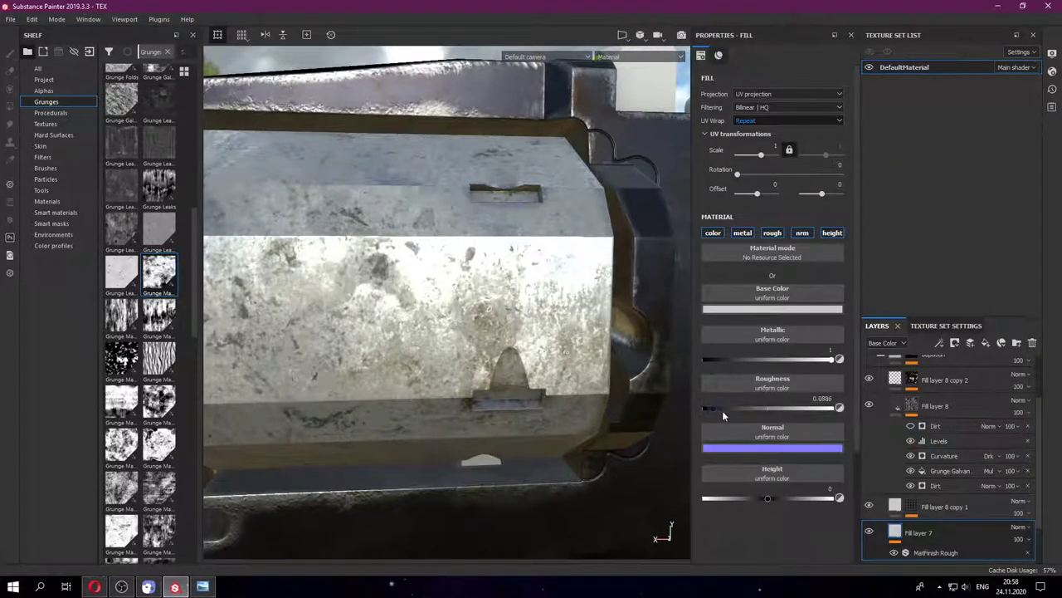
left_click(721, 408)
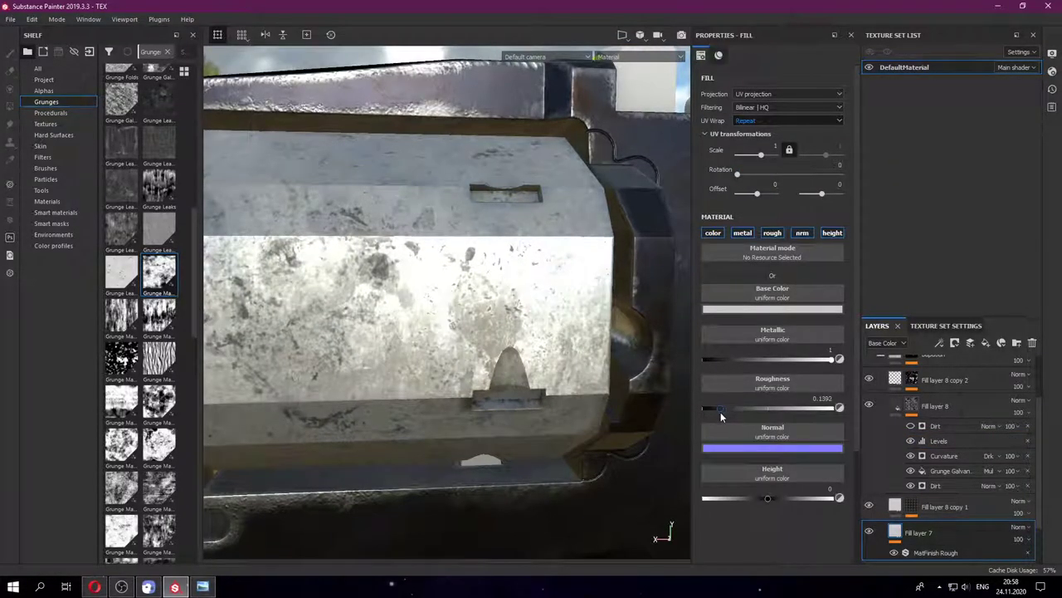
left_click_drag(588, 361, 580, 320, "alt")
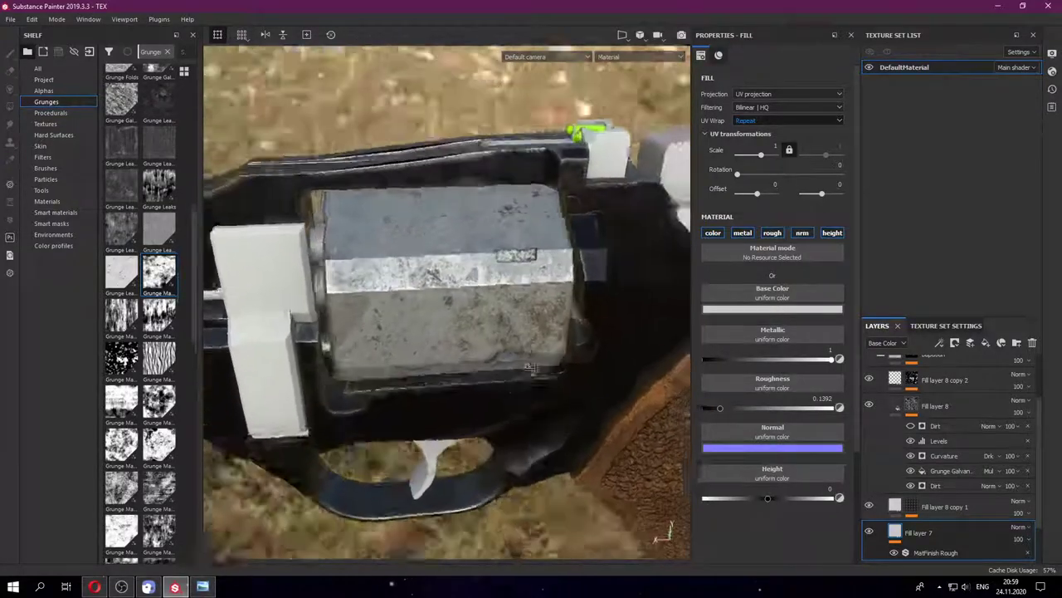
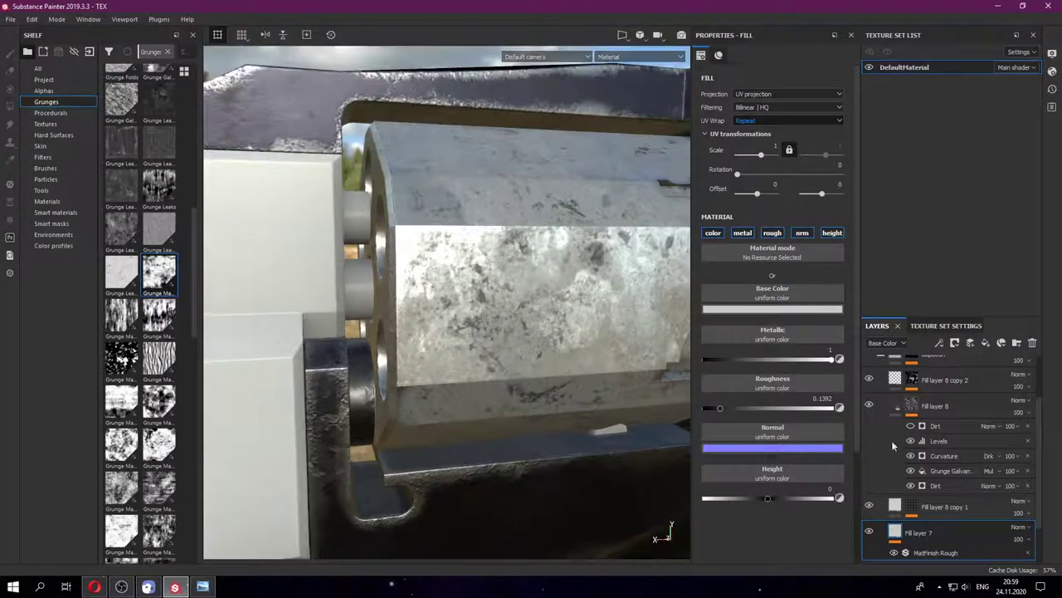
- Open Fill layer 8's Dirt generator and try Grunge Fingerprints Dirty as its custom grunge
left_click(936, 485)
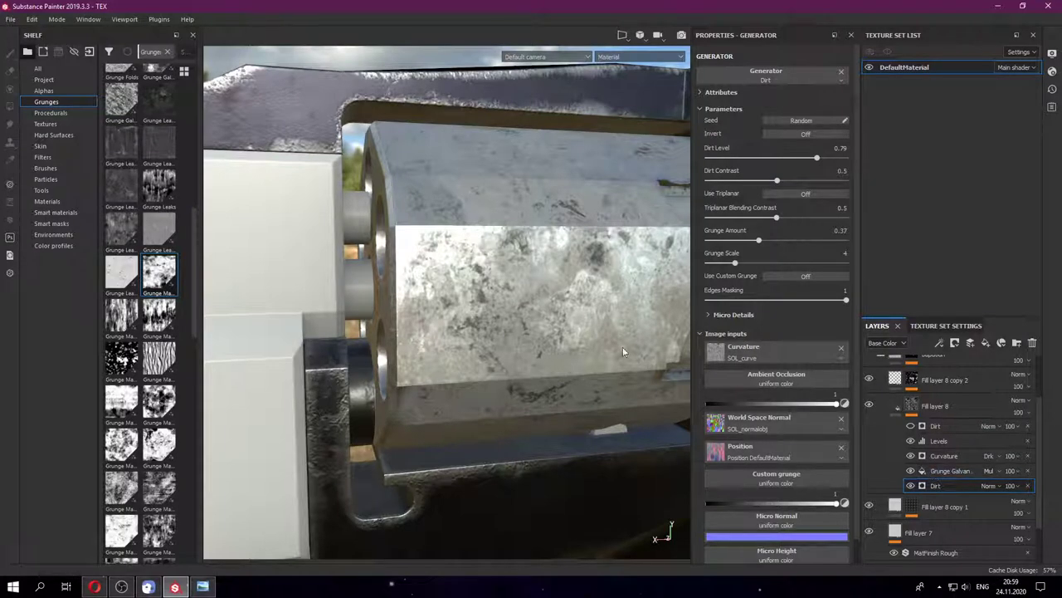
left_click(764, 454)
type("ao")
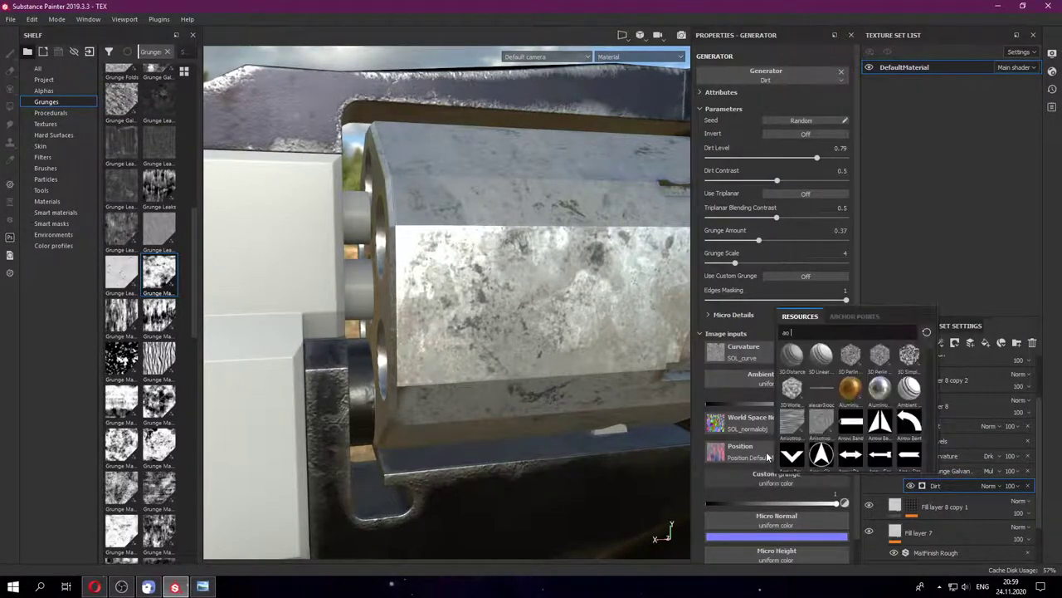
scroll(187, 202, "up", 5)
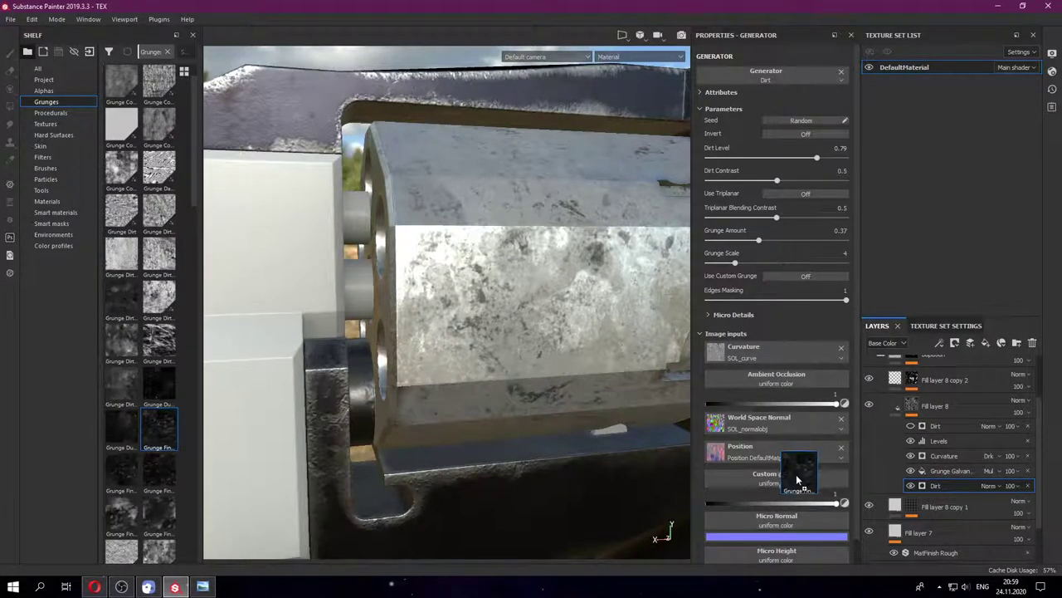
left_click_drag(391, 331, 207, 262, "alt")
left_click_drag(459, 308, 498, 291, "alt")
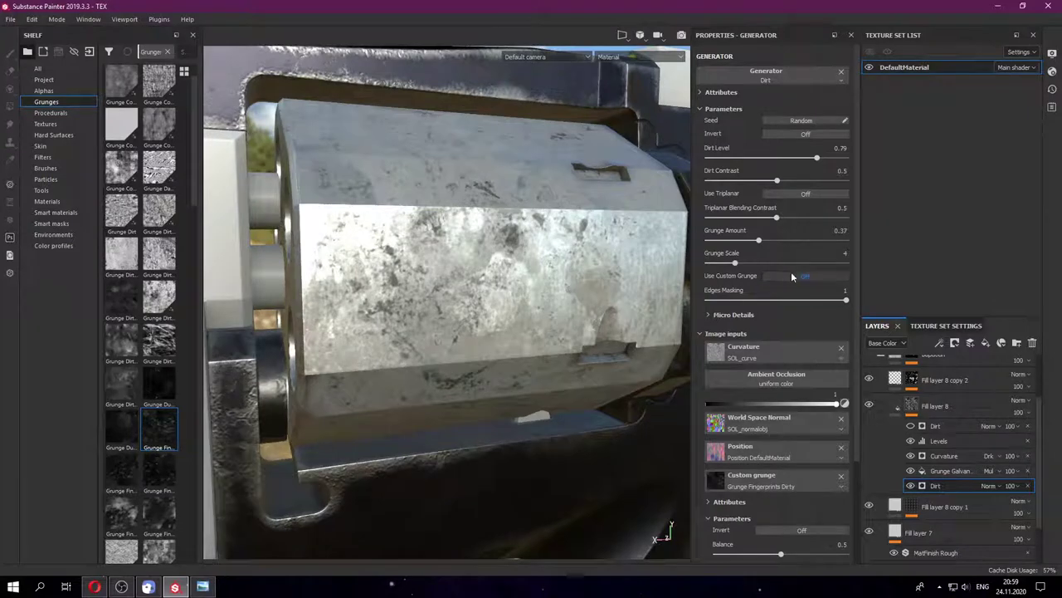
left_click_drag(681, 296, 415, 282, "alt")
scroll(162, 259, "up", 1)
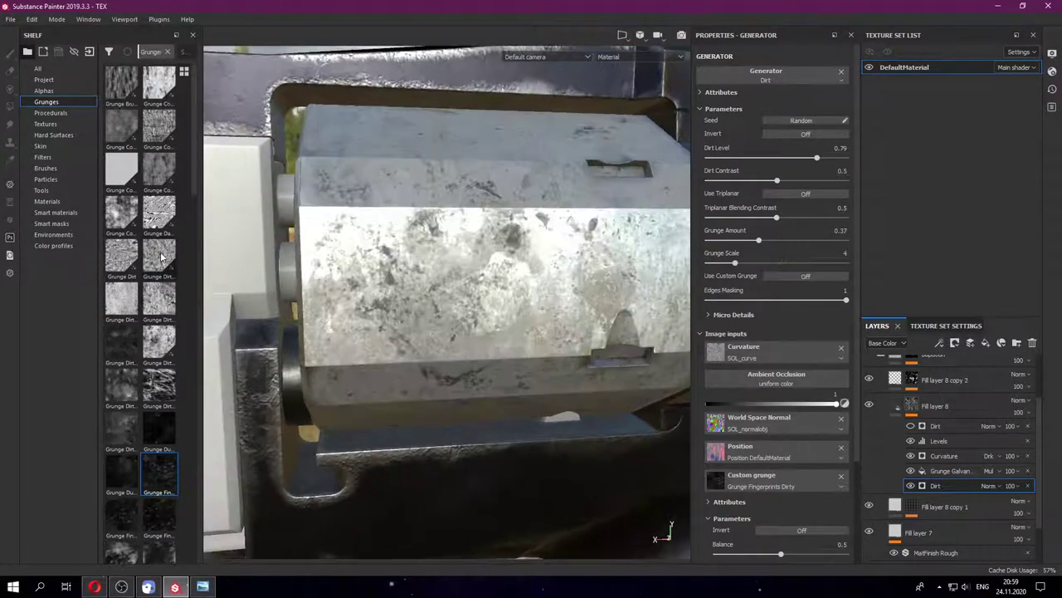
- Make Grunge Concrete the Dirt generator's custom grunge with Use Custom Grunge on
left_click_drag(162, 179, 776, 479)
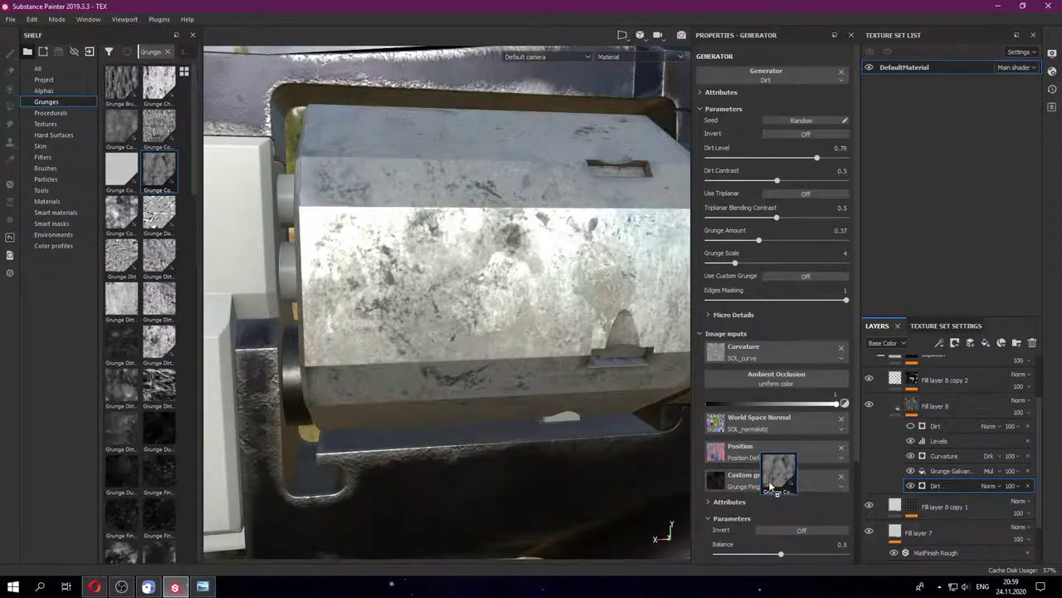
left_click(802, 275)
mouse_move(481, 340)
left_mouse_down("alt")
mouse_move(526, 286)
mouse_move(125, 137)
left_mouse_up("alt")
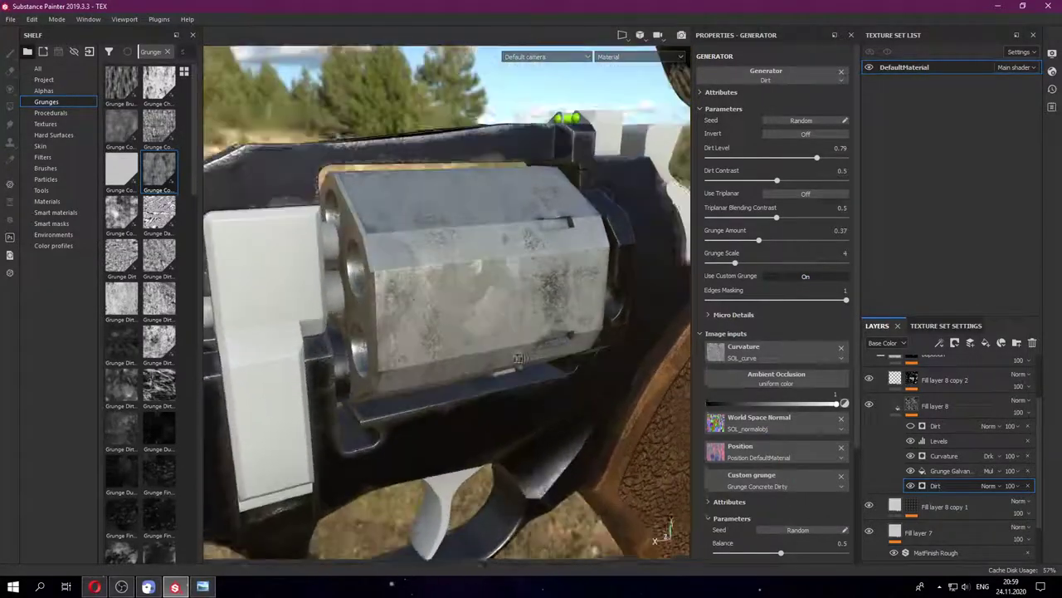
left_click_drag(753, 475, 755, 480)
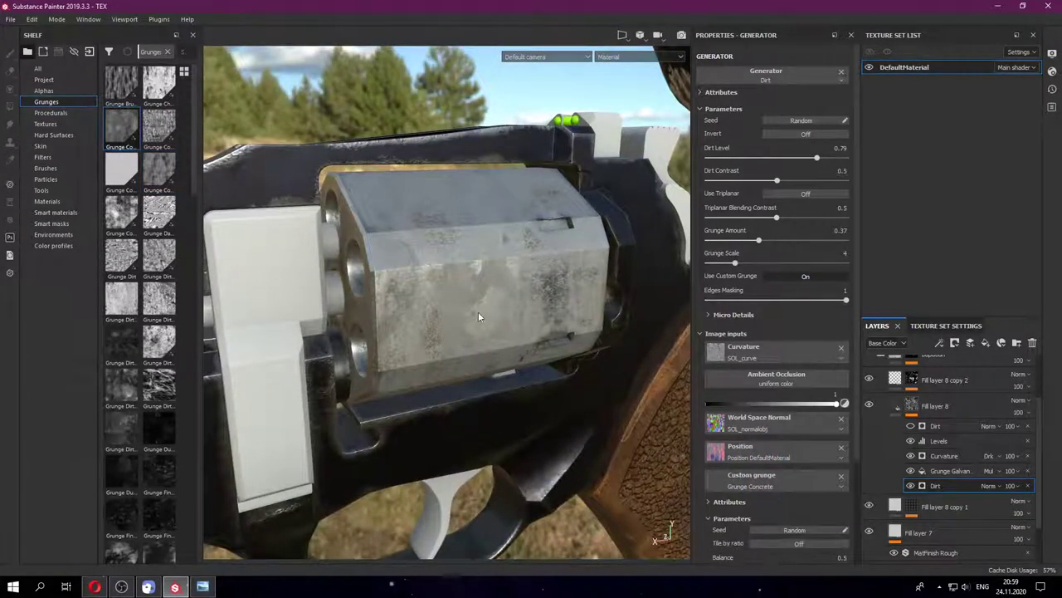
mouse_move(482, 307)
left_mouse_down("alt")
mouse_move(500, 314)
mouse_move(476, 375)
left_mouse_up("alt")
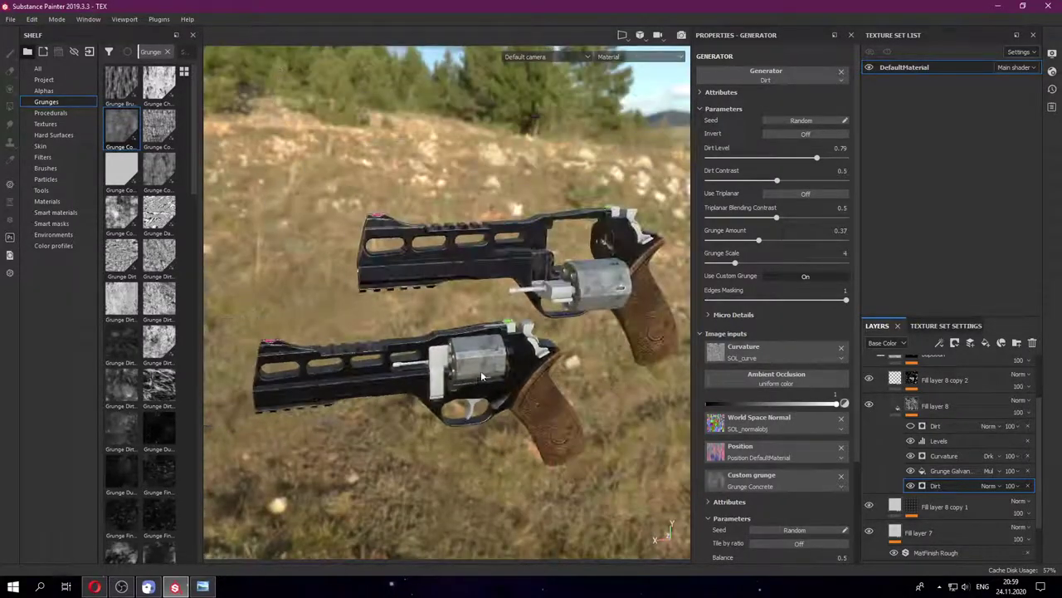
scroll(625, 232, "up", 5)
left_click_drag(625, 231, 483, 299, "alt")
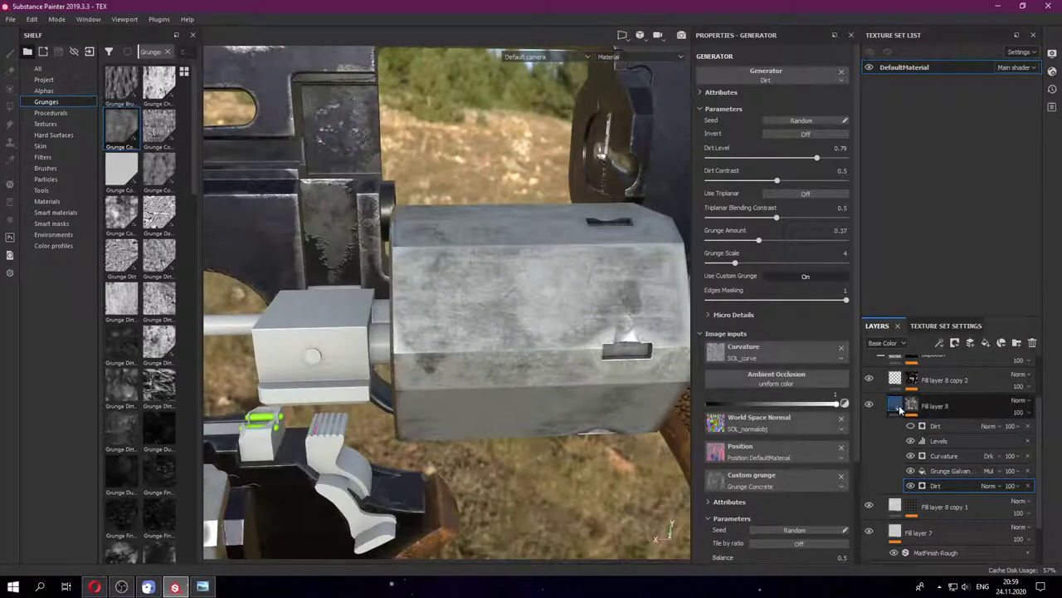
left_click(899, 405)
scroll(955, 398, "up", 2)
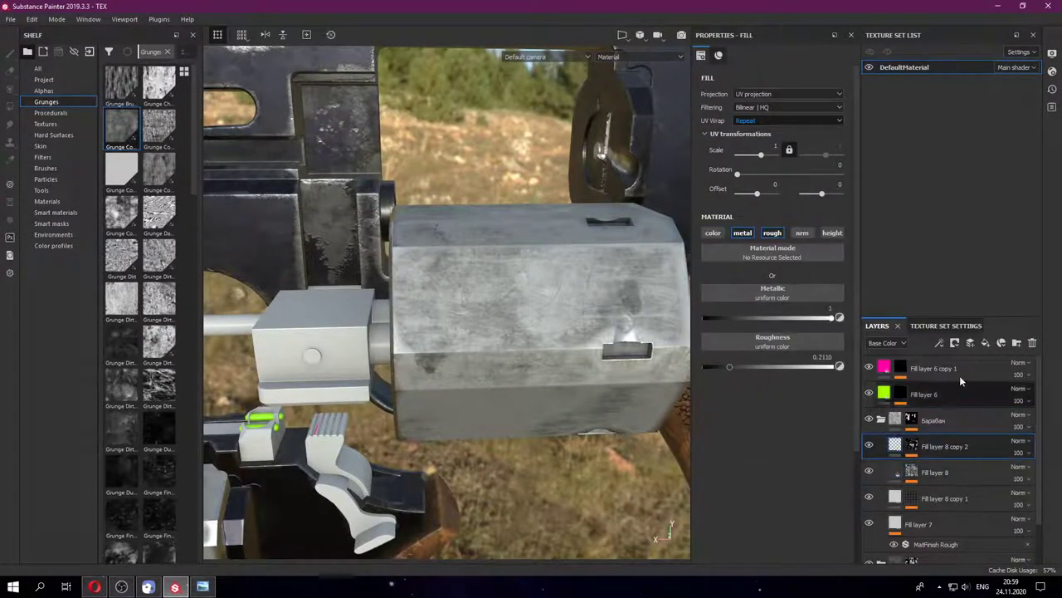
- Add Fill layer 9 with a white base colour, Metallic 1 and Roughness about 0.33
left_click(985, 343)
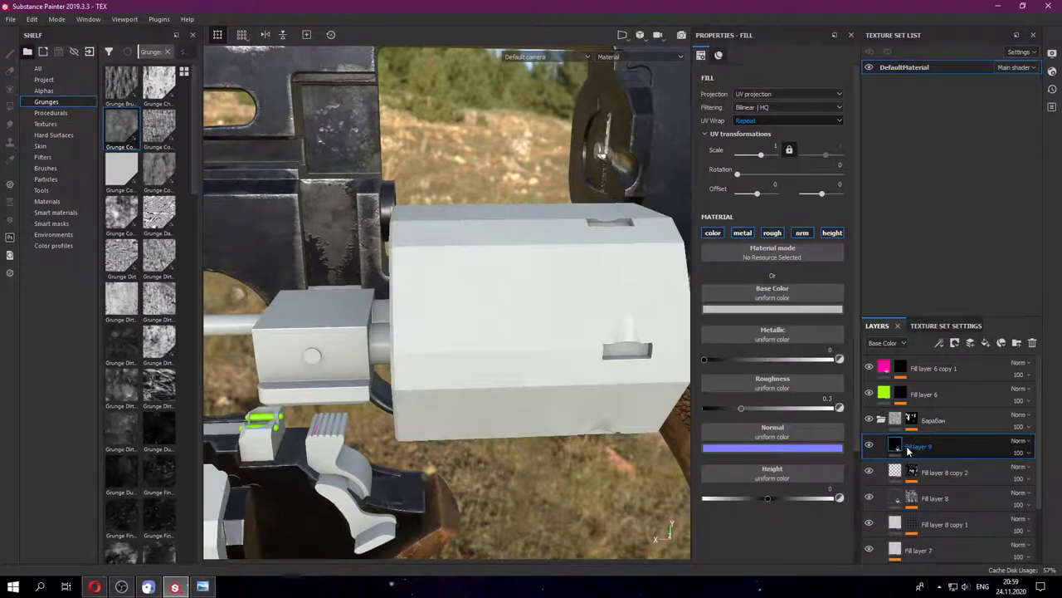
left_click(772, 308)
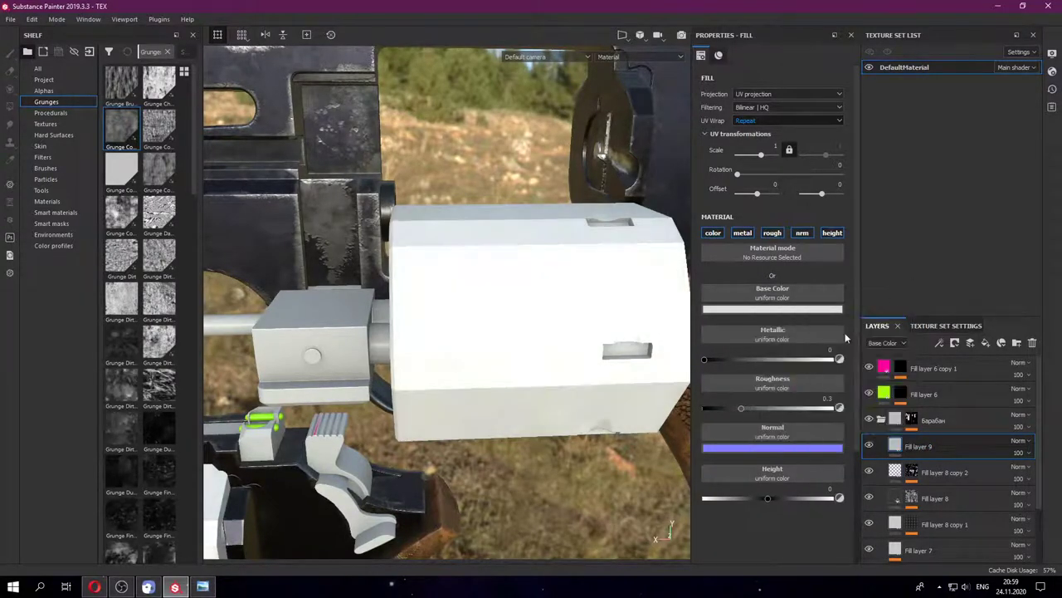
left_click_drag(776, 358, 889, 355)
left_click_drag(742, 407, 732, 408)
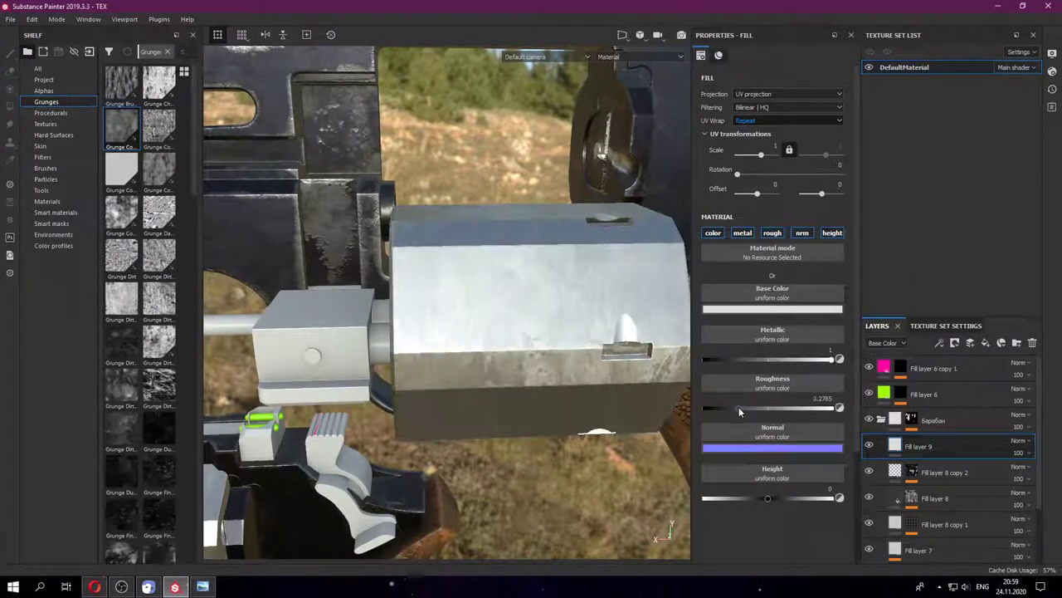
mouse_move(664, 390)
left_mouse_down("alt")
mouse_move(484, 265)
mouse_move(532, 349)
left_mouse_up("alt")
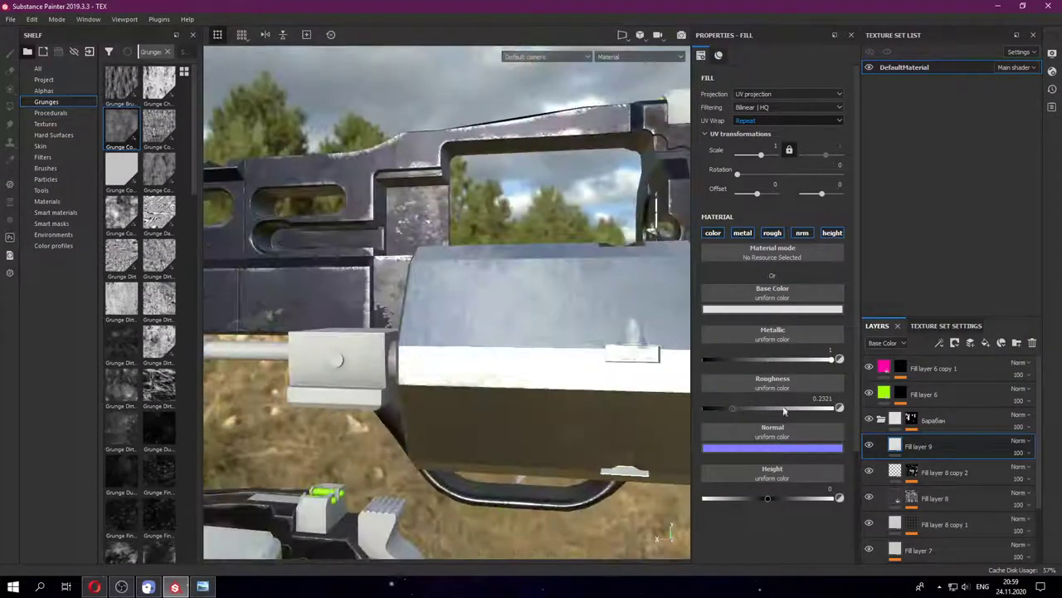
left_click_drag(732, 408, 744, 408)
mouse_move(512, 437)
left_mouse_down("alt")
mouse_move(436, 436)
mouse_move(531, 415)
left_mouse_up("alt")
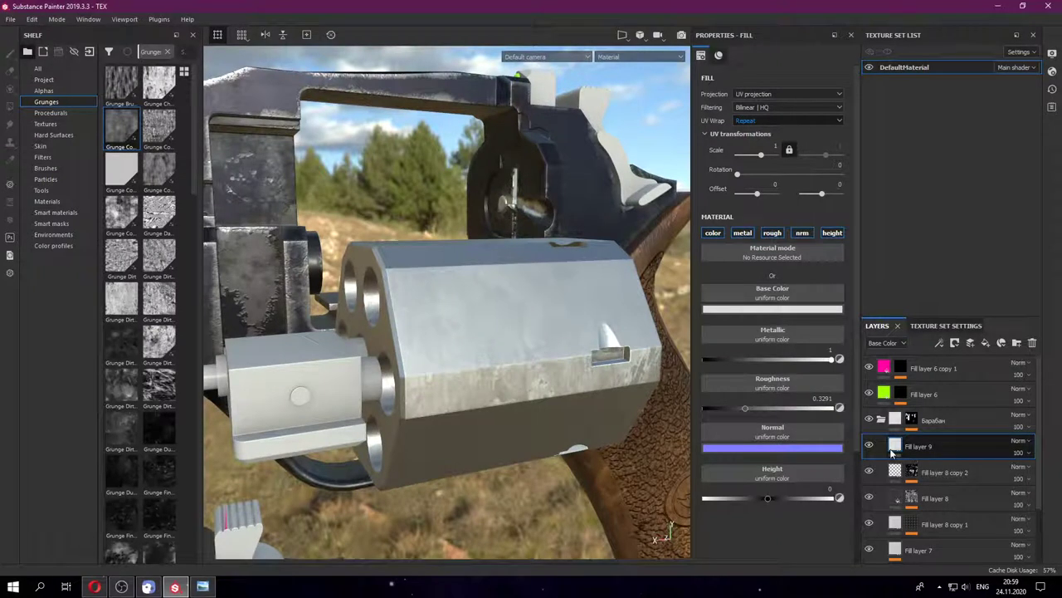
right_click(892, 453)
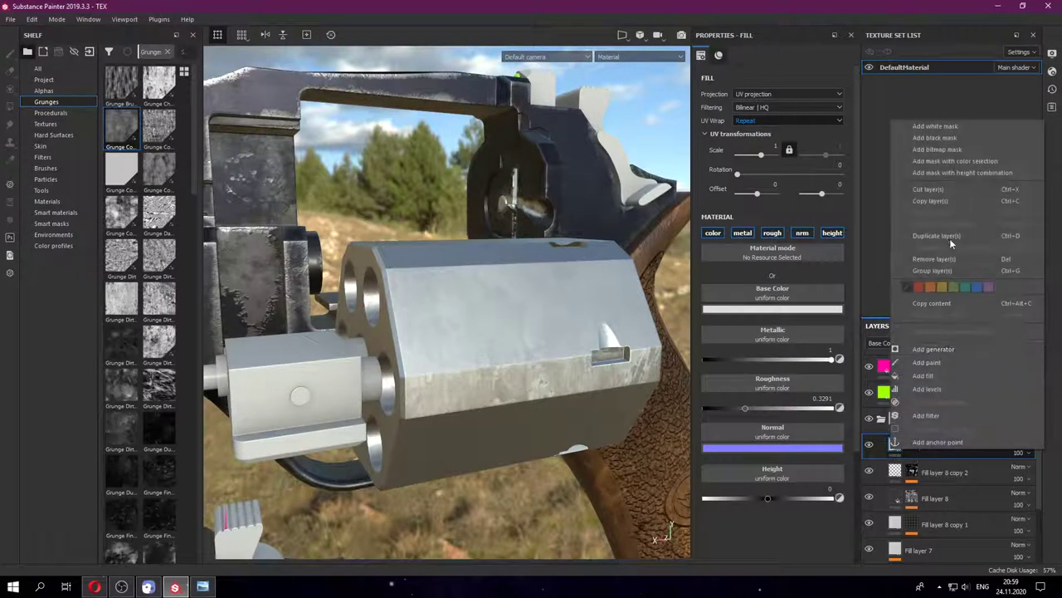
- Give Fill layer 9 a black mask containing a Fill effect
left_click(950, 373)
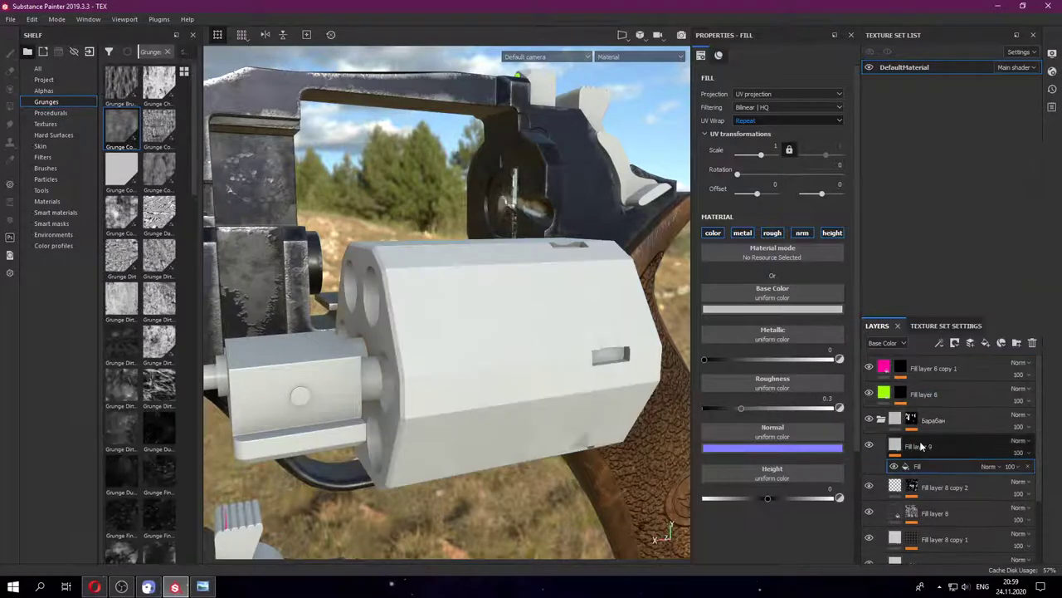
key("ctrl+z")
right_click(911, 445)
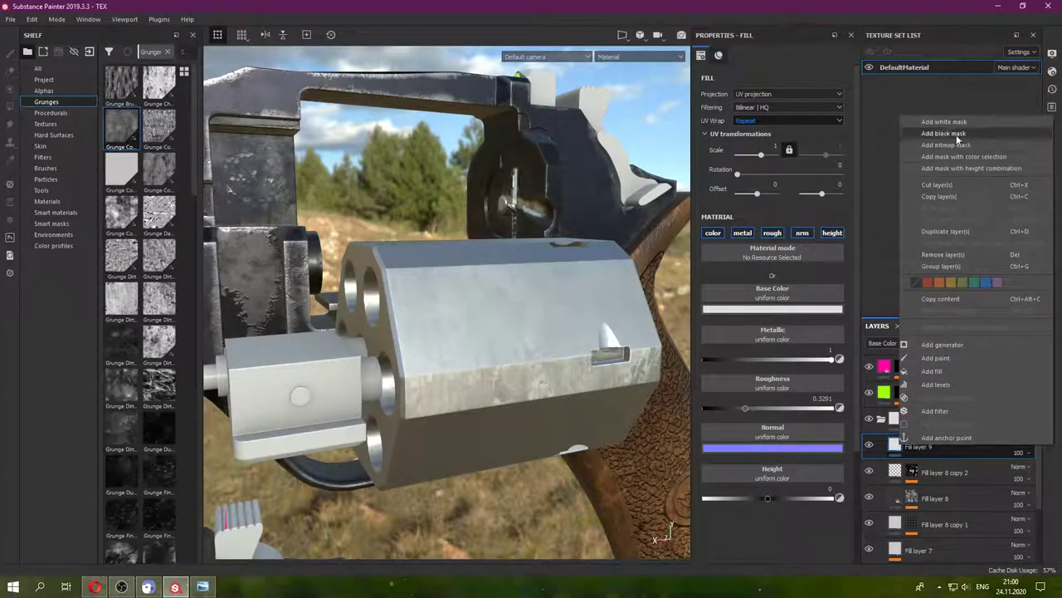
left_click(907, 428)
right_click(911, 445)
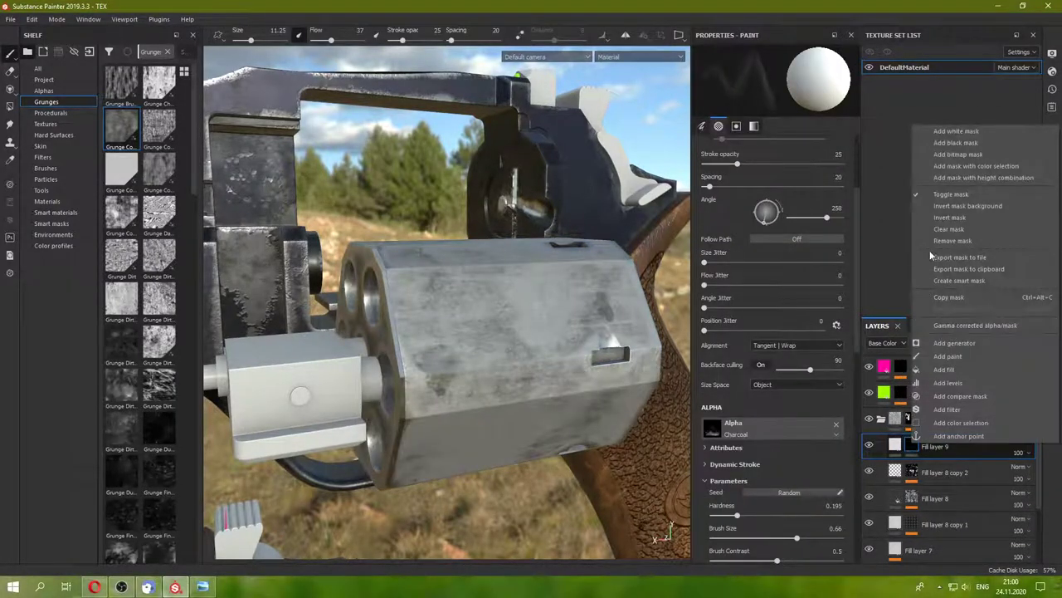
left_click(945, 370)
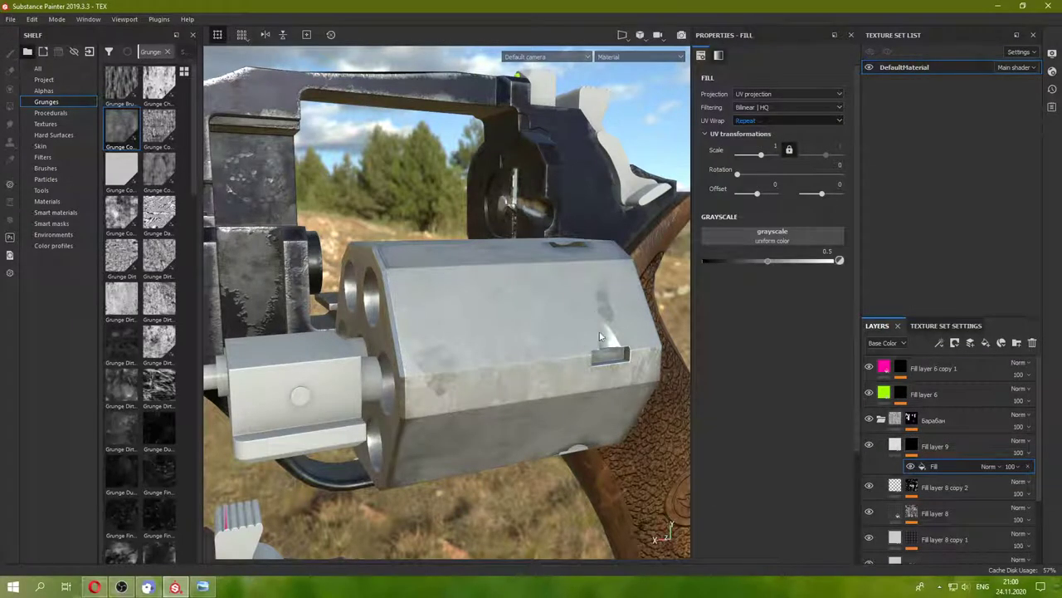
- Fill the mask with Grunge Concrete Dirty at balance 0.56 and contrast 1
left_click_drag(587, 343, 543, 357, "alt")
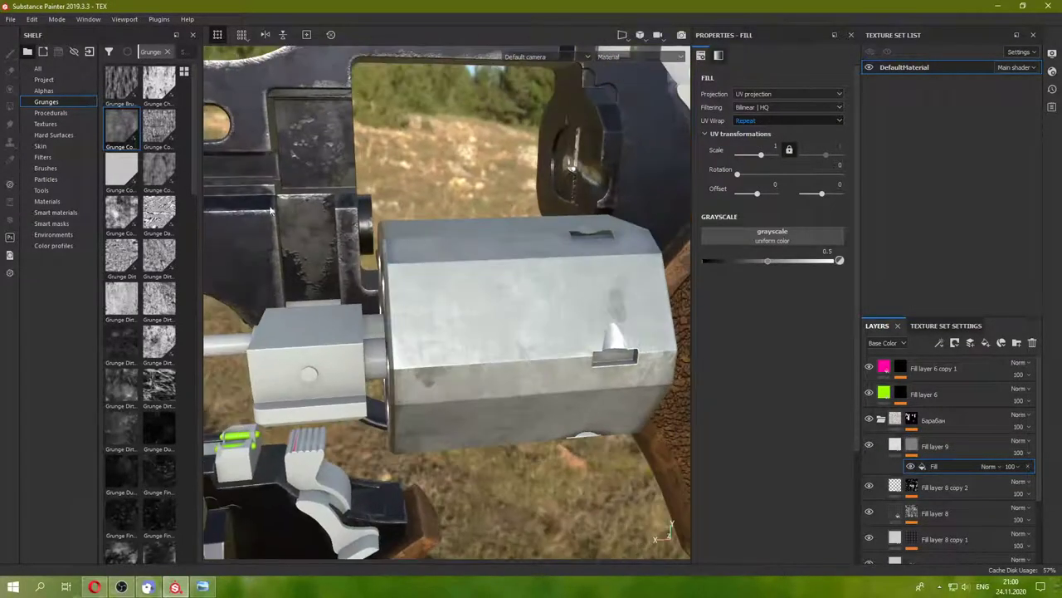
left_click_drag(159, 170, 221, 182)
left_click_drag(761, 239, 764, 238)
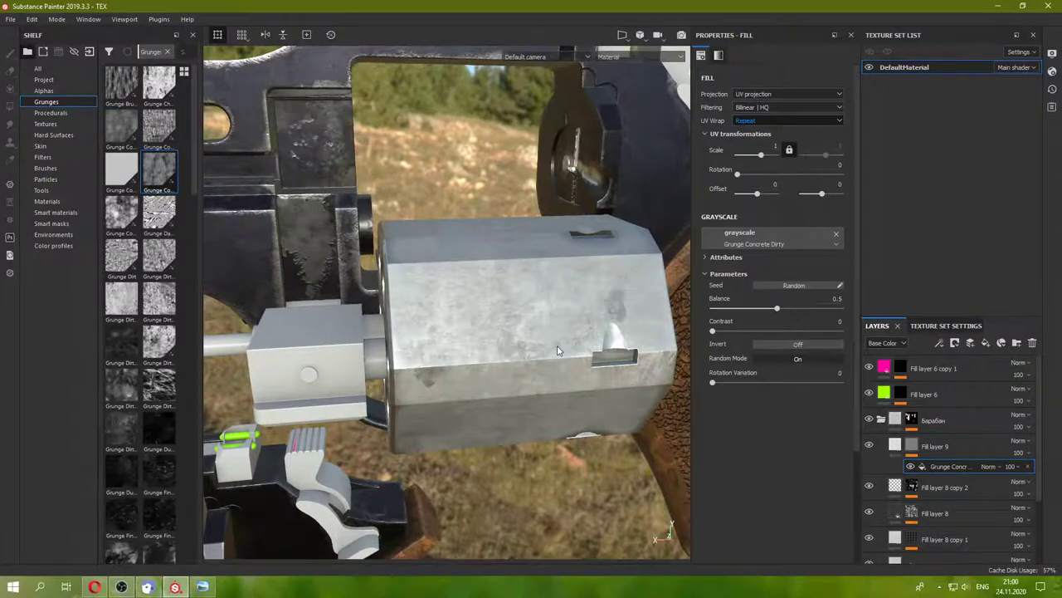
mouse_move(560, 351)
left_mouse_down("alt")
mouse_move(554, 311)
mouse_move(567, 315)
left_mouse_up("alt")
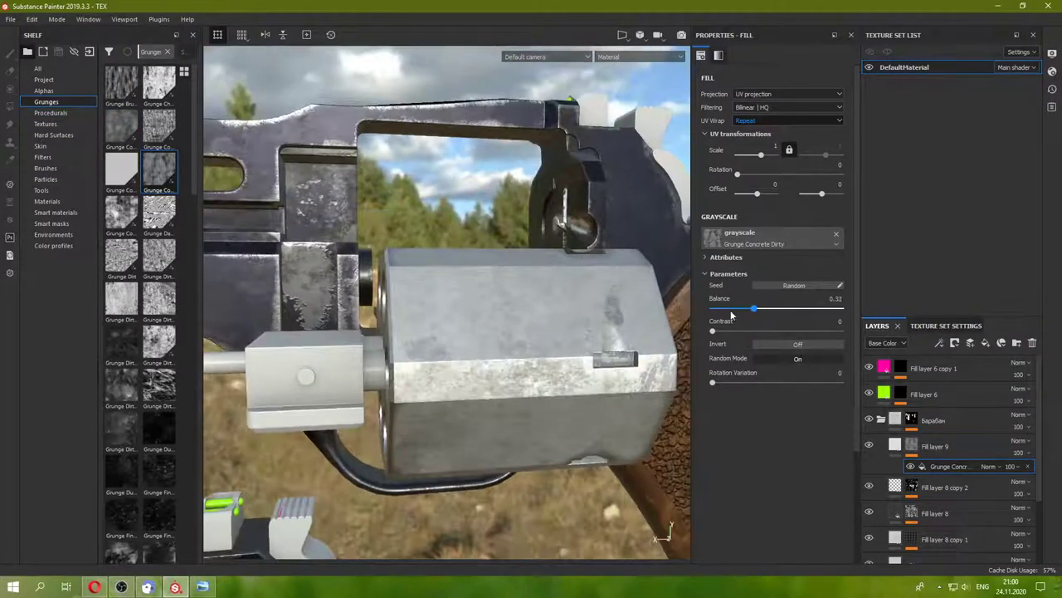
left_click_drag(731, 315, 861, 333)
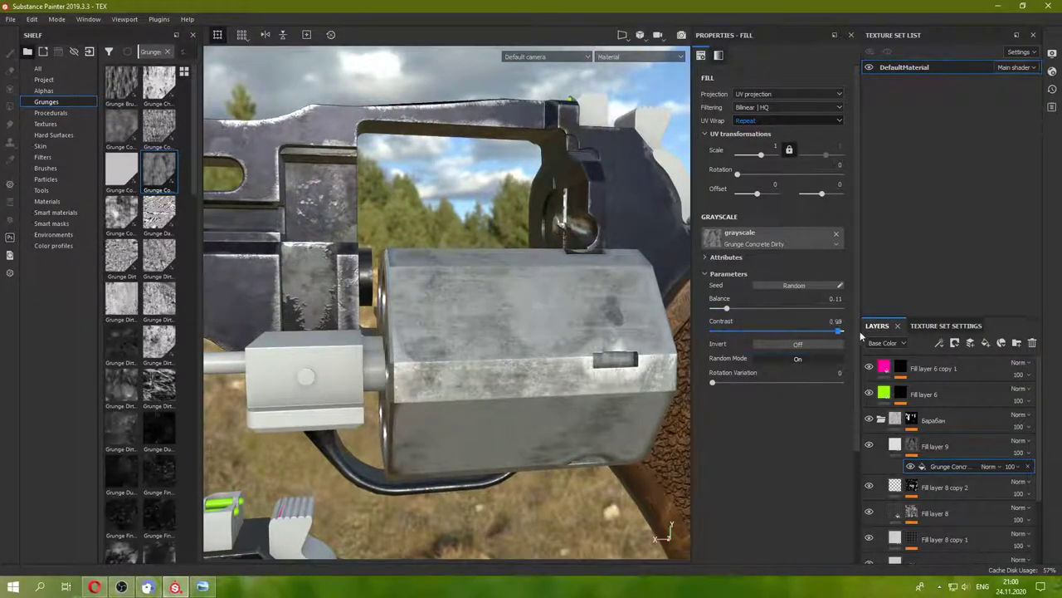
left_click_drag(724, 309, 783, 308)
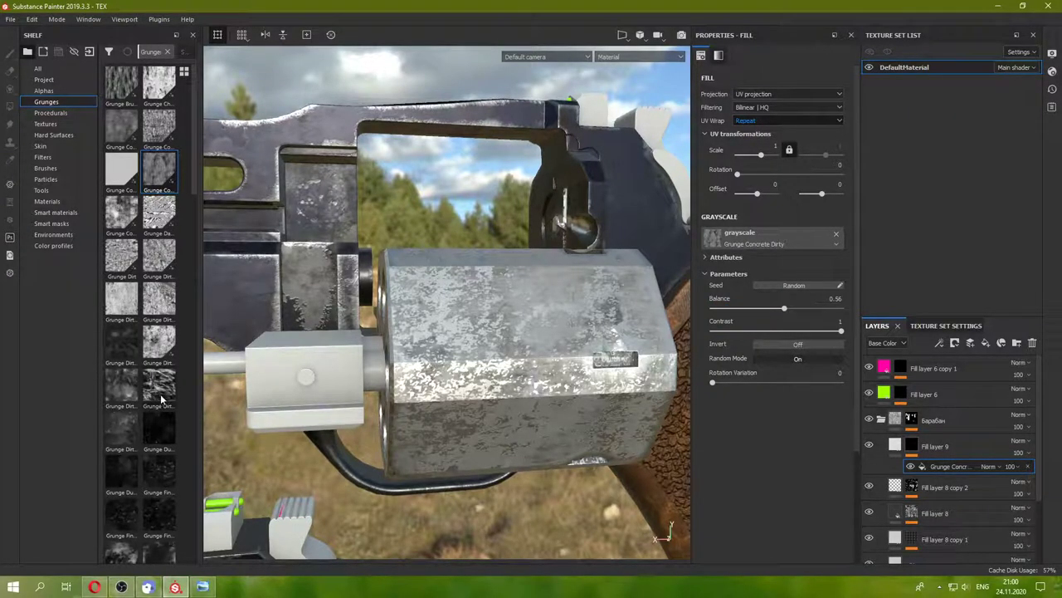
scroll(147, 391, "down", 5)
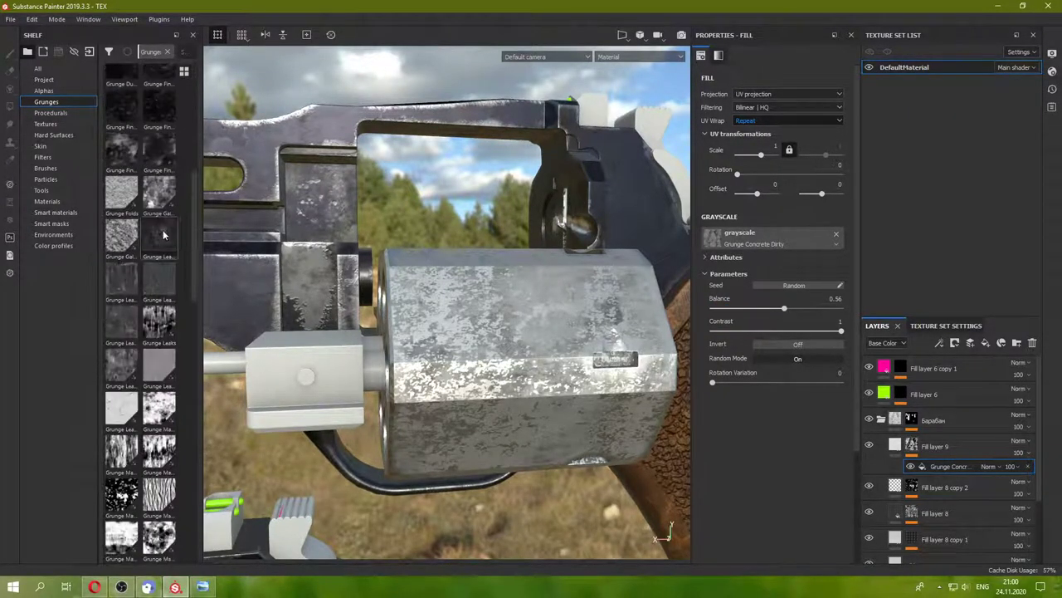
- Swap the mask grunge to Grunge Leak Dirty, raising its balance slightly and comparing with Fill layer 9 hidden
left_click_drag(752, 339, 742, 238)
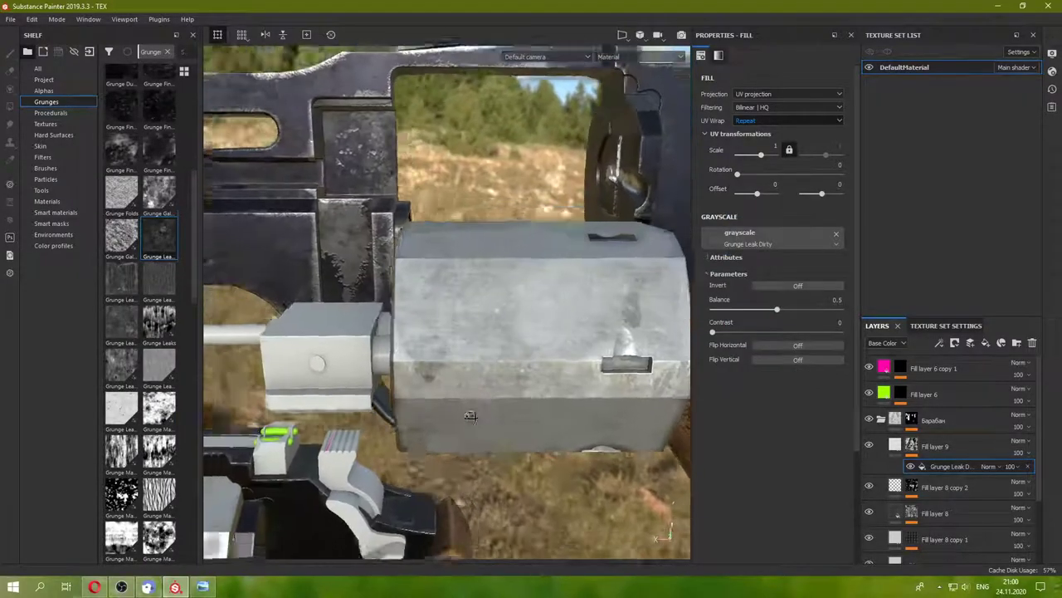
mouse_move(502, 390)
left_mouse_down("alt")
mouse_move(498, 294)
mouse_move(566, 373)
mouse_move(689, 361)
left_mouse_up("alt")
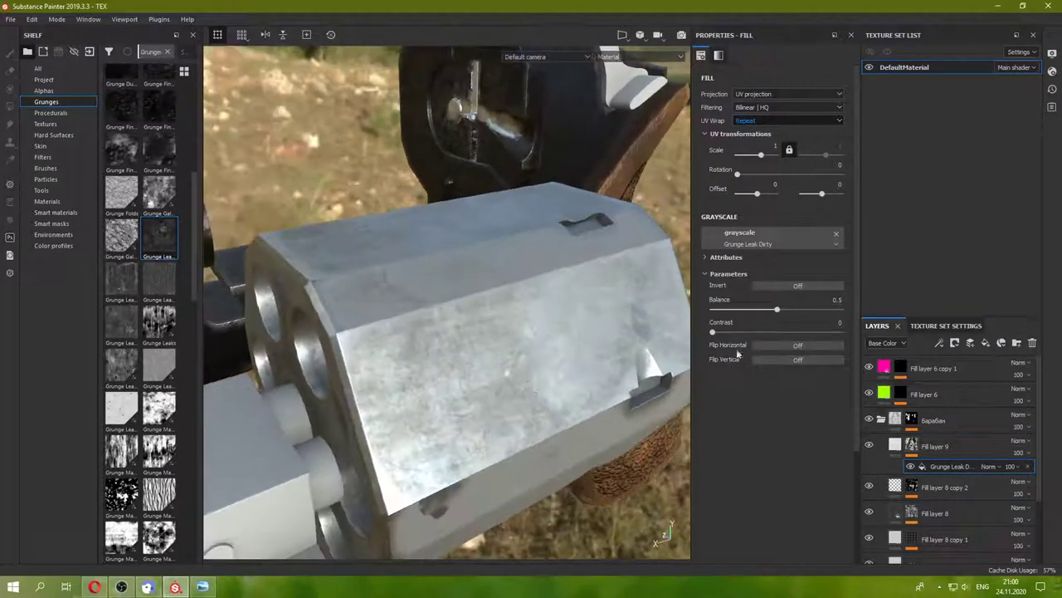
mouse_move(770, 310)
left_mouse_down()
mouse_move(793, 311)
mouse_move(766, 312)
left_mouse_up()
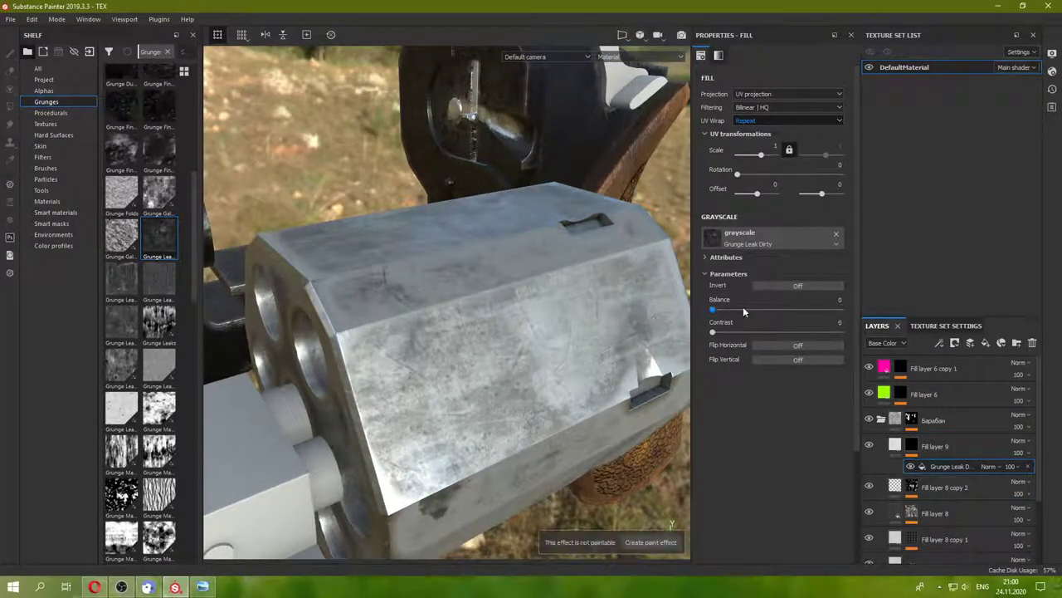
left_click(869, 444)
mouse_move(403, 408)
left_mouse_down("alt")
mouse_move(570, 402)
mouse_move(554, 338)
mouse_move(492, 296)
mouse_move(493, 323)
mouse_move(538, 315)
left_mouse_up("alt")
scroll(495, 315, "up", 5)
- Push the Grunge Leak Dirty balance toward maximum while checking the cylinder from several angles
key("alt+shift")
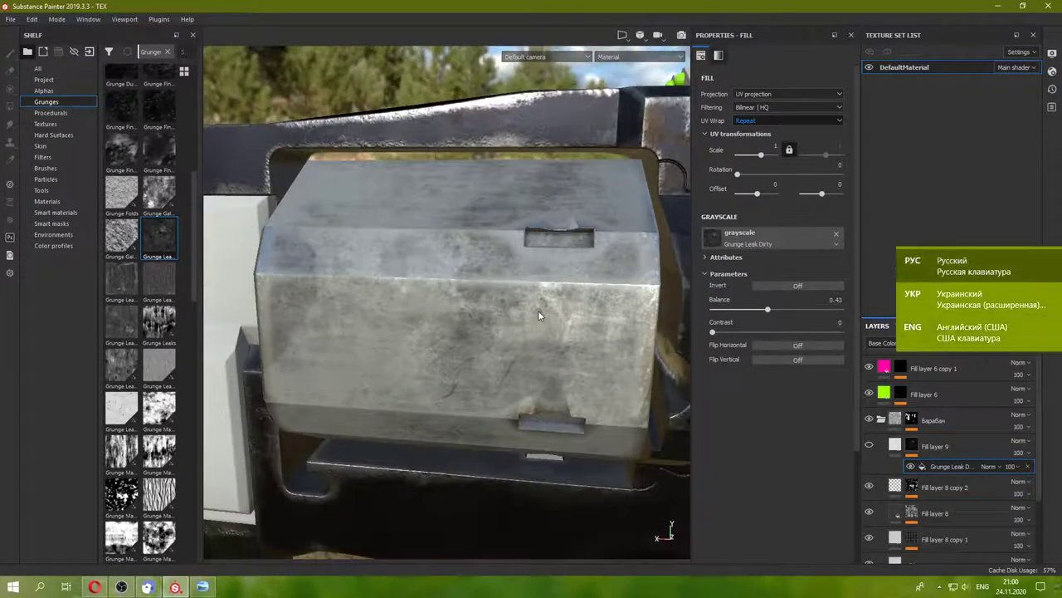
scroll(539, 315, "down", 2)
scroll(539, 315, "down", 2)
left_click_drag(538, 315, 559, 335, "alt")
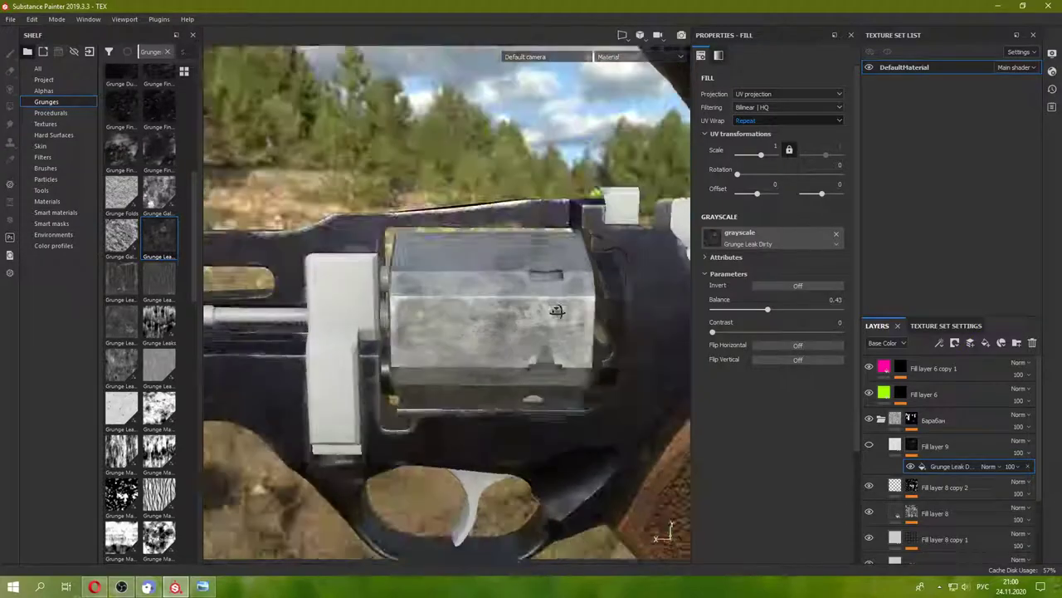
scroll(486, 304, "up", 2)
scroll(474, 318, "up", 2)
mouse_move(474, 318)
left_mouse_down("alt")
mouse_move(584, 260)
mouse_move(529, 291)
left_mouse_up("alt")
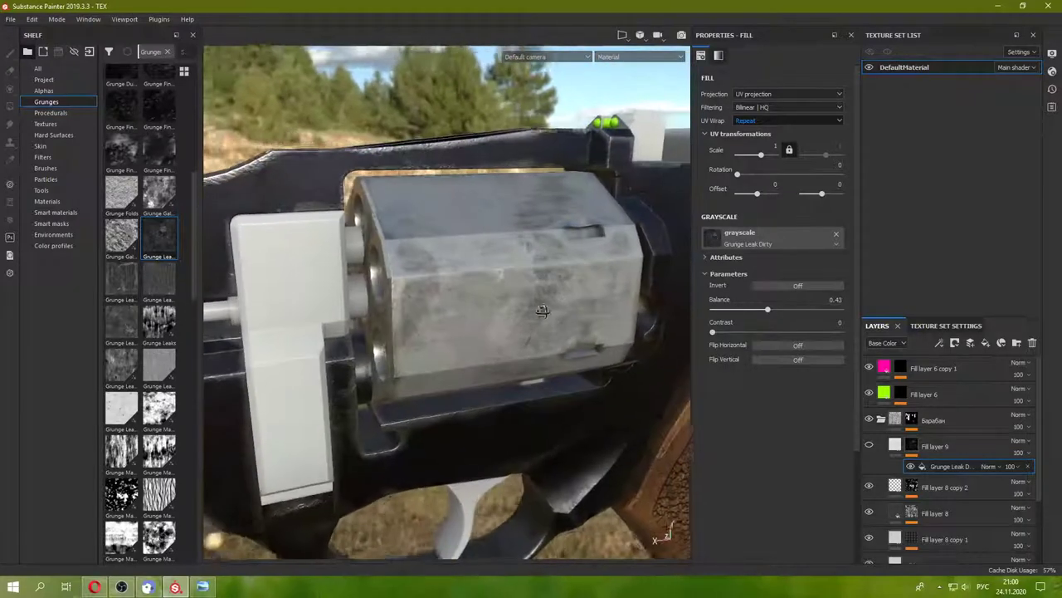
left_click_drag(528, 292, 527, 332, "alt")
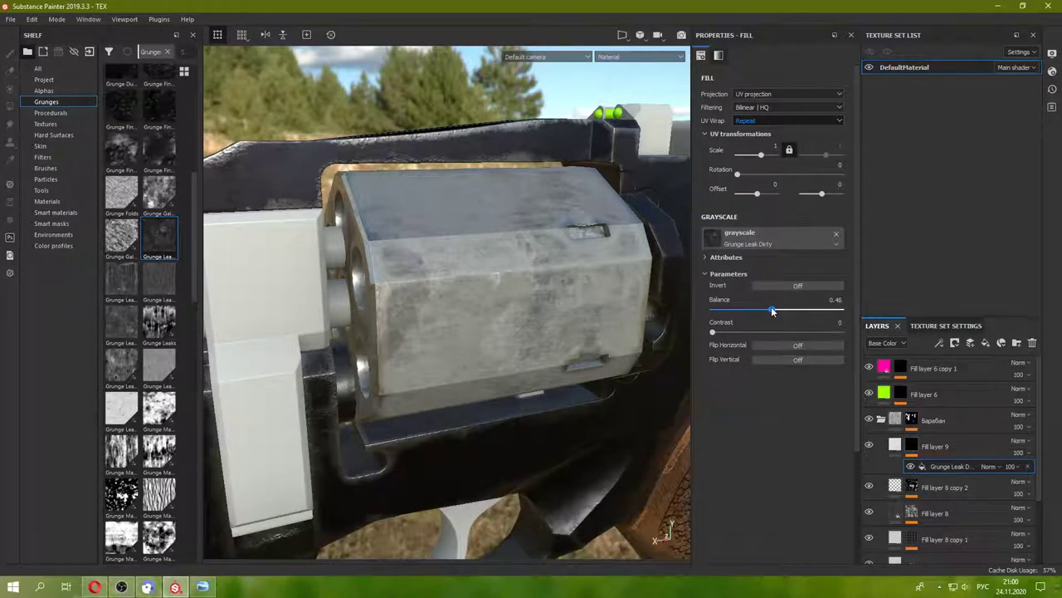
left_click_drag(774, 309, 778, 310)
left_click_drag(581, 324, 660, 330, "alt")
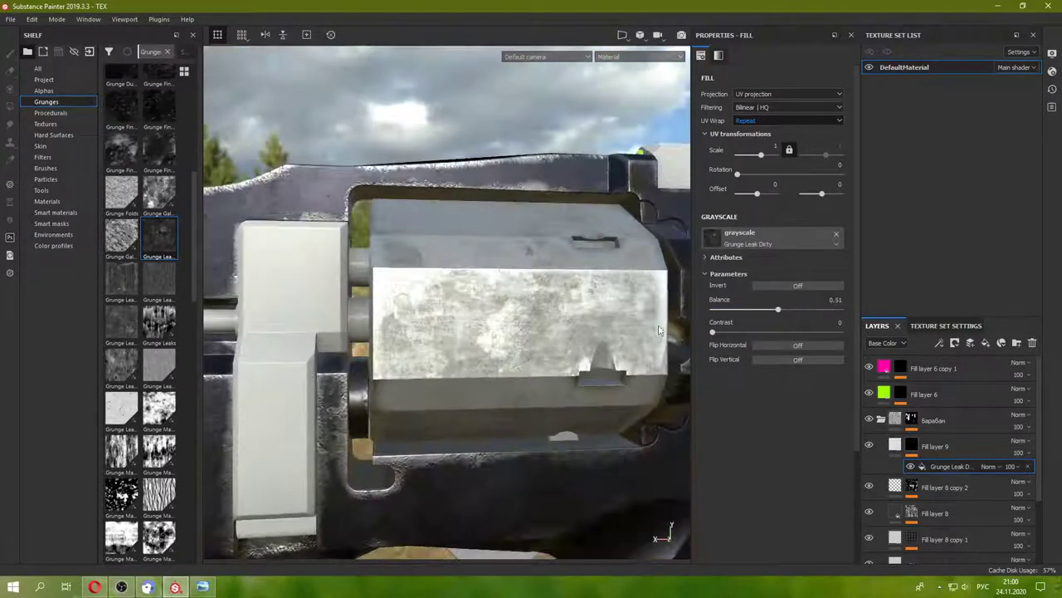
left_click_drag(789, 314, 850, 316)
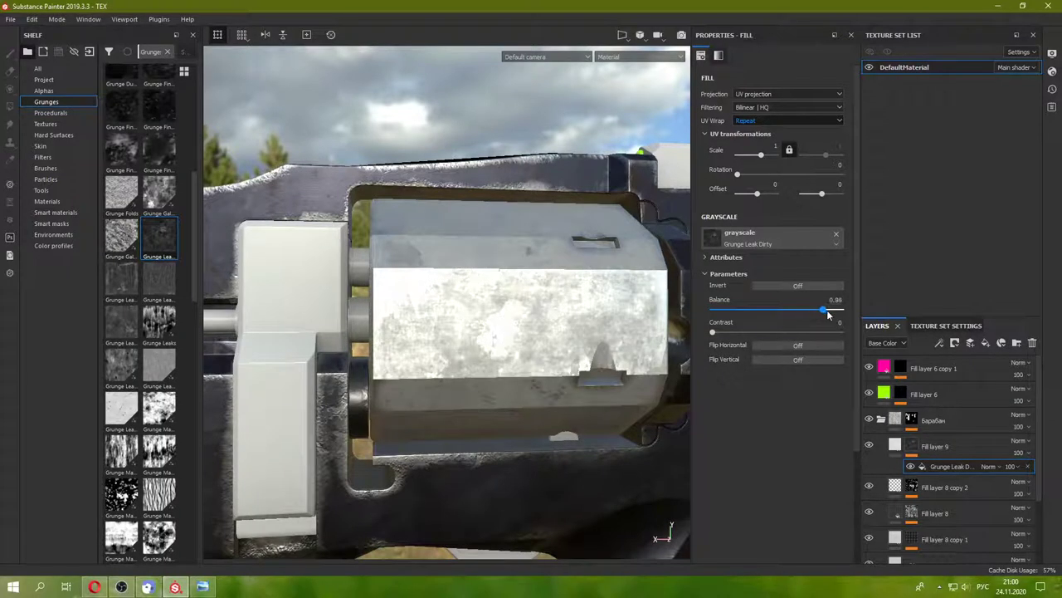
- Set the Grunge Leak Dirty scale to 5 and rework its balance
left_click_drag(803, 316, 789, 315)
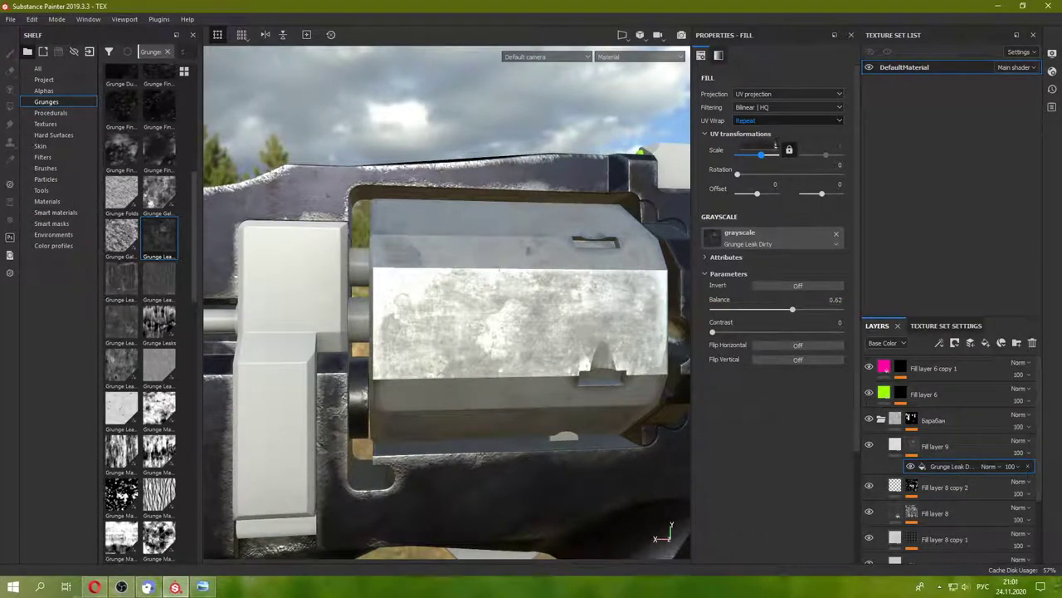
left_click_drag(776, 147, 778, 147)
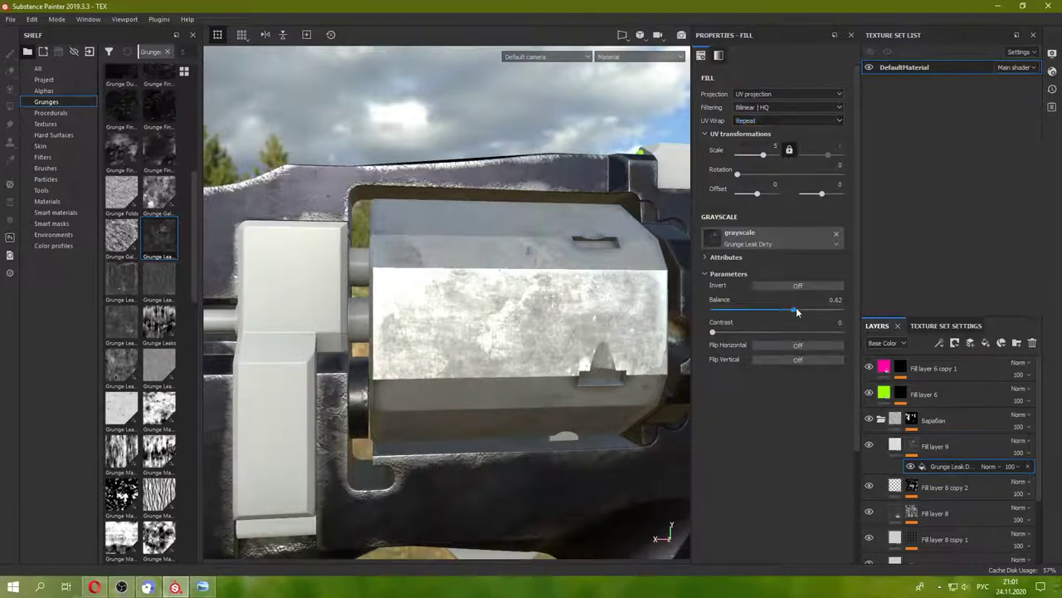
left_click_drag(796, 310, 816, 315)
scroll(498, 354, "down", 3)
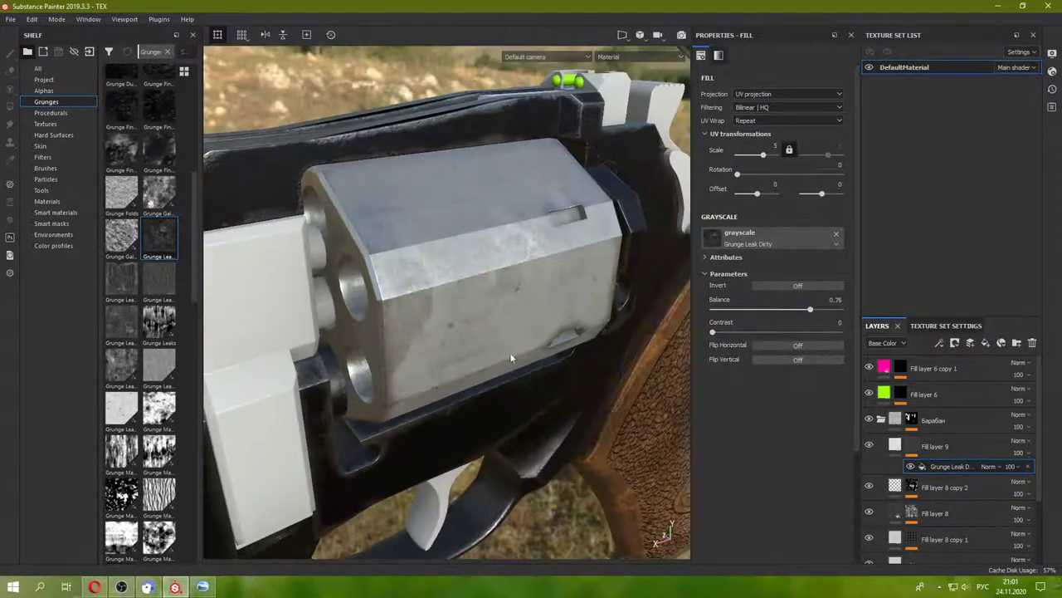
scroll(502, 323, "down", 3)
scroll(506, 312, "down", 3)
scroll(519, 319, "down", 2)
left_click_drag(522, 321, 548, 328, "alt")
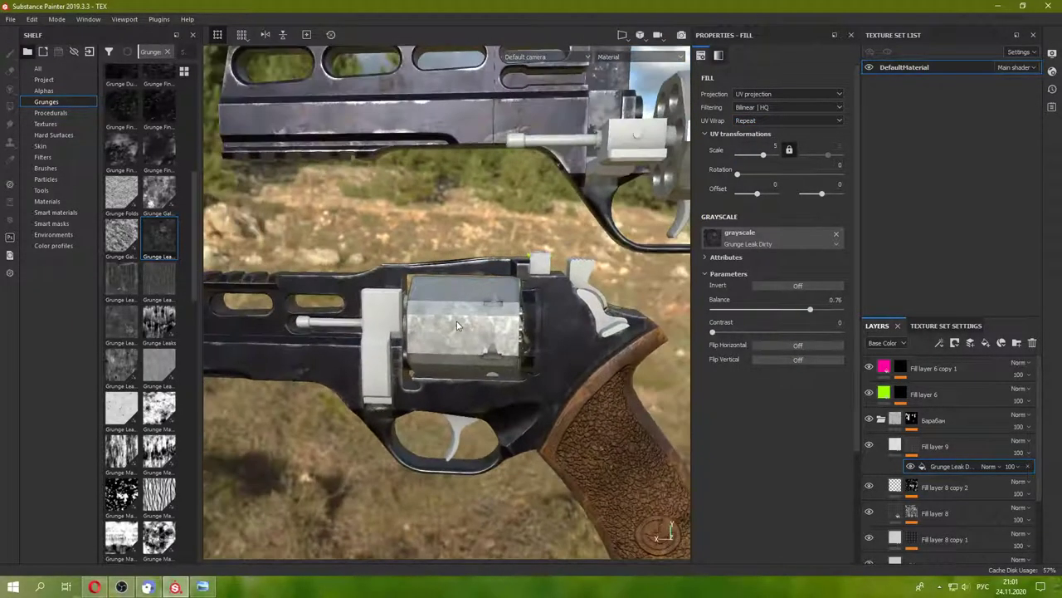
key("ctrl+z")
- Set the grunge mask balance and contrast to 0.72, comparing with Fill layer 9 hidden
left_click(869, 444)
left_click(869, 446)
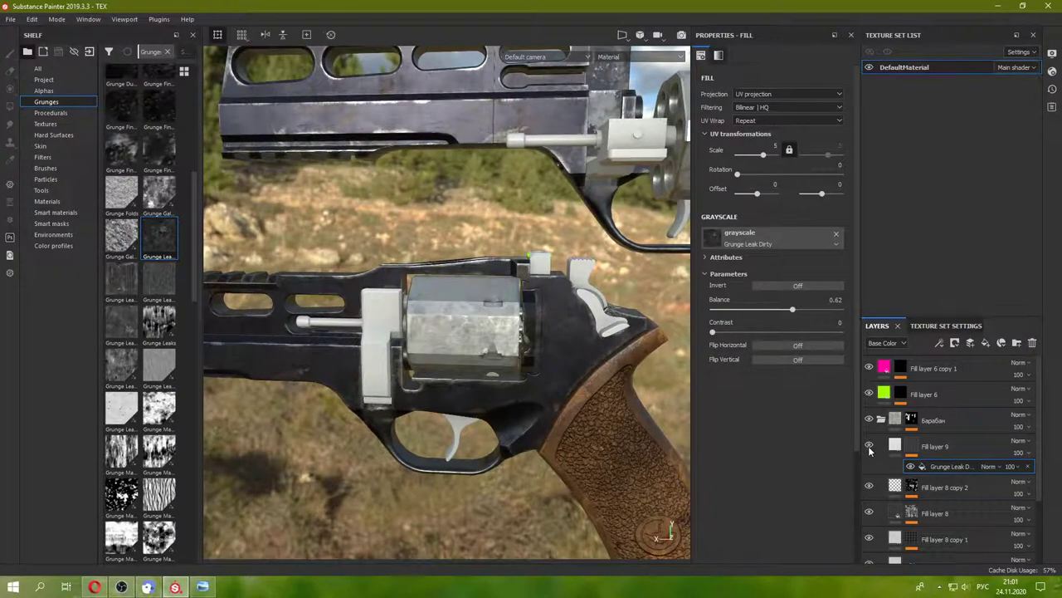
left_click(869, 446)
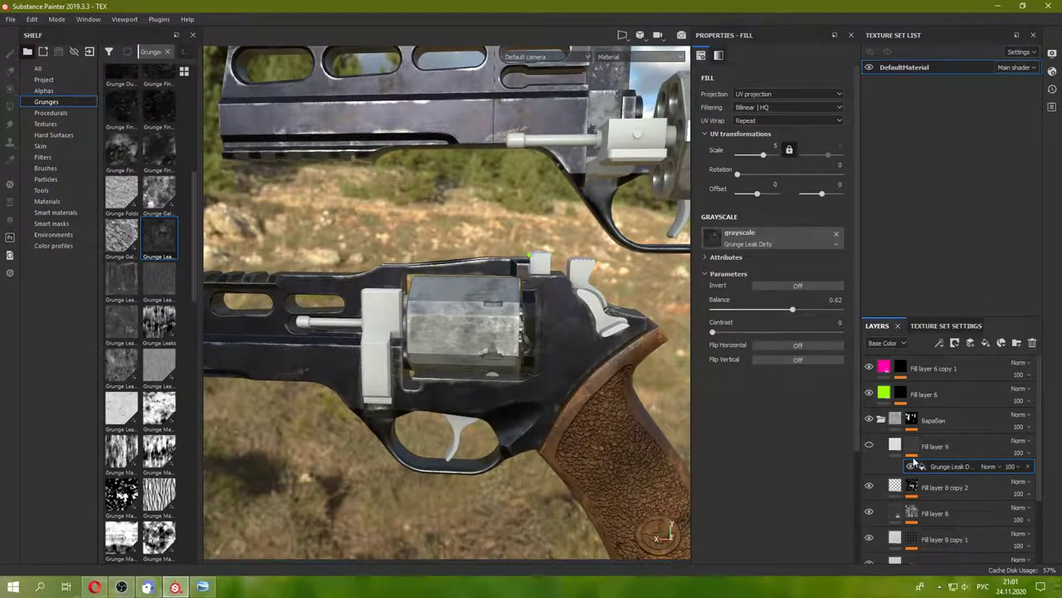
left_click_drag(712, 332, 780, 336)
mouse_move(413, 330)
right_mouse_down("alt")
mouse_move(513, 319)
mouse_move(583, 335)
right_mouse_up("alt")
mouse_move(804, 310)
left_mouse_down()
mouse_move(817, 310)
mouse_move(795, 334)
left_mouse_up()
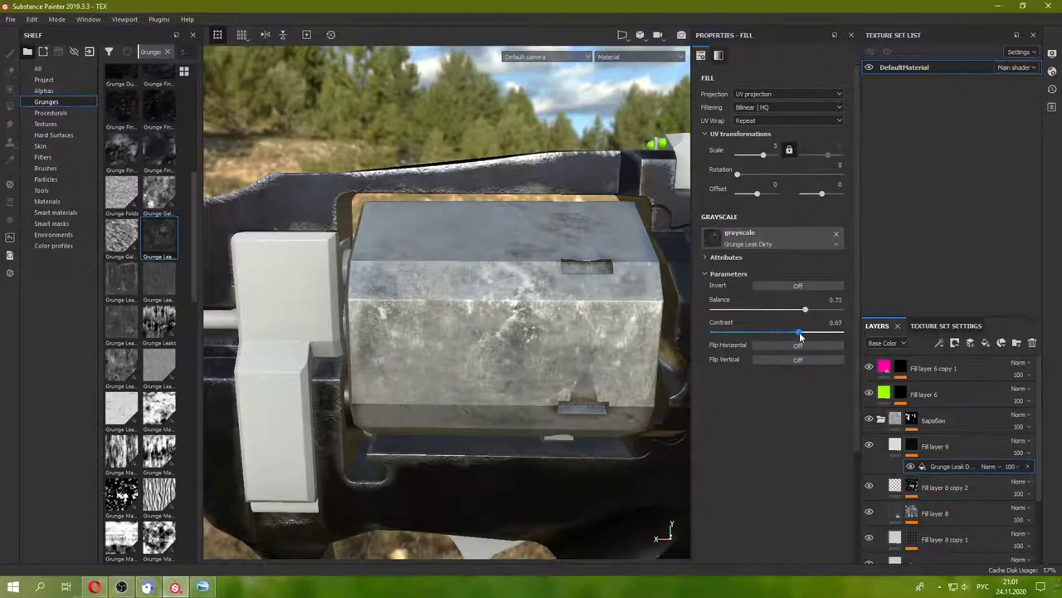
- Orbit around the cylinder to inspect the patchy worn-metal result
left_click_drag(581, 316, 543, 286, "alt")
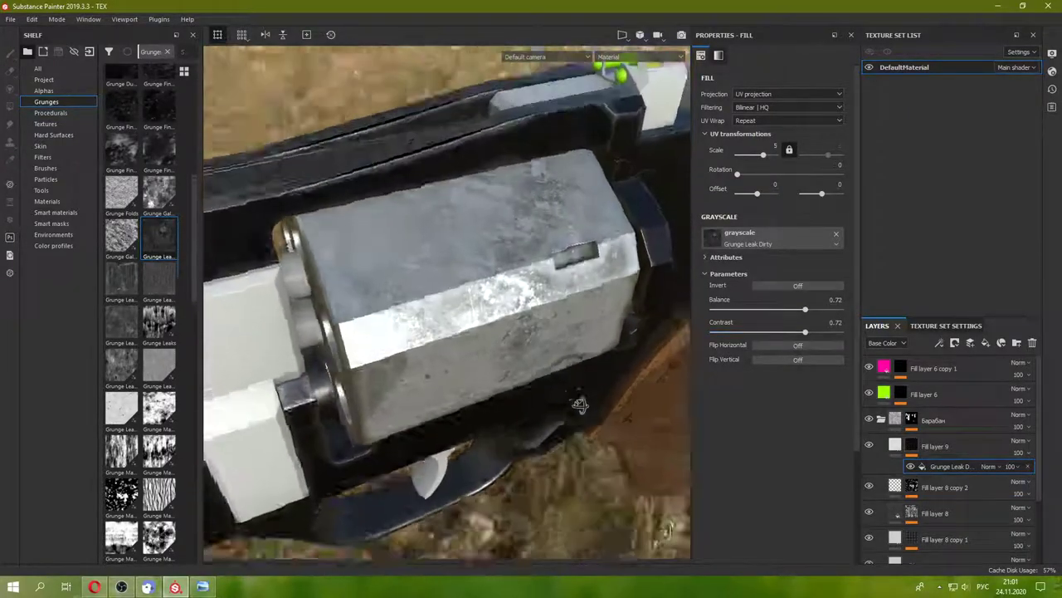
key("f")
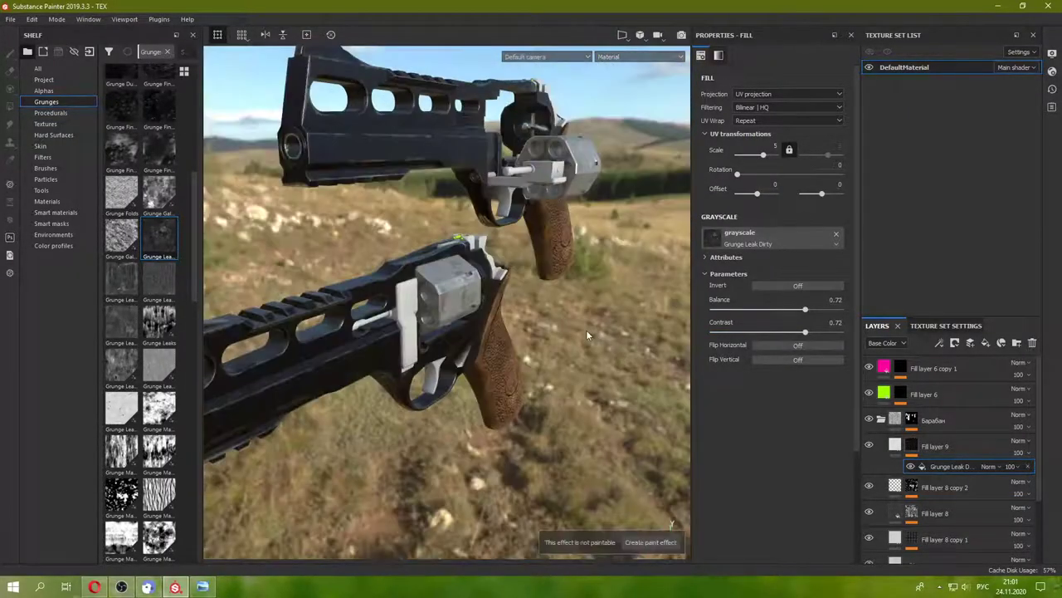
left_click_drag(586, 330, 407, 253, "alt")
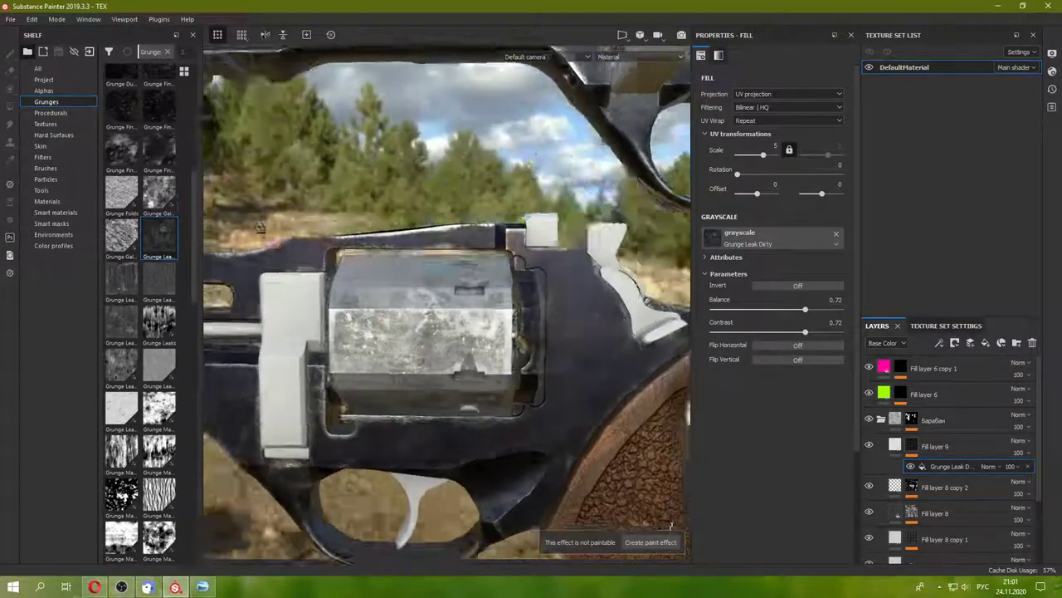
mouse_move(260, 227)
left_mouse_down("alt")
mouse_move(467, 328)
mouse_move(462, 372)
left_mouse_up("alt")
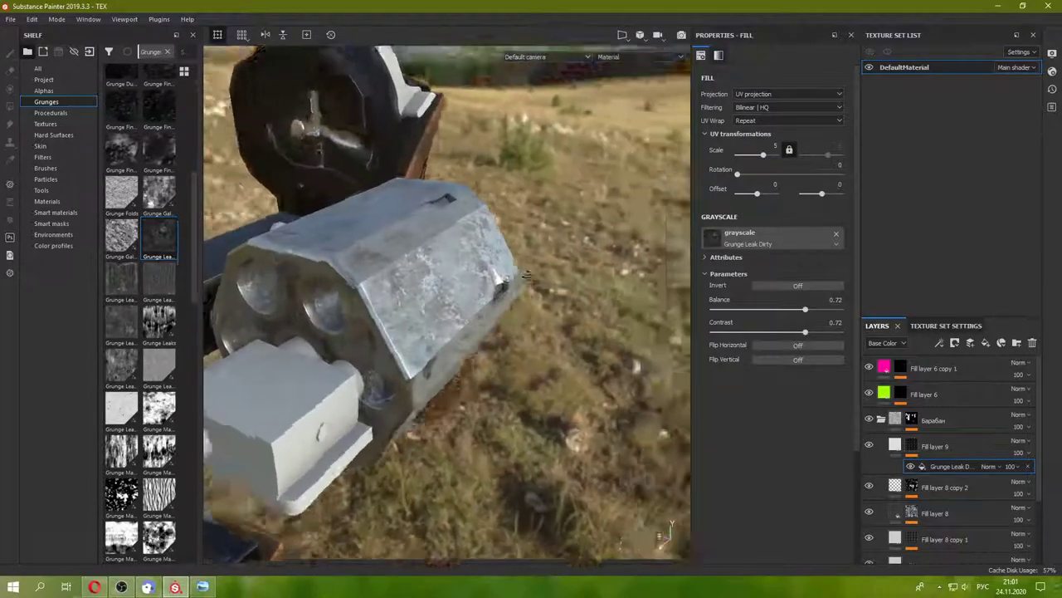
left_click_drag(466, 341, 432, 231, "alt")
scroll(430, 253, "up", 2)
mouse_move(462, 275)
left_mouse_down("alt")
mouse_move(220, 328)
mouse_move(427, 296)
mouse_move(522, 333)
left_mouse_up("alt")
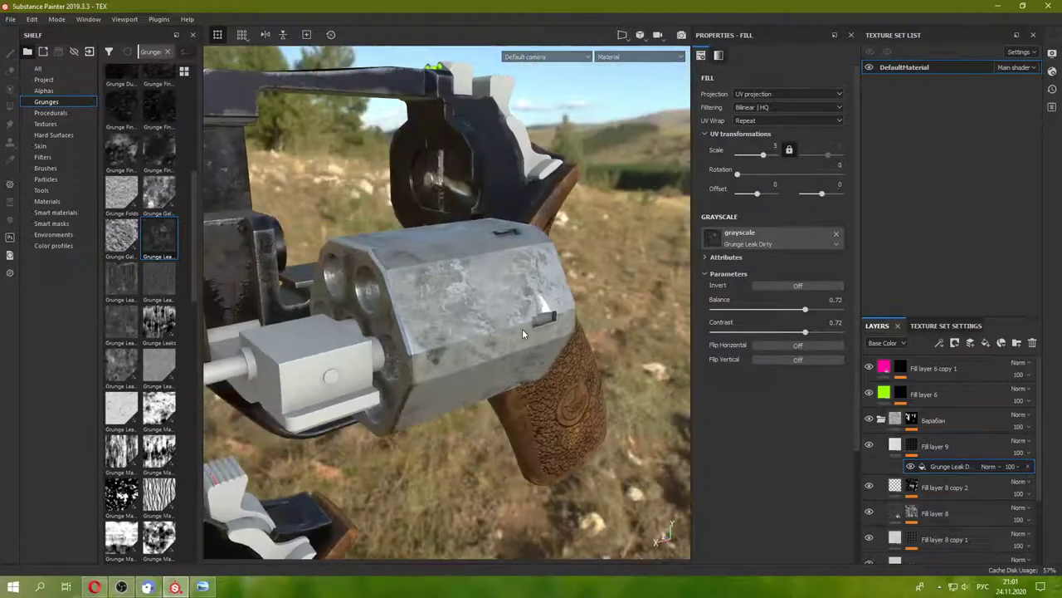
key("super+space")
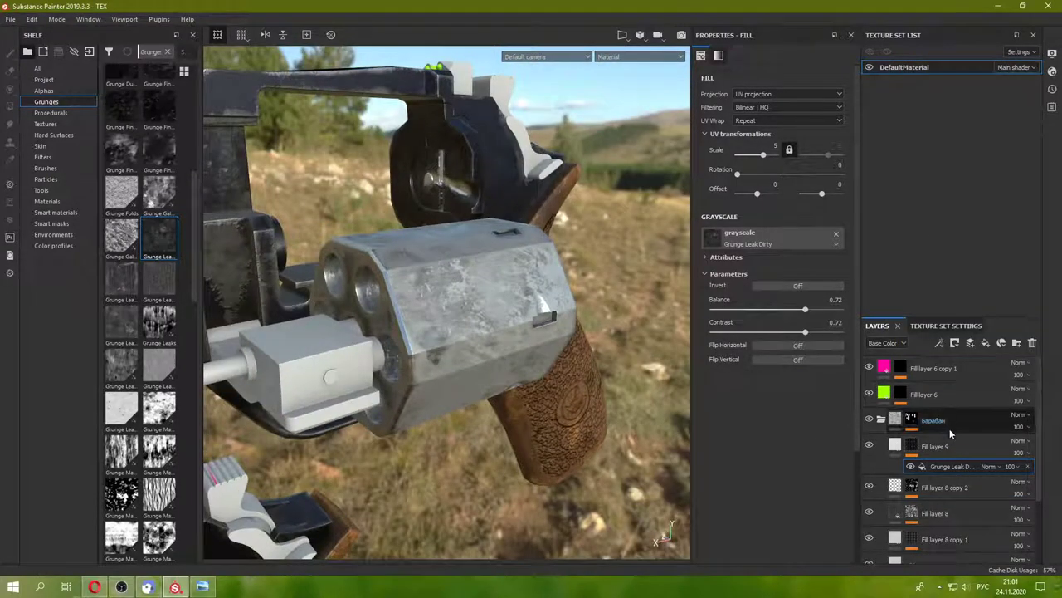
left_click(938, 446)
- Add Fill layer 10 above Fill layer 9 with a near-black base colour
left_click(986, 344)
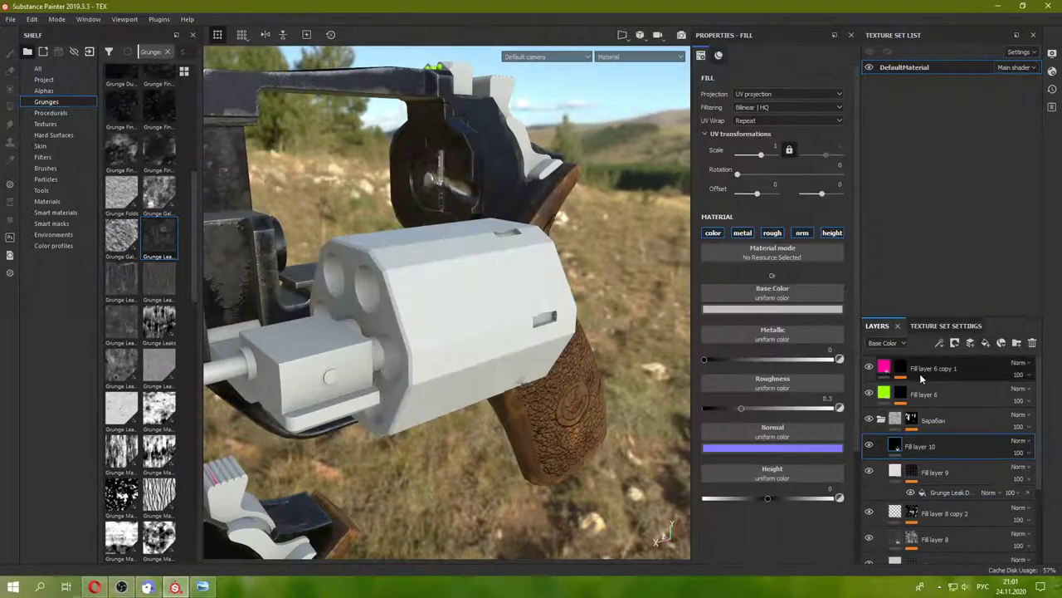
left_click_drag(560, 293, 464, 255, "alt")
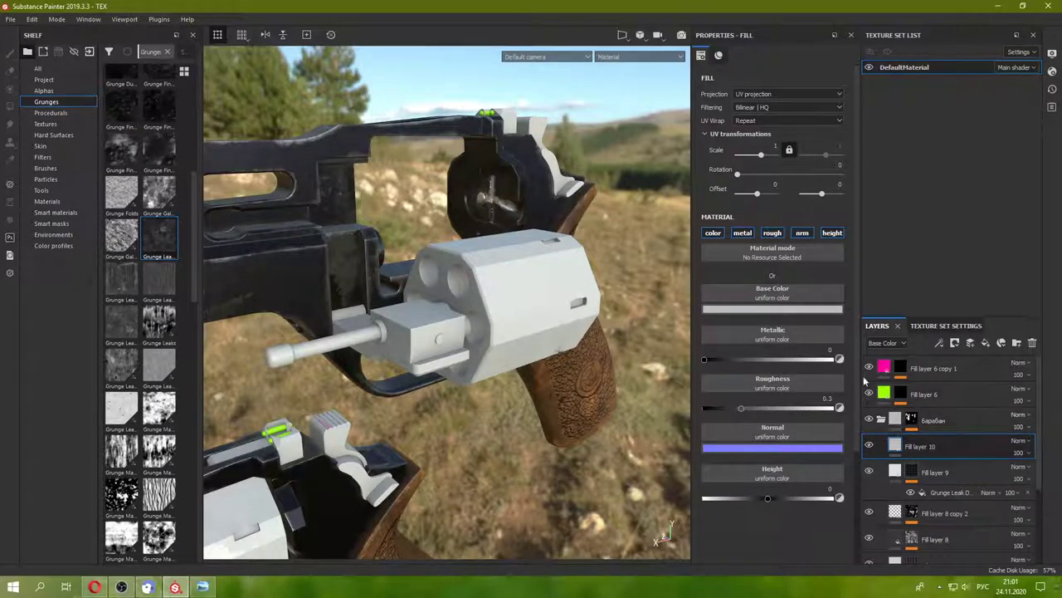
left_click(761, 312)
left_click_drag(780, 390, 756, 417)
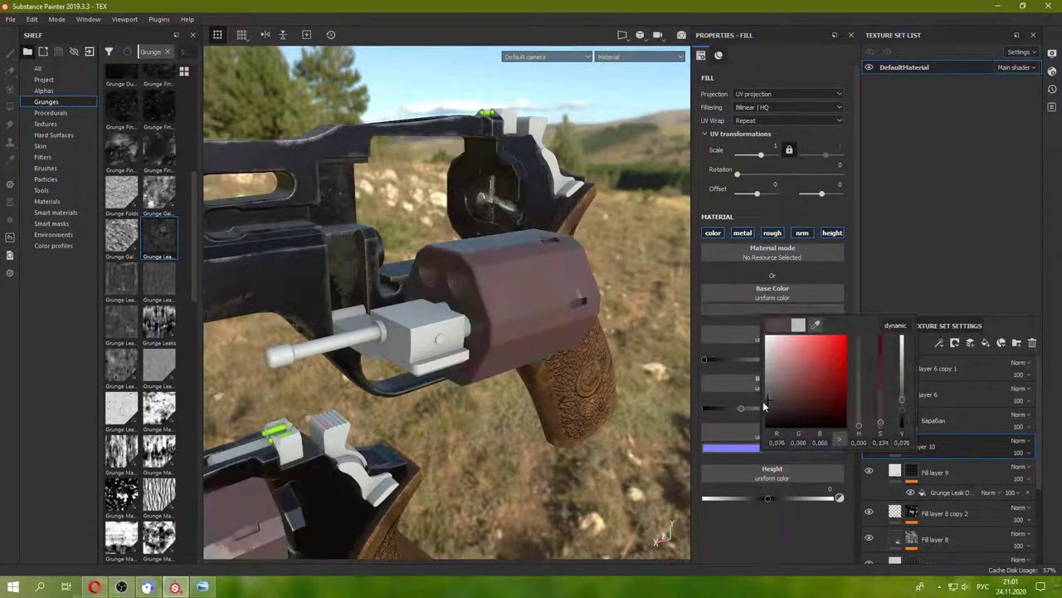
left_click(581, 266)
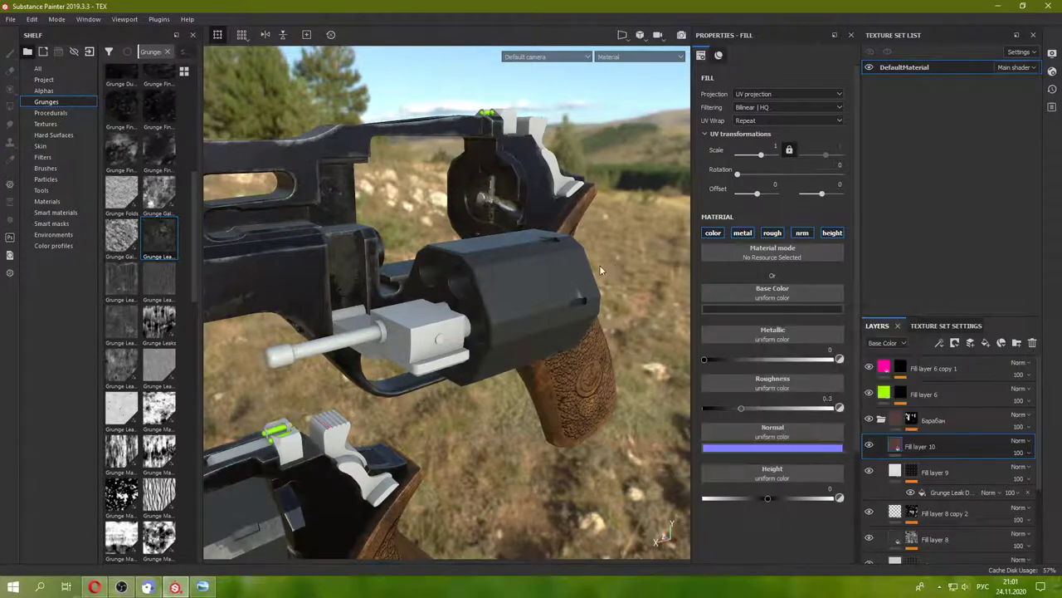
mouse_move(599, 265)
left_mouse_down("alt")
mouse_move(523, 270)
mouse_move(461, 224)
mouse_move(502, 225)
left_mouse_up("alt")
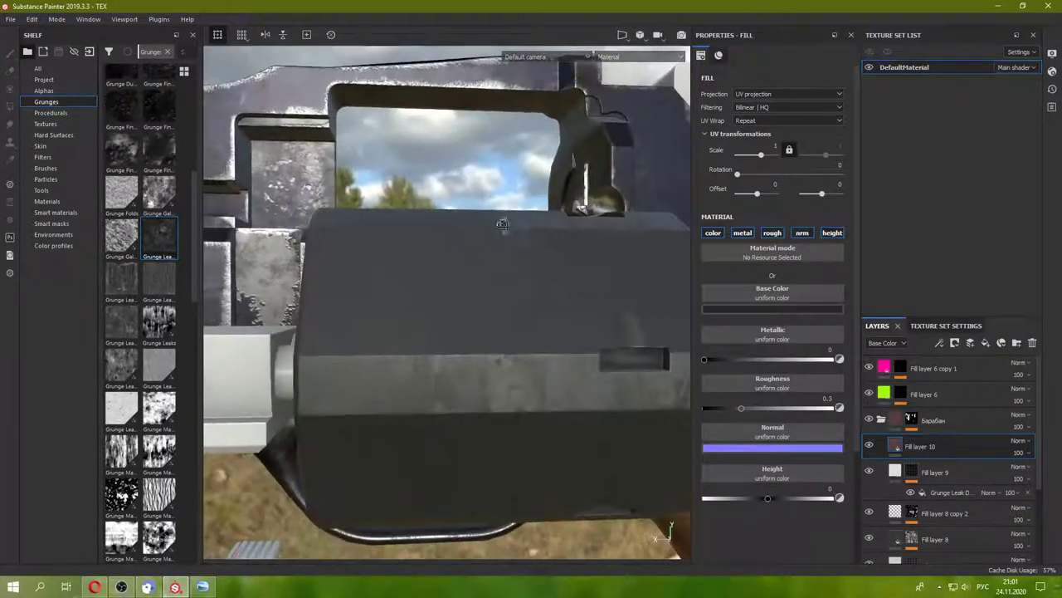
- Tint Fill layer 10's base colour dark blue-grey, about RGB 0.019/0.025/0.034
left_click(788, 309)
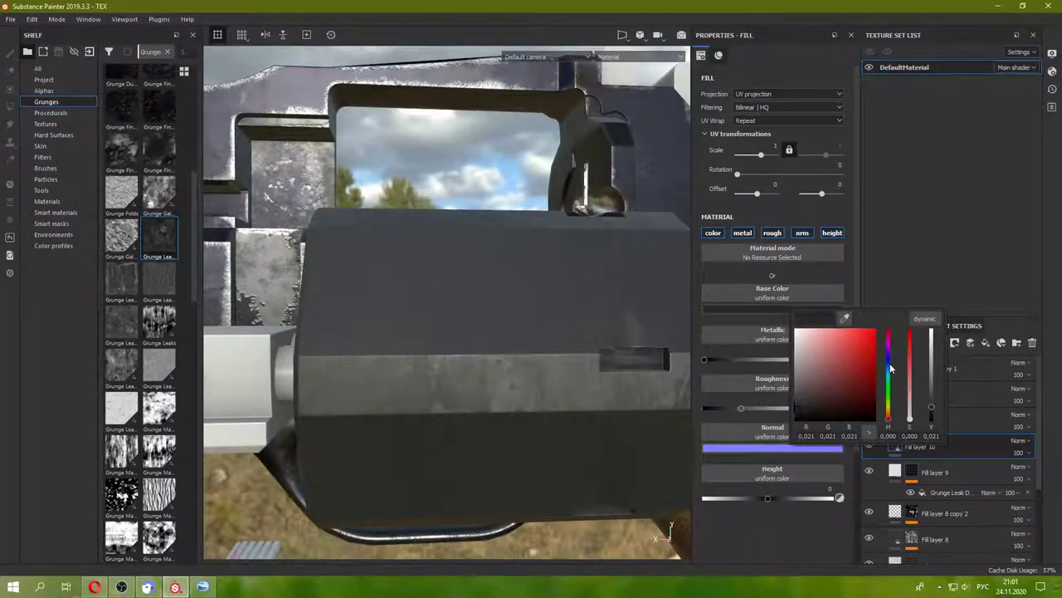
left_click_drag(888, 365, 911, 369)
left_click_drag(809, 410, 816, 408)
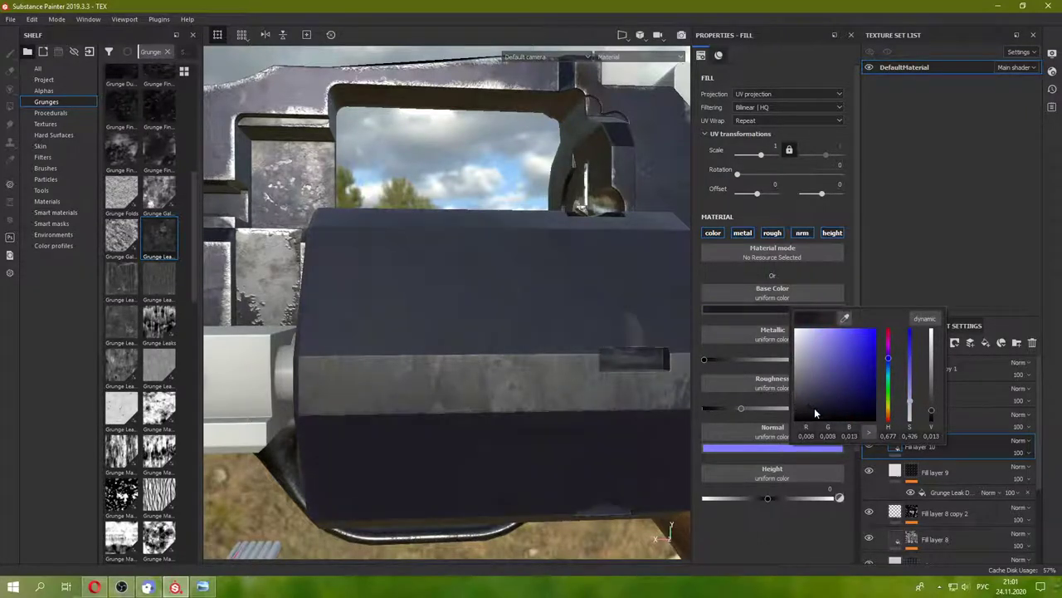
left_click_drag(888, 358, 890, 369)
left_click(818, 402)
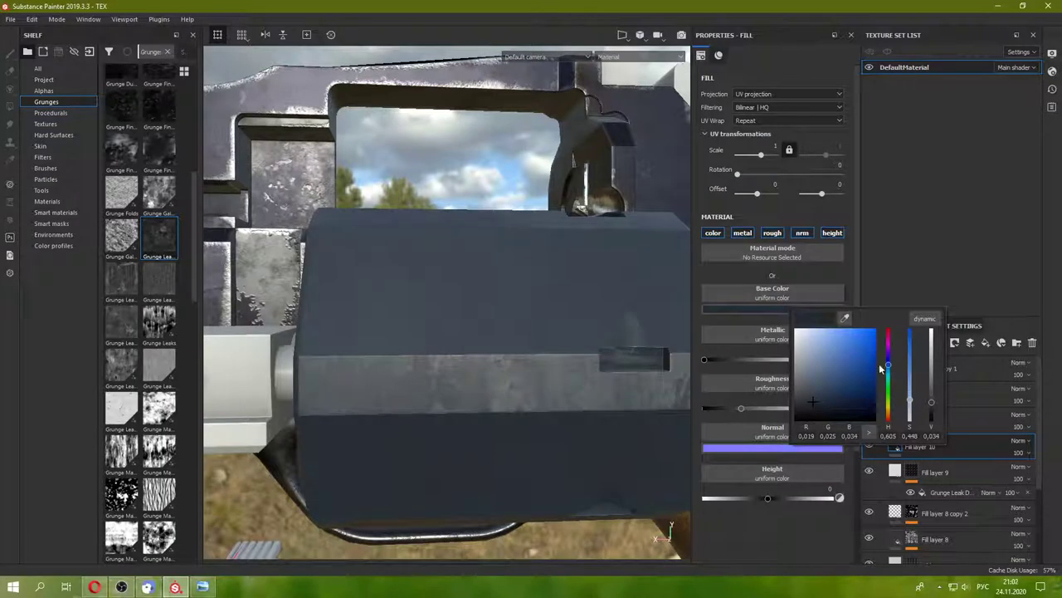
left_click(949, 265)
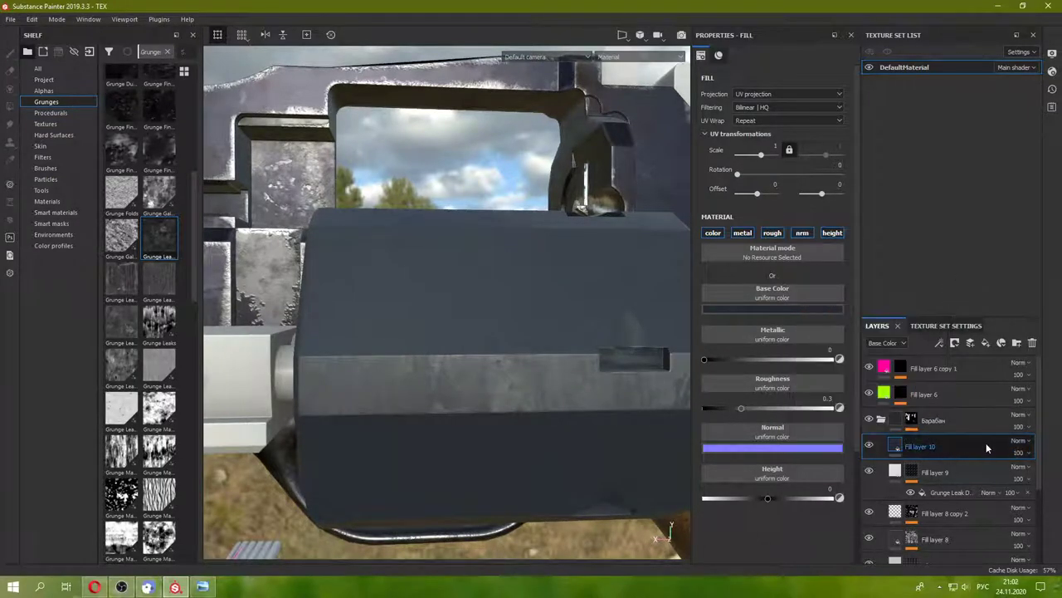
left_click(1032, 343)
- Delete Fill layer 10, expand the Корпус group and select the Барабан group
left_click(881, 420)
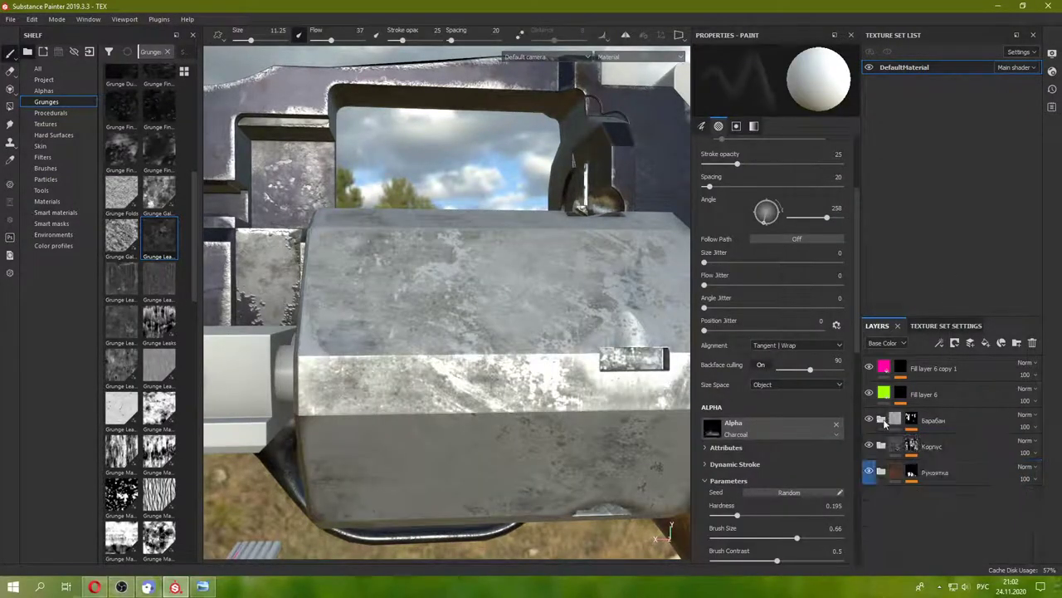
left_click(883, 446)
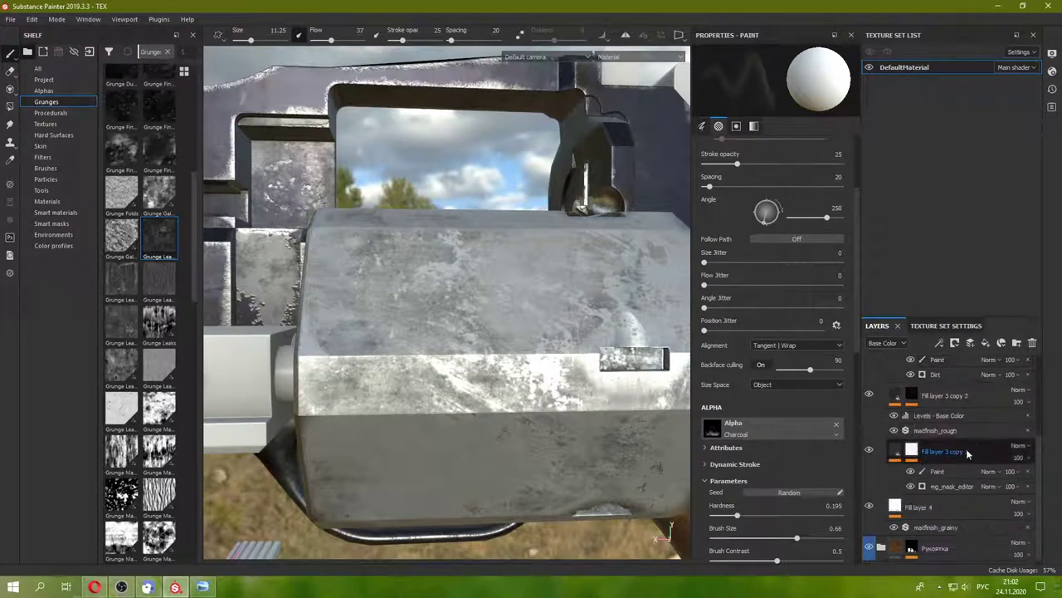
scroll(954, 444, "up", 5)
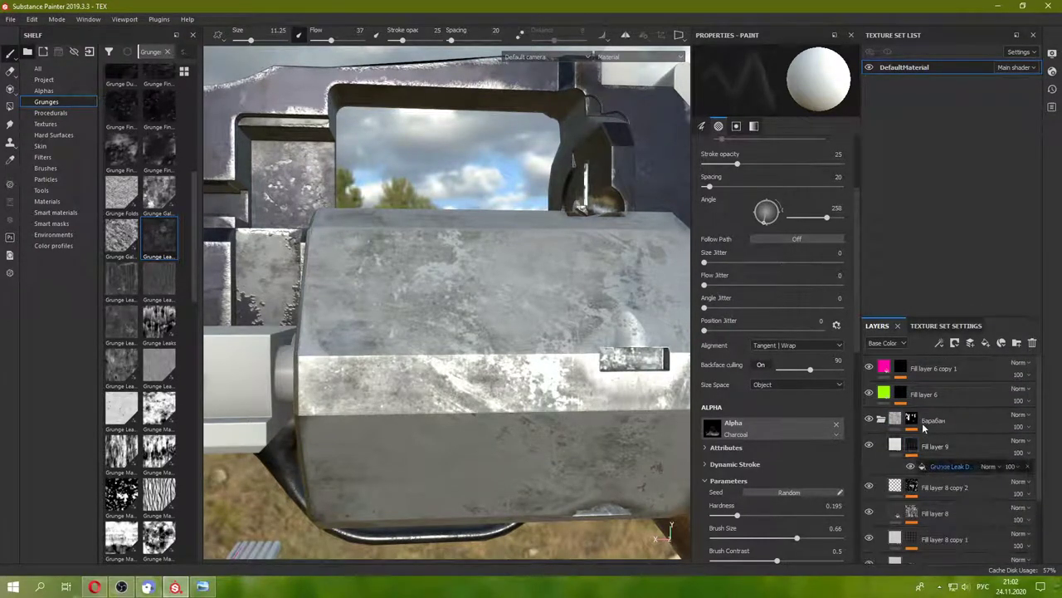
scroll(924, 428, "down", 2)
scroll(925, 436, "down", 2)
scroll(927, 444, "down", 2)
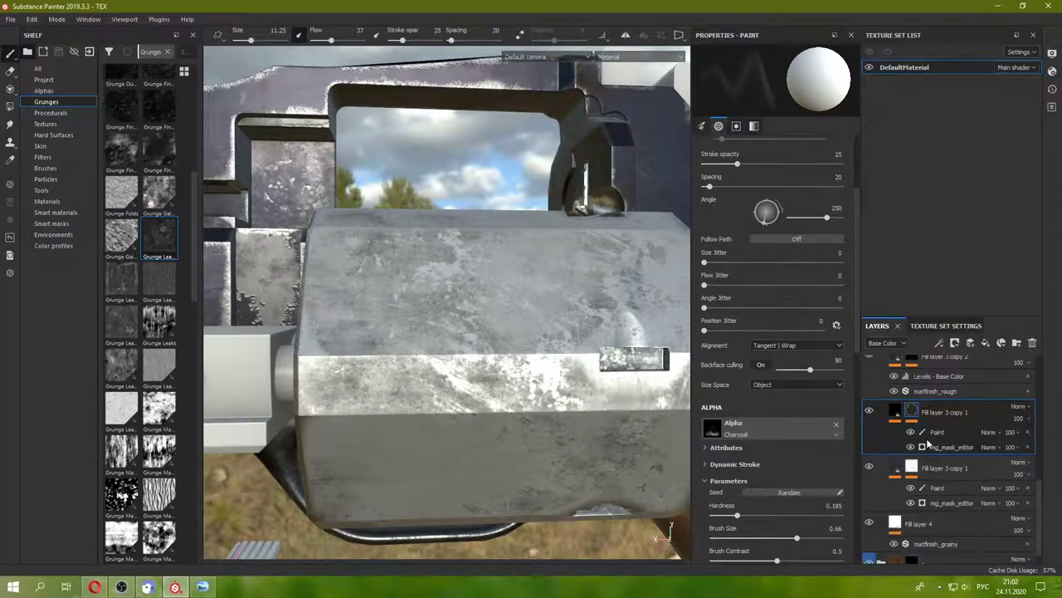
scroll(927, 442, "up", 3)
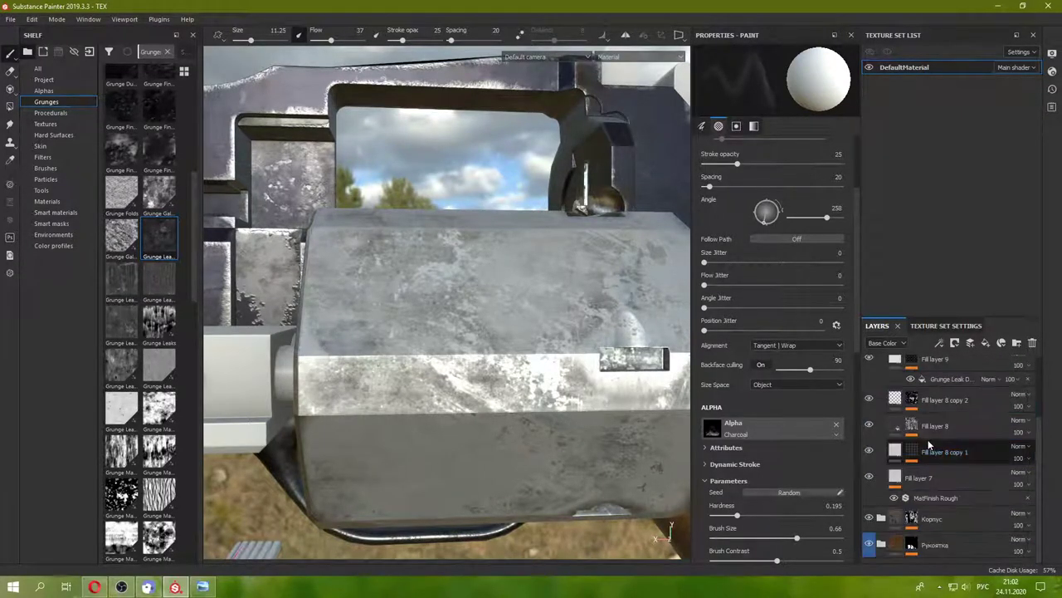
scroll(931, 438, "up", 2)
left_click(954, 420)
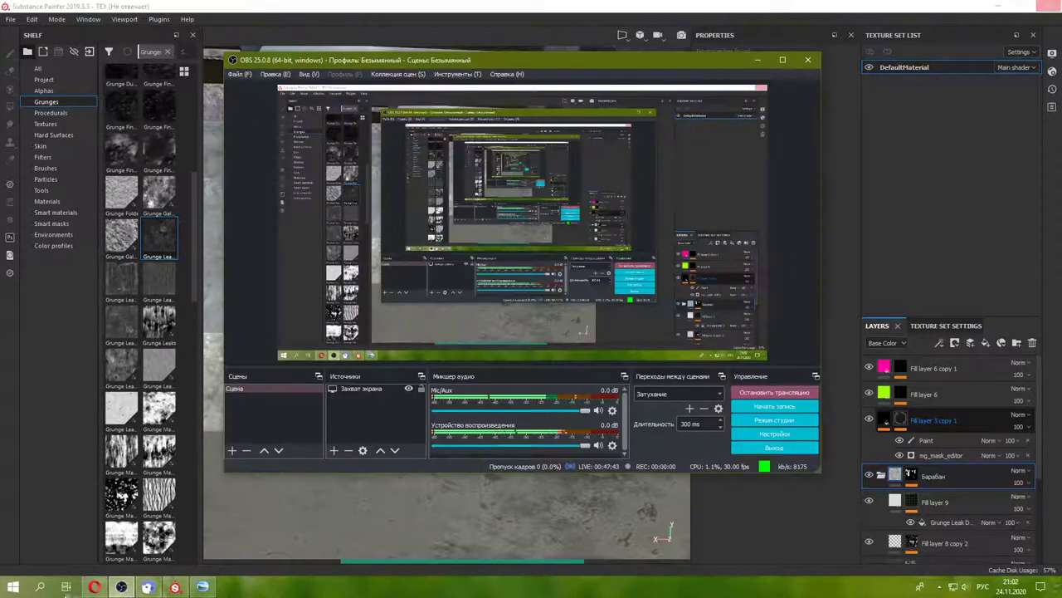
left_click(95, 587)
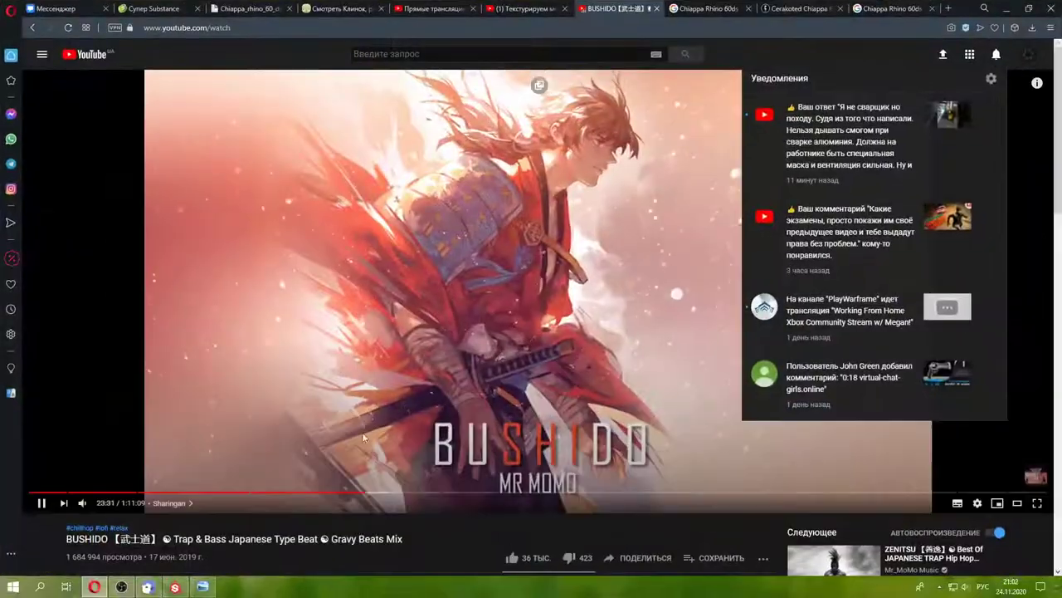
left_click(522, 8)
scroll(112, 437, "up", 3)
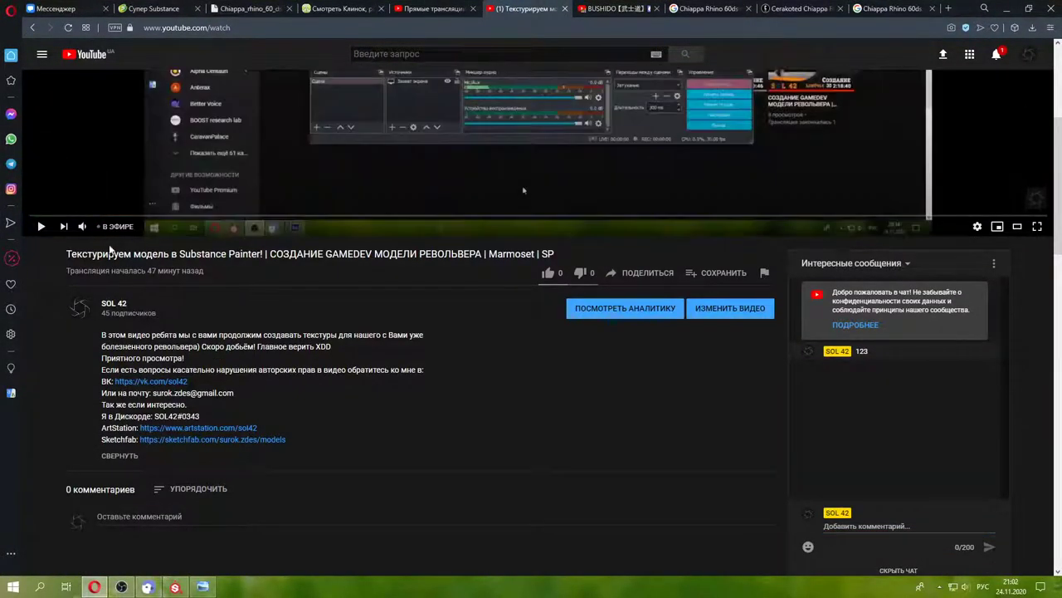
left_click(1005, 8)
- Remove the Paint strokes from Fill layer 3 copy 1's mask and set its height to 0.0101
left_click(757, 60)
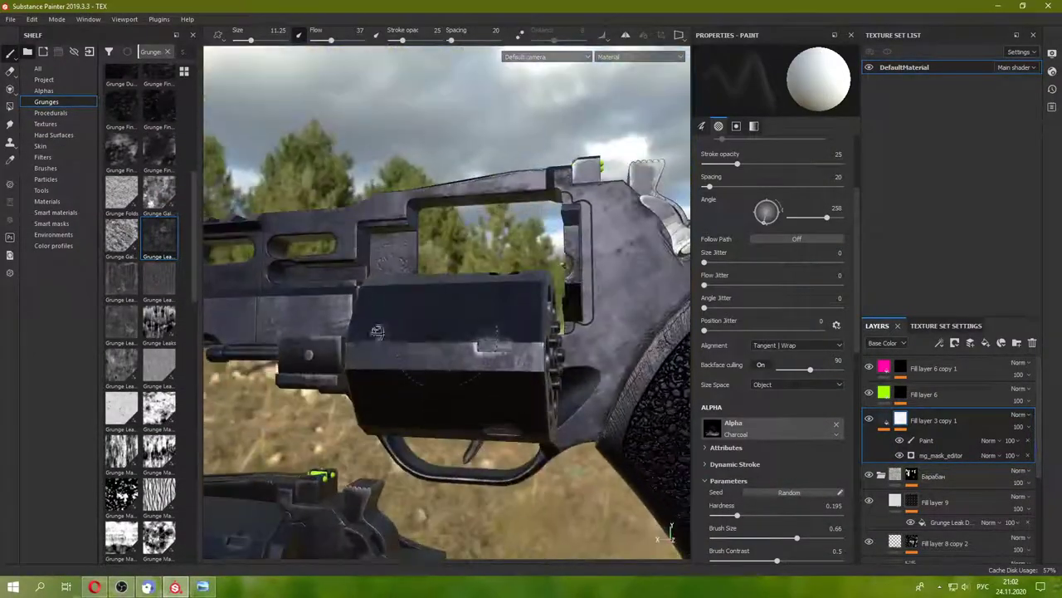
mouse_move(377, 330)
left_mouse_down("alt")
mouse_move(424, 354)
mouse_move(498, 365)
left_mouse_up("alt")
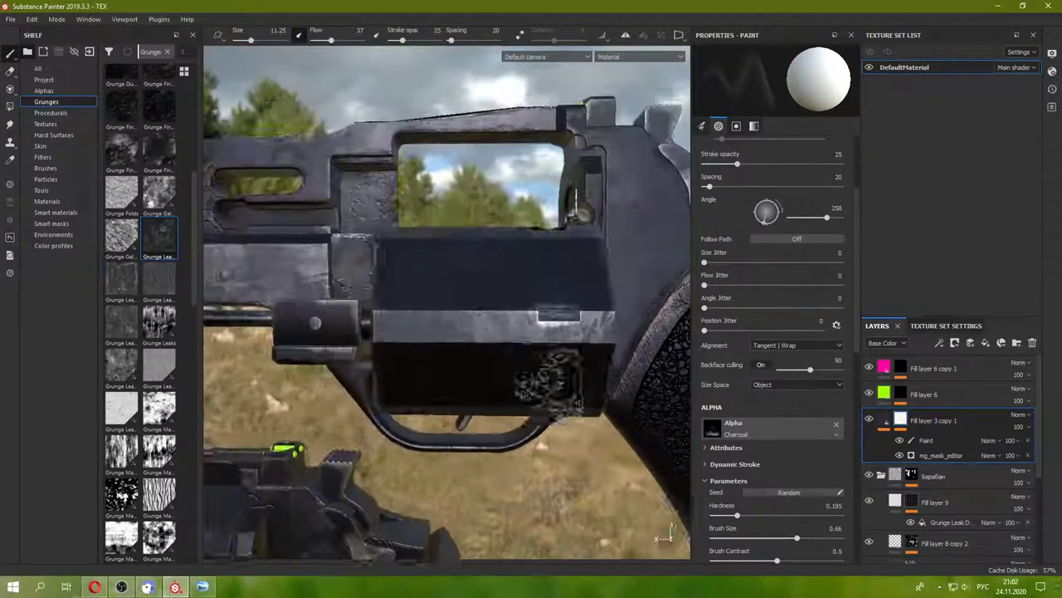
left_click(948, 439)
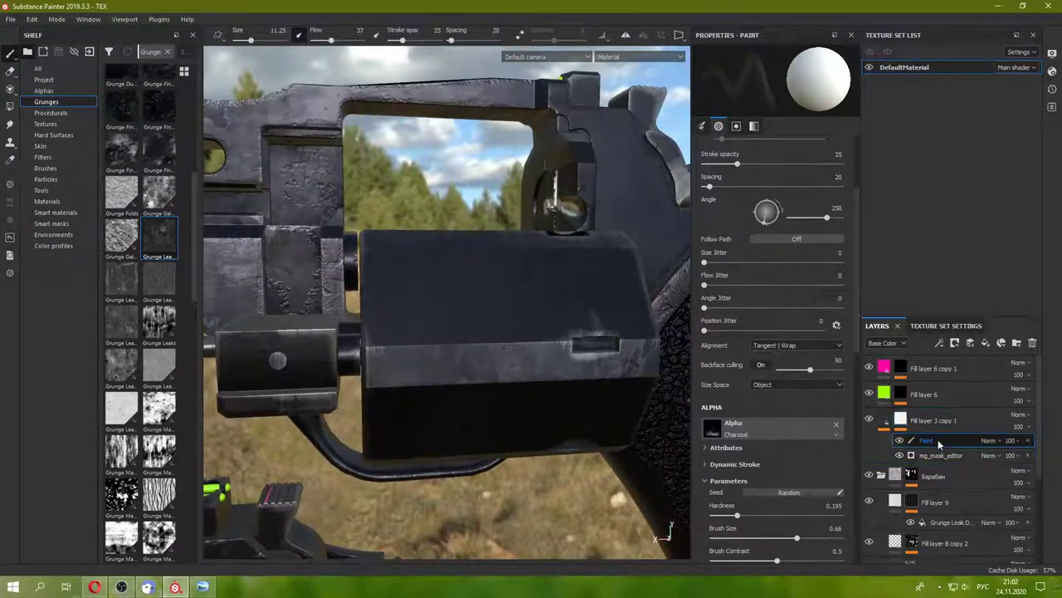
left_click(930, 420)
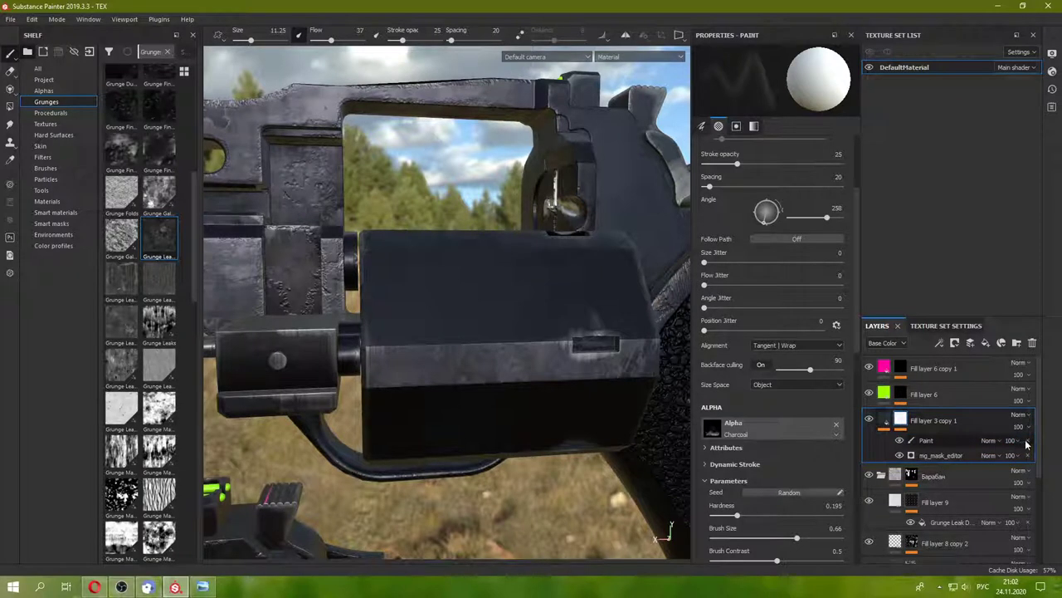
left_click_drag(926, 440, 924, 498)
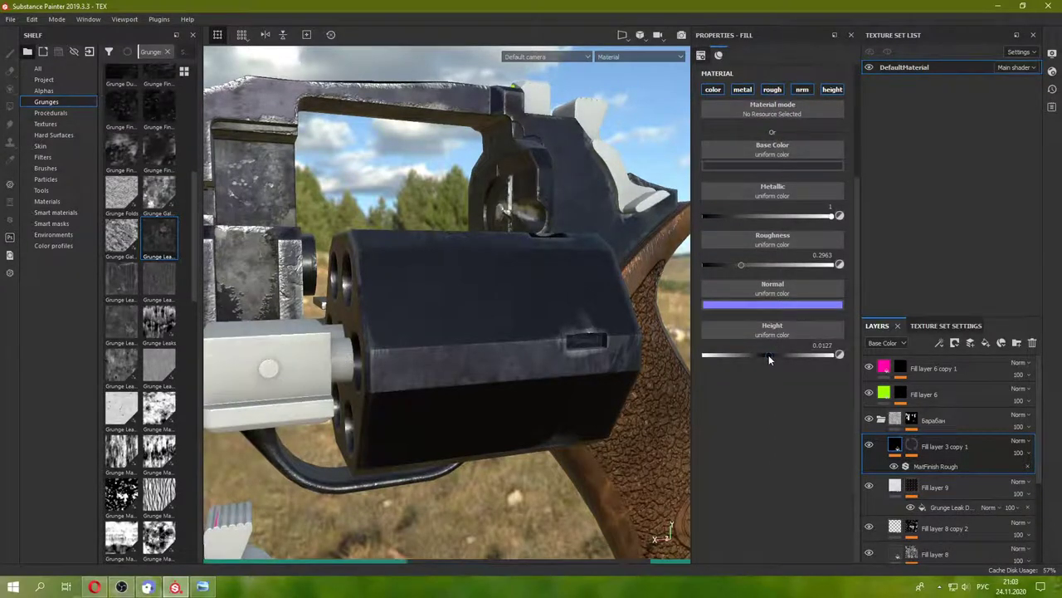
left_click_drag(769, 358, 767, 356)
mouse_move(468, 387)
left_mouse_down("alt")
mouse_move(473, 345)
mouse_move(688, 404)
left_mouse_up("alt")
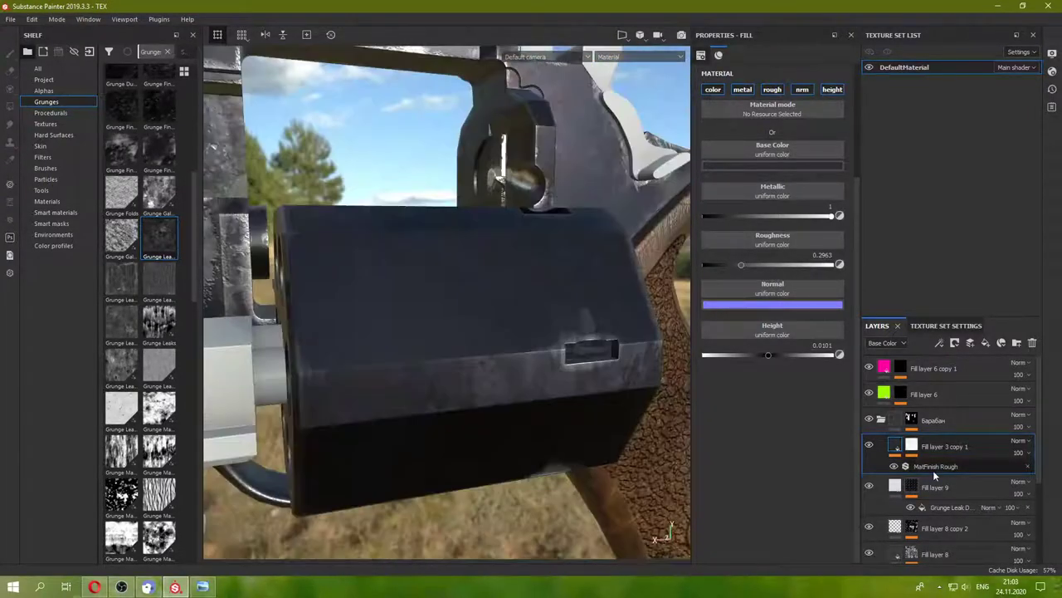
- Review the MatFinish Rough filter and Mask Editor mask (curvature 0.7, texture 0.2, inverted), toggling it to compare
left_click(935, 467)
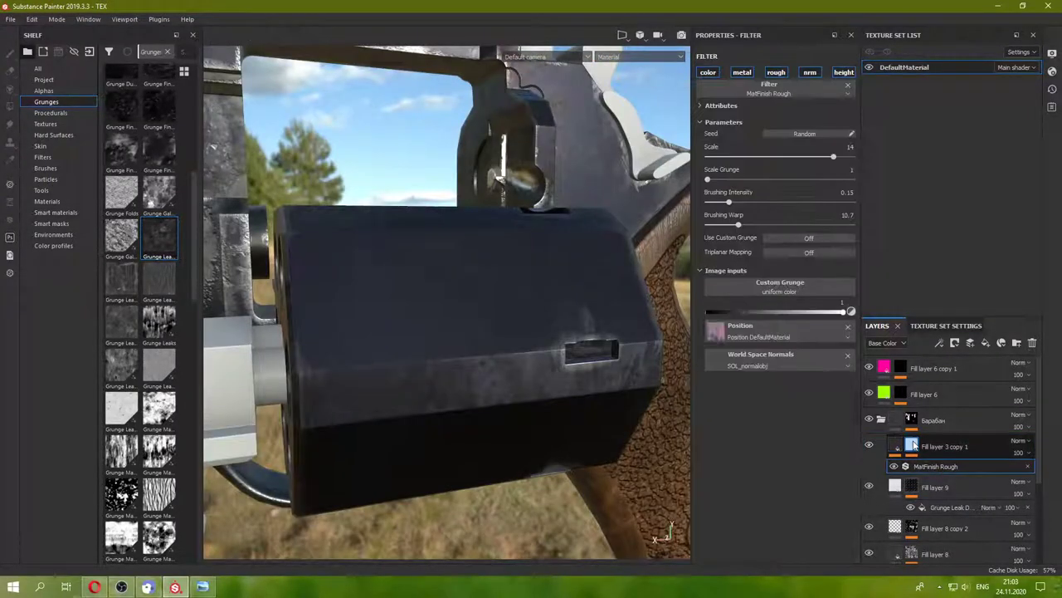
left_click(897, 446)
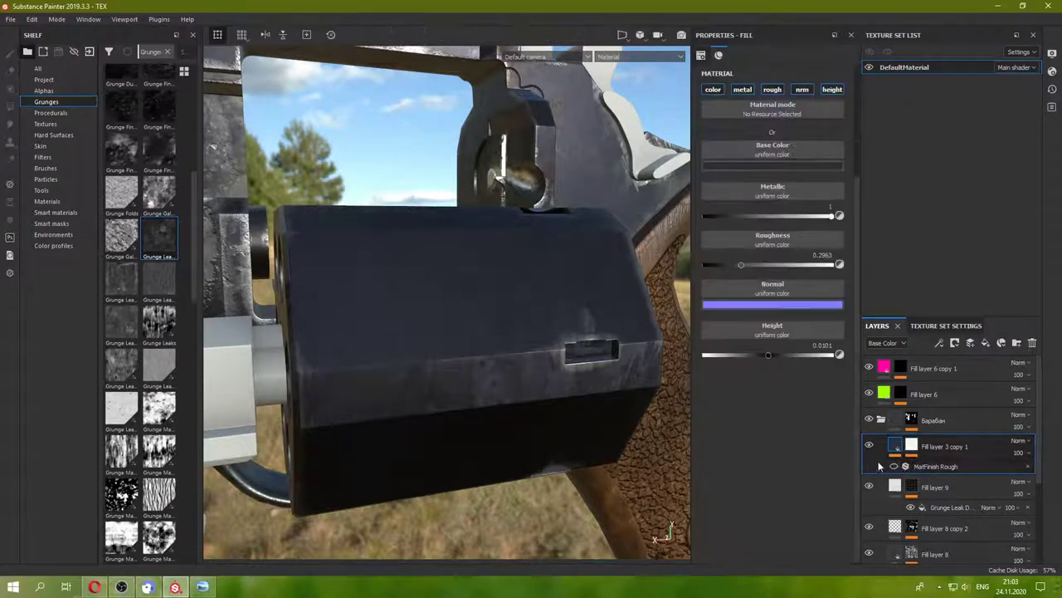
left_click_drag(448, 332, 531, 315, "alt")
left_click(913, 448)
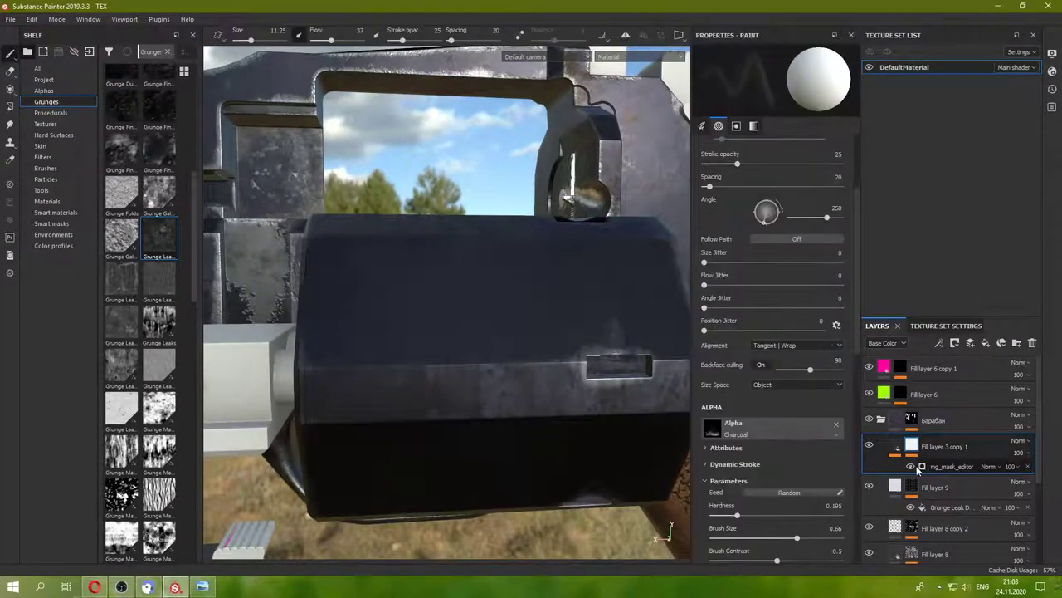
left_click(914, 469)
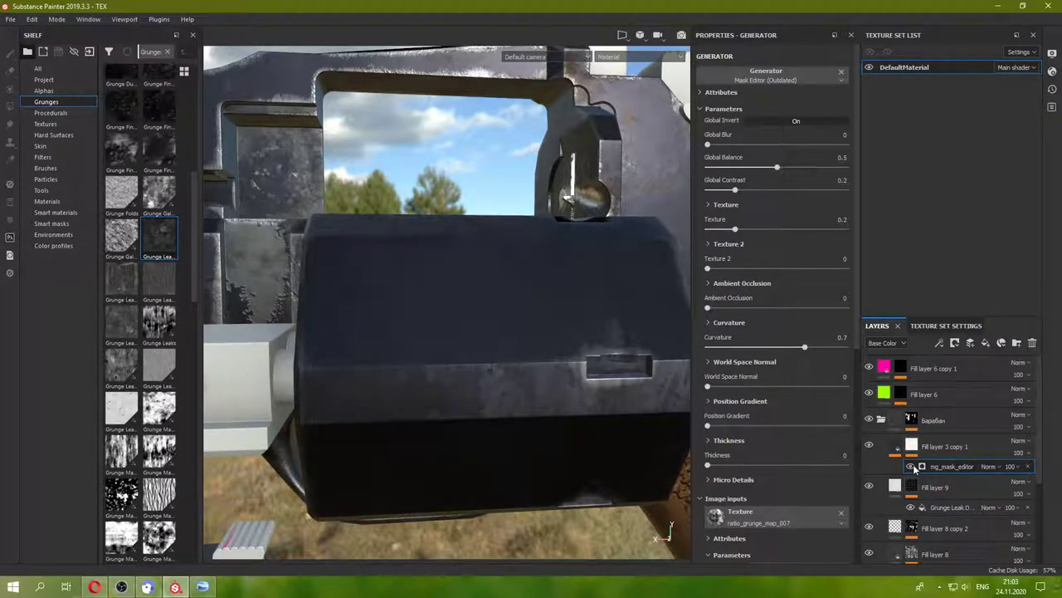
left_click(911, 467)
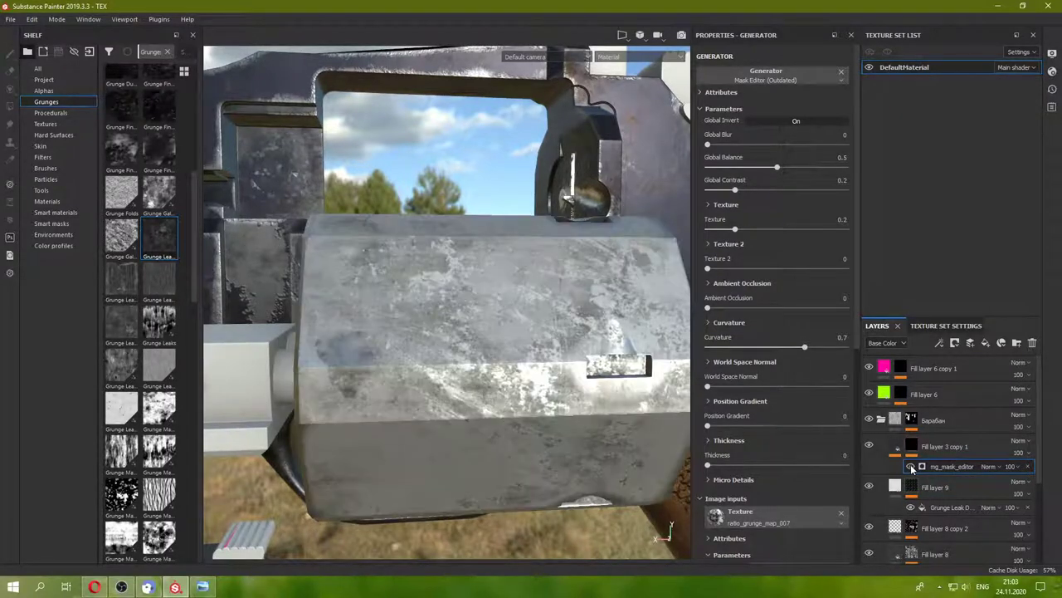
left_click(911, 467)
scroll(448, 342, "down", 5)
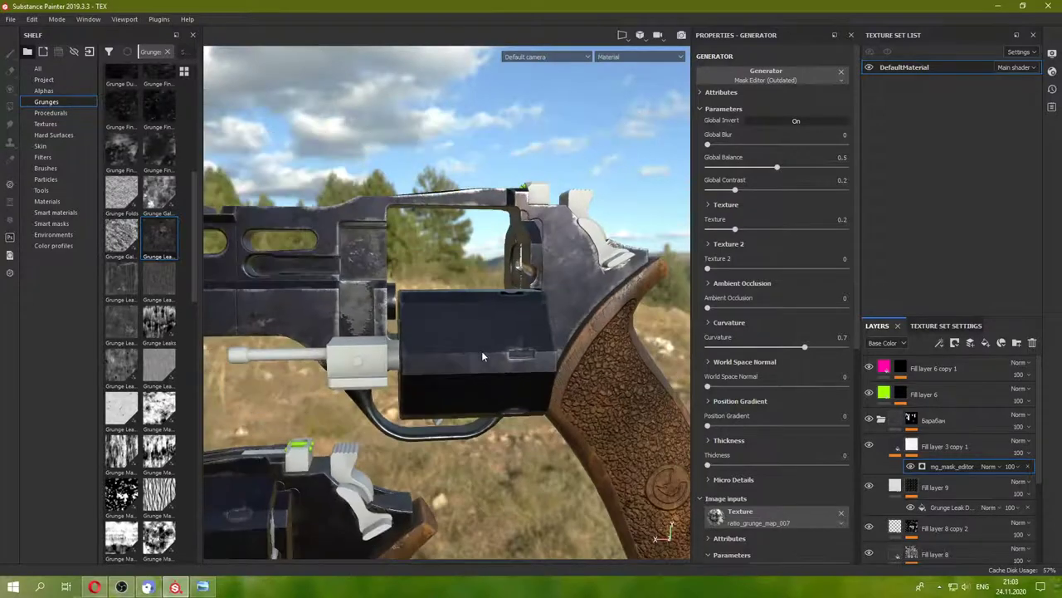
left_click_drag(448, 343, 491, 375, "alt")
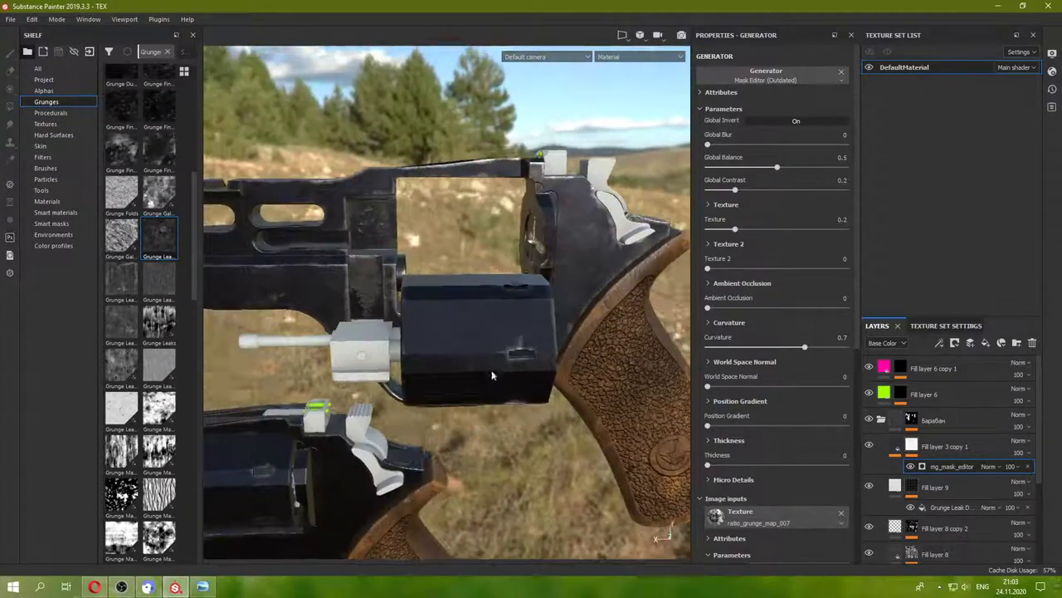
scroll(491, 376, "up", 2)
scroll(480, 357, "up", 2)
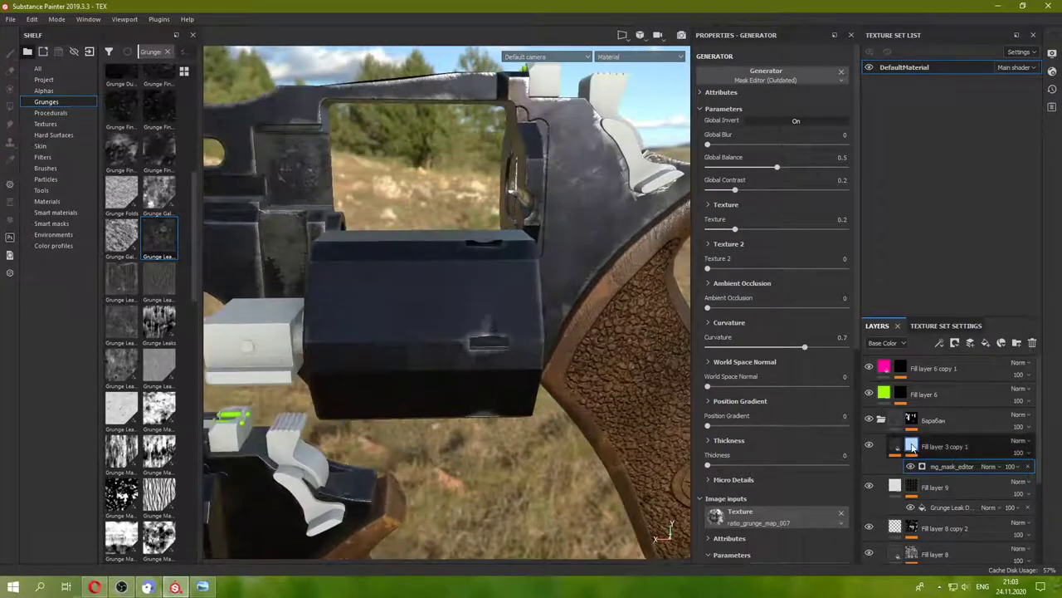
left_click(912, 449)
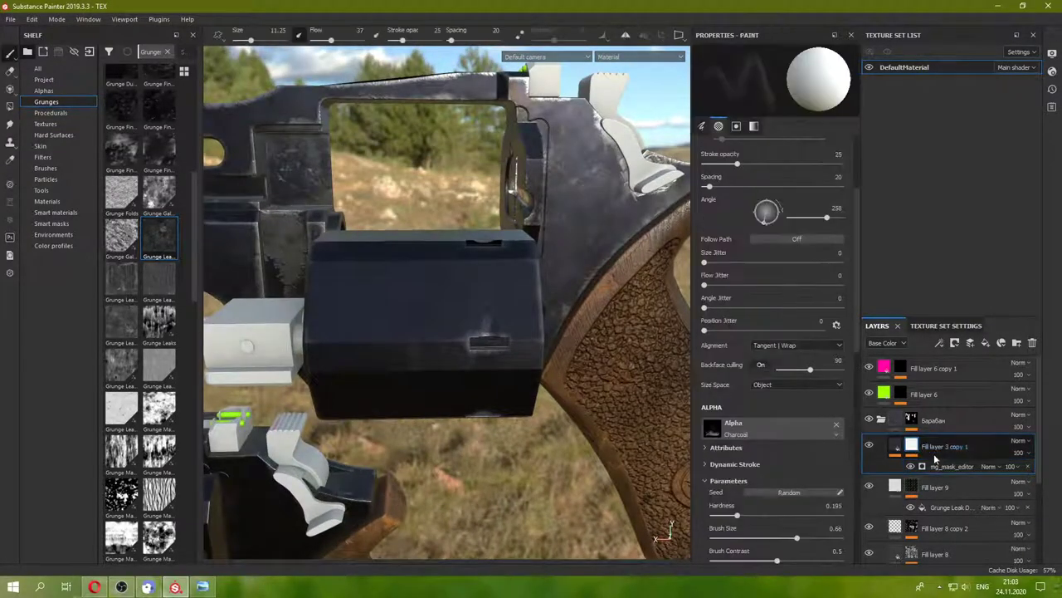
left_click(946, 466)
scroll(511, 371, "up", 2)
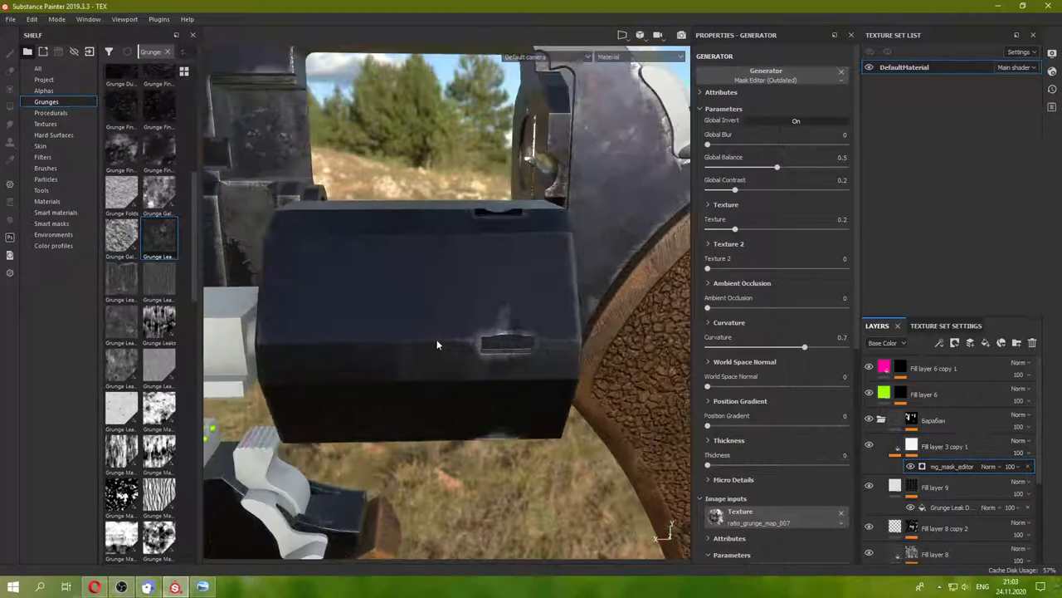
- Try a Dirt generator on Fill layer 3 copy 1's mask, toggling the layer to compare
right_click(912, 448)
left_click(966, 346)
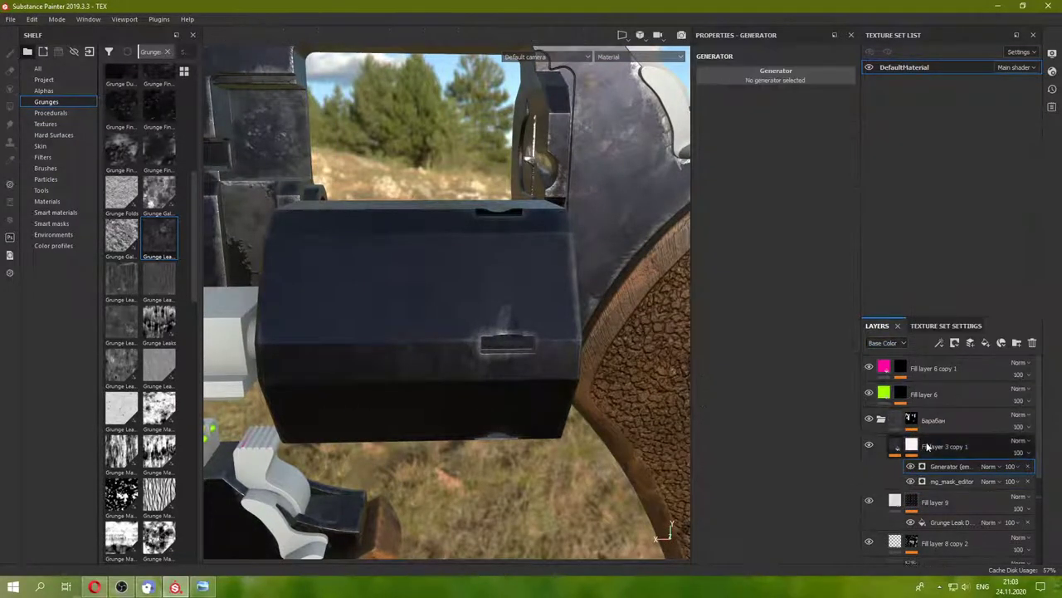
left_click(776, 76)
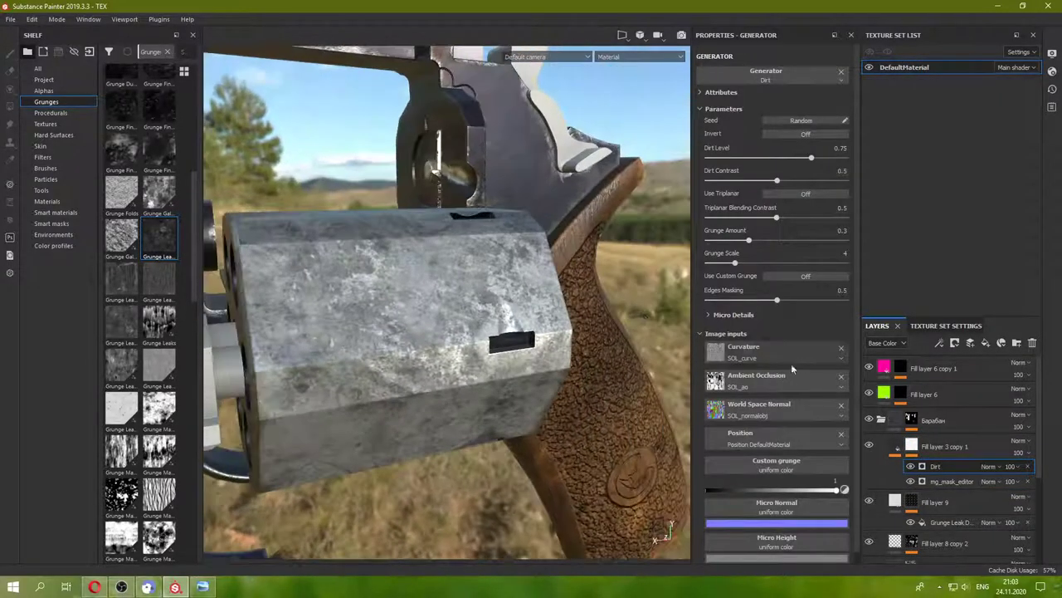
left_click(869, 445)
left_click(869, 445)
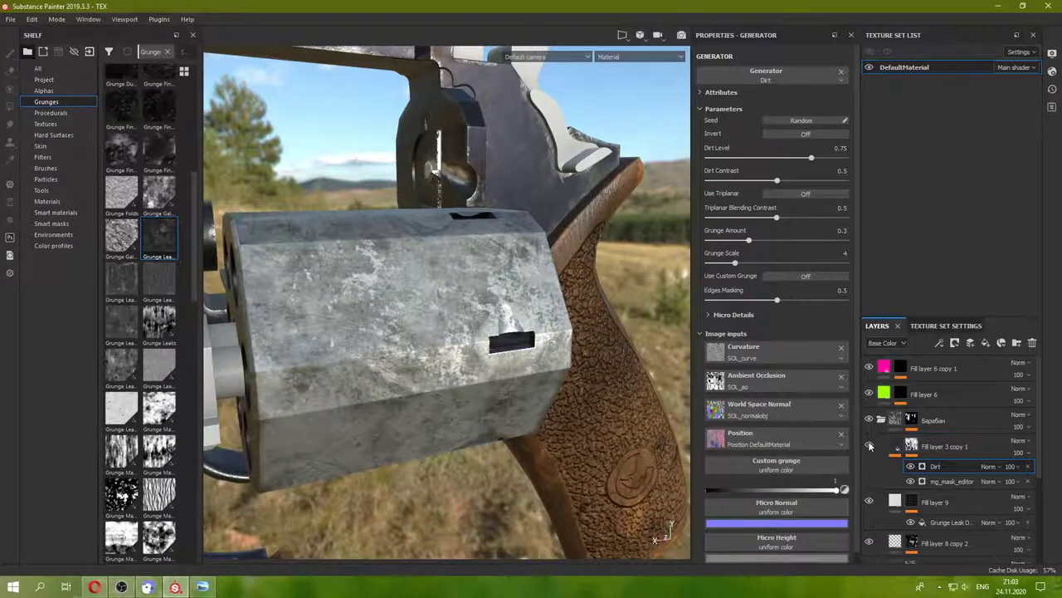
left_click(868, 446)
right_click(911, 446)
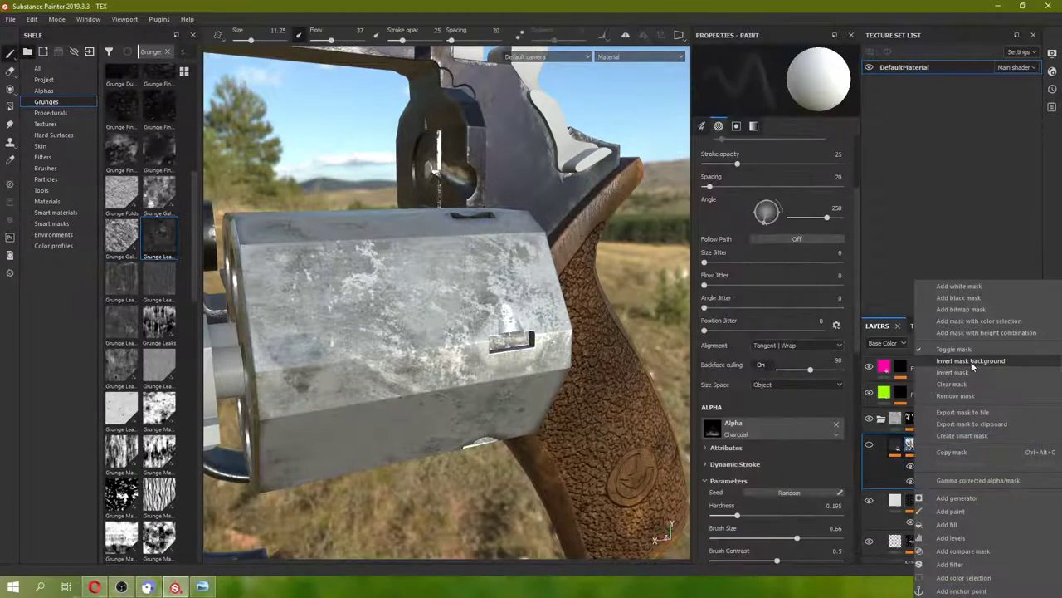
left_click(957, 497)
- Add a mask fill using Grunge Leak Spots as grayscale, balance 0.9, contrast 0.39
right_click(911, 445)
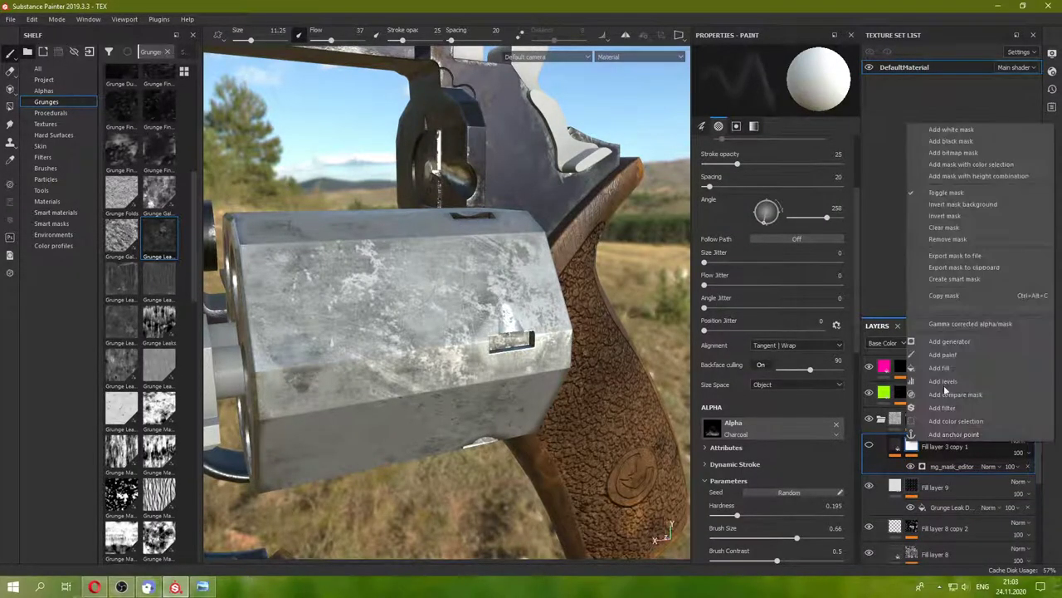
left_click(966, 356)
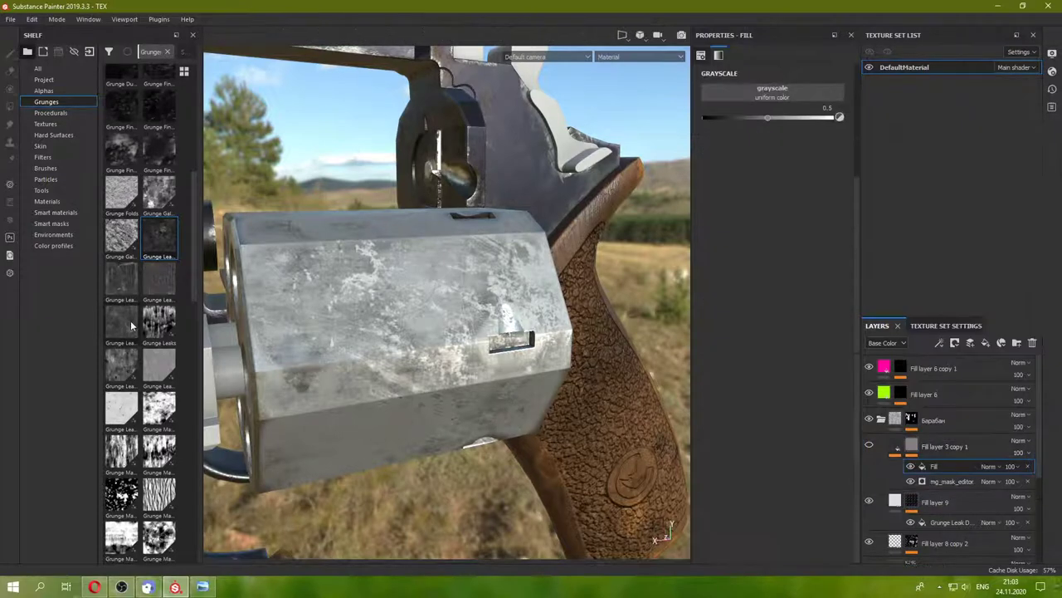
left_click_drag(130, 321, 760, 97)
mouse_move(722, 189)
left_mouse_down()
mouse_move(780, 190)
mouse_move(806, 167)
left_mouse_up()
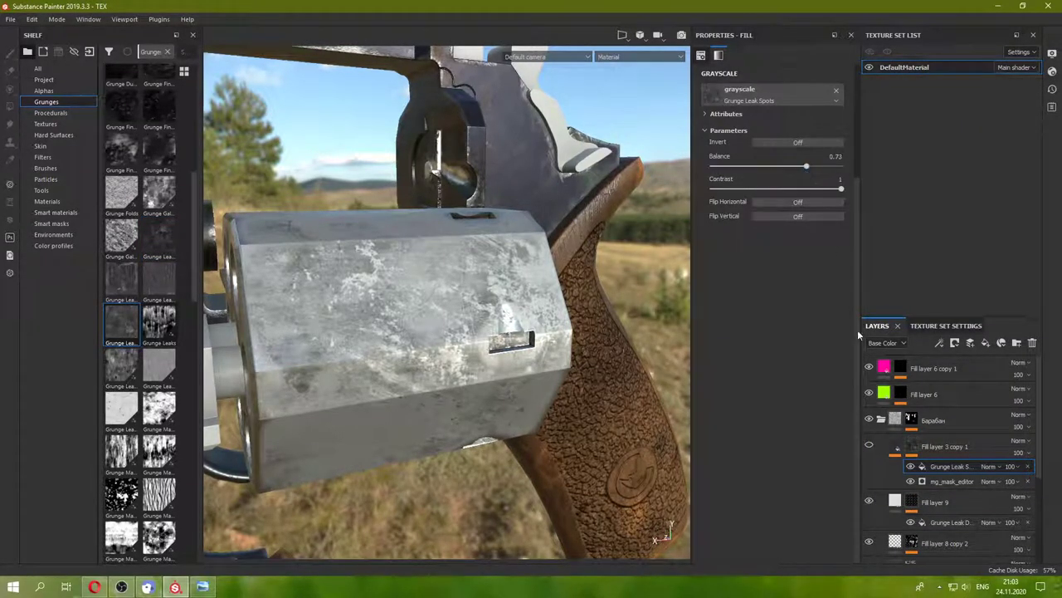
left_click_drag(426, 317, 455, 297, "alt")
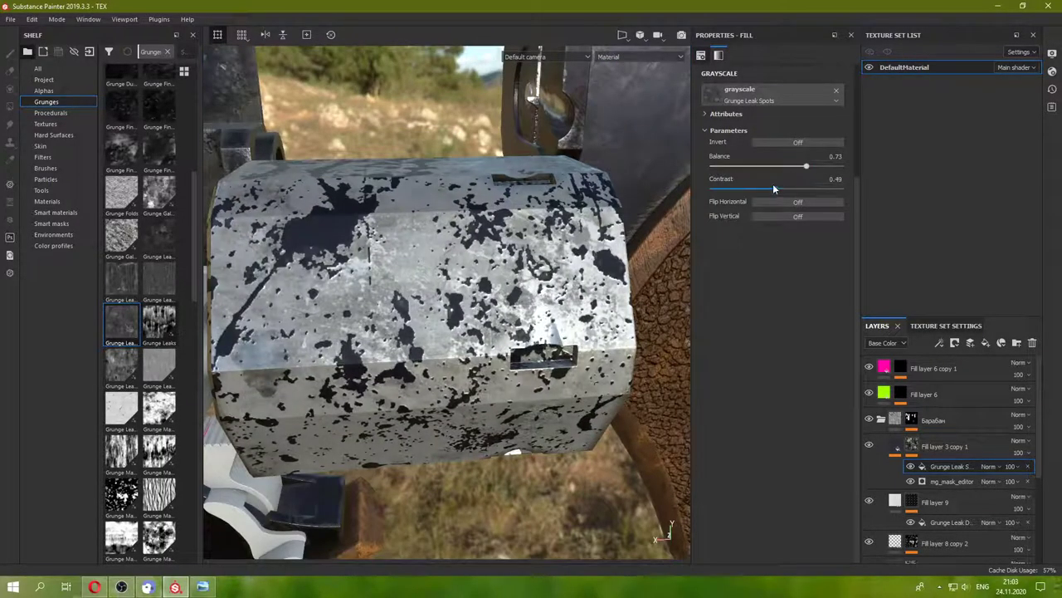
left_click_drag(773, 189, 705, 189)
left_click_drag(807, 166, 828, 167)
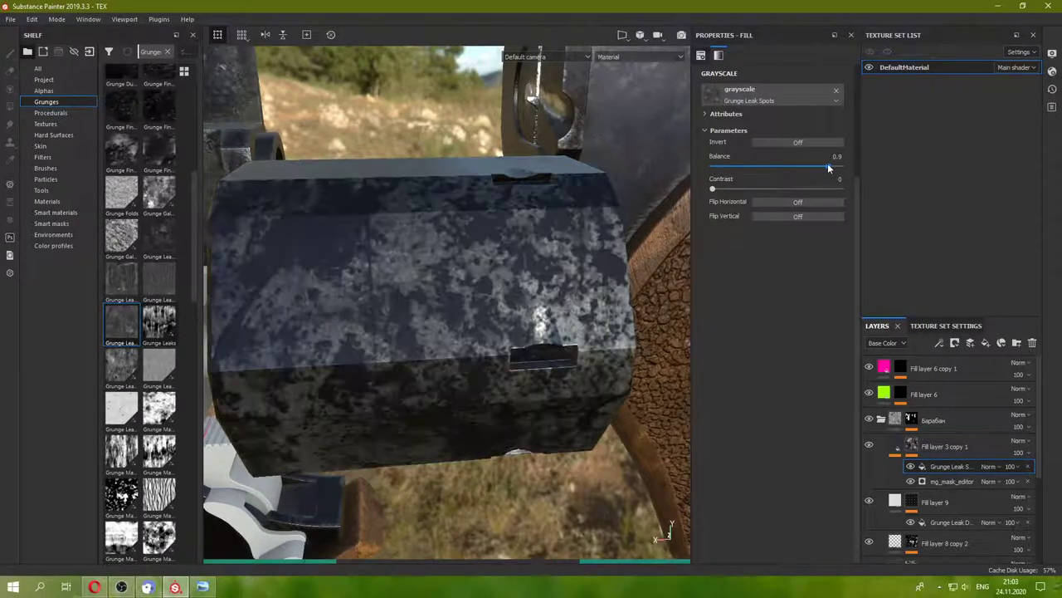
left_click_drag(713, 189, 763, 188)
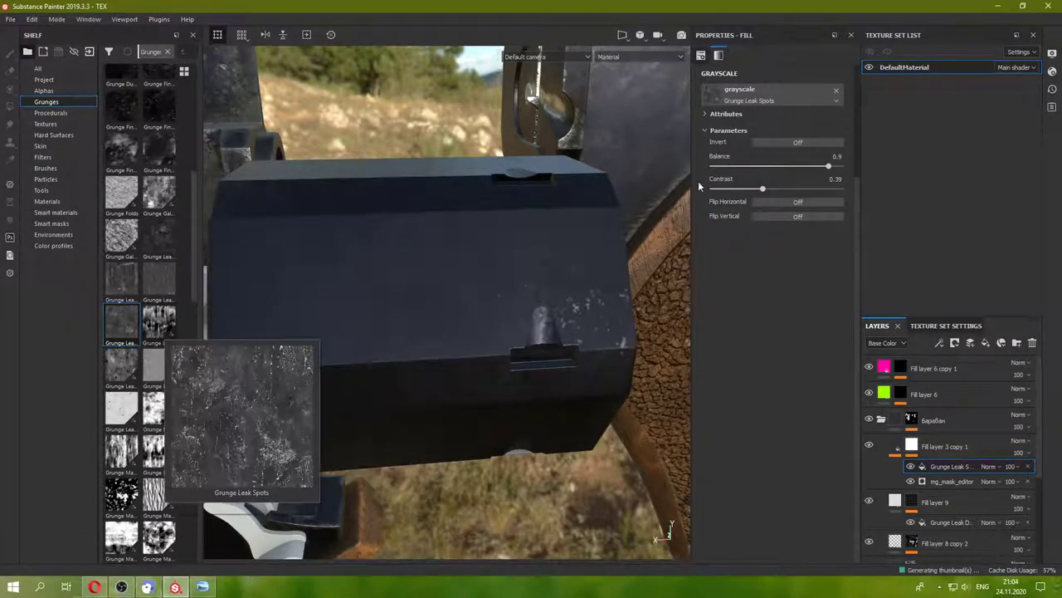
- Swap the fill's grayscale to Grunge Leaks with balance 0.92 and contrast 0.65
left_click_drag(159, 321, 754, 95)
left_click(793, 180)
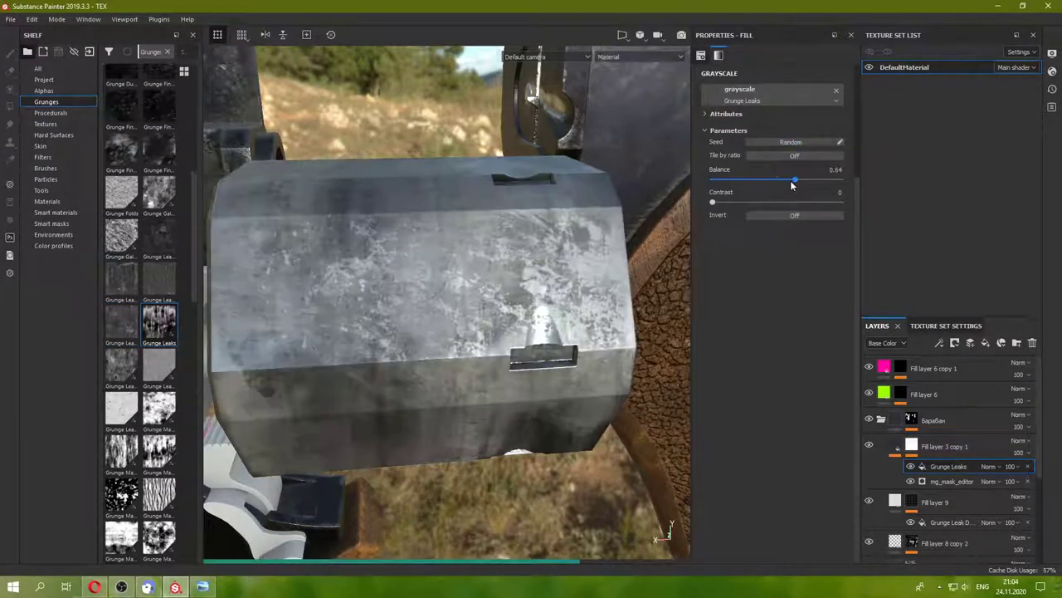
left_click(766, 202)
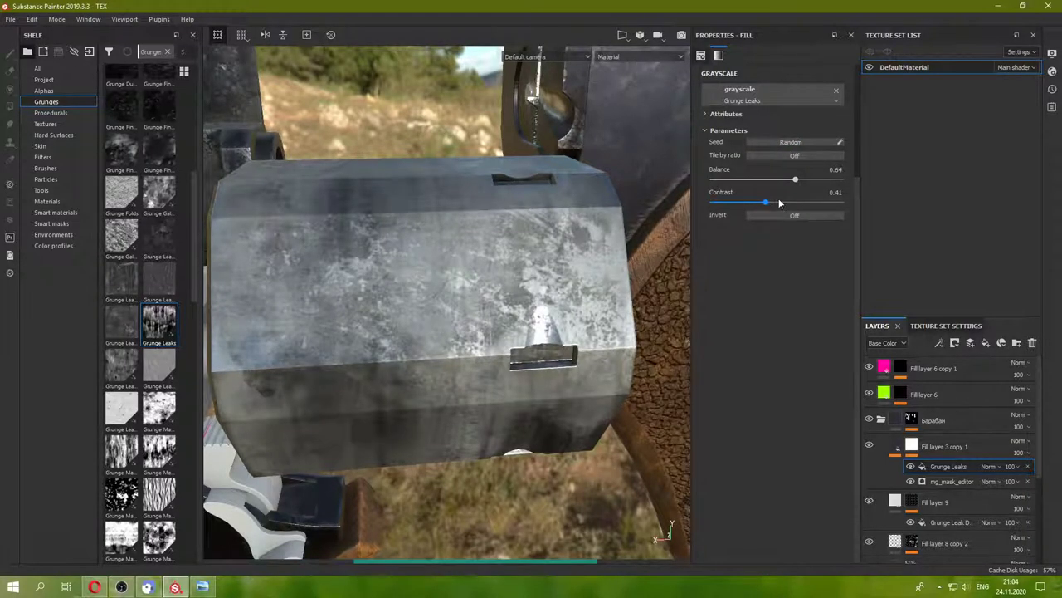
left_click(795, 201)
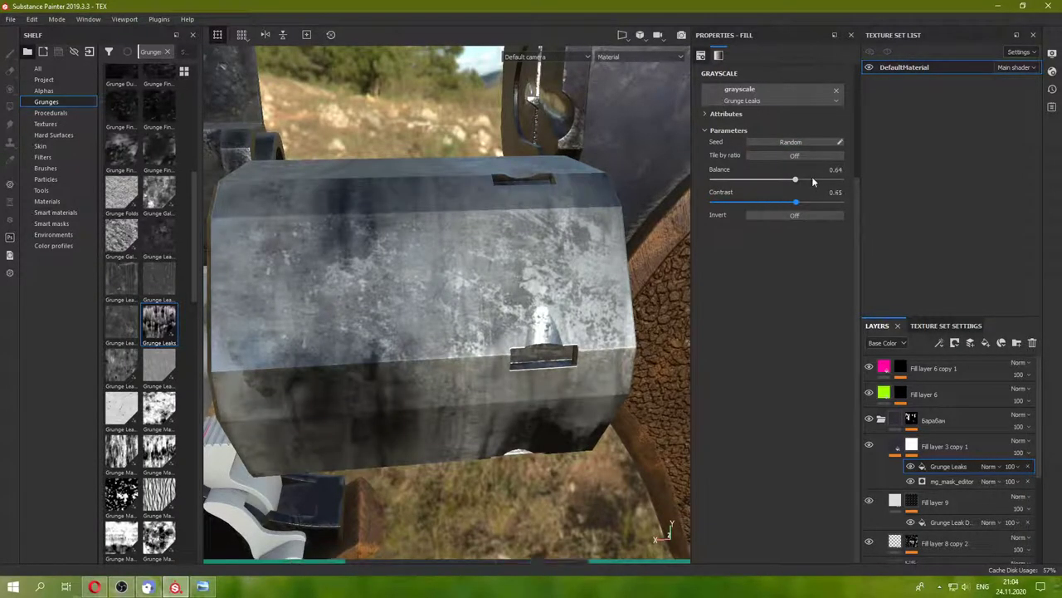
left_click(814, 178)
left_click(832, 179)
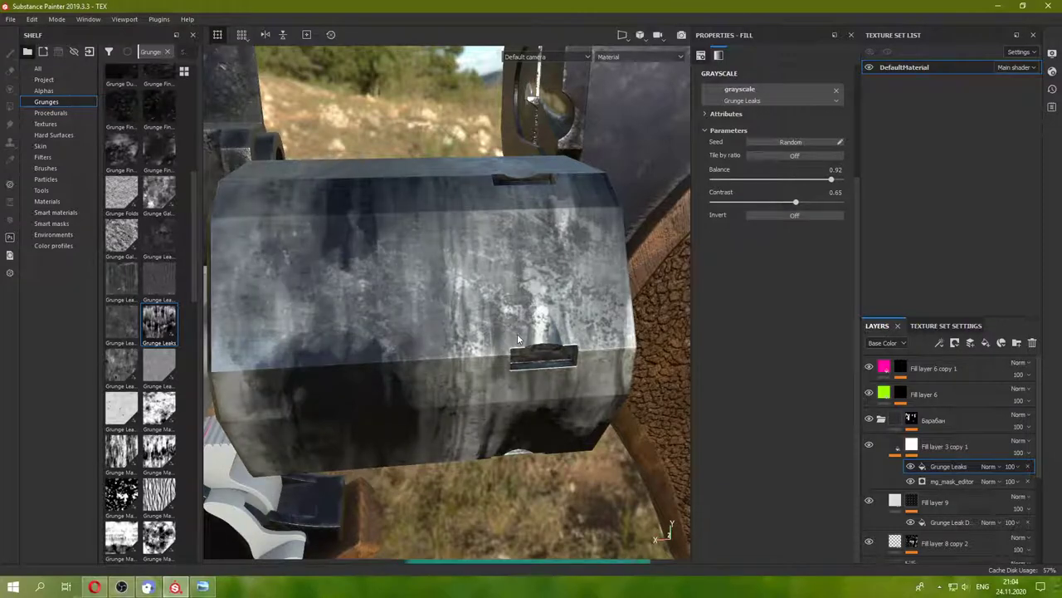
mouse_move(490, 241)
left_mouse_down("alt")
mouse_move(488, 265)
mouse_move(452, 244)
mouse_move(427, 325)
mouse_move(635, 351)
mouse_move(621, 319)
mouse_move(647, 315)
left_mouse_up("alt")
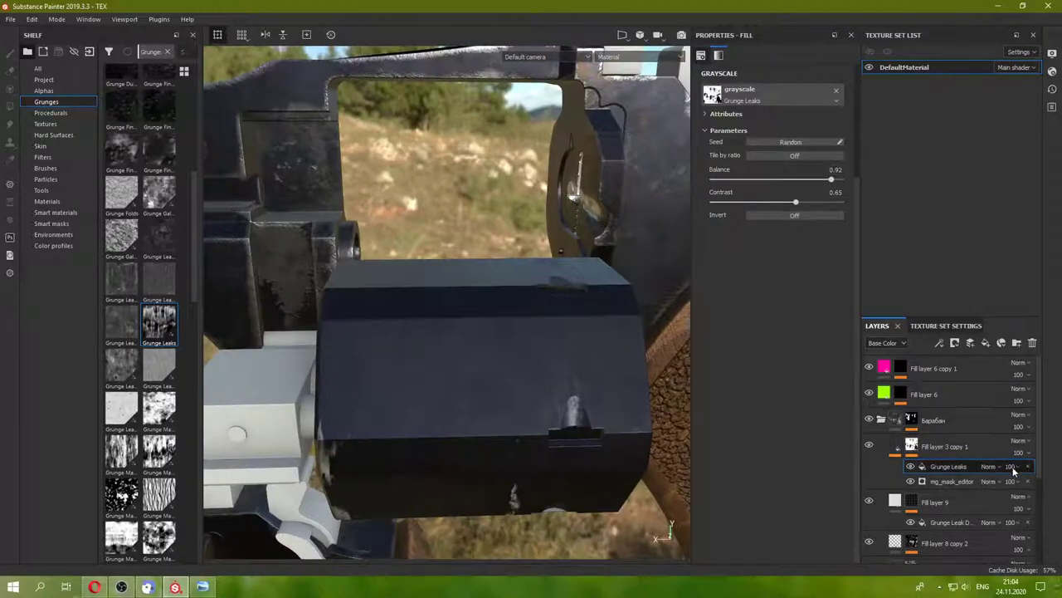
- Delete the Grunge Leaks effect from the mask and inspect the evenly dark cylinder
key("Delete")
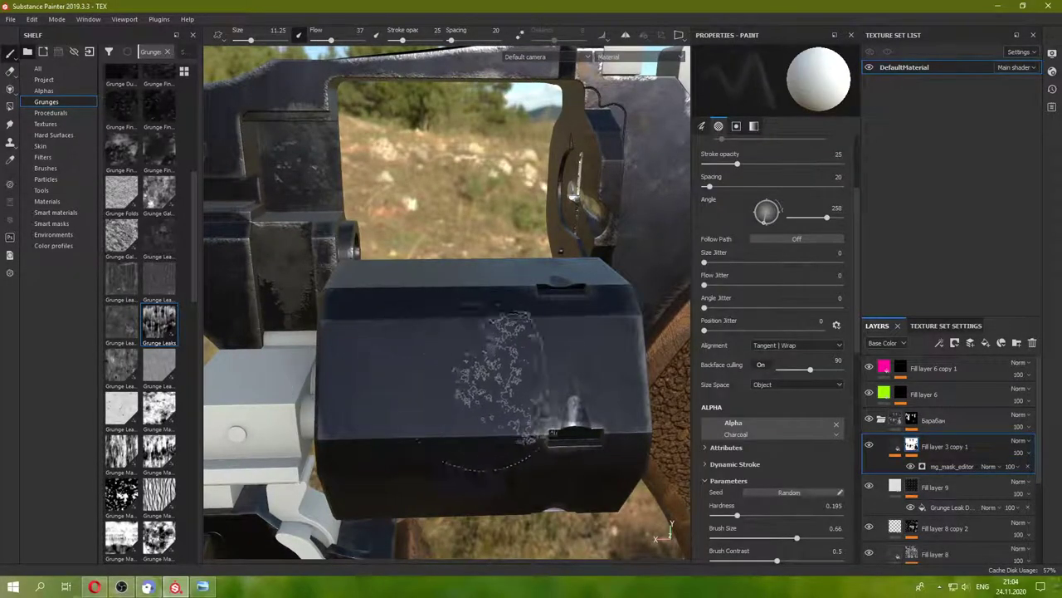
mouse_move(535, 366)
left_mouse_down("alt")
mouse_move(538, 378)
mouse_move(510, 332)
mouse_move(498, 374)
mouse_move(473, 332)
mouse_move(475, 353)
left_mouse_up("alt")
key("super+space")
scroll(456, 355, "down", 3)
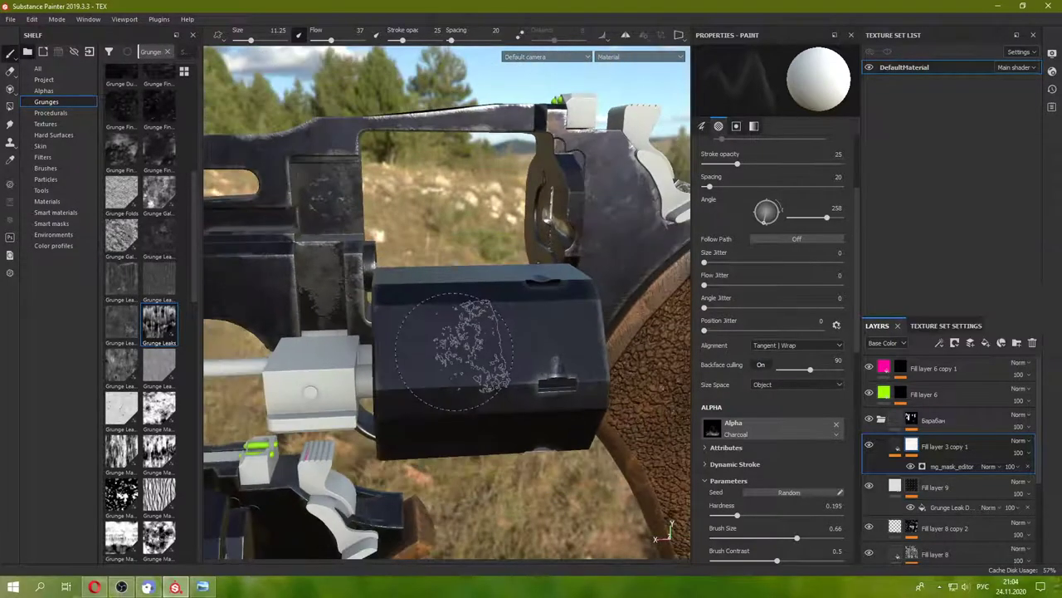
scroll(450, 322, "up", 2)
scroll(451, 321, "up", 2)
scroll(450, 332, "up", 2)
scroll(943, 475, "down", 2)
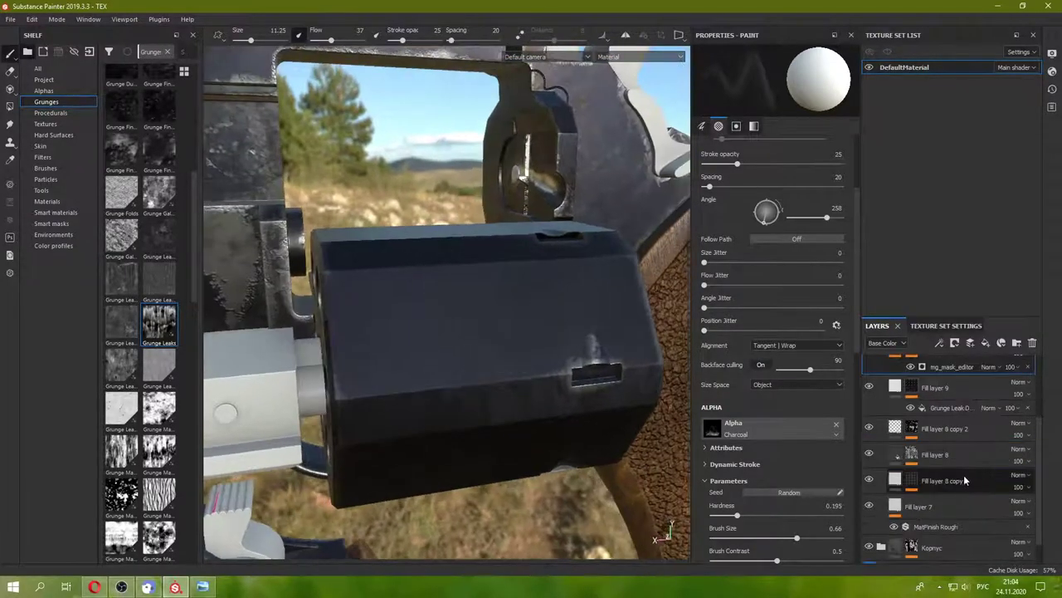
scroll(943, 476, "up", 2)
mouse_move(545, 379)
left_mouse_down("alt")
mouse_move(545, 343)
mouse_move(249, 415)
left_mouse_up("alt")
key("super+space")
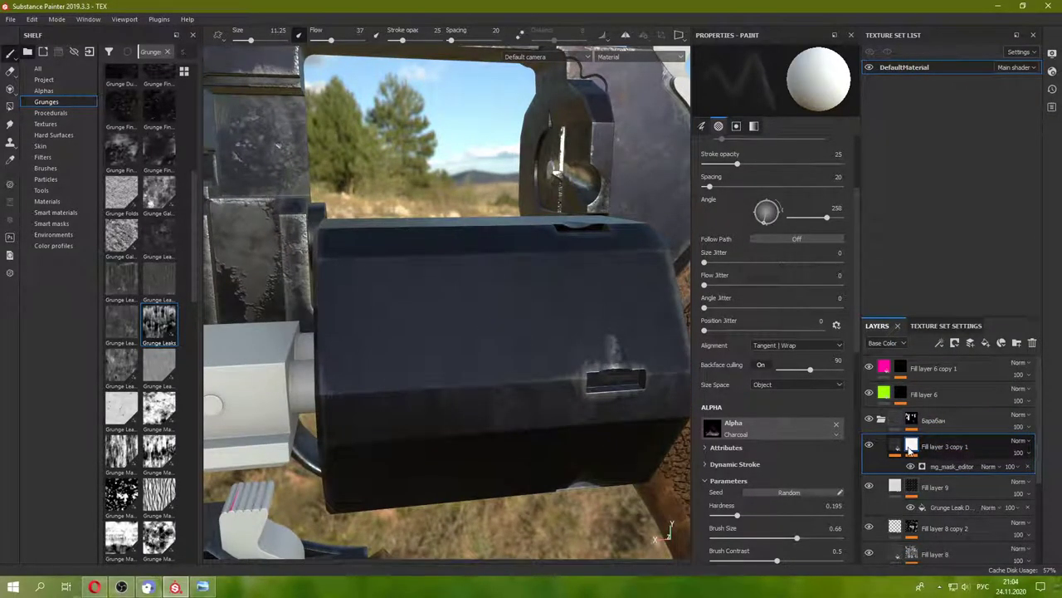
- Give the MatFinish Rough filter a new random seed
left_click(911, 447)
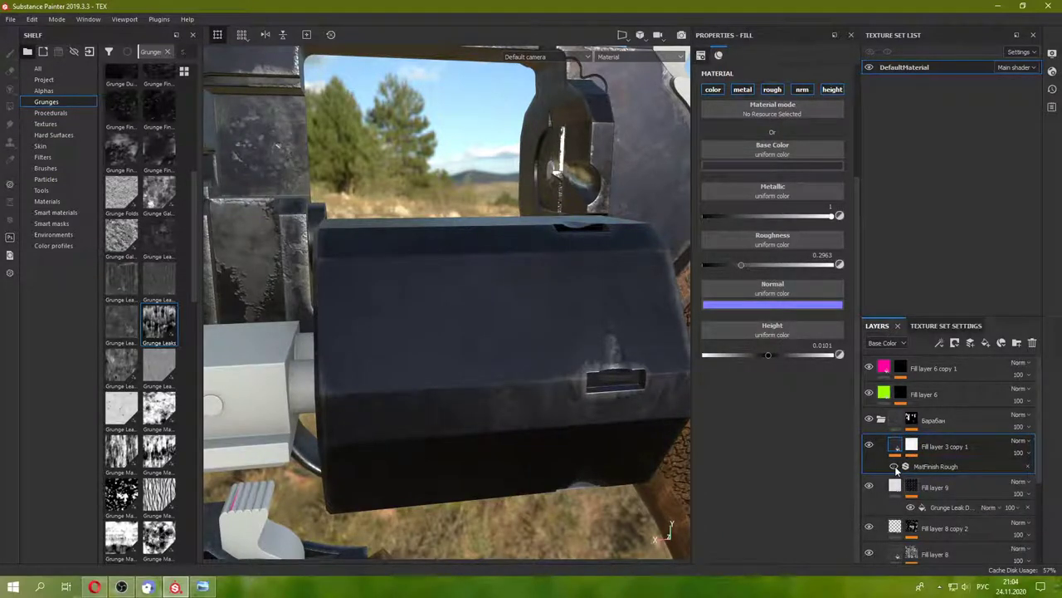
left_click(930, 466)
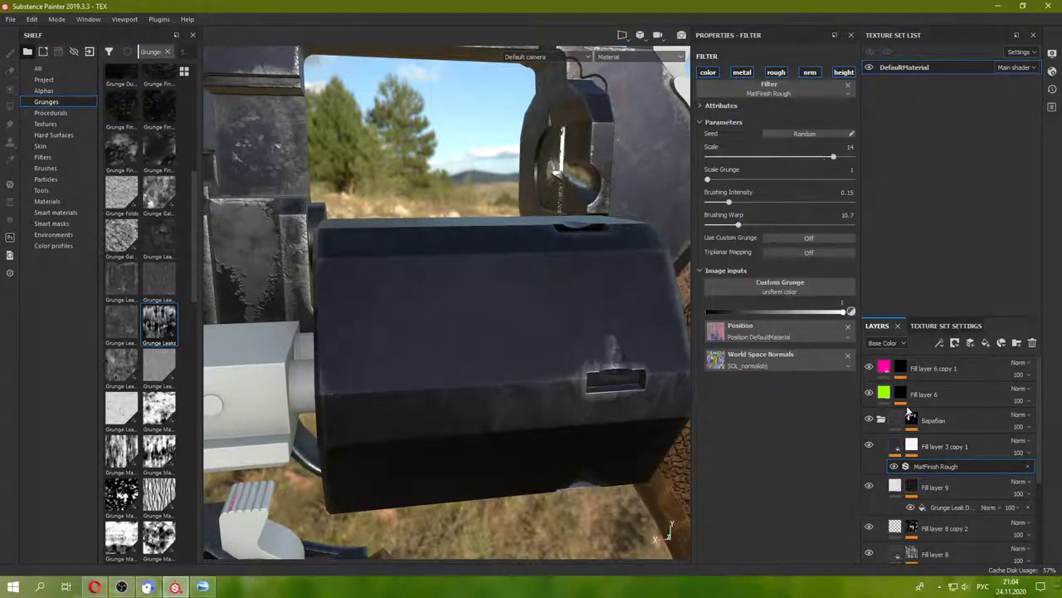
left_click(811, 135)
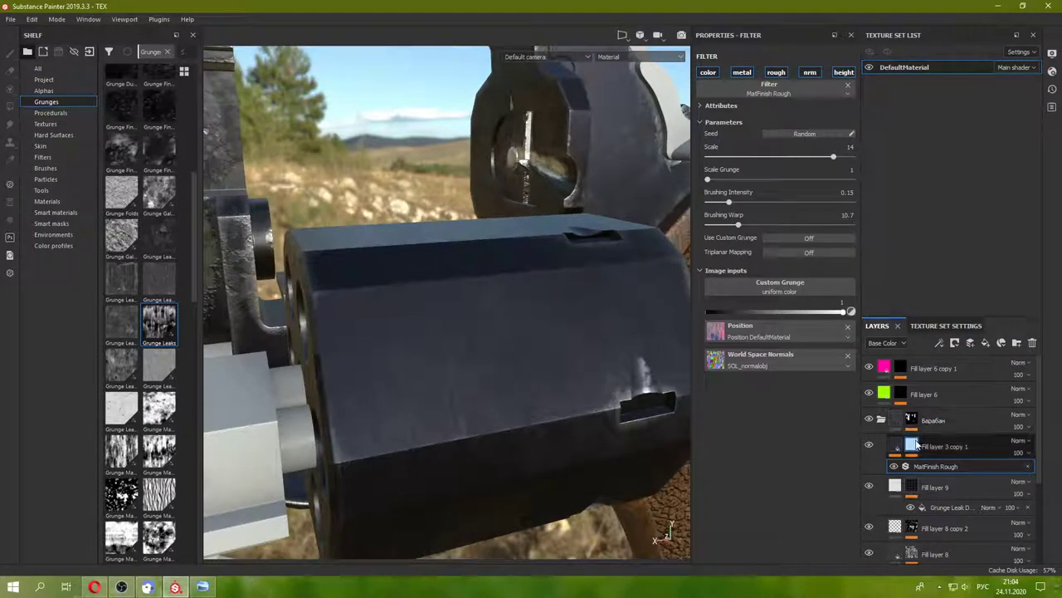
right_click(913, 446)
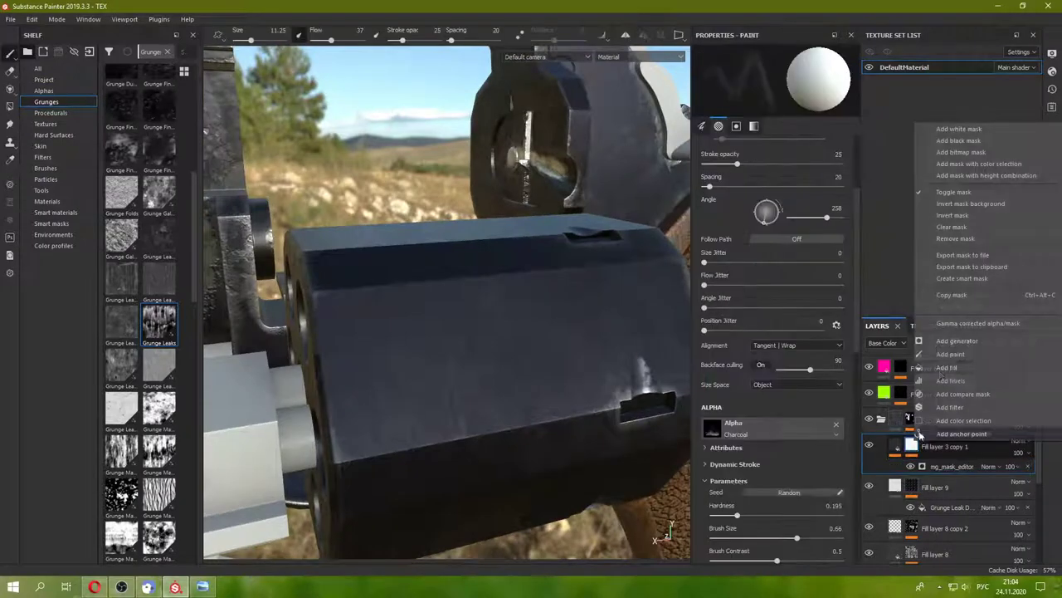
- Add a mask fill with full-white grayscale and tri-planar projection
left_click(960, 370)
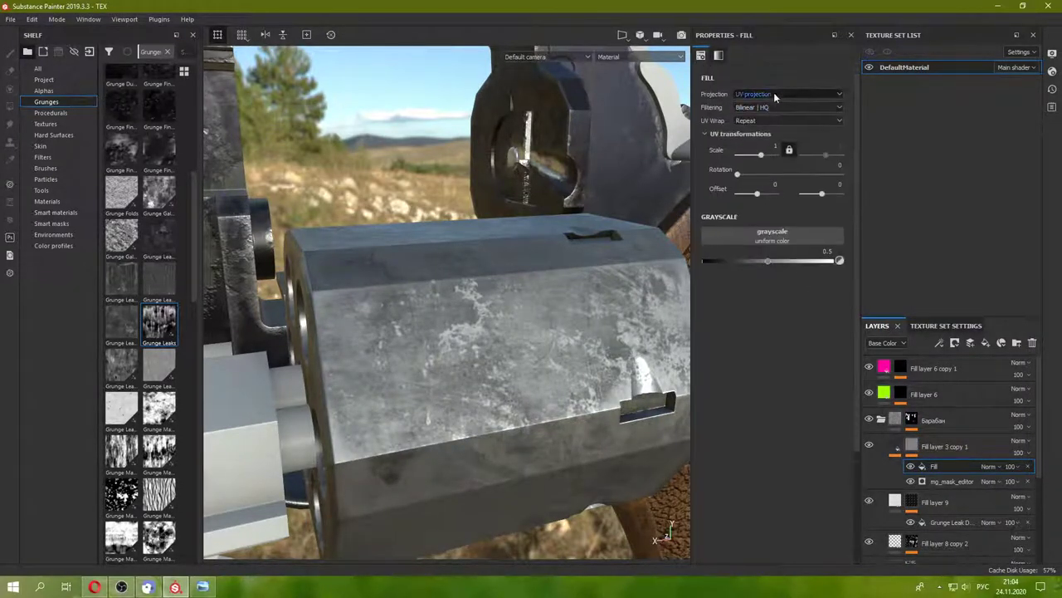
left_click(773, 94)
left_click(773, 102)
left_click(772, 259)
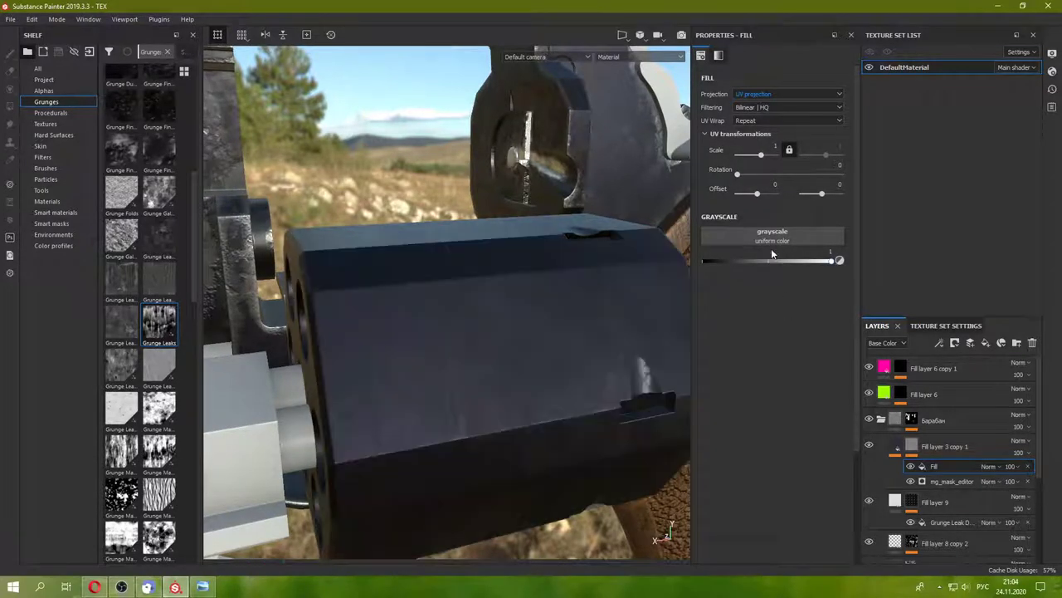
left_click(765, 93)
left_click(769, 109)
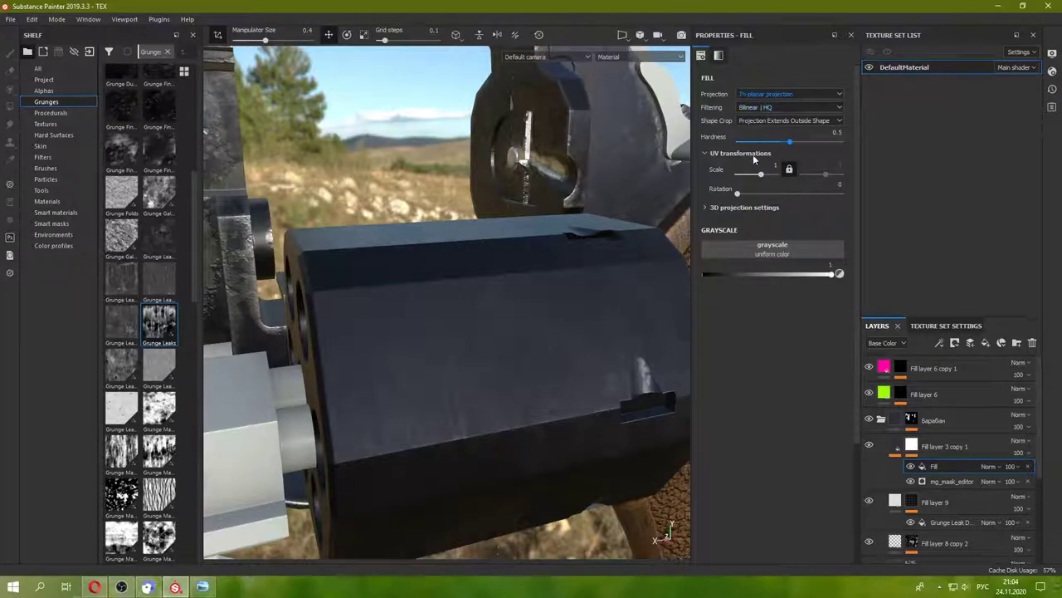
mouse_move(318, 348)
left_mouse_down("alt")
mouse_move(397, 356)
mouse_move(491, 243)
mouse_move(405, 152)
left_mouse_up("alt")
scroll(492, 243, "up", 3)
- Set the 3D projection scale to 1, then shrink the projection around the cylinder with the scale gizmo
left_click(364, 34)
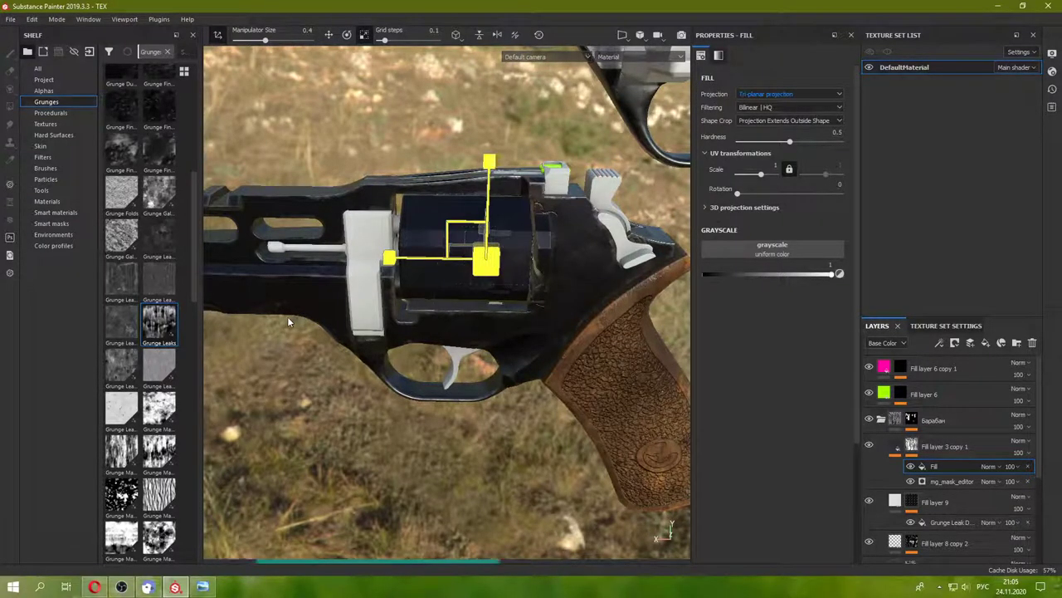
left_click_drag(475, 282, 571, 233, "alt")
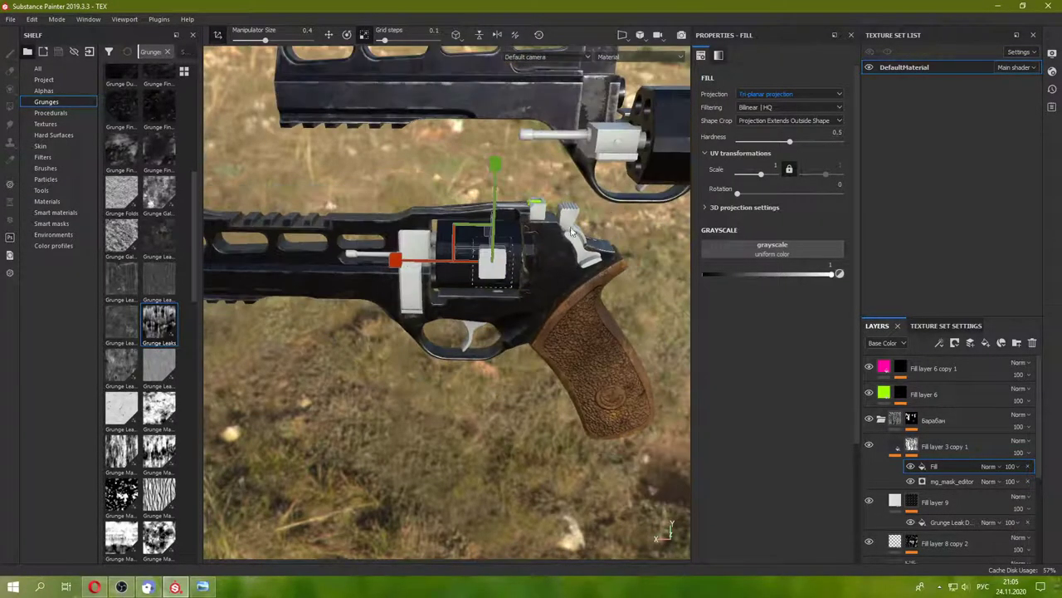
left_click(707, 209)
left_click(706, 210)
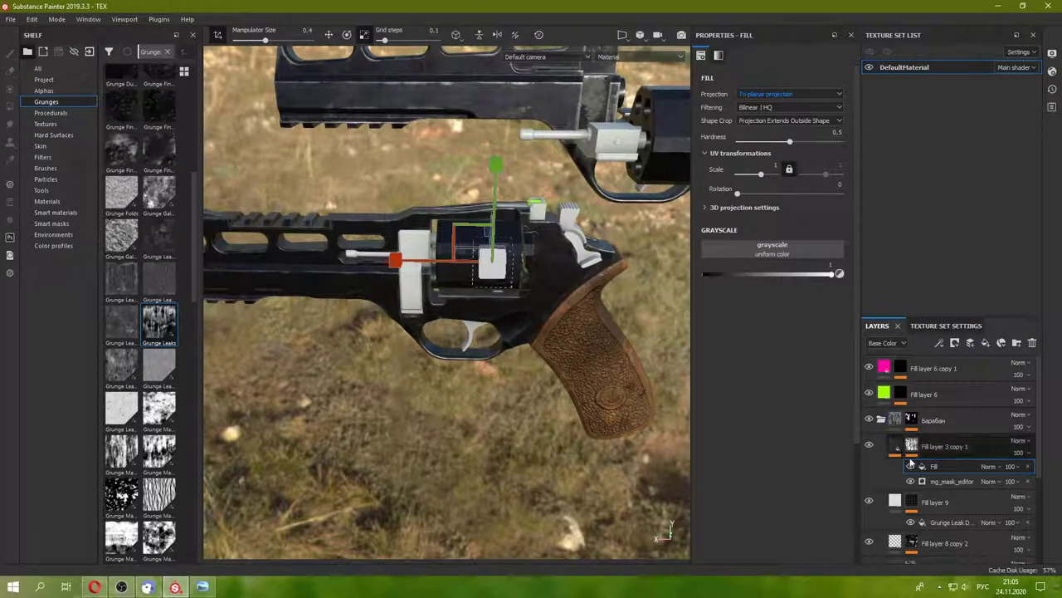
left_click_drag(631, 217, 532, 249, "alt")
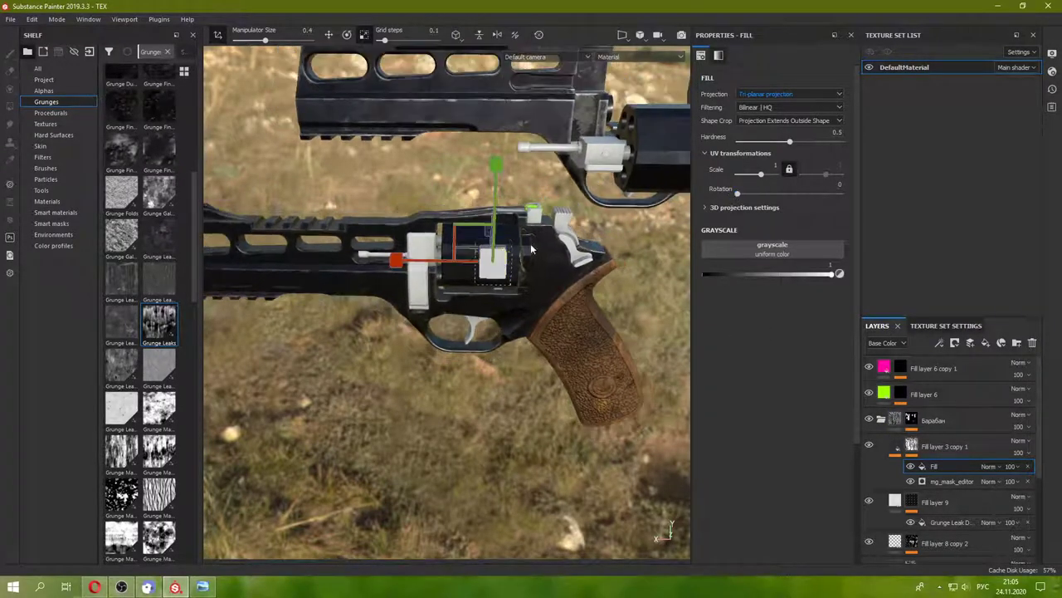
left_click(708, 210)
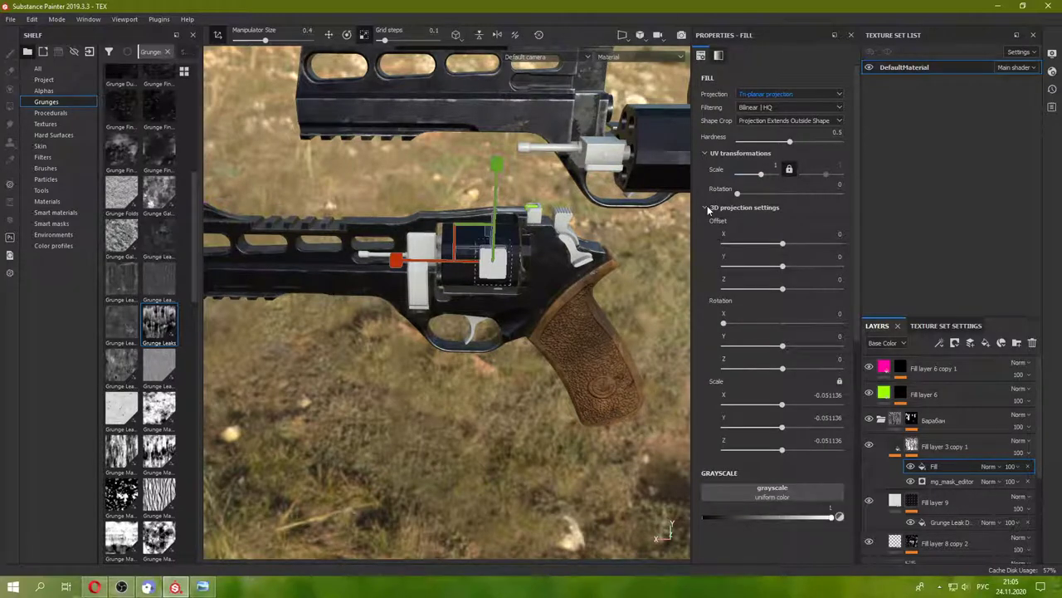
left_click(833, 395)
type("1")
left_click(837, 417)
type("1")
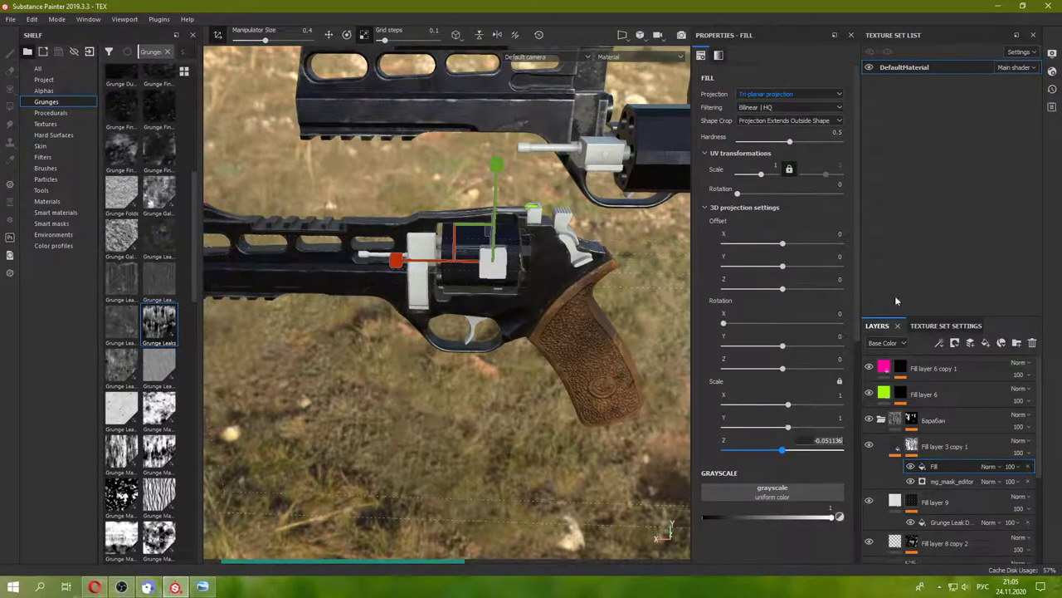
type("1")
key("Return")
mouse_move(495, 278)
left_mouse_down()
mouse_move(457, 283)
mouse_move(471, 295)
left_mouse_up()
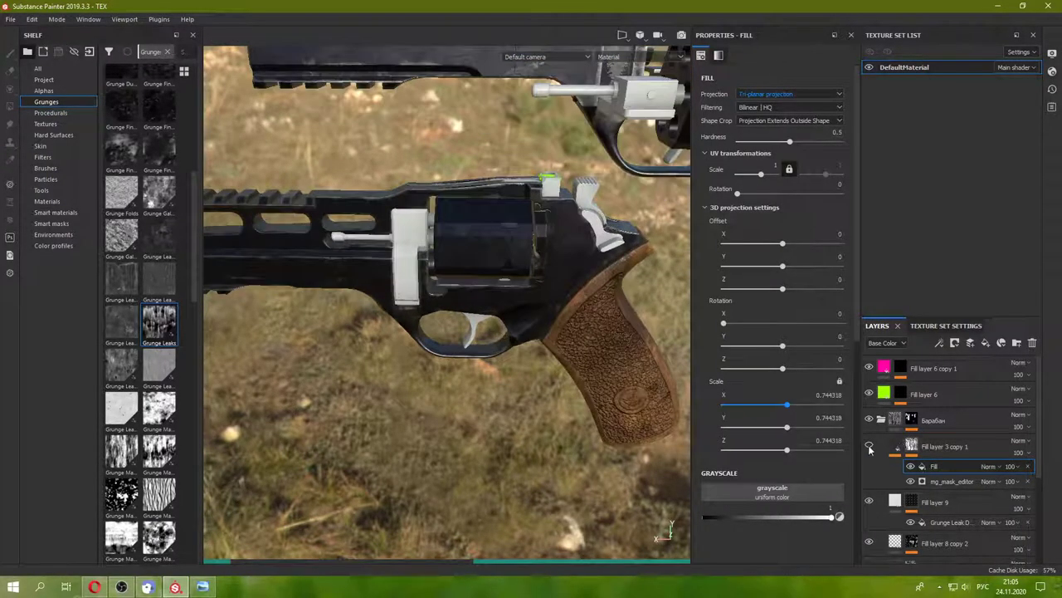
mouse_move(498, 249)
left_mouse_down()
mouse_move(490, 261)
mouse_move(389, 281)
left_mouse_up()
- Check the texture set size, then shrink the tri-planar projection on the cylinder
left_click(938, 326)
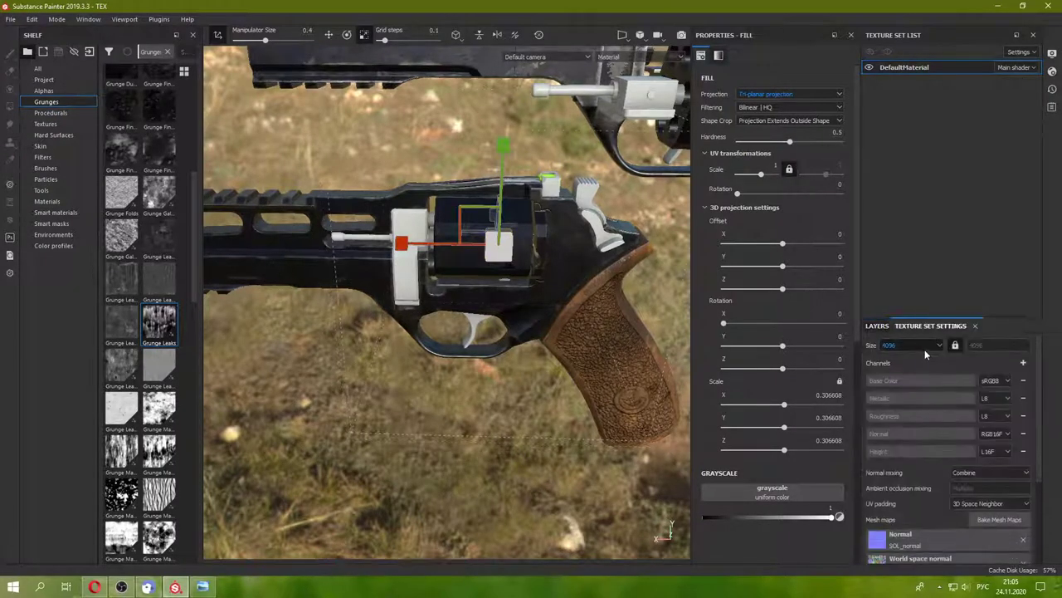
left_click(925, 349)
left_click(917, 376)
left_click(877, 325)
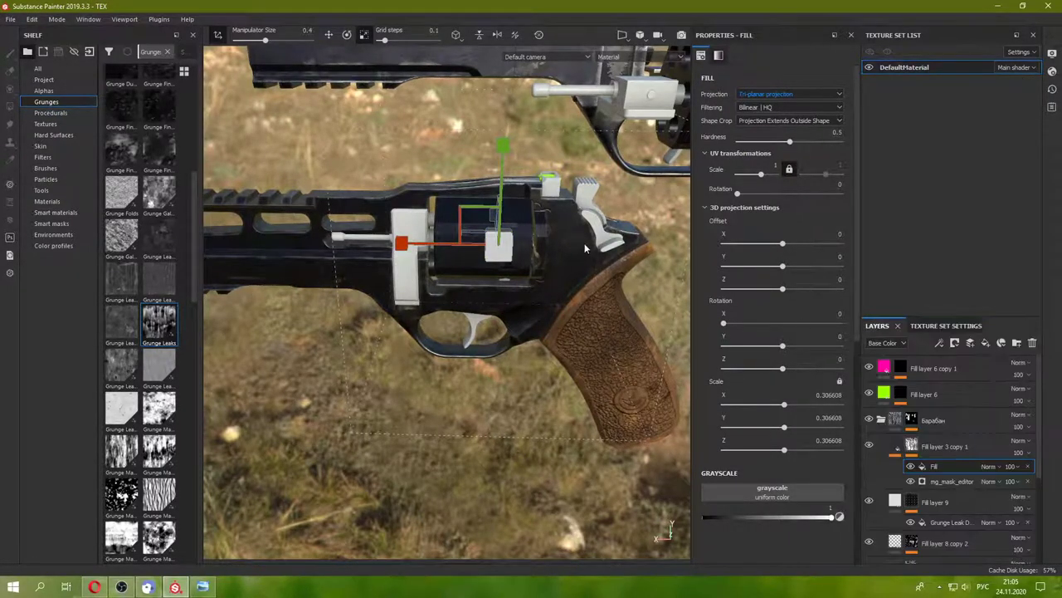
scroll(581, 249, "up", 2)
scroll(525, 260, "up", 2)
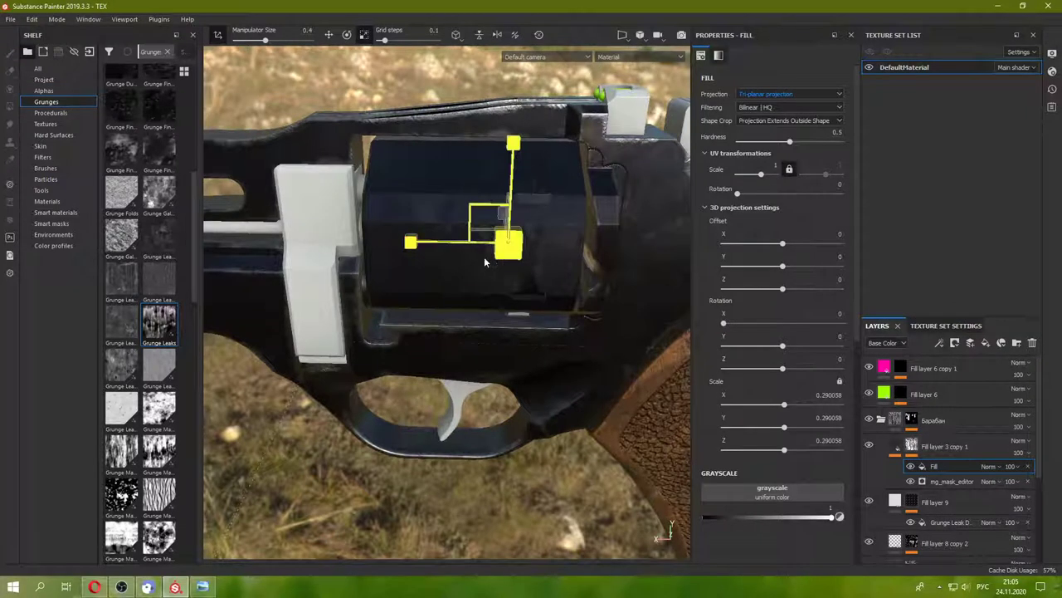
left_click_drag(486, 262, 433, 269)
left_click_drag(473, 264, 410, 264)
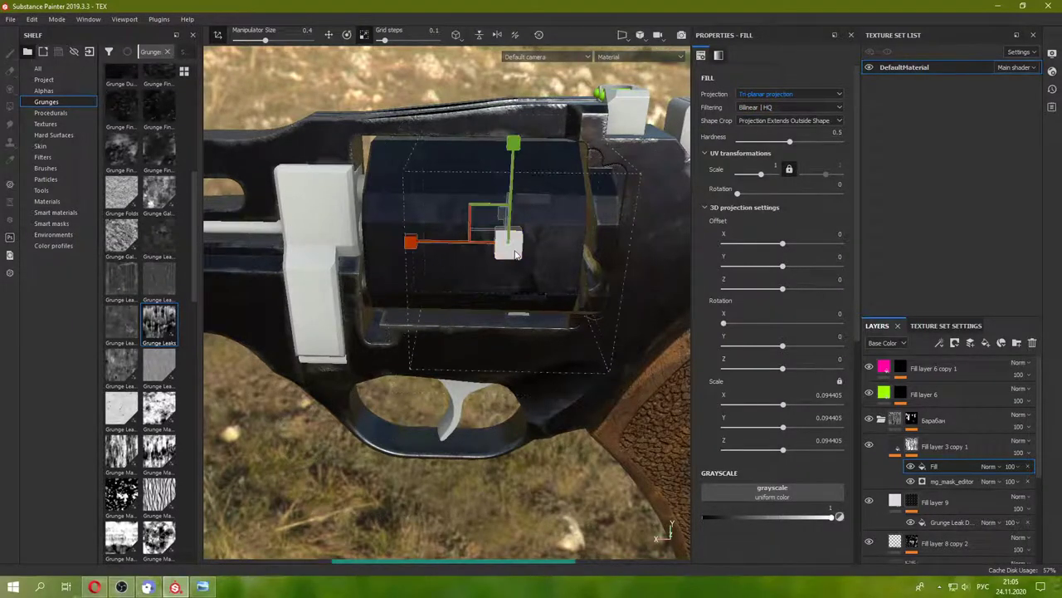
- Set Shape Crop to Projection Cropped to Shape and hide the mg_mask_editor effect
left_click_drag(516, 253, 758, 195, "alt")
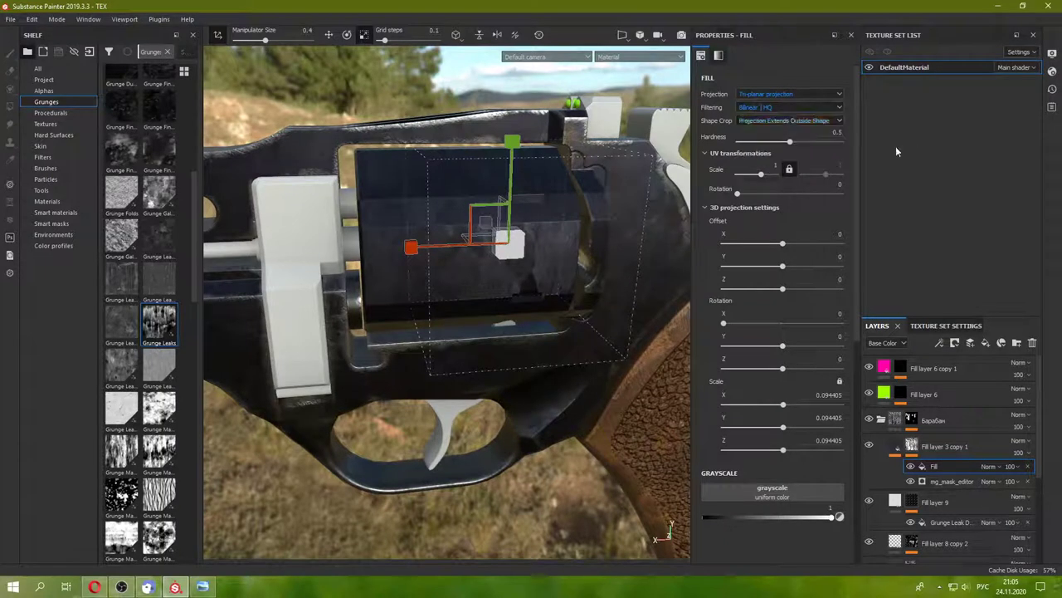
left_click(792, 123)
left_click(795, 134)
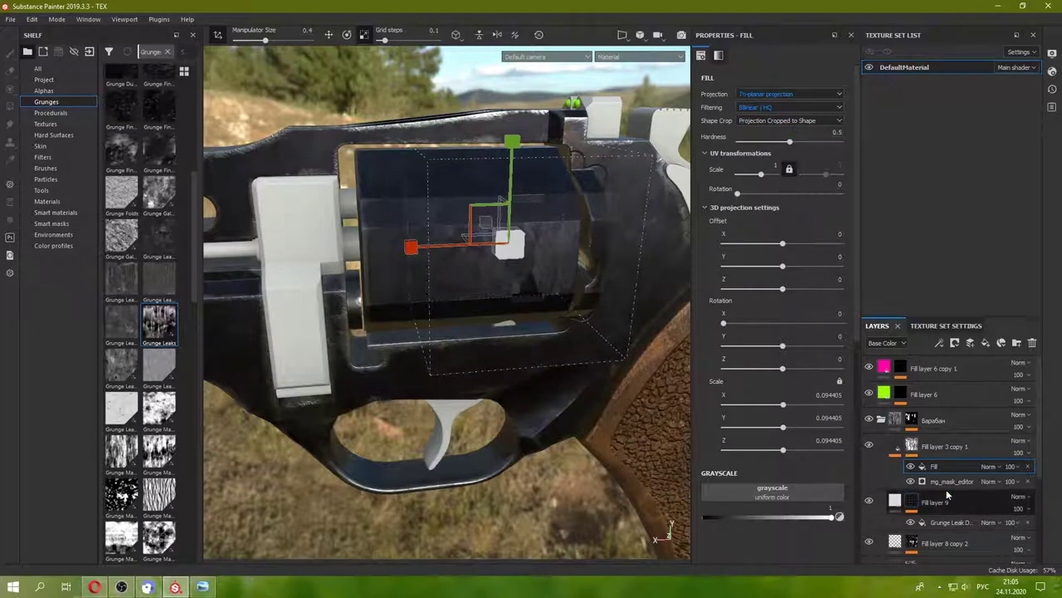
left_click(910, 482)
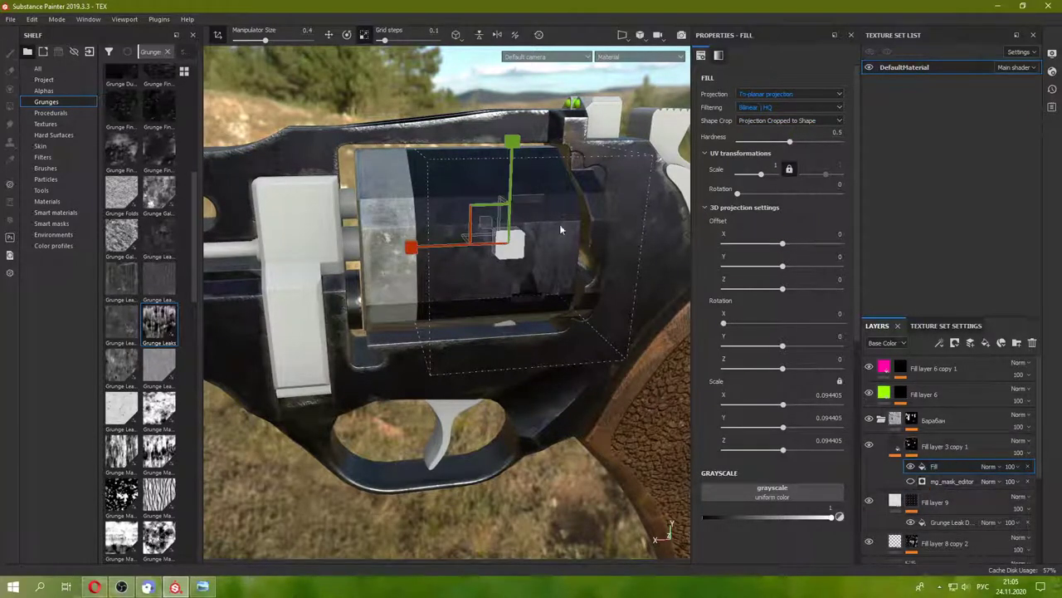
left_click_drag(560, 230, 500, 220, "alt")
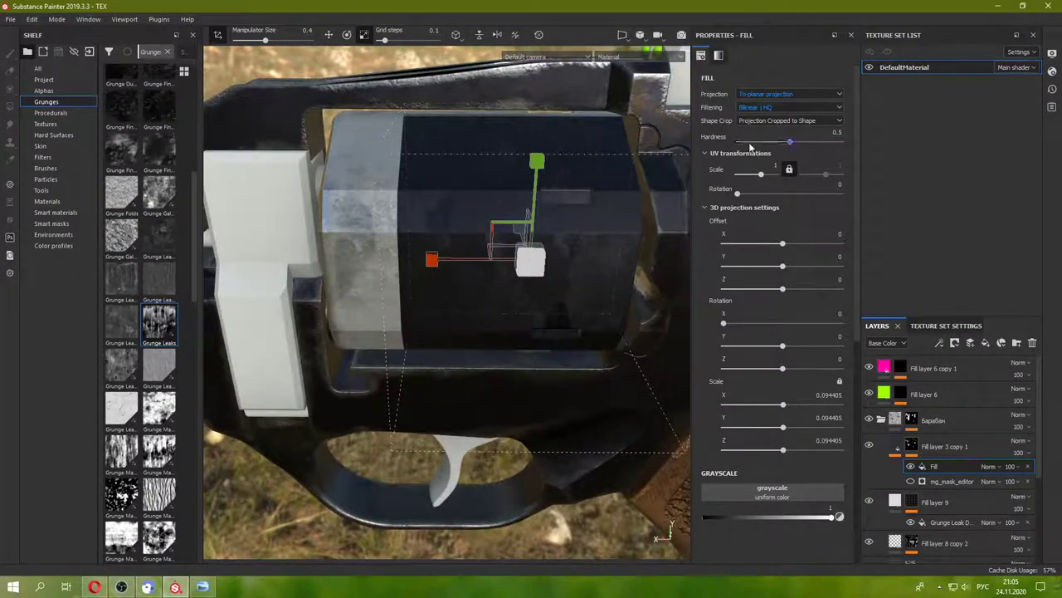
- Narrow the tri-planar projection's X scale to 0.05
mouse_move(500, 260)
left_mouse_down()
mouse_move(547, 268)
mouse_move(513, 264)
left_mouse_up()
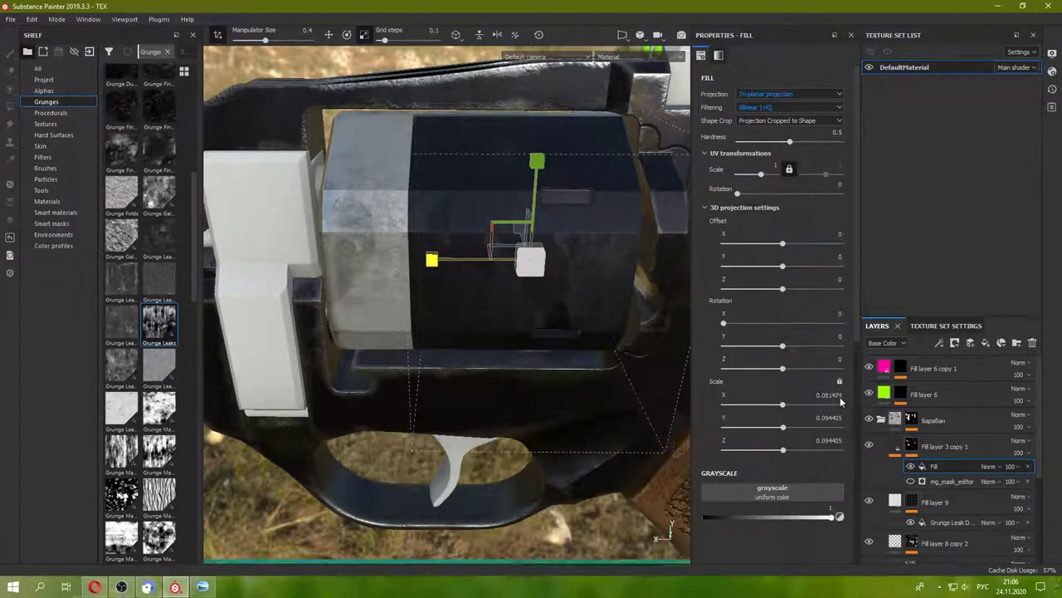
left_click_drag(840, 396, 822, 397)
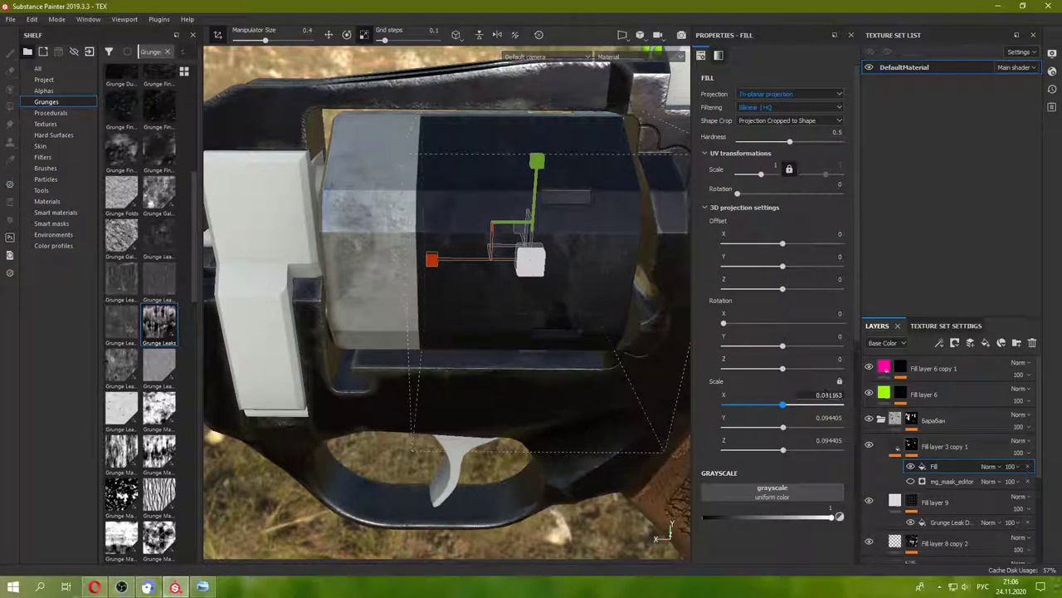
type("0.5")
key("Return")
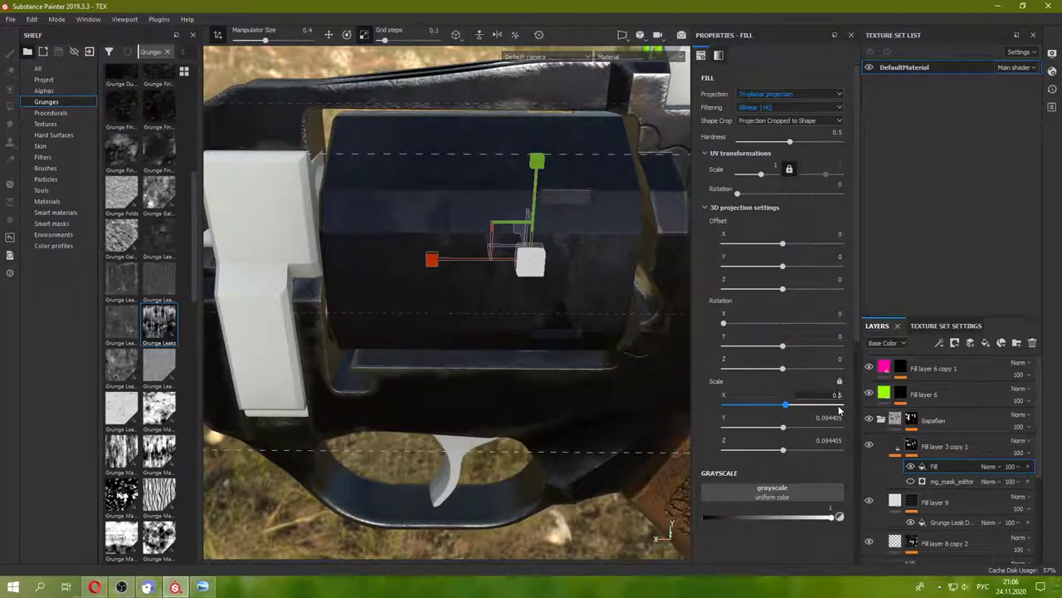
type("0.05")
key("Return")
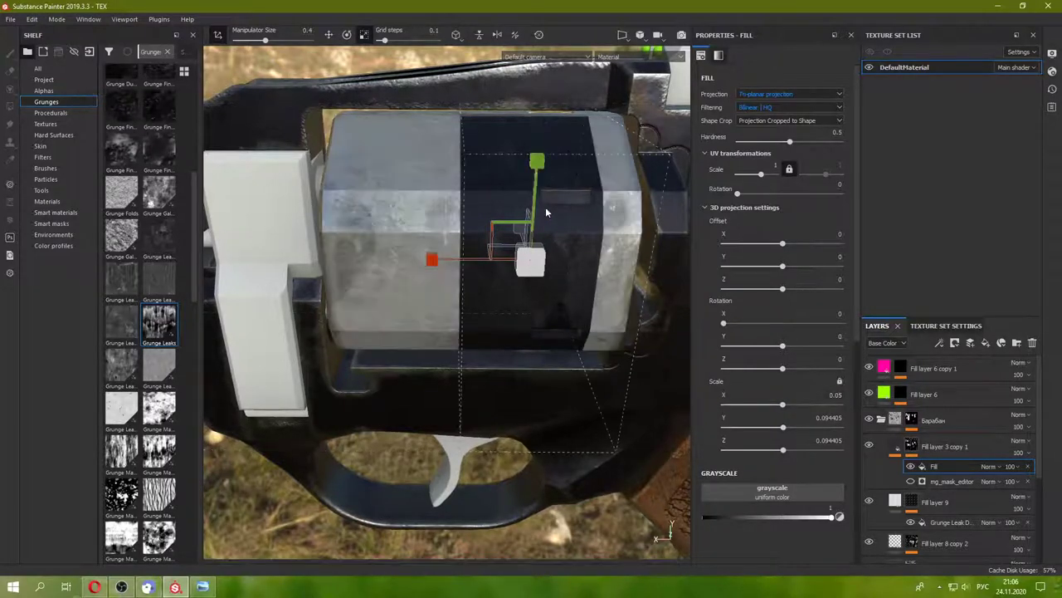
scroll(545, 207, "down", 2)
mouse_move(535, 214)
left_mouse_down("alt")
mouse_move(605, 241)
mouse_move(518, 243)
mouse_move(531, 249)
mouse_move(519, 261)
mouse_move(453, 238)
left_mouse_up("alt")
scroll(552, 274, "up", 5)
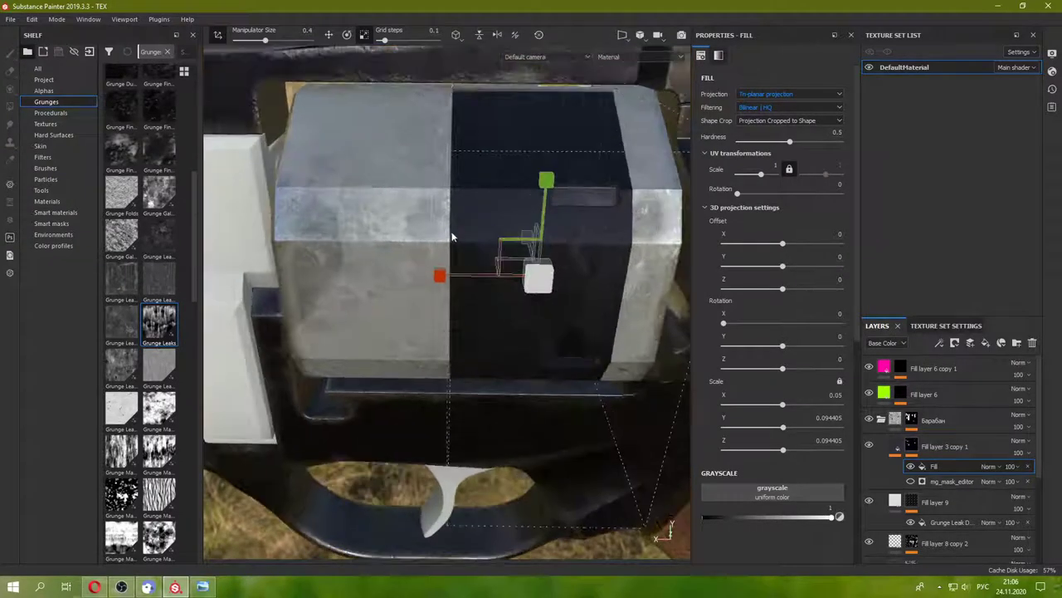
- Rotate the tri-planar projection 45° on Y and set its Z scale to 0.5
left_click(347, 34)
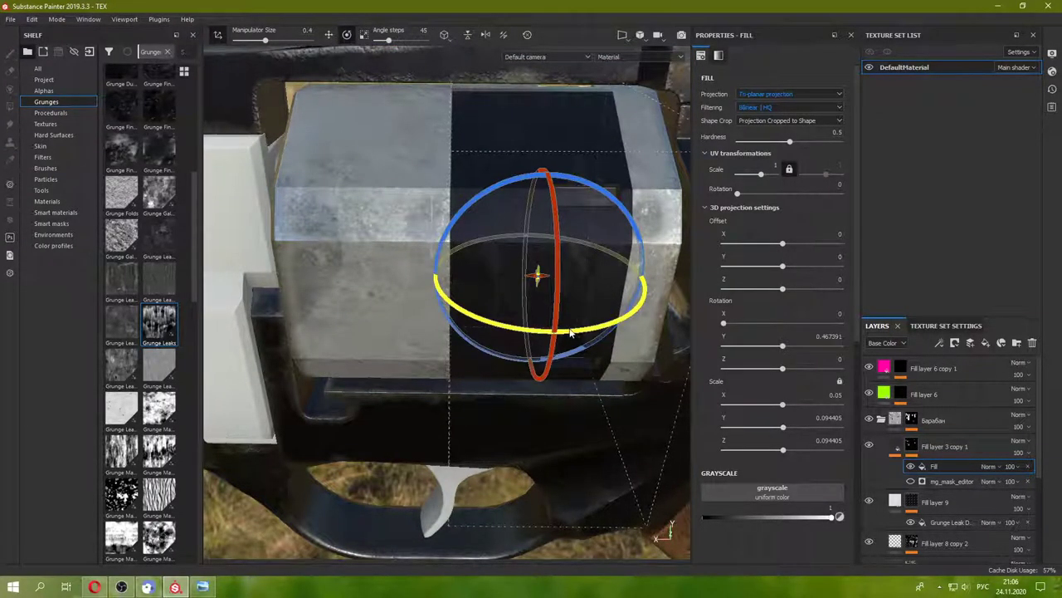
left_click(808, 337)
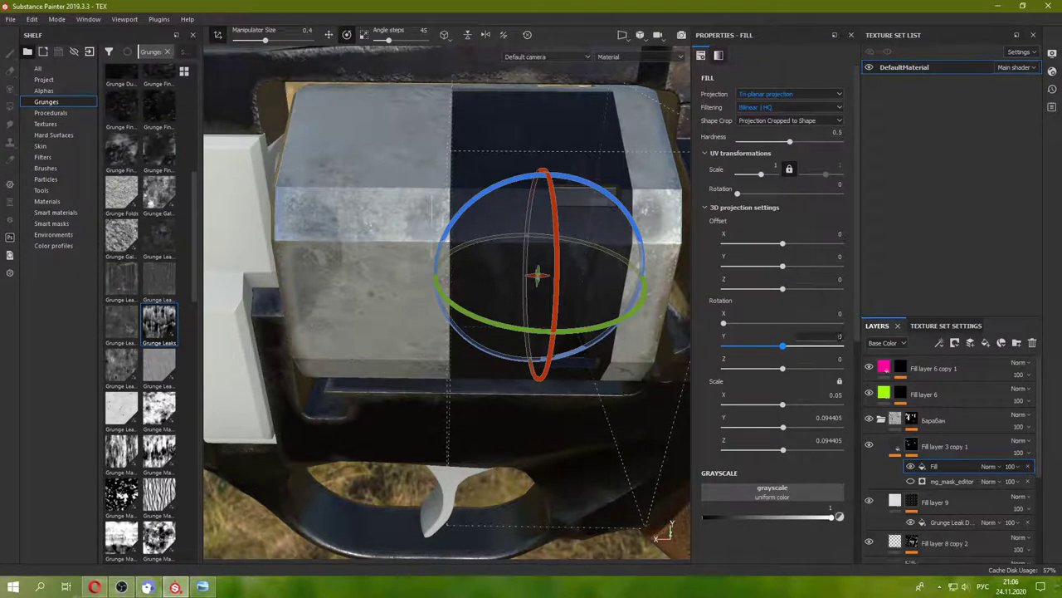
type("45")
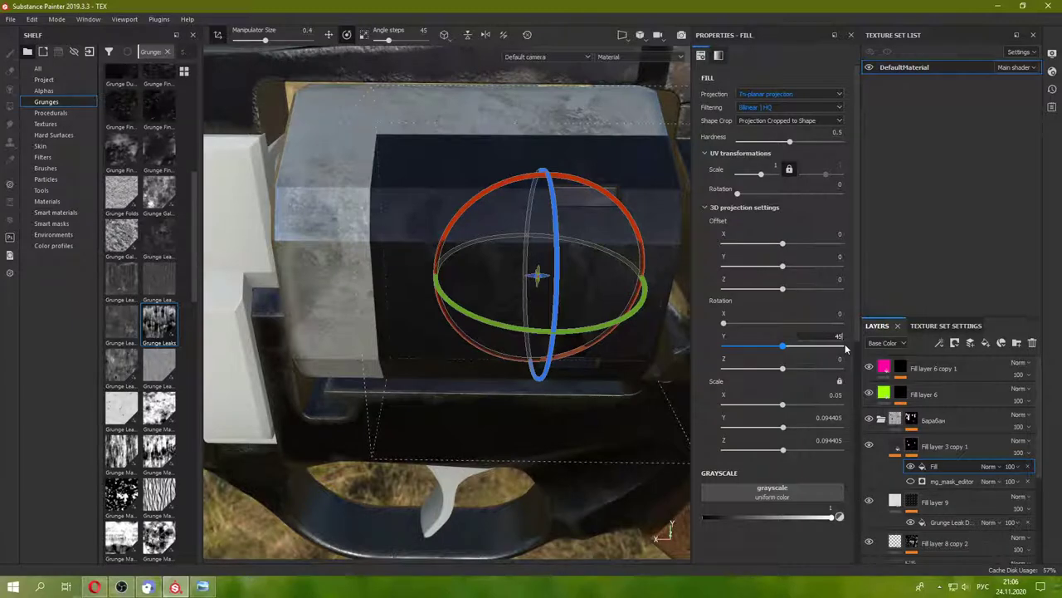
key("Return")
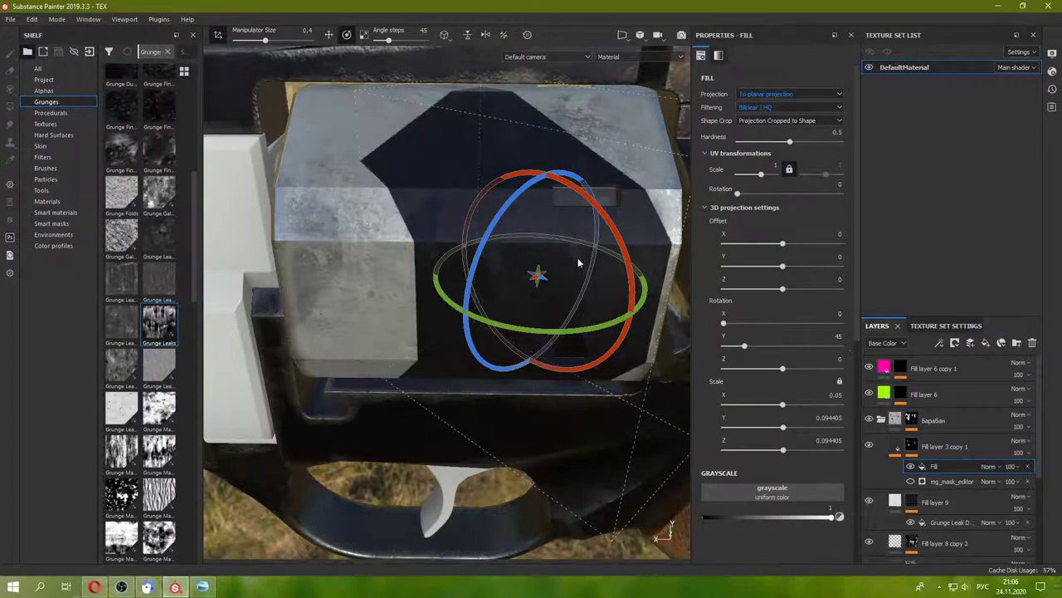
left_click(348, 37)
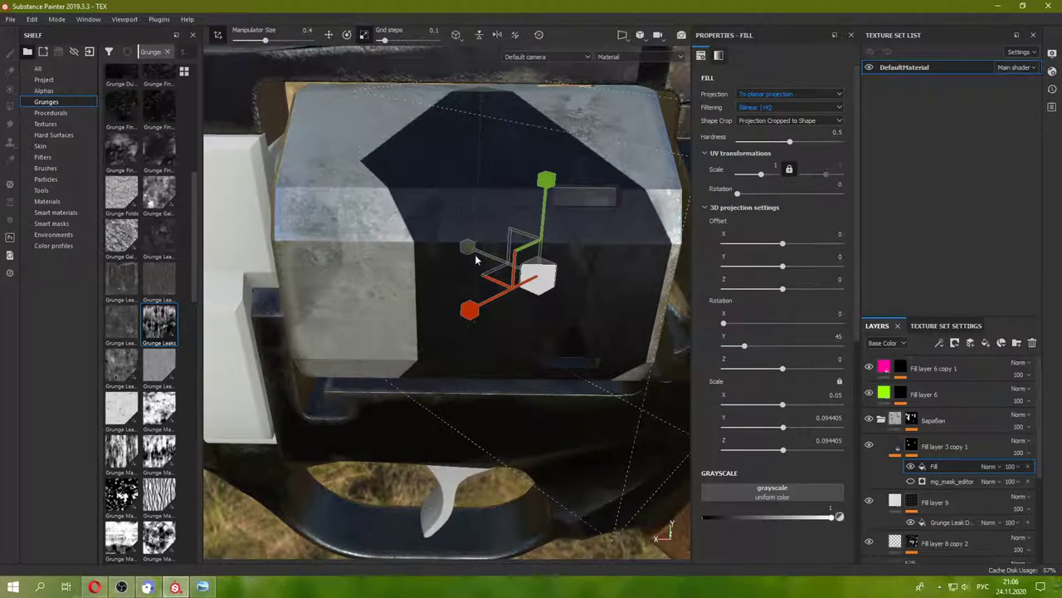
mouse_move(506, 286)
left_mouse_down()
mouse_move(481, 259)
mouse_move(372, 212)
left_mouse_up()
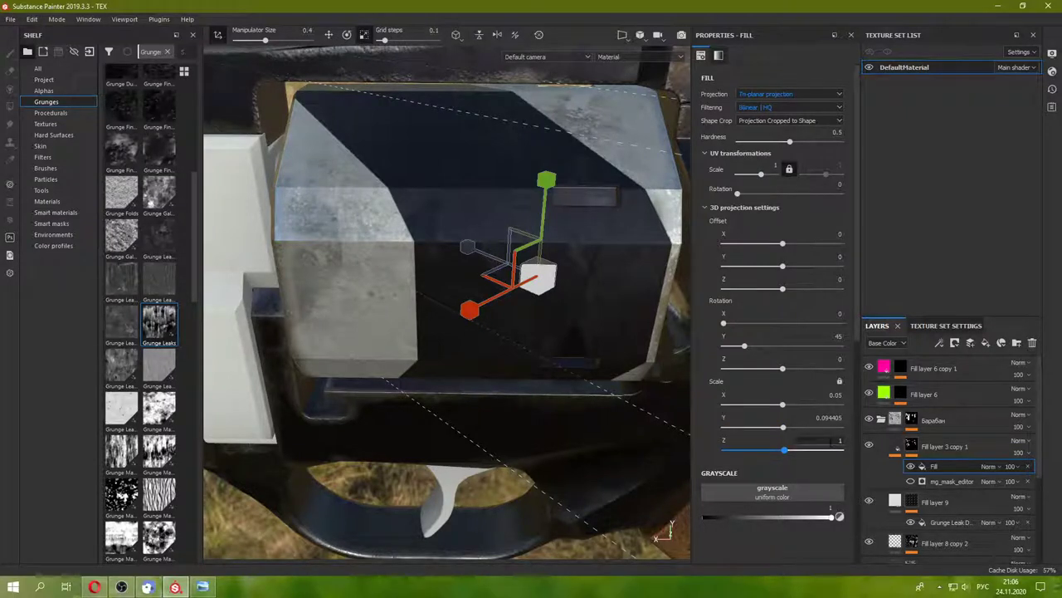
type("0.5")
key("Return")
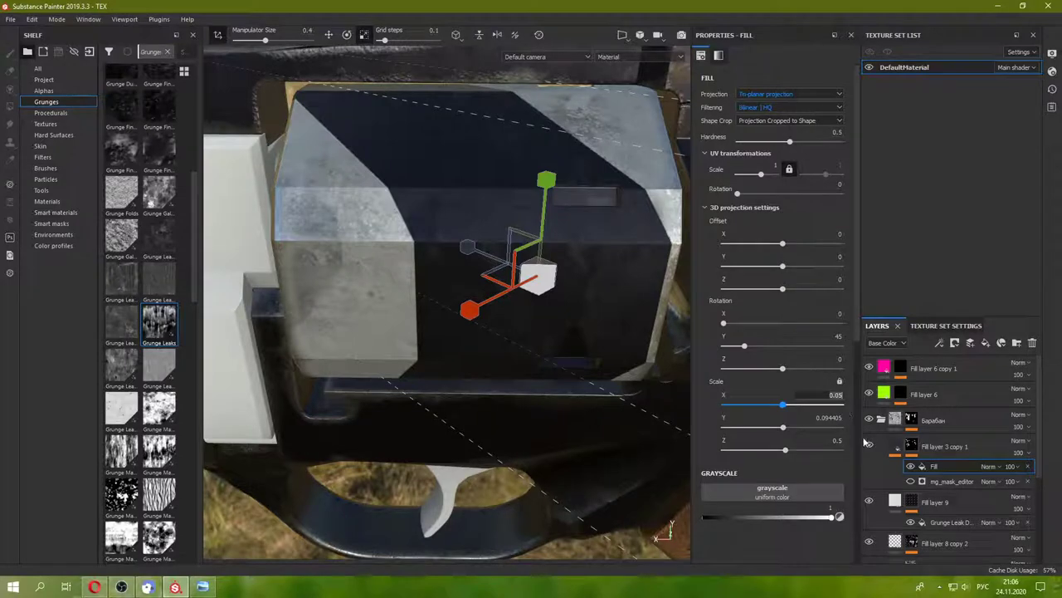
- Set the projection's X scale to 0.03 and Y scale to 1, nudging its position
type("3")
key("Return")
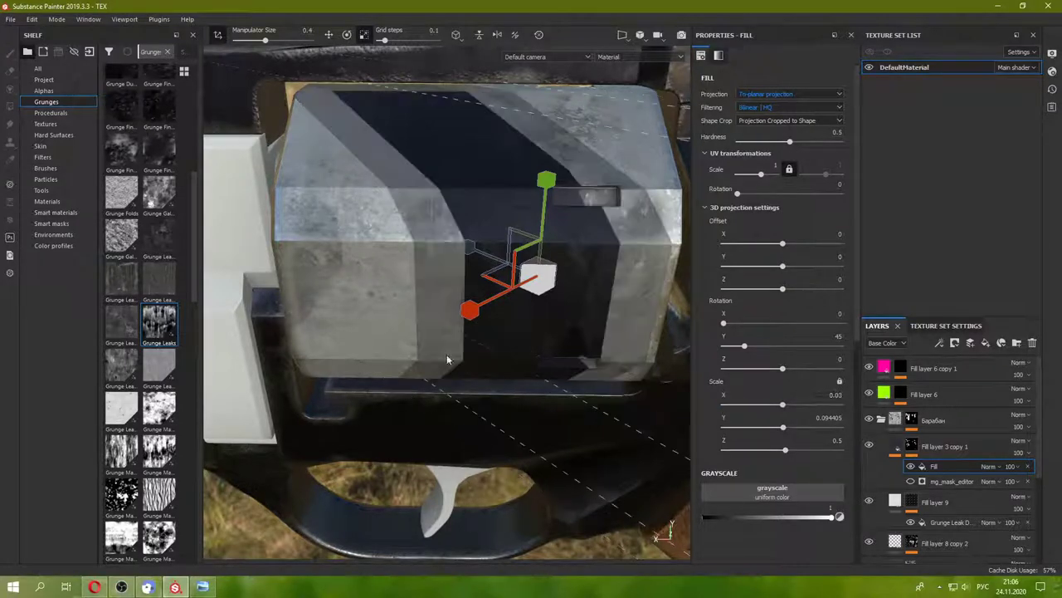
scroll(659, 381, "up", 2)
scroll(387, 274, "down", 3)
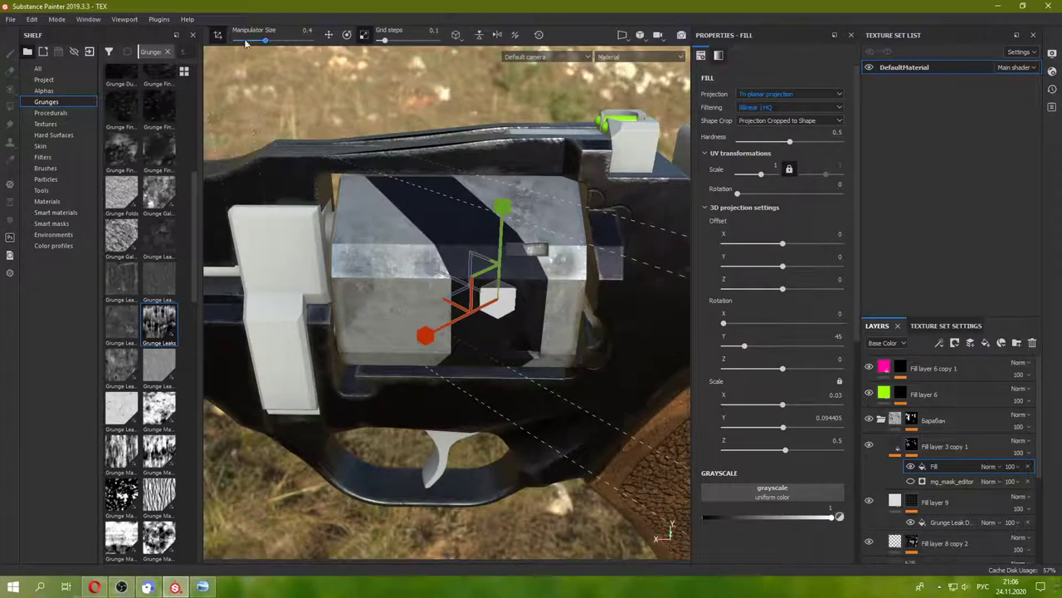
left_click_drag(427, 332, 473, 279, "alt")
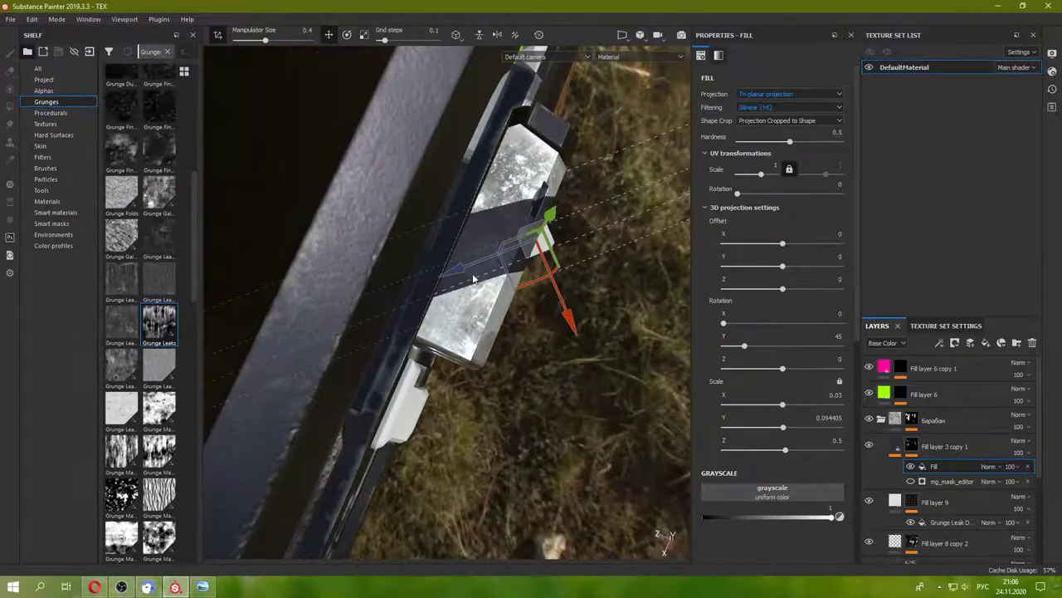
middle_click_drag(474, 279, 246, 207, "alt")
mouse_move(410, 259)
left_mouse_down()
mouse_move(214, 196)
mouse_move(531, 258)
left_mouse_up()
type("1")
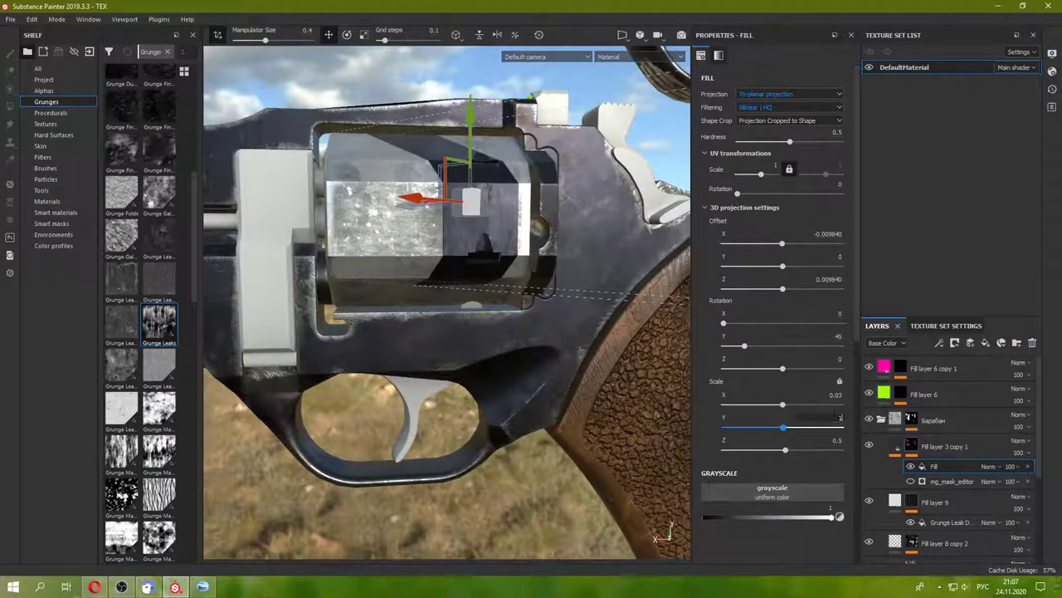
key("Return")
mouse_move(473, 145)
left_mouse_down()
mouse_move(470, 203)
mouse_move(428, 253)
mouse_move(463, 371)
mouse_move(425, 271)
left_mouse_up()
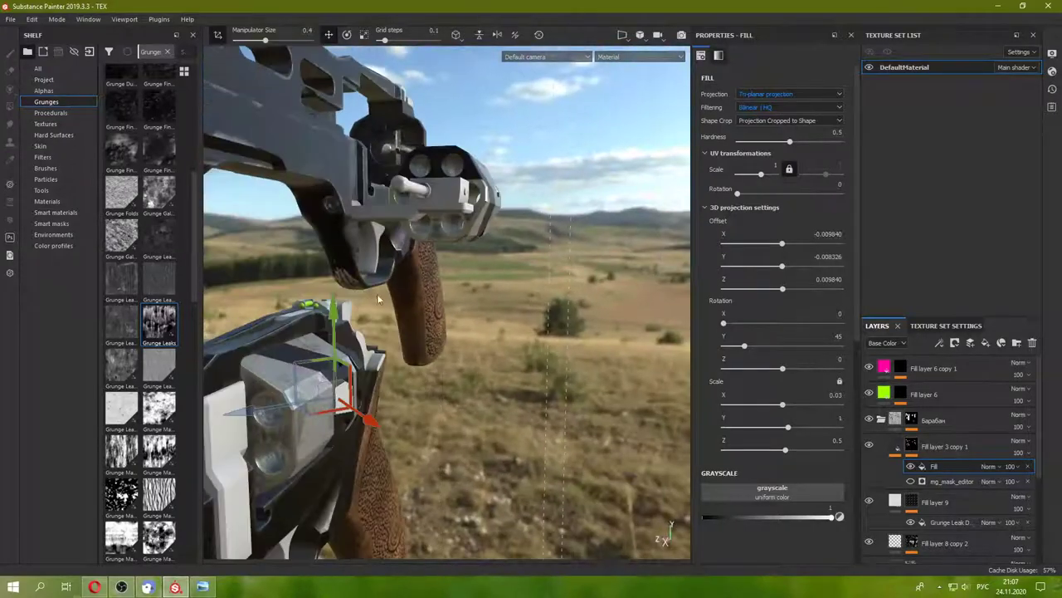
- Adjust the projection's X, Y and Z offsets and inspect the cylinder from several angles
mouse_move(377, 299)
left_mouse_down("alt")
mouse_move(398, 374)
mouse_move(633, 287)
mouse_move(402, 263)
left_mouse_up("alt")
type("0")
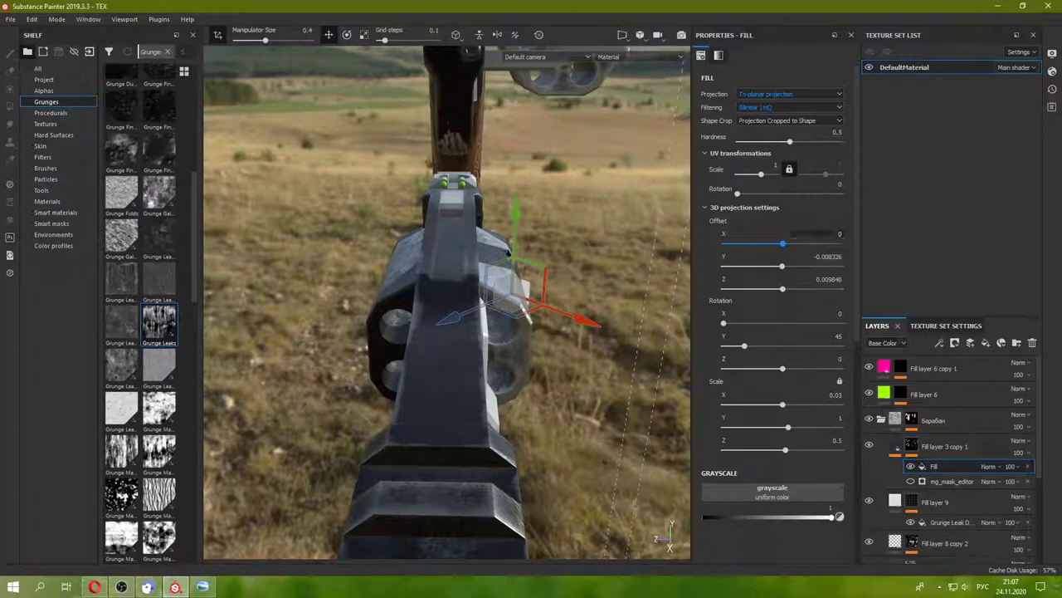
left_click_drag(783, 243, 781, 244)
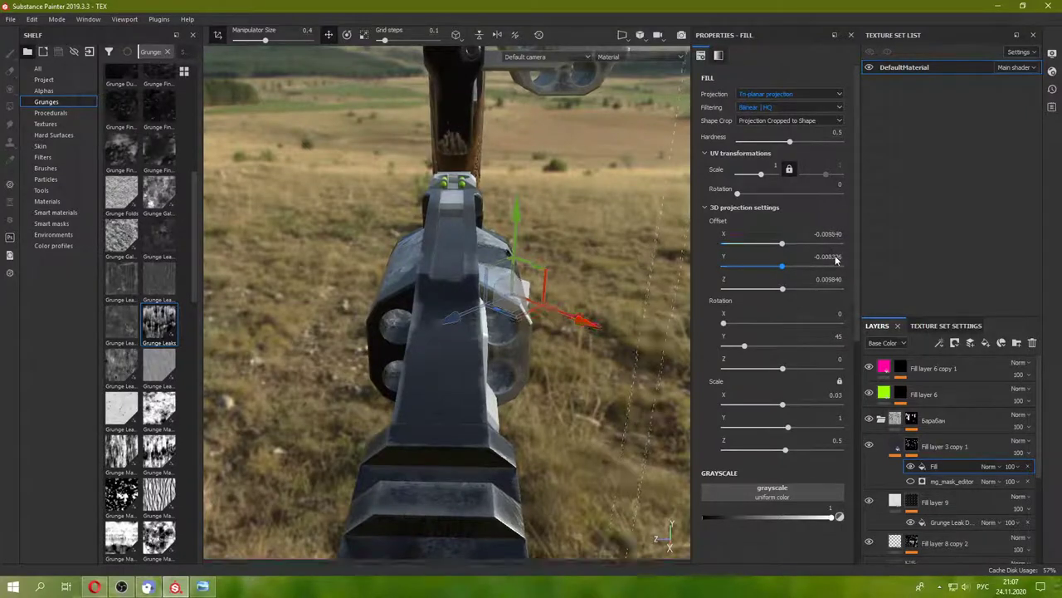
left_click(836, 262)
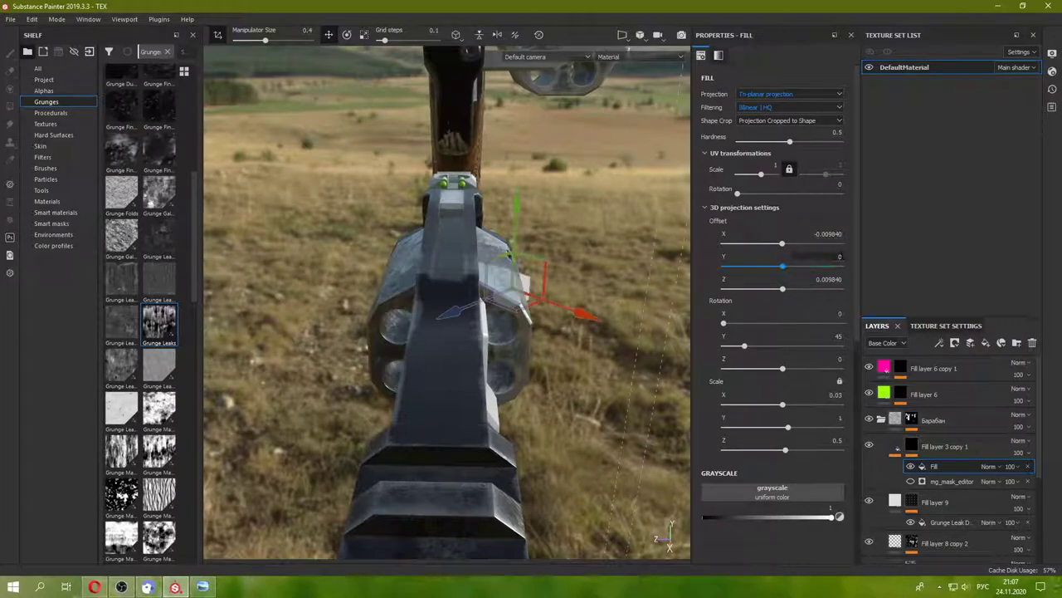
left_click(835, 287)
key("ctrl+v")
key("Return")
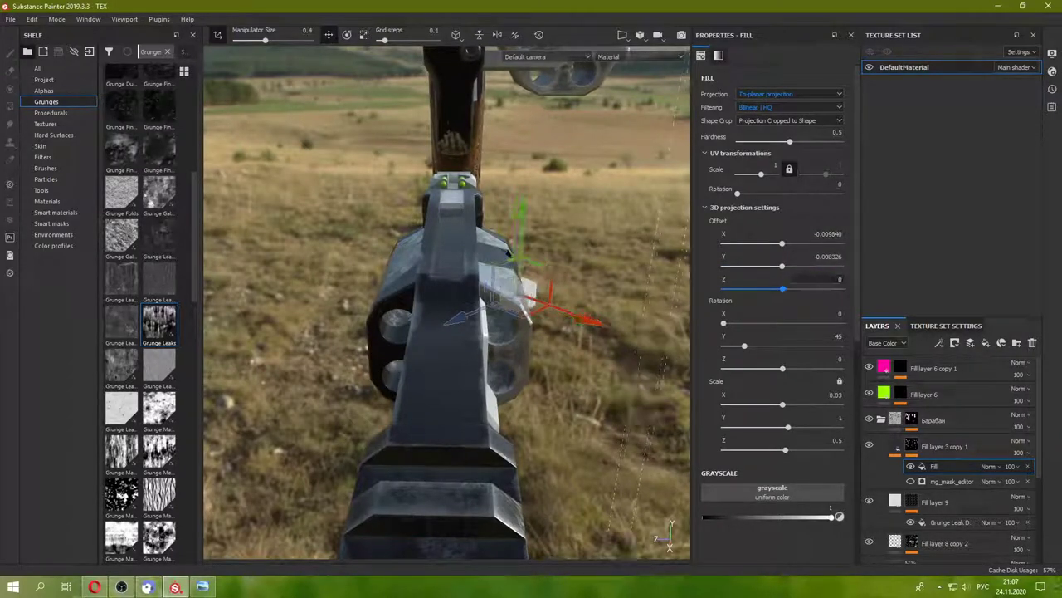
left_click_drag(498, 282, 562, 296, "alt")
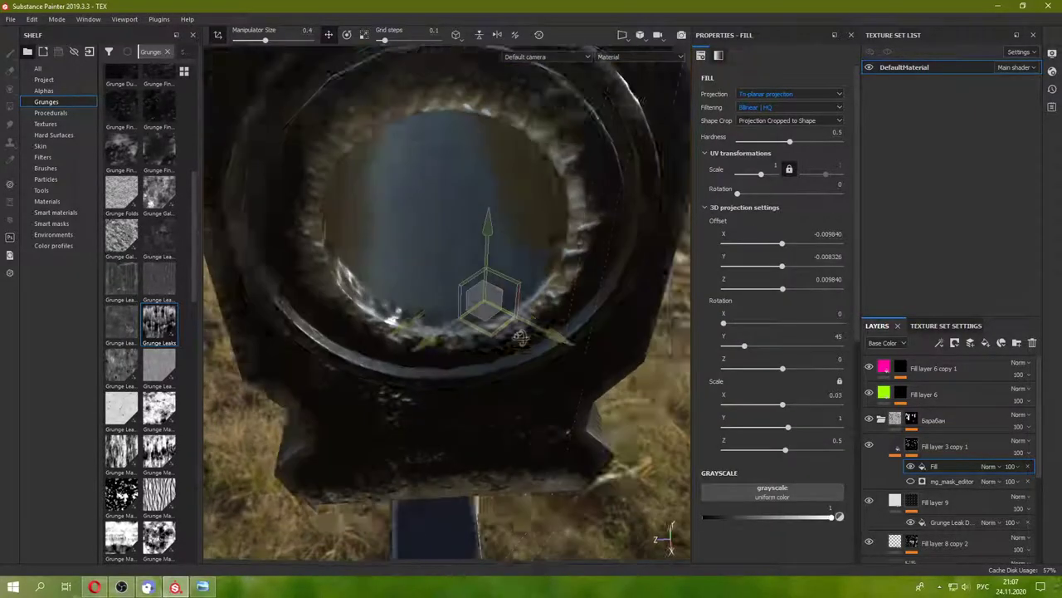
mouse_move(498, 249)
left_mouse_down("alt")
mouse_move(500, 183)
mouse_move(501, 368)
mouse_move(420, 259)
mouse_move(465, 274)
left_mouse_up("alt")
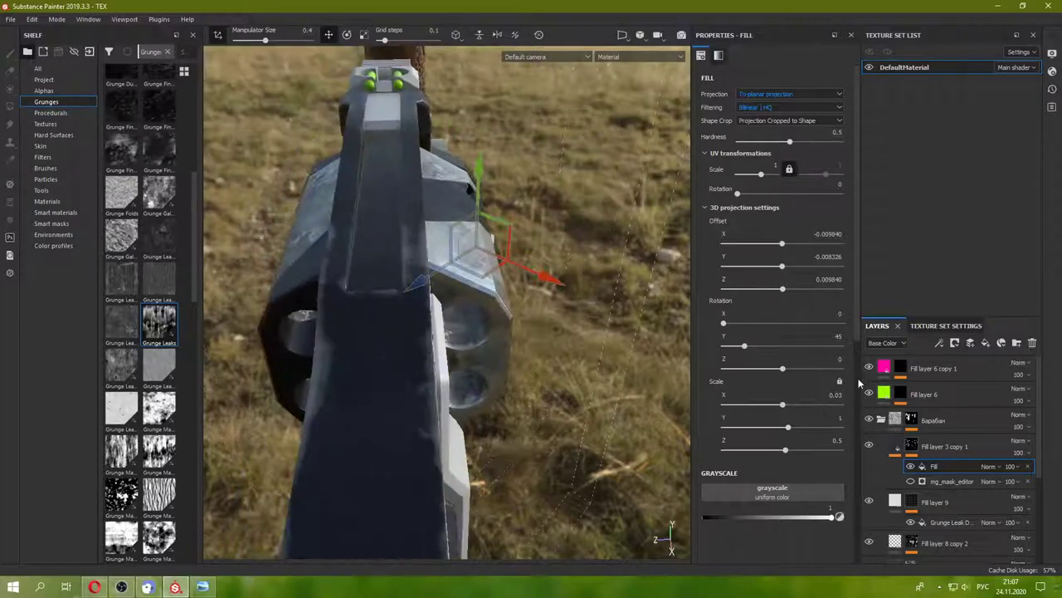
- Add an extra fill effect to the mask, then remove it again
right_click(996, 460)
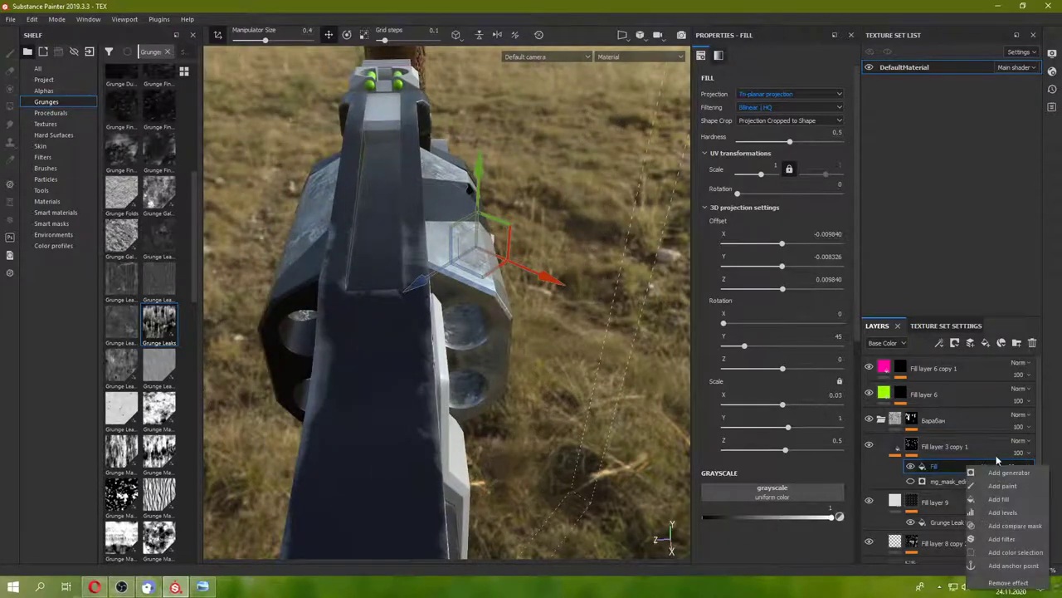
left_click(1001, 498)
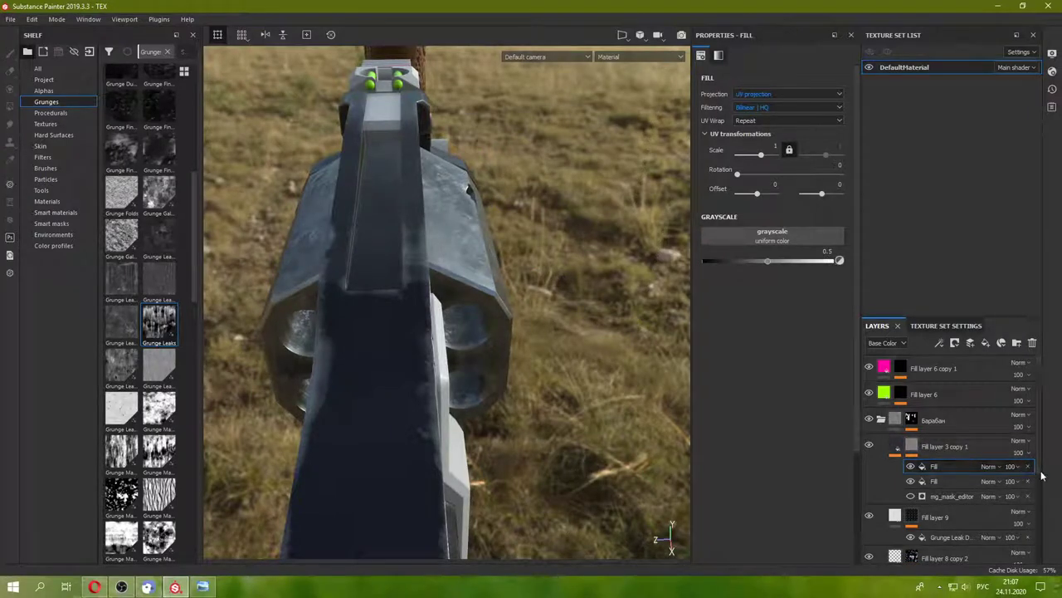
left_click(935, 479)
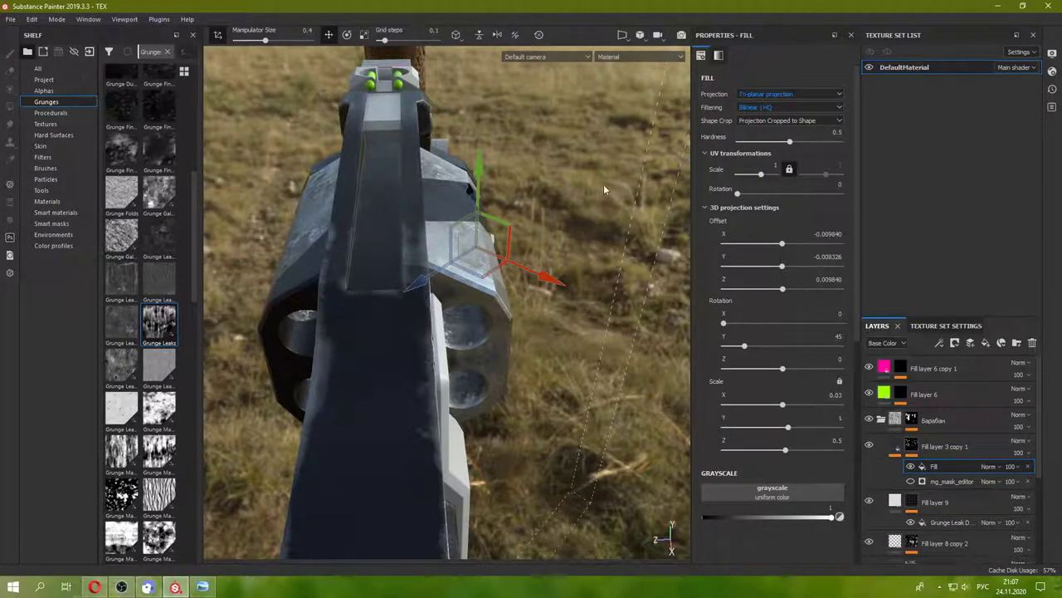
mouse_move(603, 185)
left_mouse_down("alt")
mouse_move(540, 263)
mouse_move(515, 253)
left_mouse_up("alt")
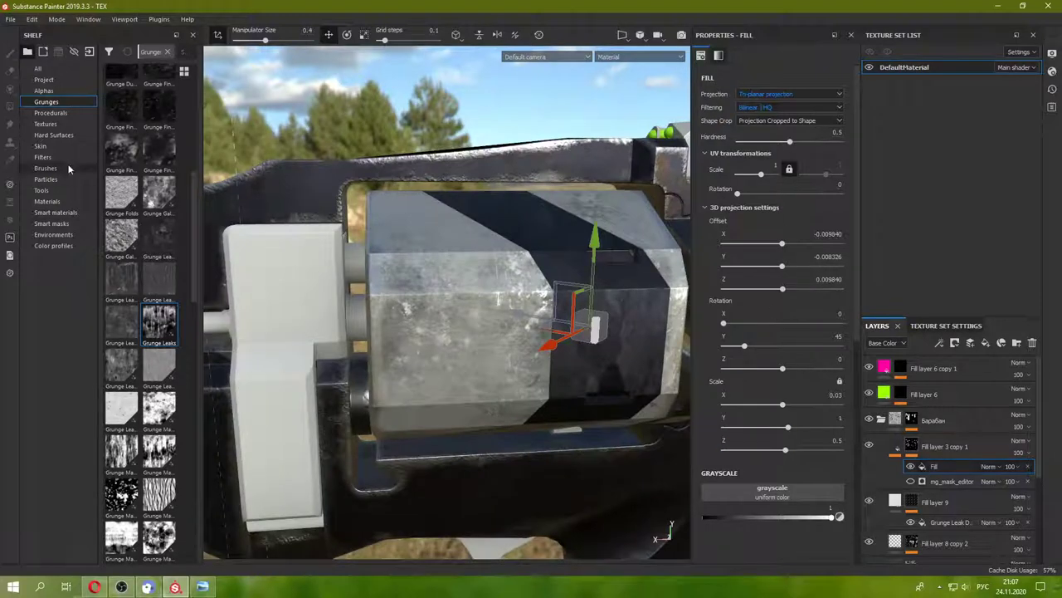
- Browse the Alphas shelf, scrolling through to the Sign alphas
left_click(43, 91)
scroll(152, 225, "up", 5)
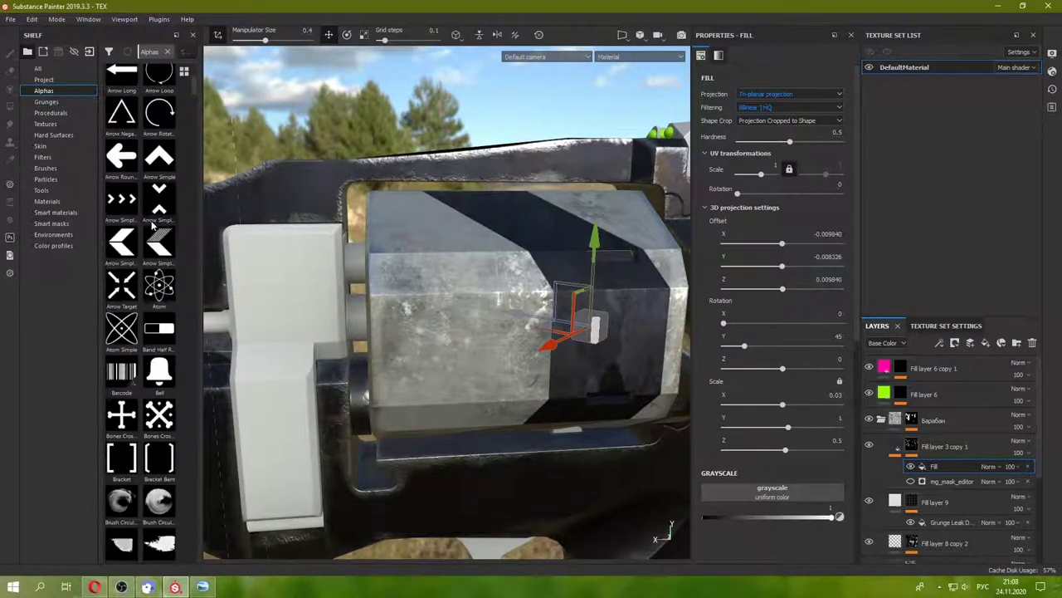
scroll(152, 224, "up", 3)
scroll(154, 228, "up", 3)
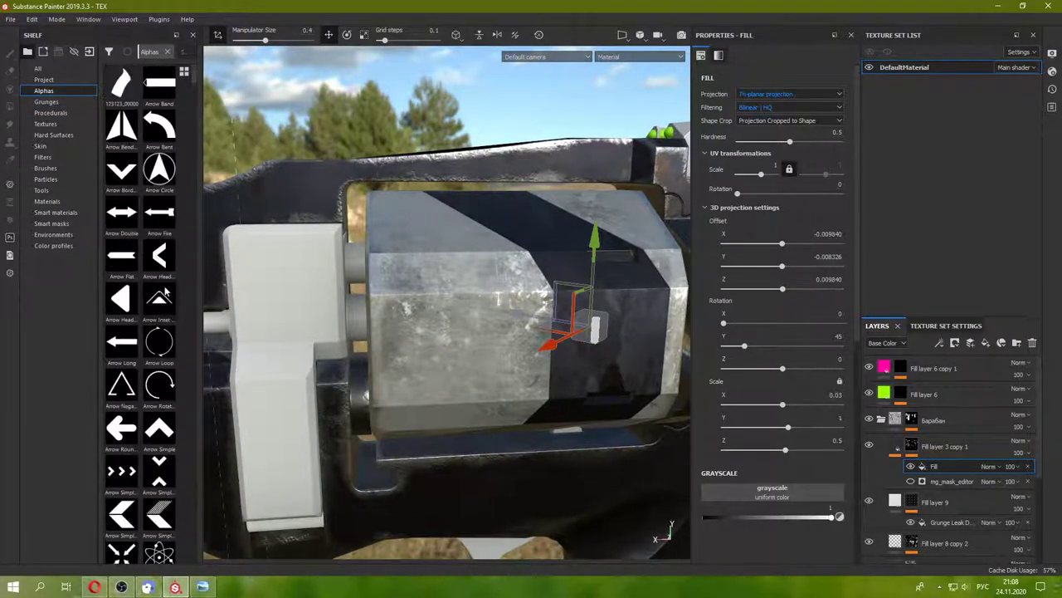
scroll(165, 290, "down", 3)
scroll(165, 289, "down", 3)
scroll(165, 290, "down", 3)
scroll(165, 290, "down", 3)
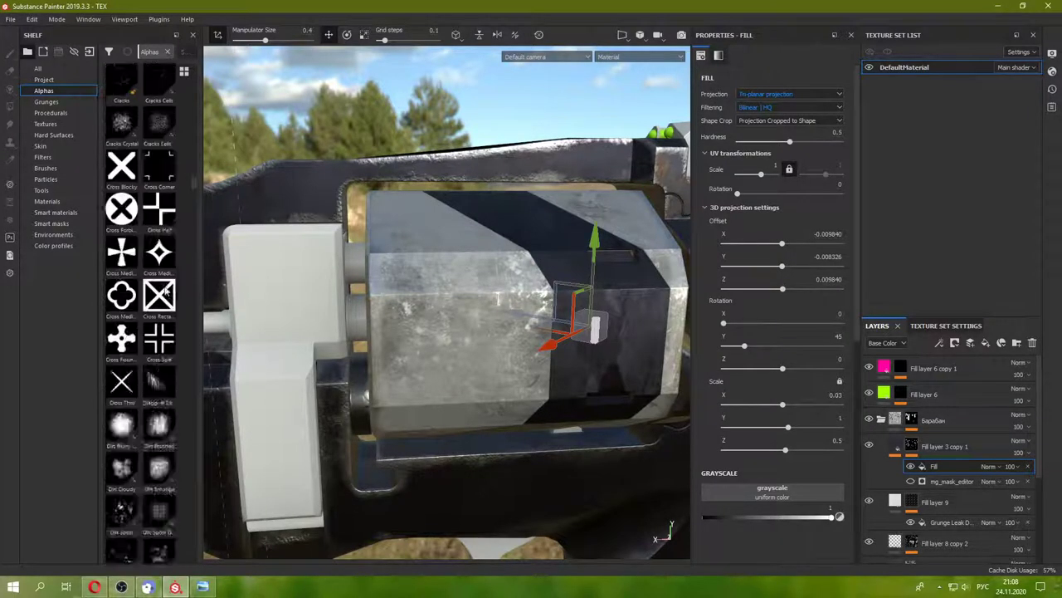
scroll(165, 289, "down", 3)
scroll(165, 290, "down", 3)
scroll(165, 289, "down", 3)
scroll(165, 290, "down", 3)
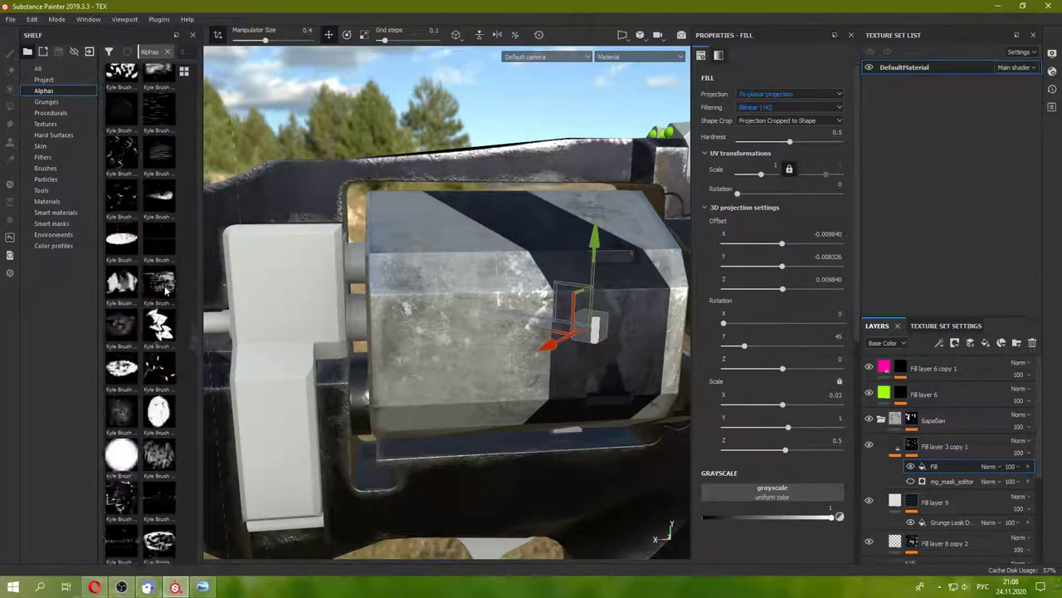
scroll(165, 290, "down", 3)
scroll(166, 290, "down", 3)
scroll(166, 289, "down", 5)
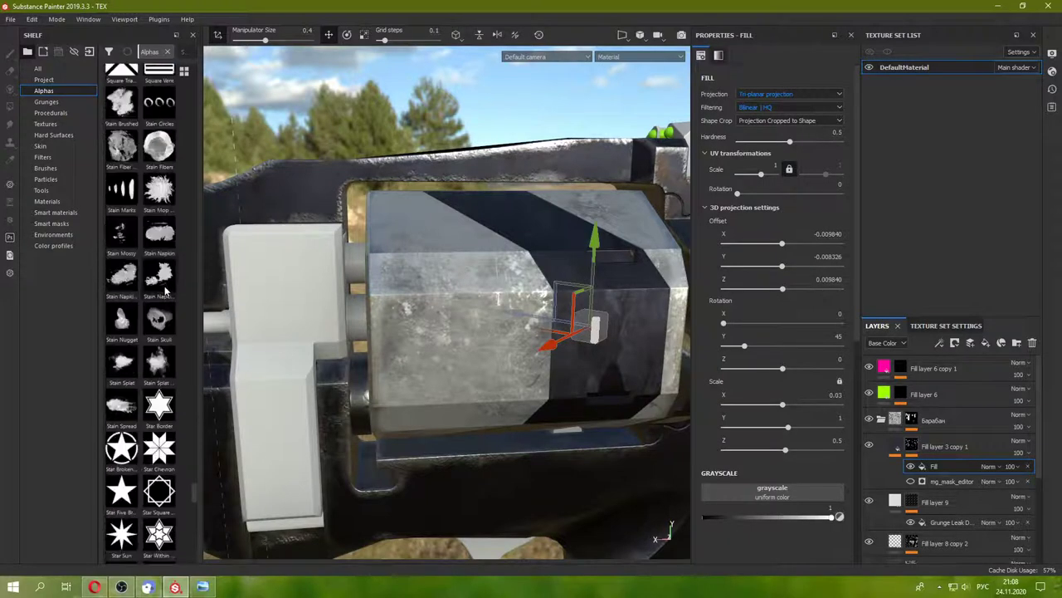
scroll(165, 290, "down", 5)
scroll(166, 290, "down", 5)
scroll(166, 289, "down", 5)
scroll(165, 290, "down", 5)
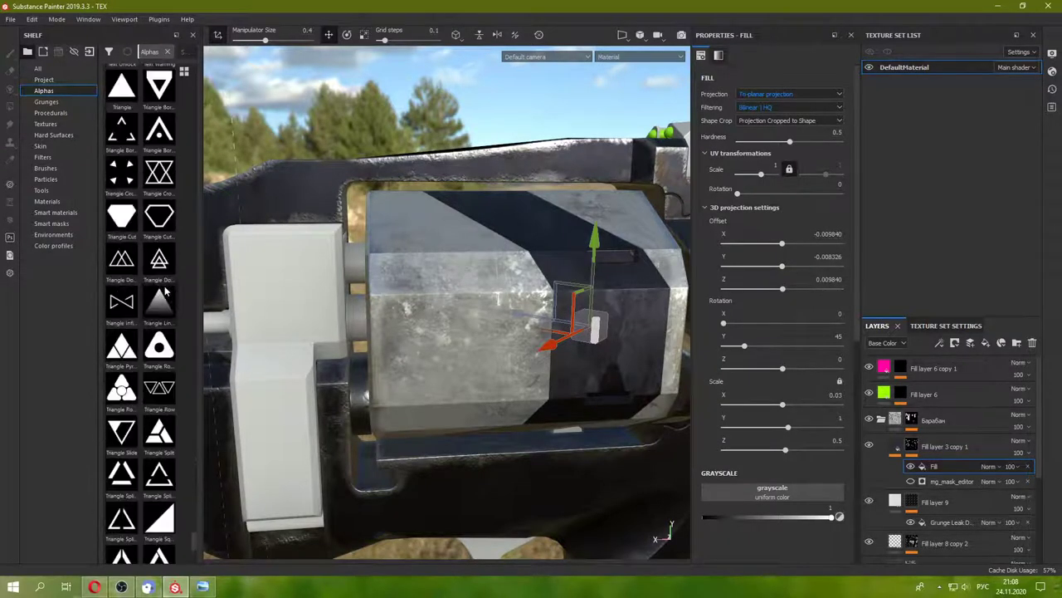
scroll(165, 289, "up", 3)
scroll(166, 289, "down", 1)
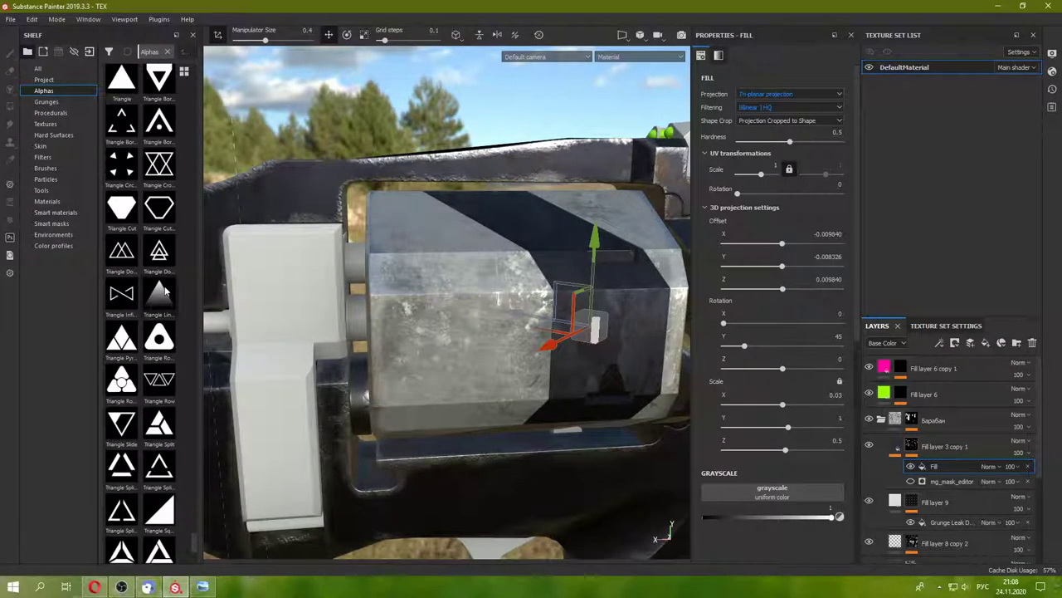
scroll(165, 288, "down", 3)
scroll(165, 287, "down", 3)
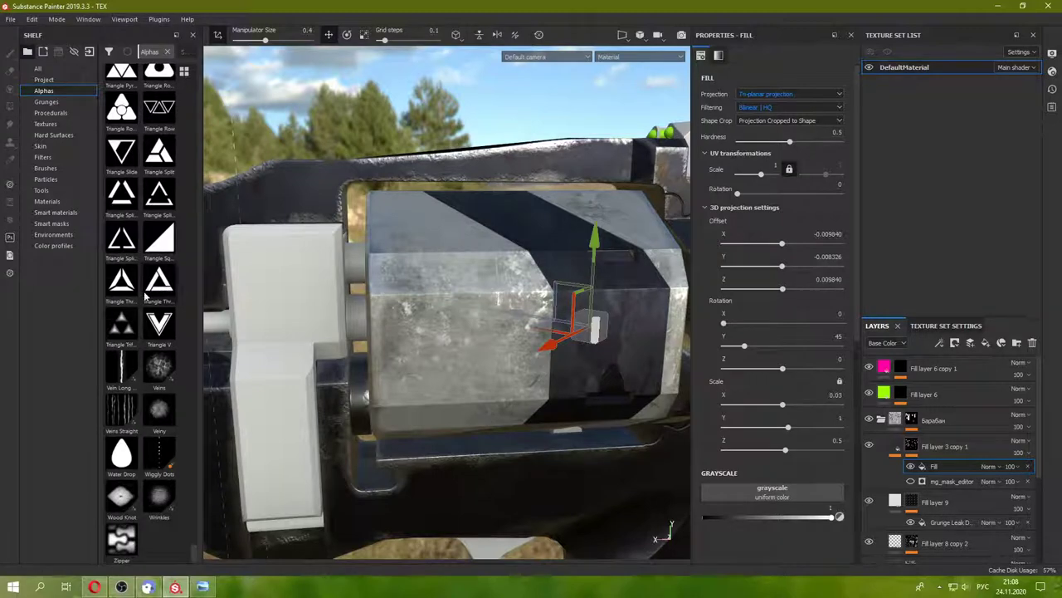
scroll(148, 300, "up", 2)
scroll(147, 300, "up", 5)
scroll(148, 301, "up", 3)
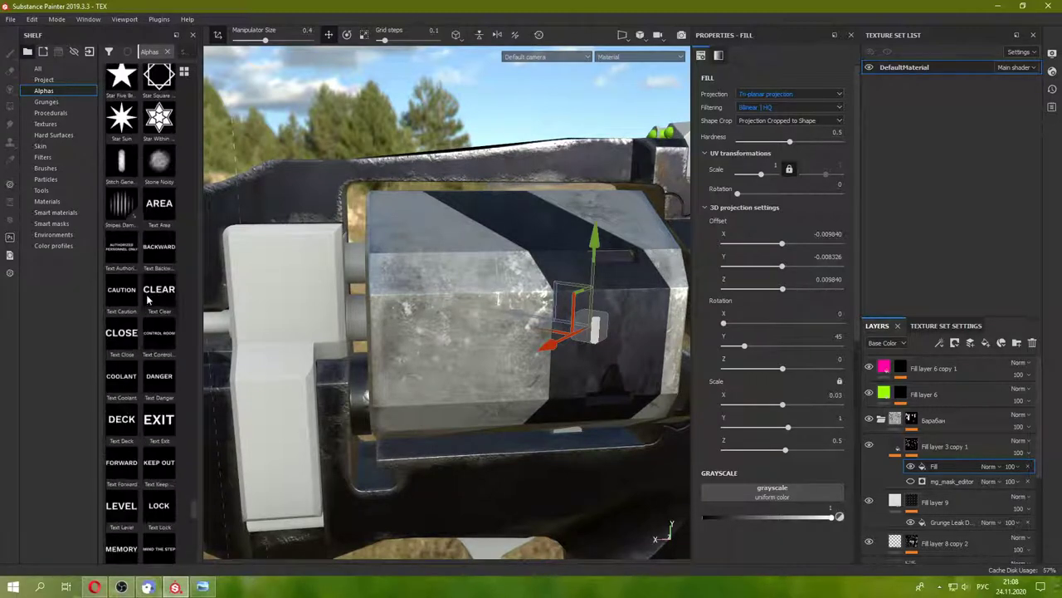
scroll(148, 300, "up", 4)
scroll(148, 300, "up", 3)
scroll(147, 300, "up", 4)
scroll(148, 301, "up", 2)
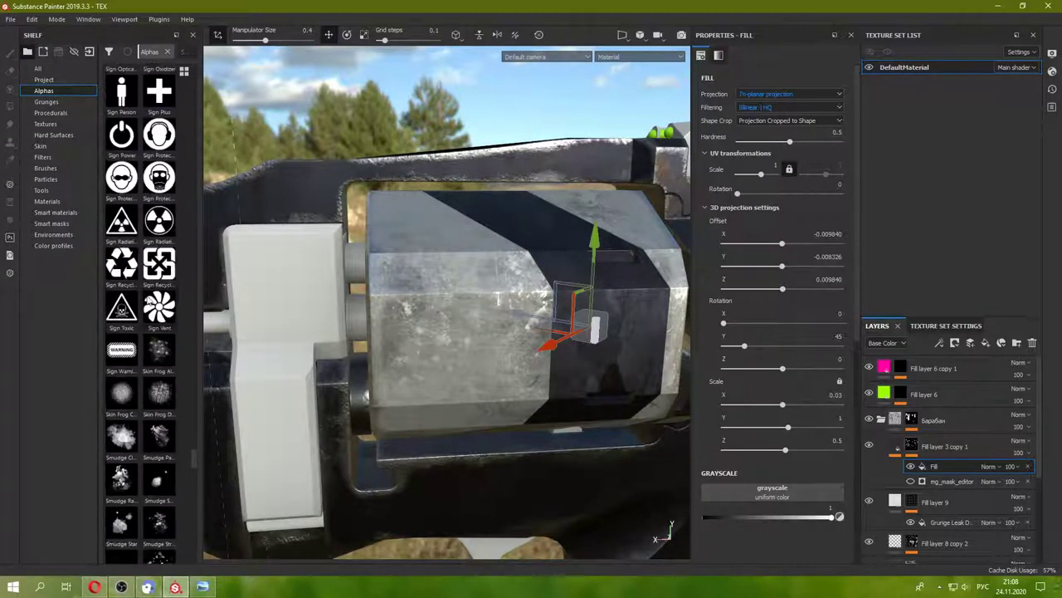
scroll(147, 301, "up", 3)
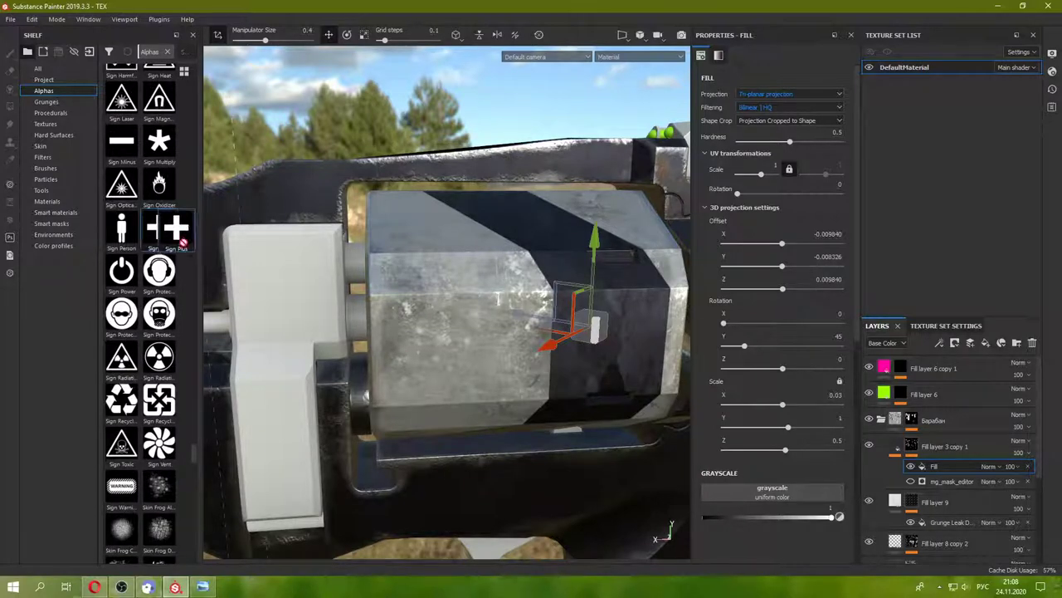
- Project the Sign Plus alpha through the cylinder's mask fill, scaled 0.3 on X, Y and Z
left_click_drag(175, 237, 771, 491)
left_click_drag(447, 303, 457, 300, "alt")
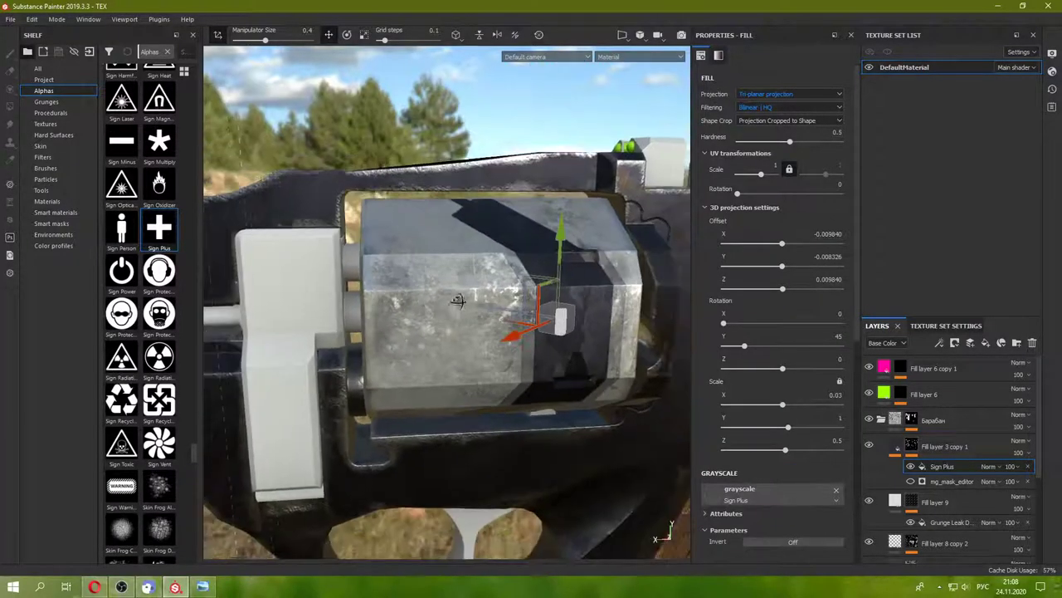
scroll(457, 301, "up", 3)
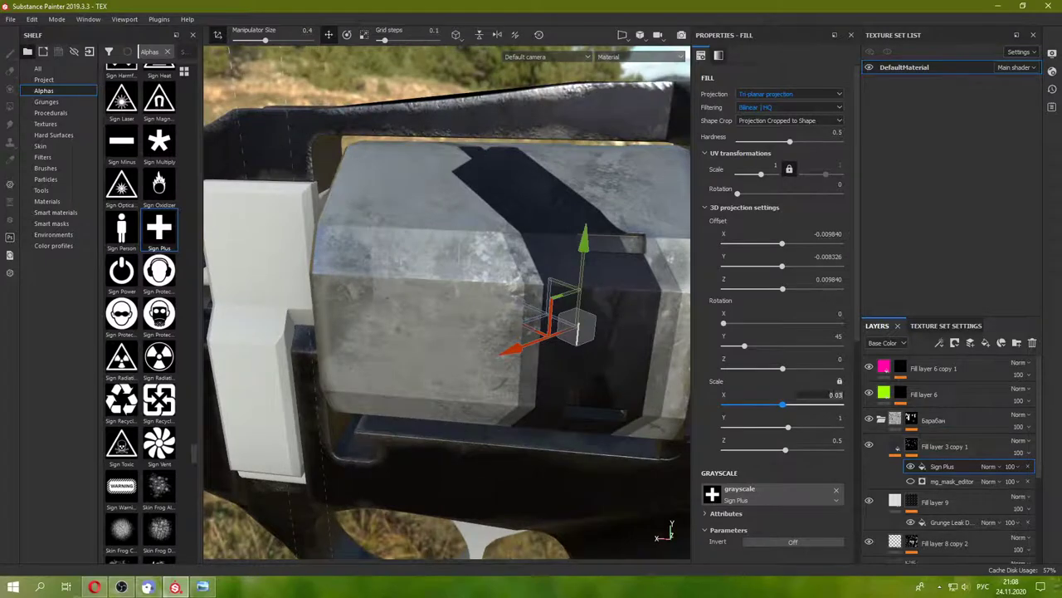
type("1")
key("Return")
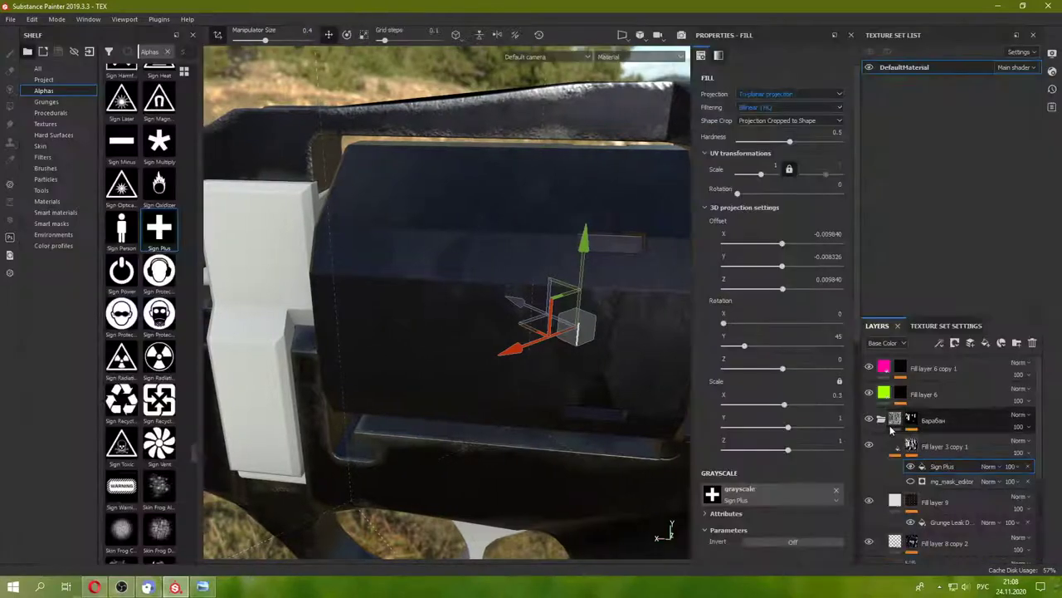
key("Tab")
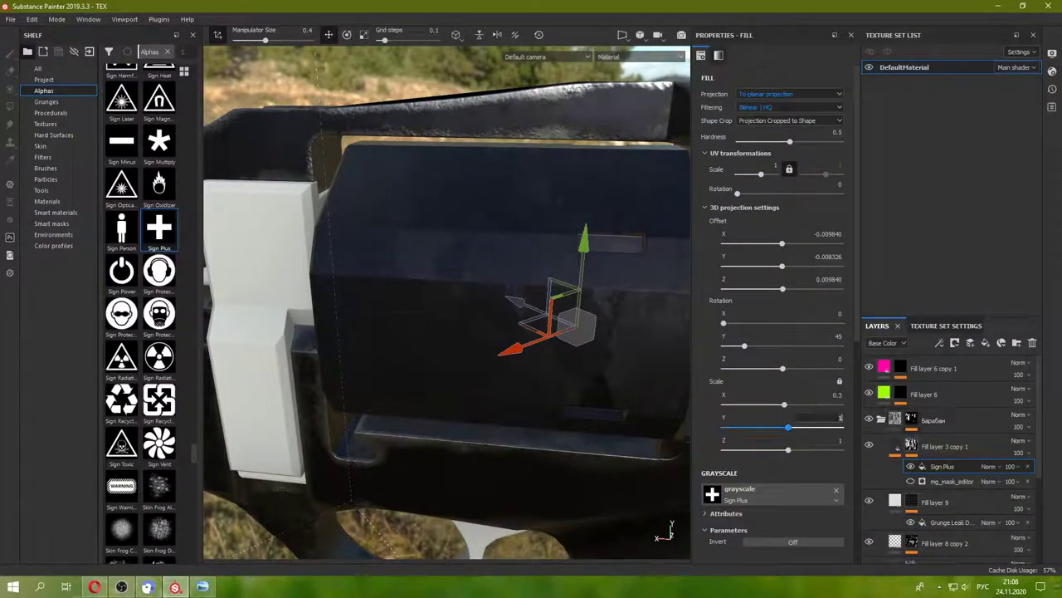
type("0.3")
key("Return")
left_click_drag(448, 298, 503, 277, "alt")
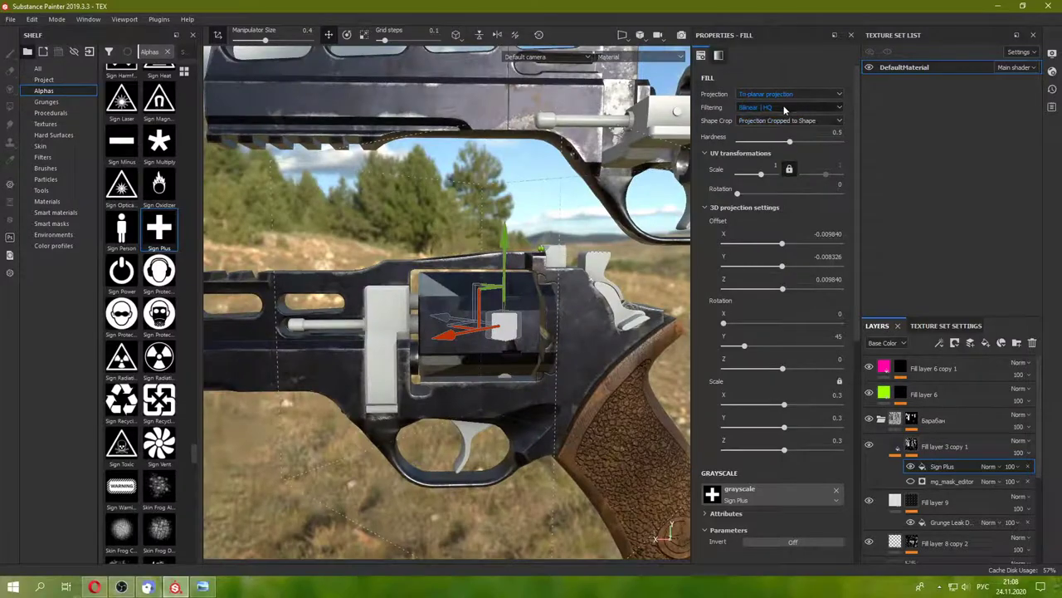
- Switch the Sign Plus mask fill to planar projection and try positioning it on the cylinder
left_click(784, 94)
left_click(772, 129)
mouse_move(440, 311)
left_mouse_down("alt")
mouse_move(490, 328)
mouse_move(501, 356)
mouse_move(374, 424)
mouse_move(498, 353)
left_mouse_up("alt")
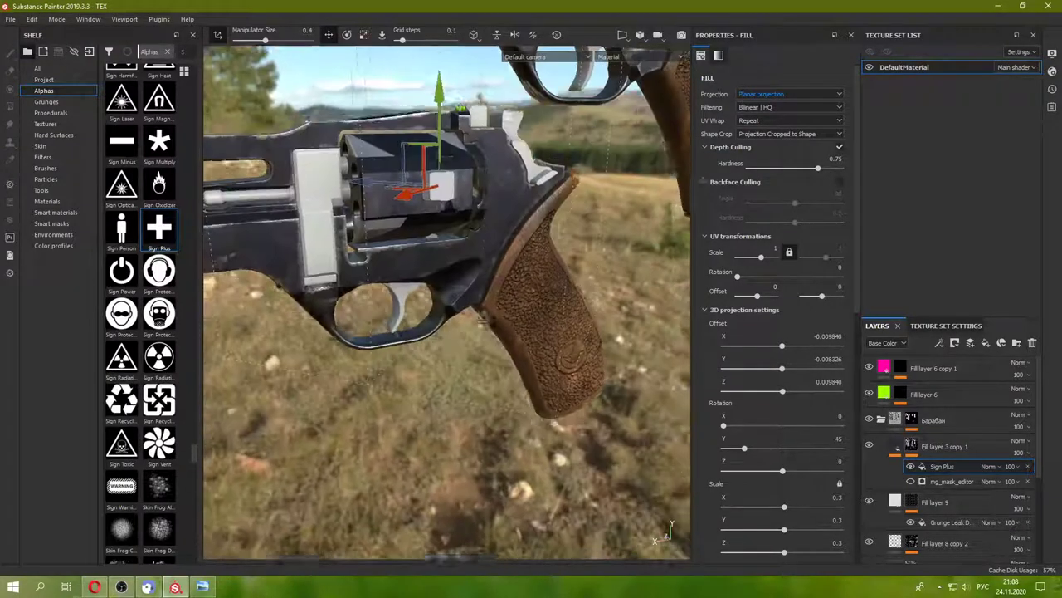
scroll(335, 166, "up", 5)
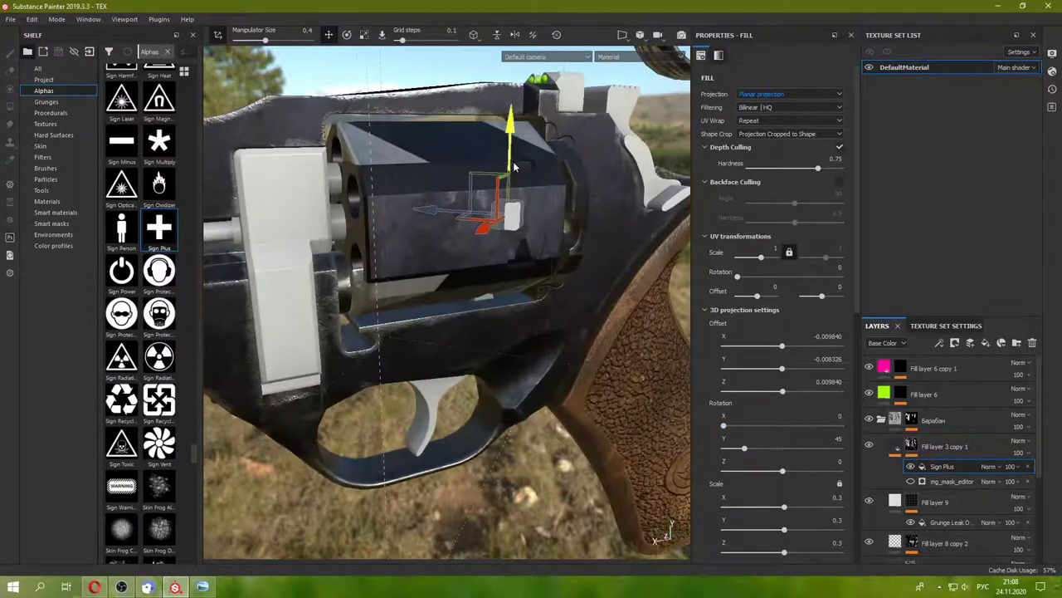
mouse_move(506, 170)
left_mouse_down()
mouse_move(508, 206)
mouse_move(432, 245)
left_mouse_up()
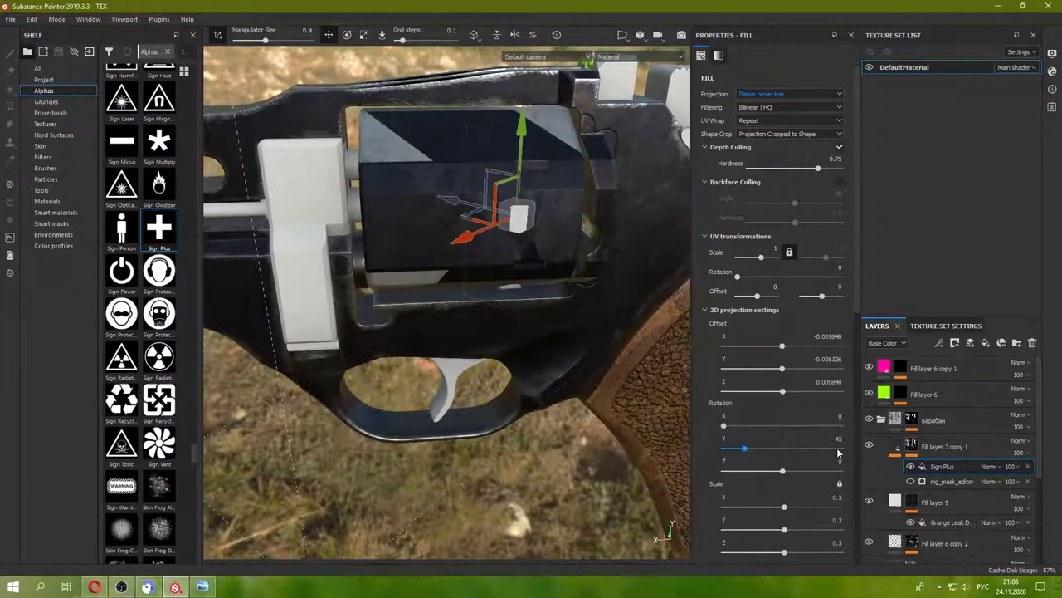
type("0")
key("Return")
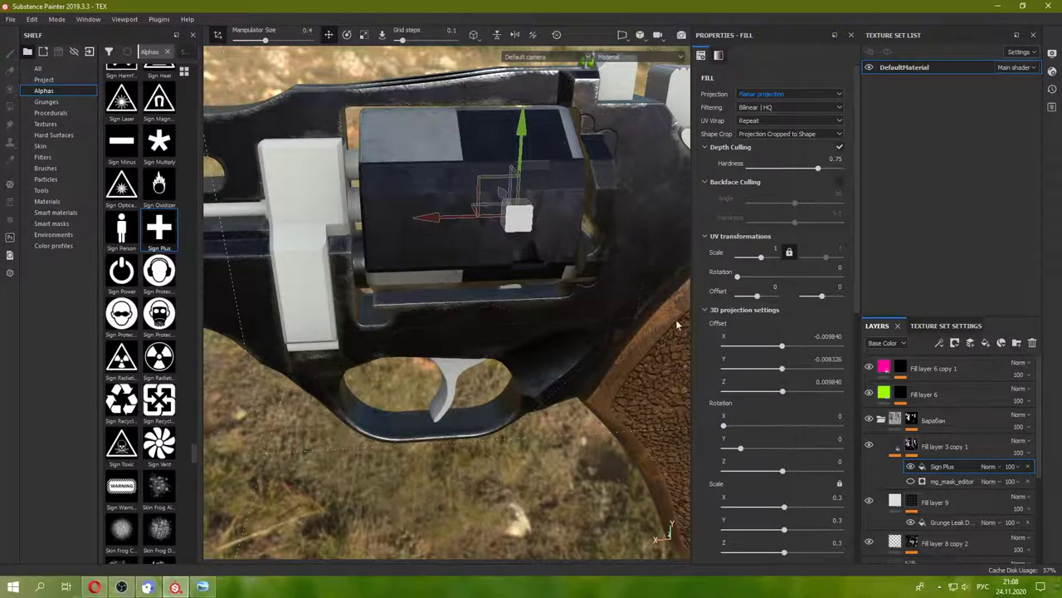
key("ctrl+z")
key("ctrl+z")
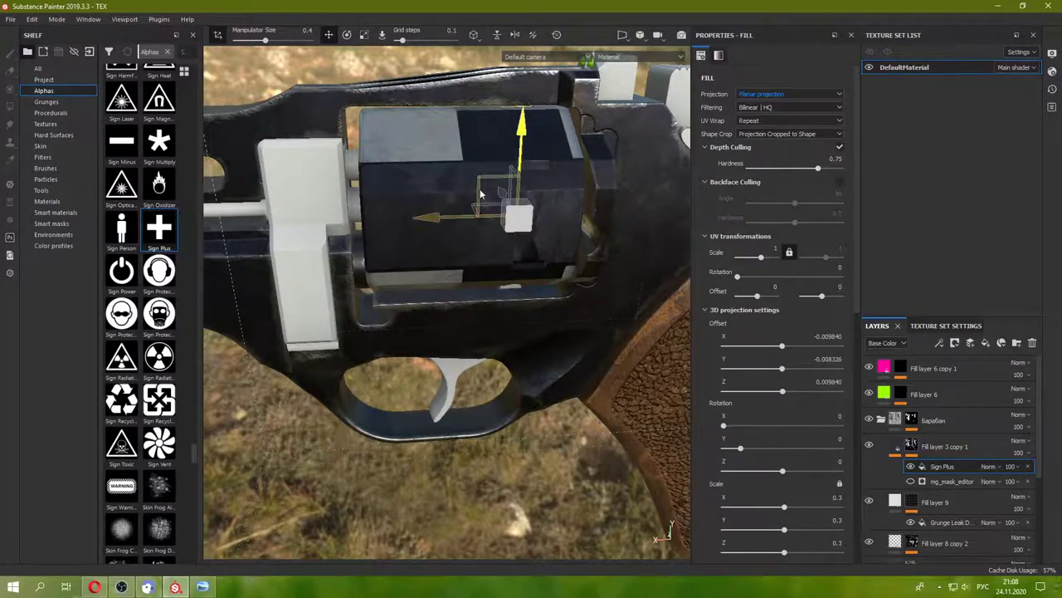
key("ctrl+z")
key("ctrl+z")
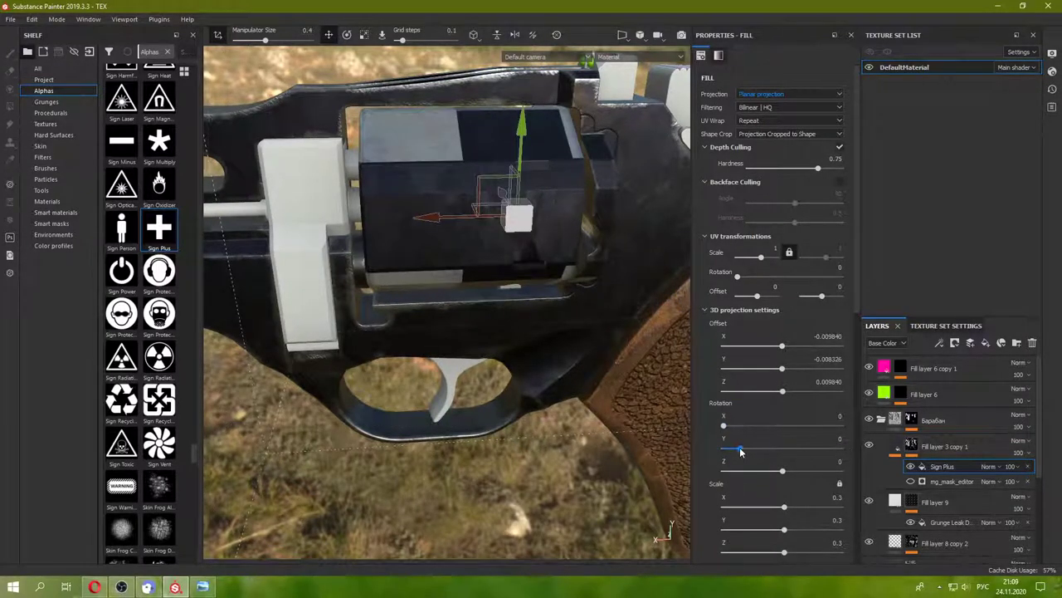
- Experiment with the projection's rotation, returning its X, Y and Z rotation to 0
left_click_drag(741, 451, 744, 448)
type("90")
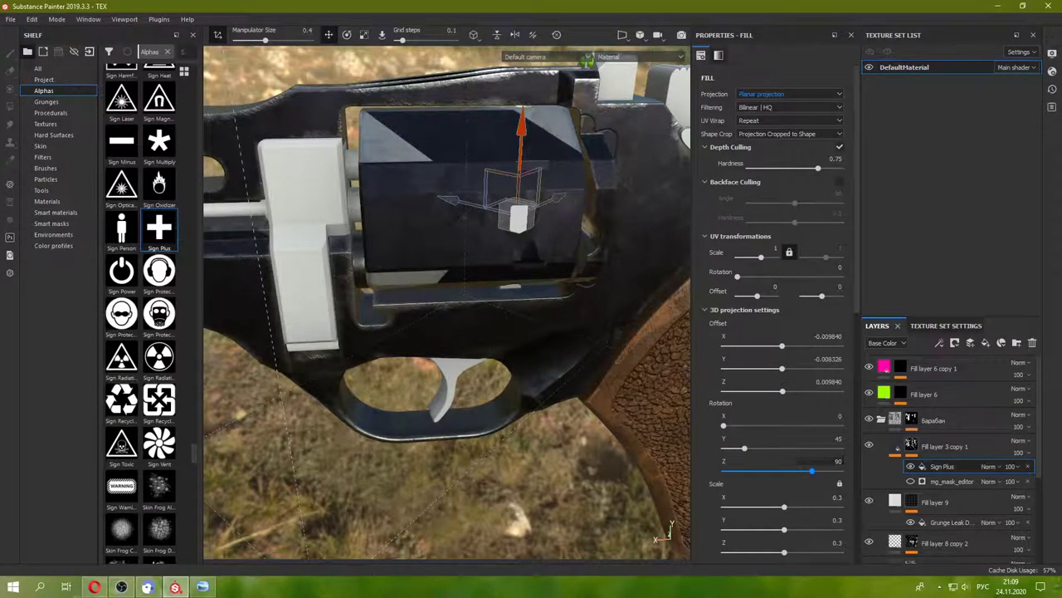
key("Return")
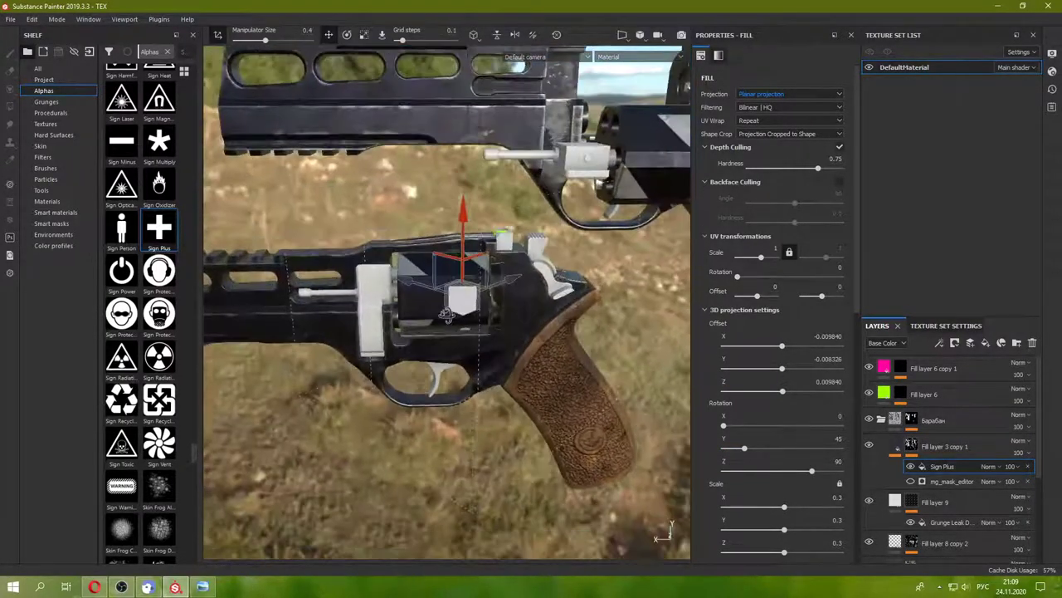
key("ctrl+z")
left_click_drag(581, 374, 658, 383, "alt")
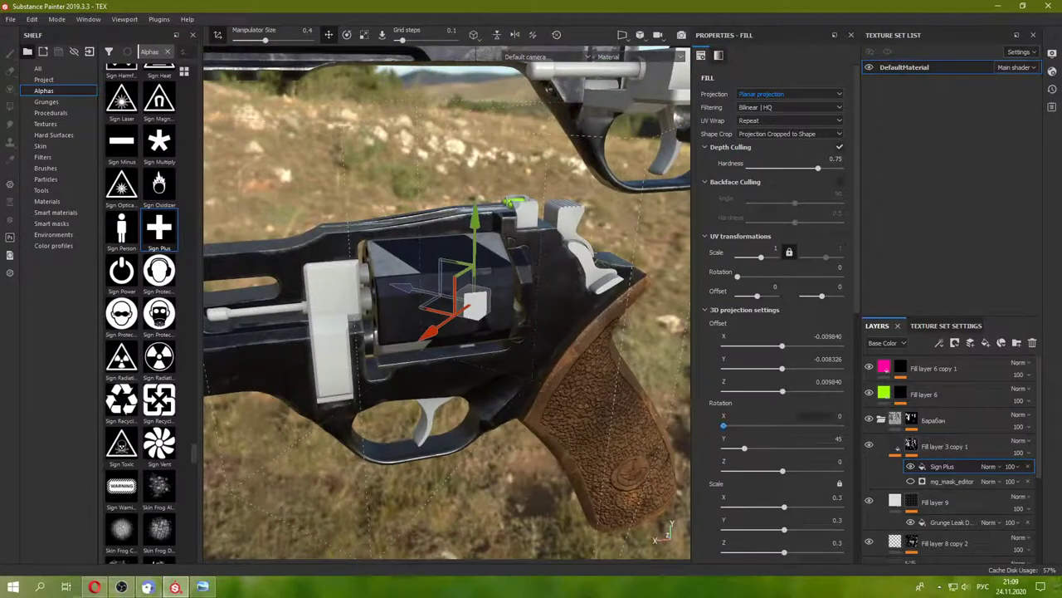
type("90")
key("Return")
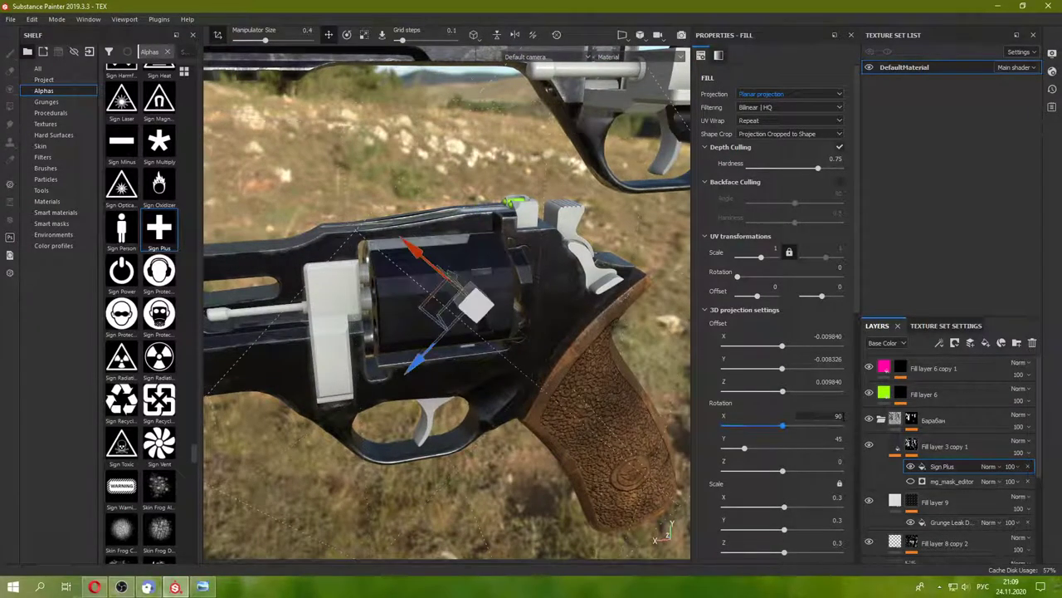
key("ctrl+z")
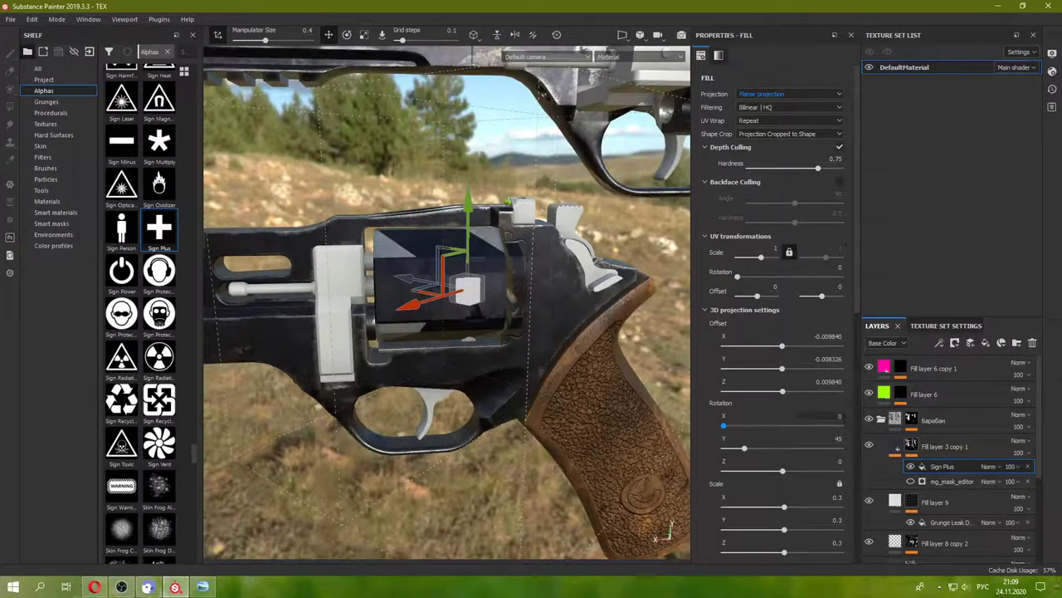
left_click_drag(743, 448, 682, 446)
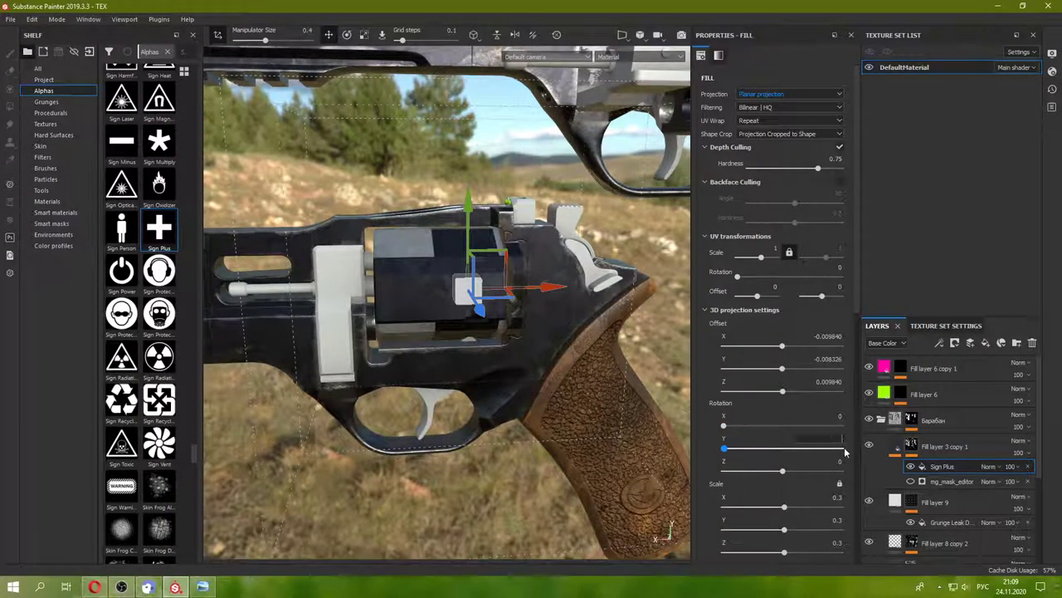
type("0")
key("Return")
- Rotate the projection 90° on X and adjust its Z offset against the cylinder
mouse_move(456, 272)
left_mouse_down("alt")
mouse_move(510, 275)
mouse_move(512, 249)
mouse_move(424, 203)
mouse_move(557, 223)
left_mouse_up("alt")
key("e")
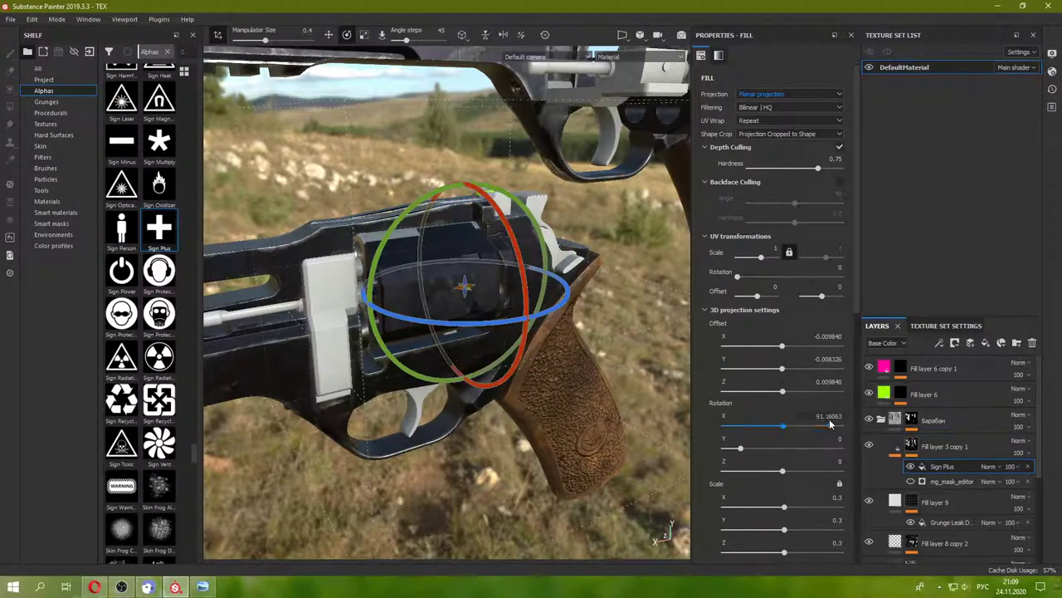
left_click_drag(830, 418, 832, 420)
type("90")
key("Return")
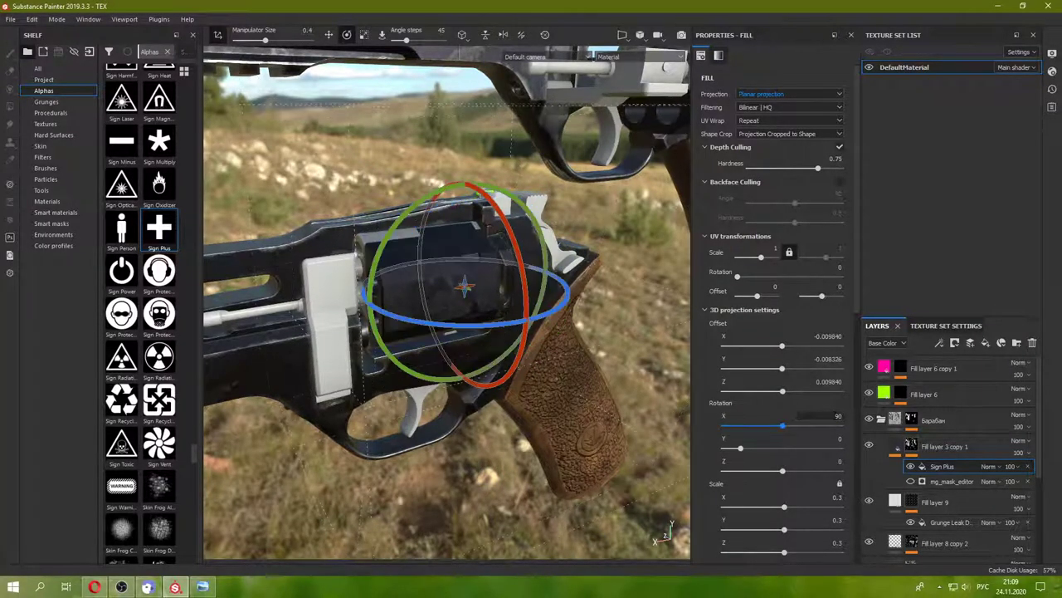
left_click(329, 35)
left_click_drag(432, 149, 513, 204, "alt")
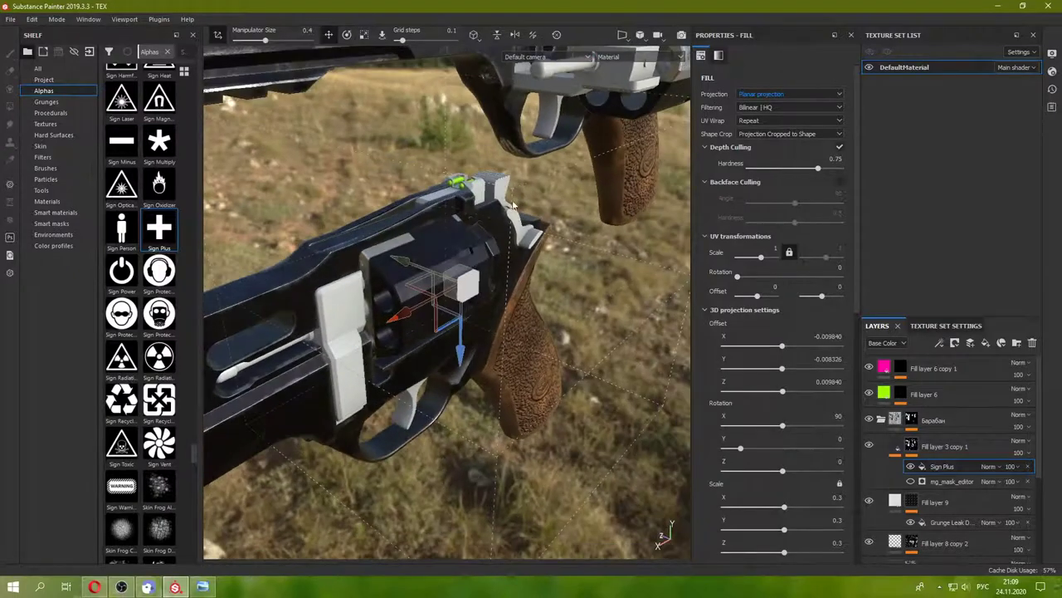
mouse_move(415, 272)
left_mouse_down()
mouse_move(365, 267)
mouse_move(474, 378)
mouse_move(420, 347)
mouse_move(404, 318)
left_mouse_up()
middle_click_drag(429, 332, 408, 332, "alt")
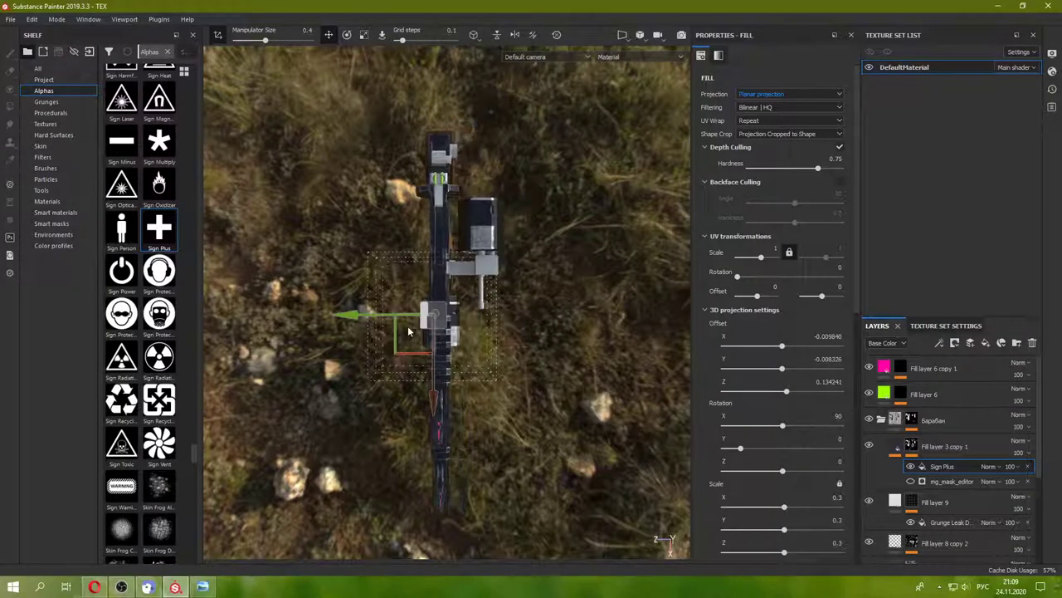
left_click_drag(375, 319, 380, 321)
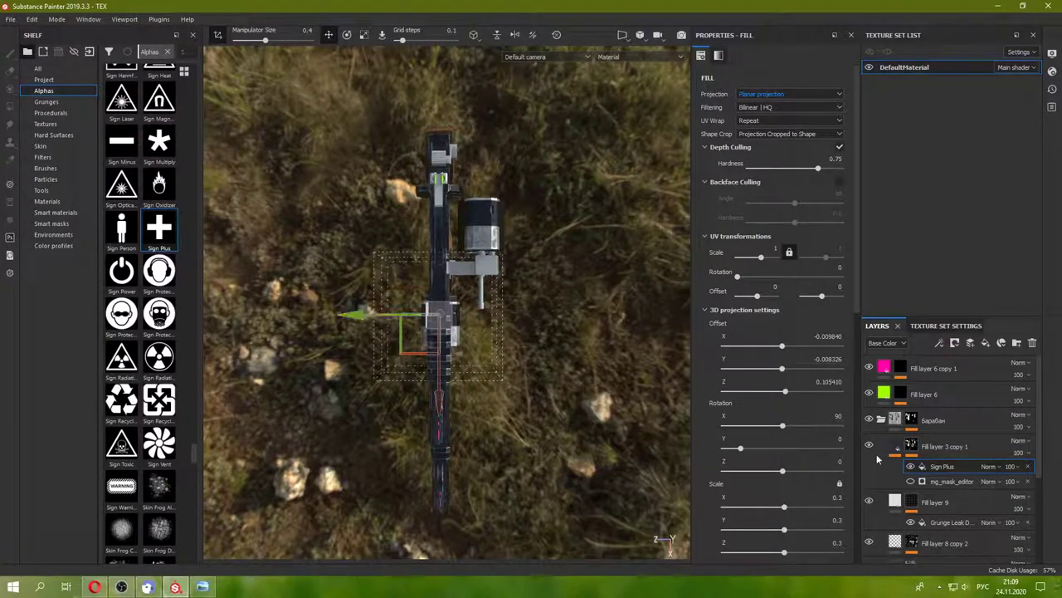
- Set the projection rotation to Y 0 and Z 45
type("45")
key("Return")
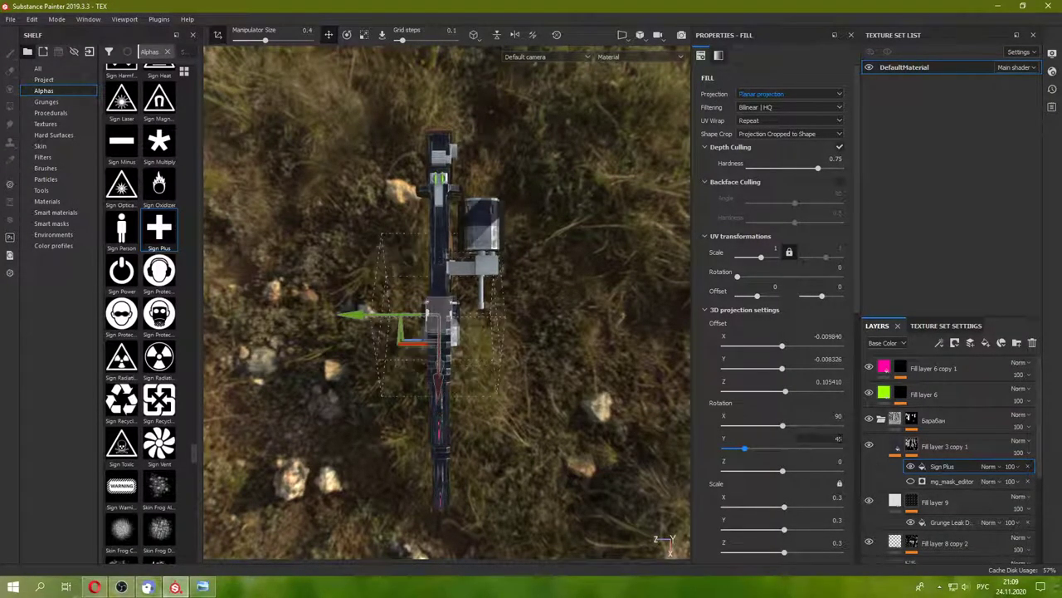
type("0")
key("Tab")
type("45")
key("Return")
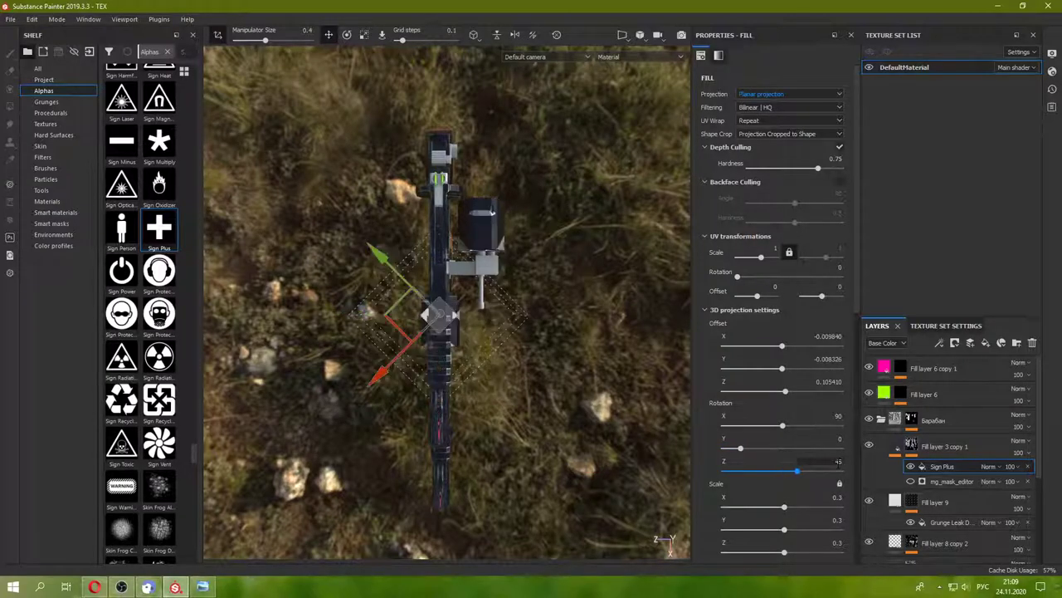
mouse_move(465, 348)
left_mouse_down("alt")
mouse_move(396, 358)
mouse_move(446, 345)
left_mouse_up("alt")
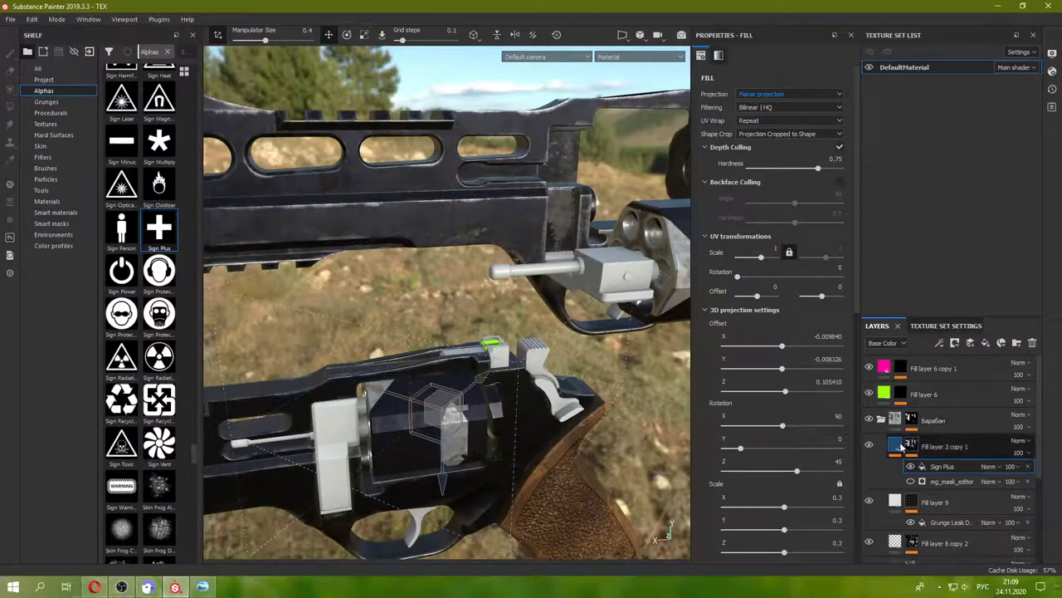
- Collapse the projection settings and scroll the Alphas shelf to Cross Blocky
left_click(718, 310)
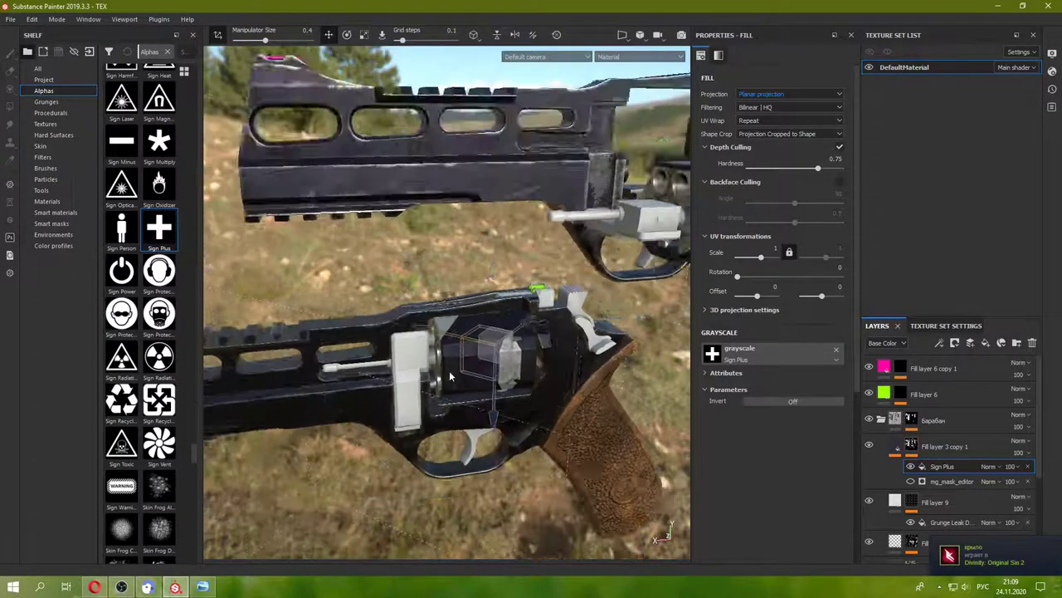
left_click_drag(498, 357, 399, 348, "alt")
scroll(129, 259, "up", 3)
scroll(128, 259, "up", 3)
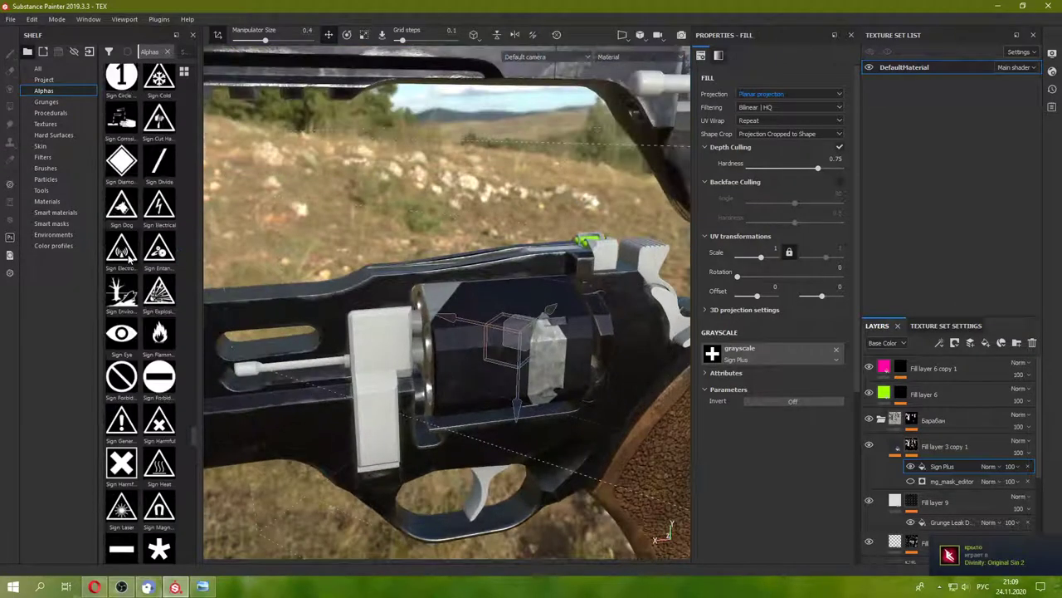
scroll(130, 260, "up", 3)
scroll(133, 261, "up", 3)
scroll(135, 263, "up", 3)
scroll(135, 262, "up", 3)
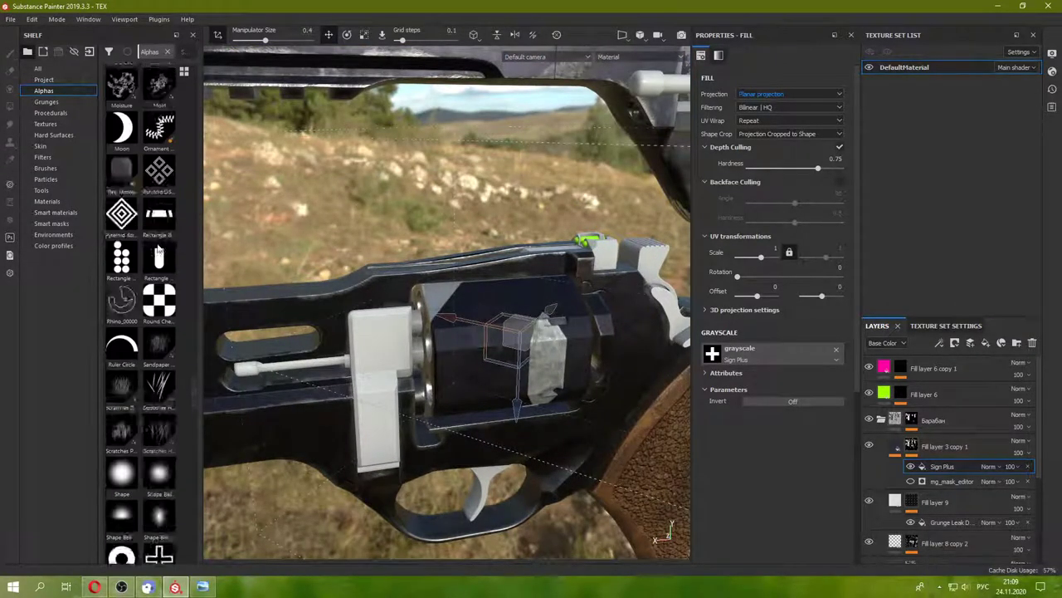
scroll(136, 263, "up", 3)
scroll(135, 262, "up", 3)
scroll(135, 263, "up", 3)
scroll(148, 258, "up", 3)
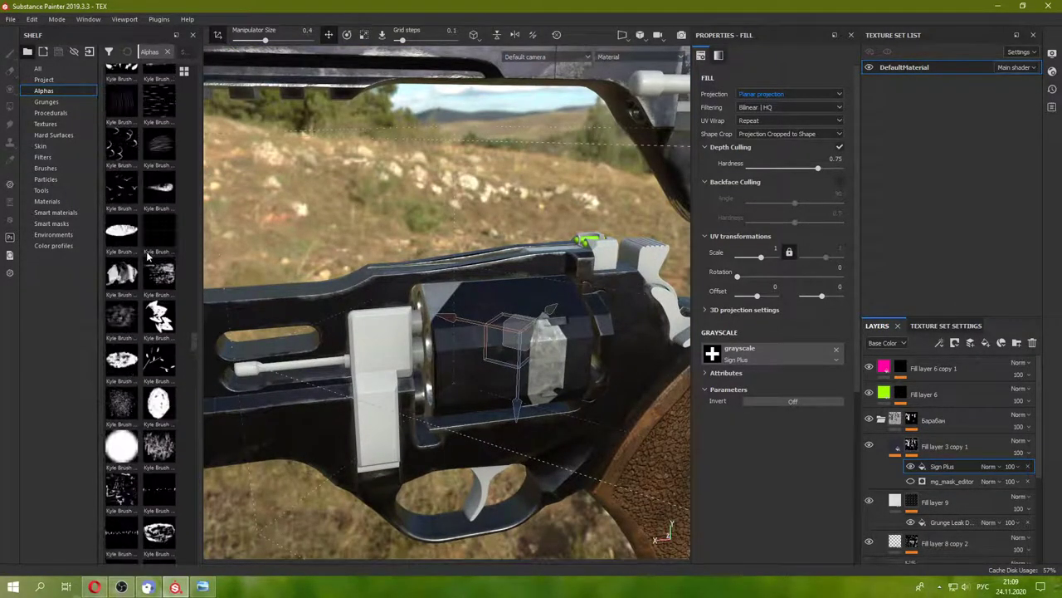
scroll(148, 258, "up", 3)
scroll(148, 258, "up", 3)
scroll(148, 258, "up", 3)
scroll(147, 256, "up", 3)
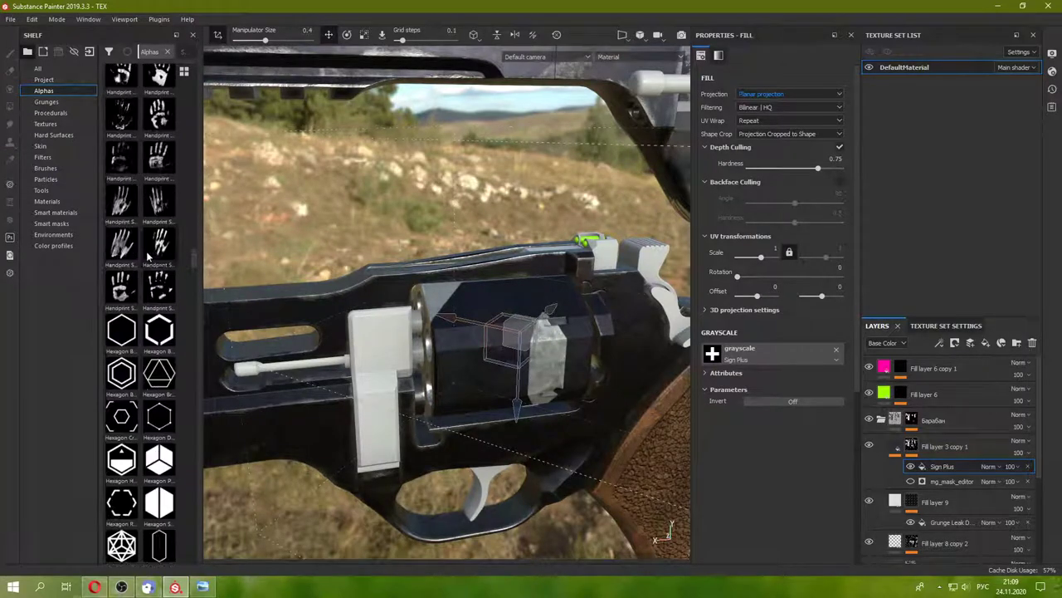
scroll(148, 257, "up", 3)
scroll(149, 256, "up", 3)
scroll(149, 257, "up", 3)
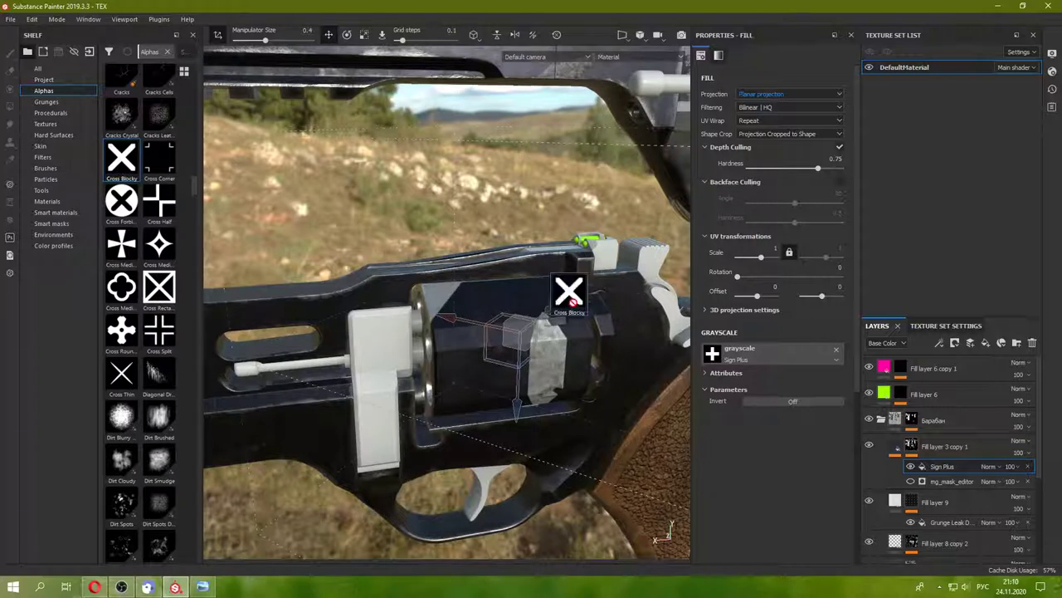
- Use the Cross Blocky alpha as the mask fill's grayscale, scaled to 0.83
left_click_drag(124, 167, 790, 359)
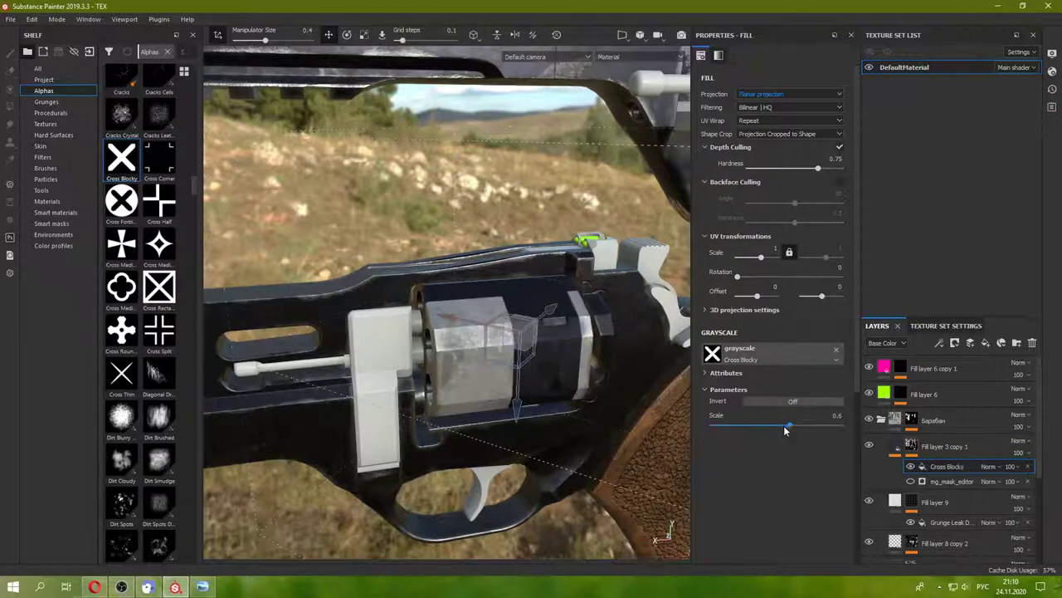
left_click_drag(785, 429, 819, 425)
mouse_move(532, 357)
left_mouse_down("alt")
mouse_move(467, 375)
mouse_move(411, 284)
mouse_move(444, 268)
left_mouse_up("alt")
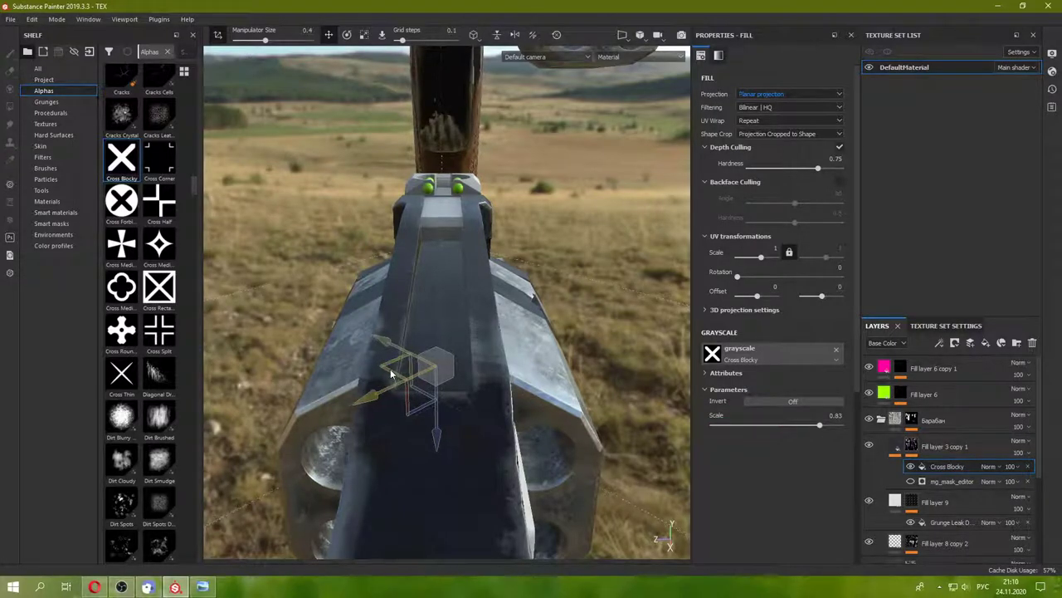
left_click_drag(393, 379, 519, 354, "alt")
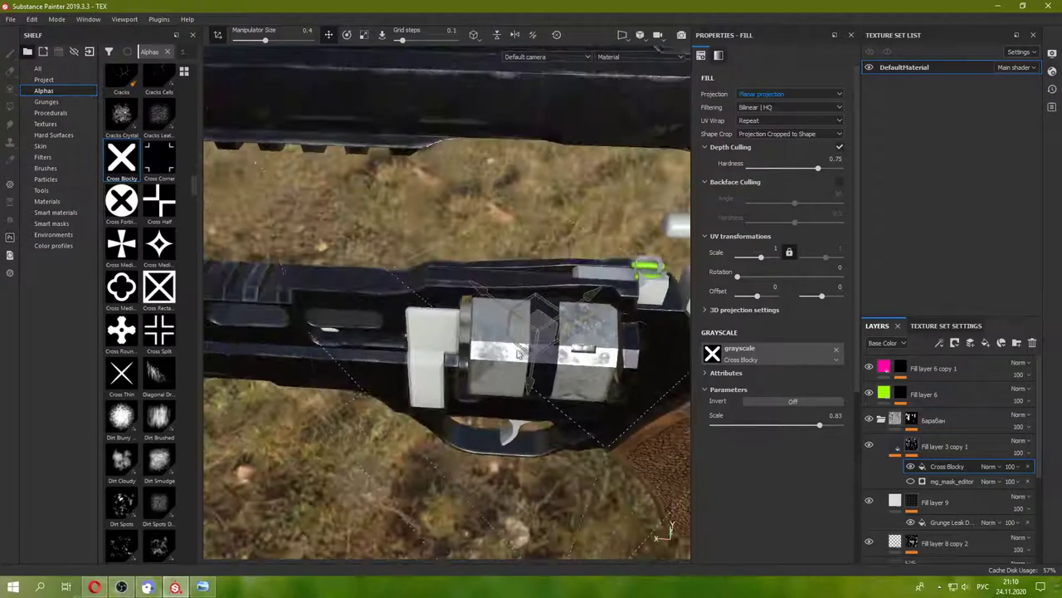
- Reopen the Cross Blocky projection settings and reset its Z rotation to 0
left_click(349, 36)
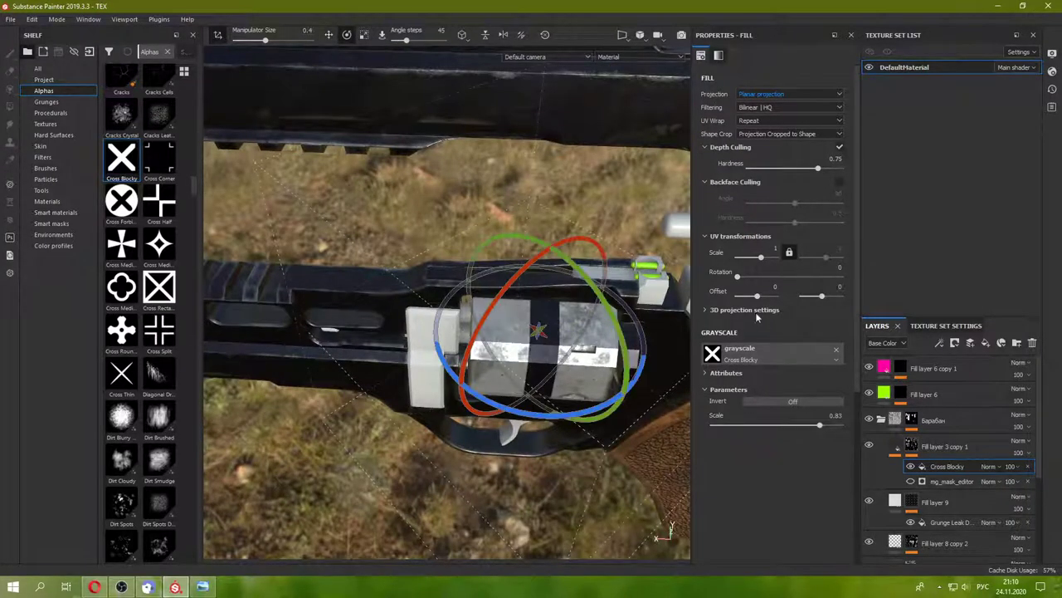
double_click(936, 468)
left_click(707, 311)
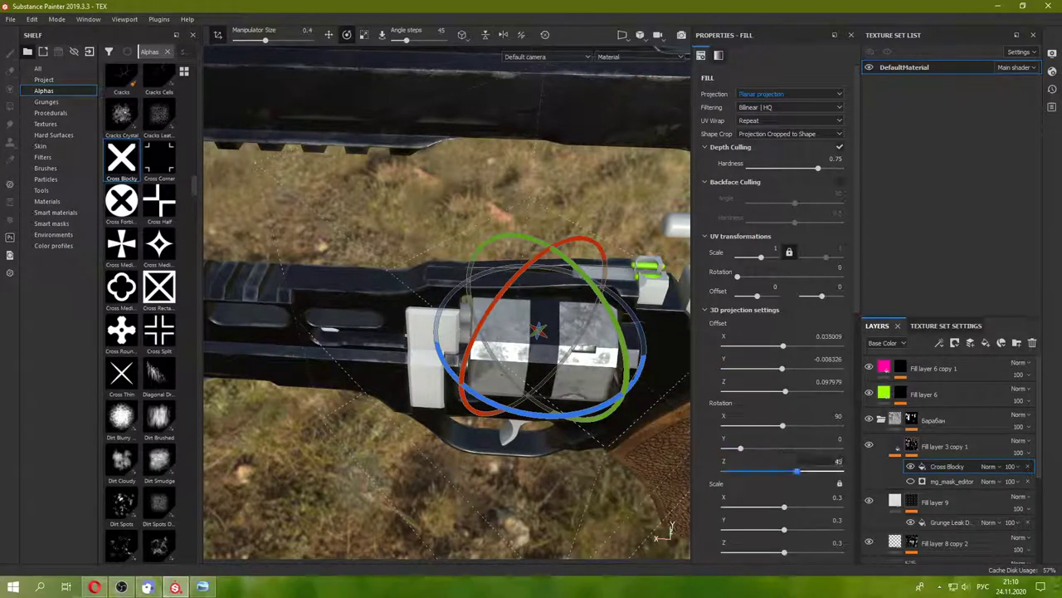
type("0")
key("Return")
- Slide the Cross Blocky projection along the cylinder, entering an offset of 0.1
mouse_move(431, 249)
left_mouse_down("alt")
mouse_move(369, 206)
mouse_move(357, 166)
left_mouse_up("alt")
left_click(329, 34)
mouse_move(434, 190)
left_mouse_down("alt")
mouse_move(492, 271)
mouse_move(400, 319)
left_mouse_up("alt")
left_click_drag(328, 330, 334, 323)
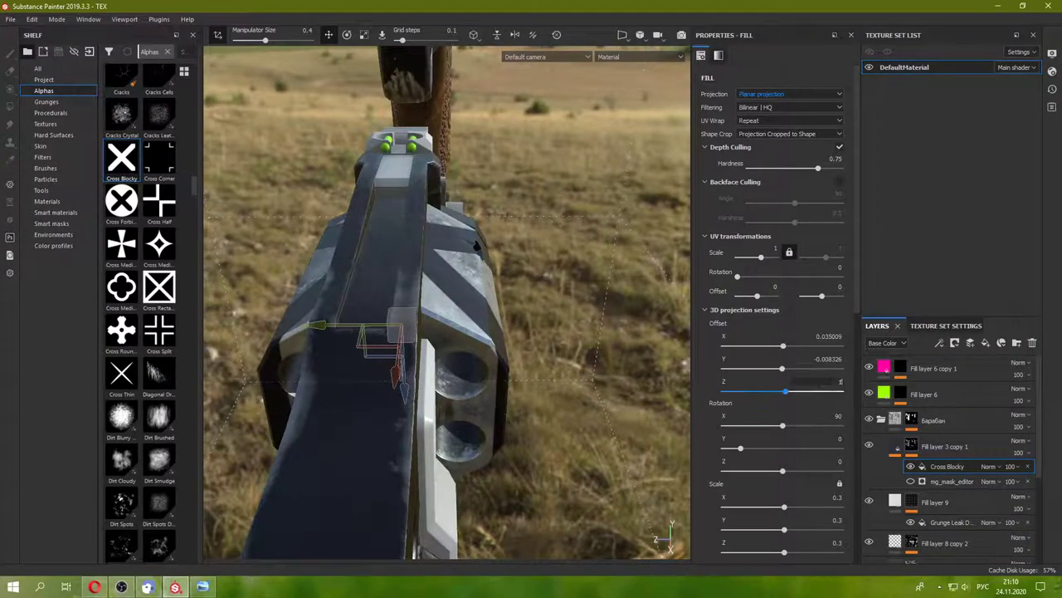
mouse_move(382, 278)
left_mouse_down("alt")
mouse_move(446, 276)
mouse_move(847, 386)
left_mouse_up("alt")
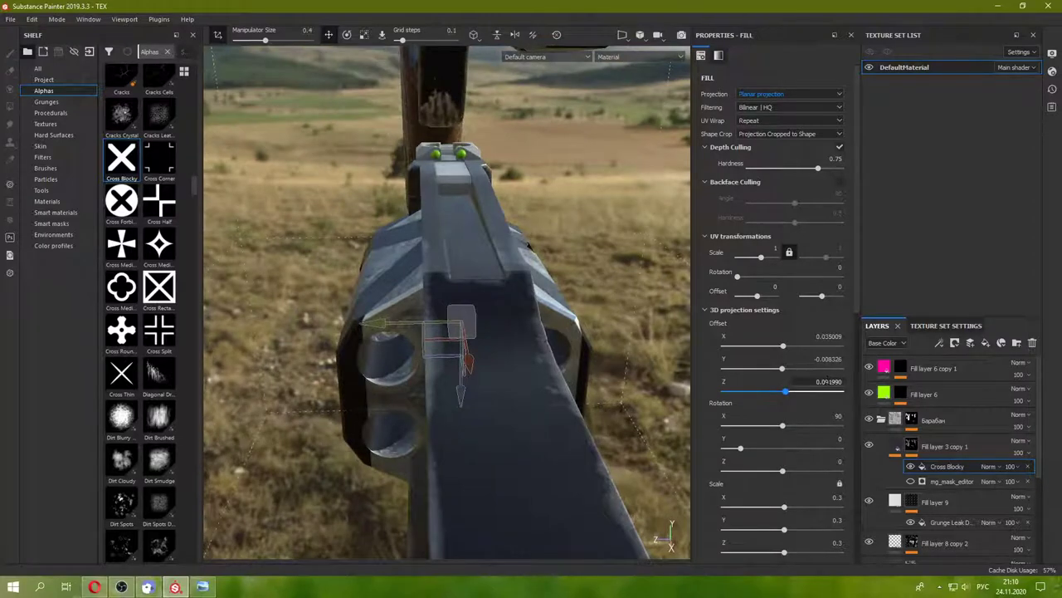
left_click(826, 382)
type("0.1")
key("Return")
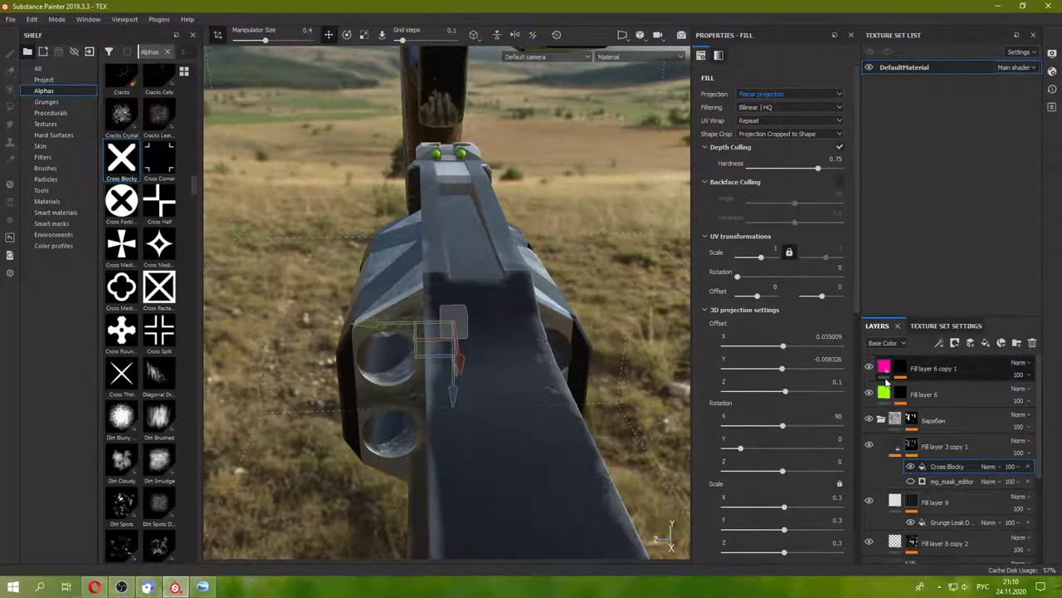
- Orbit and zoom around the cylinder to check where the shifted stamp lands
left_click_drag(448, 374, 446, 266, "alt")
scroll(446, 264, "down", 3)
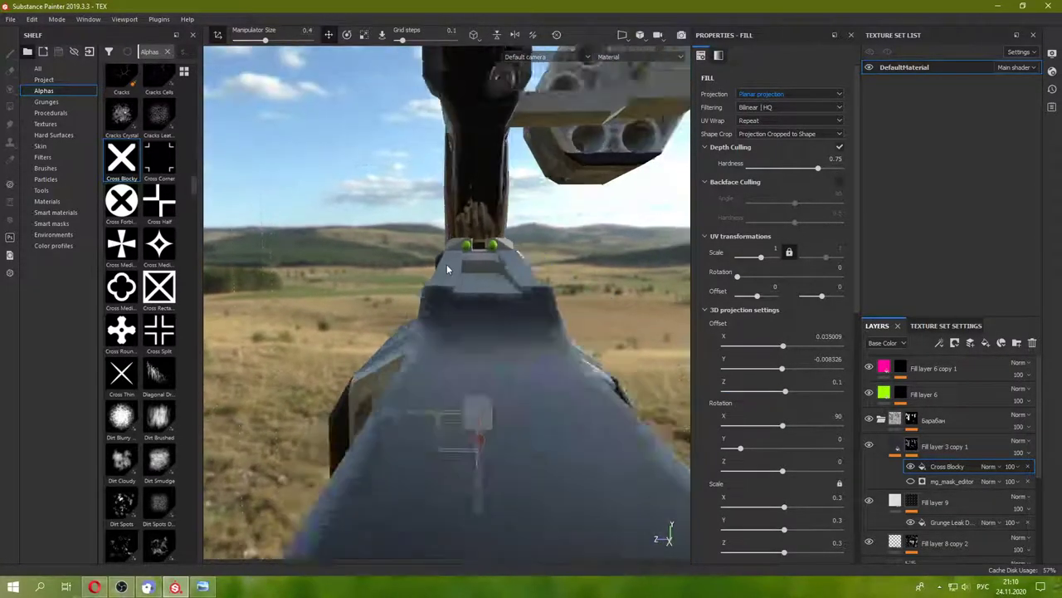
scroll(445, 263, "down", 3)
scroll(465, 253, "down", 3)
scroll(480, 244, "down", 2)
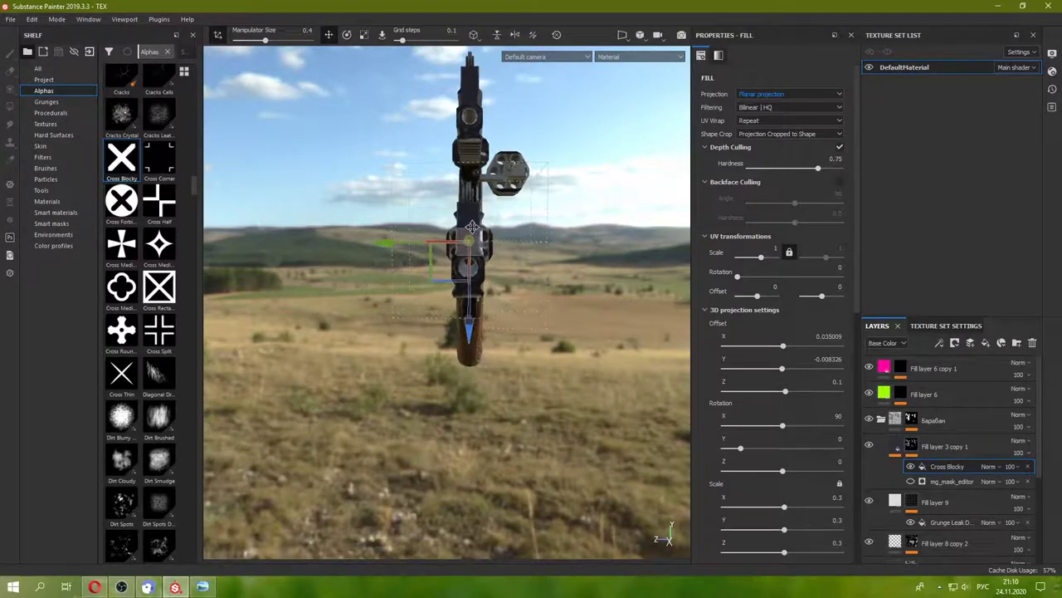
mouse_move(479, 244)
left_mouse_down("alt")
mouse_move(431, 246)
mouse_move(436, 315)
left_mouse_up("alt")
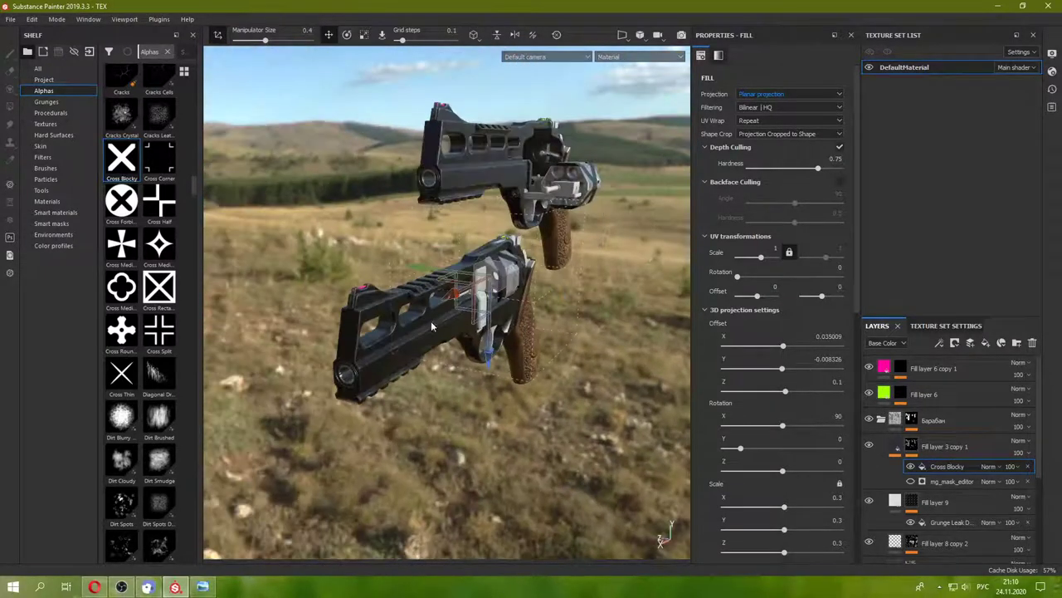
scroll(436, 316, "up", 3)
scroll(438, 332, "up", 2)
scroll(440, 352, "up", 3)
left_click_drag(440, 353, 465, 332, "alt")
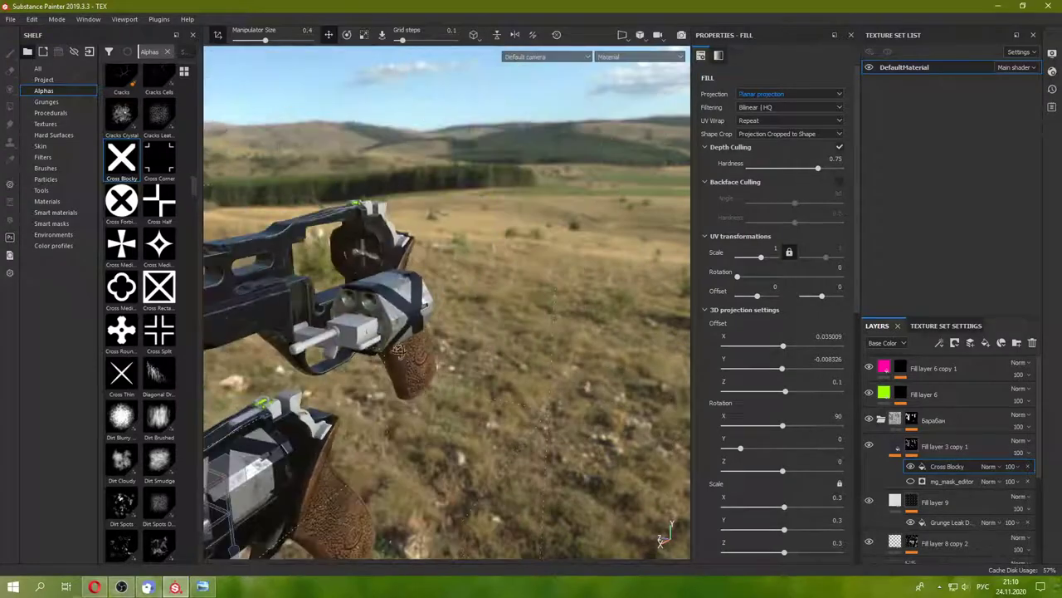
scroll(465, 332, "up", 2)
mouse_move(311, 287)
left_mouse_down("alt")
mouse_move(357, 359)
mouse_move(266, 364)
mouse_move(330, 375)
mouse_move(281, 323)
mouse_move(448, 369)
left_mouse_up("alt")
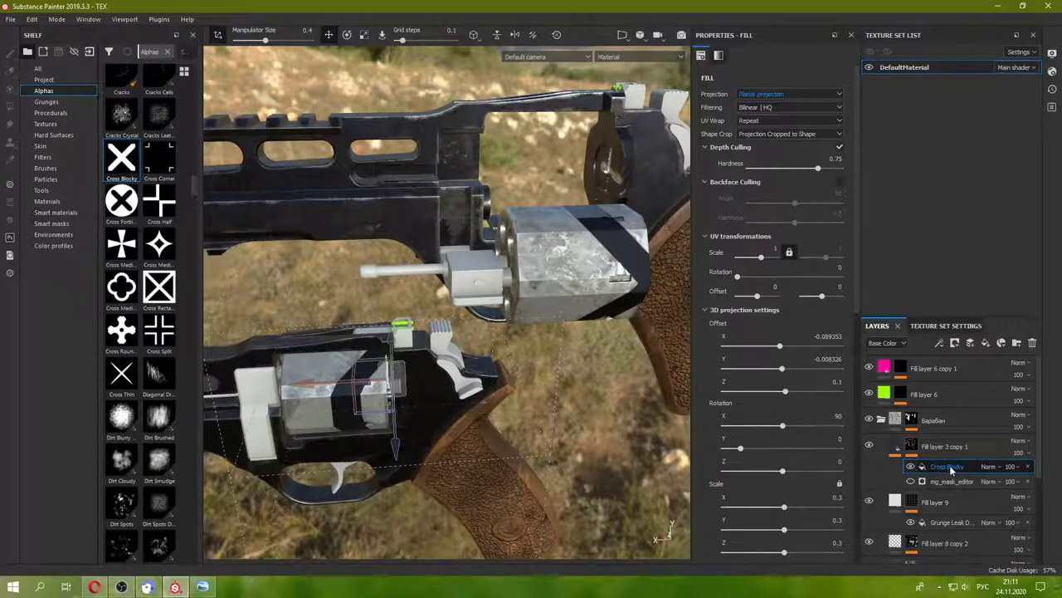
- Delete the Cross Blocky fill effect and toggle Fill layer 8 to compare the cylinder
left_click(1028, 466)
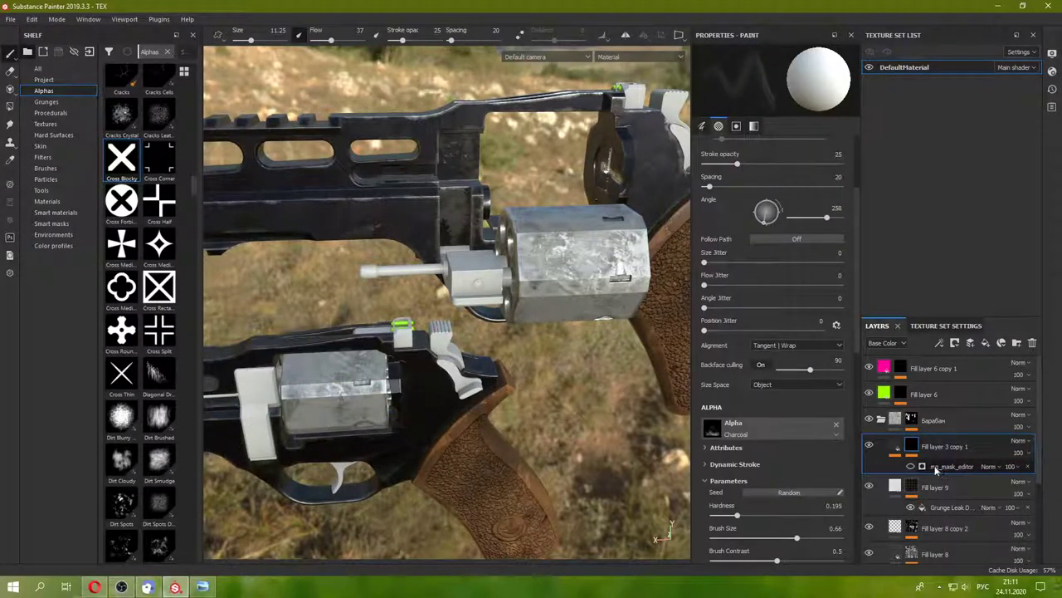
mouse_move(484, 304)
left_mouse_down("alt")
mouse_move(435, 215)
mouse_move(813, 401)
left_mouse_up("alt")
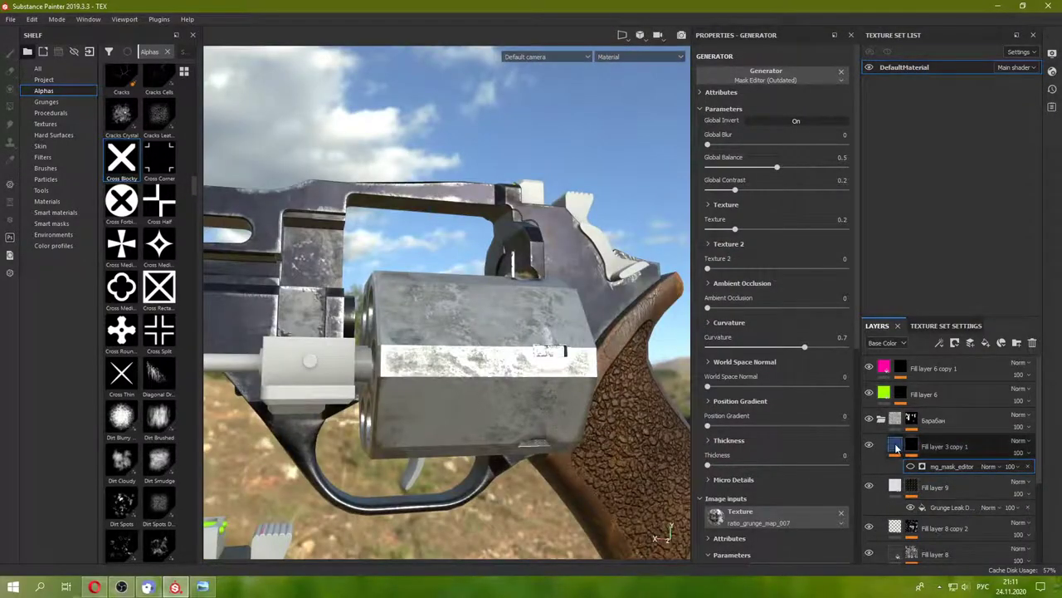
left_click(896, 469)
left_click(898, 486)
scroll(884, 464, "down", 2)
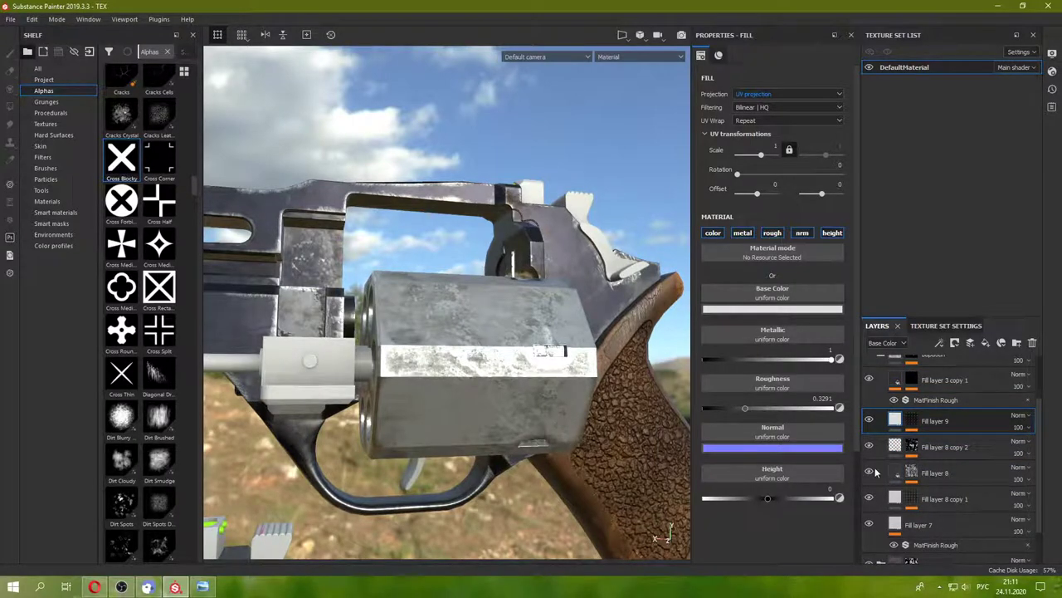
left_click(869, 471)
left_click(869, 471)
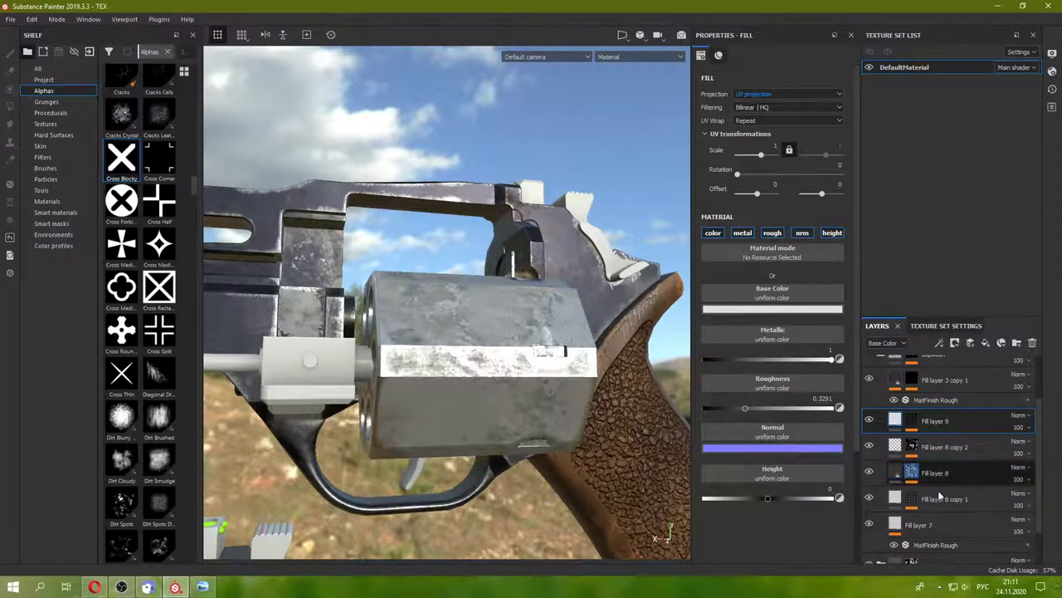
- Raise the midtone of Fill layer 8's mask Levels to reveal more worn metal
left_click(911, 472)
left_click(939, 507)
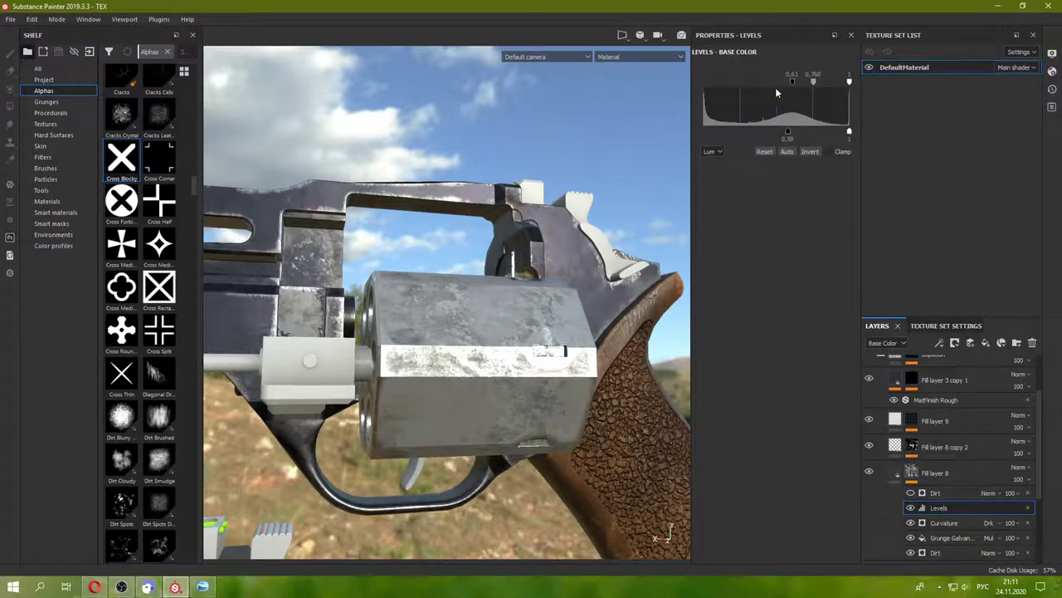
left_click_drag(794, 84, 821, 80)
mouse_move(465, 348)
left_mouse_down("alt")
mouse_move(469, 441)
mouse_move(452, 270)
mouse_move(485, 326)
mouse_move(440, 288)
left_mouse_up("alt")
scroll(453, 270, "up", 3)
left_click_drag(474, 339, 425, 246, "alt")
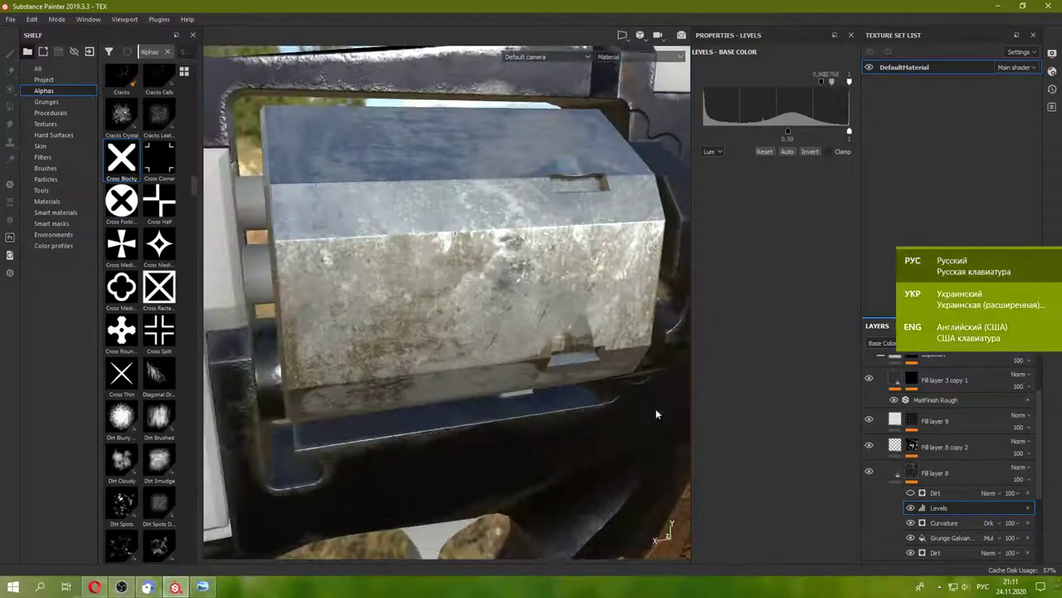
- Inspect Fill layer 3 copy 1's mask effects, toggling mg_mask_editor off and on to compare
left_click(896, 473)
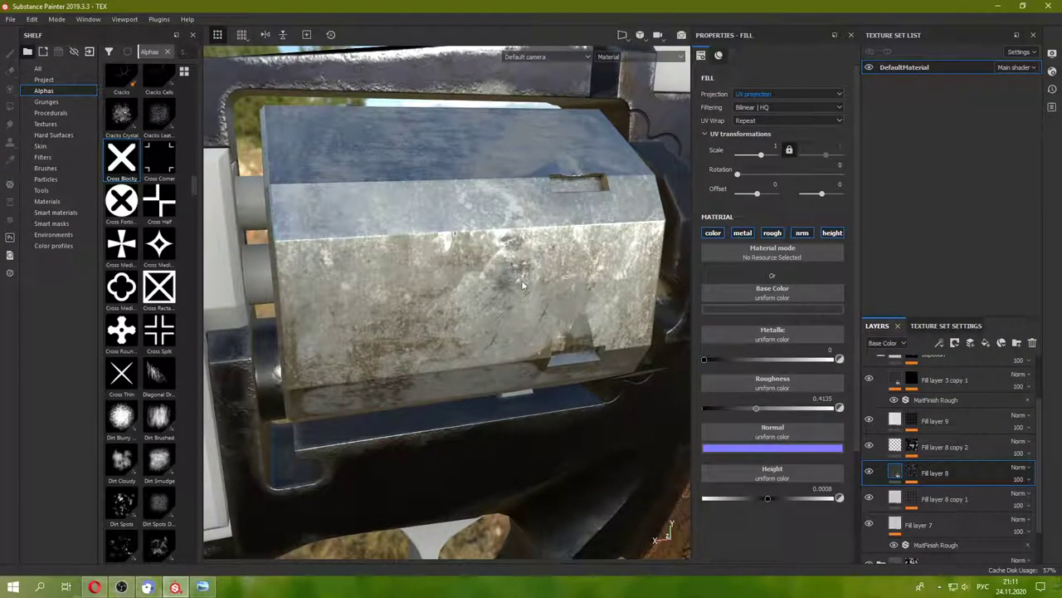
scroll(913, 440, "up", 1)
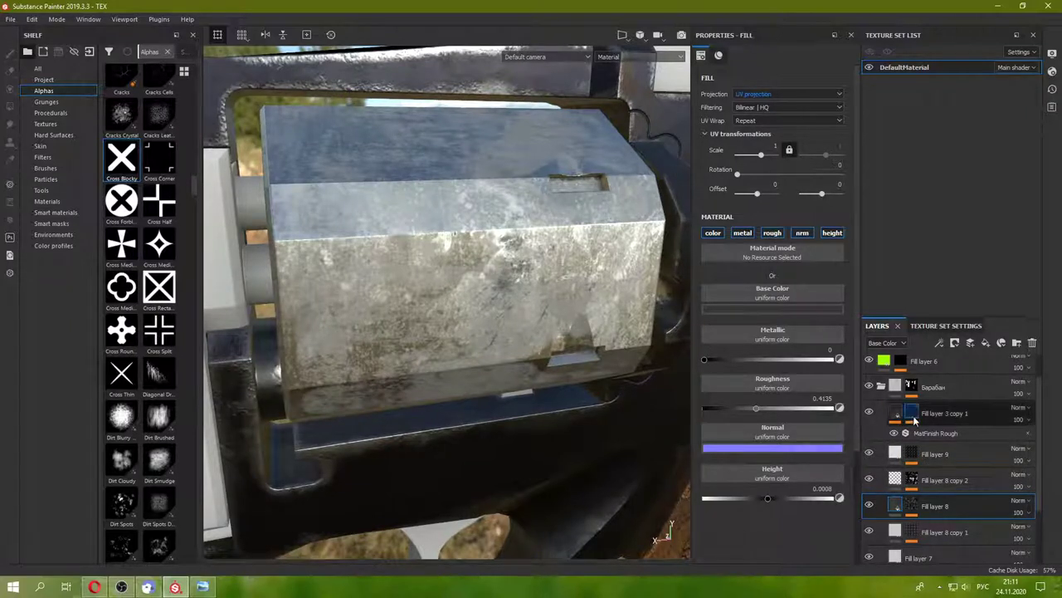
left_click(938, 433)
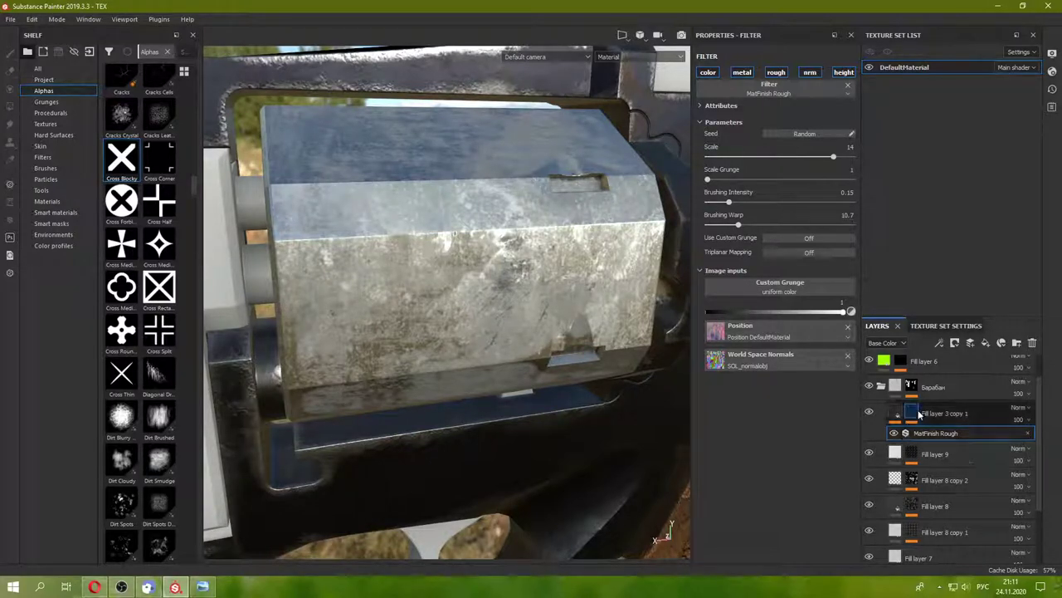
left_click(911, 413)
left_click(896, 412)
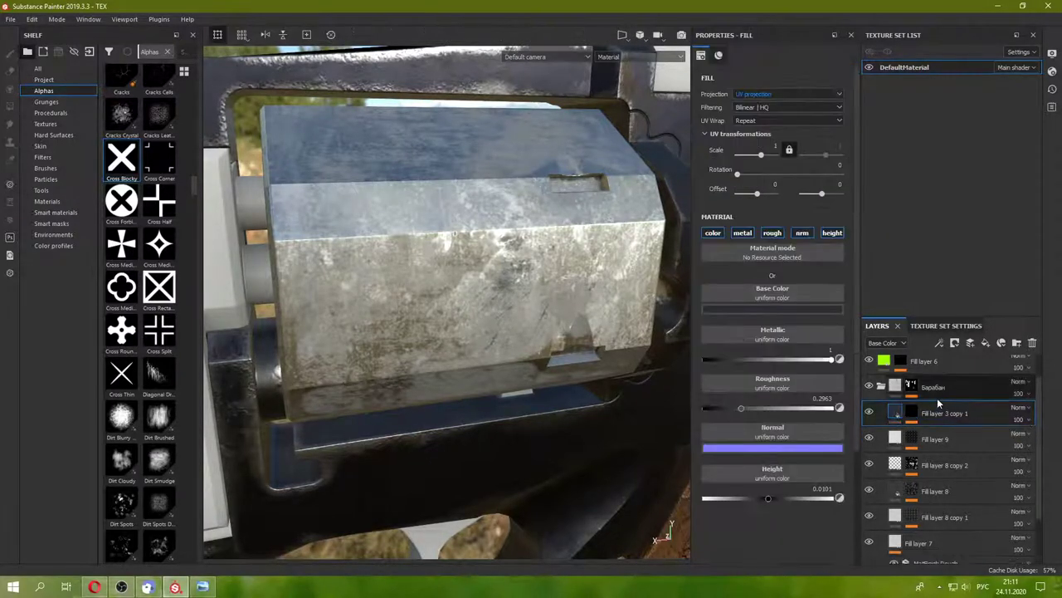
left_click(946, 432)
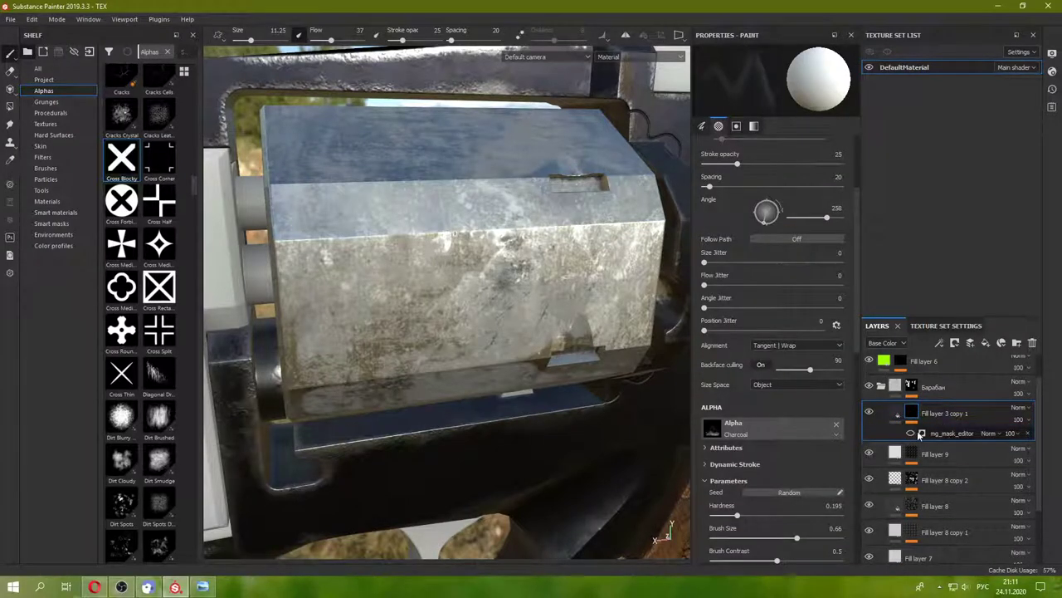
left_click(911, 433)
left_click(911, 433)
- Add a fill effect to Fill layer 3 copy 1's mask with grayscale set to white
right_click(916, 417)
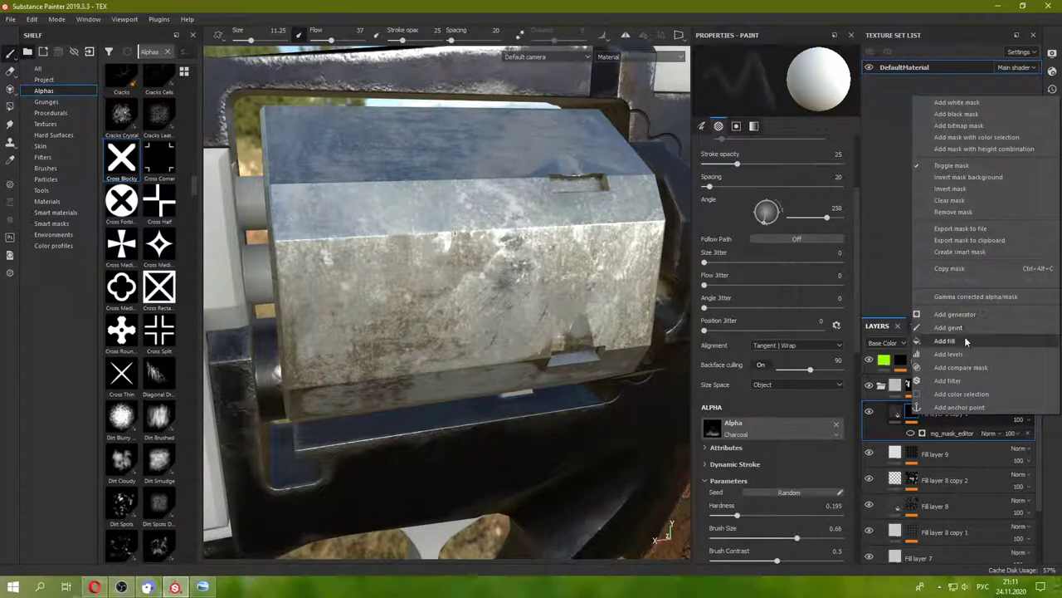
left_click(963, 340)
left_click_drag(769, 261, 908, 259)
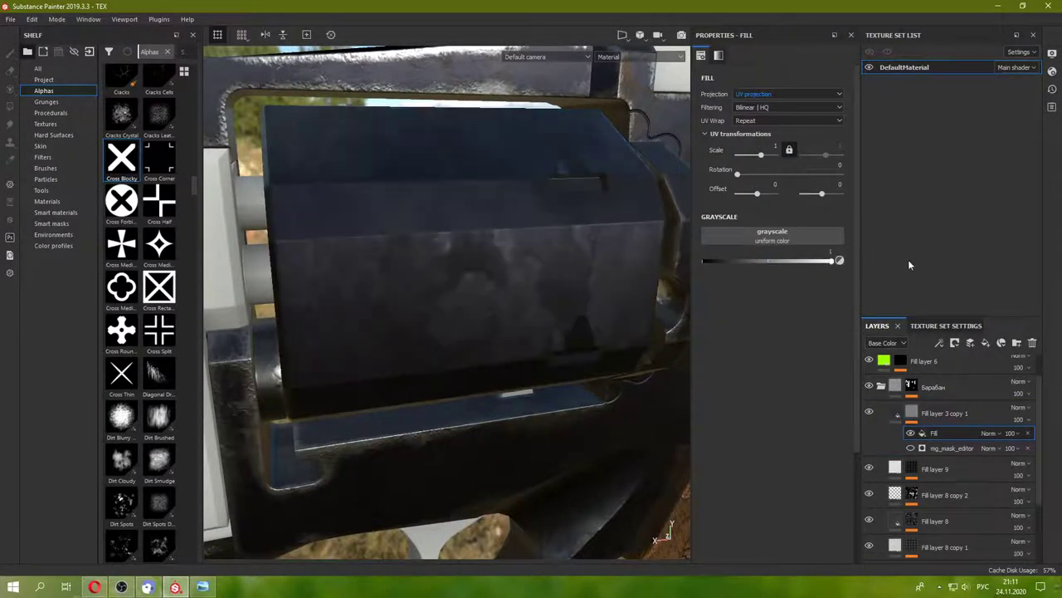
scroll(386, 349, "down", 5)
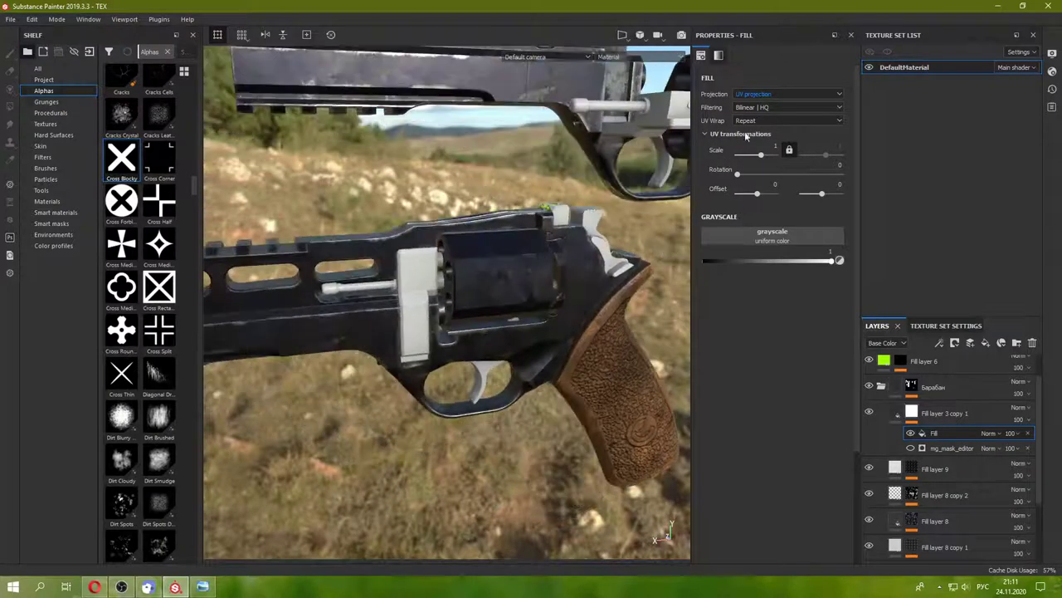
- Switch the fill to tri-planar projection at scale 0.03 with Z offset 0.1
left_click(789, 94)
left_click(768, 106)
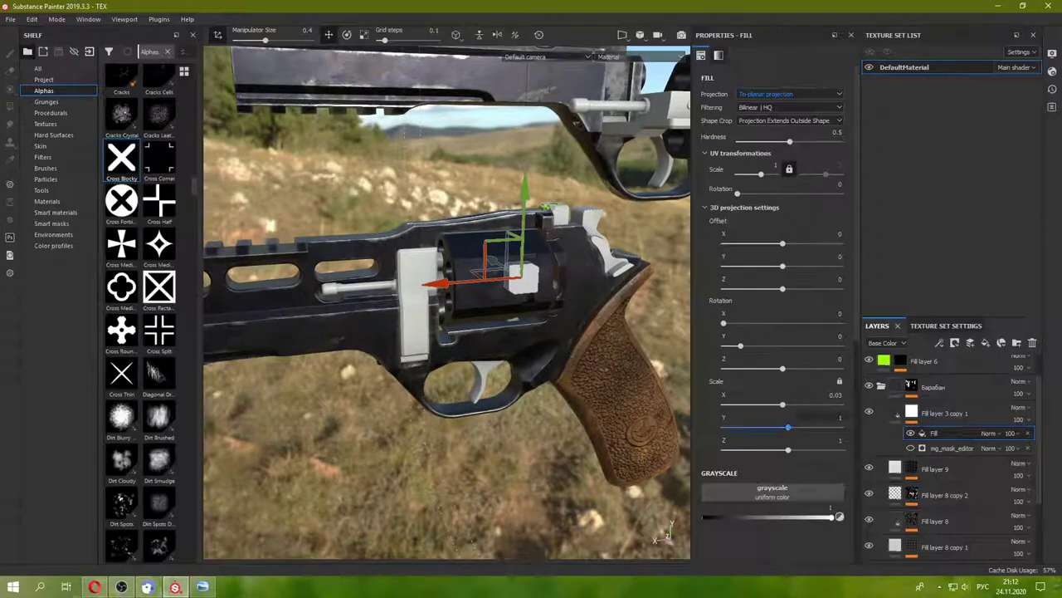
left_click_drag(789, 404, 782, 449)
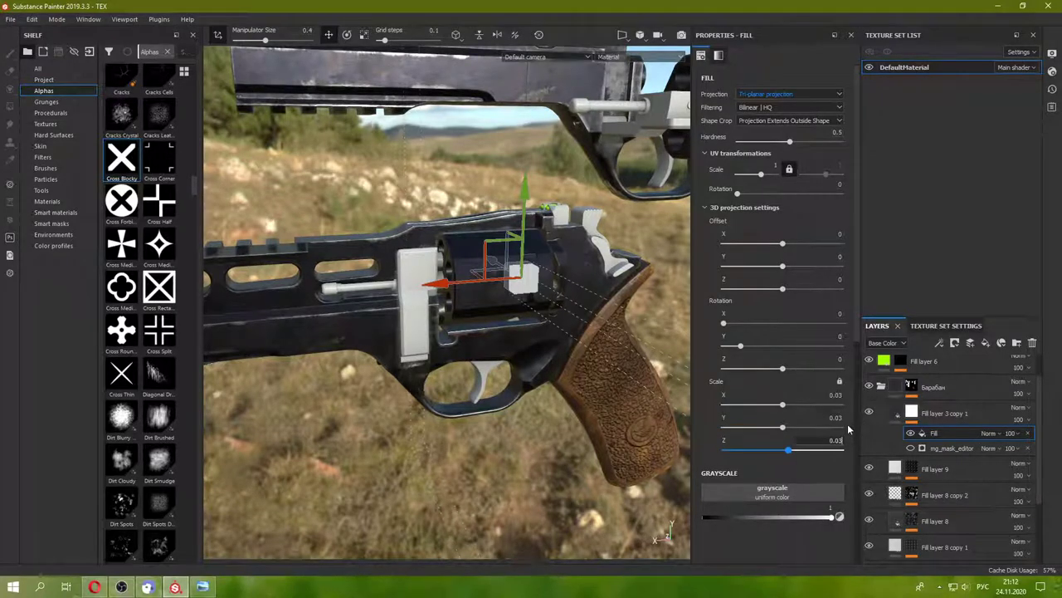
scroll(538, 294, "up", 5)
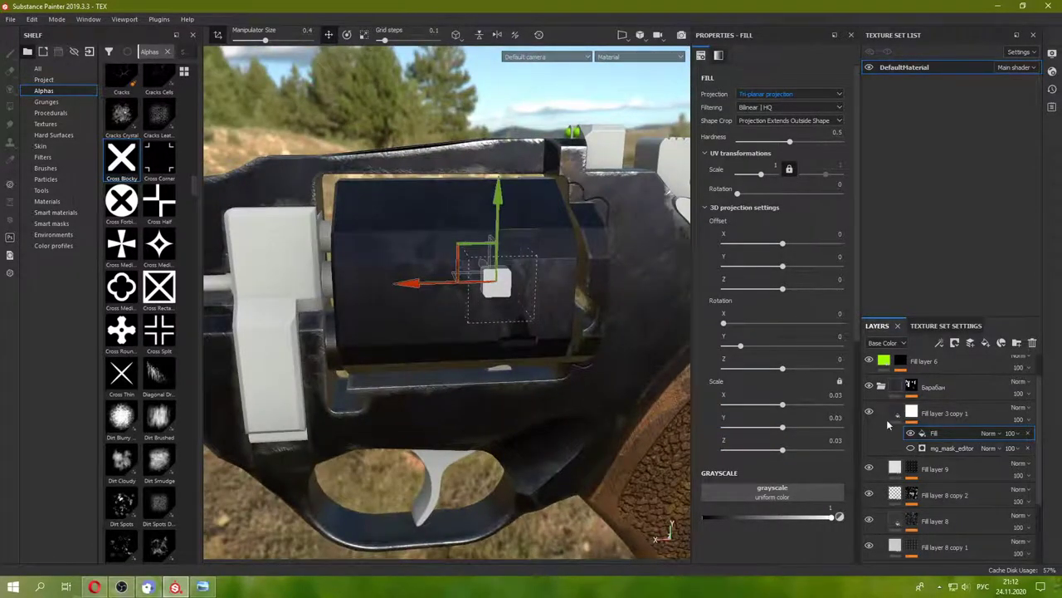
left_click_drag(469, 274, 581, 299, "alt")
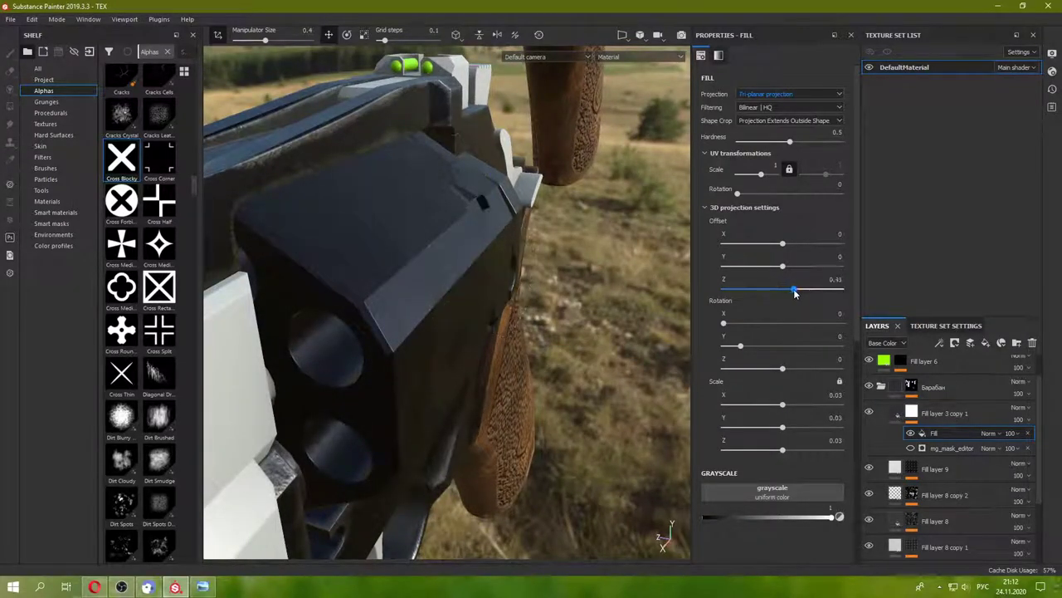
left_click_drag(787, 285, 783, 287)
type("0.1")
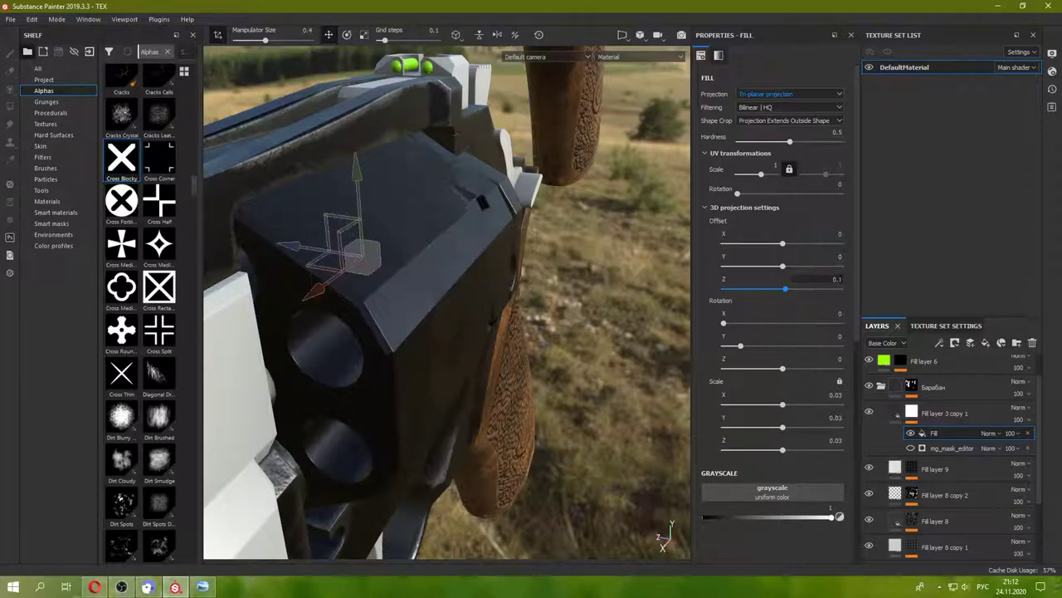
key("Return")
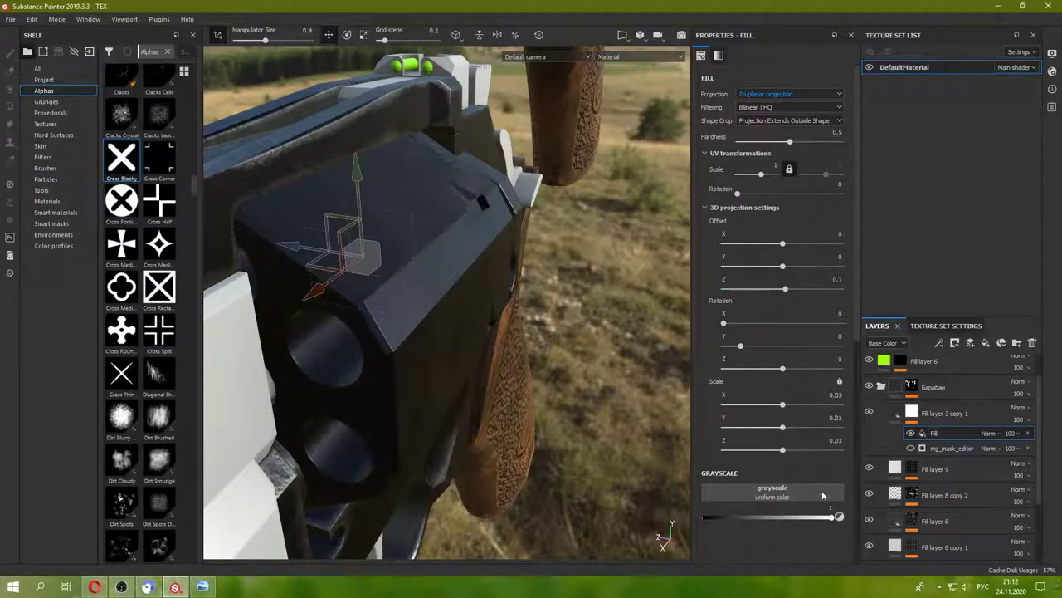
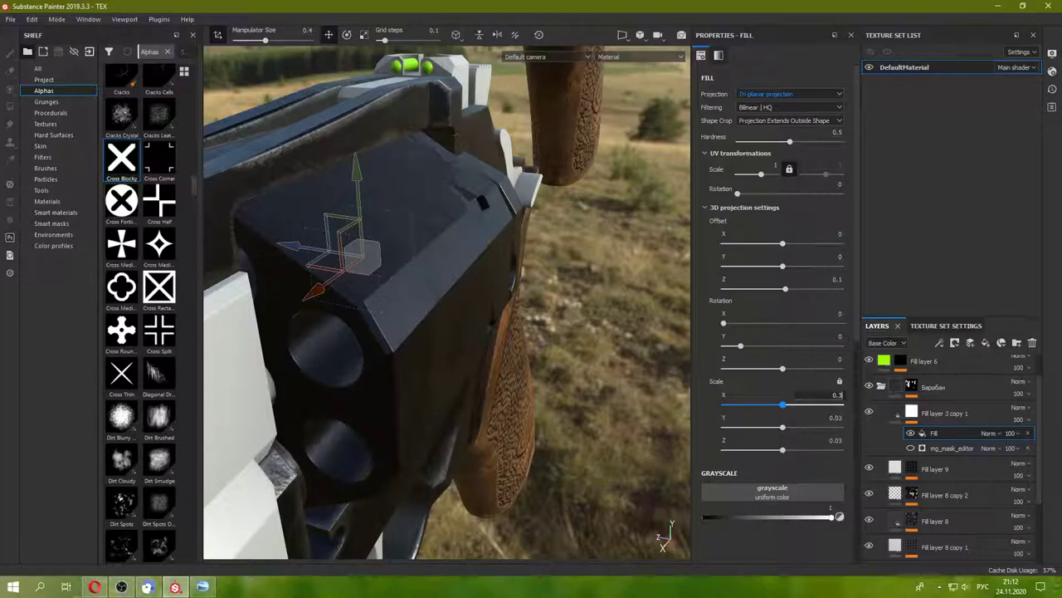
- Set the fill projection to uniform scale 0.3, offset X near -0.32, cropped to shape
key("Return")
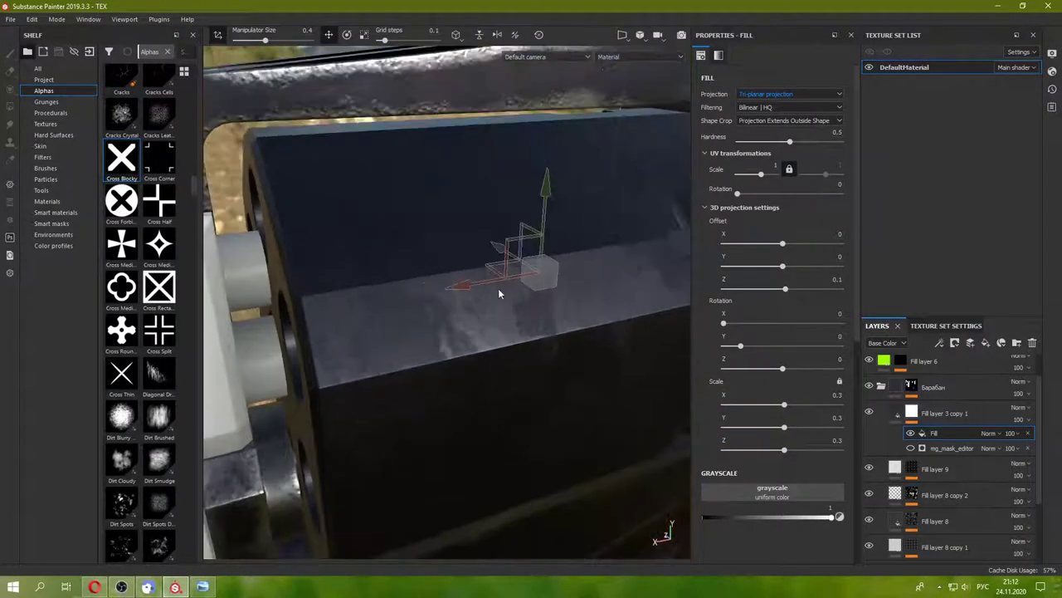
left_click_drag(498, 288, 507, 302)
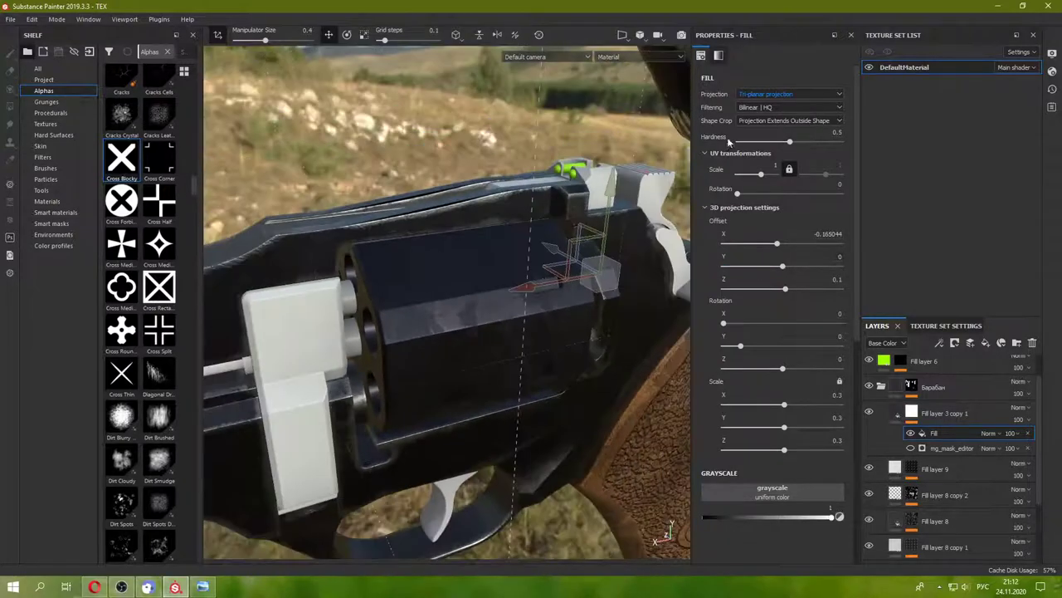
left_click(789, 121)
left_click(780, 134)
mouse_move(465, 287)
left_mouse_down("alt")
mouse_move(526, 327)
mouse_move(591, 290)
mouse_move(673, 291)
mouse_move(569, 238)
left_mouse_up("alt")
- Orbit and zoom around the revolver to inspect the fill on the cylinder
mouse_move(534, 283)
left_mouse_down("alt")
mouse_move(477, 301)
mouse_move(498, 320)
left_mouse_up("alt")
scroll(477, 300, "down", 3)
scroll(472, 332, "down", 3)
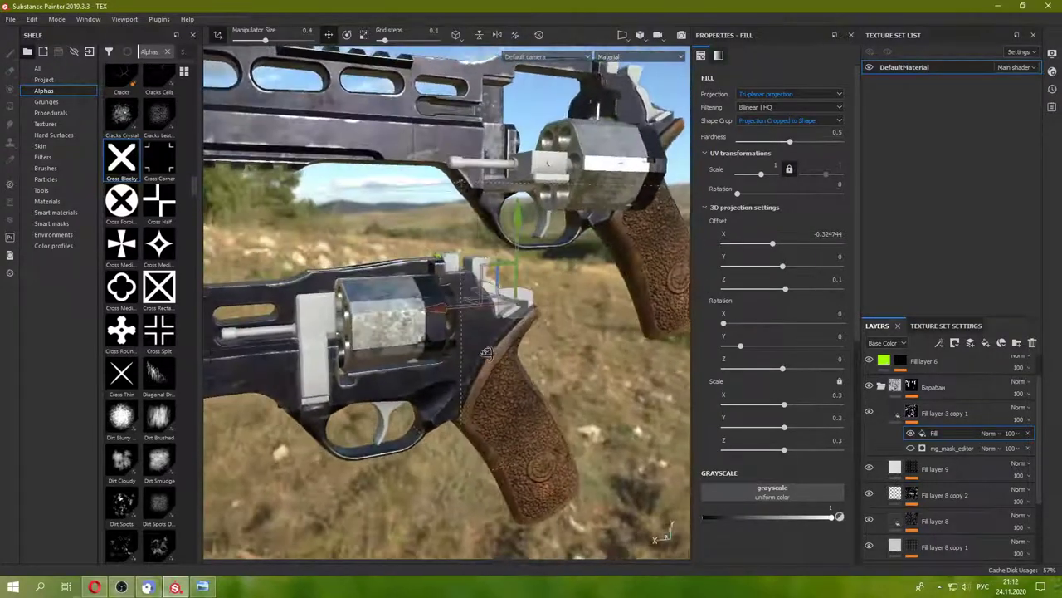
scroll(498, 320, "up", 3)
scroll(509, 312, "up", 3)
scroll(509, 312, "up", 2)
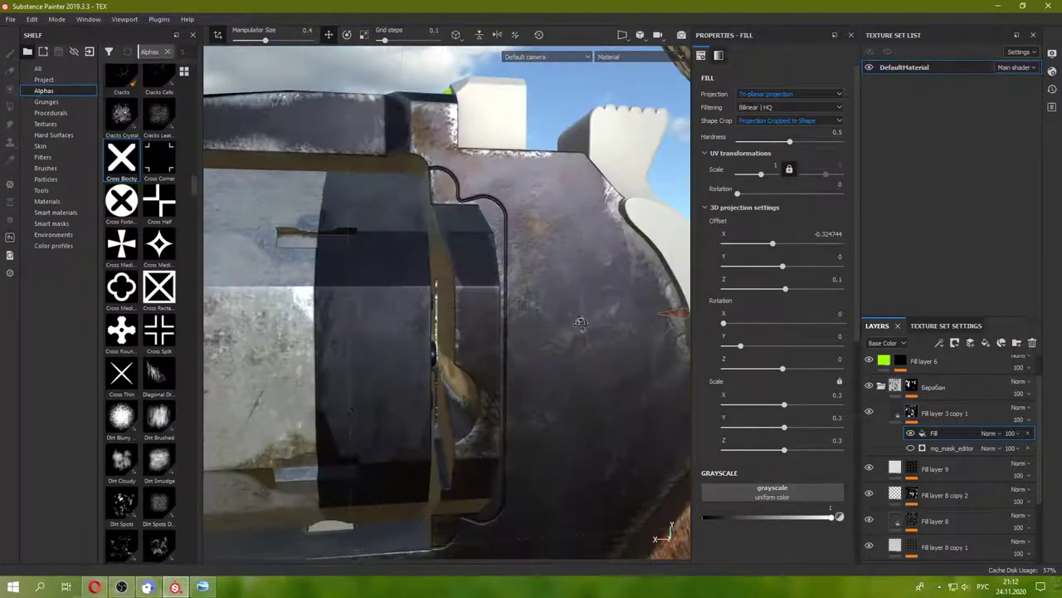
scroll(584, 326, "down", 1)
left_click_drag(583, 326, 659, 322, "alt")
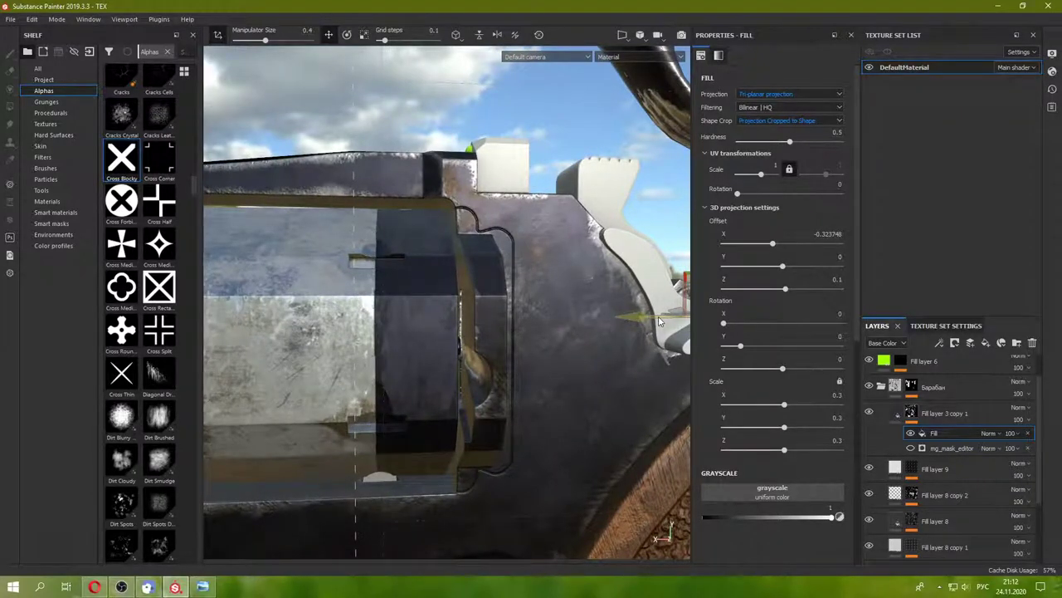
mouse_move(659, 322)
left_mouse_down("alt")
mouse_move(546, 328)
mouse_move(523, 312)
left_mouse_up("alt")
scroll(523, 313, "up", 3)
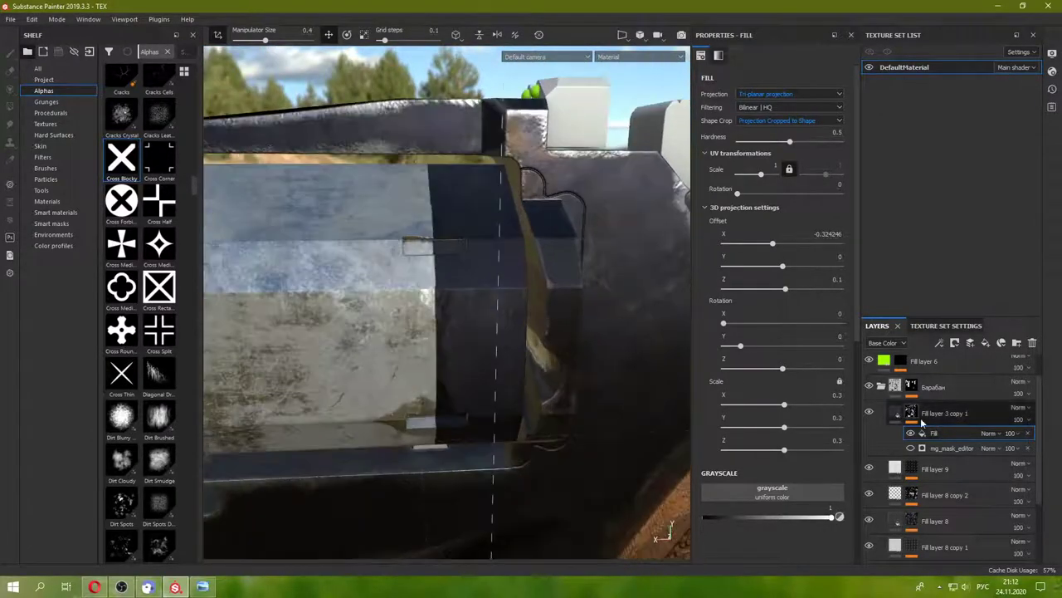
- Add a Dirt generator to the Fill layer 3 copy 1 mask, without Ambient Occlusion, grunge scale 8
right_click(919, 417)
key("super+space")
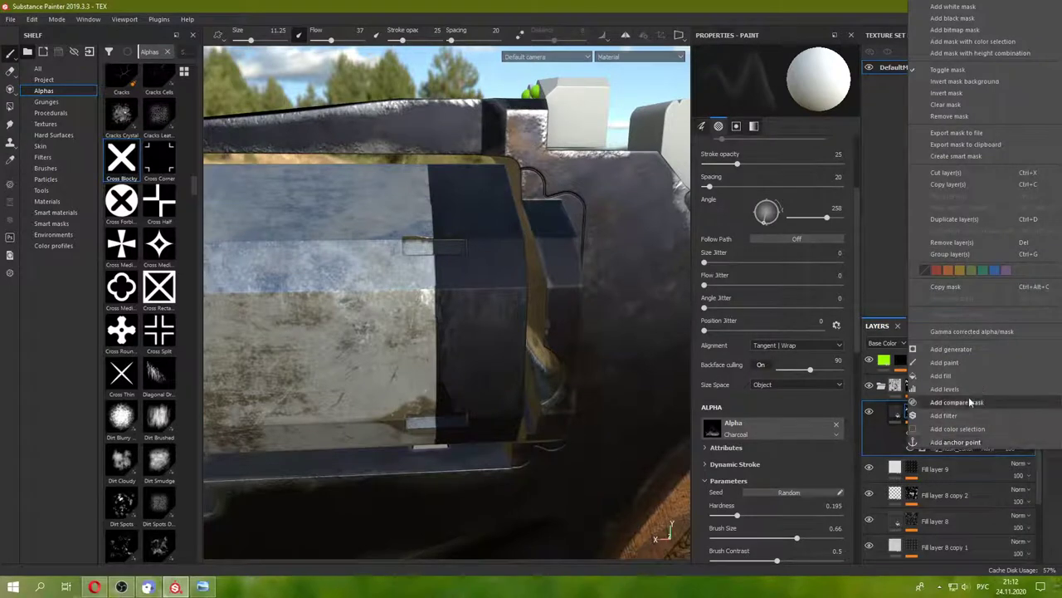
left_click(943, 376)
right_click(910, 412)
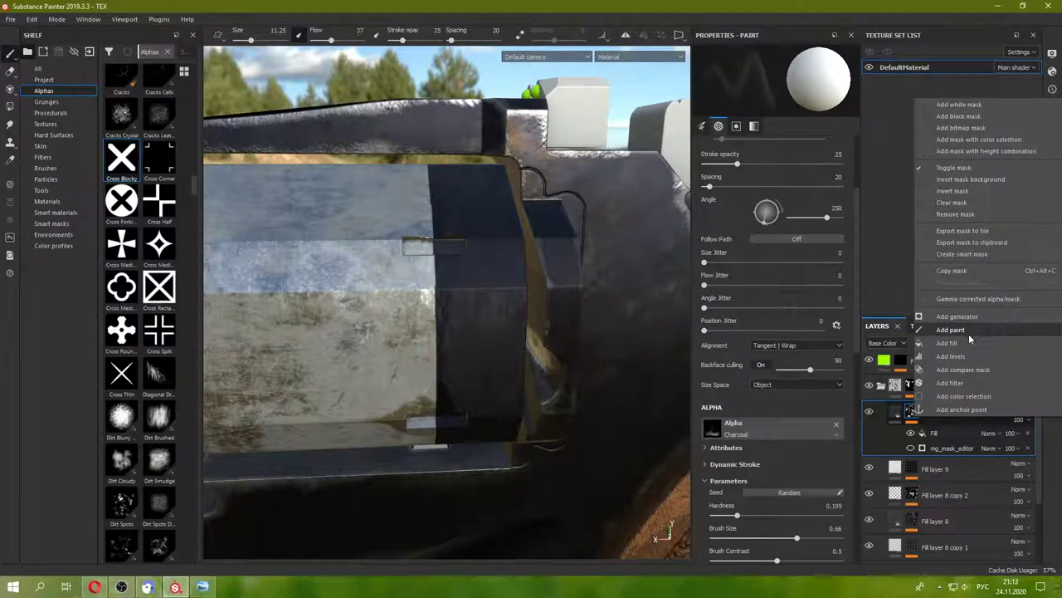
left_click(957, 316)
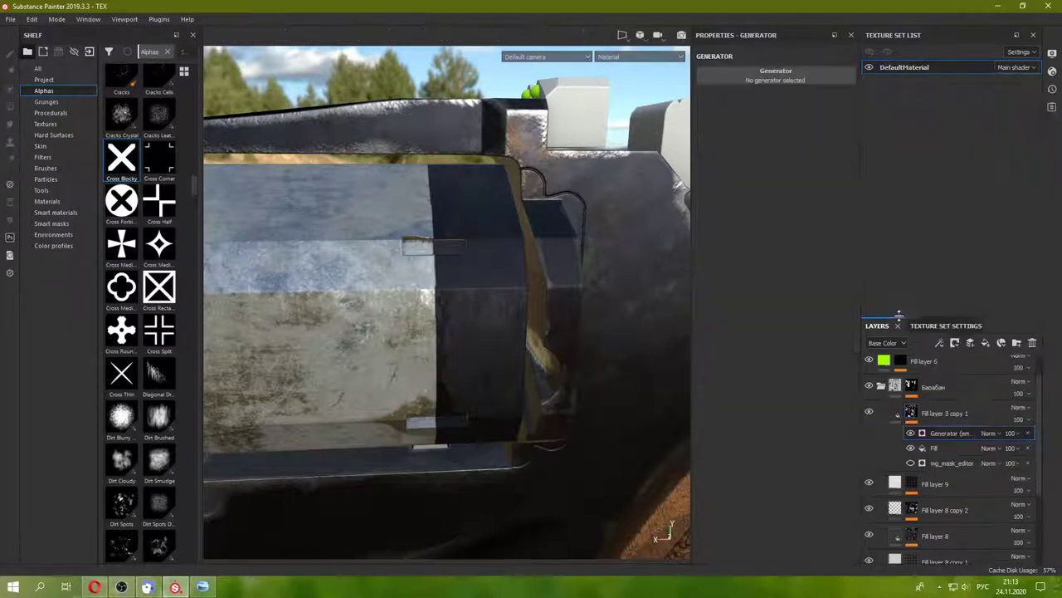
left_click(776, 74)
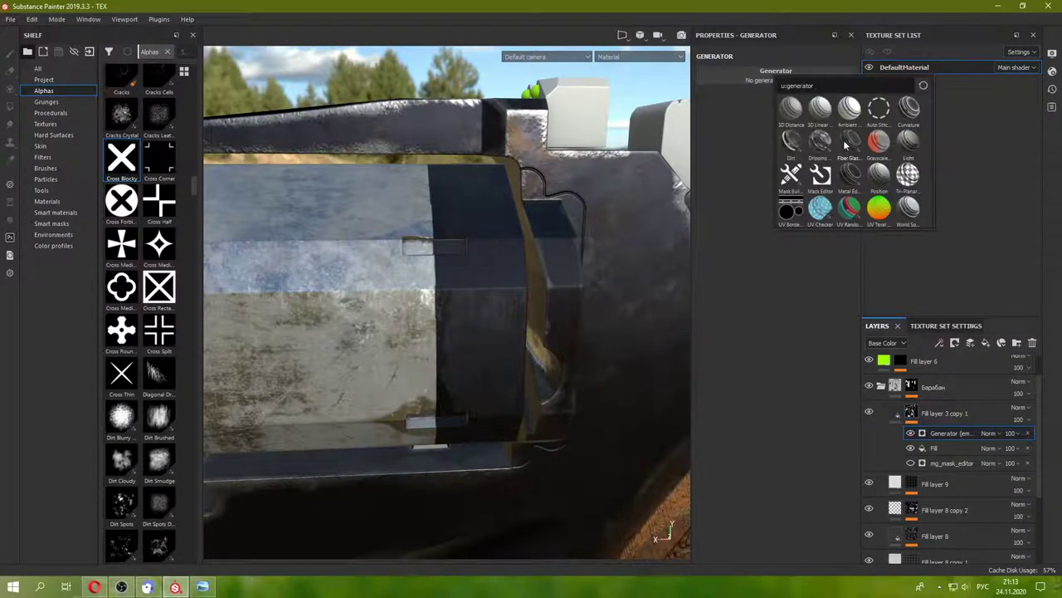
mouse_move(849, 143)
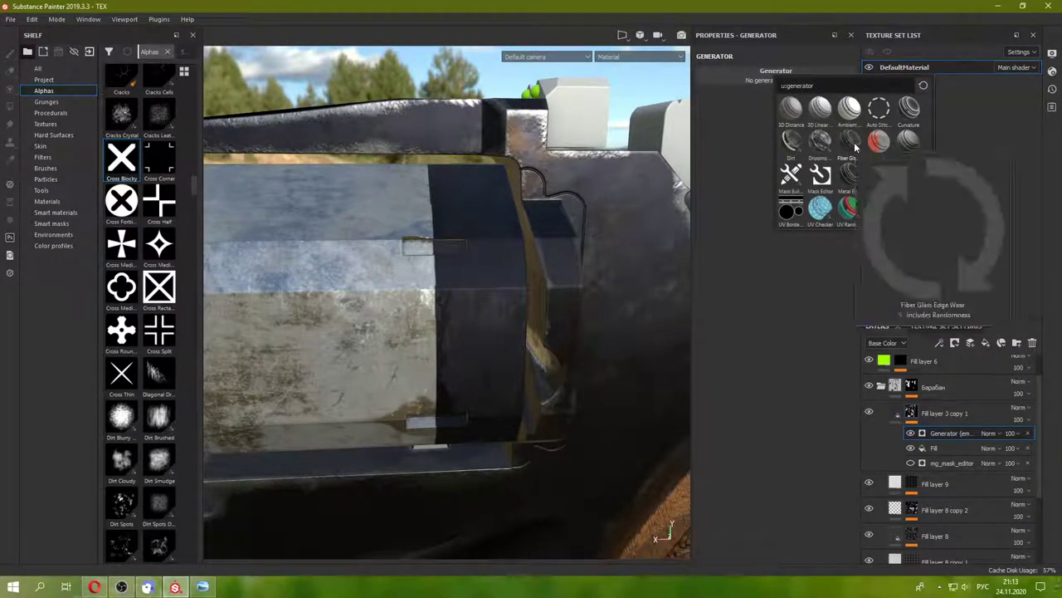
left_click(791, 143)
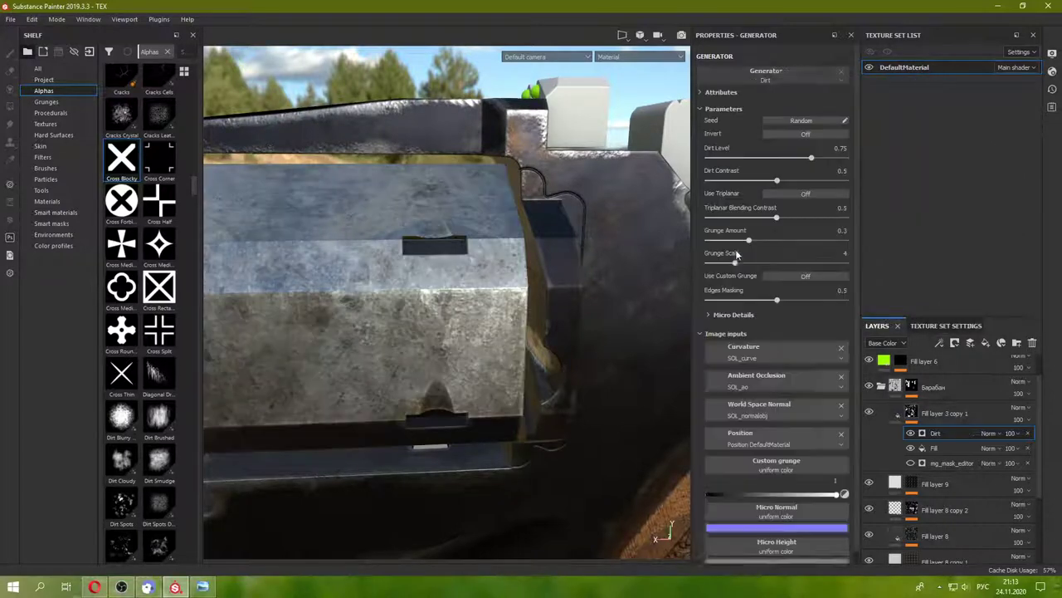
left_click(842, 378)
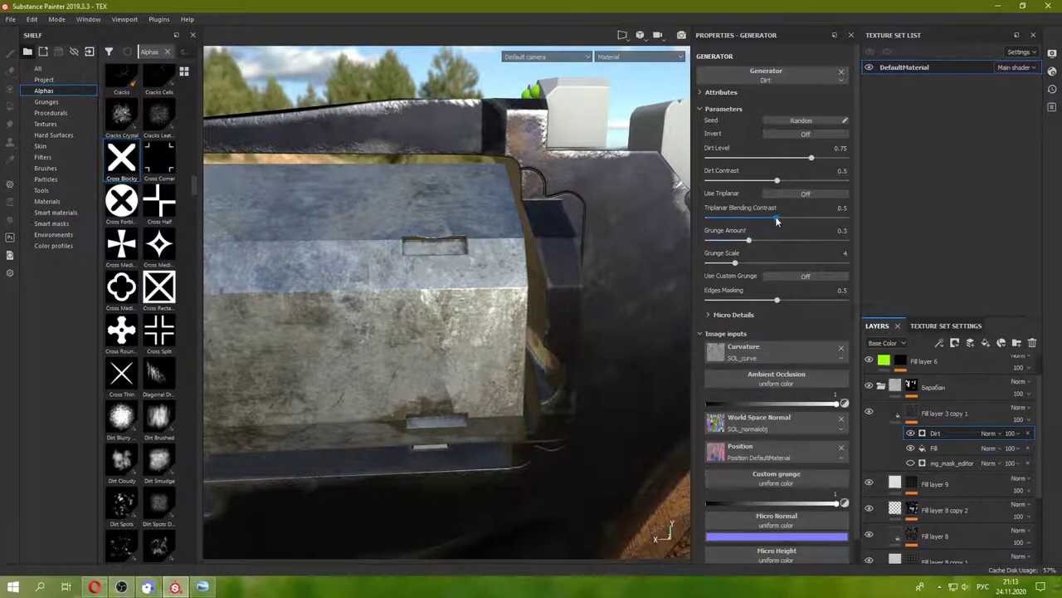
left_click(774, 263)
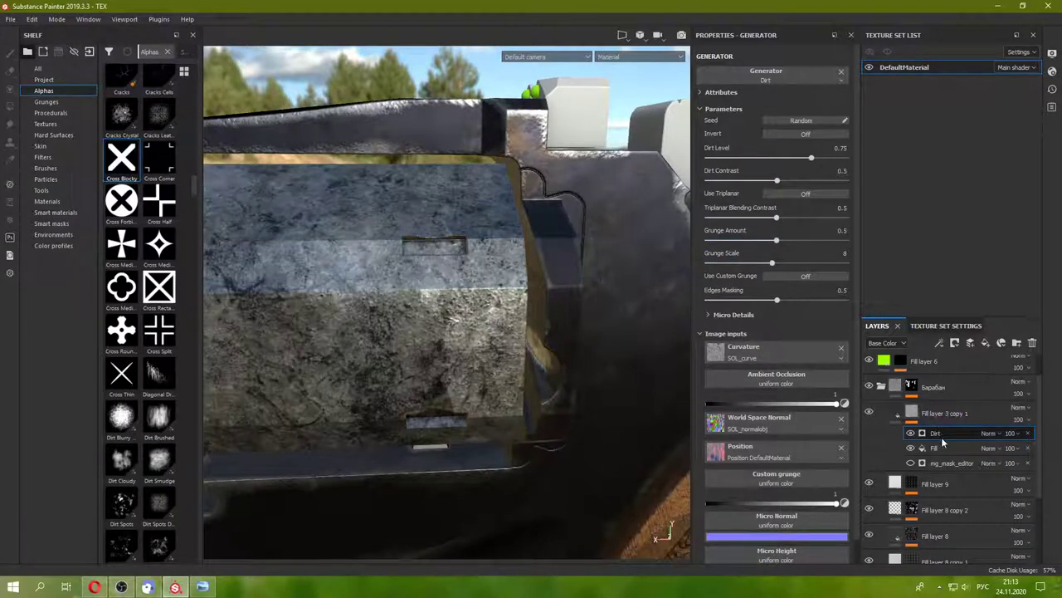
- Move Dirt below the Fill and try Inverse divide and other blend modes on Dirt
left_click_drag(934, 448, 934, 446)
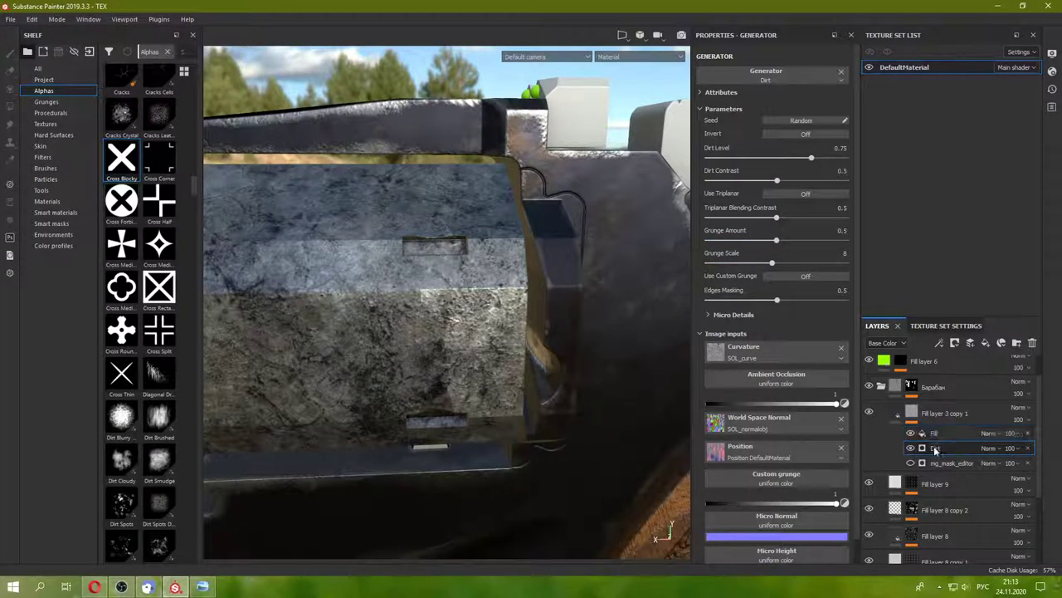
left_click(1001, 435)
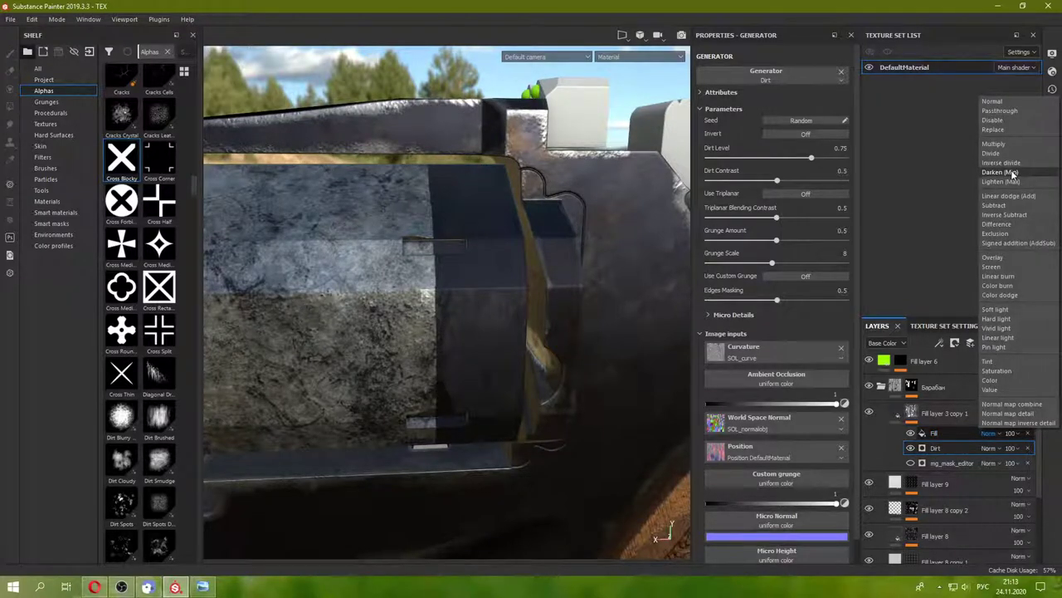
left_click(1011, 170)
left_click(987, 448)
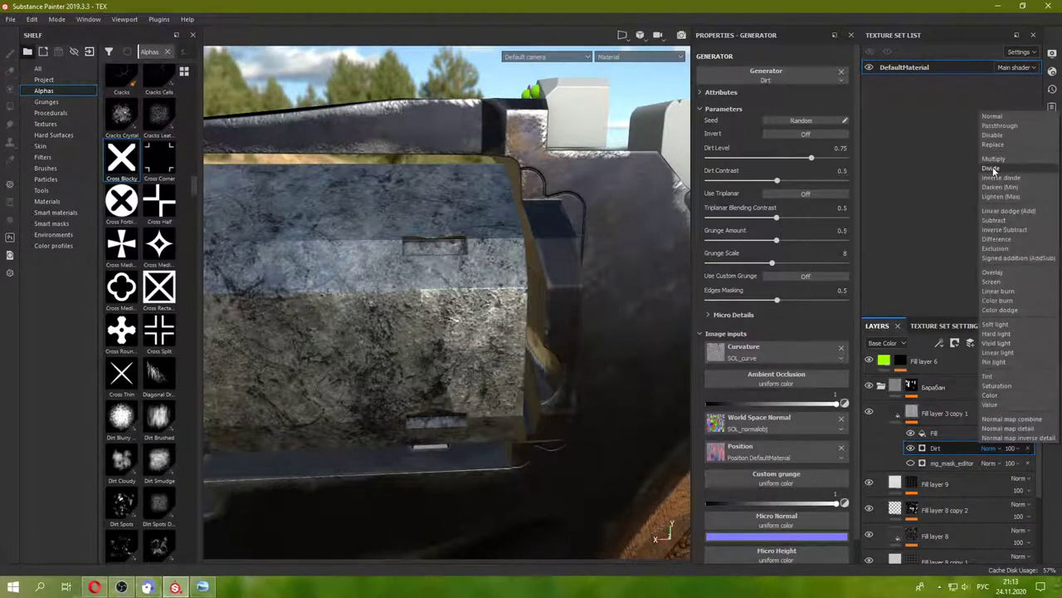
left_click(1004, 177)
left_click_drag(383, 331, 375, 316, "alt")
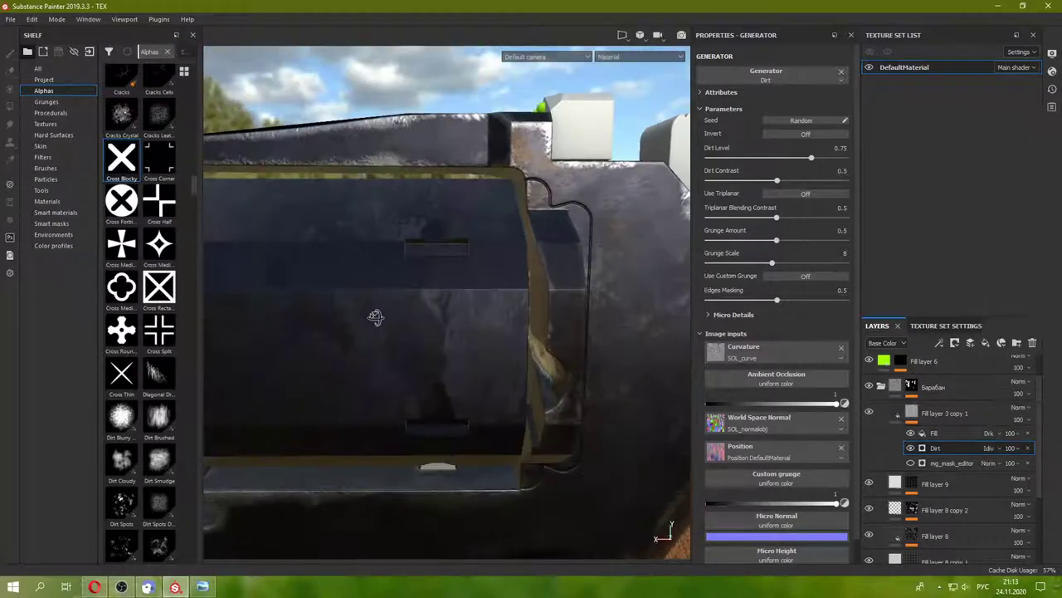
left_click(994, 448)
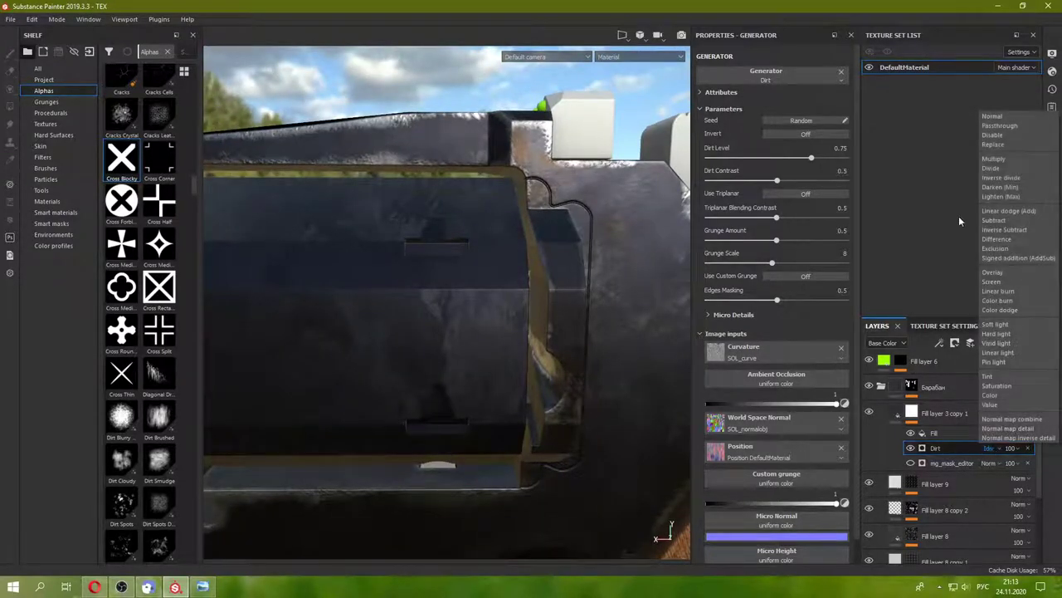
left_click(1021, 125)
- Try Inverse divide, Darken, Lighten, Overlay, Screen and Linear burn blending on the Fill effect
left_click(989, 432)
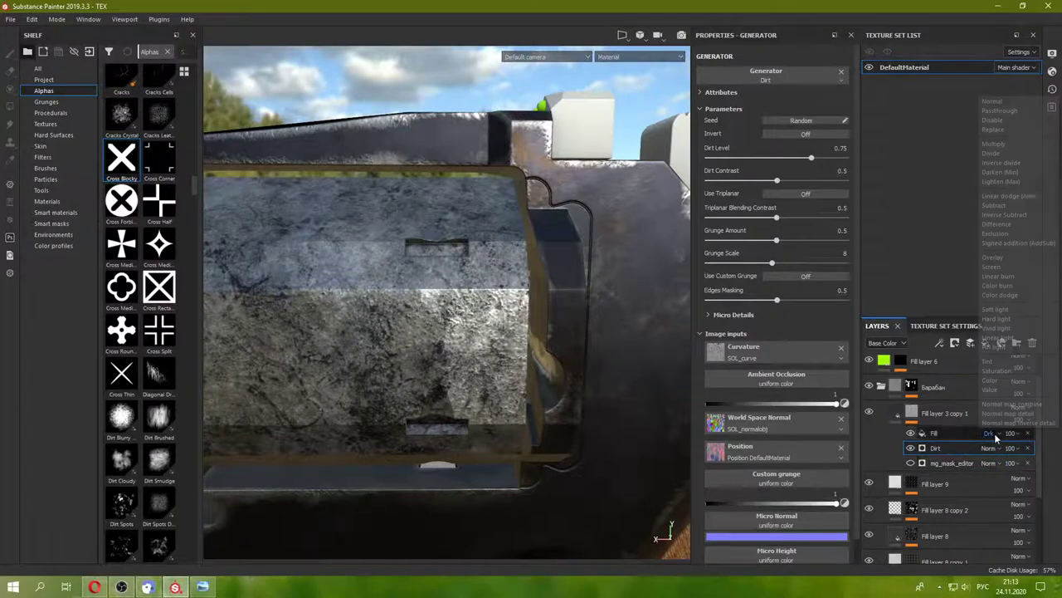
left_click(1002, 163)
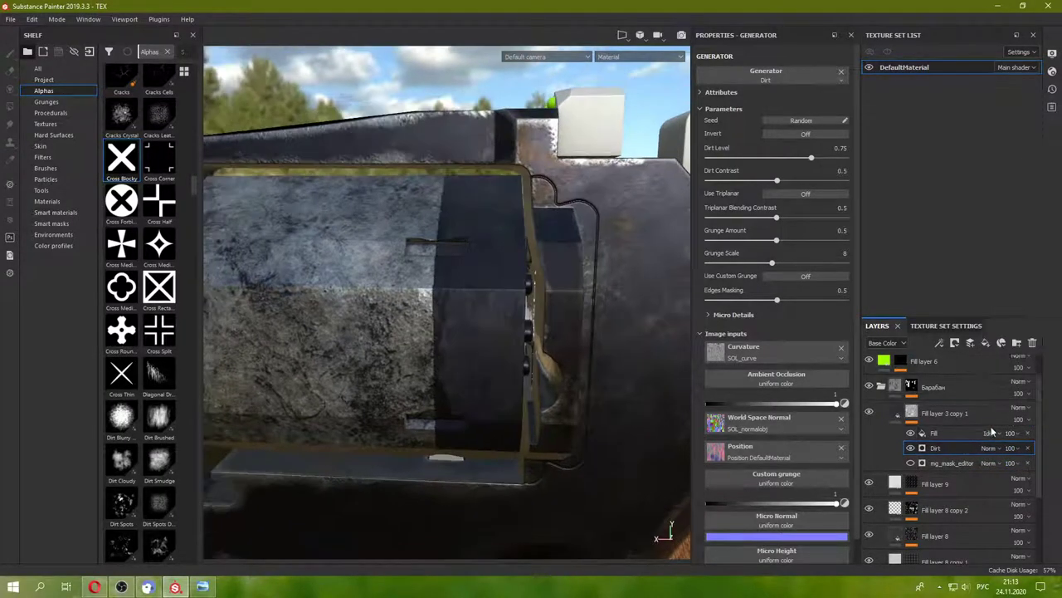
left_click(1002, 434)
left_click(1006, 176)
left_click(994, 433)
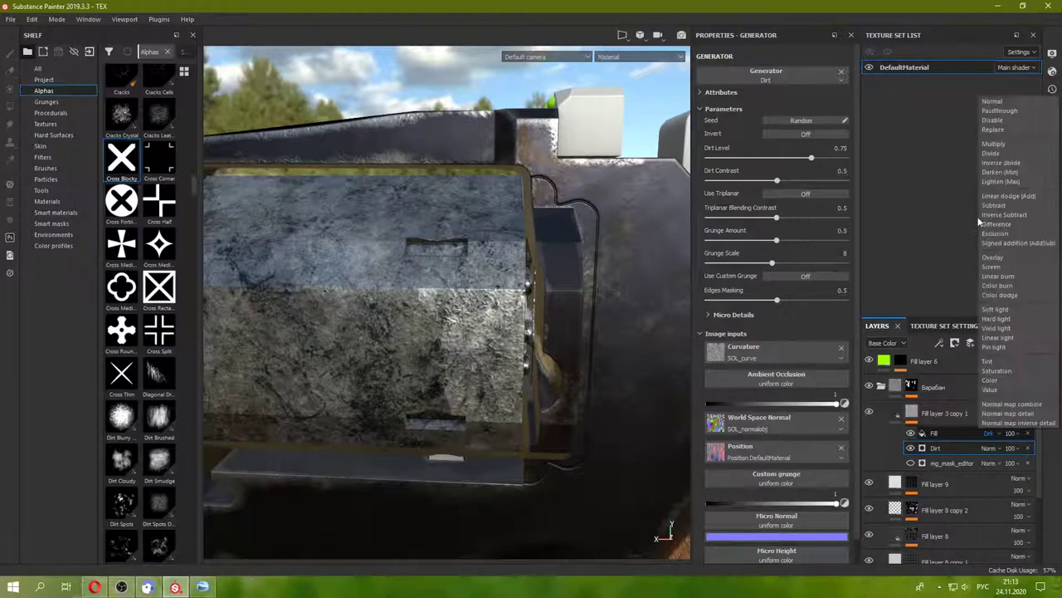
left_click(1014, 181)
left_click(993, 433)
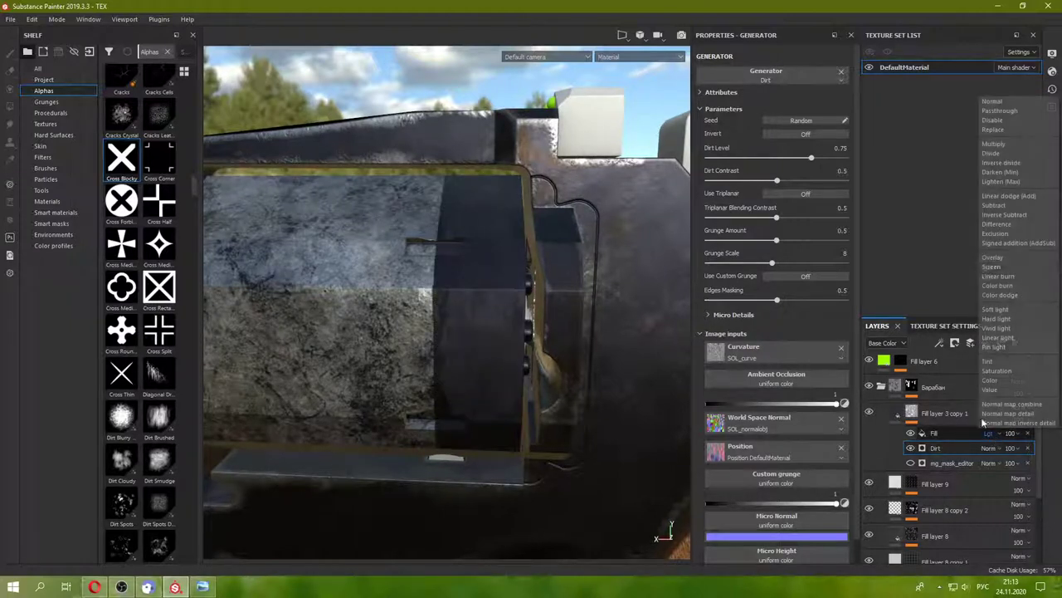
left_click(1004, 258)
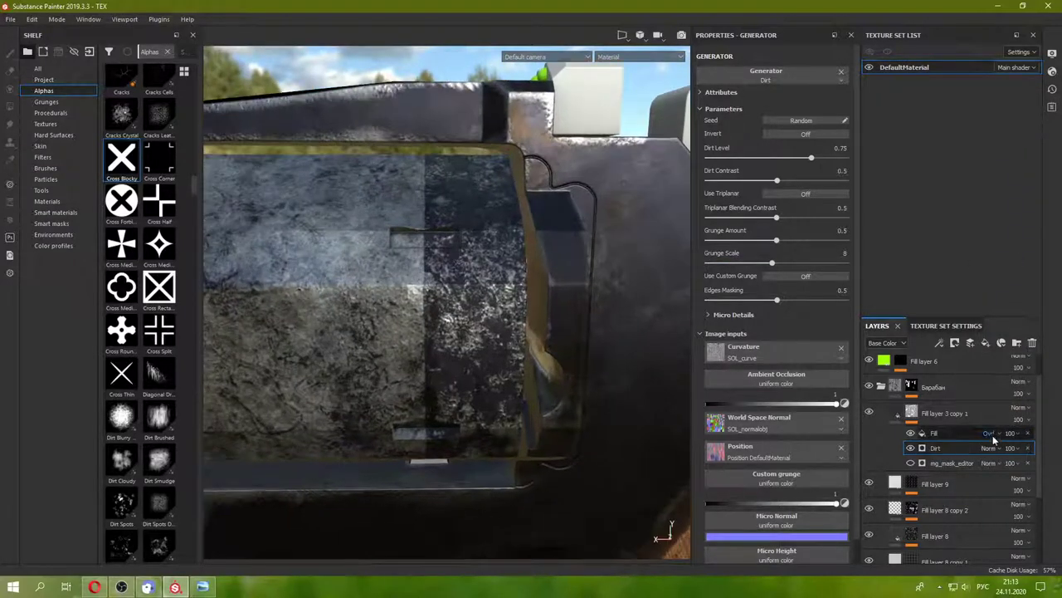
left_click(993, 433)
left_click(1004, 268)
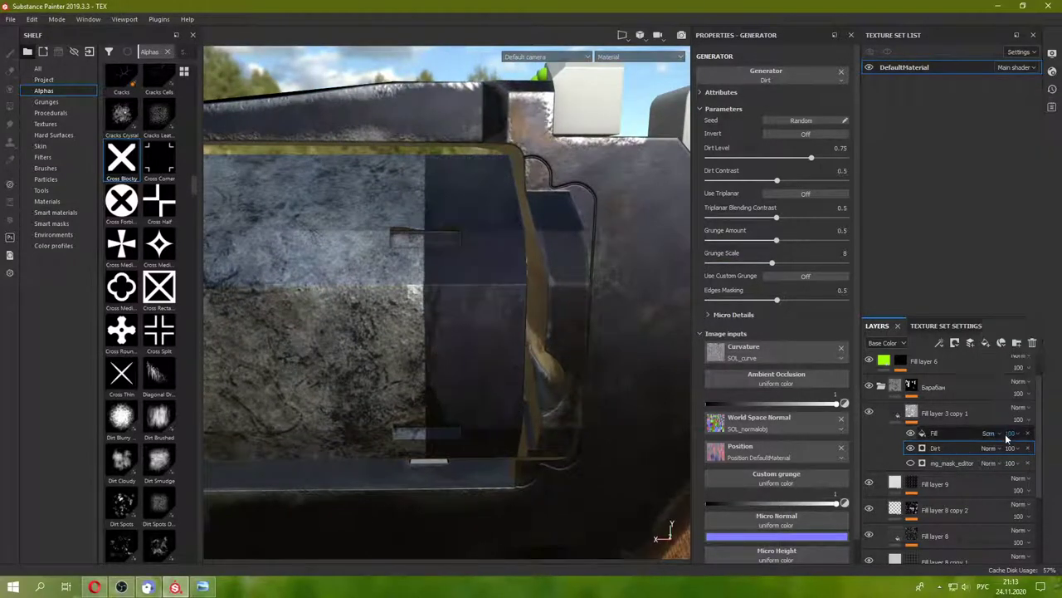
left_click(992, 433)
left_click(1006, 277)
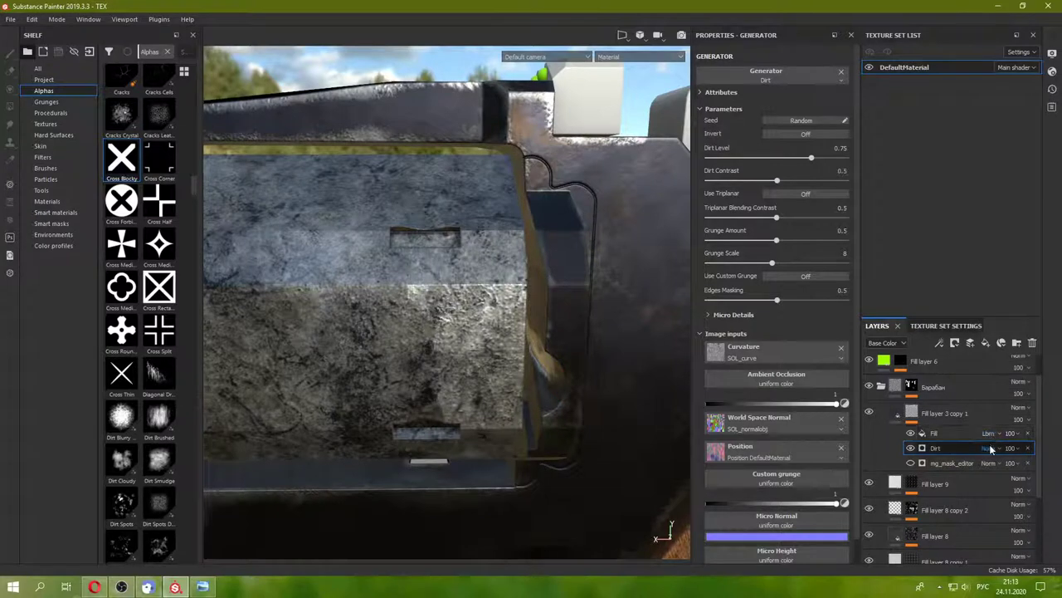
left_click(987, 433)
left_click(947, 263)
- Try Inverse subtract, Difference, Exclusion, Signed addition, Passthrough and Replace blending on the Fill
left_click(993, 433)
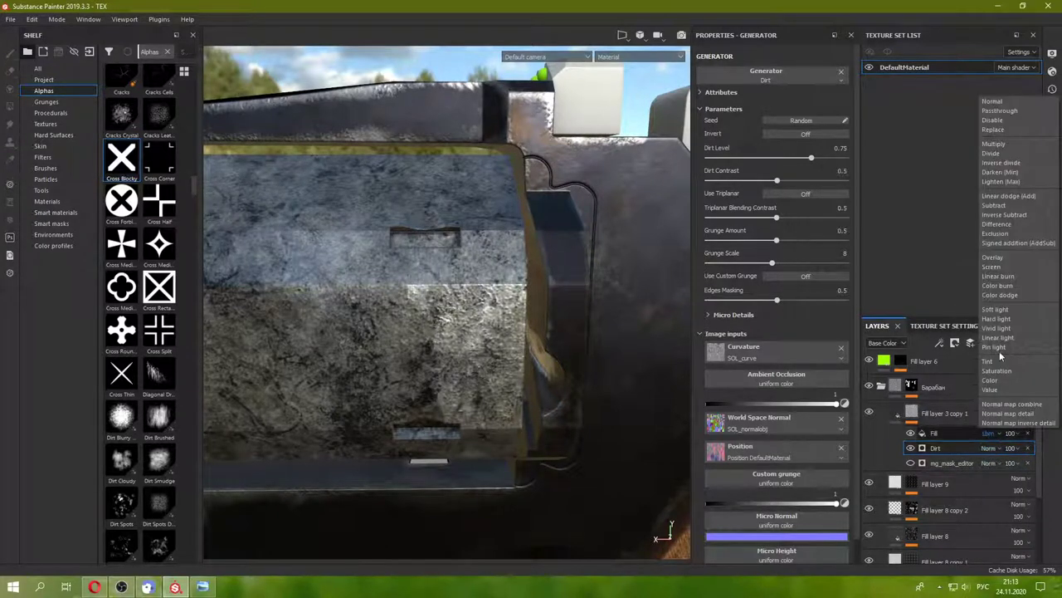
left_click(1005, 214)
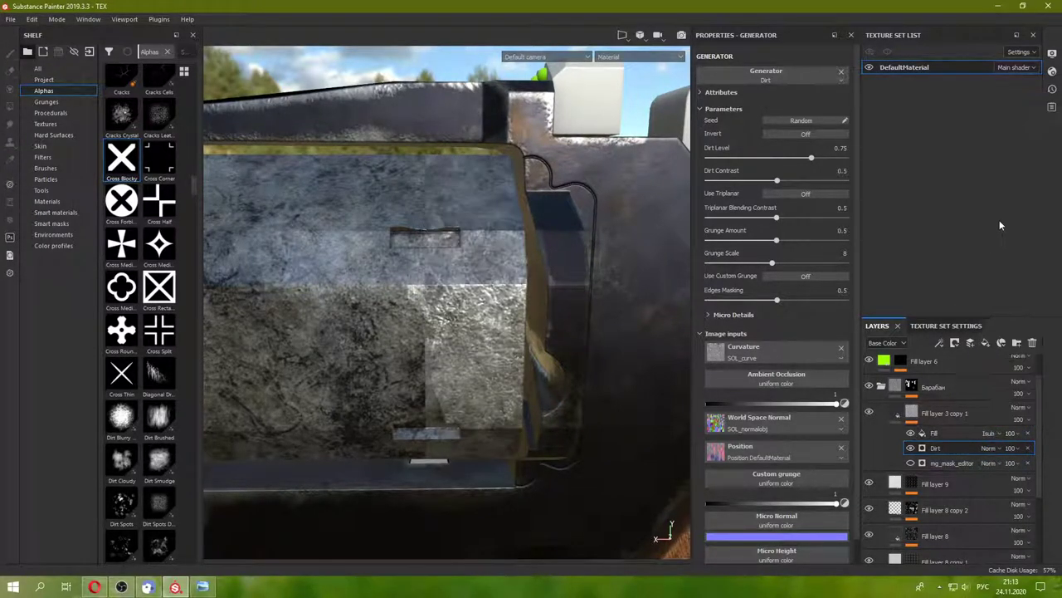
left_click(994, 437)
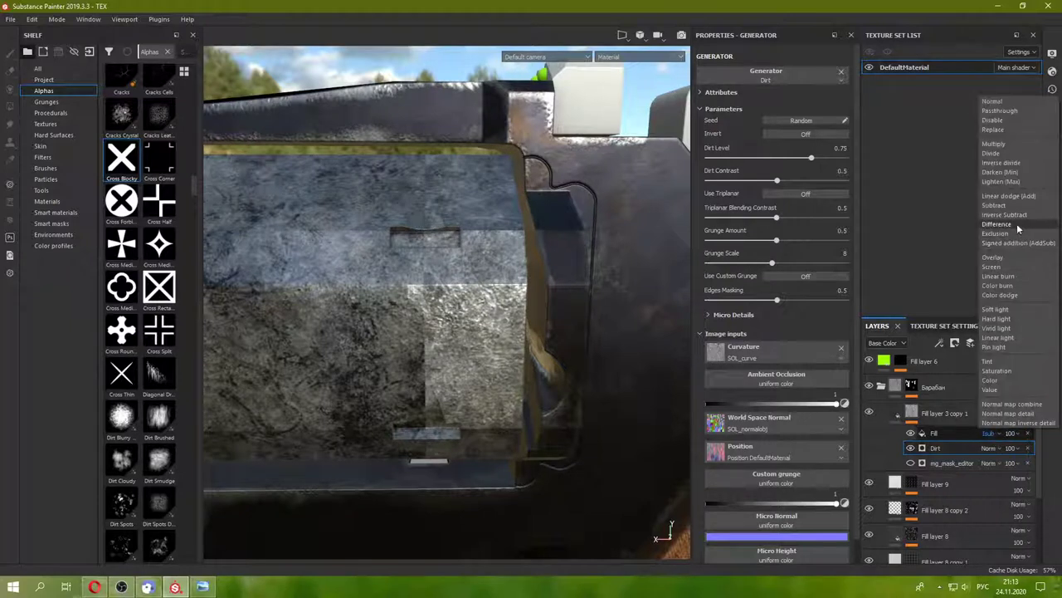
left_click(1018, 222)
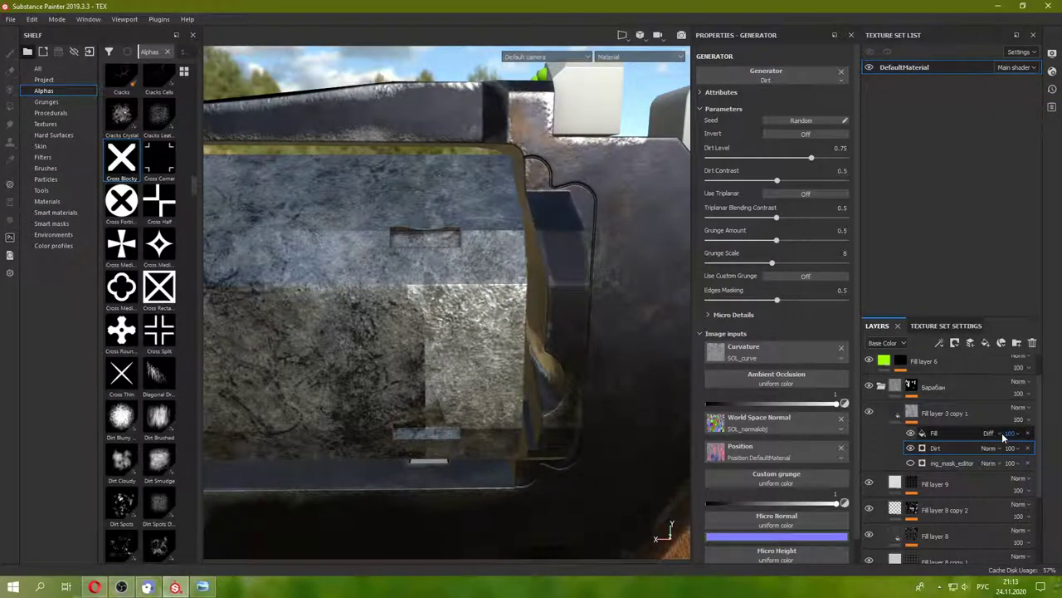
left_click(1002, 433)
left_click(996, 233)
left_click(994, 433)
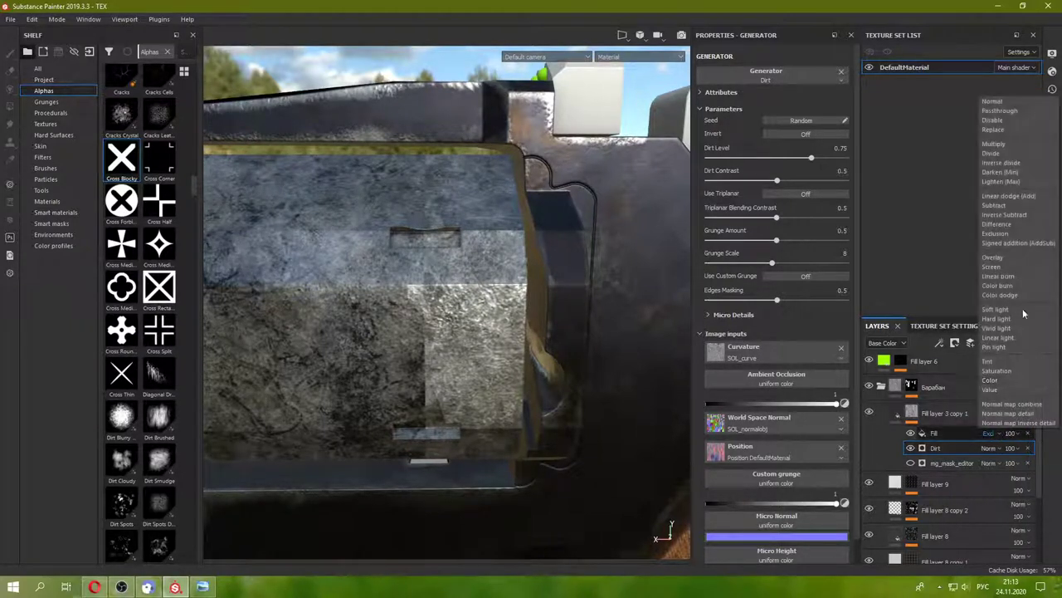
left_click(1007, 243)
left_click(992, 433)
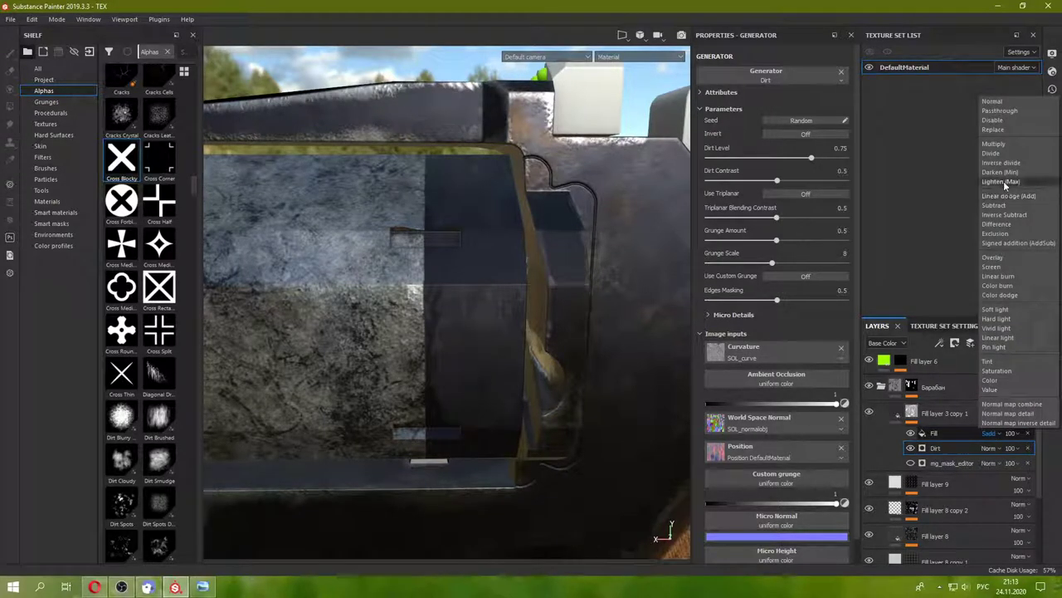
left_click(1003, 181)
left_click(995, 433)
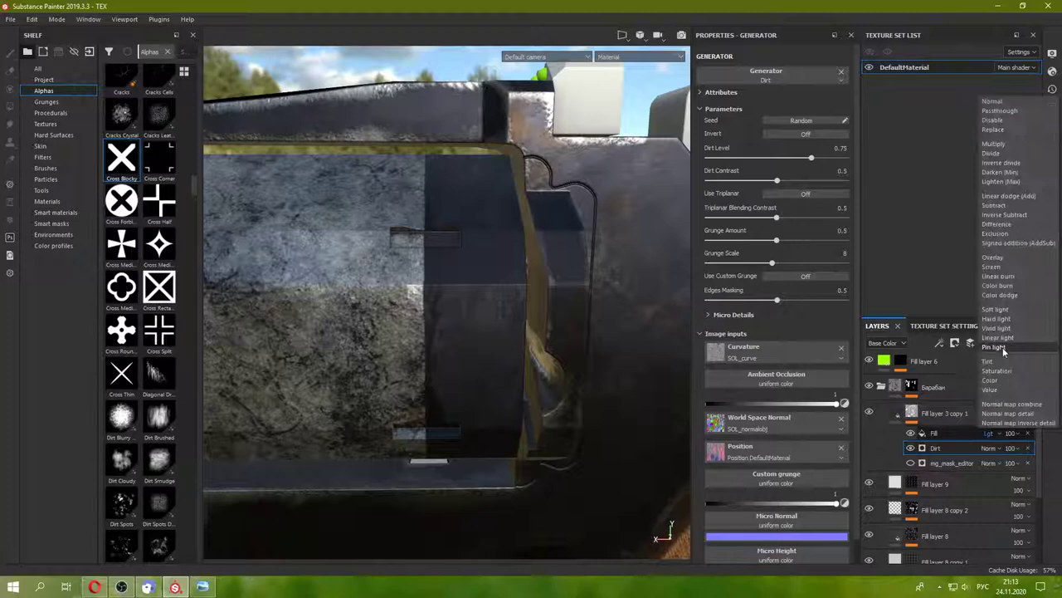
left_click(1013, 110)
left_click(994, 432)
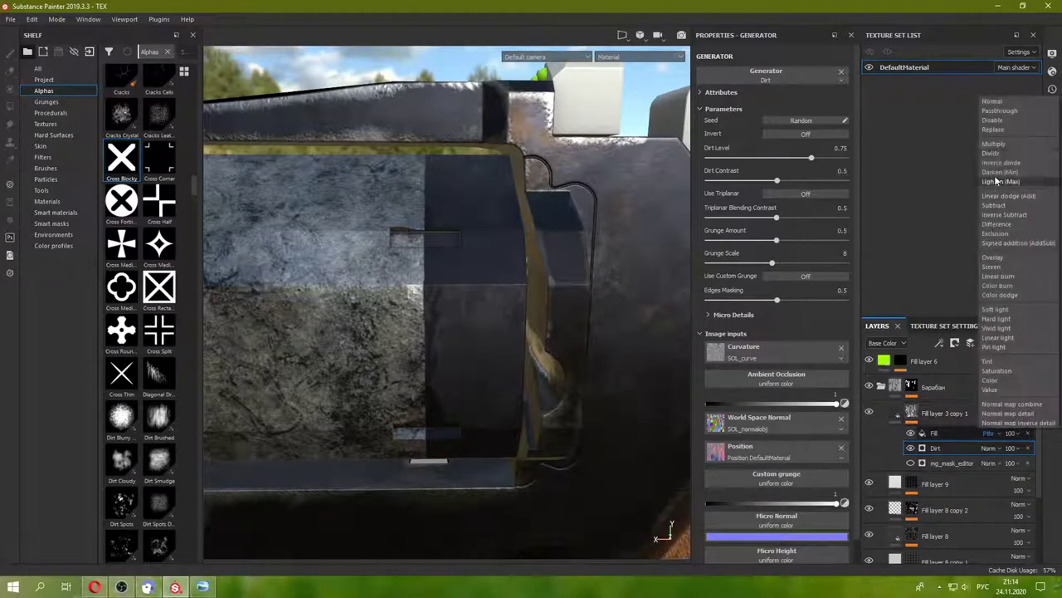
left_click(999, 129)
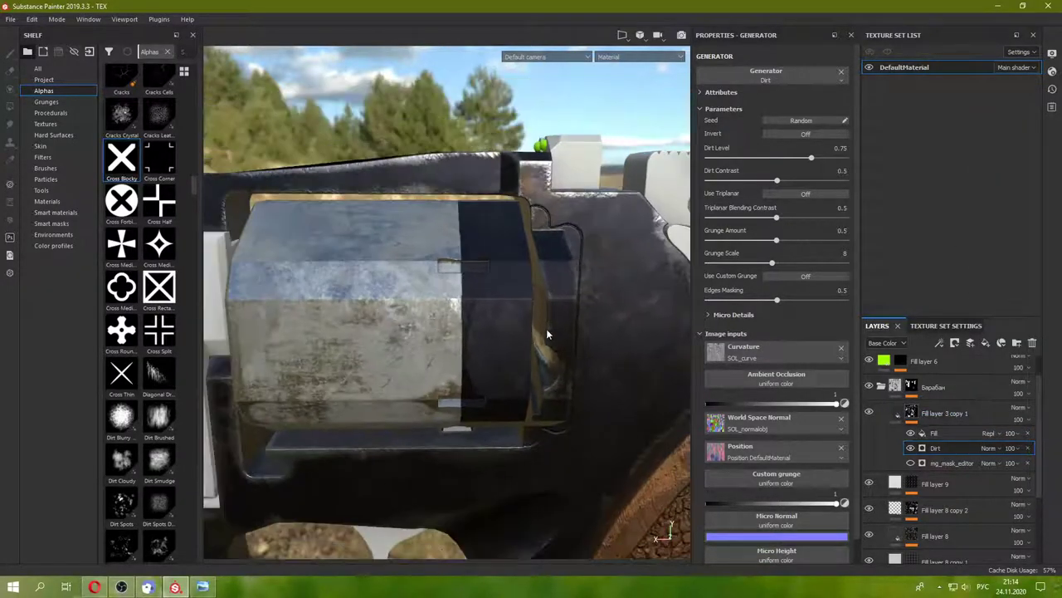
left_click(993, 433)
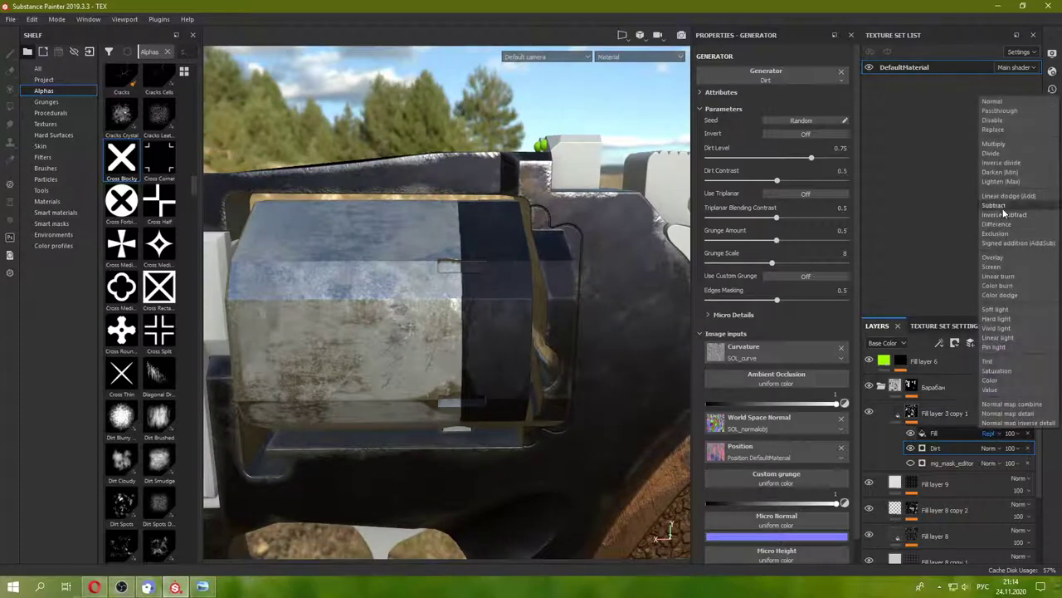
left_click(1047, 459)
- Move the Dirt effect above the Fill and return the Fill to Normal blending
left_click_drag(492, 334, 465, 357, "alt")
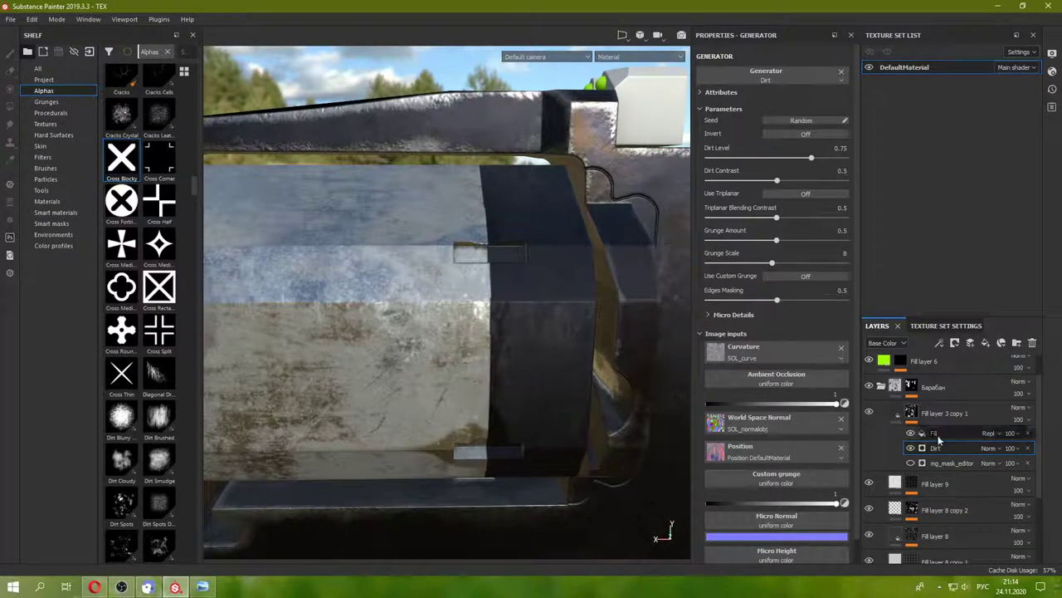
left_click_drag(942, 447, 936, 428)
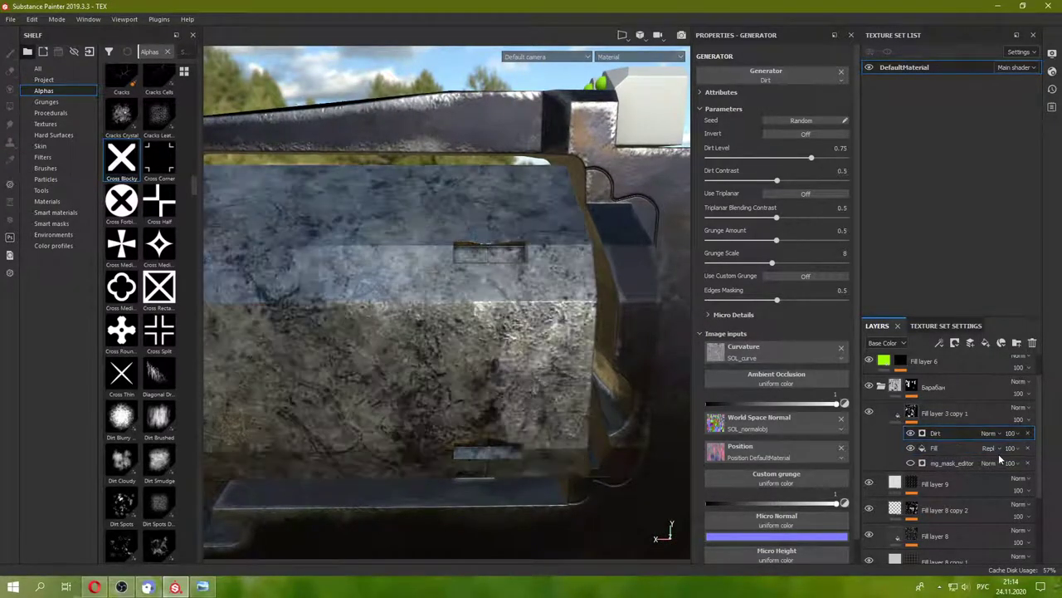
left_click(993, 449)
left_click(1020, 120)
left_click(988, 432)
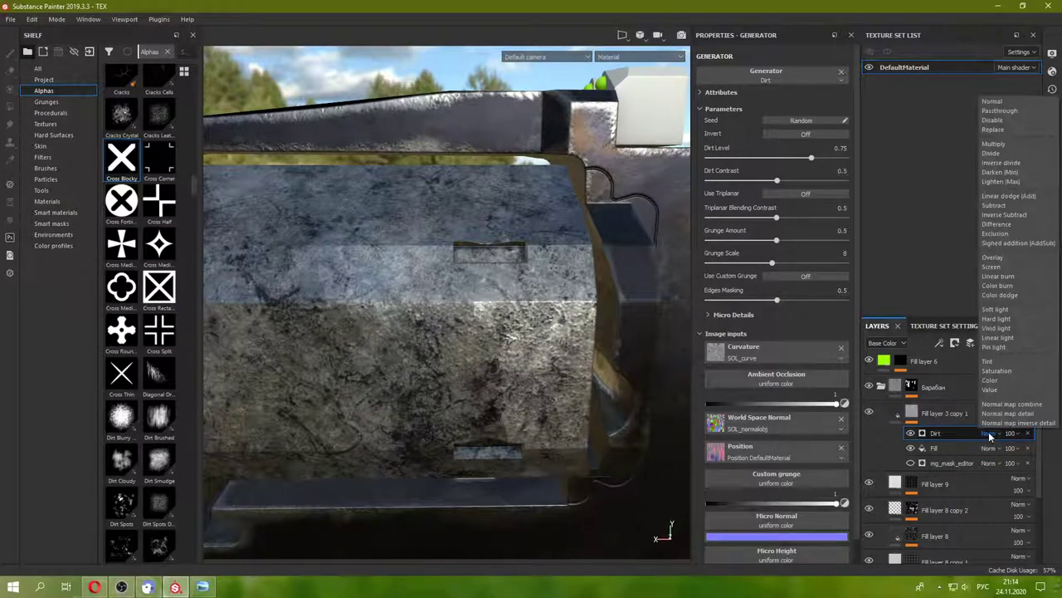
- Set the Dirt effect to Darken blending and test a Grunge Scale of 11
left_click(1000, 171)
left_click_drag(554, 307, 572, 328, "alt")
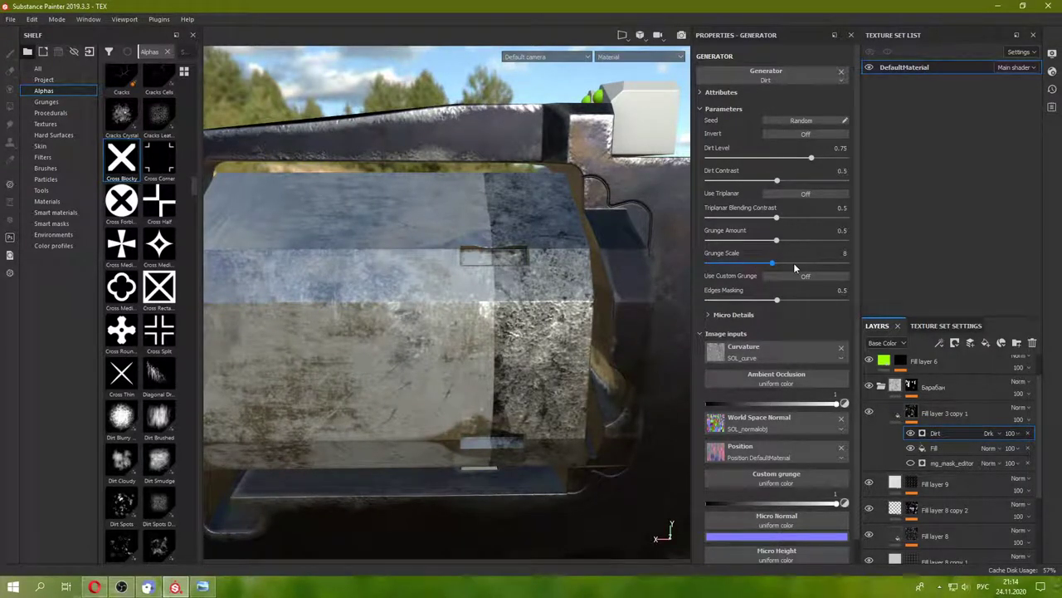
left_click_drag(793, 262, 799, 266)
left_click(887, 415)
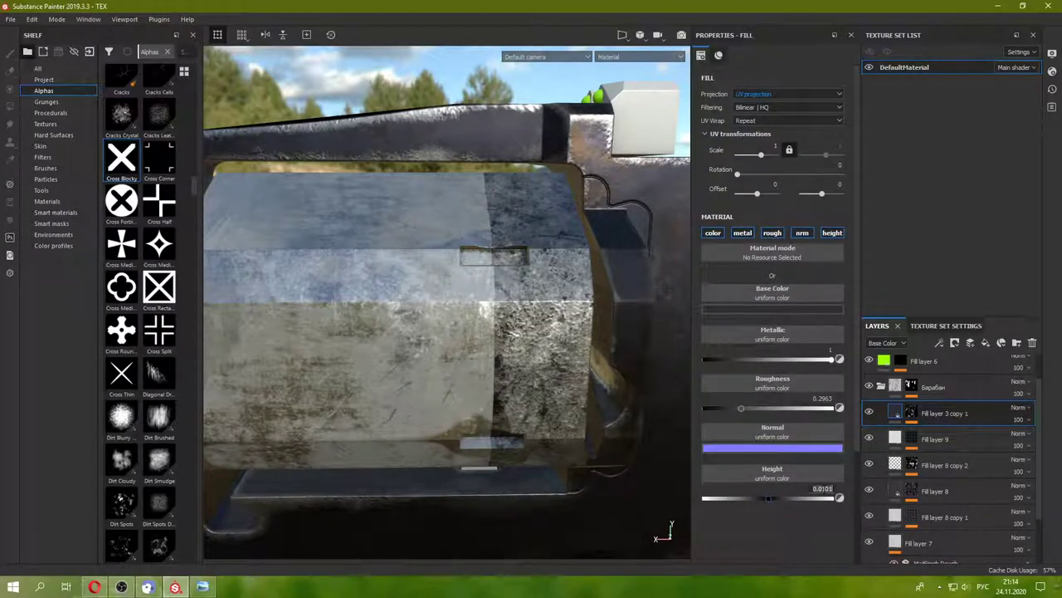
left_click(912, 413)
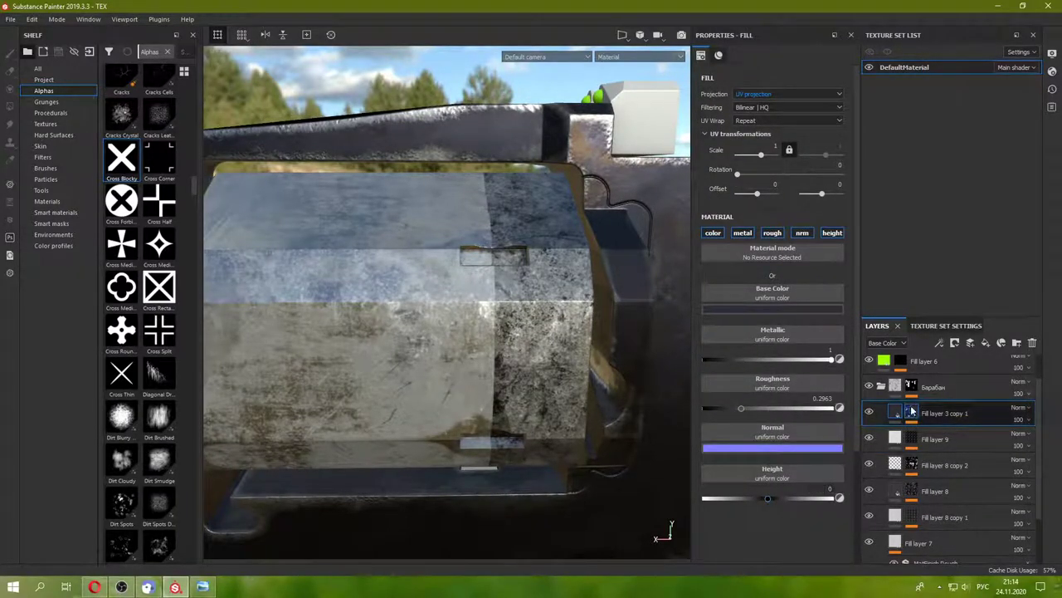
left_click(936, 433)
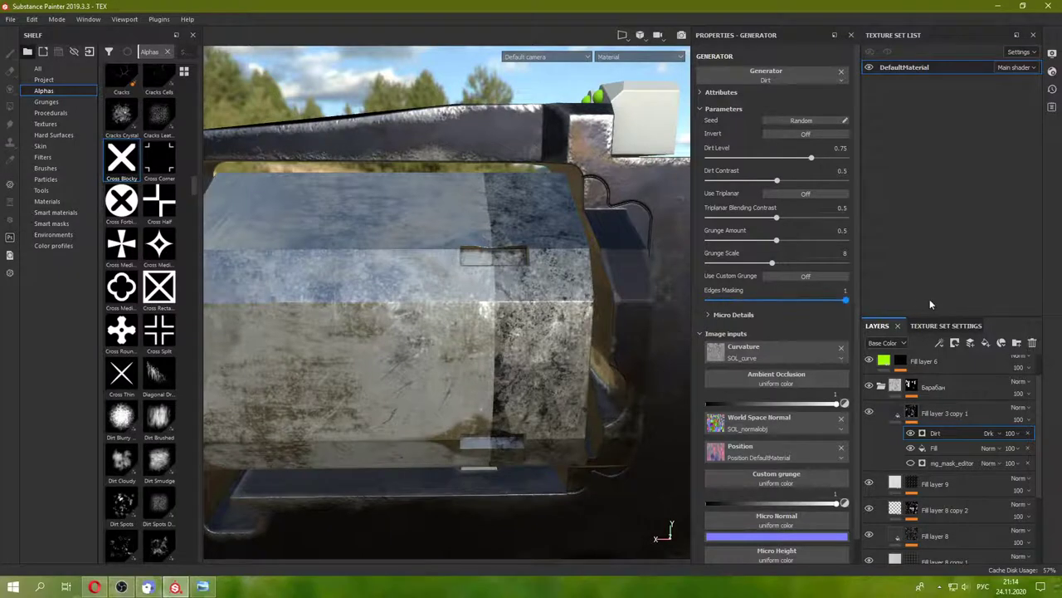
- Revert Dirt trials to Grunge Scale 8, Grunge Amount 0.5, Contrast 0.5 and Level 0.75
left_click(707, 314)
left_click(707, 315)
mouse_move(804, 264)
left_mouse_down()
mouse_move(775, 263)
mouse_move(810, 239)
left_mouse_up()
key("ctrl+z")
left_click_drag(802, 180, 829, 159)
key("ctrl+z")
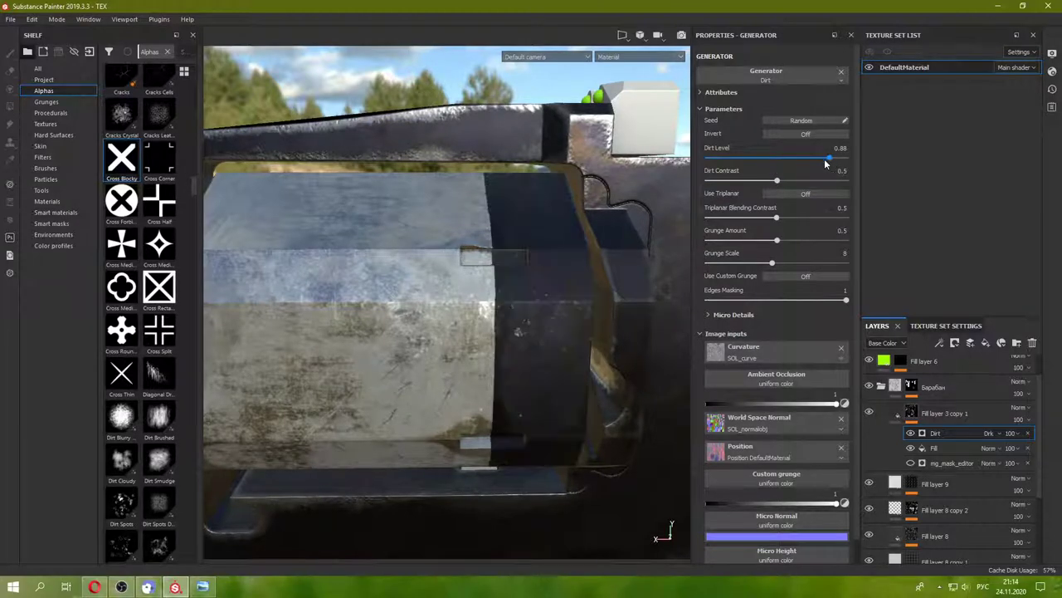
key("ctrl+z")
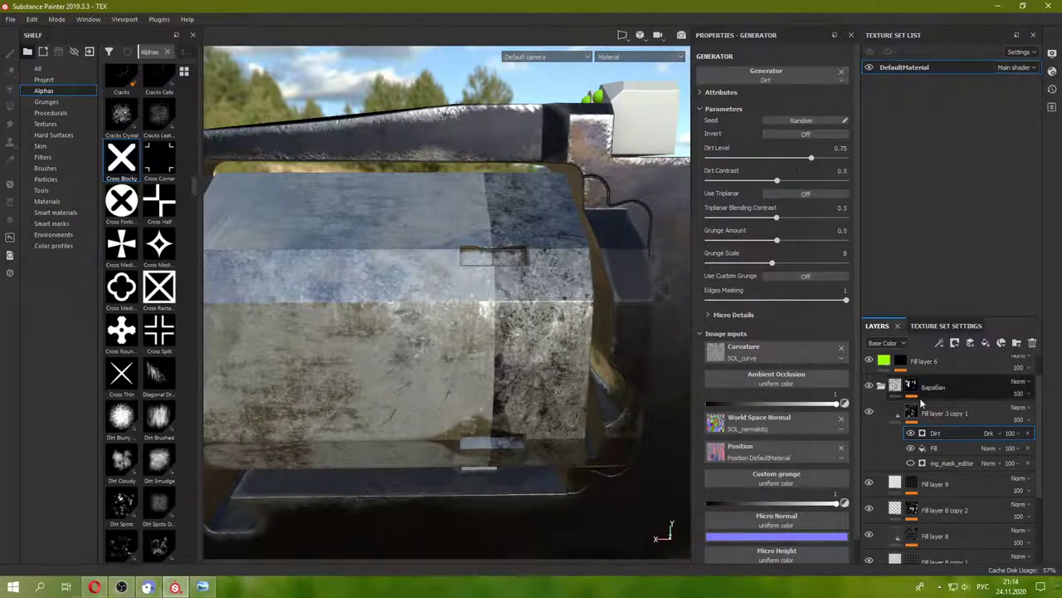
scroll(480, 312, "down", 2)
mouse_move(373, 274)
left_mouse_down("alt")
mouse_move(490, 331)
mouse_move(520, 325)
left_mouse_up("alt")
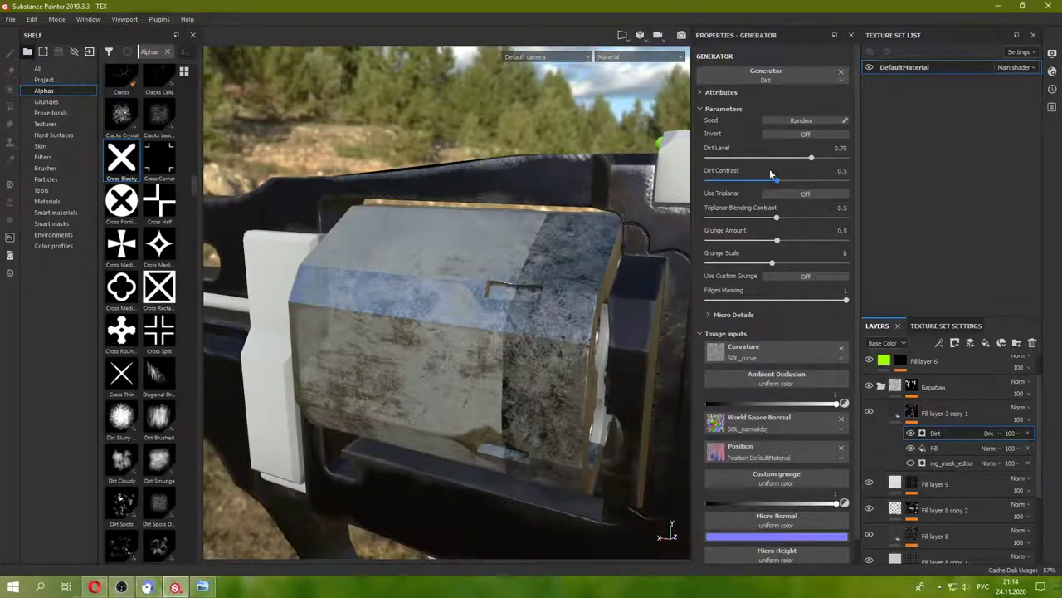
- Raise Dirt Level to 0.82 for heavy grime across the cylinder
left_click_drag(785, 159, 827, 161)
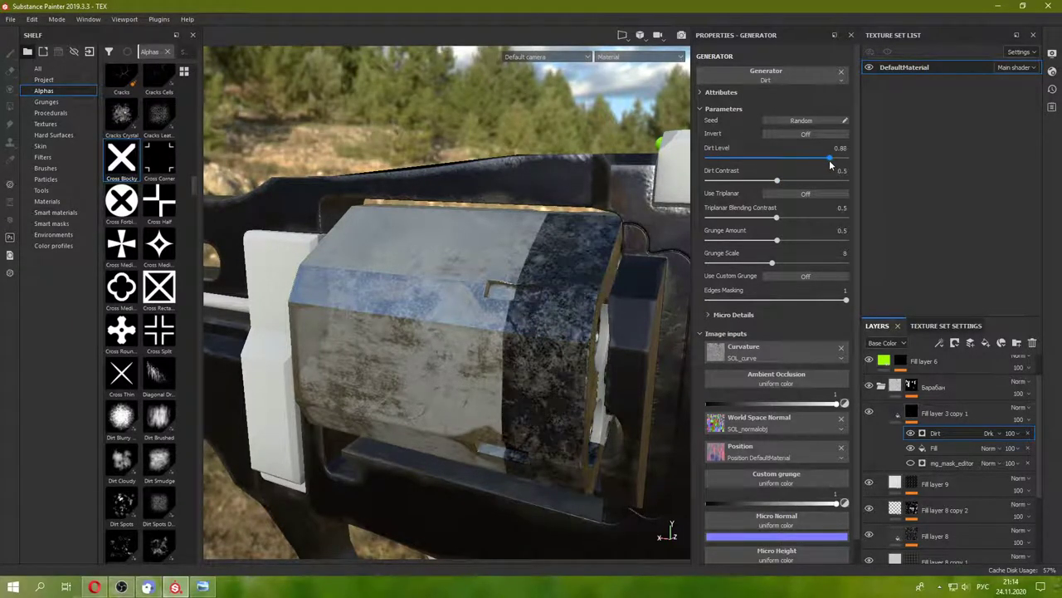
mouse_move(597, 218)
left_mouse_down("alt")
mouse_move(547, 234)
mouse_move(648, 207)
left_mouse_up("alt")
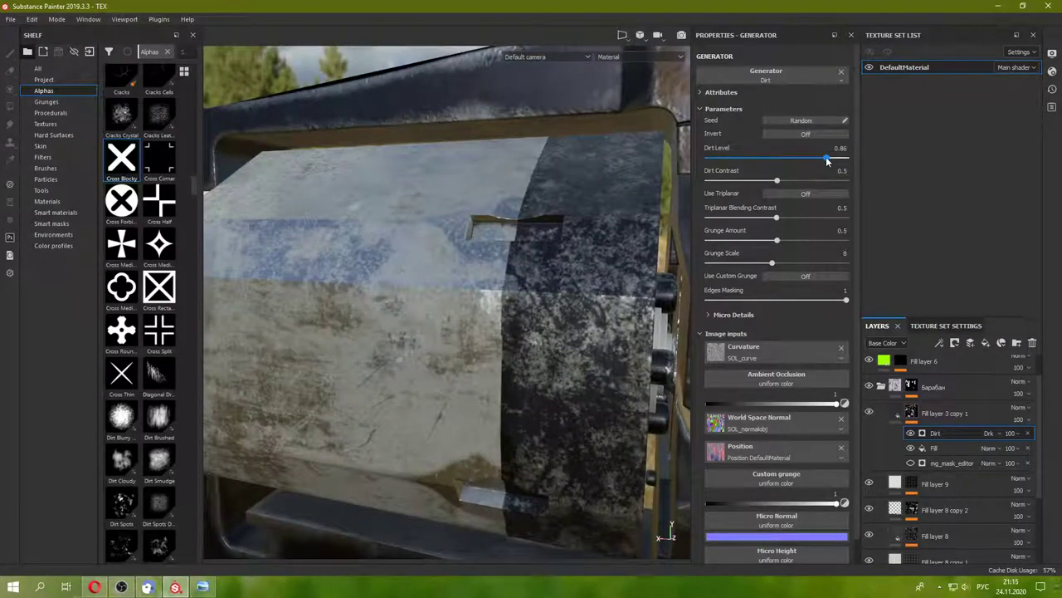
left_click_drag(826, 156, 817, 156)
mouse_move(465, 357)
left_mouse_down("alt")
mouse_move(426, 399)
mouse_move(498, 357)
left_mouse_up("alt")
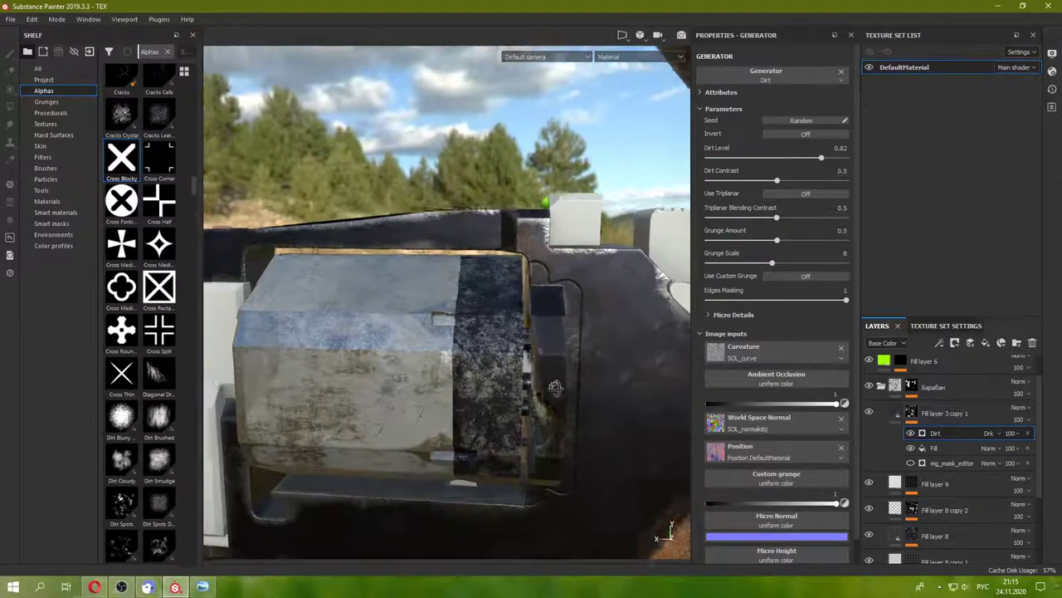
- Add a Curvature generator to the layer mask, discarding a stray Fill effect
right_click(946, 436)
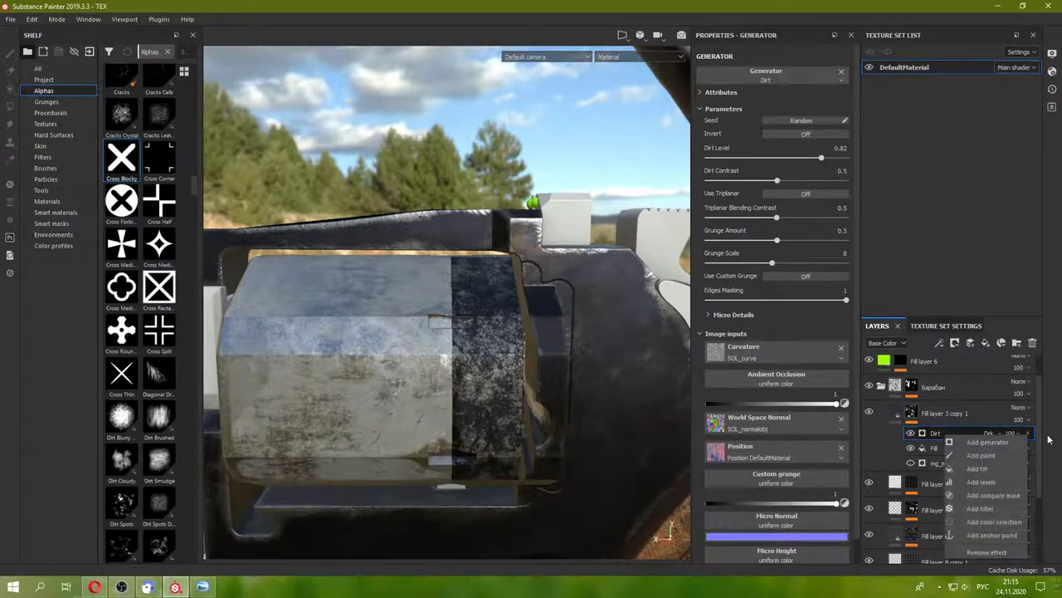
key("Escape")
left_click(913, 413)
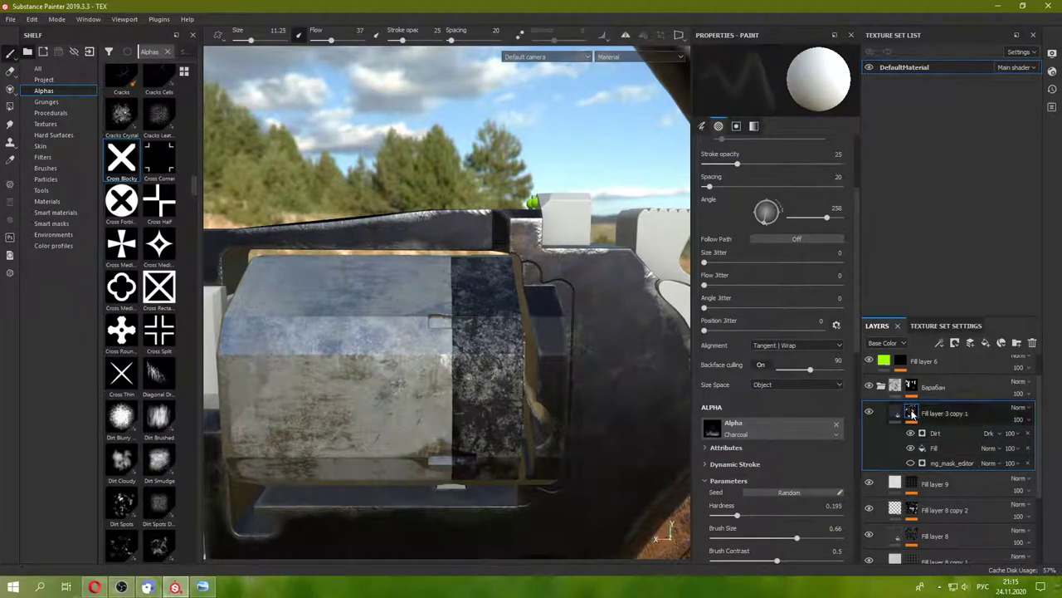
right_click(912, 413)
left_click(949, 336)
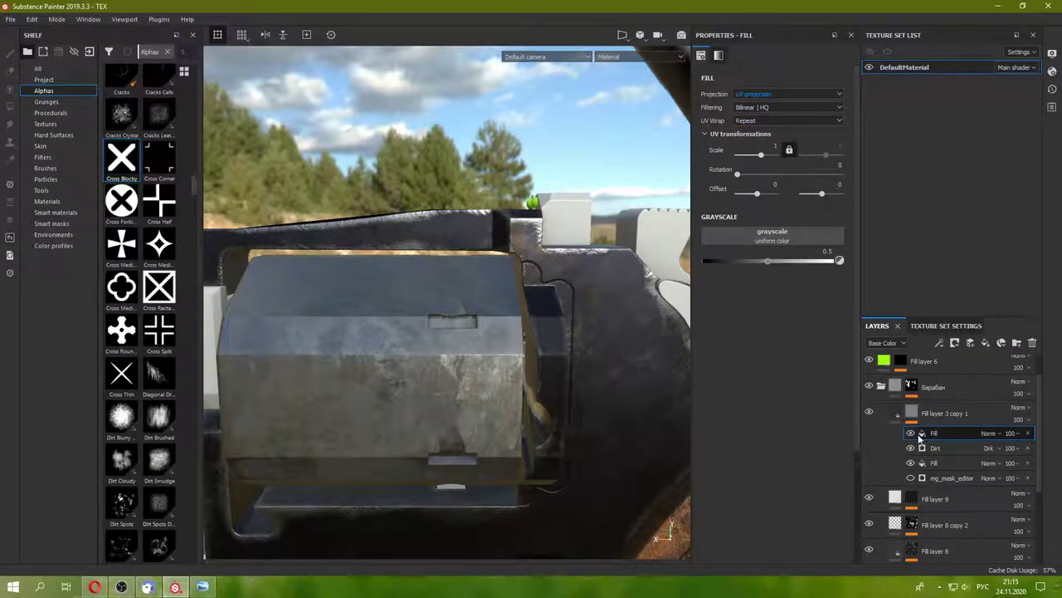
key("Delete")
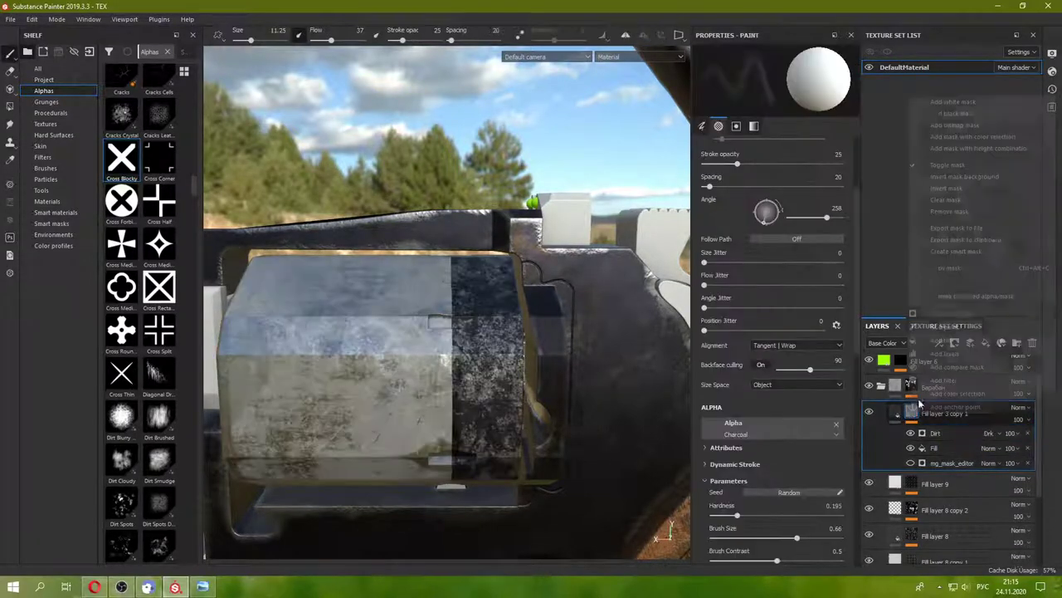
right_click(915, 419)
left_click(946, 351)
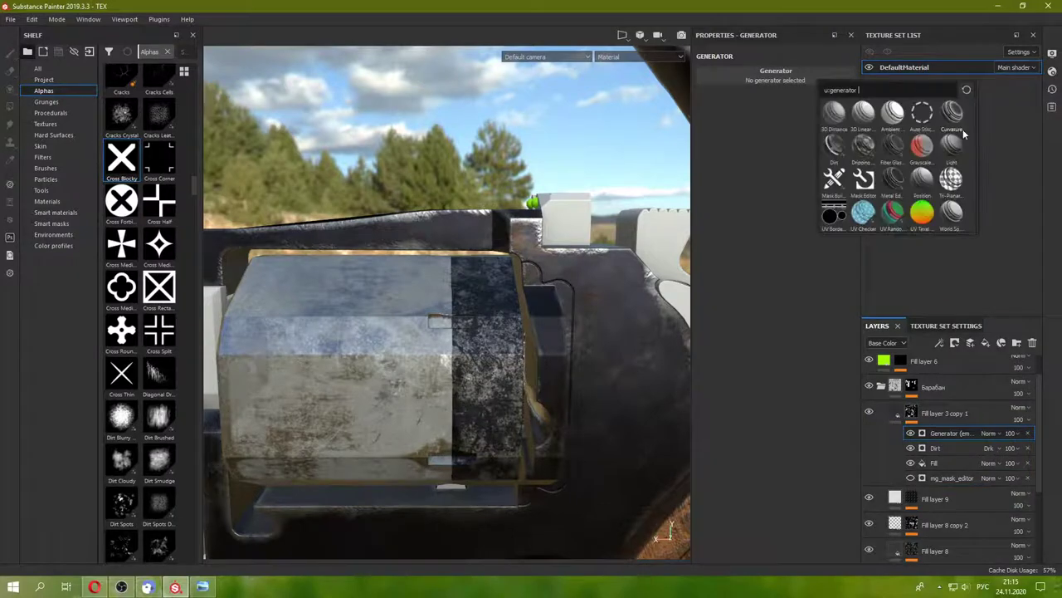
left_click(952, 114)
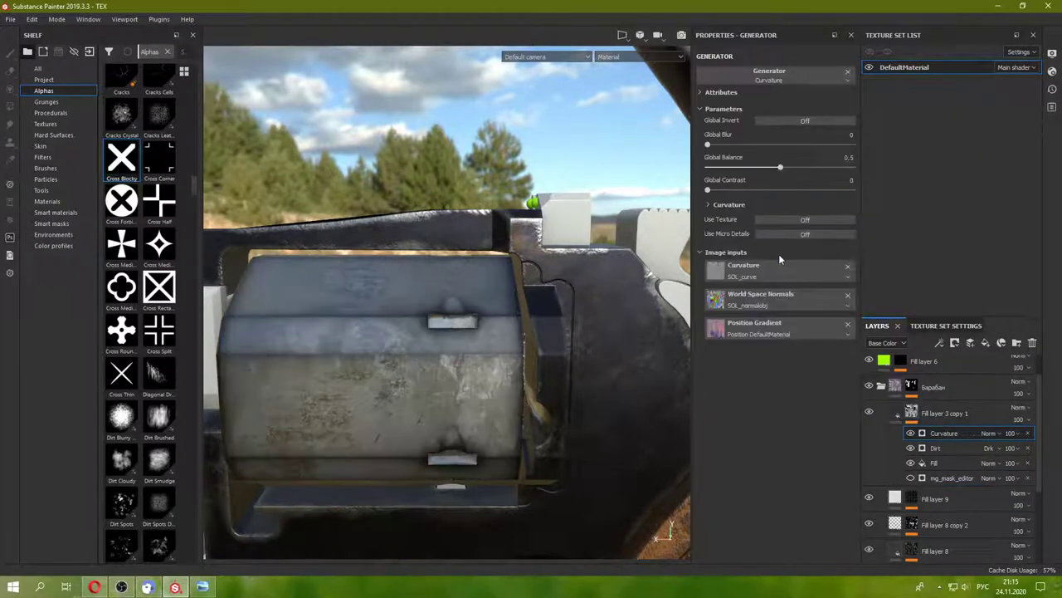
- Set Curvature to Darken blending, inverted, with balance around 0.16 and no blur
left_click(990, 432)
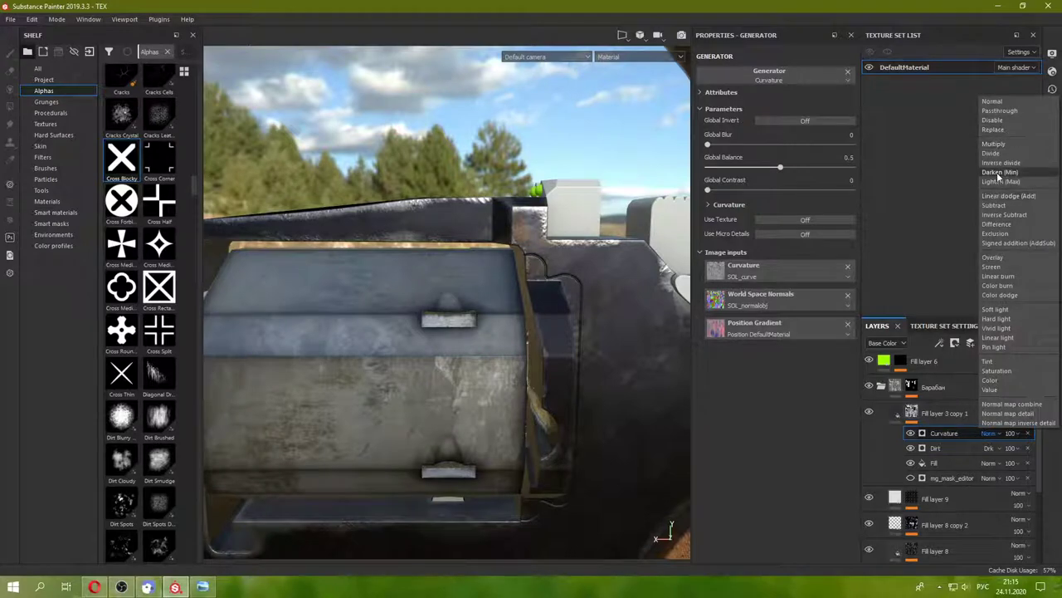
left_click(1001, 172)
scroll(468, 342, "up", 3)
scroll(468, 342, "up", 3)
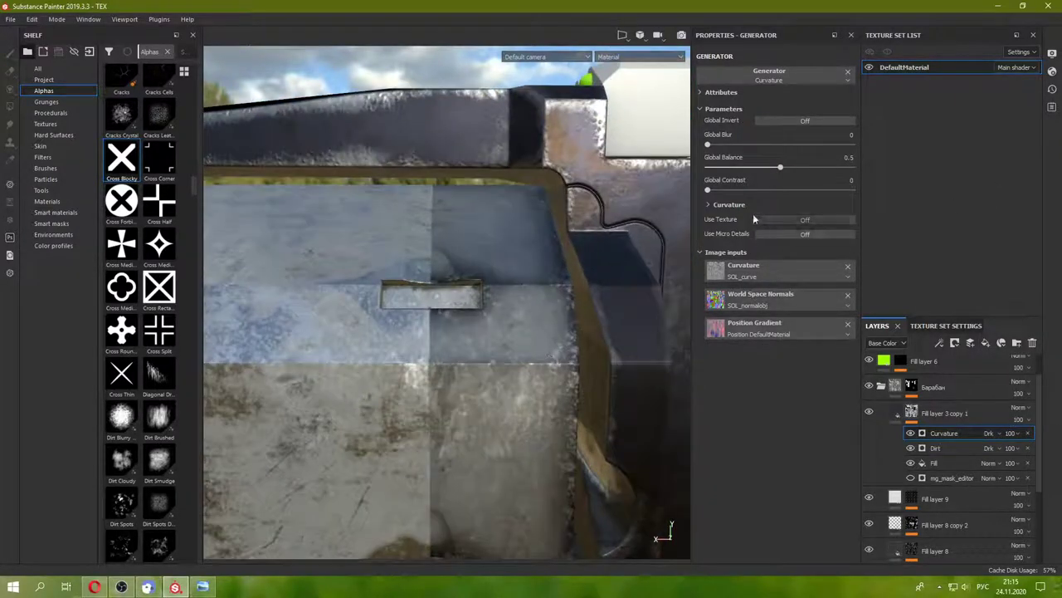
left_click_drag(748, 167, 720, 167)
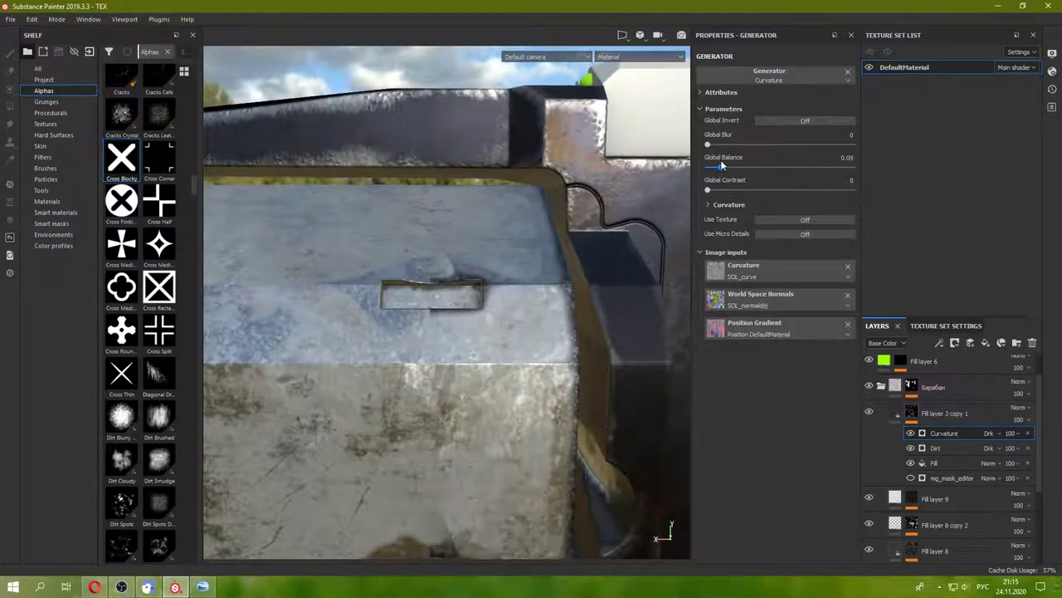
left_click(810, 121)
mouse_move(535, 275)
left_mouse_down("alt")
mouse_move(478, 292)
mouse_move(498, 287)
left_mouse_up("alt")
left_click_drag(731, 167, 735, 168)
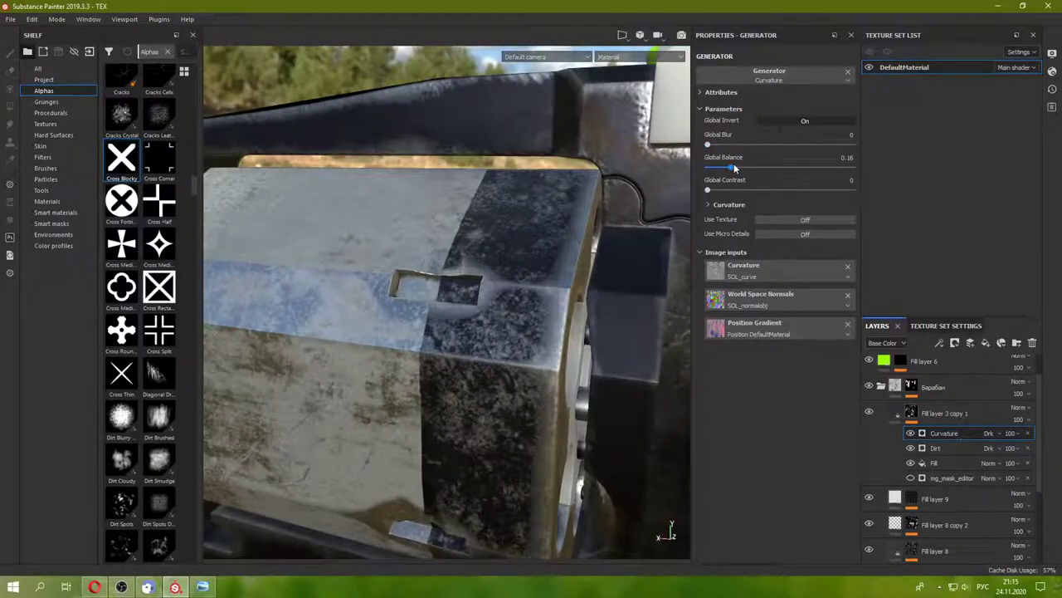
left_click(718, 144)
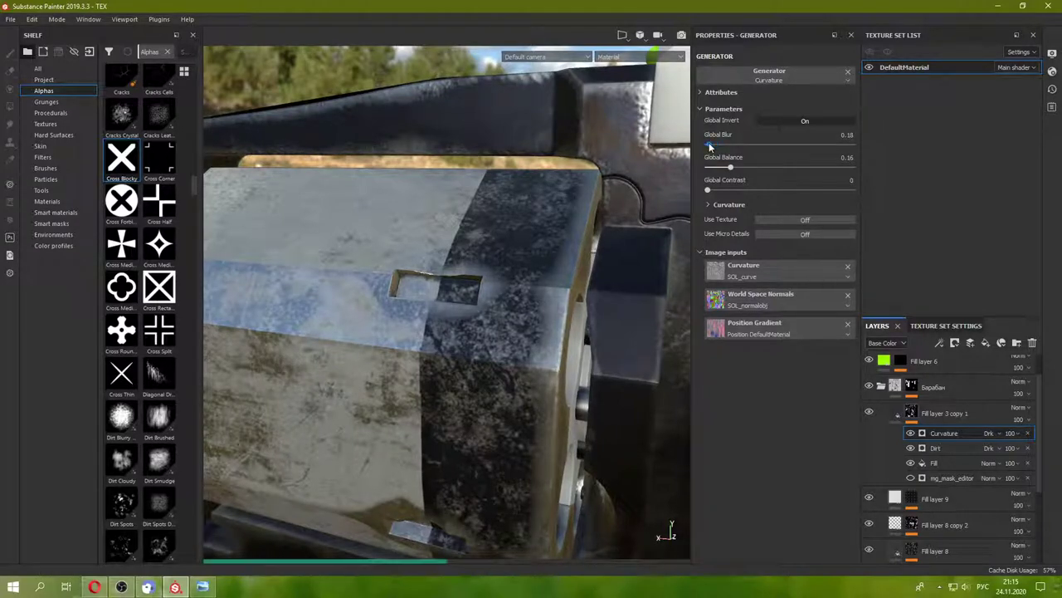
left_click(708, 145)
- Set Curvature balance 0.2 and contrast 0.21, and enable micro details
mouse_move(736, 166)
left_mouse_down()
mouse_move(725, 194)
mouse_move(737, 191)
left_mouse_up()
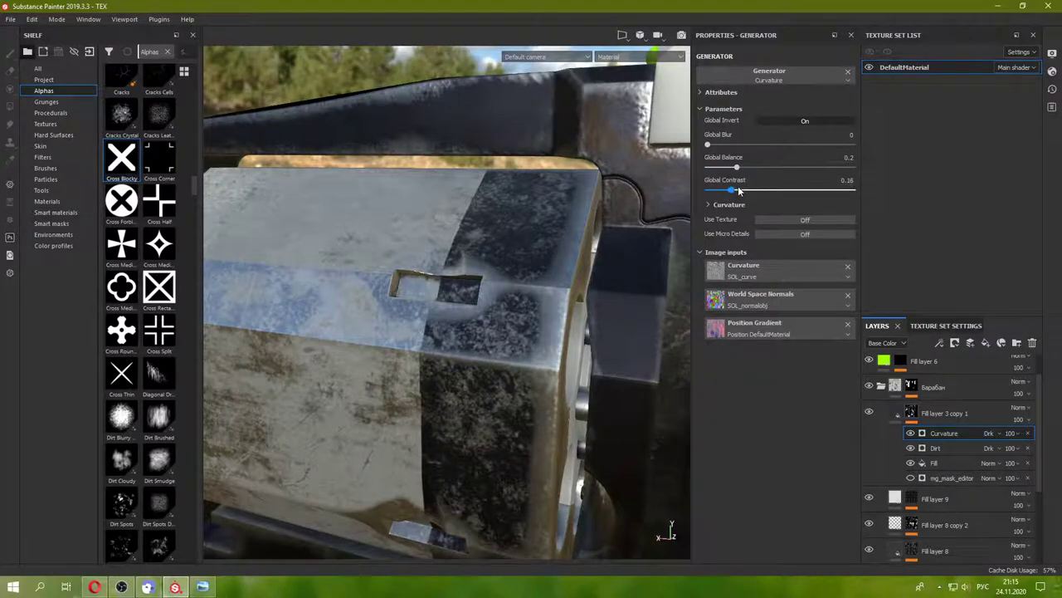
mouse_move(597, 273)
left_mouse_down("alt")
mouse_move(514, 343)
mouse_move(598, 238)
mouse_move(482, 262)
left_mouse_up("alt")
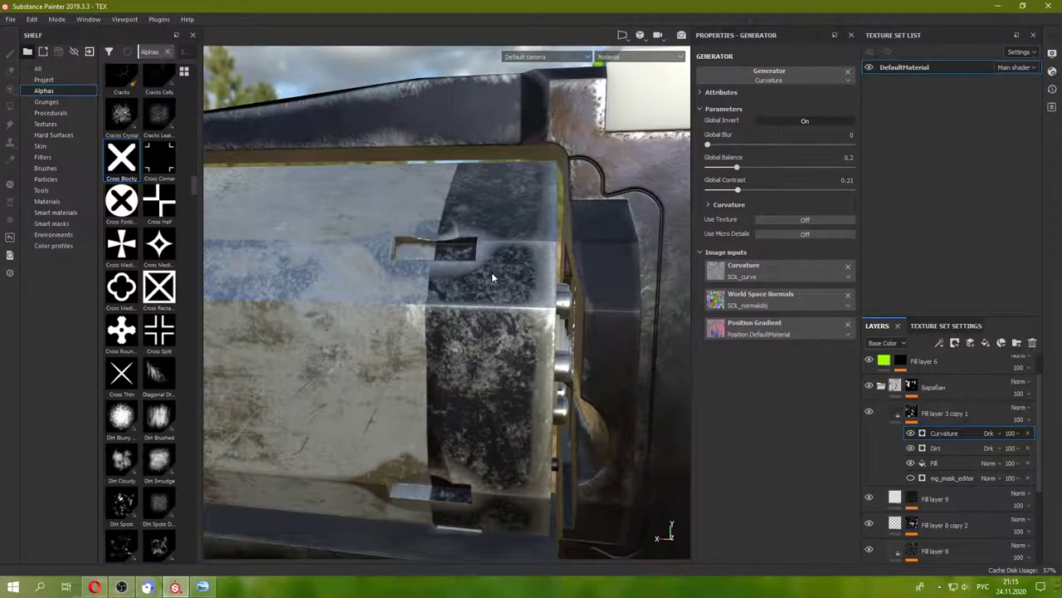
mouse_move(491, 278)
left_mouse_down("alt")
mouse_move(591, 325)
mouse_move(455, 289)
mouse_move(519, 328)
left_mouse_up("alt")
scroll(456, 289, "up", 5)
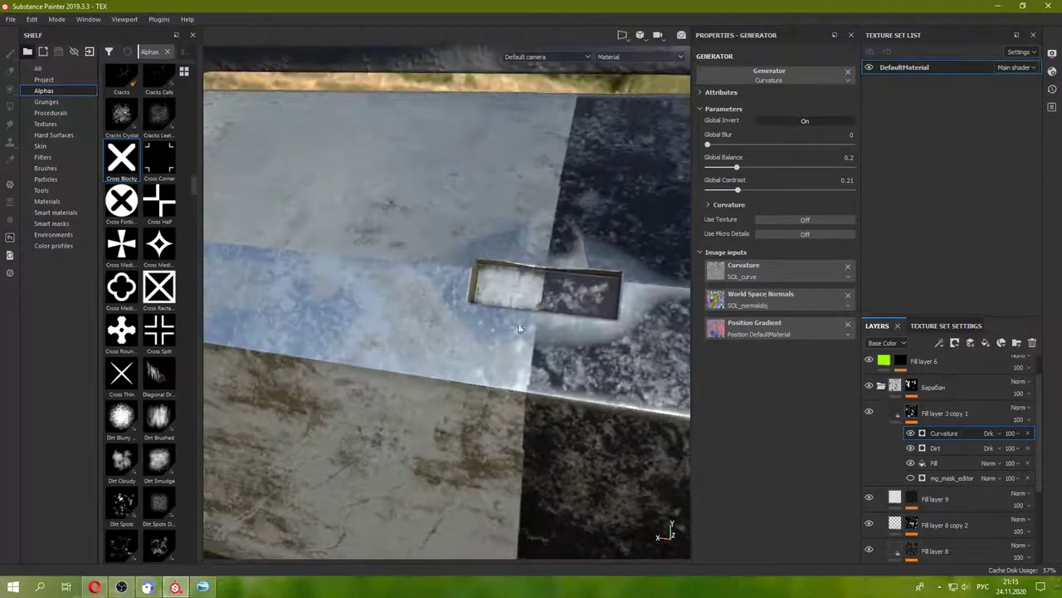
left_click(782, 220)
mouse_move(564, 249)
left_mouse_down("alt")
mouse_move(507, 317)
mouse_move(525, 304)
left_mouse_up("alt")
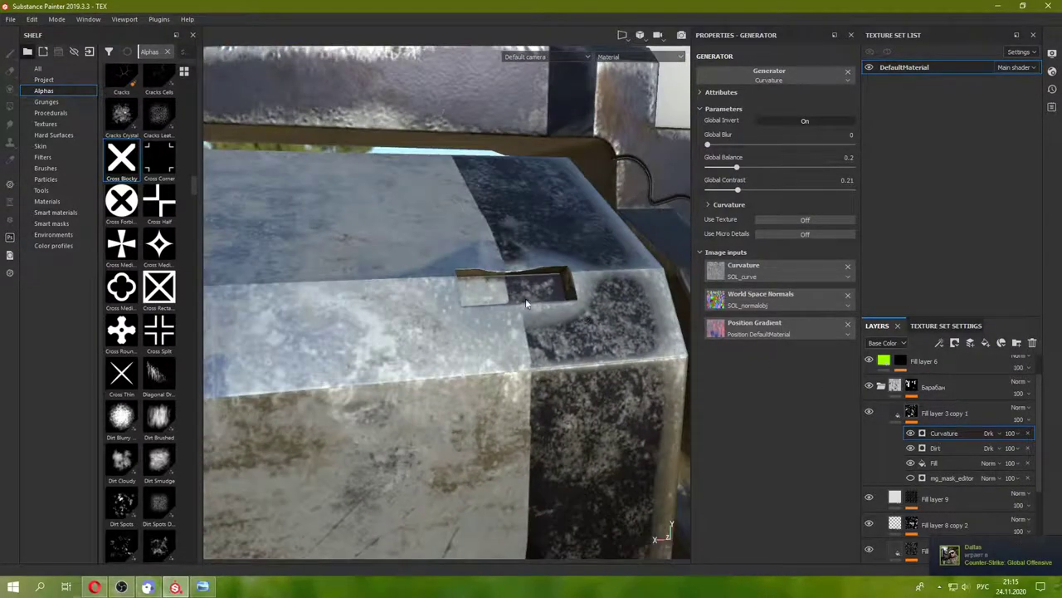
left_click_drag(458, 330, 784, 248, "alt")
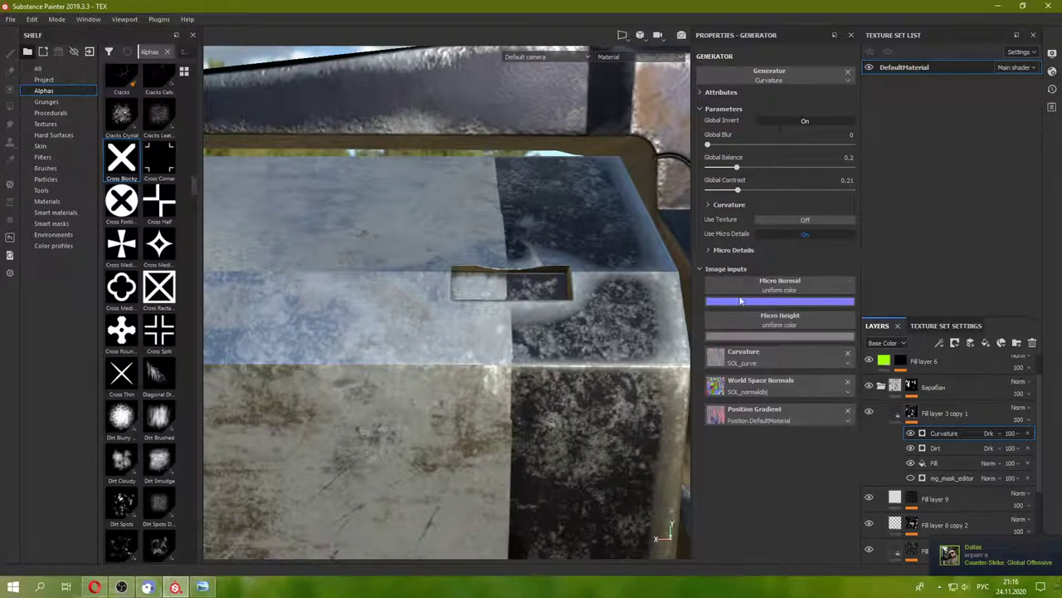
- Load 3D Perlin Noise as micro height with balance 0.79, contrast 0.34, scale 1
left_click(779, 320)
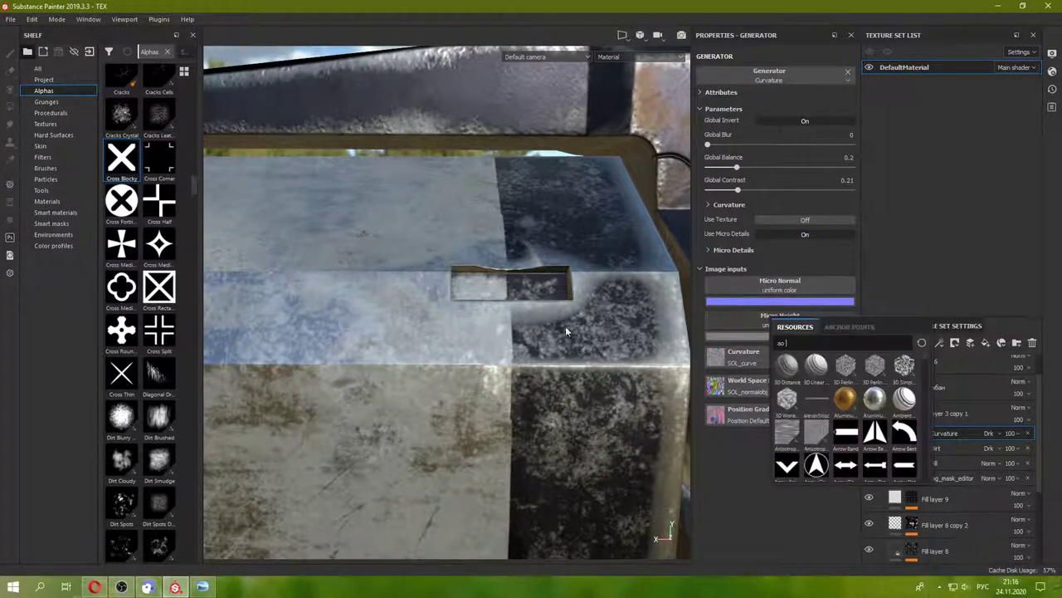
left_click(847, 372)
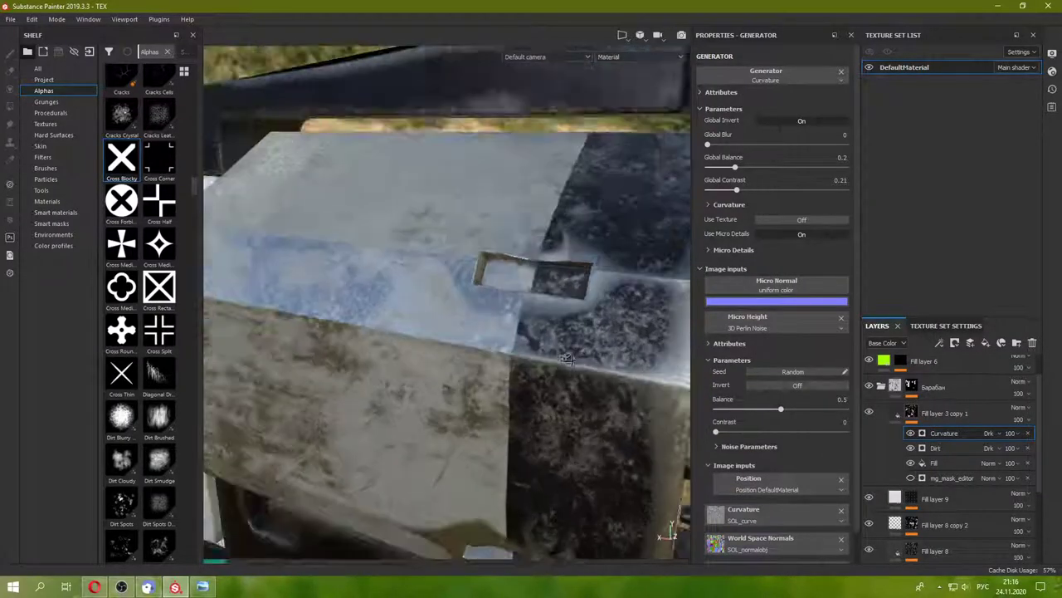
left_click_drag(604, 351, 485, 374, "alt")
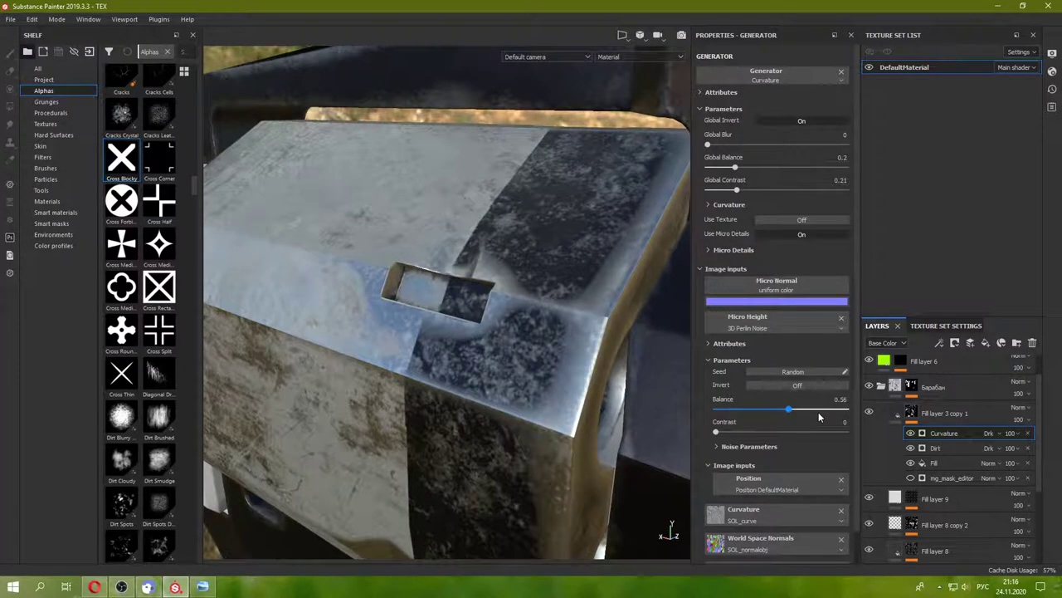
left_click(819, 409)
left_click(786, 432)
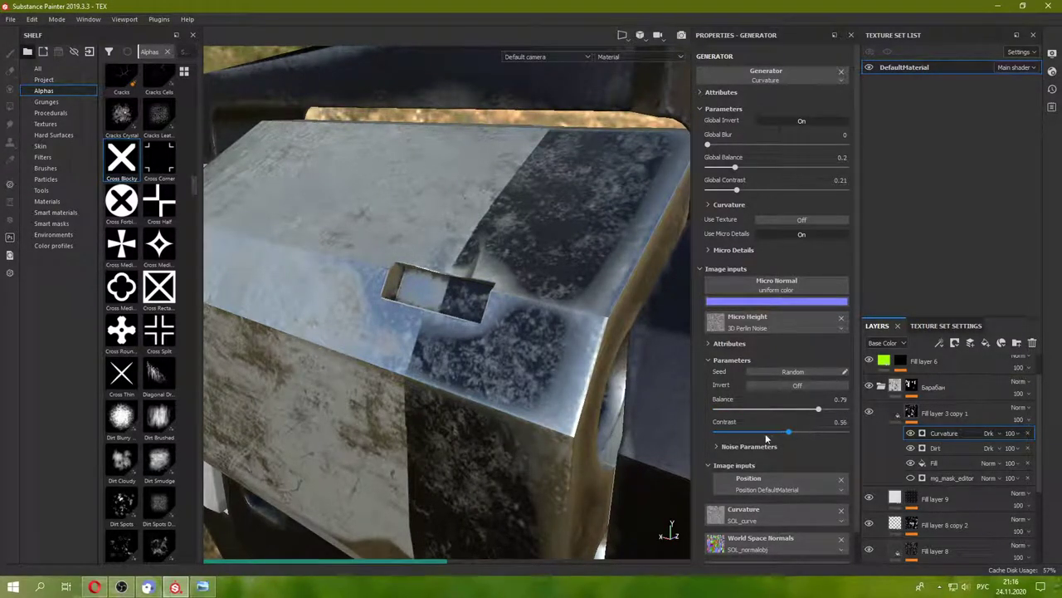
left_click(761, 432)
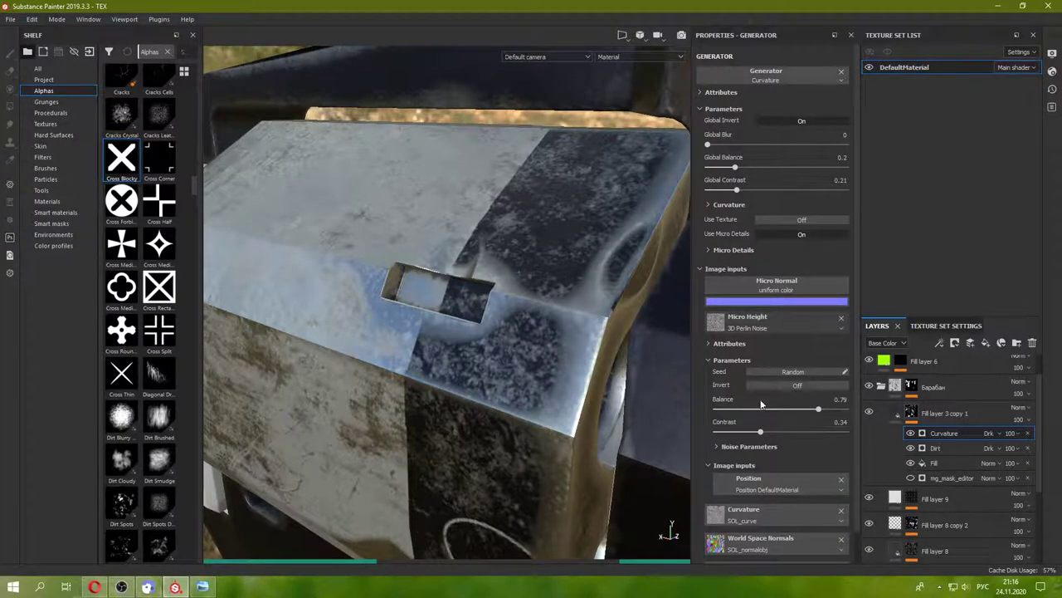
left_click(712, 446)
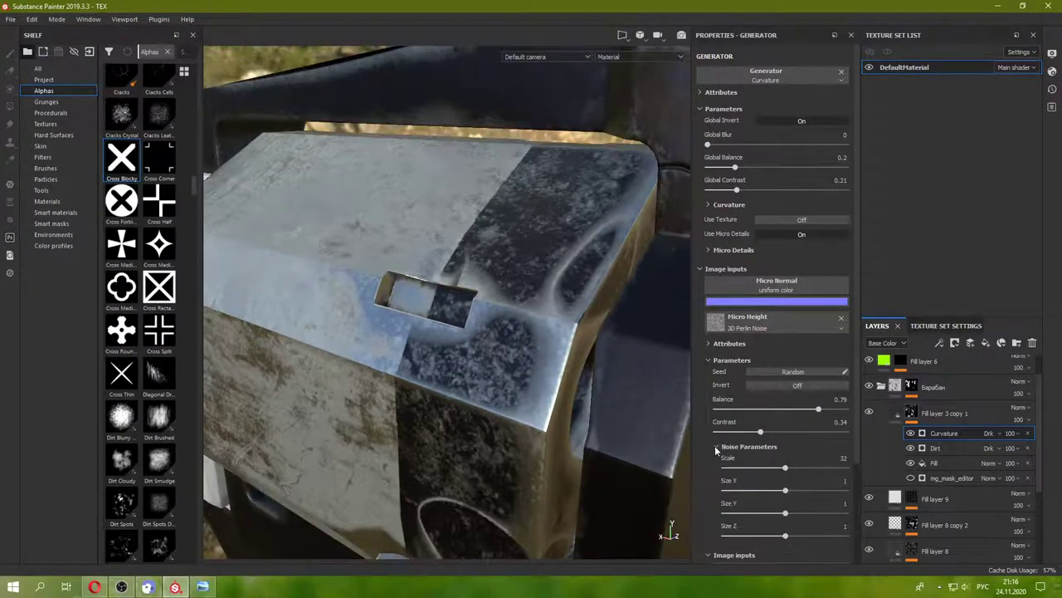
left_click(842, 458)
type("1")
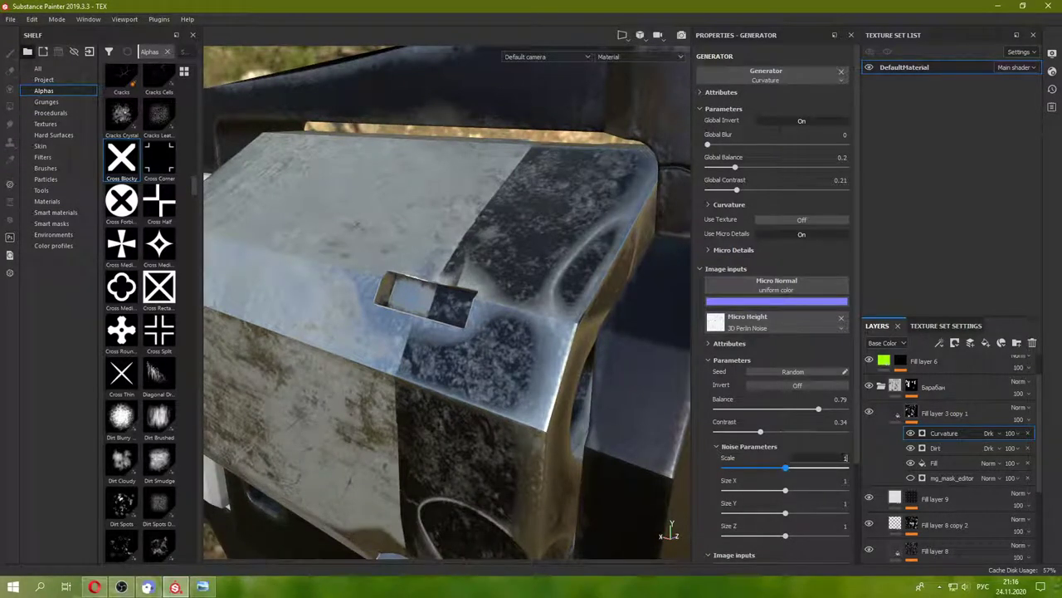
key("Return")
- Change the Perlin noise scale to 70 and review the model
scroll(464, 345, "up", 3)
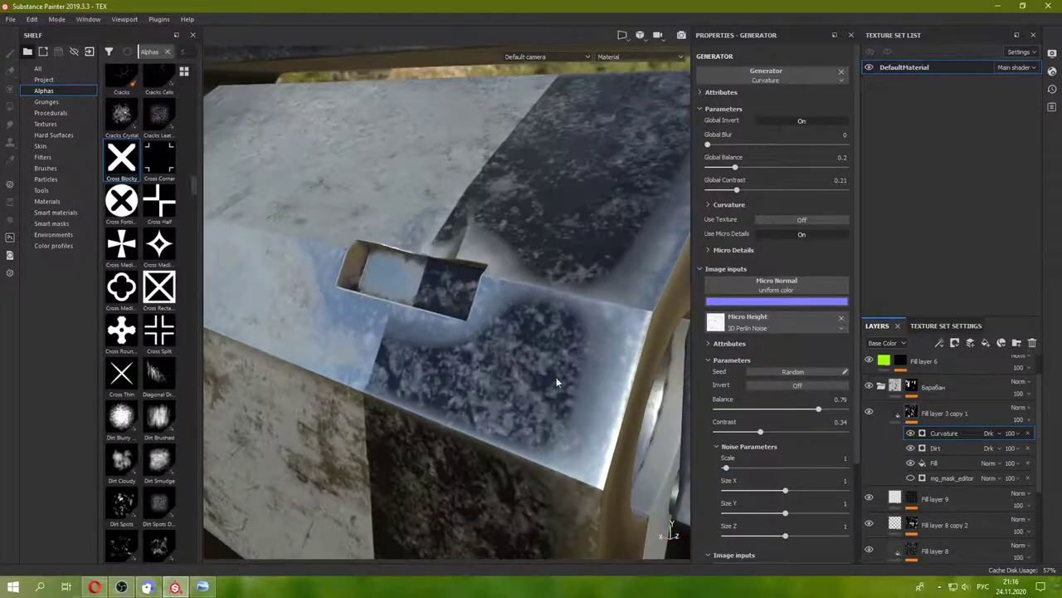
scroll(556, 381, "down", 2)
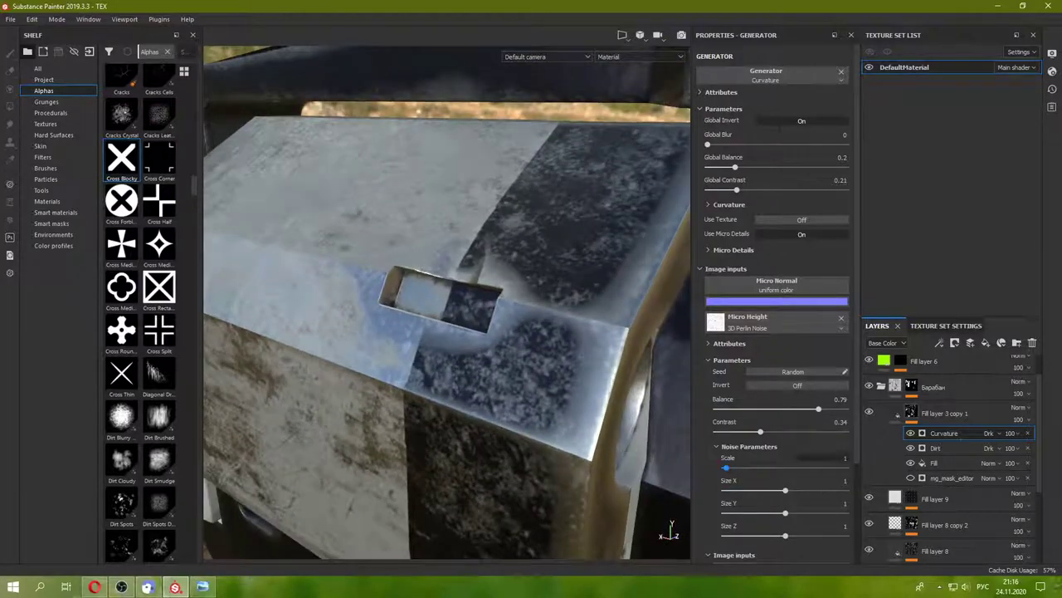
left_click(842, 457)
type("70")
key("Return")
left_click_drag(484, 330, 501, 328, "alt")
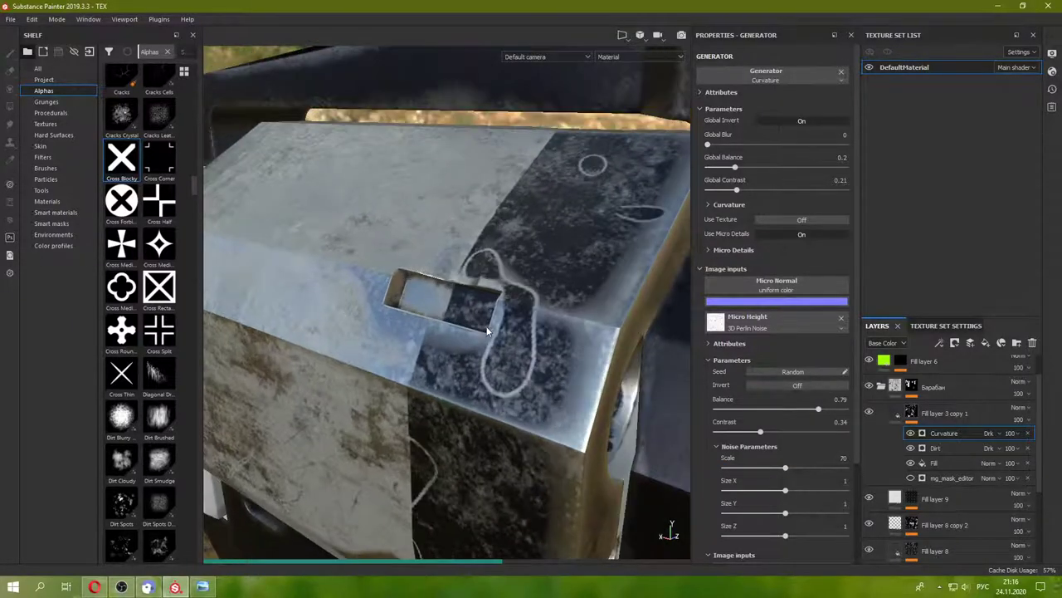
- Remove the Perlin noise from Micro Height and list grunge textures in the shelf
left_click(842, 323)
left_click(774, 321)
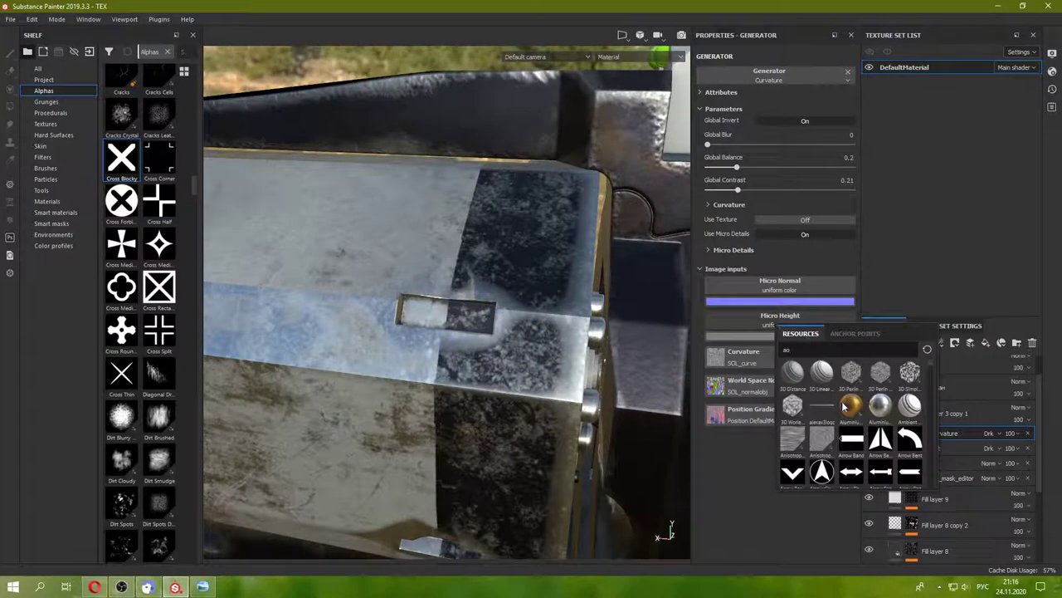
type("ao")
key("Escape")
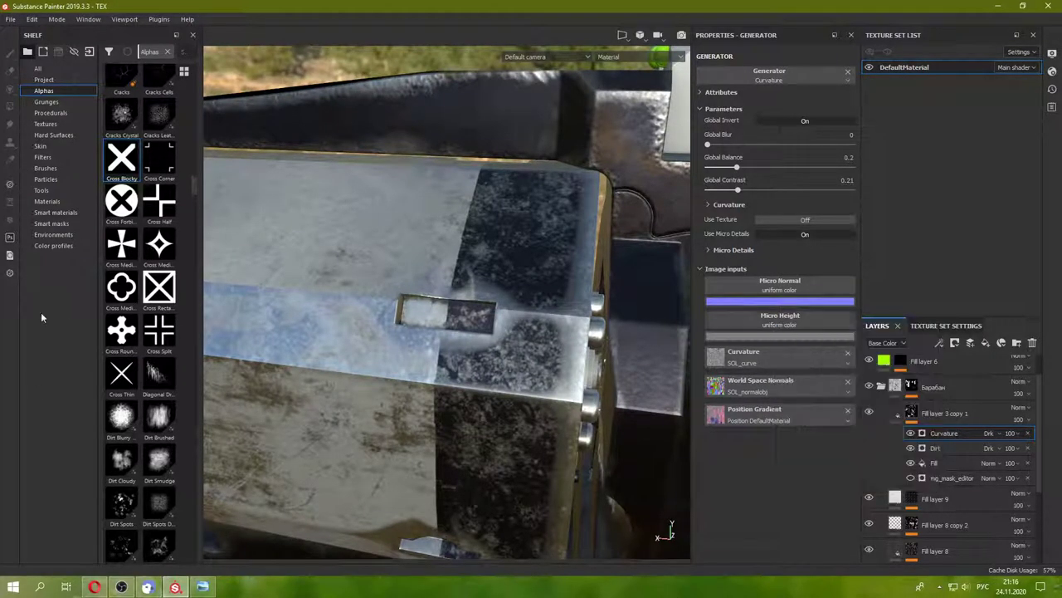
left_click(46, 102)
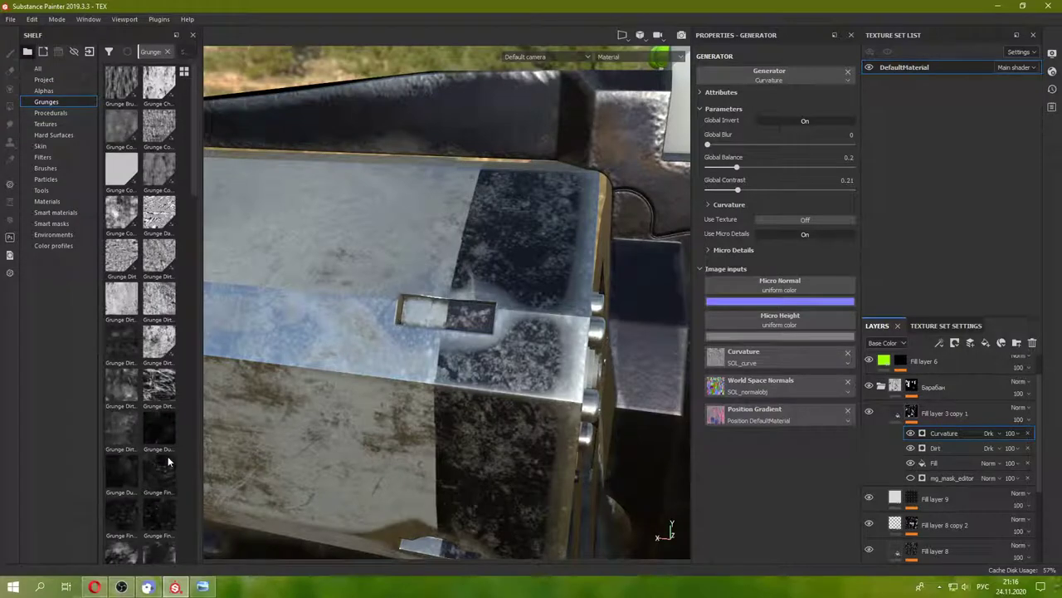
- Drop Grunge Leak Small into Curvature's Micro Height, with balance 0.55 and contrast 0.22
scroll(116, 324, "down", 5)
left_click_drag(158, 279, 762, 316)
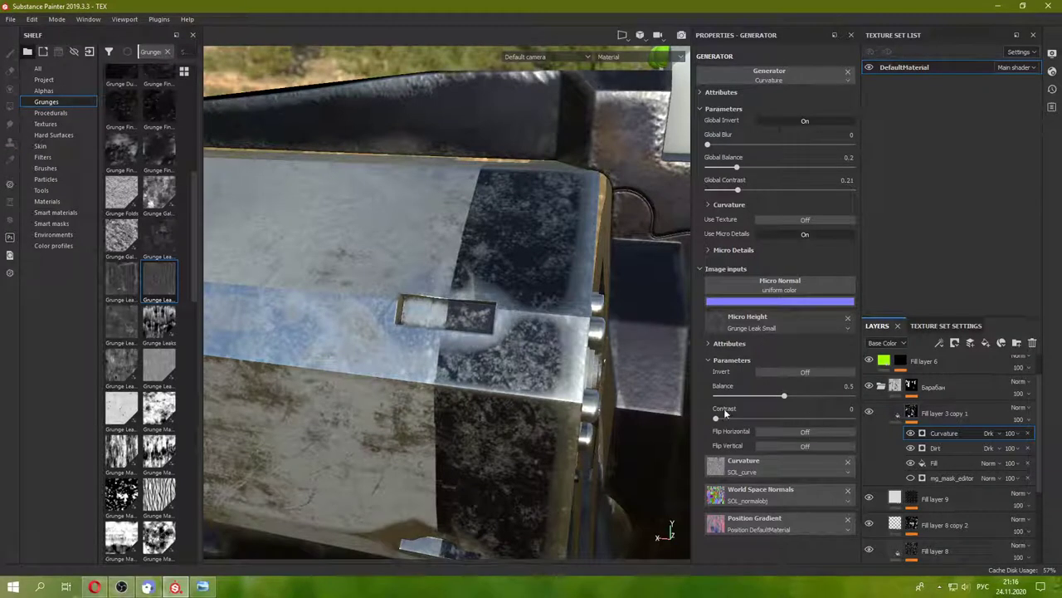
left_click_drag(802, 396, 815, 394)
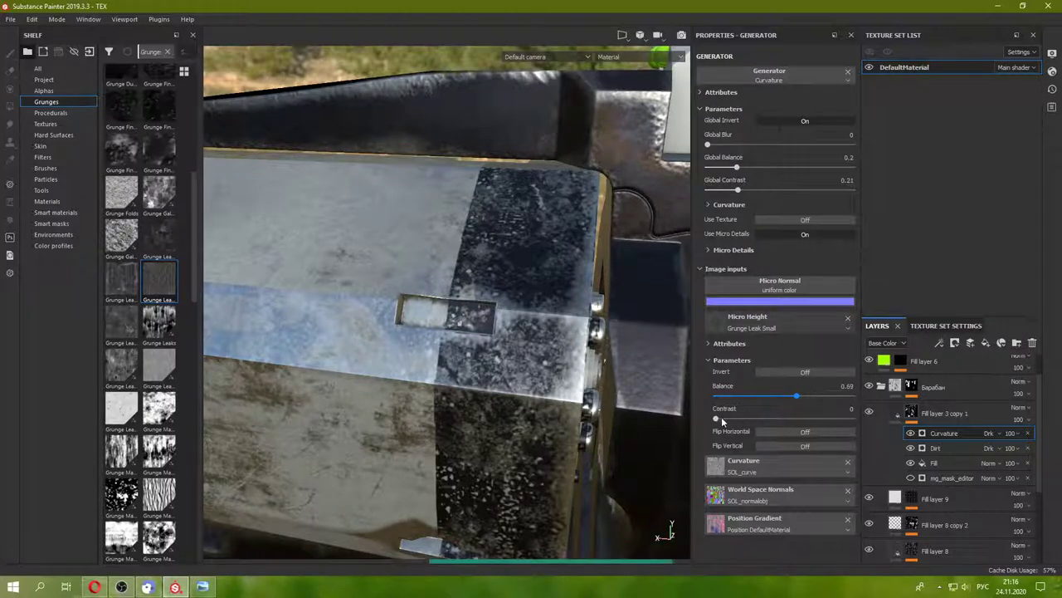
left_click_drag(721, 417, 739, 421)
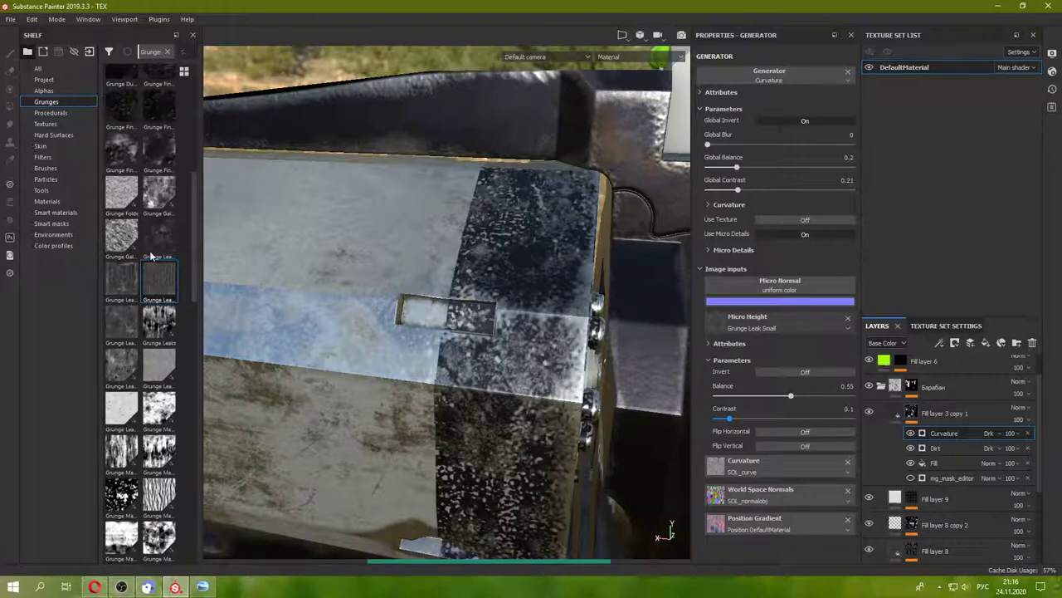
left_click_drag(728, 418, 746, 418)
scroll(158, 249, "down", 2)
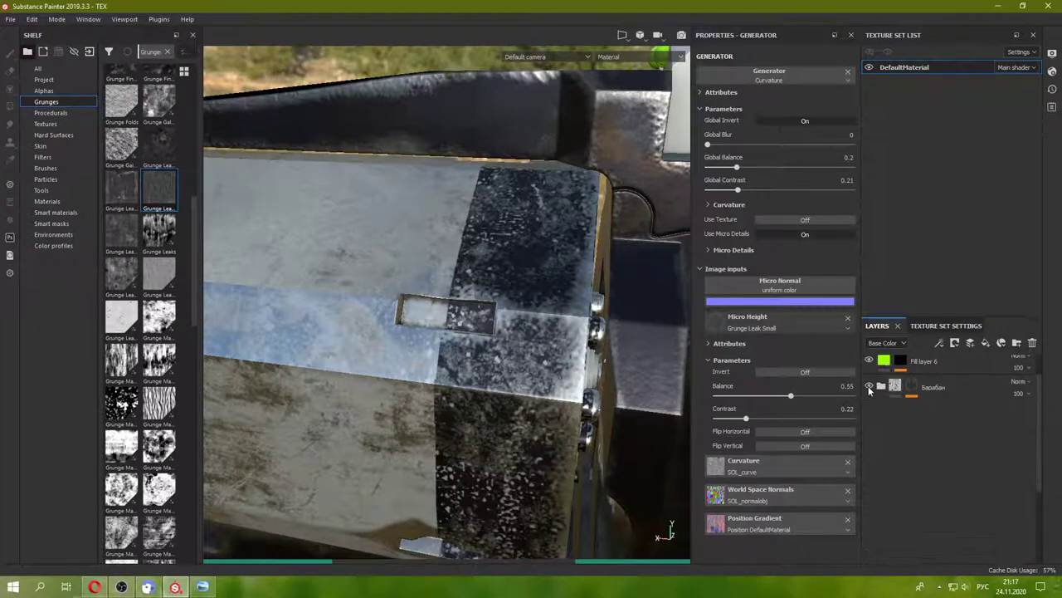
- Show the Корпус body layer and toggle Fill layers 7, 8 copy 1 and 8 to compare
left_click(881, 387)
left_click(869, 445)
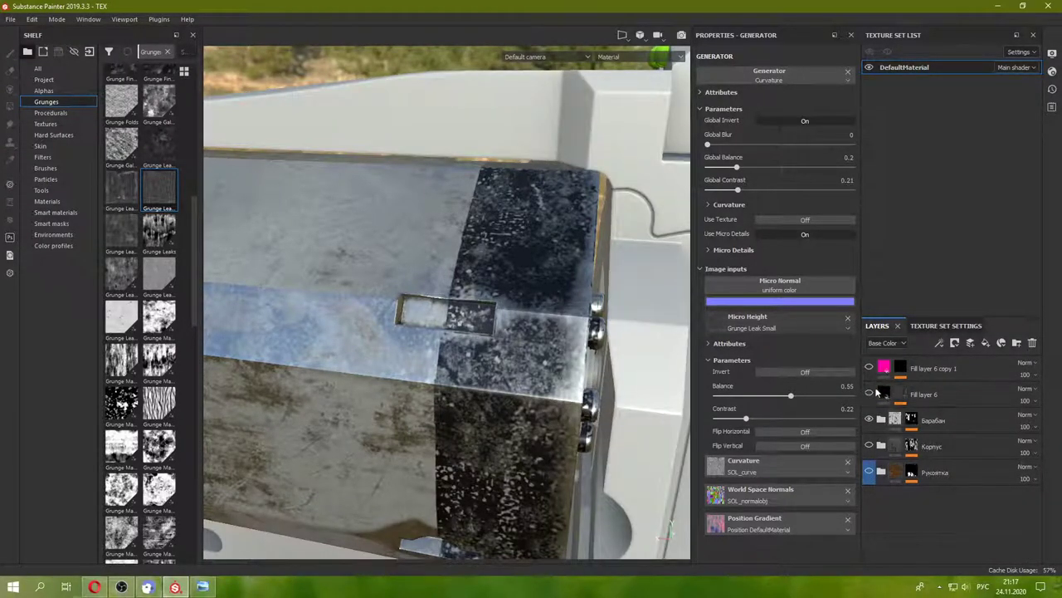
left_click(882, 420)
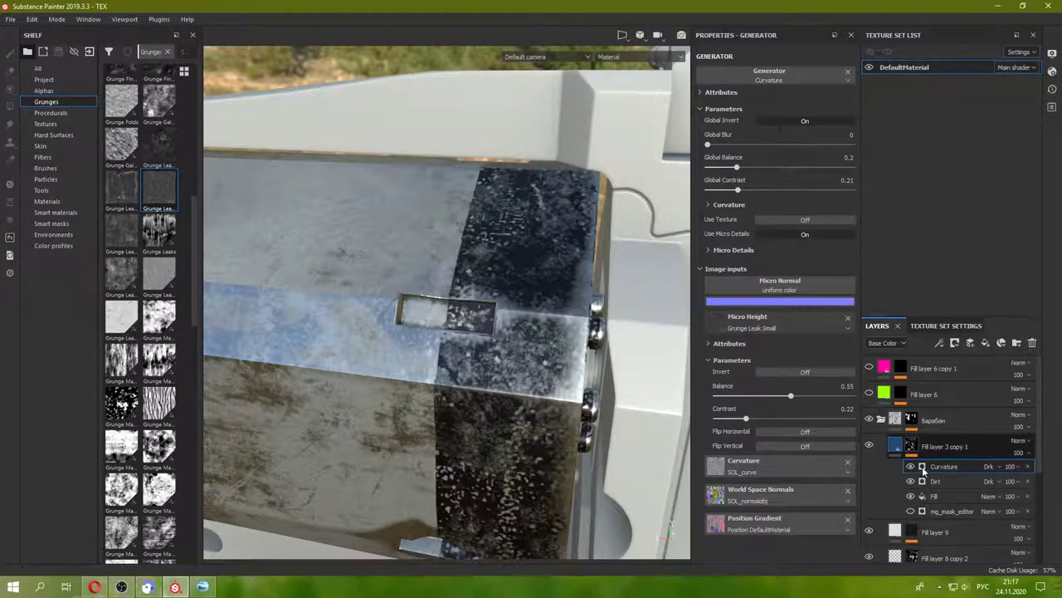
left_click(912, 446)
left_click(869, 508)
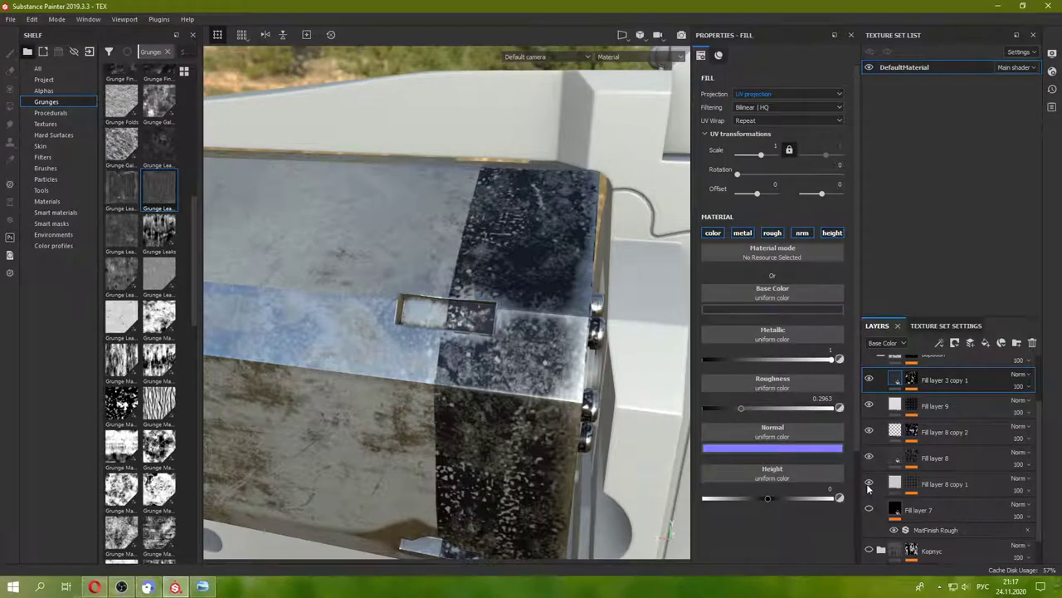
left_click(869, 485)
left_click(868, 483)
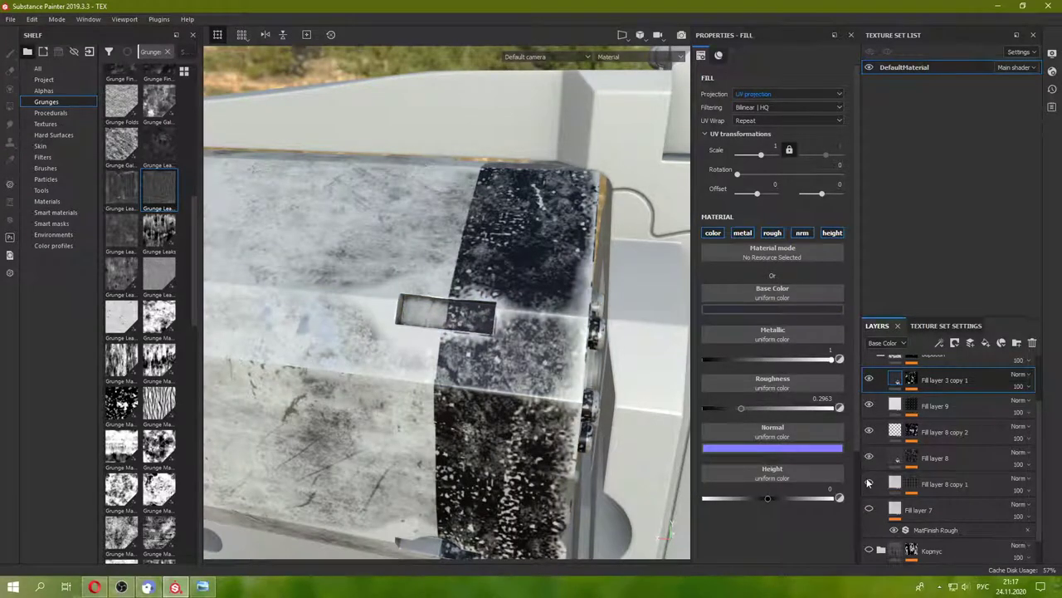
left_click(869, 459)
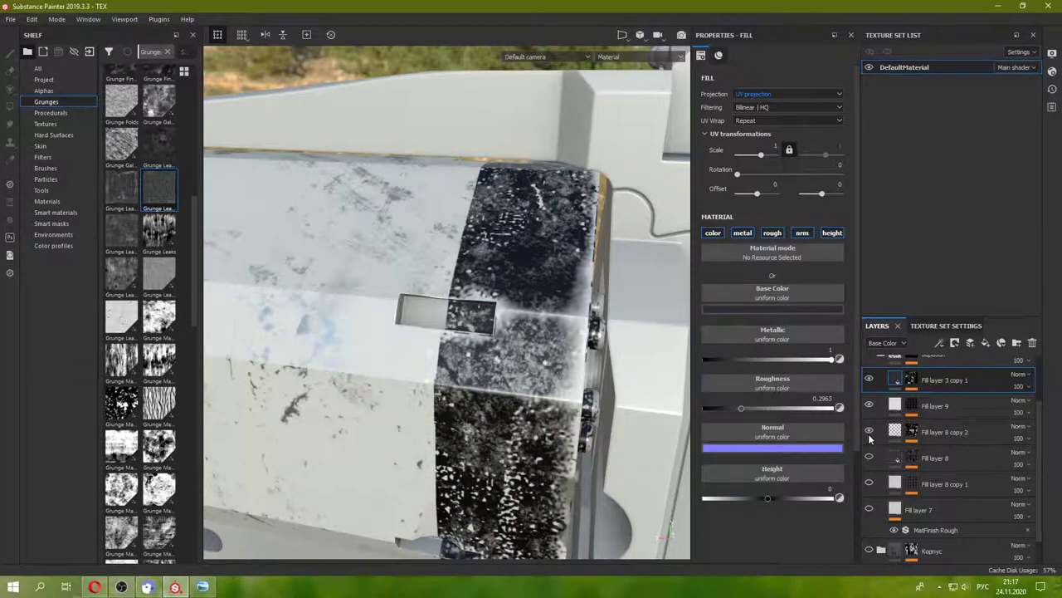
scroll(867, 412, "up", 1)
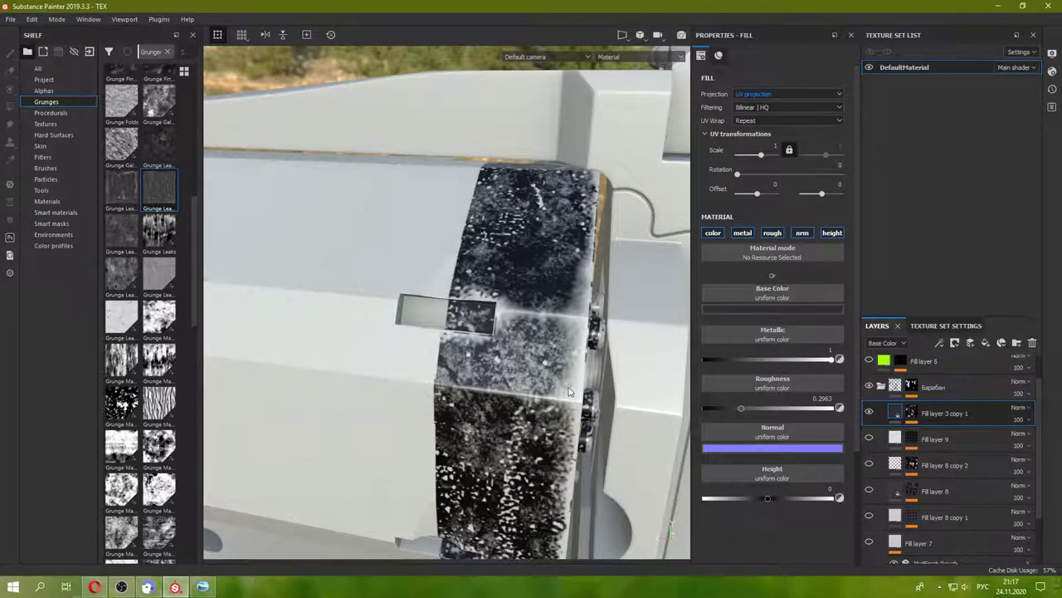
- Open the Curvature generator in Fill layer 3 copy 1's mask and try micro height balances 0.63–0.88
left_click(912, 412)
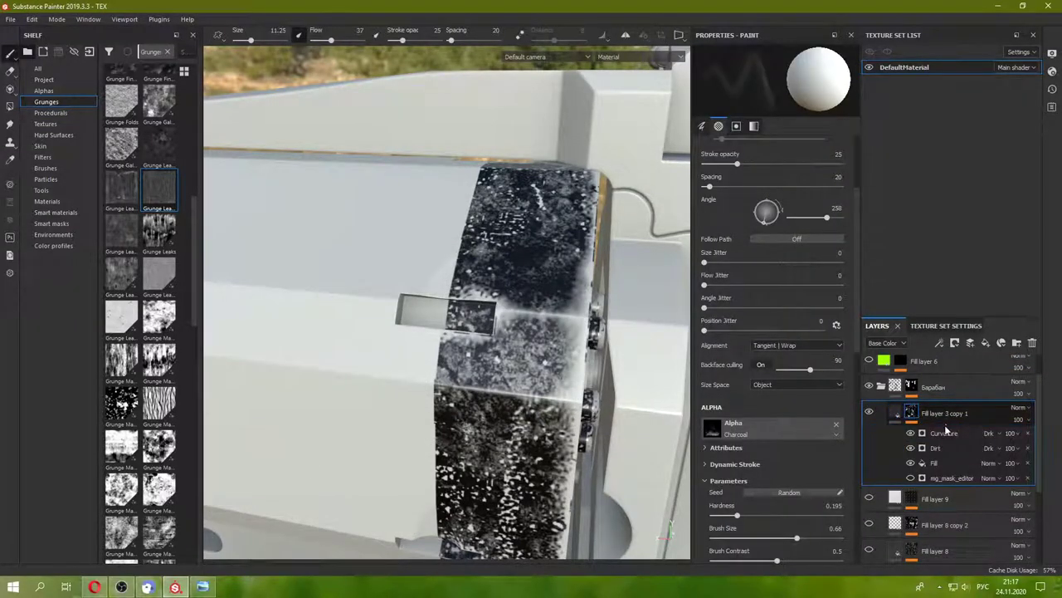
left_click(947, 433)
left_click_drag(791, 396, 814, 400)
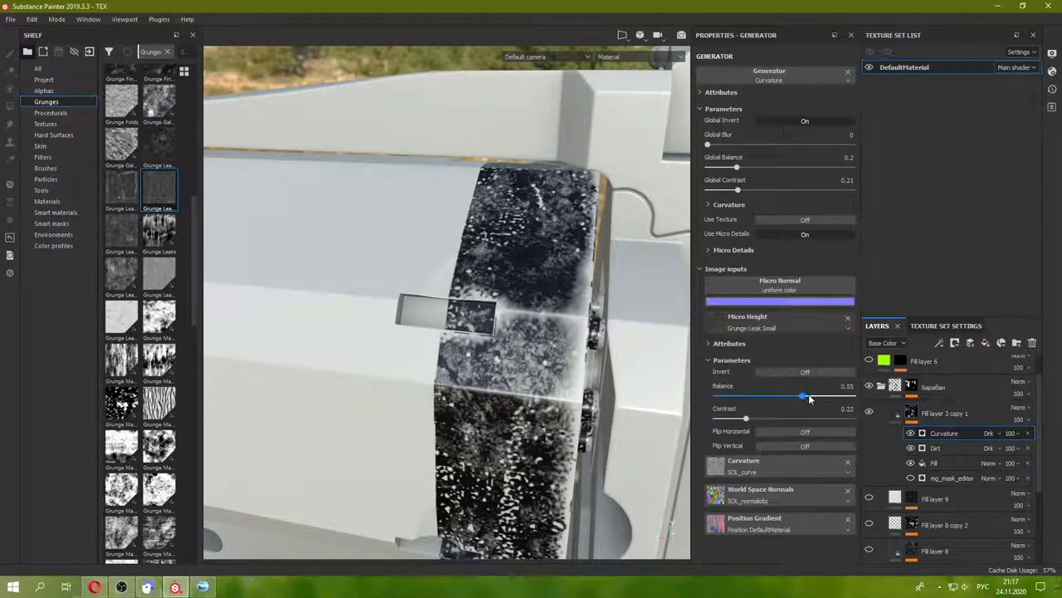
left_click(819, 399)
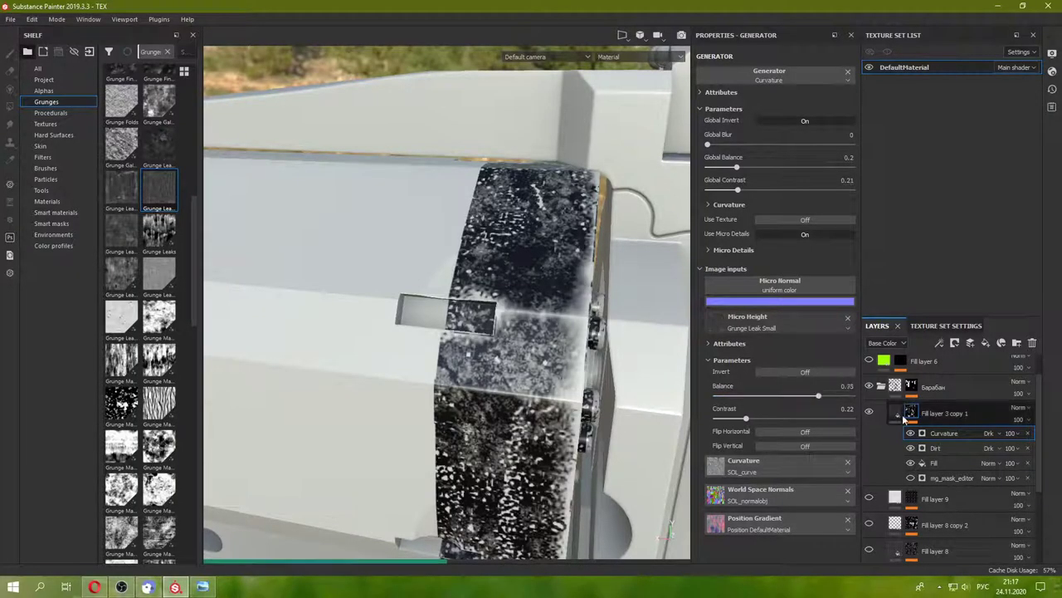
left_click_drag(827, 394, 836, 396)
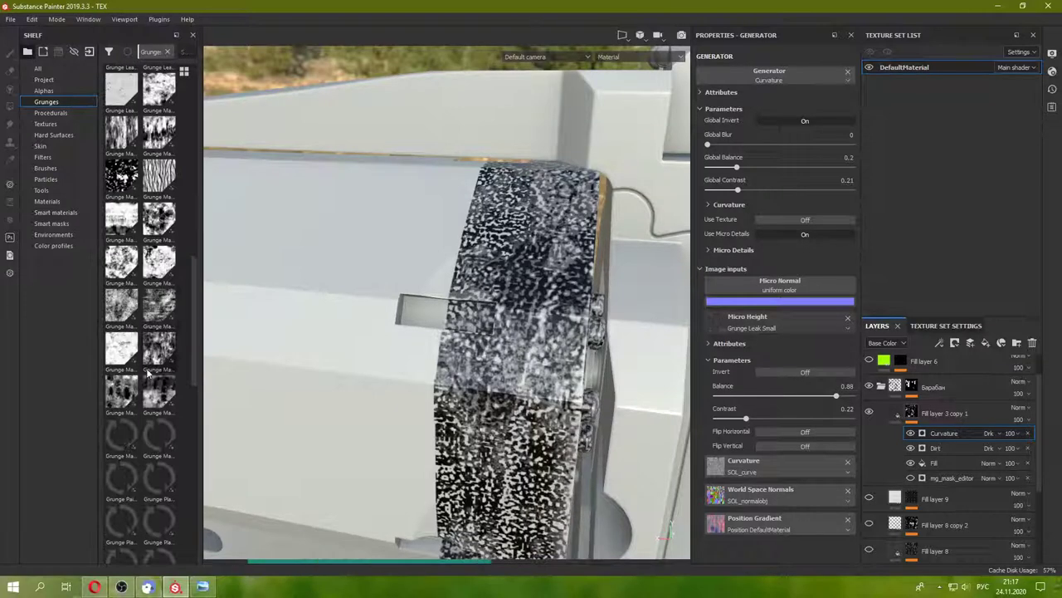
scroll(150, 369, "down", 5)
- Use Grunge Map 013 as micro height with balance 0.76 and contrast 0.41
left_click_drag(157, 348, 776, 321)
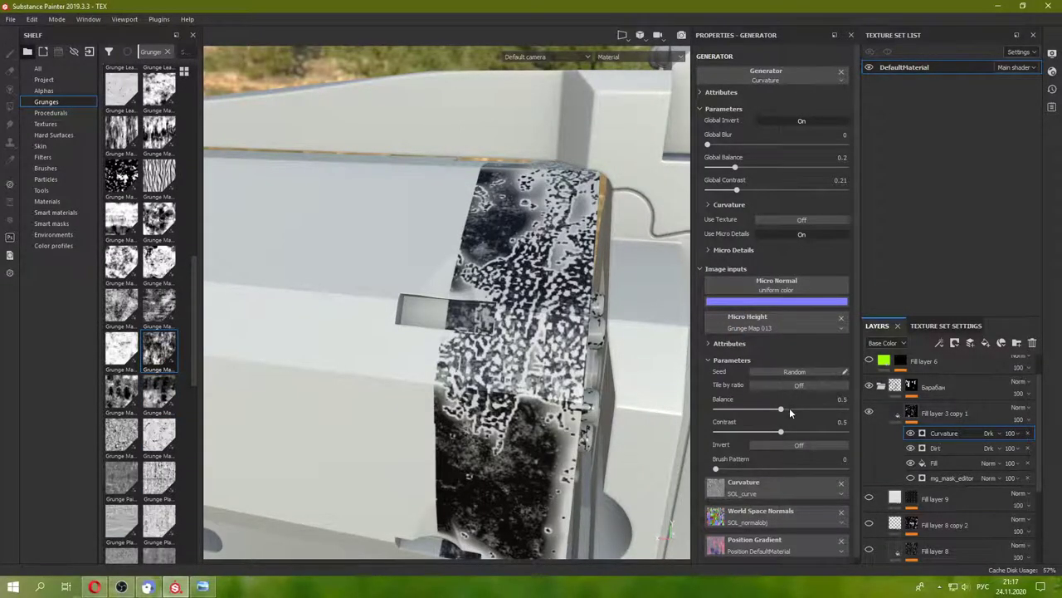
left_click(789, 409)
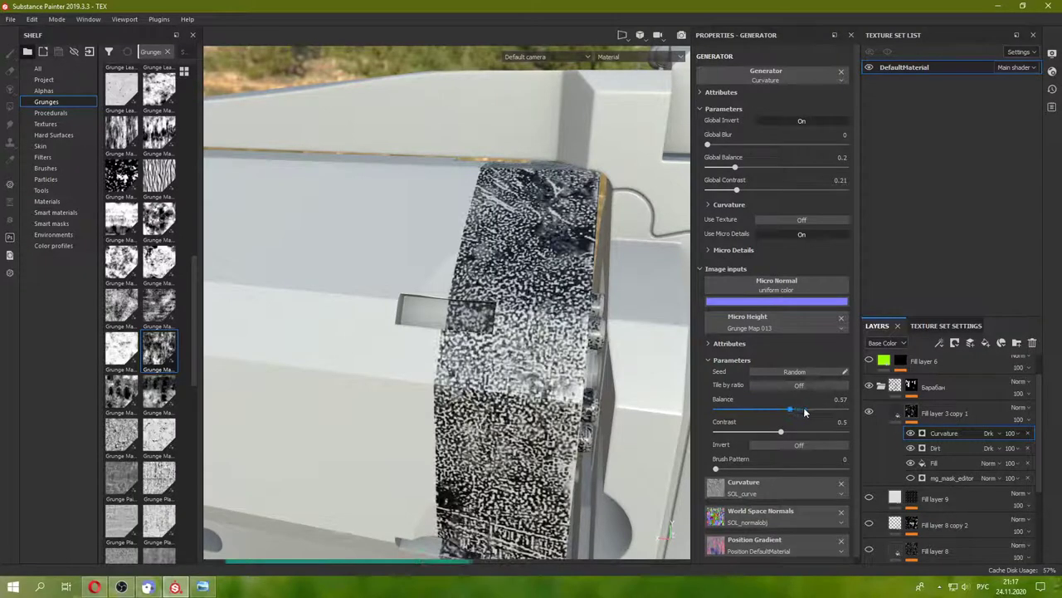
left_click_drag(790, 409, 815, 411)
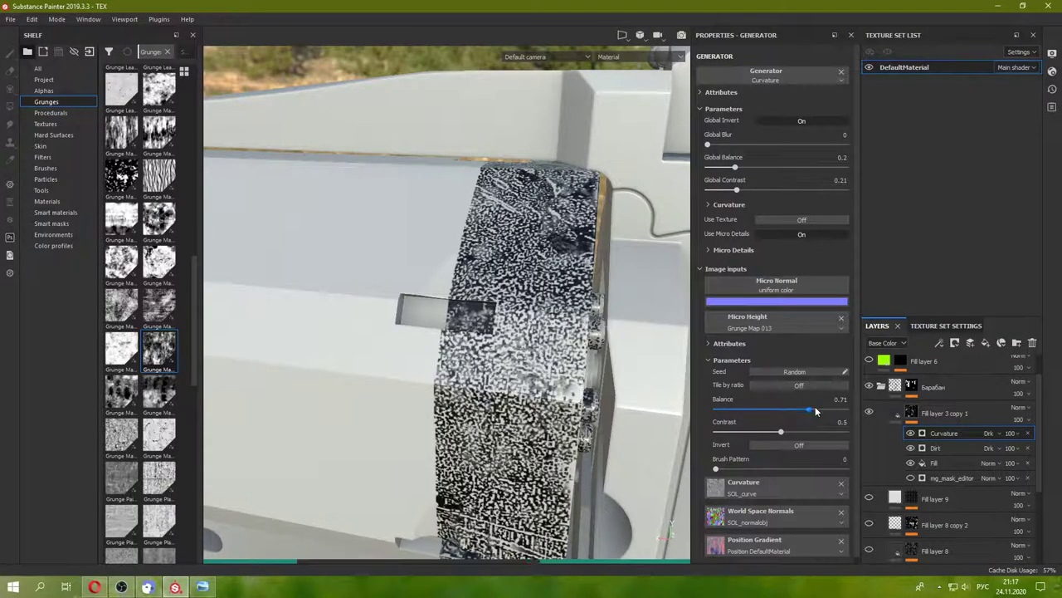
left_click(814, 409)
left_click_drag(780, 431, 768, 432)
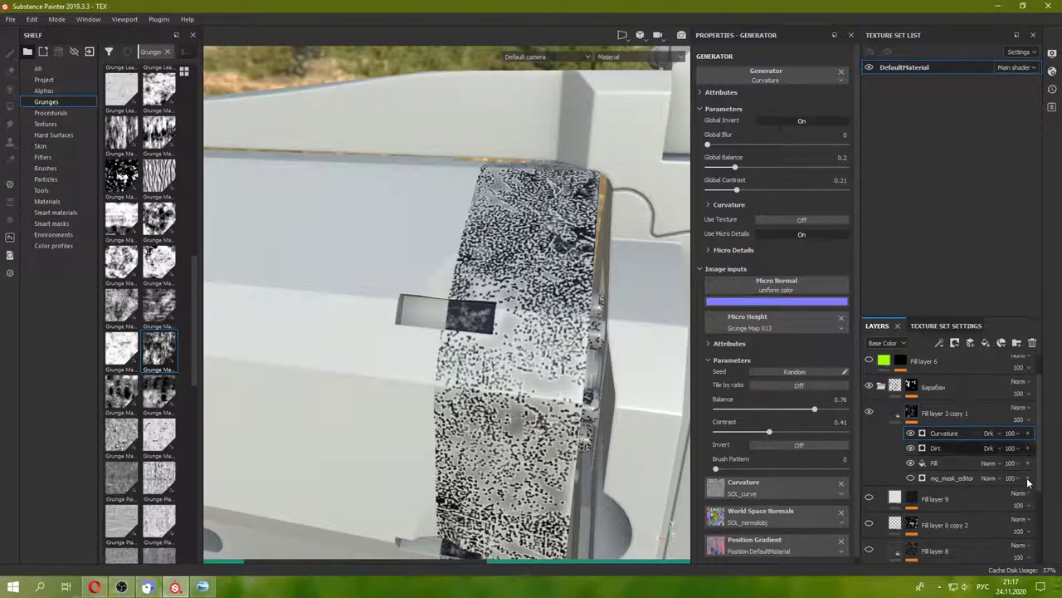
- Compare the cylinder with the Curvature generator's micro details switched off, then back on
left_click(911, 412)
left_click(911, 413)
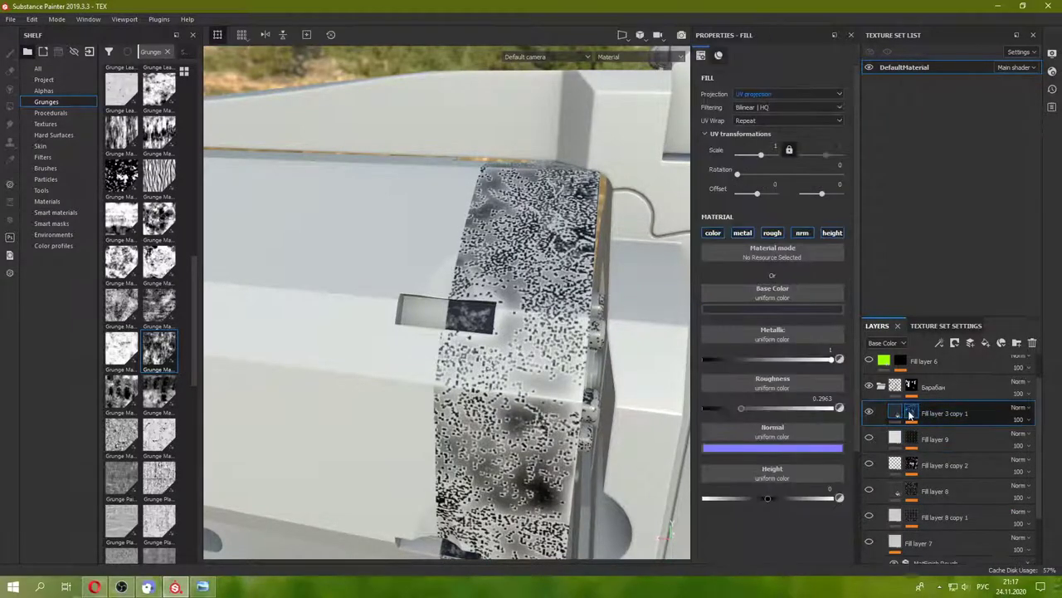
left_click_drag(450, 351, 557, 391, "alt")
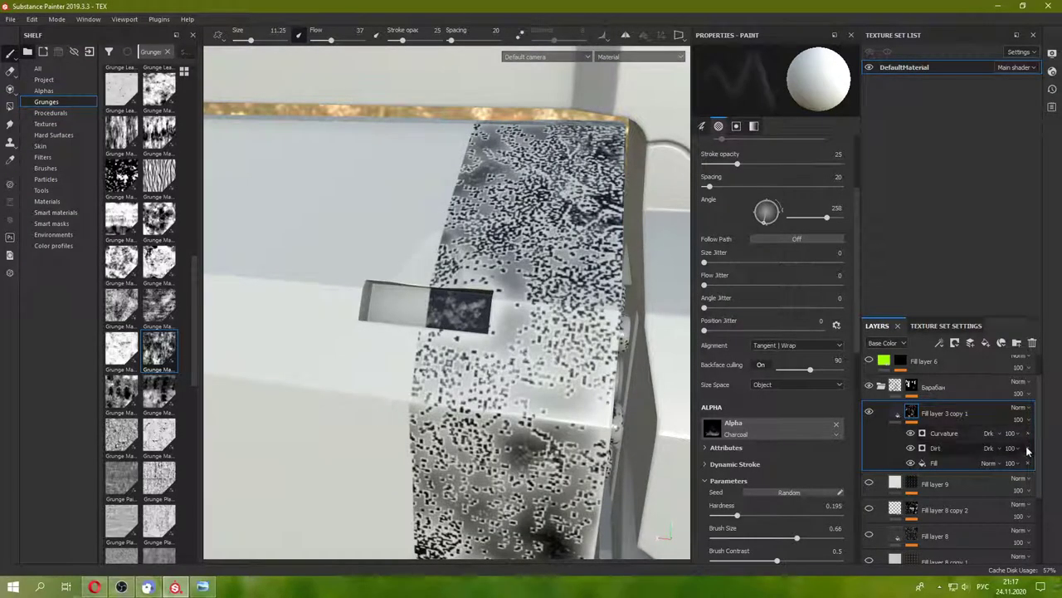
left_click(948, 433)
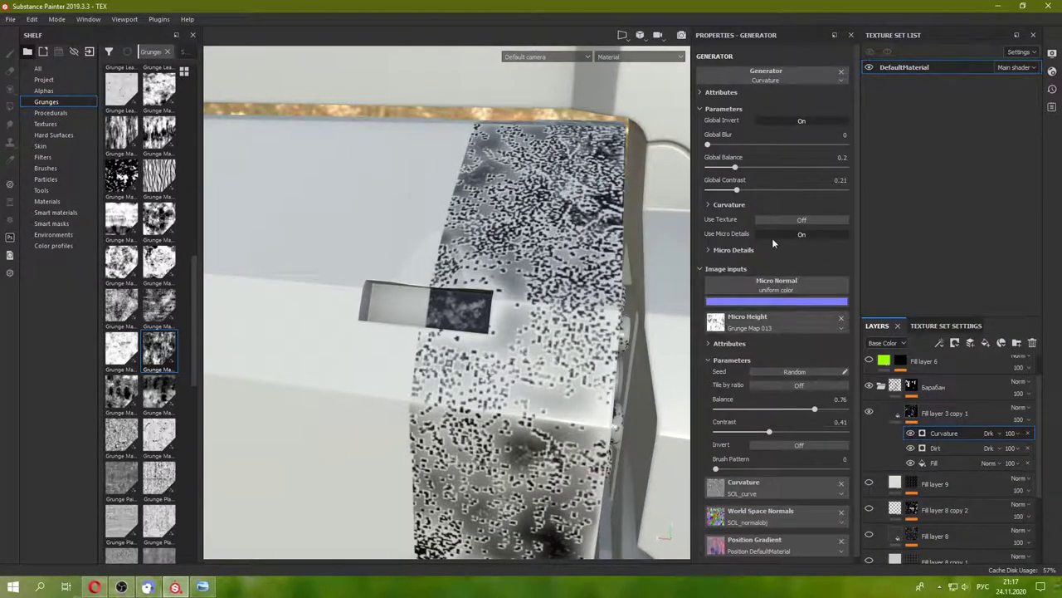
mouse_move(635, 316)
left_mouse_down("alt")
mouse_move(454, 363)
mouse_move(470, 308)
left_mouse_up("alt")
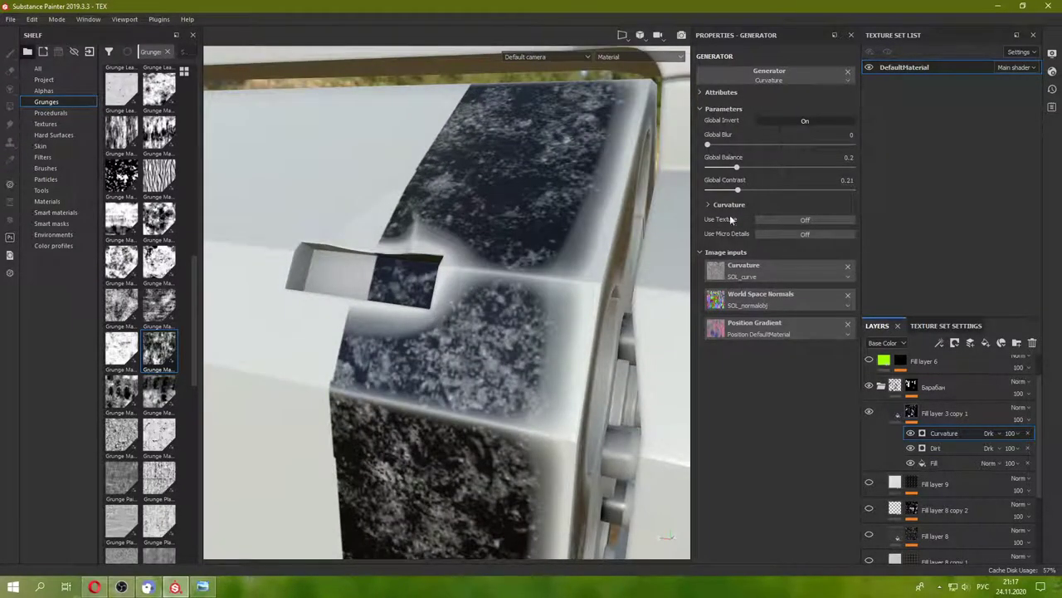
left_click(800, 235)
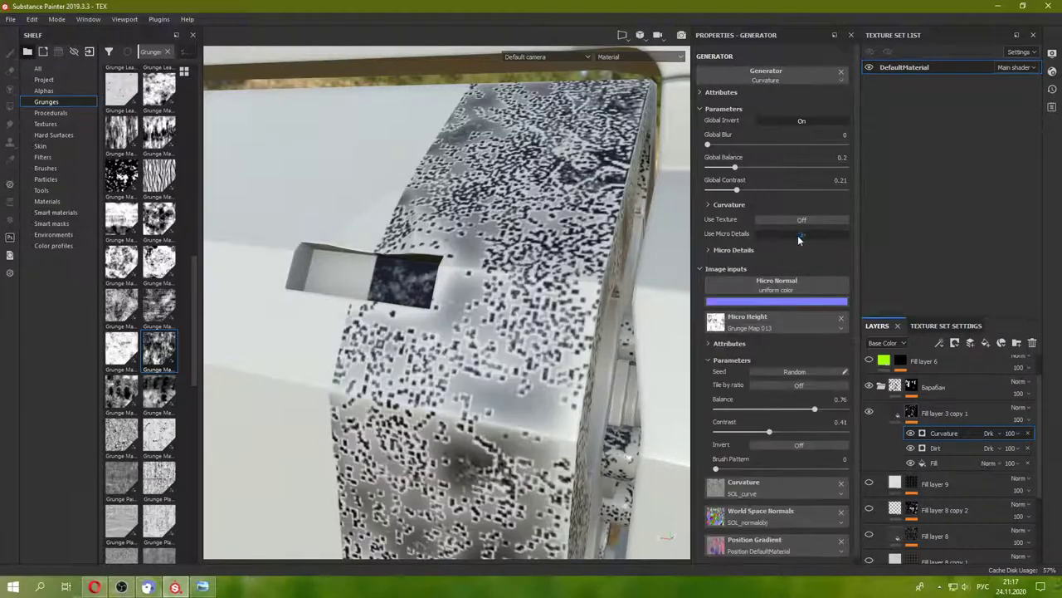
- Replace the micro height grunge with BnW Spots 2 at balance 0.13
left_click(840, 320)
left_click(842, 325)
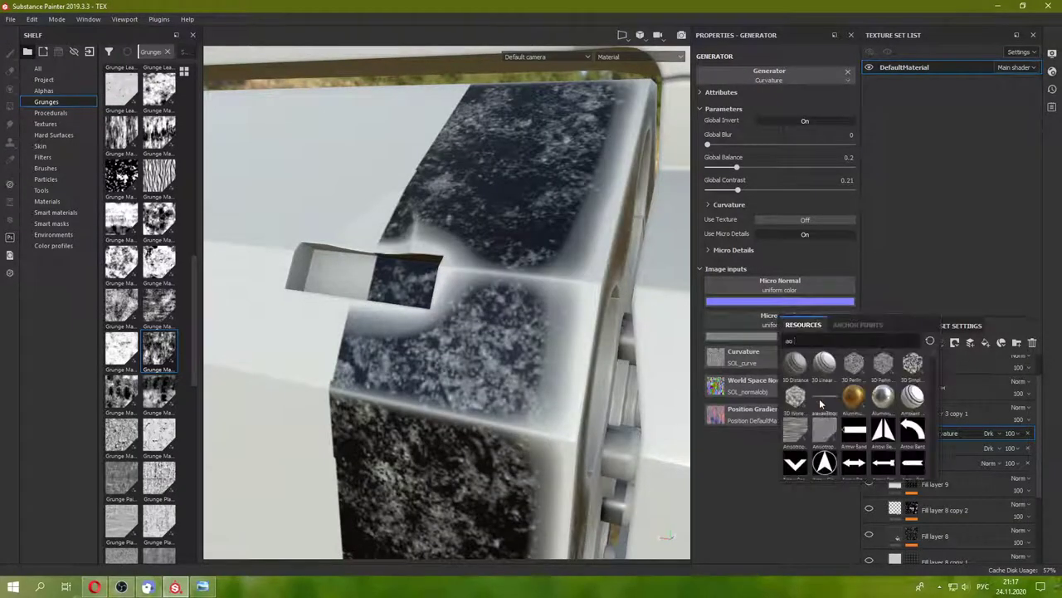
scroll(859, 375, "down", 3)
scroll(862, 382, "down", 3)
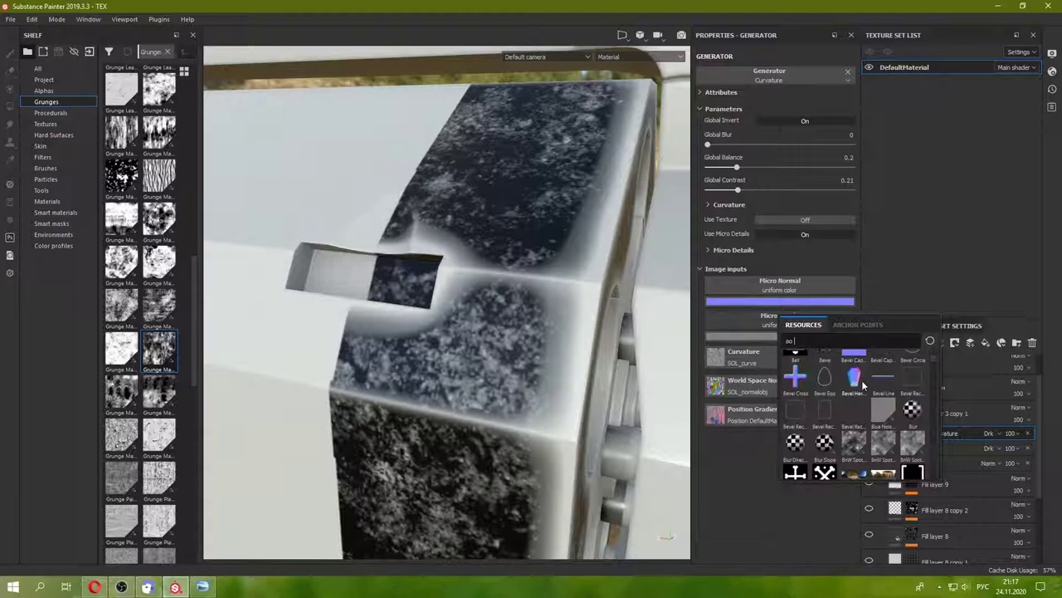
left_click(880, 445)
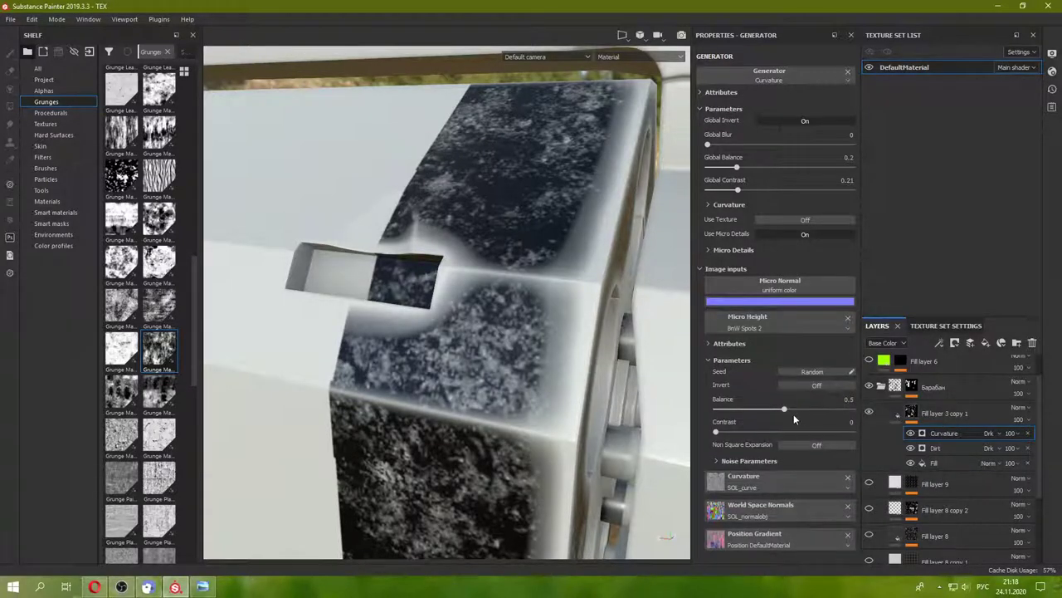
left_click(755, 411)
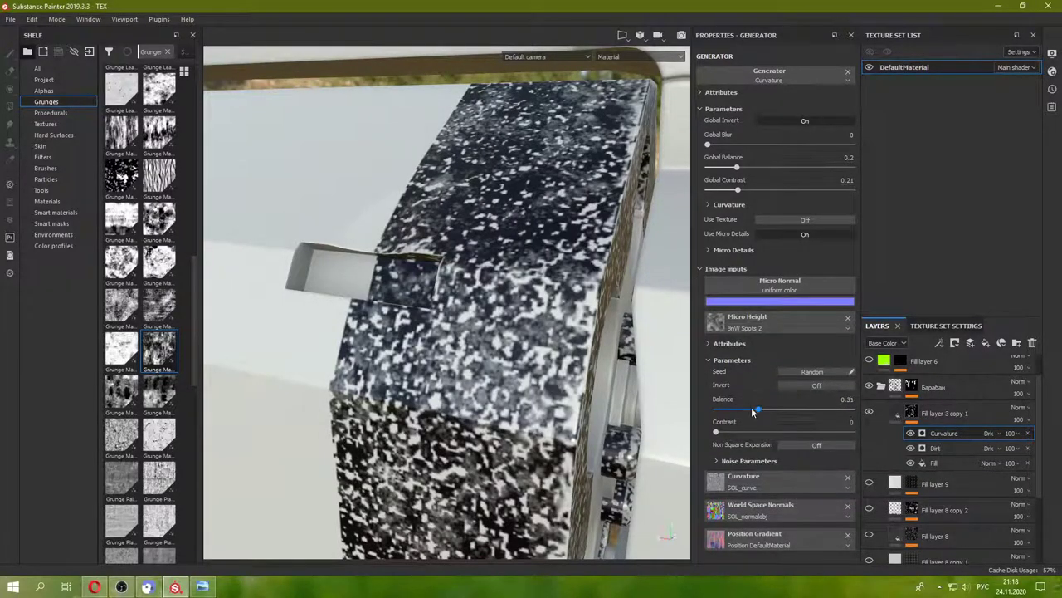
left_click_drag(753, 412, 735, 412)
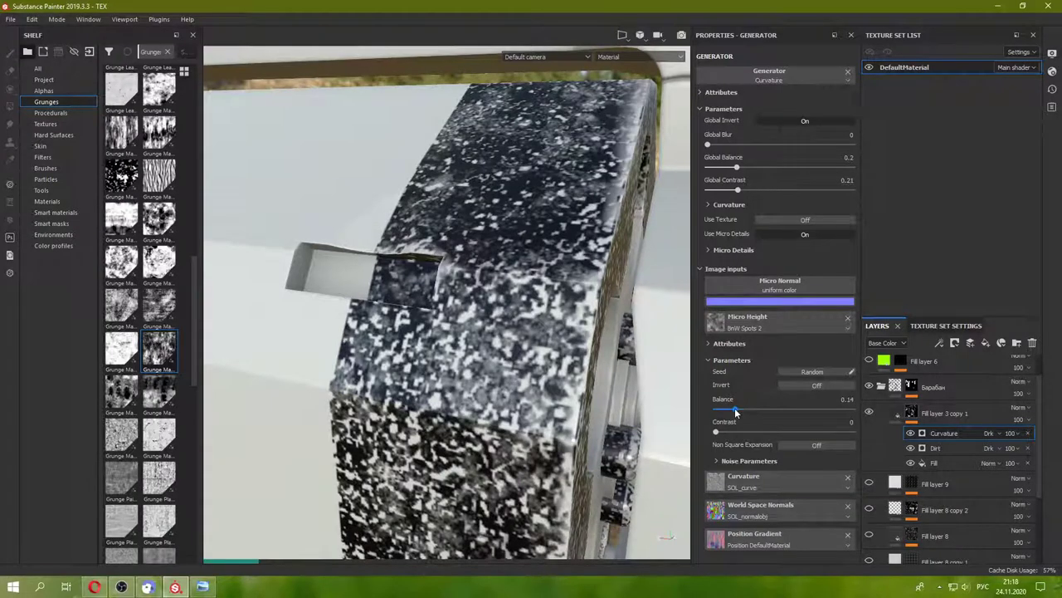
left_click_drag(731, 410, 736, 411)
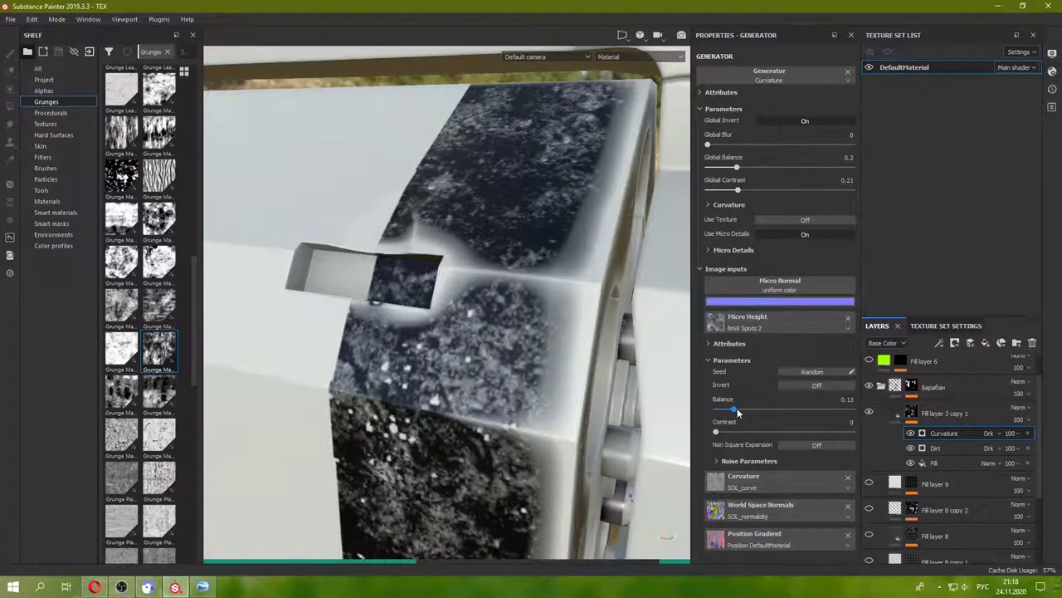
- Set the BnW Spots 2 noise scale to 8 and disorder to 0.77
left_click(707, 343)
left_click(708, 343)
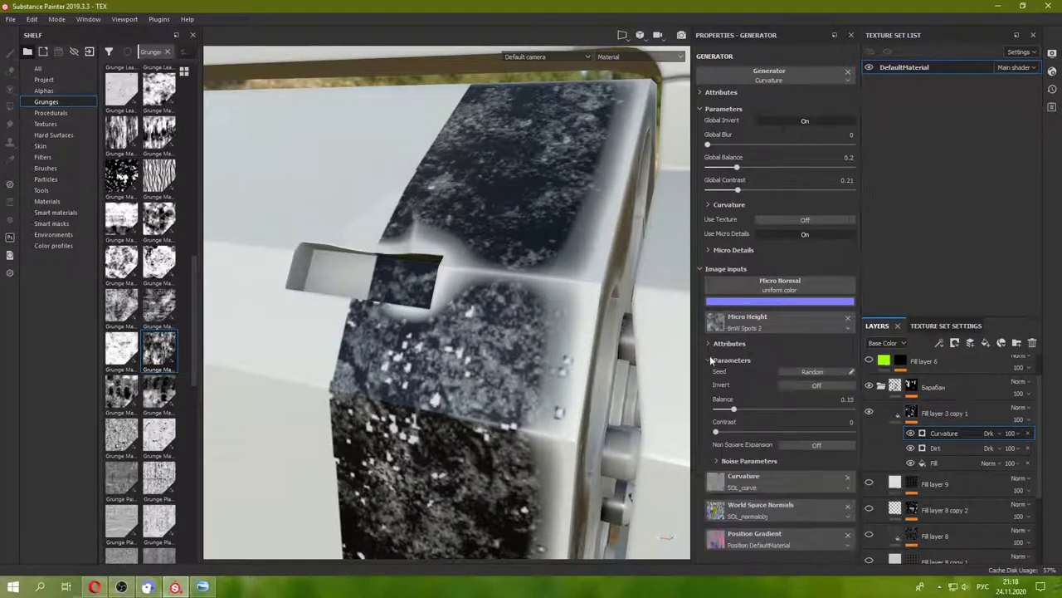
left_click(709, 359)
left_click(709, 359)
left_click(719, 462)
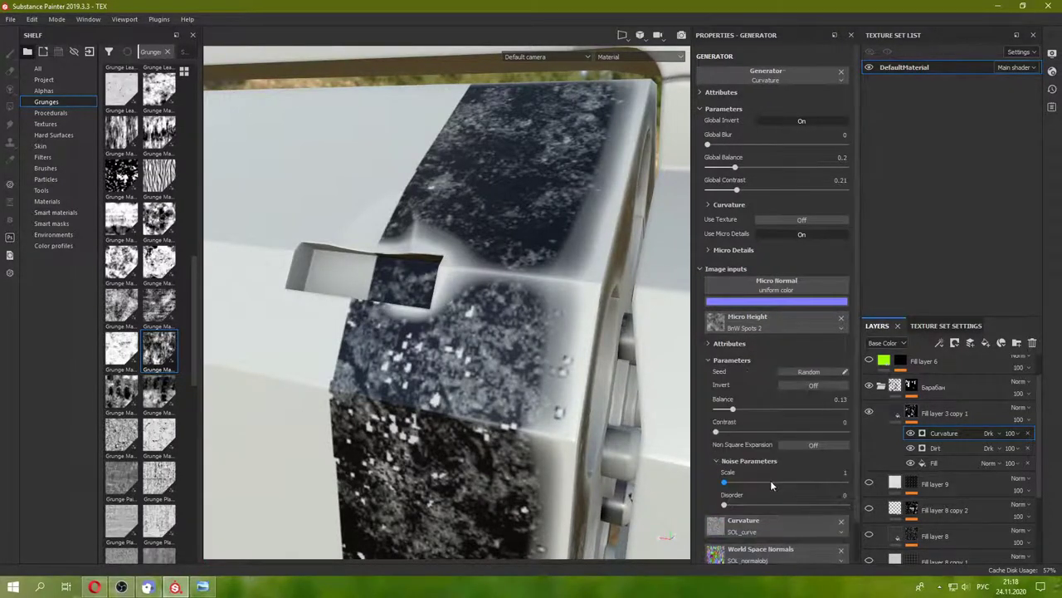
left_click_drag(774, 482, 849, 482)
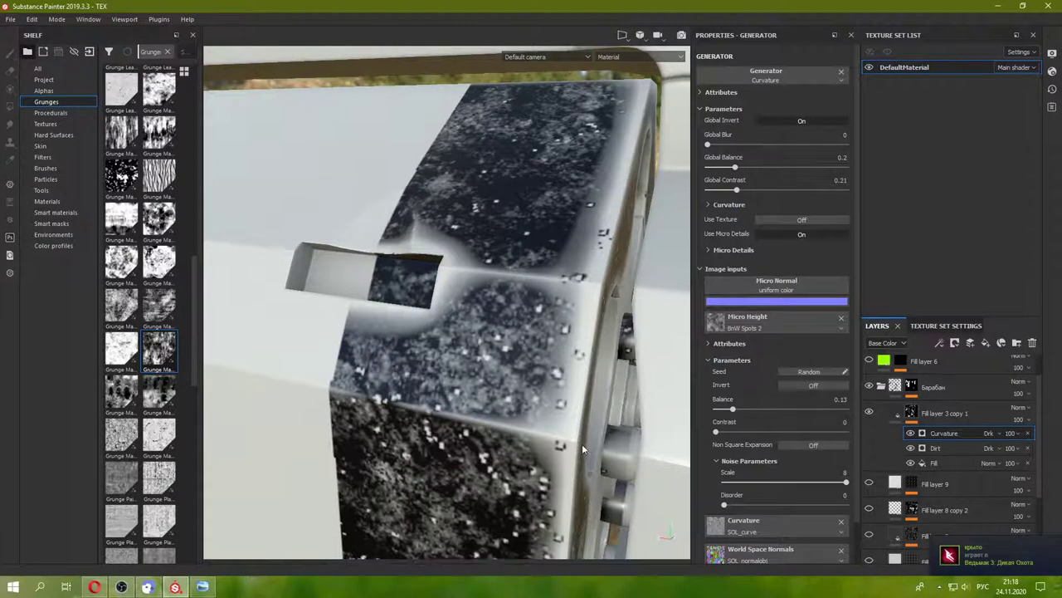
left_click_drag(582, 443, 599, 443, "alt")
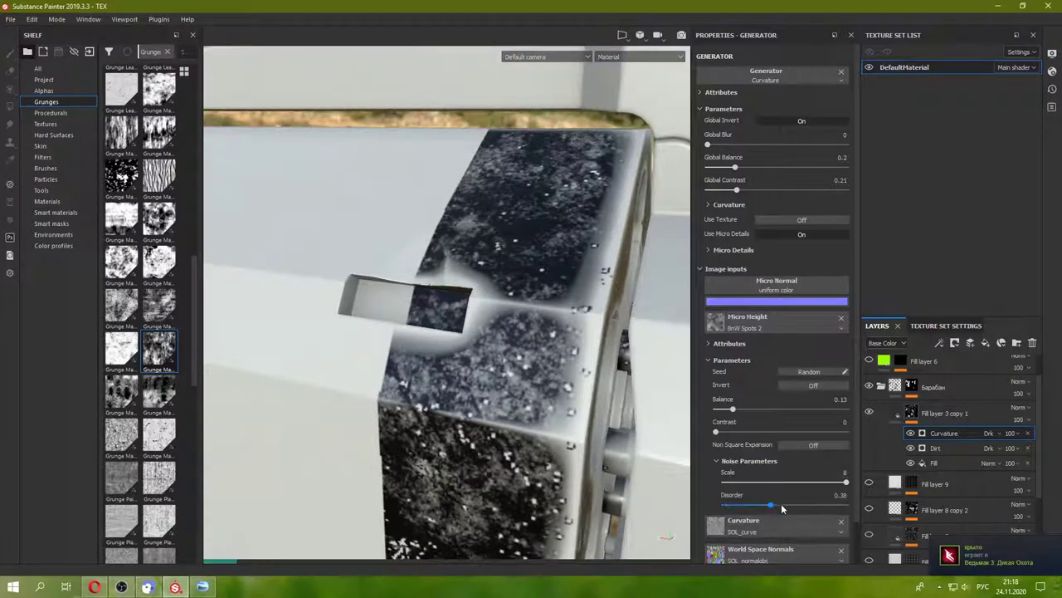
left_click_drag(781, 503, 818, 504)
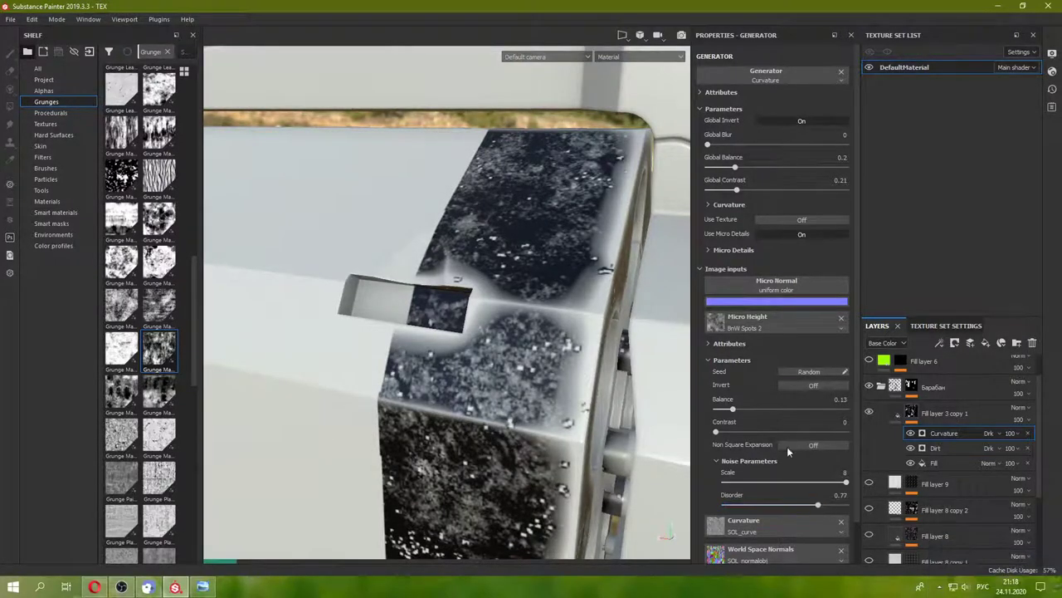
- Clear the micro height input and load 3D Perlin Noise from the shelf's procedurals
left_click(841, 317)
left_click(47, 101)
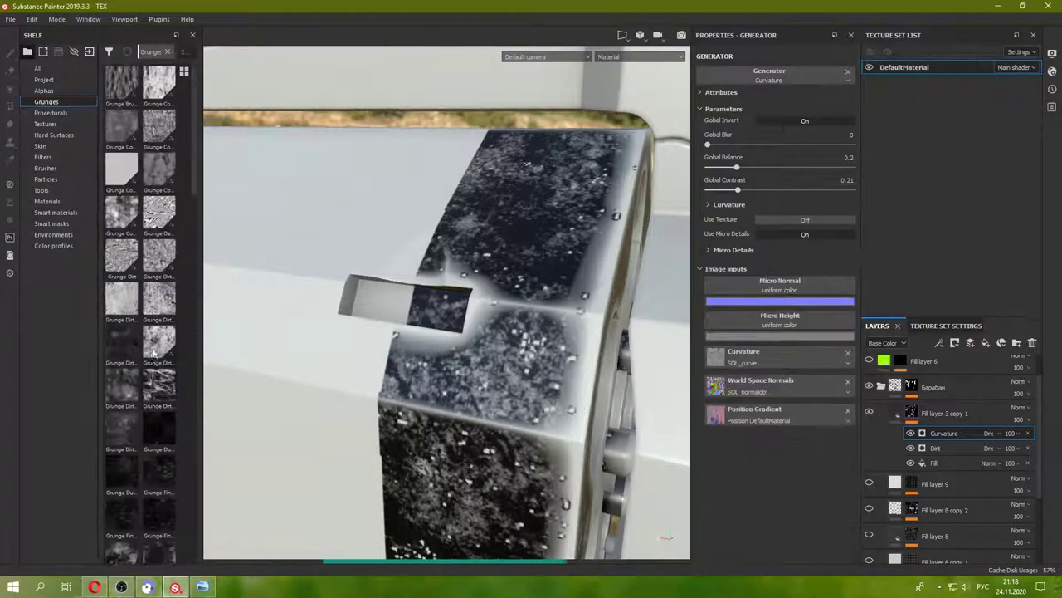
left_click(44, 90)
left_click(43, 79)
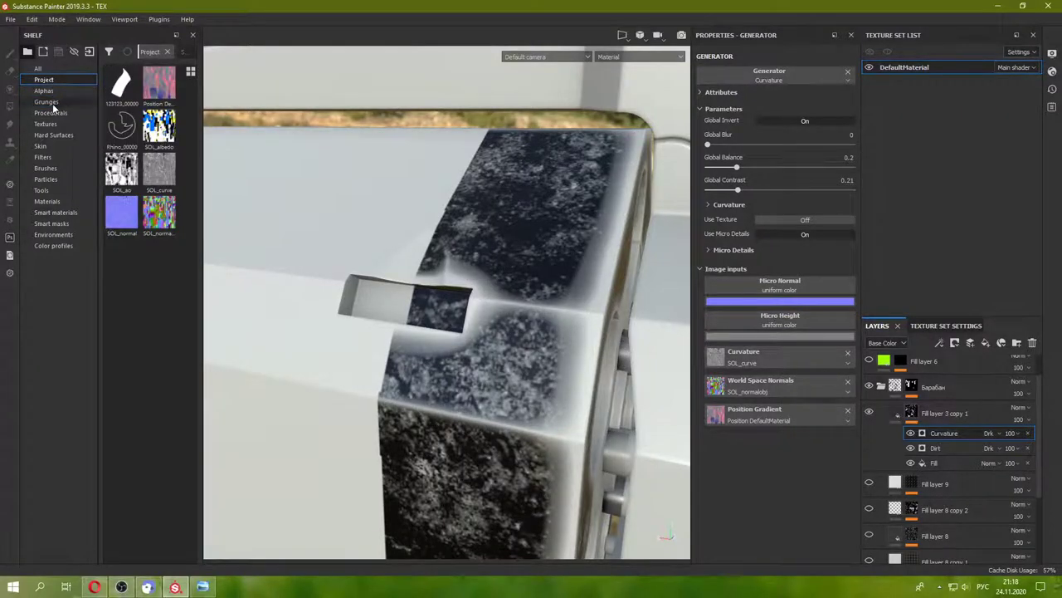
left_click(46, 124)
left_click(51, 113)
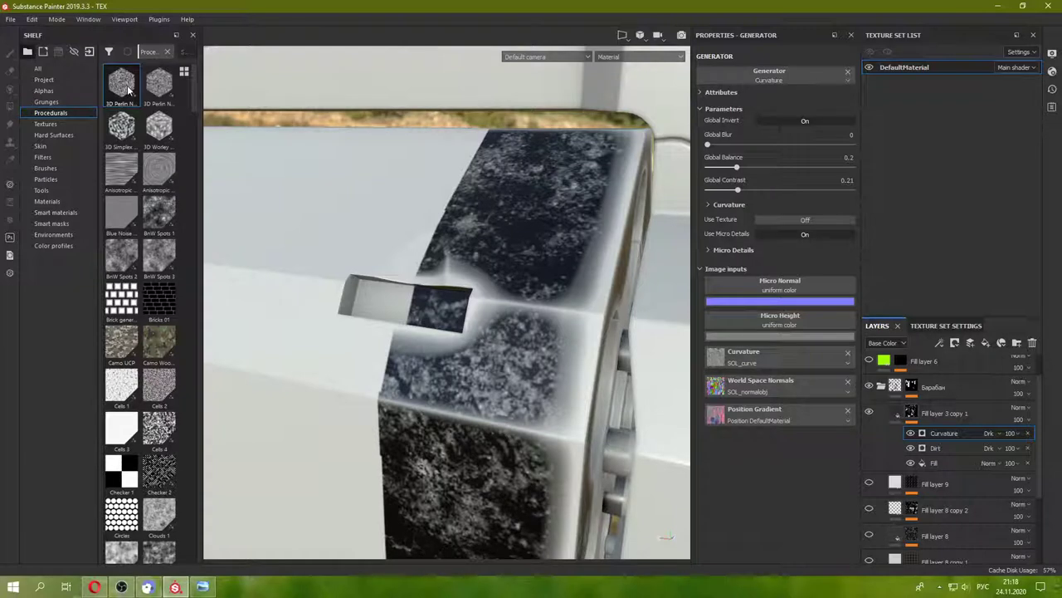
left_click_drag(790, 324, 803, 318)
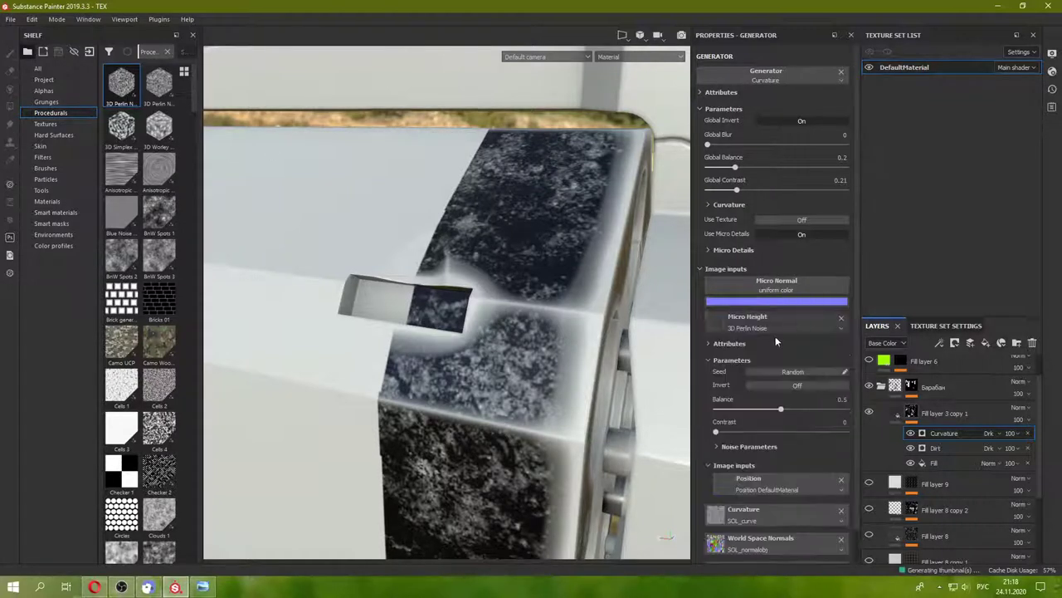
- Try Perlin noise scales 64, 120 and 260, then remove the noise and the Curvature effect
left_click(716, 446)
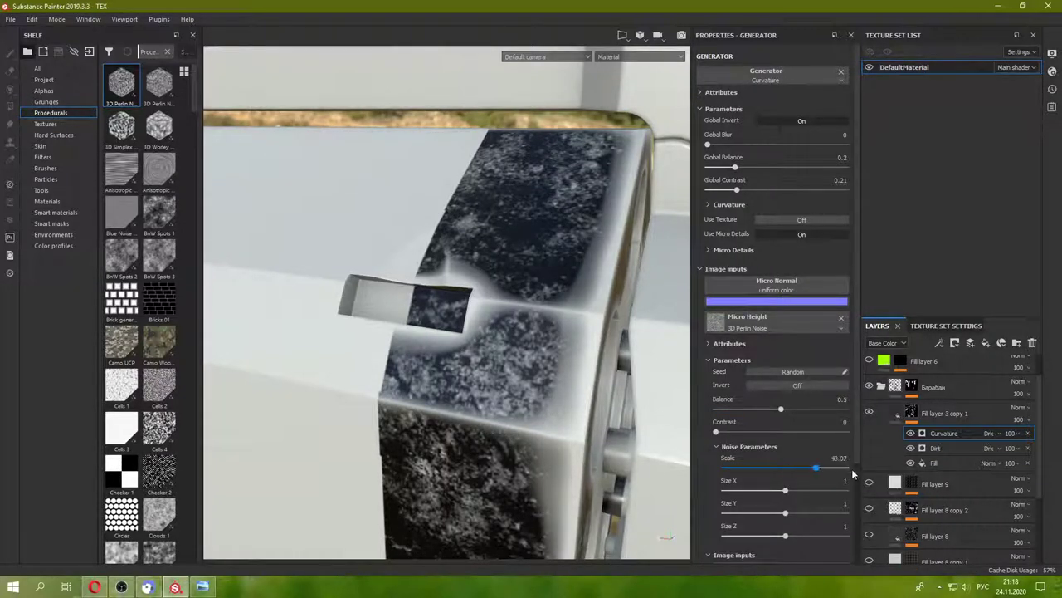
left_click_drag(819, 465, 851, 468)
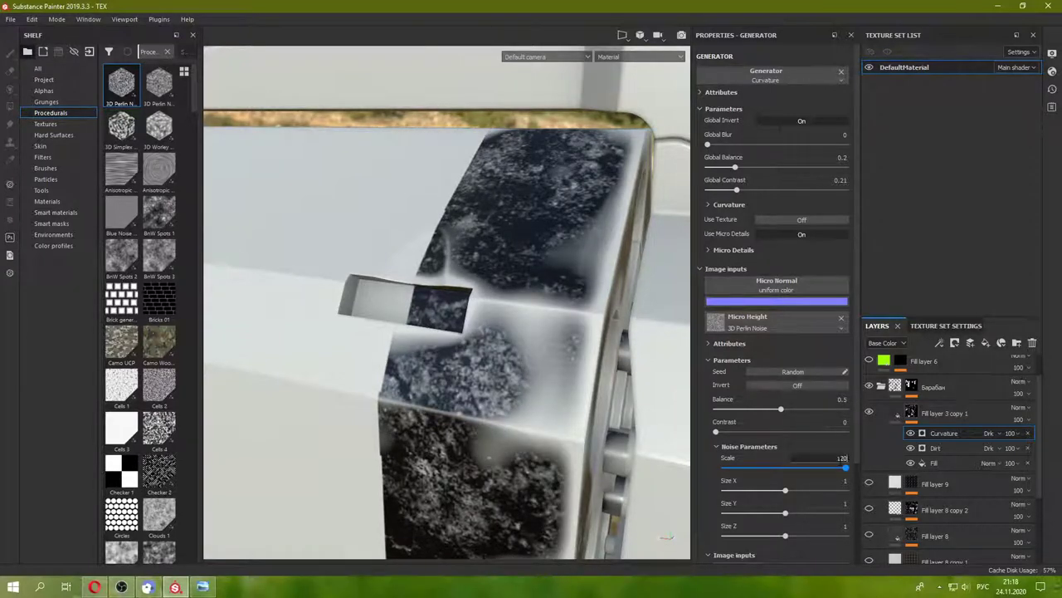
left_click_drag(845, 467, 849, 467)
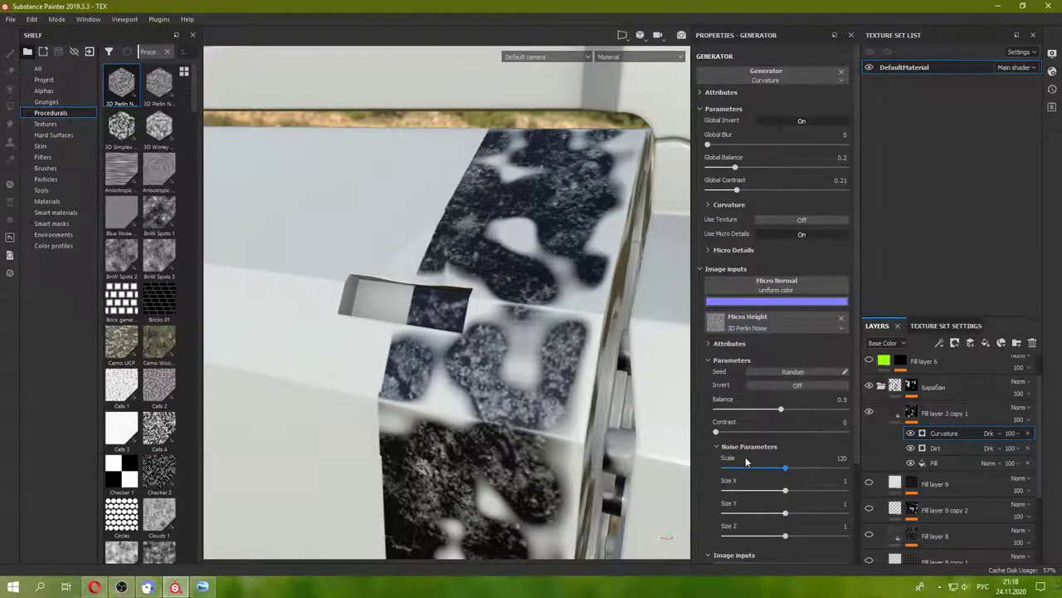
left_click_drag(488, 358, 748, 407, "alt")
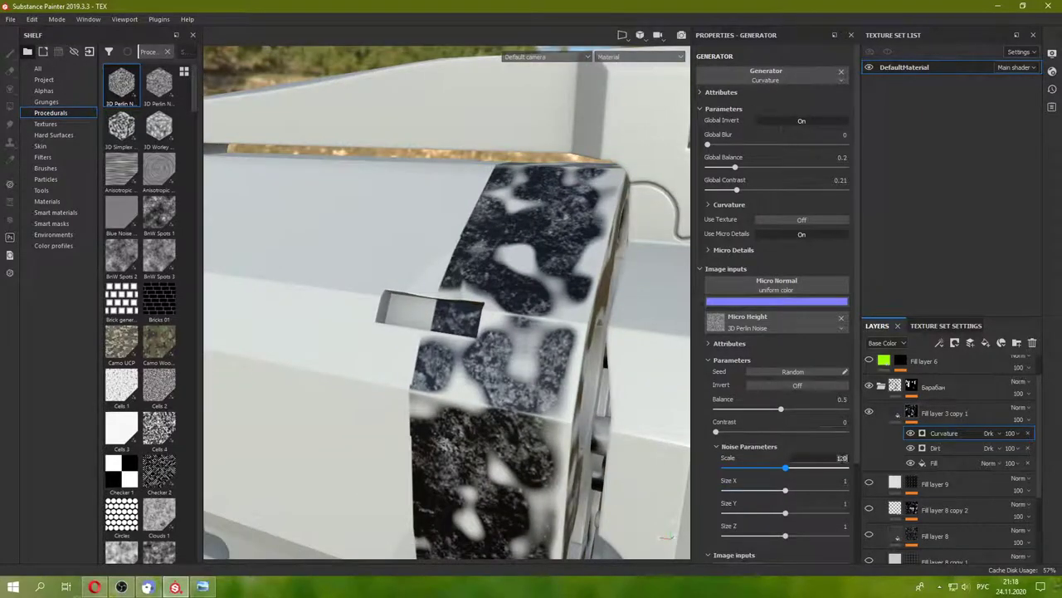
type("260")
type("700")
key("Return")
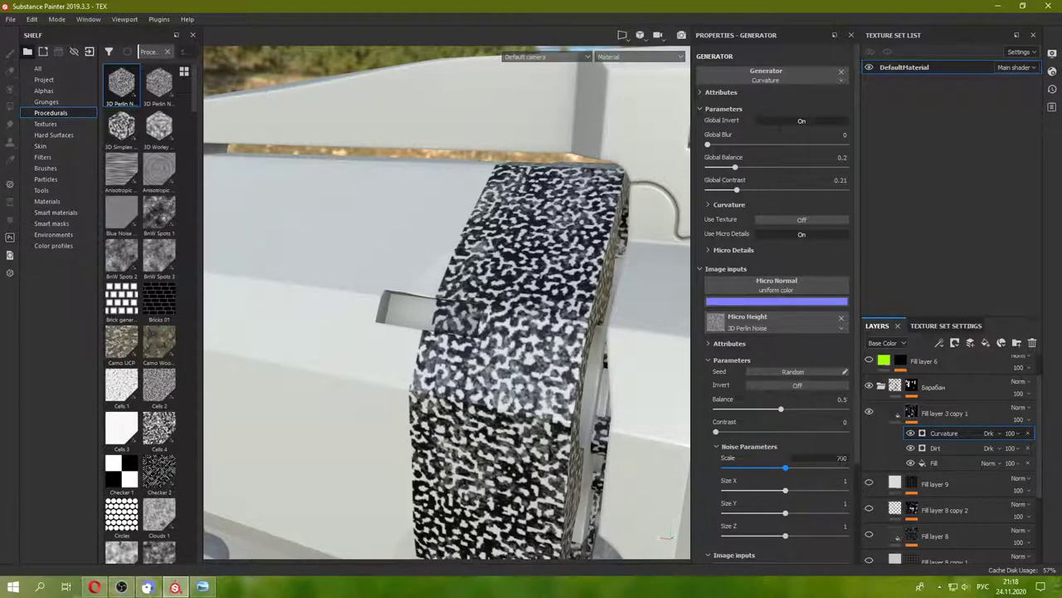
left_click(841, 316)
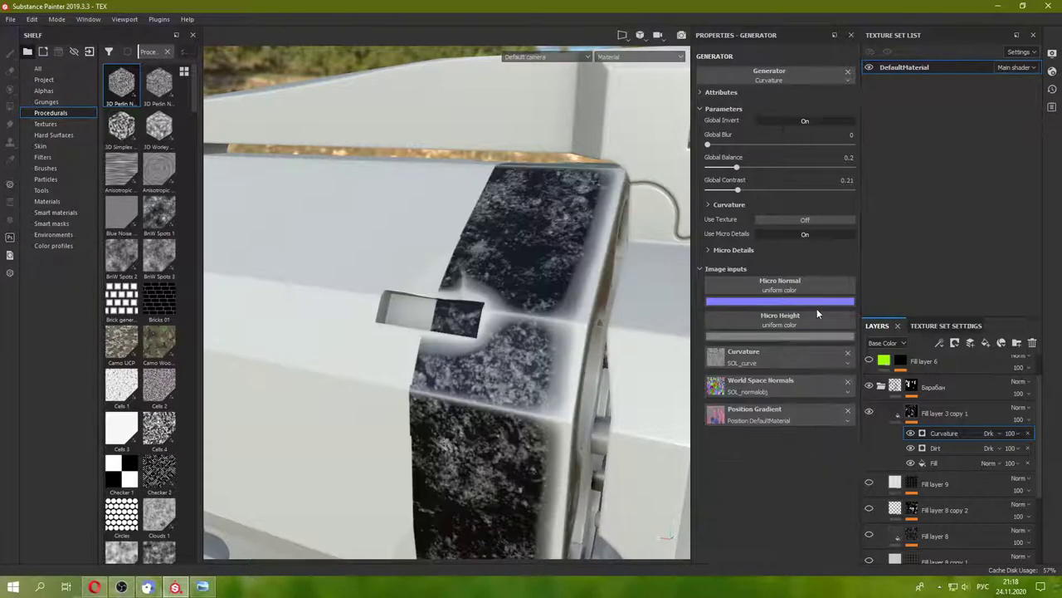
left_click(1028, 432)
- Delete the mask's old Dirt effect and extra generator, leaving one empty generator slot
right_click(911, 412)
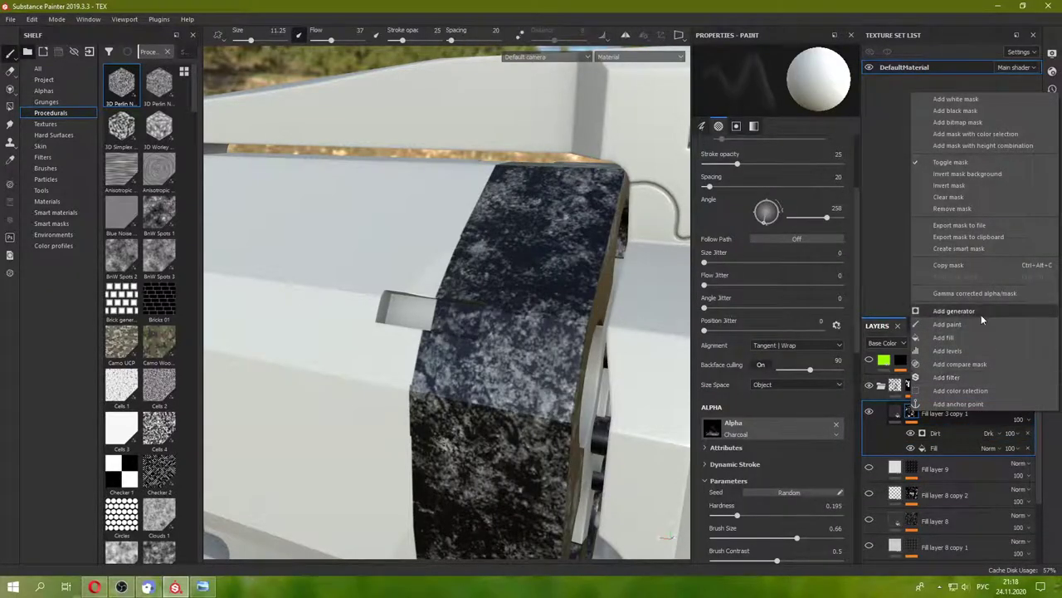
left_click(938, 308)
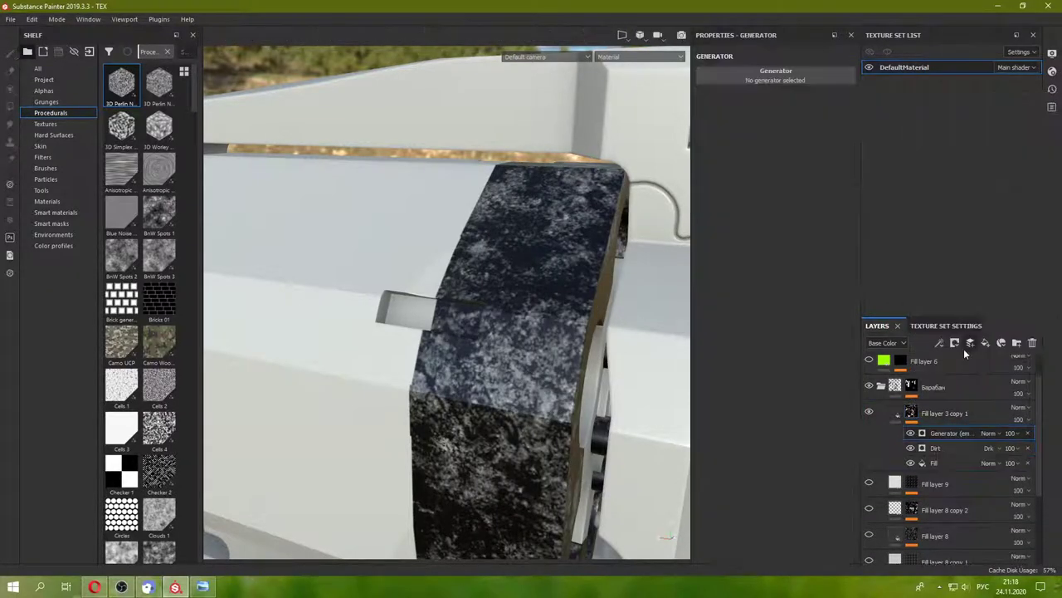
left_click(1028, 447)
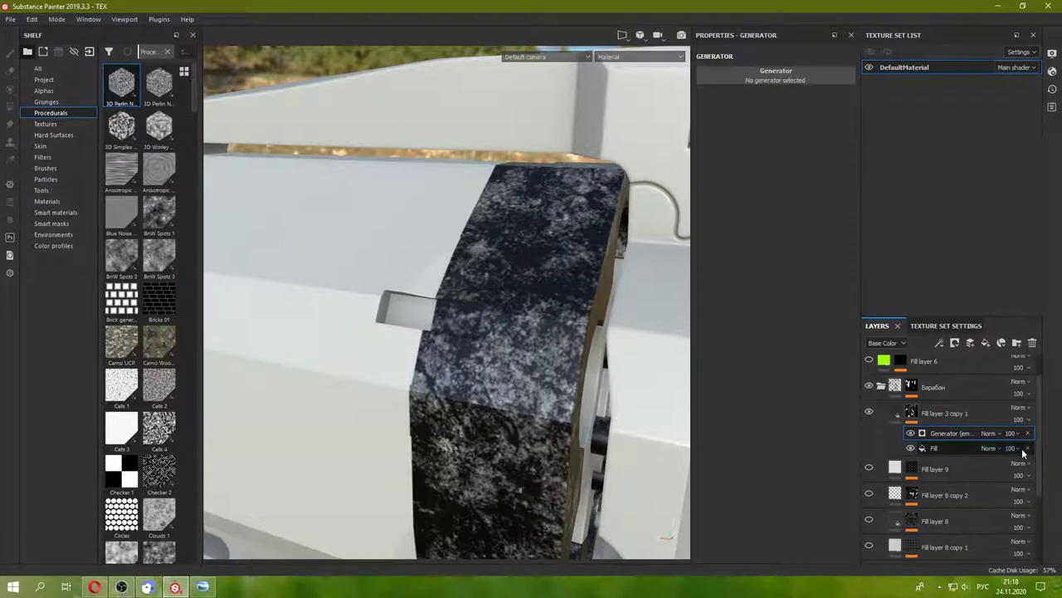
right_click(942, 442)
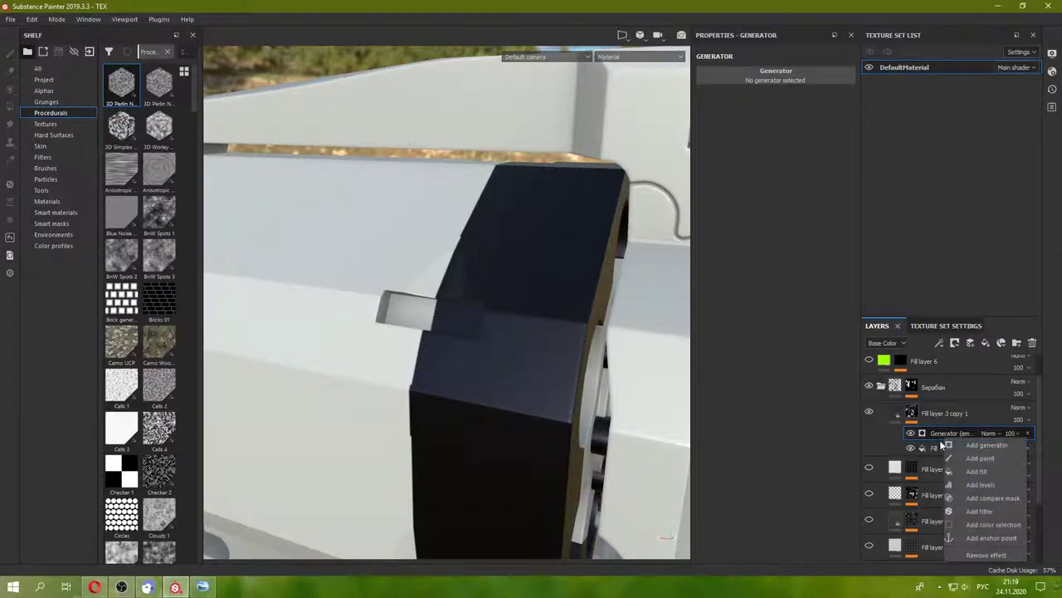
left_click(999, 445)
left_click(1030, 448)
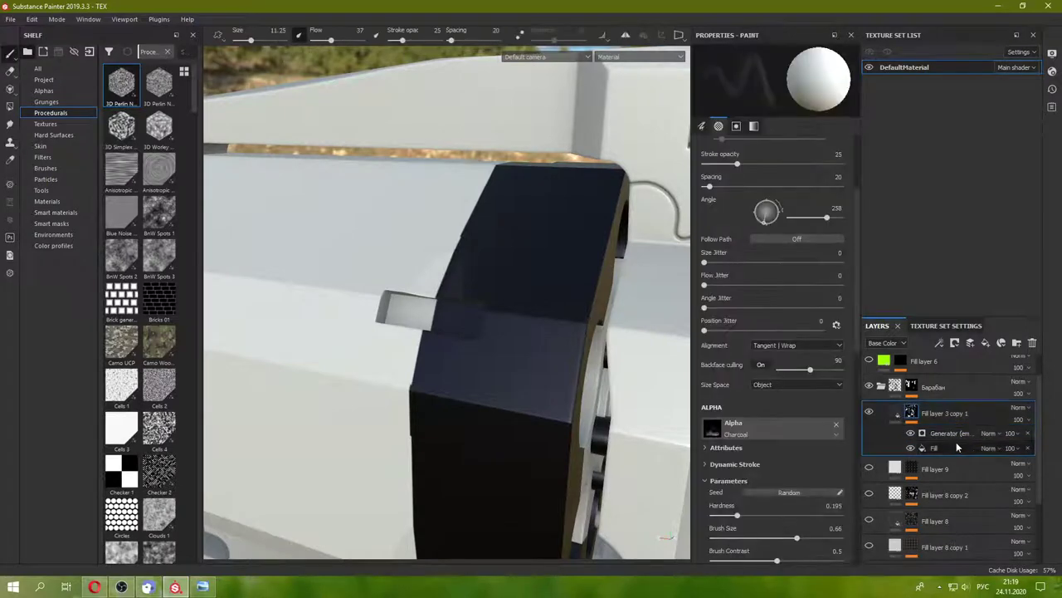
key("Delete")
- Apply a Dirt generator to the mask and set its blend mode to Darken
left_click(811, 83)
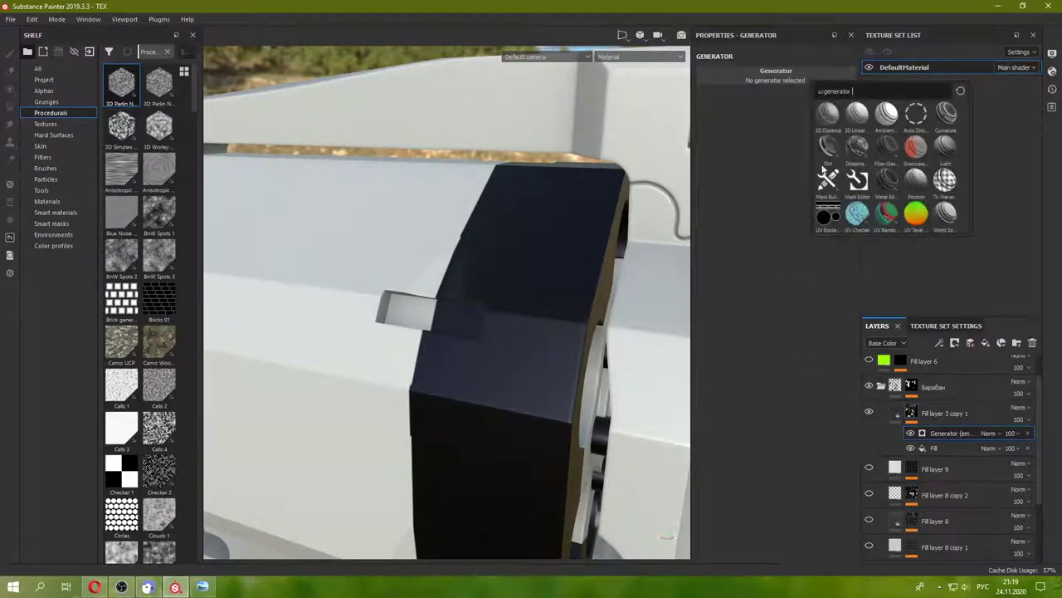
left_click(836, 153)
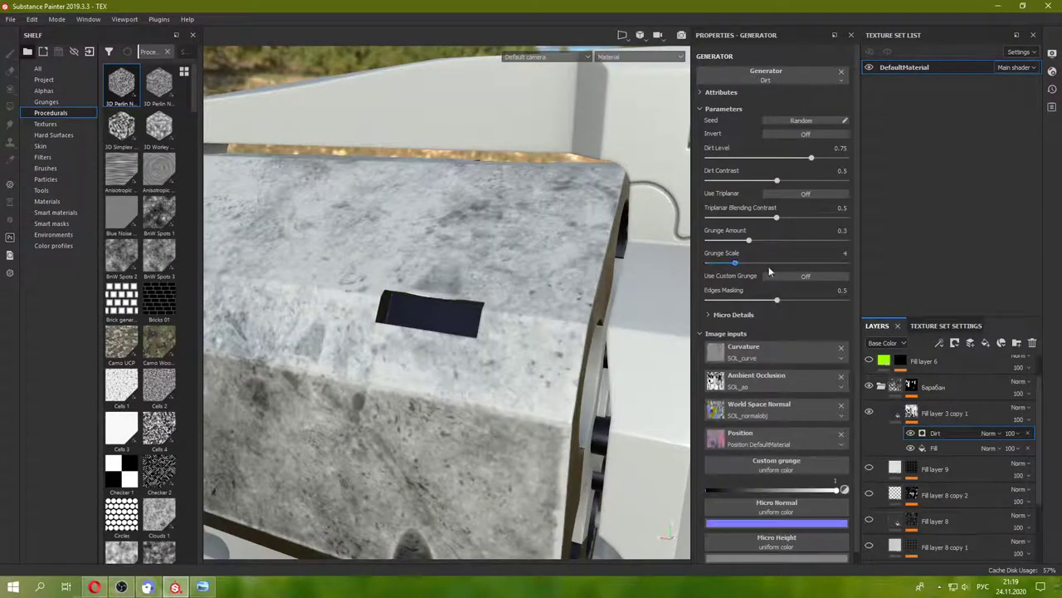
left_click(992, 432)
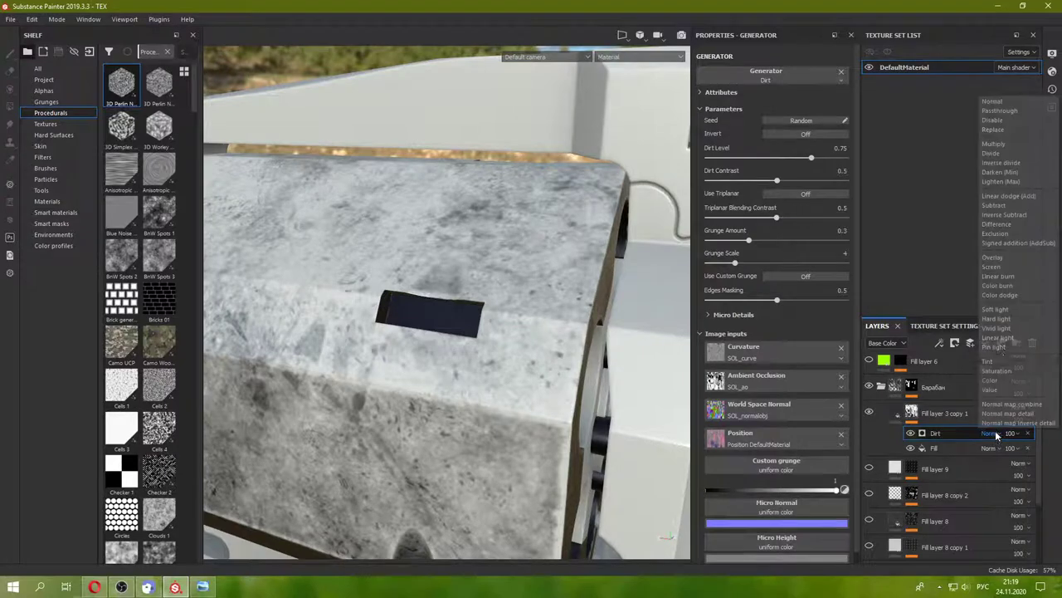
left_click(1014, 152)
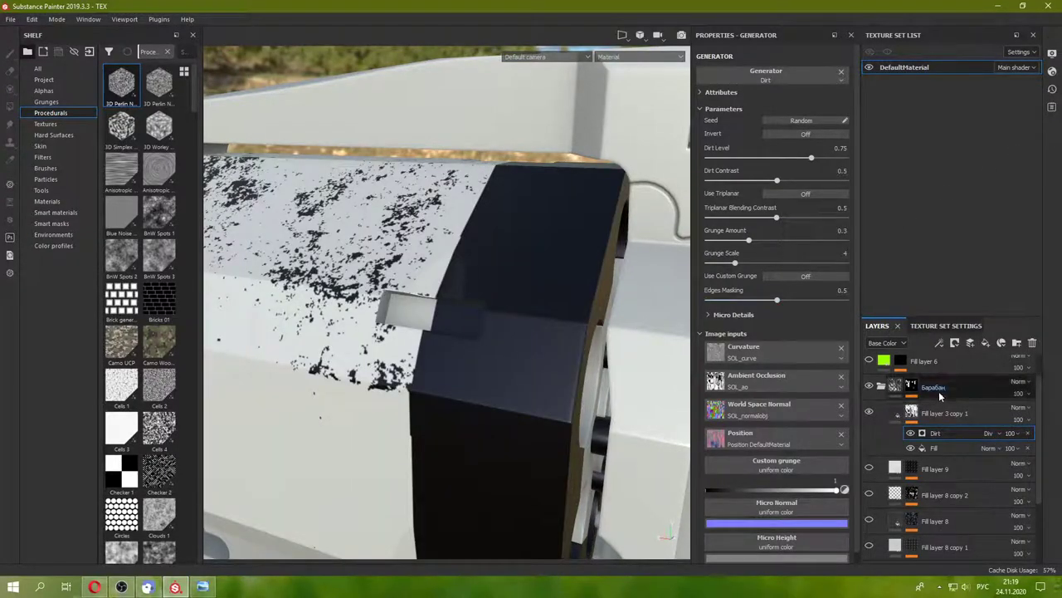
left_click(997, 434)
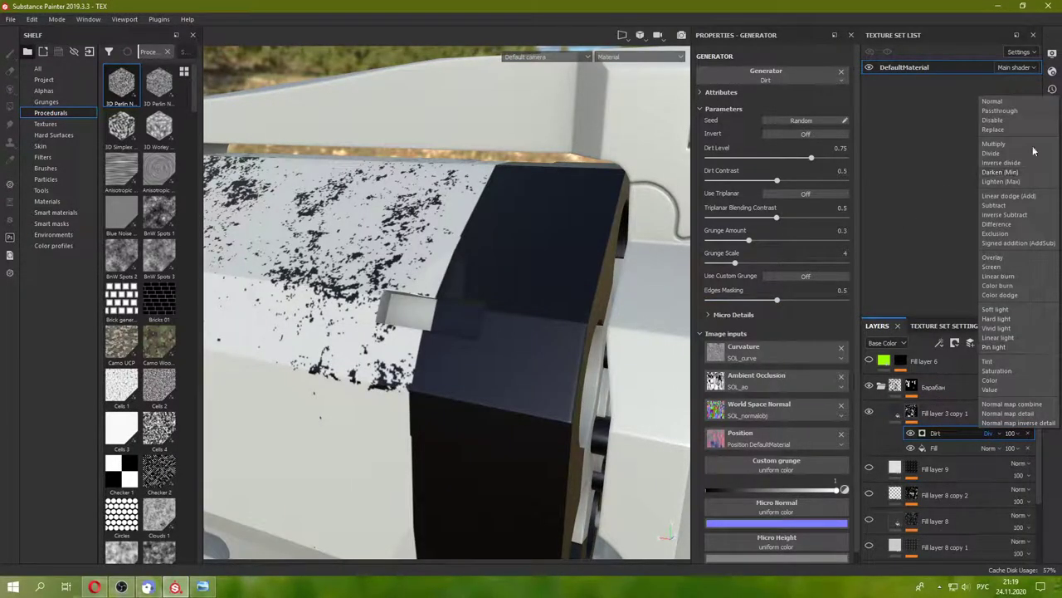
left_click(1006, 172)
mouse_move(465, 299)
left_mouse_down("alt")
mouse_move(544, 313)
mouse_move(679, 284)
left_mouse_up("alt")
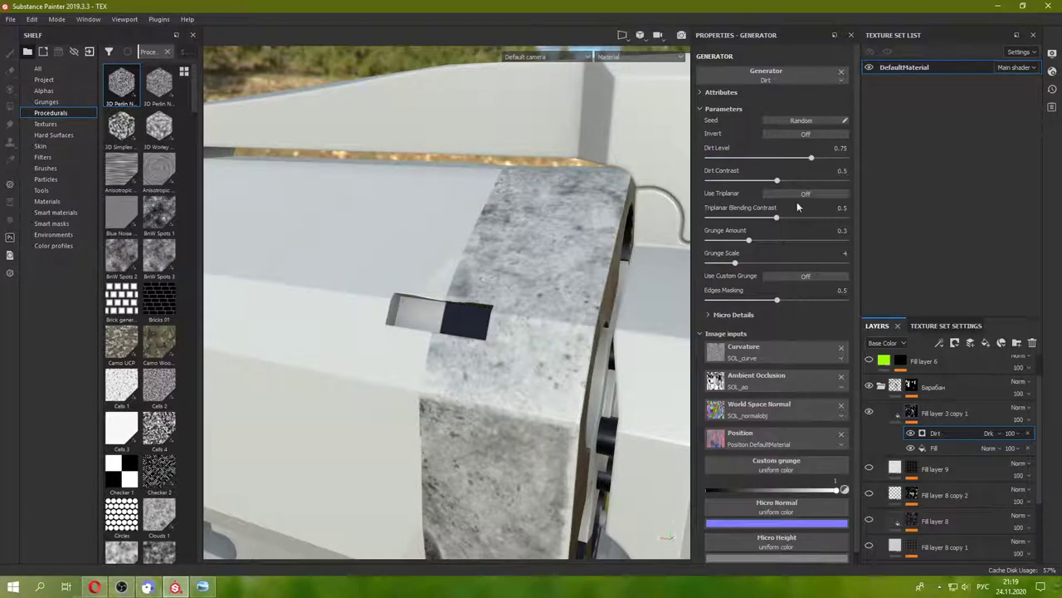
left_click(708, 315)
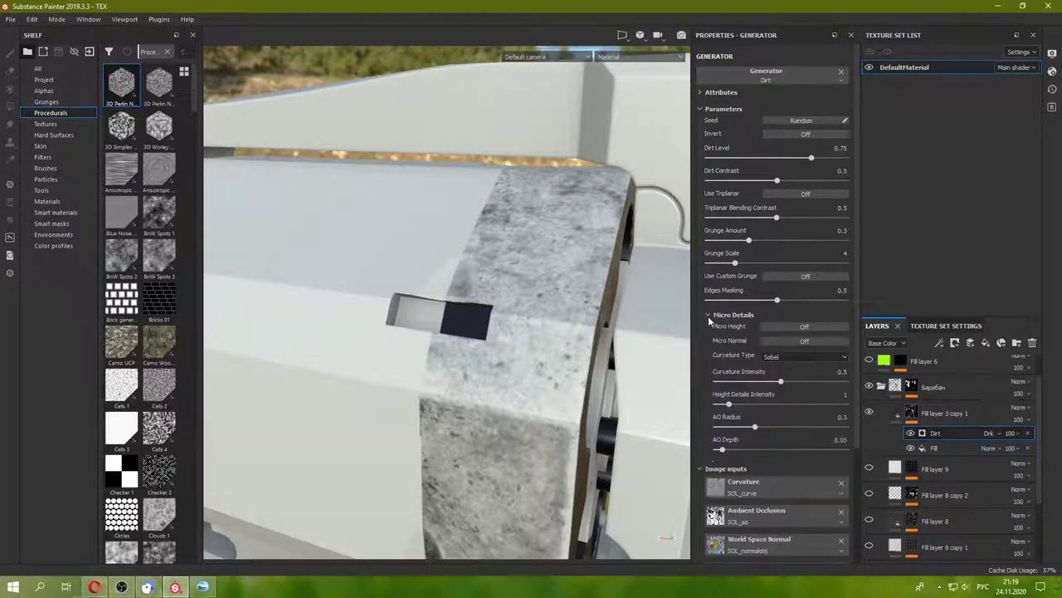
left_click(708, 315)
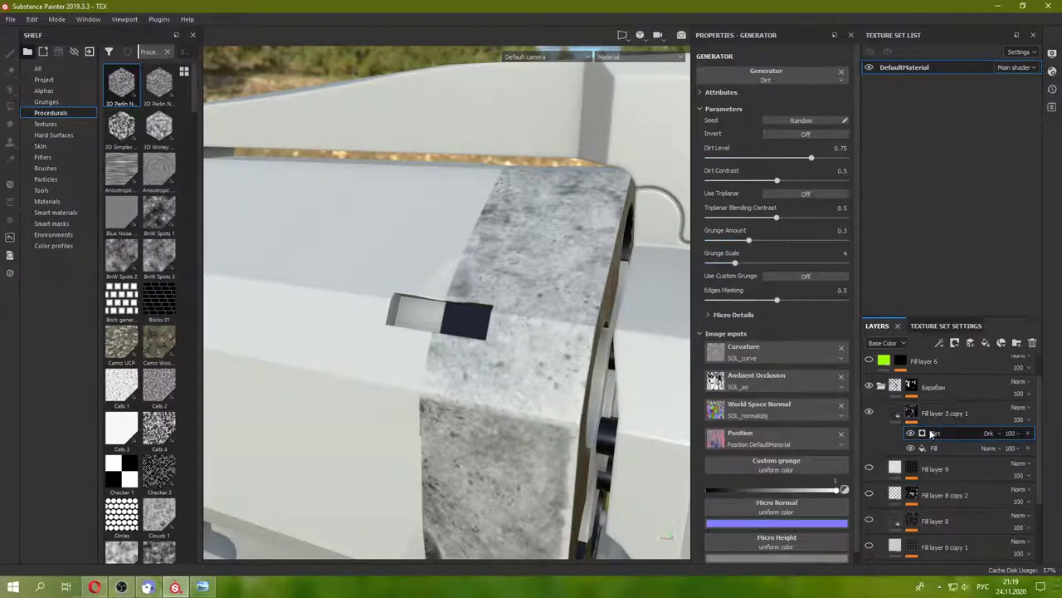
left_click(801, 82)
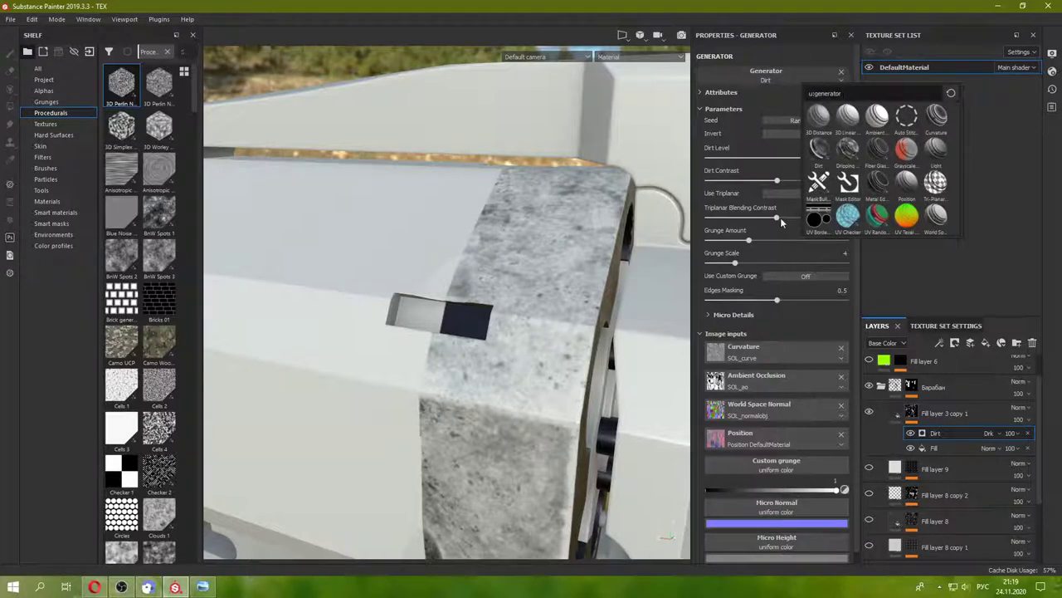
- Replace the Dirt generator with Mask Builder - Legacy and check the cylinder's top edge
left_click(818, 183)
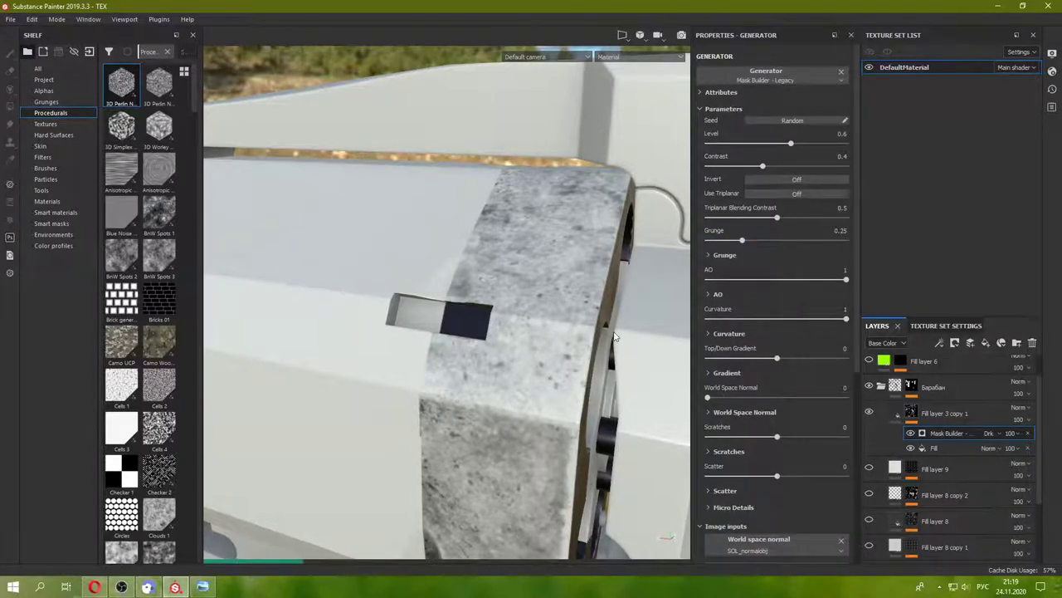
mouse_move(615, 336)
left_mouse_down("alt")
mouse_move(557, 251)
mouse_move(597, 241)
left_mouse_up("alt")
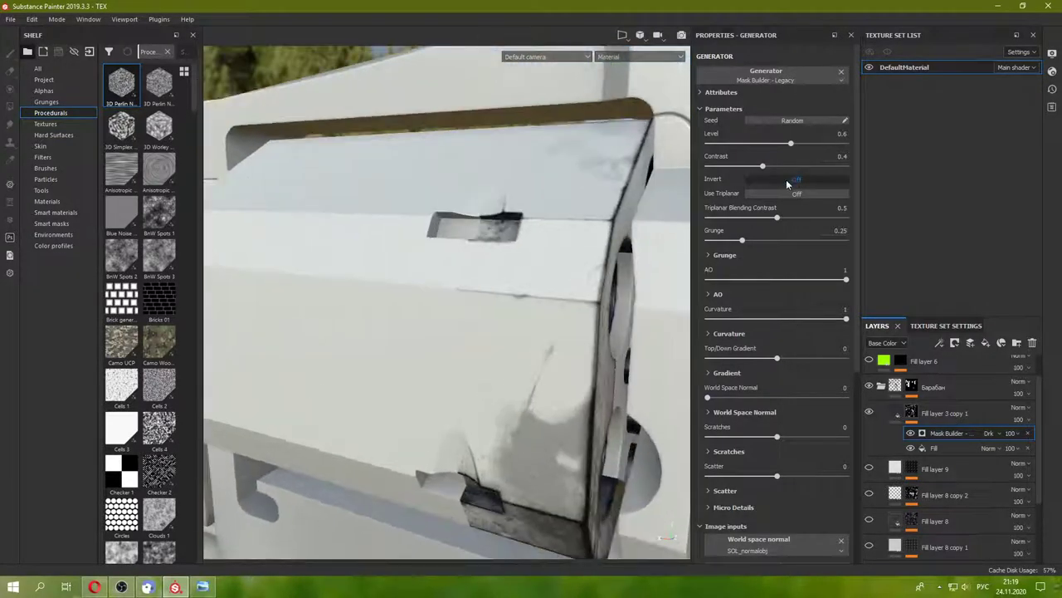
left_click_drag(629, 256, 581, 284, "alt")
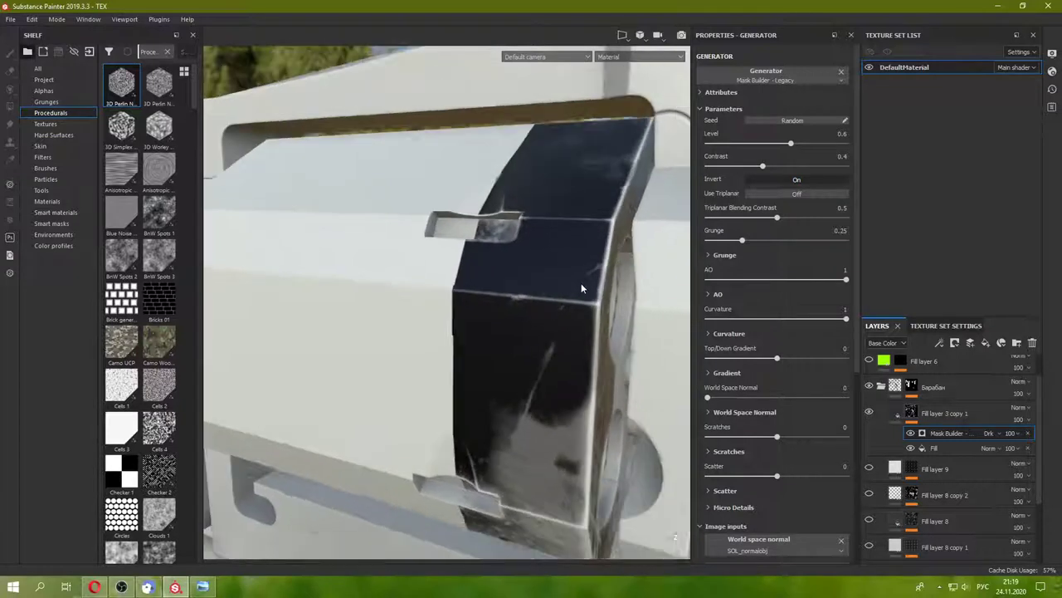
- Remove the Mask Builder's ambient occlusion map input and adjust its AO settings
left_click(714, 259)
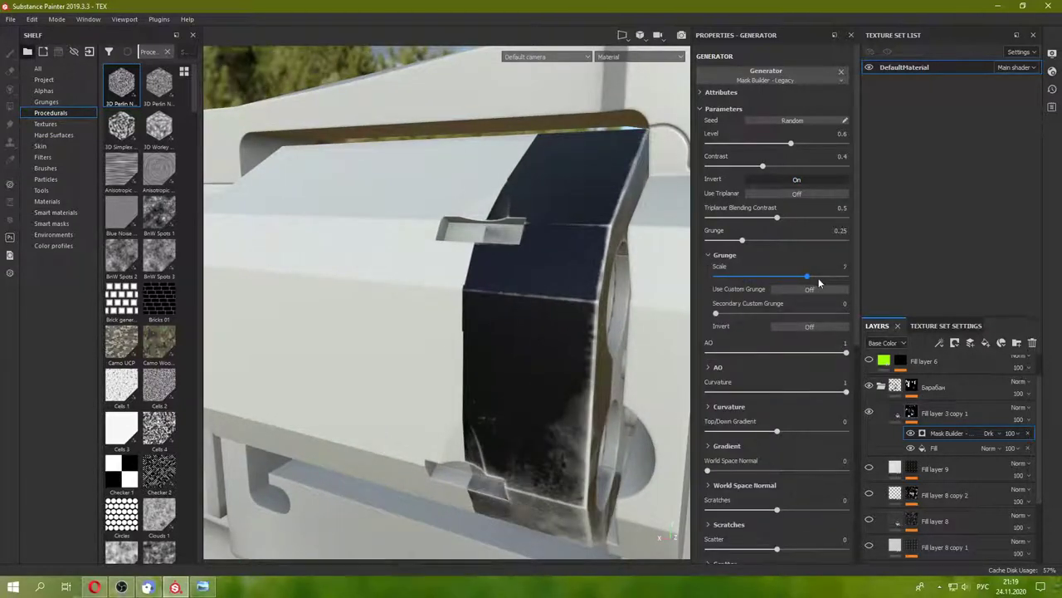
scroll(811, 372, "down", 4)
scroll(821, 458, "down", 2)
scroll(840, 468, "down", 2)
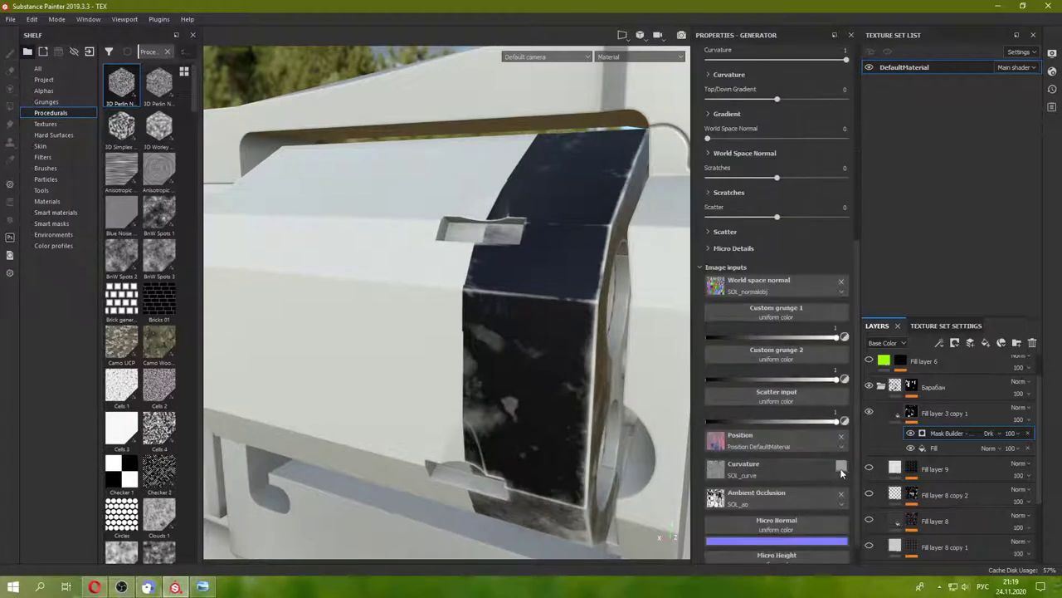
left_click(841, 494)
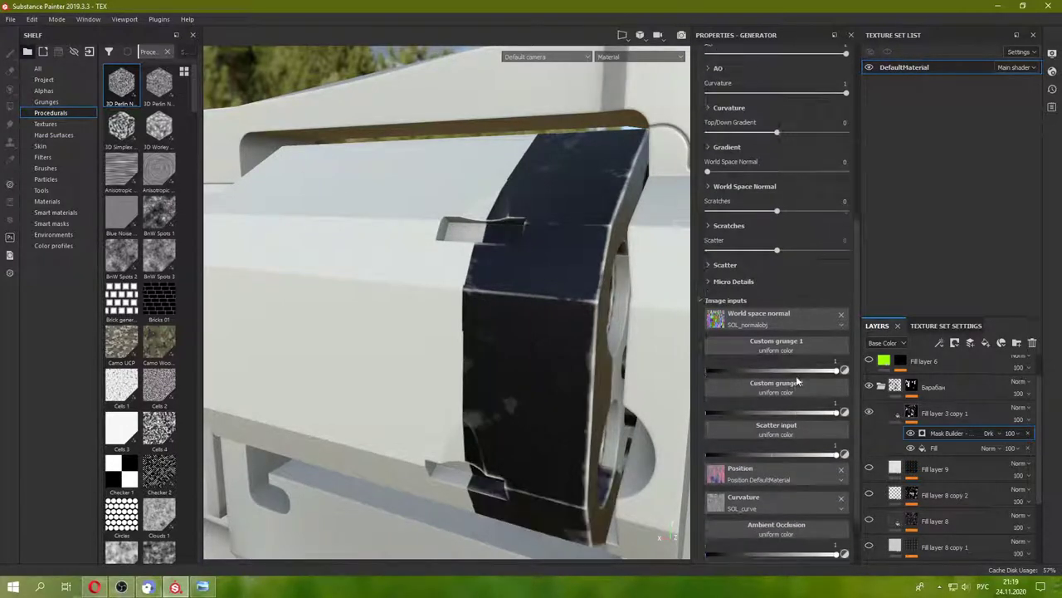
scroll(796, 375, "up", 3)
left_click(708, 201)
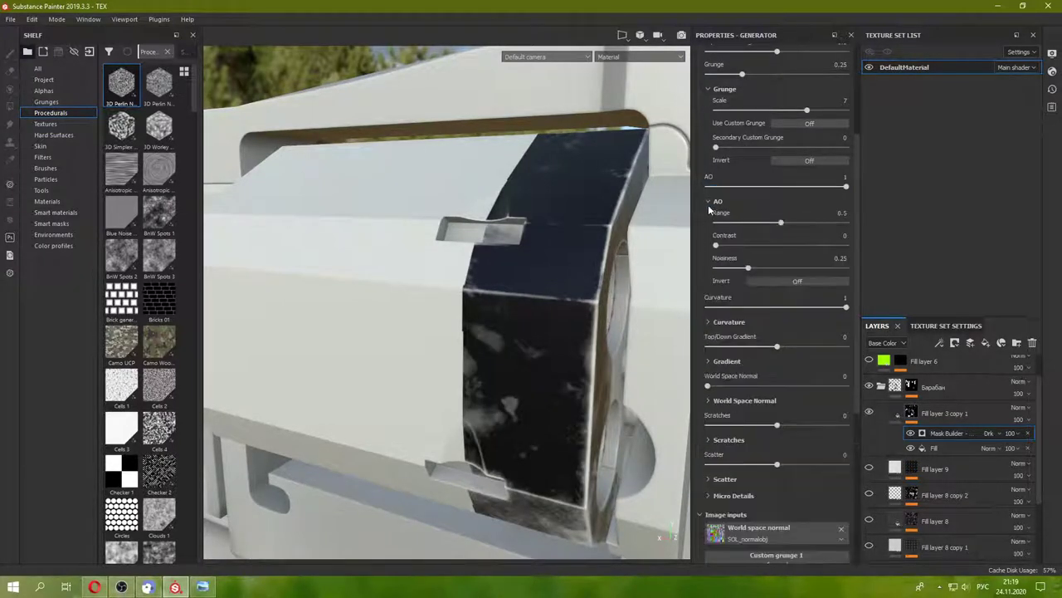
left_click(710, 201)
left_click_drag(756, 188, 706, 188)
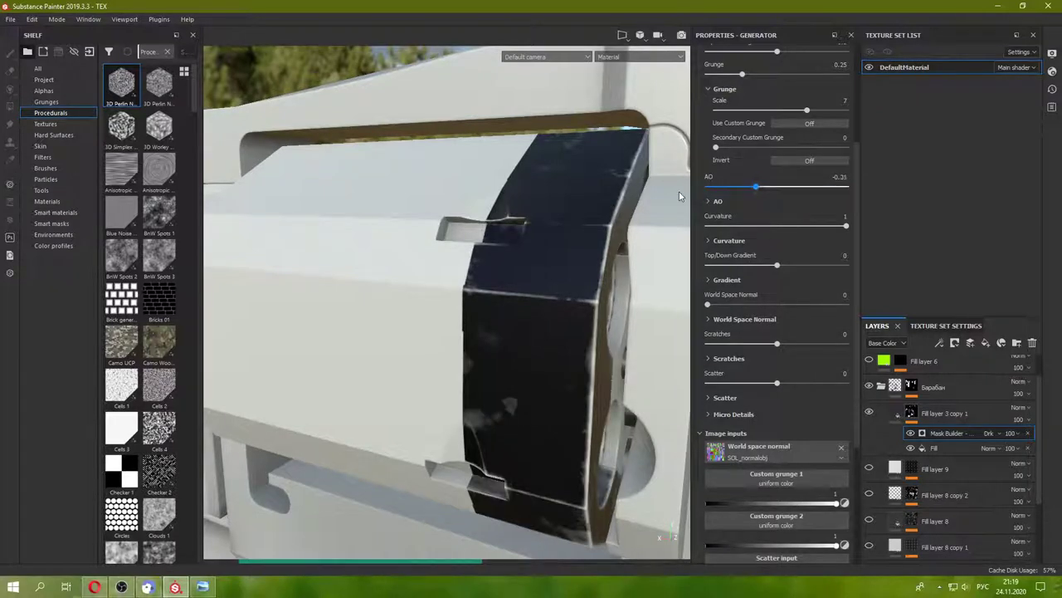
scroll(745, 269, "up", 3)
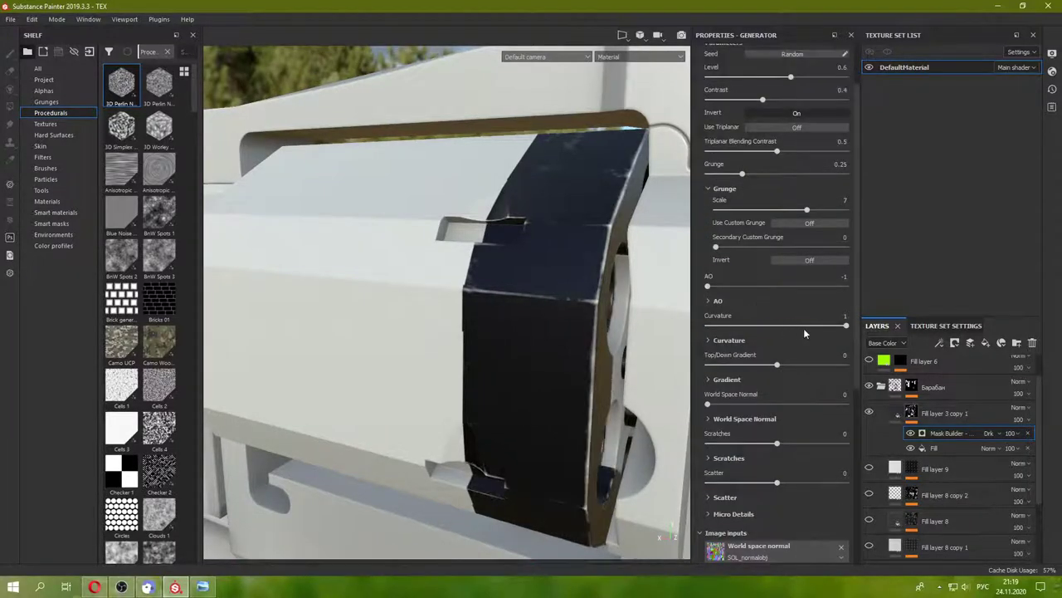
- Raise convex range and contrast, concave range to 0.36, and smoothness to about 5.02
left_click(711, 341)
left_click_drag(823, 361, 837, 362)
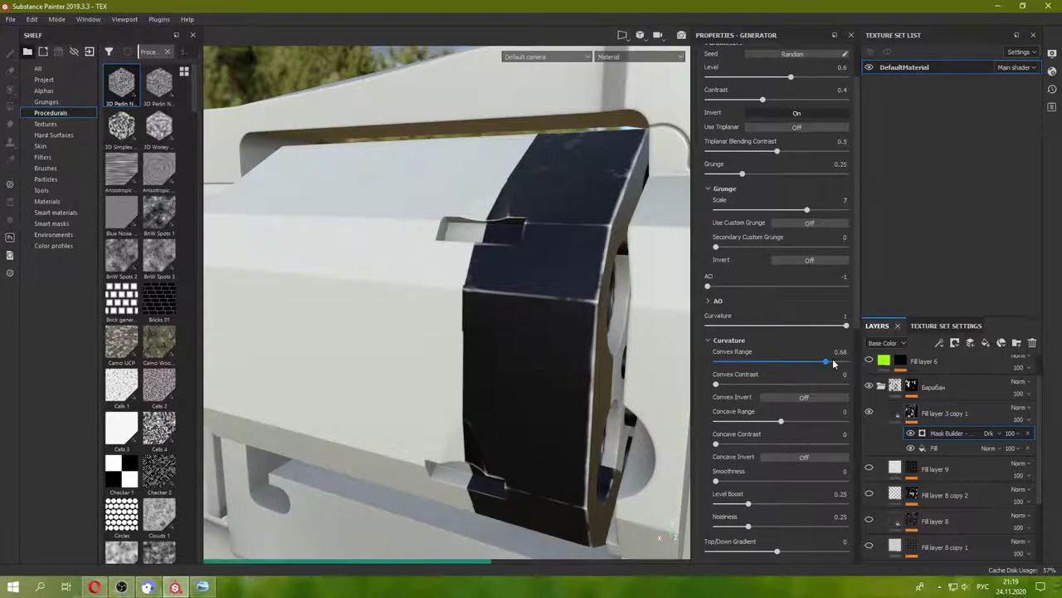
left_click_drag(715, 385, 785, 383)
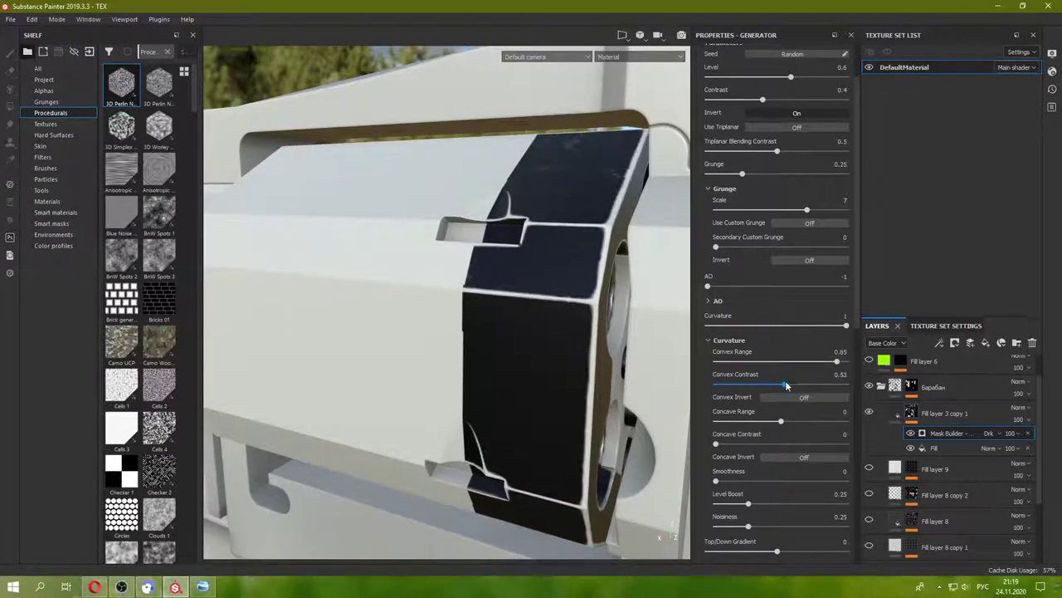
left_click_drag(804, 421, 820, 425)
mouse_move(715, 481)
left_mouse_down()
mouse_move(757, 482)
mouse_move(747, 485)
left_mouse_up()
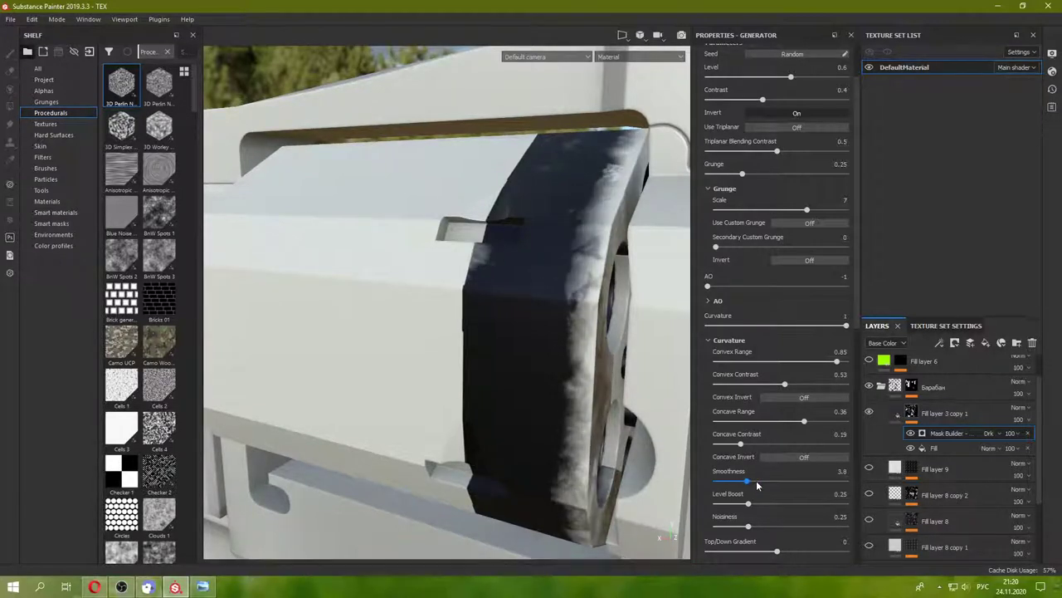
left_click_drag(757, 485, 759, 486)
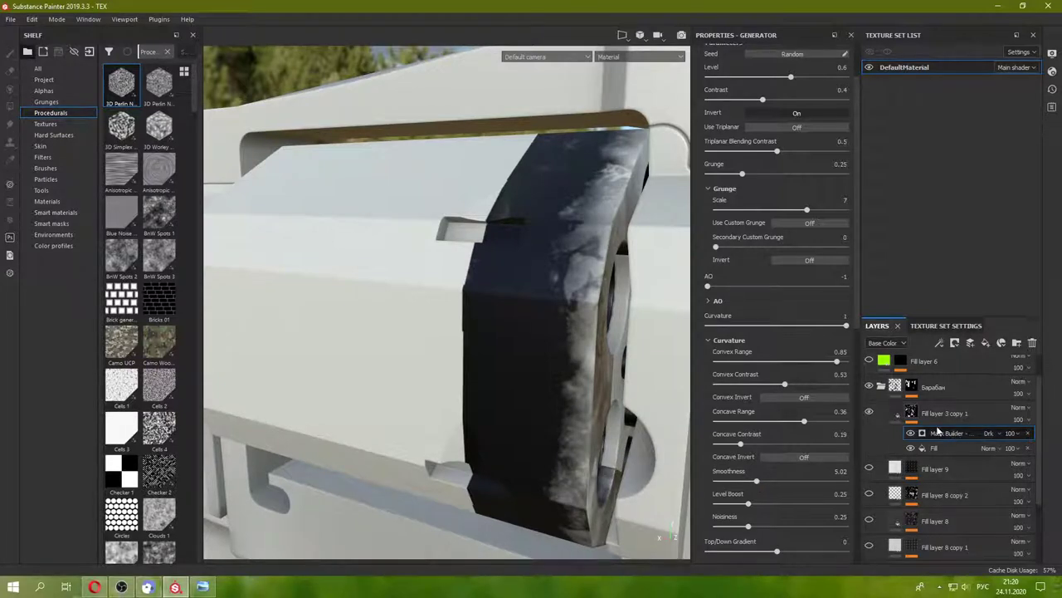
- Add a new Mask Builder generator to the cylinder layer's mask
right_click(914, 421)
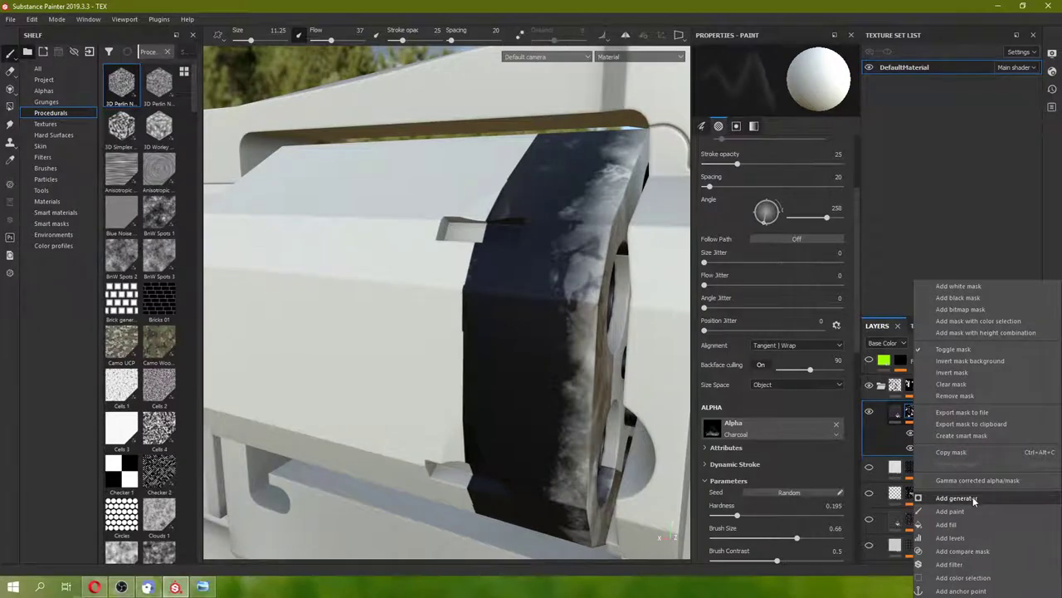
left_click(956, 498)
left_click(776, 74)
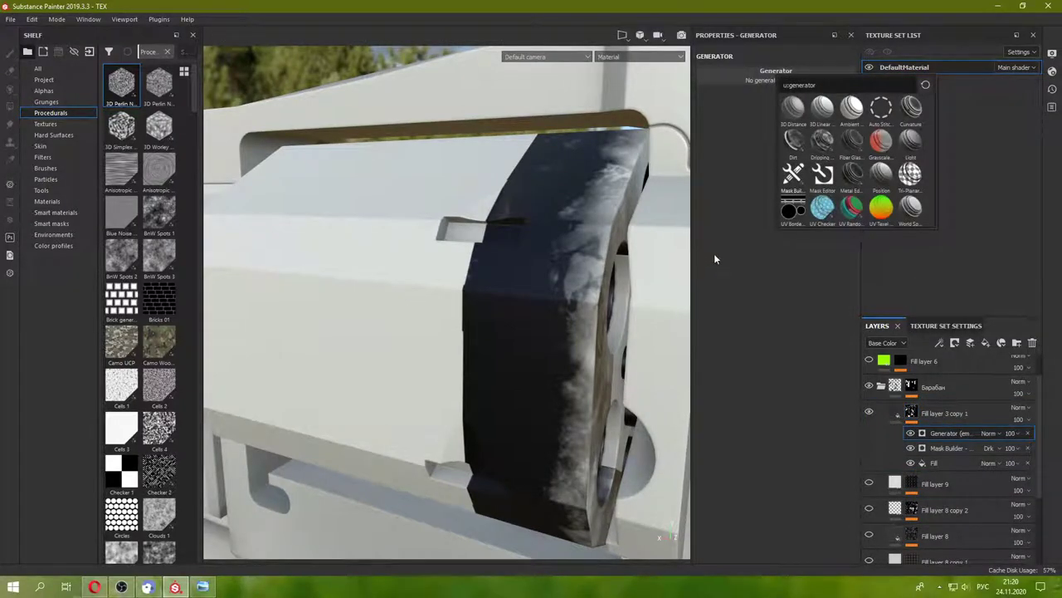
left_click_drag(592, 383, 849, 421, "alt")
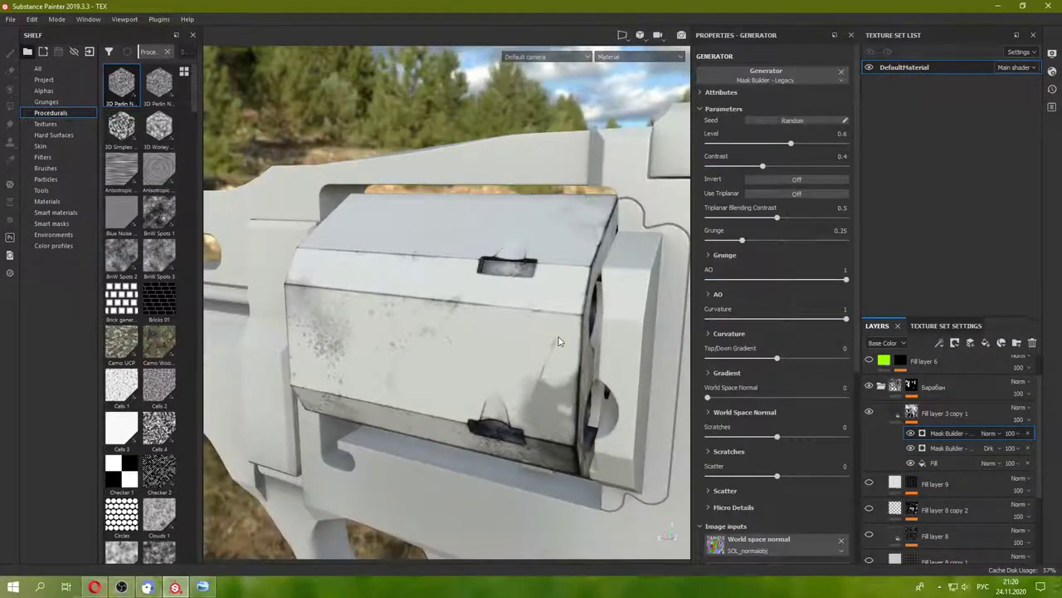
- Hide Fill layer 9 to reveal the textured revolver, then delete the new Mask Builder
scroll(873, 433, "down", 2)
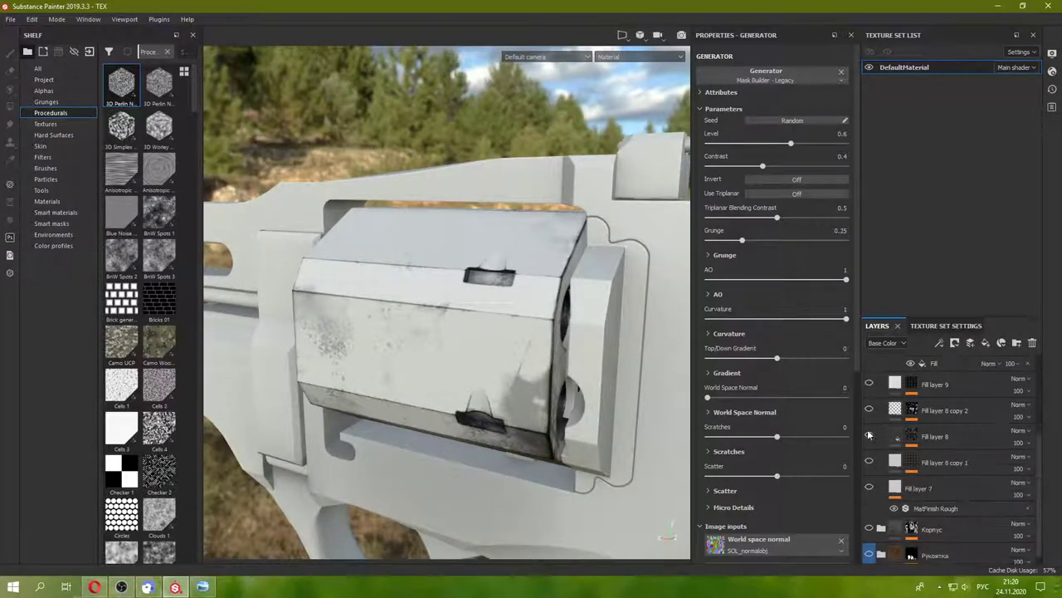
left_click(869, 384)
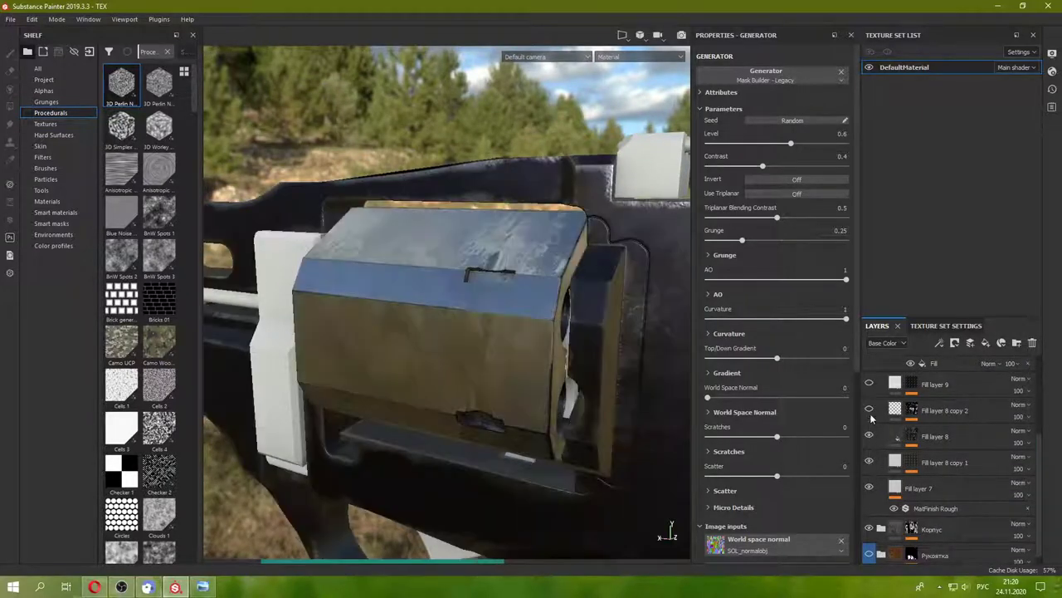
mouse_move(511, 345)
left_mouse_down("alt")
mouse_move(602, 374)
mouse_move(524, 347)
mouse_move(633, 308)
mouse_move(581, 348)
left_mouse_up("alt")
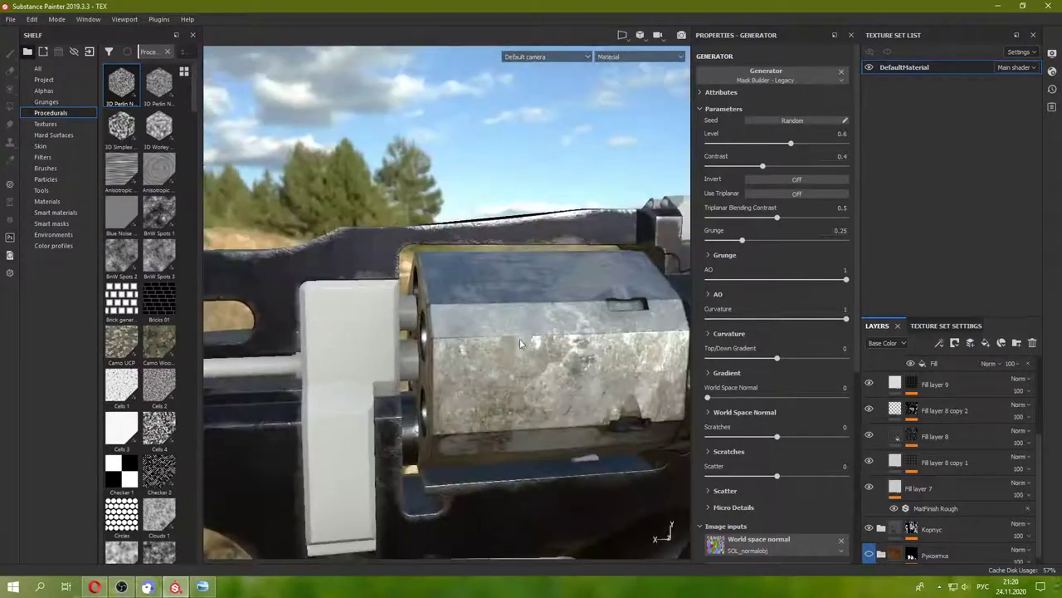
scroll(951, 489, "up", 3)
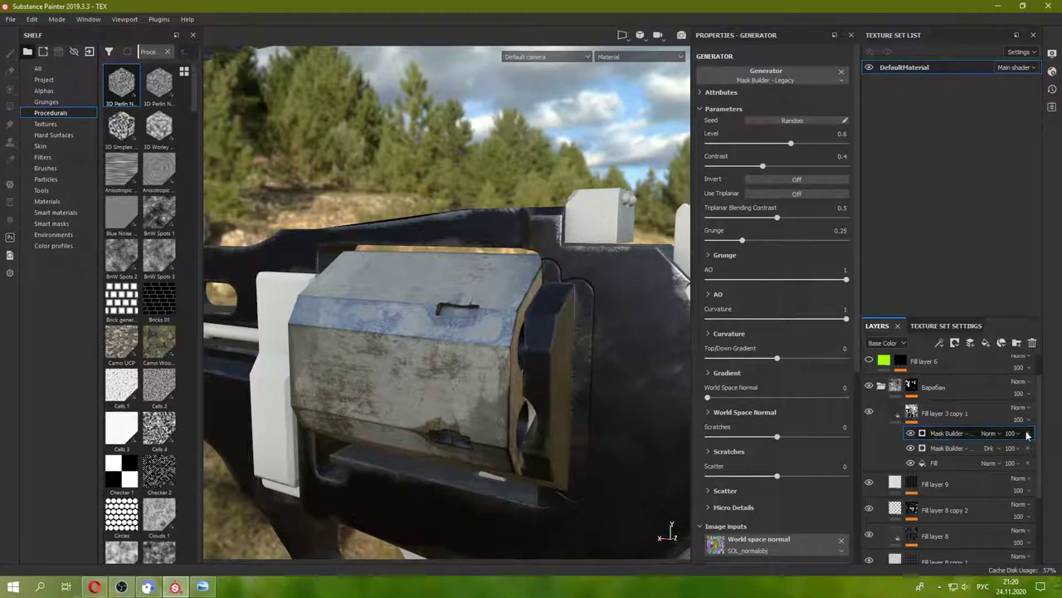
key("Delete")
left_click_drag(563, 378, 474, 449, "alt")
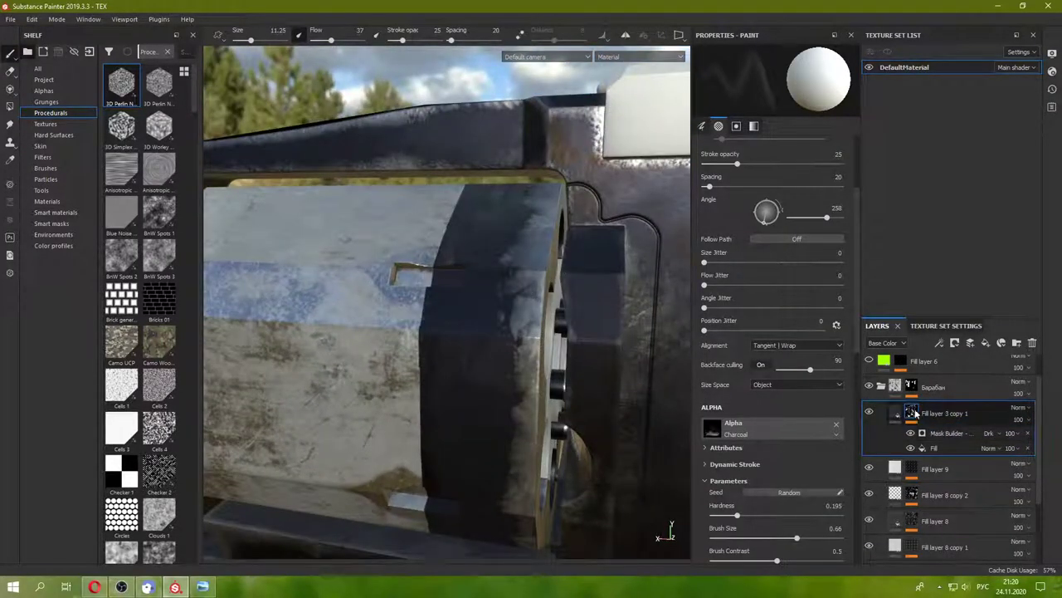
- Restore the deleted Mask Builder and set its blending to Darken after trying Multiply
key("ctrl+z")
left_click(980, 433)
left_click(1001, 433)
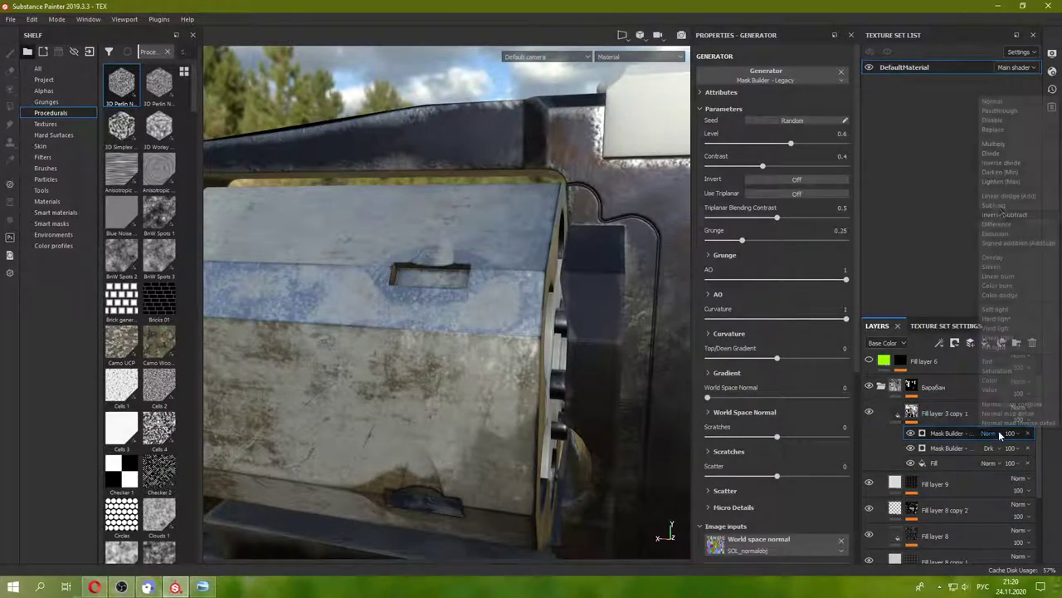
left_click(1011, 142)
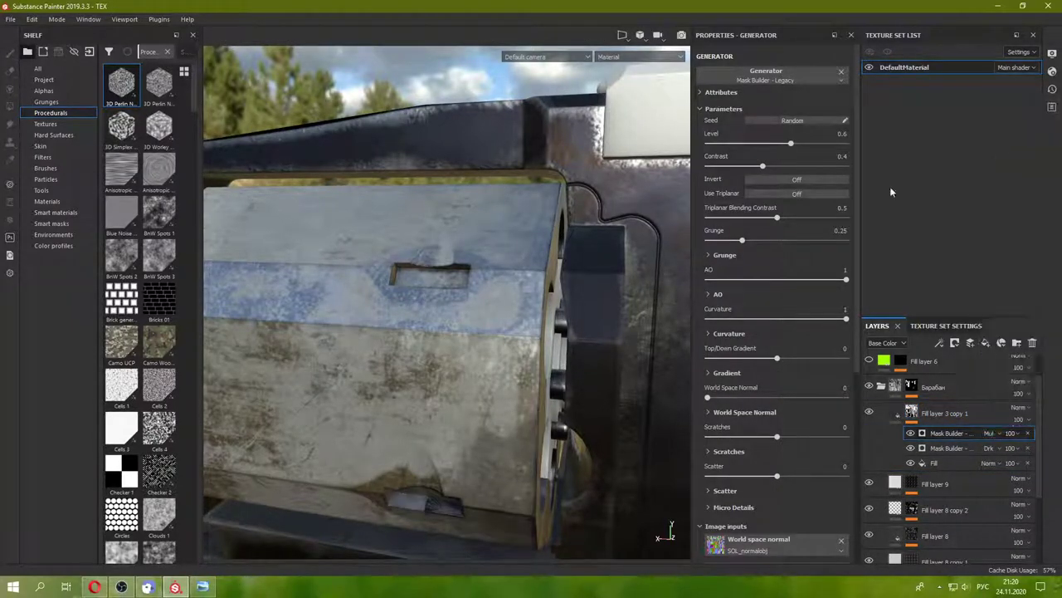
left_click(1000, 433)
left_click(1015, 175)
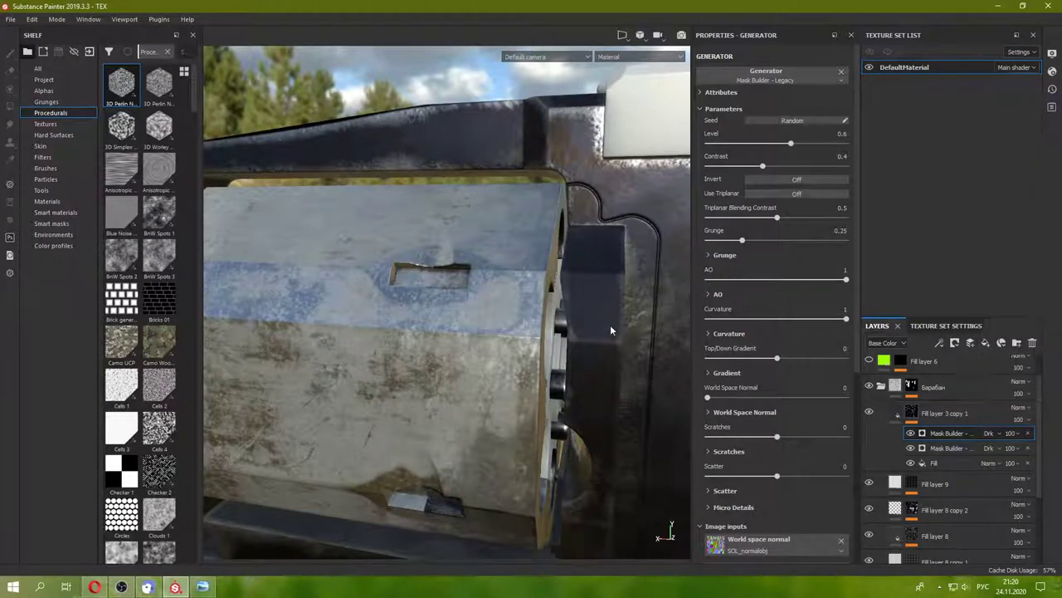
left_click(910, 433)
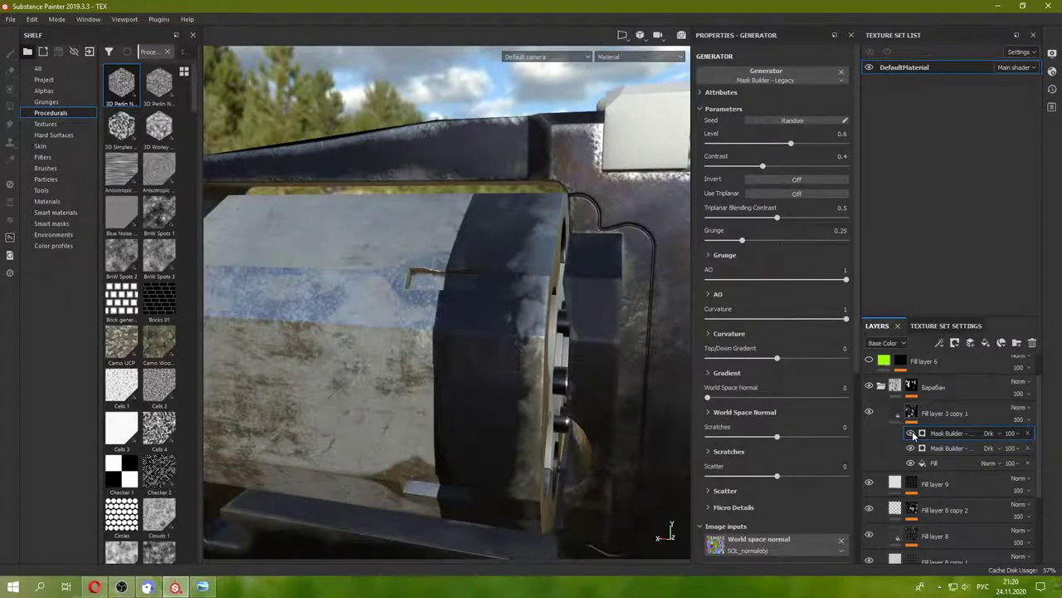
left_click(911, 433)
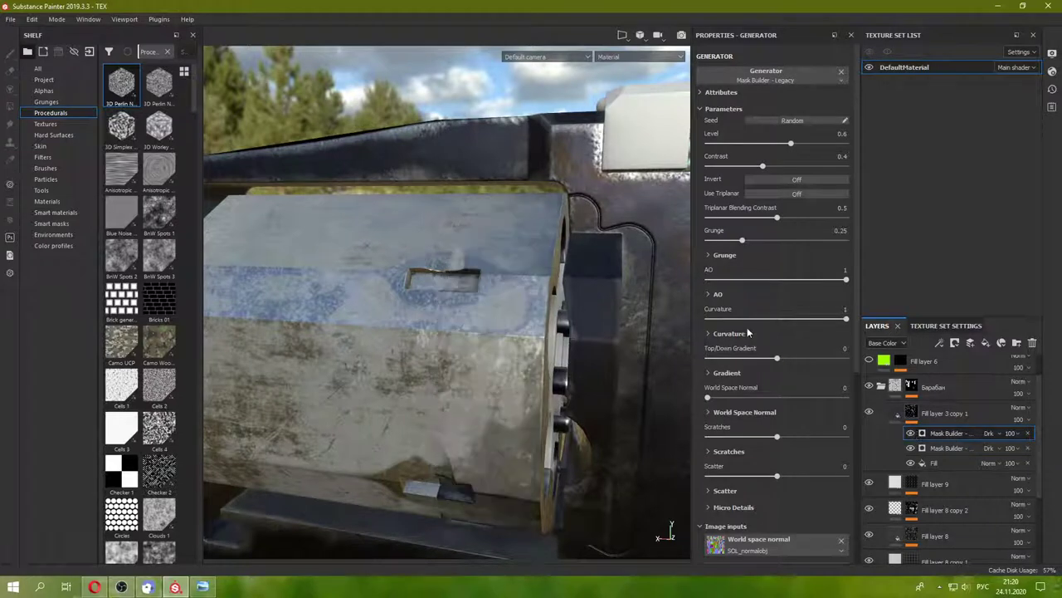
- Set the new Mask Builder's AO to -1 and Level to 0.84
mouse_move(710, 282)
left_mouse_down()
mouse_move(730, 279)
mouse_move(707, 280)
left_mouse_up()
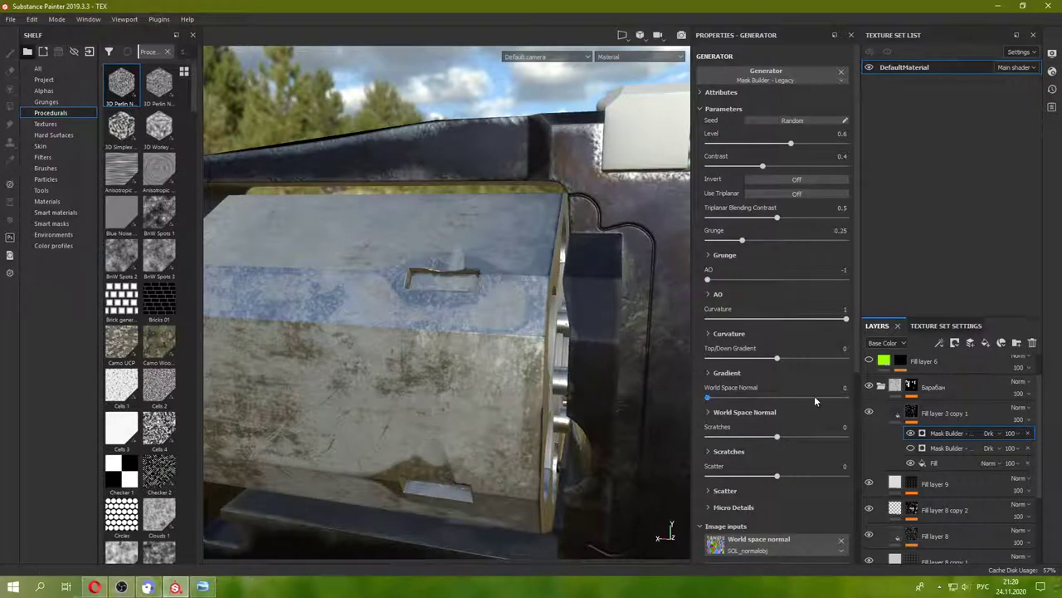
left_click_drag(410, 289, 538, 322, "alt")
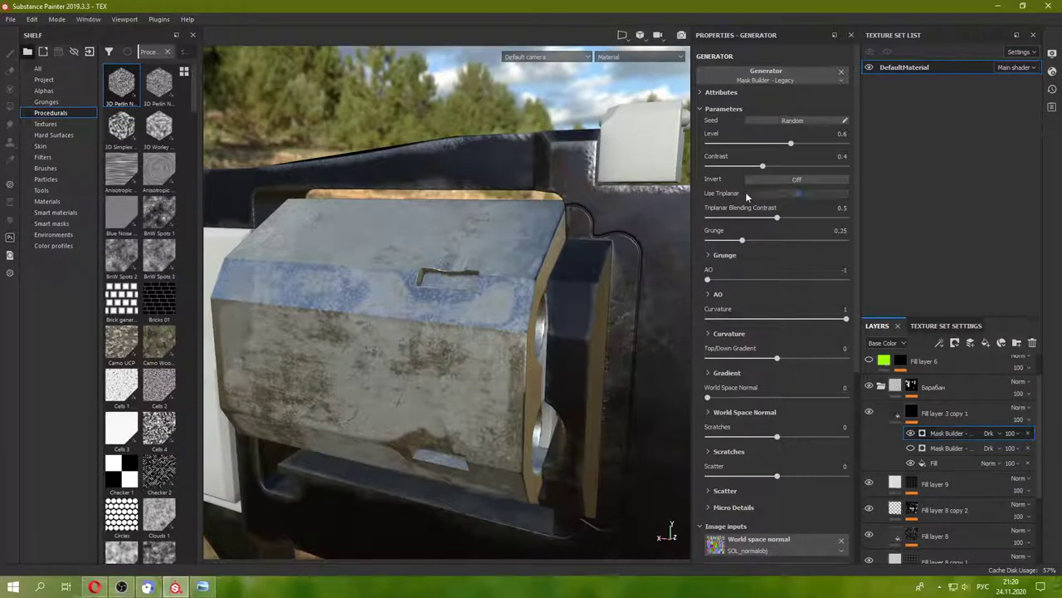
mouse_move(771, 146)
left_mouse_down()
mouse_move(761, 147)
mouse_move(824, 143)
left_mouse_up()
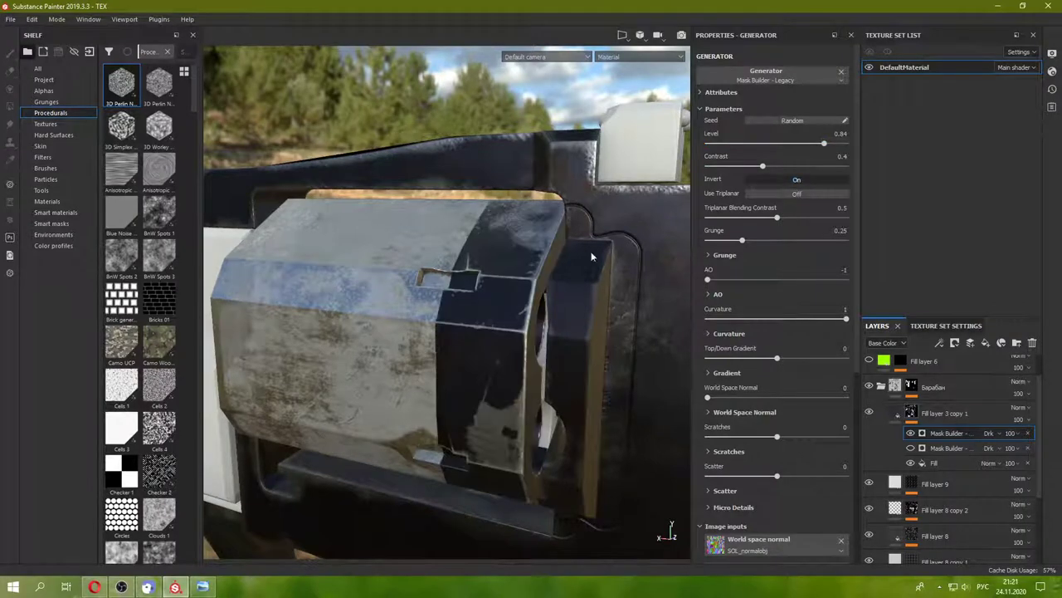
mouse_move(592, 256)
left_mouse_down("alt")
mouse_move(512, 339)
mouse_move(608, 343)
left_mouse_up("alt")
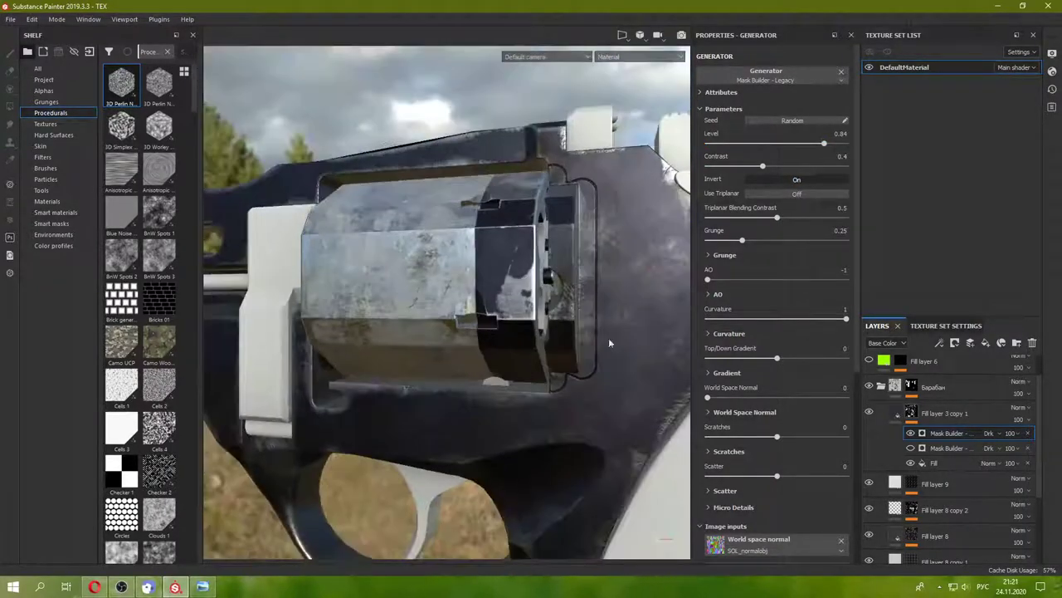
- Raise the Mask Builder's Grunge amount to 0.4 and toggle the Fill effect to compare
left_click(764, 241)
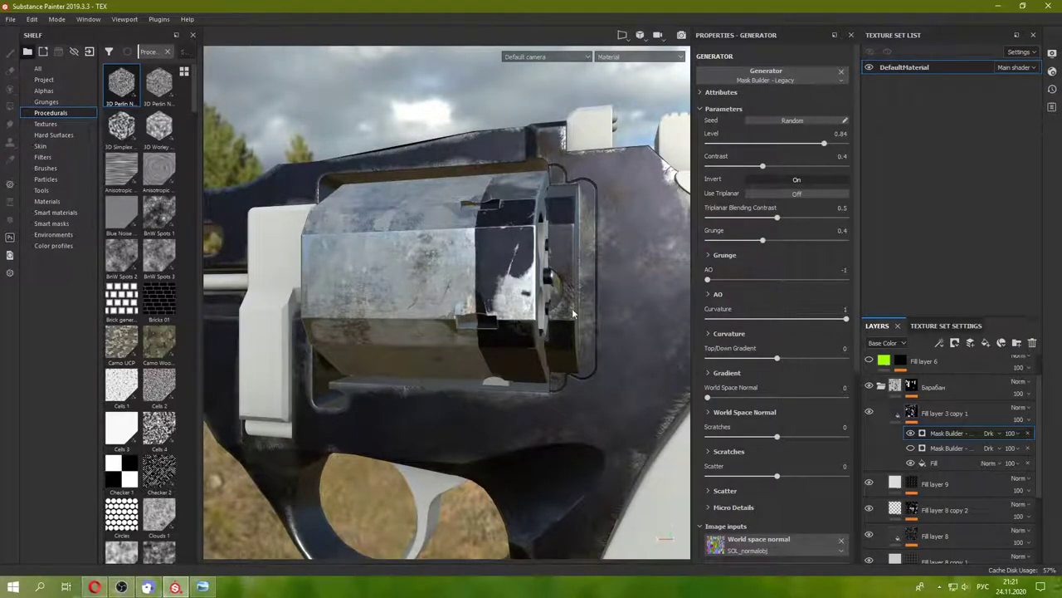
scroll(573, 314, "down", 5)
scroll(561, 223, "up", 2)
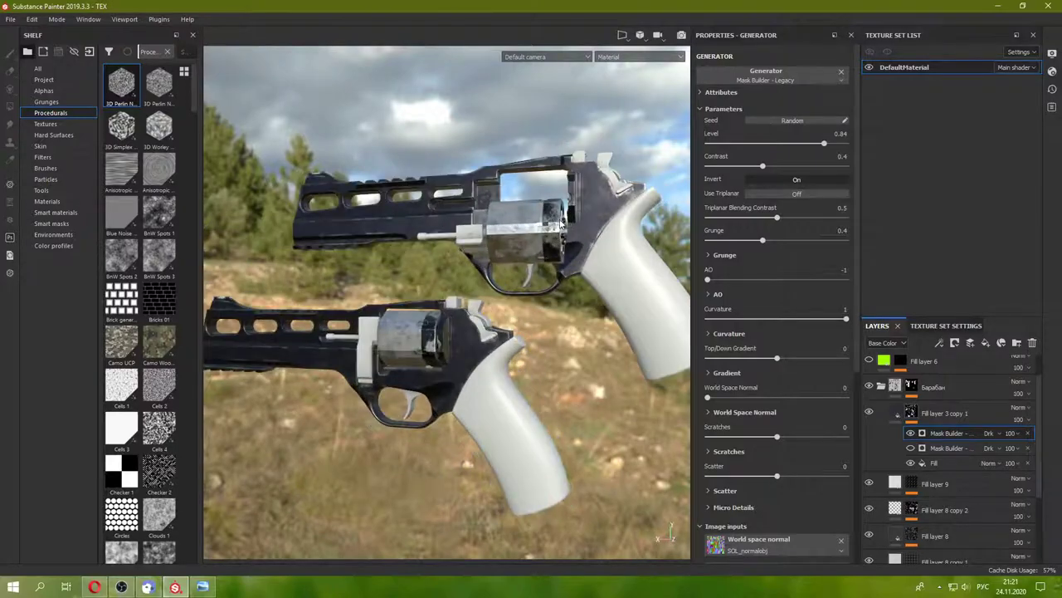
scroll(561, 222, "up", 3)
scroll(539, 219, "up", 2)
scroll(513, 214, "up", 2)
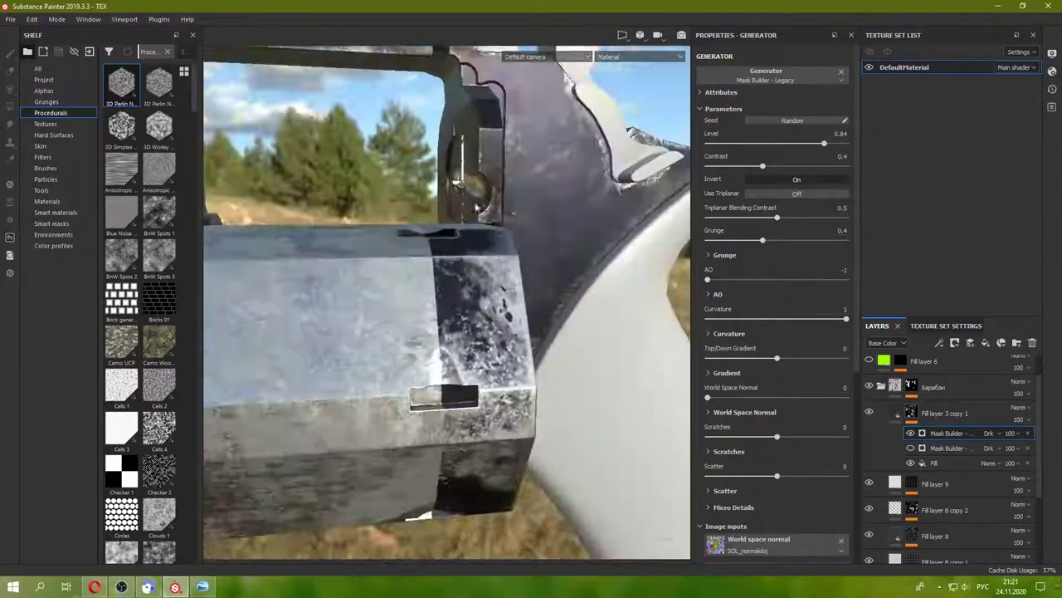
scroll(513, 214, "down", 5)
scroll(489, 249, "down", 2)
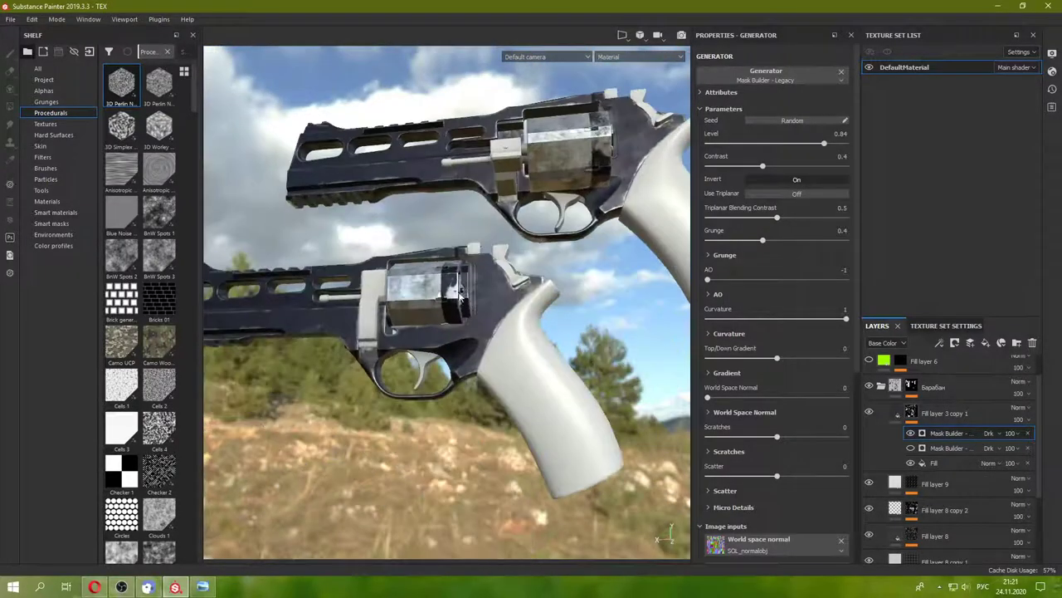
scroll(461, 290, "up", 4)
scroll(460, 290, "down", 2)
scroll(461, 291, "down", 1)
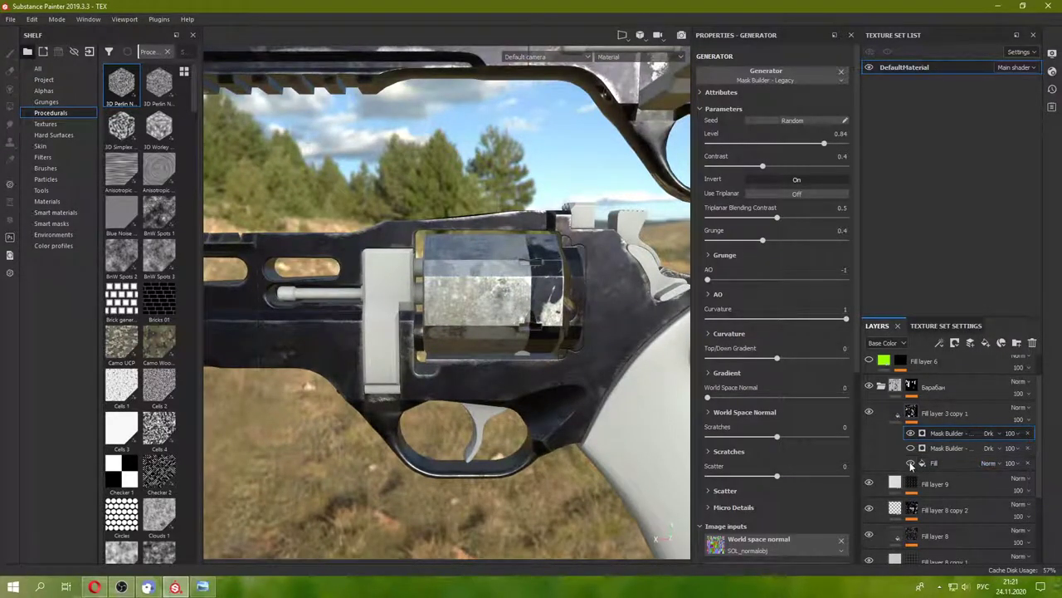
left_click(911, 463)
- Set both Mask Builder effects to Normal blending and inspect the cylinder head-on
left_click(989, 448)
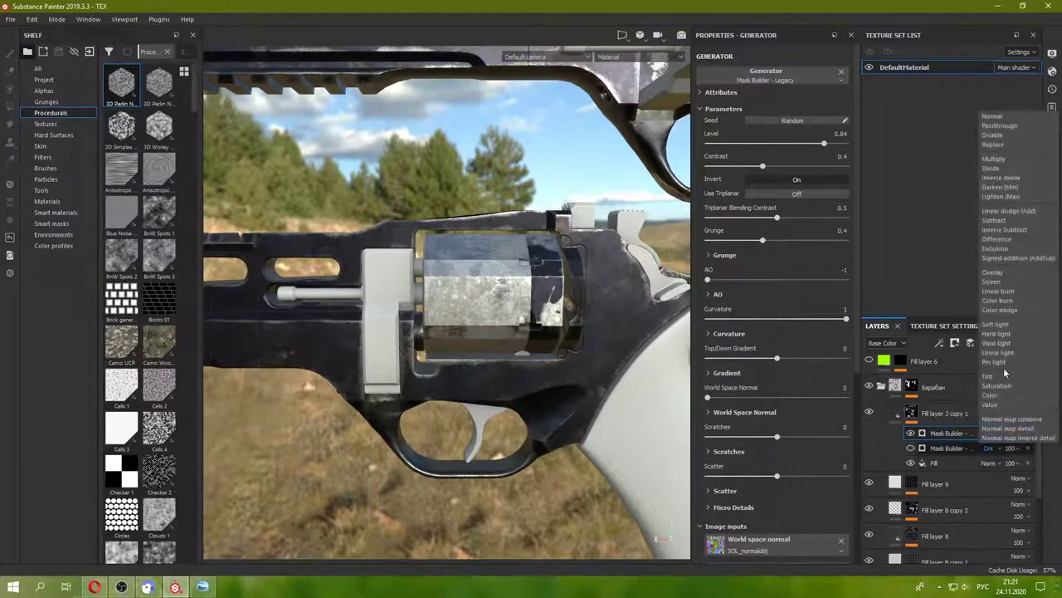
left_click(996, 125)
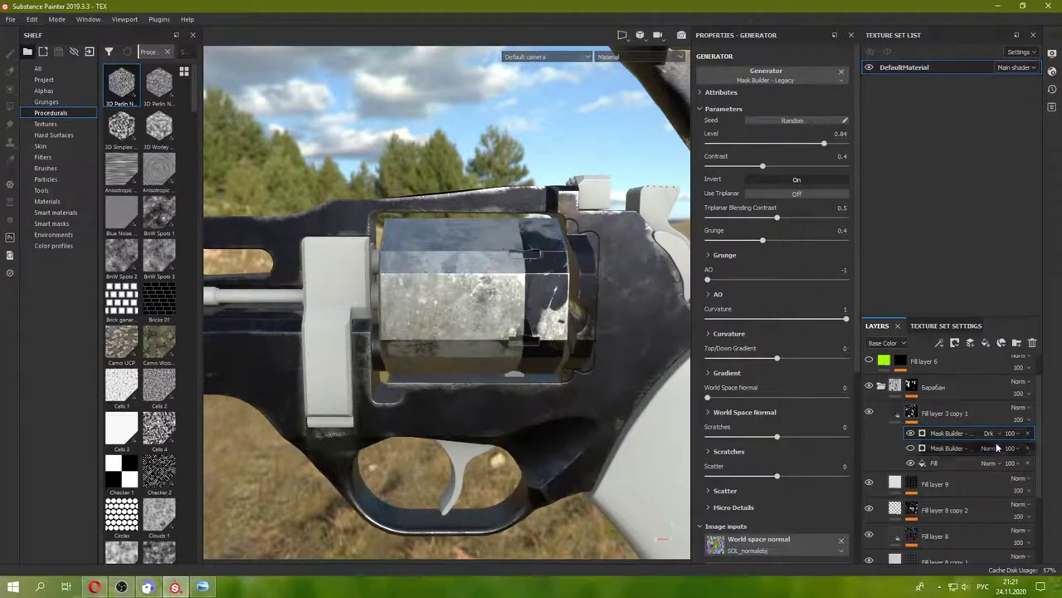
left_click(989, 433)
left_click(994, 102)
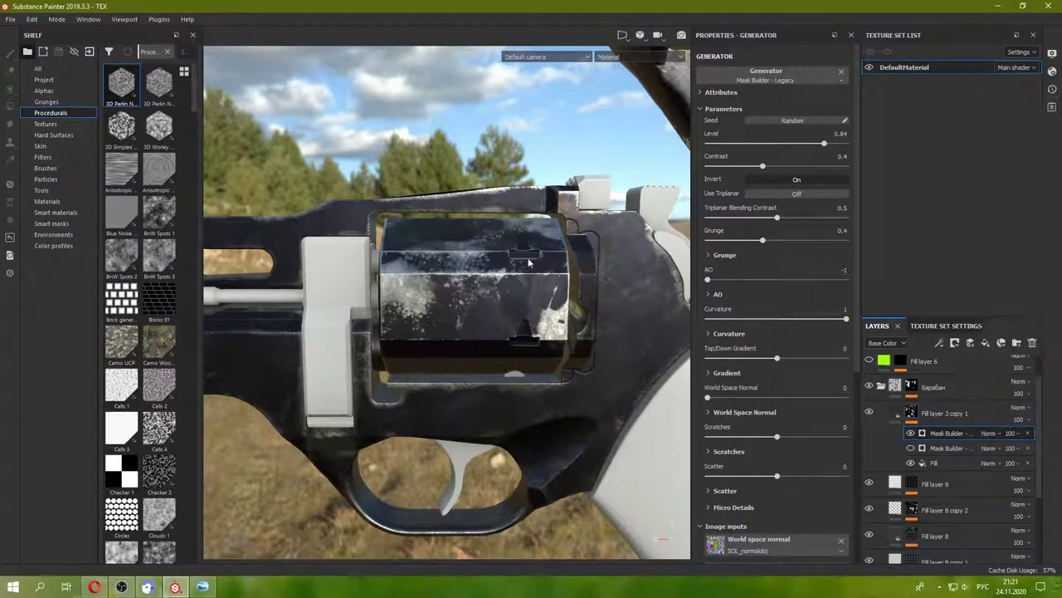
left_click_drag(498, 373, 664, 536, "alt")
left_click_drag(540, 262, 486, 307, "alt")
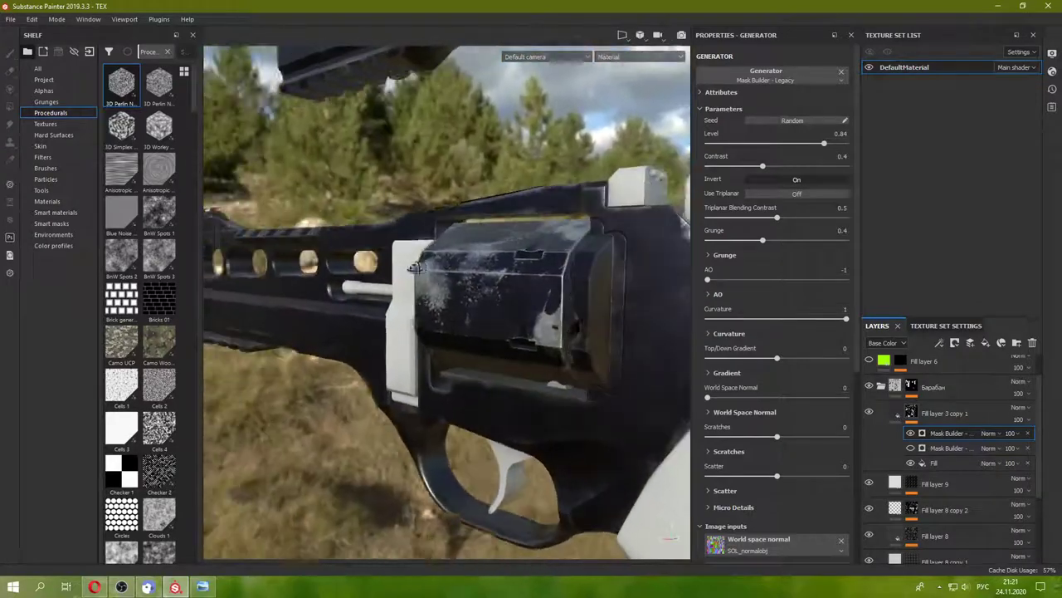
scroll(522, 307, "up", 5)
left_click_drag(548, 284, 875, 458, "alt")
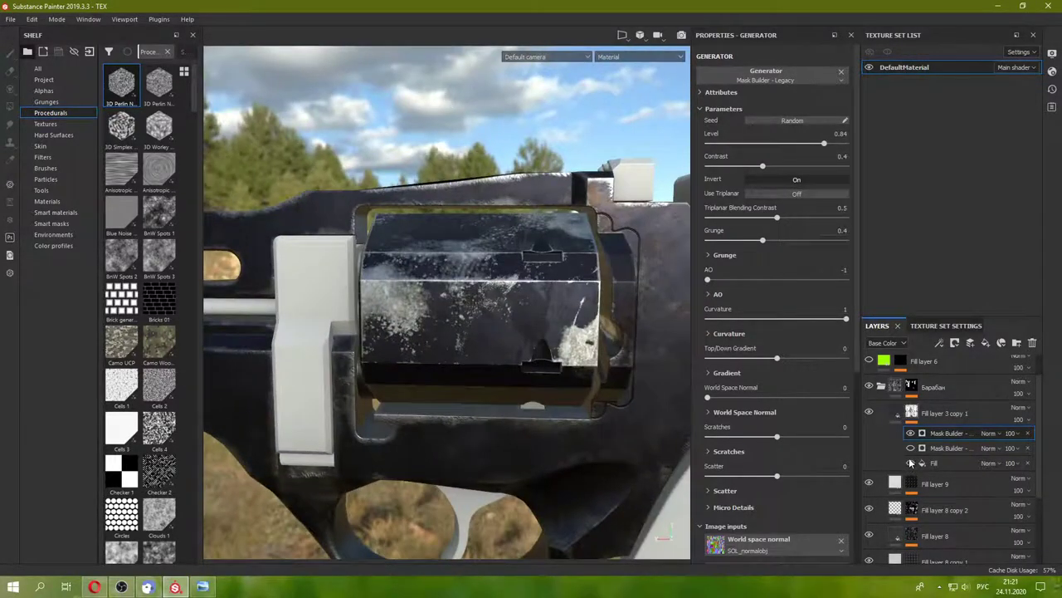
scroll(910, 462, "down", 3)
- Remove the second Mask Builder and the Fill effect from Fill layer 3 copy 1's mask
left_click(946, 476)
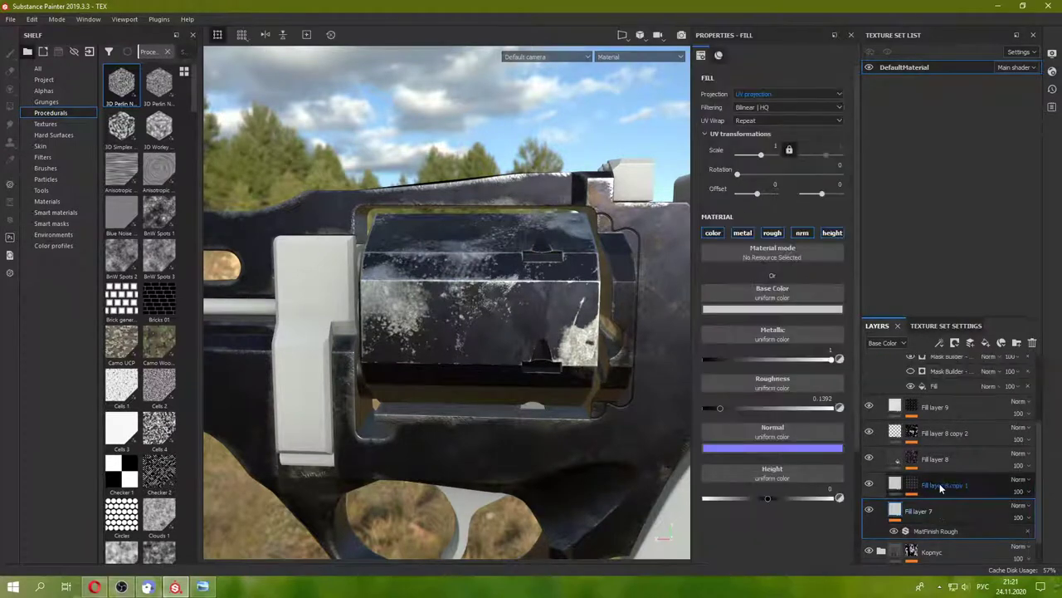
mouse_move(465, 357)
left_mouse_down("alt")
mouse_move(444, 331)
mouse_move(431, 342)
mouse_move(543, 368)
mouse_move(543, 379)
left_mouse_up("alt")
scroll(936, 425, "up", 2)
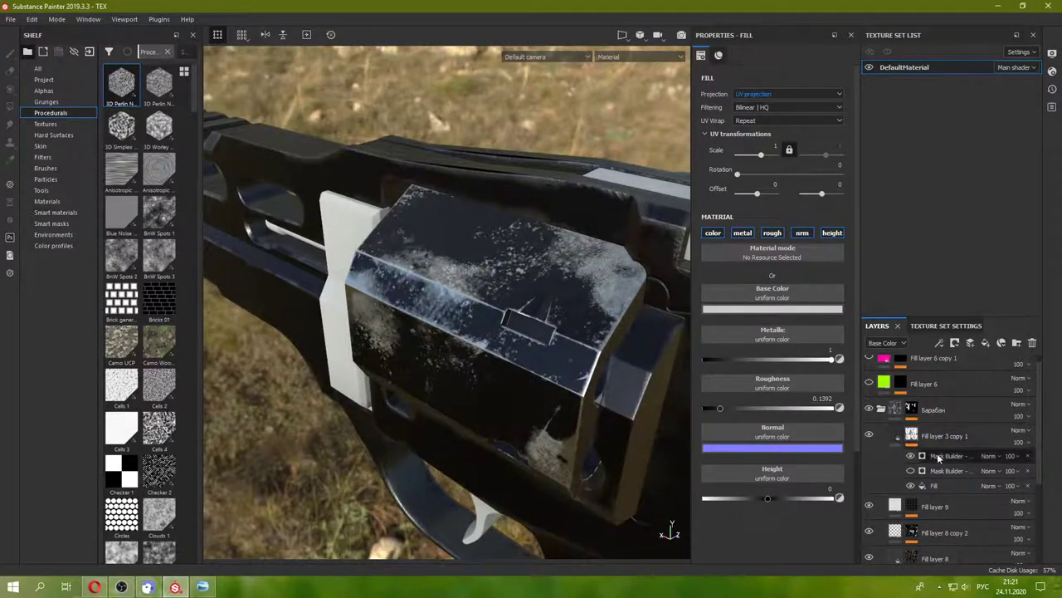
left_click(1028, 471)
left_click(1028, 471)
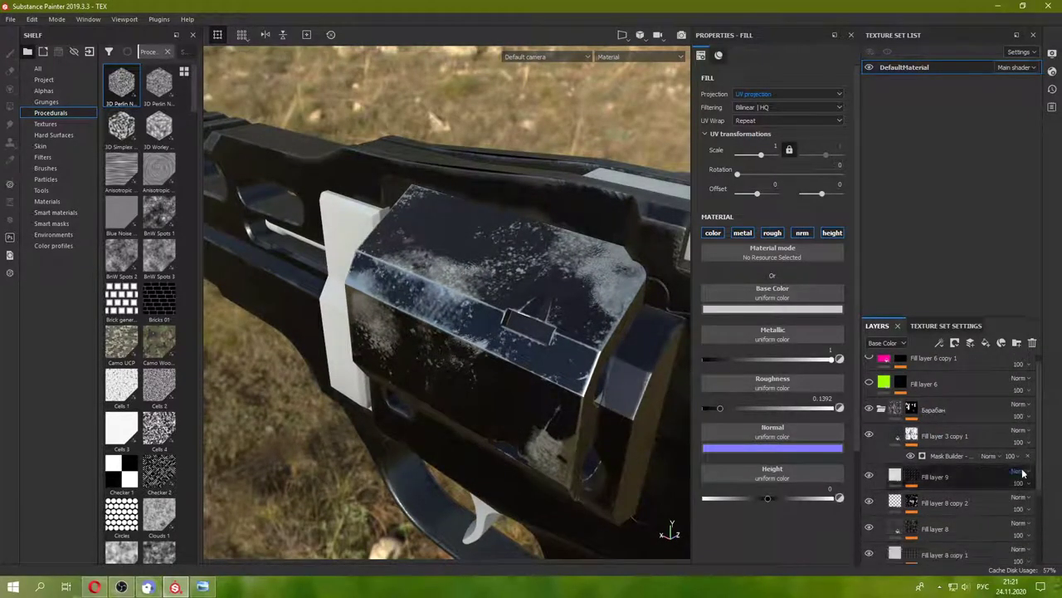
- In the remaining Mask Builder's Grunge settings, turn Use Custom Grunge on
left_click(957, 455)
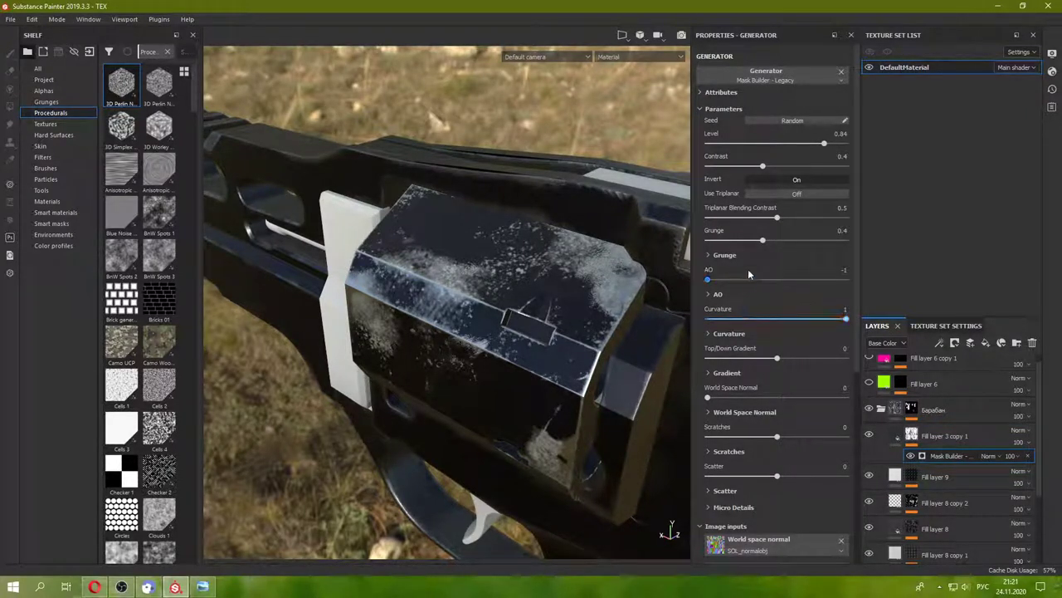
scroll(772, 242, "down", 4)
scroll(780, 349, "down", 1)
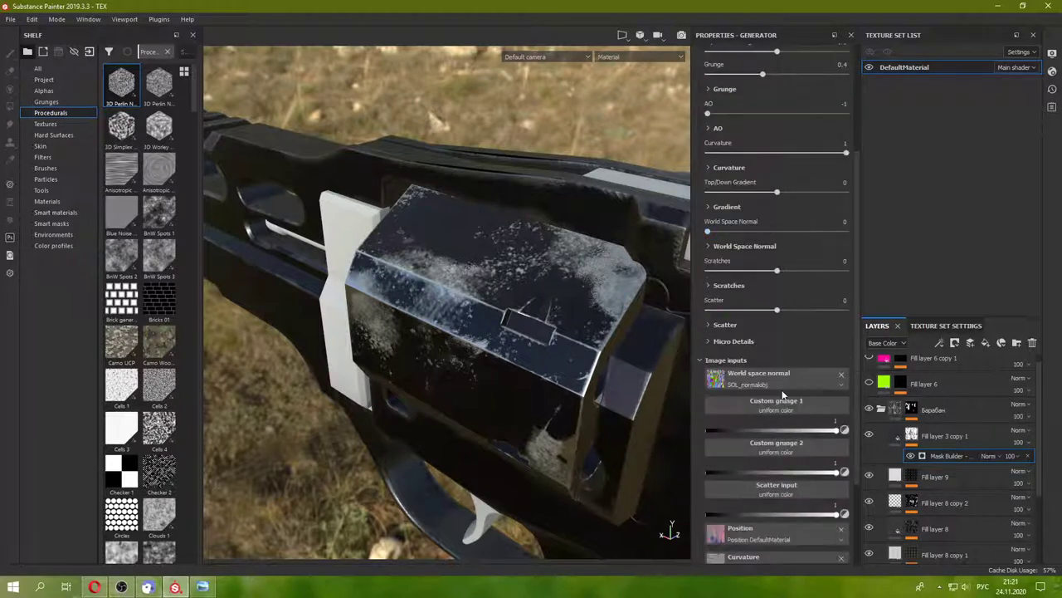
scroll(784, 409, "up", 3)
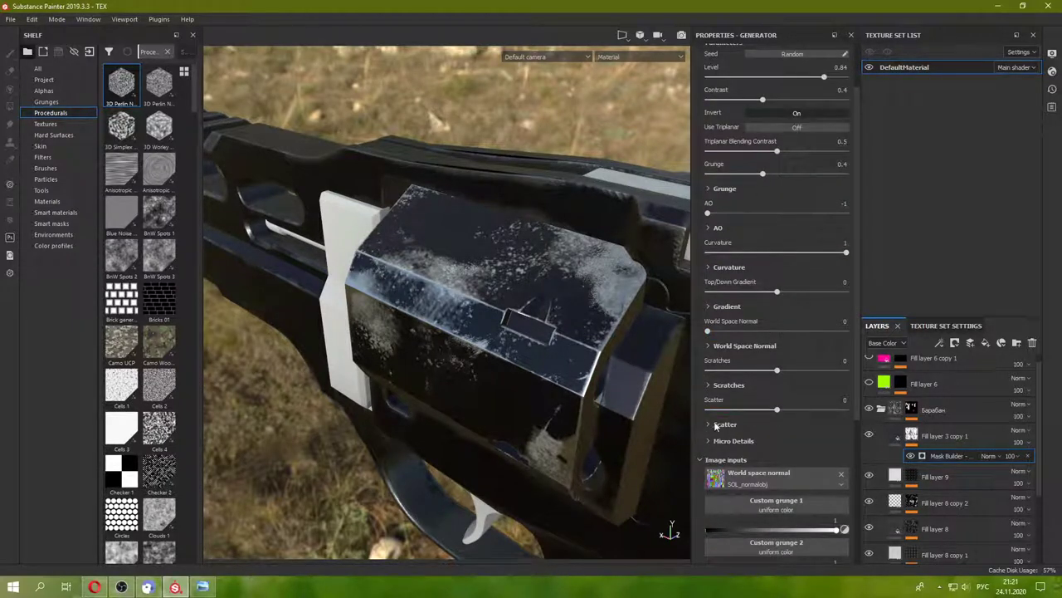
left_click(710, 190)
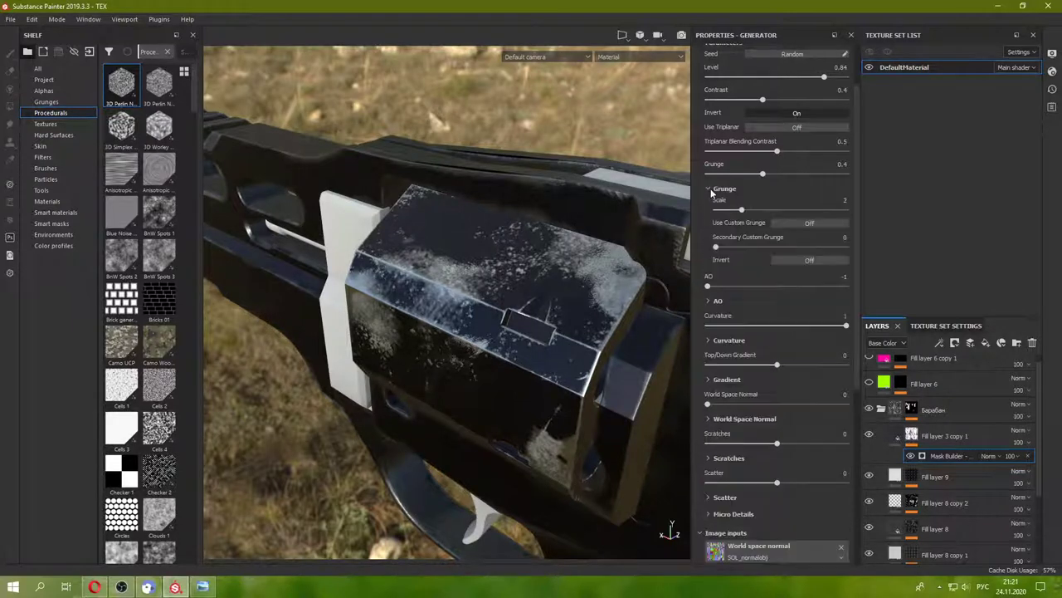
left_click(829, 222)
scroll(811, 287, "down", 3)
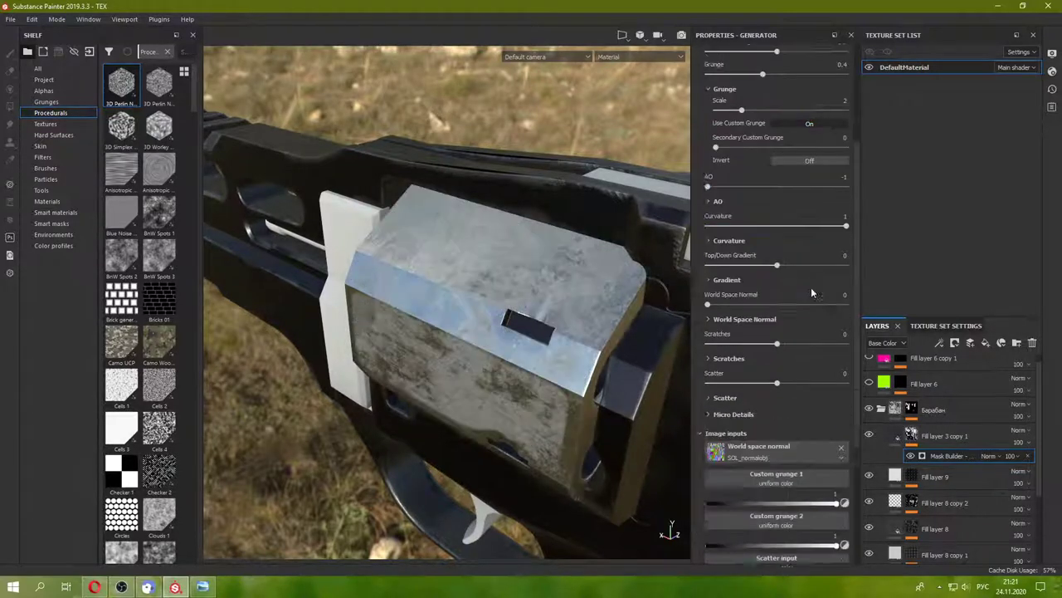
scroll(758, 351, "down", 3)
mouse_move(463, 329)
left_mouse_down("alt")
mouse_move(432, 340)
mouse_move(566, 373)
left_mouse_up("alt")
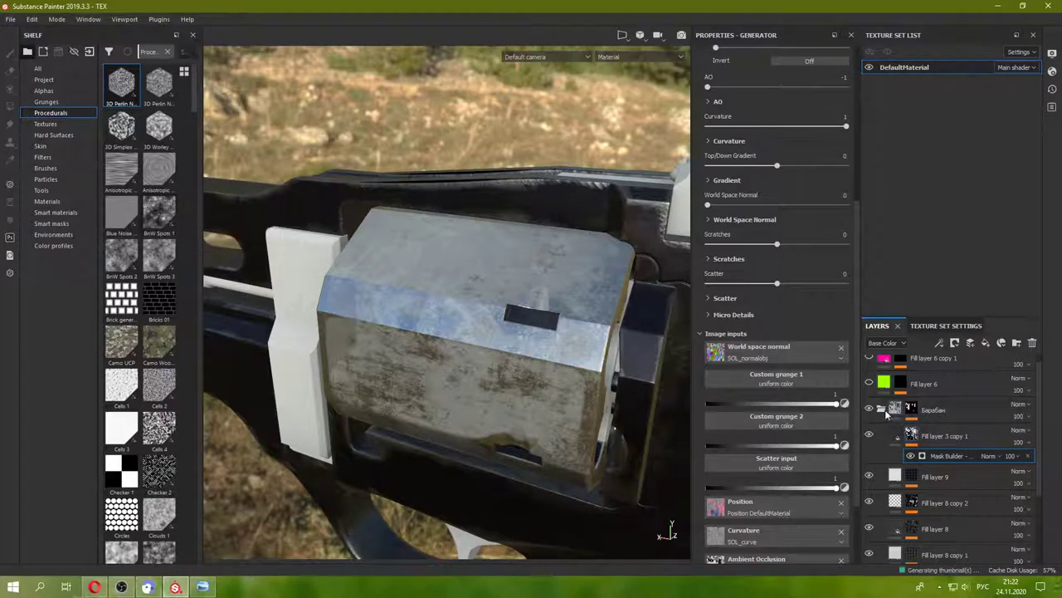
- Preview Fill layer 7 with its base colour darkened to near-black
scroll(882, 412, "down", 3)
left_click(896, 478)
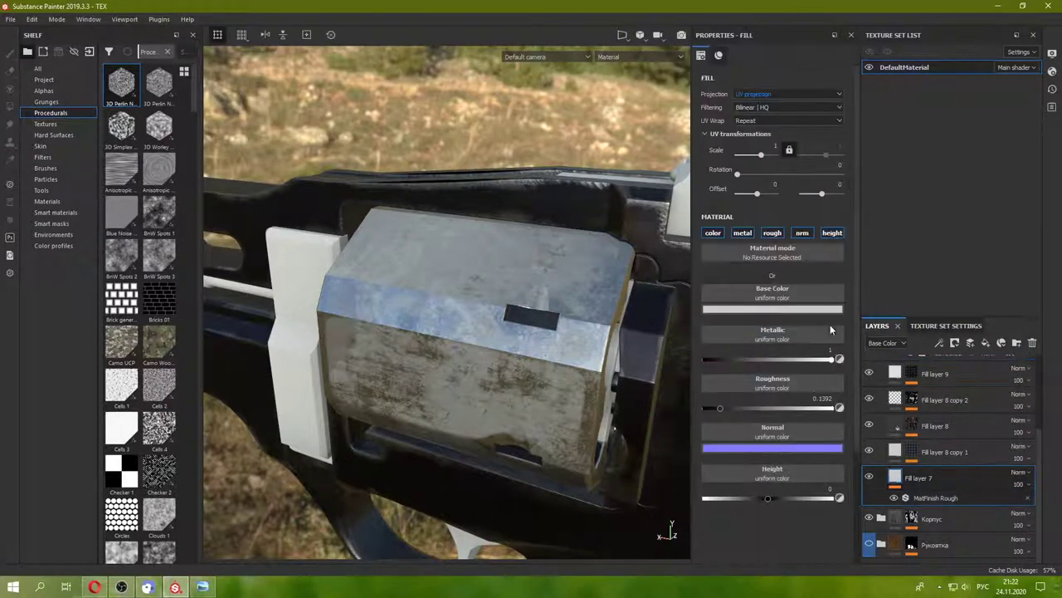
left_click(781, 310)
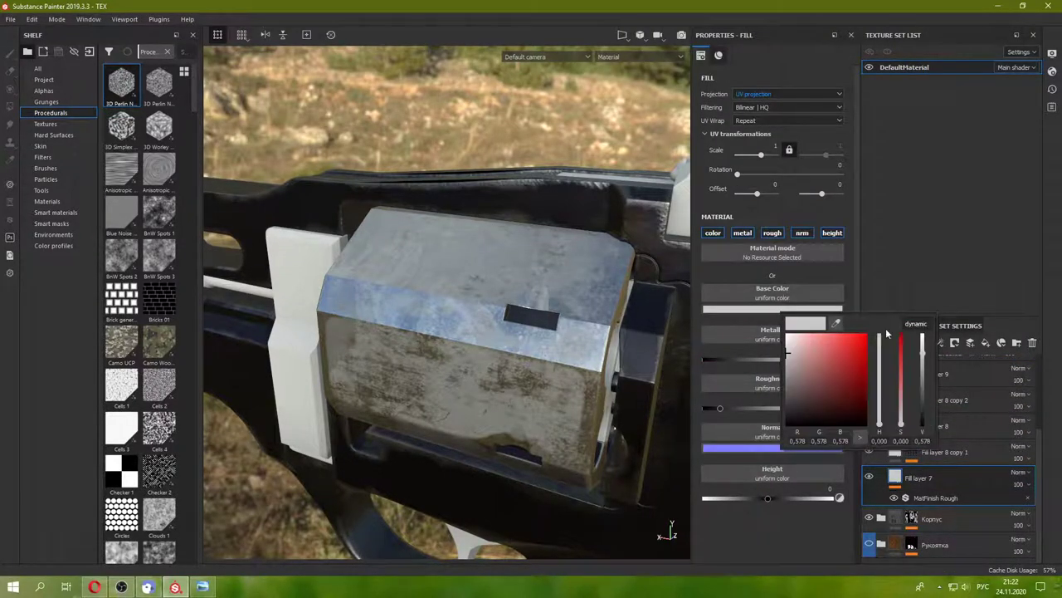
left_click_drag(885, 335, 882, 425)
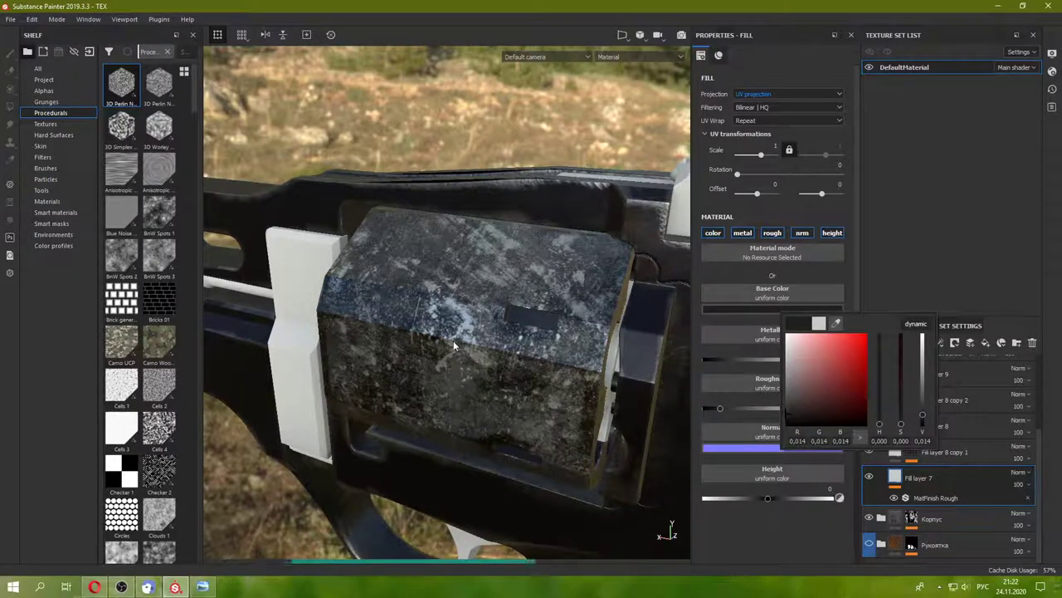
left_click(453, 341)
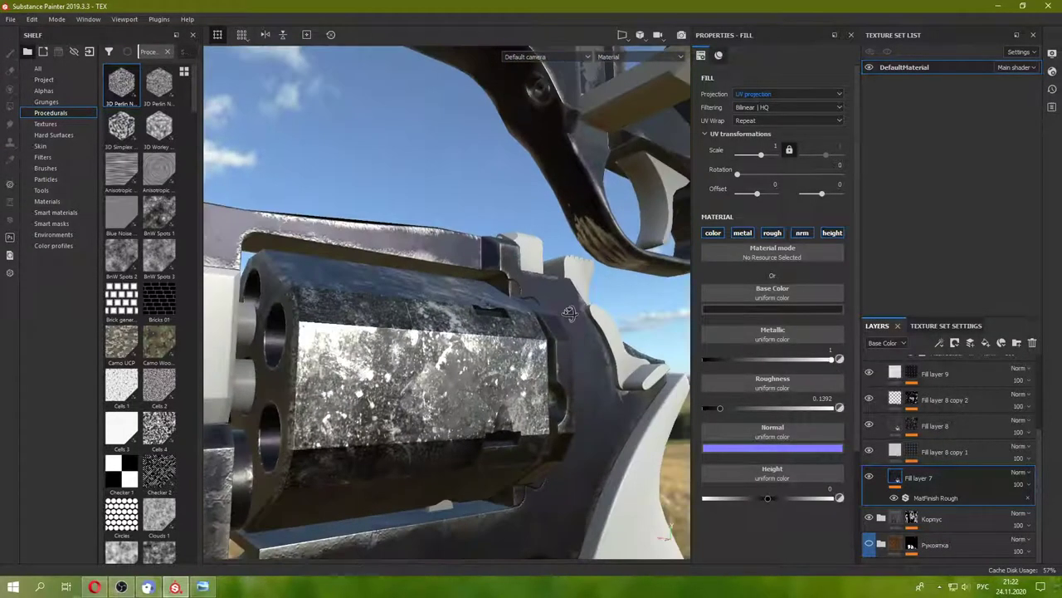
left_click_drag(429, 392, 548, 390, "alt")
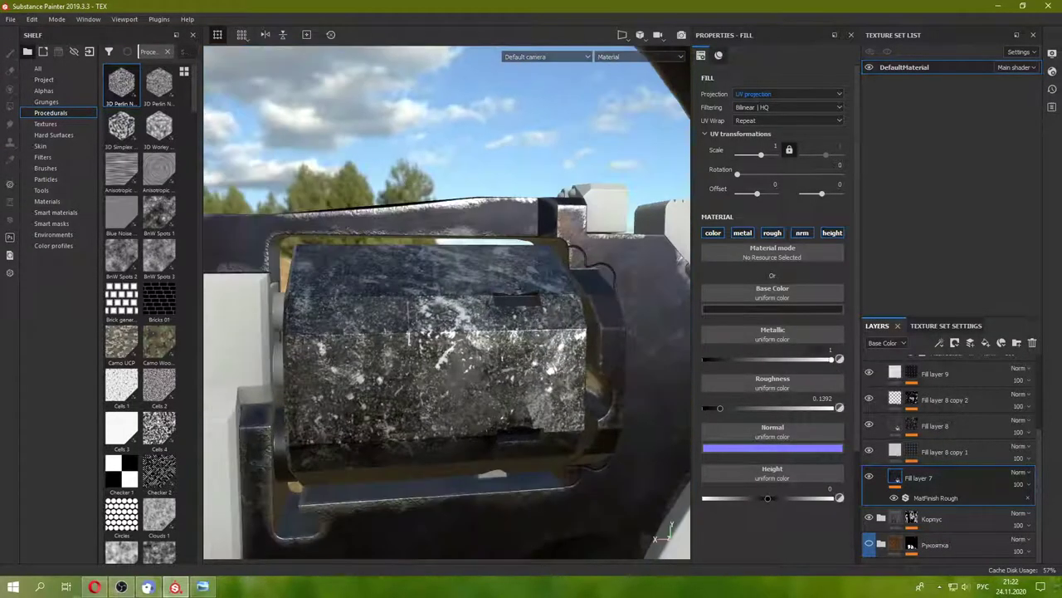
- Return Fill layer 7's base colour to light grey
left_click(796, 309)
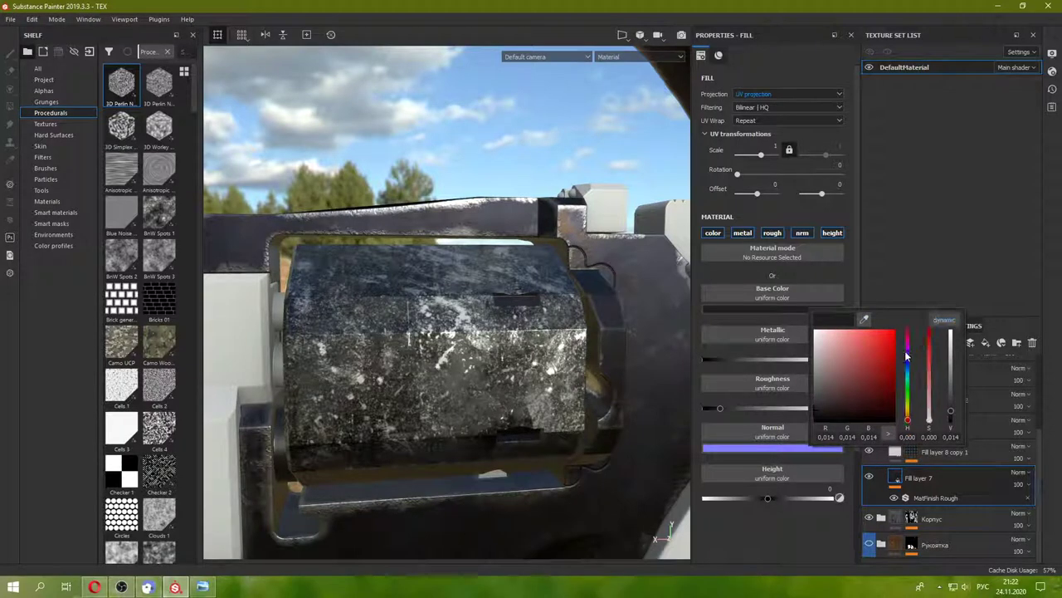
left_click_drag(899, 367, 822, 332)
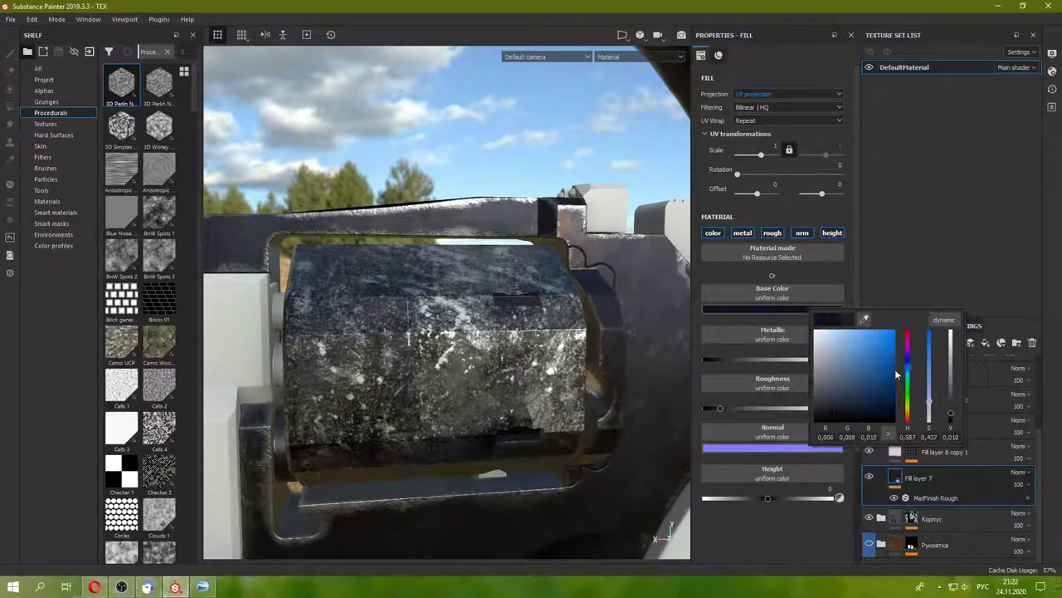
left_click_drag(560, 349, 478, 349, "alt")
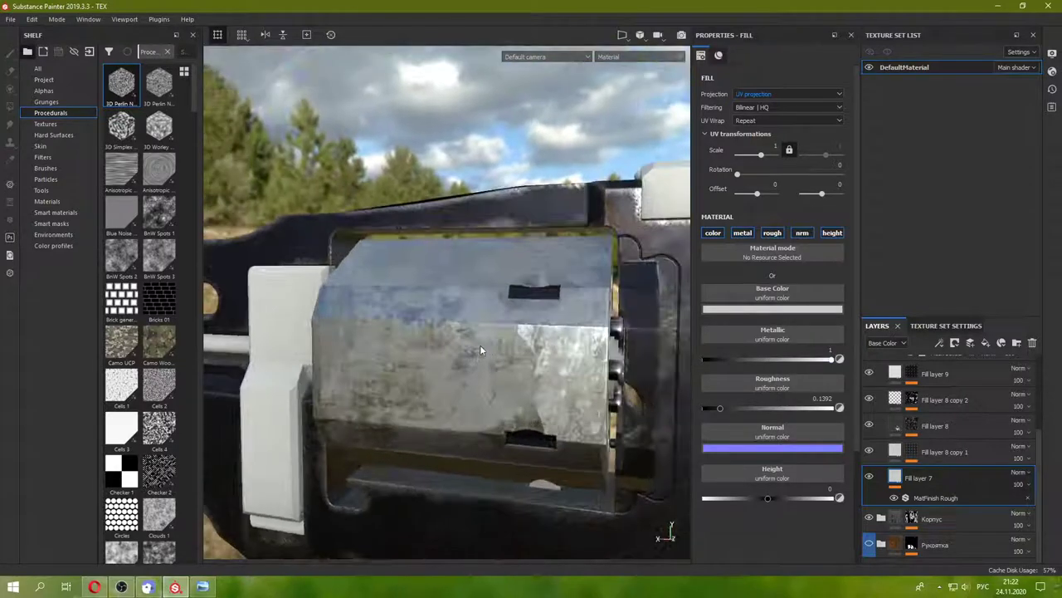
scroll(922, 428, "up", 3)
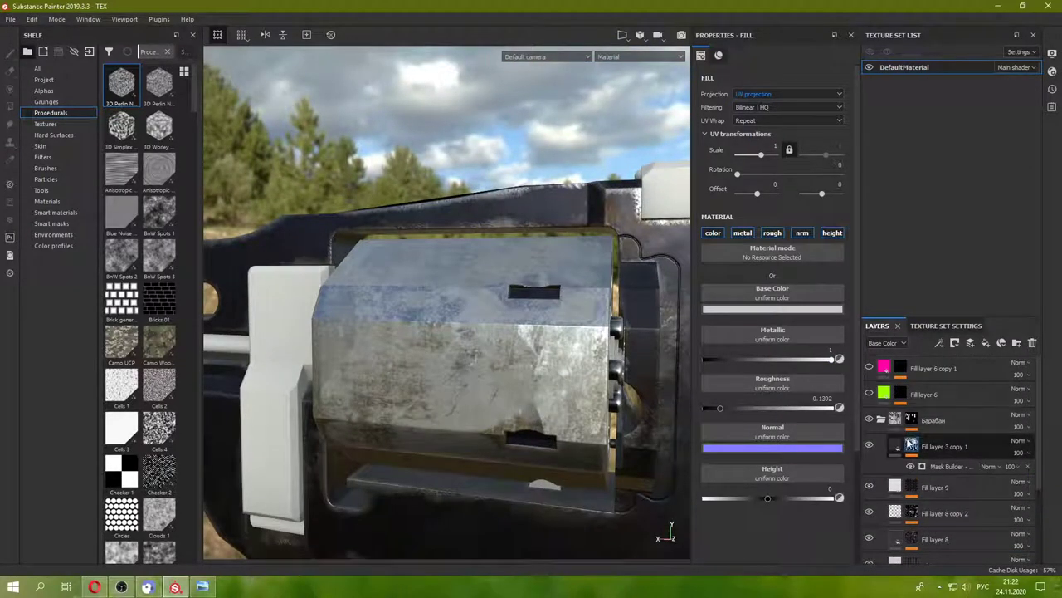
- Try Grunge Galvanic Large as the Mask Builder's custom grunge 1, then undo it
left_click(930, 465)
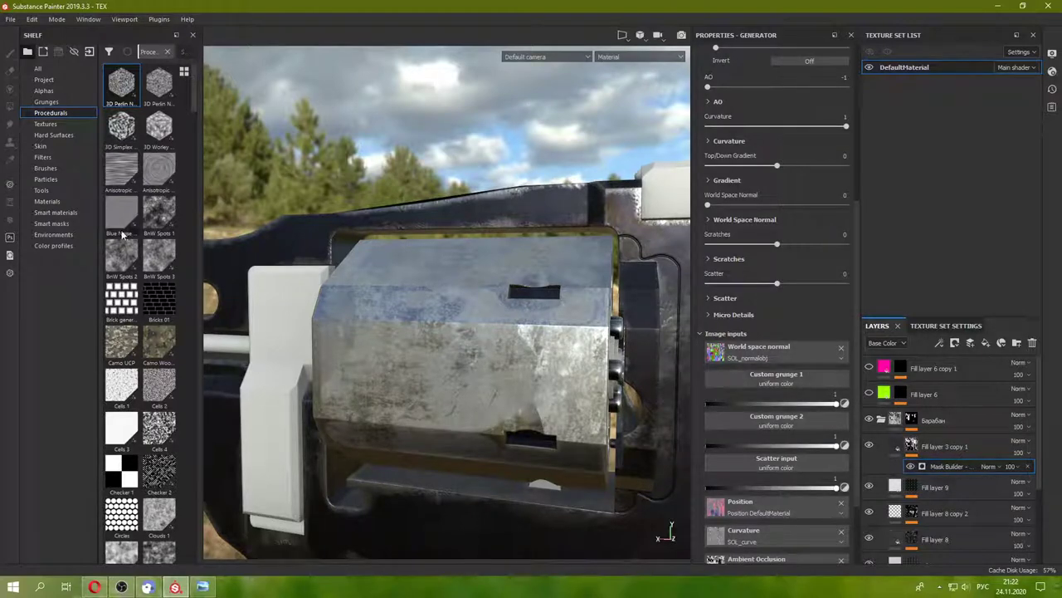
scroll(164, 214, "down", 5)
scroll(150, 335, "down", 5)
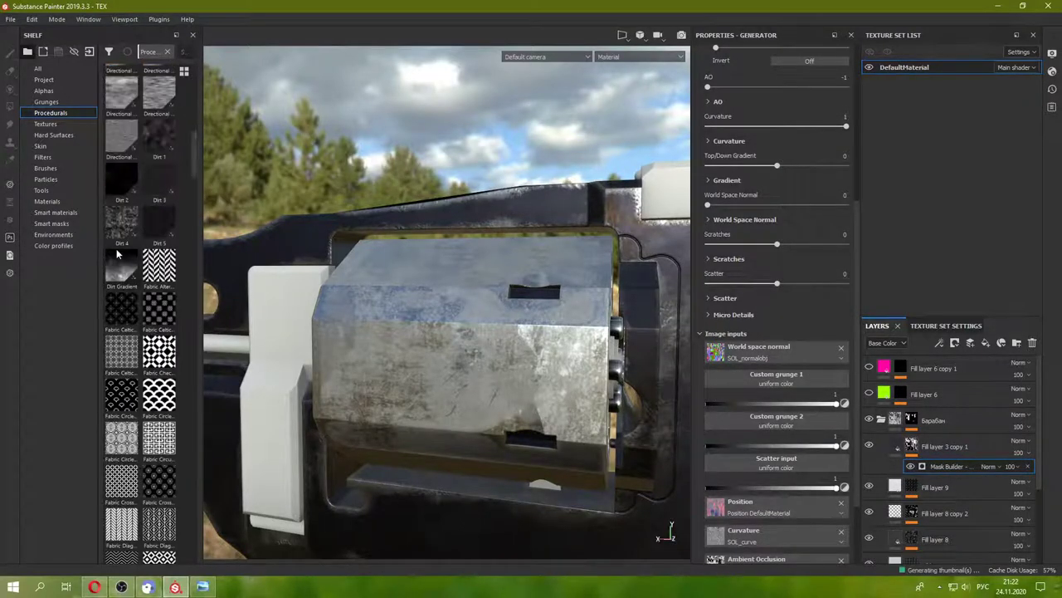
left_click(49, 103)
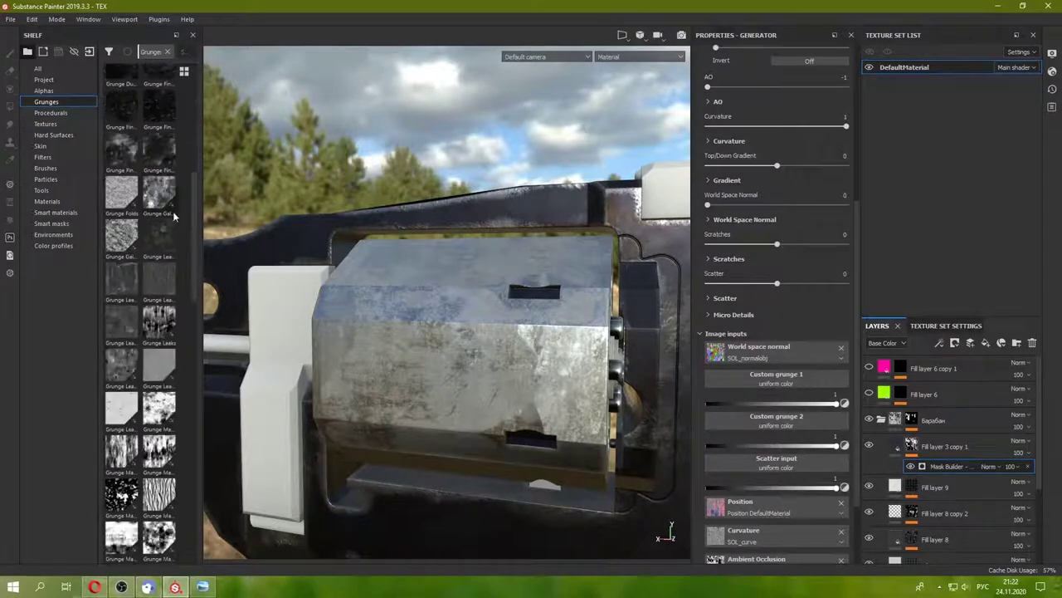
left_click_drag(158, 197, 768, 382)
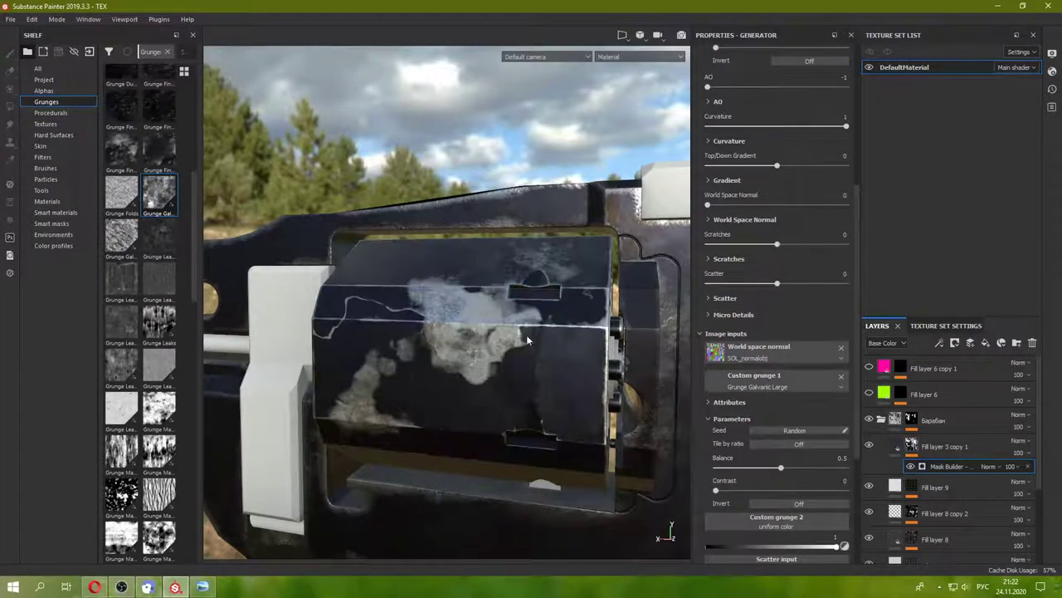
mouse_move(526, 335)
left_mouse_down("alt")
mouse_move(585, 347)
mouse_move(359, 327)
mouse_move(413, 423)
left_mouse_up("alt")
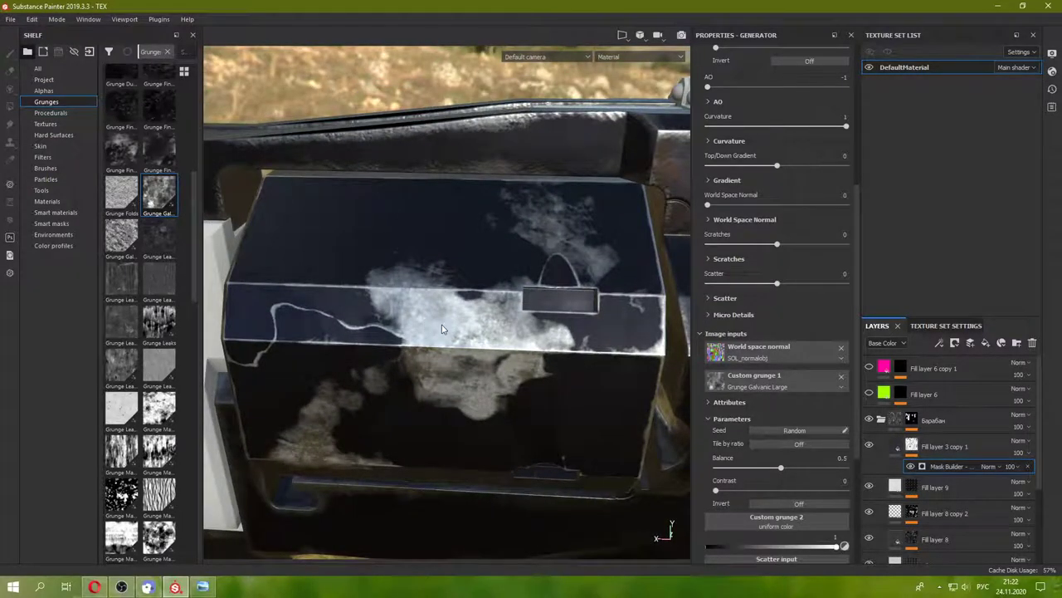
left_click_drag(443, 329, 210, 369, "alt")
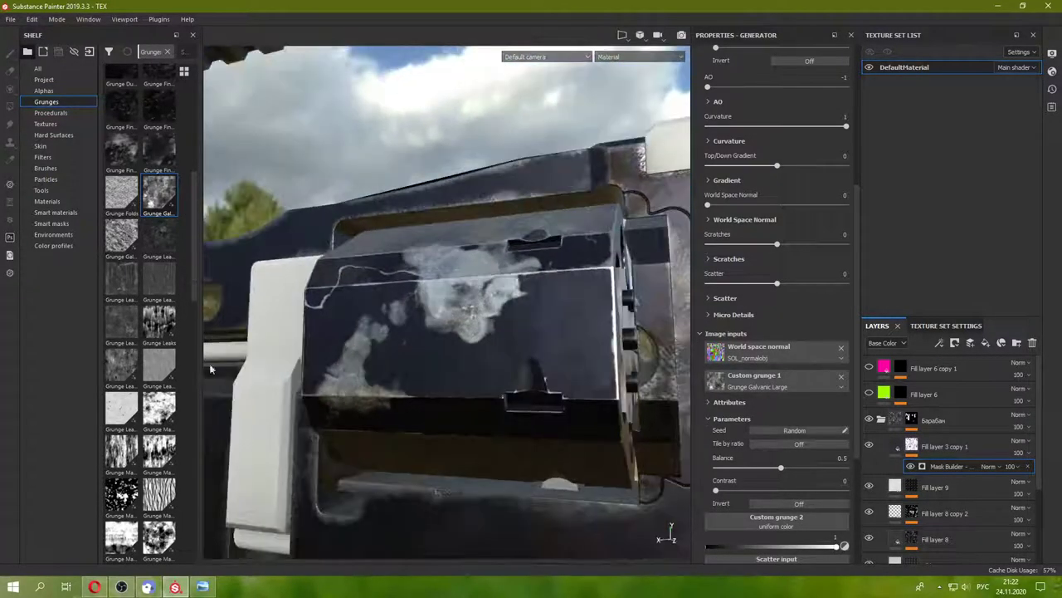
key("ctrl+z")
- Try Grunge Leak Spots and Grunge Map 001 as custom grunge 1, undoing each
left_click_drag(124, 340, 782, 381)
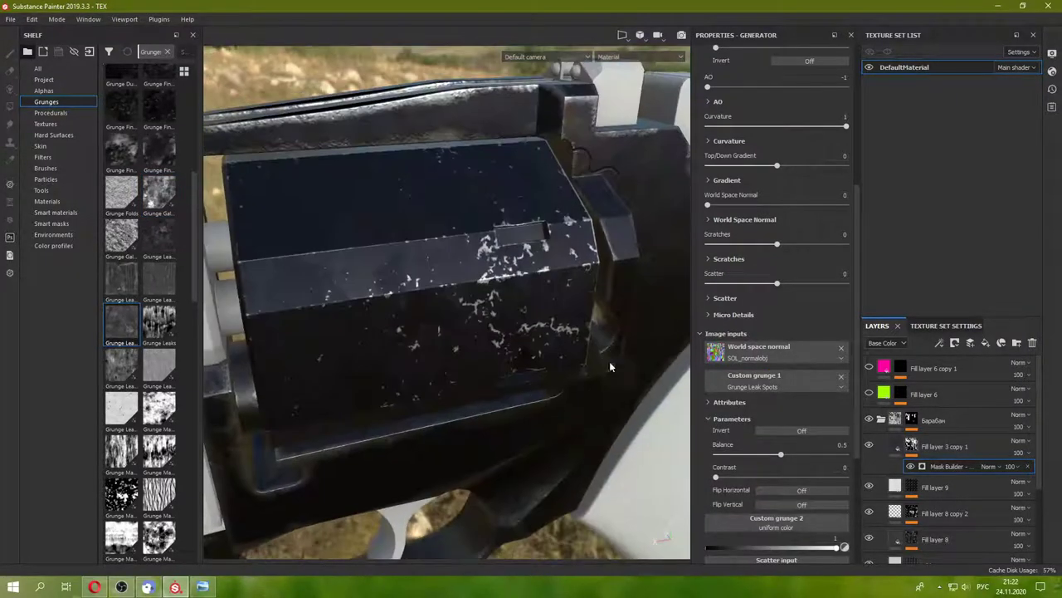
left_click_drag(525, 290, 216, 374, "alt")
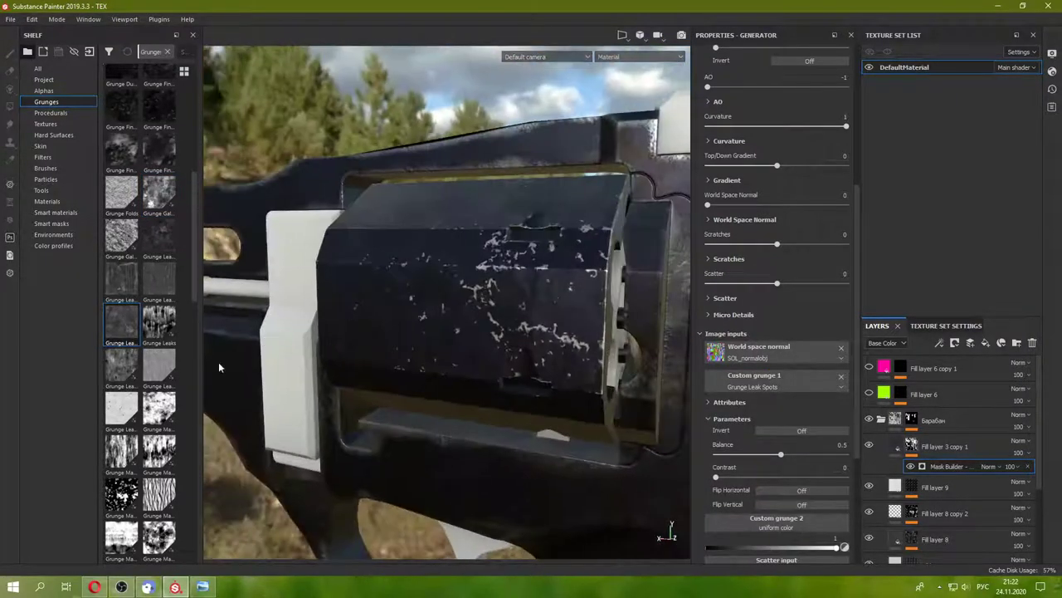
key("ctrl+z")
left_click_drag(158, 406, 780, 380)
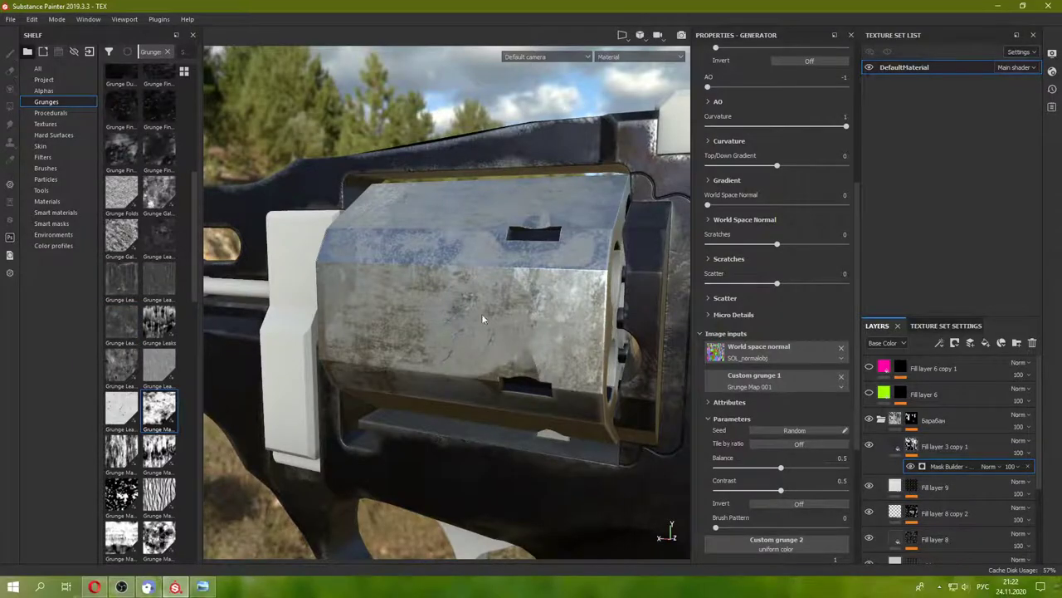
mouse_move(482, 318)
left_mouse_down("alt")
mouse_move(568, 328)
mouse_move(495, 283)
mouse_move(455, 316)
left_mouse_up("alt")
scroll(447, 312, "up", 5)
scroll(486, 319, "up", 5)
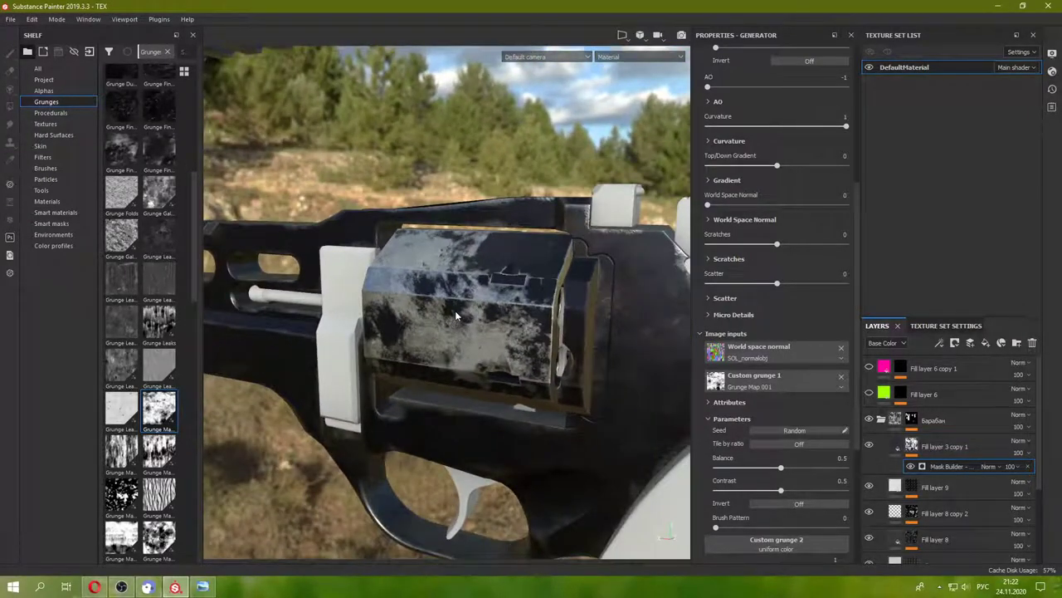
key("ctrl+z")
- Try another grunge map and Grunge Map 013 as custom grunge 1, undoing both
scroll(123, 390, "down", 5)
left_click_drag(158, 373, 793, 377)
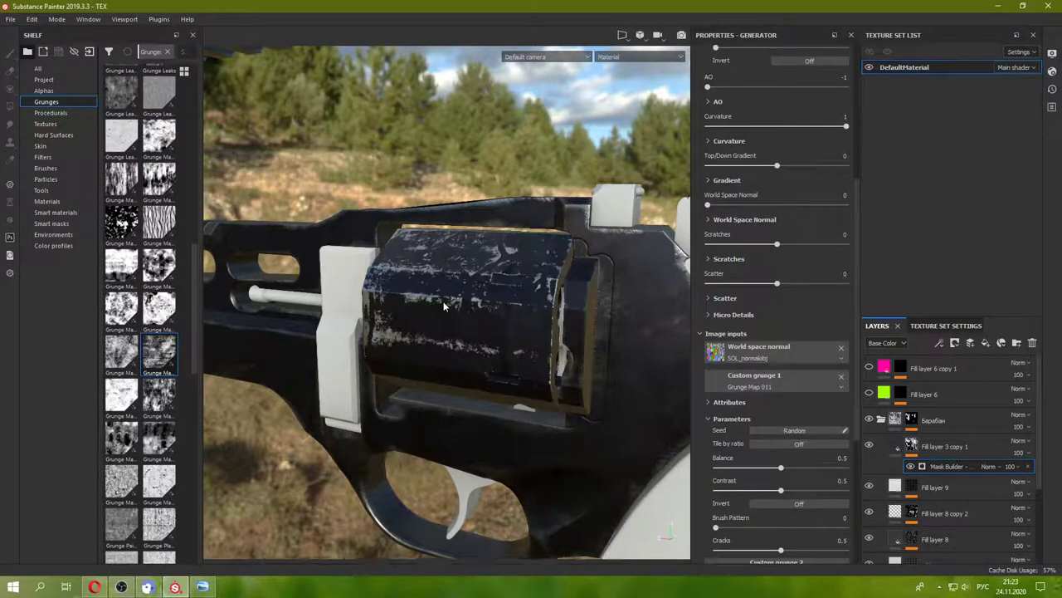
left_click_drag(502, 325, 444, 301, "alt")
key("ctrl+z")
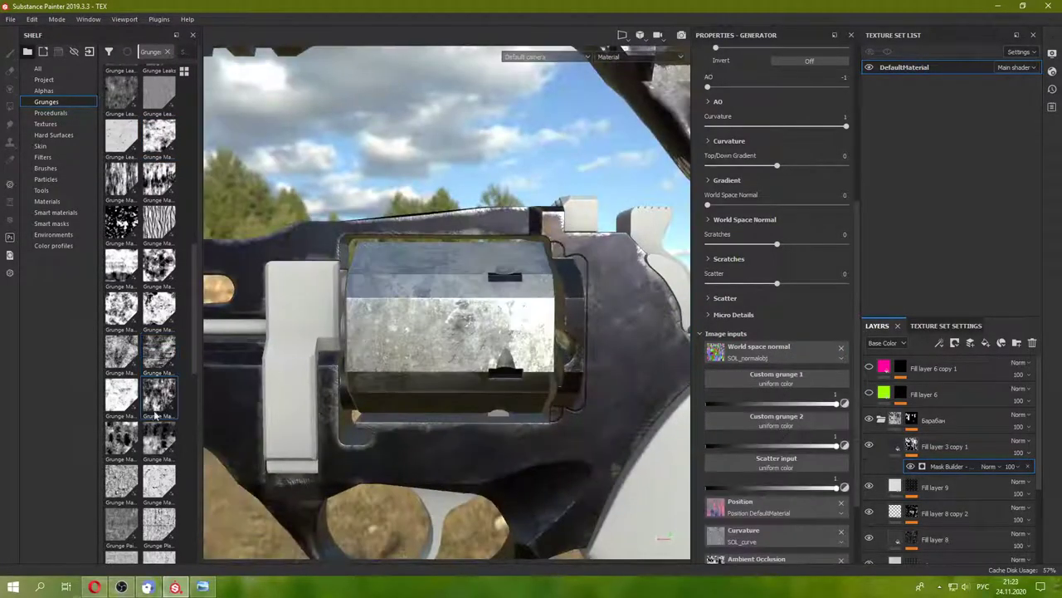
left_click_drag(154, 415, 793, 374)
left_click_drag(533, 332, 549, 338, "alt")
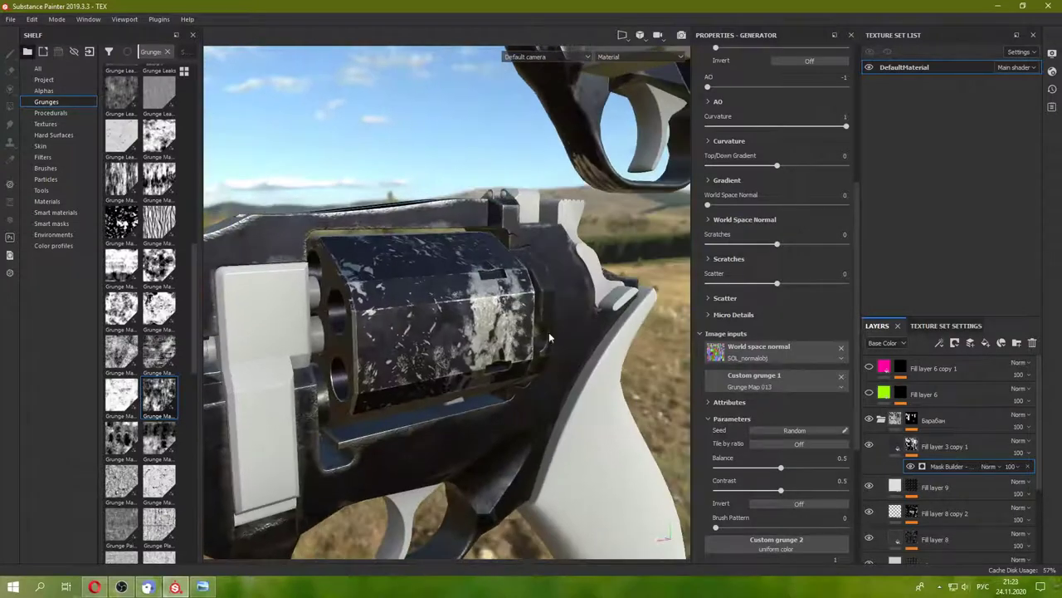
scroll(163, 361, "down", 5)
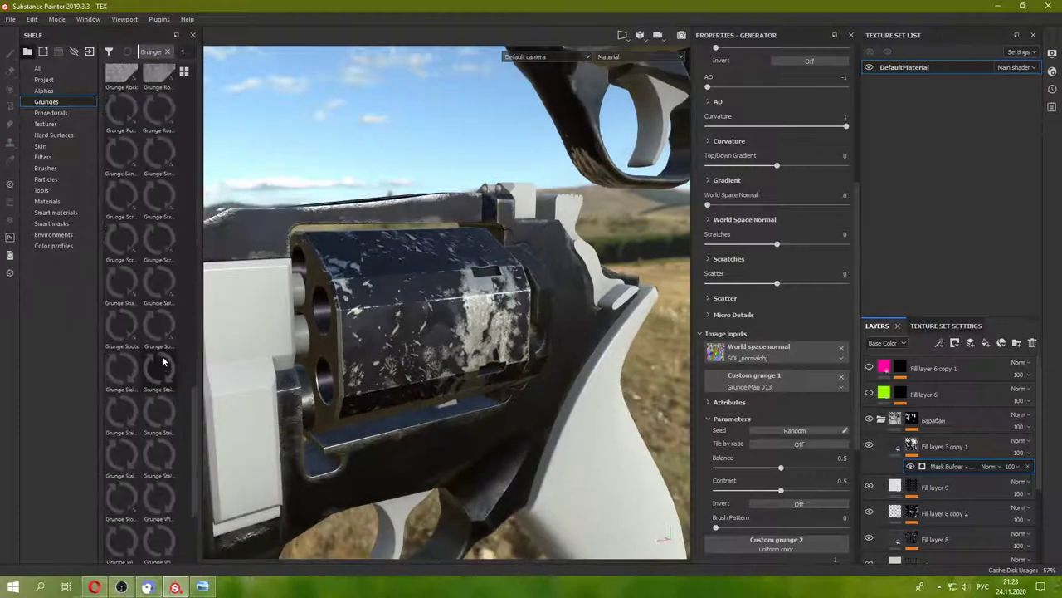
key("ctrl+z")
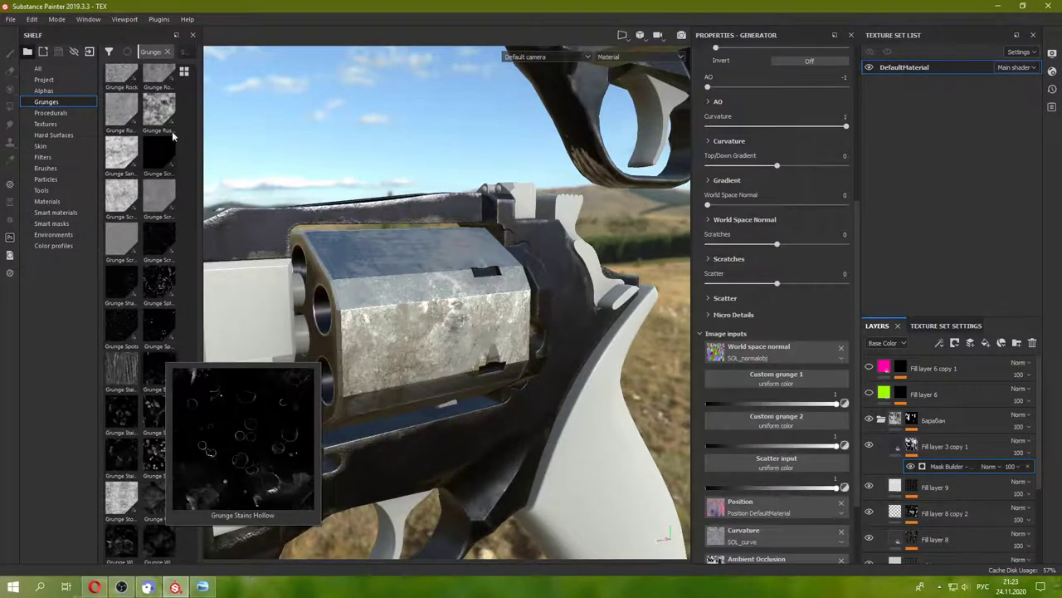
- Put Grunge Rust Fine into custom grunge 1 and inspect the cylinder close up
left_click_drag(160, 112, 780, 378)
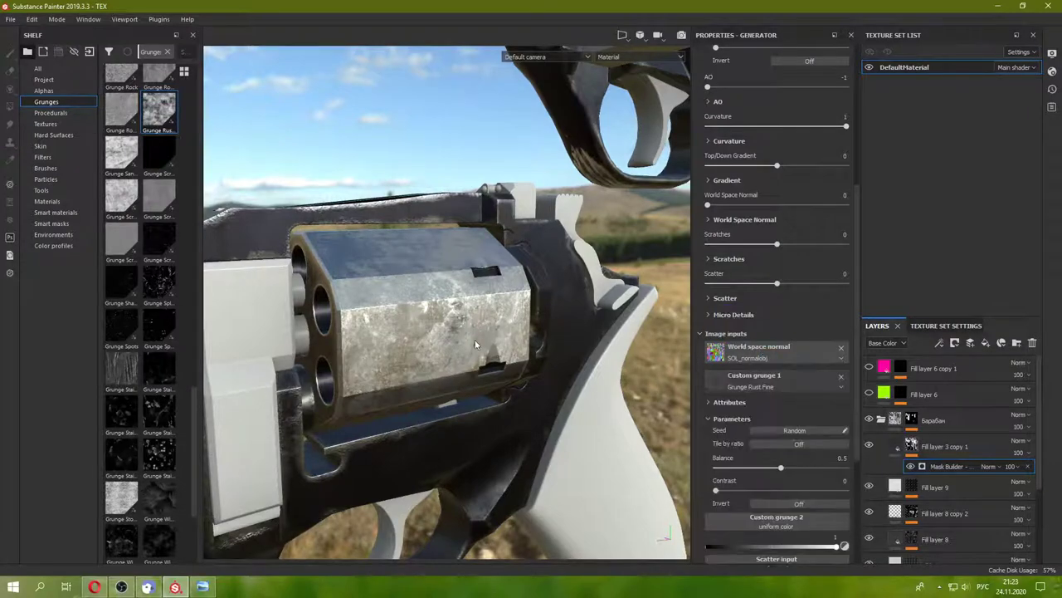
key("f")
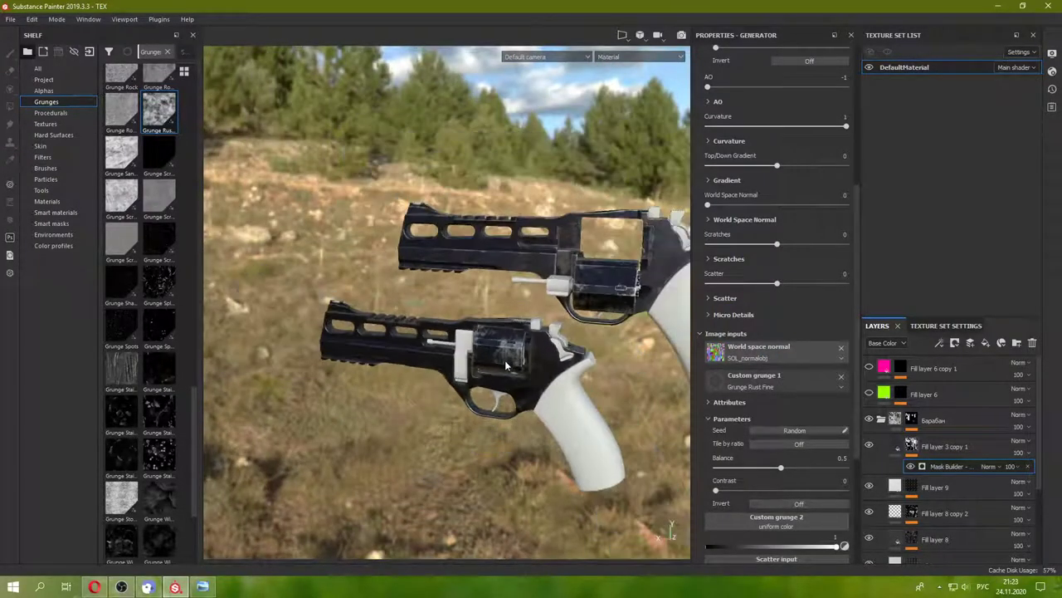
mouse_move(505, 366)
left_mouse_down("alt")
mouse_move(447, 285)
mouse_move(350, 404)
mouse_move(415, 296)
mouse_move(407, 288)
left_mouse_up("alt")
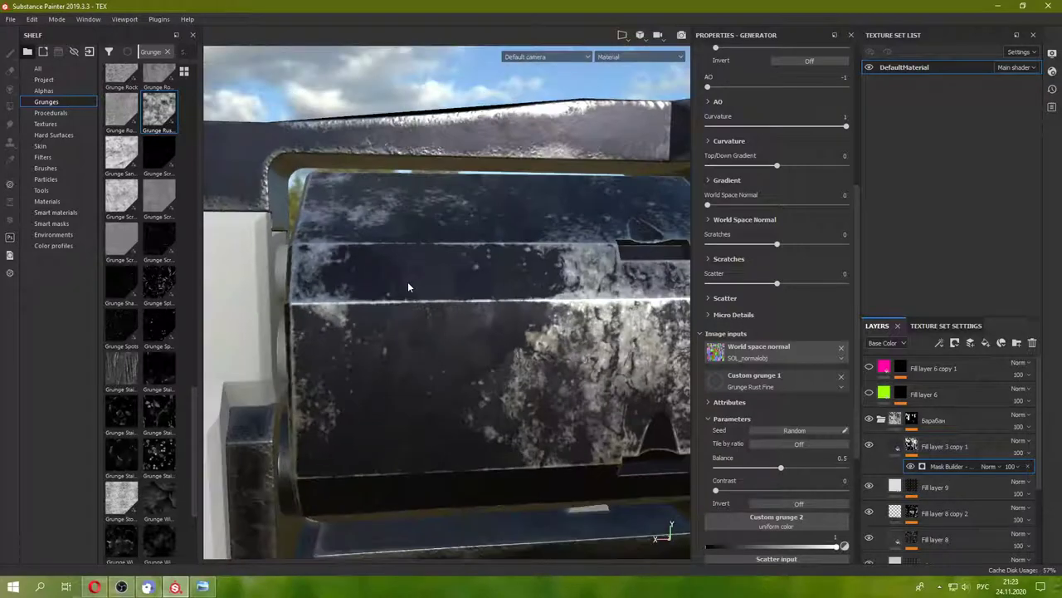
scroll(408, 288, "down", 5)
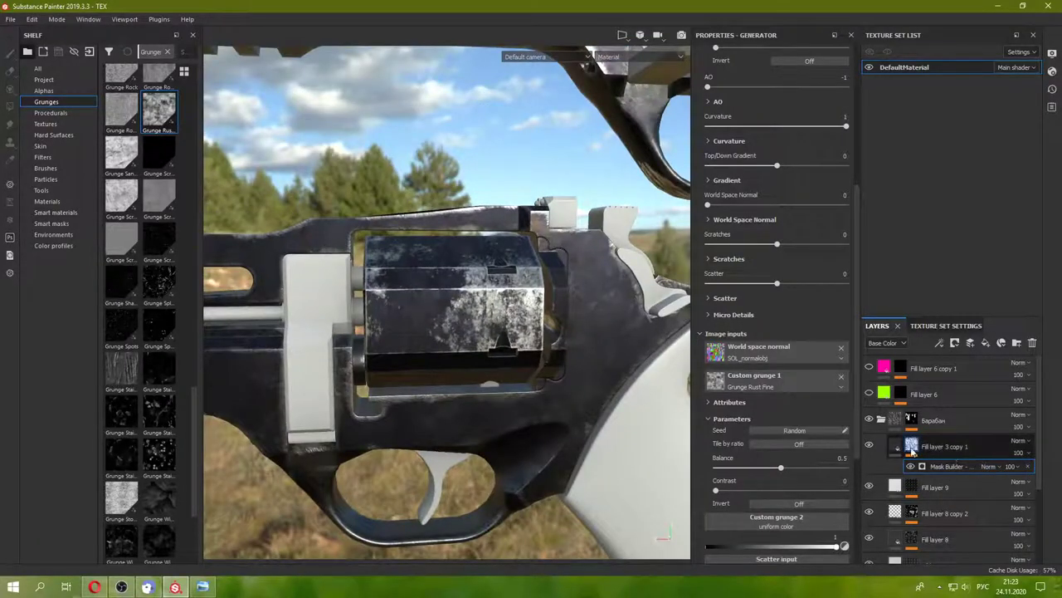
right_click(913, 450)
- Add a fill effect to the cylinder layer's mask with grayscale set to 1
left_click(966, 374)
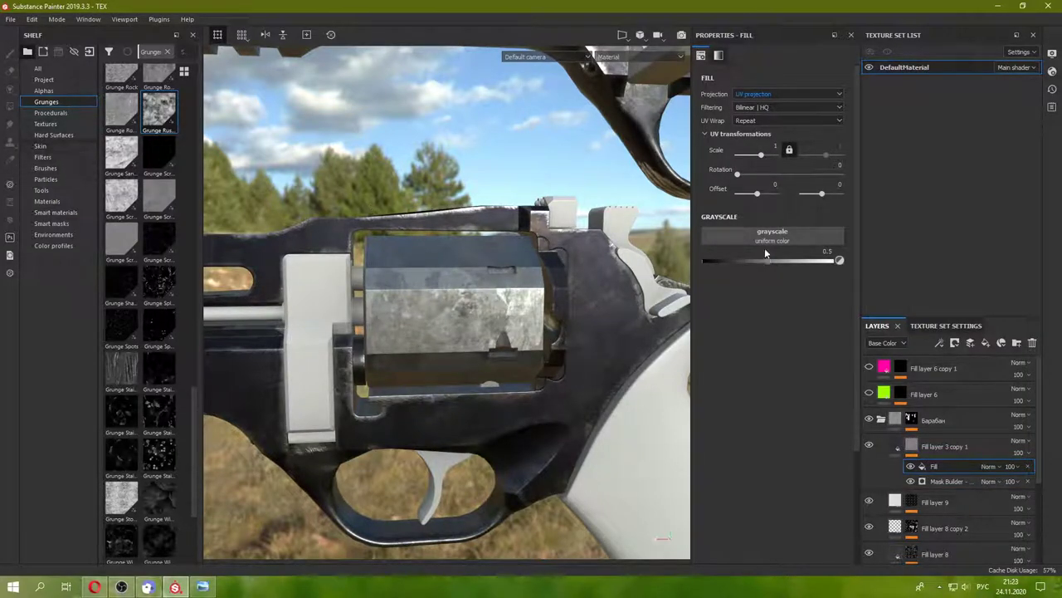
left_click(44, 90)
scroll(149, 207, "down", 3)
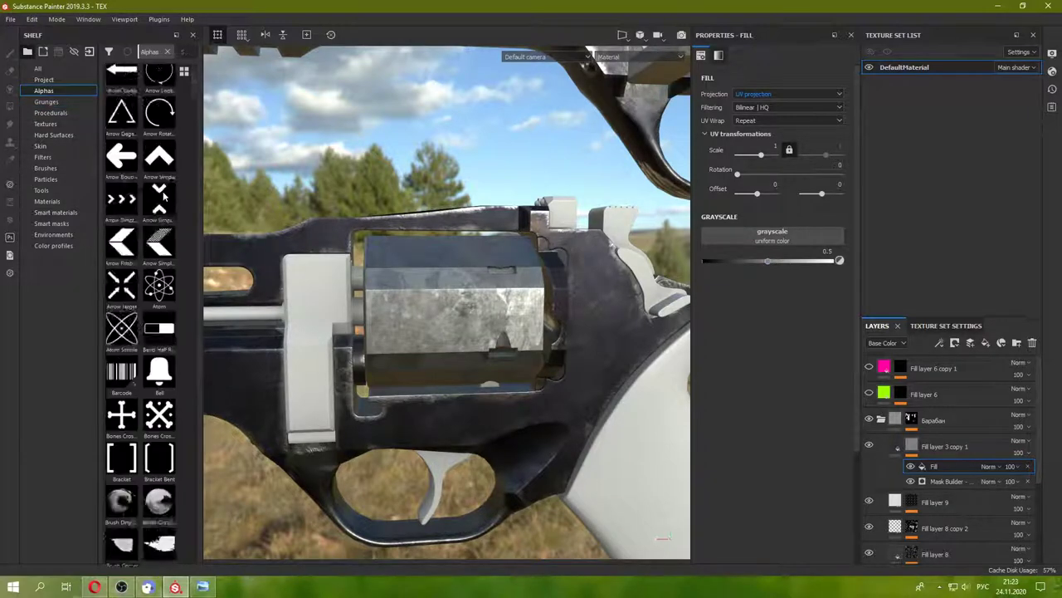
scroll(172, 209, "down", 3)
left_click_drag(767, 261, 877, 259)
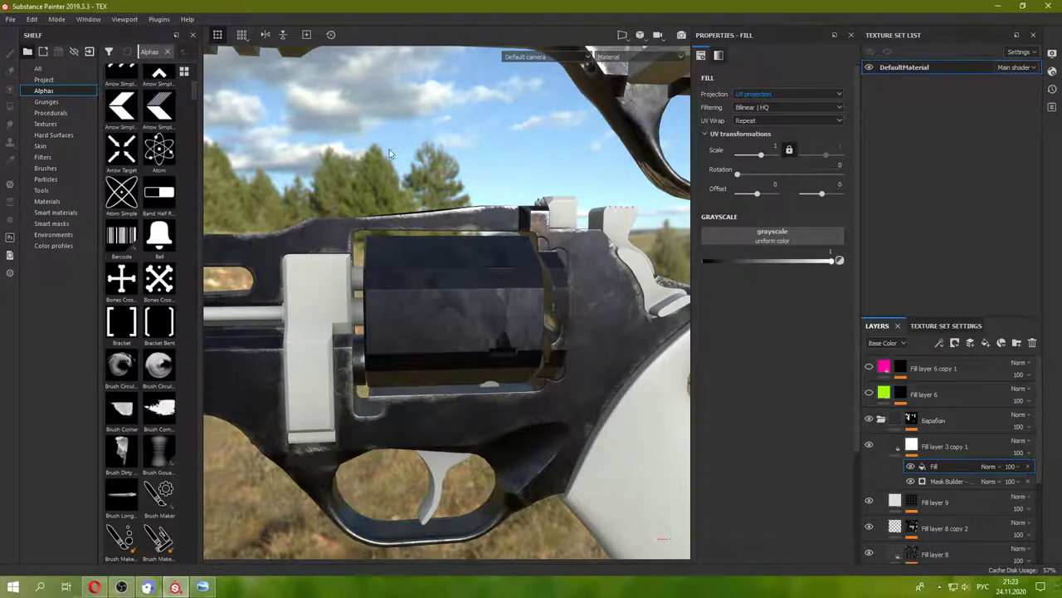
left_click_drag(244, 174, 559, 321, "alt")
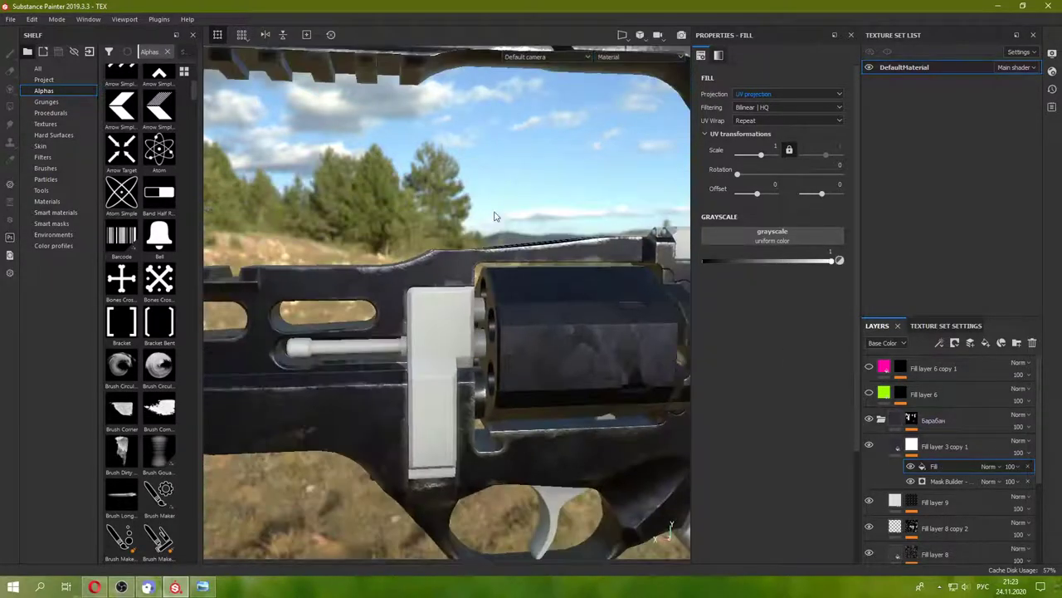
left_click_drag(496, 216, 704, 138, "alt")
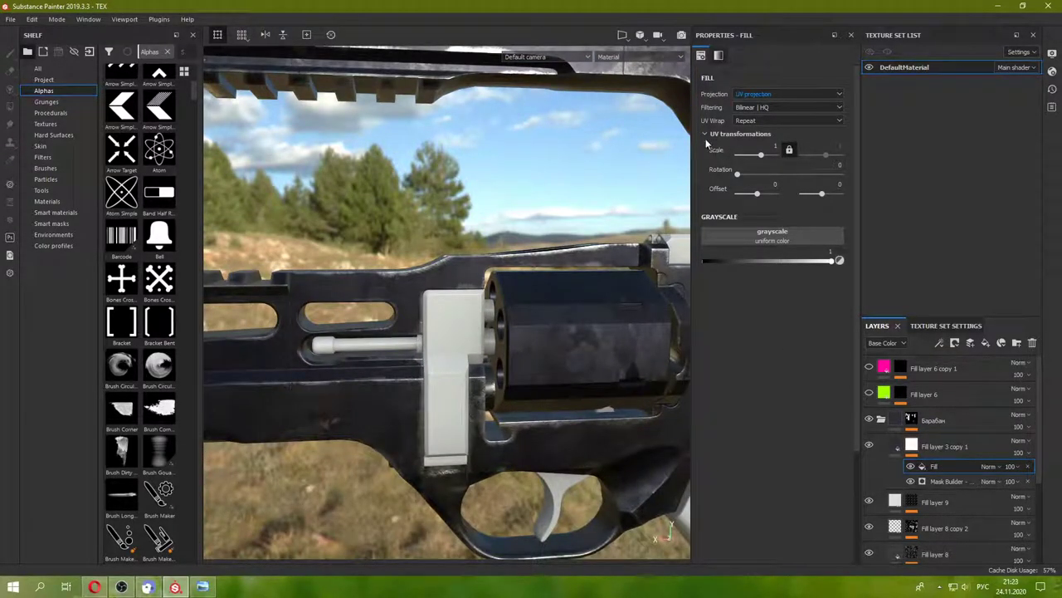
- Try Tri-planar, keep the fill on UV projection, and show the 2D UV view
left_click(768, 93)
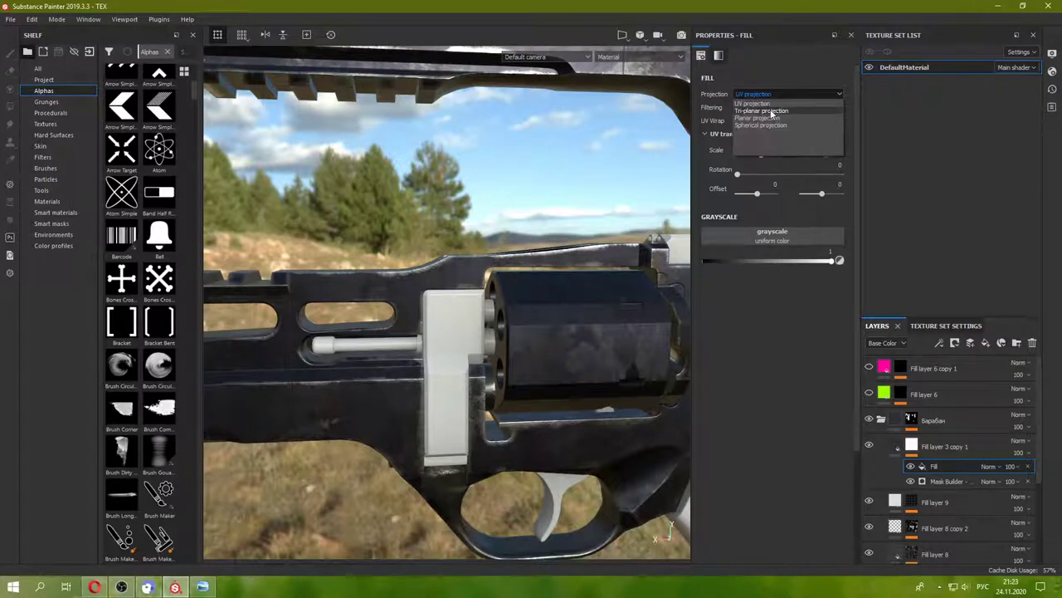
left_click(771, 111)
left_click(781, 96)
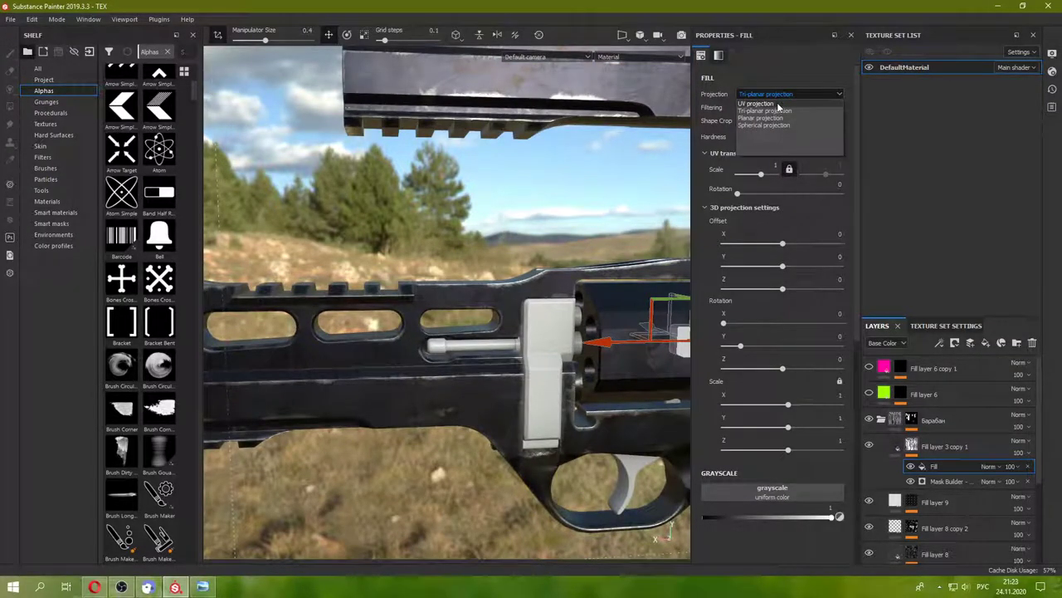
left_click(756, 103)
key("F3")
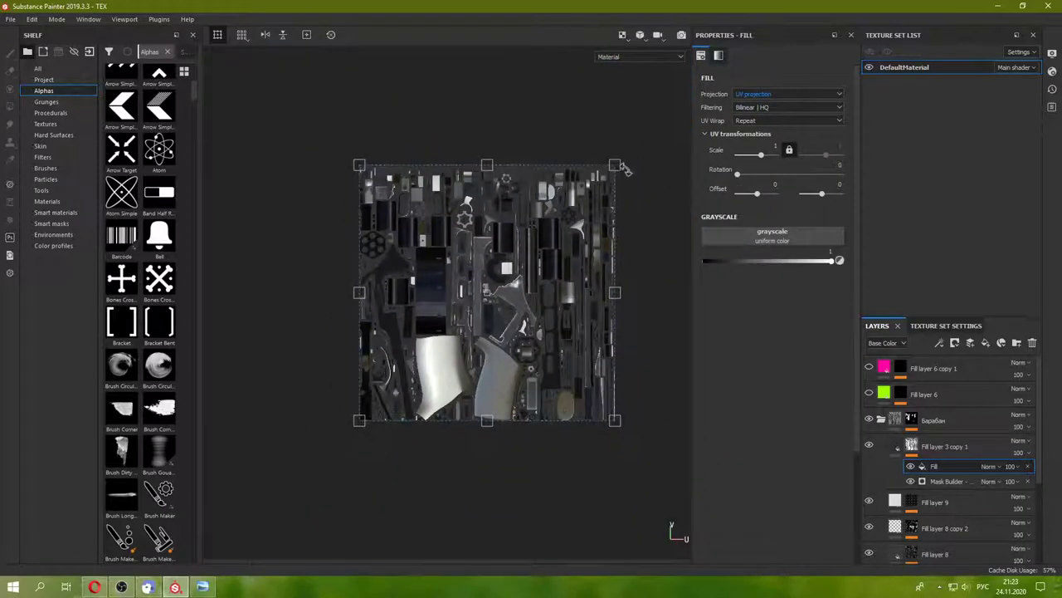
- Reset the fill's transform and set its UV Wrap to None
mouse_move(625, 168)
left_mouse_down()
mouse_move(422, 265)
mouse_move(389, 303)
left_mouse_up()
key("ctrl+z")
key("ctrl+z")
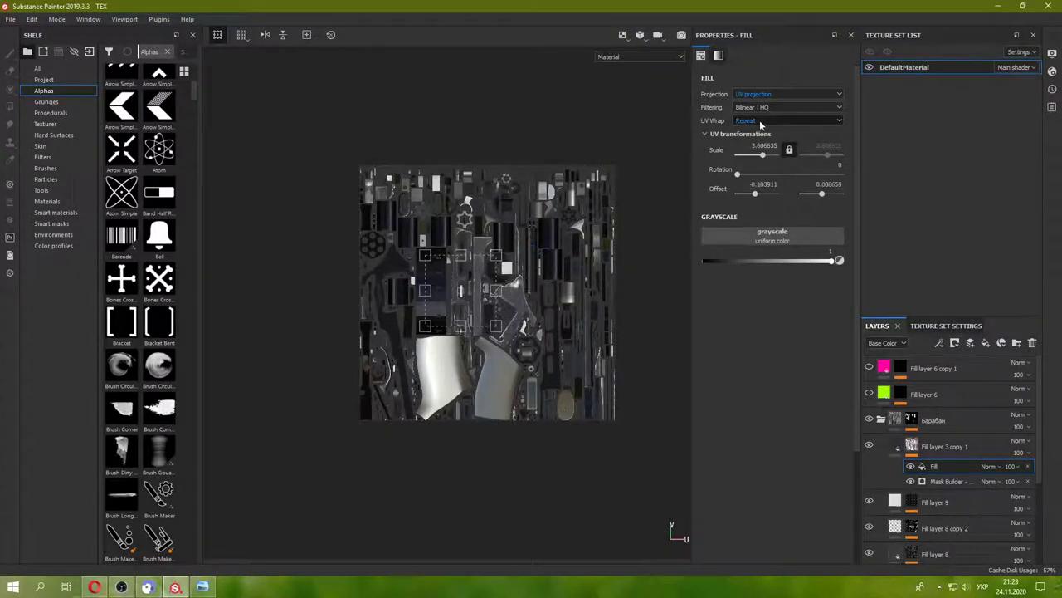
left_click(788, 121)
left_click(752, 134)
scroll(392, 281, "up", 2)
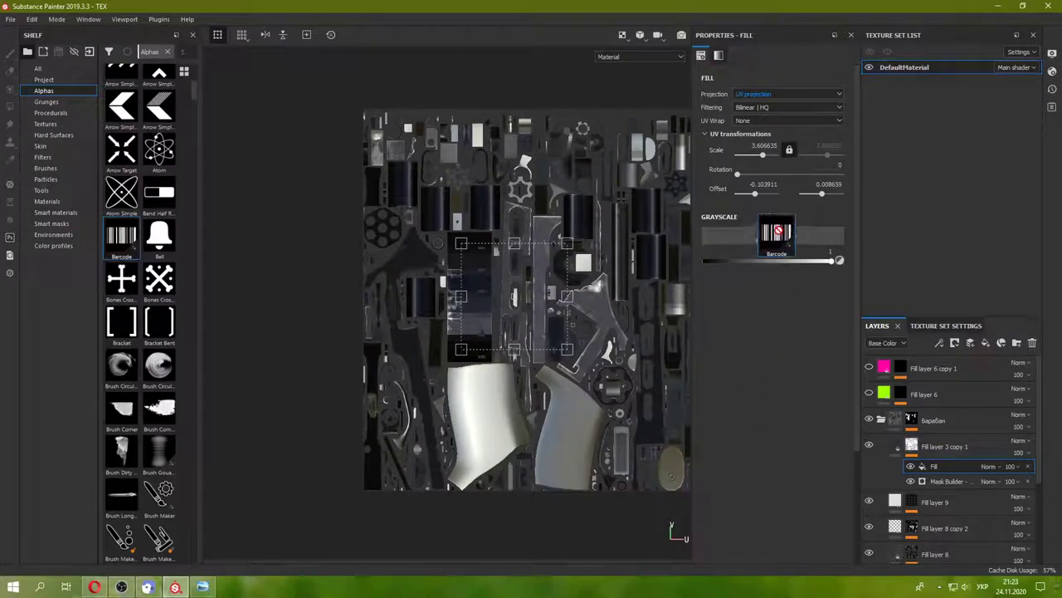
- Use the Barcode alpha as grayscale, rotated 270 and scaled 2.58 × 6.67 onto the cylinder's UVs
left_click_drag(122, 237, 772, 236)
left_click_drag(116, 241, 772, 236)
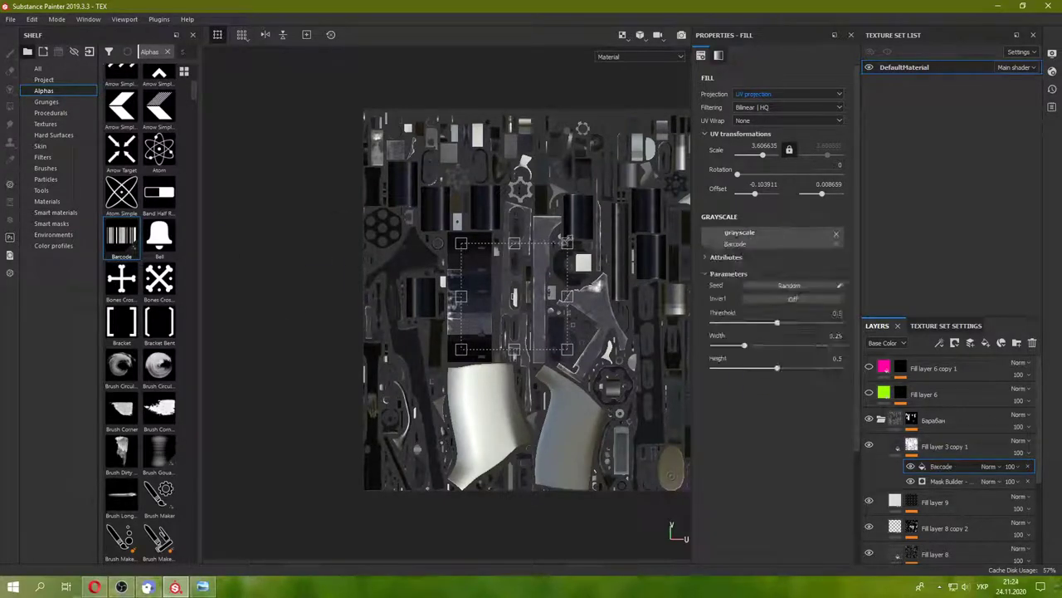
scroll(541, 249, "up", 1)
scroll(541, 249, "up", 1)
left_click_drag(542, 249, 496, 250)
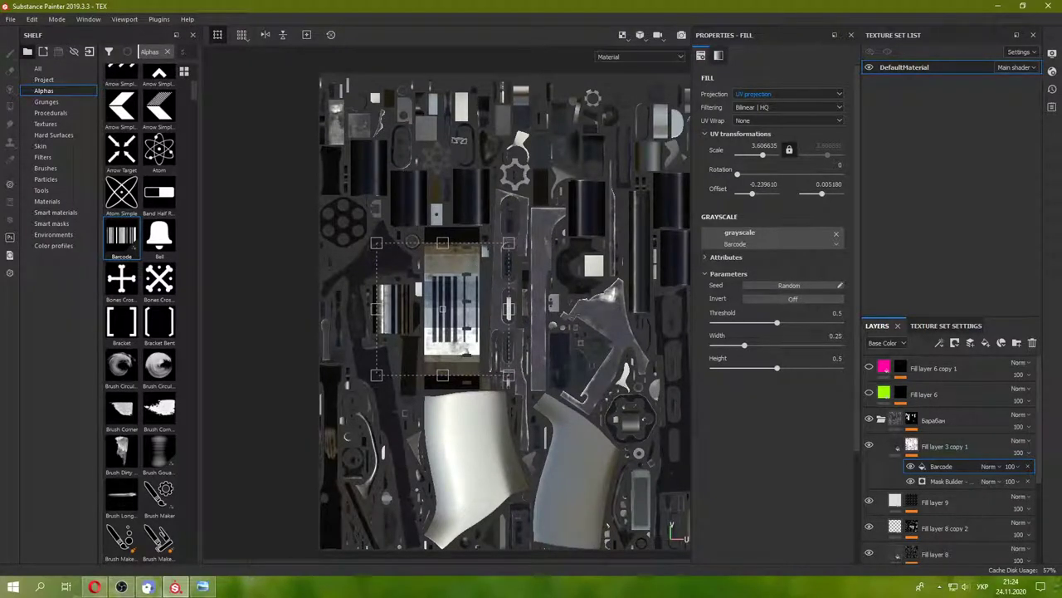
left_click_drag(523, 241, 534, 392)
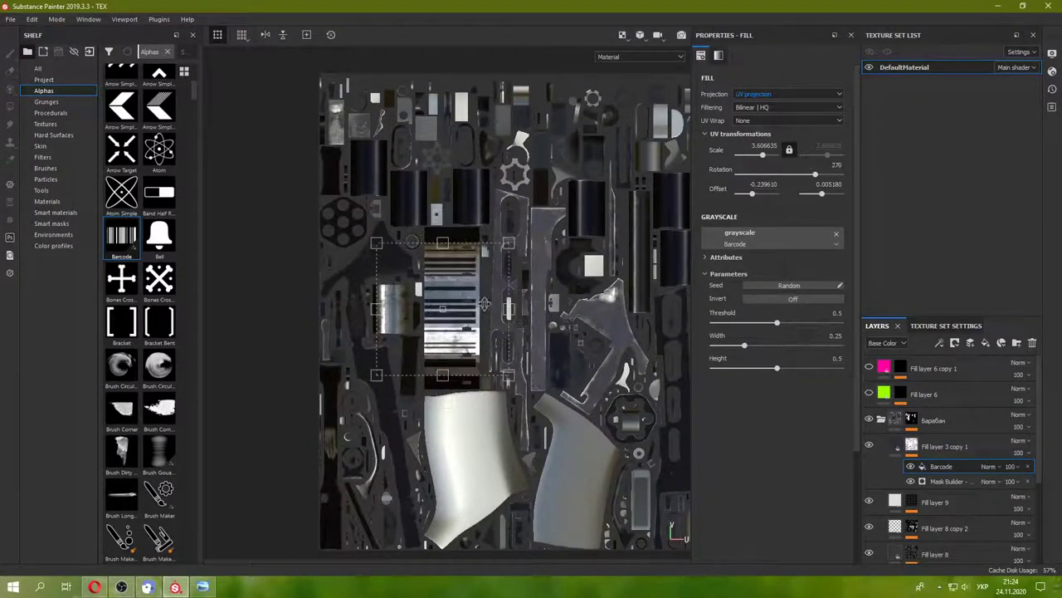
left_click_drag(484, 304, 491, 298)
left_click_drag(517, 239, 469, 273)
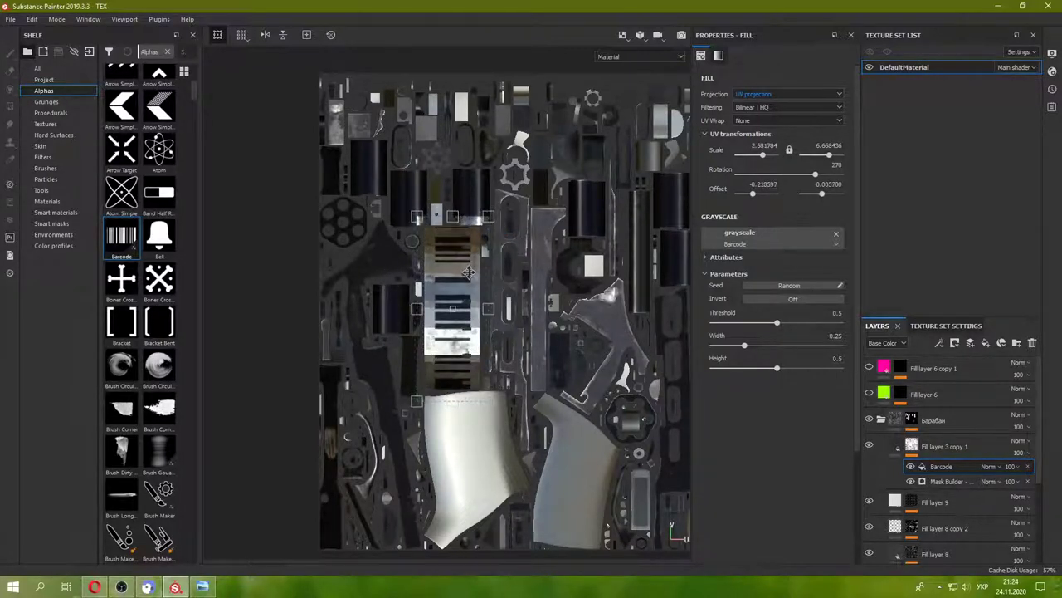
- Try Darken, then set the Barcode fill's blend mode to Divide
left_click(998, 465)
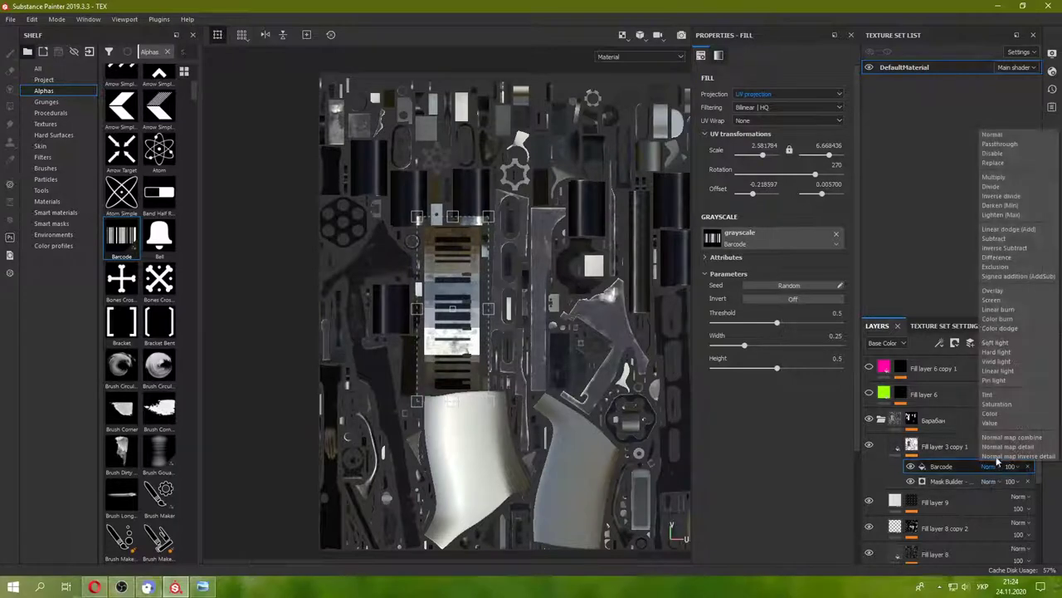
left_click(1003, 205)
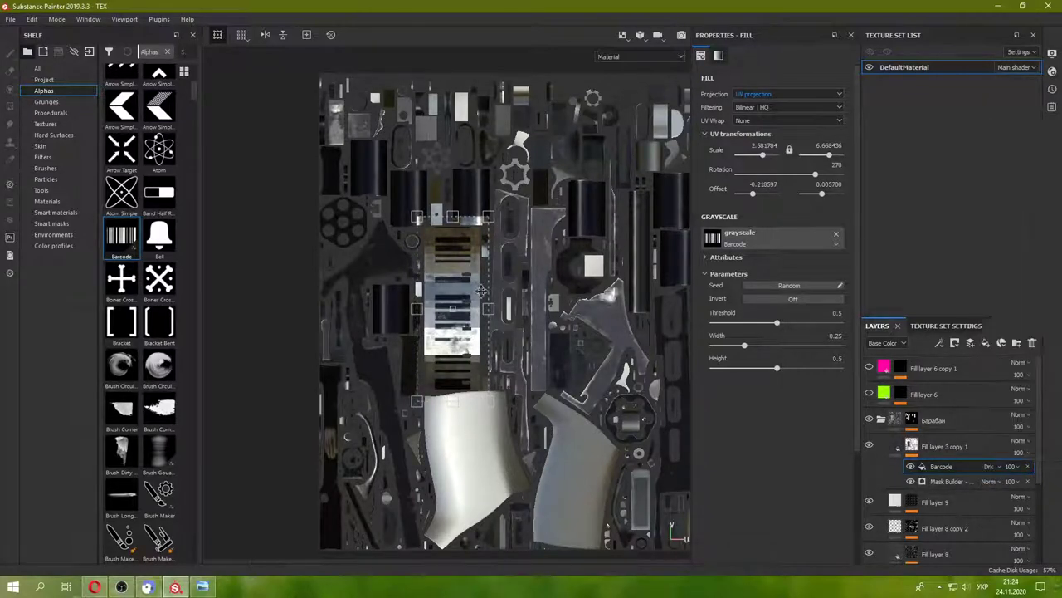
scroll(416, 282, "up", 2)
scroll(415, 283, "up", 3)
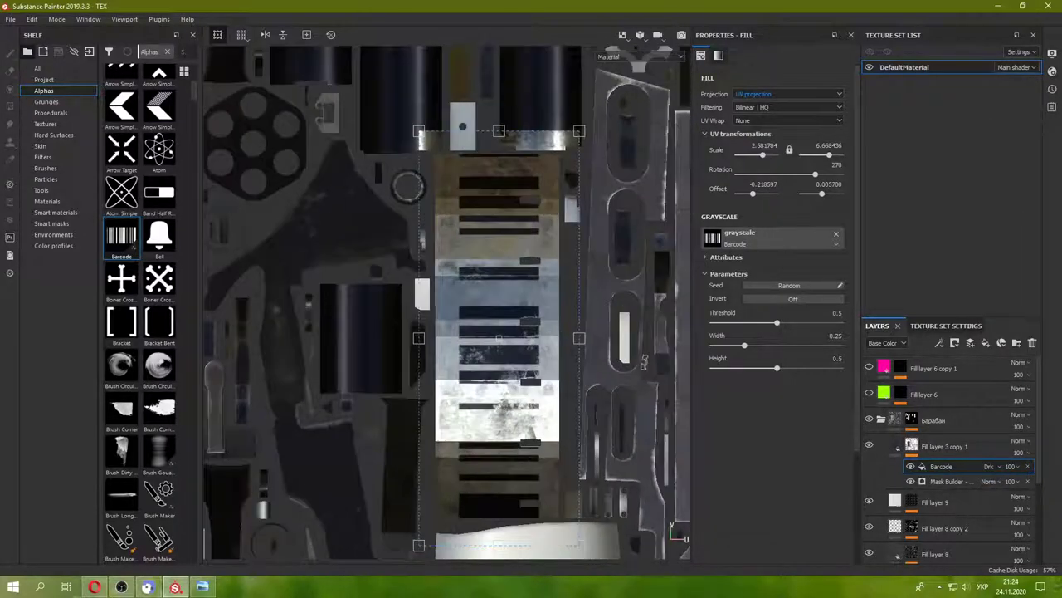
left_click(999, 466)
left_click(1020, 197)
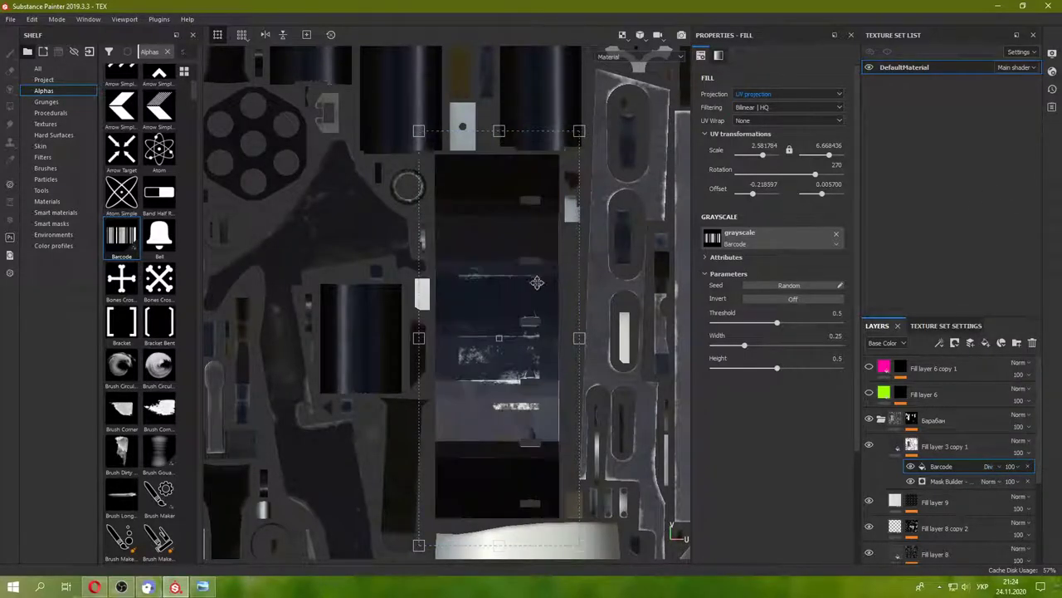
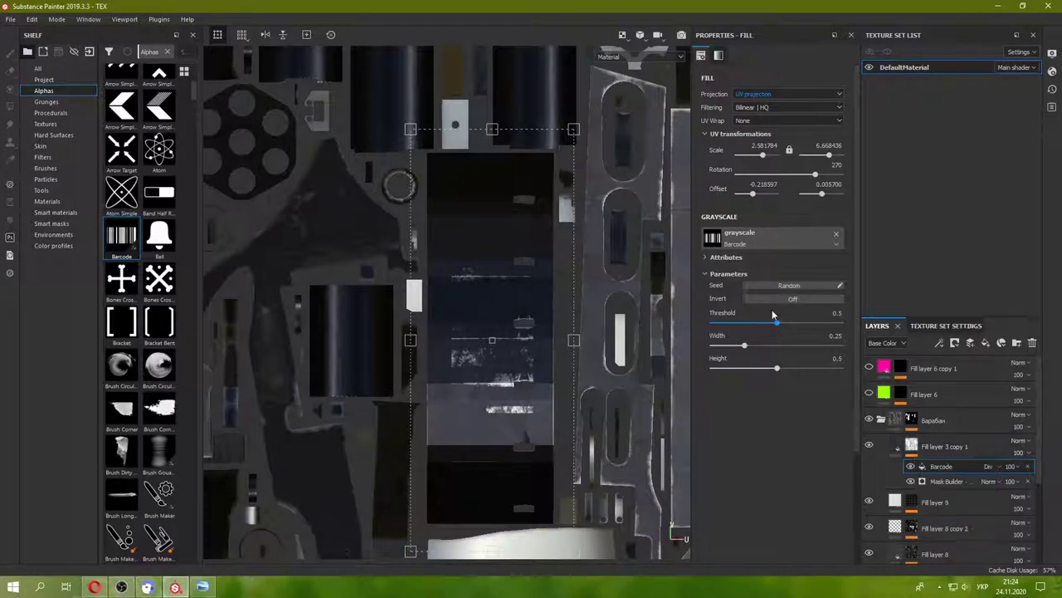
- Reset the Barcode threshold and height to 0.5, then compare Lighten blending by toggling visibility
key("ctrl+z")
key("ctrl+z")
left_click(991, 466)
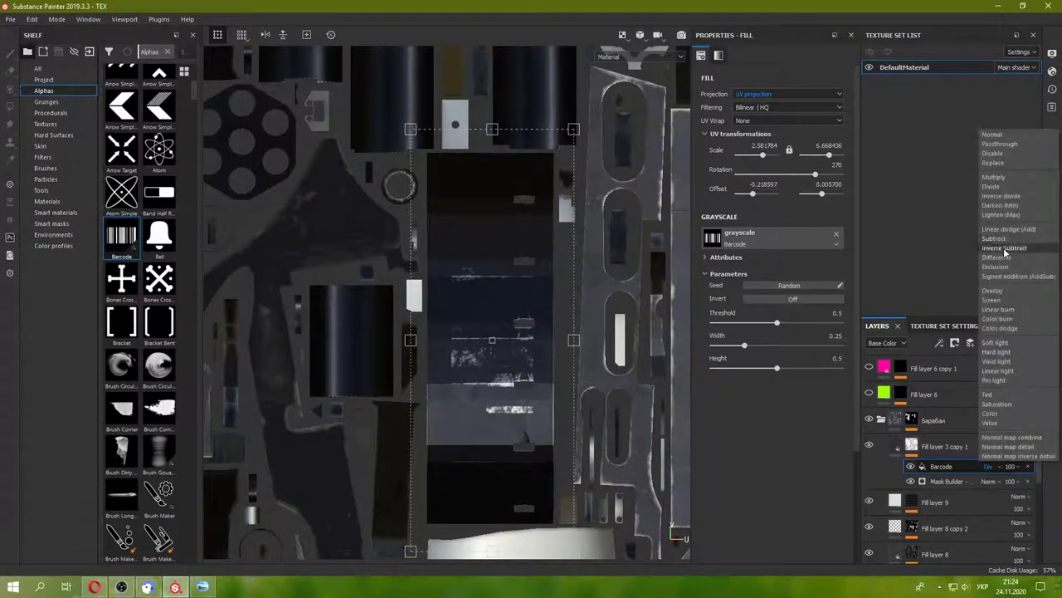
left_click(1004, 215)
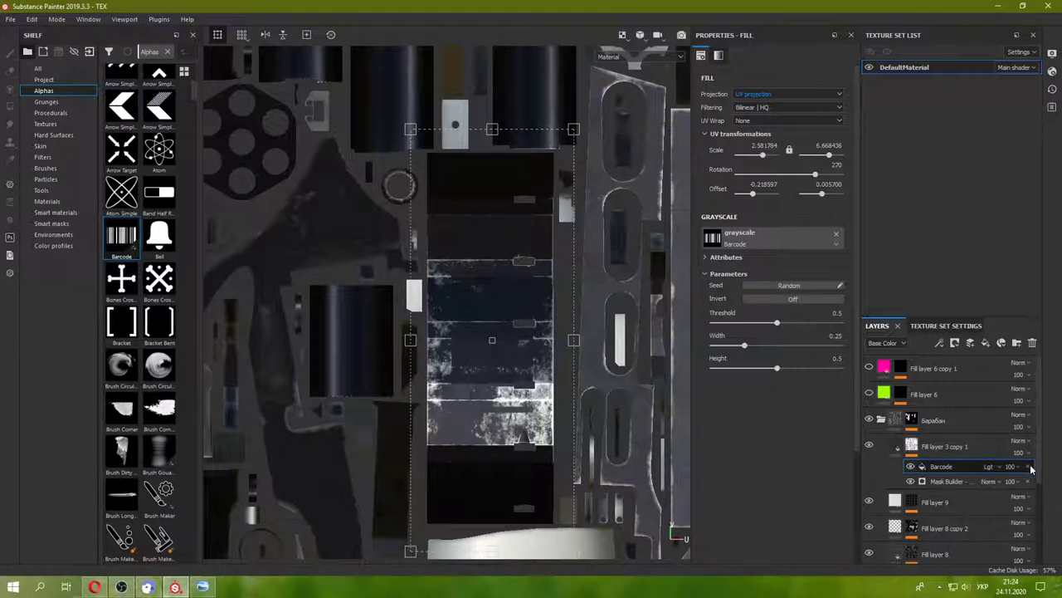
left_click(911, 469)
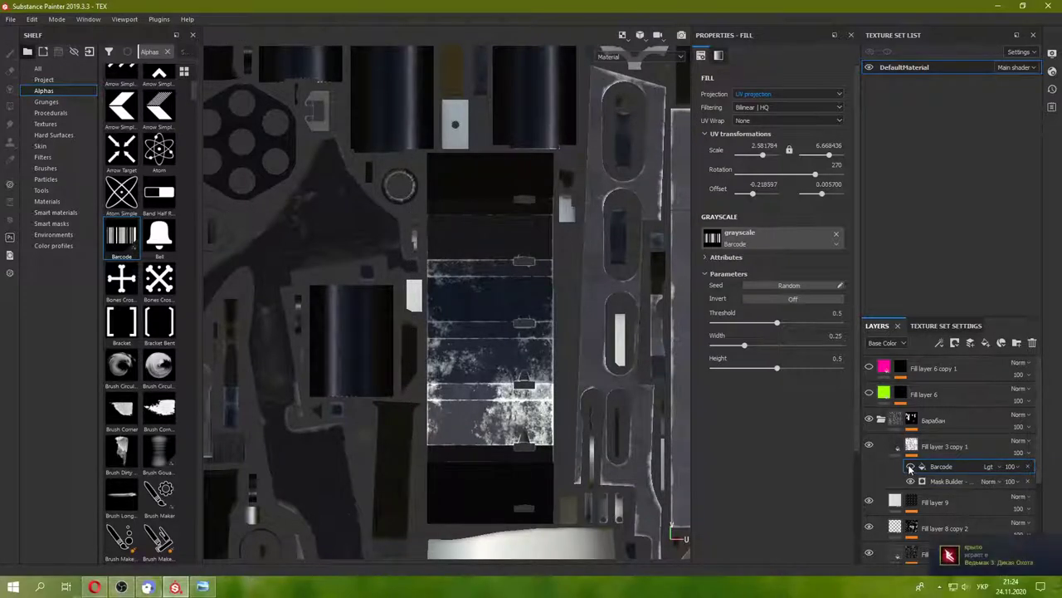
left_click(910, 468)
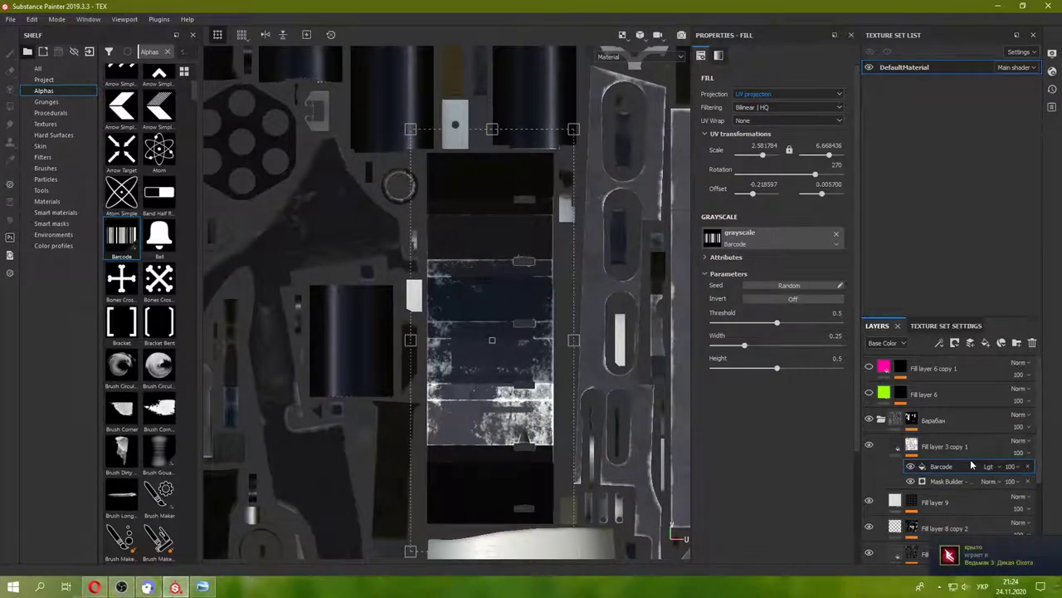
- Compare Screen, Normal and Divide blending, settling the Barcode effect on Inverse divide
left_click(995, 467)
left_click(1013, 301)
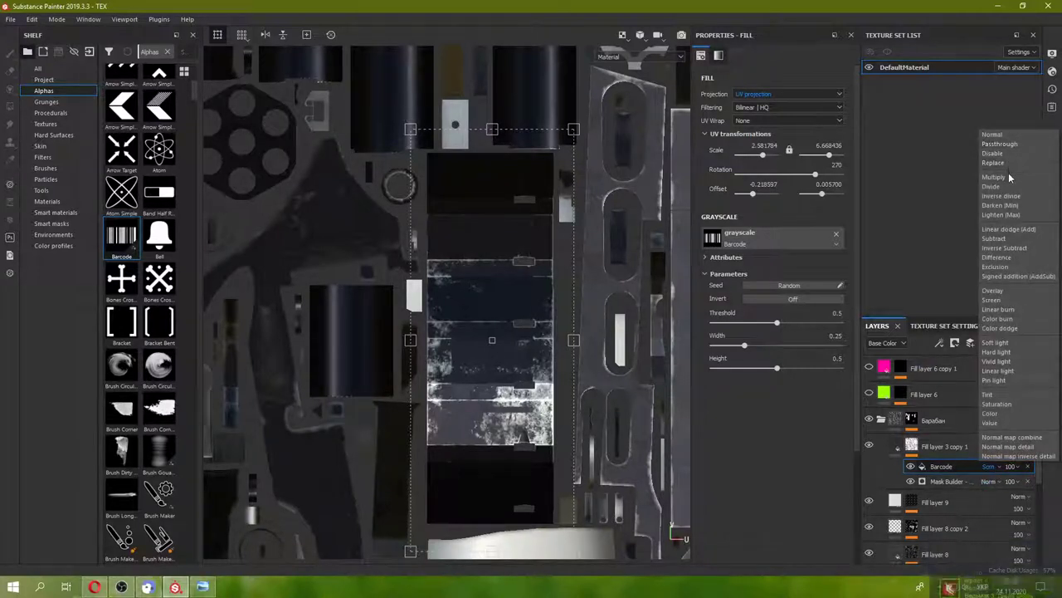
left_click(994, 135)
left_click(990, 467)
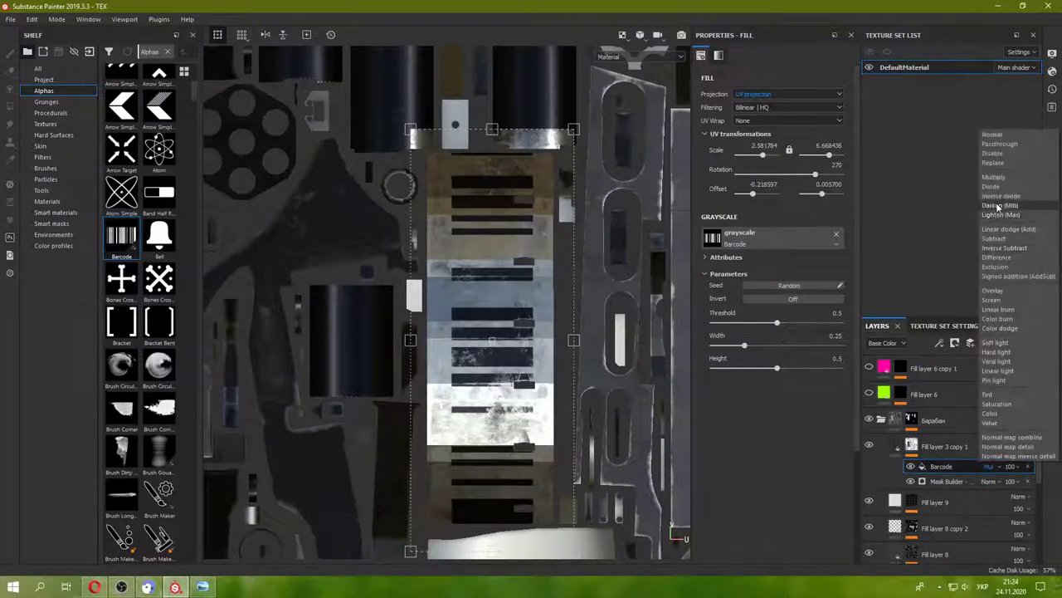
left_click(992, 186)
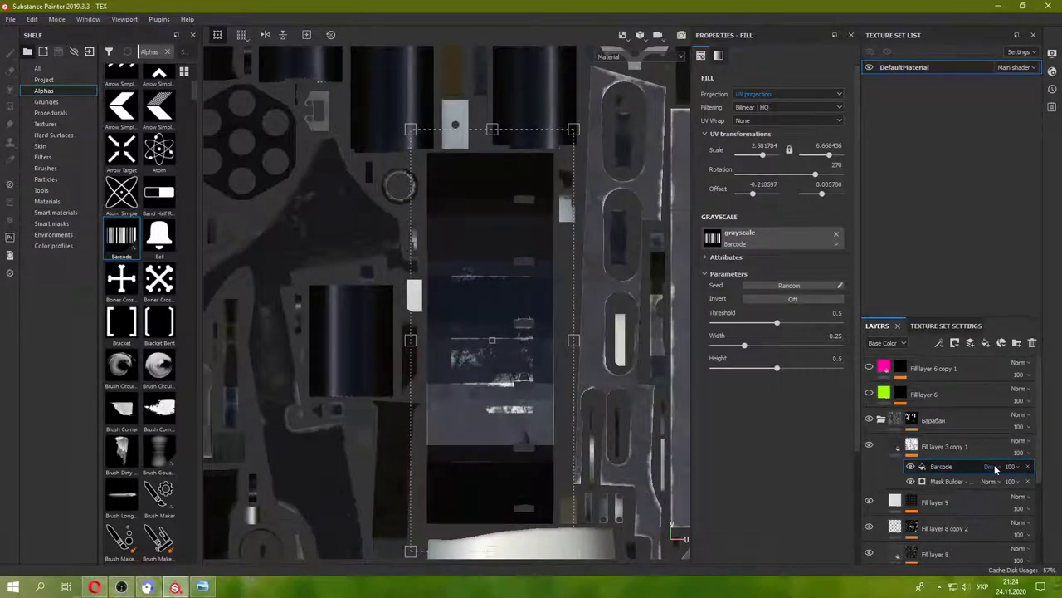
left_click(995, 467)
left_click(1024, 197)
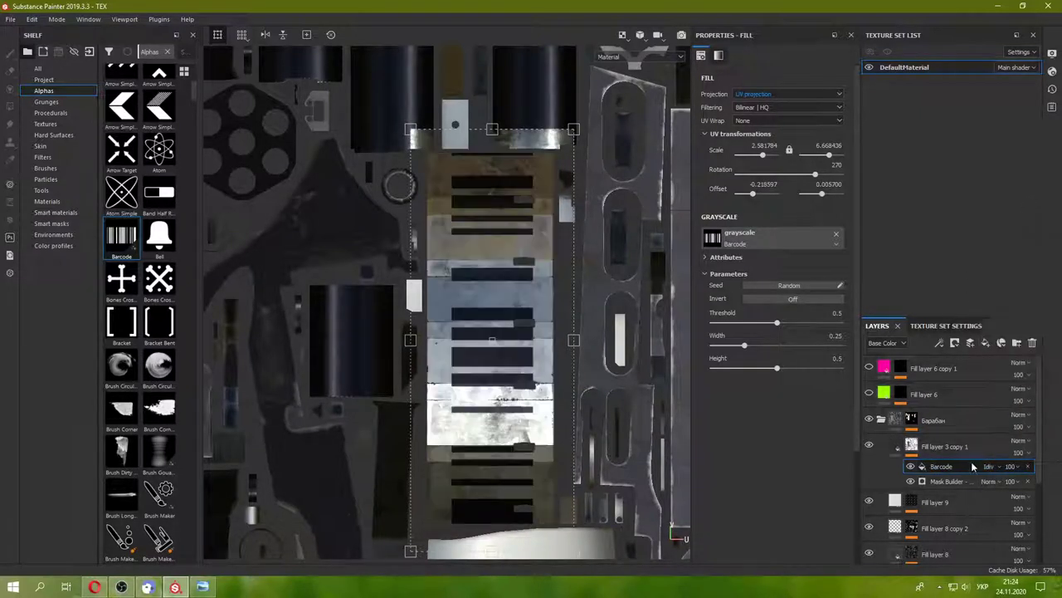
left_click(999, 467)
left_click(930, 286)
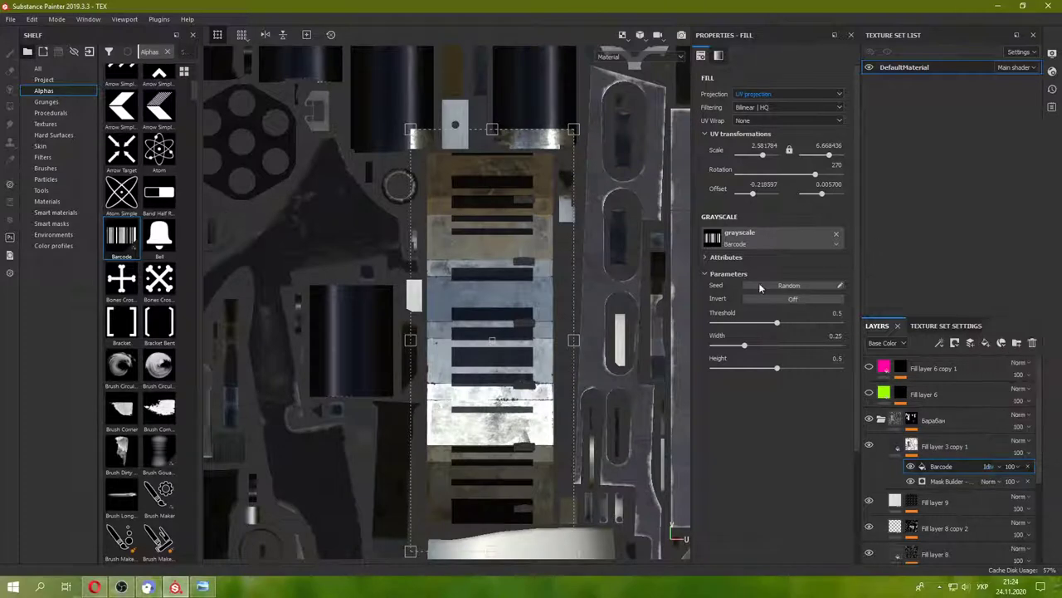
key("F1")
scroll(573, 319, "down", 3)
- Test rotating the Barcode stripes and widening to 0.83, undo the width, then delete the effect
scroll(572, 319, "up", 3)
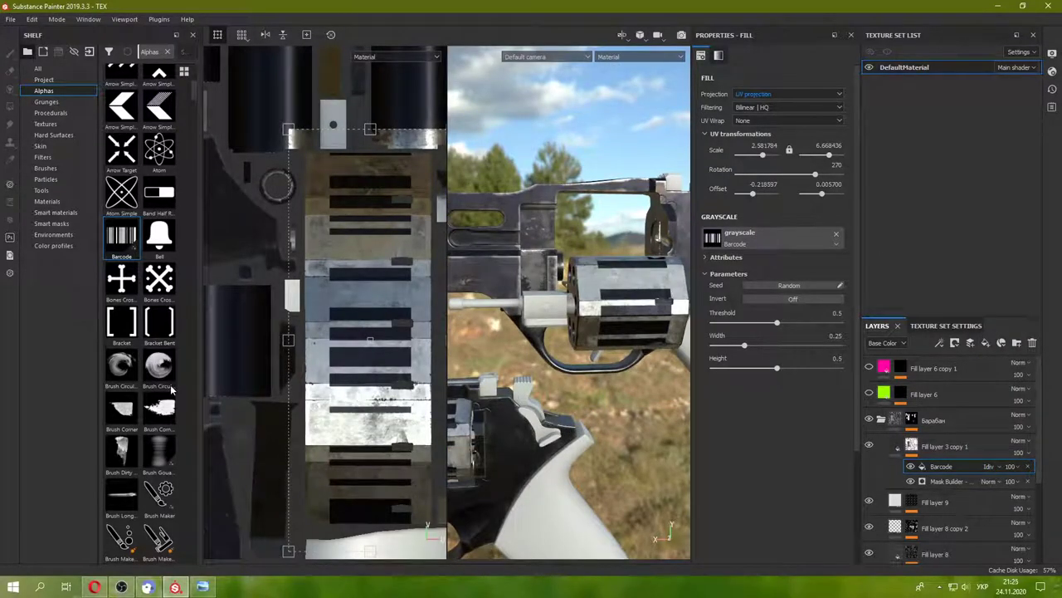
scroll(372, 373, "down", 2)
scroll(372, 374, "down", 2)
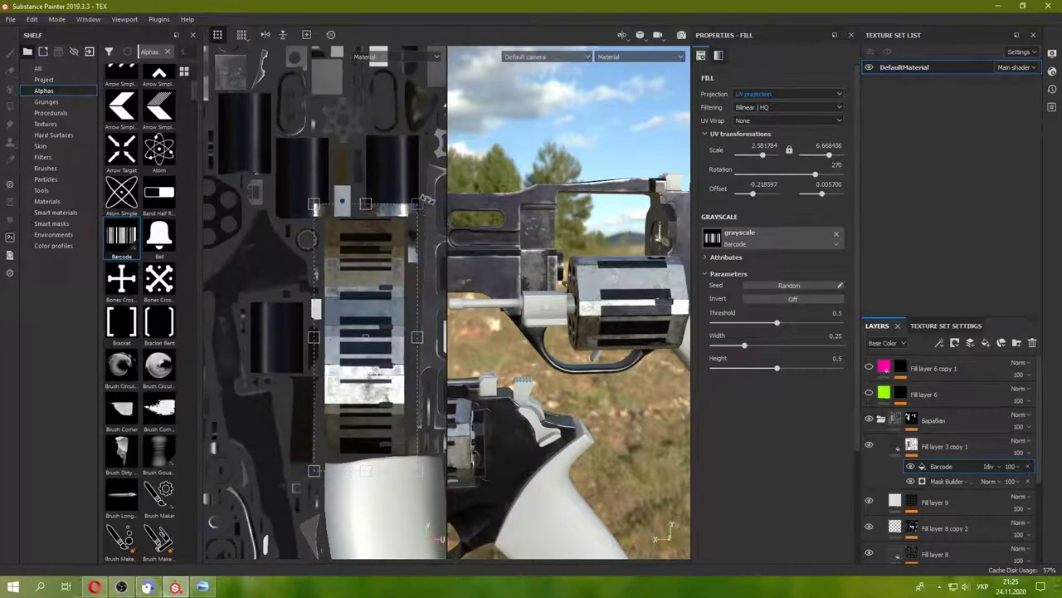
mouse_move(426, 200)
left_mouse_down()
mouse_move(280, 323)
mouse_move(292, 325)
mouse_move(349, 203)
mouse_move(333, 238)
left_mouse_up()
scroll(279, 324, "down", 2)
scroll(296, 326, "down", 2)
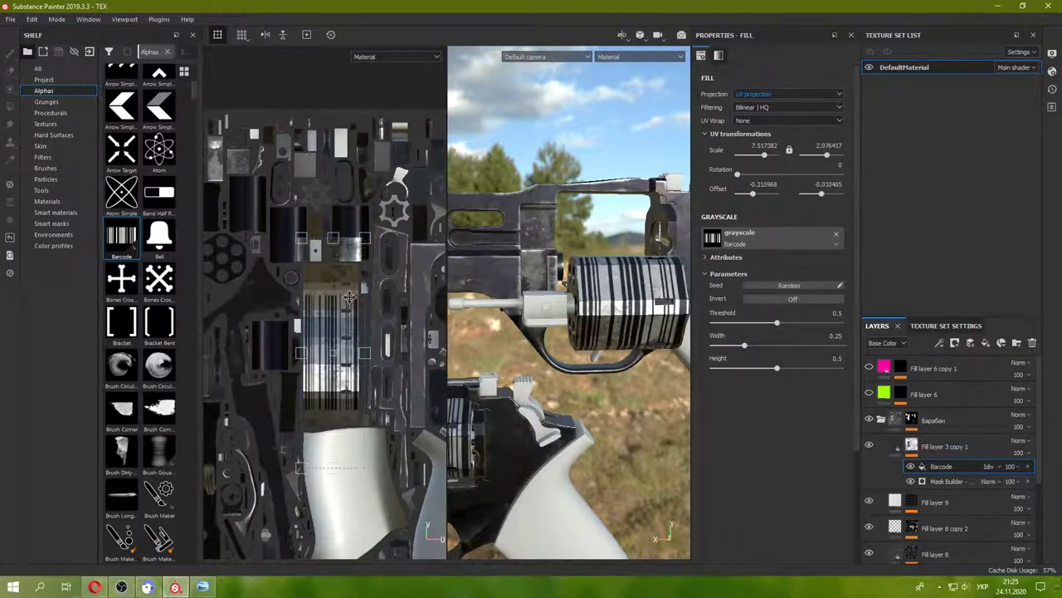
left_click_drag(774, 350, 820, 346)
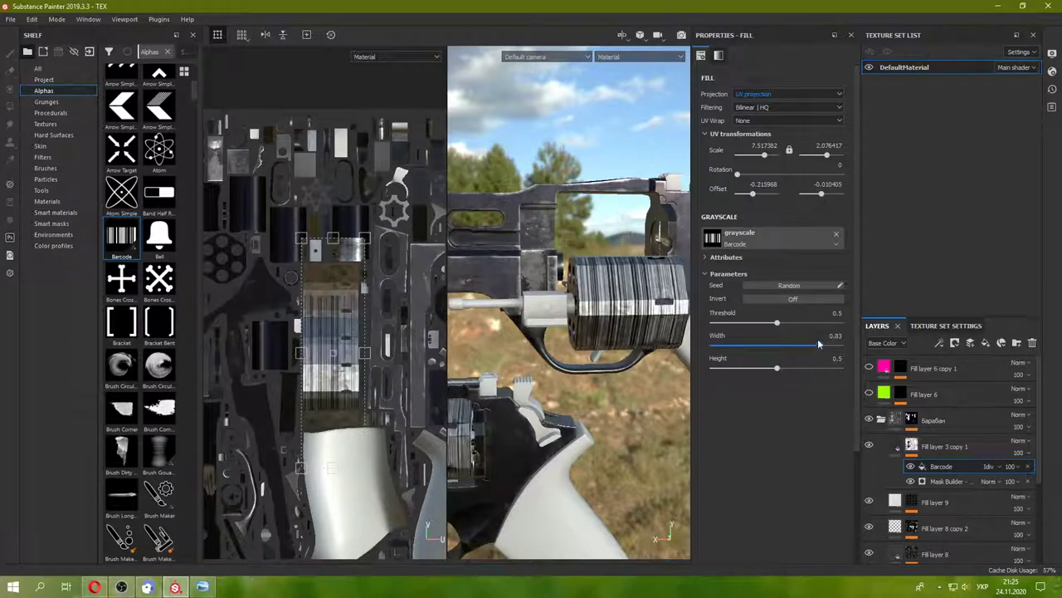
key("ctrl+z")
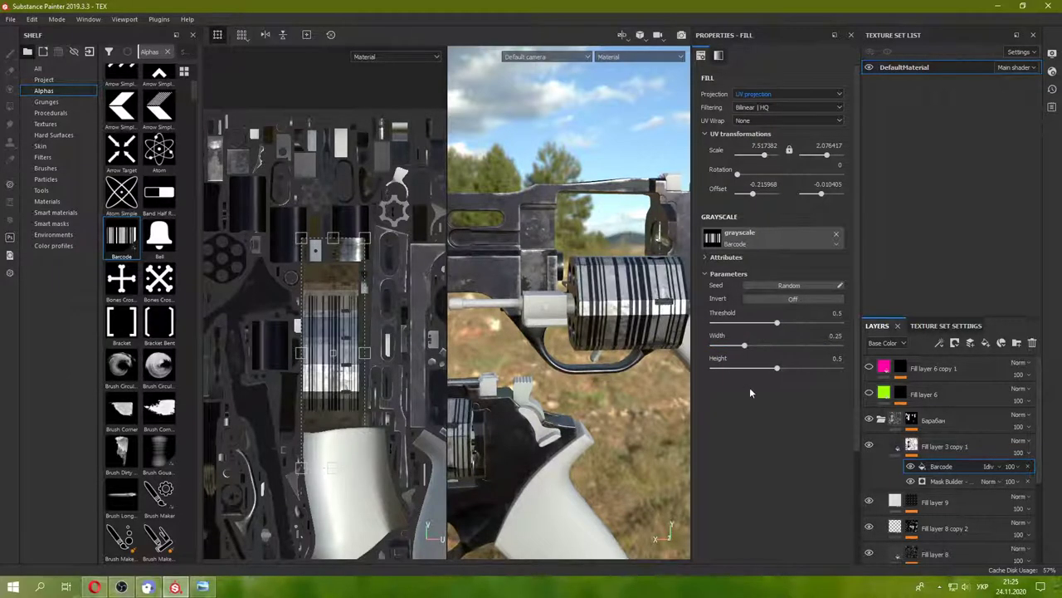
left_click(1028, 465)
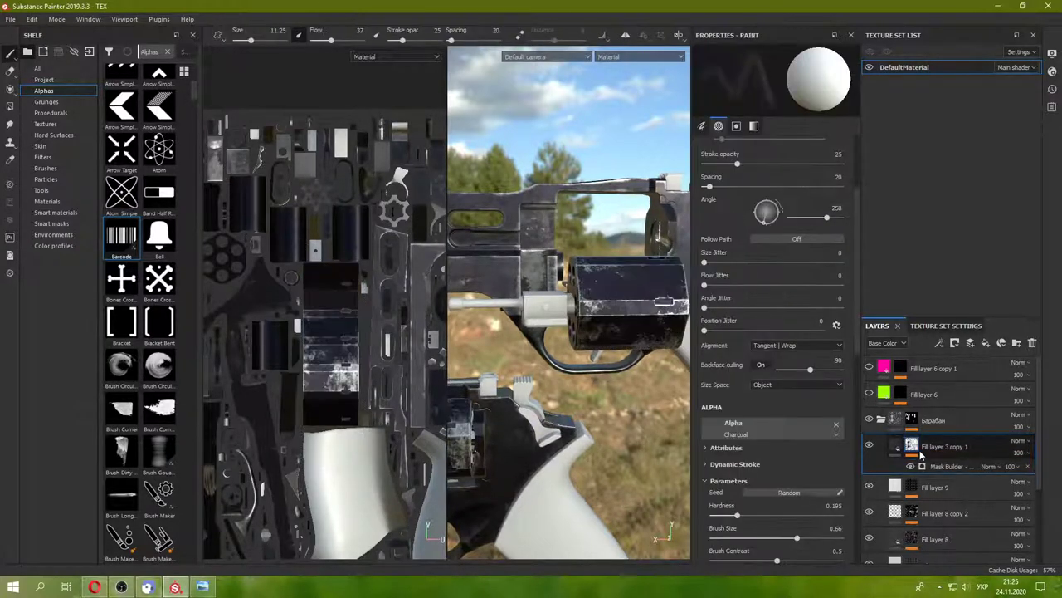
- Add a Fill effect to Fill layer 3 copy 1's mask with UV wrap set to None
right_click(915, 451)
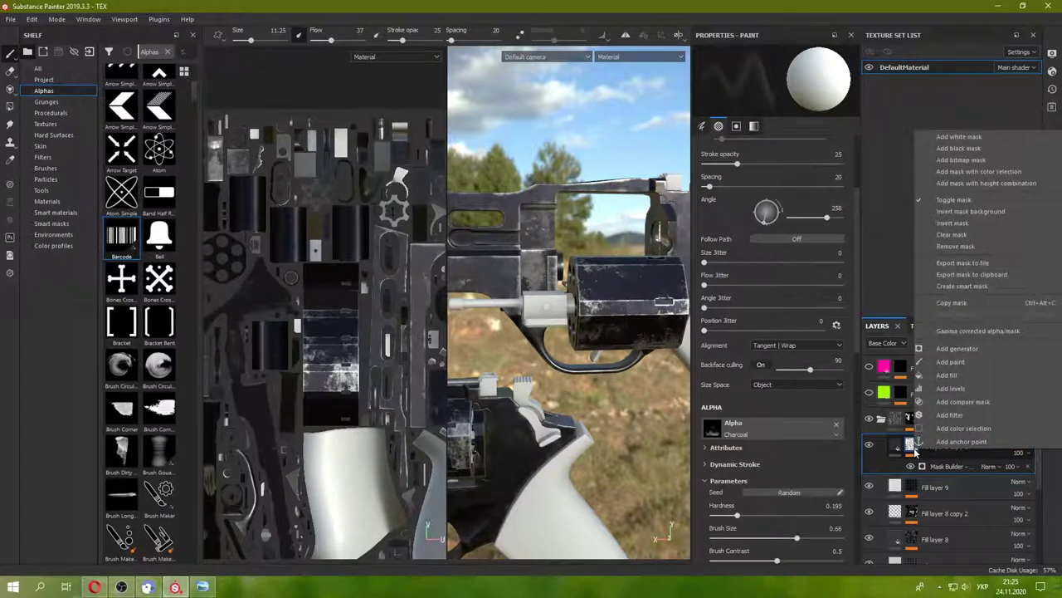
left_click(977, 376)
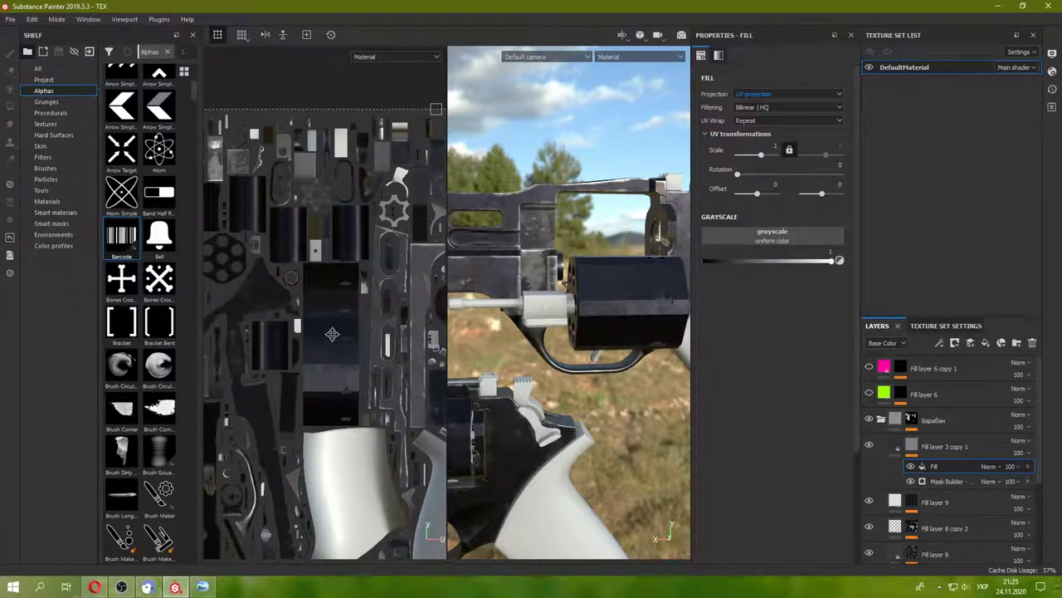
scroll(332, 335, "down", 3)
scroll(332, 335, "down", 2)
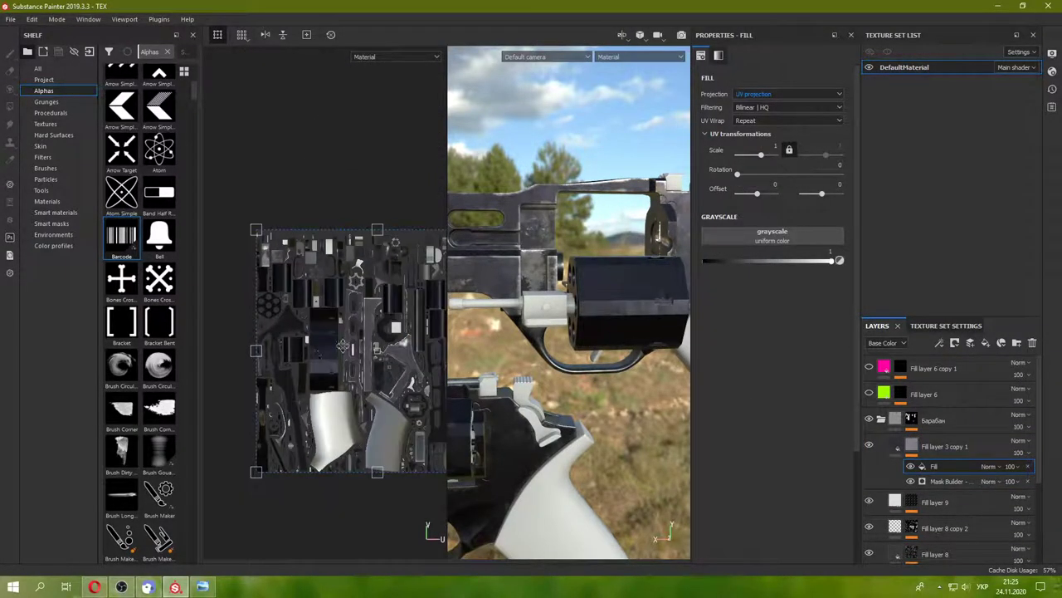
left_click(779, 122)
left_click(745, 152)
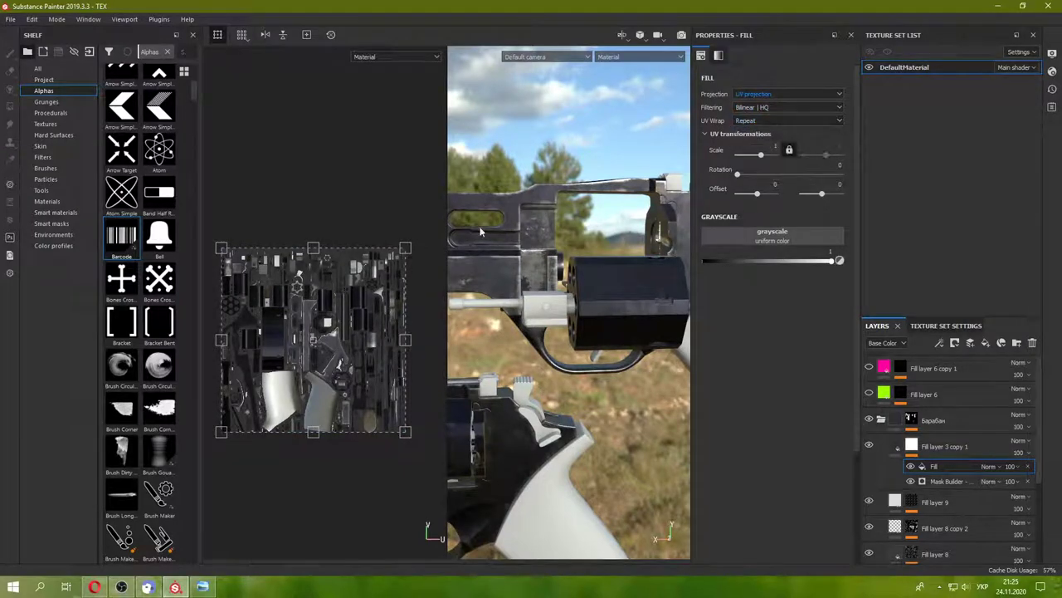
left_click(788, 120)
left_click(745, 132)
- In the 2D UV view, scale the fill to 25.56 and squeeze it into a strip over the cylinder
key("F2")
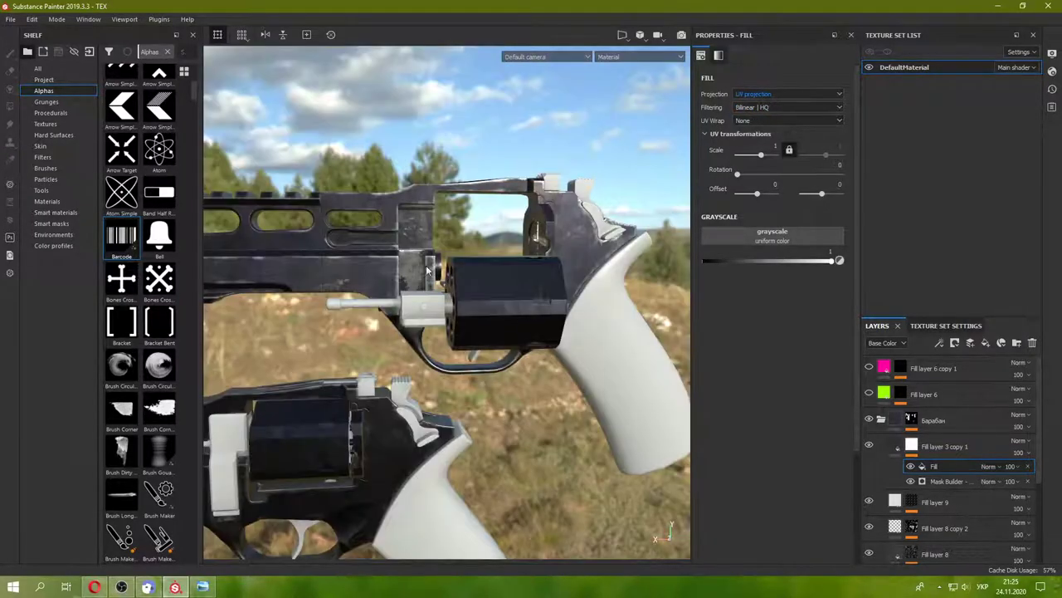
key("F3")
scroll(531, 320, "up", 2)
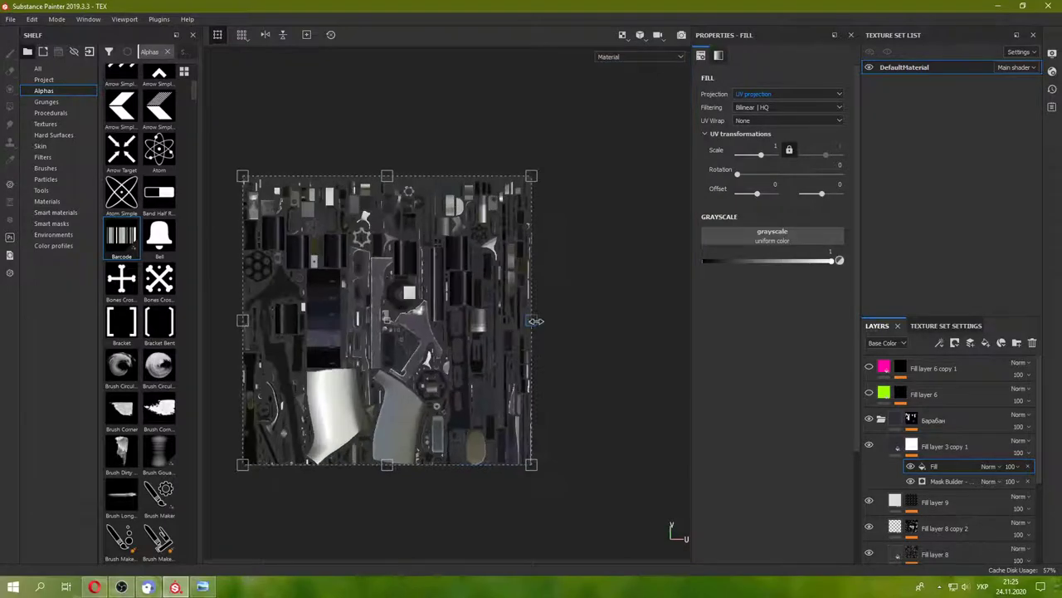
left_click_drag(384, 330, 304, 327)
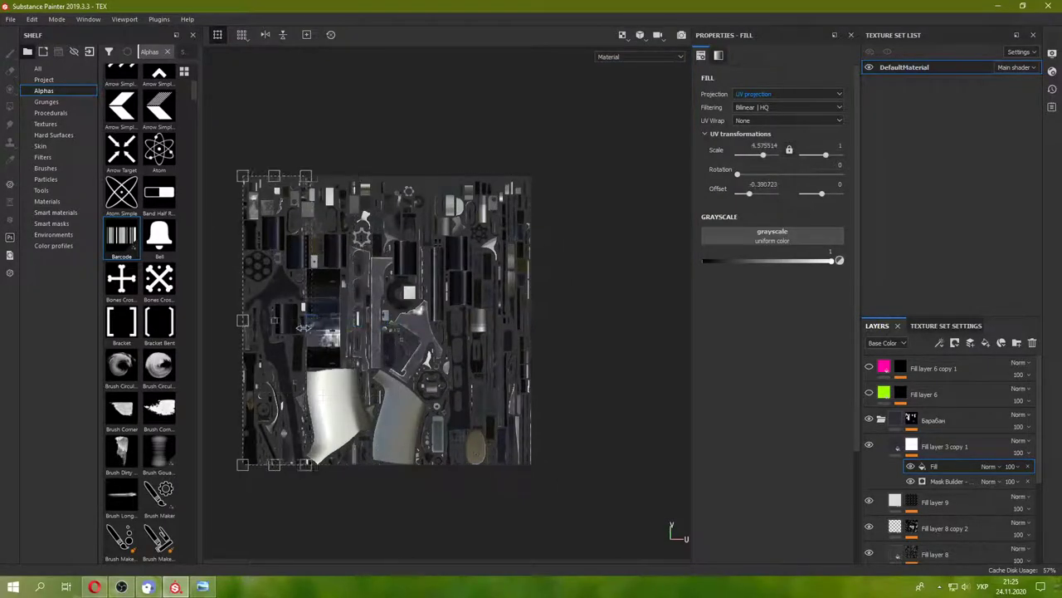
left_click_drag(272, 262, 334, 267)
scroll(340, 290, "up", 1)
scroll(340, 290, "up", 2)
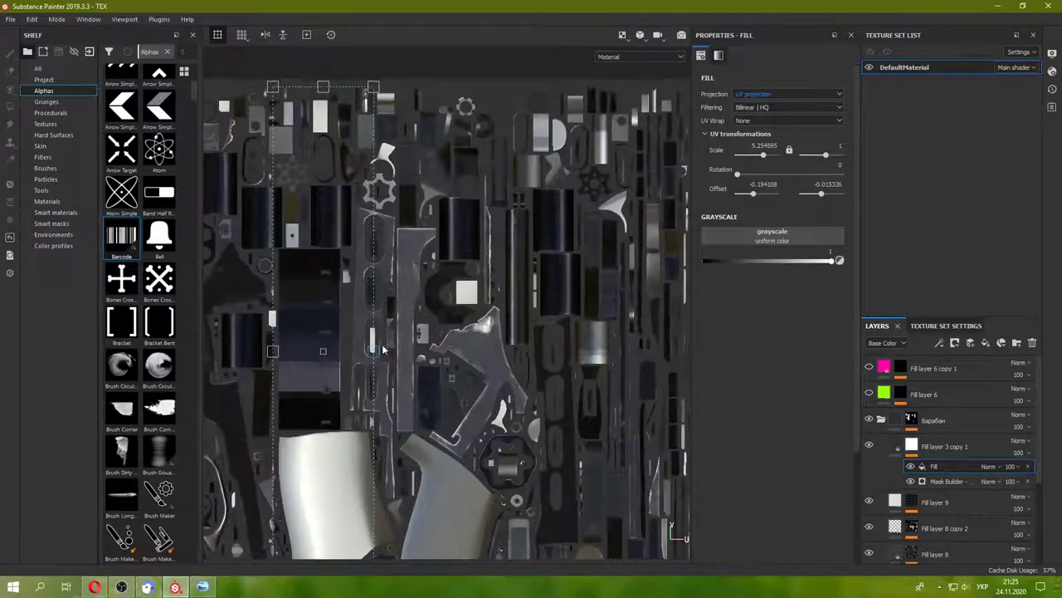
left_click_drag(305, 350, 304, 350)
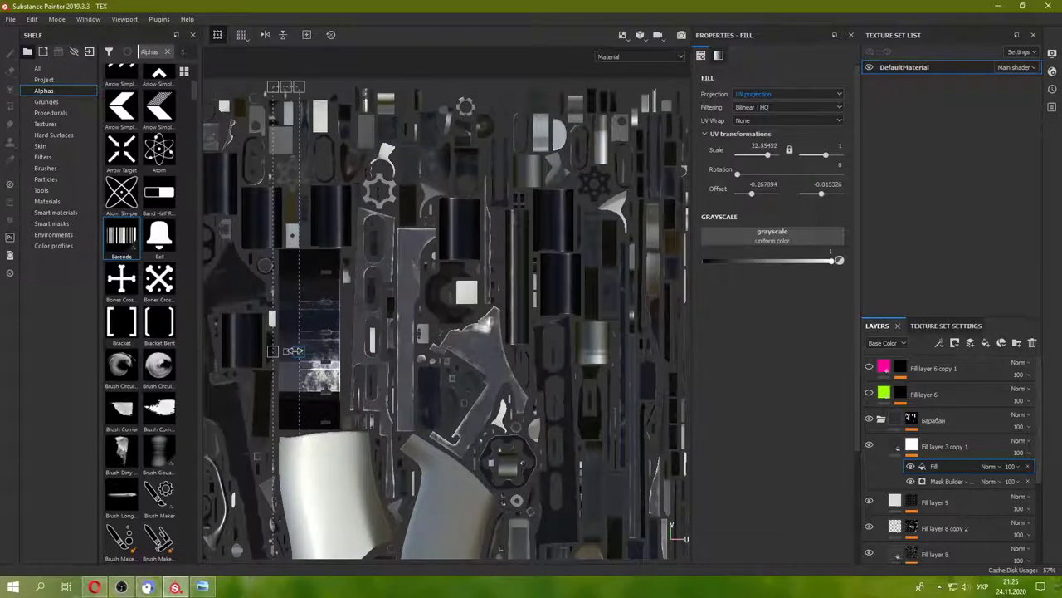
left_click_drag(305, 306, 302, 300)
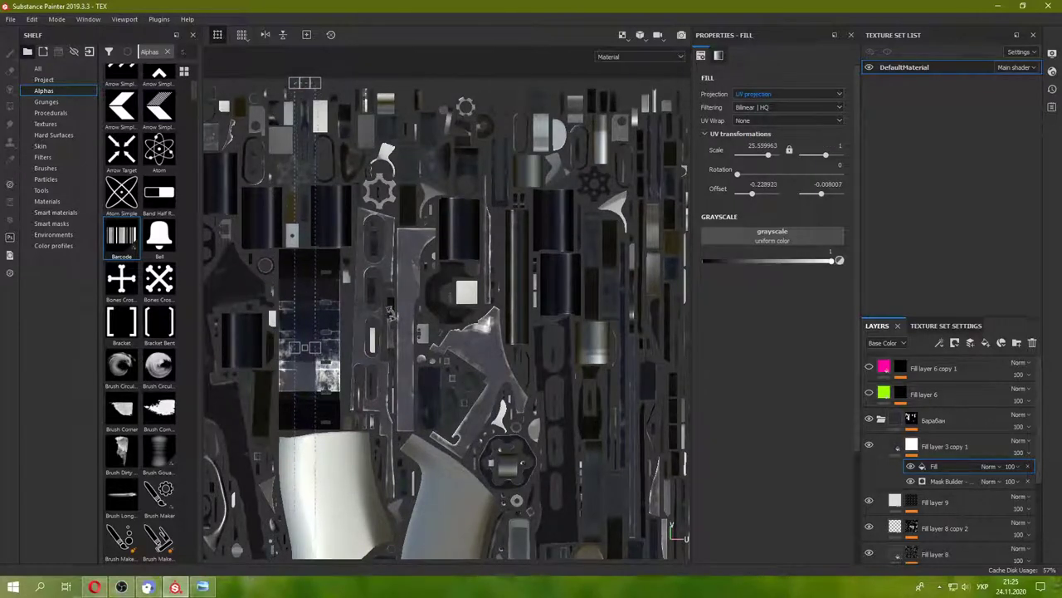
left_click(1001, 465)
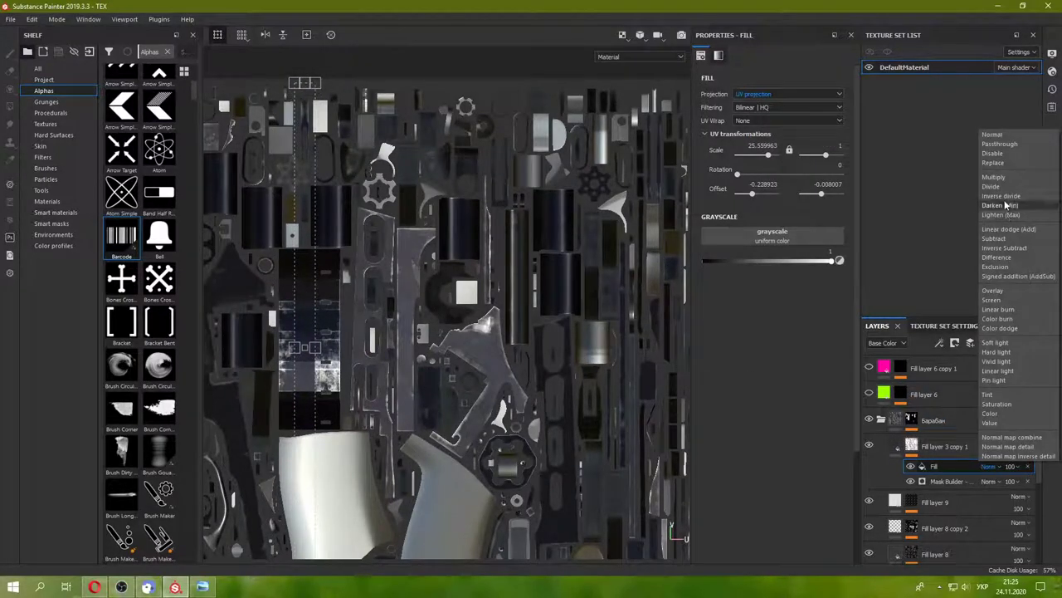
- Try Divide and Darken blending on the Fill effect, settling on Difference
left_click(1001, 186)
scroll(374, 332, "up", 3)
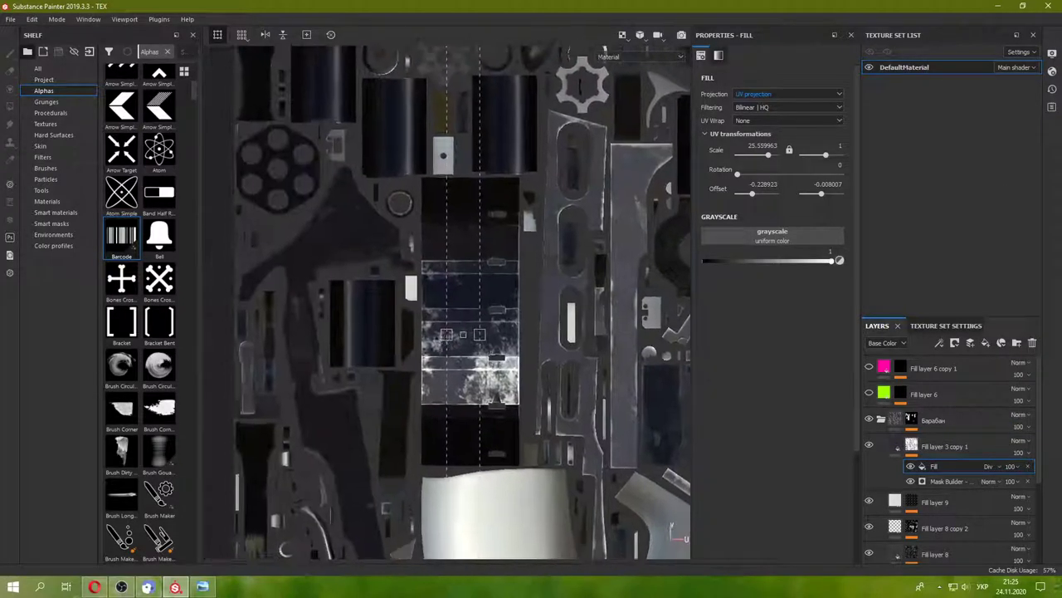
left_click(1004, 465)
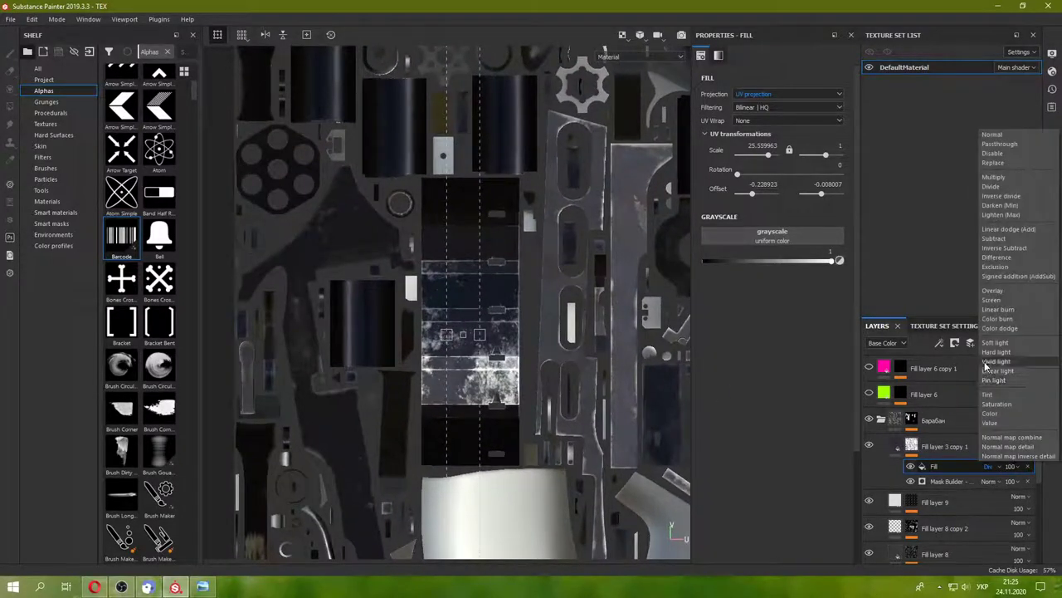
left_click(1012, 206)
left_click(1004, 466)
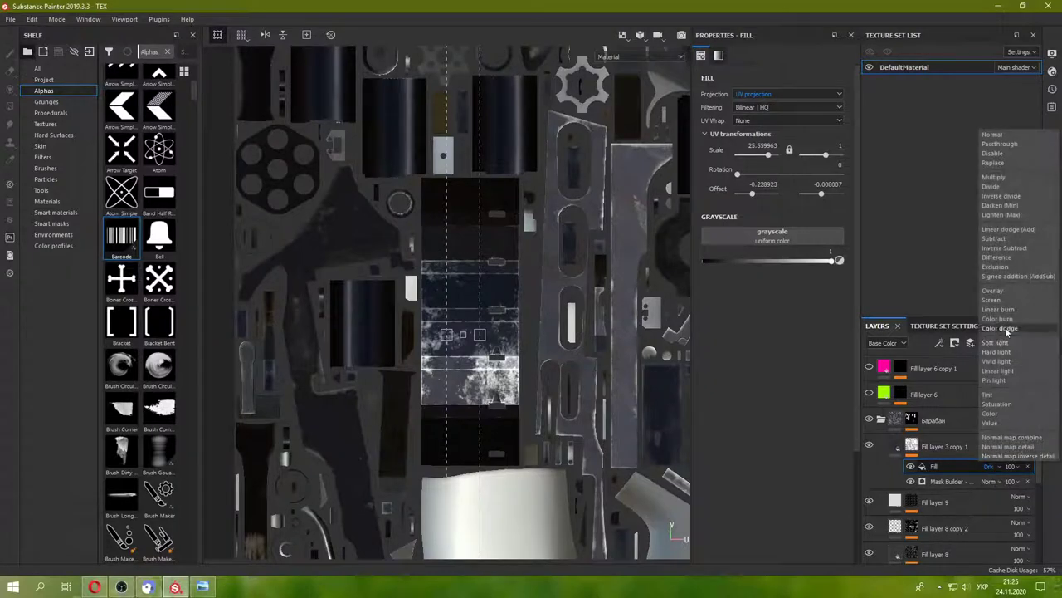
left_click(1010, 262)
scroll(479, 299, "up", 2)
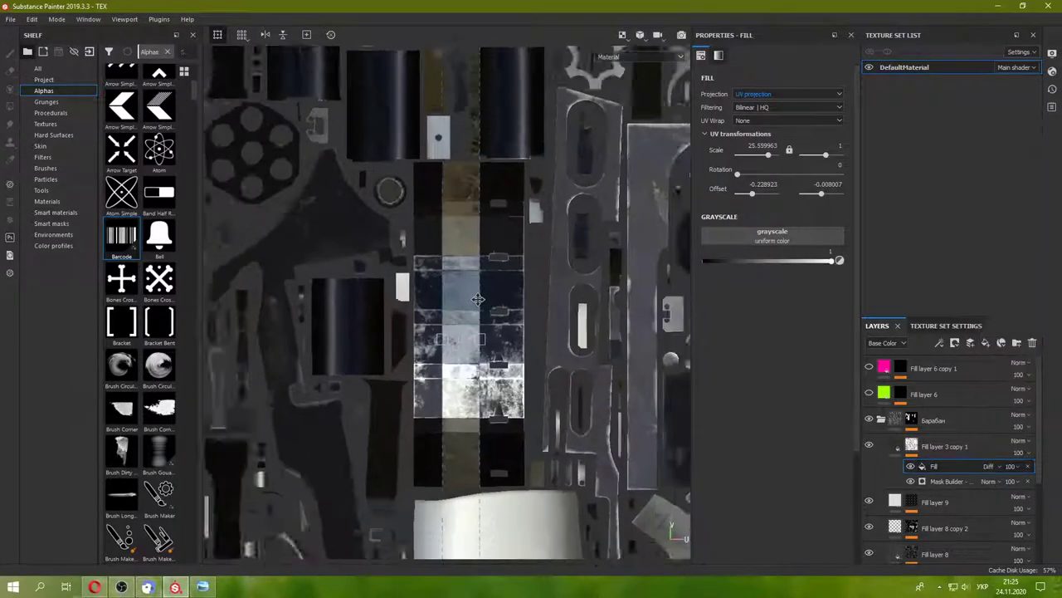
scroll(479, 299, "up", 2)
- In 2D/3D split view, scale the fill stripe to about 39 and shift it along the cylinder
left_click(622, 35)
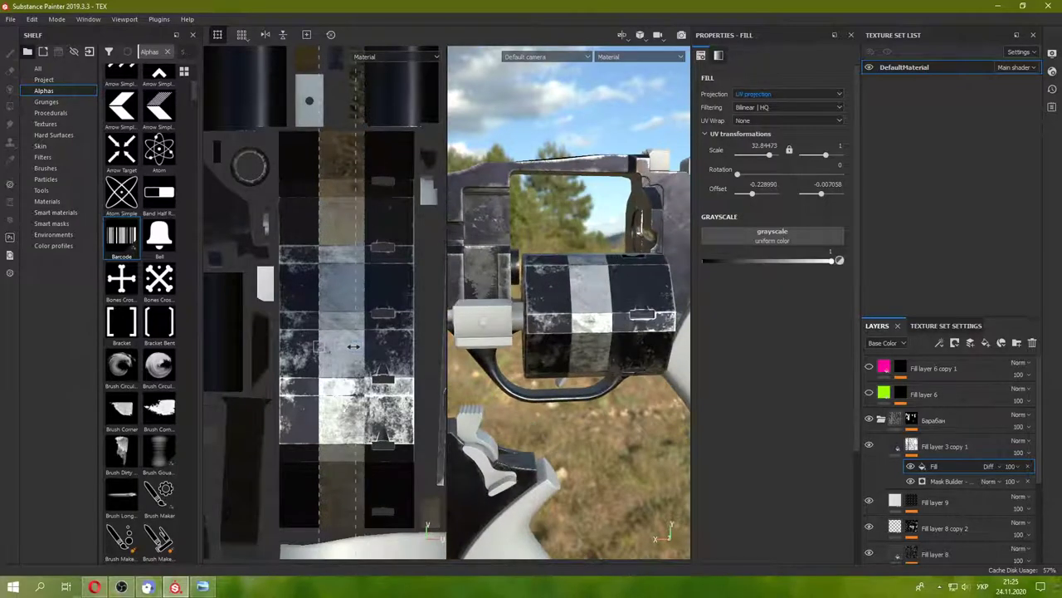
left_click_drag(353, 346, 311, 346)
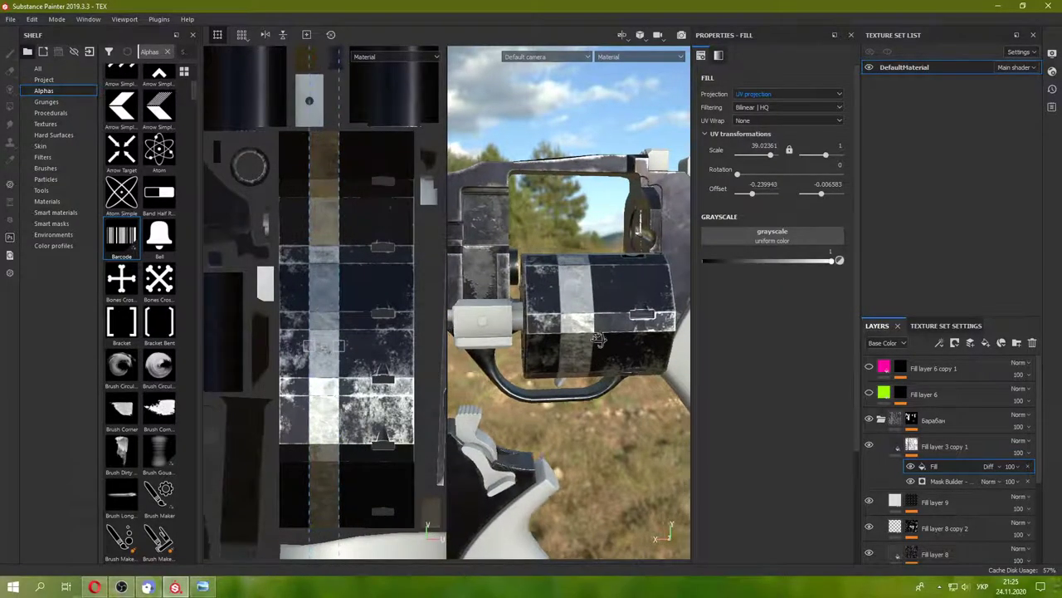
mouse_move(597, 339)
left_mouse_down("alt")
mouse_move(550, 352)
mouse_move(582, 350)
left_mouse_up("alt")
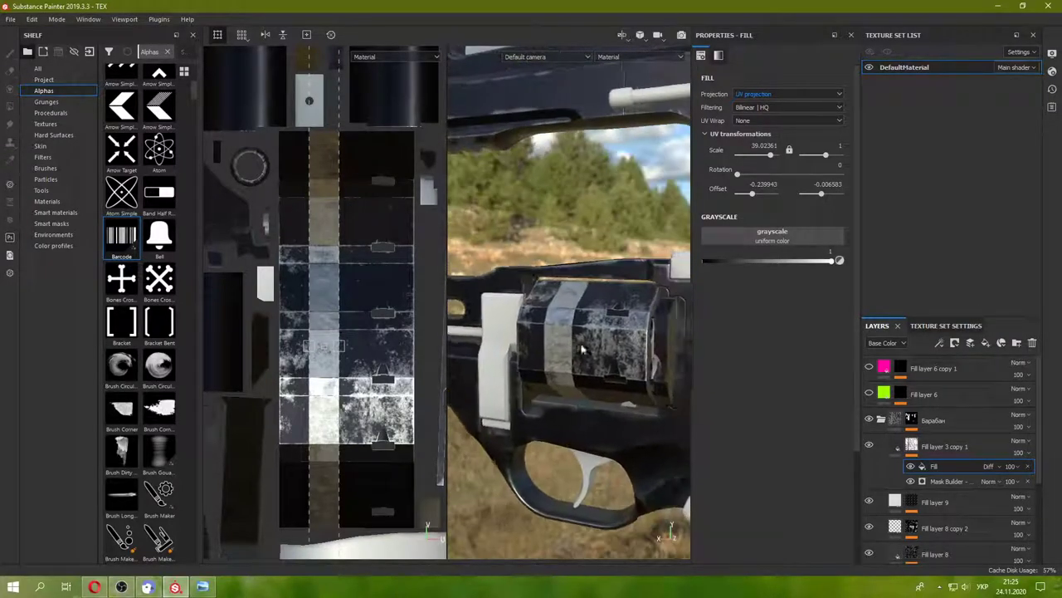
left_click_drag(325, 311, 385, 310)
scroll(398, 353, "up", 2)
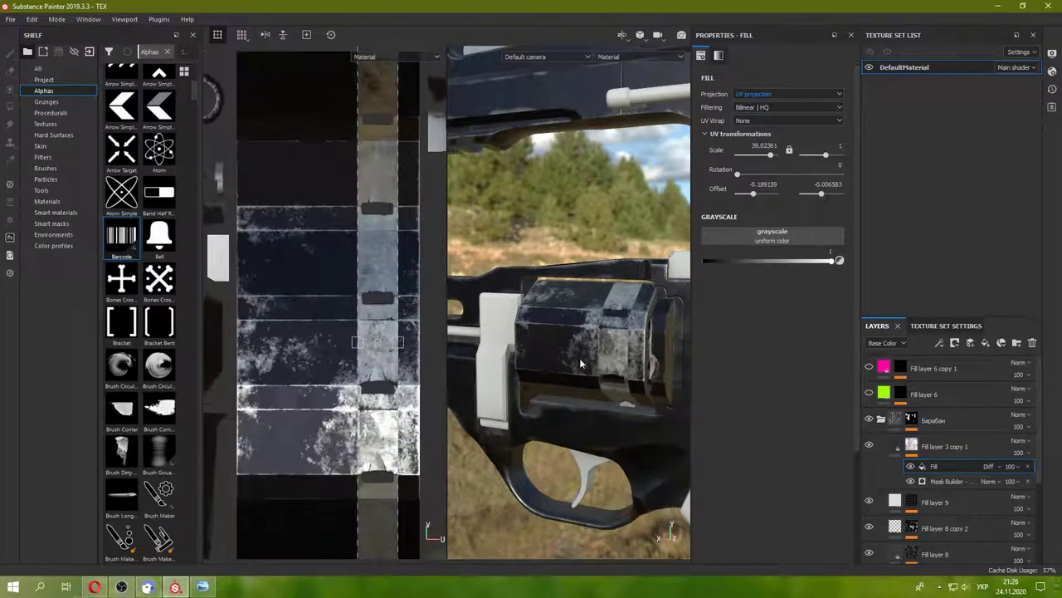
left_click_drag(579, 358, 610, 344, "alt")
left_click_drag(319, 342, 438, 312)
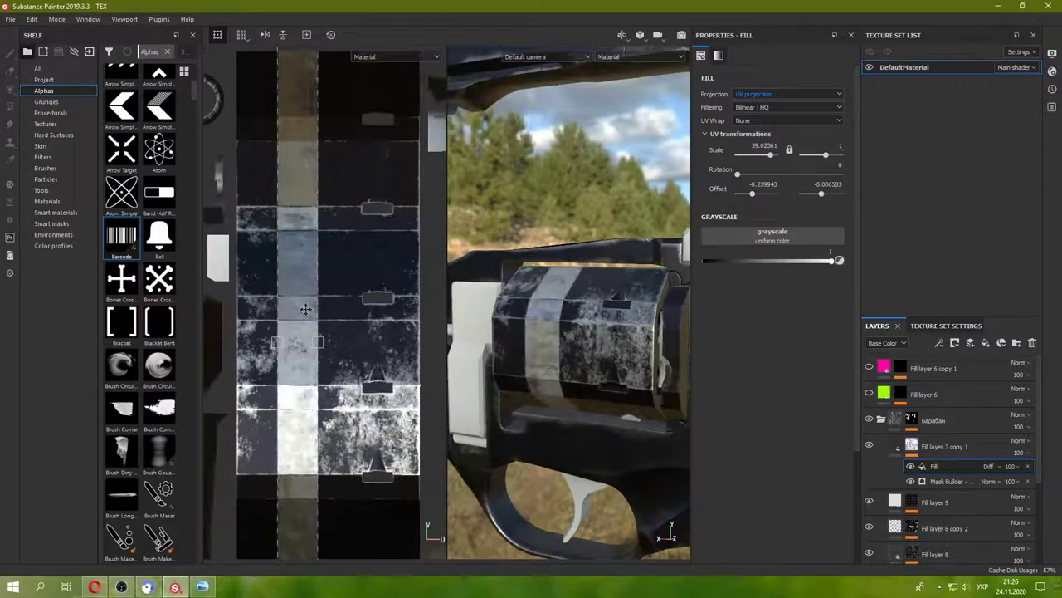
left_click_drag(363, 311, 301, 312)
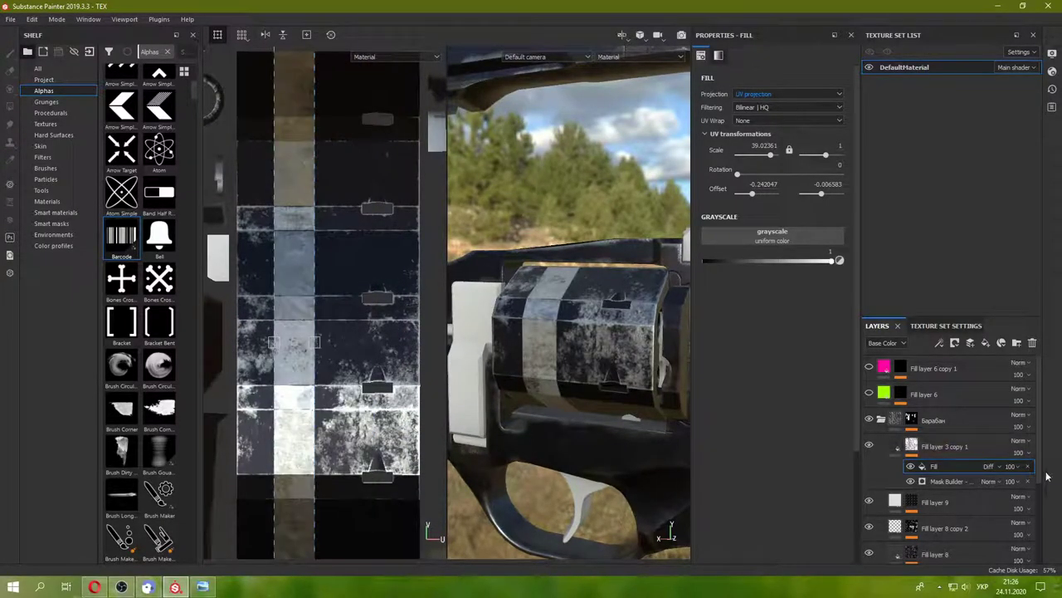
left_click(990, 466)
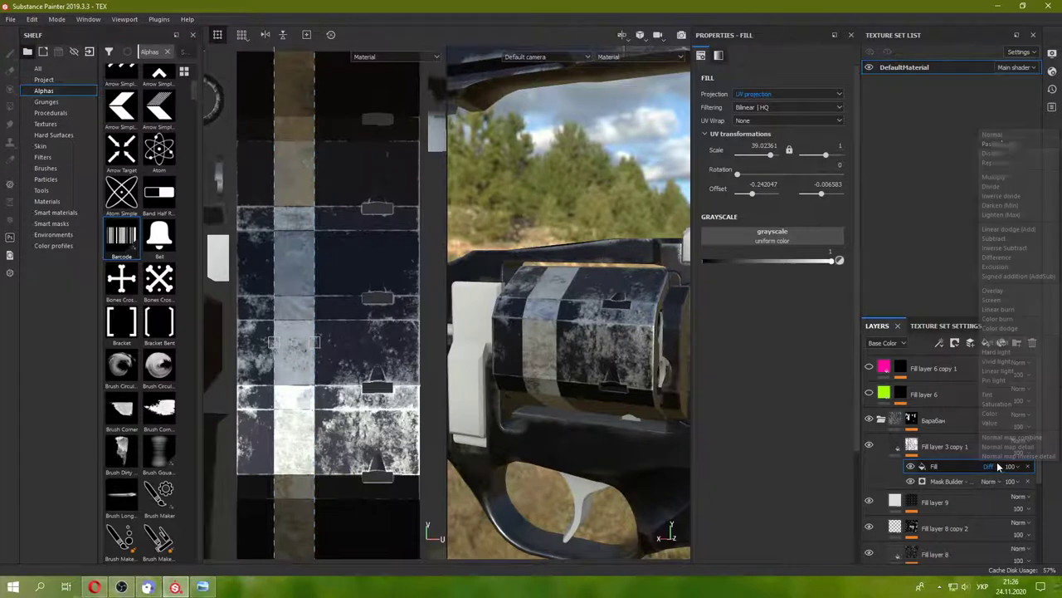
- Multiply the fill at grayscale 0, scaling its stripe to about 46.7 with X offset -0.25
left_click(993, 177)
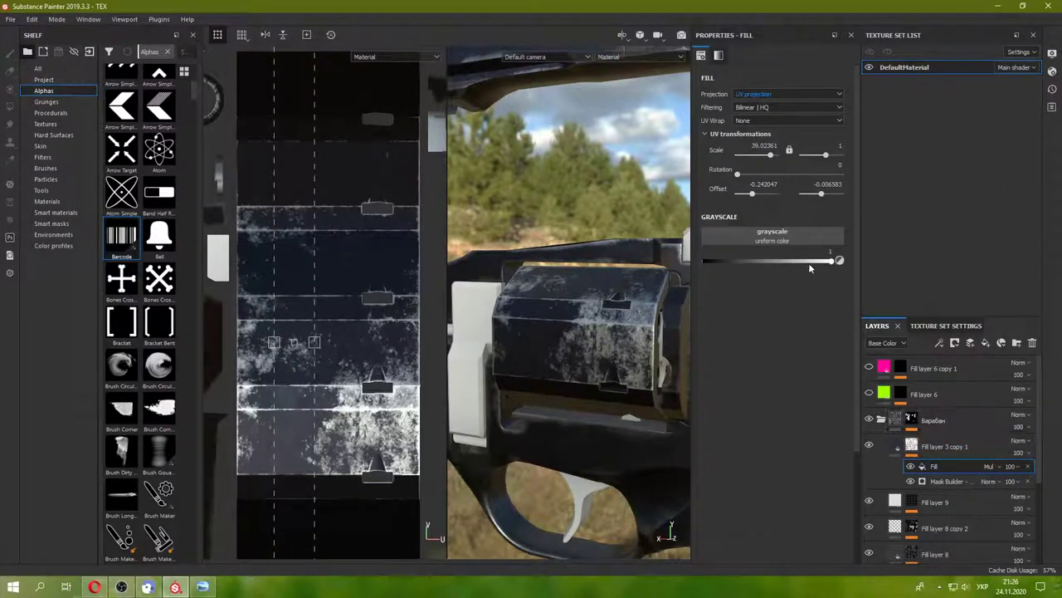
left_click_drag(810, 262, 633, 272)
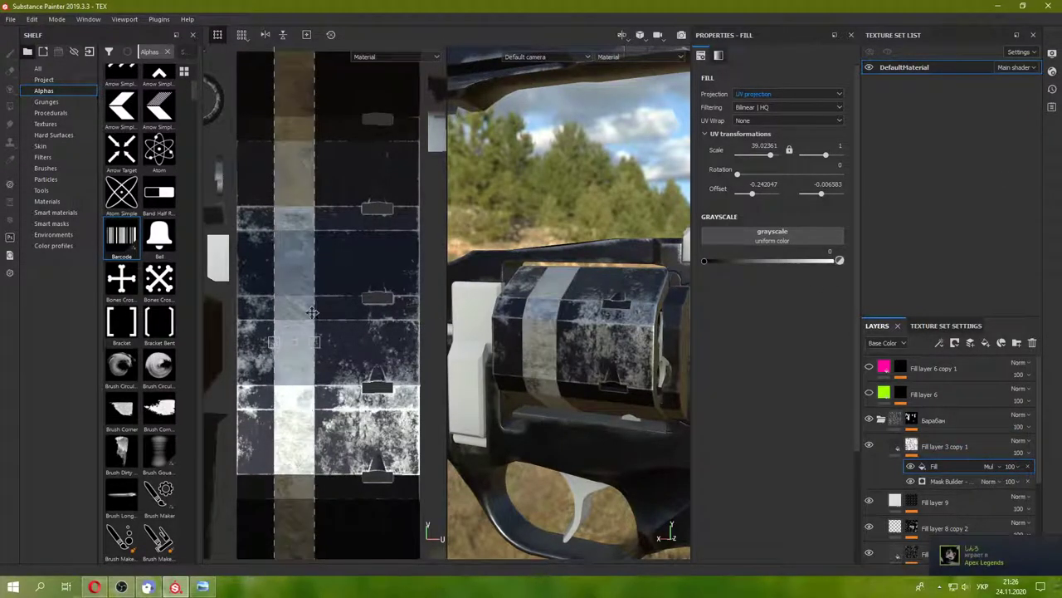
left_click_drag(344, 308, 382, 311)
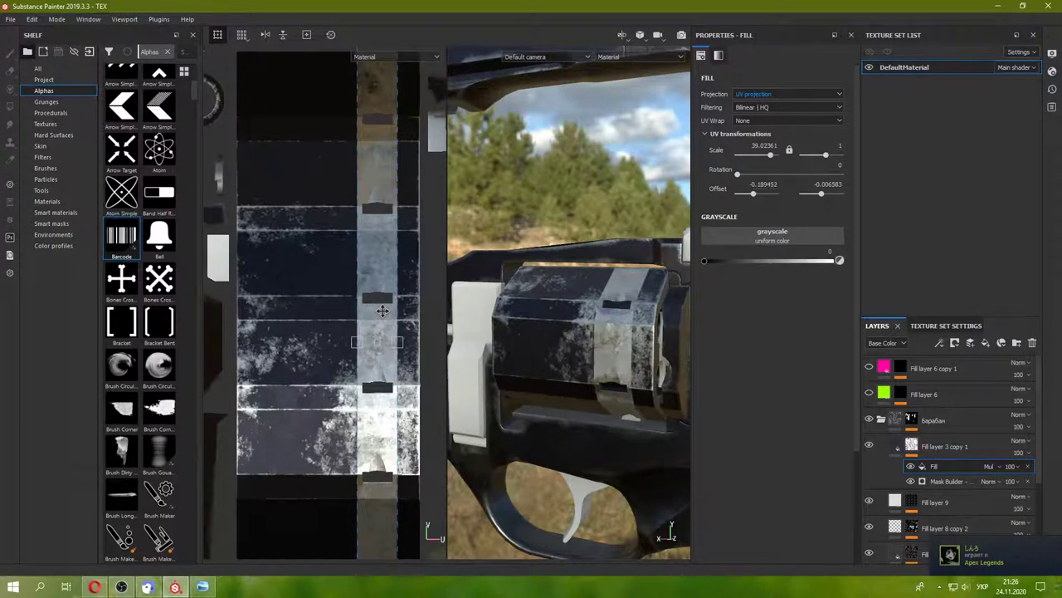
mouse_move(478, 316)
left_mouse_down("alt")
mouse_move(590, 314)
mouse_move(581, 249)
left_mouse_up("alt")
left_click_drag(379, 277, 296, 277)
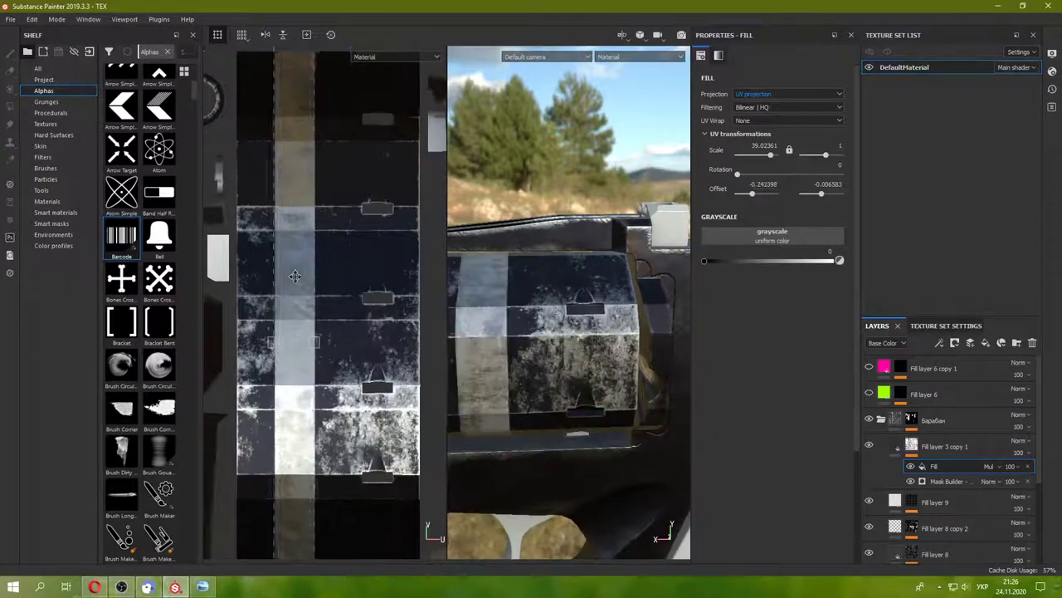
left_click_drag(639, 297, 550, 310, "alt")
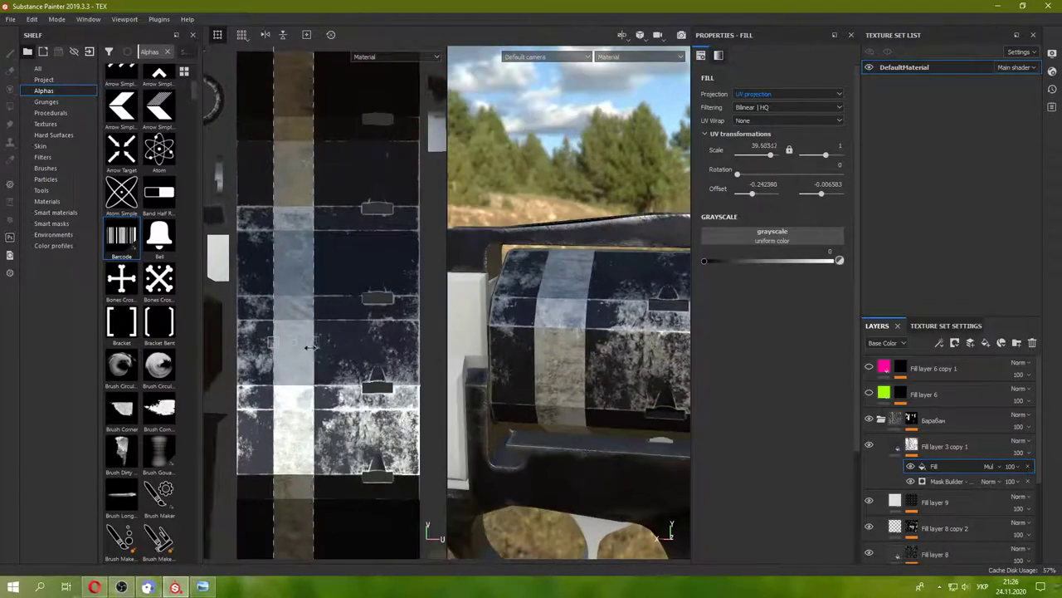
left_click_drag(308, 347, 301, 346)
mouse_move(597, 348)
left_mouse_down("alt")
mouse_move(554, 290)
mouse_move(465, 295)
left_mouse_up("alt")
left_click_drag(296, 327, 287, 326)
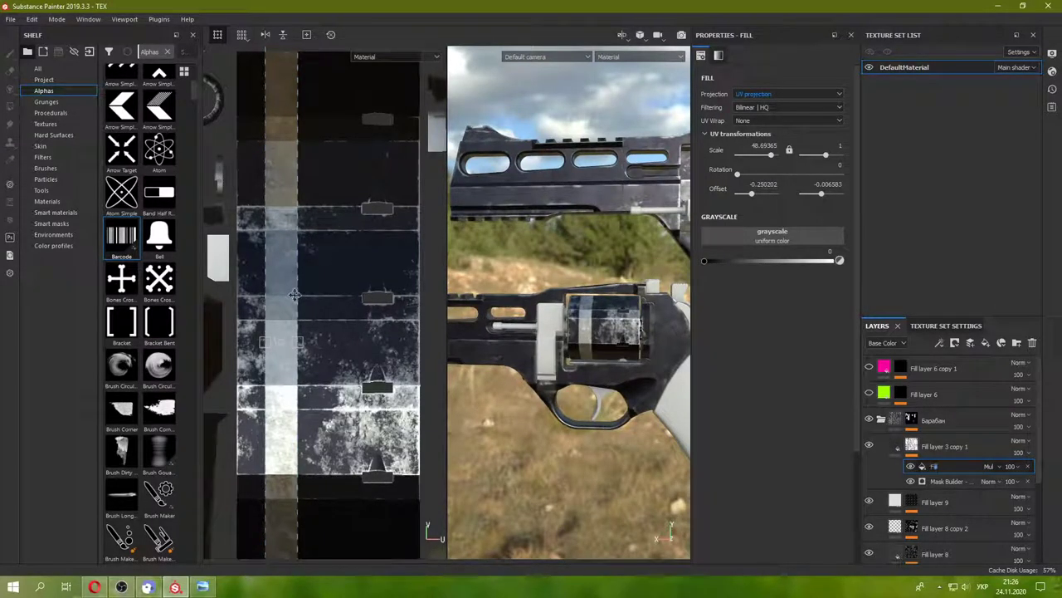
right_click(913, 448)
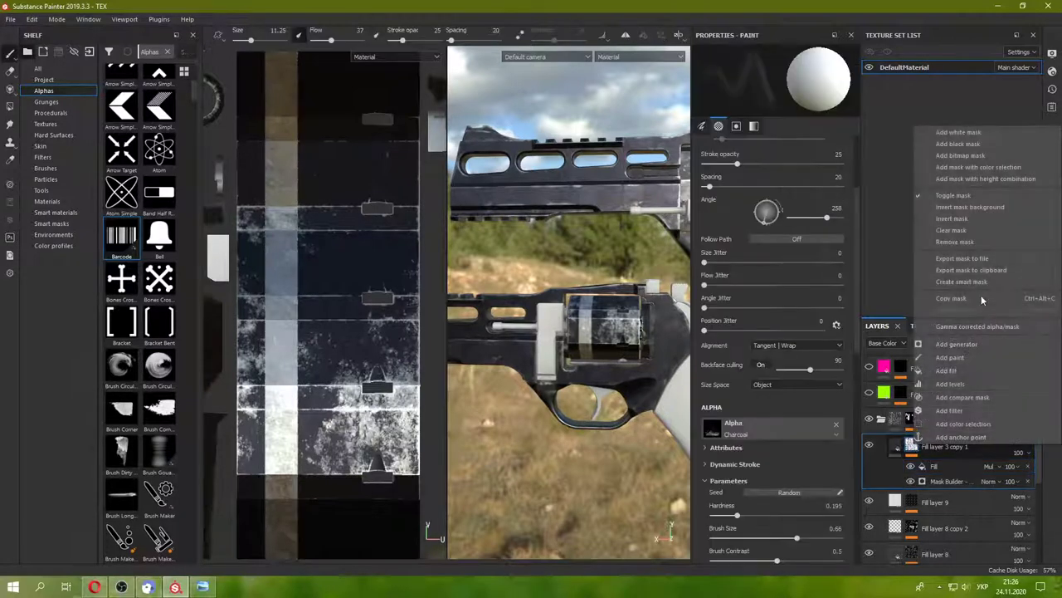
- Add a second Fill to the drum mask with grayscale 0, Multiply blending and UV wrap None
left_click(974, 373)
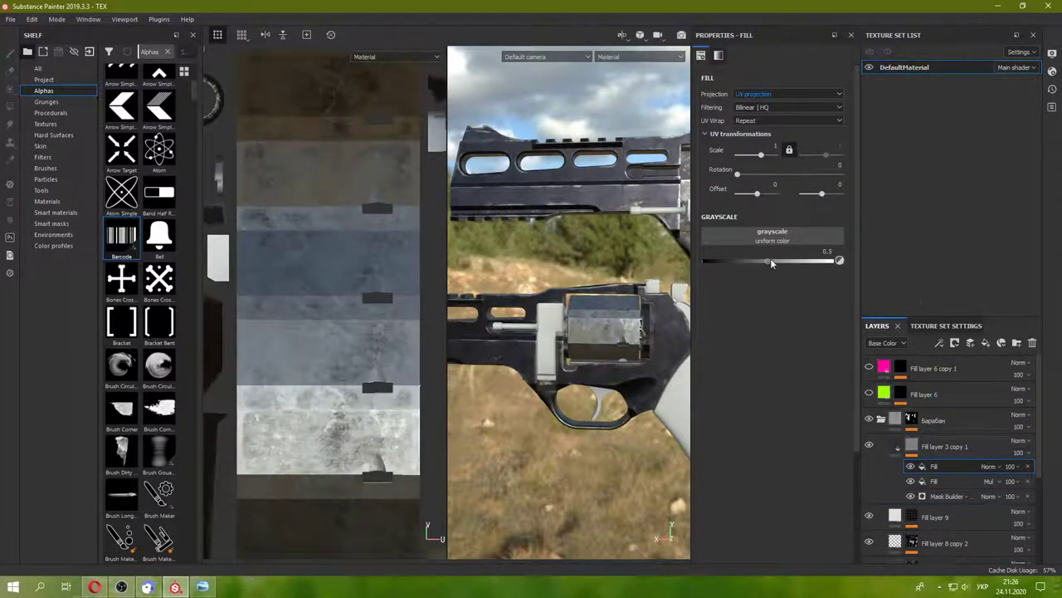
left_click_drag(770, 261, 617, 264)
left_click(987, 466)
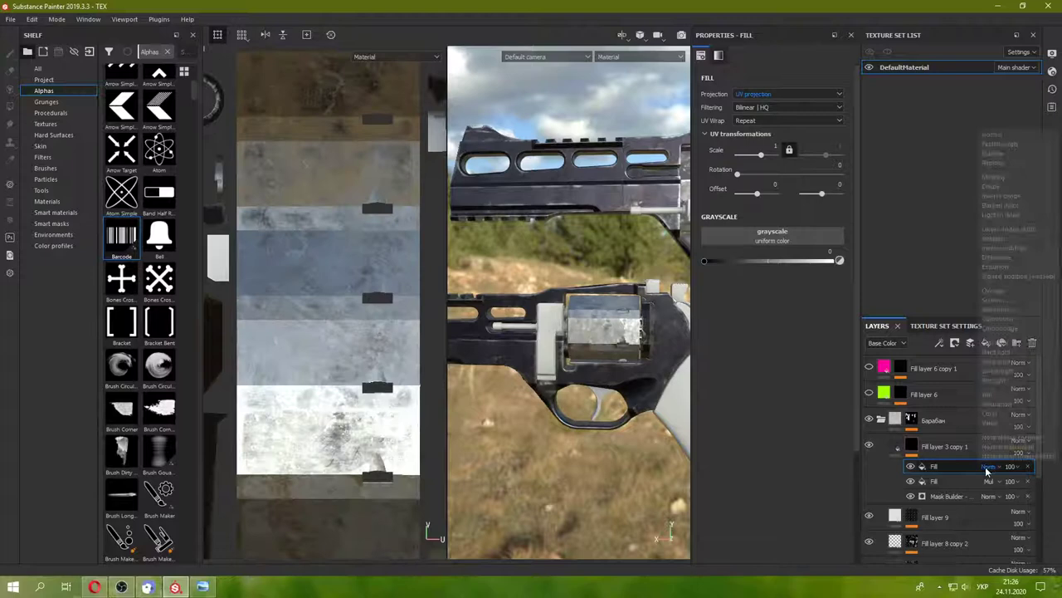
left_click(993, 178)
scroll(333, 312, "down", 2)
scroll(333, 312, "down", 3)
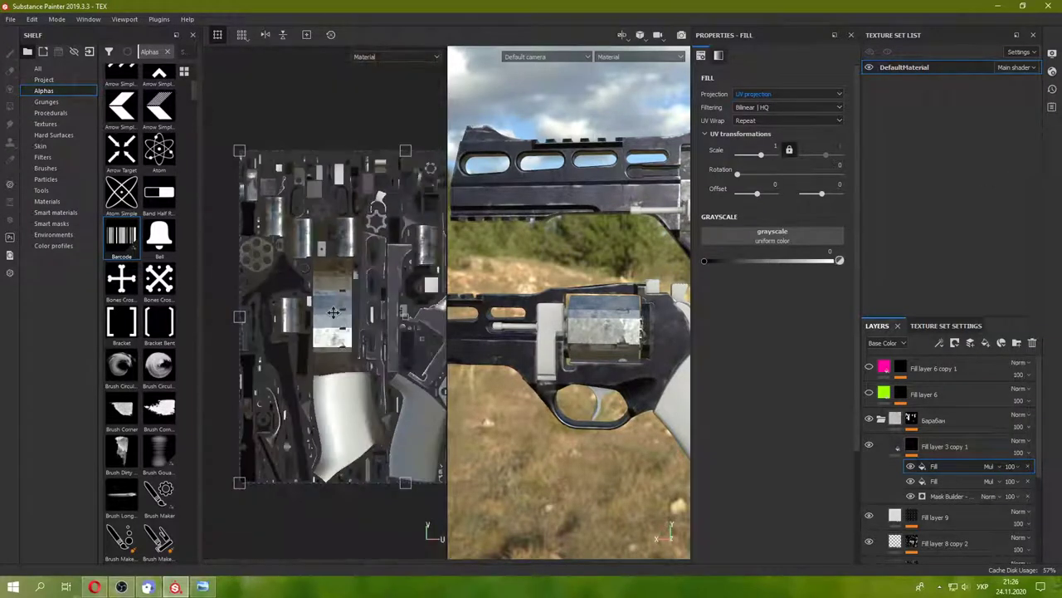
left_click(793, 121)
left_click(741, 130)
scroll(398, 307, "down", 2)
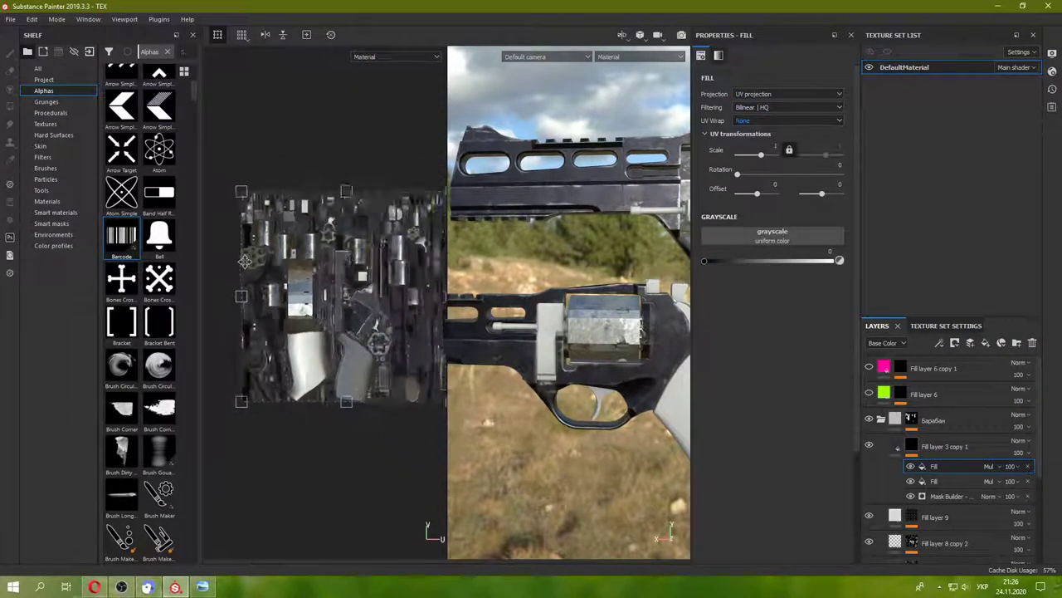
scroll(418, 301, "down", 2)
- Raise the second fill's scale to 128 for a thin dark band on the cylinder
mouse_move(393, 296)
left_mouse_down()
mouse_move(304, 299)
mouse_move(374, 284)
left_mouse_up()
scroll(290, 305, "up", 2)
scroll(290, 304, "up", 2)
scroll(374, 284, "up", 2)
scroll(390, 340, "up", 3)
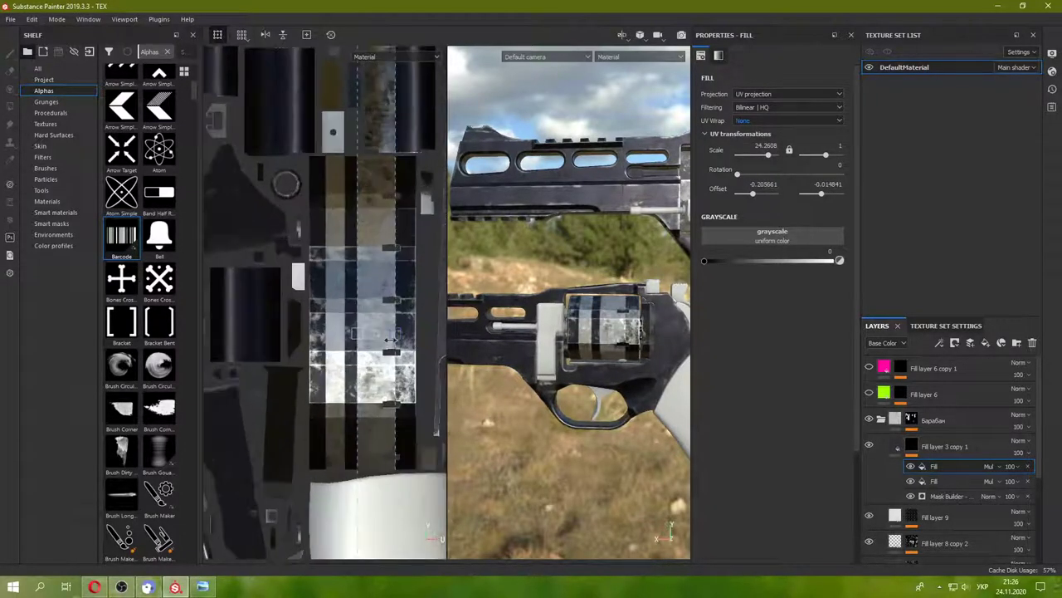
left_click_drag(369, 332, 352, 332)
scroll(360, 319, "up", 2)
scroll(601, 328, "up", 2)
left_click_drag(601, 328, 541, 326, "alt")
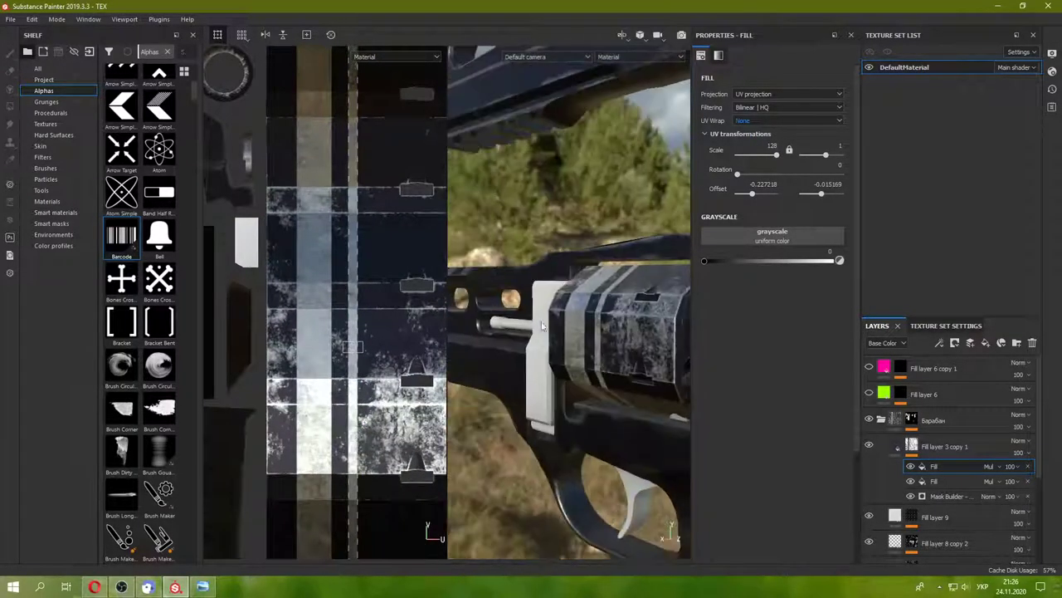
- Narrow and shift the second fill's stripe left, and nudge the first fill's stripe right
left_click(935, 481)
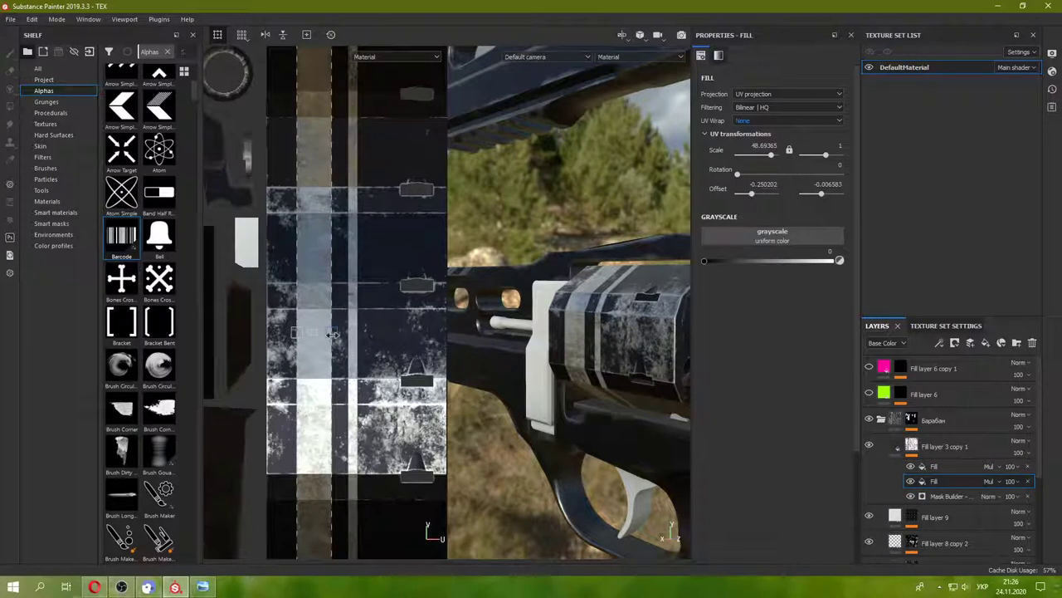
left_click_drag(332, 335, 325, 334)
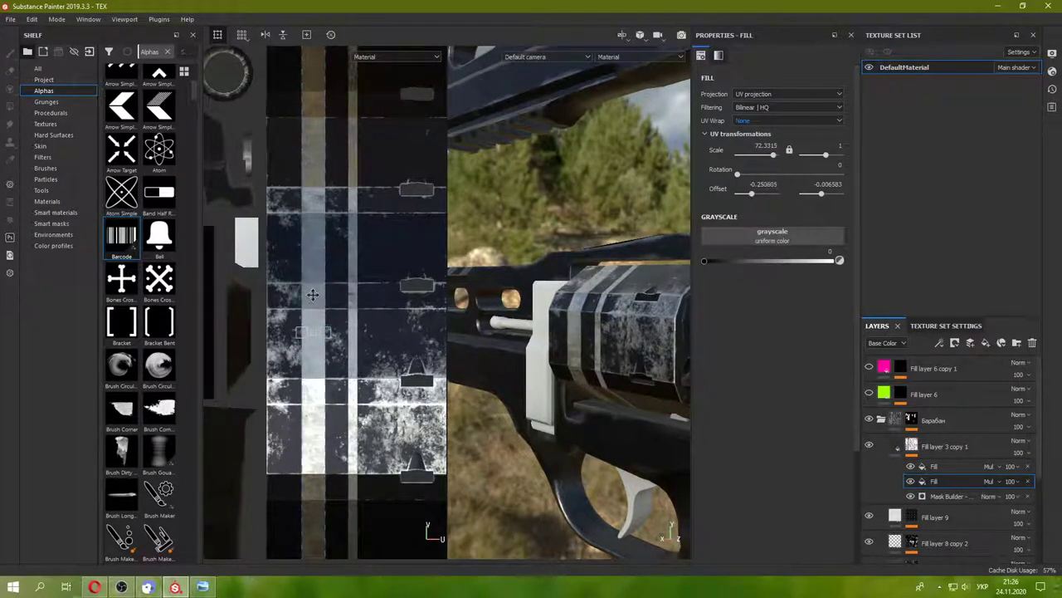
left_click_drag(312, 295, 301, 329)
left_click(947, 469)
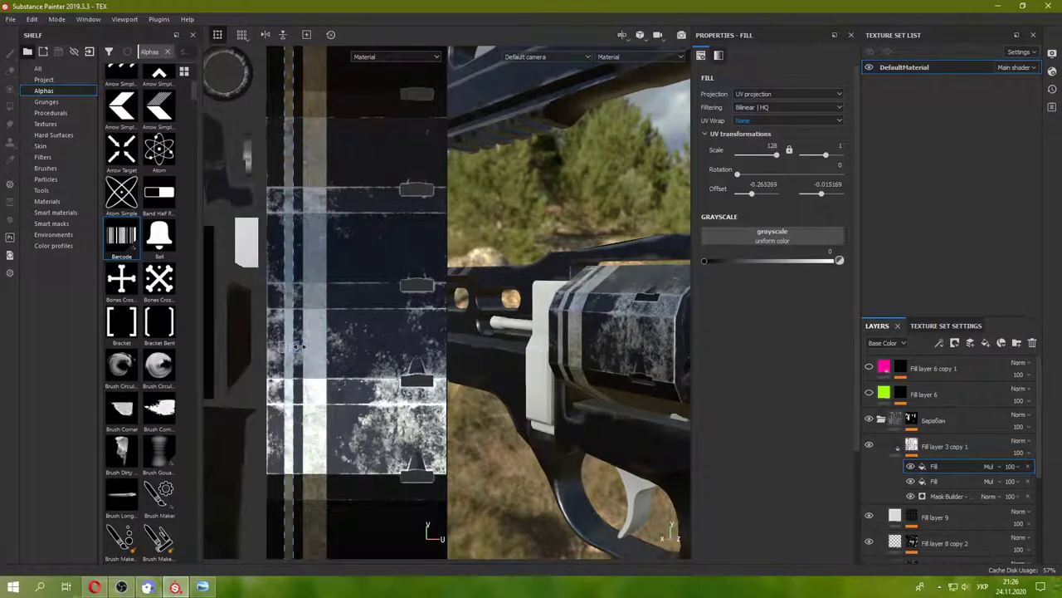
left_click_drag(284, 326, 290, 325)
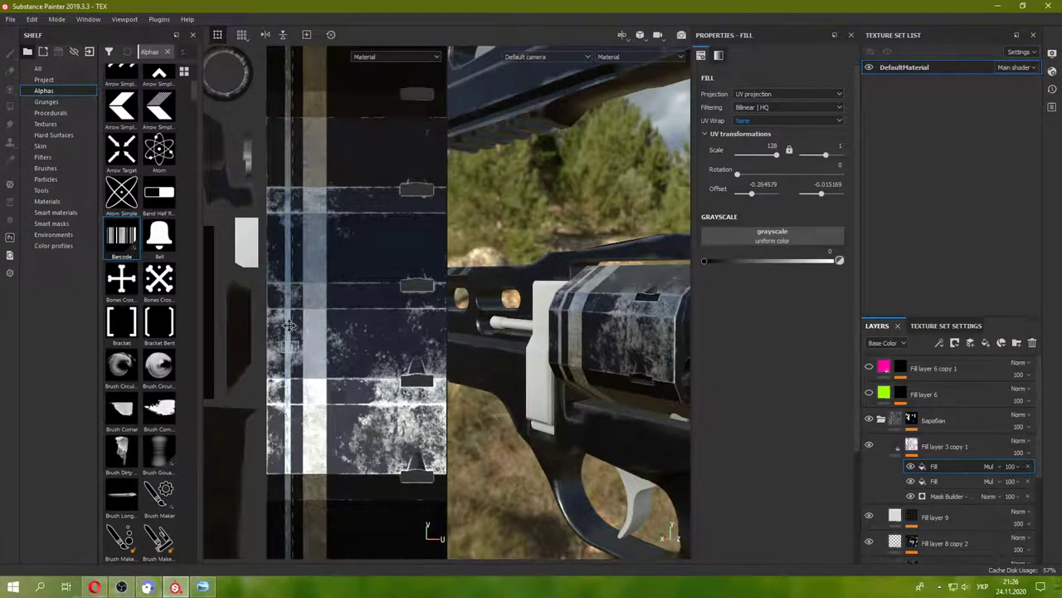
left_click_drag(539, 316, 631, 320, "alt")
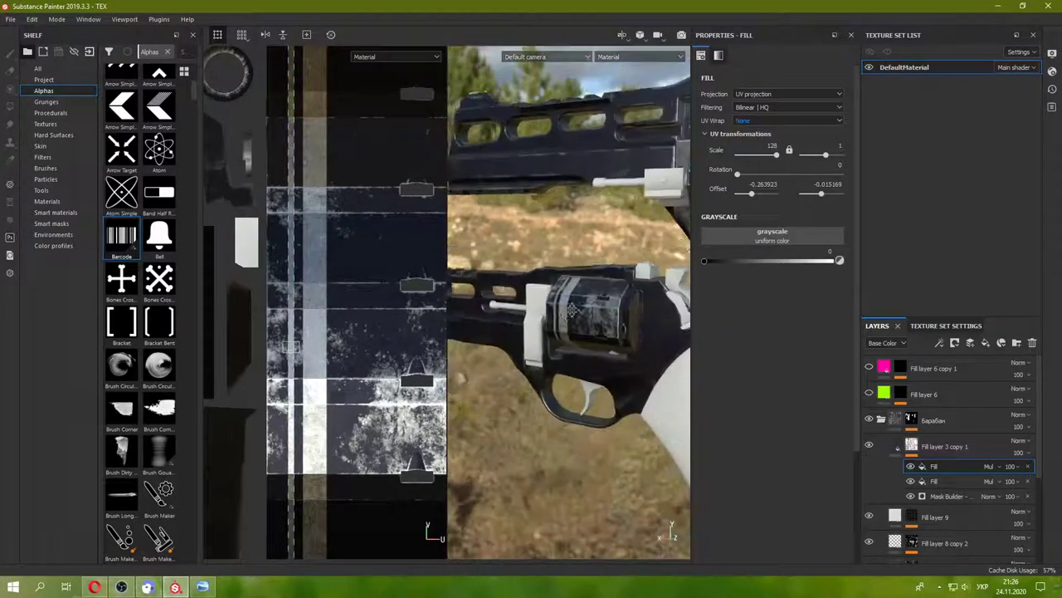
- Test rotating the fill pattern, undo it, and nudge the offset to about -0.26
scroll(356, 315, "down", 2)
scroll(365, 319, "down", 1)
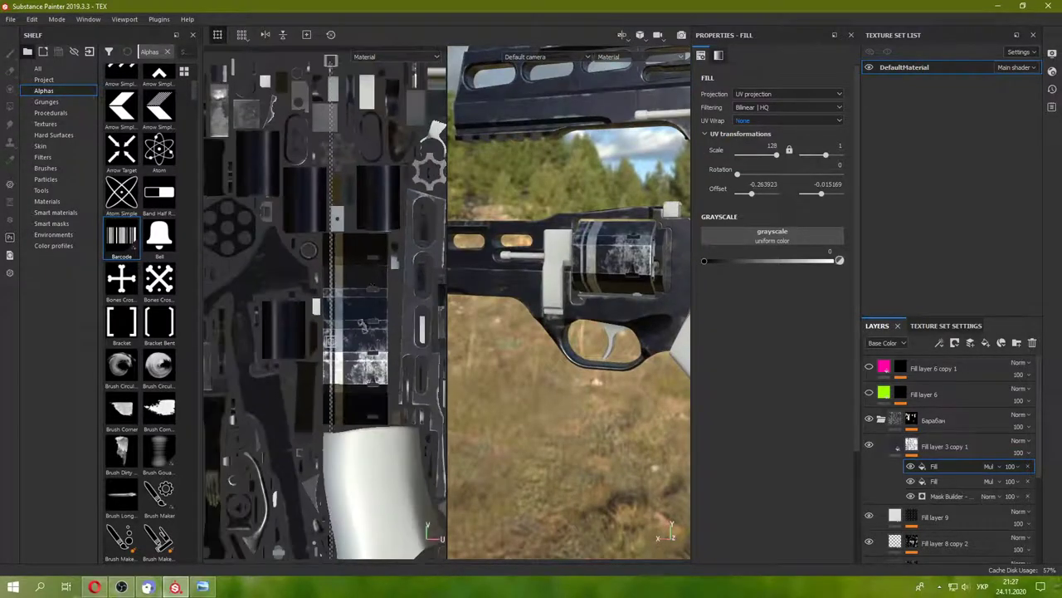
scroll(365, 319, "down", 1)
scroll(377, 320, "down", 1)
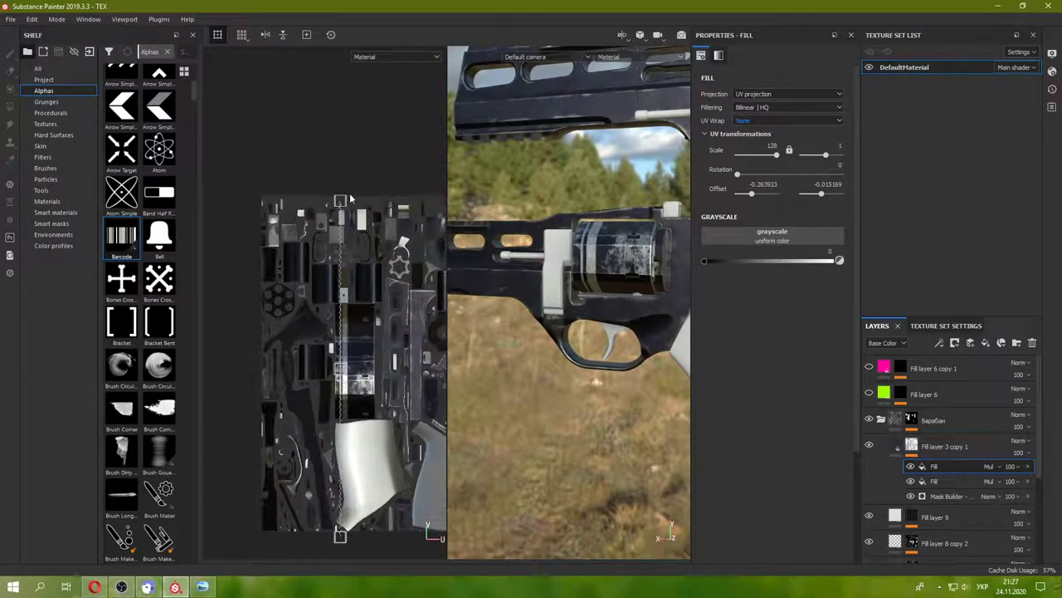
mouse_move(331, 197)
left_mouse_down()
mouse_move(267, 211)
mouse_move(242, 232)
left_mouse_up()
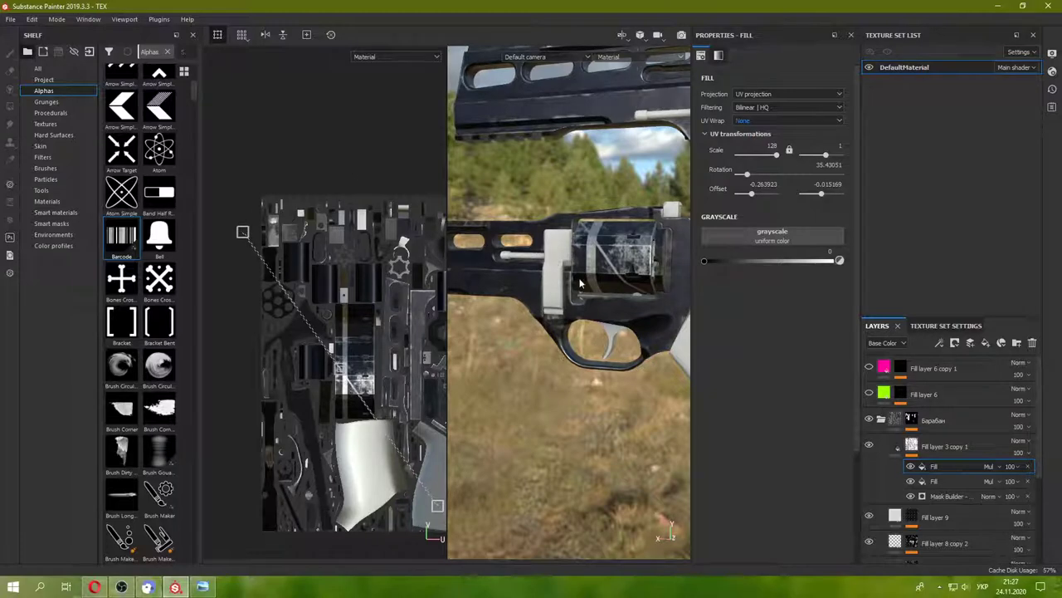
key("ctrl+z")
scroll(357, 332, "up", 3)
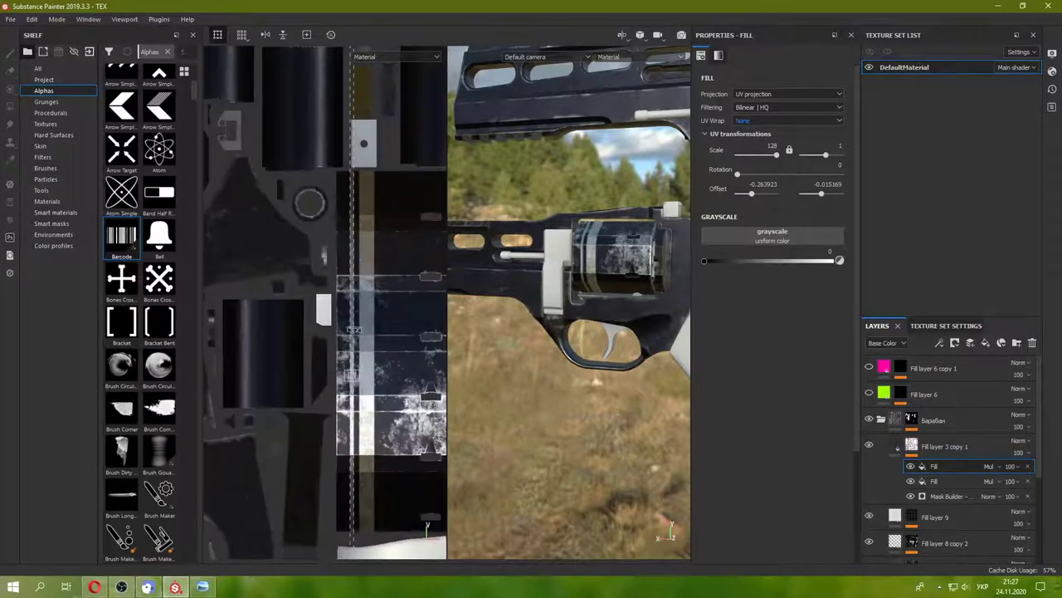
scroll(352, 329, "up", 1)
left_click_drag(351, 332, 353, 333)
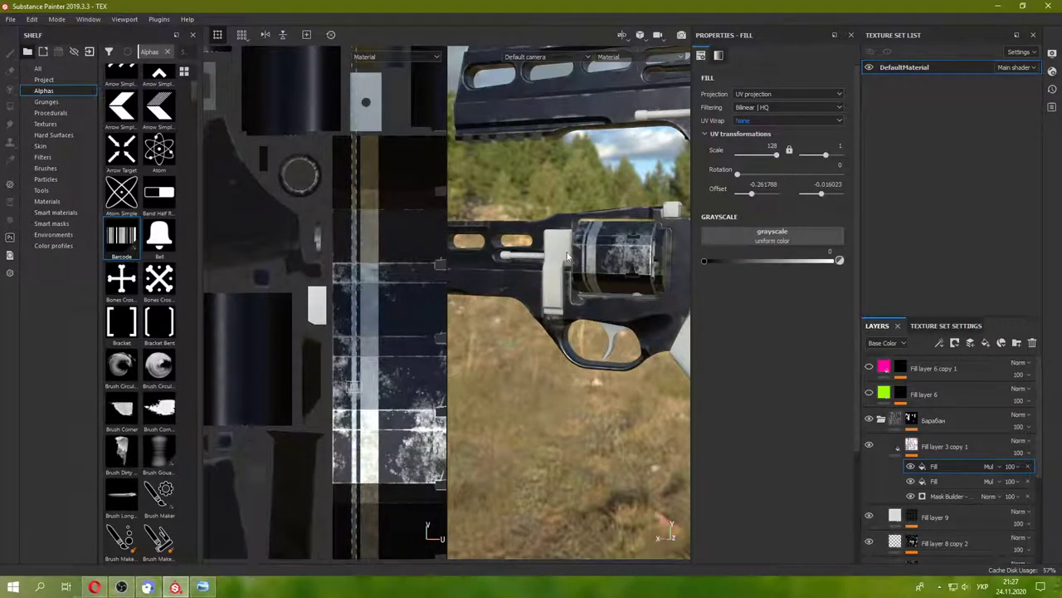
scroll(568, 258, "down", 5)
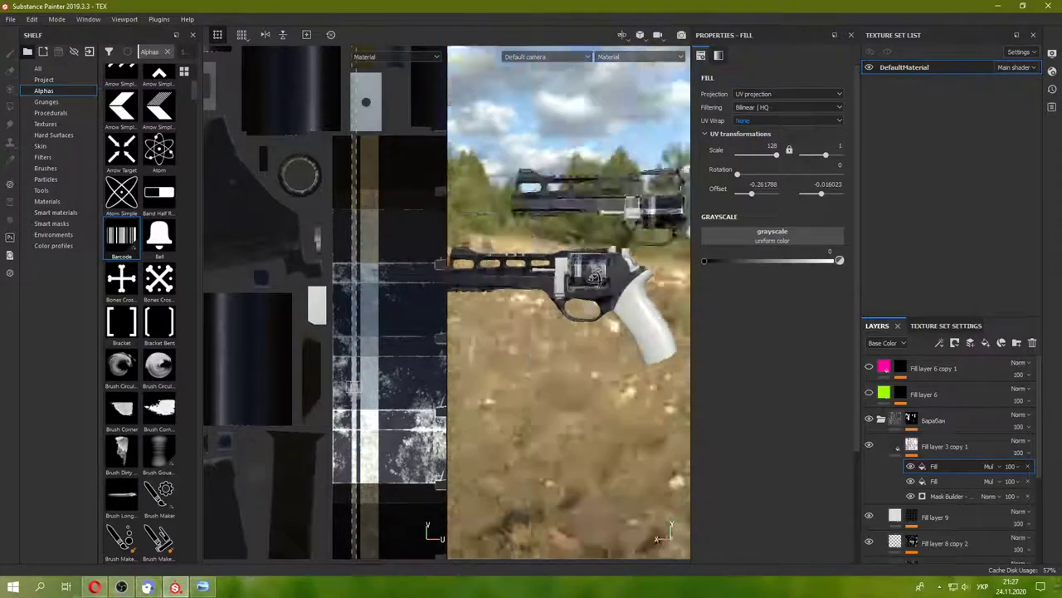
left_click_drag(595, 277, 573, 274, "alt")
scroll(571, 274, "up", 4)
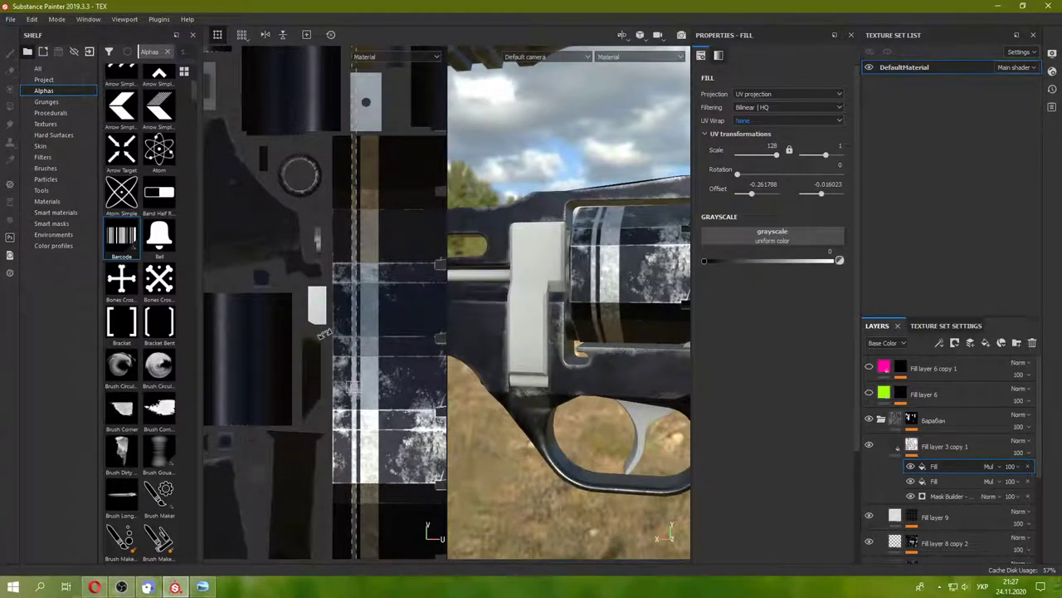
- Delete the redundant second Fill effect from the drum mask
scroll(174, 392, "down", 4)
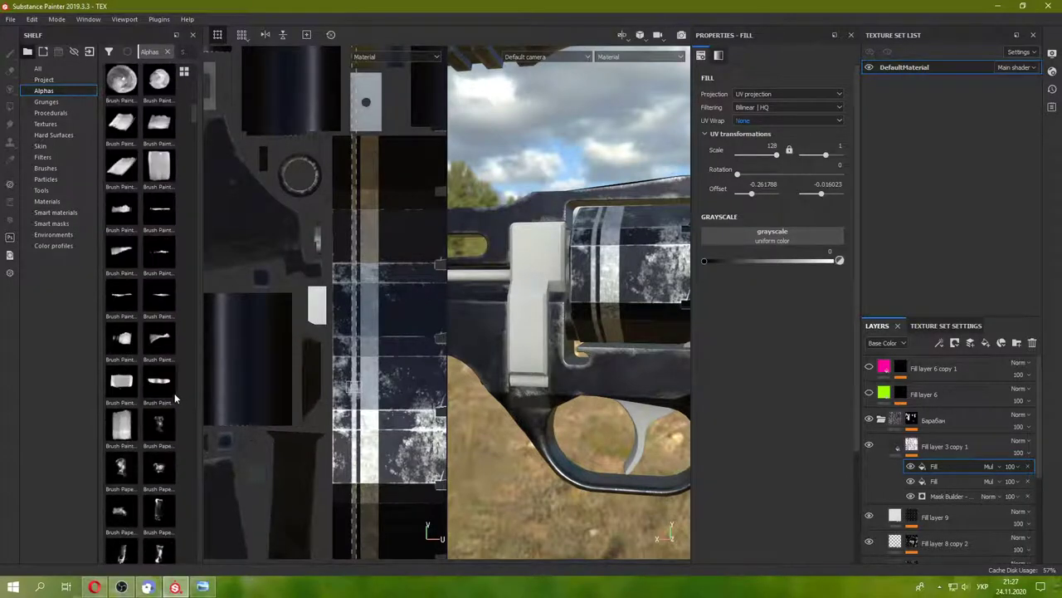
scroll(170, 394, "down", 4)
scroll(158, 399, "down", 4)
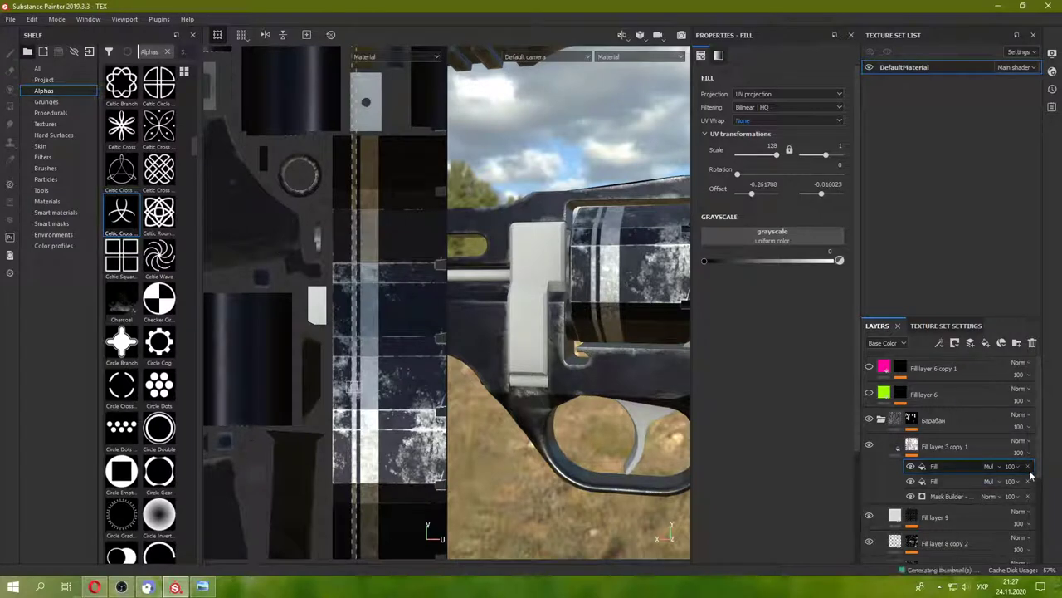
left_click(923, 481)
key("Delete")
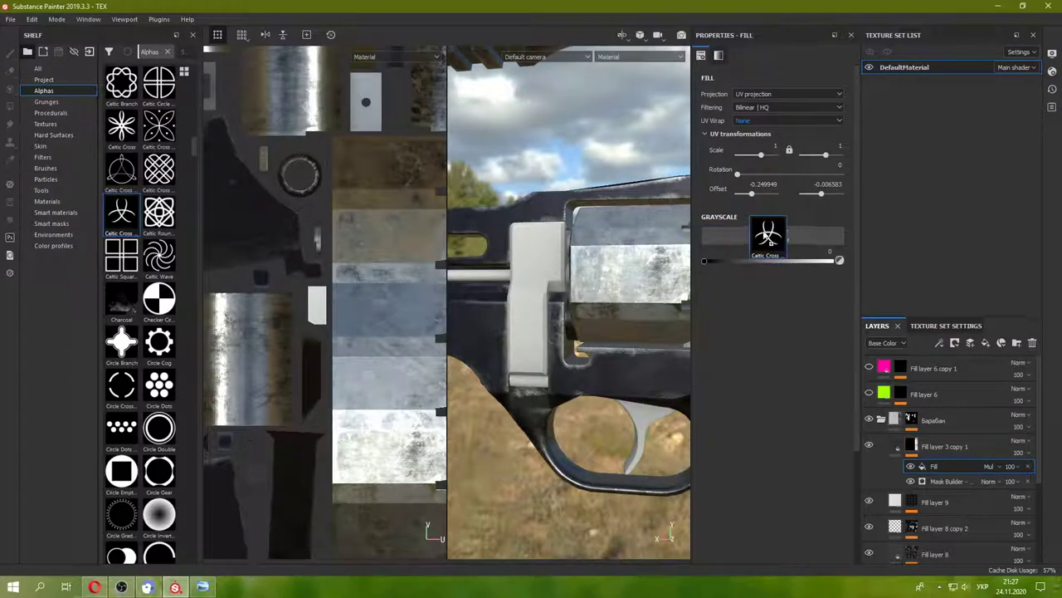
- Apply the Celtic Cross Split alpha to the fill's grayscale and shrink the symbol on the cylinder
left_click_drag(121, 212, 772, 235)
scroll(443, 355, "down", 3)
scroll(443, 354, "down", 2)
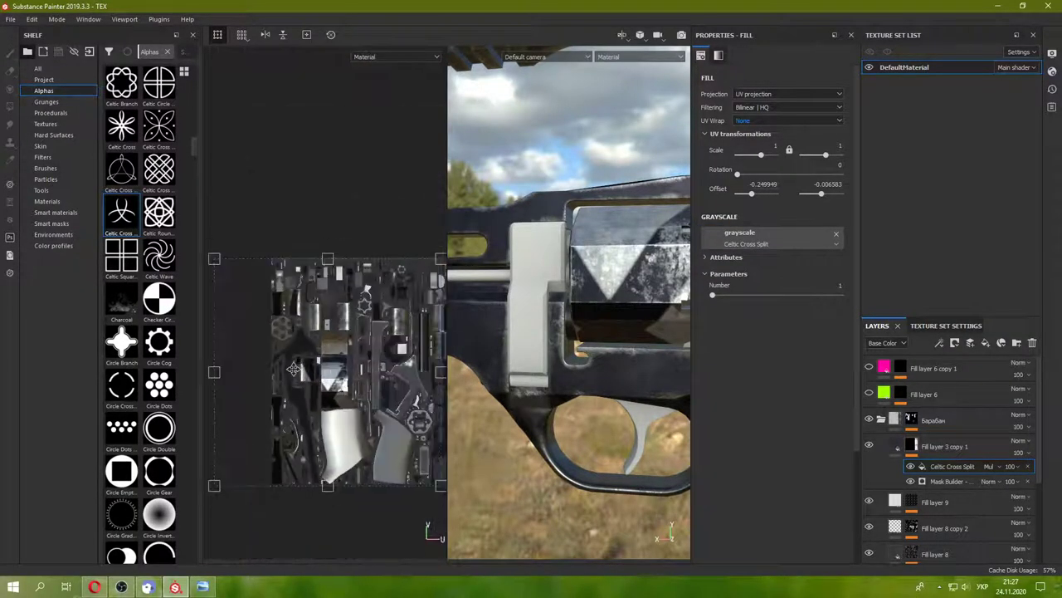
scroll(398, 287, "up", 2)
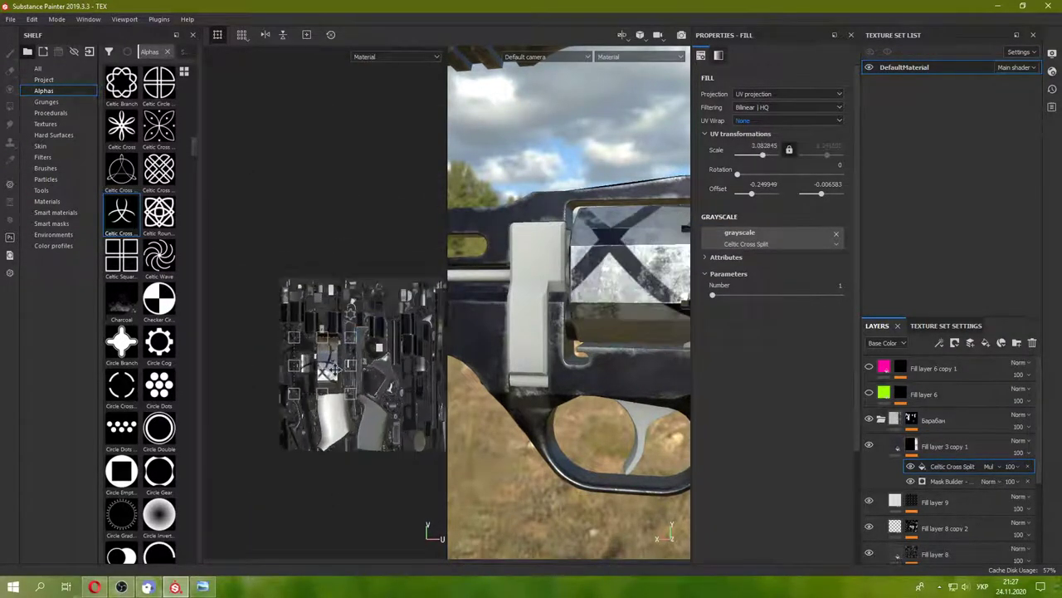
scroll(396, 278, "up", 3)
scroll(394, 269, "up", 2)
mouse_move(394, 267)
left_mouse_down()
mouse_move(290, 357)
mouse_move(299, 372)
left_mouse_up()
scroll(291, 357, "up", 1)
scroll(290, 357, "up", 2)
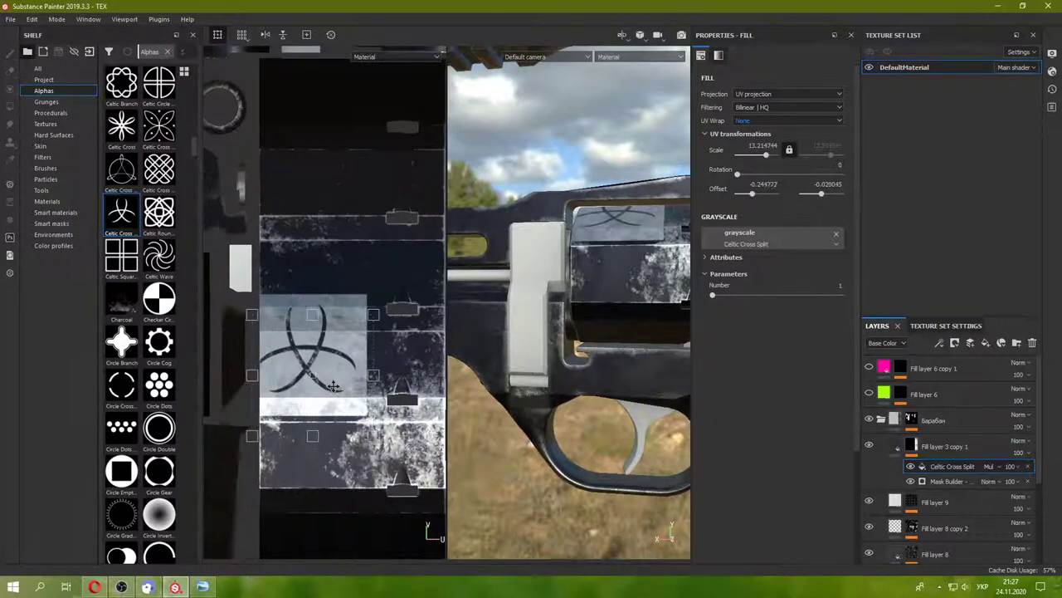
left_click_drag(378, 315, 357, 332)
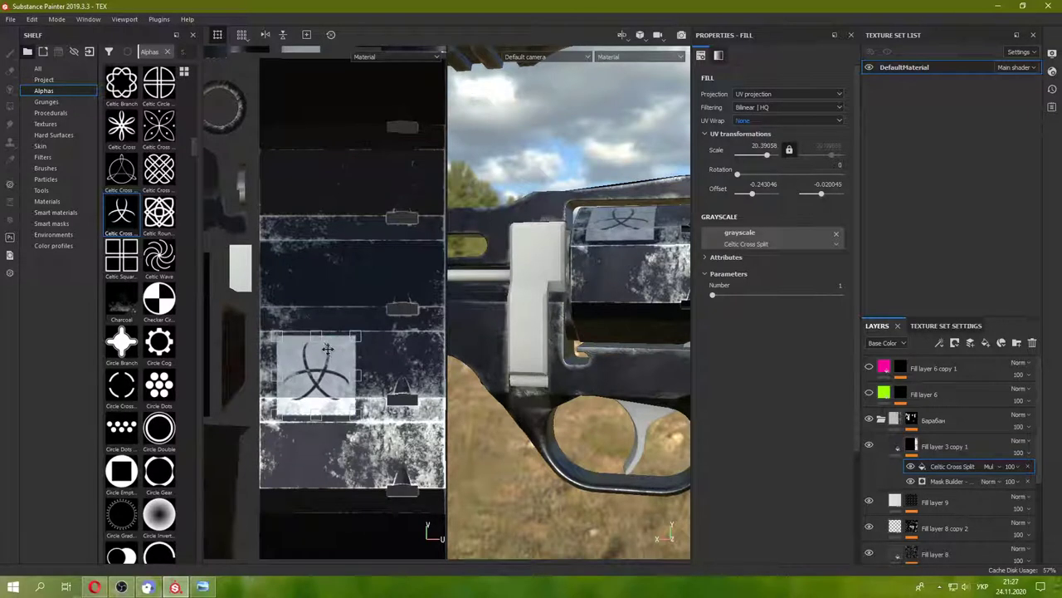
- Blend the symbol as Difference, shrink it to about 27.68 and place it low on the cylinder
left_click(990, 466)
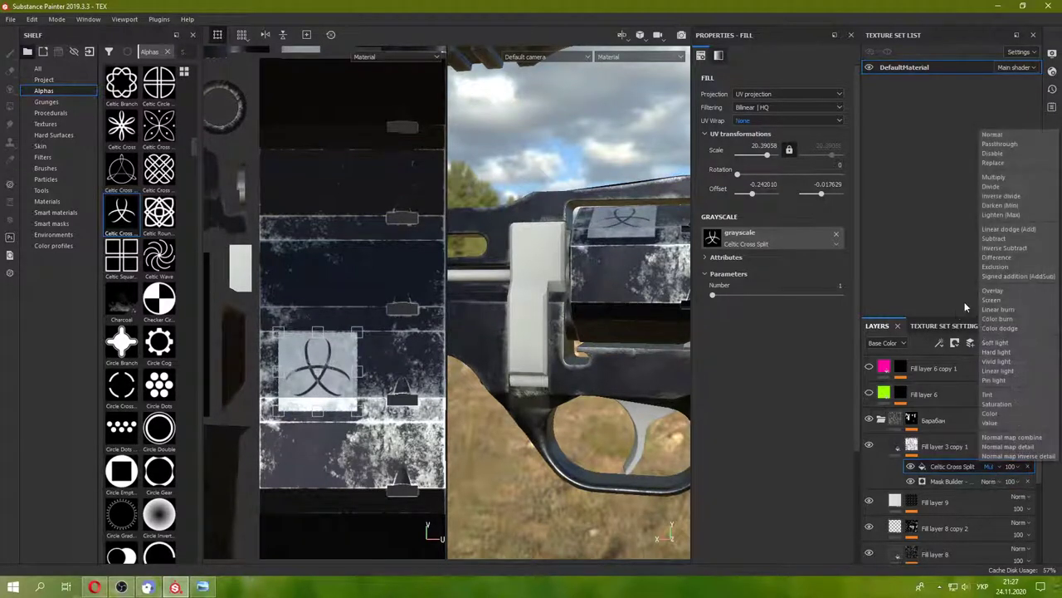
left_click(995, 257)
scroll(355, 328, "up", 1)
scroll(354, 329, "up", 1)
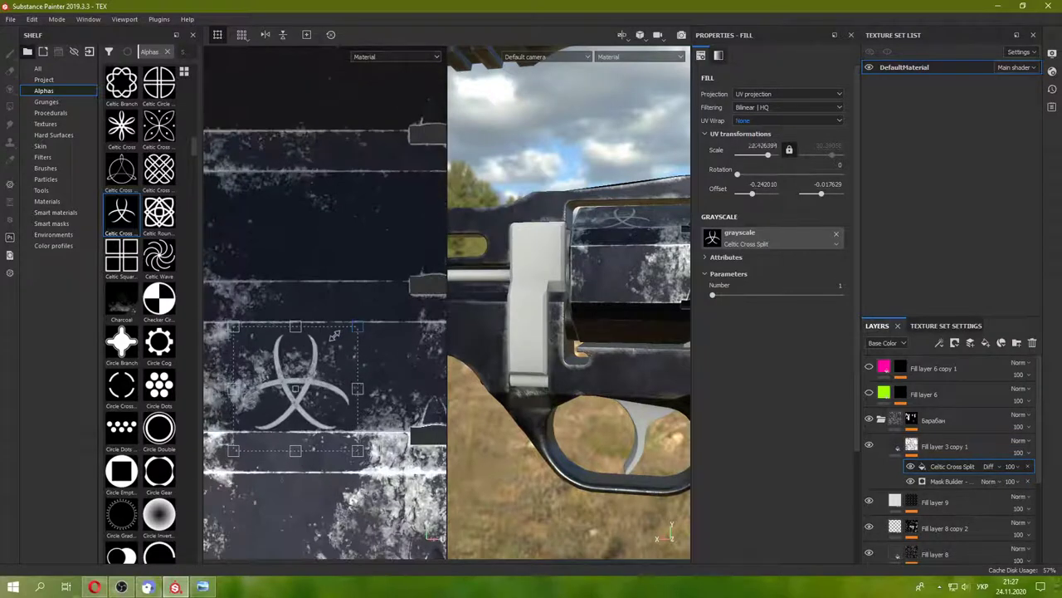
left_click_drag(334, 336, 331, 485)
middle_click_drag(331, 486, 353, 381)
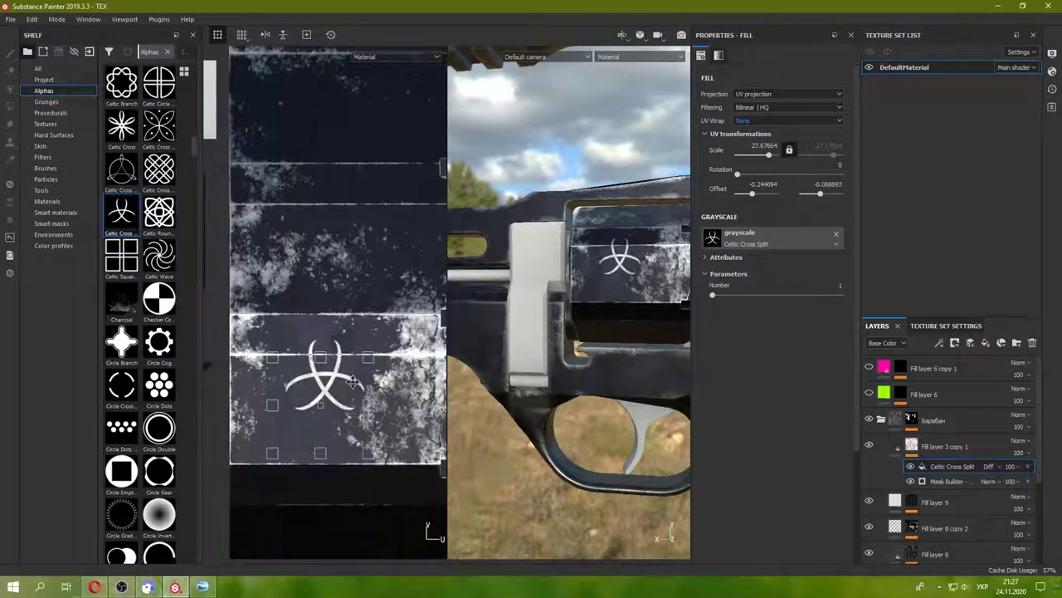
left_click_drag(353, 382, 351, 387)
mouse_move(573, 274)
left_mouse_down("alt")
mouse_move(514, 270)
mouse_move(538, 264)
mouse_move(172, 303)
left_mouse_up("alt")
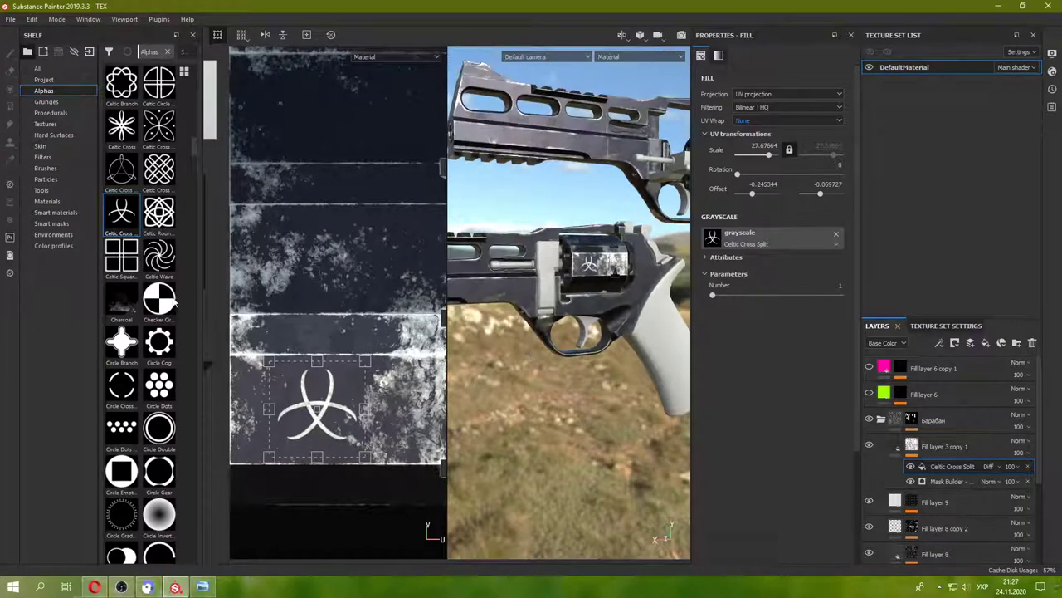
scroll(154, 287, "down", 3)
scroll(152, 294, "down", 5)
scroll(150, 303, "down", 3)
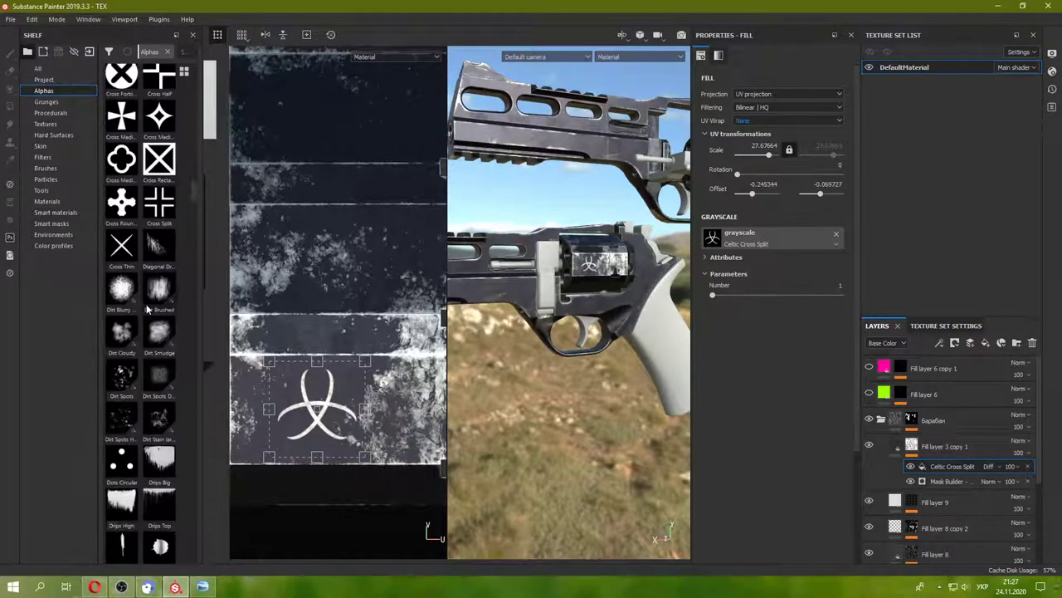
scroll(148, 309, "down", 3)
scroll(150, 307, "down", 5)
scroll(153, 307, "down", 4)
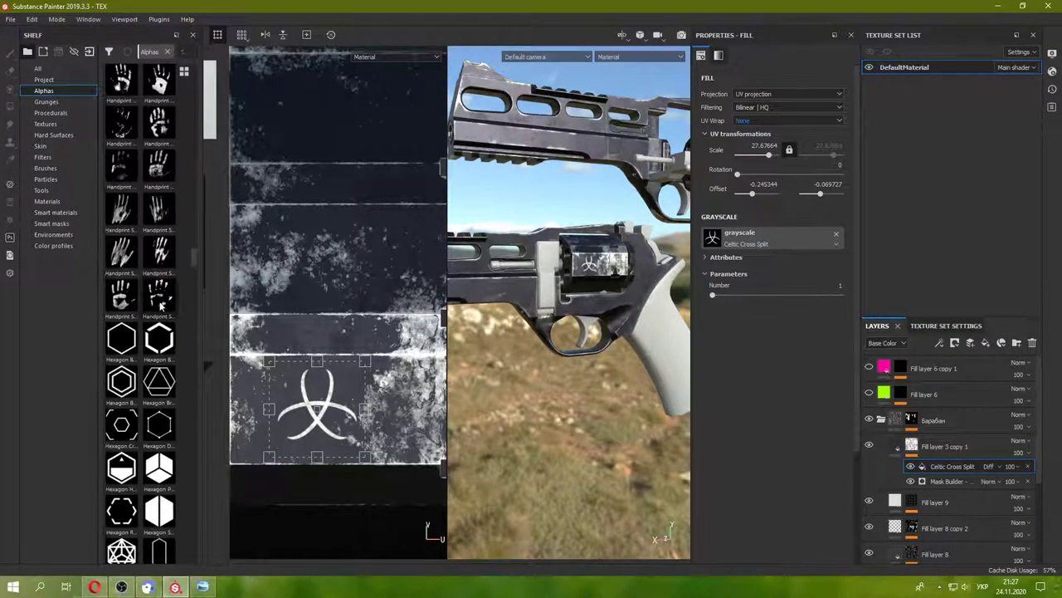
scroll(156, 308, "up", 4)
scroll(160, 306, "down", 8)
scroll(160, 306, "up", 4)
scroll(160, 307, "up", 4)
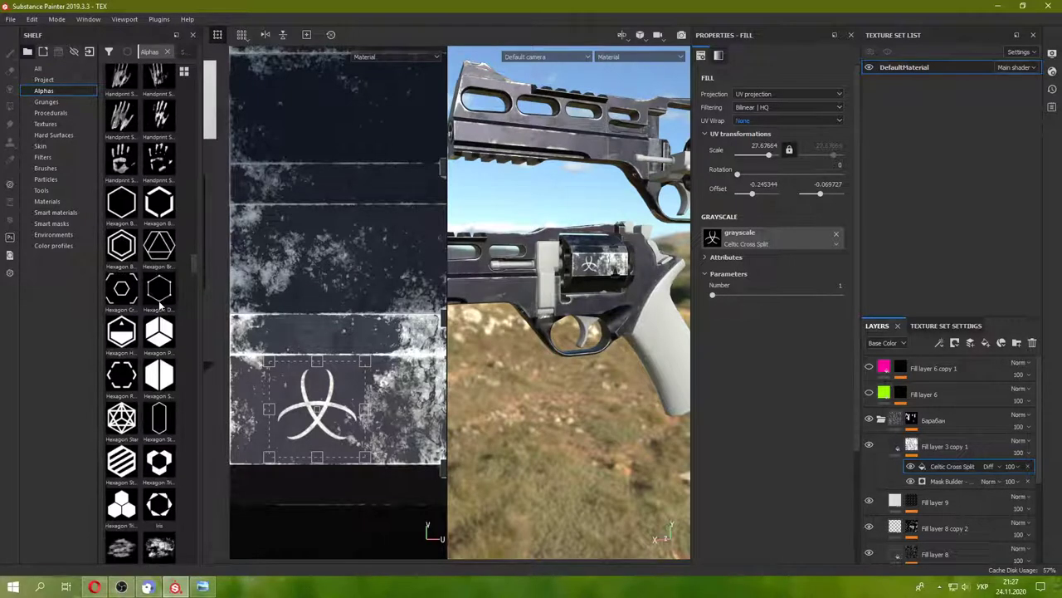
scroll(160, 306, "down", 5)
scroll(154, 306, "down", 4)
scroll(153, 309, "down", 4)
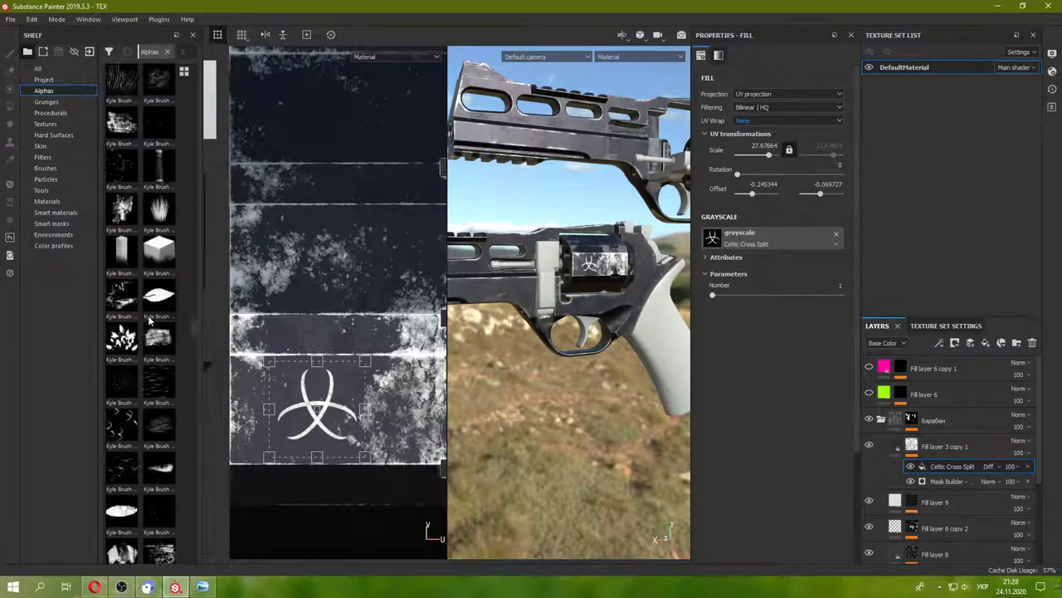
scroll(151, 314, "down", 4)
scroll(149, 319, "down", 4)
scroll(149, 319, "down", 4)
scroll(149, 319, "down", 4)
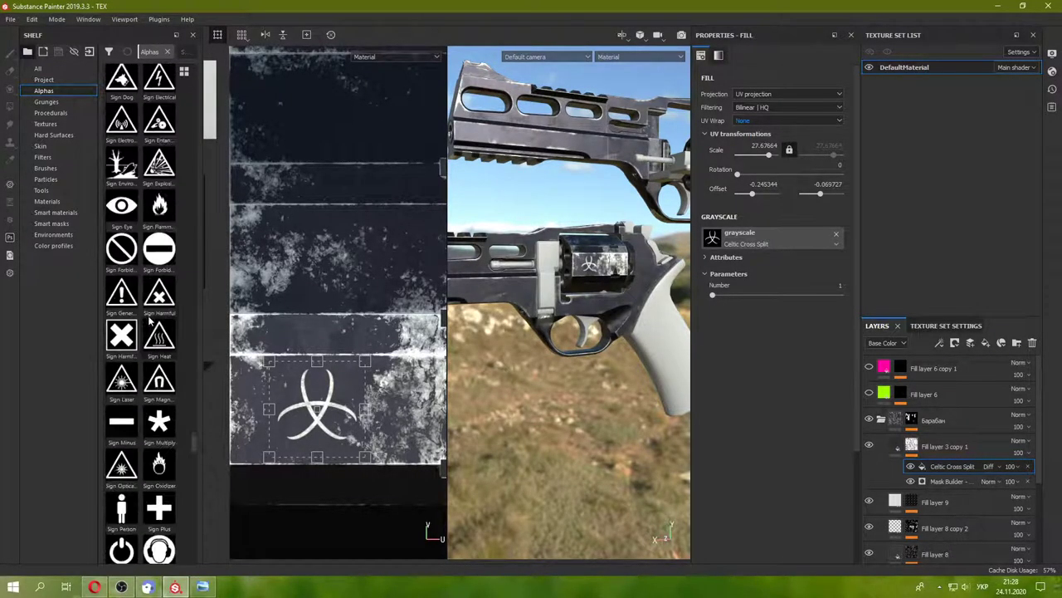
scroll(150, 320, "down", 4)
scroll(149, 320, "down", 4)
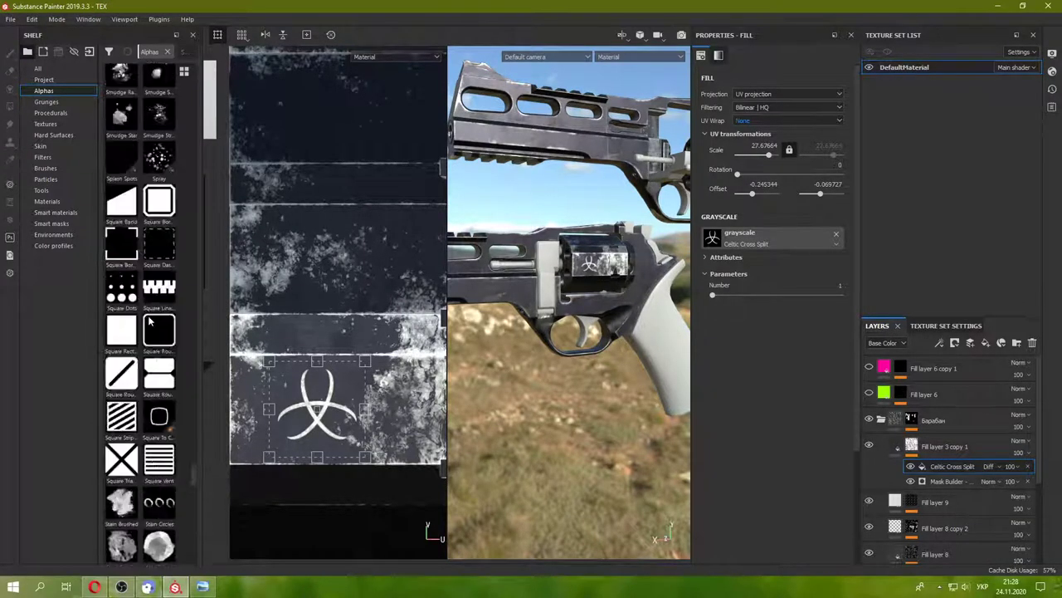
scroll(179, 391, "up", 5)
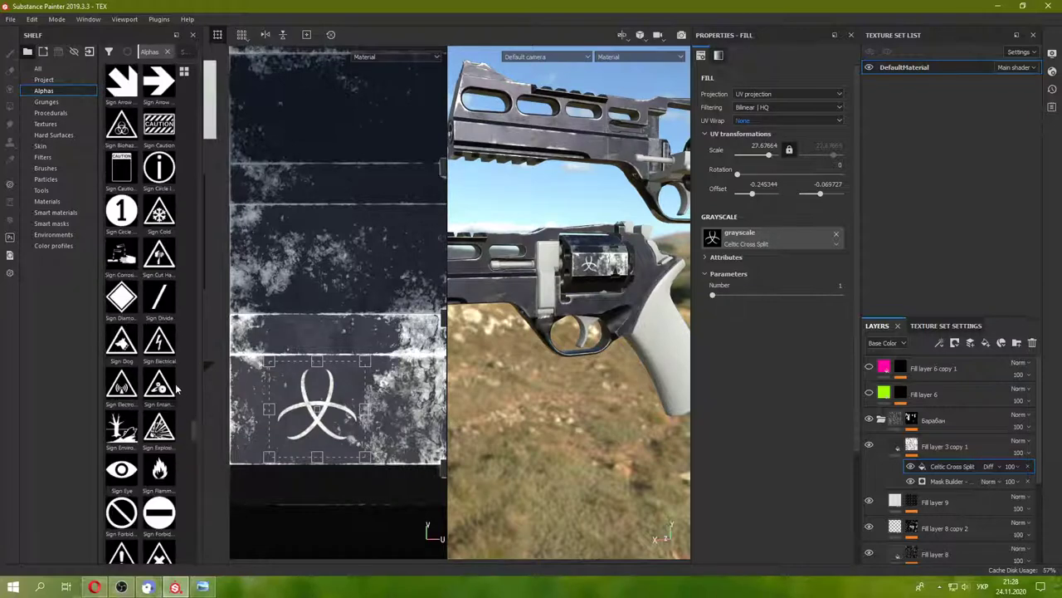
scroll(174, 386, "up", 5)
scroll(166, 382, "up", 5)
scroll(153, 379, "up", 5)
scroll(152, 374, "up", 3)
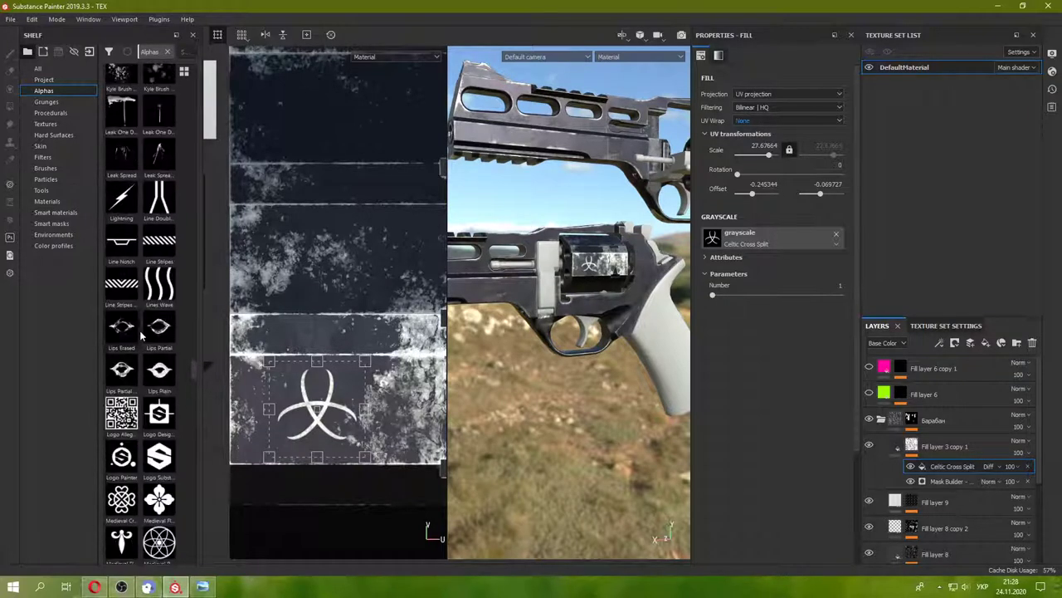
scroll(145, 353, "up", 3)
scroll(139, 332, "up", 3)
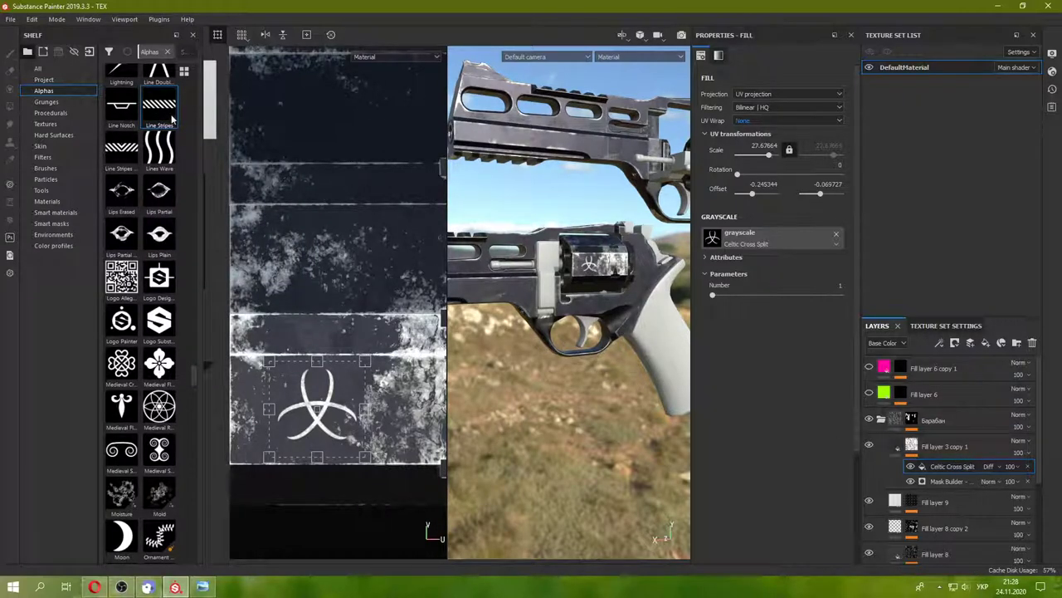
- Add a fill effect with the Line Stripes alpha to the cylinder mask
right_click(914, 456)
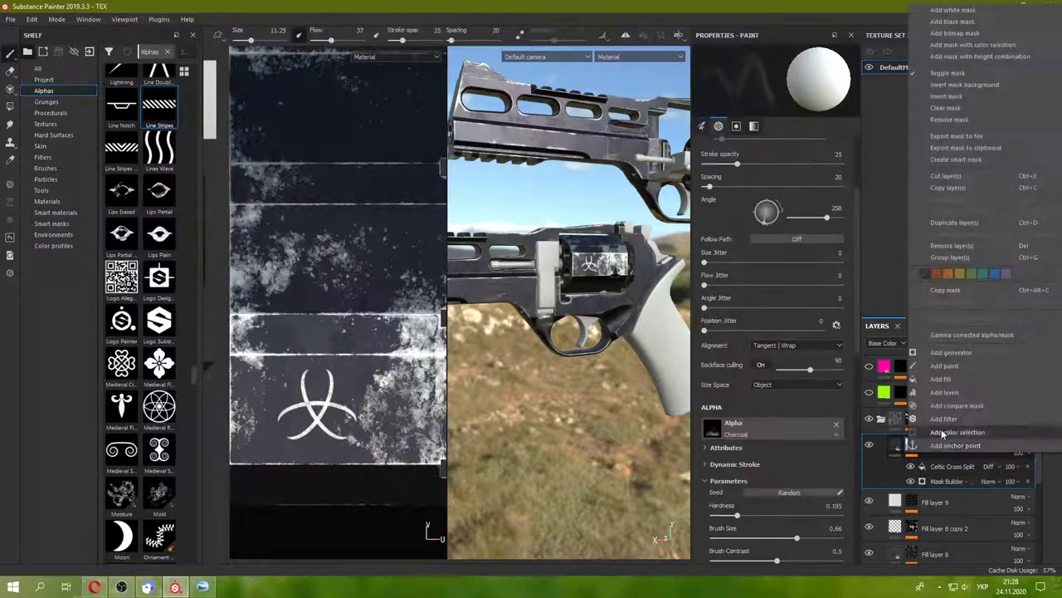
left_click(959, 381)
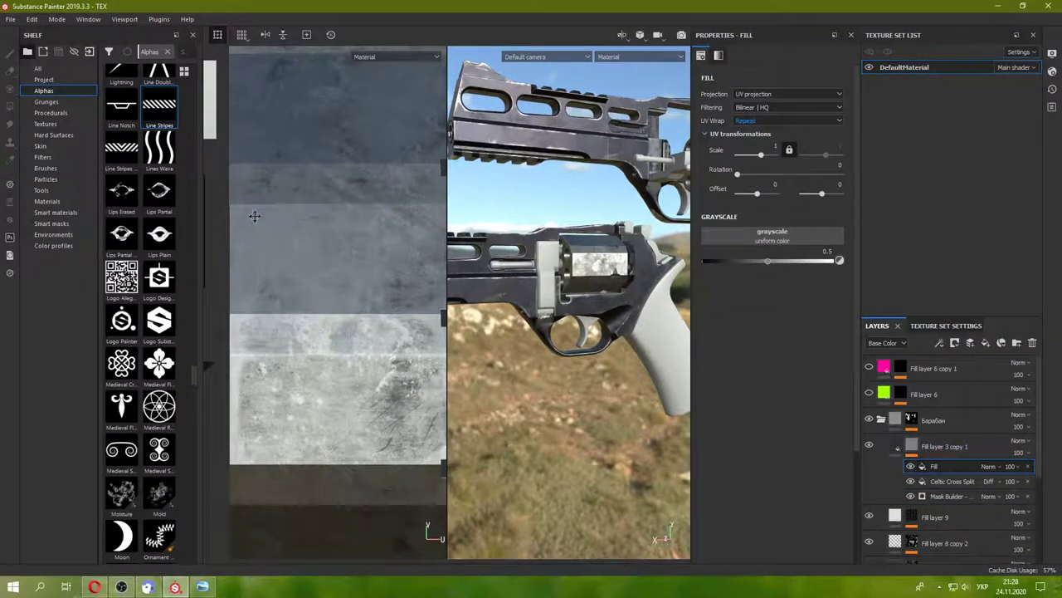
left_click_drag(757, 247, 758, 248)
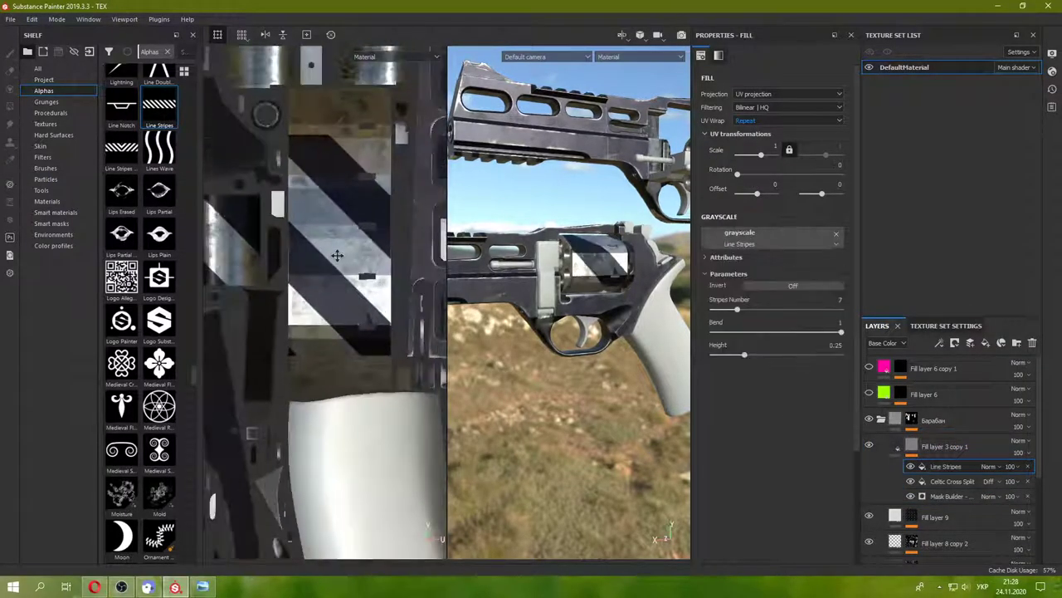
scroll(332, 323, "down", 5)
- Shift, rotate and flip the stripe projection so stripes run diagonally across the cylinder
left_click_drag(387, 236, 387, 193)
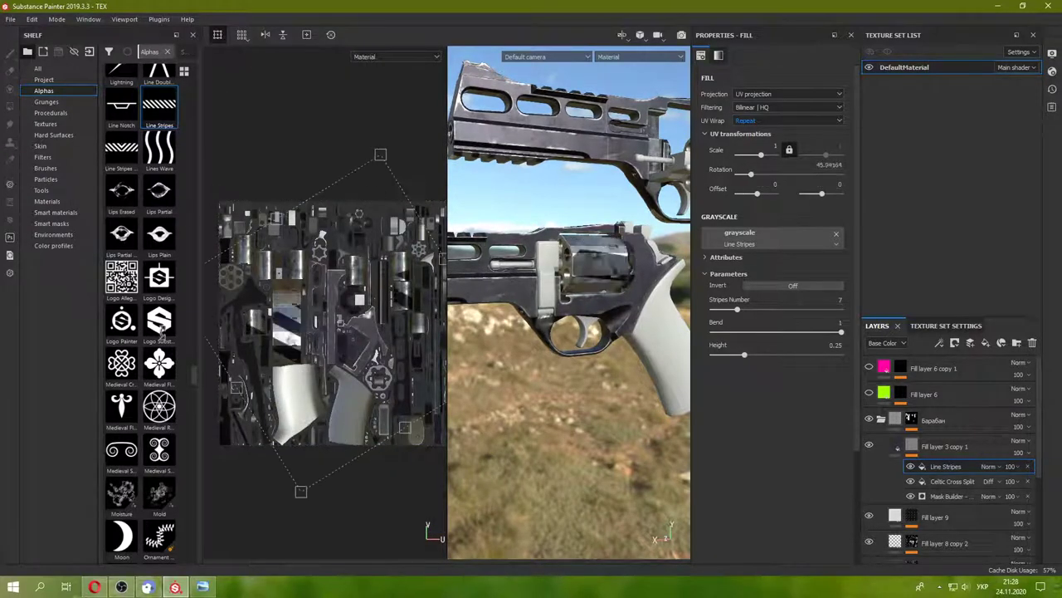
mouse_move(219, 186)
left_mouse_down()
mouse_move(355, 308)
mouse_move(326, 316)
left_mouse_up()
scroll(355, 307, "down", 3)
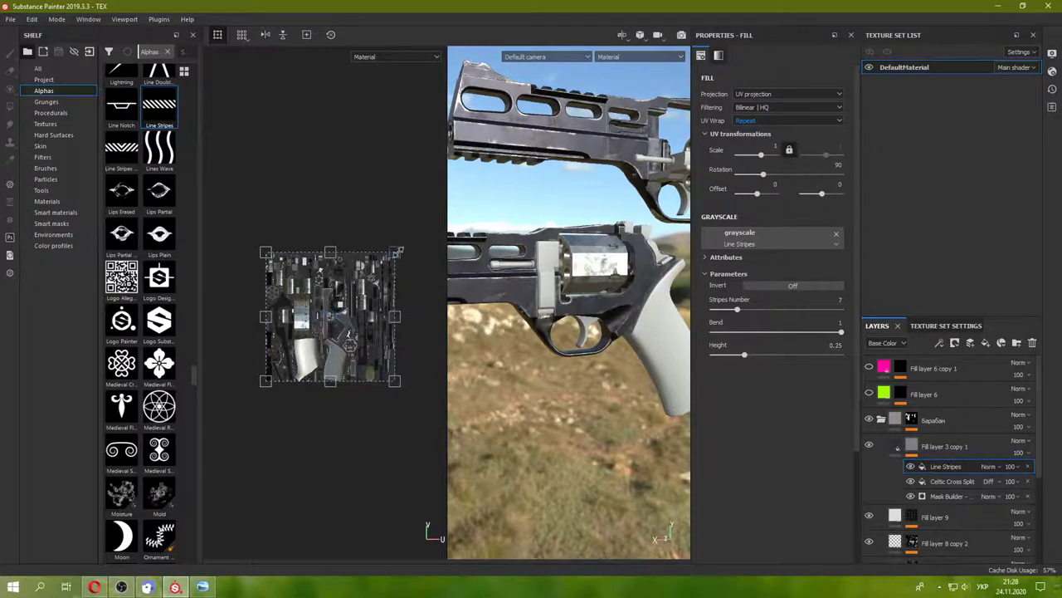
key("ctrl+y")
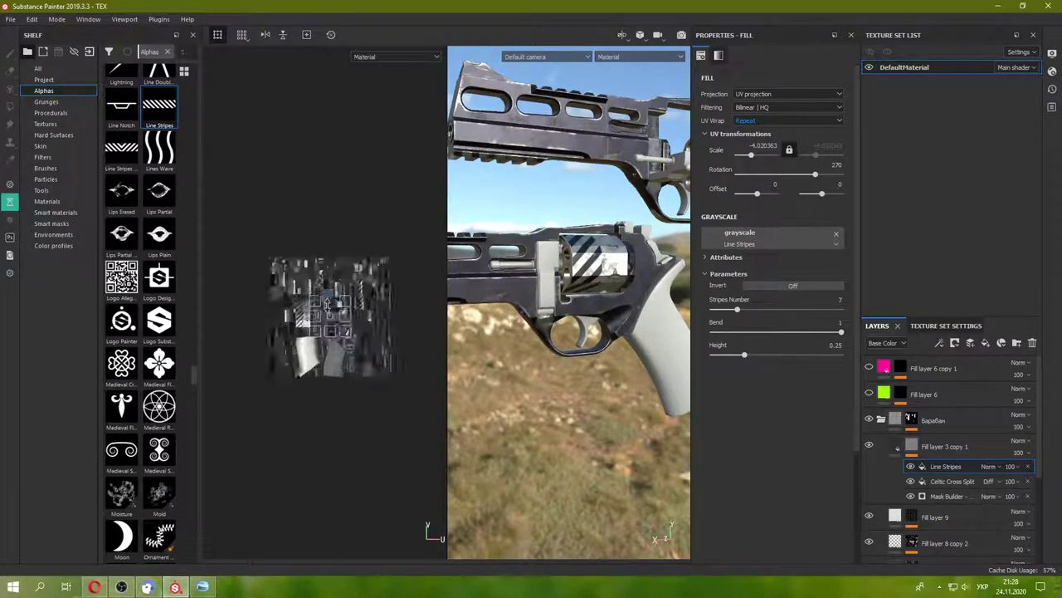
scroll(328, 303, "up", 3)
- Move the stripes left and tighten them to scale -7.33 for a denser pattern
left_click_drag(353, 320, 284, 319)
scroll(284, 318, "up", 2)
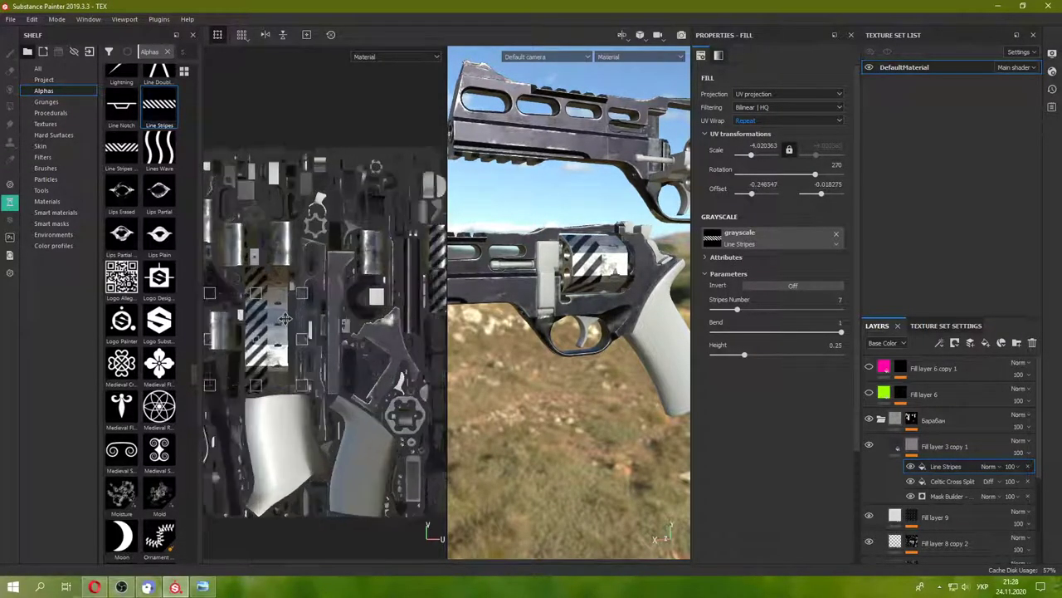
scroll(308, 303, "up", 2)
scroll(336, 285, "up", 2)
left_click_drag(314, 296, 289, 315)
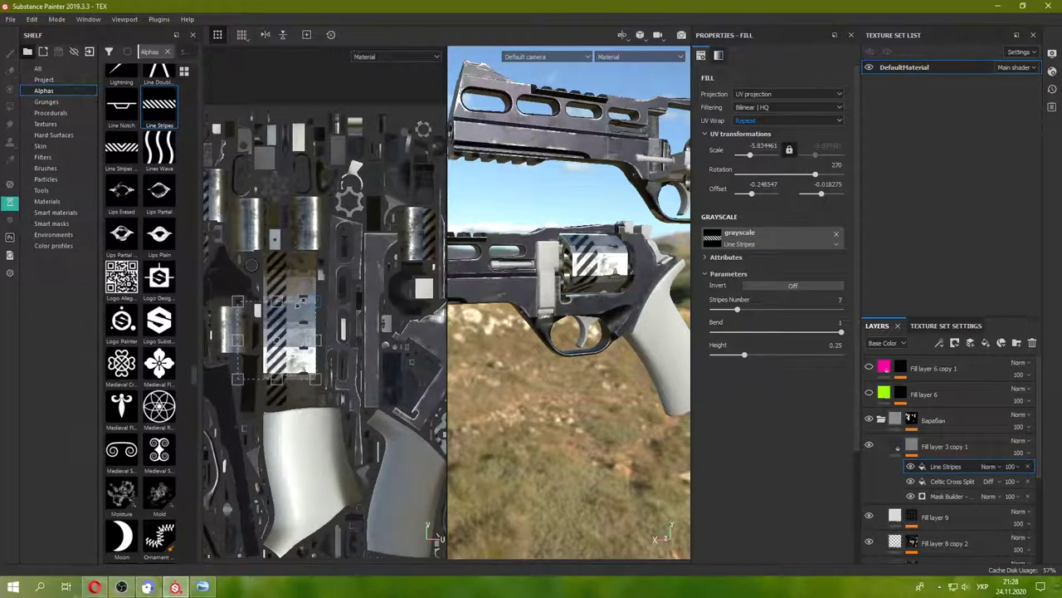
left_click(989, 466)
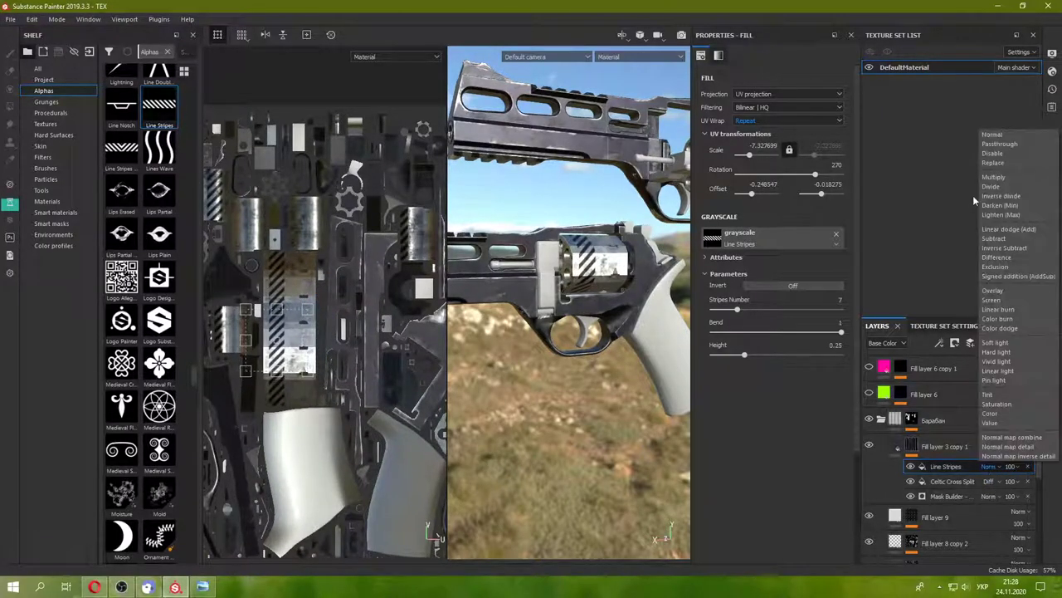
- Set the Line Stripes layer blend mode to Difference
left_click(1000, 257)
left_click_drag(626, 367, 573, 264, "alt")
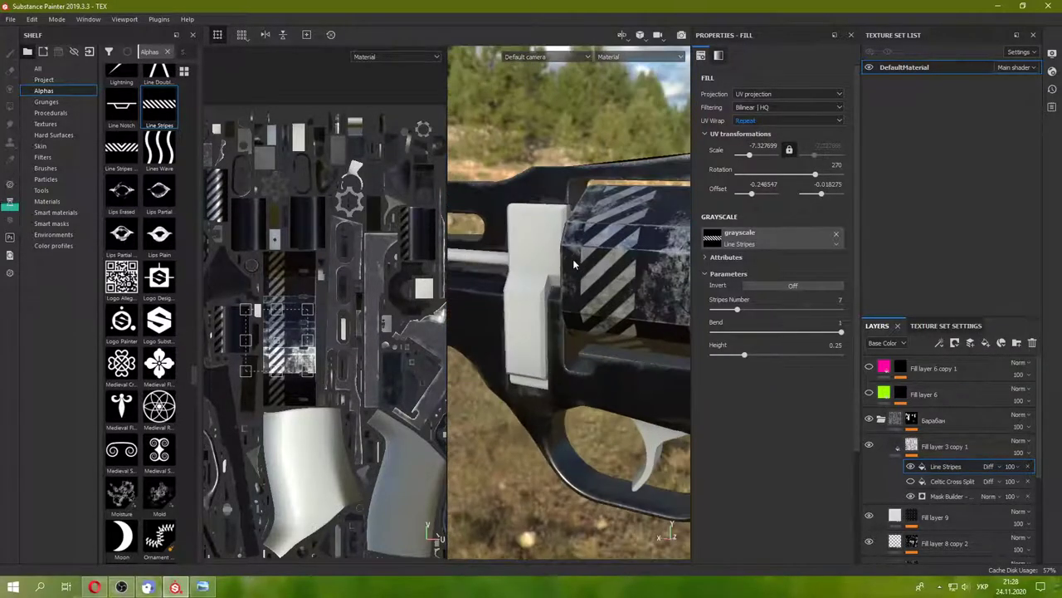
scroll(286, 336, "up", 1)
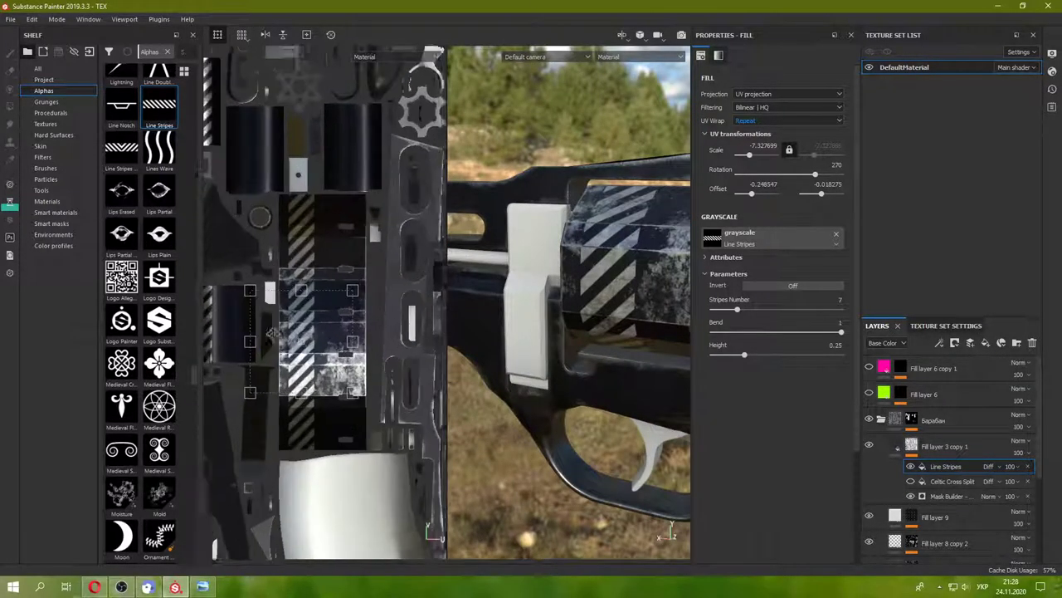
scroll(282, 332, "up", 1)
scroll(357, 319, "up", 1)
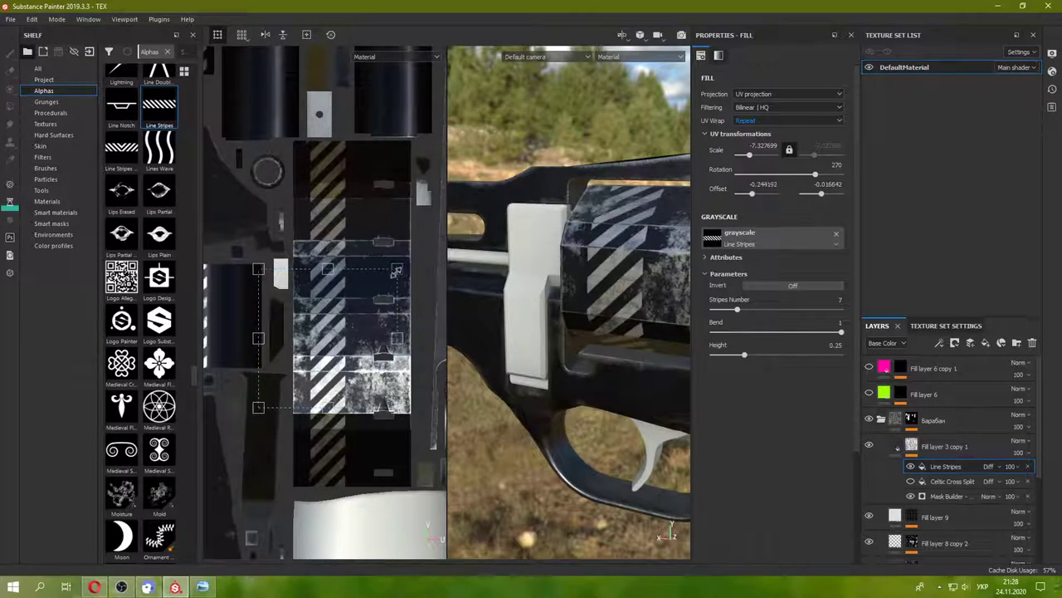
- Shrink the stripe projection to tighten the stripes, then save the project
left_click_drag(396, 271, 354, 314)
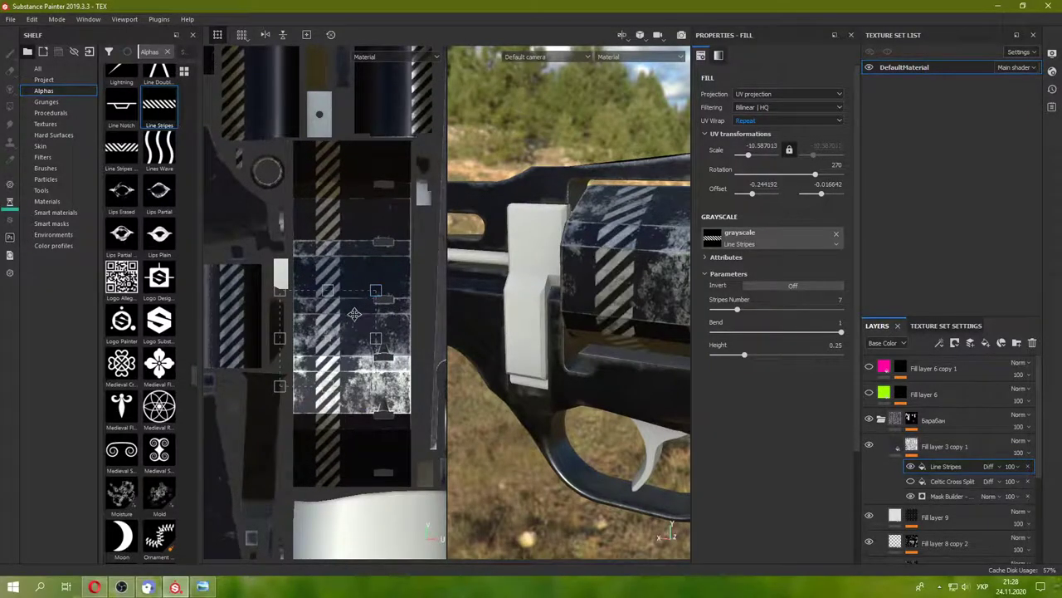
left_click_drag(367, 295, 336, 324)
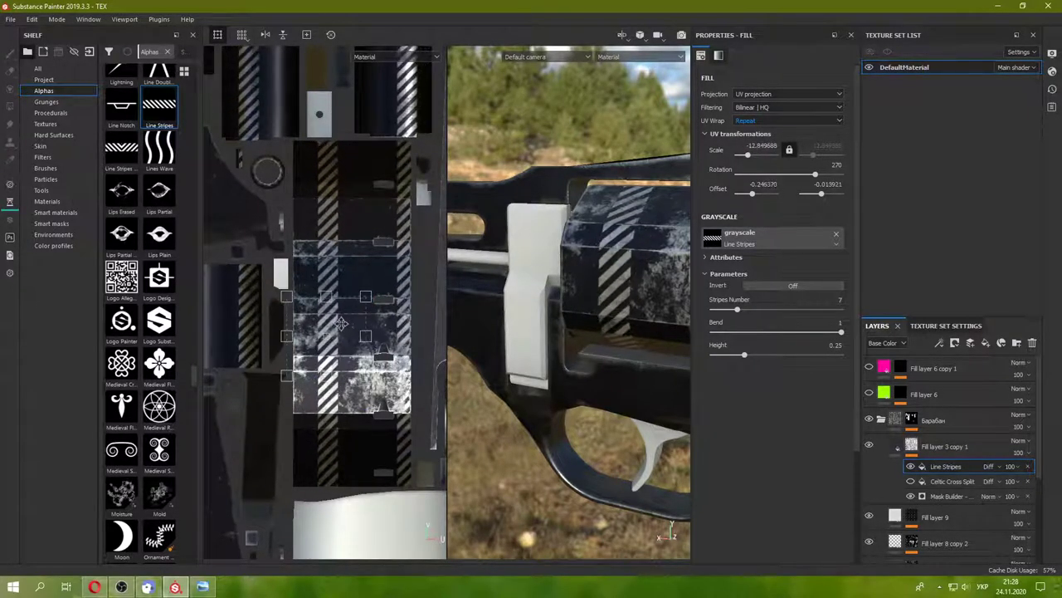
key("ctrl+s")
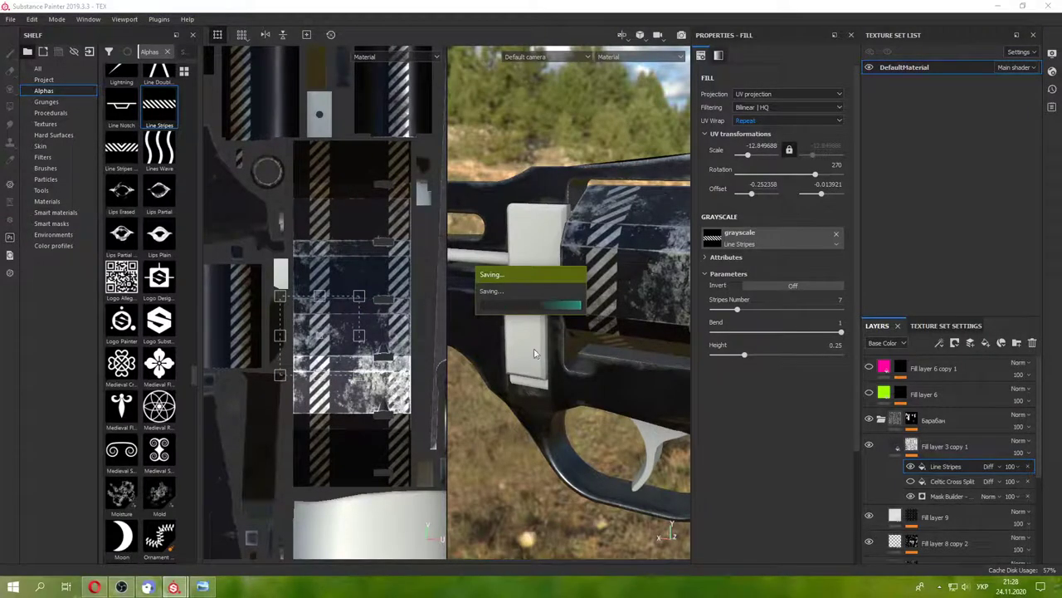
- Nudge the stripe projection left, trying and undoing an upward shift
middle_click_drag(465, 324, 521, 306, "alt")
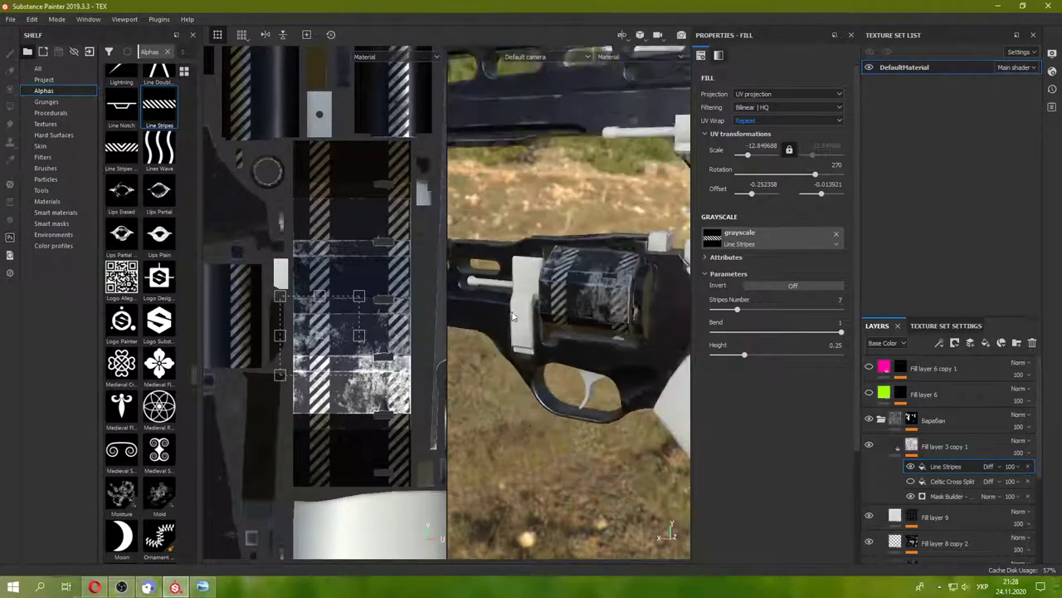
left_click_drag(347, 320, 344, 320)
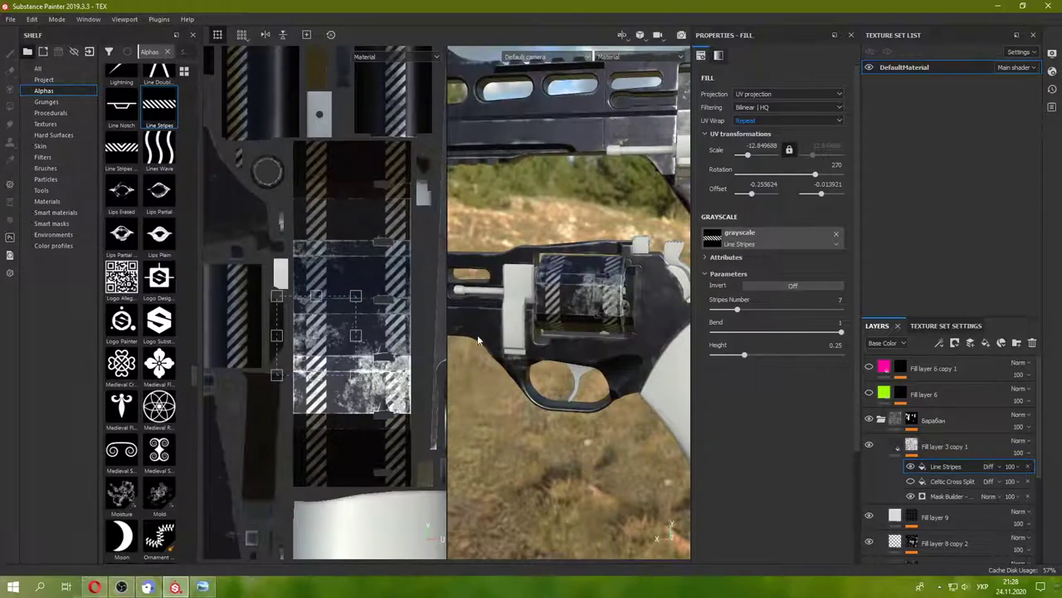
middle_click_drag(587, 304, 537, 387, "alt")
mouse_move(537, 387)
left_mouse_down("alt")
mouse_move(502, 325)
mouse_move(517, 327)
mouse_move(486, 315)
mouse_move(535, 314)
left_mouse_up("alt")
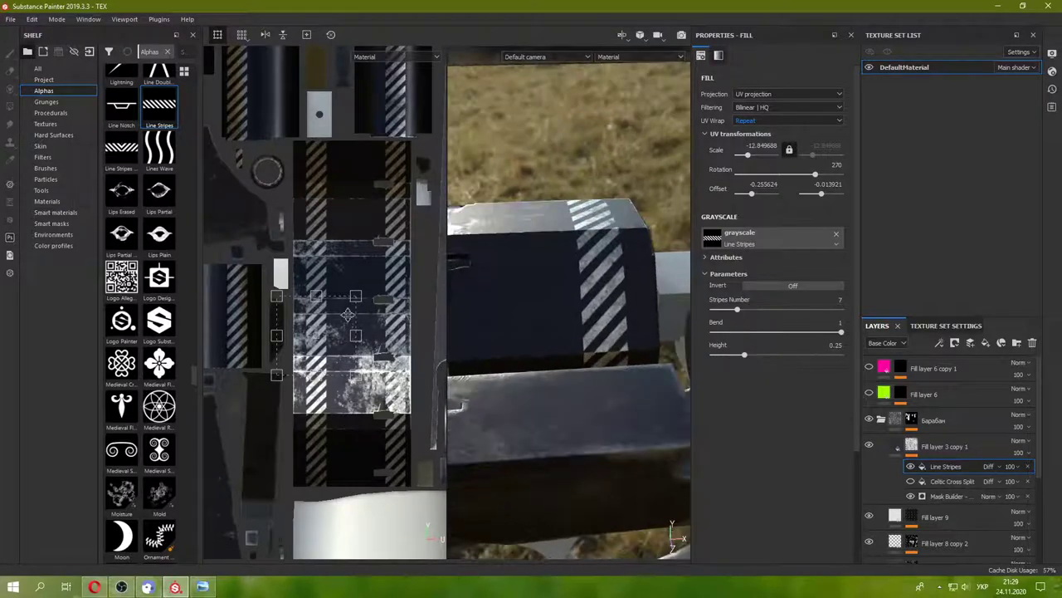
left_click_drag(342, 315, 341, 299)
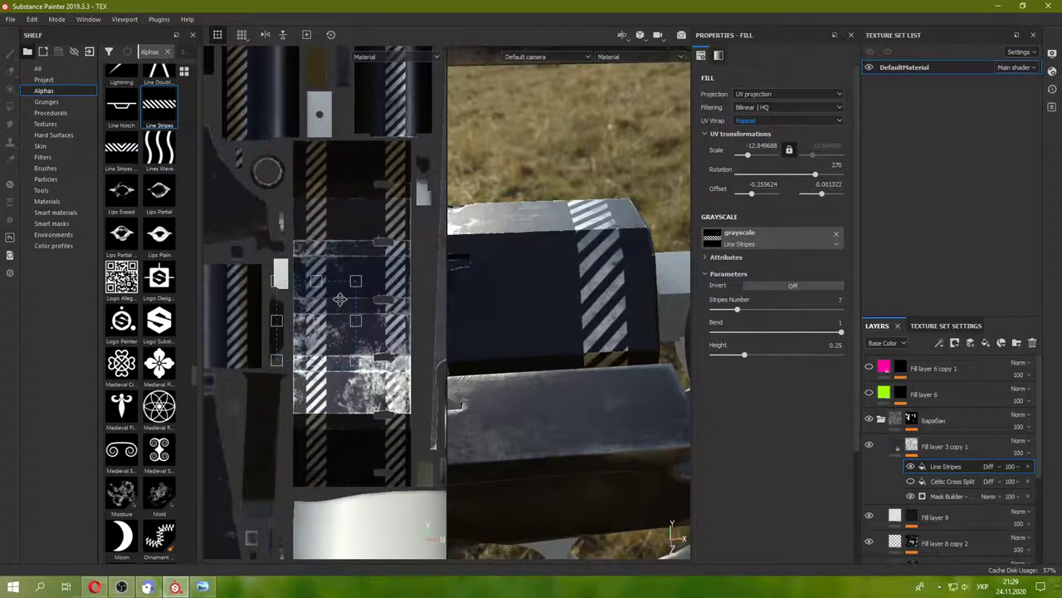
key("ctrl+z")
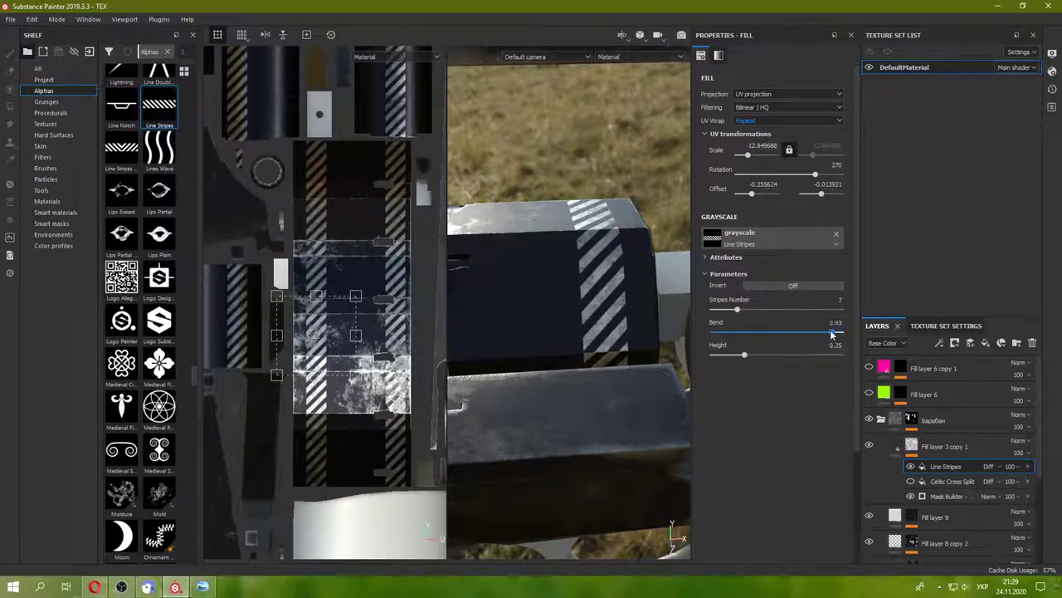
- Lower the stripe bend and stretch the projection to -6.14 by -12.85 for wider stripes
left_click_drag(824, 335, 806, 335)
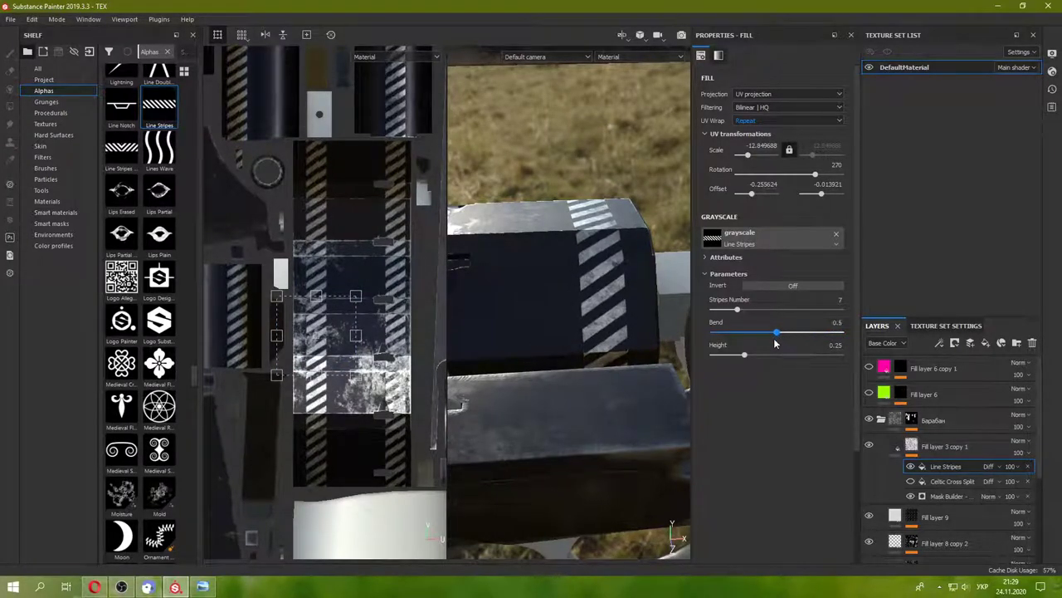
left_click_drag(737, 308, 751, 312)
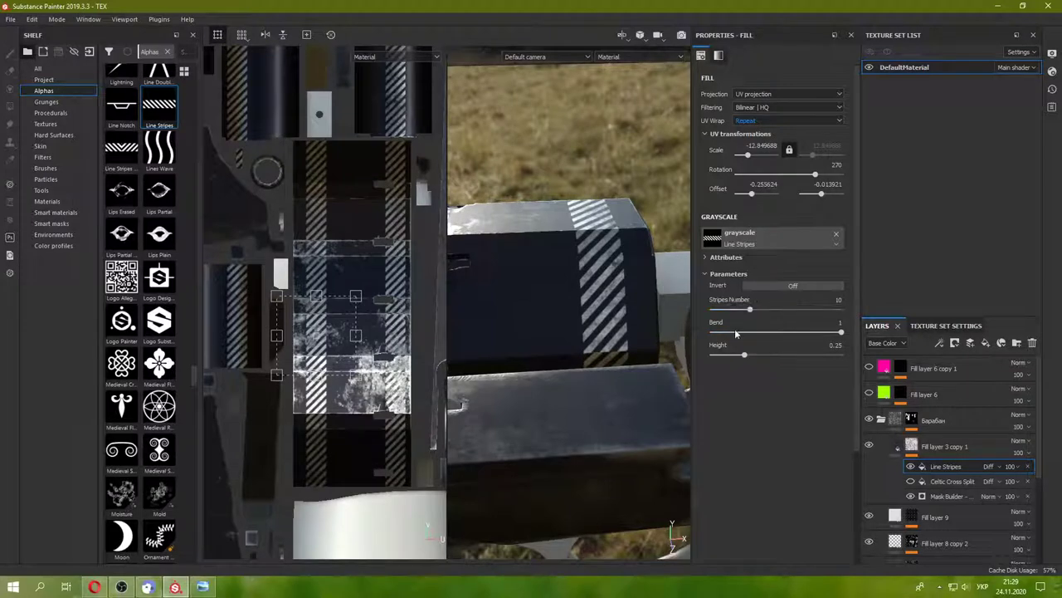
key("ctrl+z")
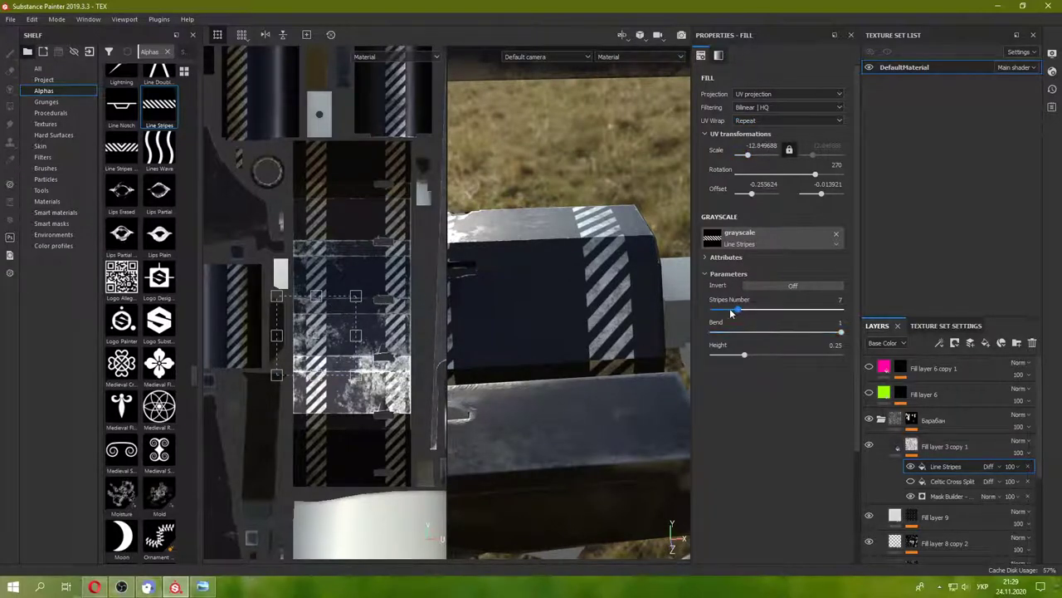
mouse_move(734, 342)
left_mouse_down()
mouse_move(786, 359)
mouse_move(744, 355)
left_mouse_up()
mouse_move(631, 332)
left_mouse_down("alt")
mouse_move(606, 330)
mouse_move(564, 374)
mouse_move(456, 357)
mouse_move(498, 397)
mouse_move(602, 321)
left_mouse_up("alt")
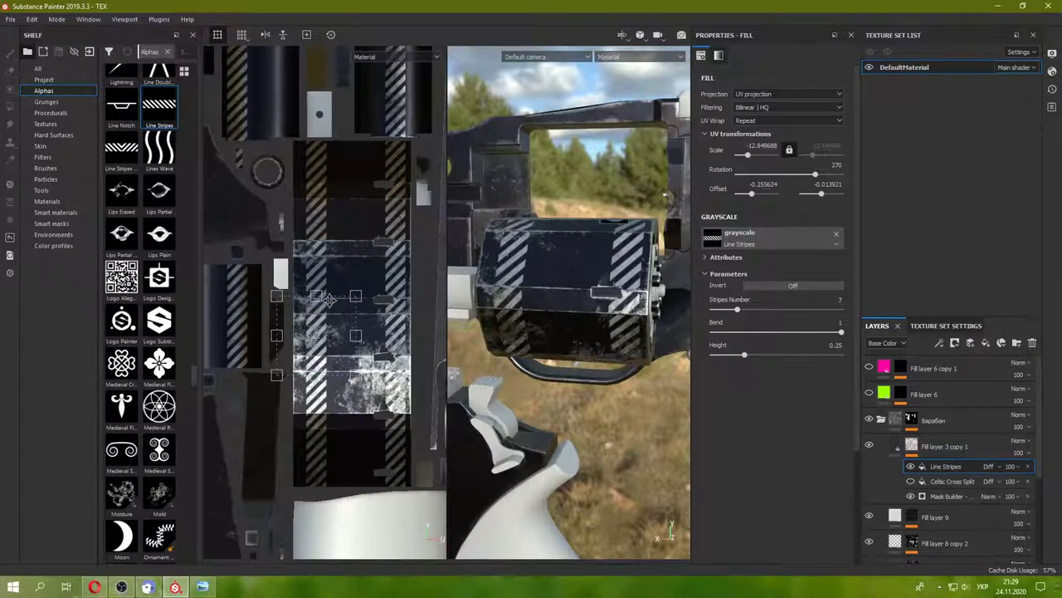
left_click_drag(320, 295, 317, 209)
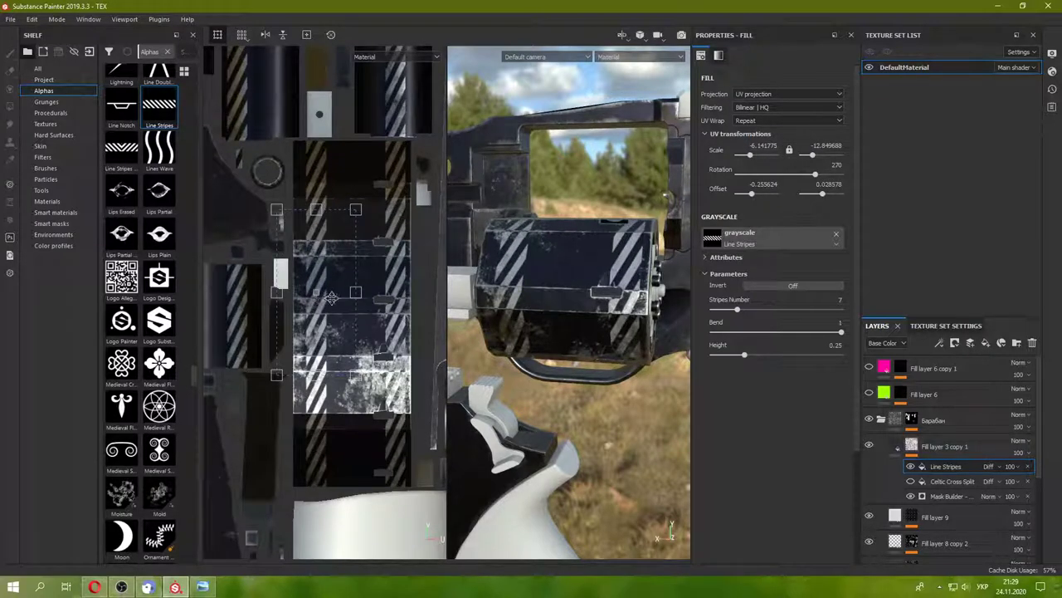
left_click_drag(331, 297, 331, 323)
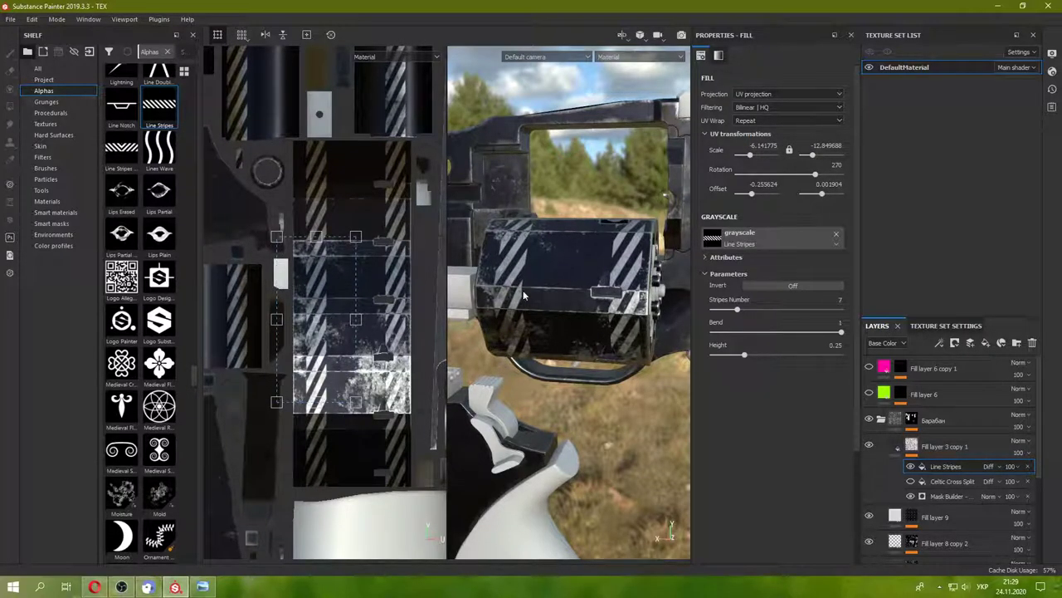
- Set UV Wrap to None and stretch the stripe projection over the cylinder
left_click(768, 123)
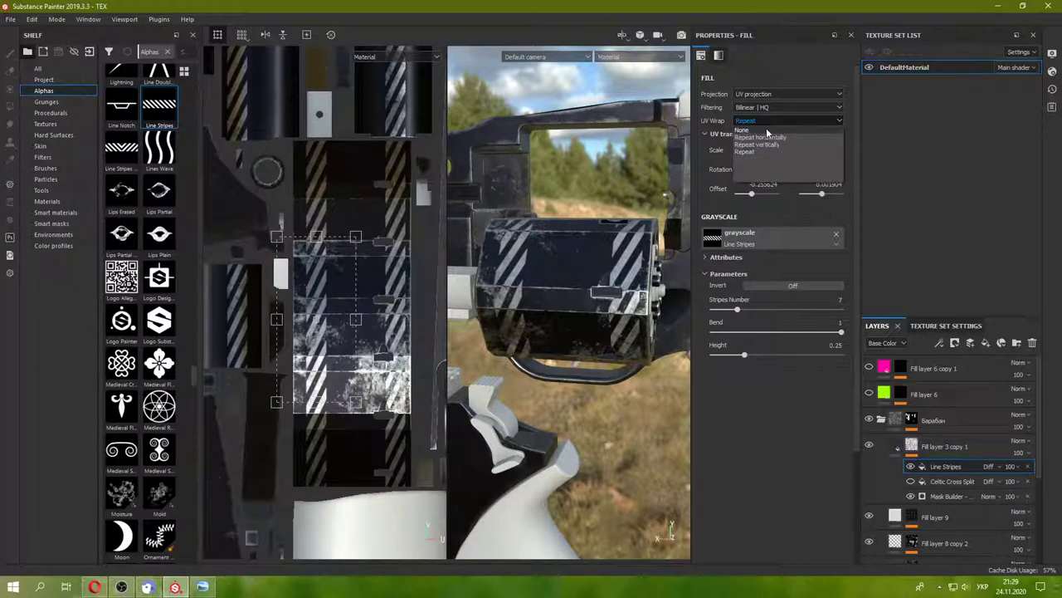
left_click(747, 130)
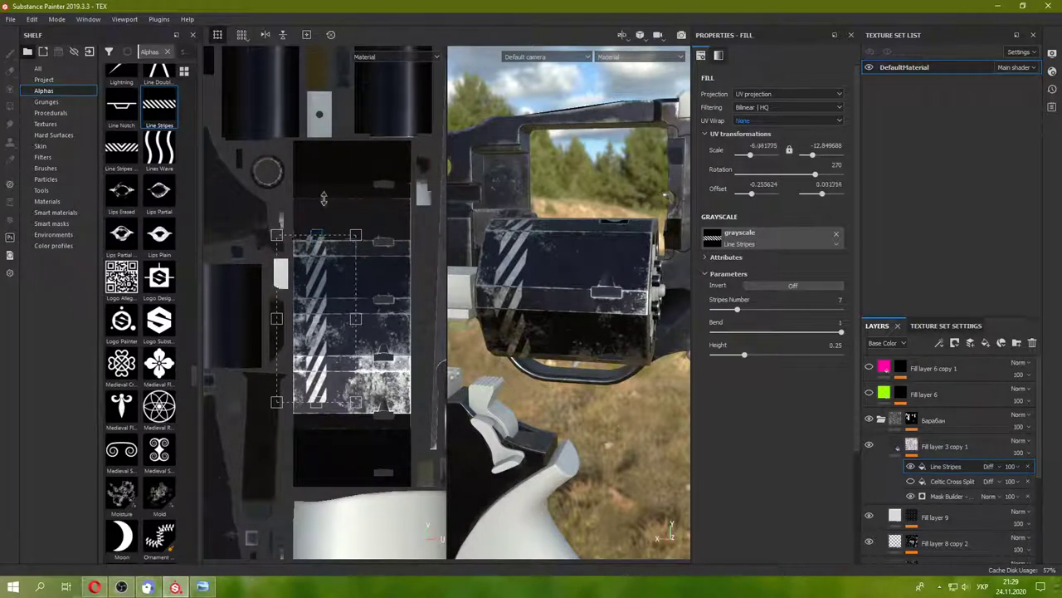
left_click_drag(324, 197, 324, 237)
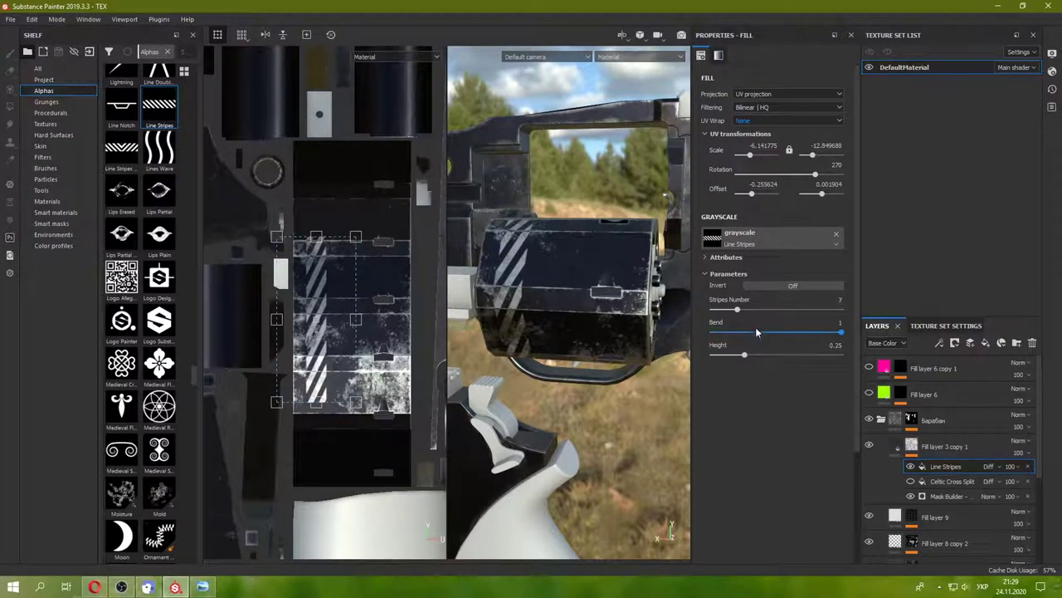
left_click_drag(342, 306, 350, 301)
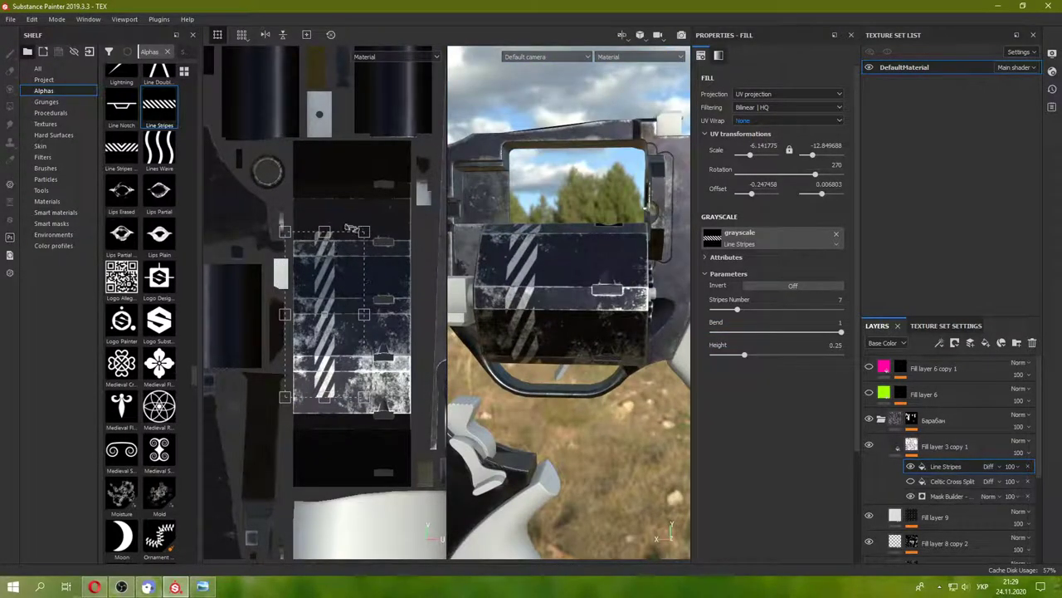
left_click_drag(326, 230, 336, 273)
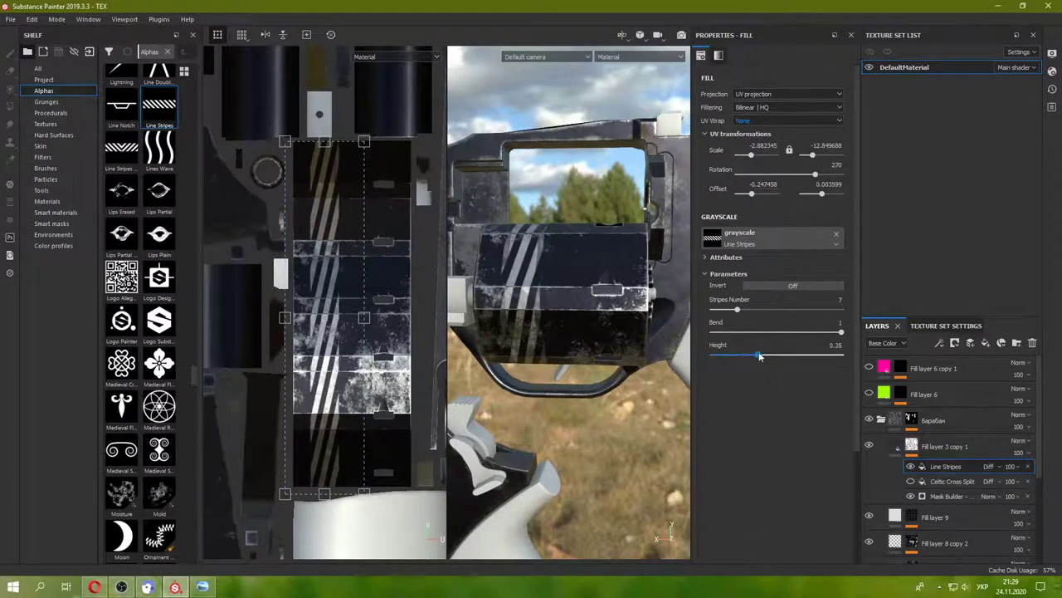
- Lower the bend, shift the projection down slightly and raise stripe Height to 0.39
mouse_move(760, 337)
left_mouse_down()
mouse_move(749, 336)
mouse_move(804, 313)
left_mouse_up()
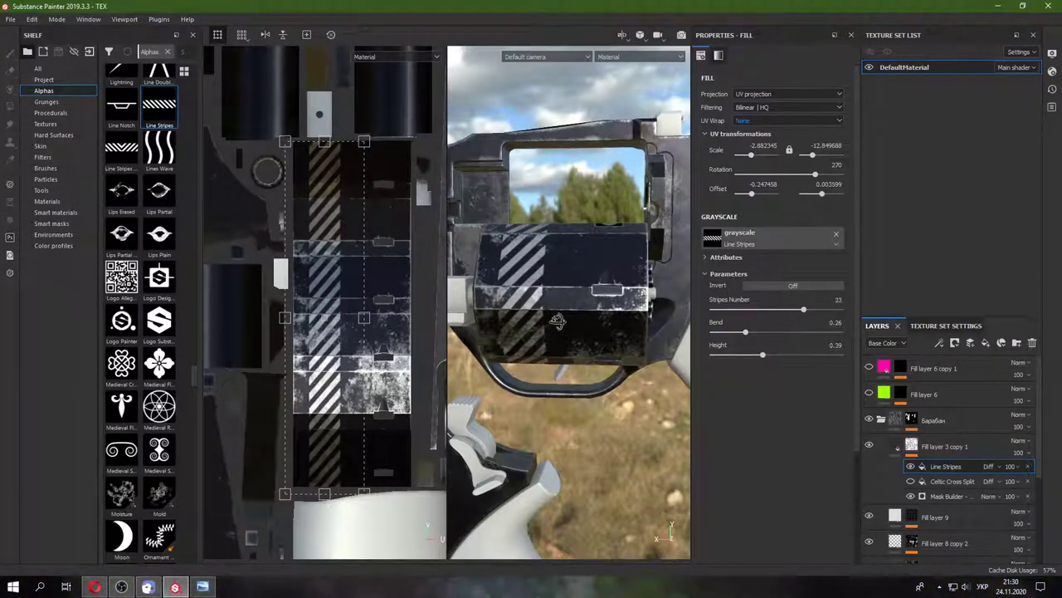
left_click_drag(556, 321, 597, 323, "alt")
left_click_drag(741, 339, 733, 339)
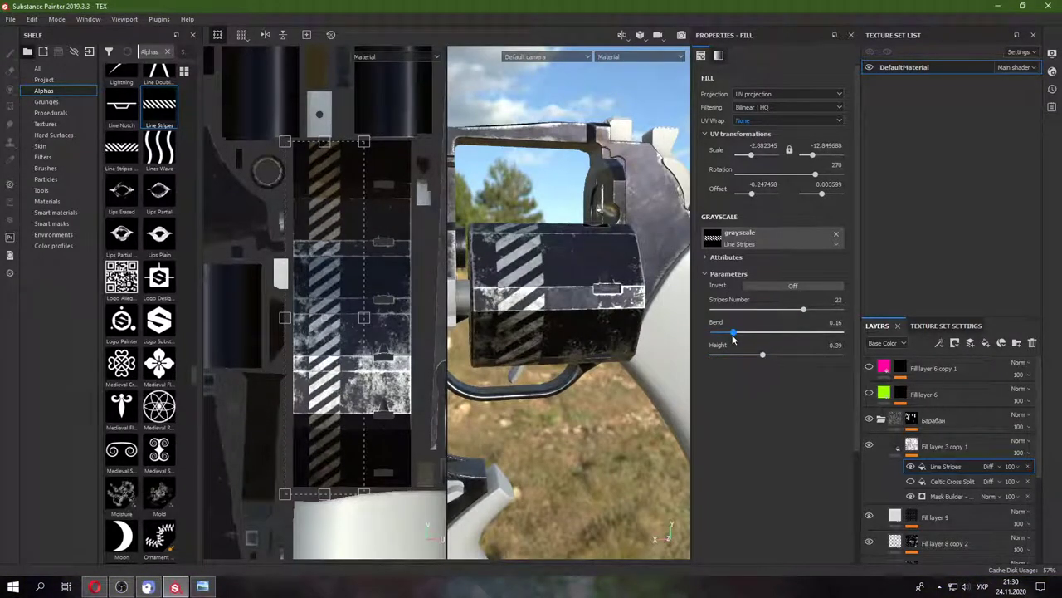
mouse_move(528, 332)
left_mouse_down("alt")
mouse_move(583, 394)
mouse_move(522, 348)
mouse_move(567, 285)
mouse_move(592, 297)
mouse_move(540, 316)
mouse_move(535, 333)
left_mouse_up("alt")
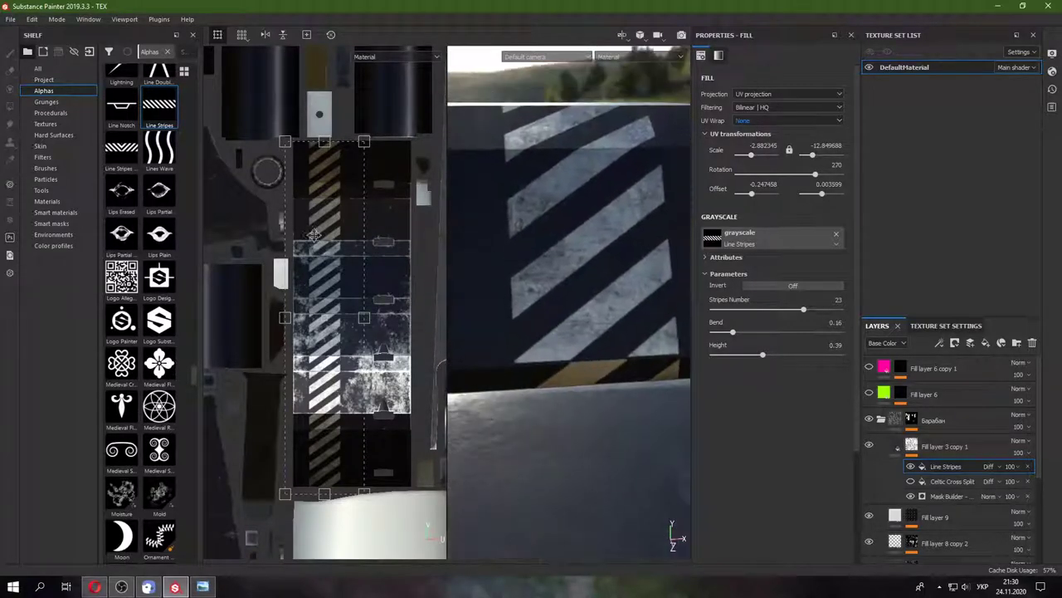
left_click_drag(330, 224, 330, 233)
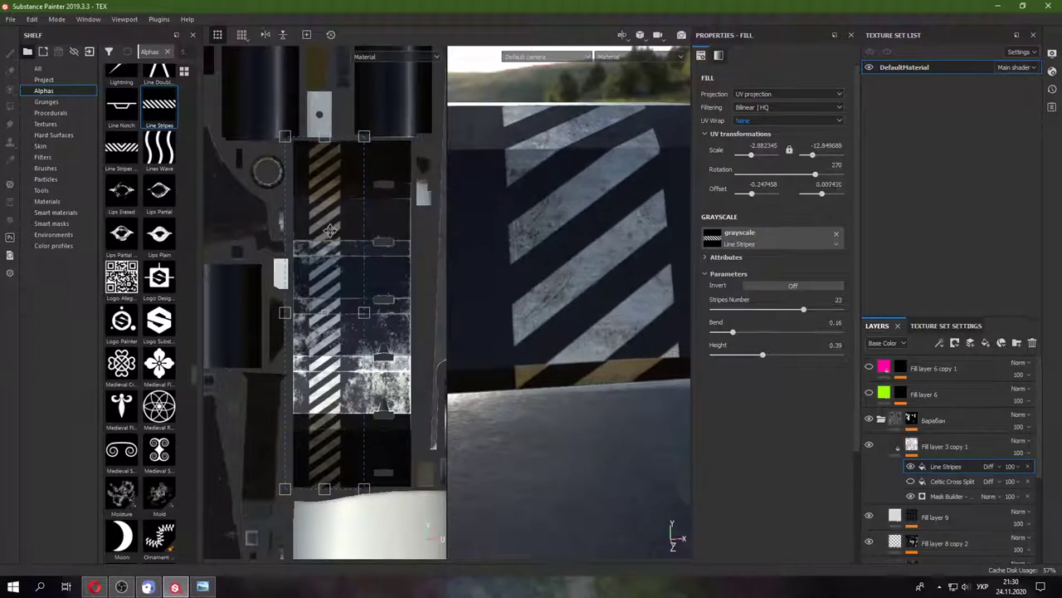
left_click_drag(330, 232, 329, 235)
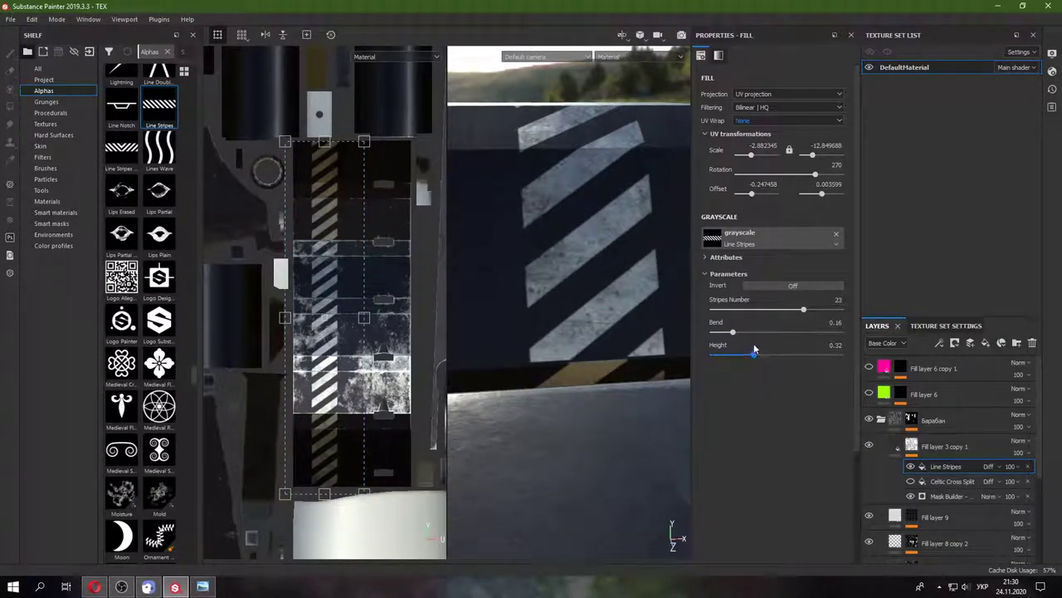
mouse_move(754, 348)
left_mouse_down()
mouse_move(762, 353)
mouse_move(732, 333)
mouse_move(739, 348)
mouse_move(746, 320)
mouse_move(736, 315)
mouse_move(806, 319)
left_mouse_up()
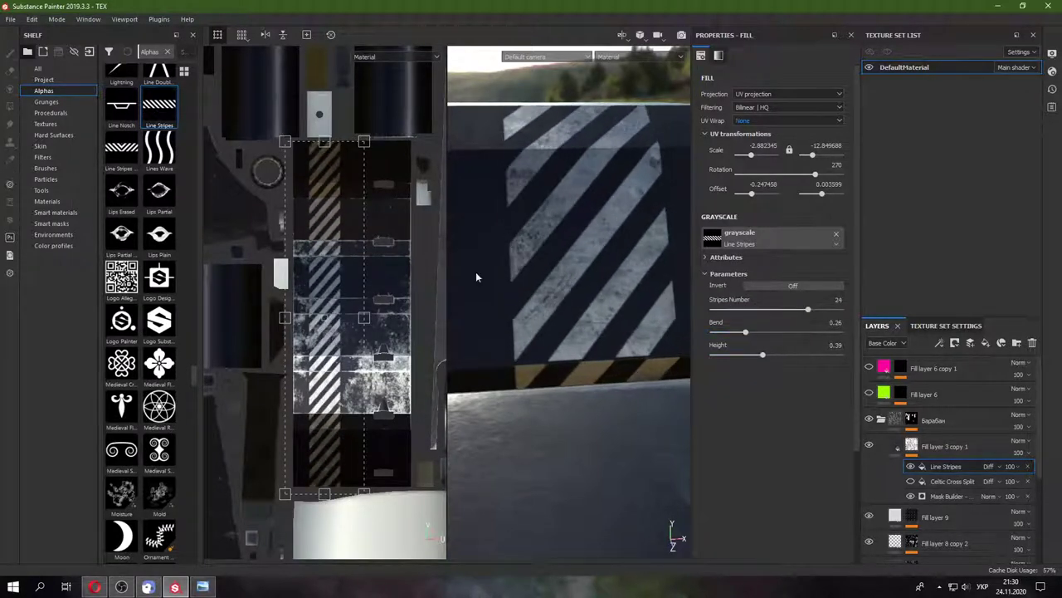
- Restore the stripes to 24 with bend 0.26 using undo and redo
key("ctrl+z")
key("ctrl+z")
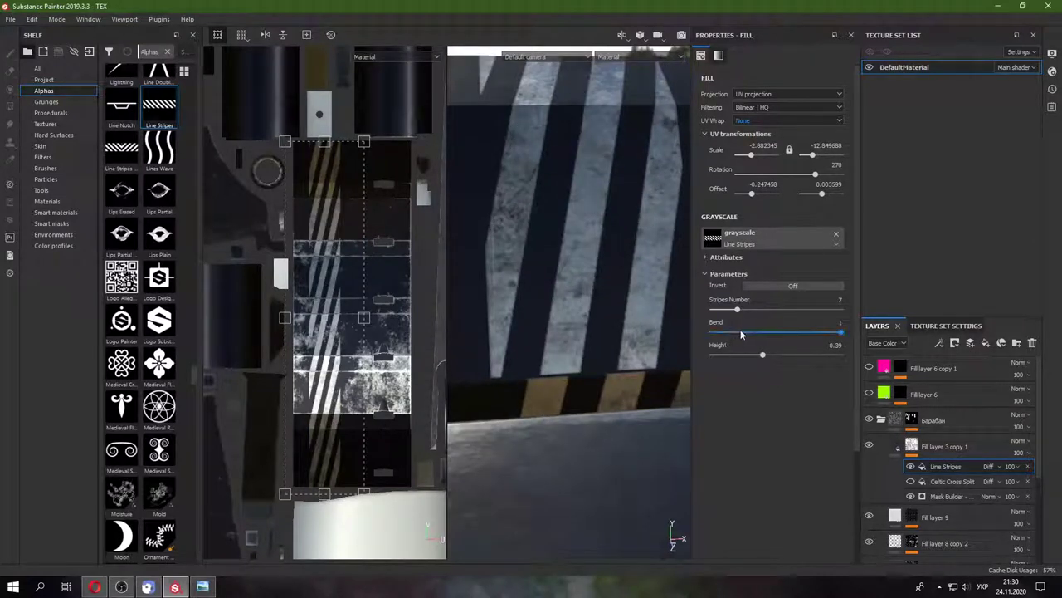
key("ctrl+y")
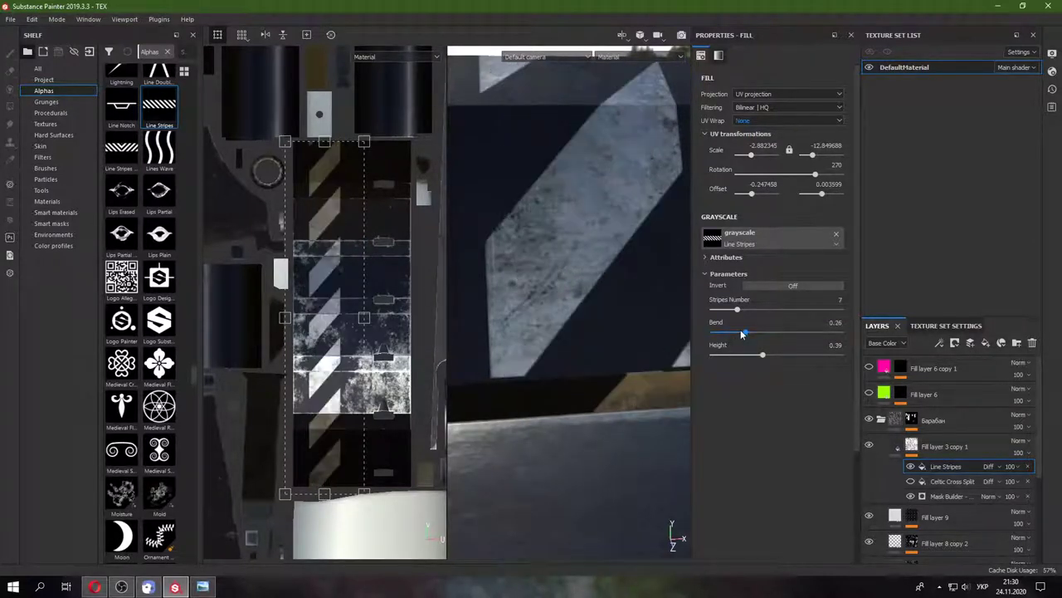
key("ctrl+y")
scroll(569, 315, "down", 2)
left_click_drag(570, 315, 535, 324, "alt")
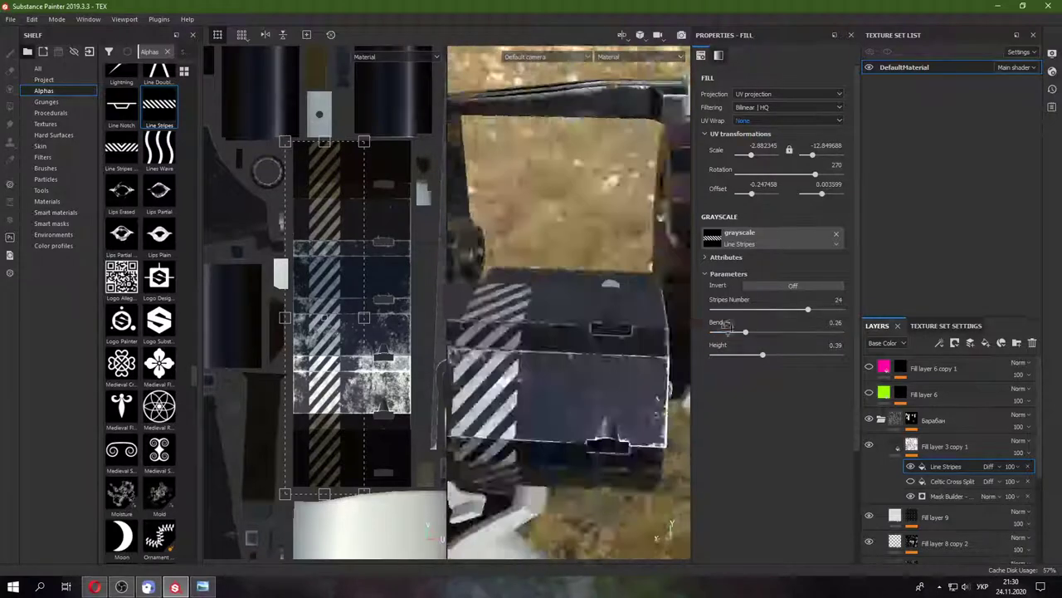
scroll(536, 323, "up", 3)
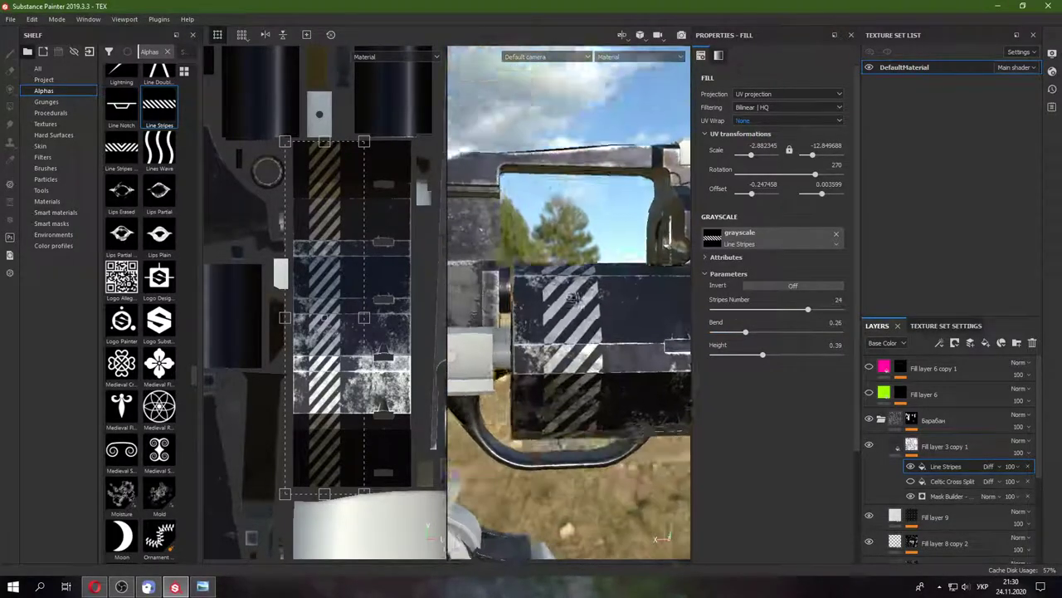
left_click_drag(535, 323, 286, 332, "alt")
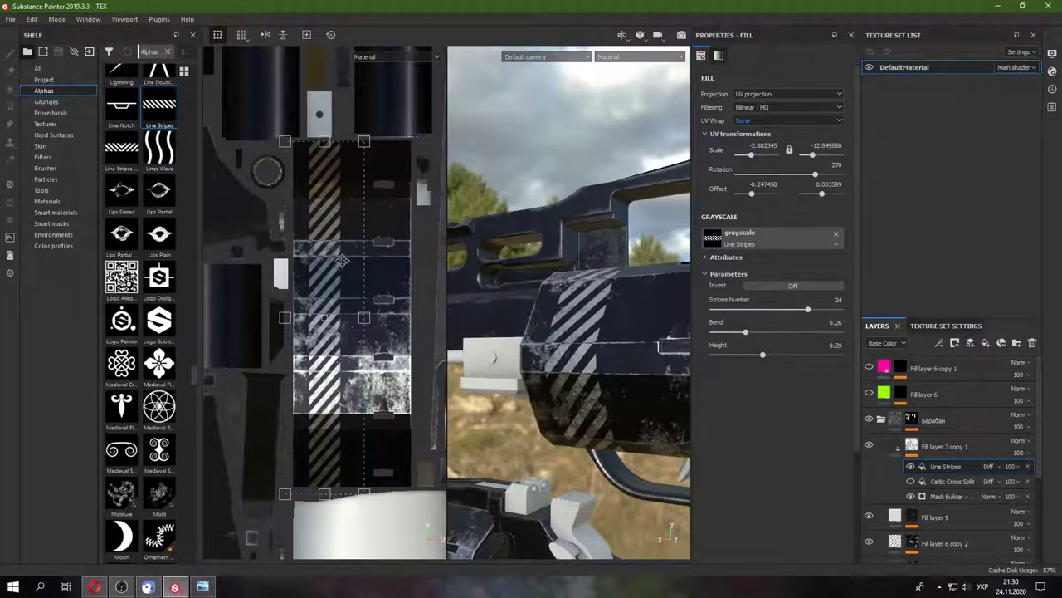
- Stretch the stripe projection upward and fine-tune its scale over the drum
left_click_drag(330, 146, 325, 116)
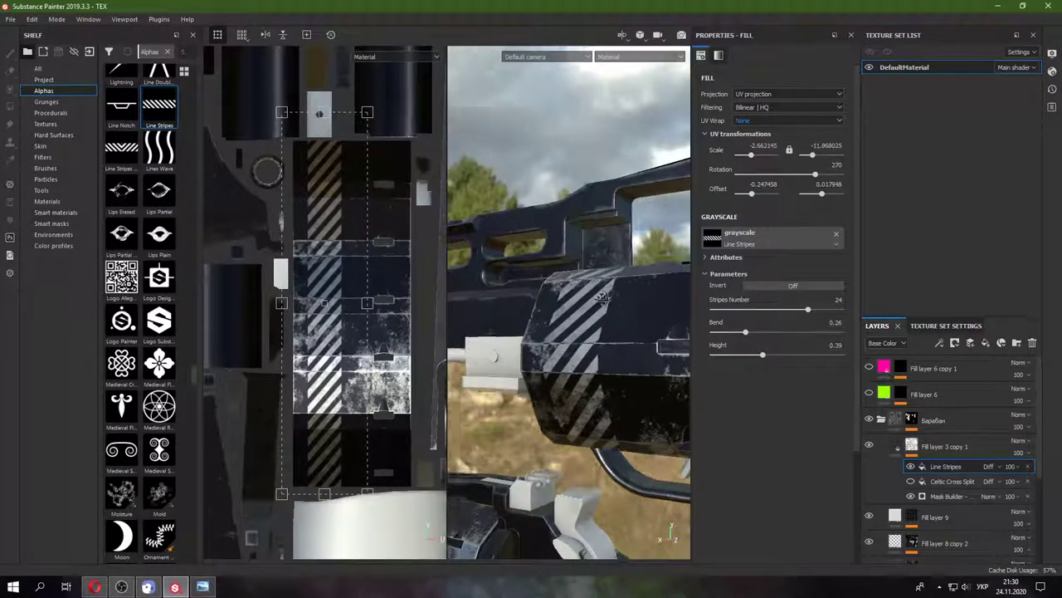
left_click_drag(496, 330, 609, 375, "alt")
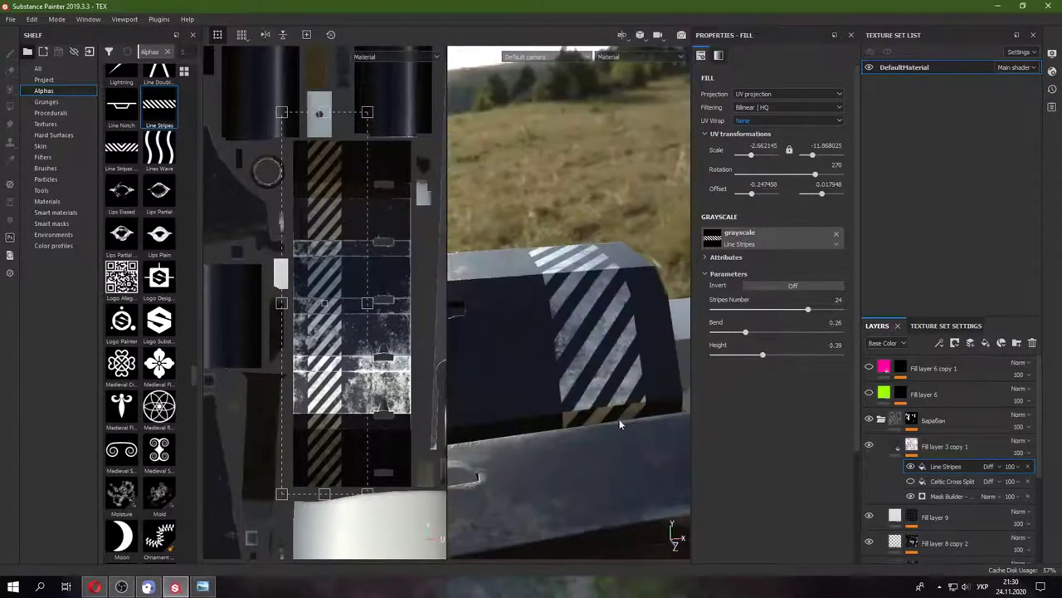
left_click_drag(328, 110, 323, 115)
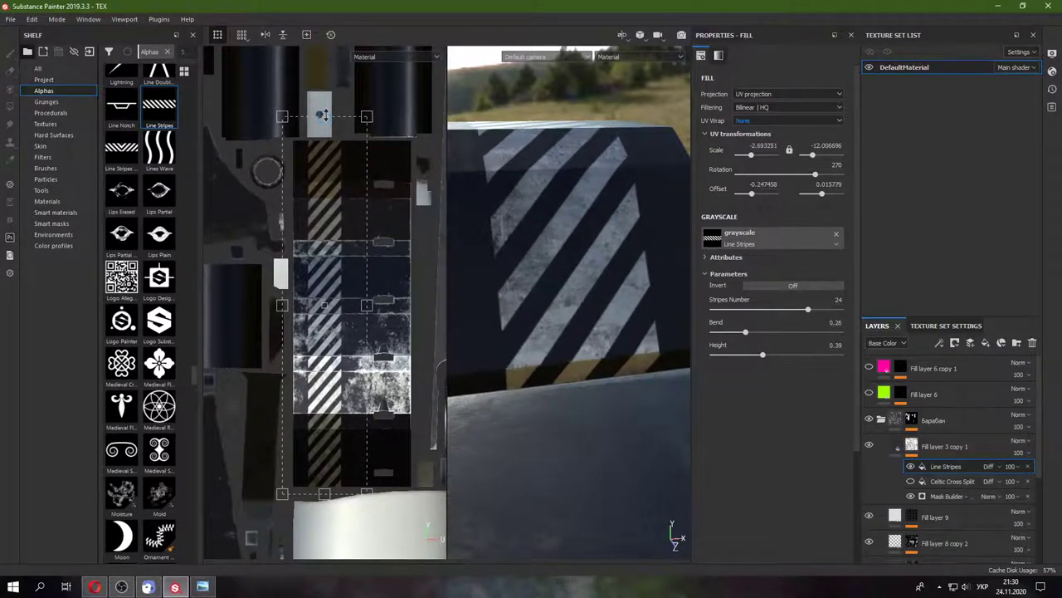
left_click_drag(324, 114, 322, 115)
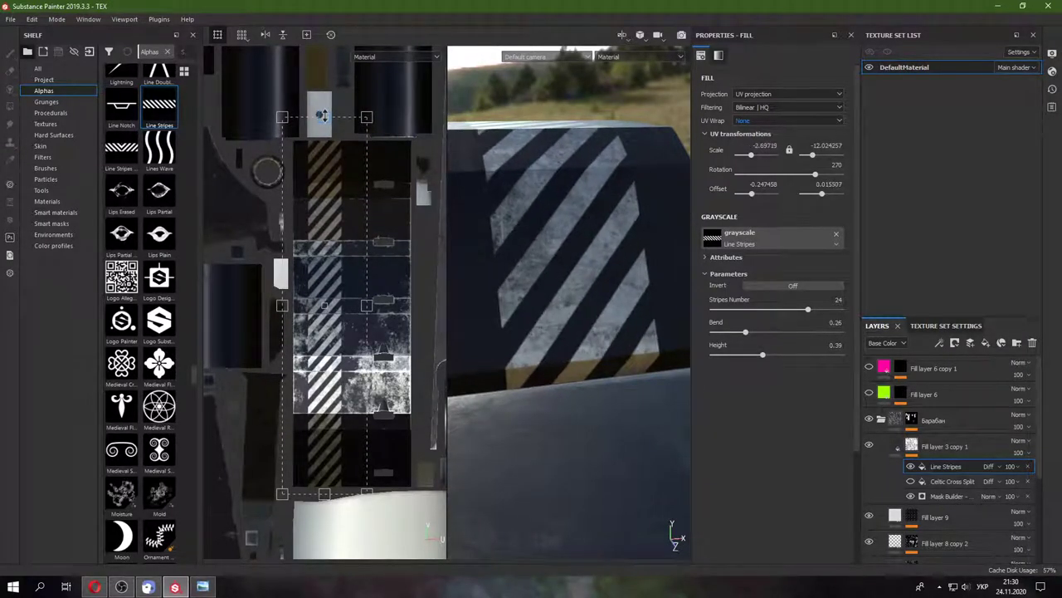
left_click_drag(567, 311, 617, 343, "alt")
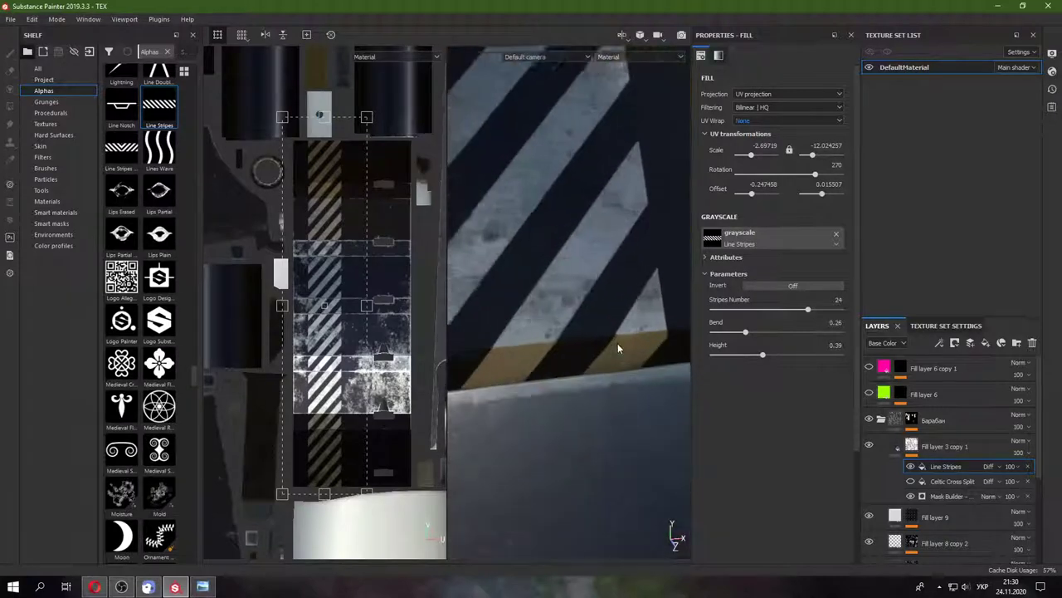
scroll(320, 116, "up", 2)
scroll(315, 158, "up", 2)
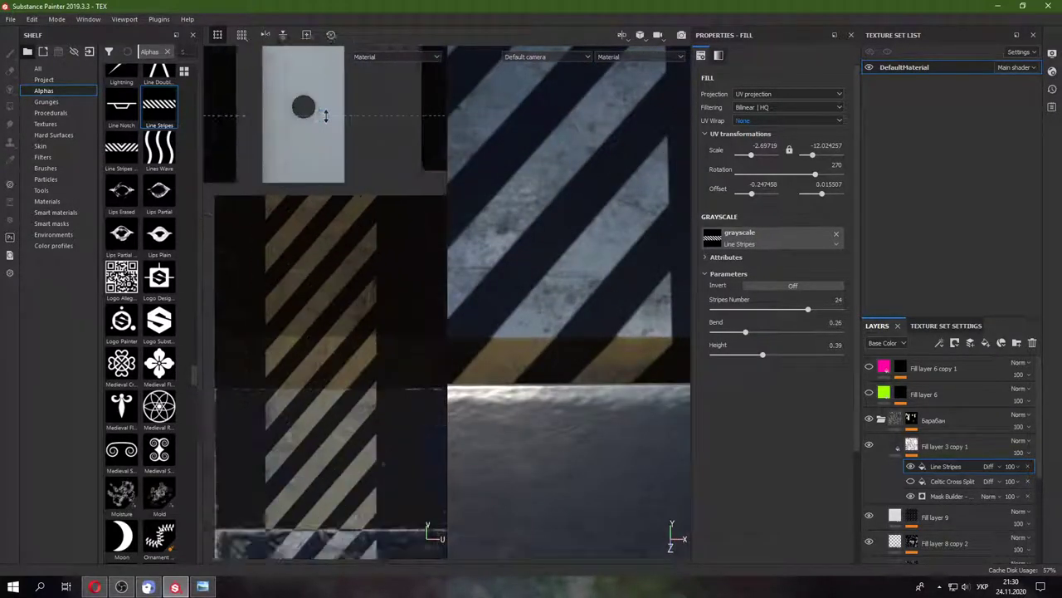
scroll(313, 169, "up", 2)
scroll(316, 150, "up", 1)
left_click_drag(316, 149, 317, 150)
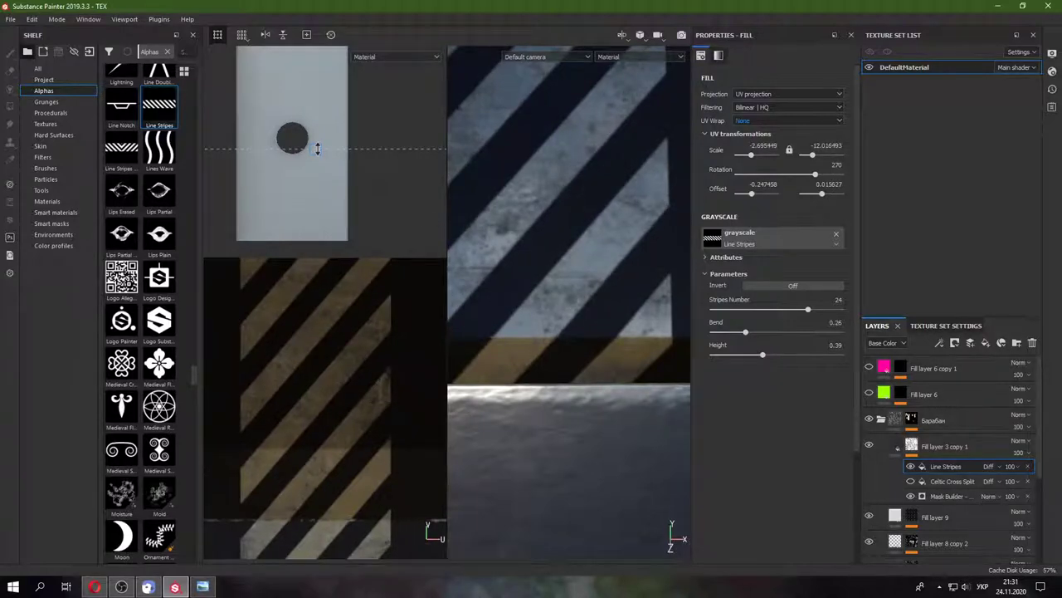
- Nudge the stripe projection offset on the cylinder, settling at scale -2.70
mouse_move(546, 293)
left_mouse_down("alt")
mouse_move(507, 324)
mouse_move(555, 351)
mouse_move(526, 354)
mouse_move(615, 324)
mouse_move(532, 332)
left_mouse_up("alt")
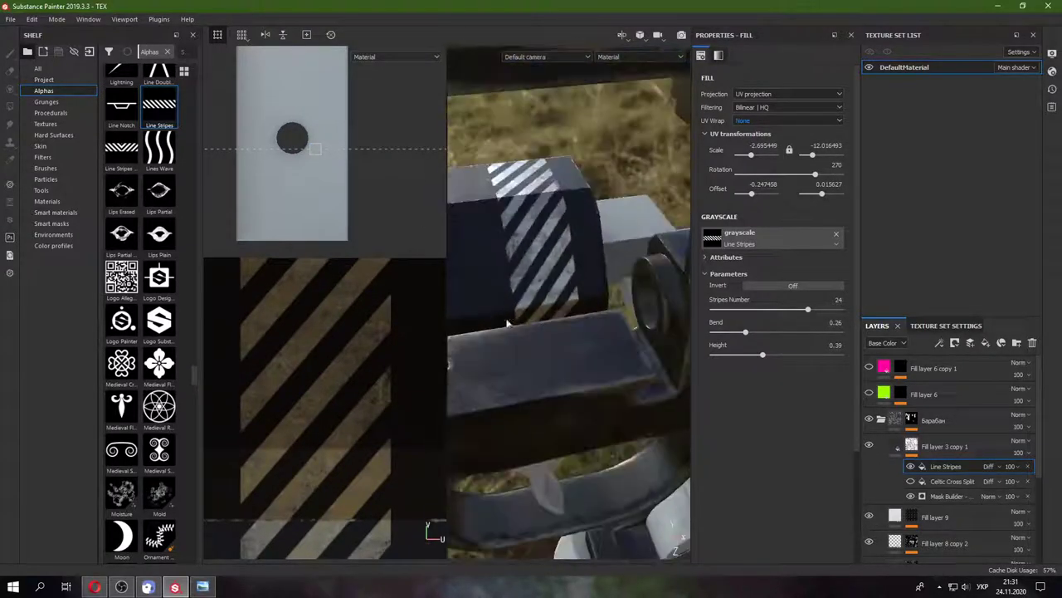
scroll(337, 230, "down", 2)
scroll(330, 318, "down", 2)
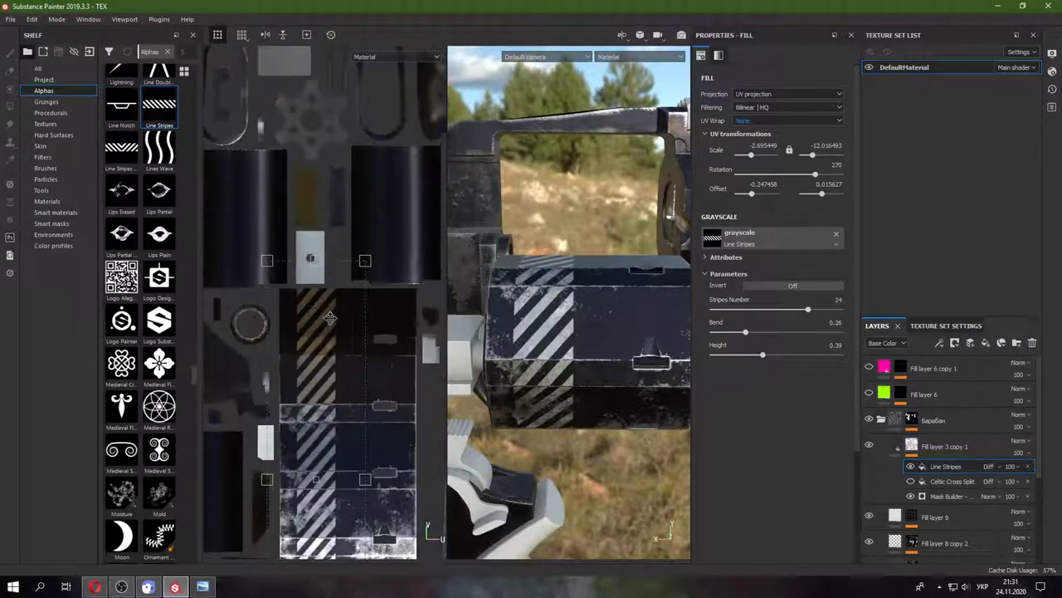
middle_click_drag(330, 318, 373, 195)
left_click_drag(370, 285, 378, 280)
mouse_move(547, 291)
left_mouse_down("alt")
mouse_move(539, 186)
mouse_move(577, 282)
mouse_move(606, 252)
mouse_move(592, 264)
left_mouse_up("alt")
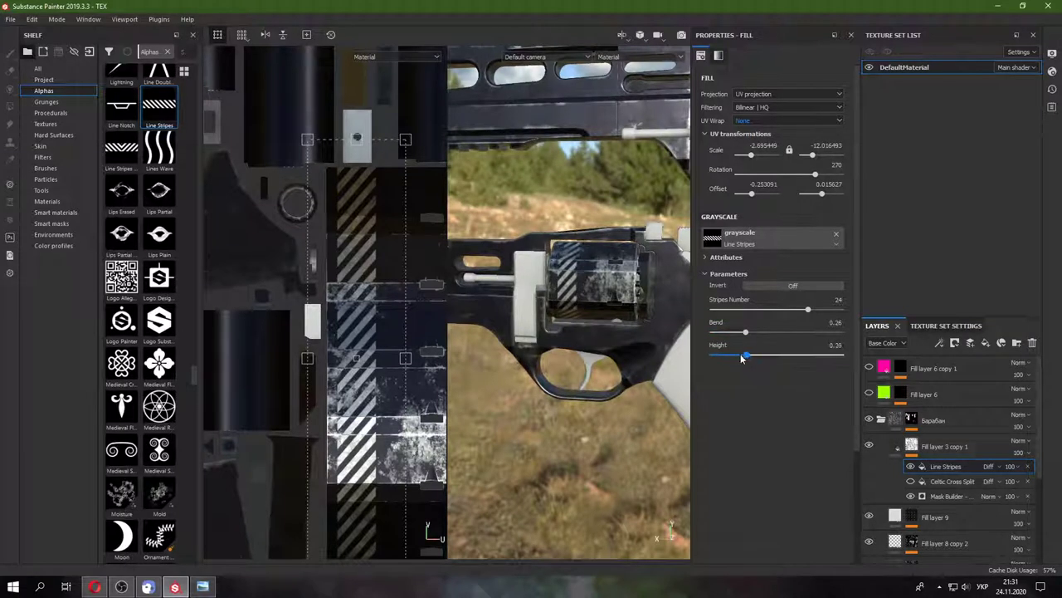
- Thin the stripes to Height 0.17, trying and undoing 12 stripes
left_click_drag(742, 358, 735, 357)
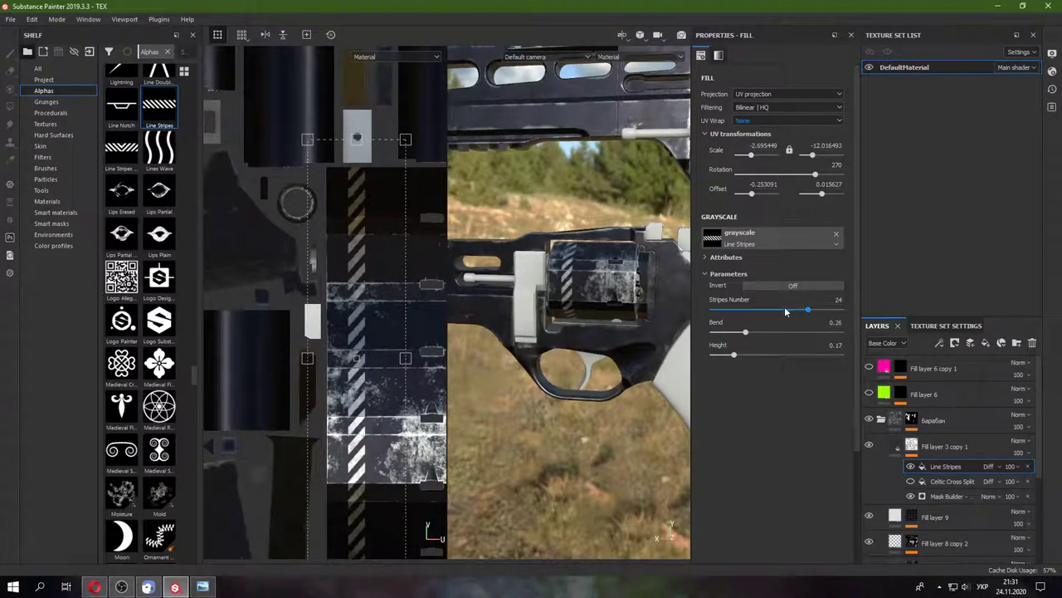
left_click_drag(785, 311, 757, 310)
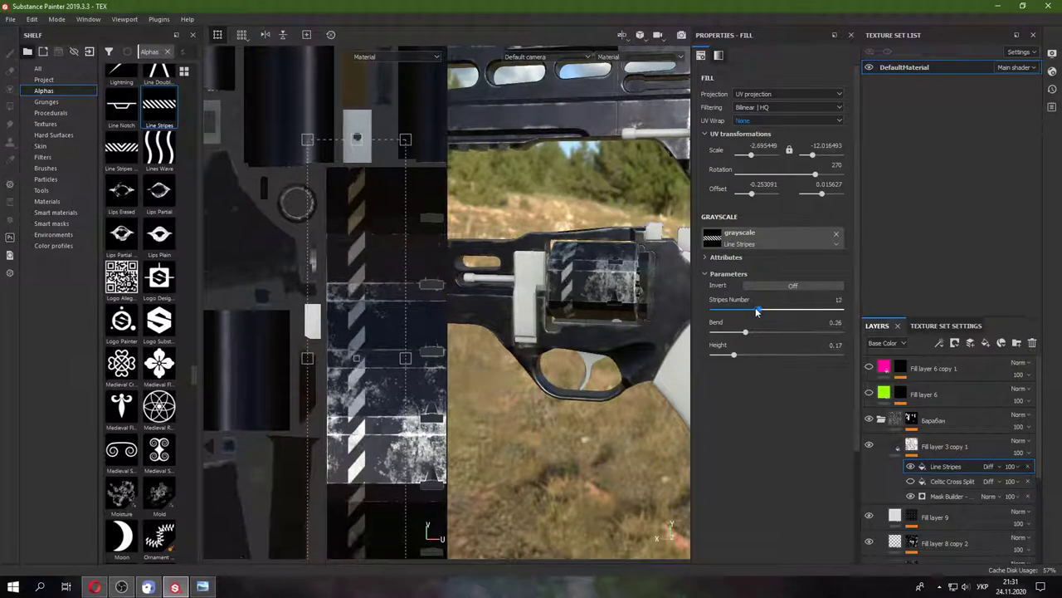
key("ctrl+z")
mouse_move(479, 289)
left_mouse_down("alt")
mouse_move(596, 269)
mouse_move(561, 297)
mouse_move(710, 303)
mouse_move(475, 326)
mouse_move(629, 349)
left_mouse_up("alt")
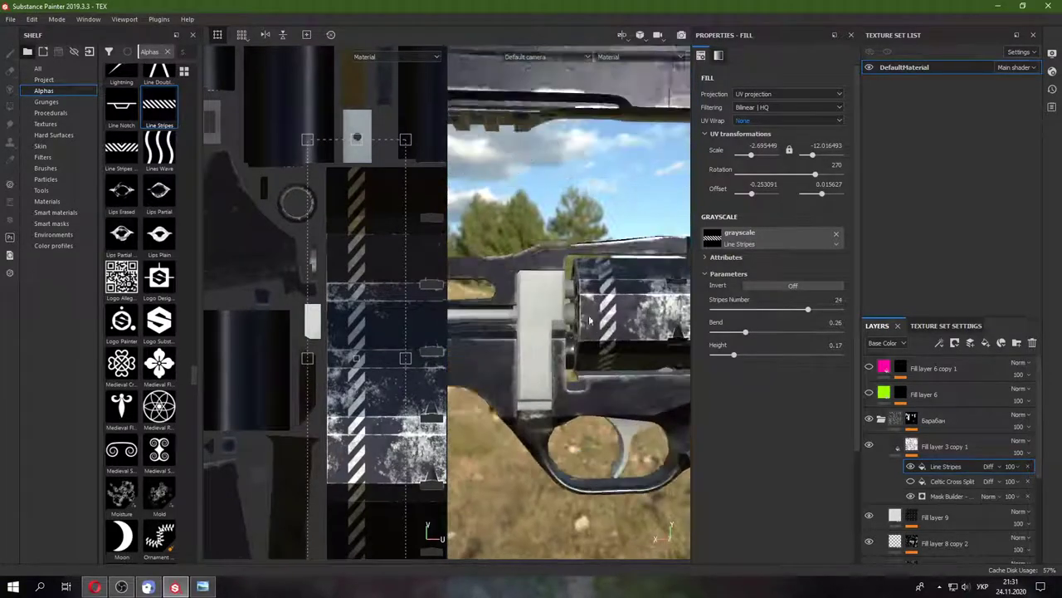
mouse_move(629, 349)
left_mouse_down("alt")
mouse_move(520, 344)
mouse_move(555, 349)
left_mouse_up("alt")
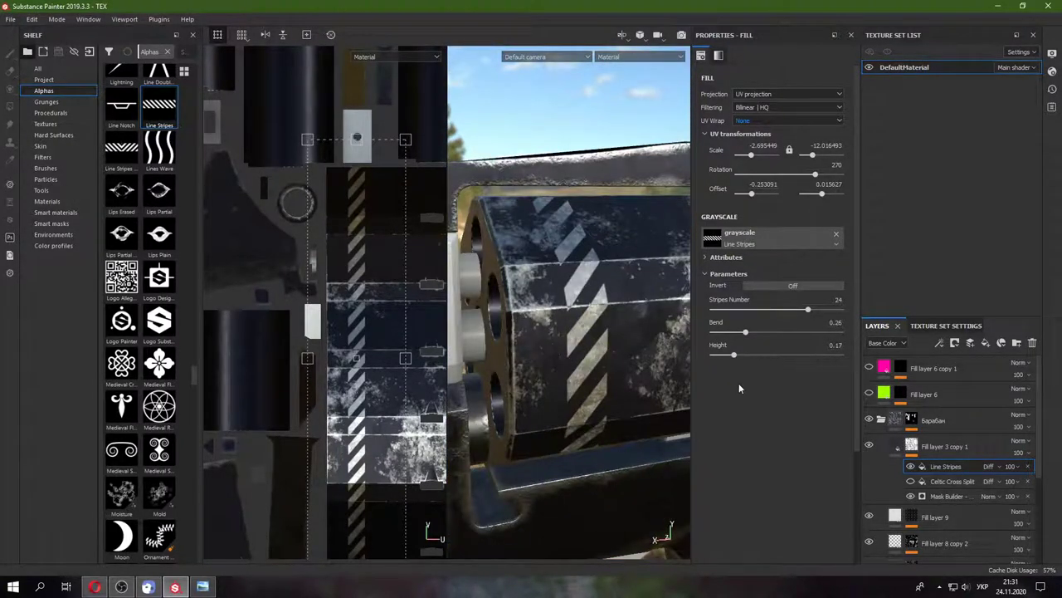
scroll(155, 423, "down", 5)
scroll(154, 432, "down", 5)
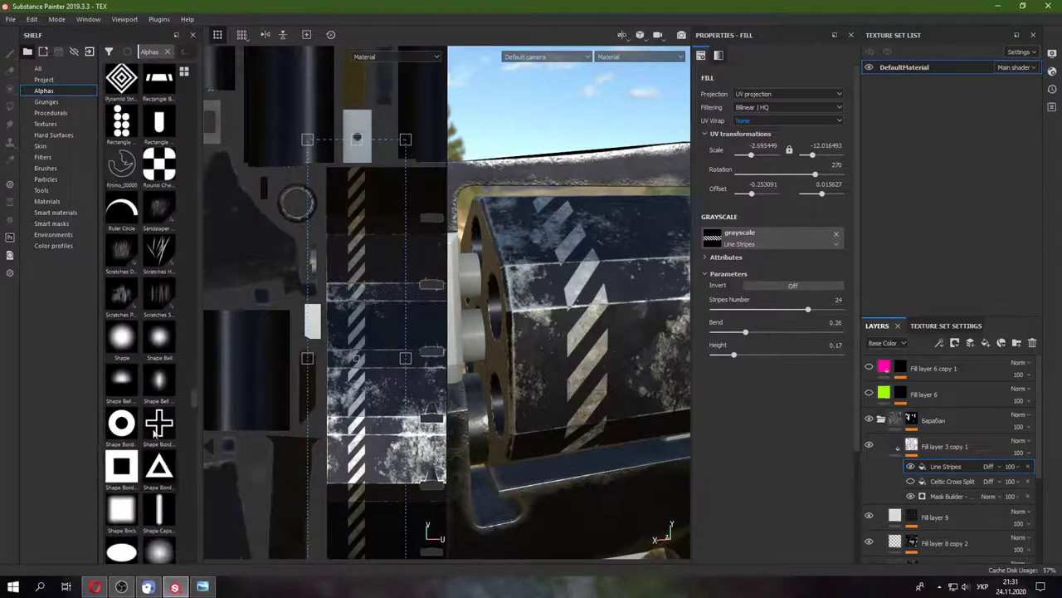
scroll(157, 378, "down", 5)
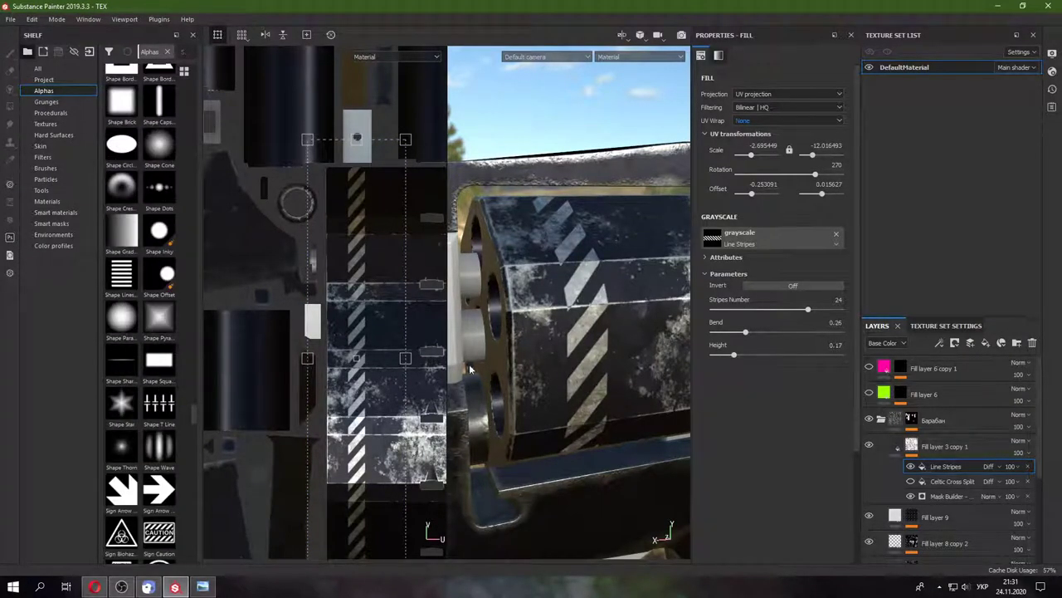
scroll(156, 447, "down", 5)
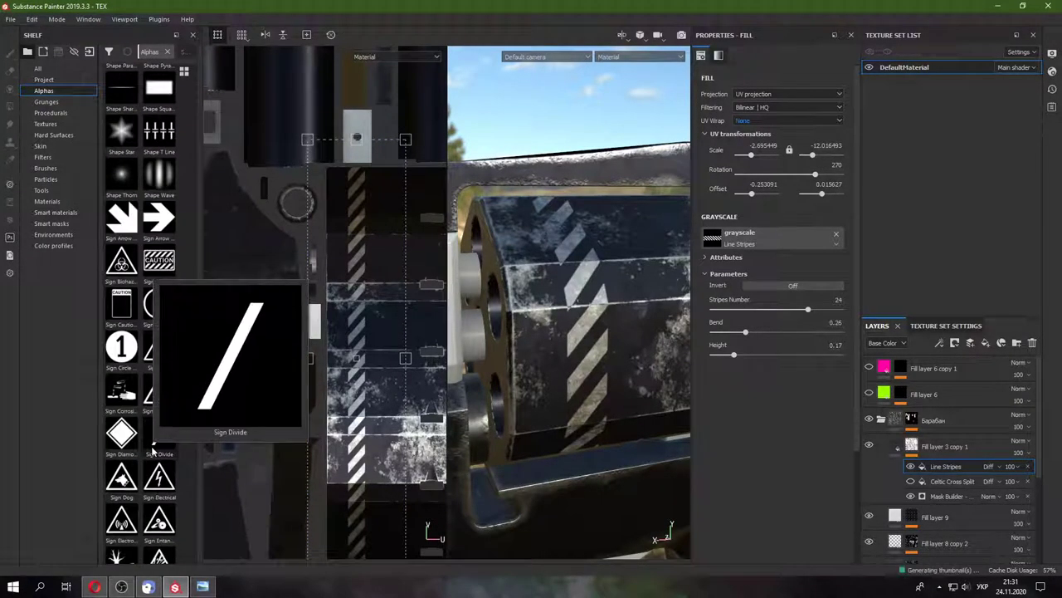
scroll(154, 452, "down", 5)
scroll(152, 455, "down", 5)
scroll(145, 436, "down", 5)
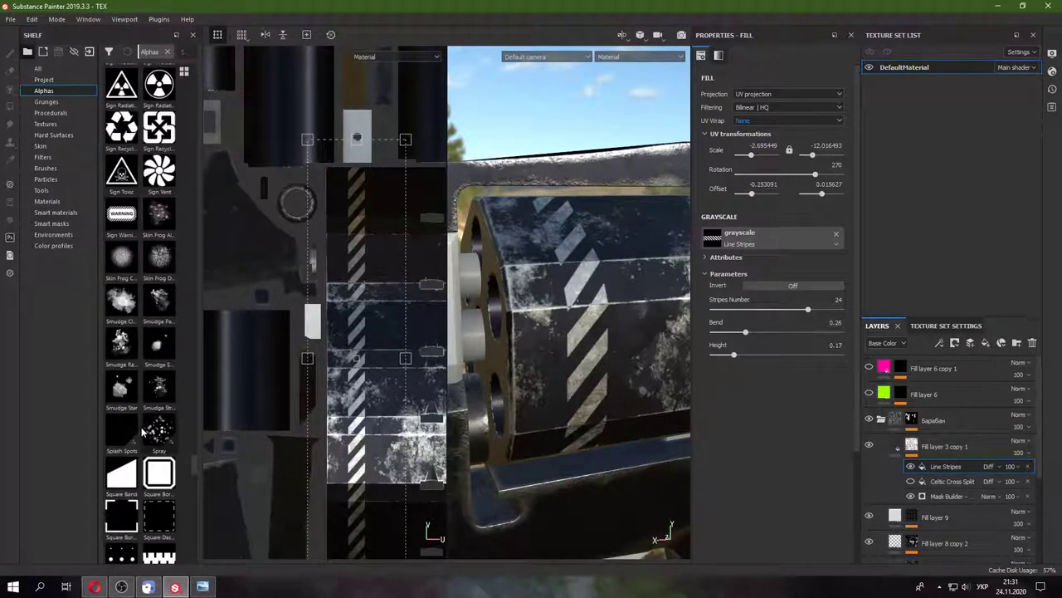
scroll(142, 432, "down", 5)
scroll(142, 431, "down", 5)
scroll(142, 432, "down", 5)
scroll(142, 431, "down", 5)
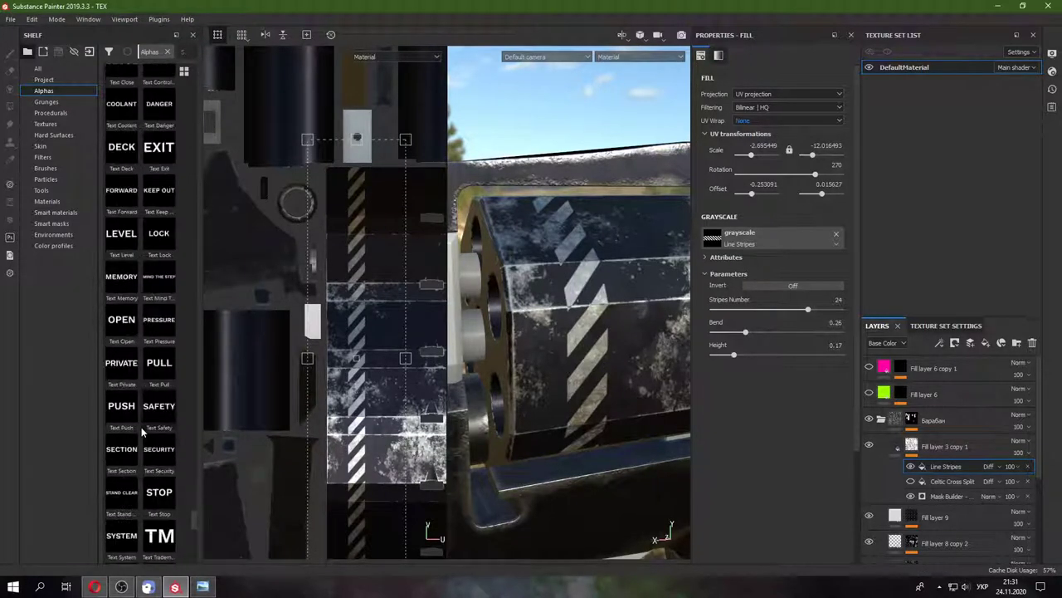
scroll(142, 430, "down", 5)
scroll(143, 432, "down", 5)
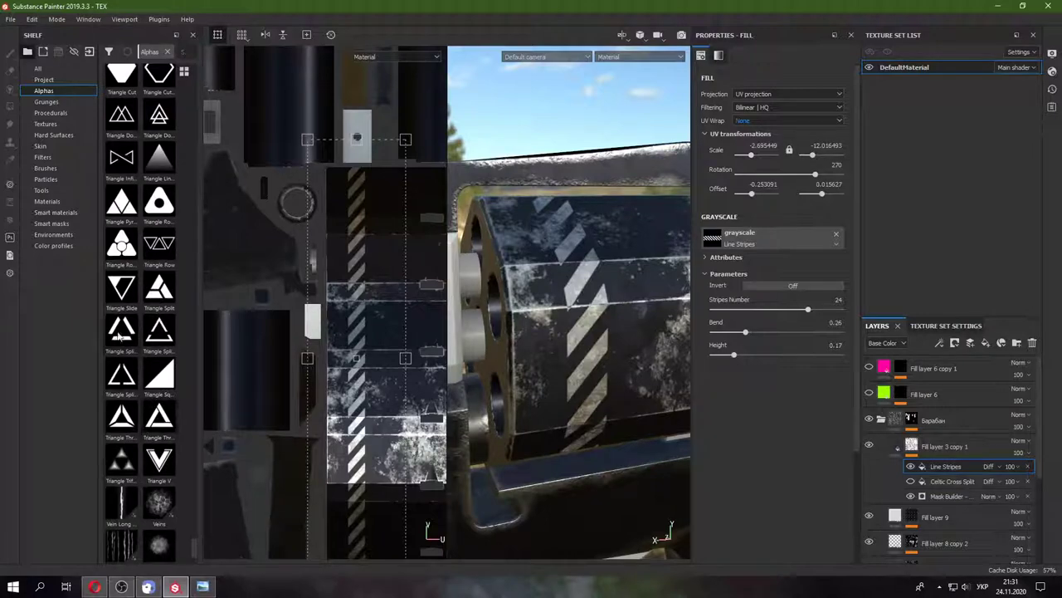
scroll(562, 338, "down", 2)
scroll(562, 339, "down", 2)
scroll(562, 339, "down", 2)
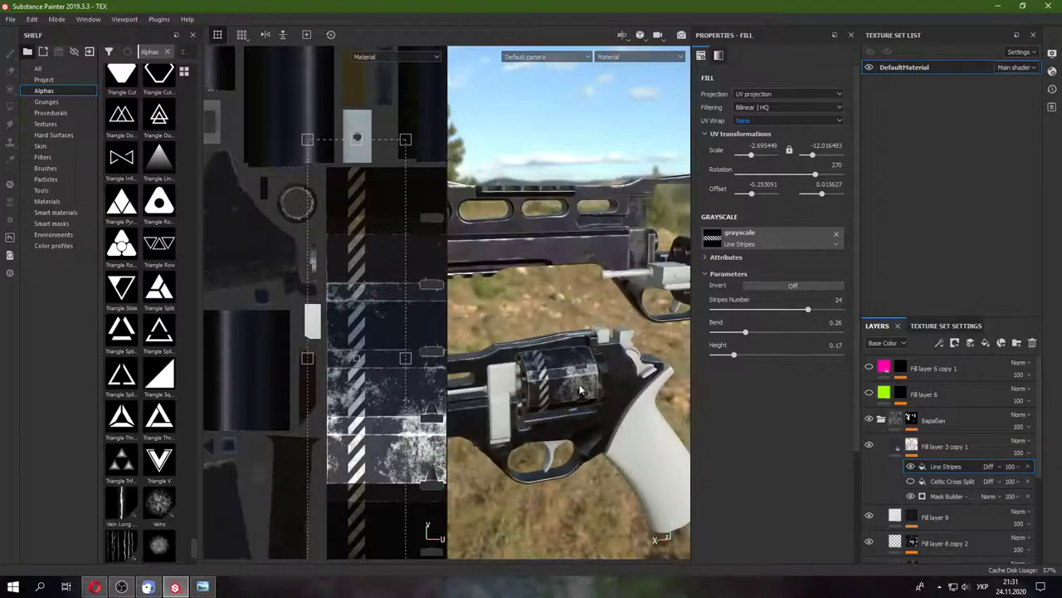
scroll(561, 338, "down", 2)
mouse_move(562, 339)
left_mouse_down("alt")
mouse_move(555, 375)
mouse_move(585, 312)
mouse_move(589, 343)
mouse_move(548, 349)
mouse_move(628, 370)
left_mouse_up("alt")
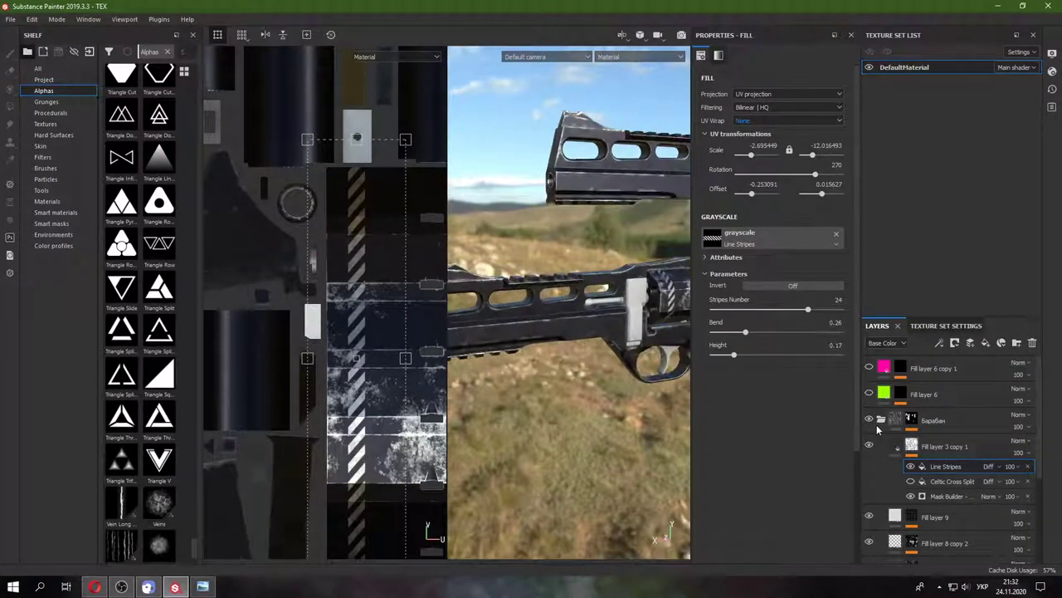
- Collapse the stripe layer's effects and switch the viewport to 3D only
left_click(901, 446)
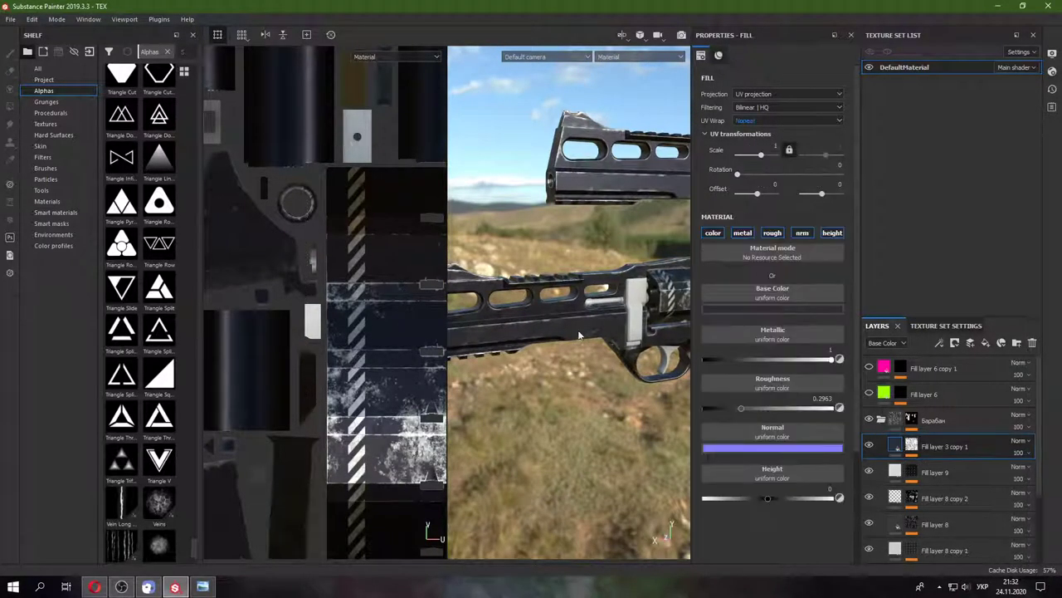
key("F2")
left_click_drag(580, 335, 531, 307, "alt")
scroll(506, 288, "up", 3)
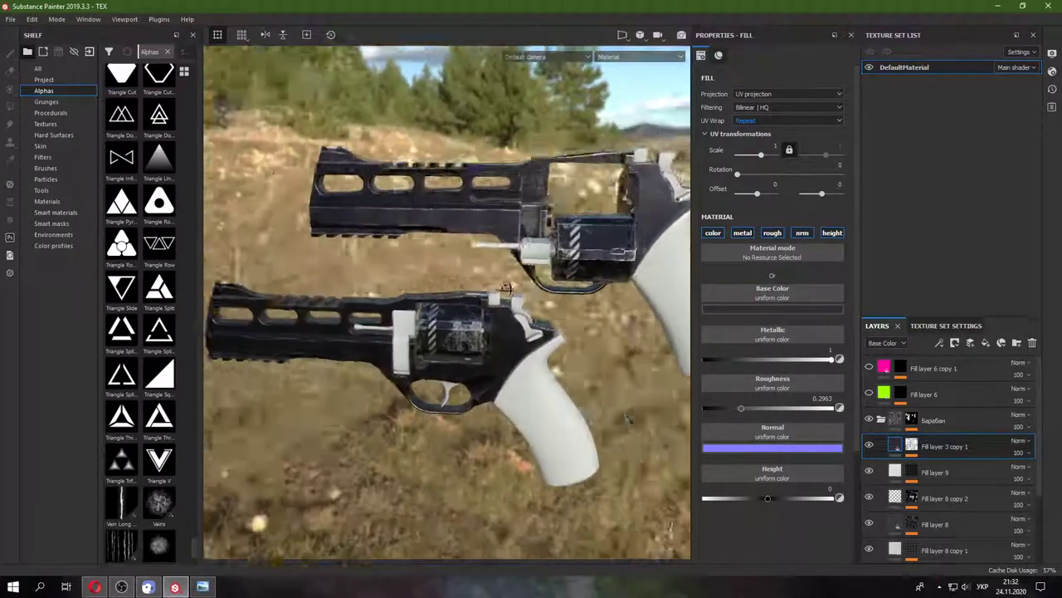
scroll(505, 288, "up", 3)
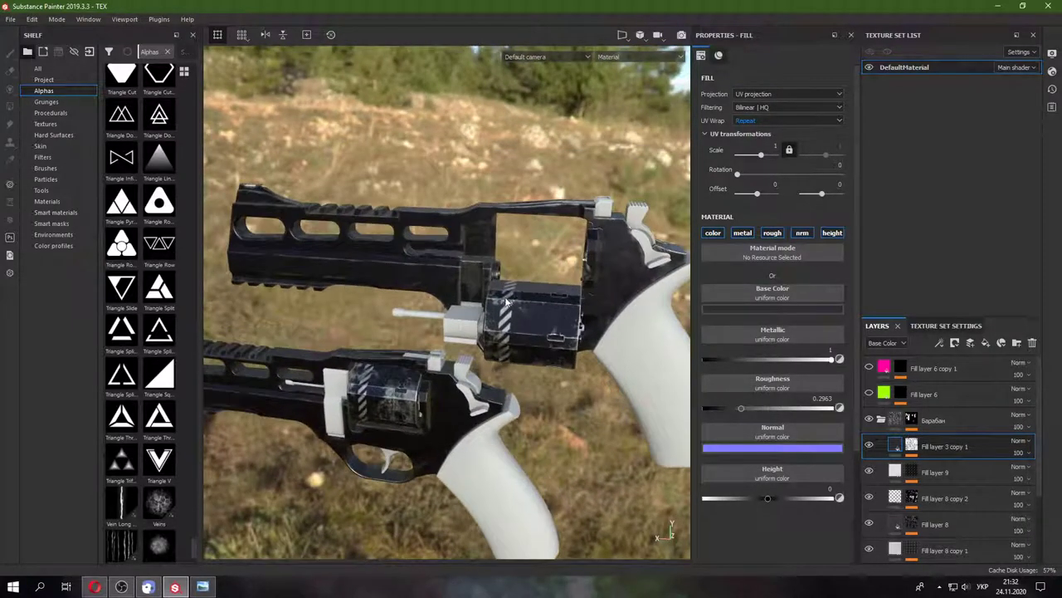
- Re-enable the Line Stripes effect on Fill layer 3 copy 1 and inspect the drum up close
left_click(869, 446)
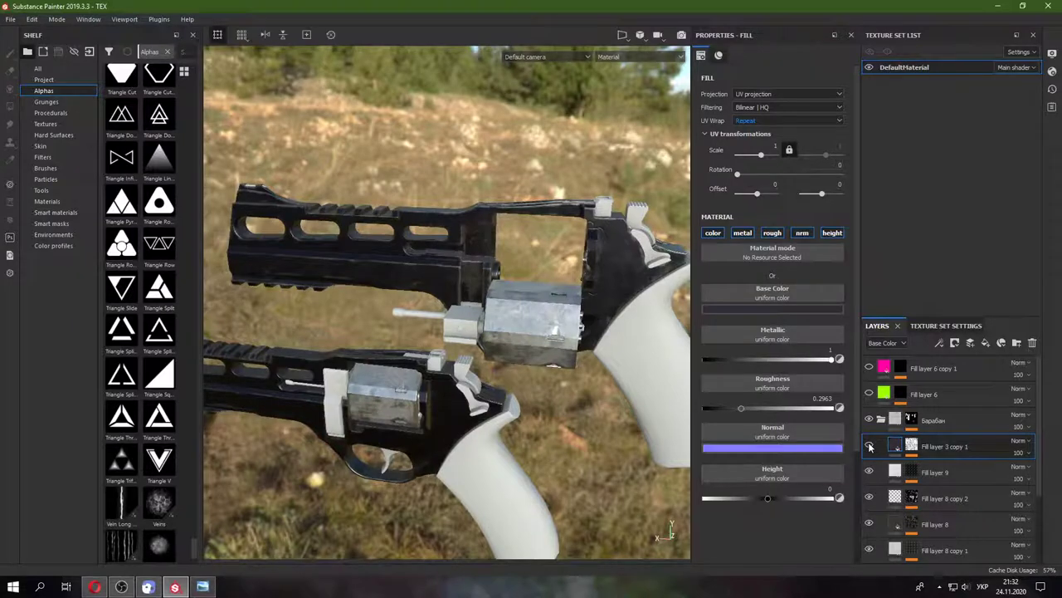
left_click(870, 447)
left_click(911, 446)
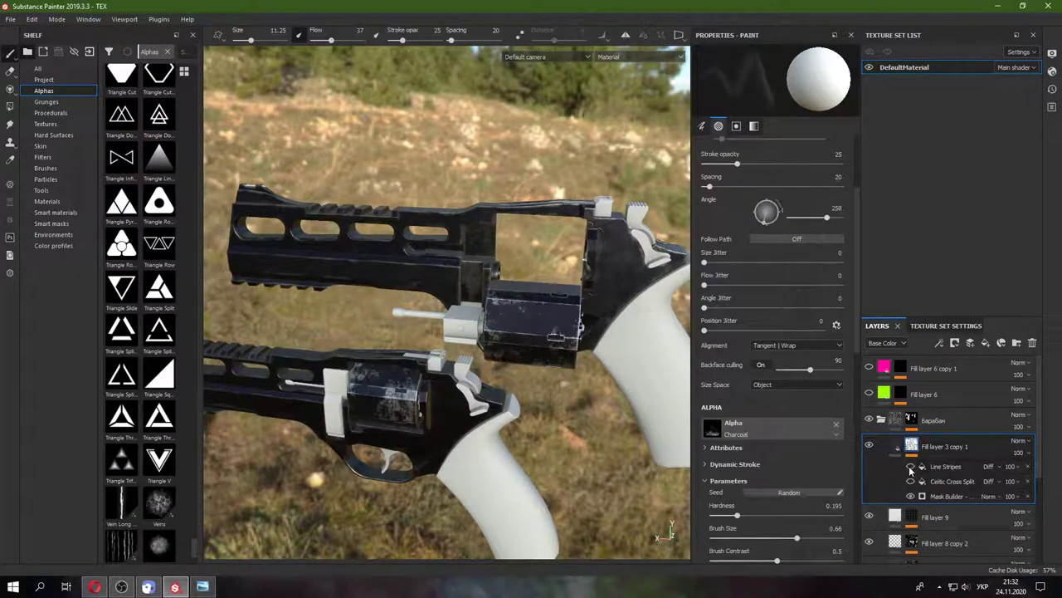
scroll(447, 349, "up", 2)
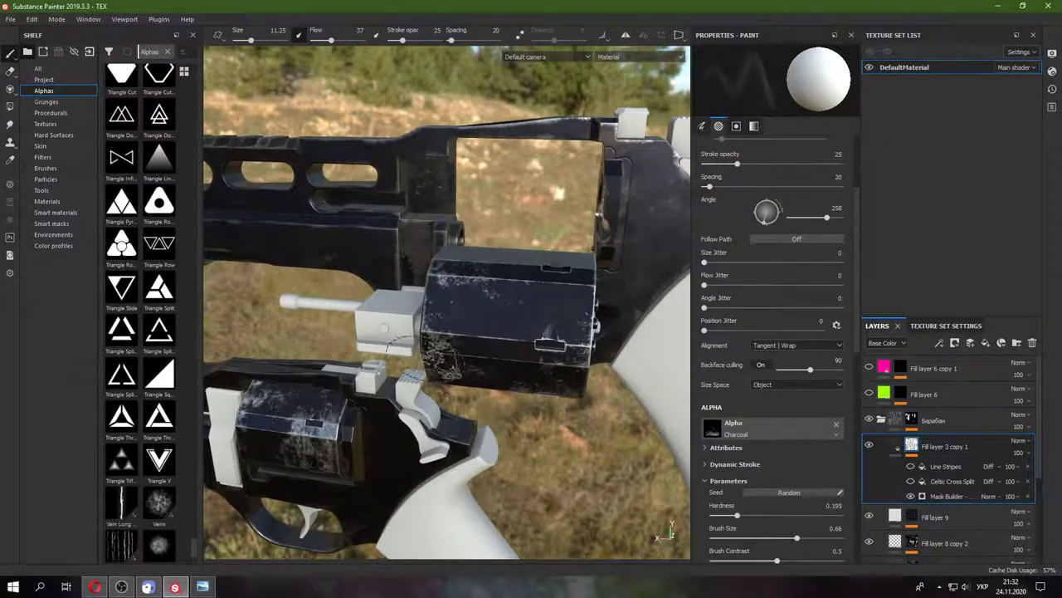
mouse_move(386, 344)
left_mouse_down("alt")
mouse_move(441, 259)
mouse_move(391, 241)
mouse_move(515, 369)
mouse_move(355, 335)
mouse_move(395, 359)
left_mouse_up("alt")
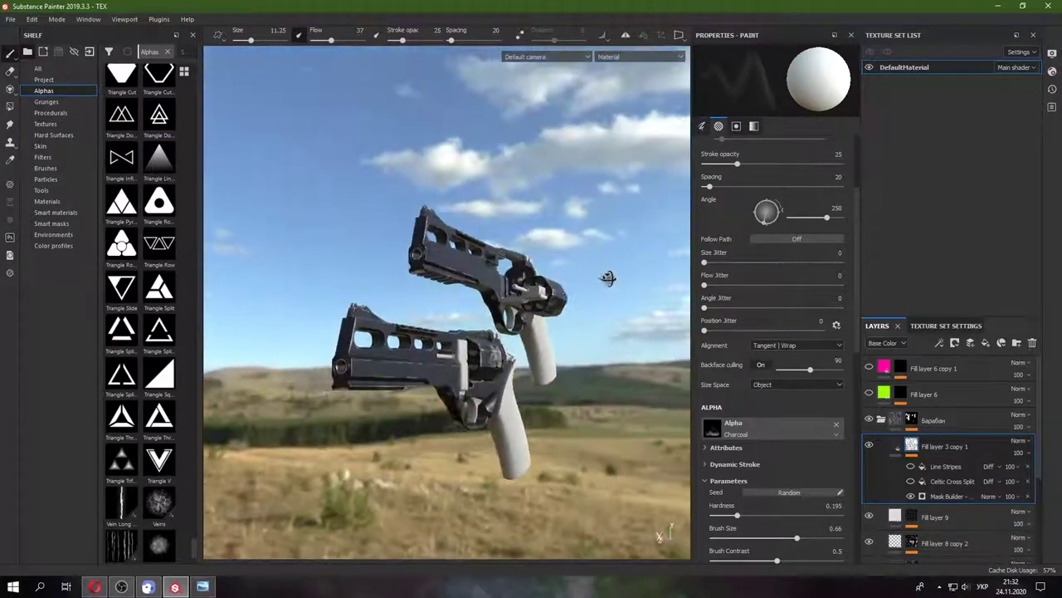
left_click_drag(608, 278, 573, 274, "alt")
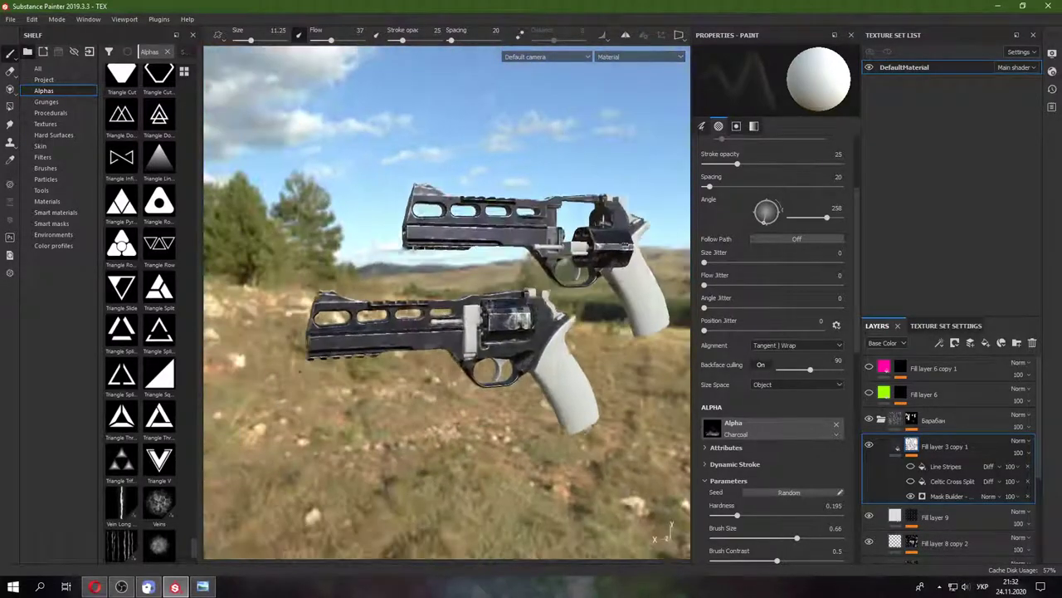
scroll(897, 440, "down", 1)
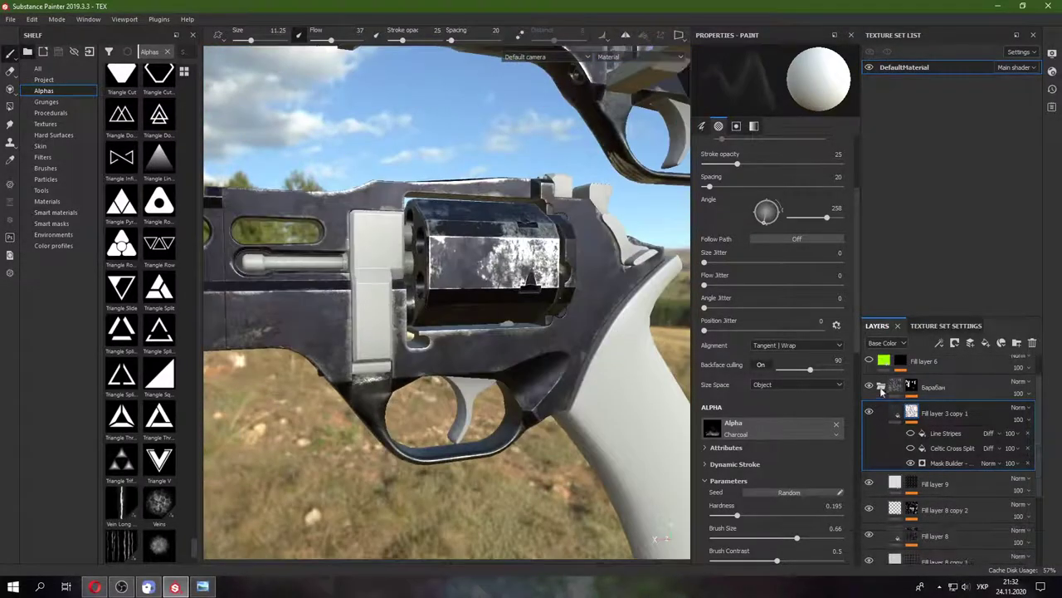
- Collapse Барабан and unhide the Рукоятка folder to show the carved-wood grip
left_click(881, 388)
left_click(869, 471)
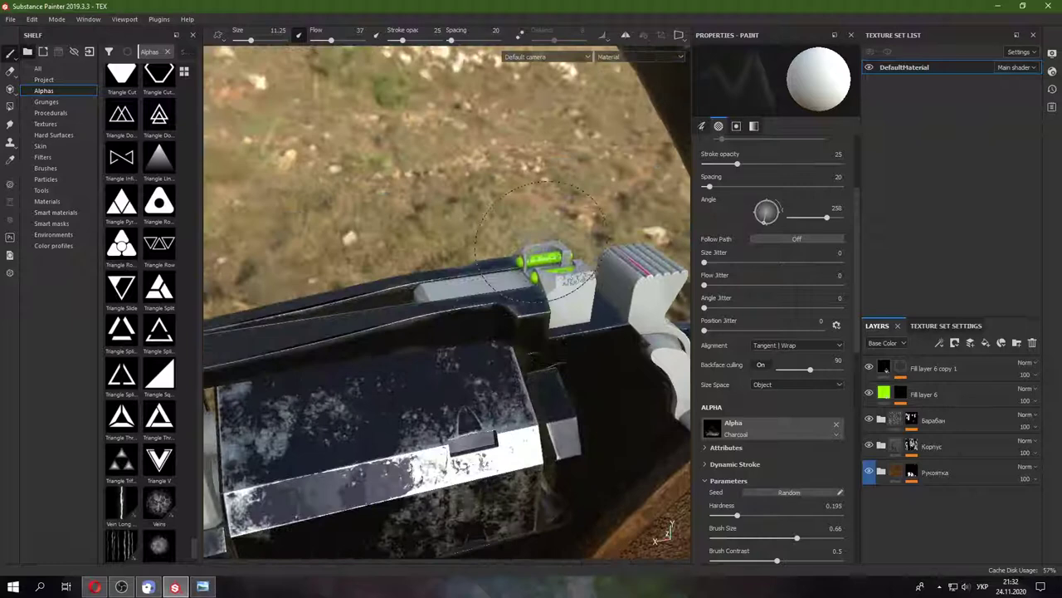
left_click_drag(514, 304, 535, 224, "alt")
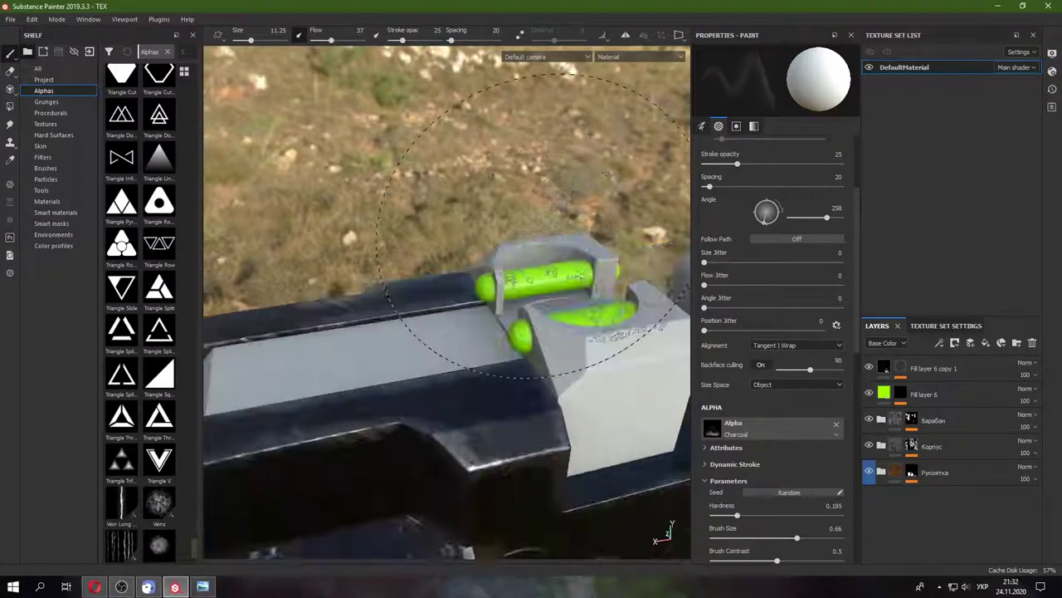
key("alt+shift")
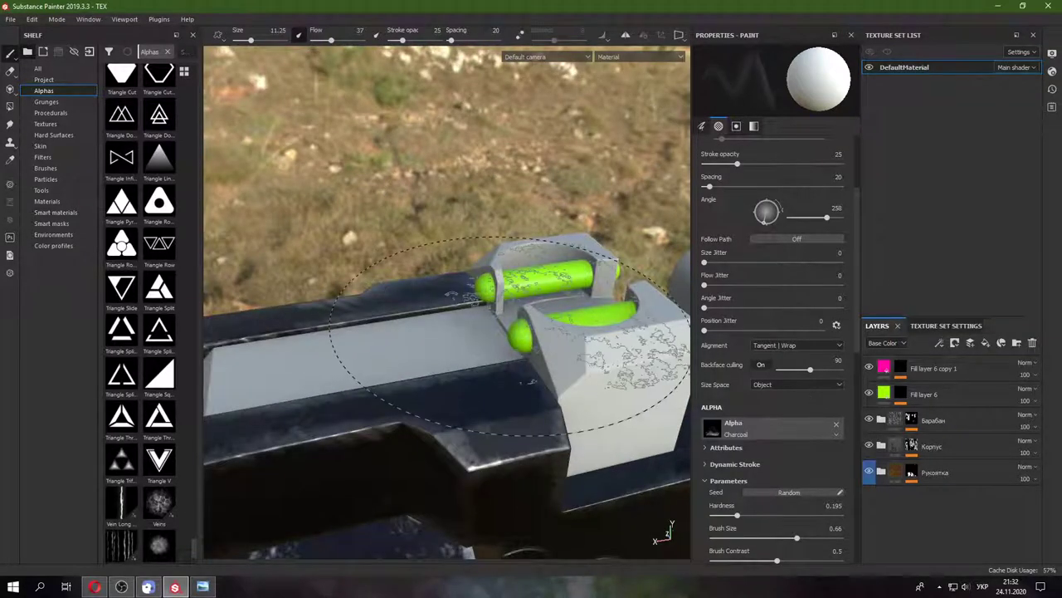
left_click_drag(511, 336, 598, 249, "alt")
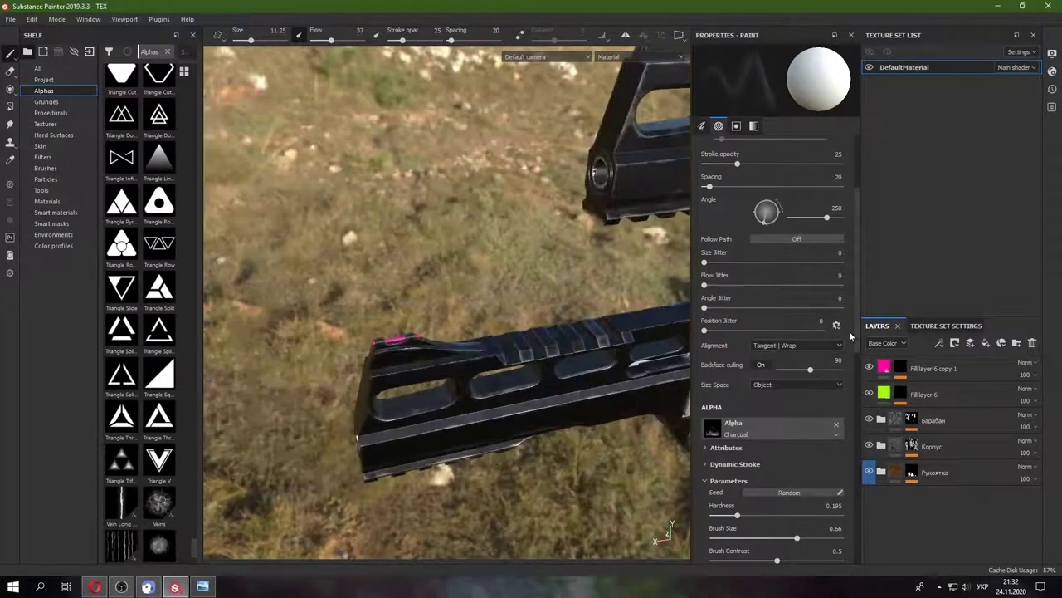
left_click(930, 369)
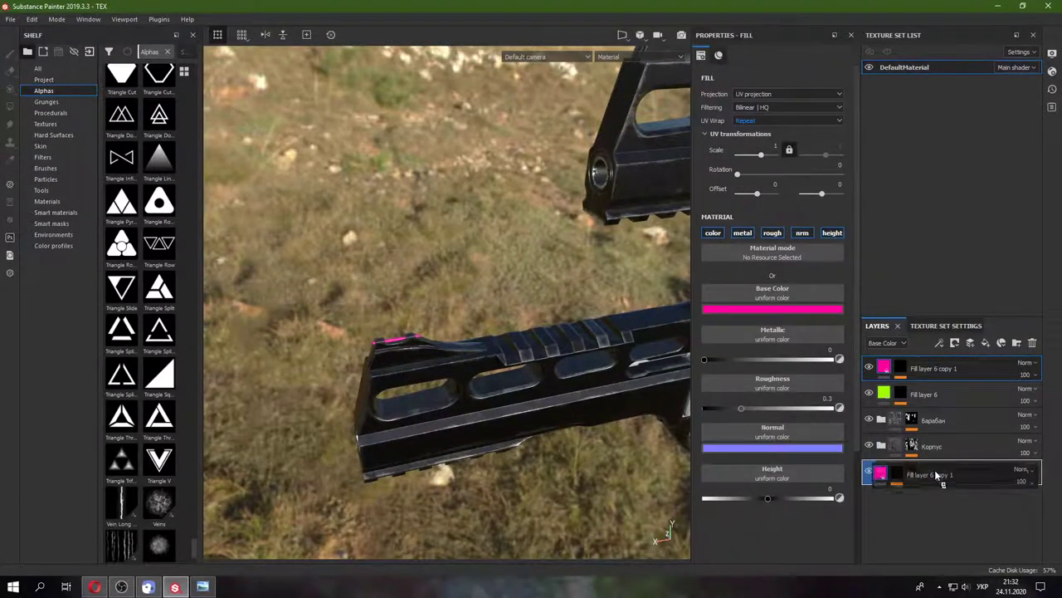
- Drag Fill layer 6 copy 1 into the Корпус folder and raise it in the stack
left_click_drag(929, 446, 929, 446)
scroll(379, 346, "up", 5)
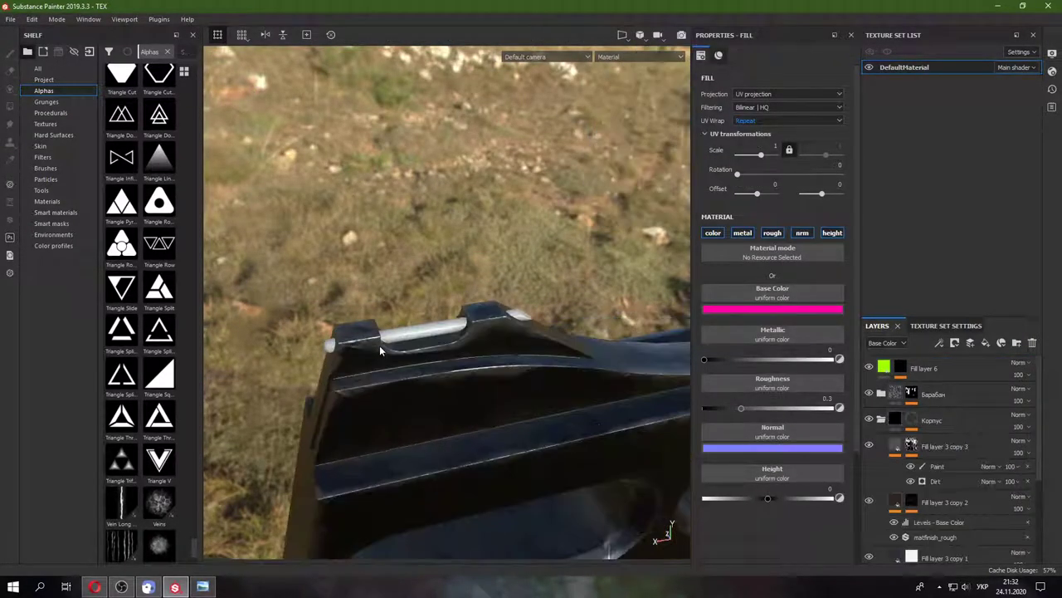
mouse_move(399, 347)
left_mouse_down("alt")
mouse_move(448, 330)
mouse_move(389, 320)
mouse_move(418, 334)
left_mouse_up("alt")
scroll(917, 473, "down", 2)
scroll(917, 473, "down", 2)
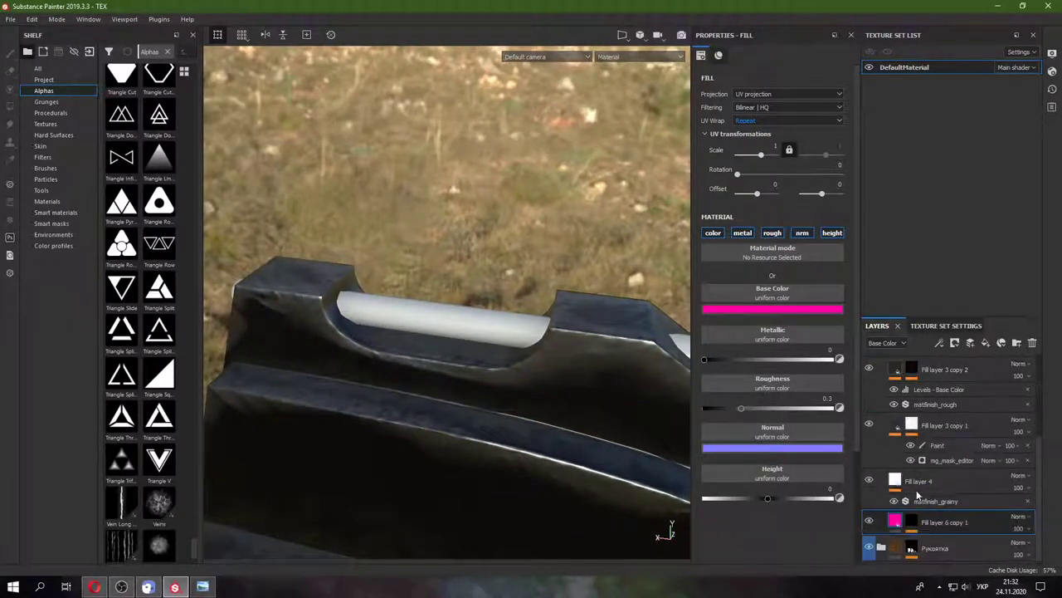
mouse_move(925, 523)
left_mouse_down()
mouse_move(925, 383)
mouse_move(926, 492)
mouse_move(971, 447)
left_mouse_up()
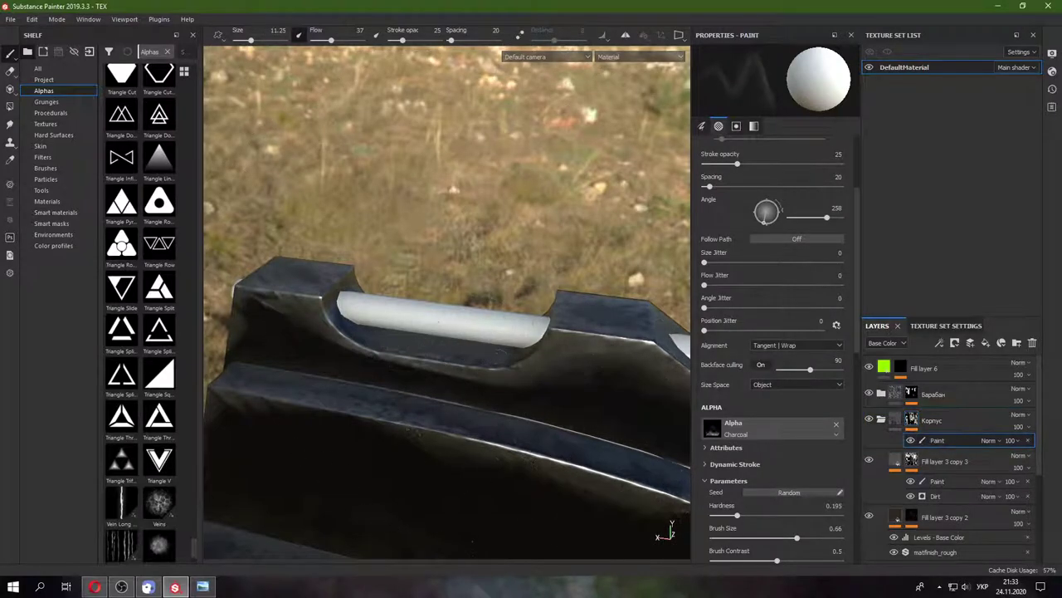
- Try Polygon Fill versus Paint, then stack Fill layer 6 copy 1 over Fill layer 3 copy 1
left_click(10, 108)
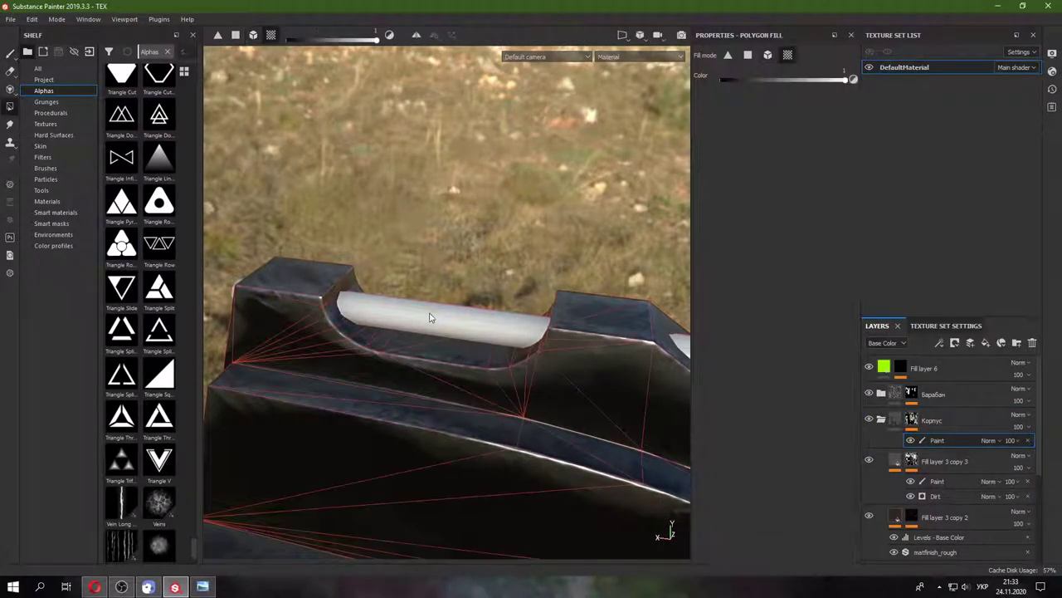
mouse_move(409, 333)
left_mouse_down("alt")
mouse_move(240, 363)
mouse_move(465, 266)
mouse_move(468, 343)
mouse_move(370, 260)
left_mouse_up("alt")
left_click(10, 51)
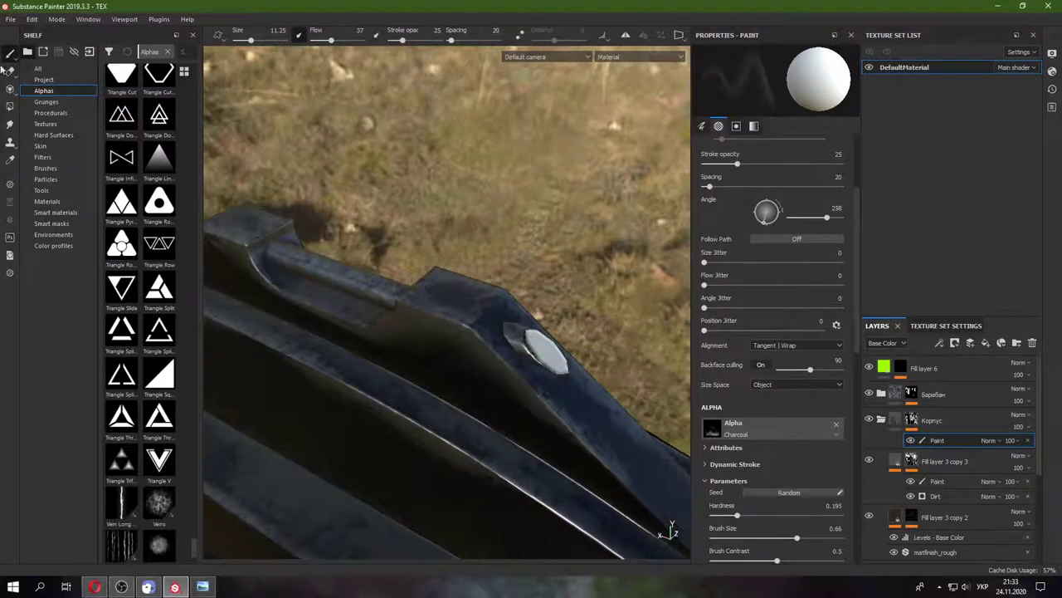
left_click(10, 106)
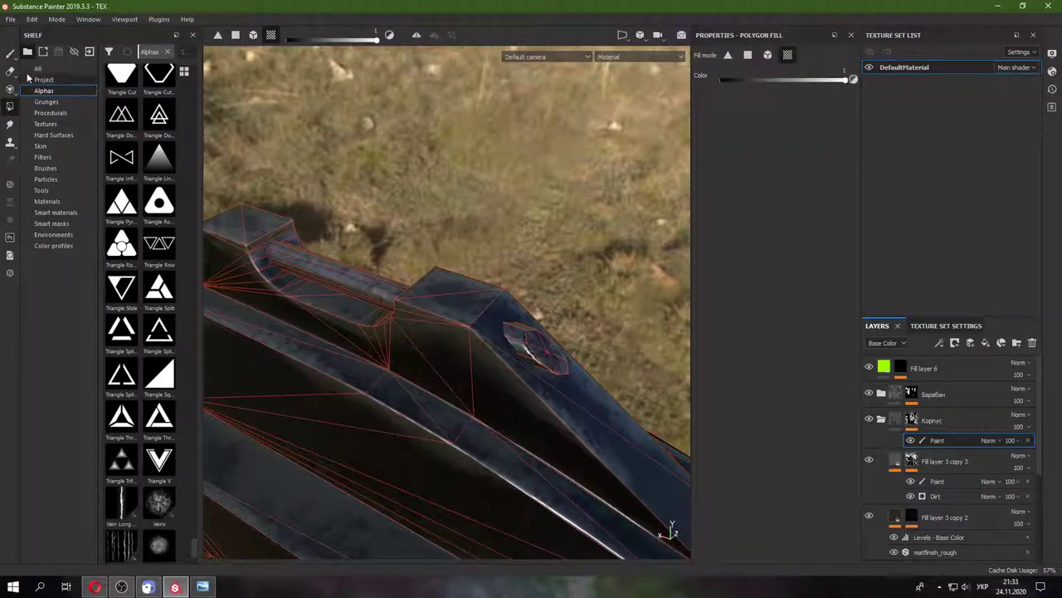
left_click(10, 52)
scroll(903, 470, "down", 5)
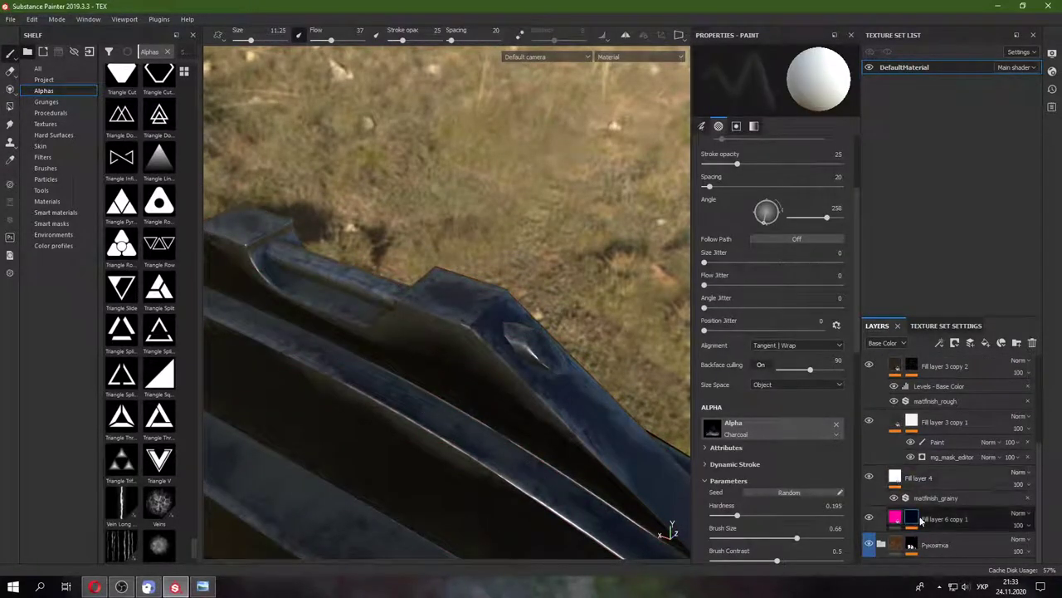
left_click_drag(921, 520, 870, 432)
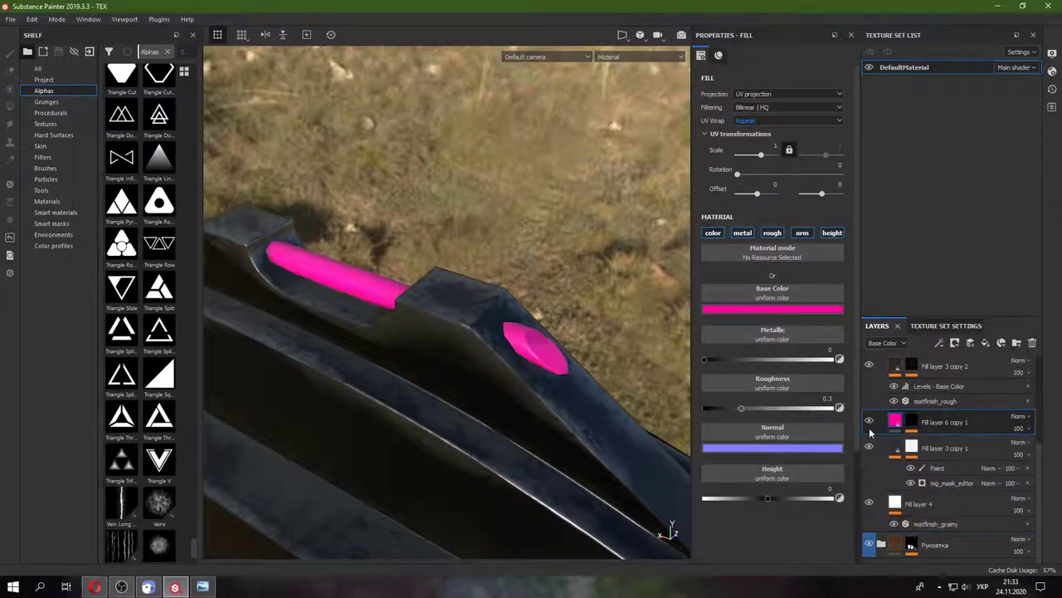
- Compare Fill layer 6 copy 1 below Fill layer 3 copy 1, then return it above
mouse_move(483, 307)
left_mouse_down("alt")
mouse_move(471, 307)
mouse_move(509, 237)
mouse_move(548, 276)
mouse_move(381, 324)
mouse_move(473, 309)
left_mouse_up("alt")
left_click_drag(895, 444, 896, 490)
mouse_move(635, 416)
left_mouse_down("alt")
mouse_move(351, 288)
mouse_move(410, 320)
mouse_move(356, 266)
left_mouse_up("alt")
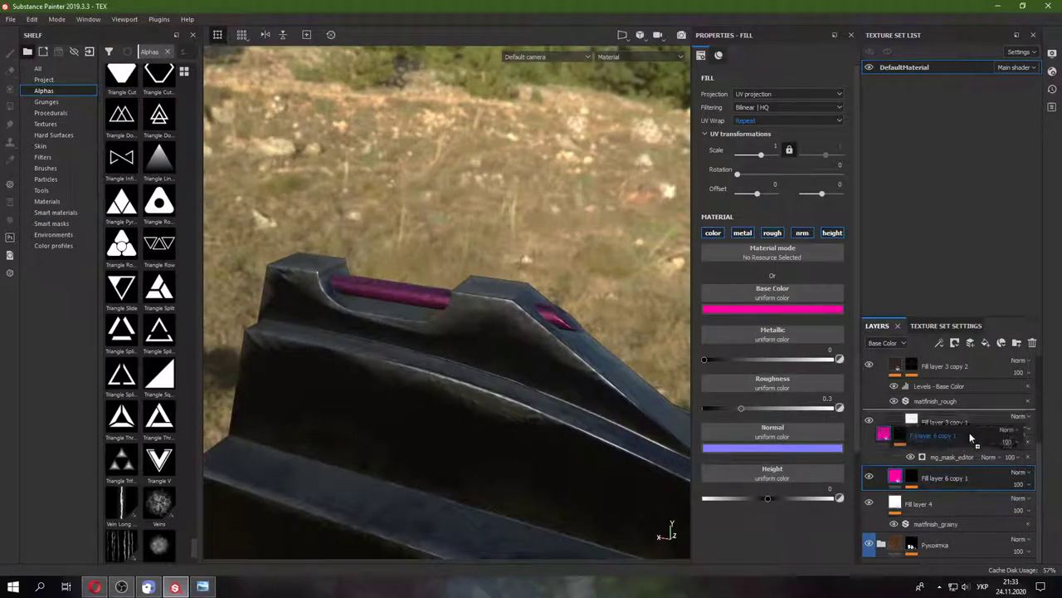
left_click_drag(901, 477, 904, 419)
mouse_move(603, 399)
left_mouse_down("alt")
mouse_move(457, 334)
mouse_move(383, 331)
mouse_move(396, 332)
mouse_move(391, 307)
mouse_move(479, 381)
mouse_move(462, 359)
mouse_move(424, 383)
left_mouse_up("alt")
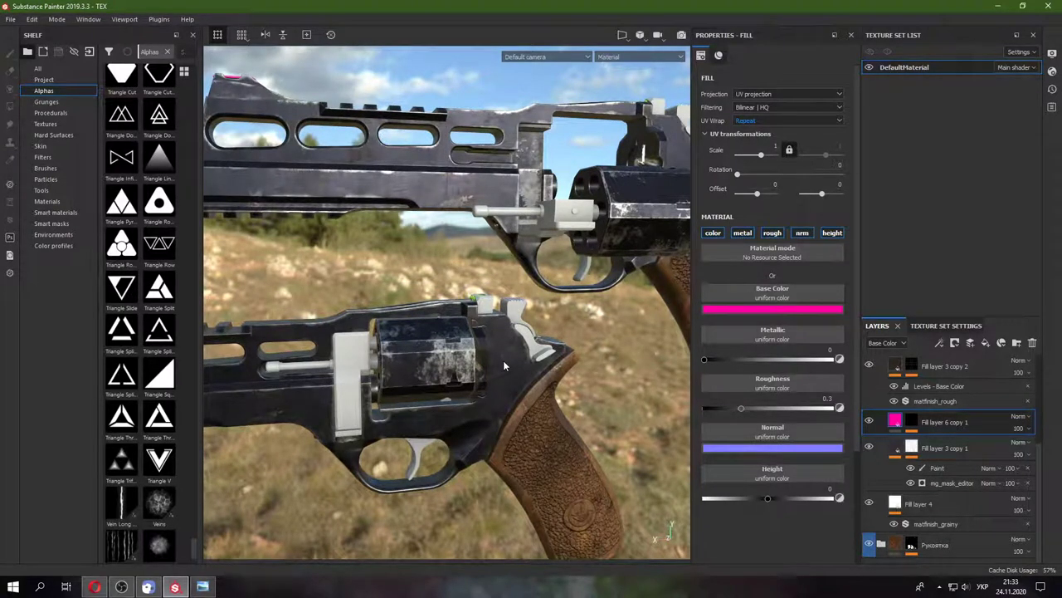
scroll(948, 425, "up", 2)
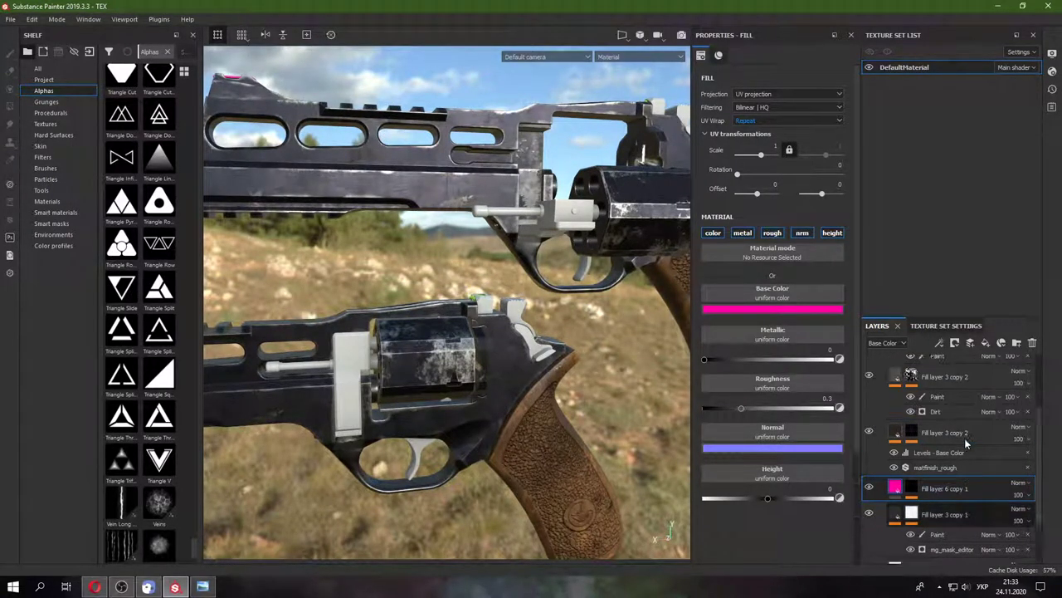
scroll(964, 438, "up", 2)
- Collapse Корпус and duplicate the Барабан folder with Ctrl+D
left_click(880, 420)
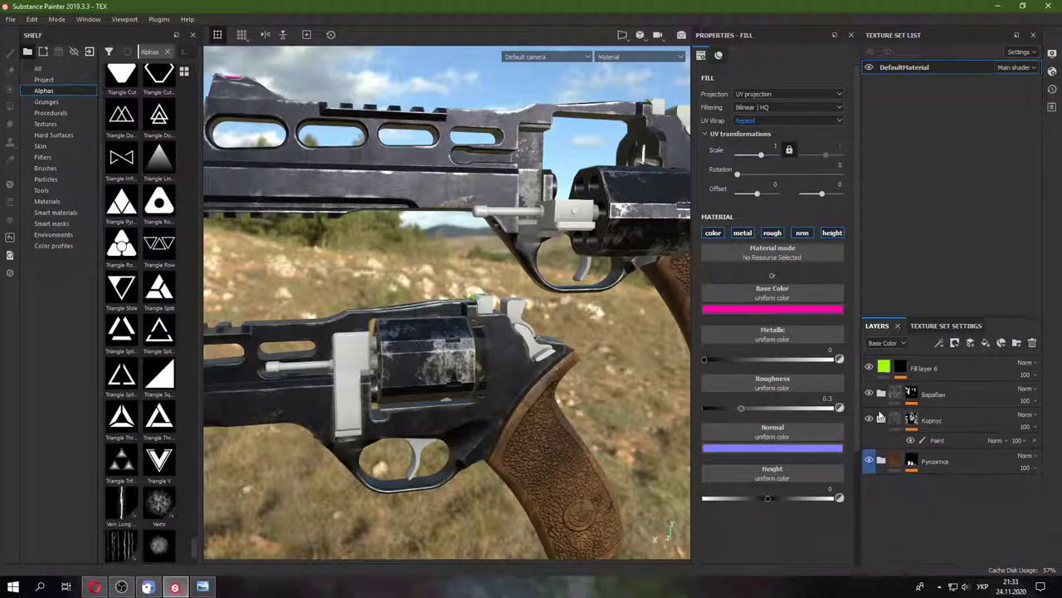
left_click(880, 393)
left_click(947, 406)
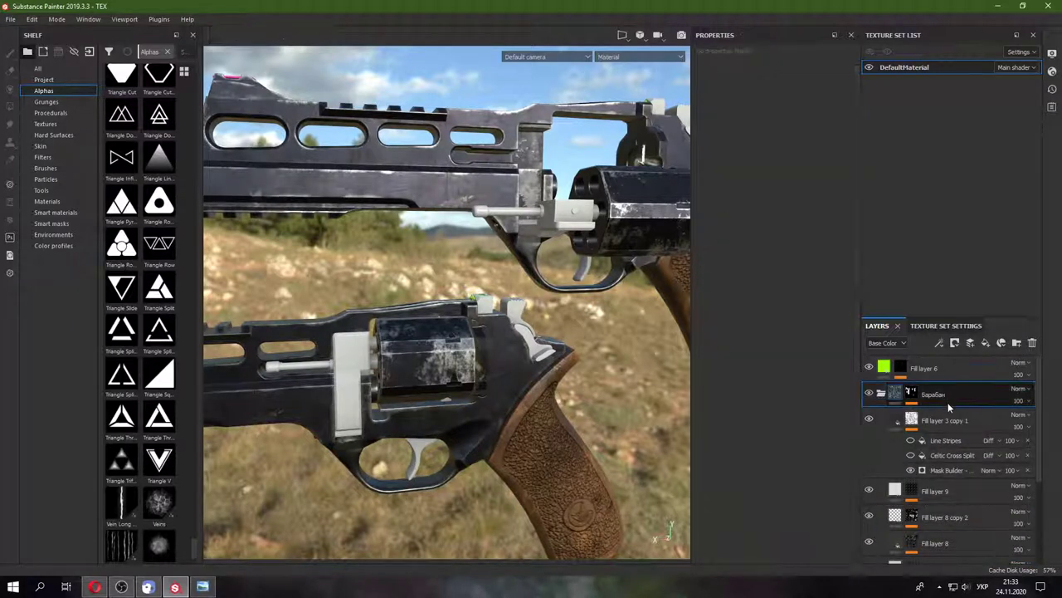
key("ctrl+d")
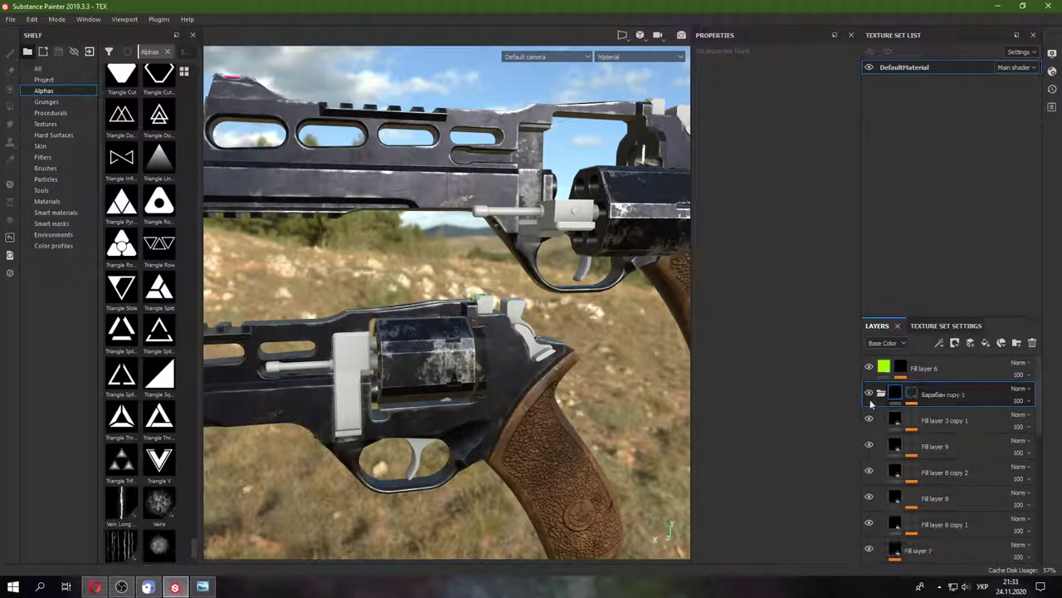
- Expand Барабан copy 1 and select its Fill layer 9
left_click(881, 395)
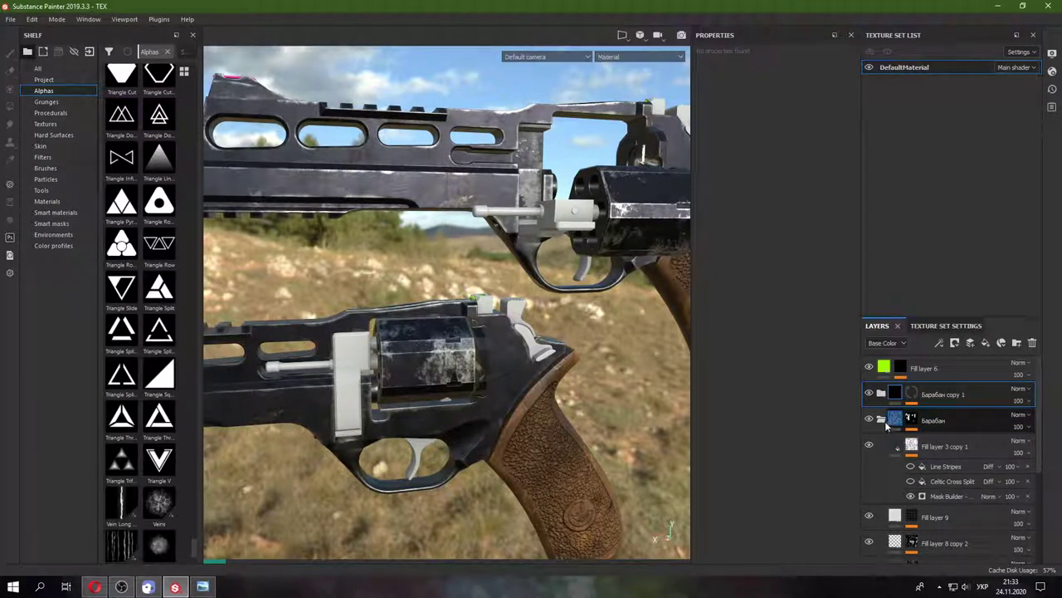
key("Delete")
left_click(881, 396)
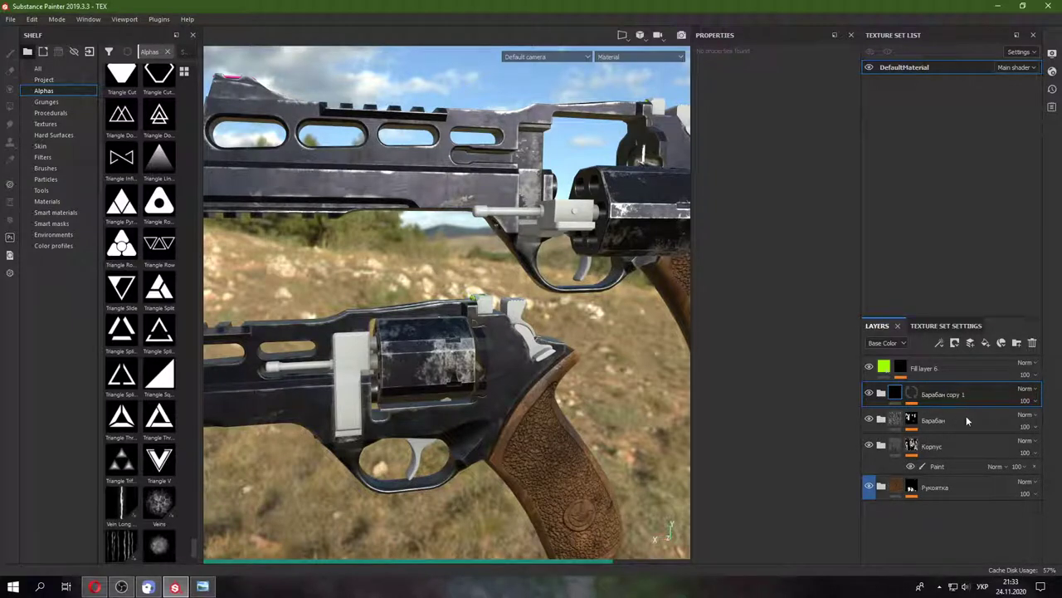
left_click(881, 395)
left_click(935, 420)
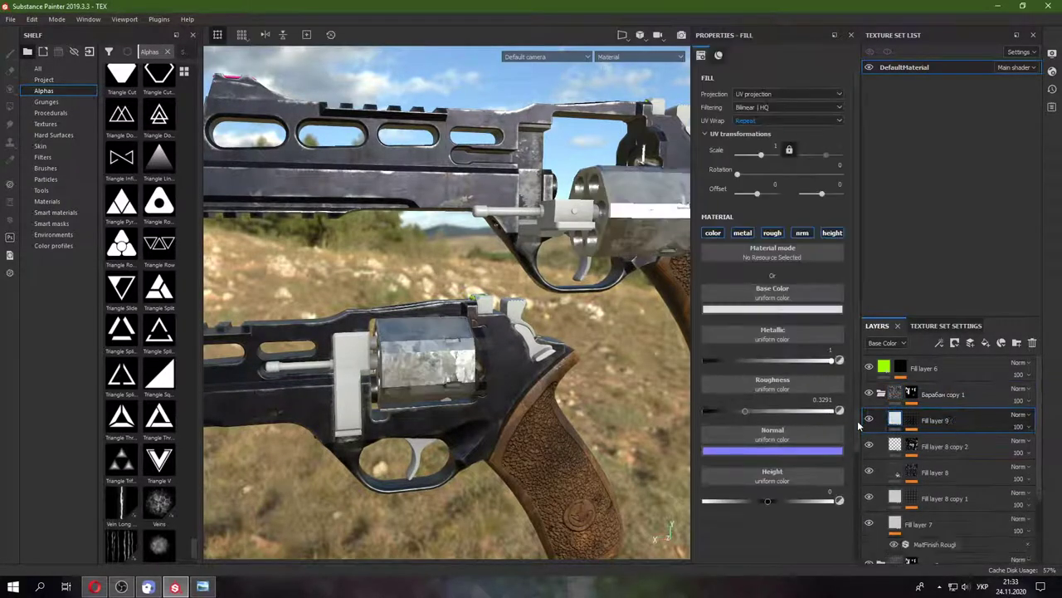
- Add a paint layer to the Барабан copy 1 group's mask
mouse_move(552, 375)
left_mouse_down("alt")
mouse_move(480, 380)
mouse_move(753, 367)
left_mouse_up("alt")
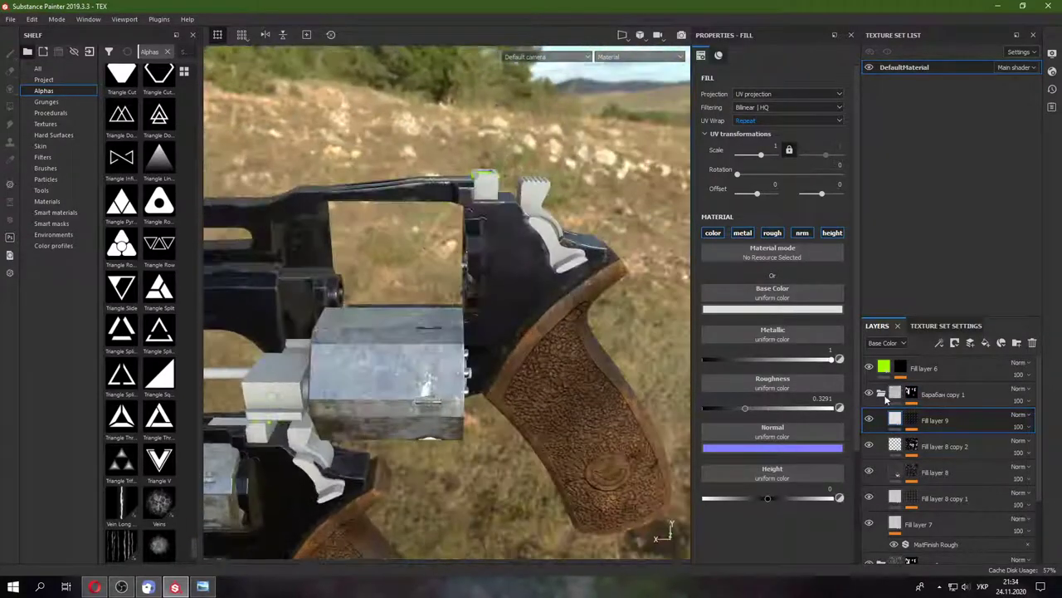
left_click(917, 399)
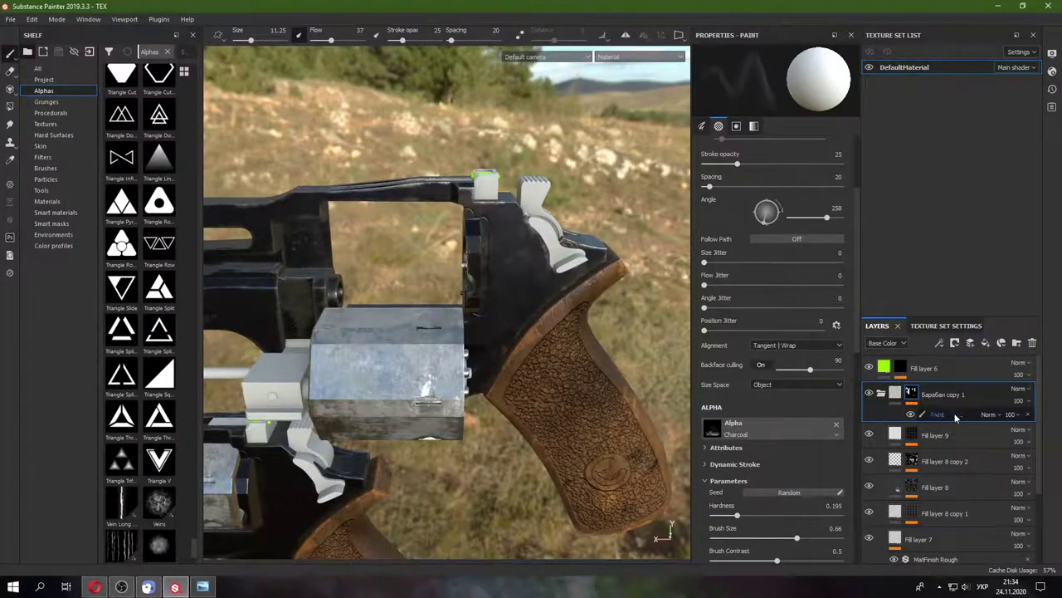
right_click(911, 393)
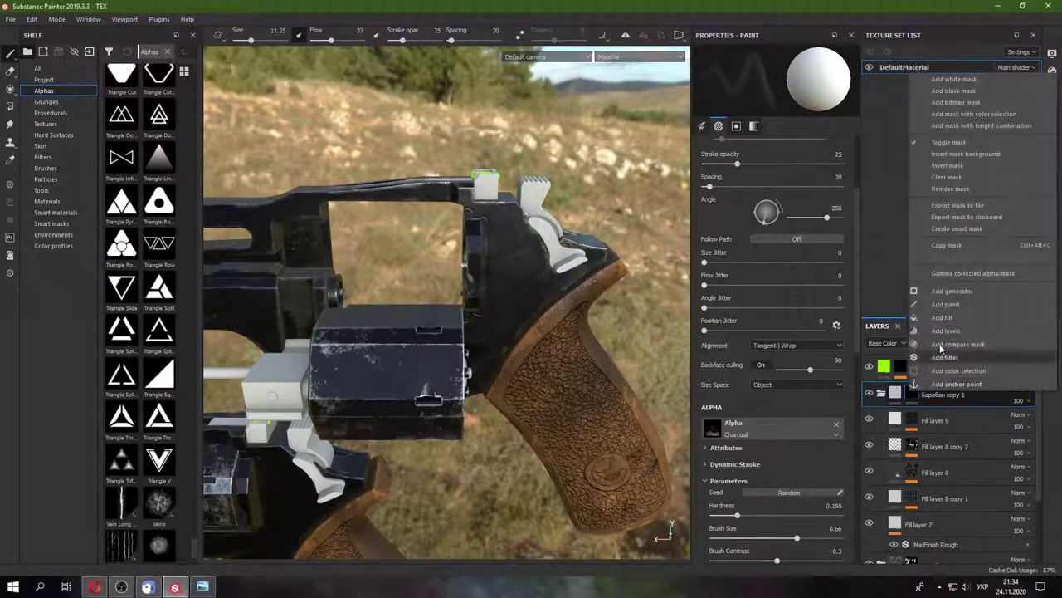
left_click(946, 303)
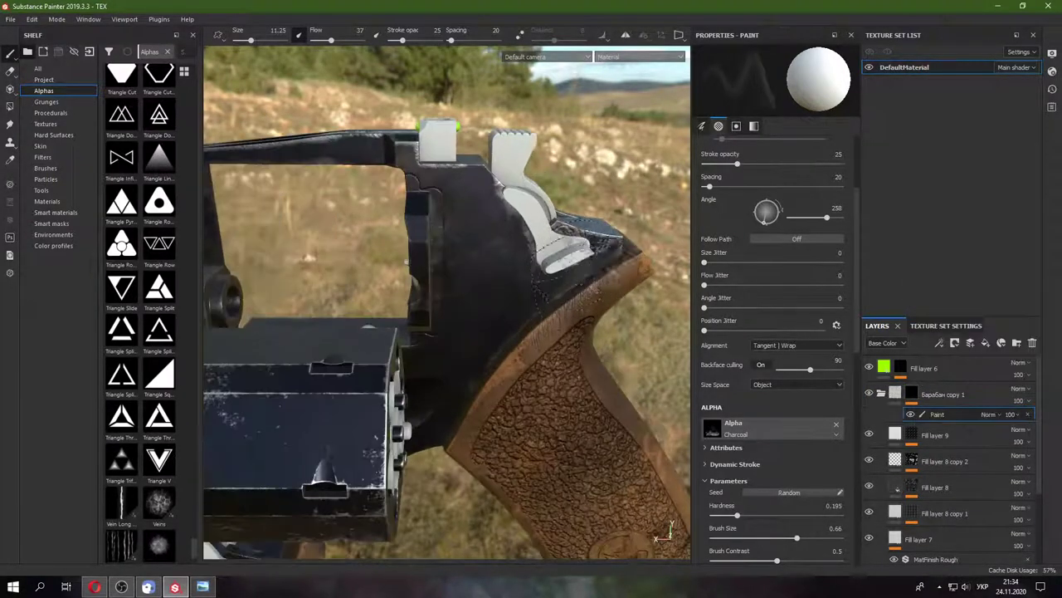
- Polygon-fill the cylindrical ejector rod to reveal its chrome metal
mouse_move(412, 336)
left_mouse_down("alt")
mouse_move(424, 329)
mouse_move(637, 401)
left_mouse_up("alt")
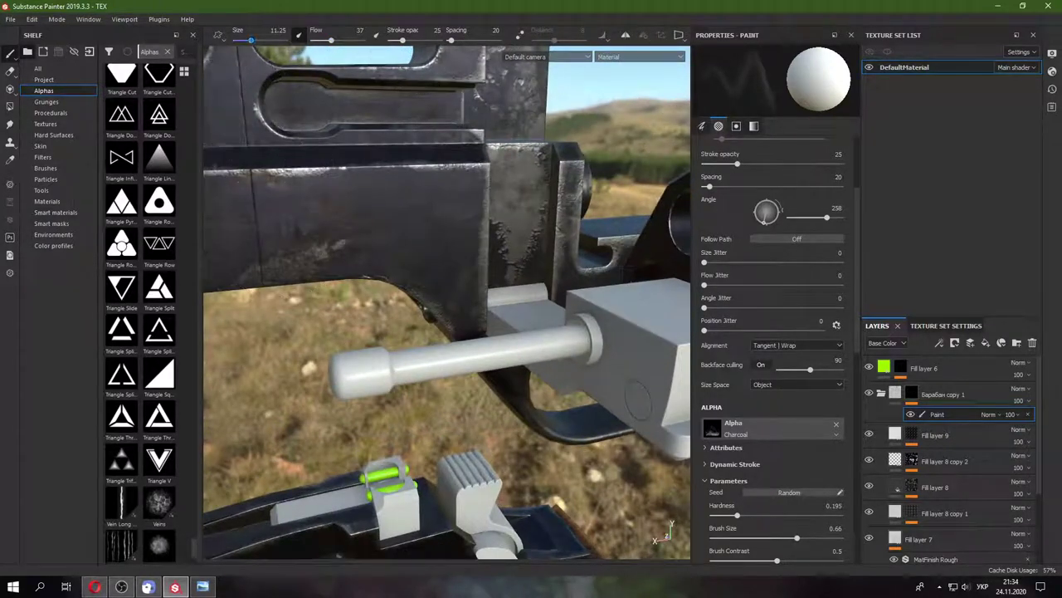
left_click(10, 106)
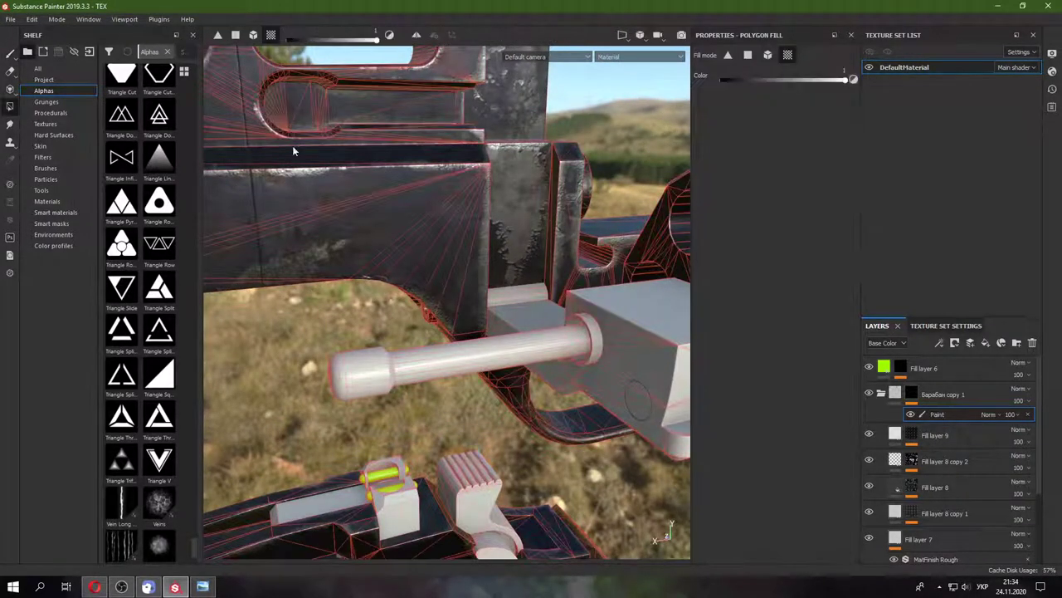
left_click(444, 355)
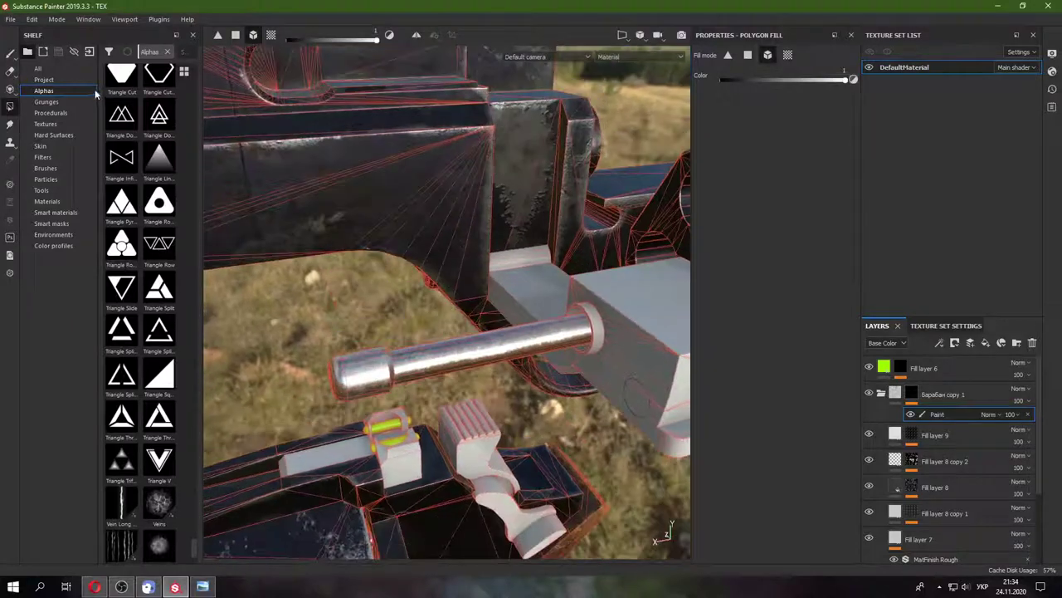
left_click(12, 53)
- Check both revolvers and the trigger guard, then collapse the Барабан copy 1 group
left_click_drag(349, 249, 274, 213, "alt")
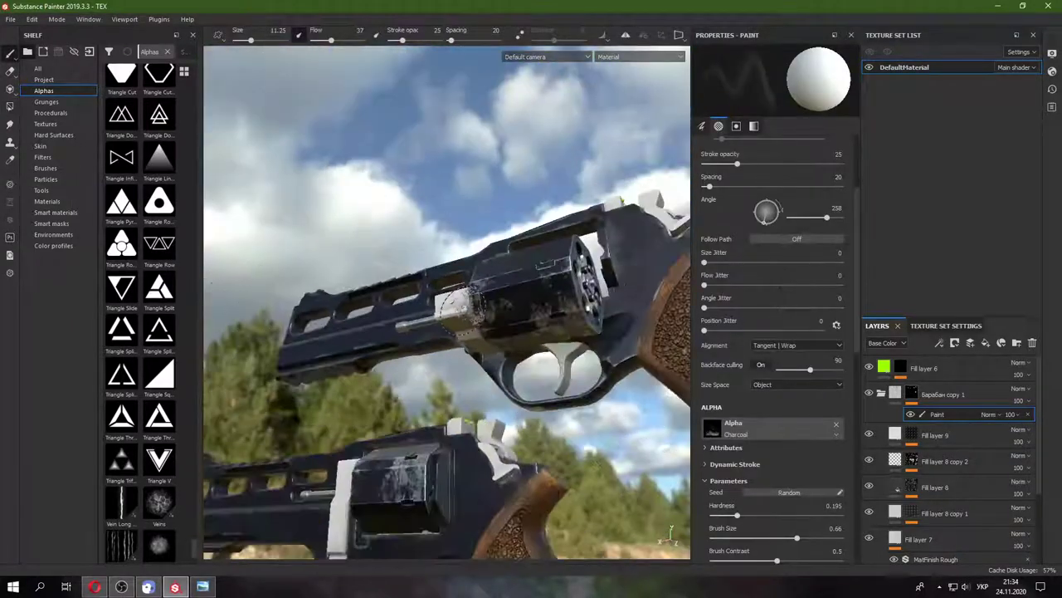
scroll(427, 419, "up", 10)
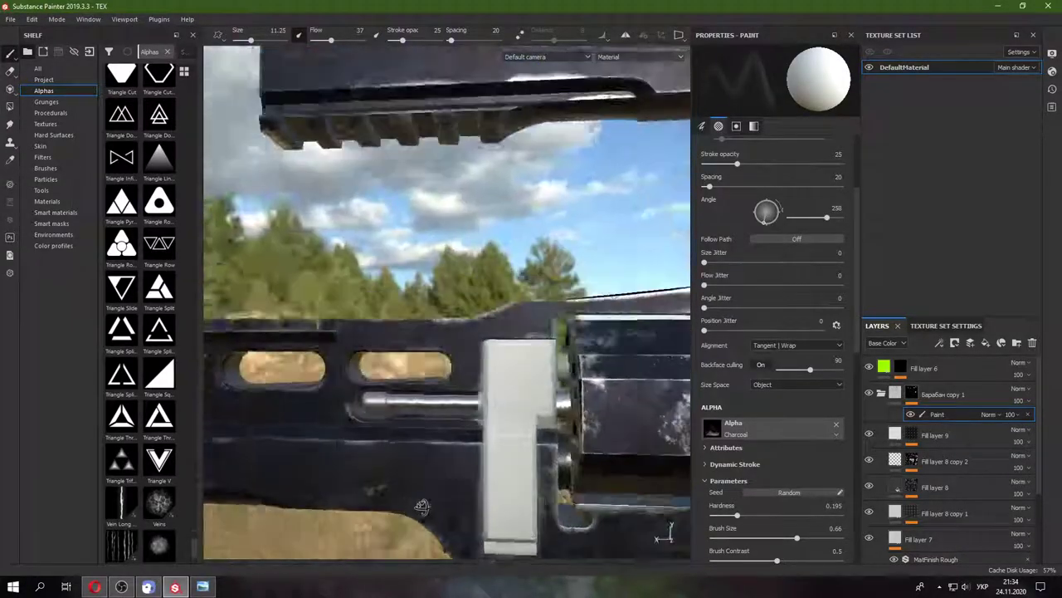
scroll(427, 419, "up", 2)
scroll(439, 390, "up", 2)
scroll(452, 348, "up", 3)
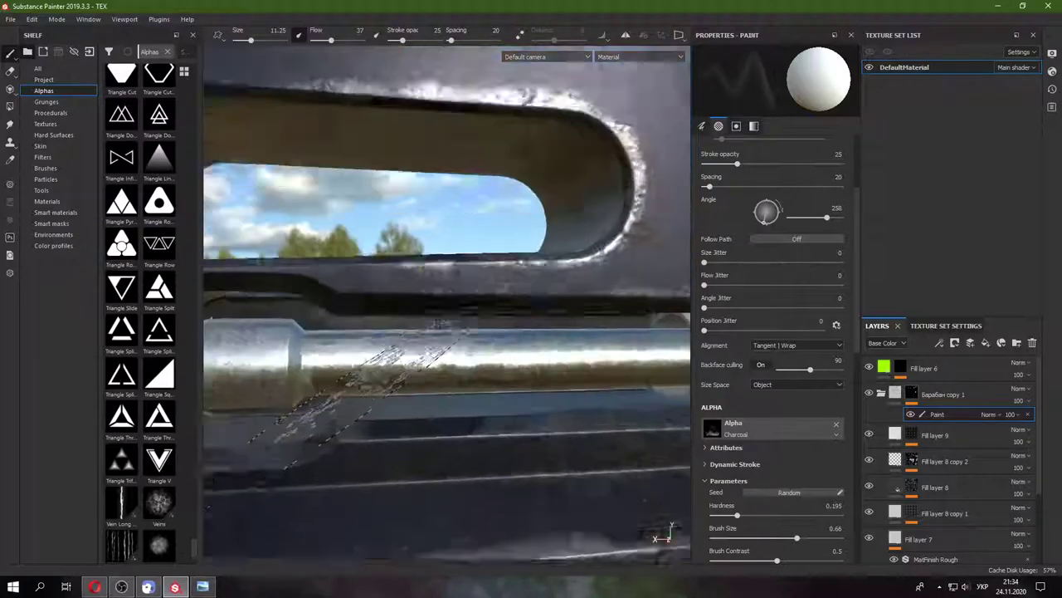
scroll(465, 312, "up", 3)
scroll(589, 365, "down", 5)
mouse_move(589, 365)
left_mouse_down("alt")
mouse_move(603, 365)
mouse_move(521, 404)
mouse_move(581, 407)
left_mouse_up("alt")
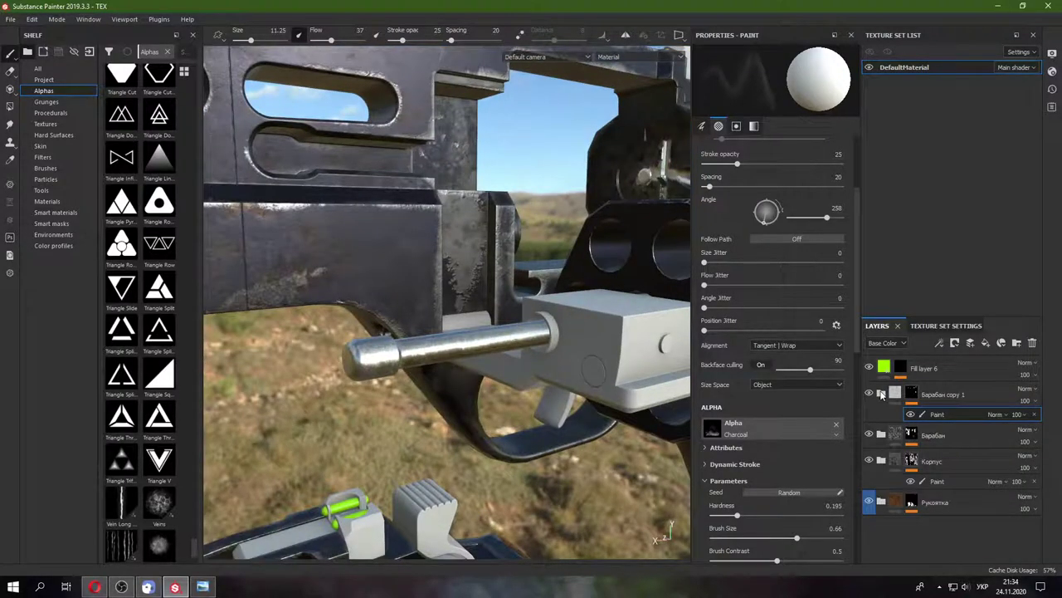
left_click(896, 393)
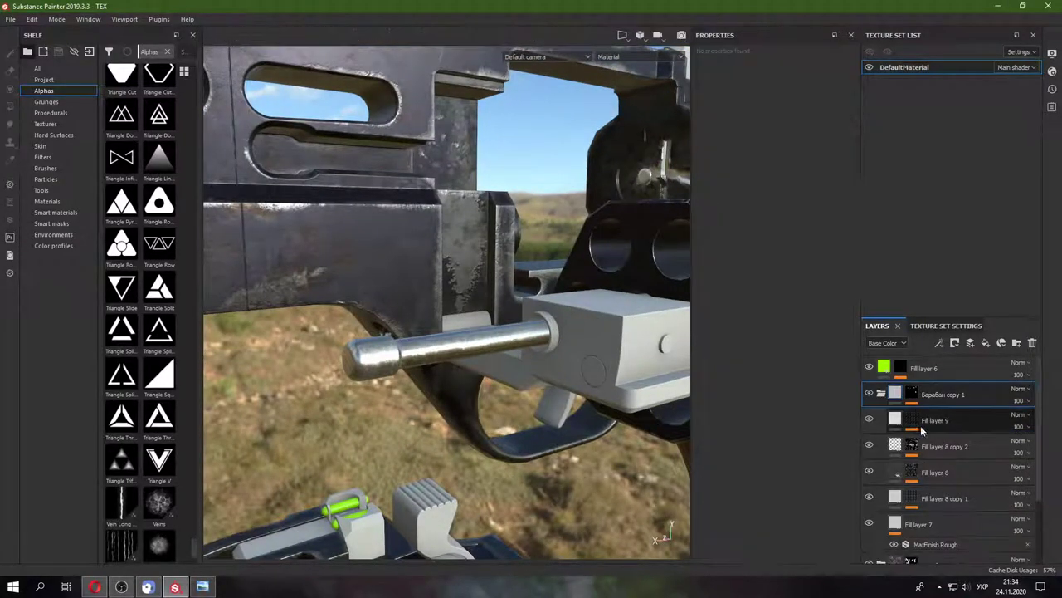
- Set Fill layer 9's Grunge Leak Dirty balance to 0.72 and tune Fill layer 8 copy 2's Grunge Map 004
left_click(869, 425)
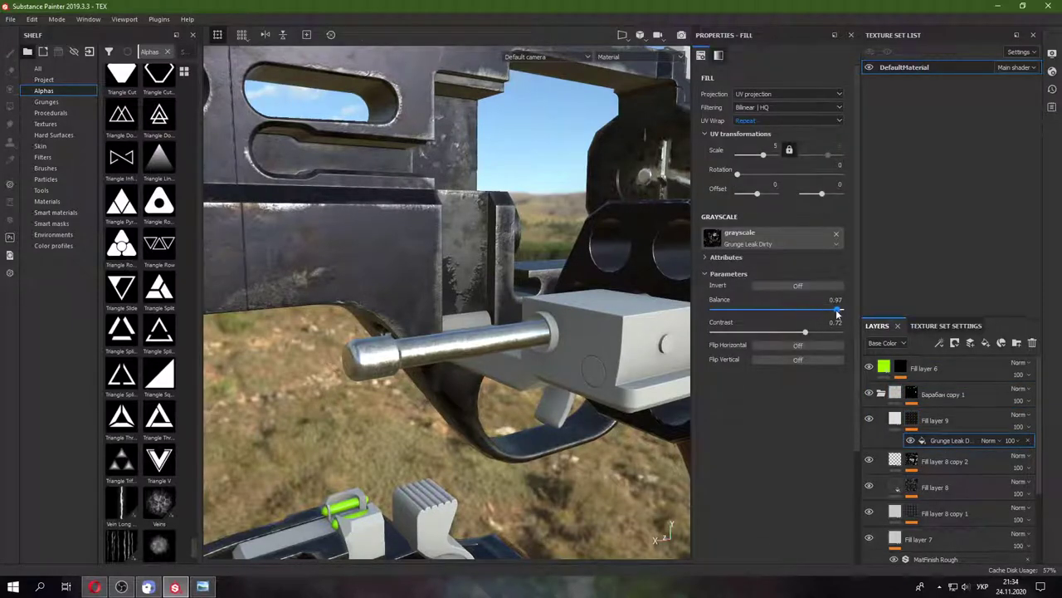
scroll(687, 336, "up", 3)
left_click_drag(805, 332, 823, 333)
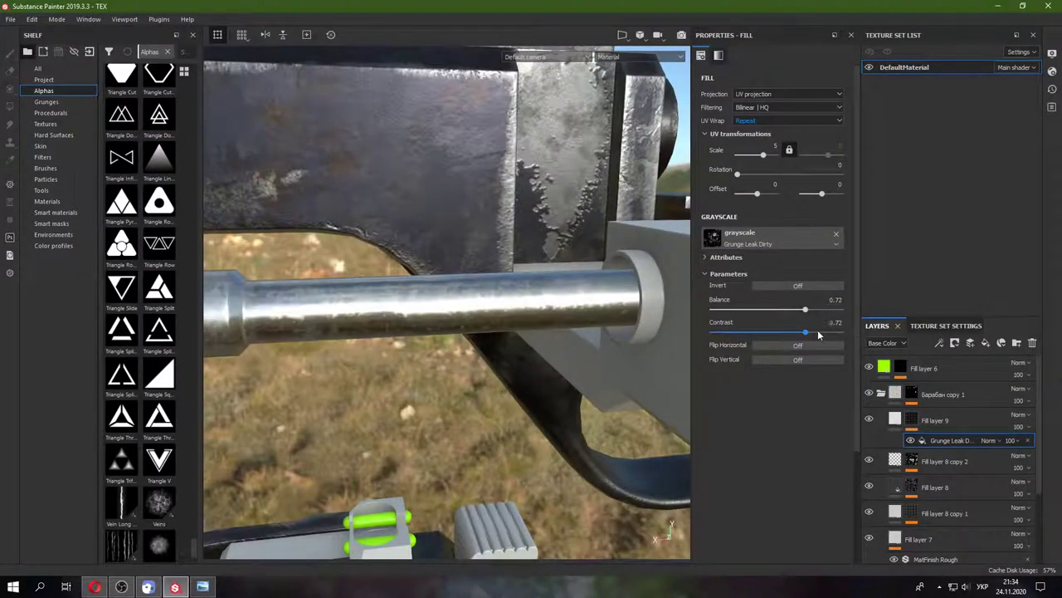
left_click(859, 453)
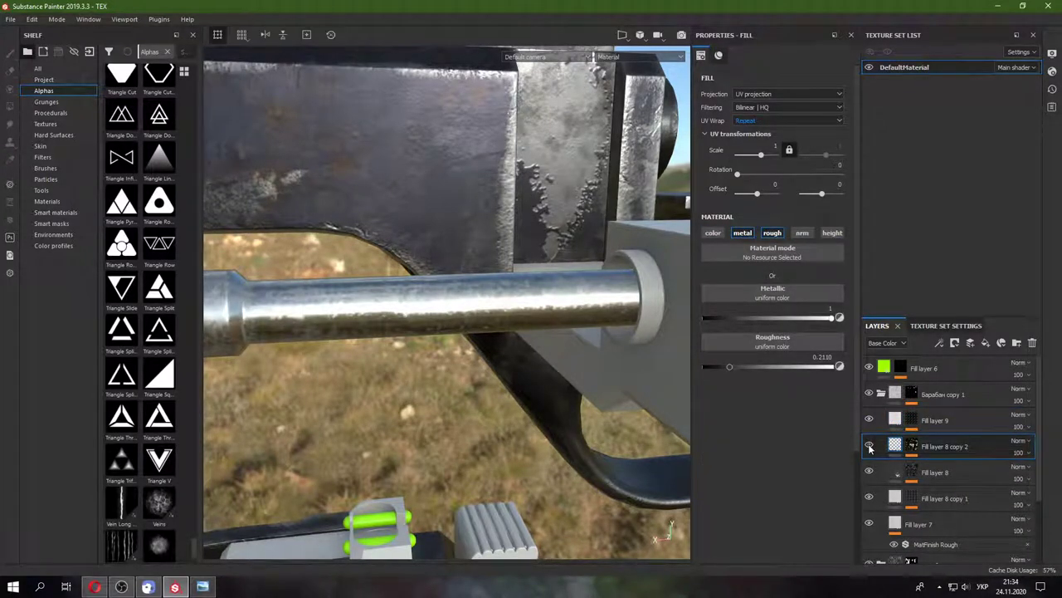
left_click(911, 470)
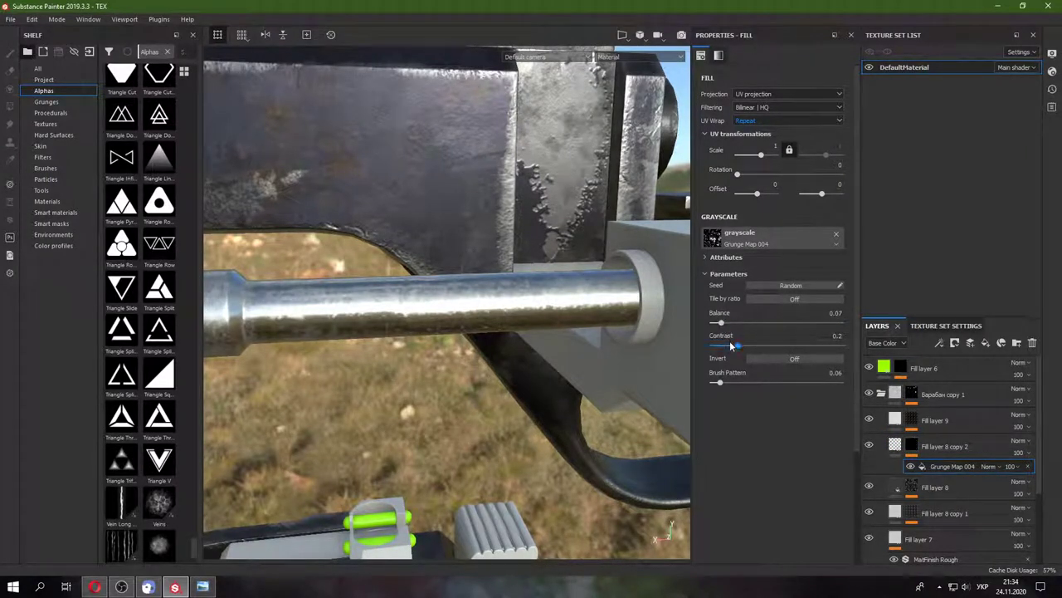
left_click_drag(738, 346, 726, 346)
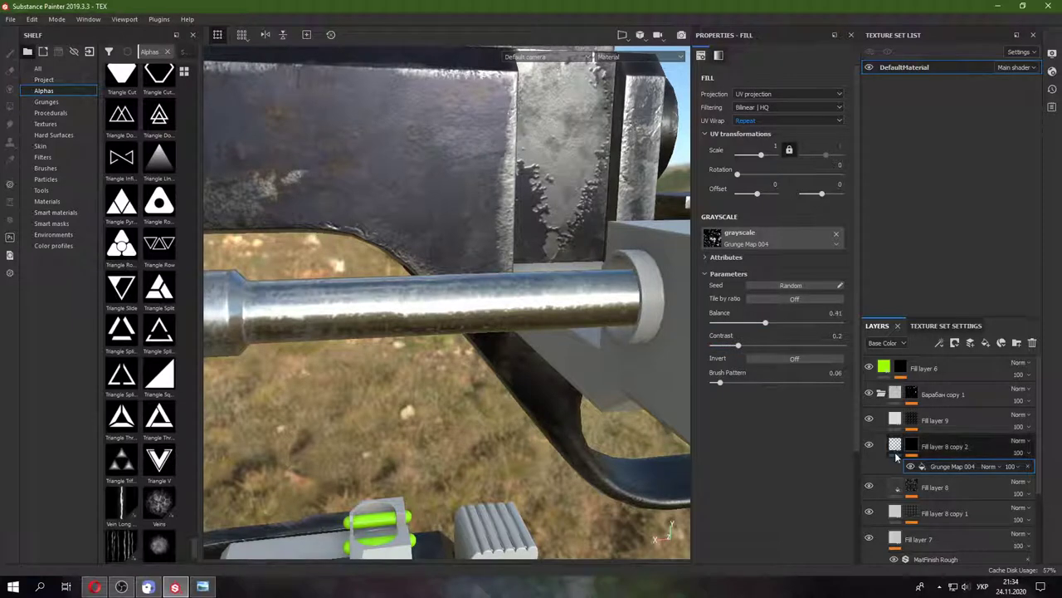
- Review Fill layer 8's Dirt, Levels and Grunge Galvanic effects, shifting Levels input to brighten the mask
left_click(896, 448)
left_click(910, 472)
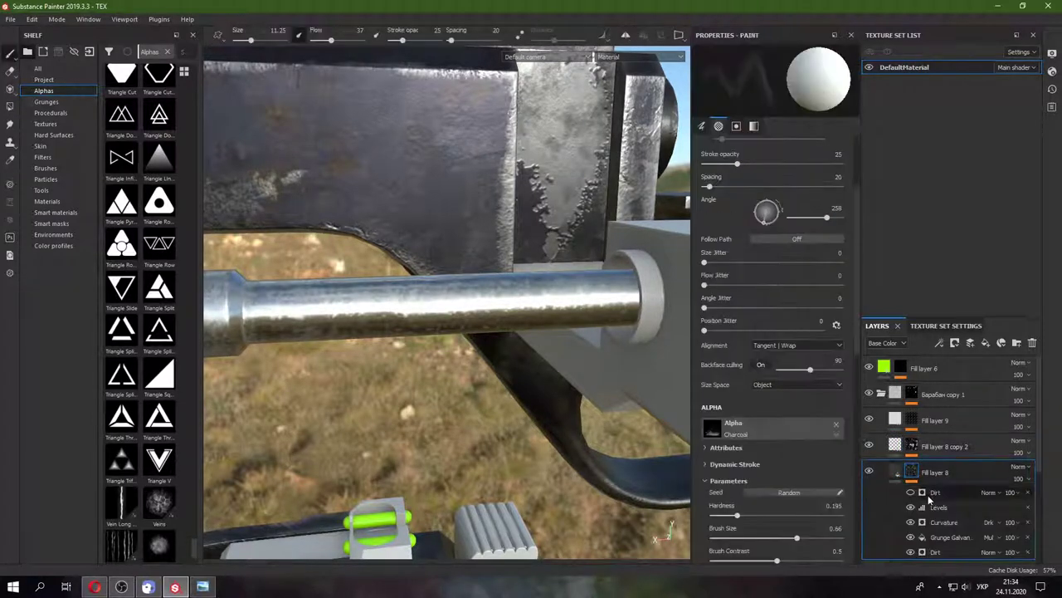
left_click(936, 492)
left_click(938, 507)
left_click(947, 537)
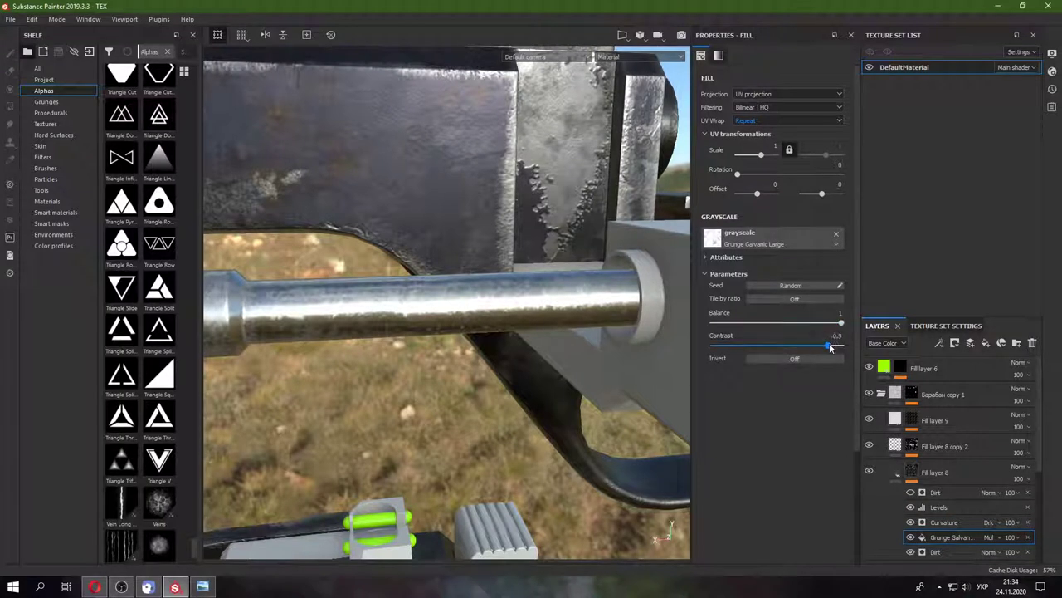
left_click(948, 506)
mouse_move(822, 85)
left_mouse_down()
mouse_move(760, 88)
mouse_move(766, 97)
mouse_move(790, 81)
left_mouse_up()
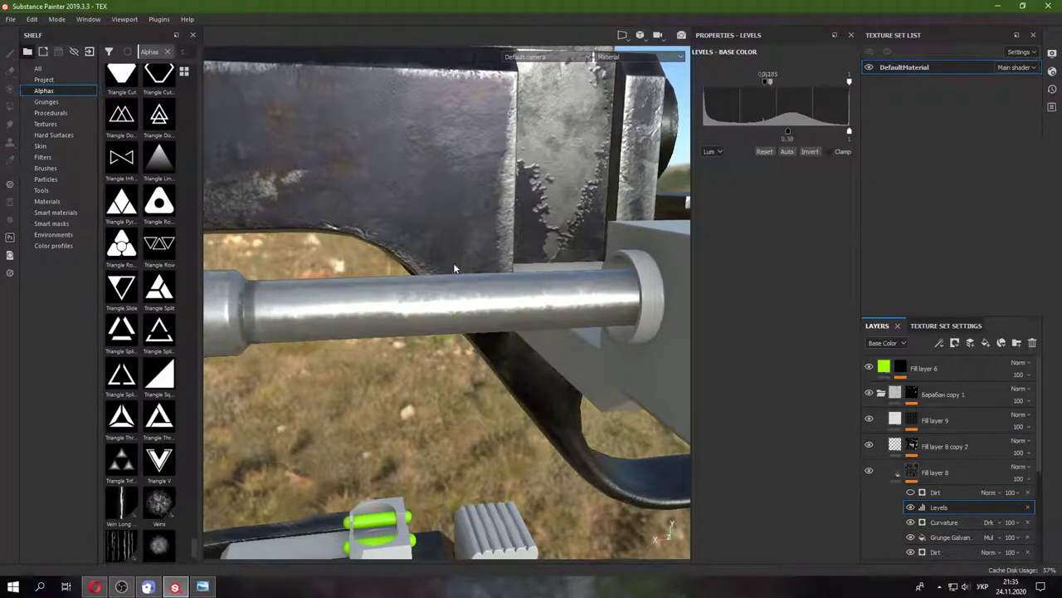
- Inspect the rod and whole gun with Fill layer 8 selected, then select the original Барабан group
mouse_move(454, 268)
left_mouse_down("alt")
mouse_move(493, 297)
mouse_move(547, 315)
left_mouse_up("alt")
left_click_drag(525, 416, 552, 355, "alt")
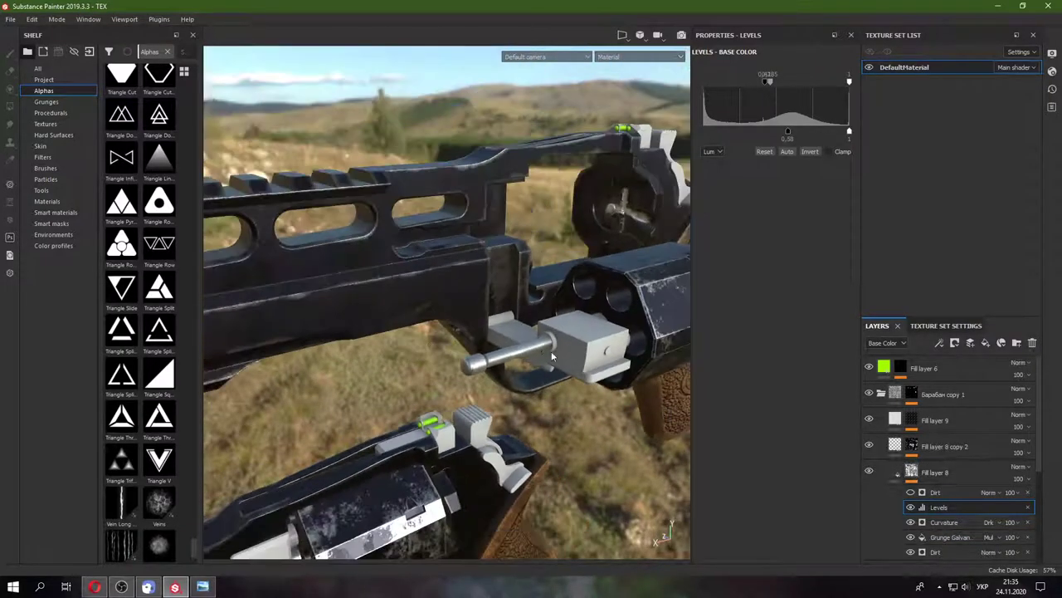
scroll(552, 355, "up", 3)
left_click(959, 471)
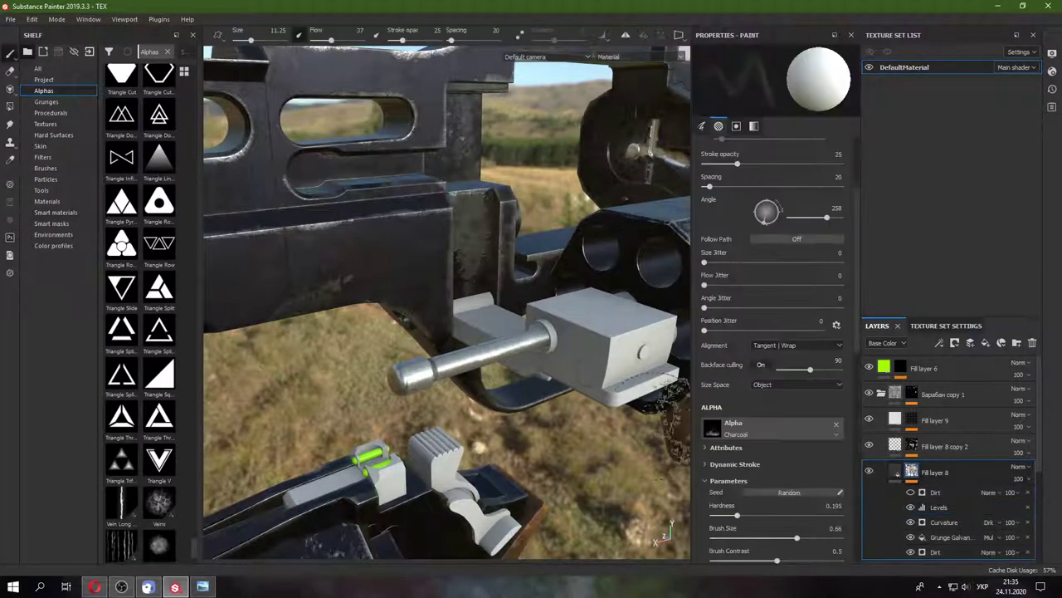
mouse_move(469, 338)
left_mouse_down("alt")
mouse_move(413, 365)
mouse_move(432, 395)
mouse_move(415, 386)
left_mouse_up("alt")
scroll(415, 386, "up", 3)
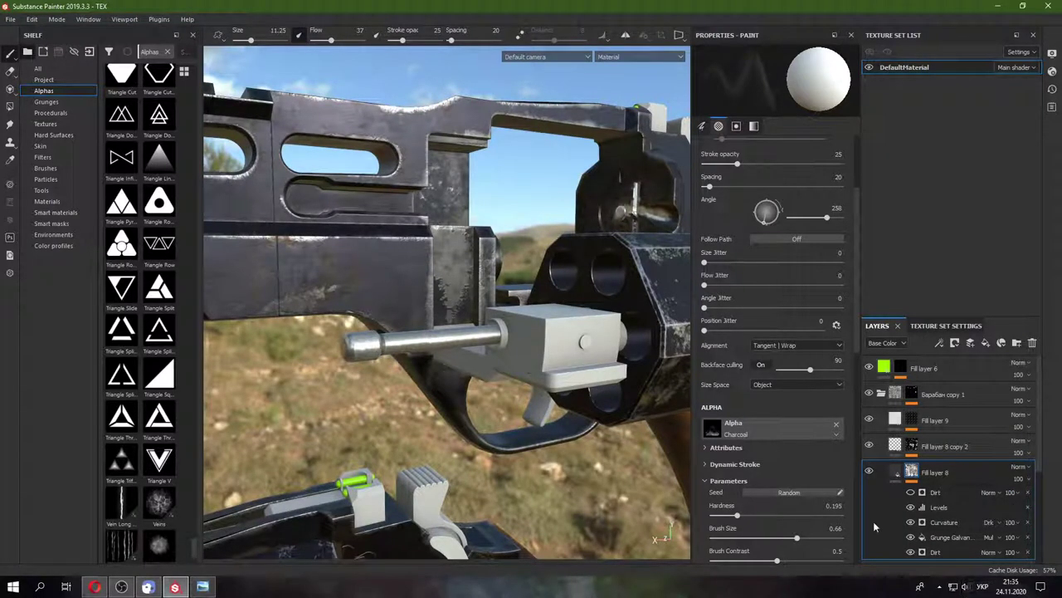
left_click(933, 394)
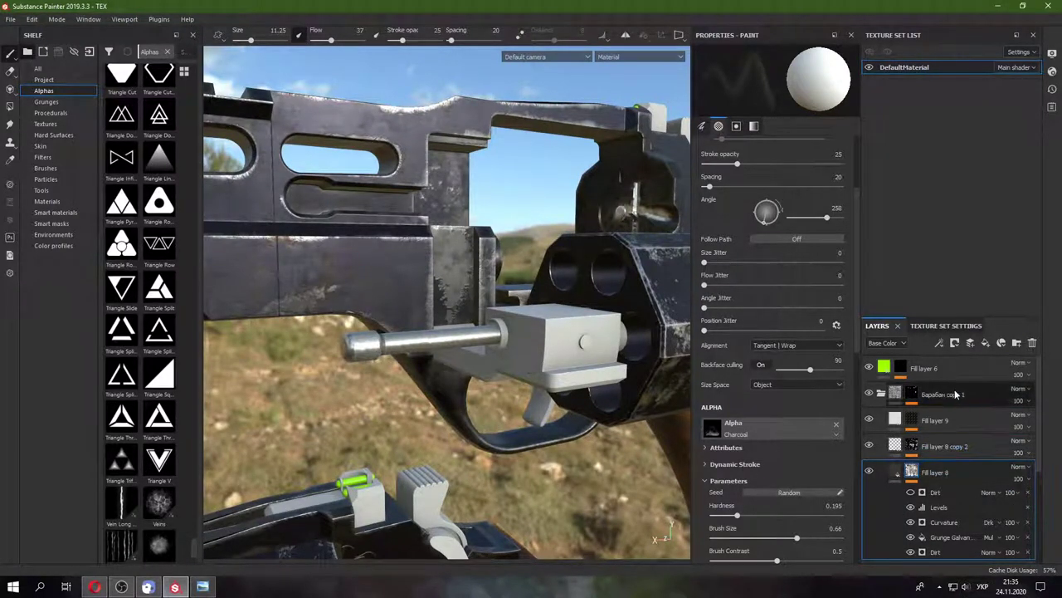
scroll(496, 342, "up", 2)
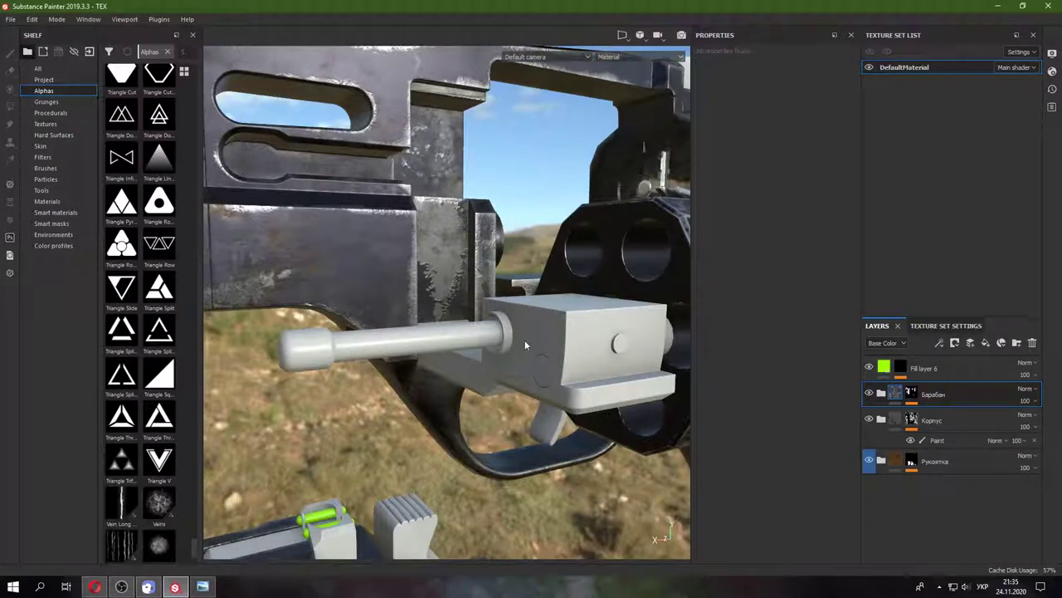
left_click_drag(525, 340, 498, 311, "alt")
scroll(498, 310, "down", 2)
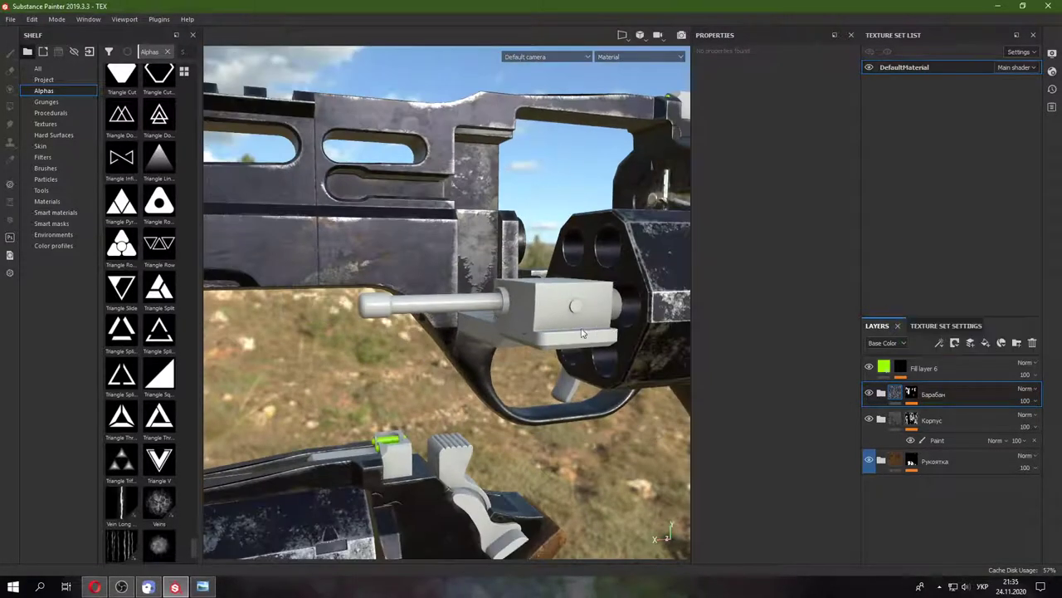
key("super+space")
left_click_drag(556, 336, 664, 320, "alt")
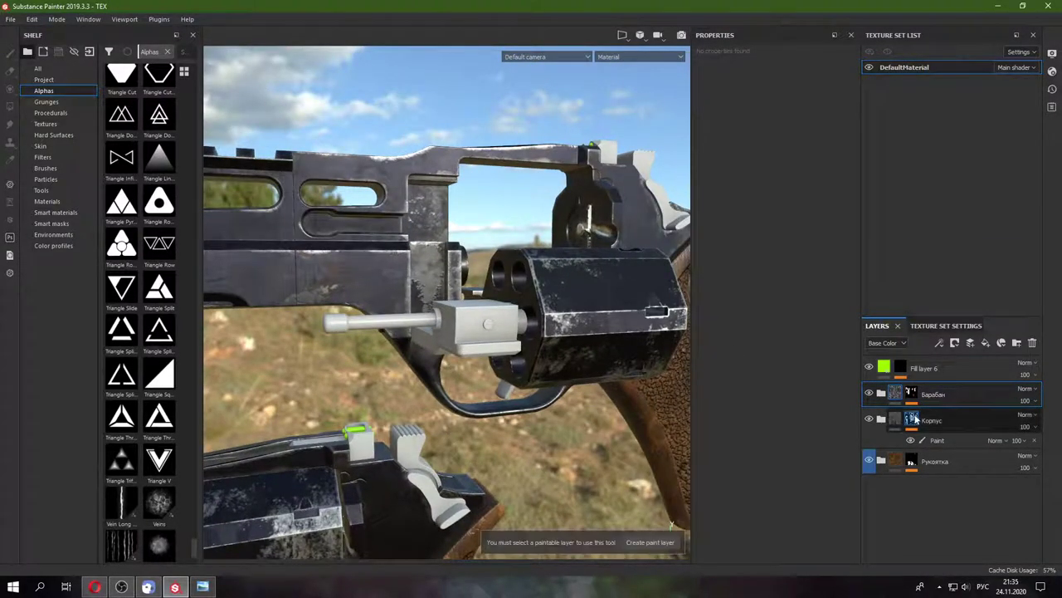
key("ctrl+d")
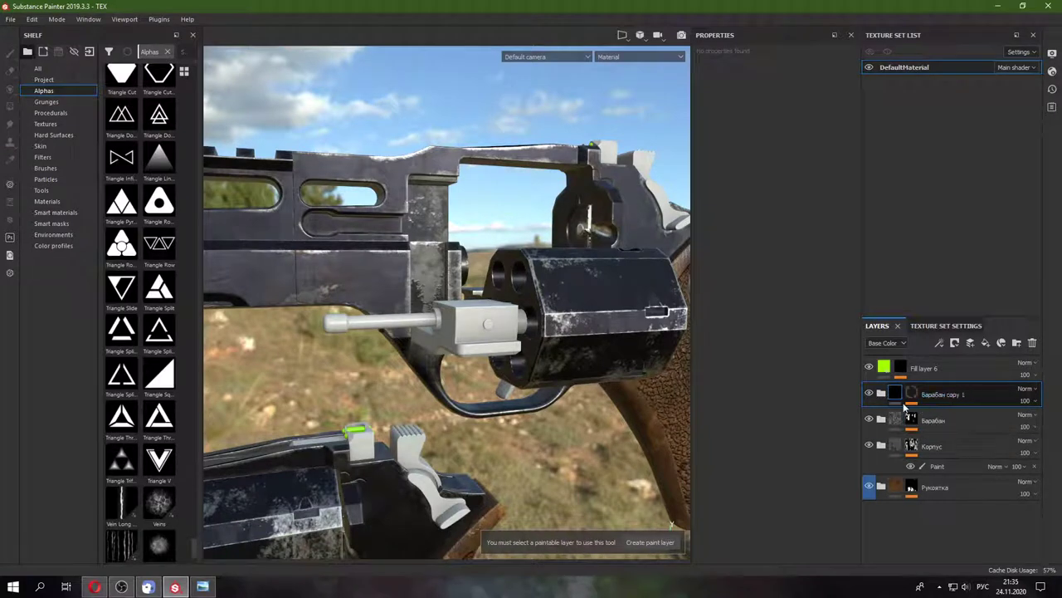
left_click(913, 404)
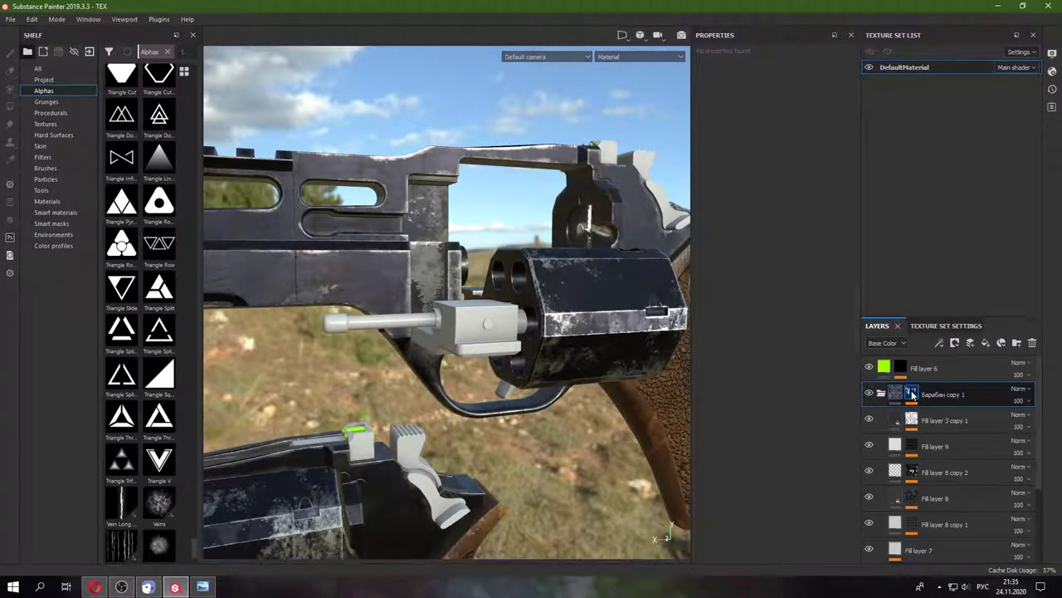
left_click(913, 396)
left_click(940, 412)
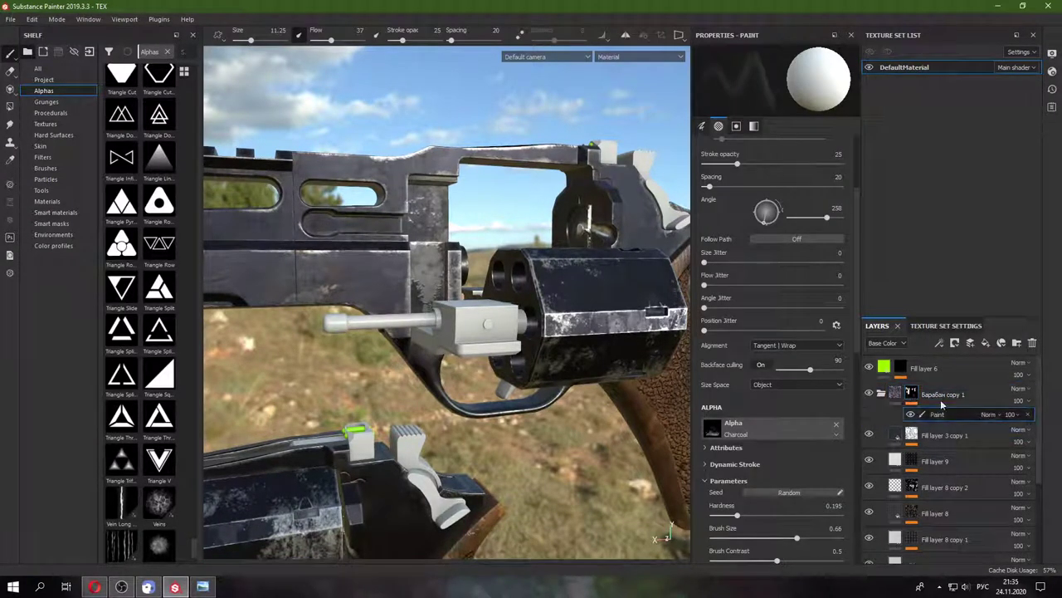
right_click(913, 394)
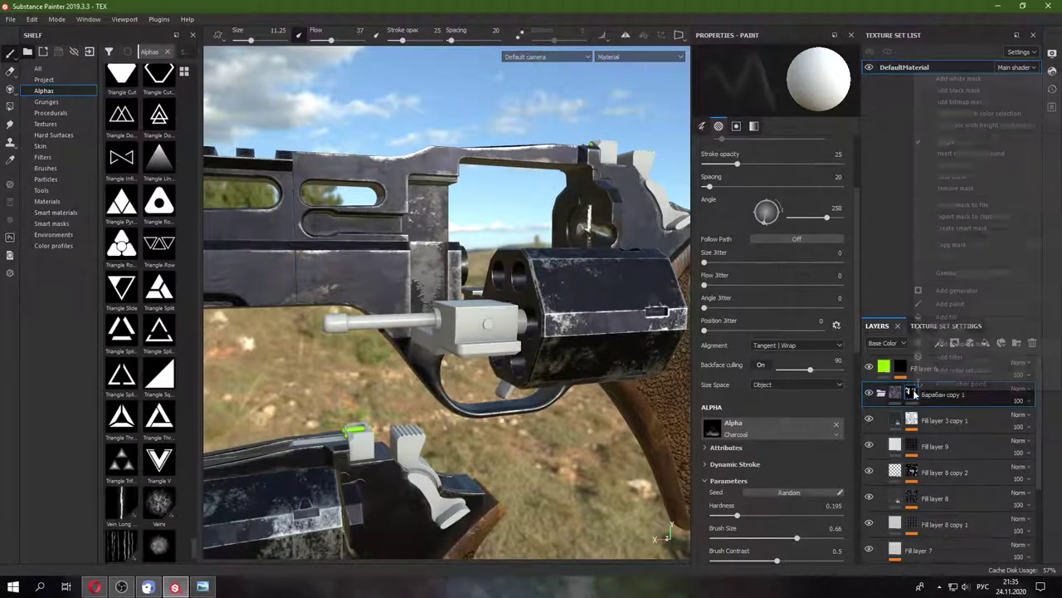
left_click(941, 306)
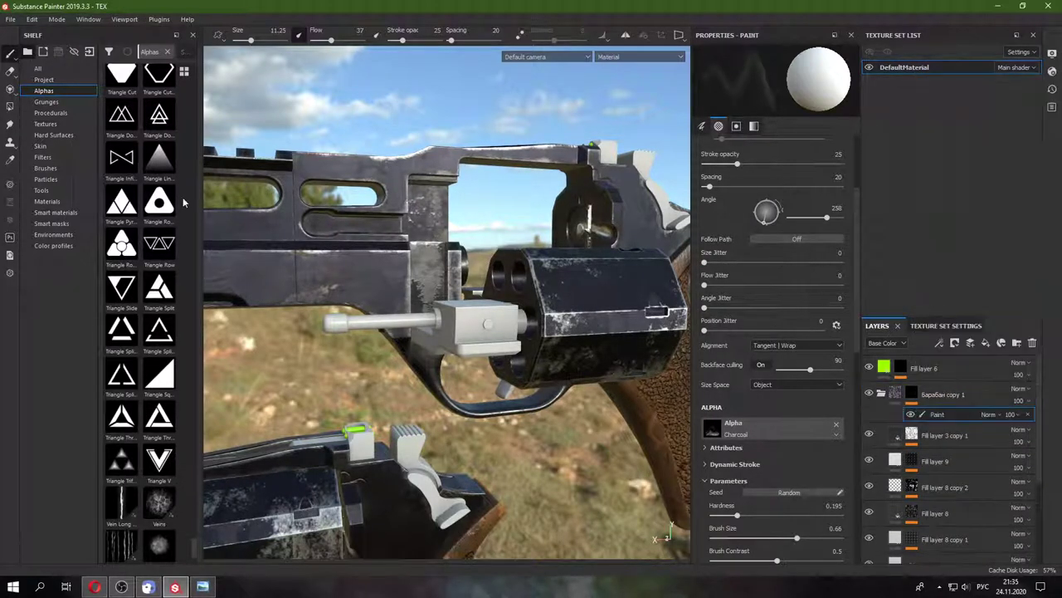
key("4")
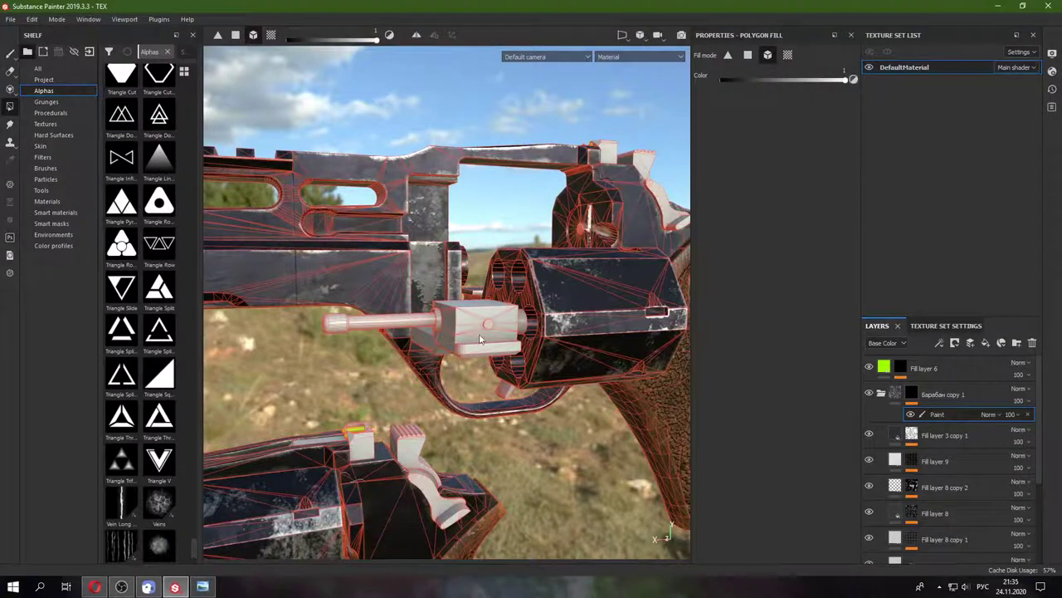
left_click(480, 339)
left_click_drag(462, 350, 506, 322, "alt")
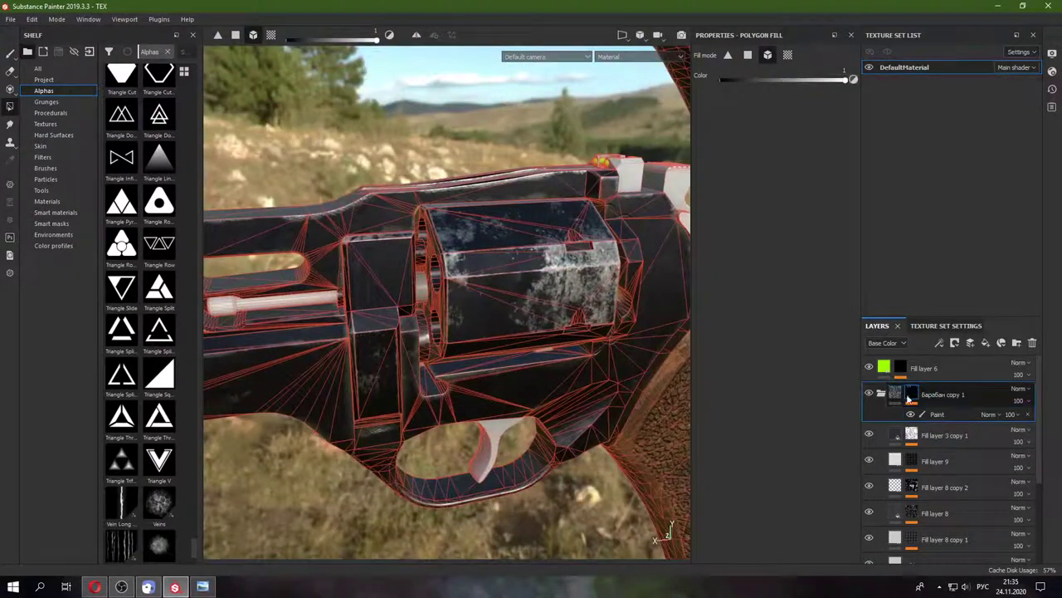
left_click(909, 398)
scroll(368, 314, "up", 5)
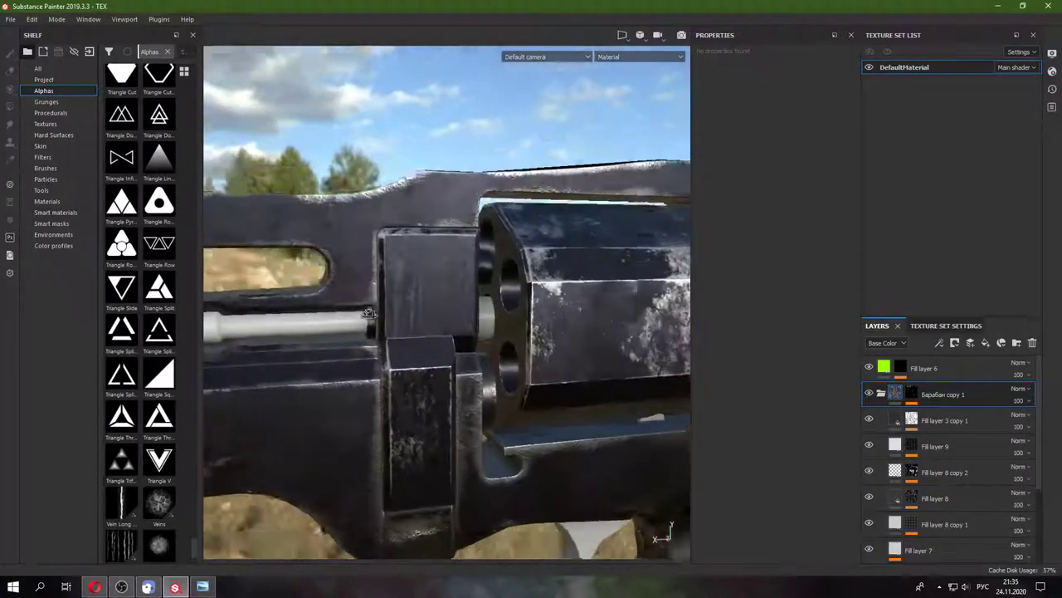
scroll(368, 314, "down", 3)
scroll(366, 309, "down", 1)
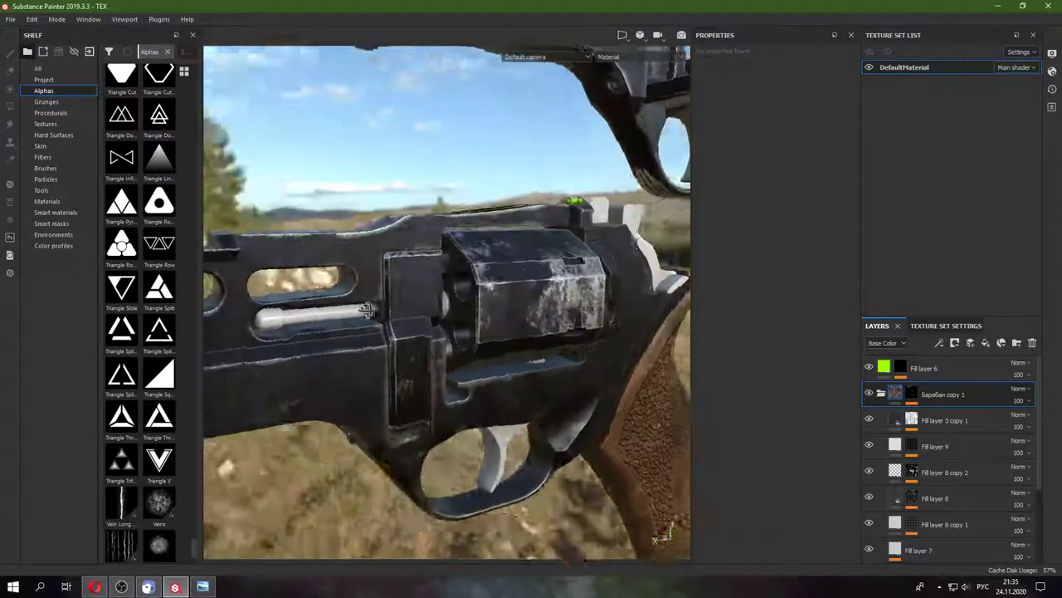
left_click_drag(366, 309, 367, 311, "alt")
scroll(368, 311, "up", 3)
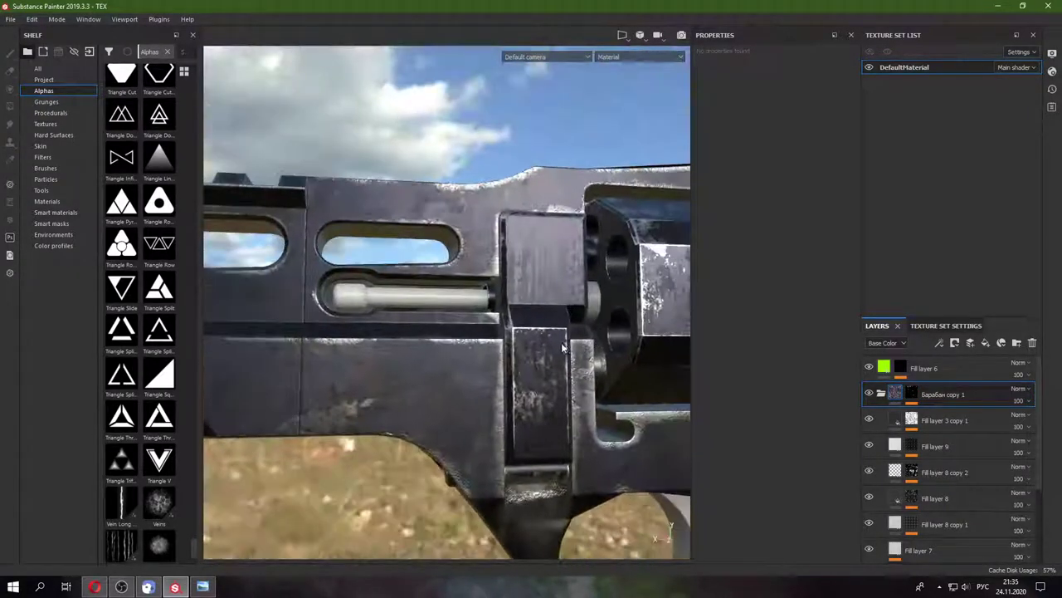
left_click_drag(563, 348, 524, 305, "alt")
scroll(524, 305, "up", 4)
scroll(535, 281, "up", 1)
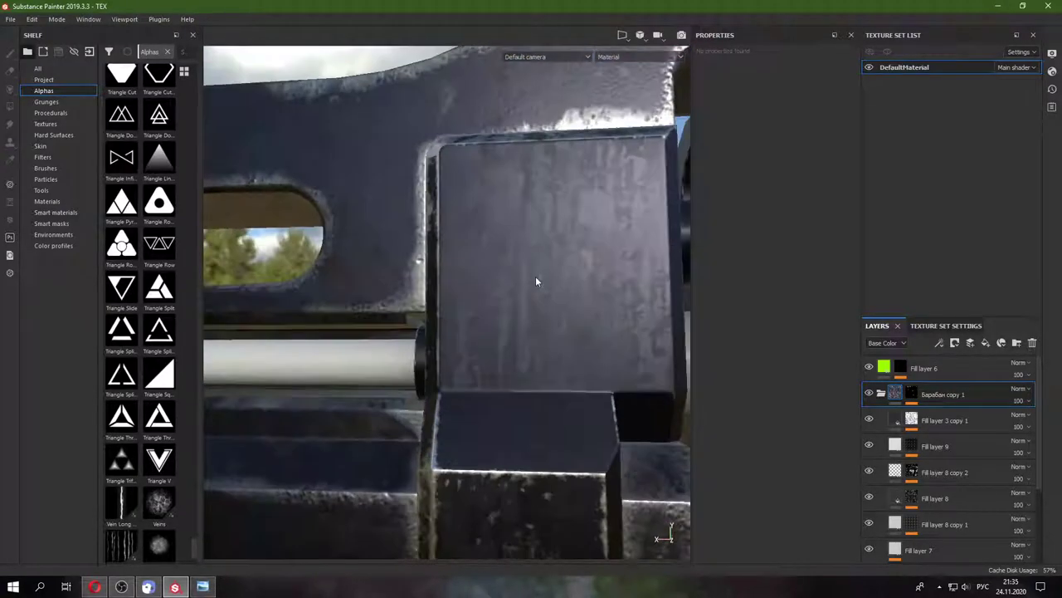
scroll(536, 281, "down", 2)
scroll(498, 307, "down", 4)
scroll(427, 343, "down", 1)
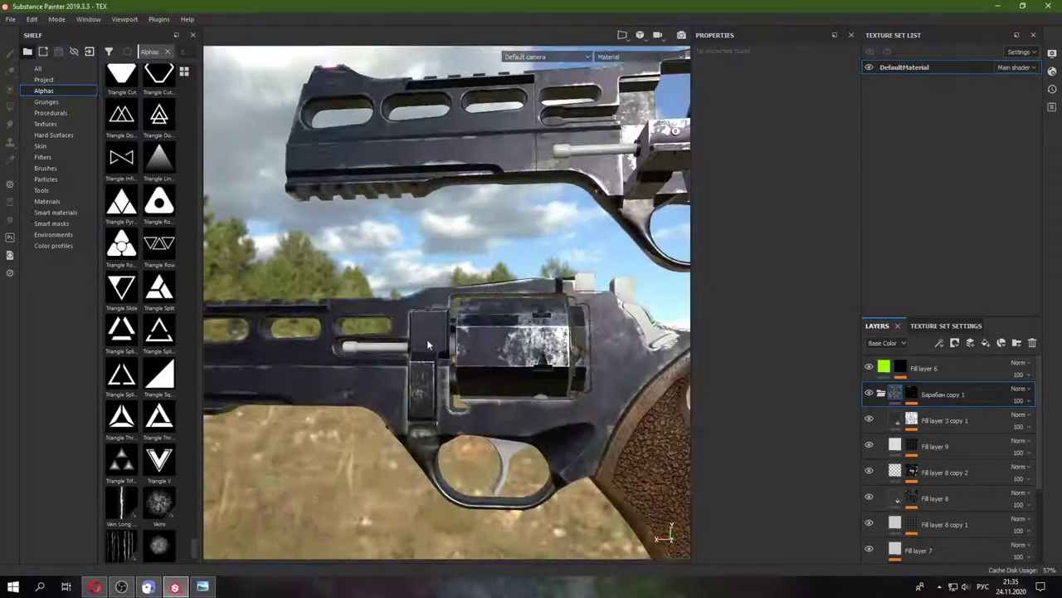
mouse_move(428, 343)
left_mouse_down("alt")
mouse_move(409, 396)
mouse_move(362, 366)
left_mouse_up("alt")
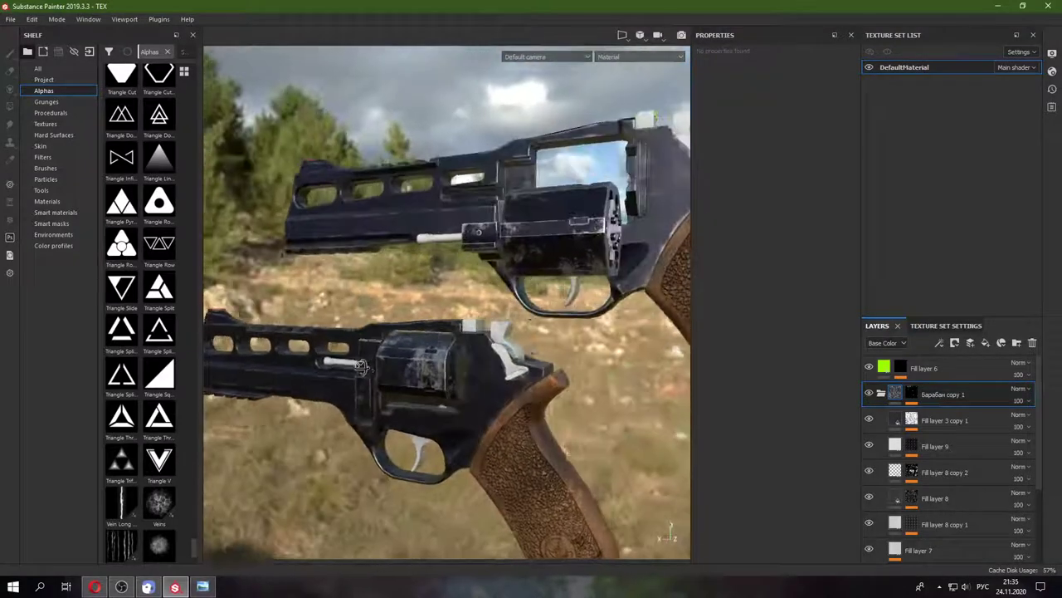
scroll(362, 366, "up", 2)
left_click(881, 394)
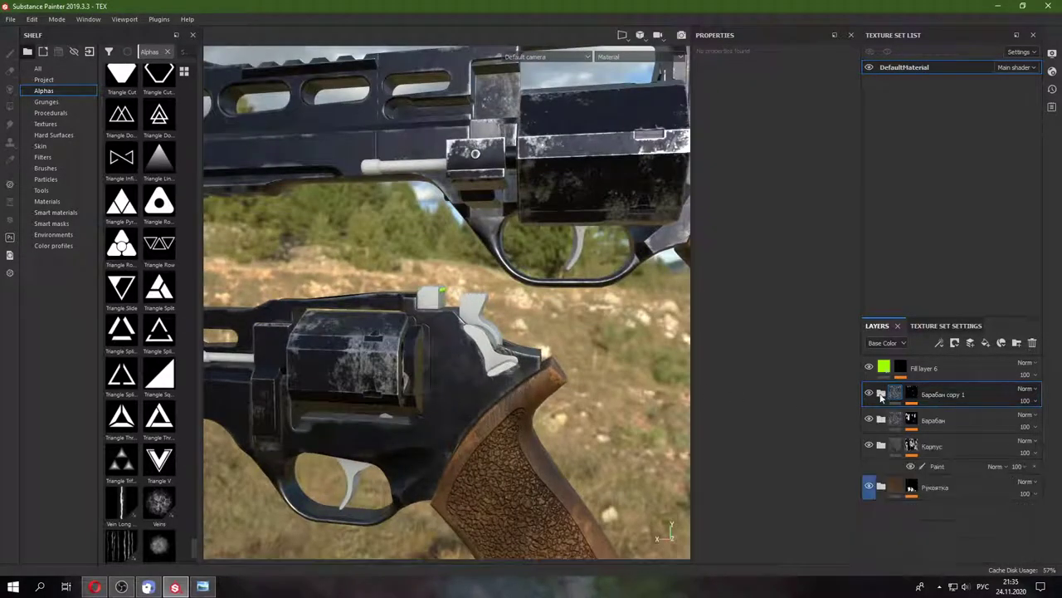
left_click_drag(626, 389, 581, 389, "alt")
left_click(882, 394)
left_click(937, 413)
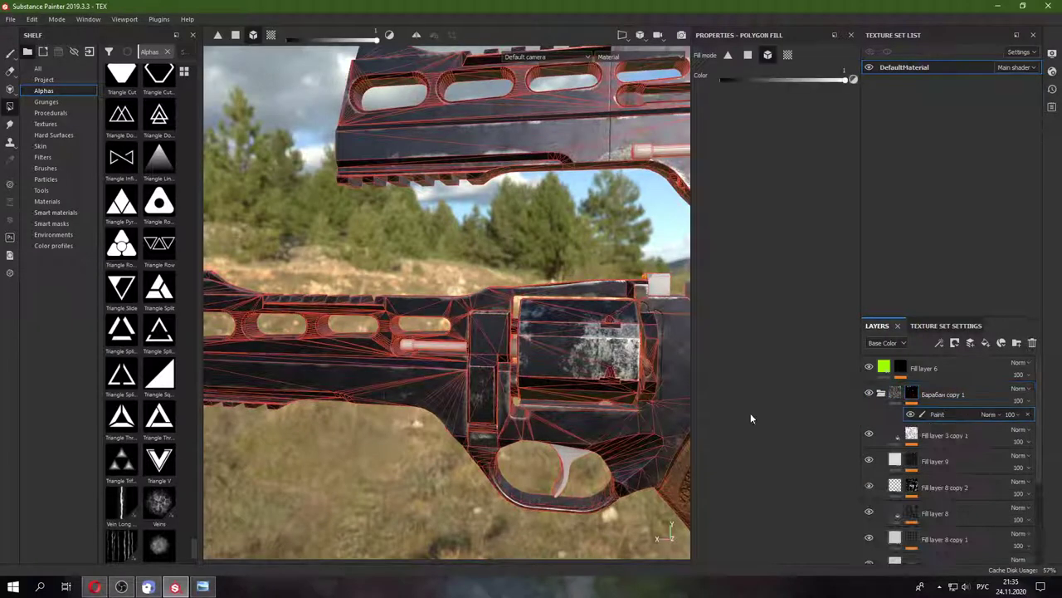
scroll(403, 373, "up", 3)
scroll(390, 365, "up", 2)
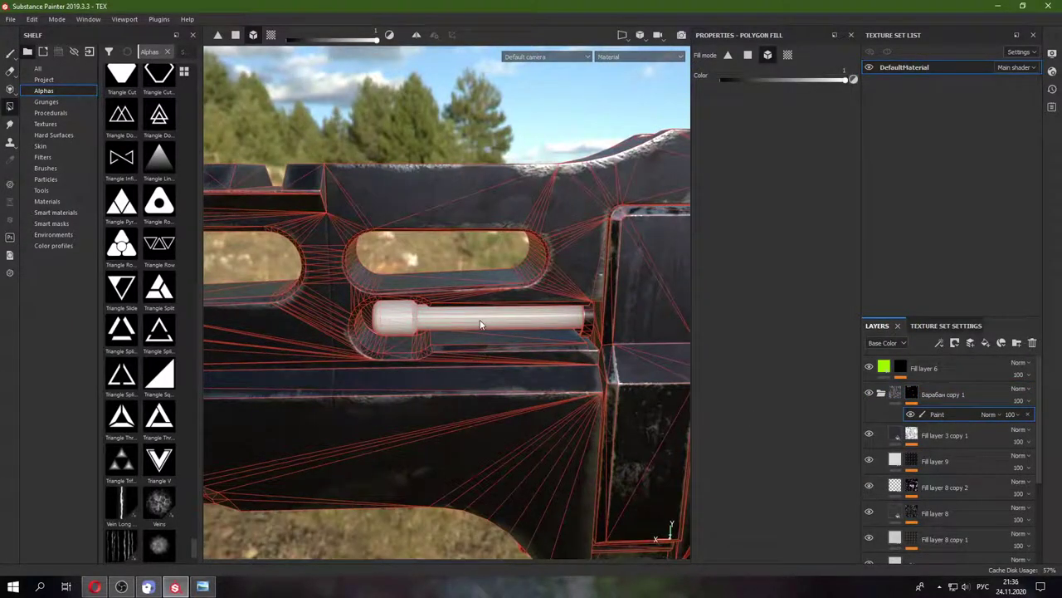
left_click(942, 394)
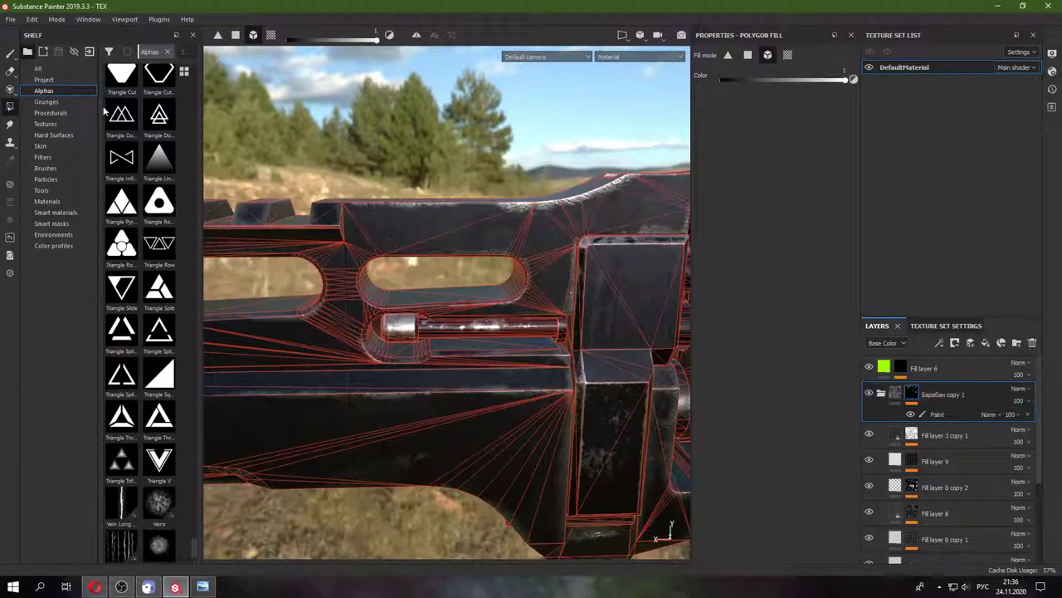
left_click(9, 53)
mouse_move(449, 332)
left_mouse_down("alt")
mouse_move(413, 334)
mouse_move(488, 336)
mouse_move(939, 406)
left_mouse_up("alt")
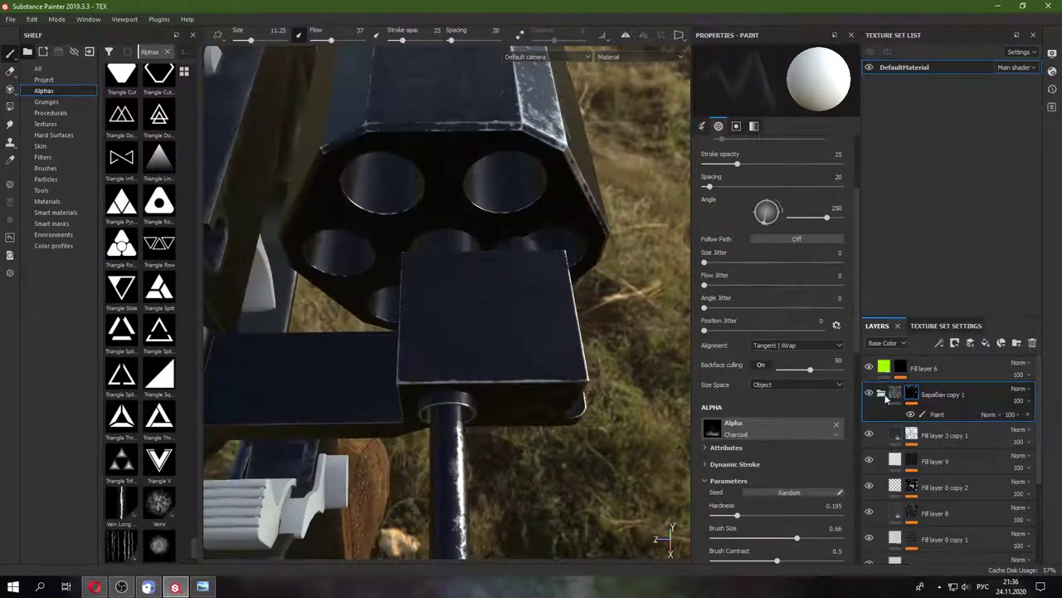
left_click(885, 400)
left_click(883, 403)
left_click(879, 399)
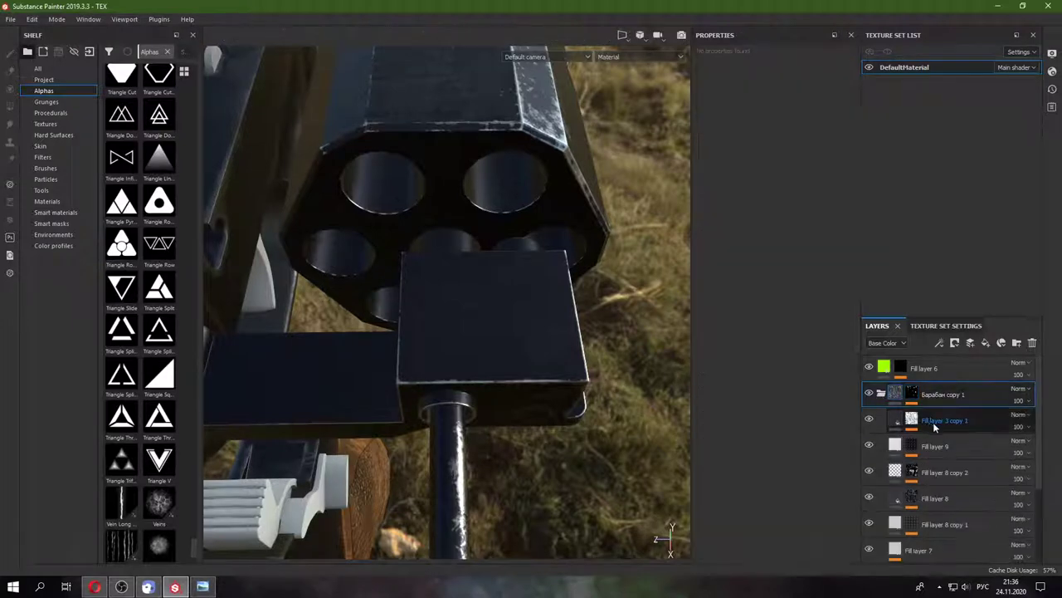
- Delete the Celtic Cross Split and Line Stripes effects from Fill layer 3 copy 1's mask
left_click(911, 422)
left_click(911, 420)
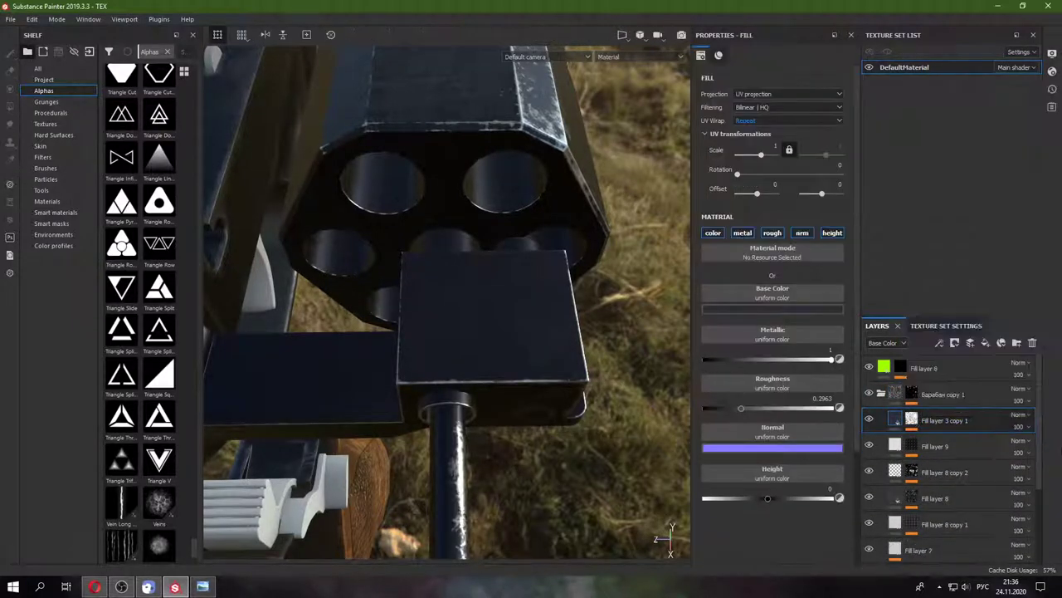
left_click(912, 420)
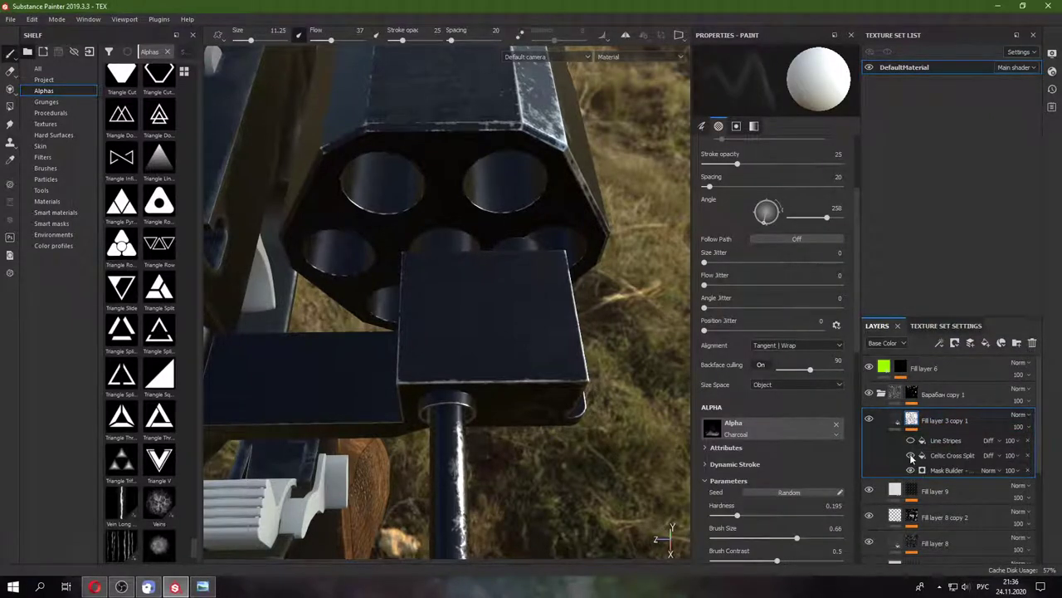
left_click(979, 455)
left_click(1027, 455)
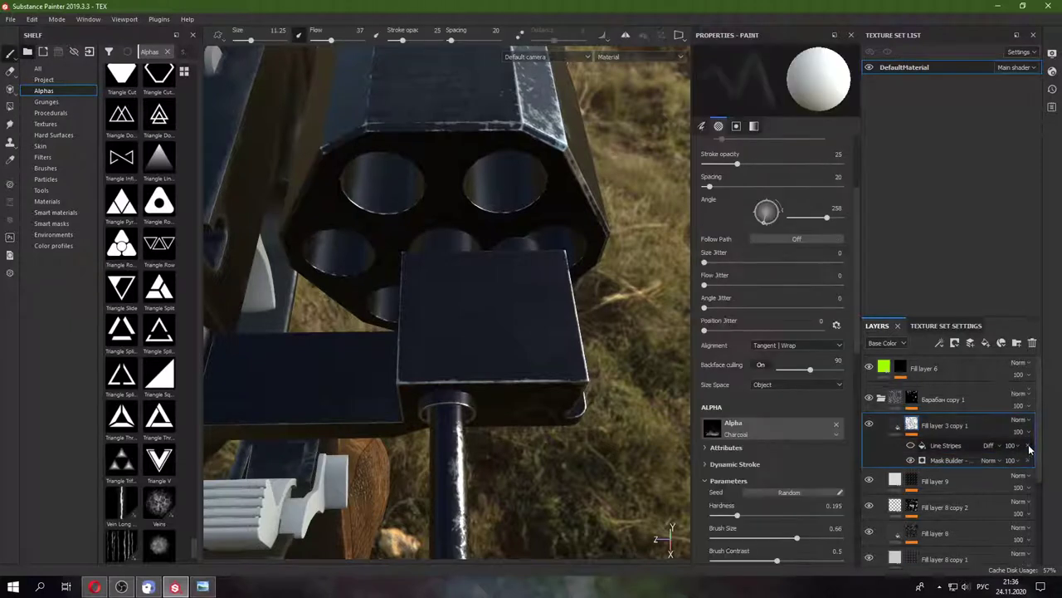
left_click(1028, 441)
right_click(913, 423)
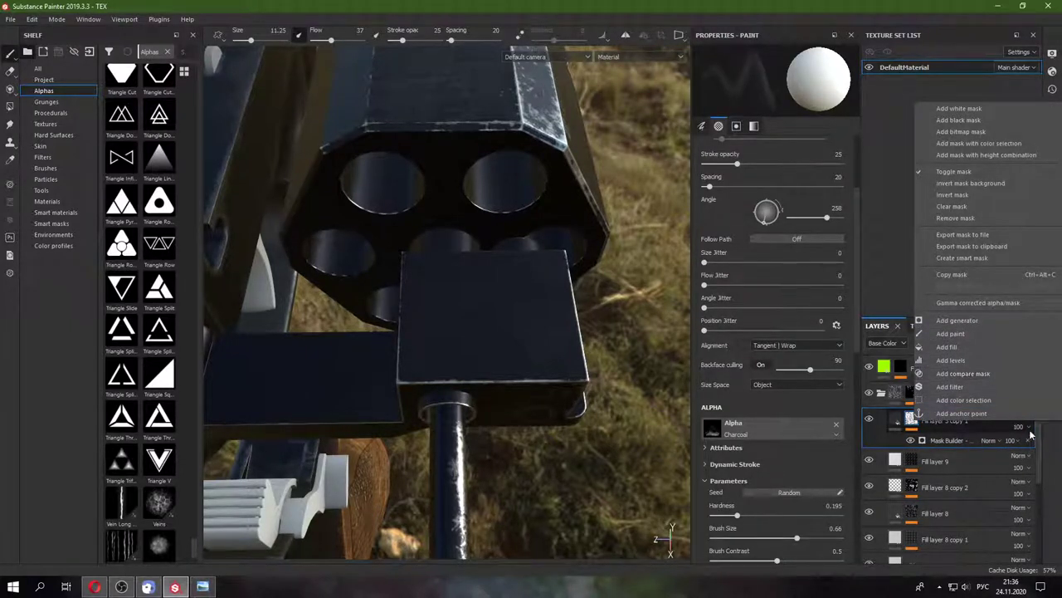
left_click(1043, 446)
- Remove the Mask Builder's Ambient Occlusion input and collapse the Барабан copy 1 group
mouse_move(432, 315)
left_mouse_down("alt")
mouse_move(389, 137)
mouse_move(610, 396)
mouse_move(630, 390)
left_mouse_up("alt")
left_click(919, 441)
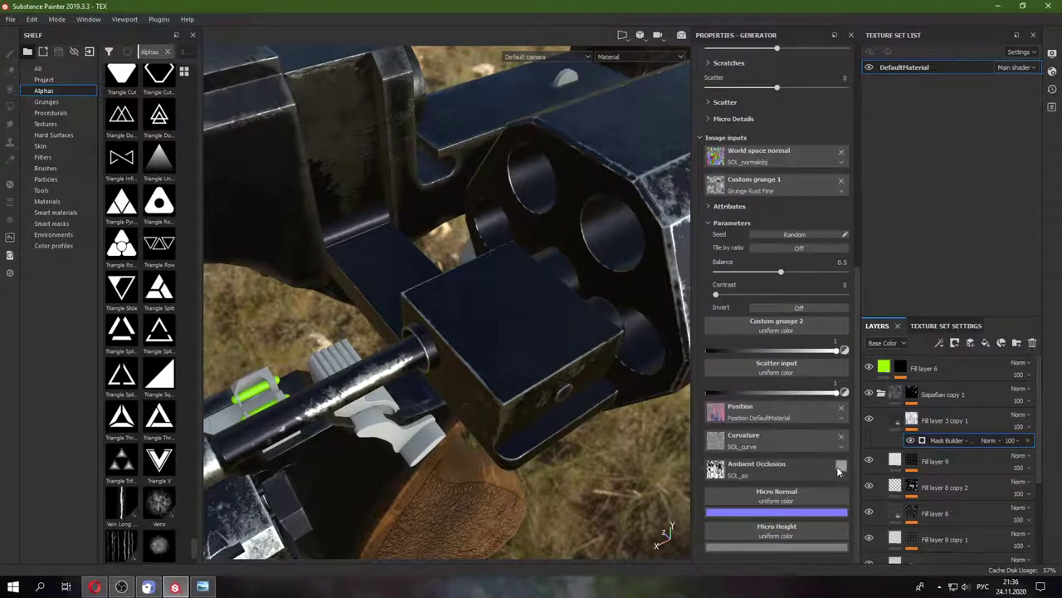
left_click(841, 465)
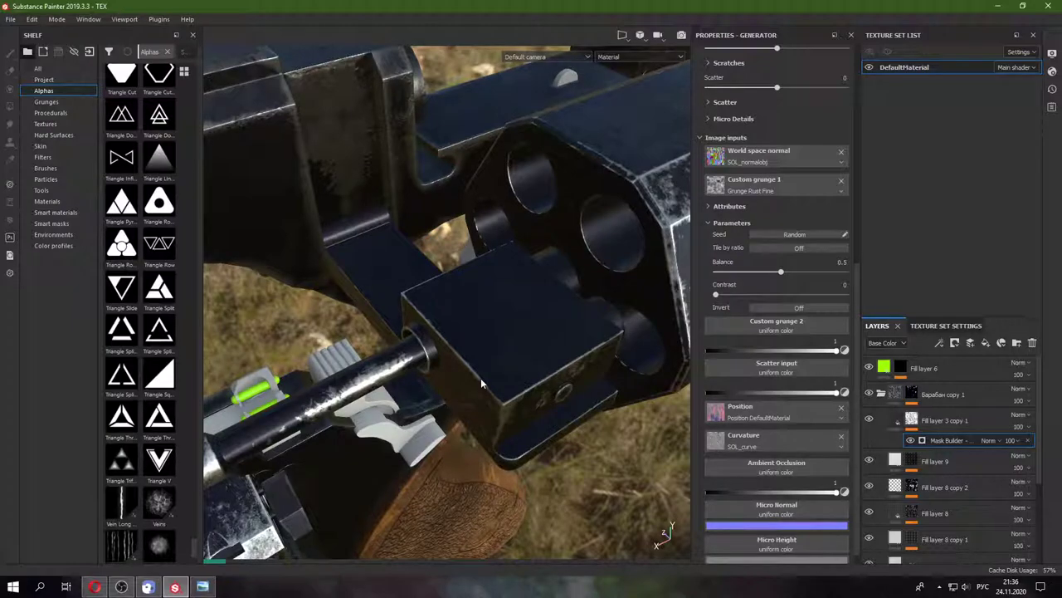
mouse_move(523, 399)
left_mouse_down("alt")
mouse_move(456, 236)
mouse_move(262, 457)
mouse_move(901, 443)
left_mouse_up("alt")
left_click(880, 397)
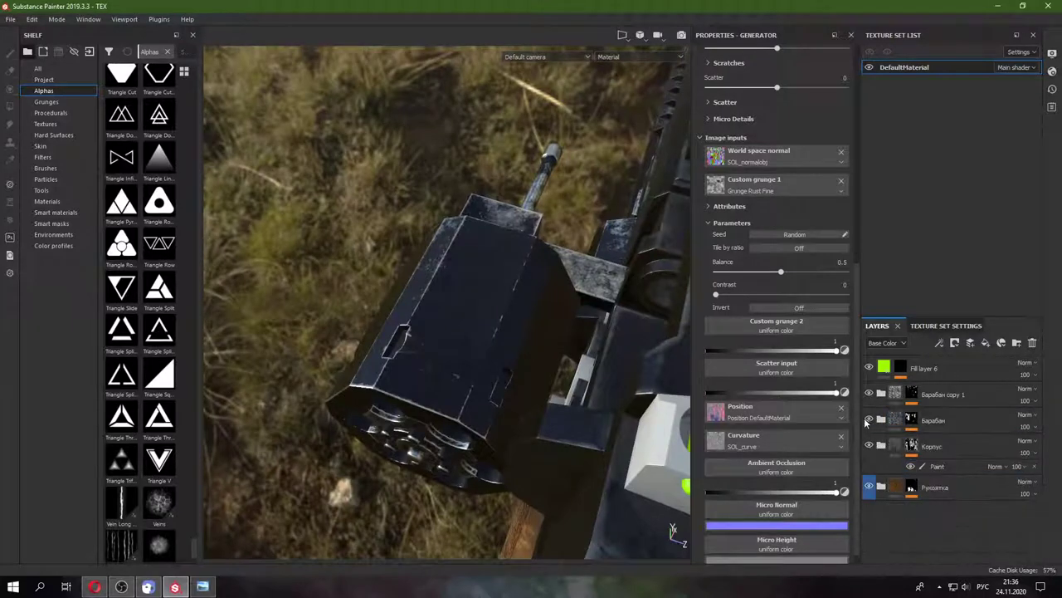
- Inspect the original Барабан group's Celtic Cross Split effect and Mask Builder generator
left_click_drag(530, 378, 747, 399, "alt")
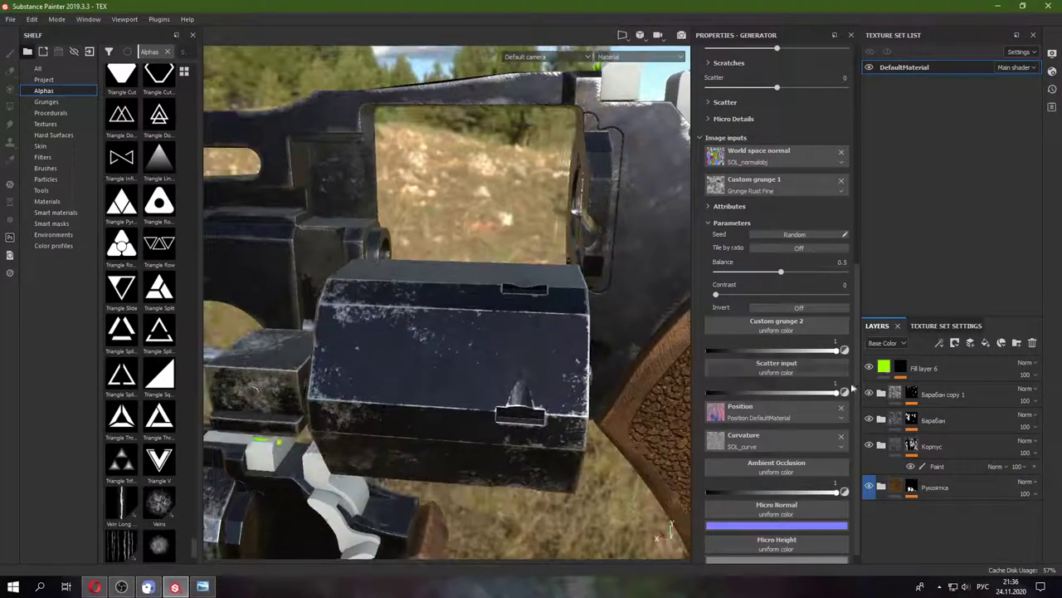
left_click(869, 420)
left_click(869, 419)
left_click(880, 419)
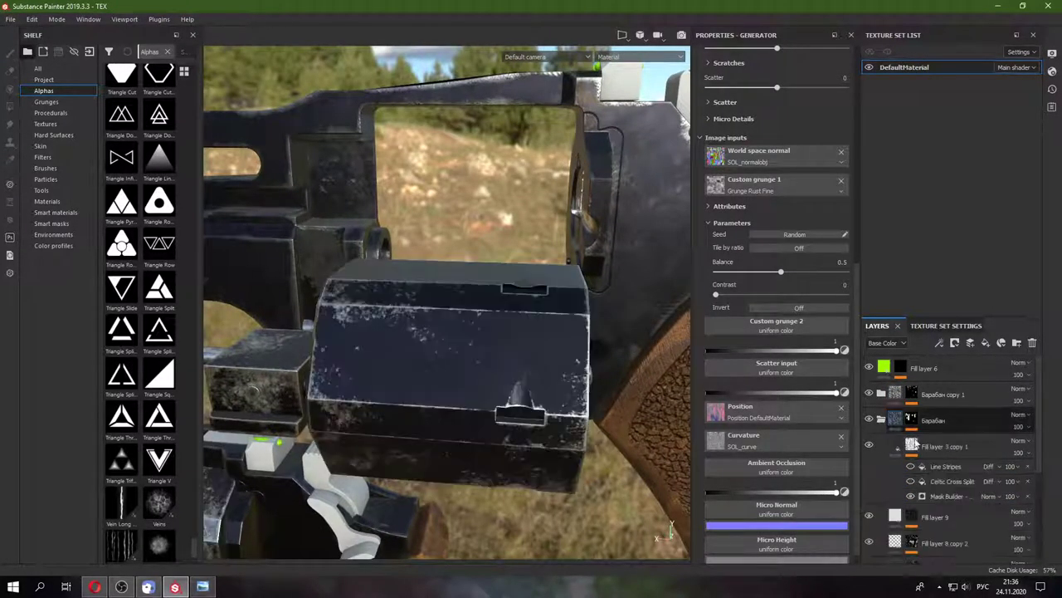
left_click(960, 481)
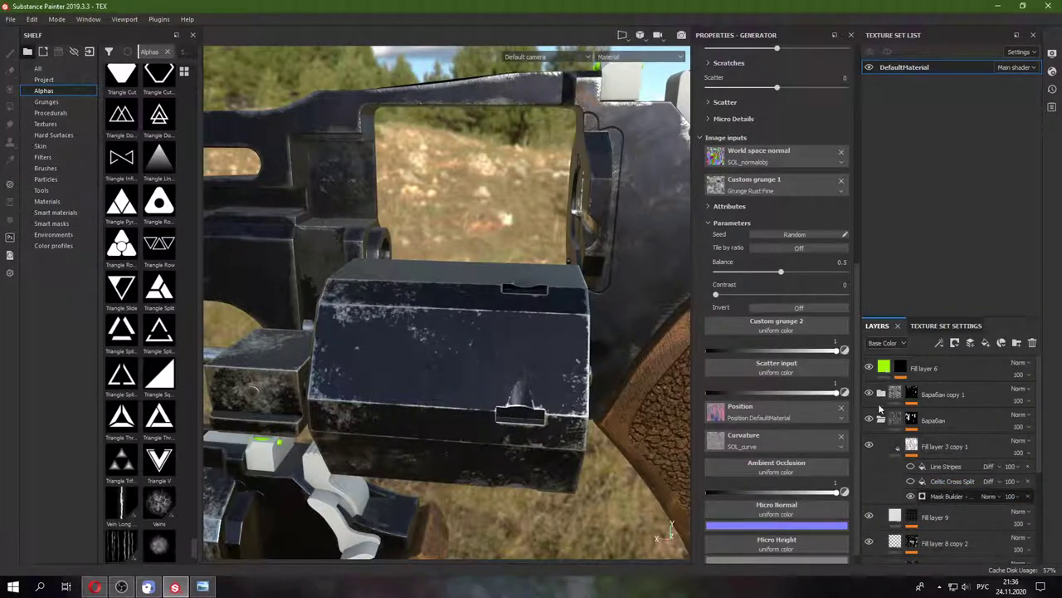
left_click(946, 496)
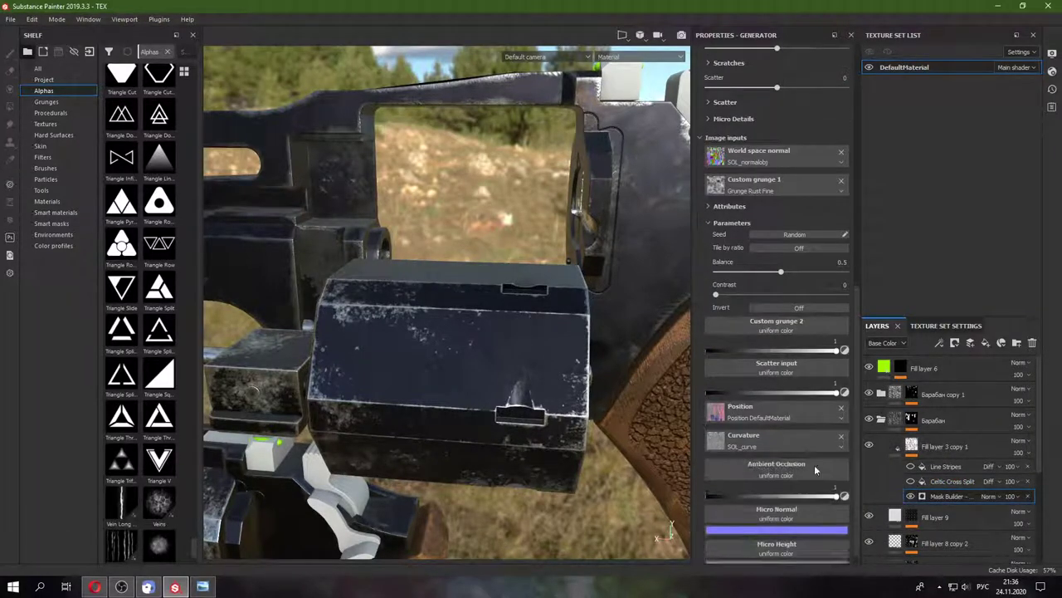
- Compare the cylinder block from low and top views with Барабан copy 1 hidden
mouse_move(395, 389)
left_mouse_down("alt")
mouse_move(354, 340)
mouse_move(721, 355)
left_mouse_up("alt")
scroll(772, 183, "up", 2)
scroll(747, 249, "up", 1)
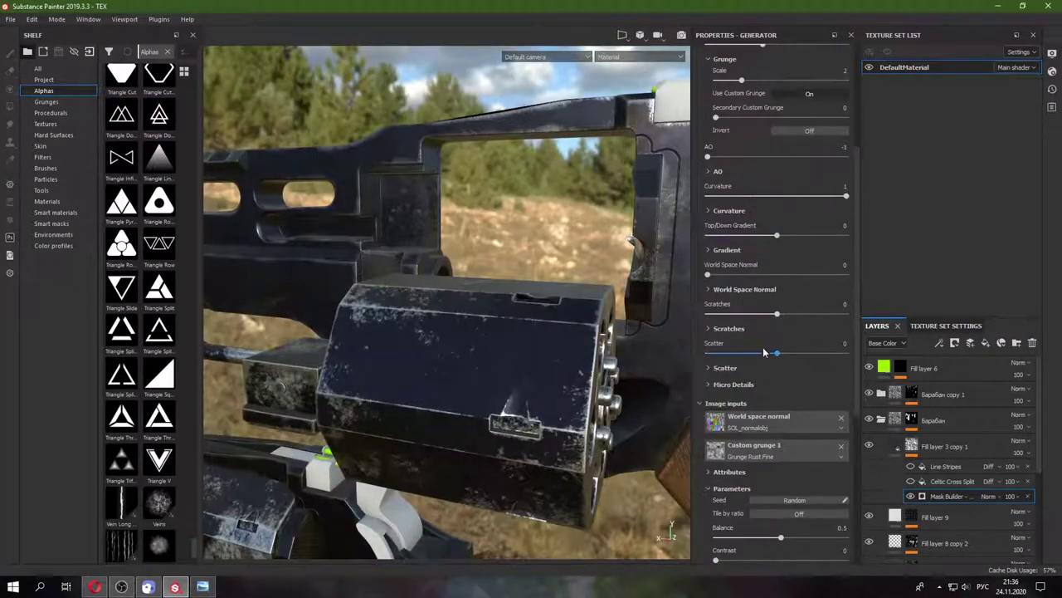
scroll(743, 255, "up", 2)
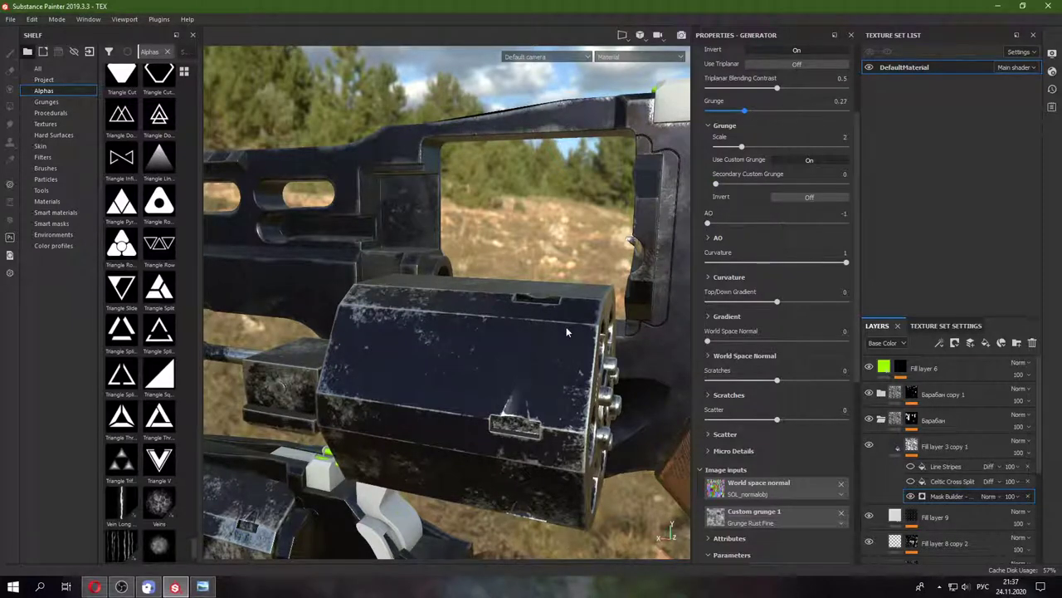
mouse_move(566, 327)
left_mouse_down("alt")
mouse_move(509, 315)
mouse_move(726, 303)
left_mouse_up("alt")
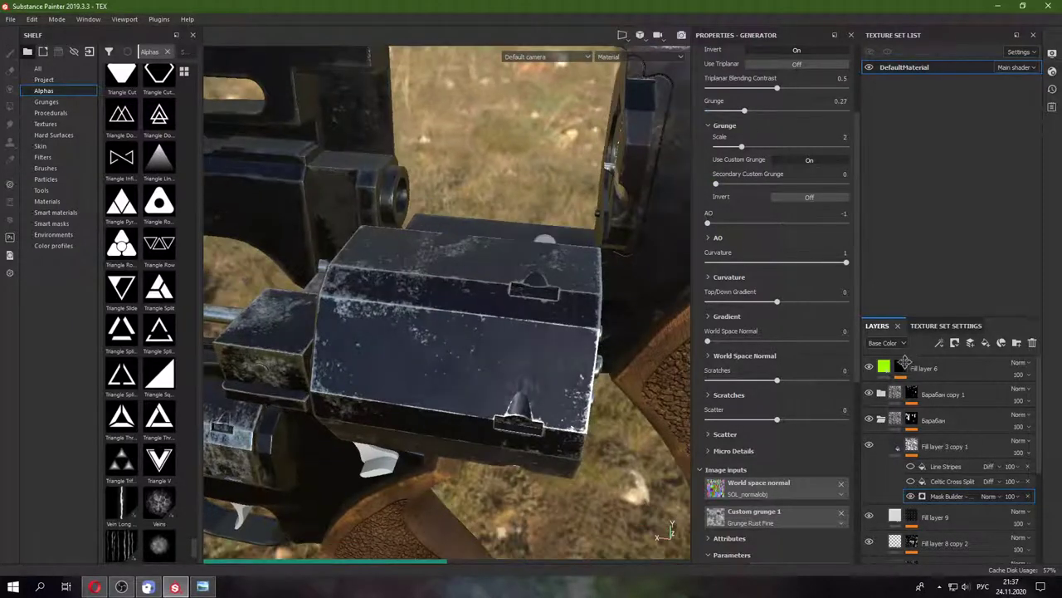
left_click(869, 394)
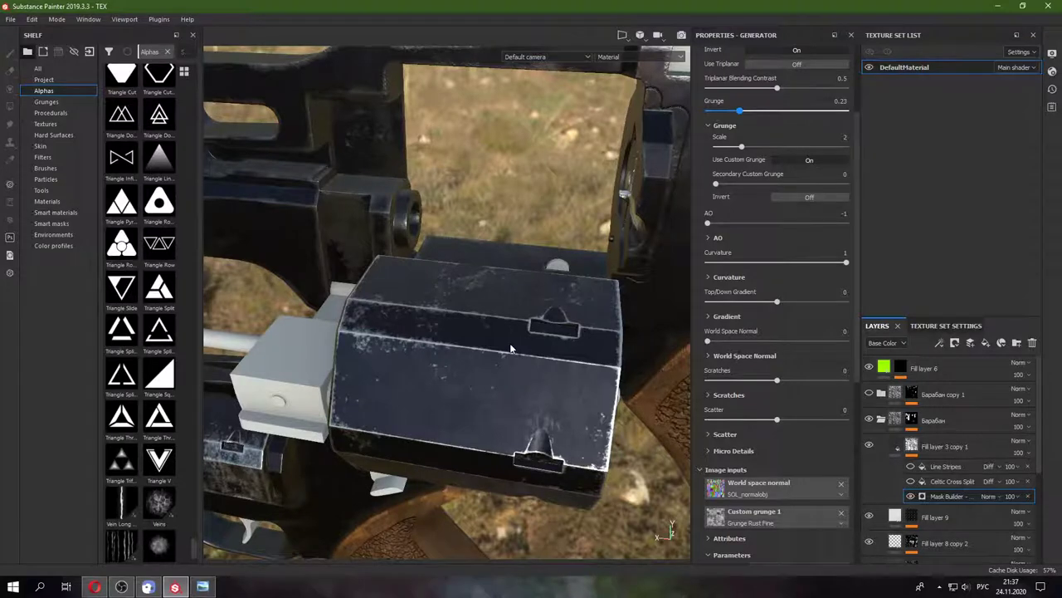
- Review the cylinder from several angles, then undo to remove the Барабан folder and stripe effects
mouse_move(523, 382)
left_mouse_down("alt")
mouse_move(519, 404)
mouse_move(581, 315)
left_mouse_up("alt")
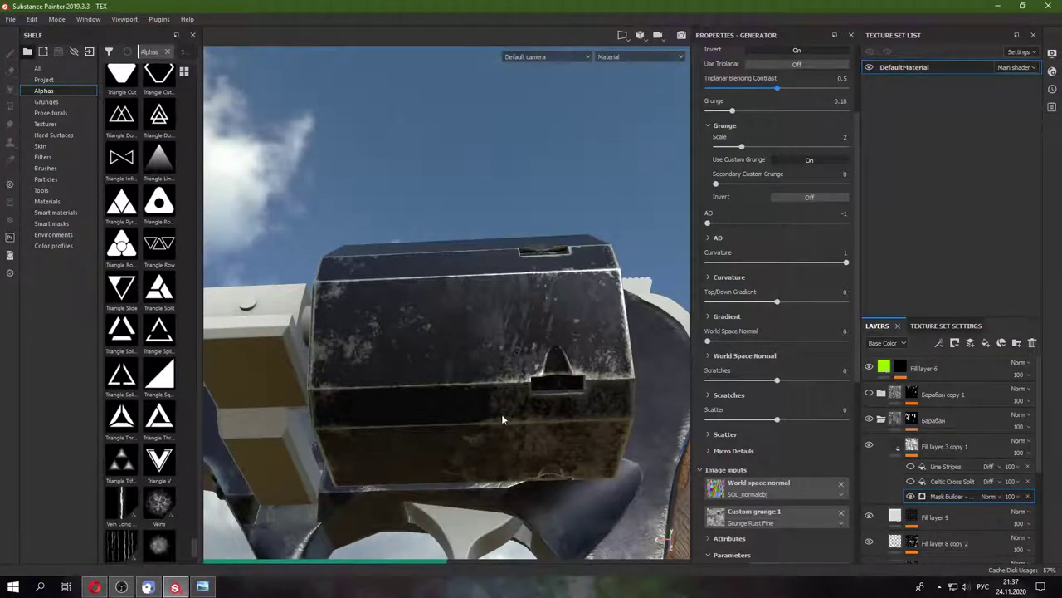
key("f")
middle_click_drag(500, 391, 564, 266, "alt")
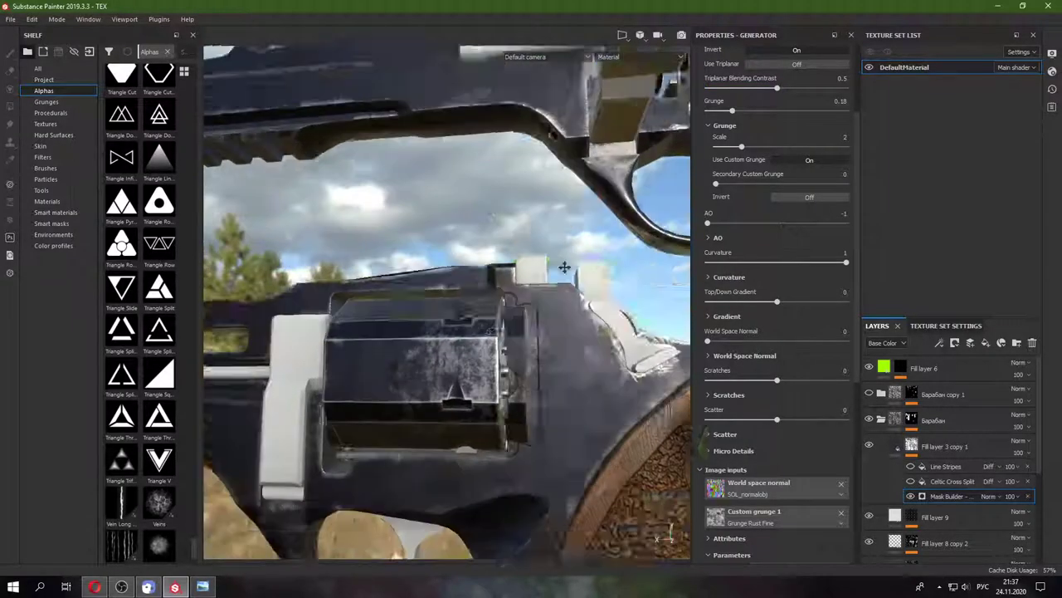
mouse_move(564, 267)
left_mouse_down("alt")
mouse_move(315, 333)
mouse_move(429, 346)
left_mouse_up("alt")
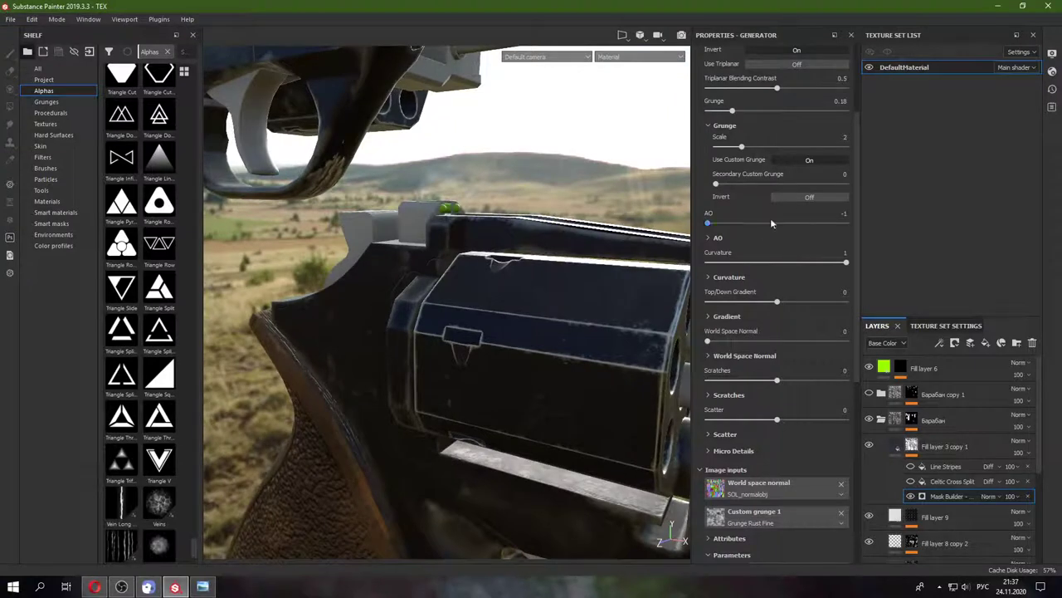
scroll(779, 390, "down", 1)
scroll(763, 425, "down", 1)
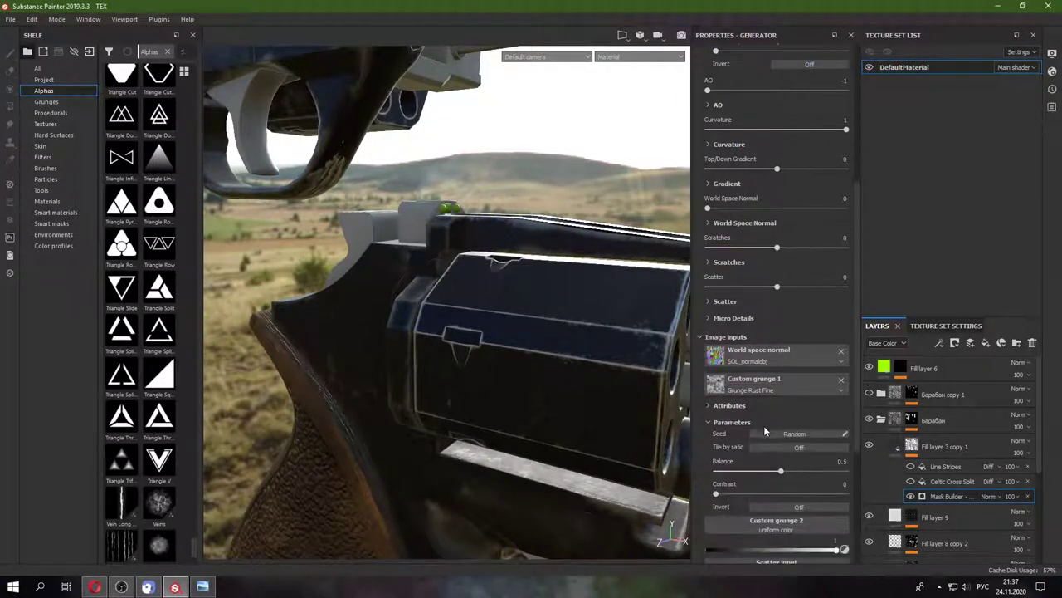
scroll(745, 431, "down", 1)
scroll(746, 430, "down", 1)
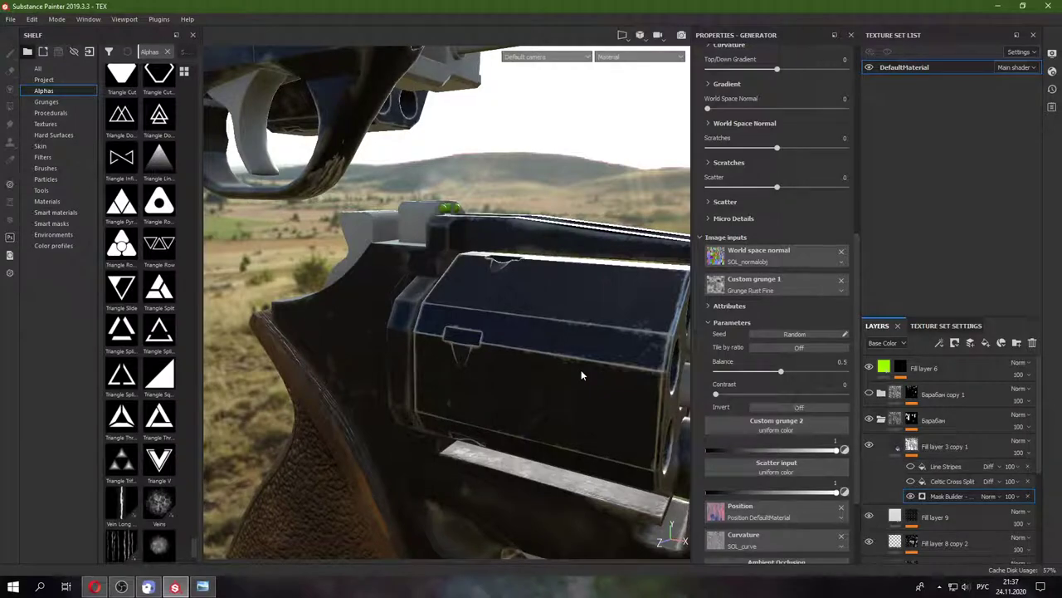
mouse_move(564, 351)
left_mouse_down("alt")
mouse_move(557, 339)
mouse_move(350, 358)
mouse_move(330, 415)
left_mouse_up("alt")
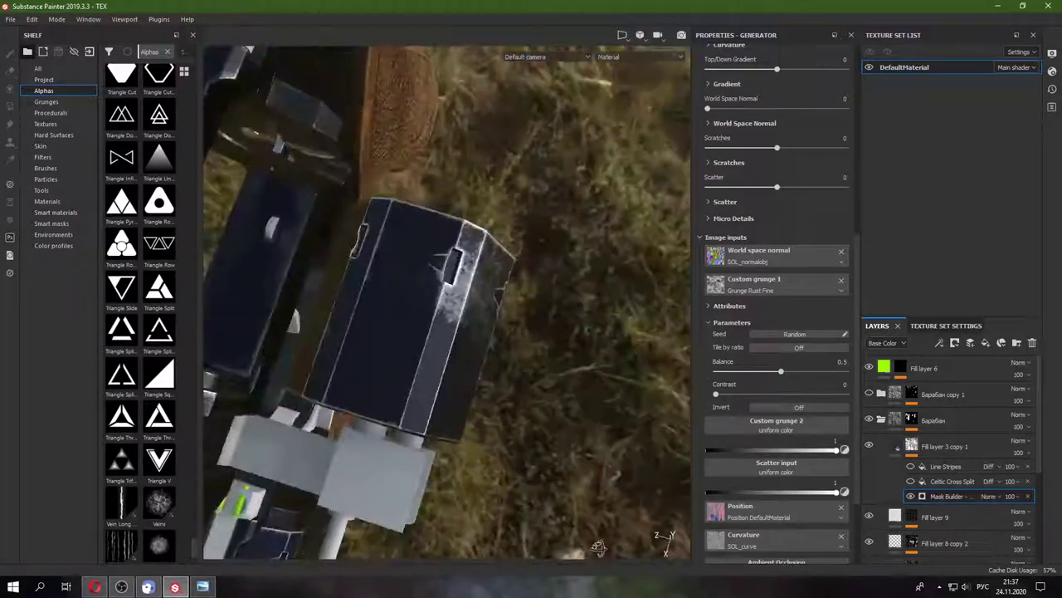
mouse_move(330, 415)
left_mouse_down("alt")
mouse_move(357, 498)
mouse_move(440, 371)
mouse_move(508, 354)
left_mouse_up("alt")
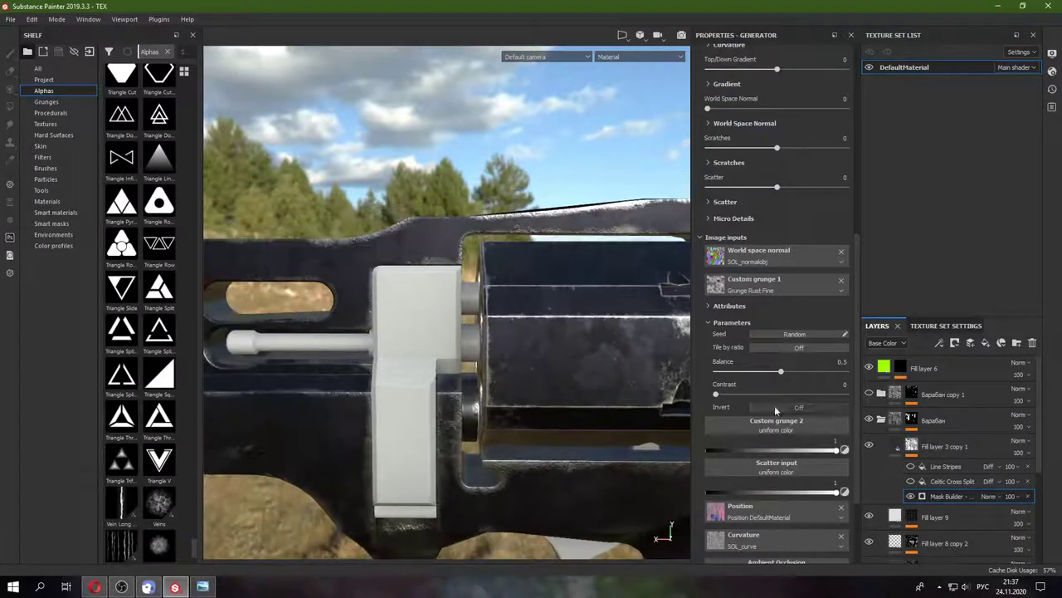
key("ctrl+z")
key("ctrl+z")
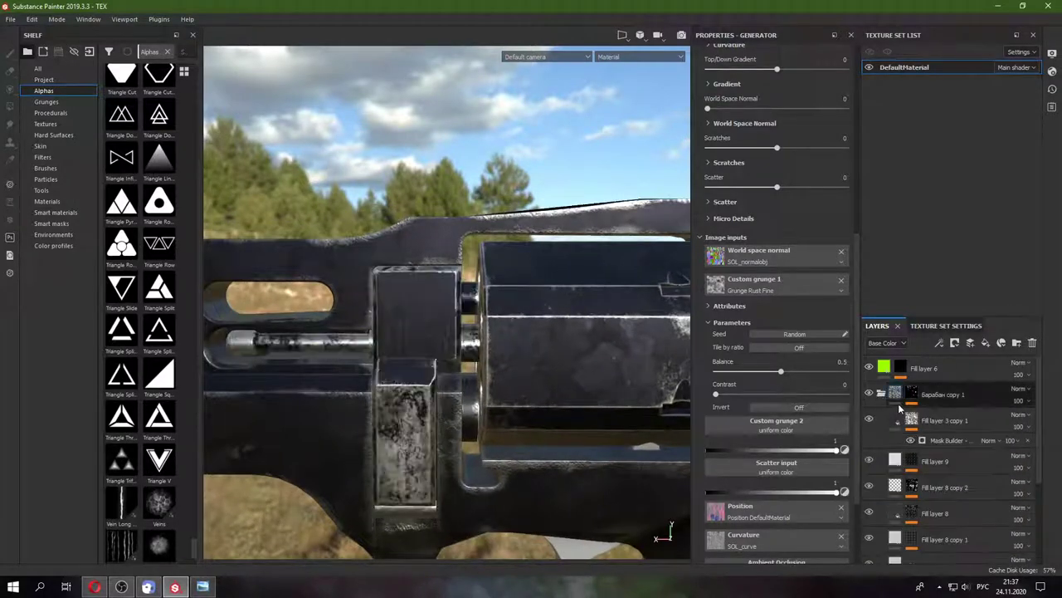
- Set the edge-wear generator's Grunge value to 0.22
left_click_drag(541, 355, 581, 399, "alt")
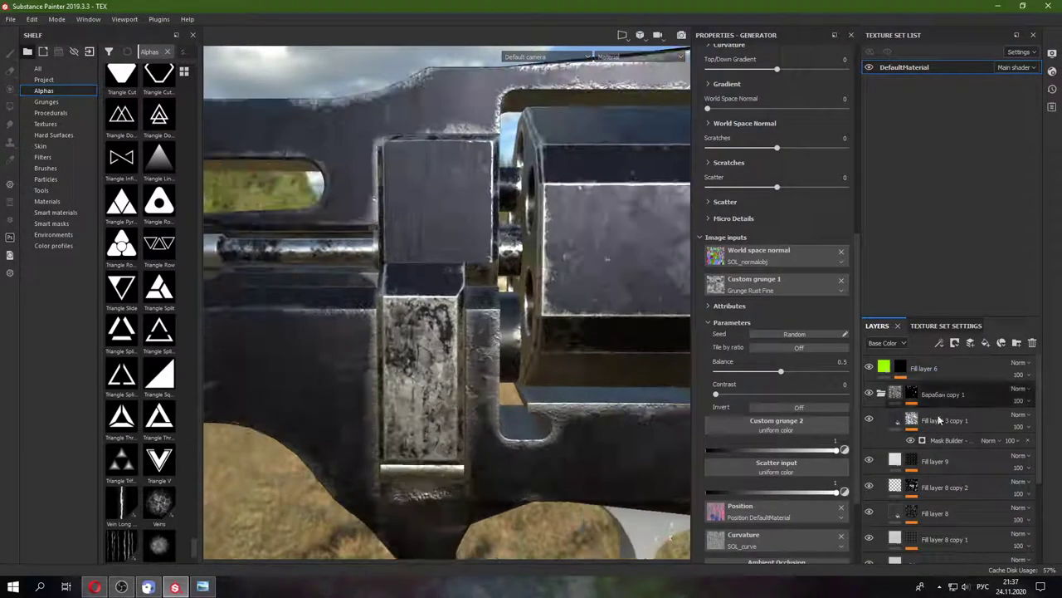
scroll(793, 425, "down", 1)
scroll(793, 423, "down", 1)
scroll(794, 426, "down", 1)
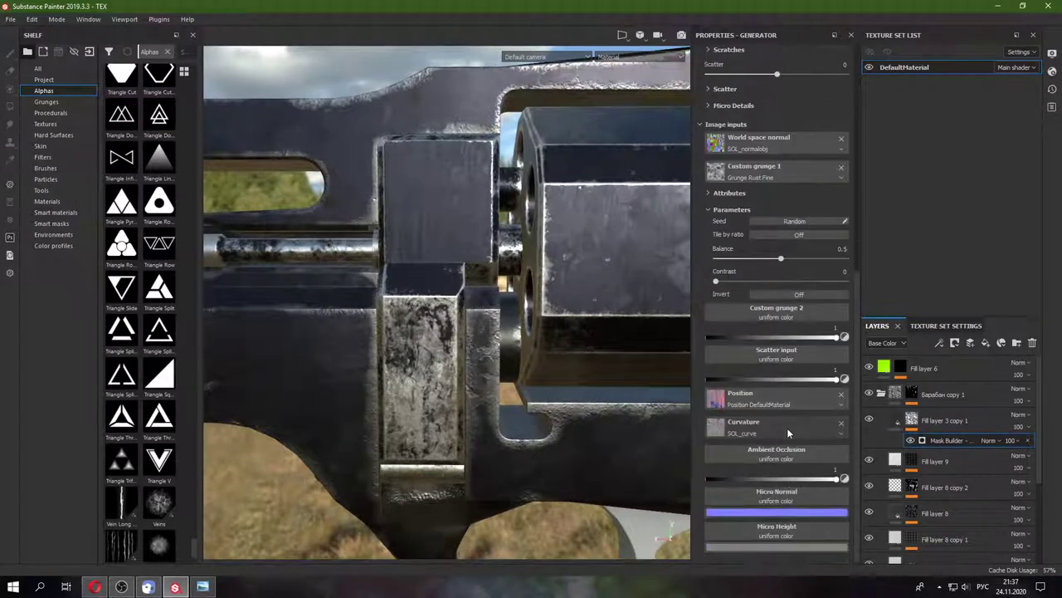
scroll(787, 427, "up", 3)
scroll(755, 241, "up", 3)
scroll(738, 181, "up", 2)
left_click_drag(749, 138, 738, 139)
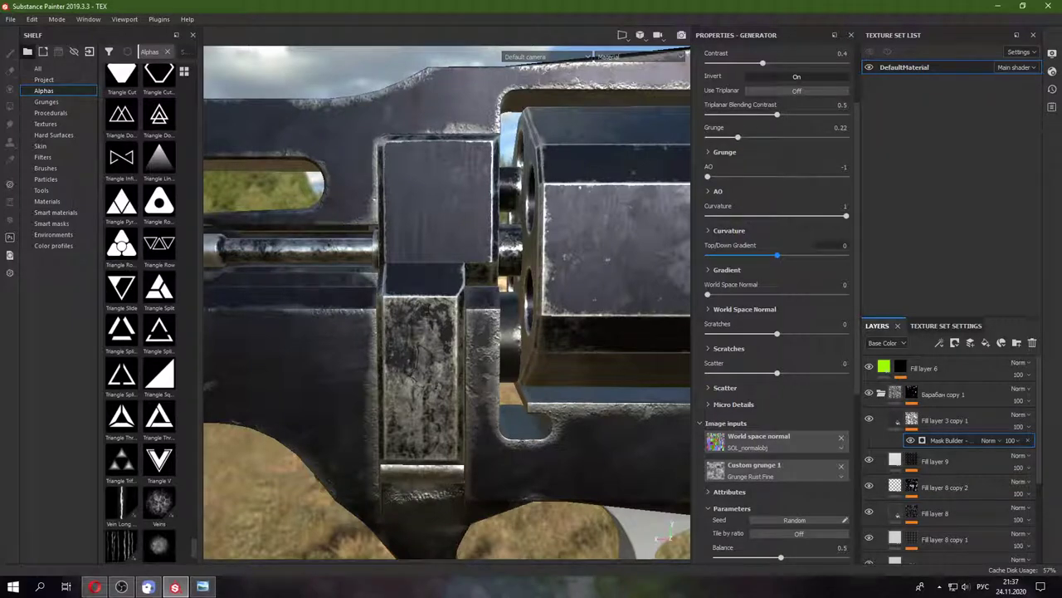
- Orbit and zoom around the frame and cylinder to check the stronger silver wear
left_click_drag(448, 299, 416, 303, "alt")
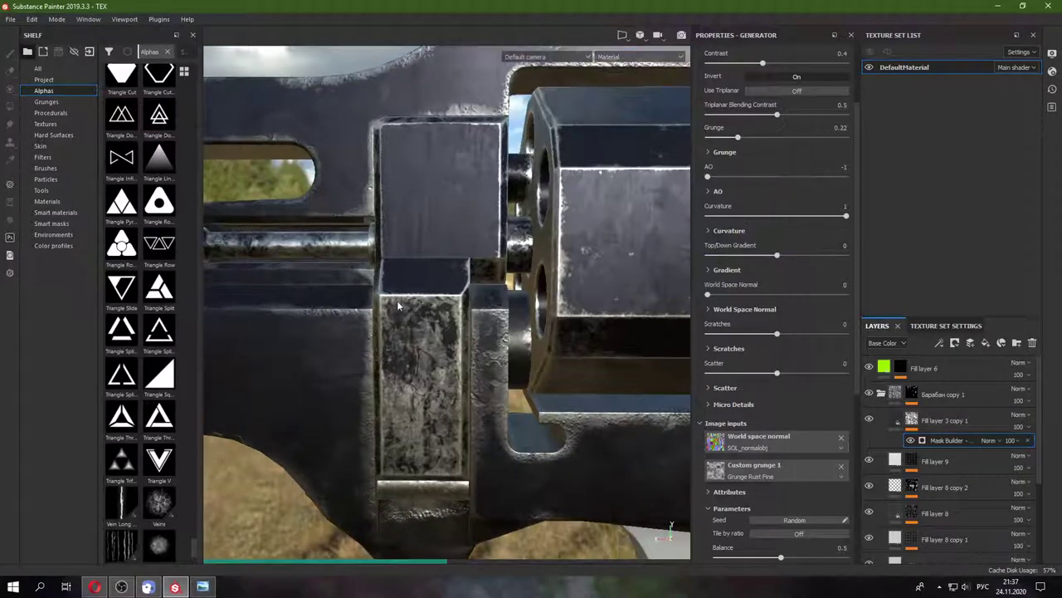
key("alt")
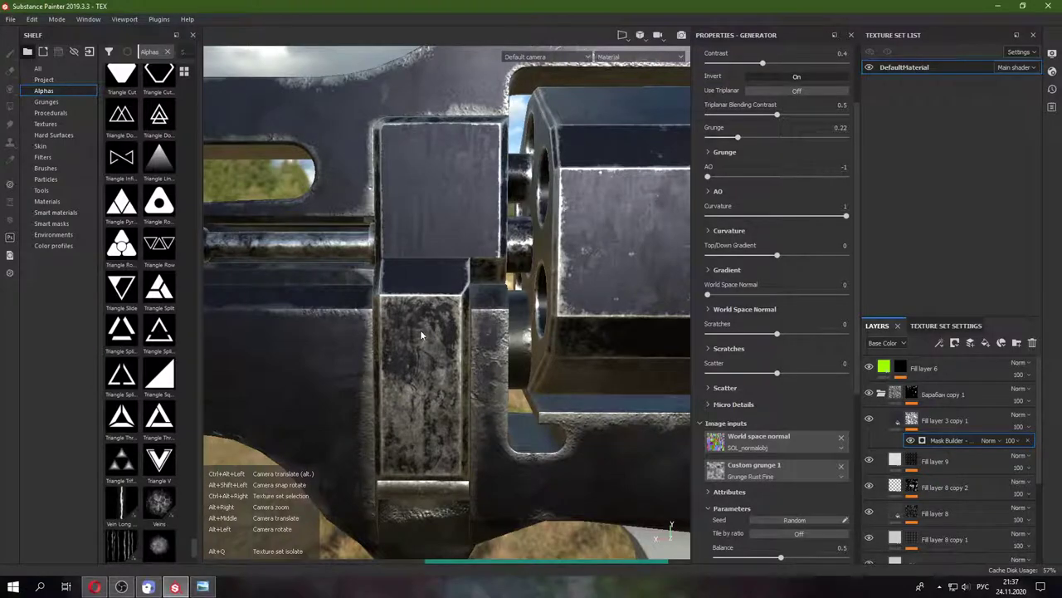
mouse_move(420, 329)
left_mouse_down("alt")
mouse_move(432, 335)
mouse_move(360, 298)
mouse_move(343, 332)
mouse_move(431, 304)
mouse_move(424, 270)
mouse_move(468, 348)
left_mouse_up("alt")
scroll(467, 349, "down", 3)
scroll(481, 340, "down", 3)
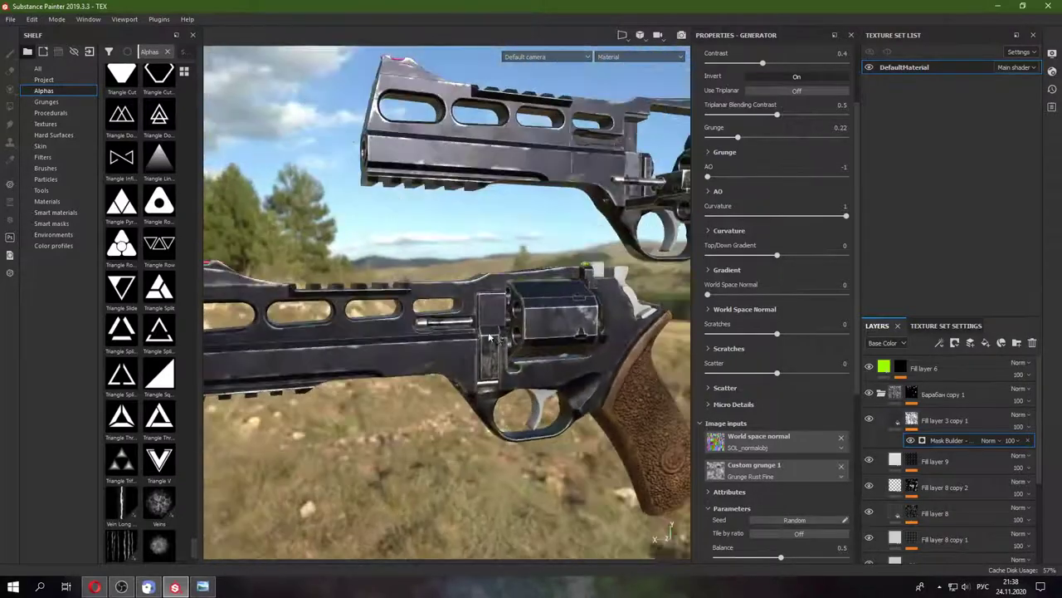
scroll(490, 336, "up", 5)
scroll(747, 425, "down", 3)
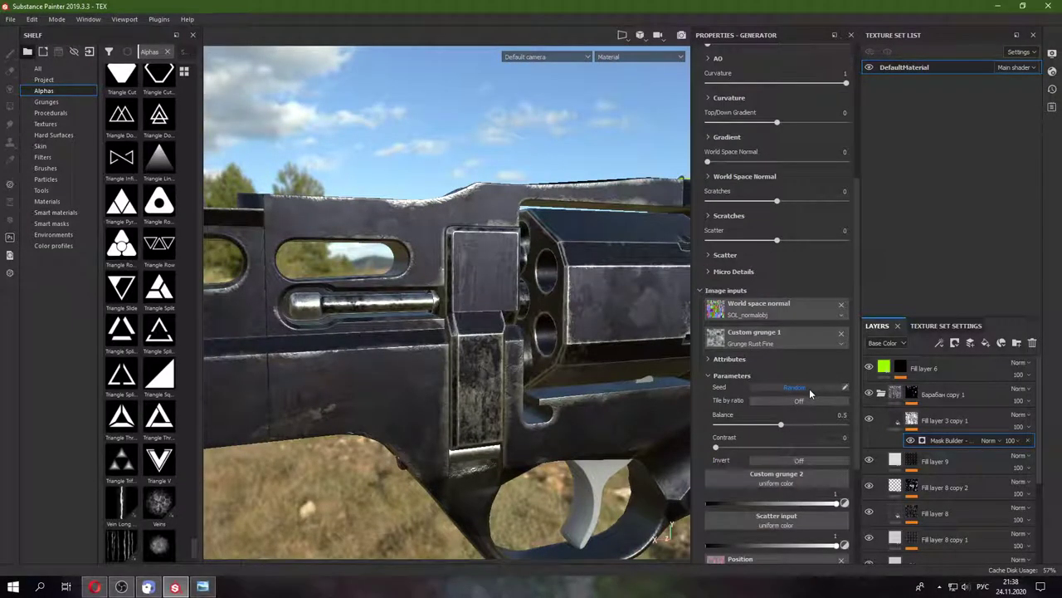
key("super+space")
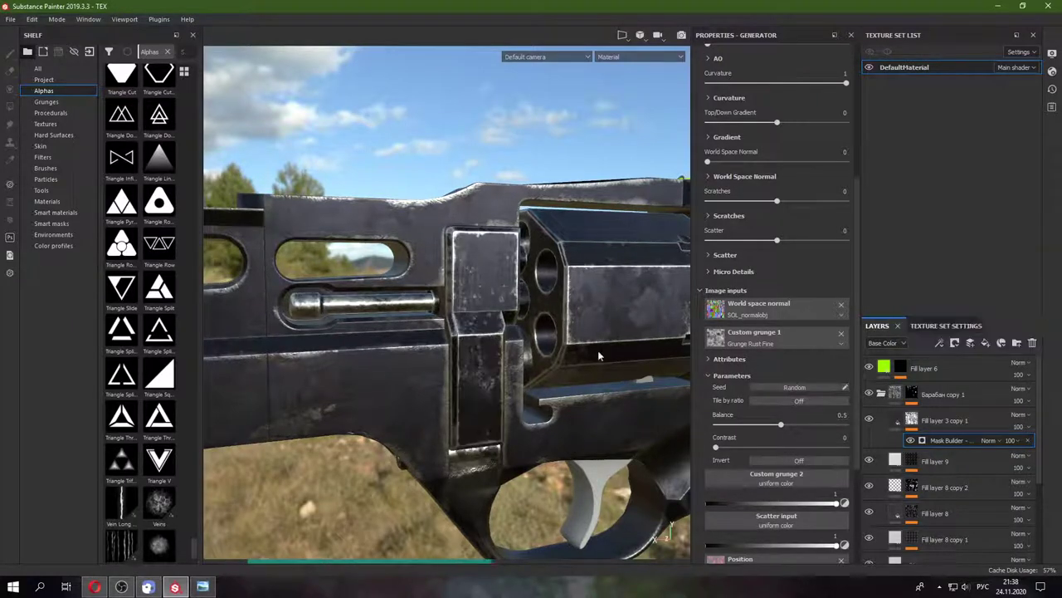
scroll(427, 358, "up", 2)
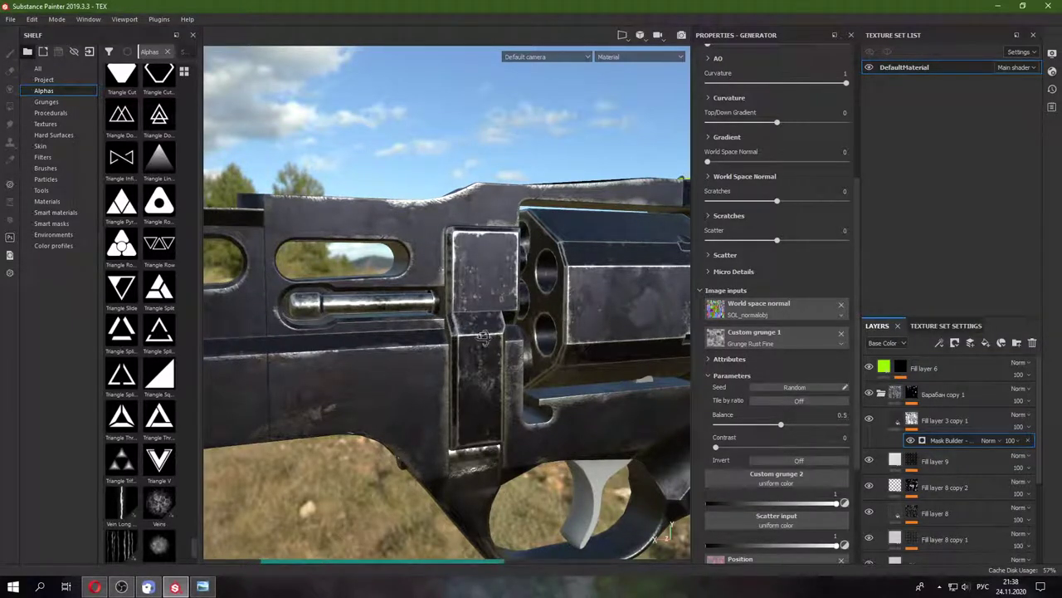
scroll(419, 357, "up", 2)
mouse_move(419, 357)
left_mouse_down("alt")
mouse_move(526, 345)
mouse_move(362, 346)
mouse_move(494, 504)
mouse_move(694, 404)
mouse_move(528, 355)
mouse_move(400, 381)
mouse_move(528, 354)
mouse_move(435, 317)
mouse_move(376, 409)
mouse_move(512, 353)
mouse_move(581, 365)
left_mouse_up("alt")
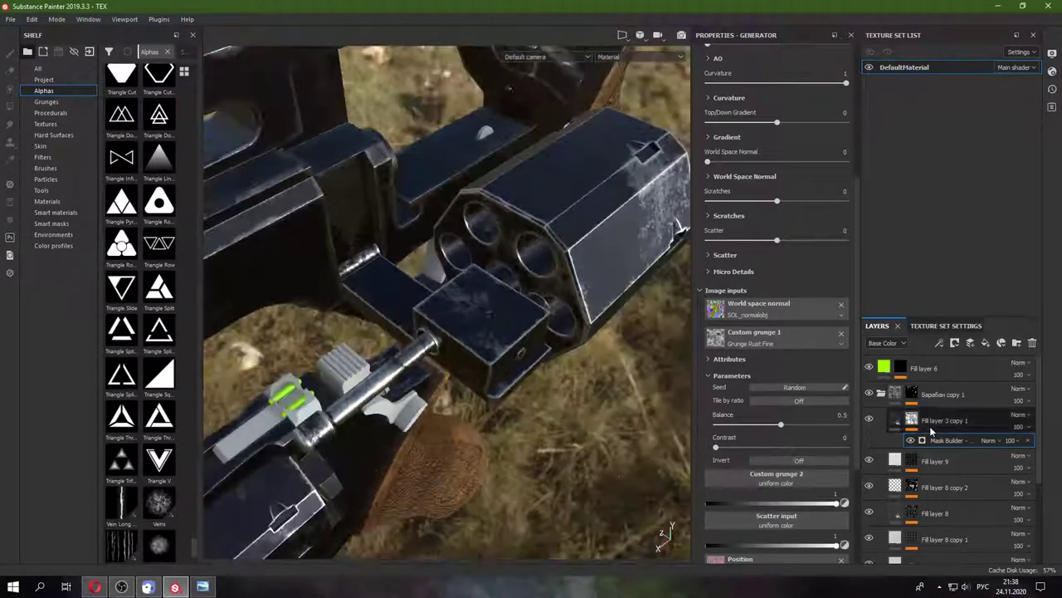
- Add a Paint effect to Fill layer 3 copy 1's mask and set brush flow to 100
right_click(913, 421)
left_click(925, 356)
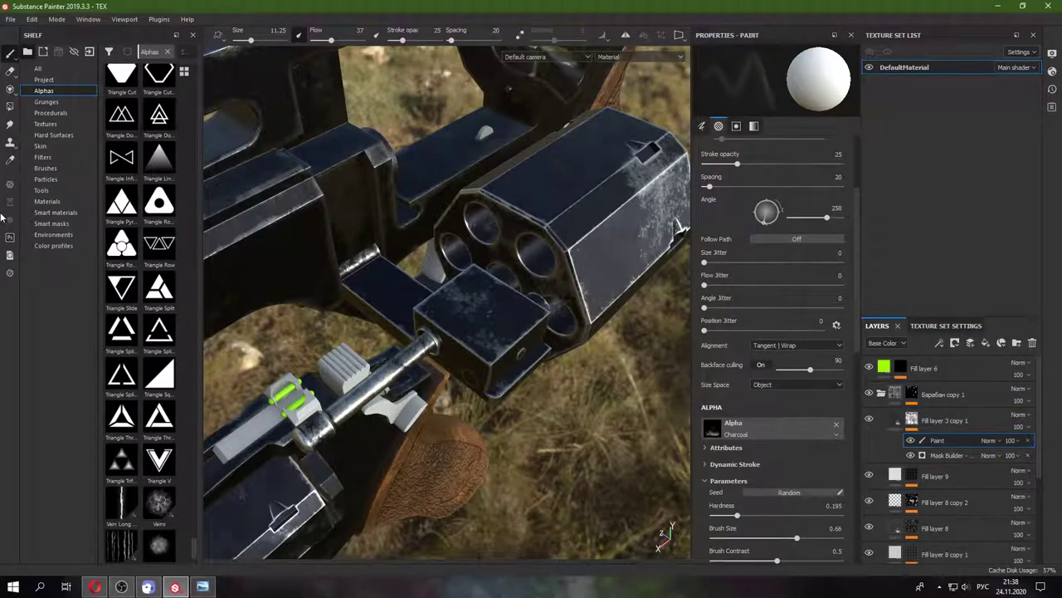
left_click_drag(498, 332, 544, 391, "alt")
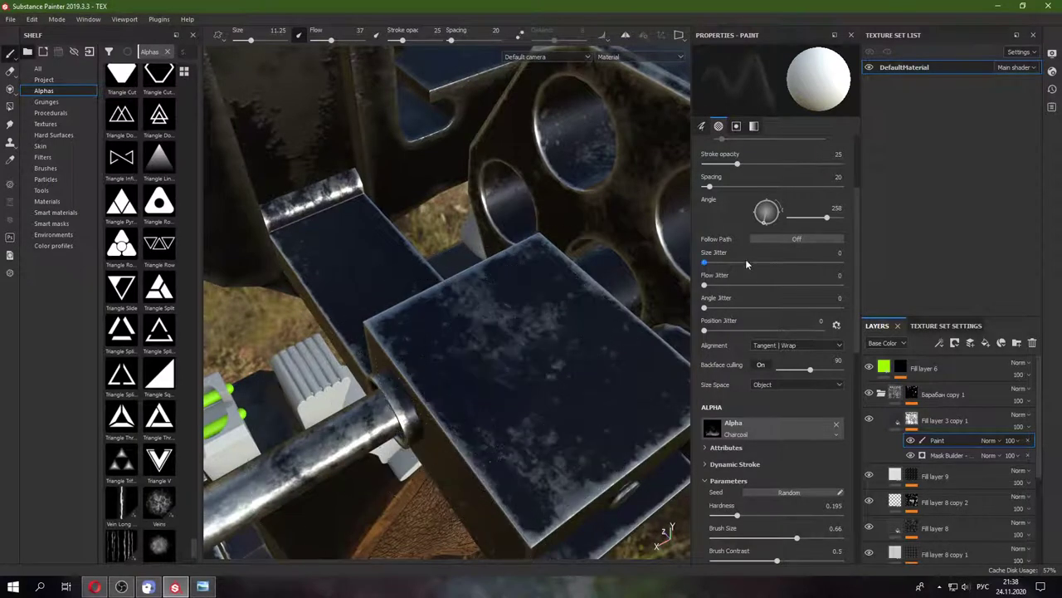
scroll(746, 238, "up", 3)
left_click_drag(779, 220, 826, 216)
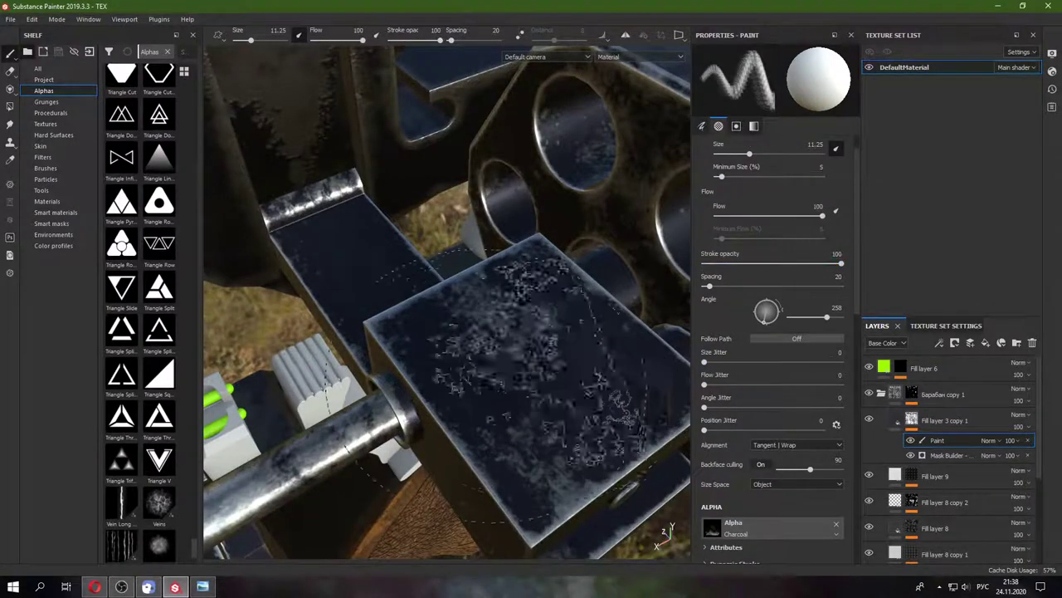
- Brush grunge wear onto the box beside the cylinder, with brush sizes 13.36 to 17.44
left_click_drag(491, 388, 473, 398)
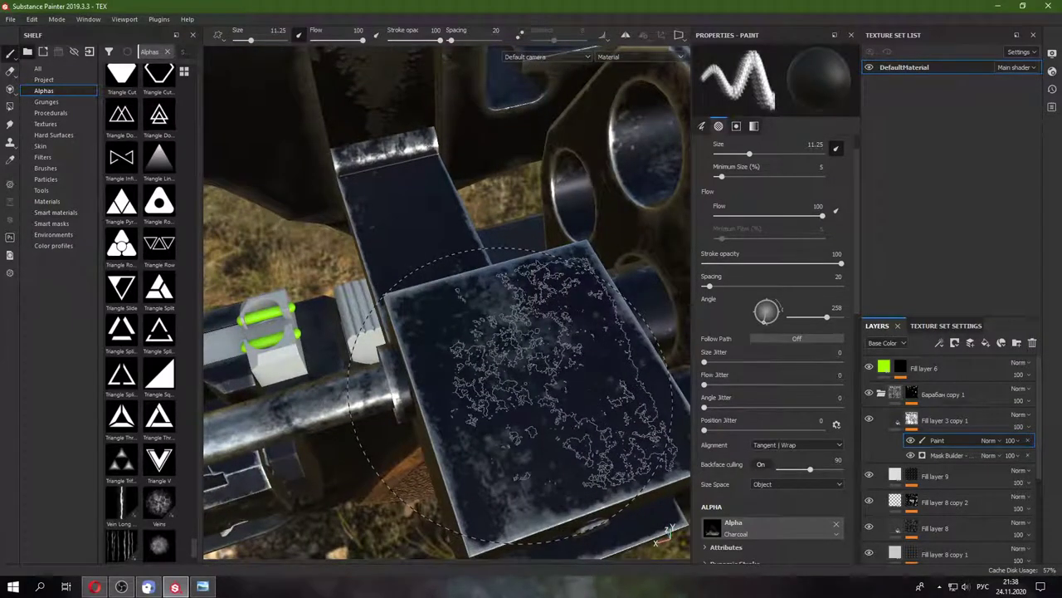
right_click_drag(511, 395, 531, 395, "ctrl")
mouse_move(511, 395)
left_mouse_down("alt")
mouse_move(433, 379)
mouse_move(470, 380)
left_mouse_up("alt")
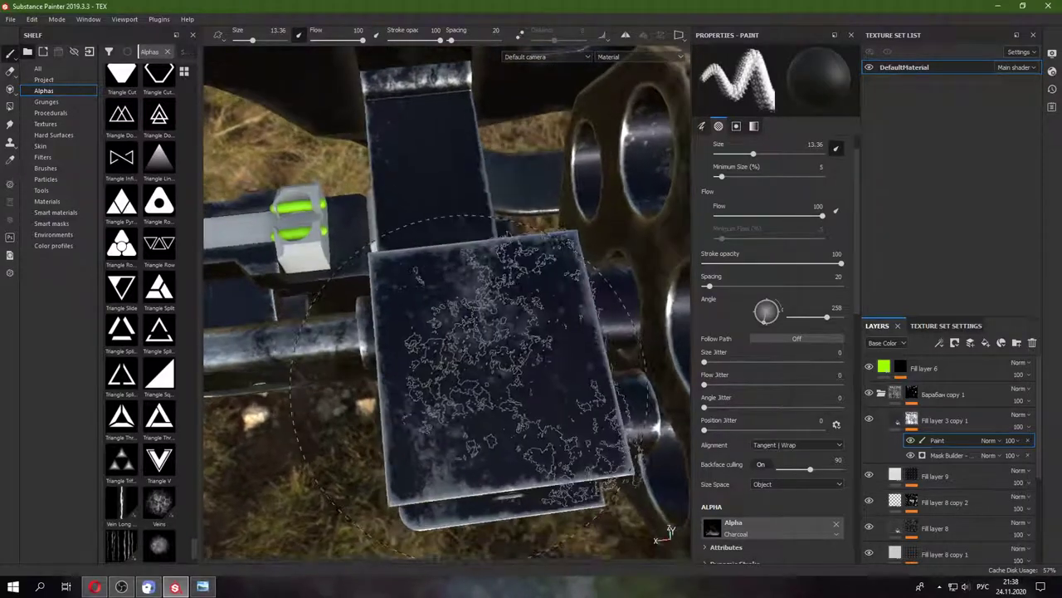
mouse_move(288, 487)
left_mouse_down("alt")
mouse_move(415, 431)
mouse_move(479, 351)
mouse_move(515, 350)
left_mouse_up("alt")
right_click_drag(479, 349, 507, 349, "ctrl")
left_click_drag(479, 348, 480, 340, "ctrl")
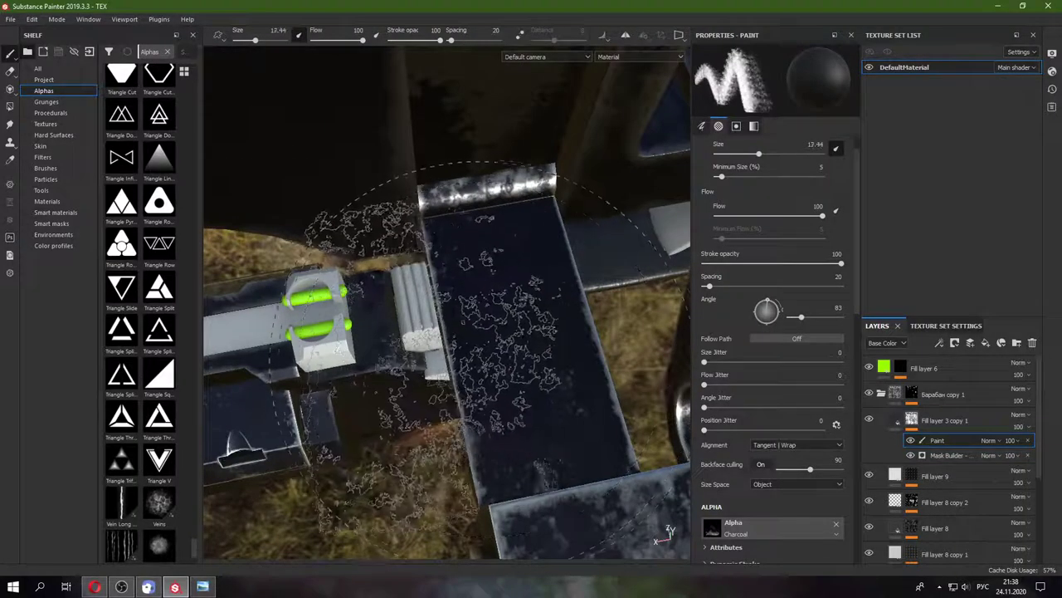
mouse_move(478, 390)
left_mouse_down("alt")
mouse_move(573, 276)
mouse_move(435, 217)
mouse_move(532, 467)
left_mouse_up("alt")
right_click_drag(464, 249, 415, 249, "ctrl")
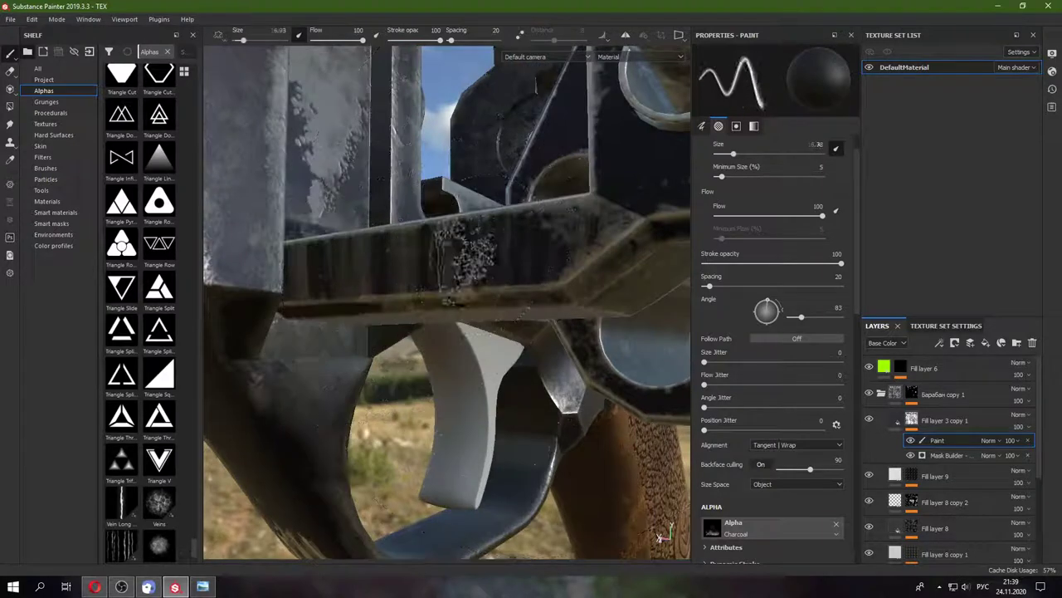
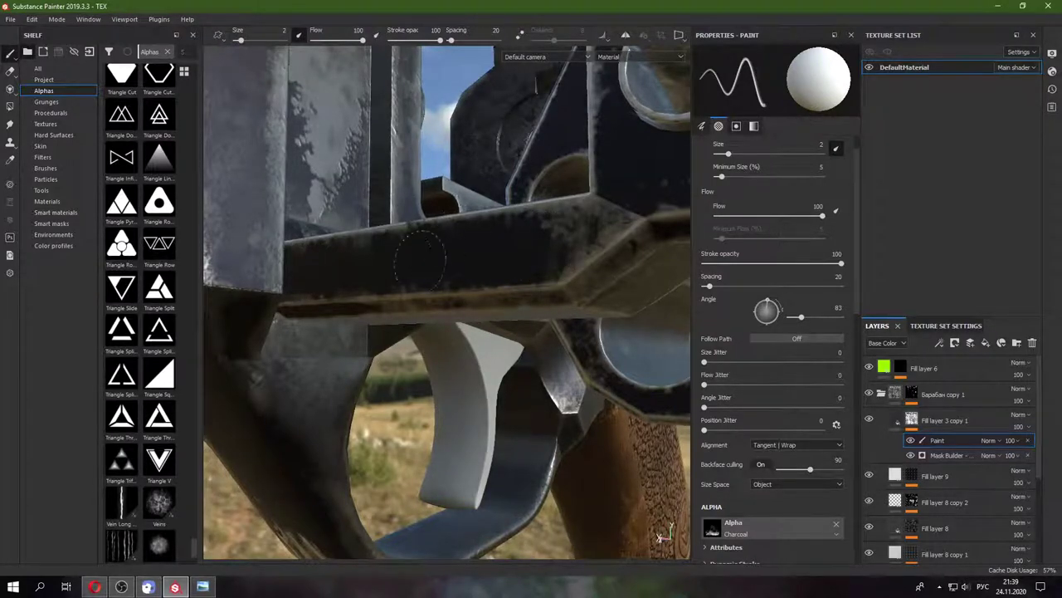
- Orbit around the revolver to inspect the wear on the cylinder pin knob from every side
left_click_drag(410, 261, 540, 265, "alt")
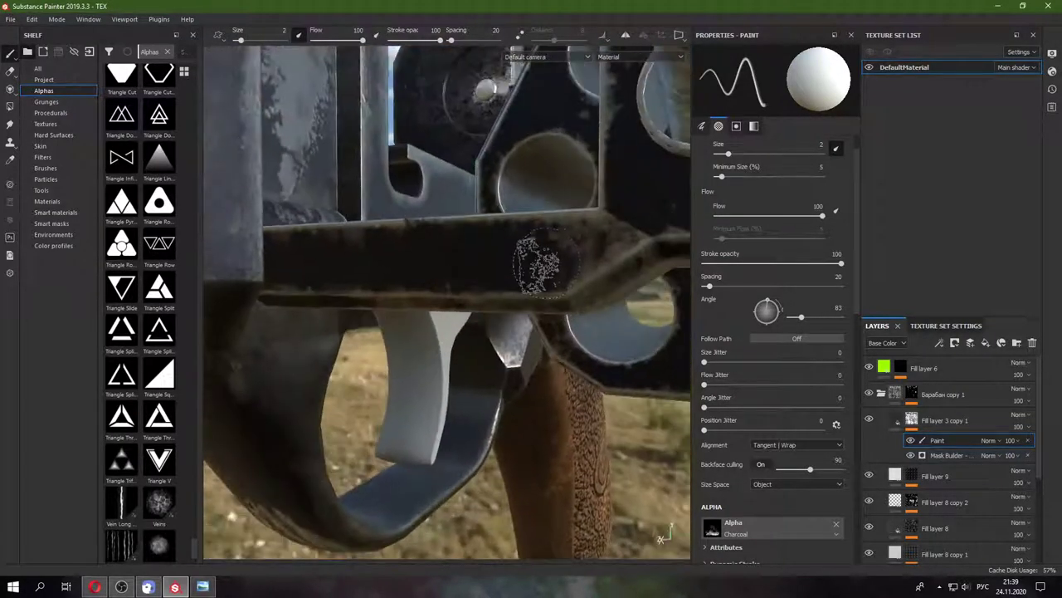
mouse_move(316, 256)
left_mouse_down("alt")
mouse_move(465, 274)
mouse_move(499, 228)
mouse_move(337, 278)
mouse_move(274, 176)
left_mouse_up("alt")
mouse_move(373, 203)
left_mouse_down("alt")
mouse_move(393, 238)
mouse_move(423, 241)
mouse_move(551, 190)
mouse_move(427, 268)
mouse_move(703, 340)
mouse_move(464, 287)
mouse_move(514, 273)
left_mouse_up("alt")
mouse_move(465, 299)
left_mouse_down("alt")
mouse_move(395, 341)
mouse_move(454, 309)
mouse_move(413, 339)
left_mouse_up("alt")
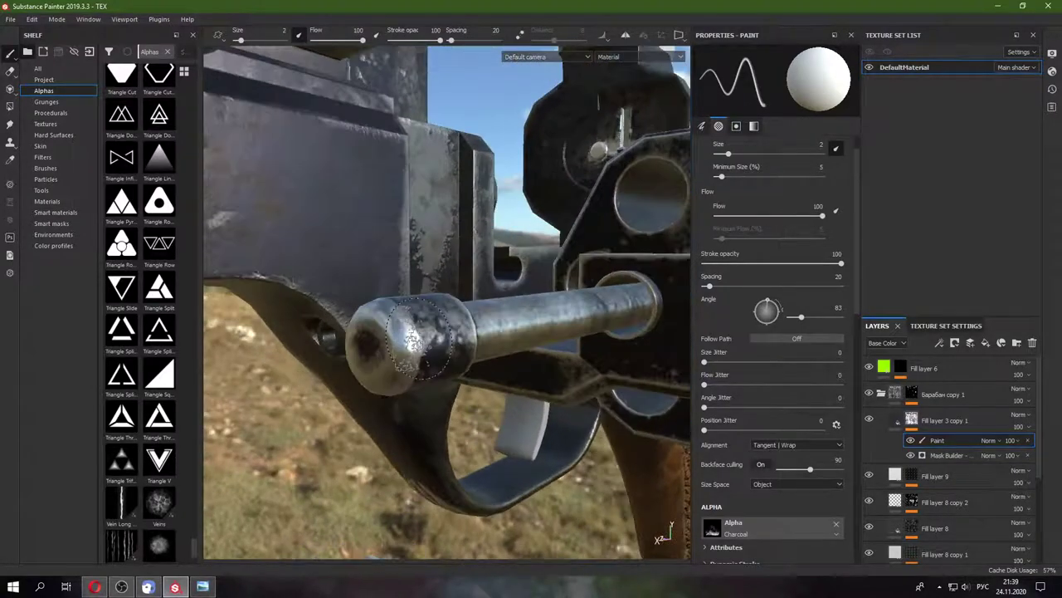
right_click_drag(412, 340, 446, 323, "alt")
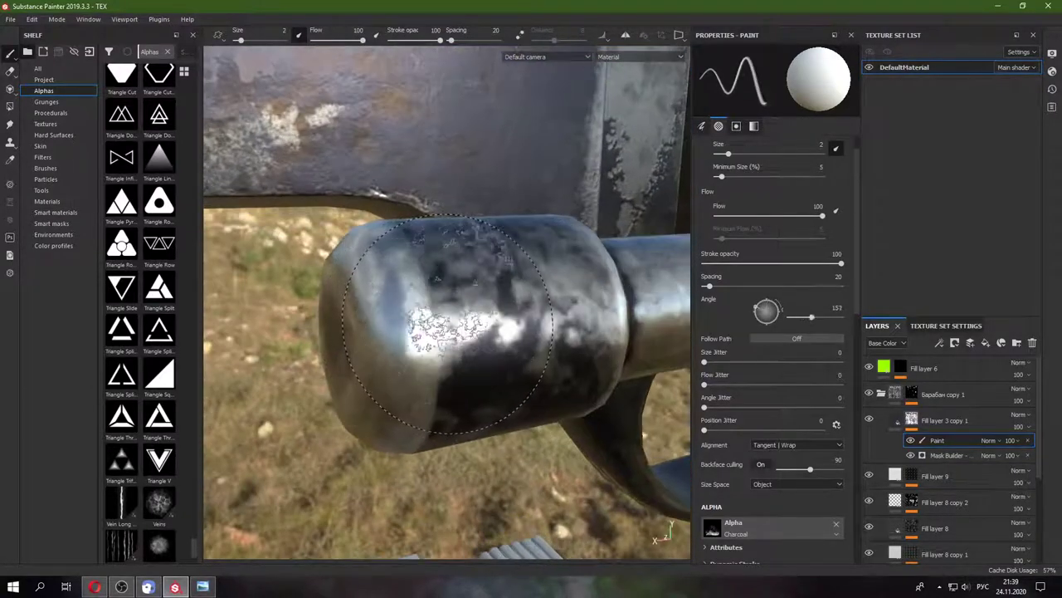
left_click_drag(445, 331, 401, 302, "alt")
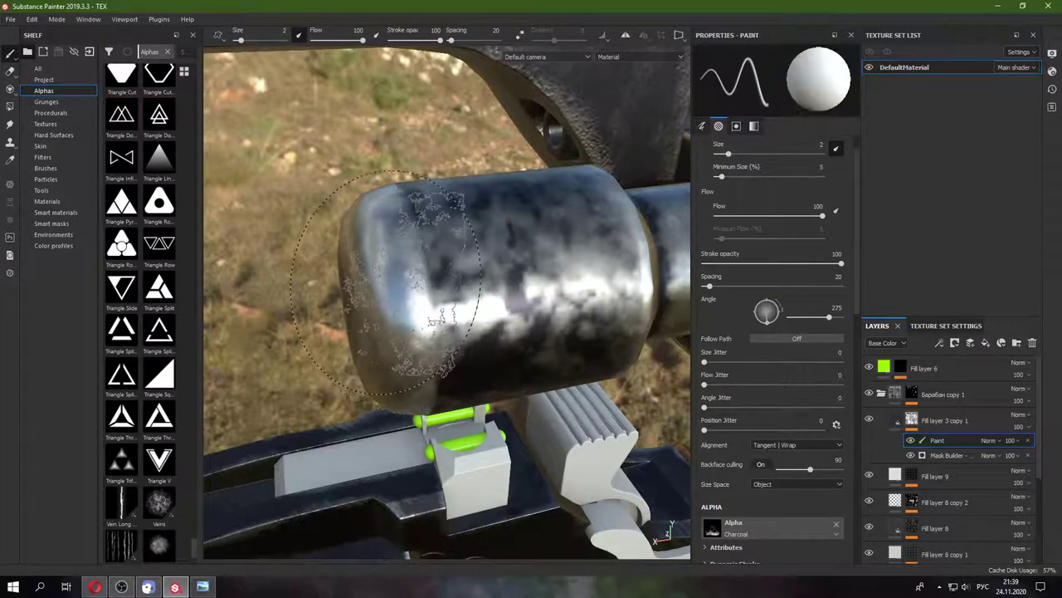
left_click_drag(332, 324, 348, 311, "alt")
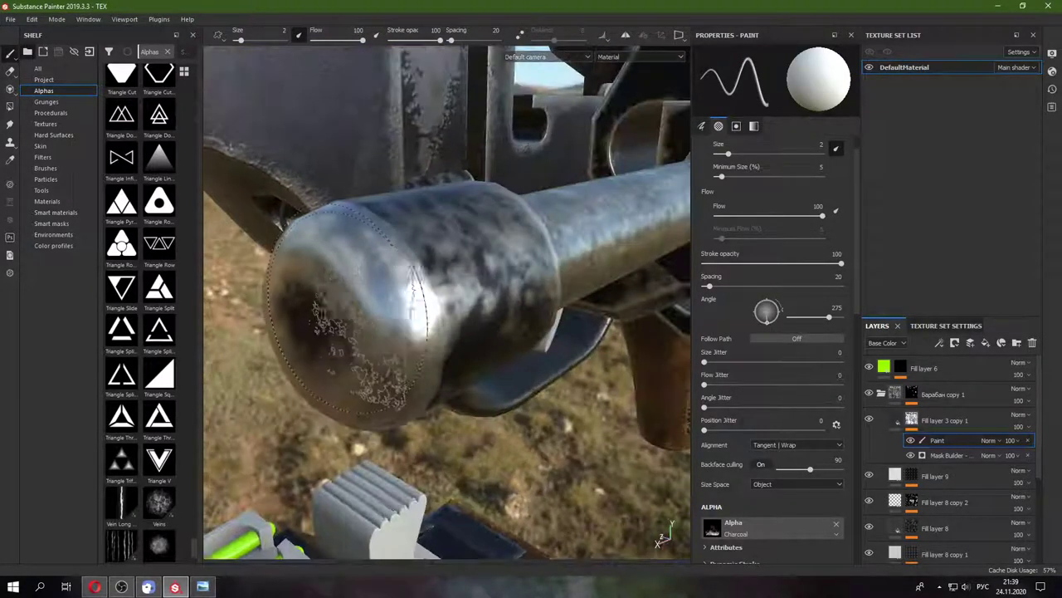
left_click_drag(320, 365, 349, 278, "alt")
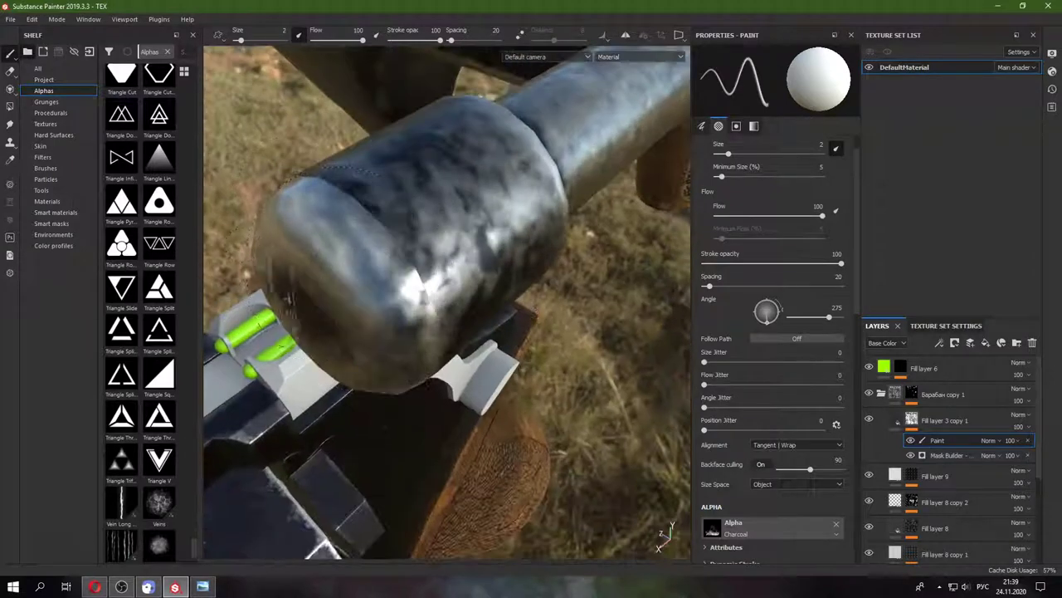
left_click_drag(274, 290, 374, 264, "alt")
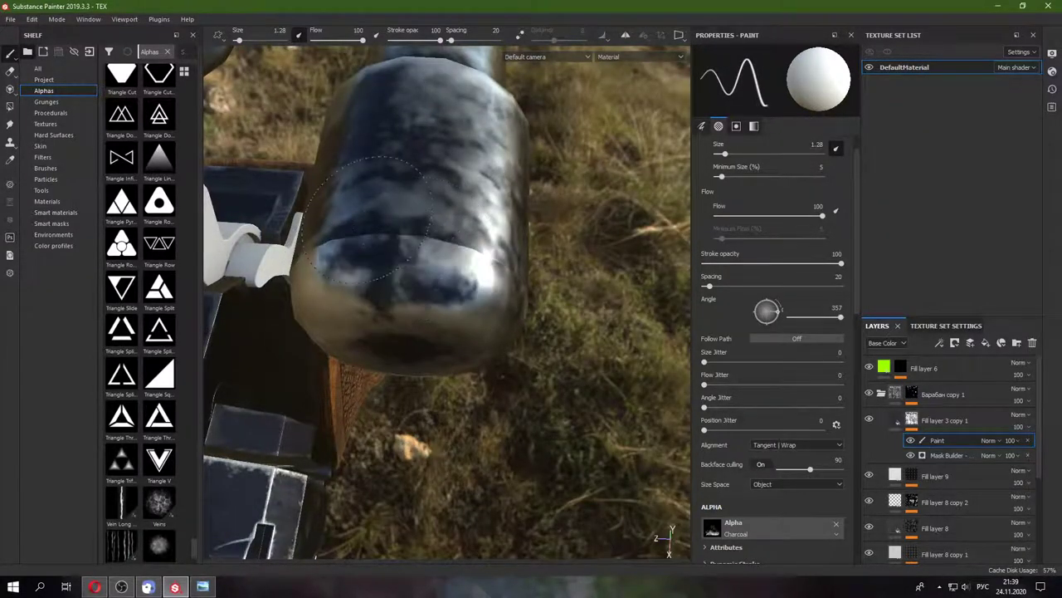
mouse_move(358, 258)
left_mouse_down("alt")
mouse_move(381, 226)
mouse_move(407, 261)
mouse_move(427, 270)
mouse_move(444, 257)
left_mouse_up("alt")
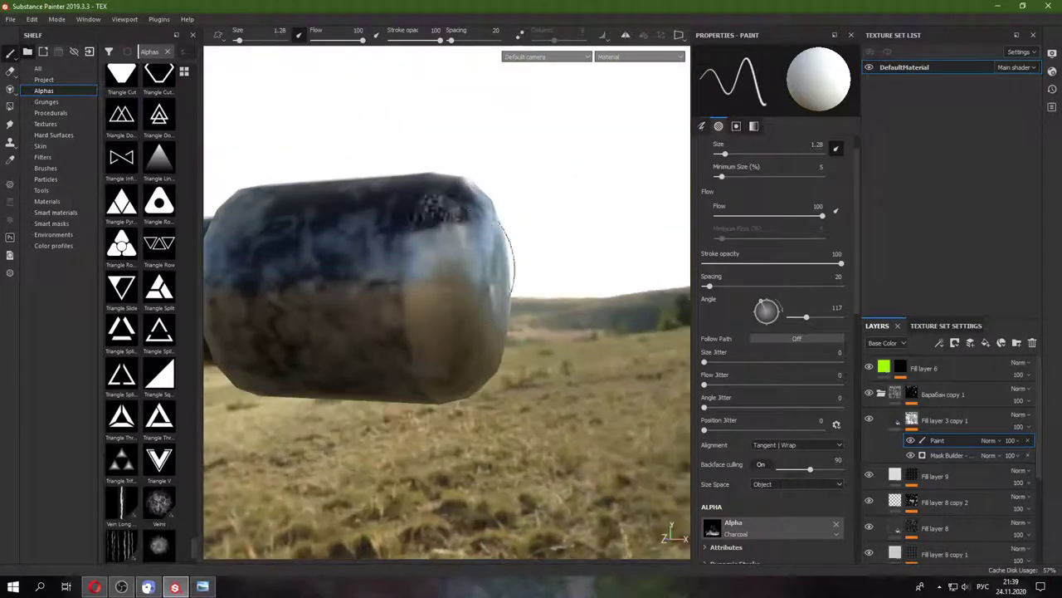
left_click_drag(438, 343, 438, 356, "alt")
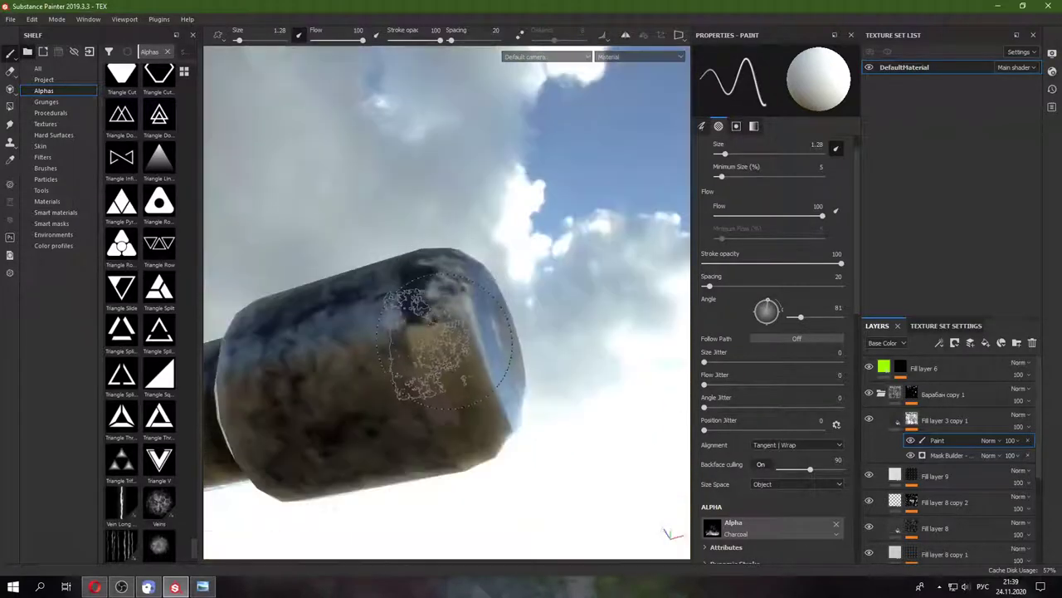
mouse_move(461, 418)
left_mouse_down("ctrl")
mouse_move(422, 379)
mouse_move(398, 390)
left_mouse_up("ctrl")
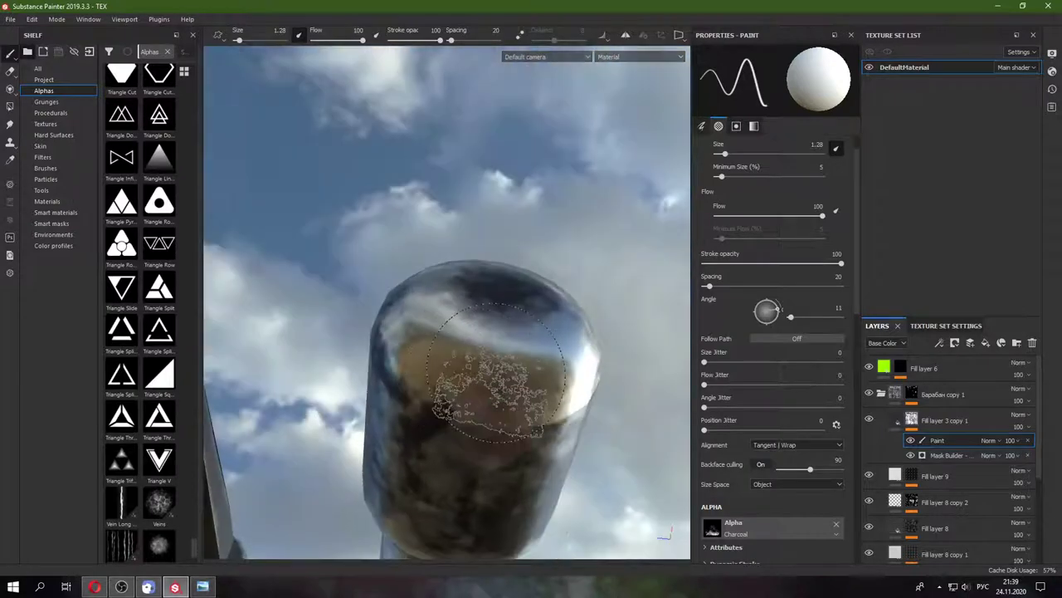
left_click_drag(496, 444, 482, 455, "alt")
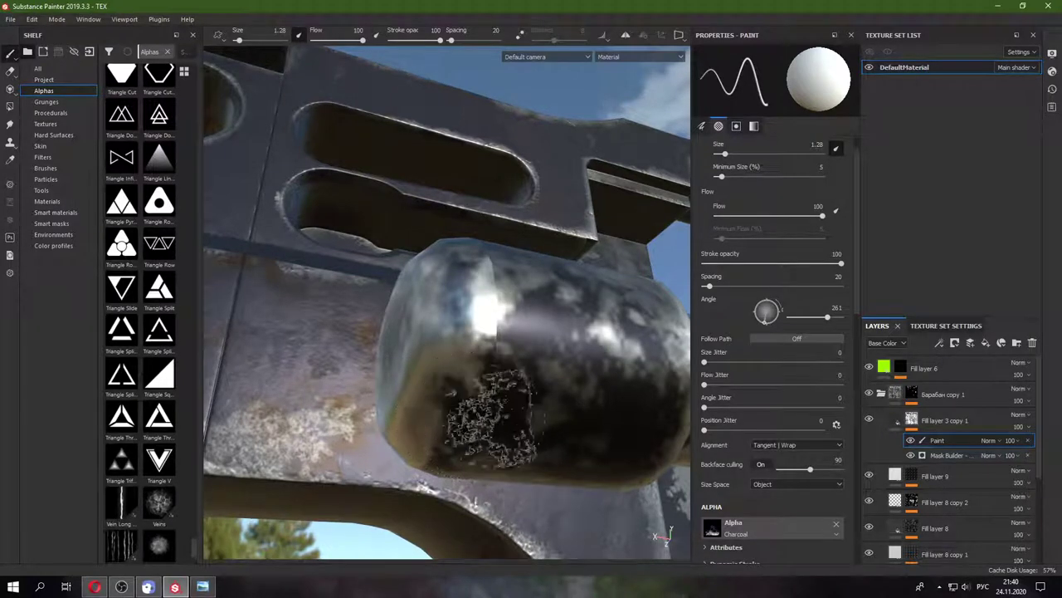
left_click_drag(490, 419, 478, 407, "alt")
mouse_move(469, 332)
left_mouse_down("alt")
mouse_move(474, 379)
mouse_move(460, 295)
mouse_move(546, 297)
left_mouse_up("alt")
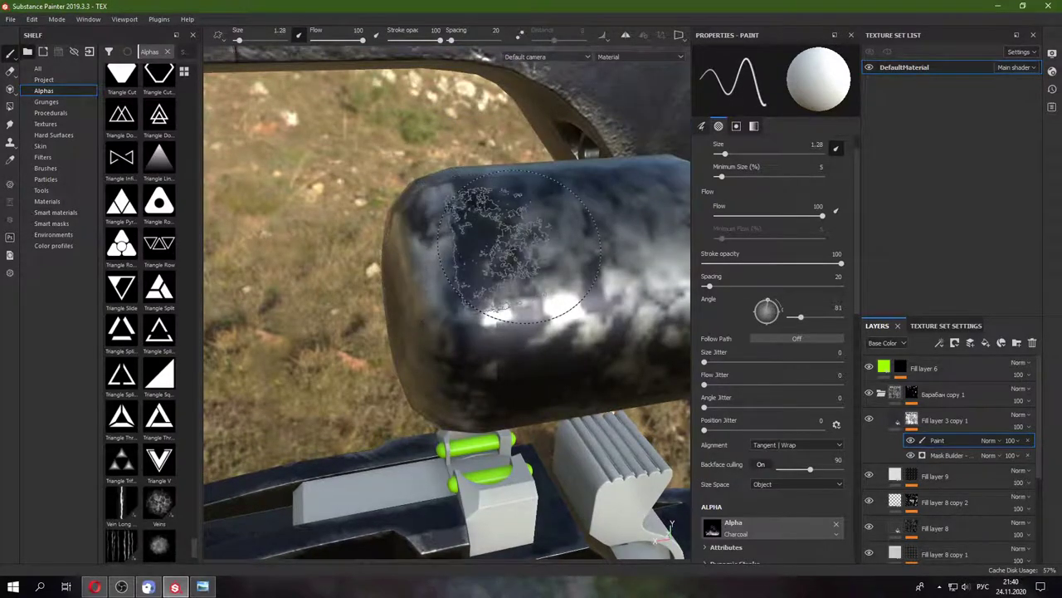
mouse_move(529, 315)
left_mouse_down("alt")
mouse_move(433, 382)
mouse_move(429, 355)
mouse_move(399, 365)
left_mouse_up("alt")
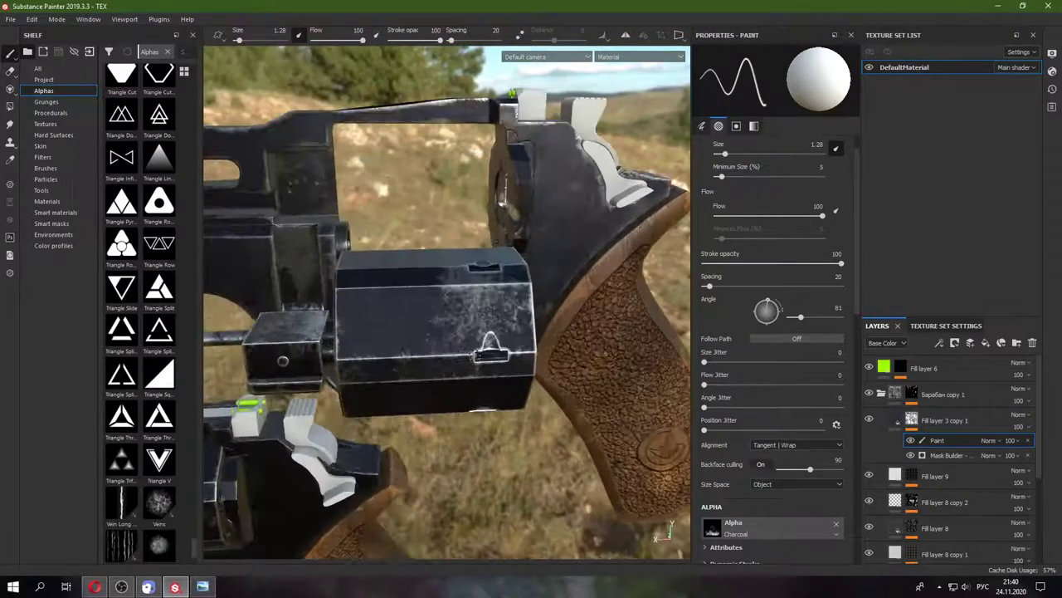
mouse_move(490, 353)
left_mouse_down("alt")
mouse_move(484, 264)
mouse_move(485, 333)
mouse_move(552, 297)
mouse_move(461, 496)
mouse_move(514, 449)
left_mouse_up("alt")
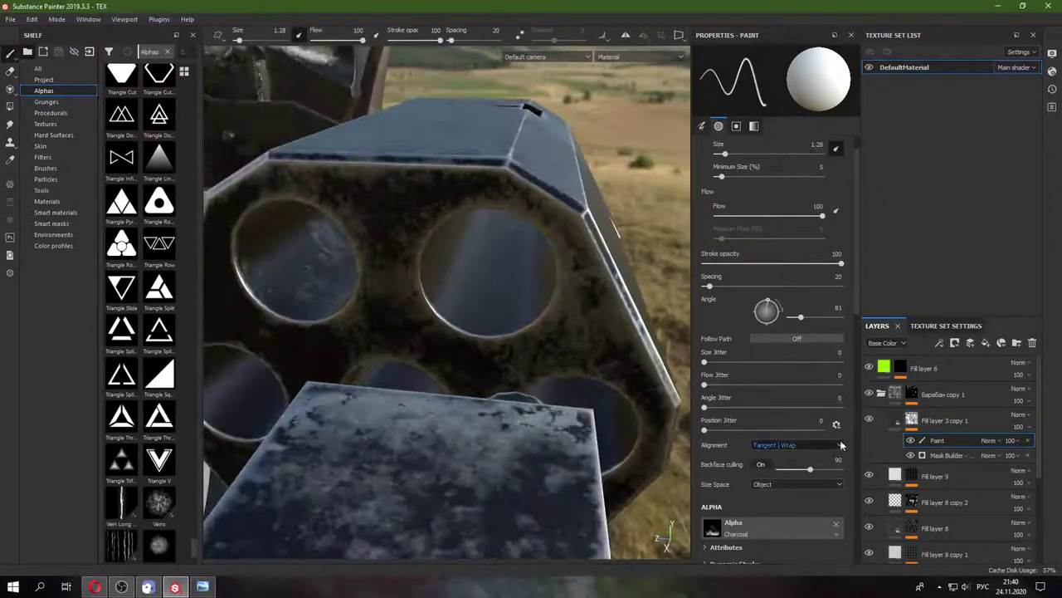
- Rename the Барабан copy 1 folder to Ось and open Fill layer 3 copy 1's mask options
left_click(898, 421)
key("super+space")
double_click(944, 394)
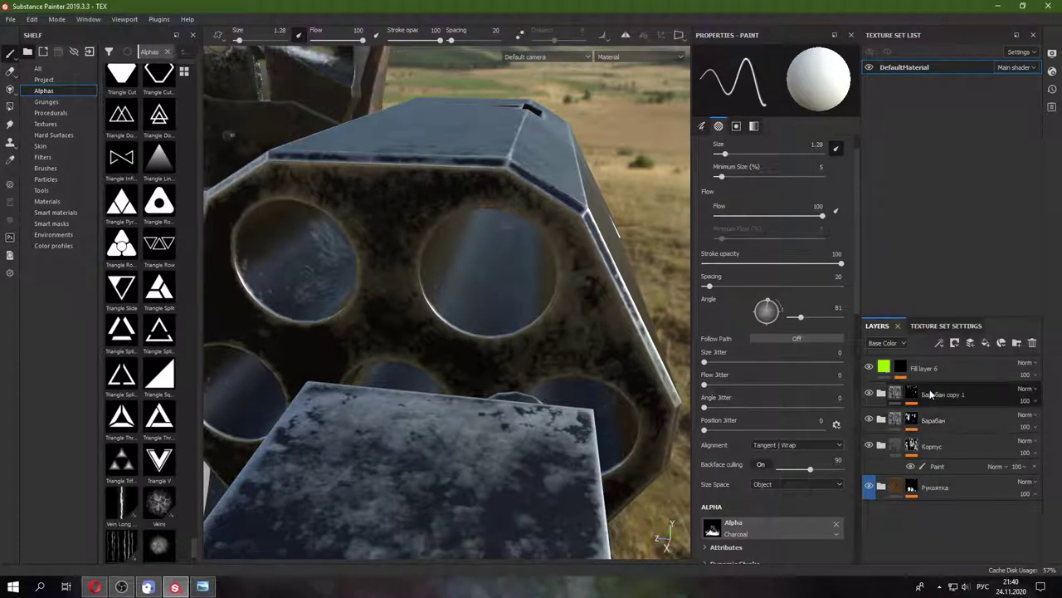
key("super+space")
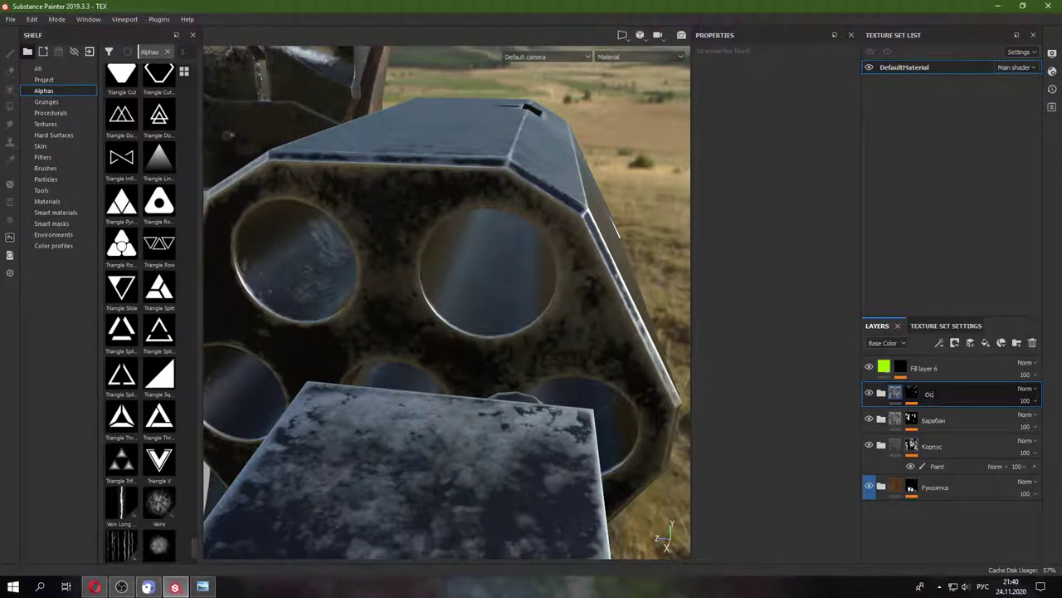
left_click(933, 420)
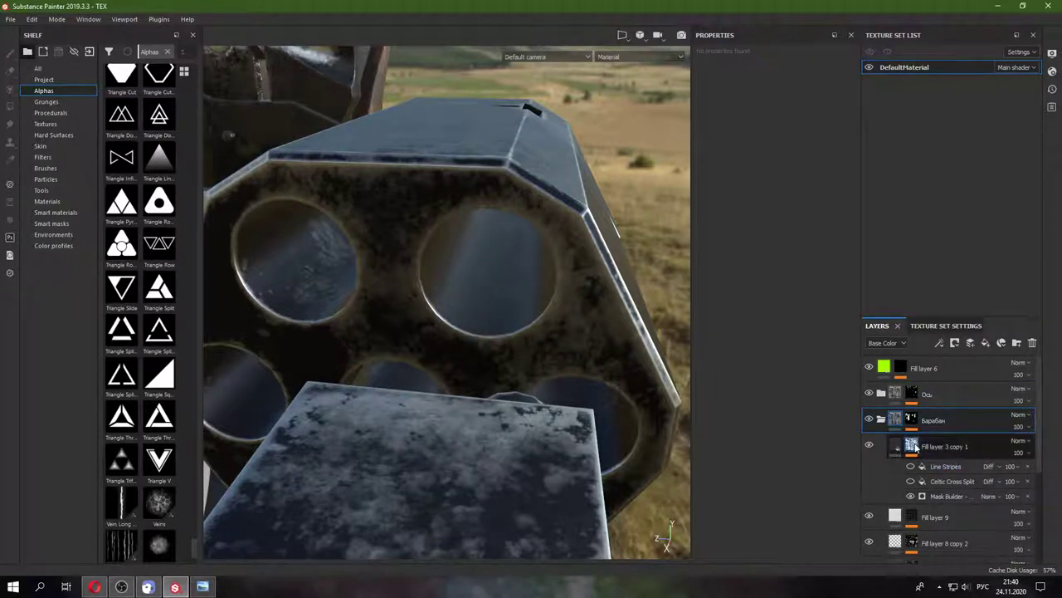
right_click(916, 448)
- Add a paint layer to the mask, zoom onto the notch and undo the test stroke
left_click(979, 358)
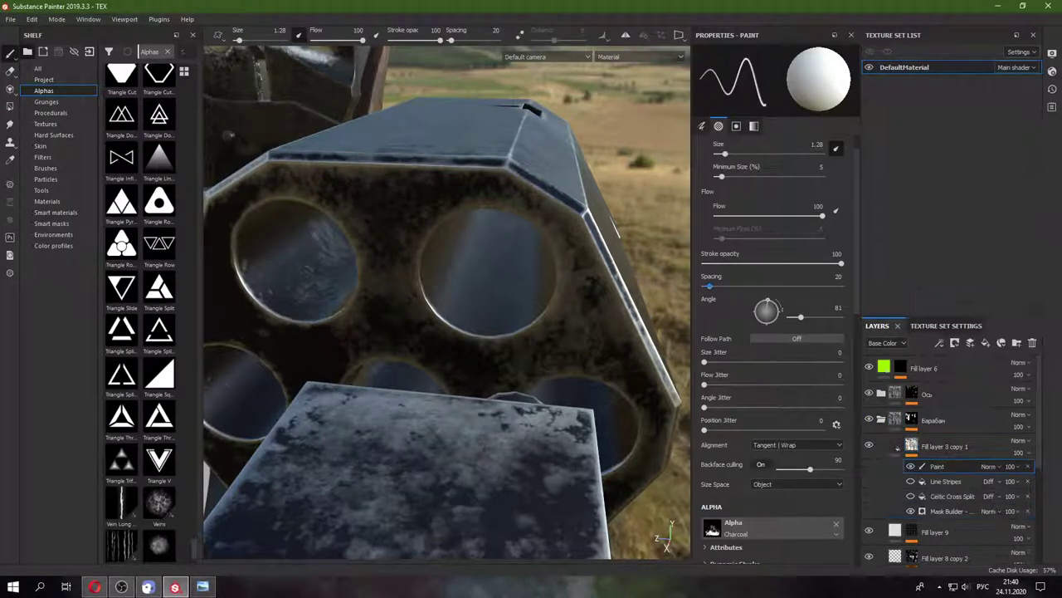
mouse_move(465, 357)
left_mouse_down("alt")
mouse_move(493, 371)
mouse_move(464, 353)
mouse_move(452, 211)
left_mouse_up("alt")
scroll(457, 349, "up", 3)
scroll(453, 344, "up", 3)
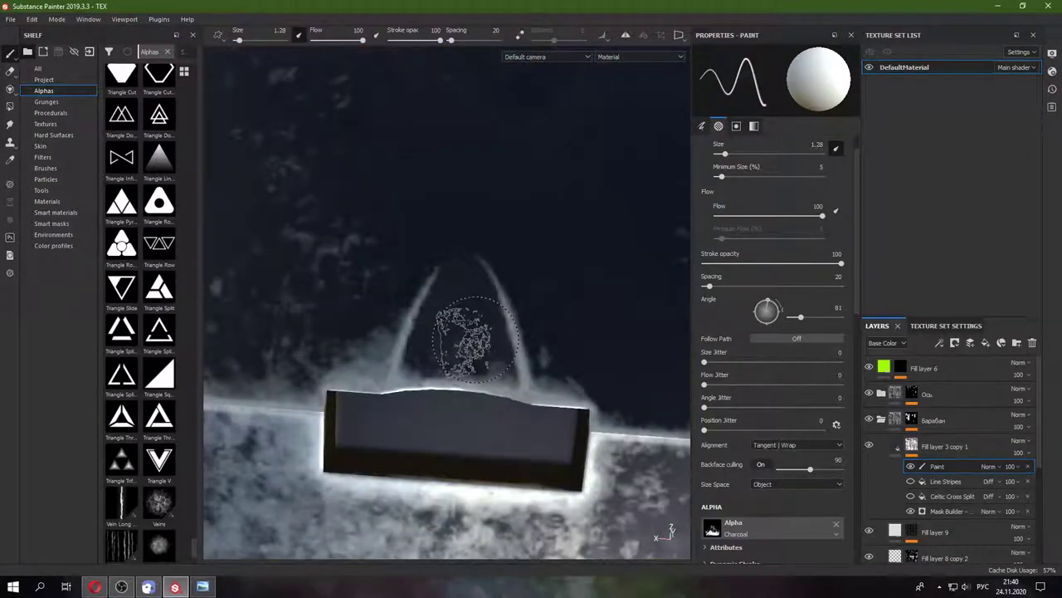
key("ctrl+z")
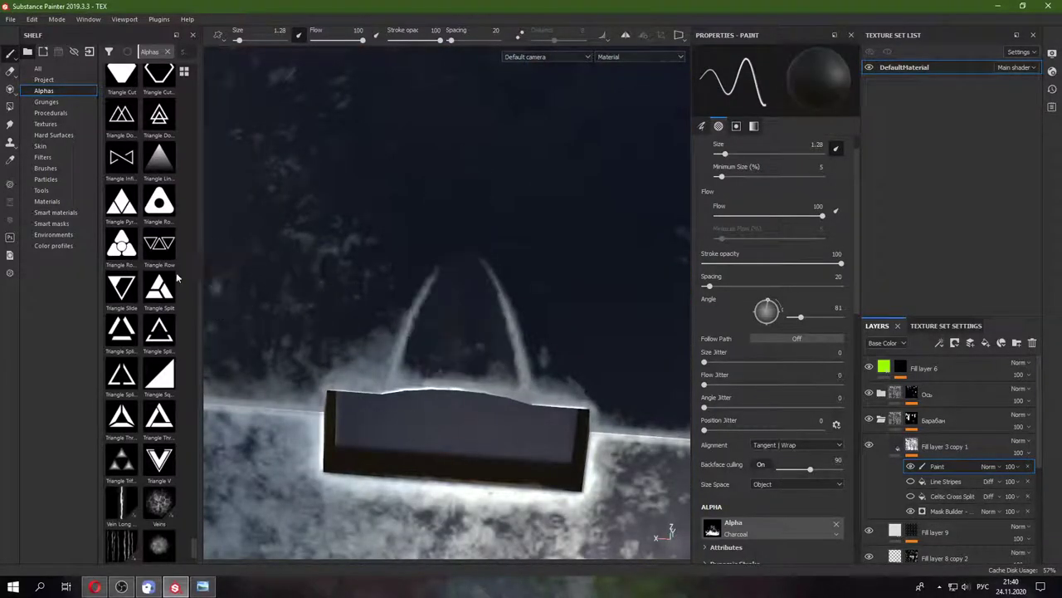
scroll(141, 290, "up", 10)
scroll(141, 290, "down", 3)
- Try white wear in the arch with the Artistic Soft brush at about size 1, then undo it
left_click(48, 80)
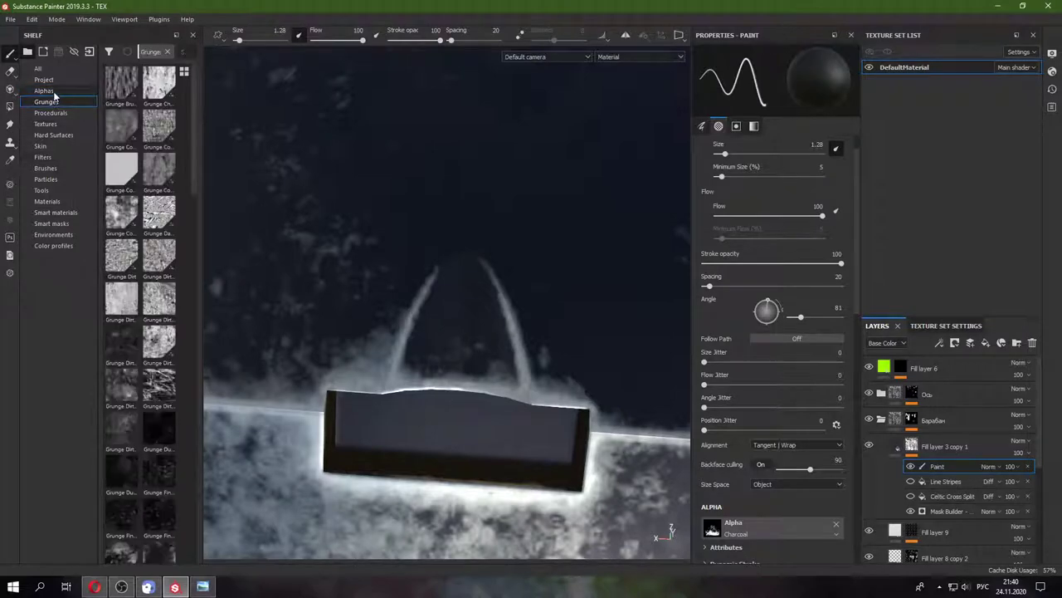
left_click(43, 91)
left_click(45, 167)
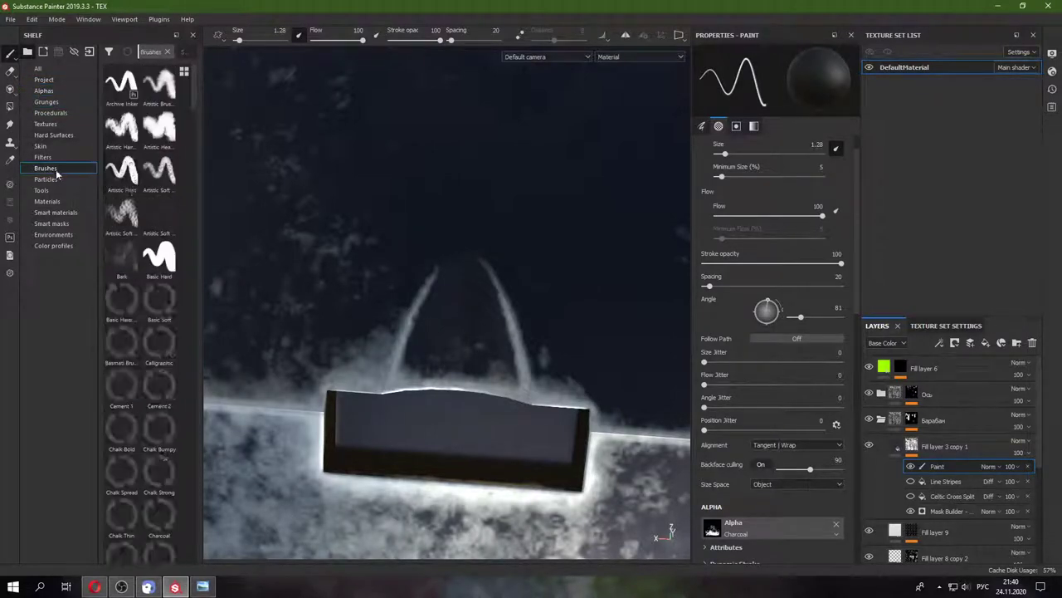
left_click(121, 214)
right_click_drag(466, 339, 390, 339, "ctrl")
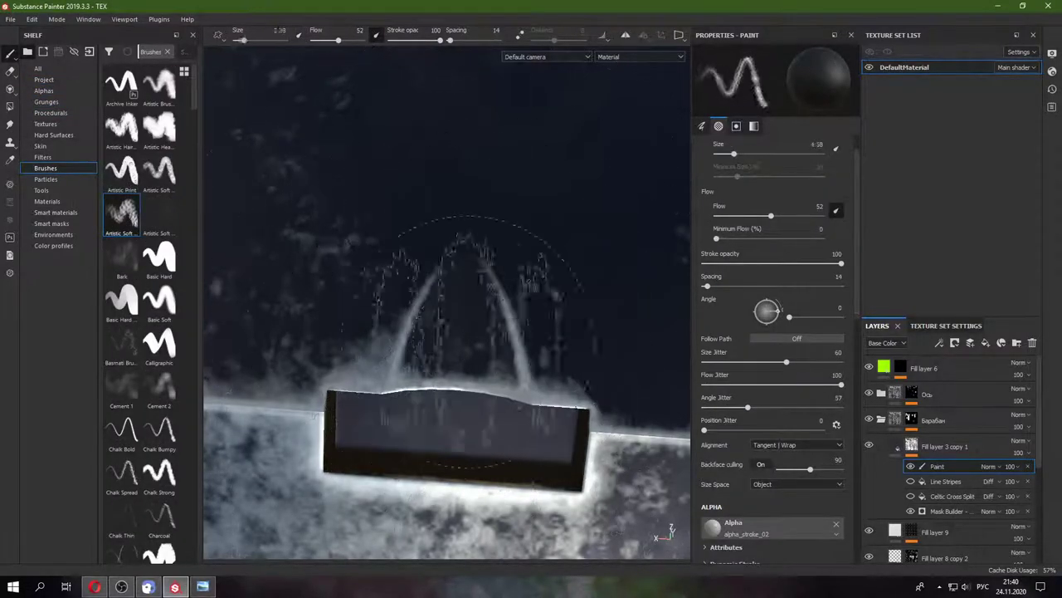
left_click_drag(462, 338, 461, 197)
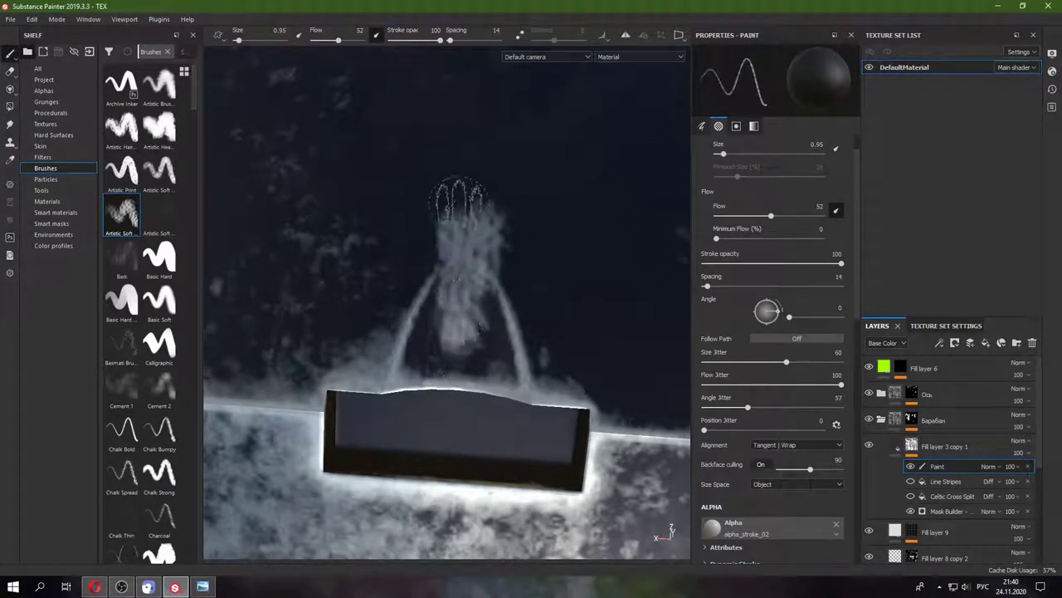
left_click_drag(459, 321, 466, 325)
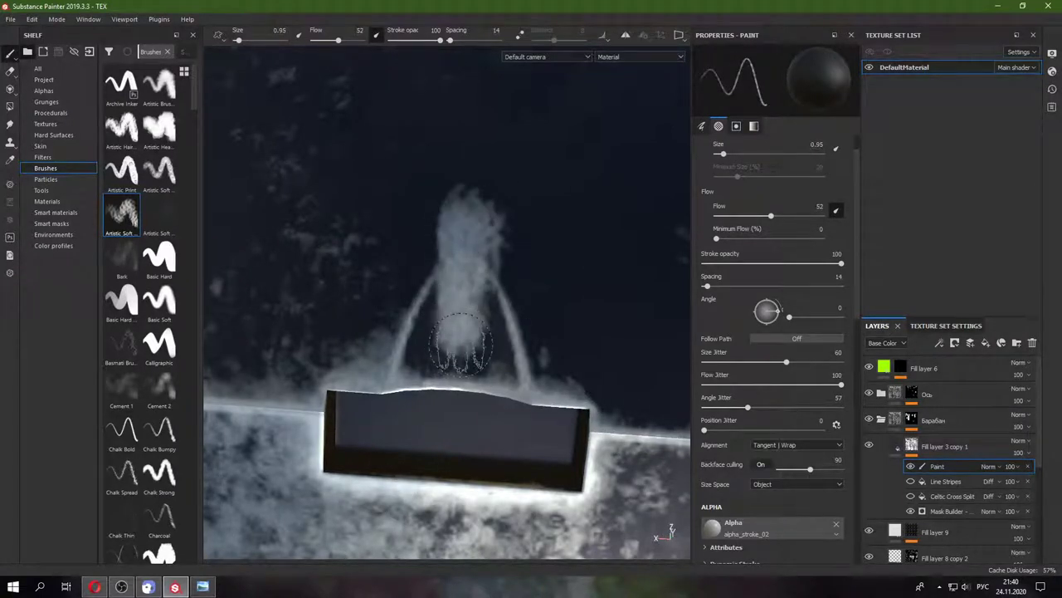
key("ctrl+z")
key("ctrl+z")
key("ctrl+z")
- Paint a faint white wear column above the notch with a small Bark brush
left_click(122, 253)
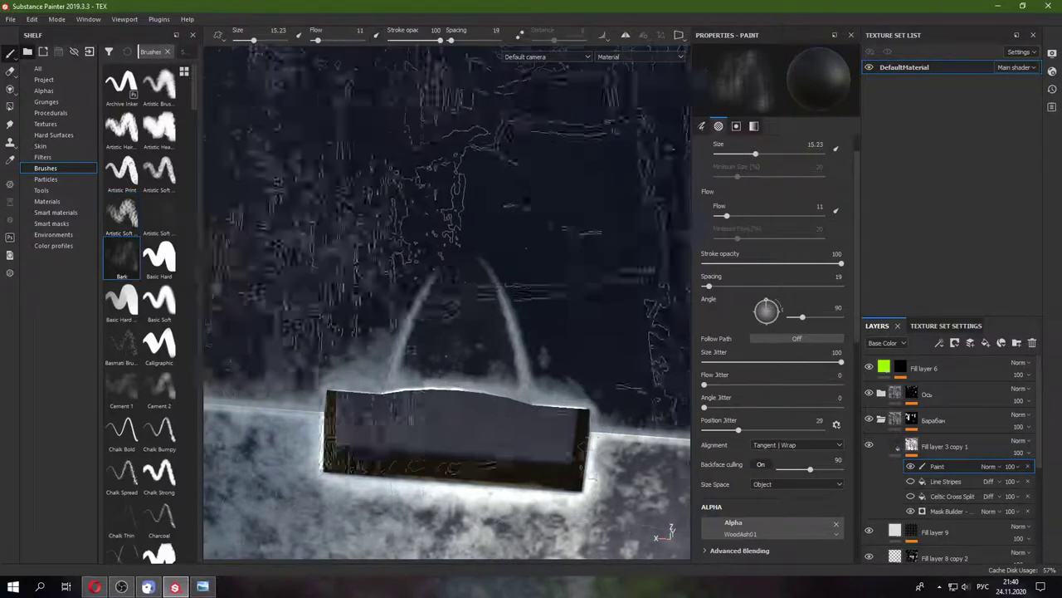
right_click_drag(489, 332, 399, 332, "ctrl")
left_click_drag(464, 336, 467, 332)
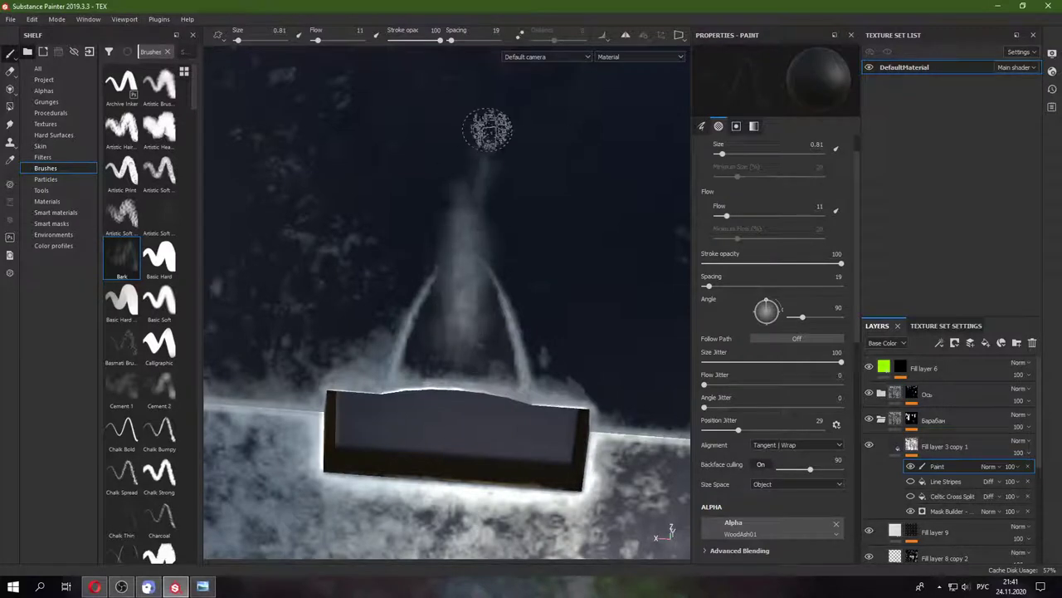
left_click_drag(488, 129, 474, 90)
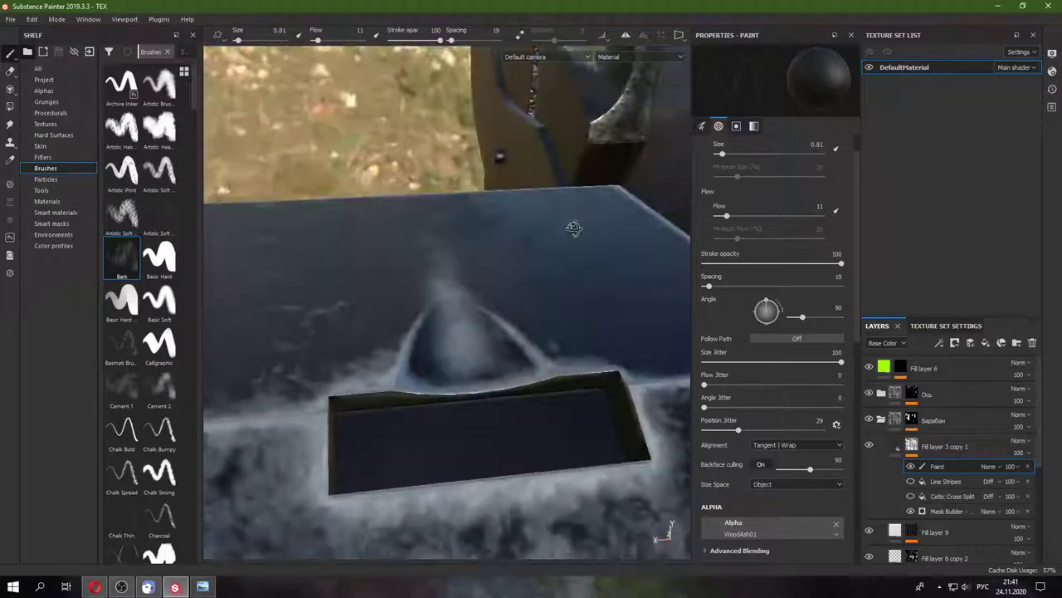
- Orbit around the box to inspect the stroke and raise the brush flow slightly
left_click_drag(465, 324, 481, 349, "alt")
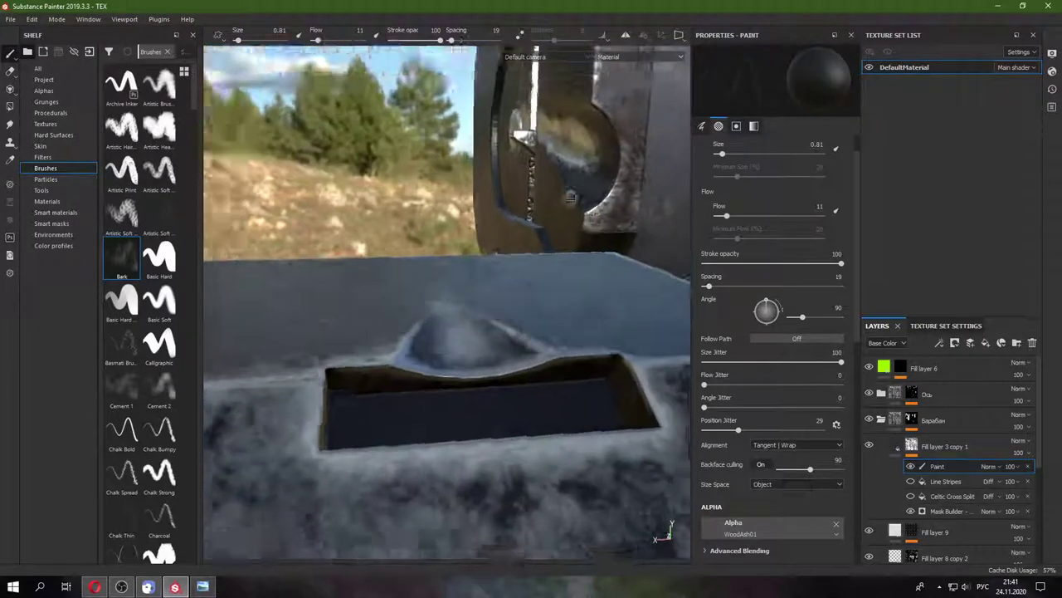
left_click_drag(475, 312, 516, 220, "alt")
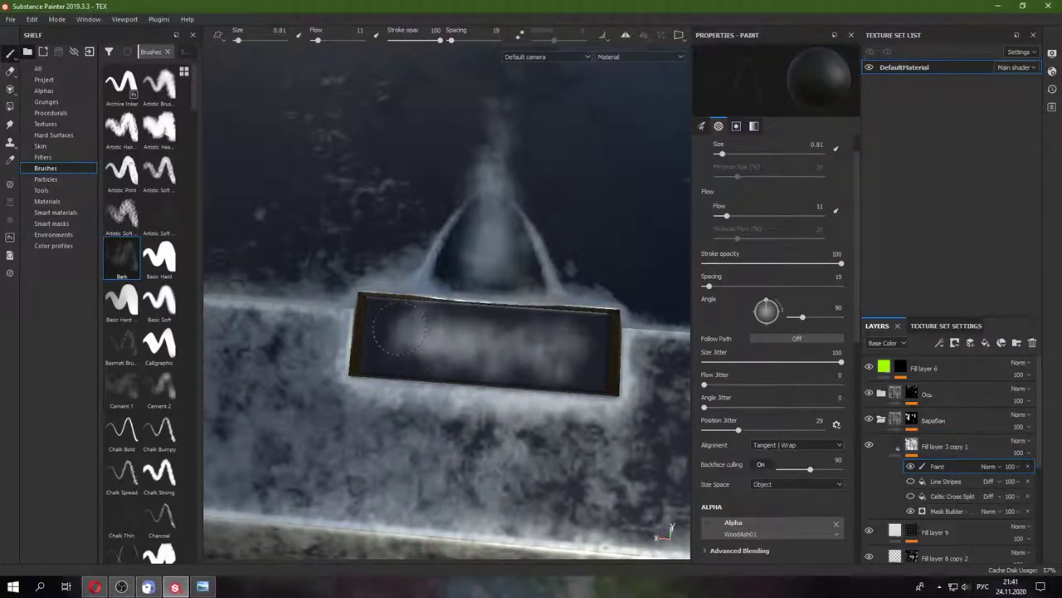
scroll(739, 285, "up", 1)
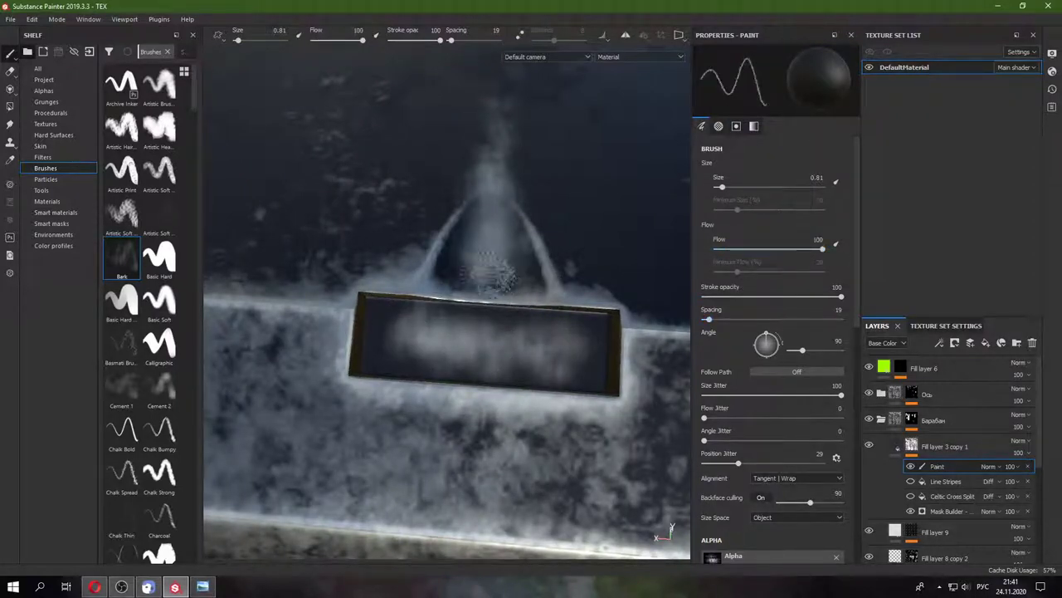
left_click_drag(488, 246, 472, 257, "alt")
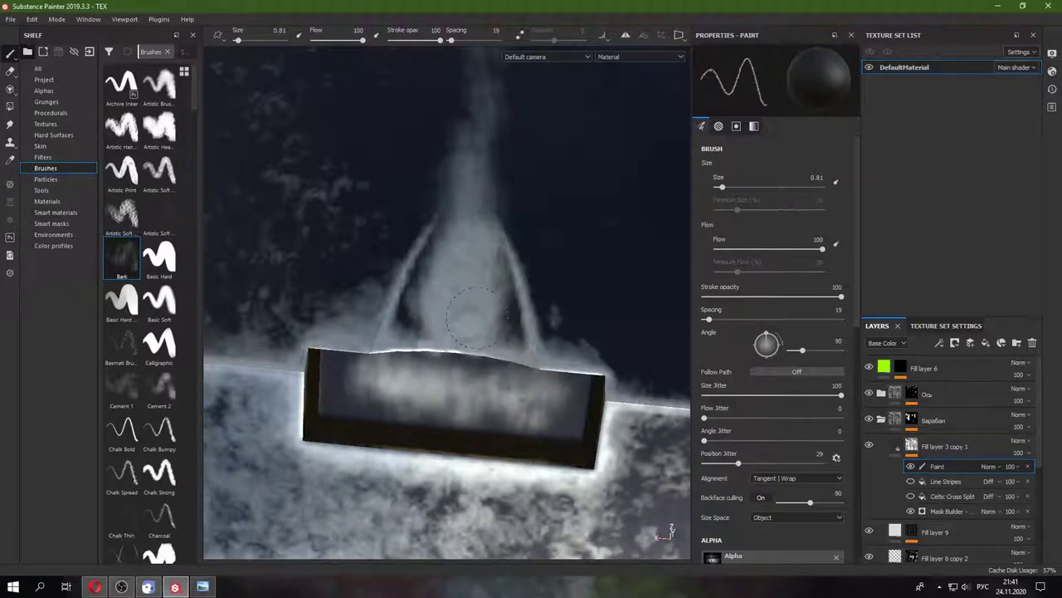
left_click_drag(743, 255, 742, 250)
left_click_drag(464, 283, 451, 299, "alt")
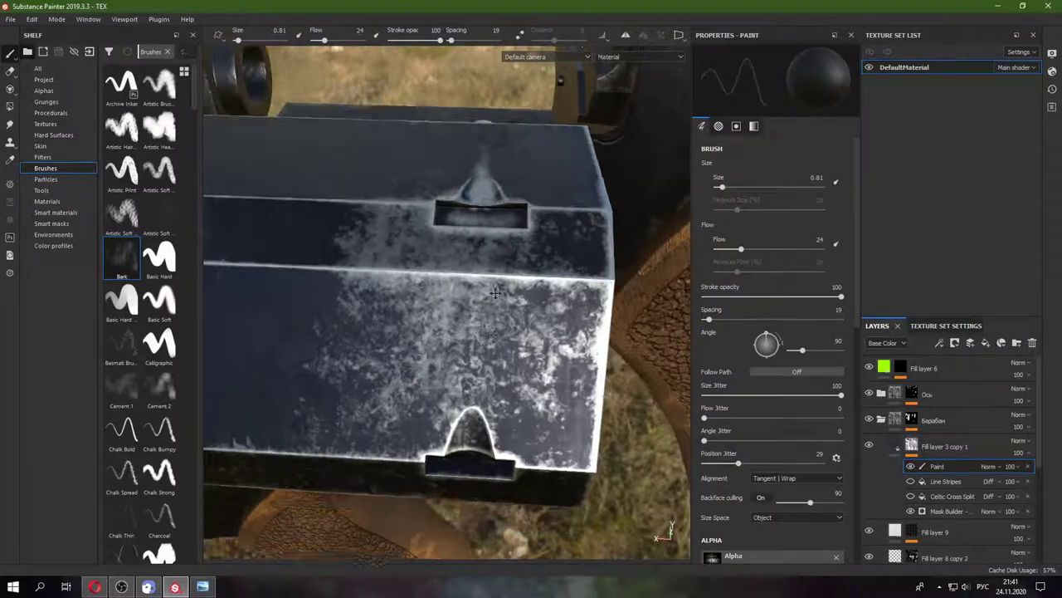
- Add wear on the label plate's left side and soft wear at the opening's right
mouse_move(450, 293)
left_mouse_down("alt")
mouse_move(469, 359)
mouse_move(440, 358)
left_mouse_up("alt")
left_click_drag(741, 249, 724, 249)
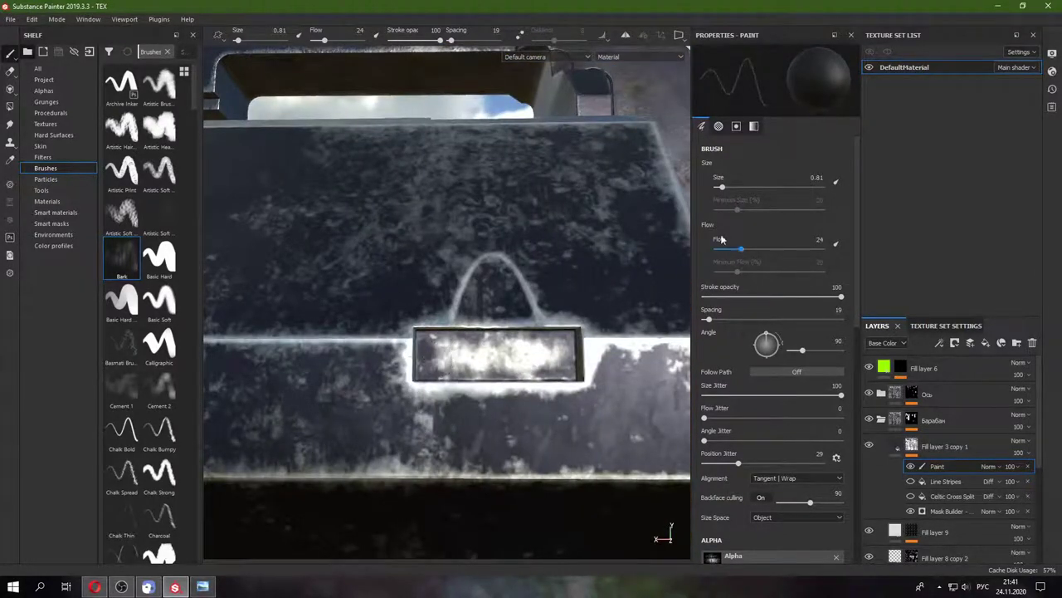
left_click_drag(689, 286, 457, 313, "alt")
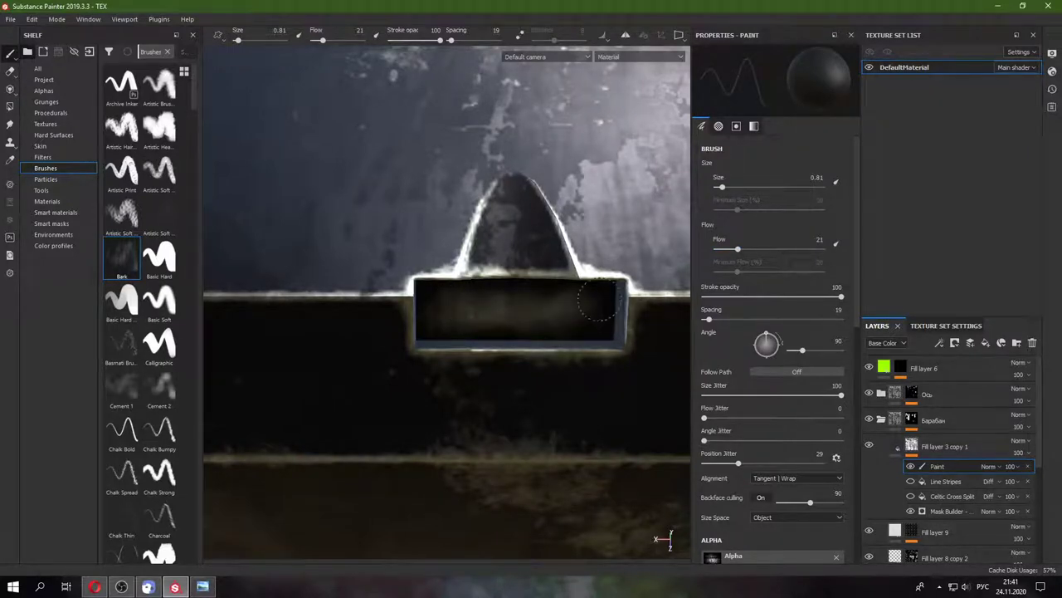
mouse_move(597, 303)
left_mouse_down("alt")
mouse_move(415, 270)
mouse_move(430, 269)
left_mouse_up("alt")
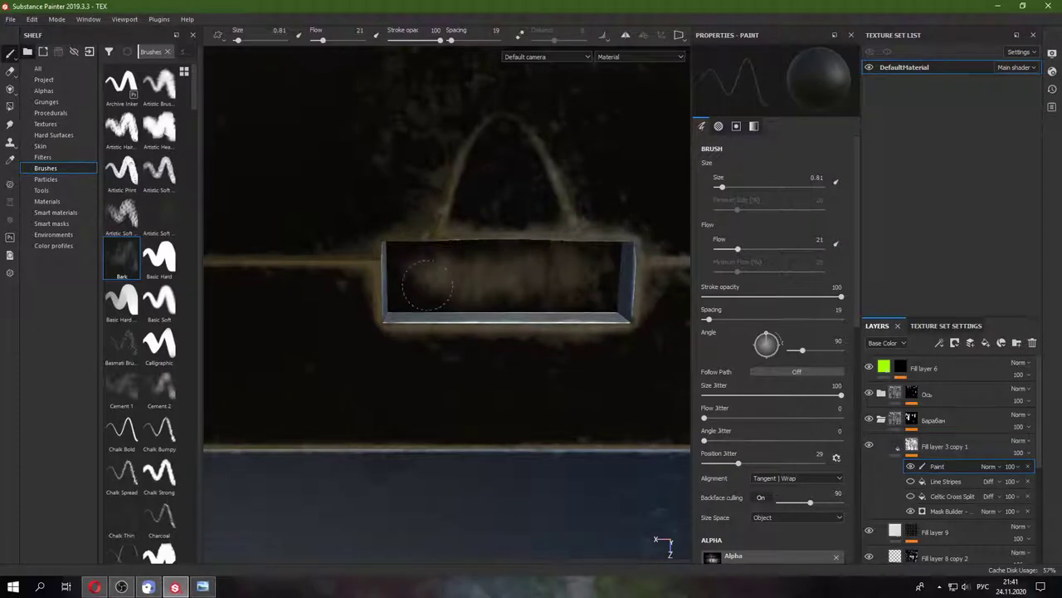
mouse_move(487, 324)
left_mouse_down("alt")
mouse_move(557, 319)
mouse_move(388, 213)
mouse_move(473, 372)
mouse_move(498, 356)
mouse_move(356, 260)
mouse_move(320, 208)
mouse_move(332, 224)
mouse_move(426, 260)
mouse_move(292, 245)
mouse_move(265, 208)
mouse_move(305, 253)
mouse_move(553, 266)
mouse_move(396, 279)
mouse_move(444, 285)
mouse_move(320, 259)
mouse_move(498, 237)
mouse_move(522, 296)
mouse_move(562, 296)
mouse_move(400, 278)
mouse_move(493, 307)
mouse_move(486, 379)
mouse_move(405, 479)
mouse_move(451, 280)
mouse_move(500, 379)
mouse_move(474, 266)
mouse_move(446, 282)
mouse_move(462, 284)
mouse_move(308, 264)
mouse_move(332, 290)
mouse_move(462, 274)
mouse_move(557, 296)
mouse_move(573, 316)
left_mouse_up("alt")
mouse_move(510, 332)
left_mouse_down("alt")
mouse_move(581, 374)
mouse_move(500, 292)
left_mouse_up("alt")
key("F2")
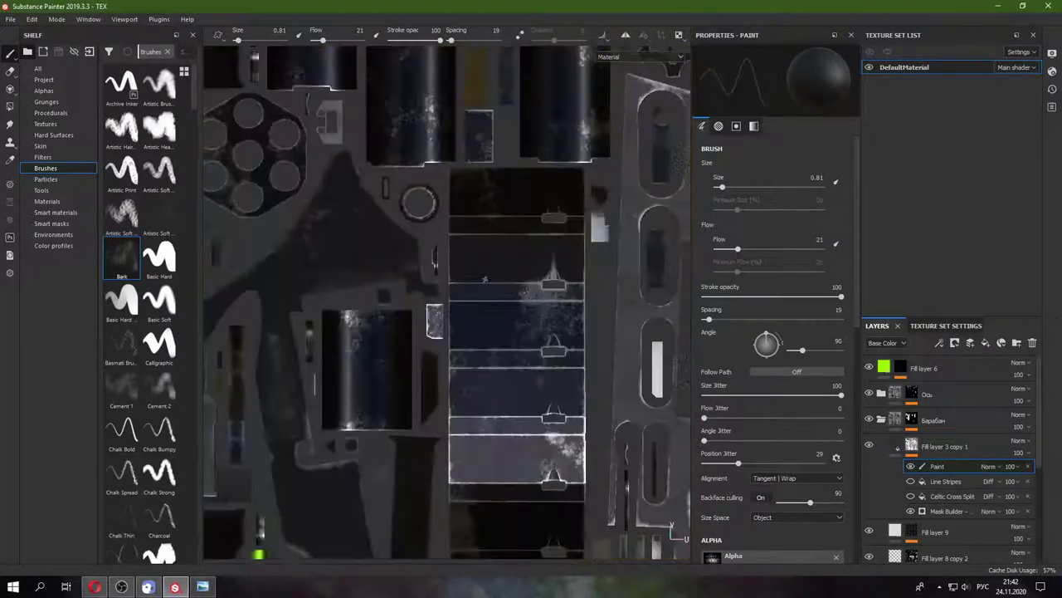
scroll(521, 349, "up", 3)
scroll(521, 407, "up", 2)
middle_click_drag(520, 407, 514, 332)
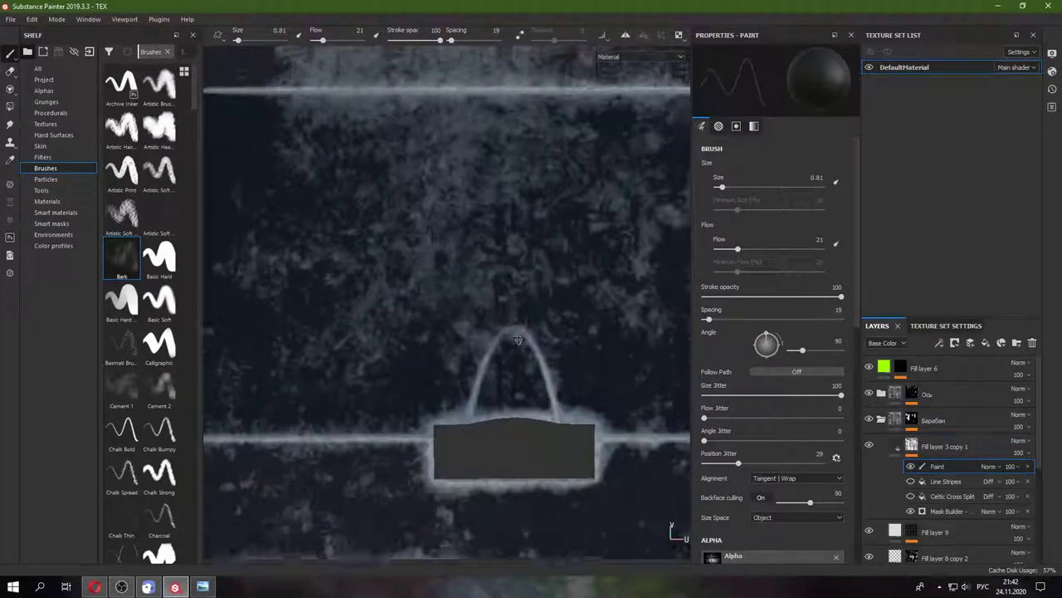
scroll(514, 332, "down", 1)
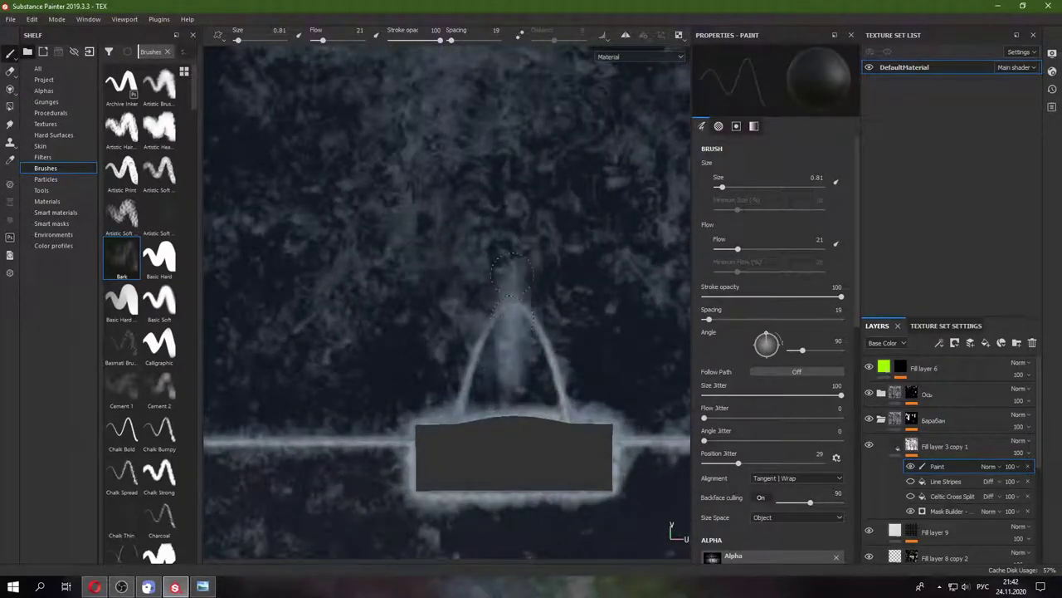
left_click_drag(514, 307, 512, 378)
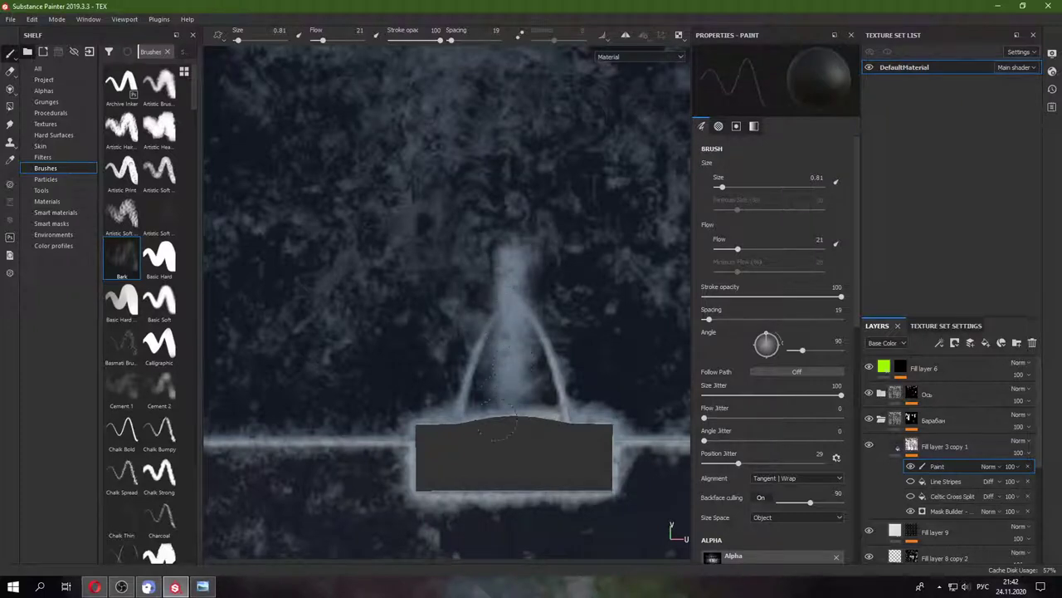
middle_click_drag(500, 423, 506, 391)
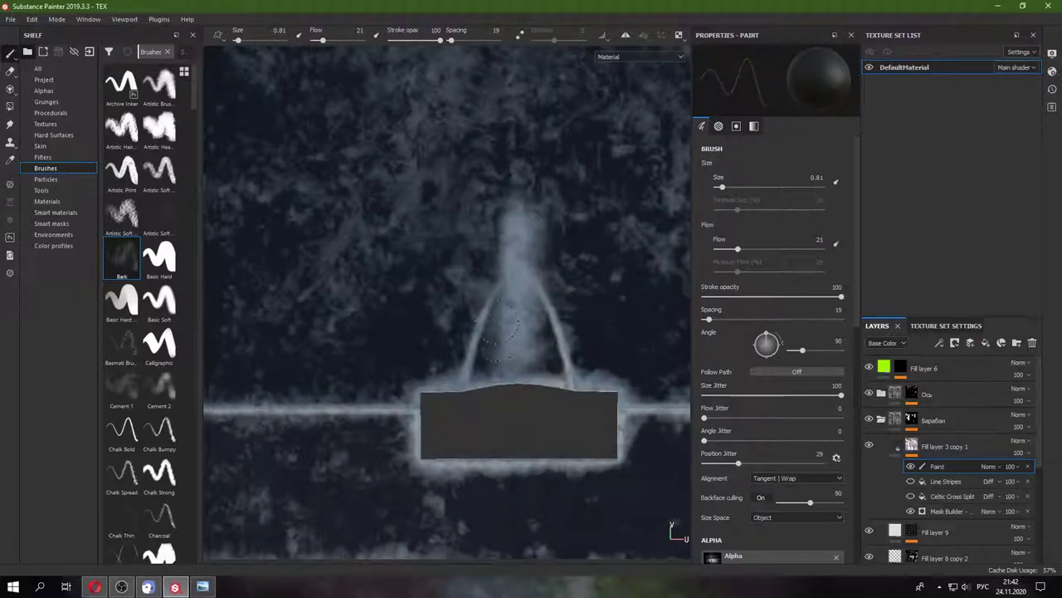
middle_click_drag(498, 328, 494, 266)
middle_click_drag(481, 415, 490, 249)
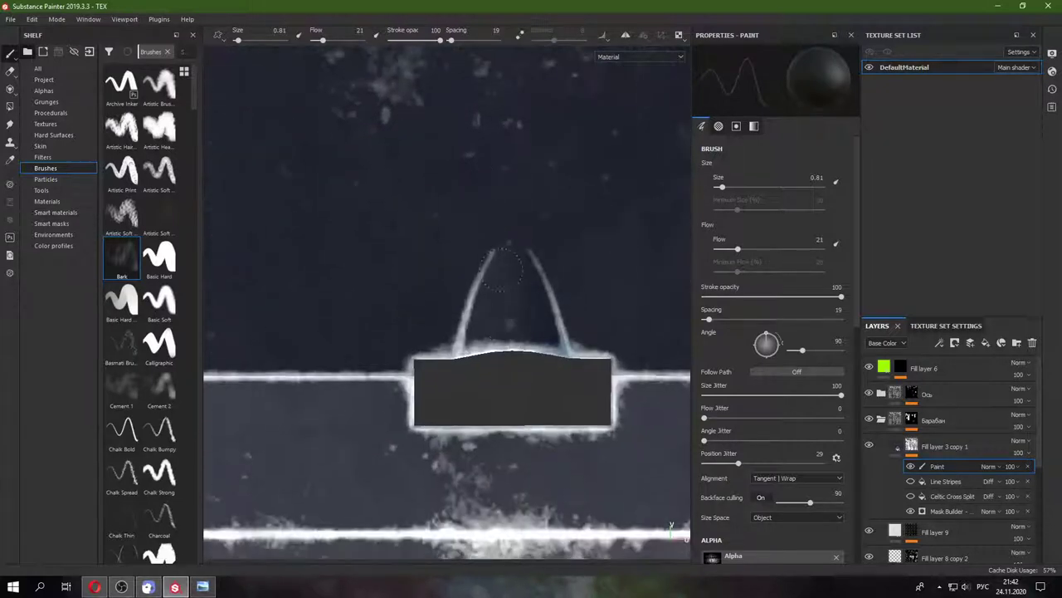
mouse_move(507, 266)
left_mouse_down()
mouse_move(521, 228)
mouse_move(510, 166)
mouse_move(515, 292)
left_mouse_up()
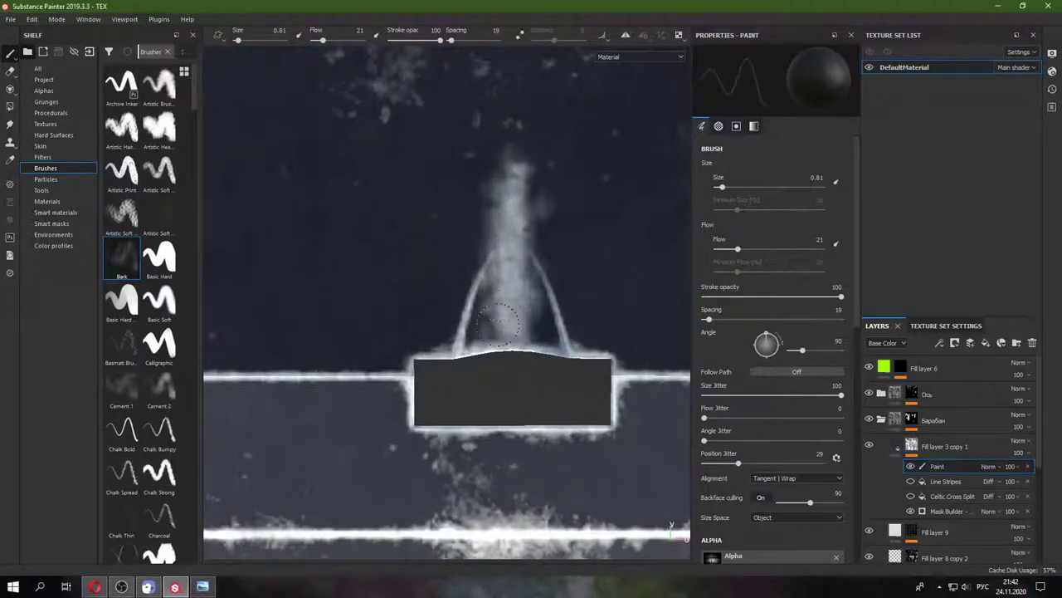
middle_click_drag(531, 391, 531, 241)
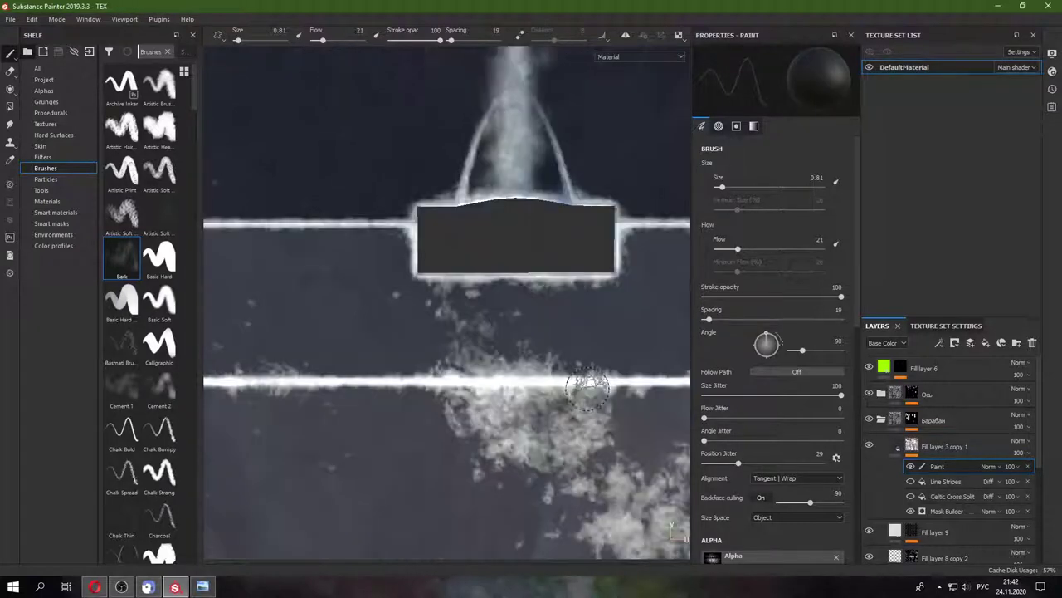
middle_click_drag(581, 380, 581, 149)
middle_click_drag(531, 473, 518, 249)
mouse_move(483, 314)
left_mouse_down()
mouse_move(469, 286)
mouse_move(471, 253)
mouse_move(498, 187)
mouse_move(480, 147)
left_mouse_up()
left_click_drag(479, 242, 486, 379)
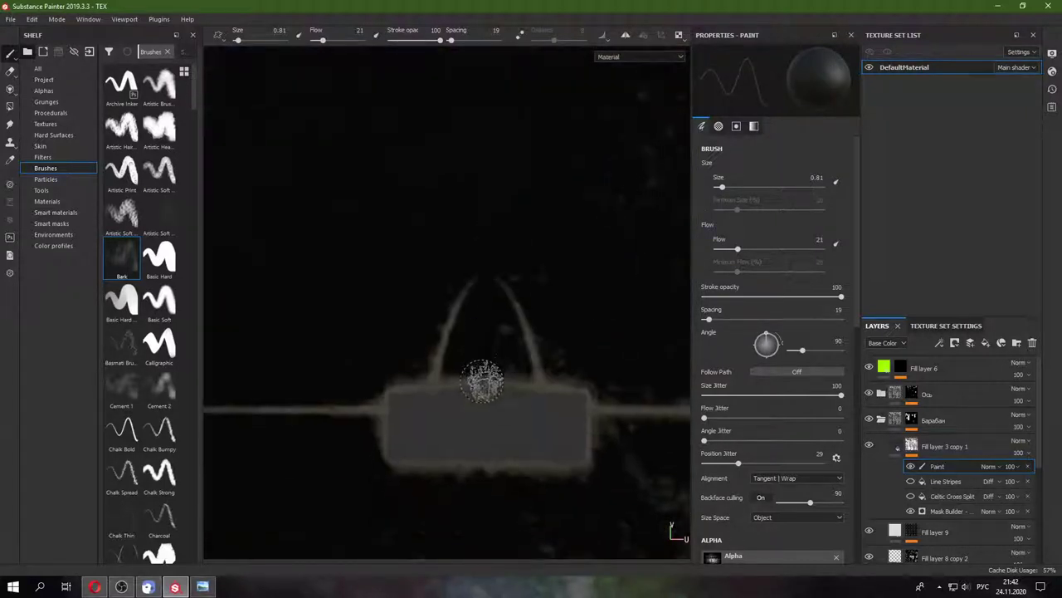
mouse_move(477, 261)
left_mouse_down()
mouse_move(490, 203)
mouse_move(482, 309)
left_mouse_up()
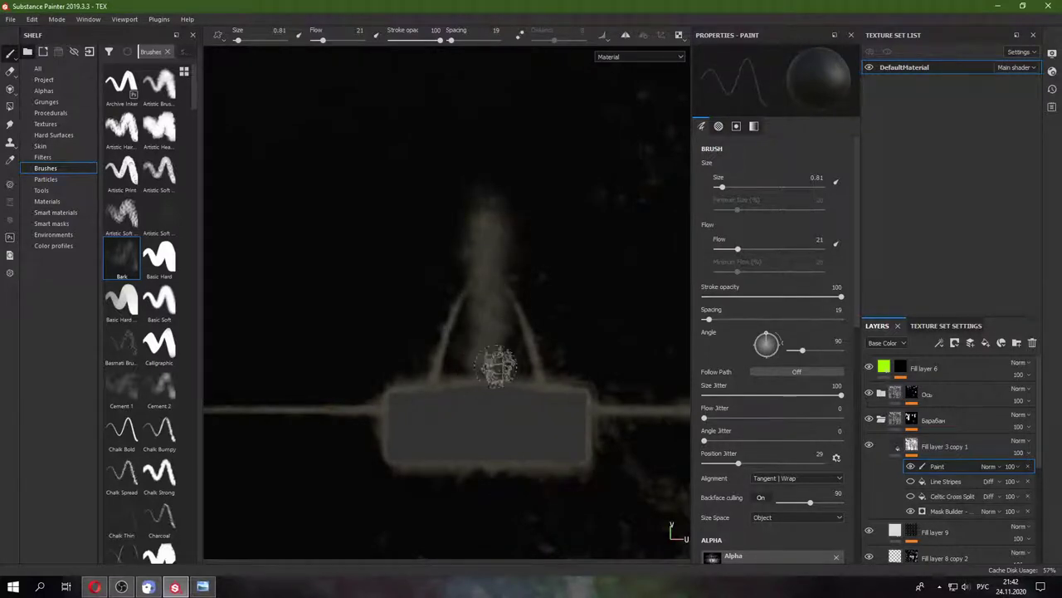
mouse_move(496, 366)
left_mouse_down("alt")
mouse_move(465, 348)
mouse_move(431, 482)
left_mouse_up("alt")
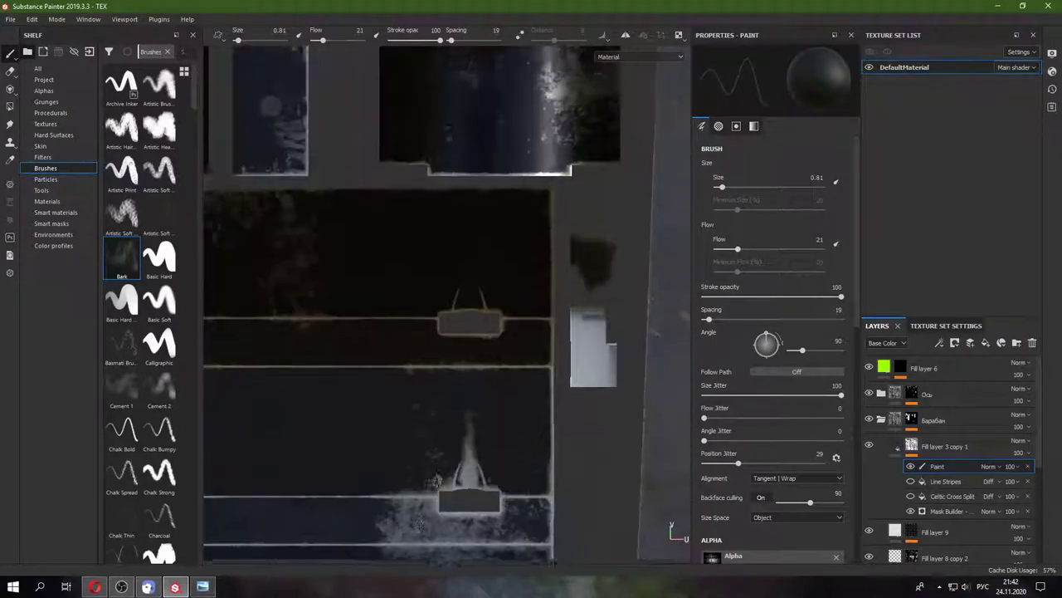
scroll(444, 294, "up", 1)
scroll(531, 273, "up", 3)
scroll(509, 331, "up", 1)
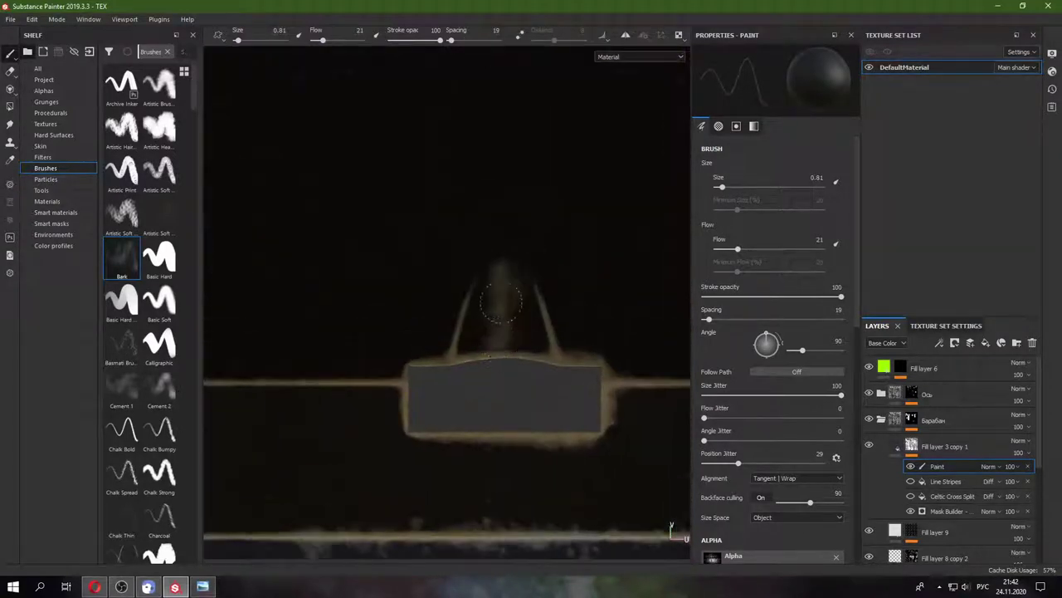
left_click_drag(500, 303, 503, 249)
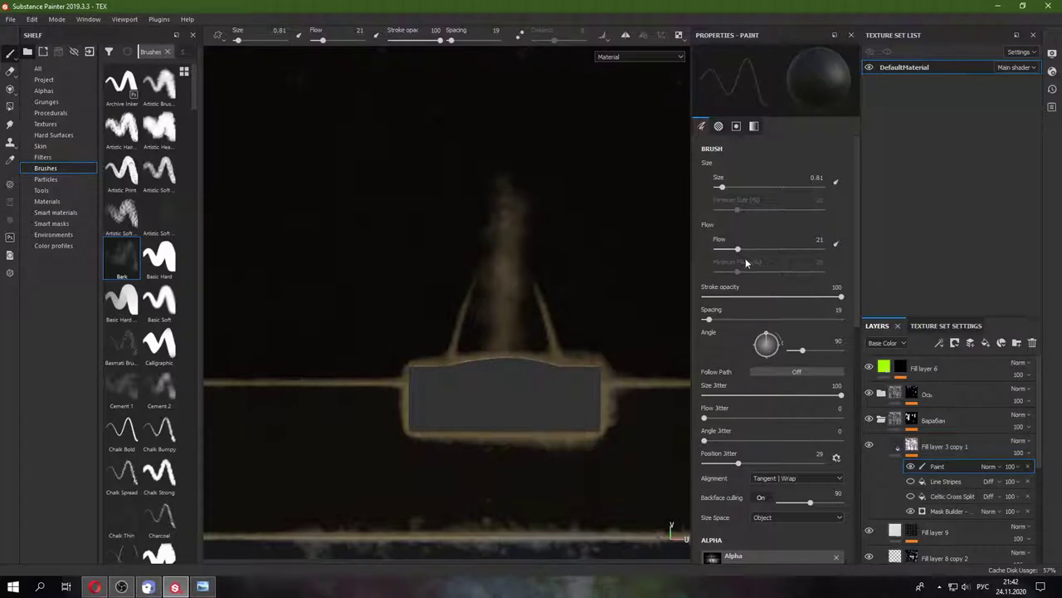
left_click_drag(738, 249, 812, 249)
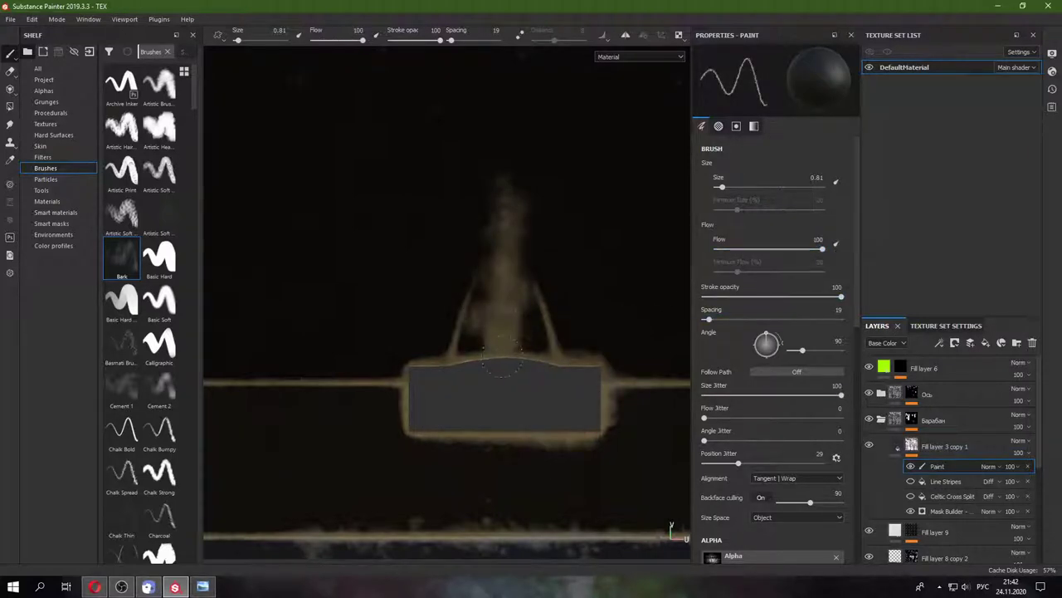
middle_click_drag(516, 332, 518, 170, "alt")
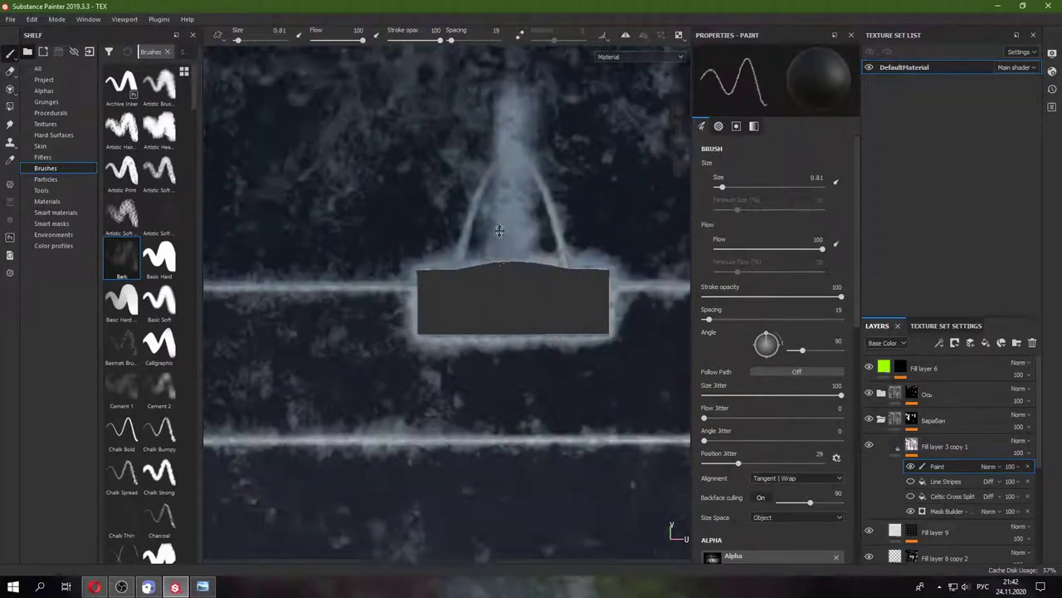
mouse_move(539, 307)
middle_mouse_down("alt")
mouse_move(510, 321)
mouse_move(528, 319)
middle_mouse_up("alt")
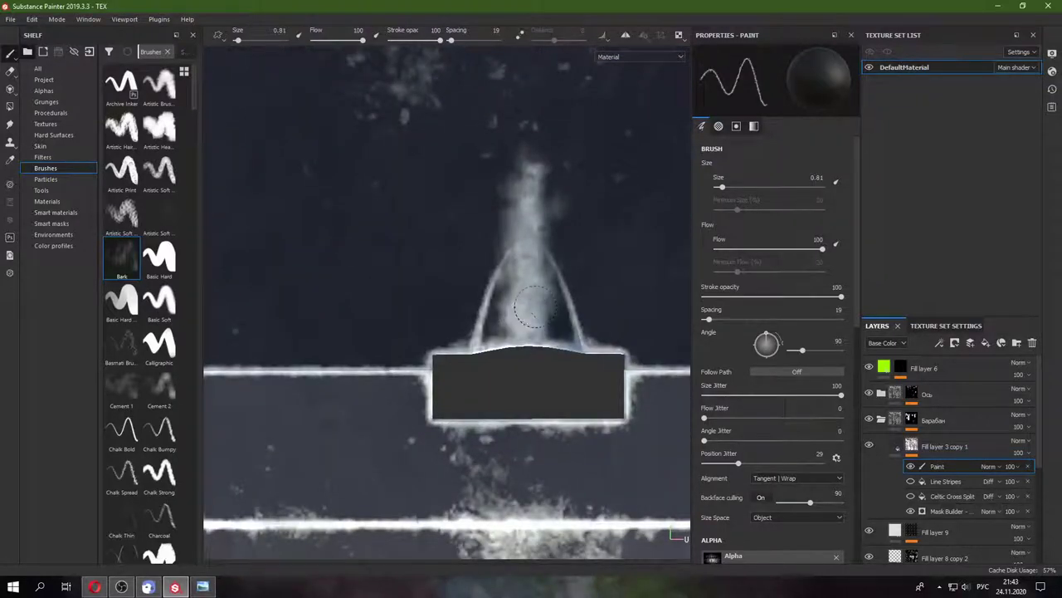
mouse_move(498, 379)
middle_mouse_down("alt")
mouse_move(498, 309)
mouse_move(533, 405)
mouse_move(489, 213)
mouse_move(518, 429)
mouse_move(543, 244)
middle_mouse_up("alt")
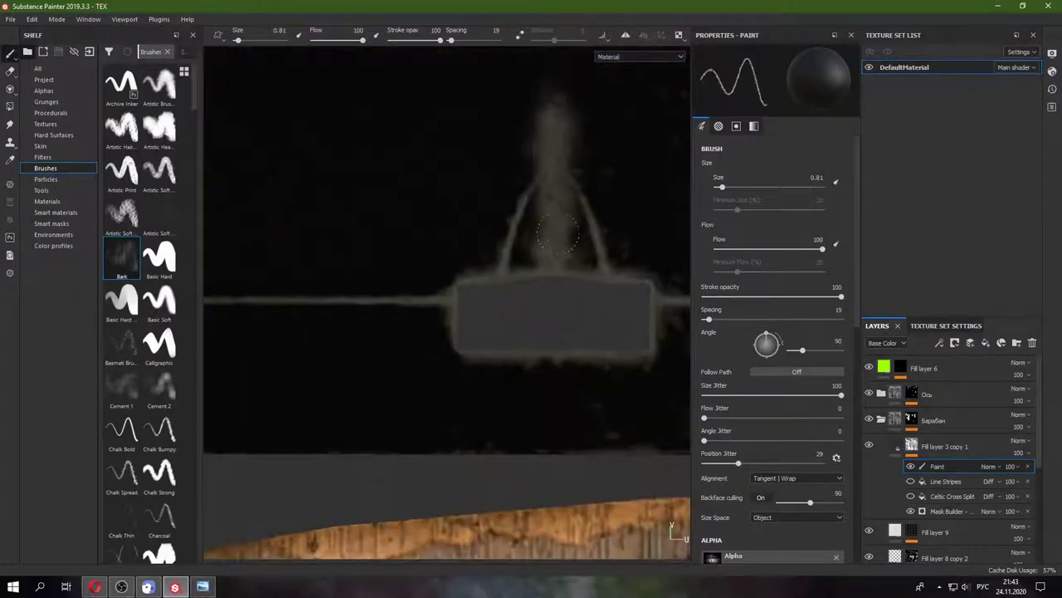
mouse_move(429, 270)
left_mouse_down("alt")
mouse_move(407, 270)
mouse_move(450, 310)
mouse_move(455, 390)
left_mouse_up("alt")
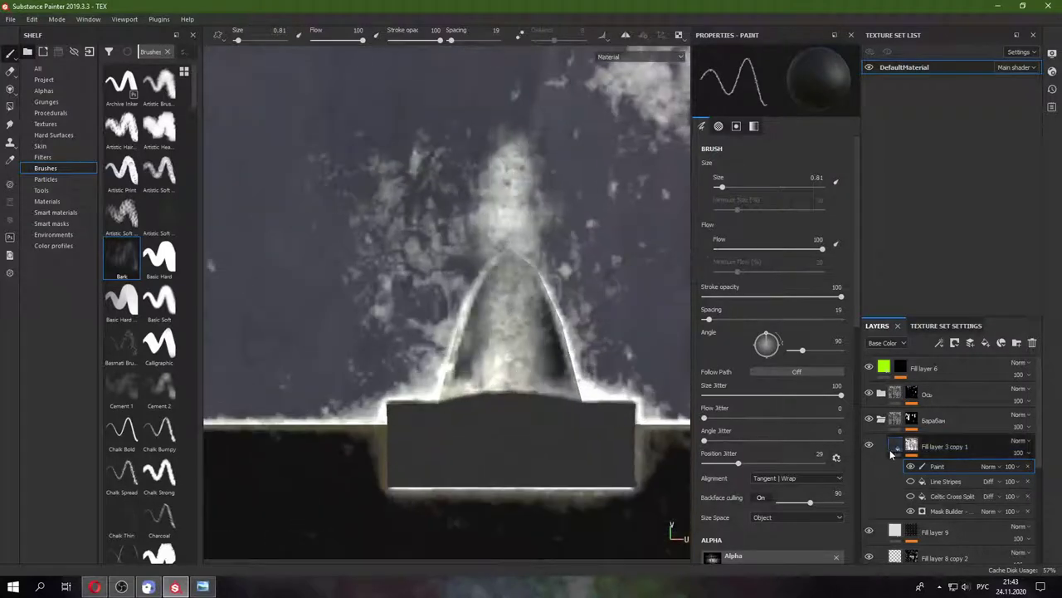
- Toggle Fill layer 8 copy 1's visibility off and on to compare the wear
left_click(912, 447)
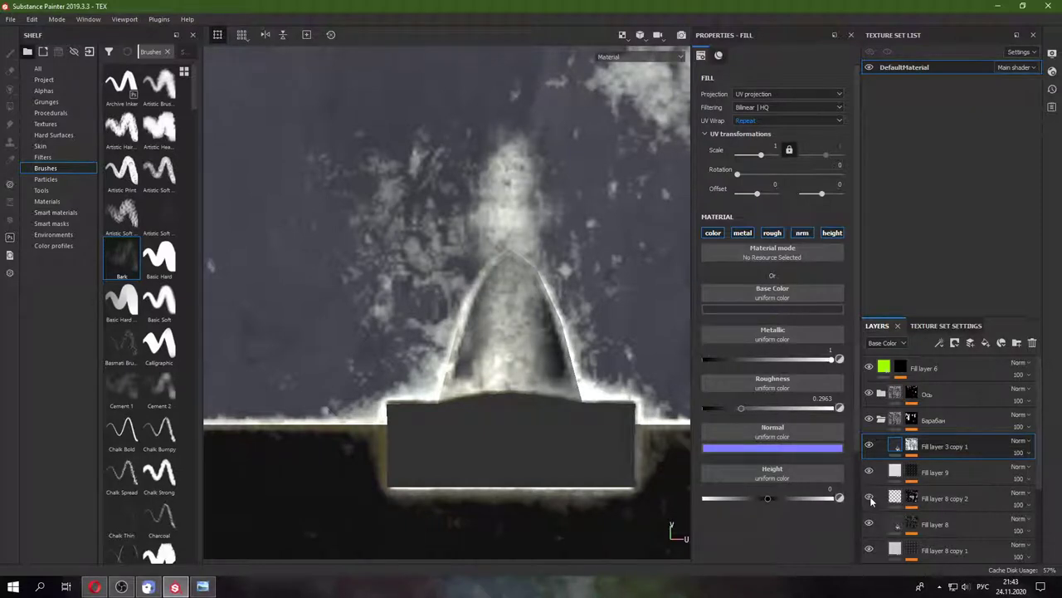
left_click(868, 525)
scroll(869, 522, "down", 1)
left_click(869, 519)
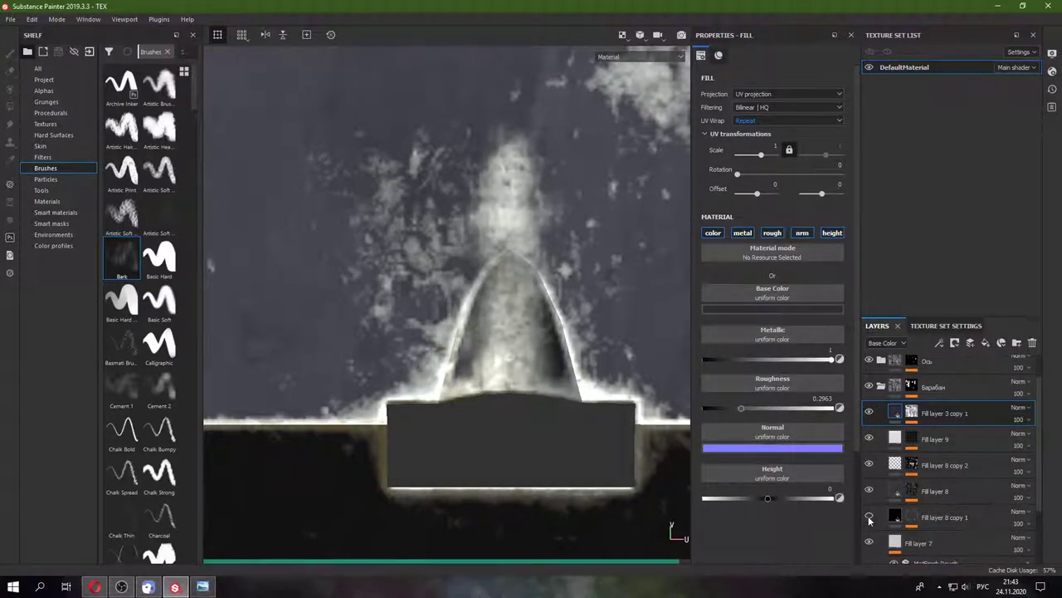
left_click(869, 519)
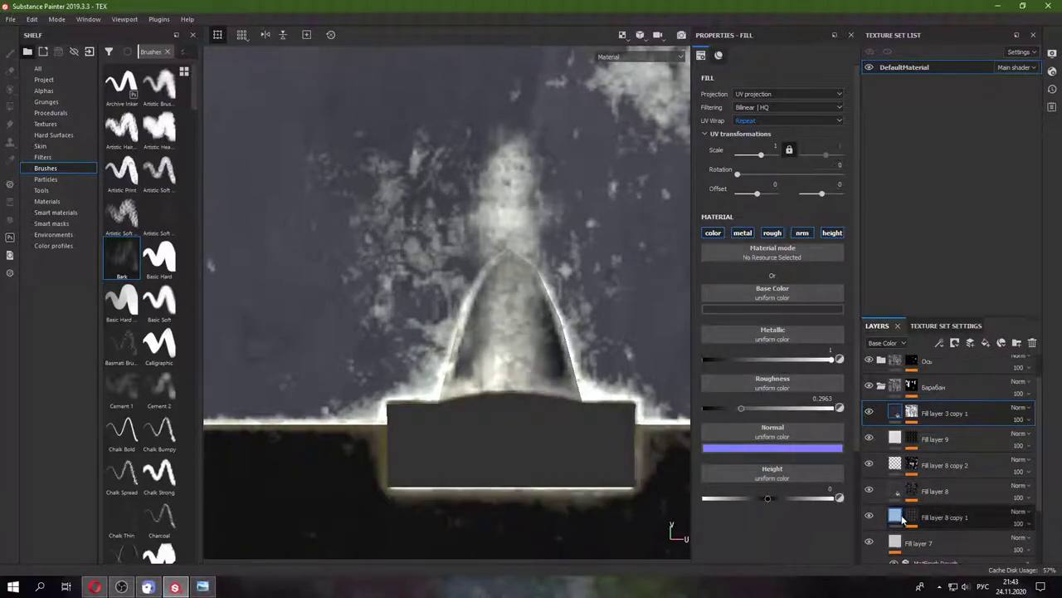
- Add a paint layer to Fill layer 8 copy 1's mask and adjust the brush angle
left_click(912, 517)
right_click(912, 517)
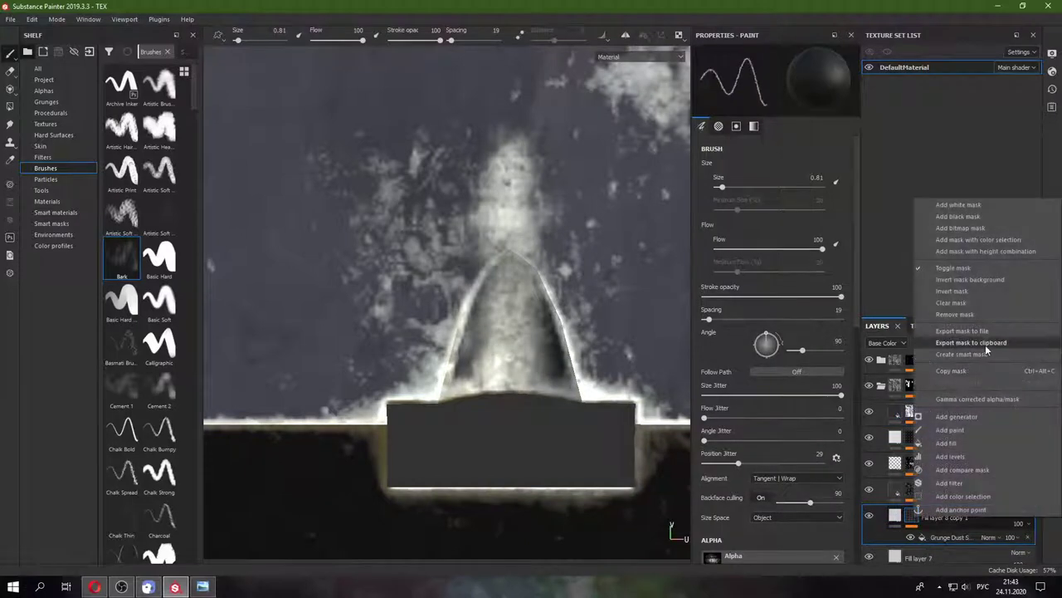
left_click(968, 434)
scroll(498, 332, "up", 2)
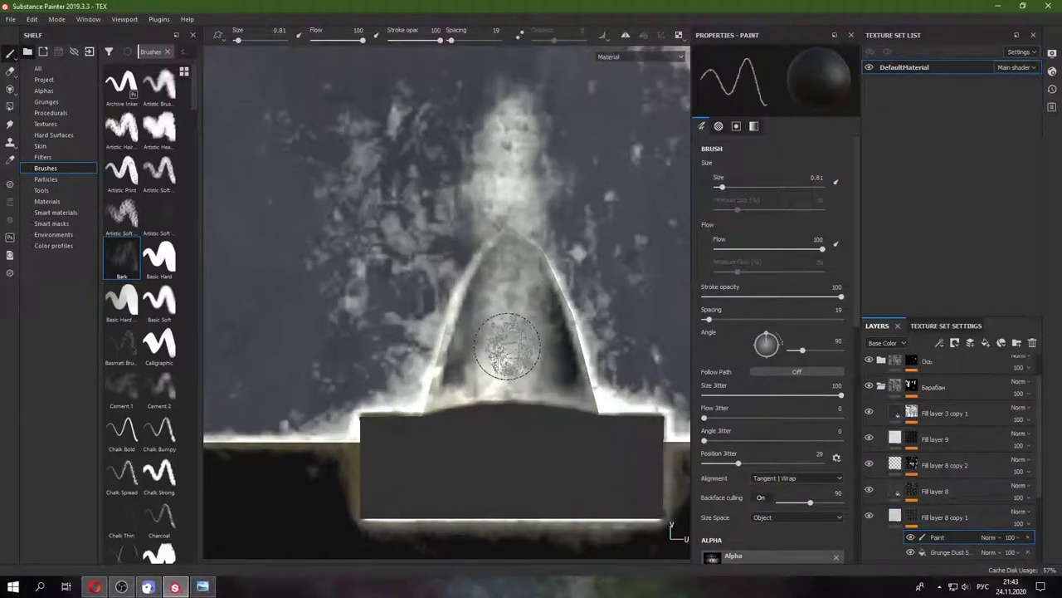
scroll(510, 348, "up", 2)
mouse_move(511, 348)
right_mouse_down("ctrl")
mouse_move(512, 331)
mouse_move(507, 367)
right_mouse_up("ctrl")
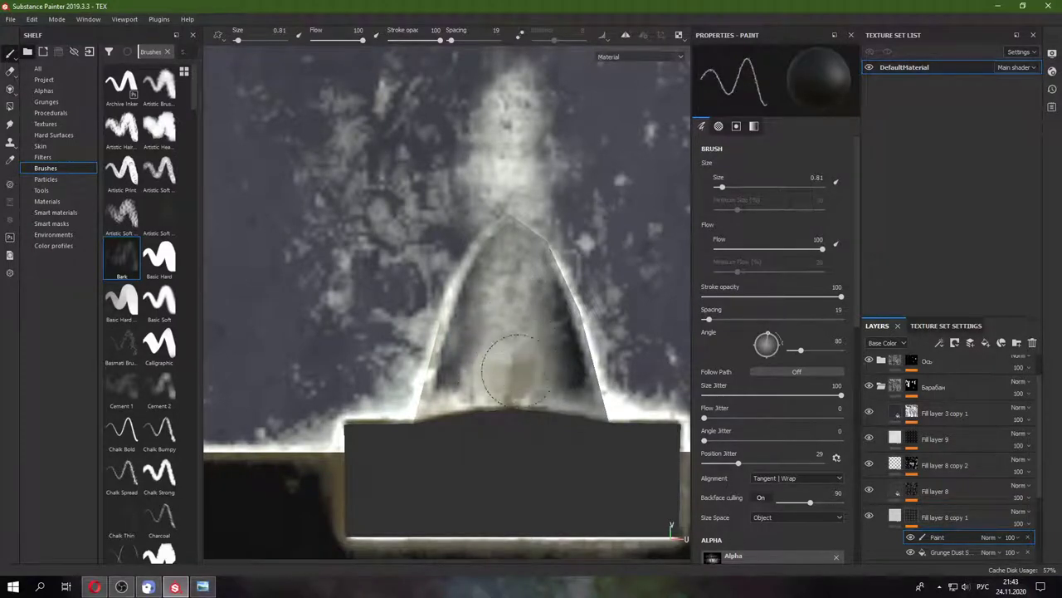
scroll(515, 366, "down", 3)
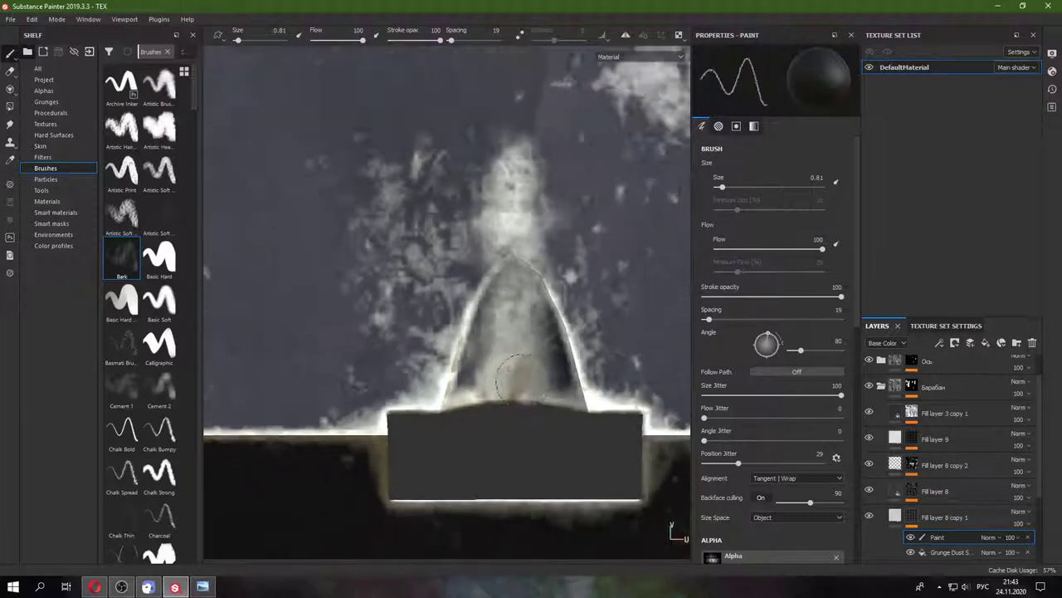
left_click_drag(514, 365, 514, 390, "alt")
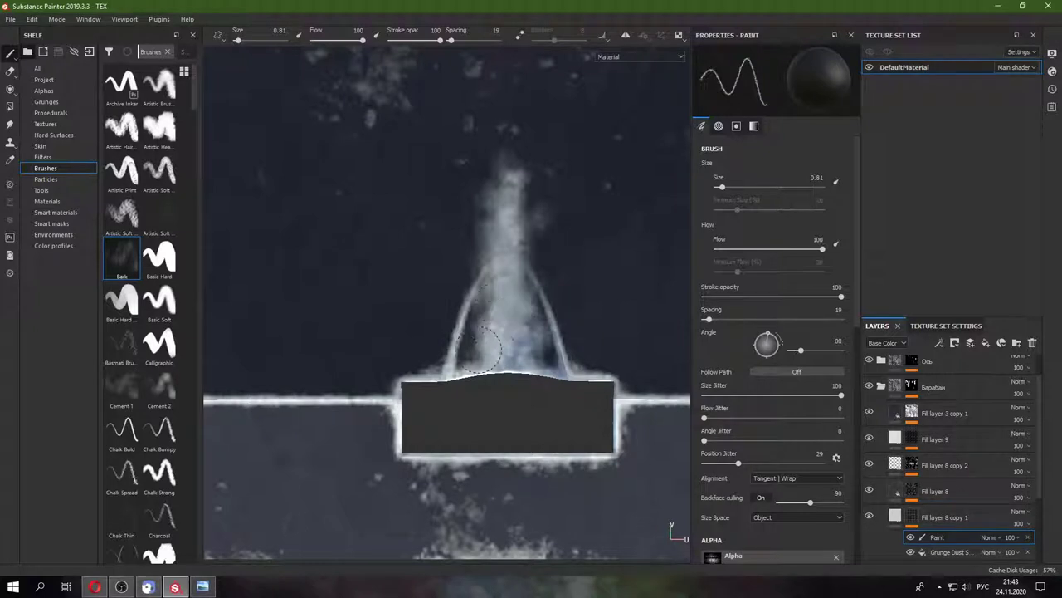
- Add a paint layer to Fill layer 8's mask and orbit around the notch
right_click(916, 490)
left_click(937, 387)
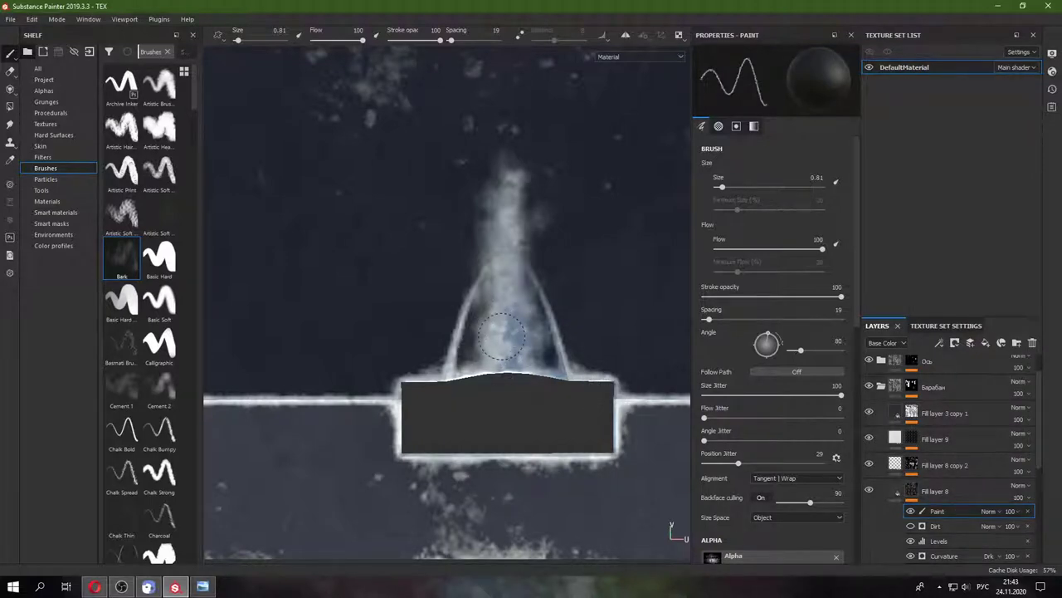
left_click_drag(502, 337, 504, 256, "alt")
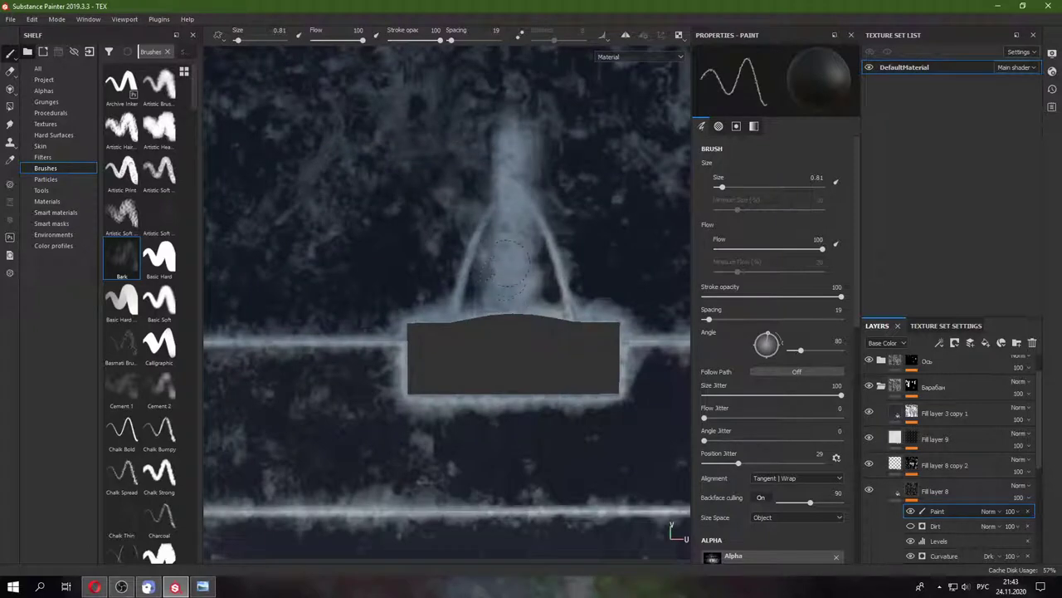
scroll(913, 445, "down", 2)
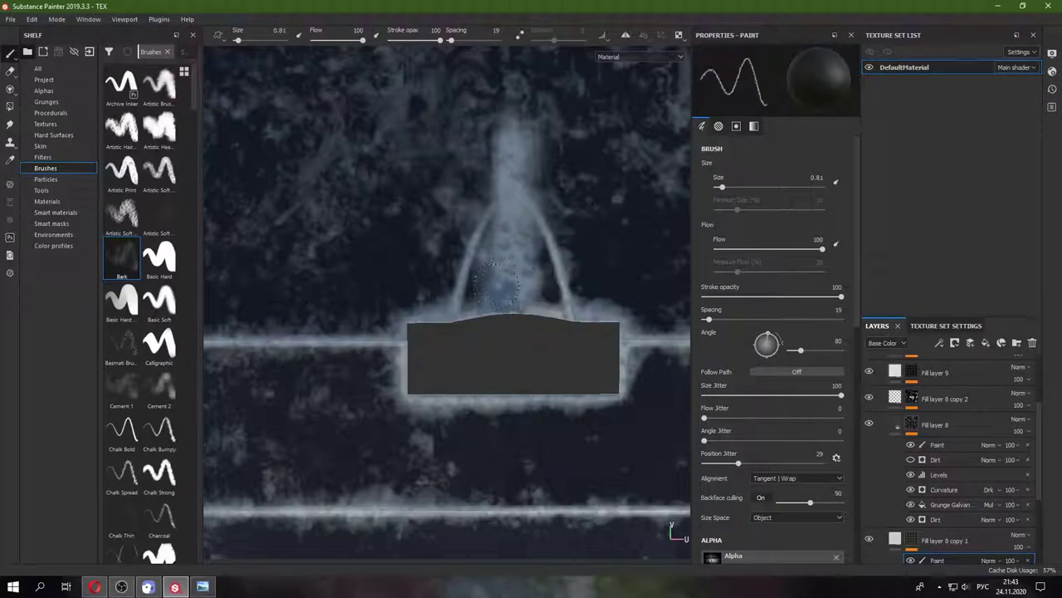
left_click_drag(516, 273, 504, 407, "alt")
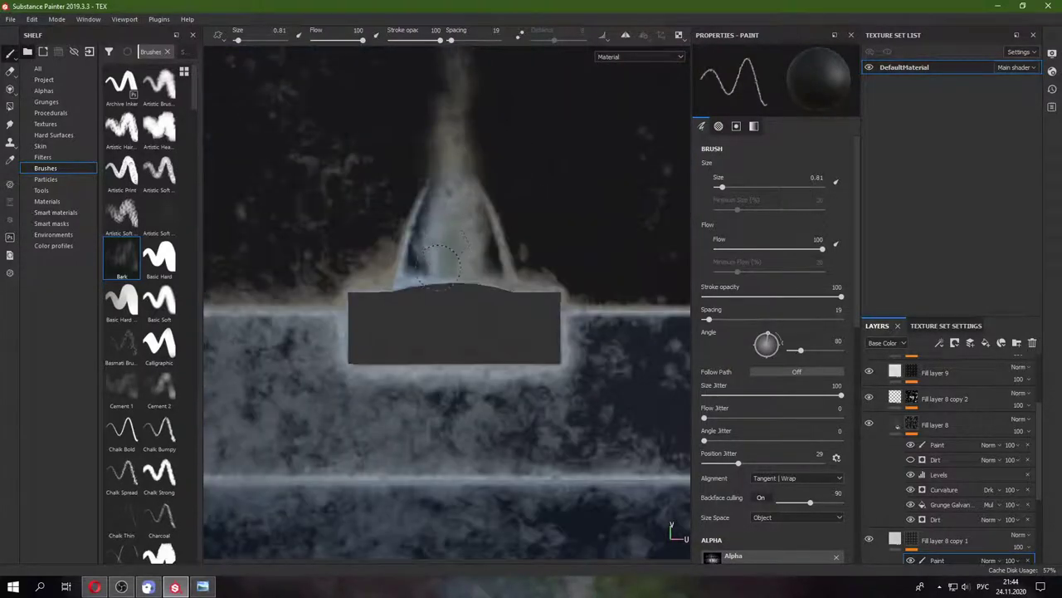
- Switch between the Paint layers of Fill layer 8, 8 copy 1 and 3 copy 1
left_click(946, 444)
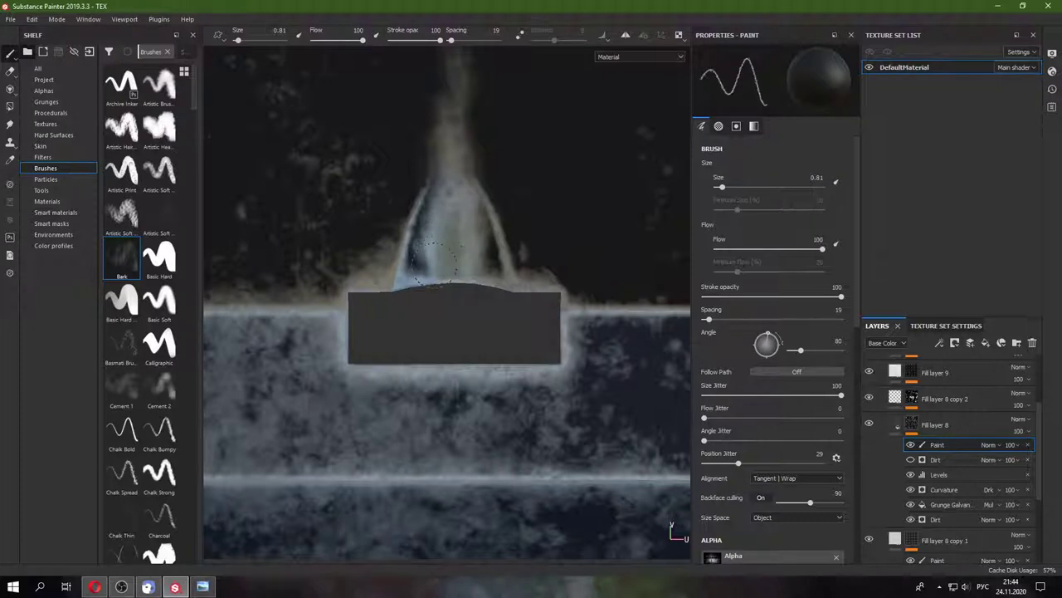
left_click_drag(458, 264, 569, 240, "alt")
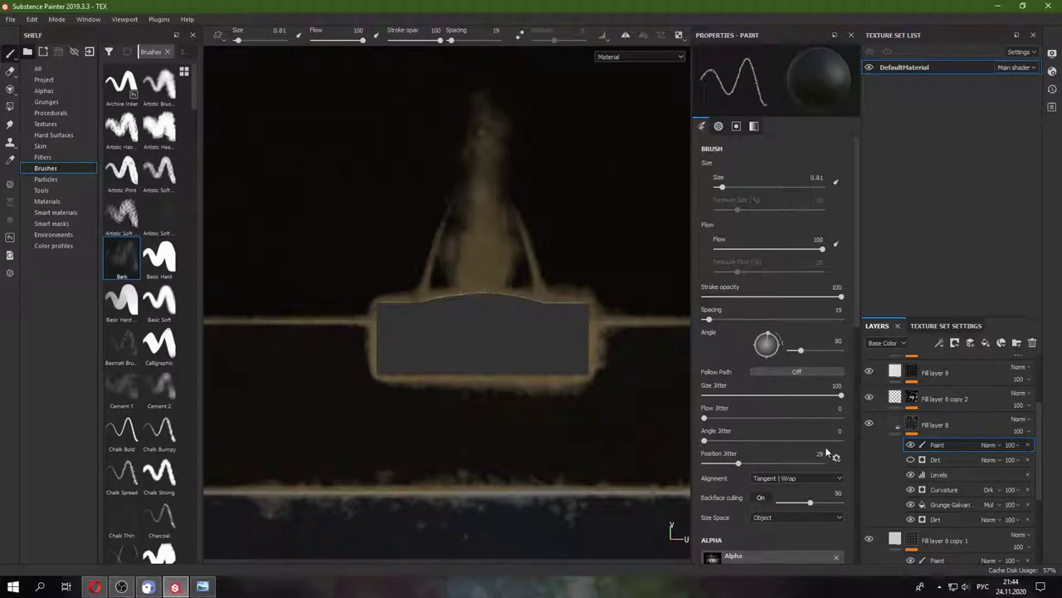
scroll(955, 465, "down", 2)
left_click(937, 527)
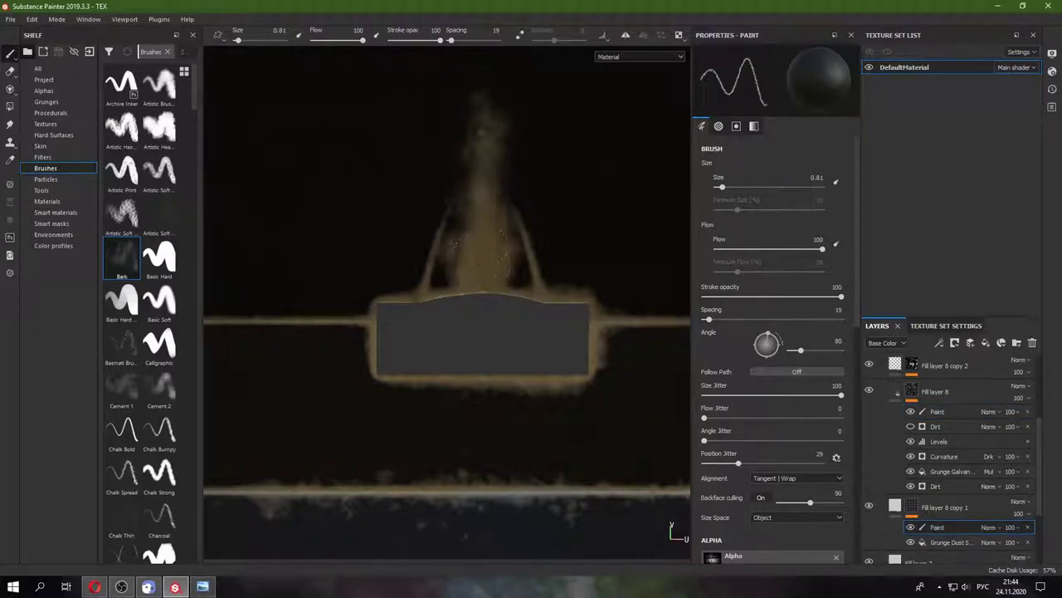
scroll(925, 438, "up", 4)
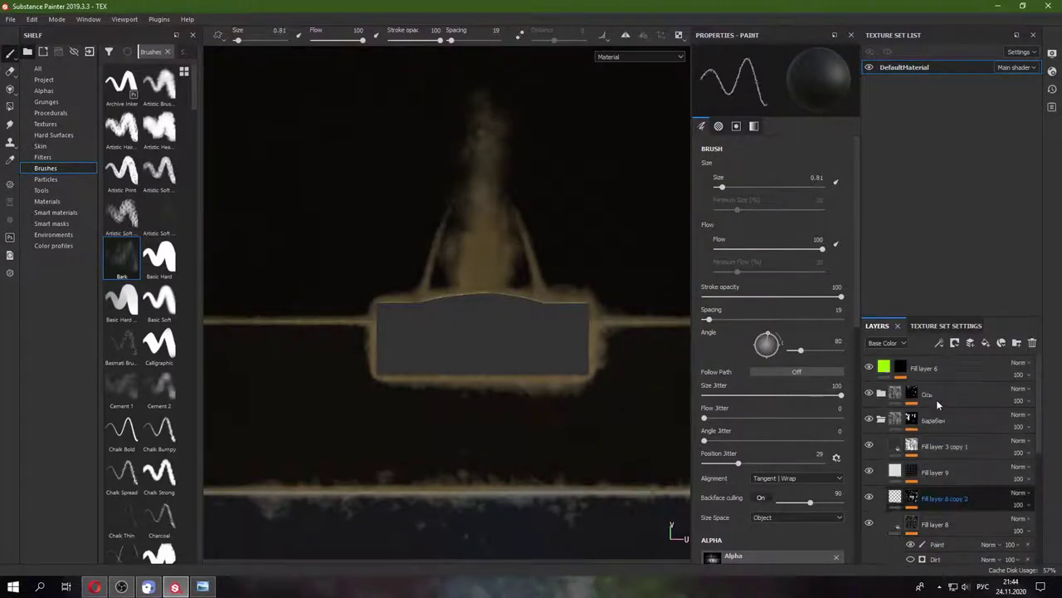
double_click(940, 448)
left_click(910, 448)
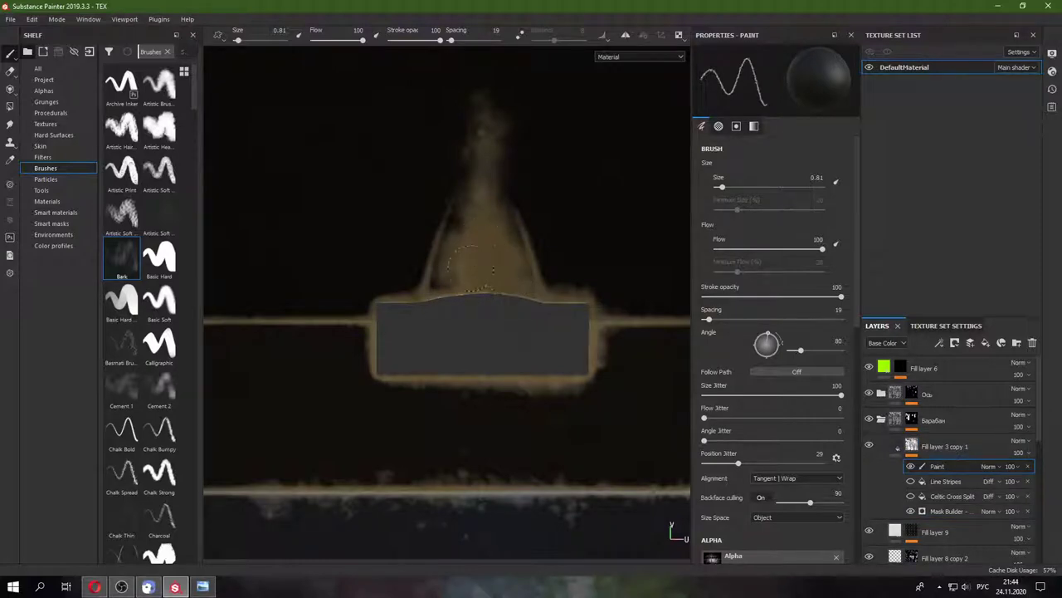
- Frame a single notch and compare the Paint layers under Fill layer 8 and 8 copy 1
scroll(469, 264, "down", 3)
scroll(491, 278, "down", 3)
scroll(482, 311, "down", 2)
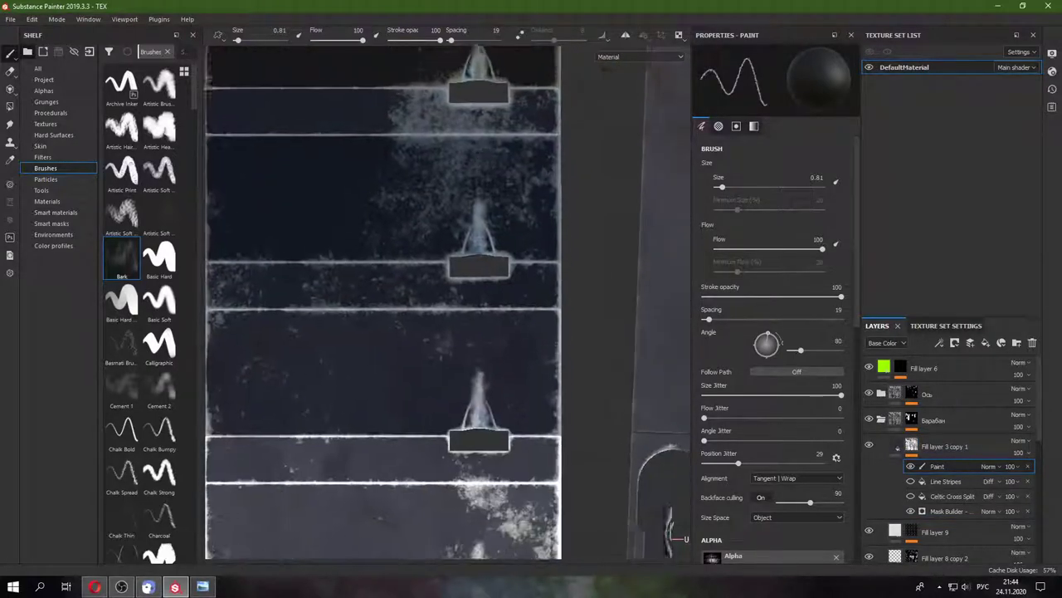
scroll(508, 278, "up", 4)
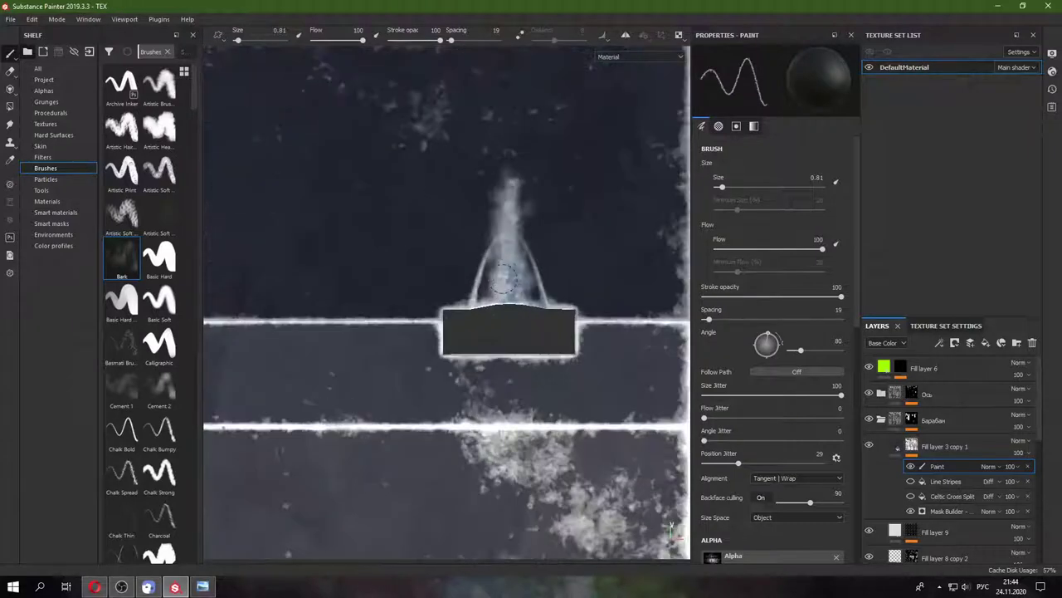
left_click_drag(502, 278, 531, 348, "alt")
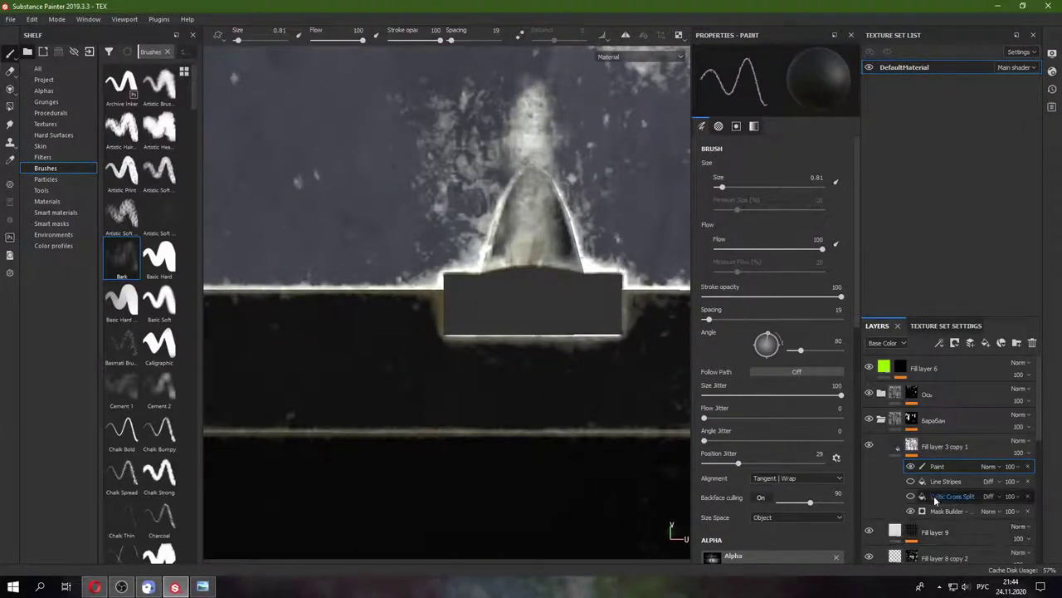
scroll(935, 499, "down", 3)
left_click(937, 471)
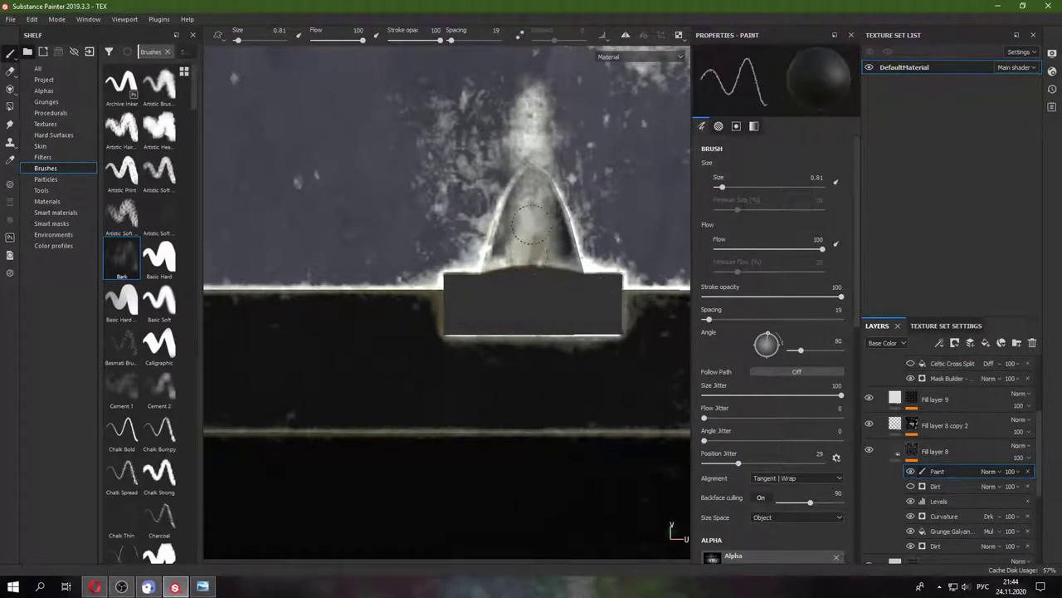
scroll(946, 465, "down", 3)
left_click(937, 487)
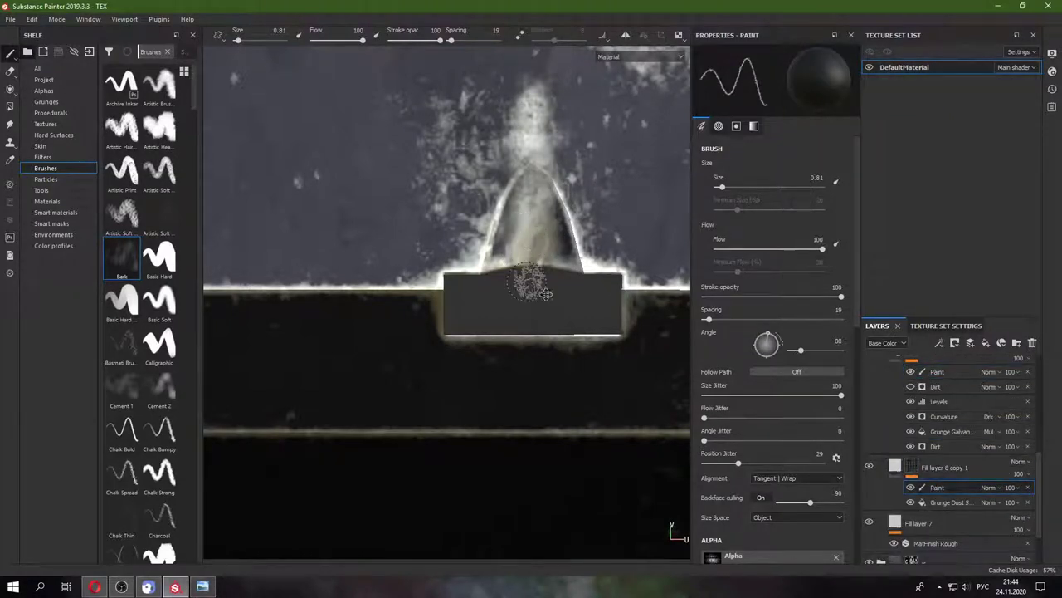
mouse_move(545, 293)
left_mouse_down("alt")
mouse_move(562, 194)
mouse_move(501, 327)
mouse_move(512, 277)
left_mouse_up("alt")
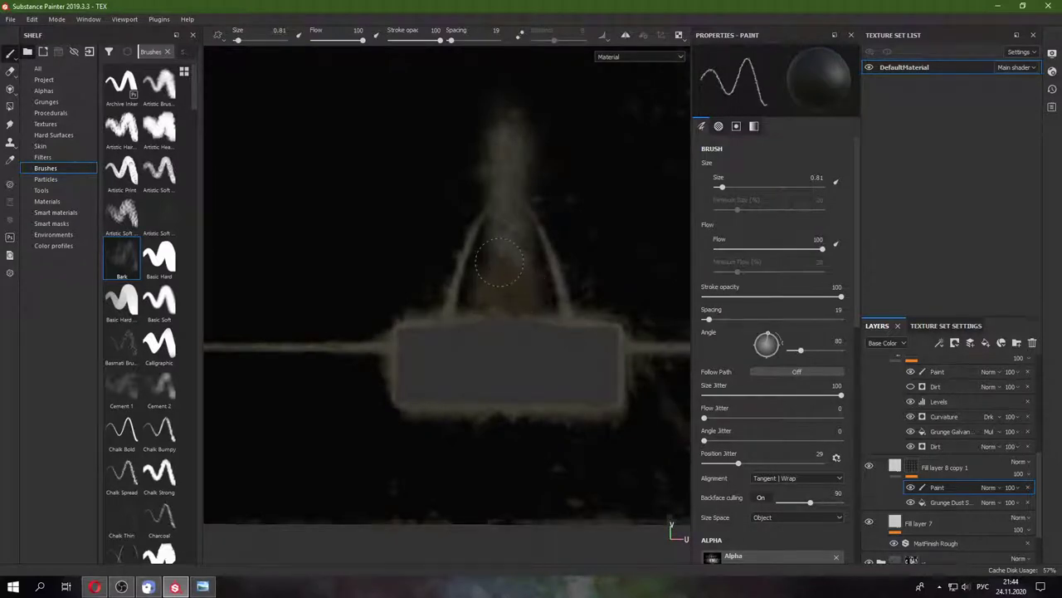
left_click(937, 372)
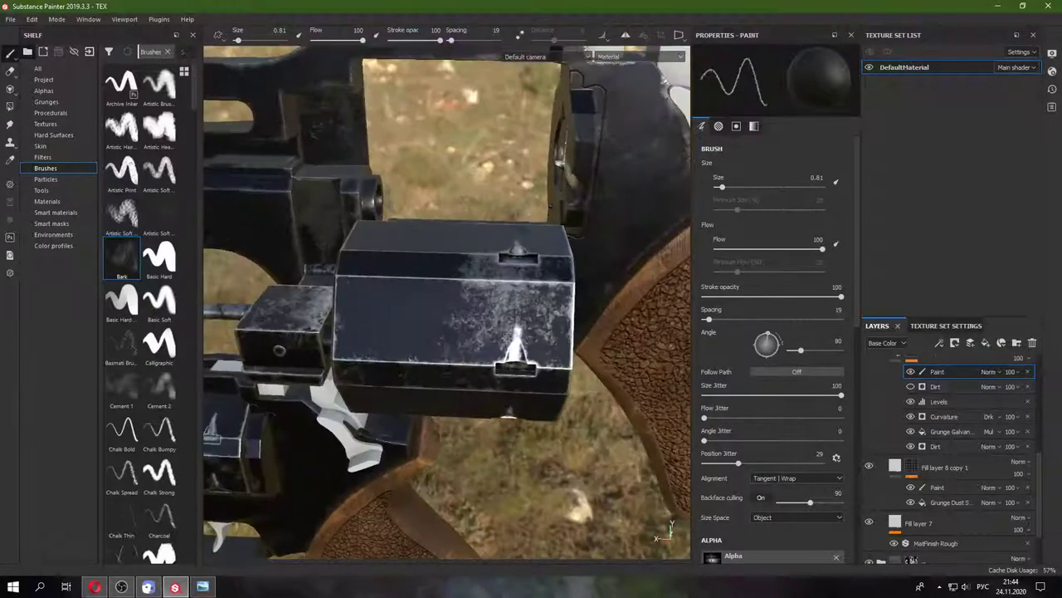
- Zoom in and orbit beneath the box for a close view of the front plate's notch
scroll(536, 393, "up", 3)
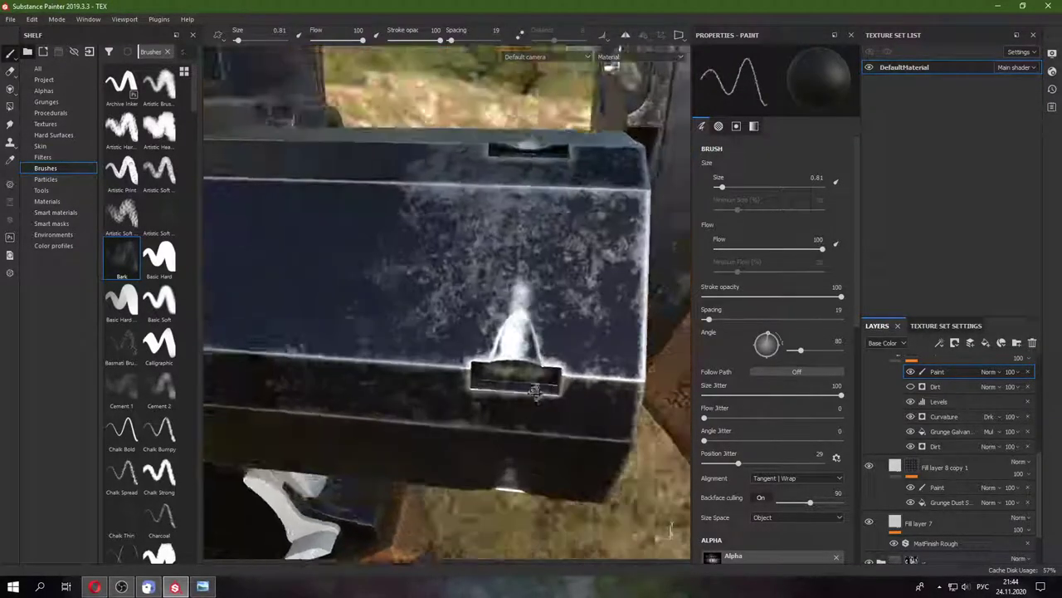
mouse_move(536, 392)
left_mouse_down("alt")
mouse_move(474, 272)
mouse_move(445, 290)
mouse_move(454, 202)
mouse_move(418, 240)
mouse_move(537, 268)
left_mouse_up("alt")
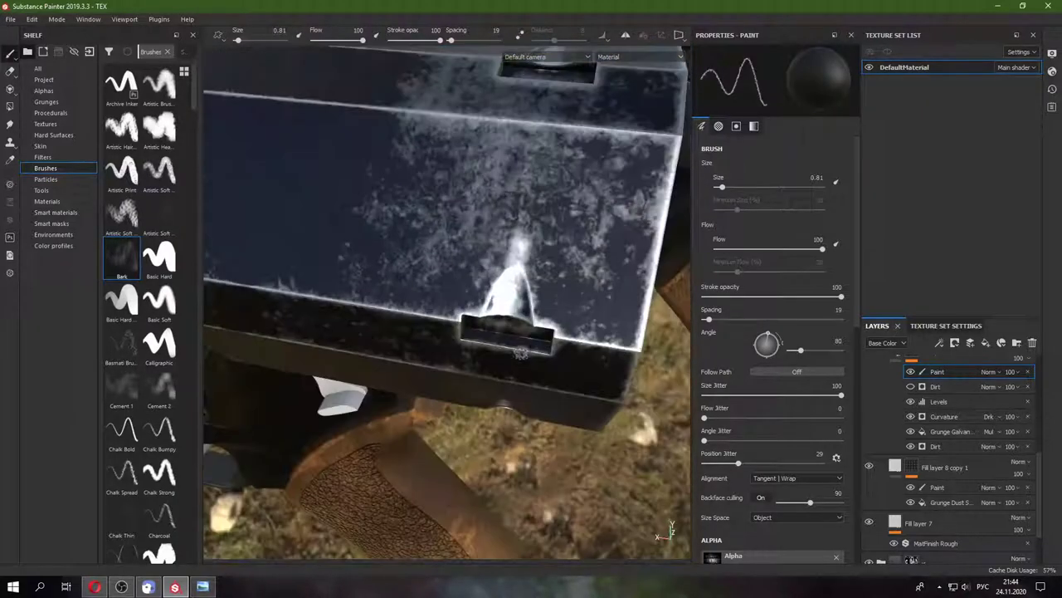
scroll(537, 268, "up", 2)
scroll(515, 257, "up", 2)
- Paint white wear above the notch and cycle the F1, F2 and F3 viewport layouts
scroll(487, 244, "up", 1)
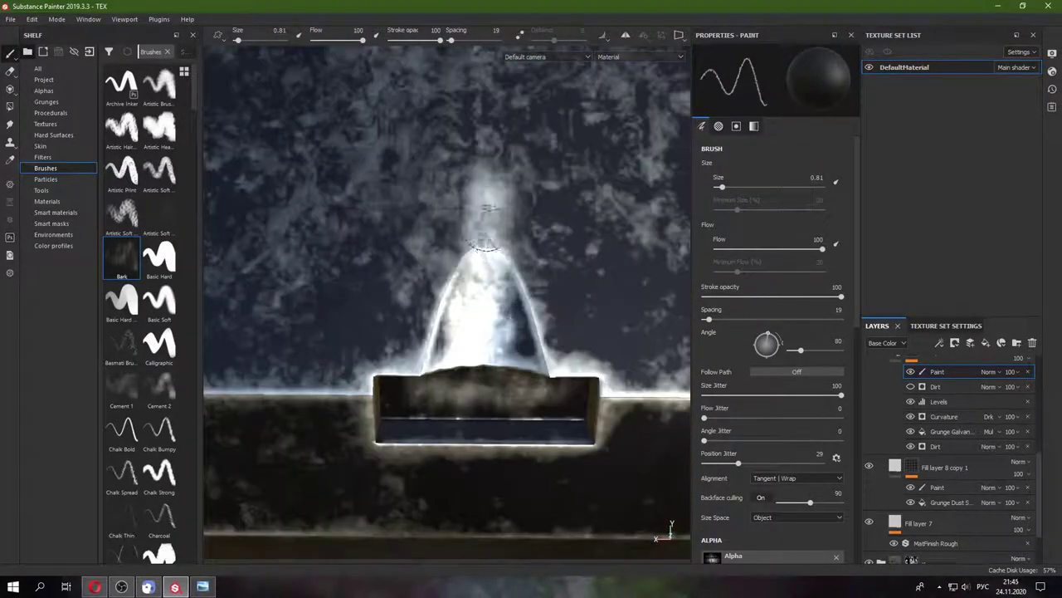
scroll(954, 448, "up", 4)
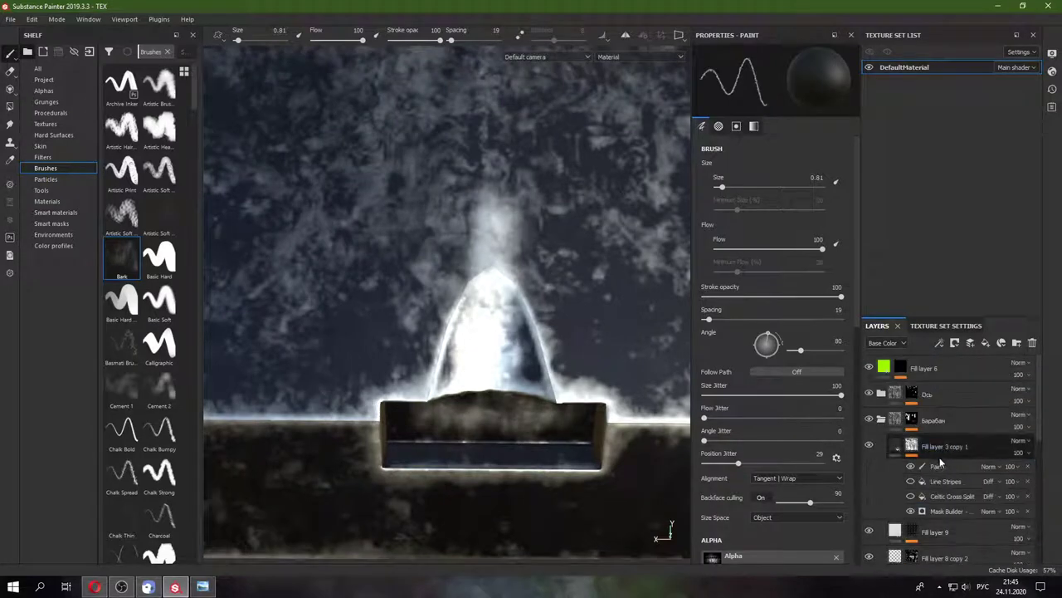
scroll(496, 297, "up", 1)
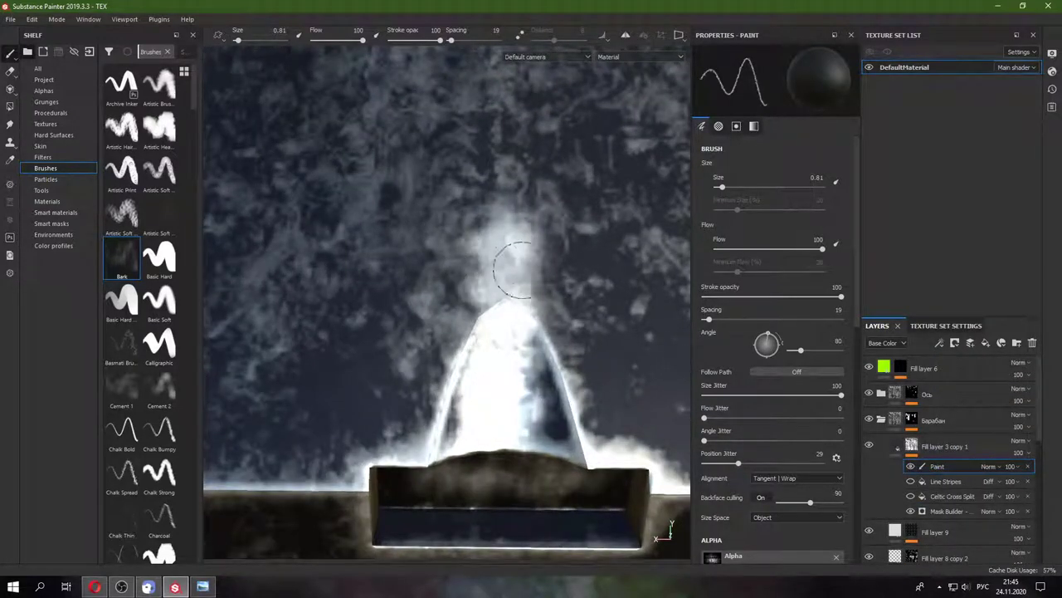
mouse_move(520, 270)
left_mouse_down()
mouse_move(532, 246)
mouse_move(505, 245)
mouse_move(506, 316)
mouse_move(506, 279)
left_mouse_up()
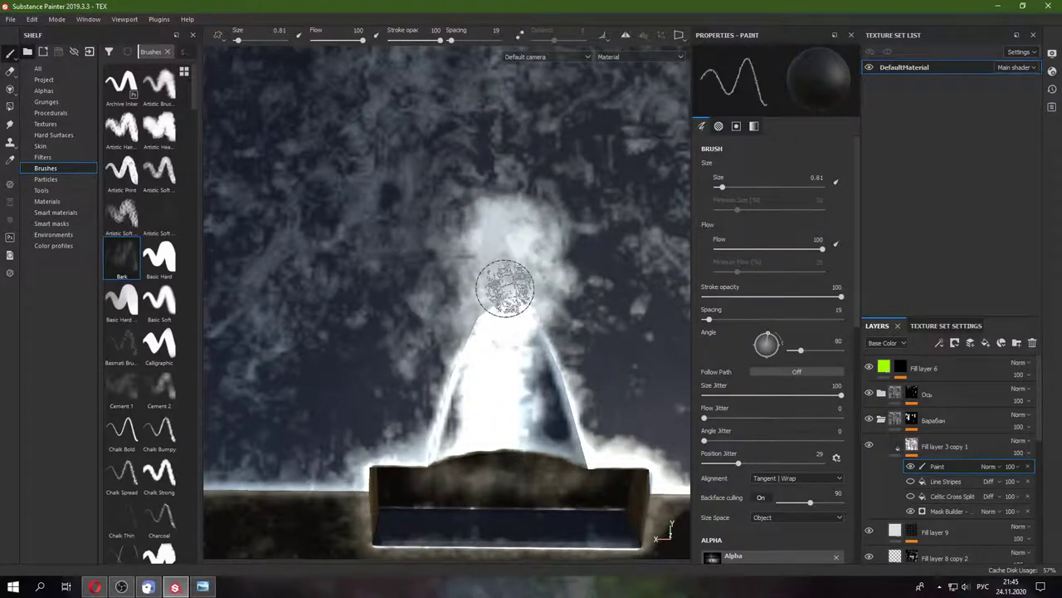
key("F1")
key("F3")
key("F2")
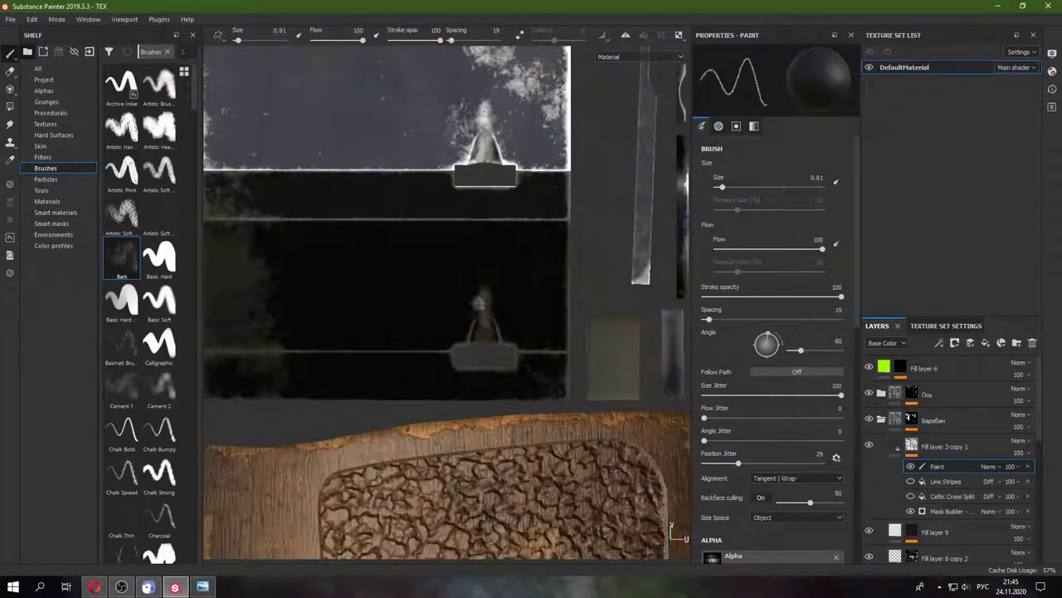
key("F3")
- Paint and spread wear around and above the notch while toggling the 2D/3D views
left_click_drag(469, 309, 480, 318)
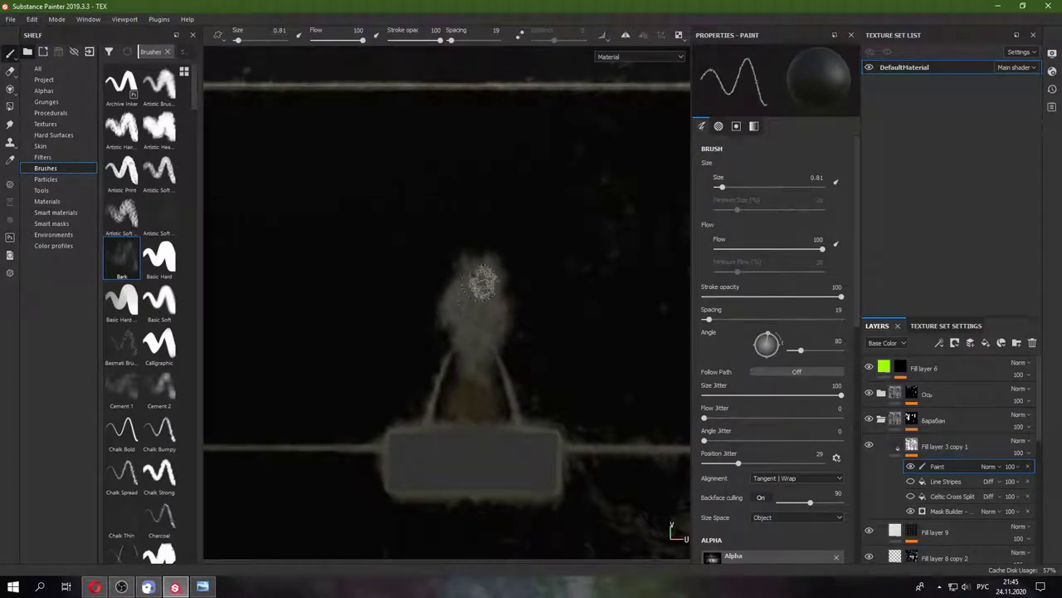
key("F2")
mouse_move(483, 228)
left_mouse_down()
mouse_move(456, 248)
mouse_move(481, 268)
left_mouse_up()
key("F3")
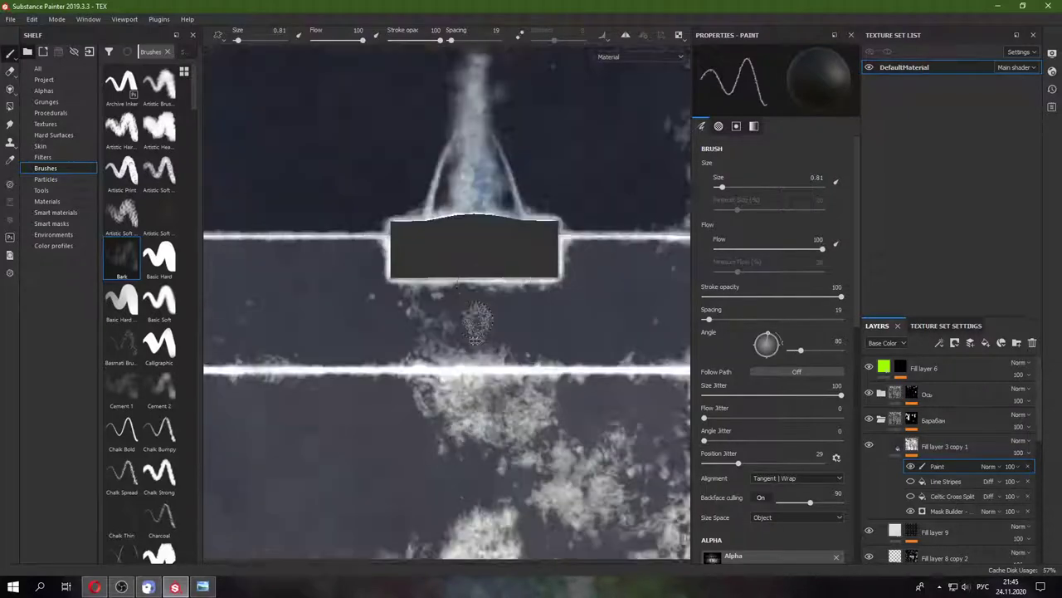
middle_click_drag(477, 324, 477, 527)
mouse_move(473, 365)
left_mouse_down()
mouse_move(498, 320)
mouse_move(491, 270)
left_mouse_up()
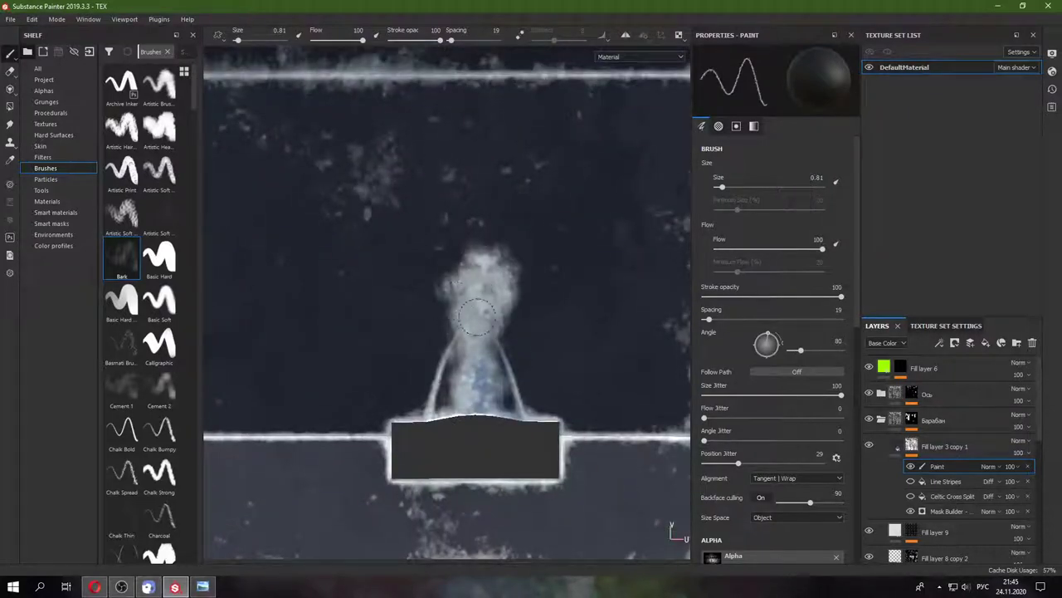
- Extend the wear upward above the notch and add more on its right side
middle_click_drag(491, 288, 465, 426)
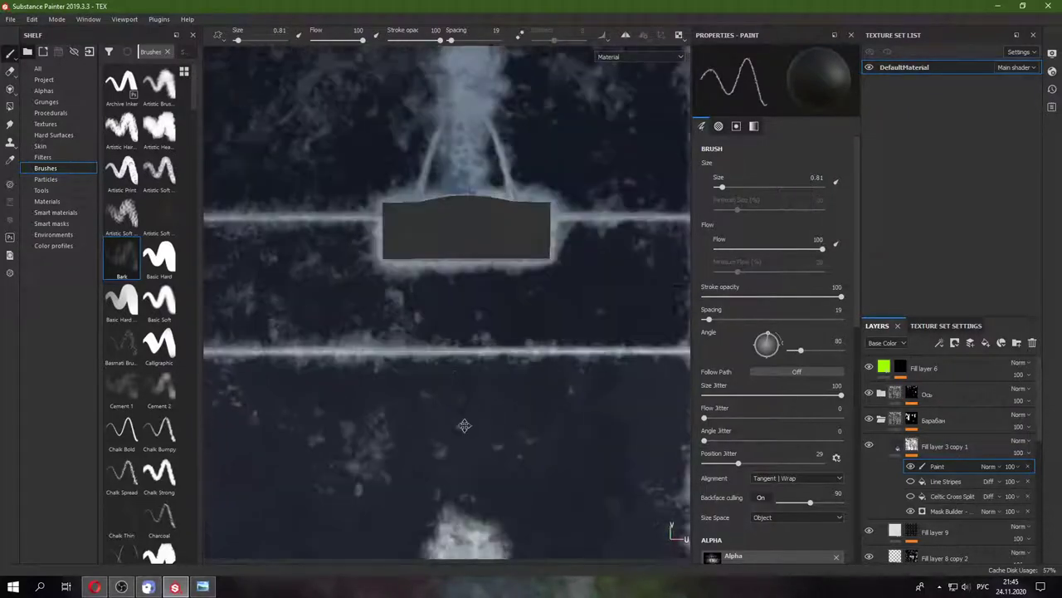
middle_click_drag(469, 223, 493, 296)
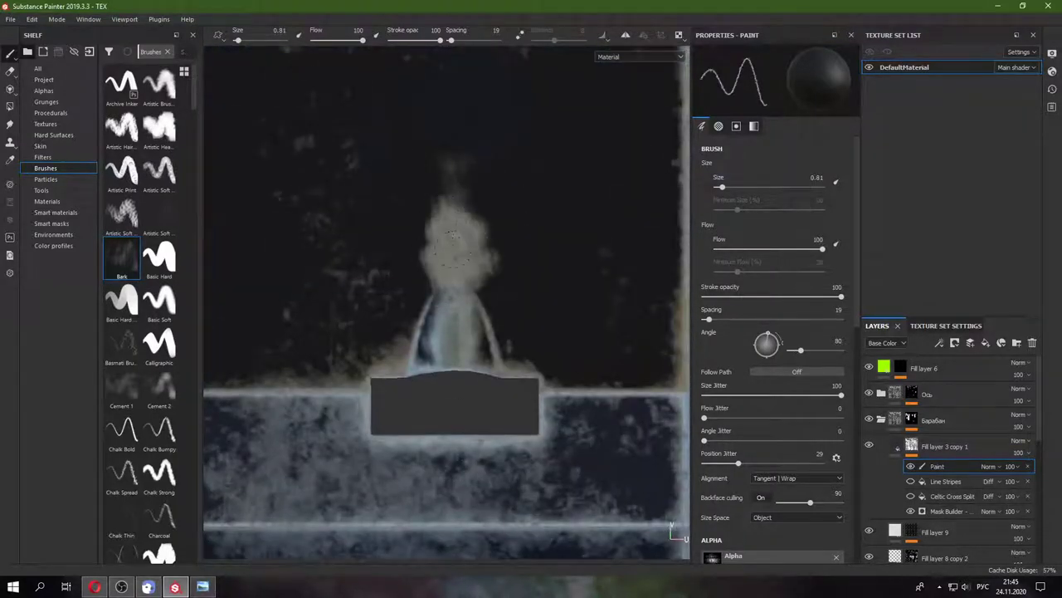
left_click_drag(462, 235, 480, 181)
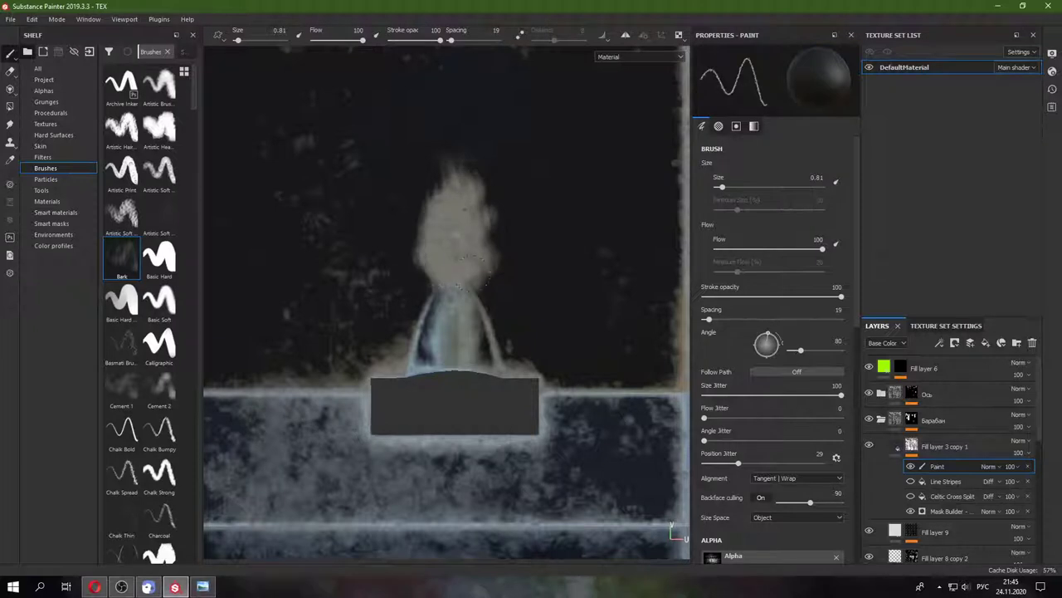
middle_click_drag(479, 181, 492, 457)
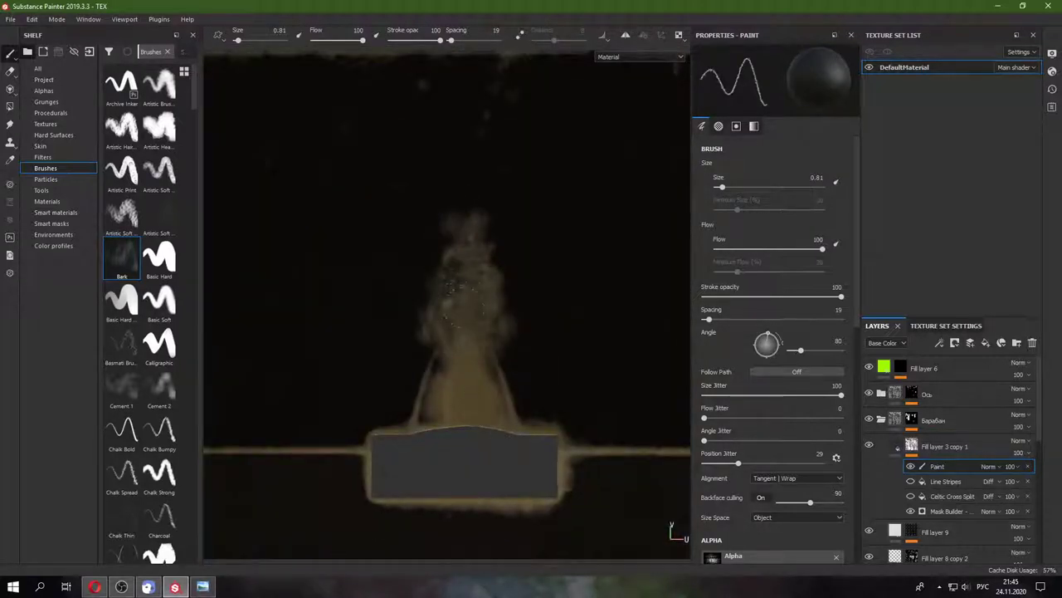
left_click_drag(504, 314, 435, 274)
- Zoom out and orbit to a side view to review the whole revolver
scroll(454, 294, "down", 2)
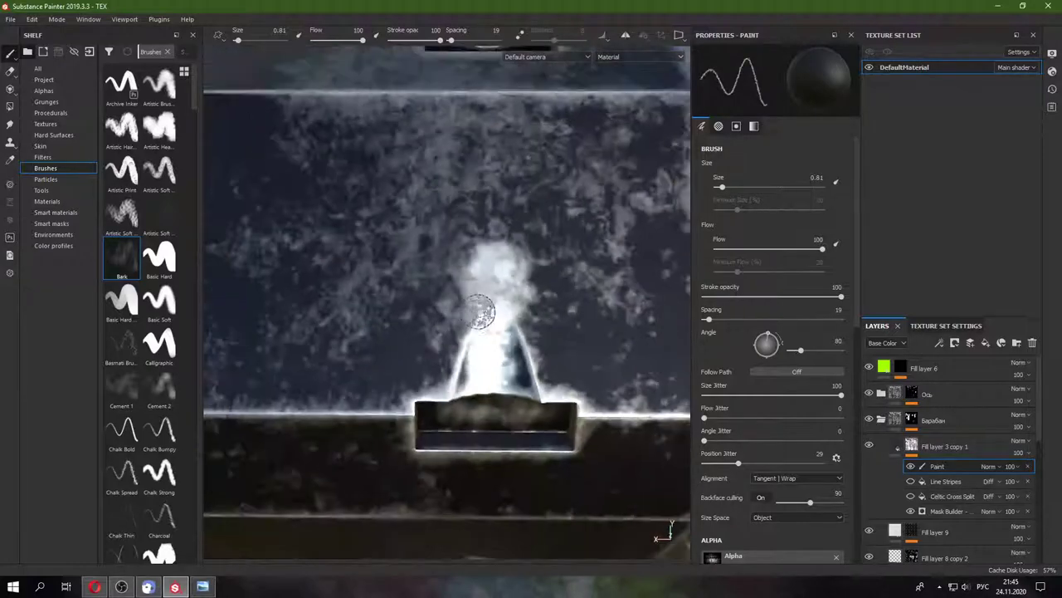
scroll(454, 295, "down", 2)
scroll(454, 295, "down", 2)
scroll(454, 295, "down", 2)
mouse_move(448, 299)
left_mouse_down("alt")
mouse_move(548, 298)
mouse_move(528, 454)
mouse_move(439, 332)
mouse_move(431, 363)
left_mouse_up("alt")
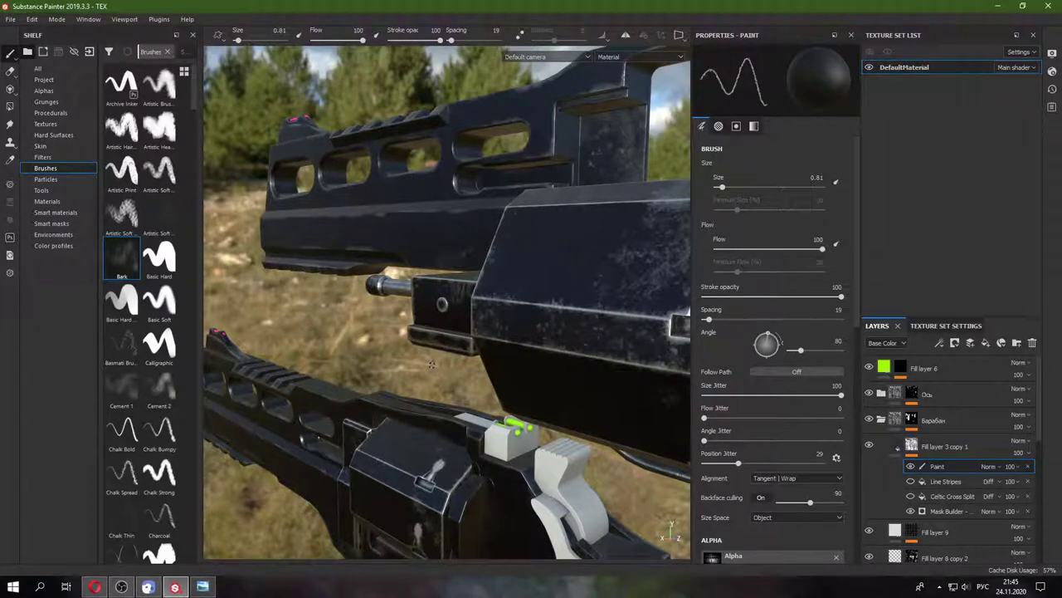
left_click(149, 588)
key("super+space")
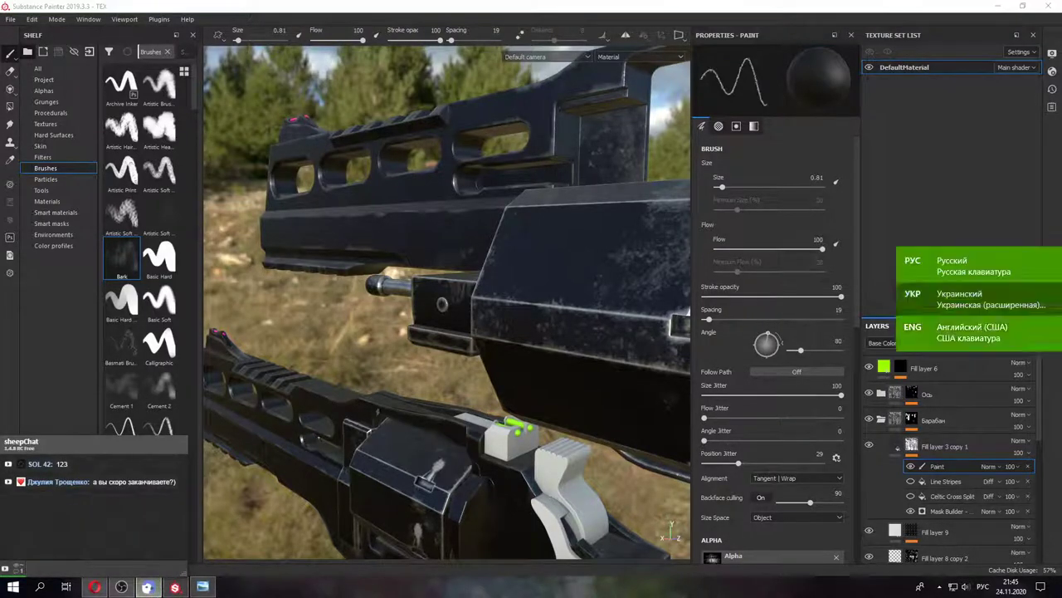
key("super+space")
mouse_move(449, 299)
left_mouse_down("alt")
mouse_move(515, 307)
mouse_move(487, 136)
left_mouse_up("alt")
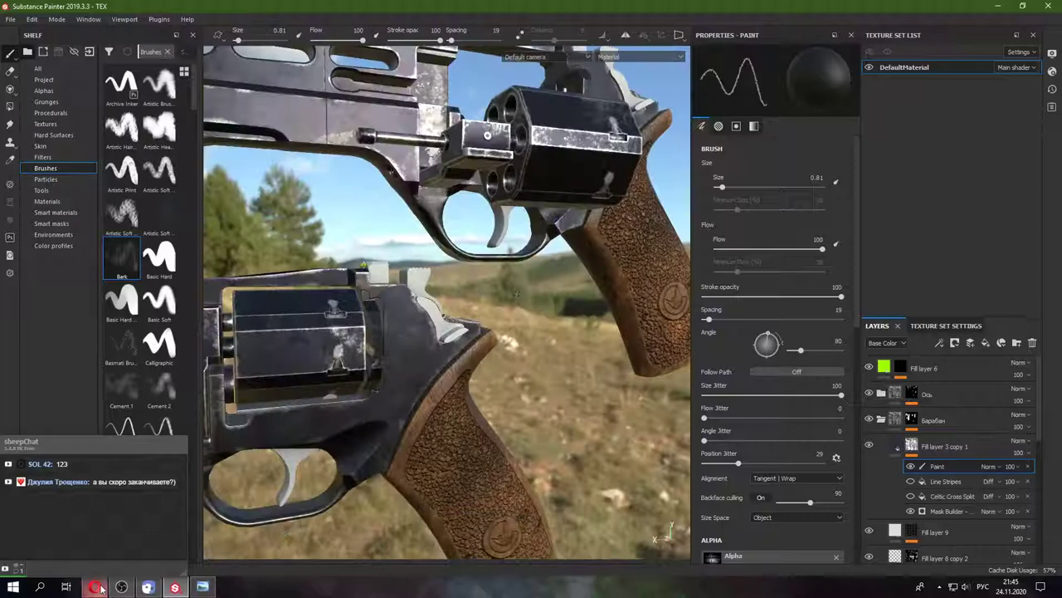
- Check the stream's viewer statistics and watch page in YouTube Studio, then minimise the browser
left_click(96, 586)
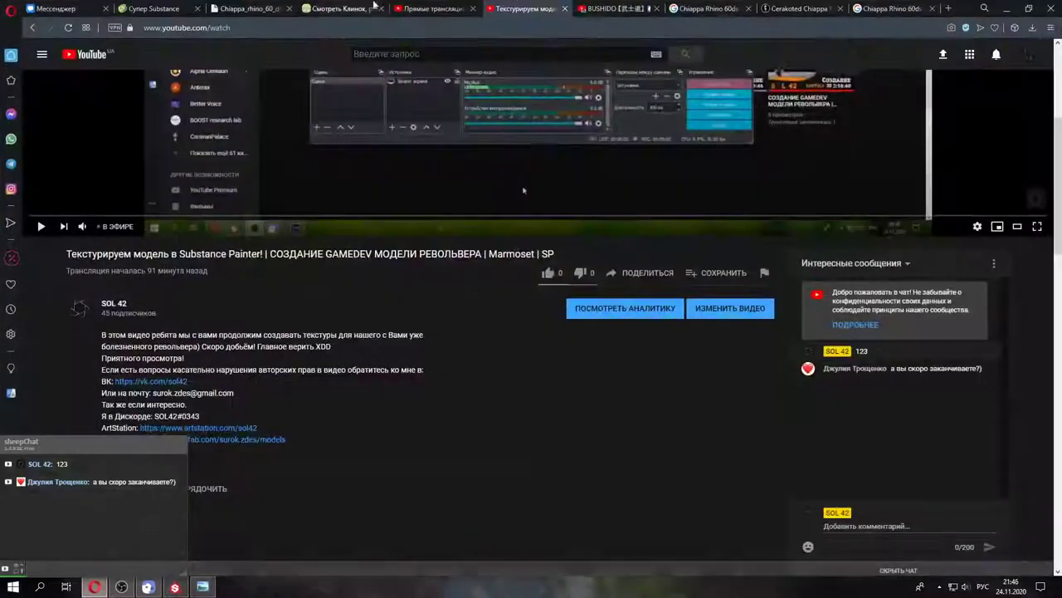
left_click(421, 10)
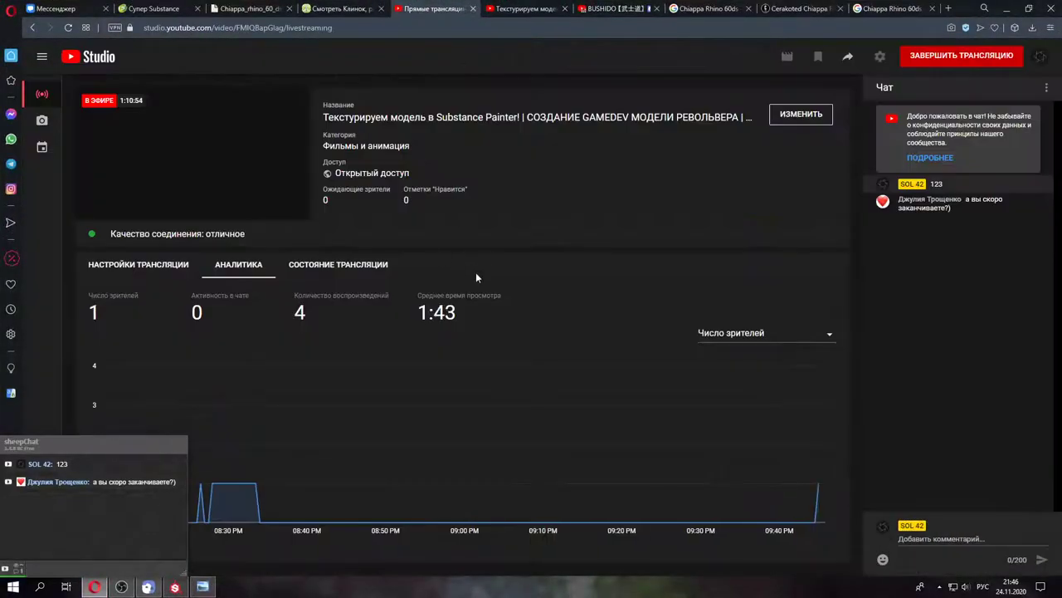
key("ctrl+Tab")
left_click(489, 8)
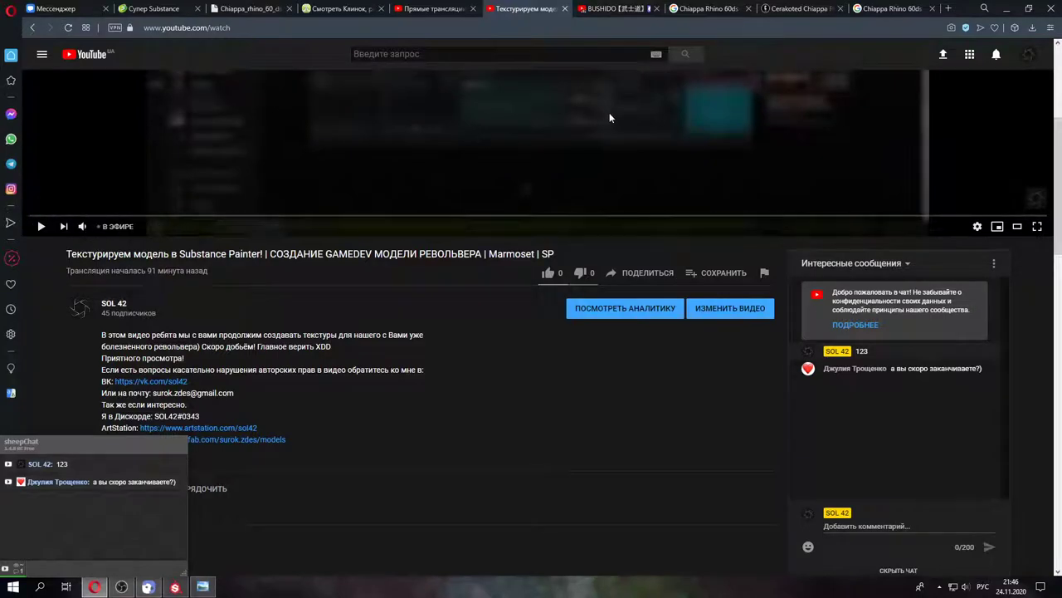
left_click(1019, 7)
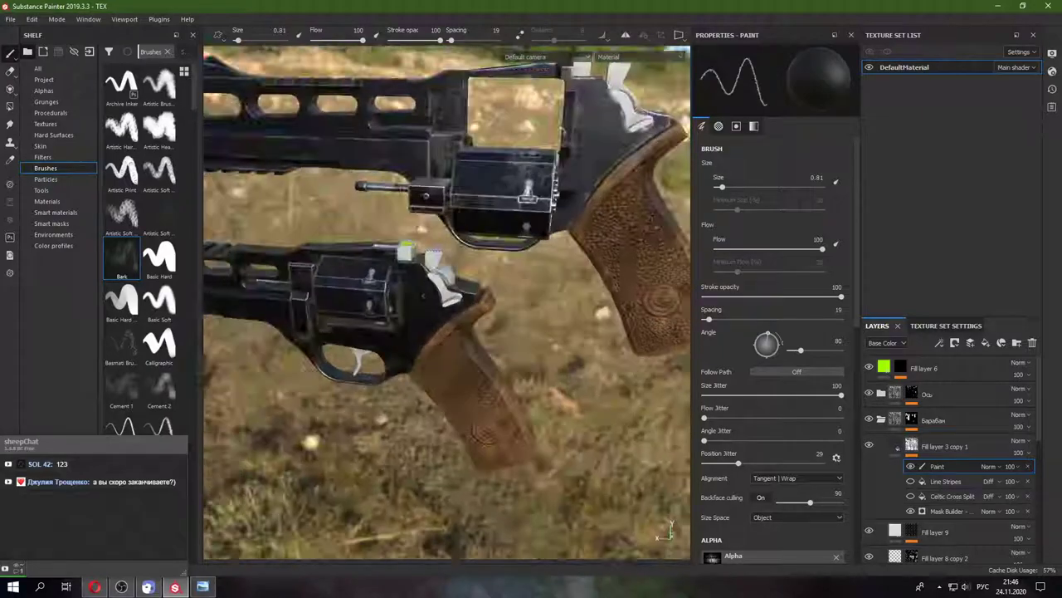
- Pull back to show both revolvers, save the project, and bring OBS Studio forward
mouse_move(479, 162)
left_mouse_down("alt")
mouse_move(421, 303)
mouse_move(595, 321)
mouse_move(13, 29)
left_mouse_up("alt")
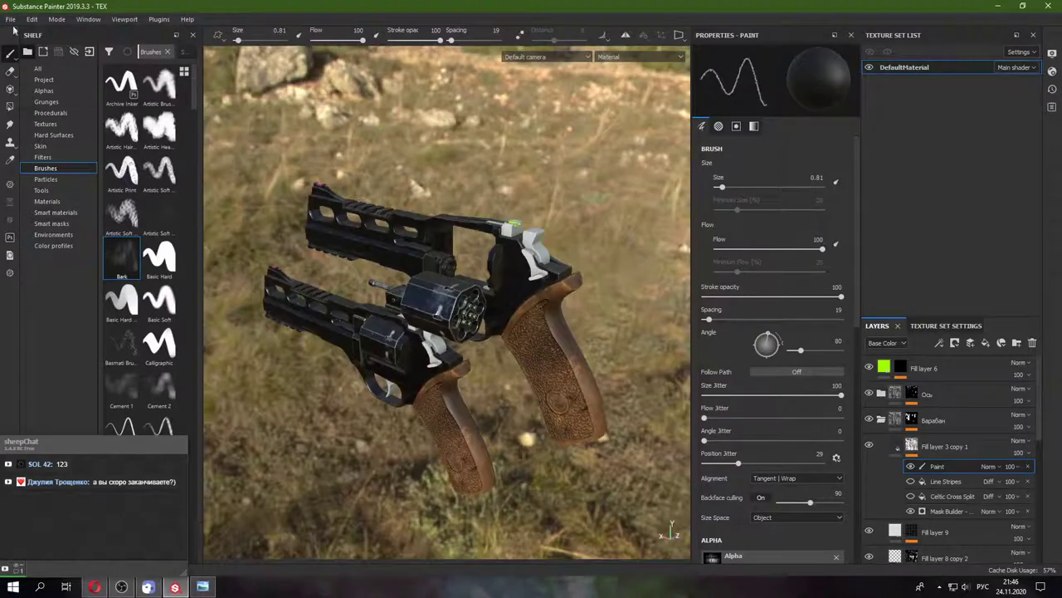
left_click(9, 19)
left_click(75, 133)
left_click(122, 587)
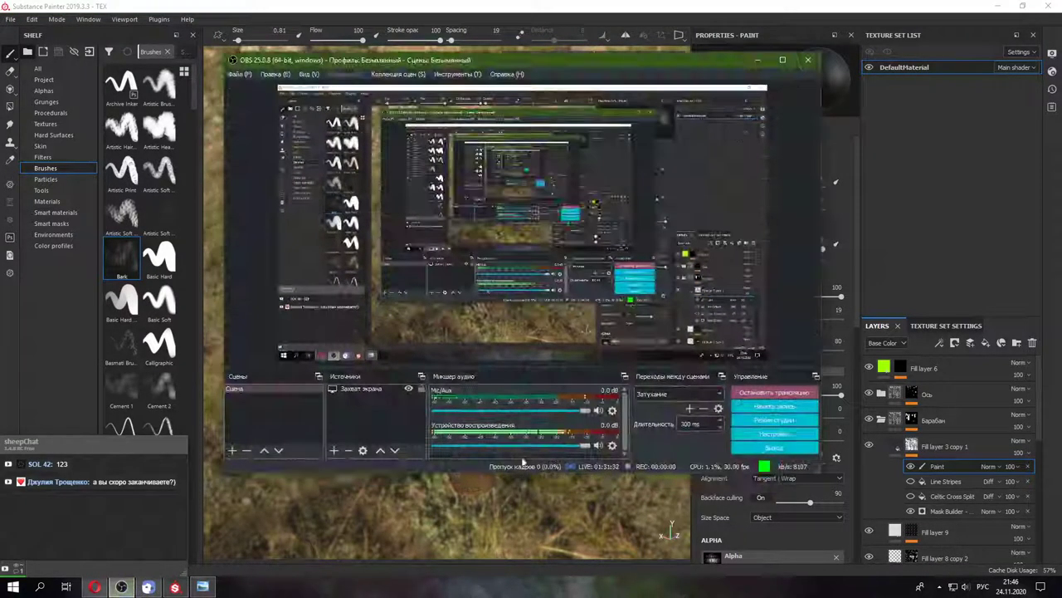